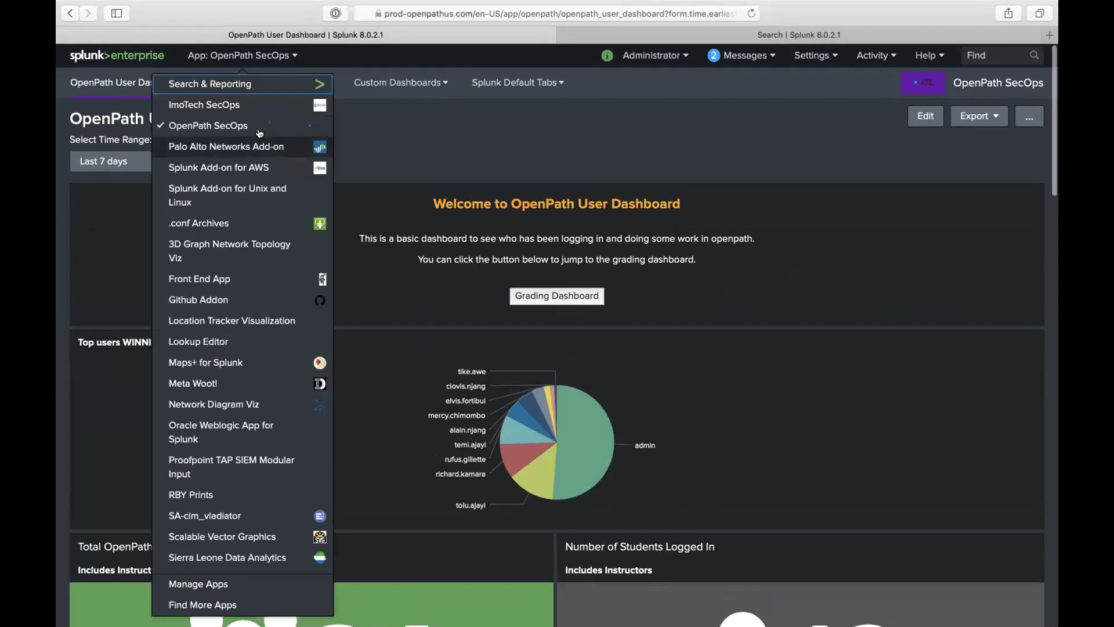
# Step: Close the app list and look over the OpenPath User Dashboard panels
pyautogui.click(373, 133)
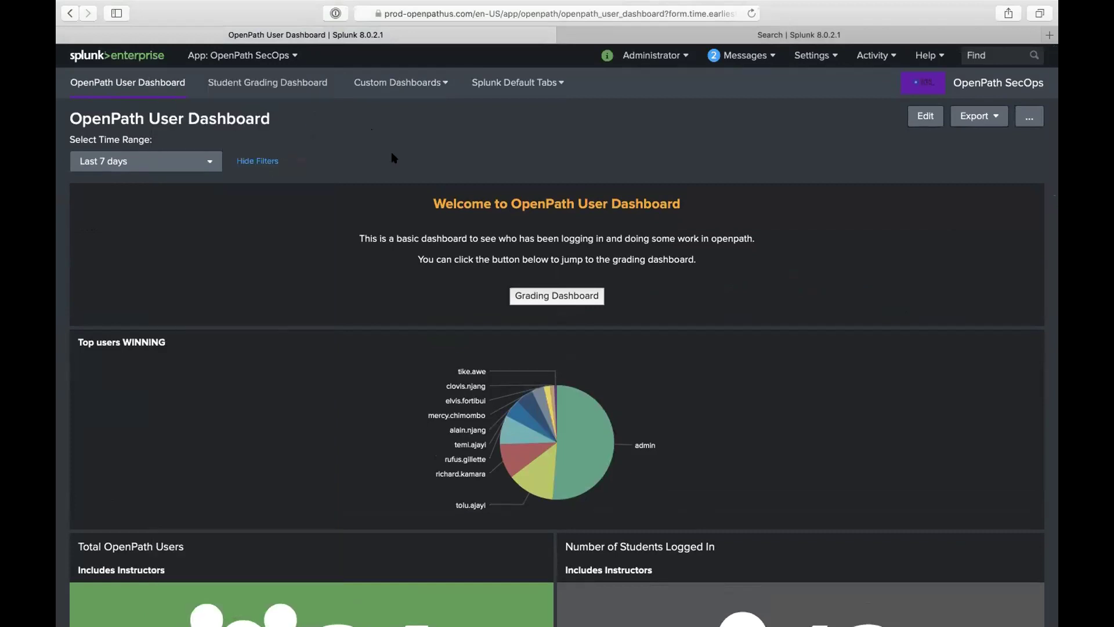
pyautogui.scroll(-5, 363, 231)
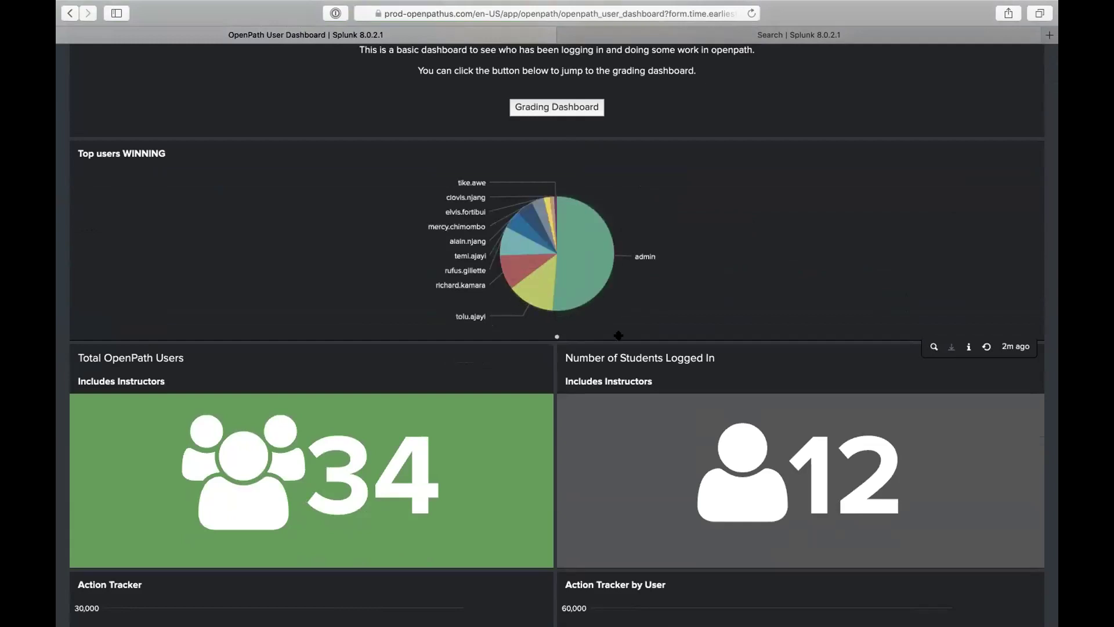
pyautogui.scroll(-3, 676, 341)
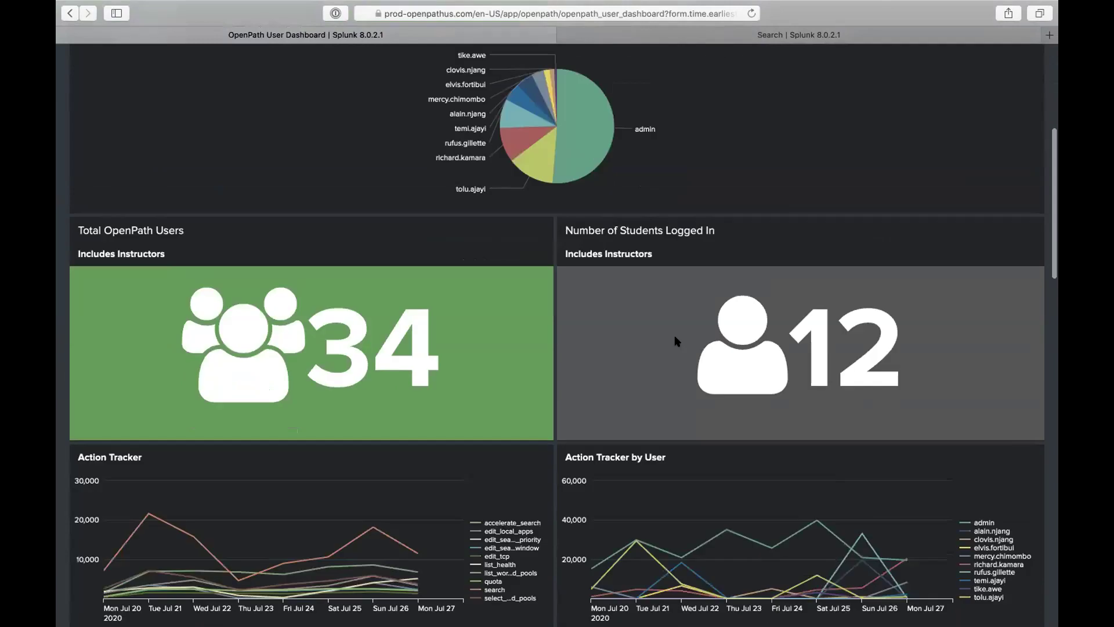
pyautogui.scroll(-5, 676, 341)
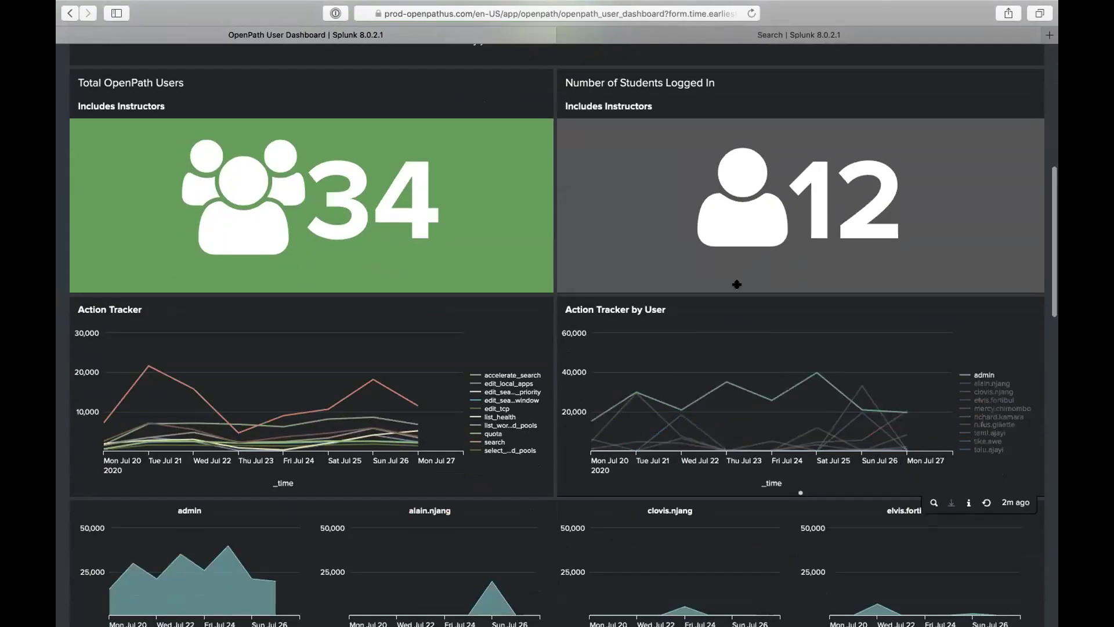
pyautogui.moveTo(824, 369)
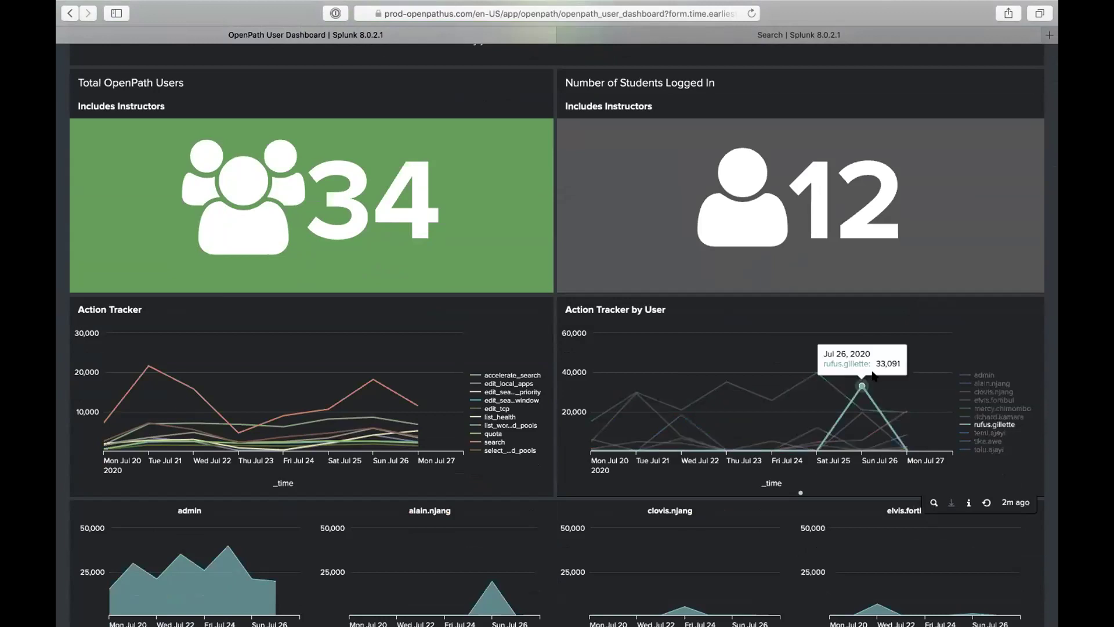
pyautogui.moveTo(895, 375)
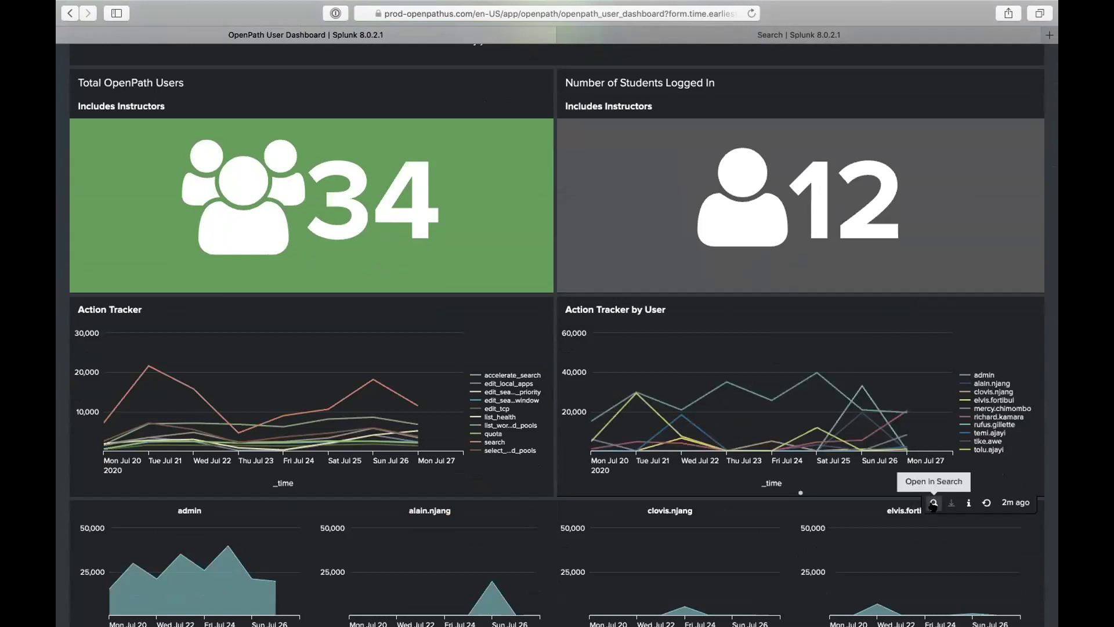
pyautogui.moveTo(854, 391)
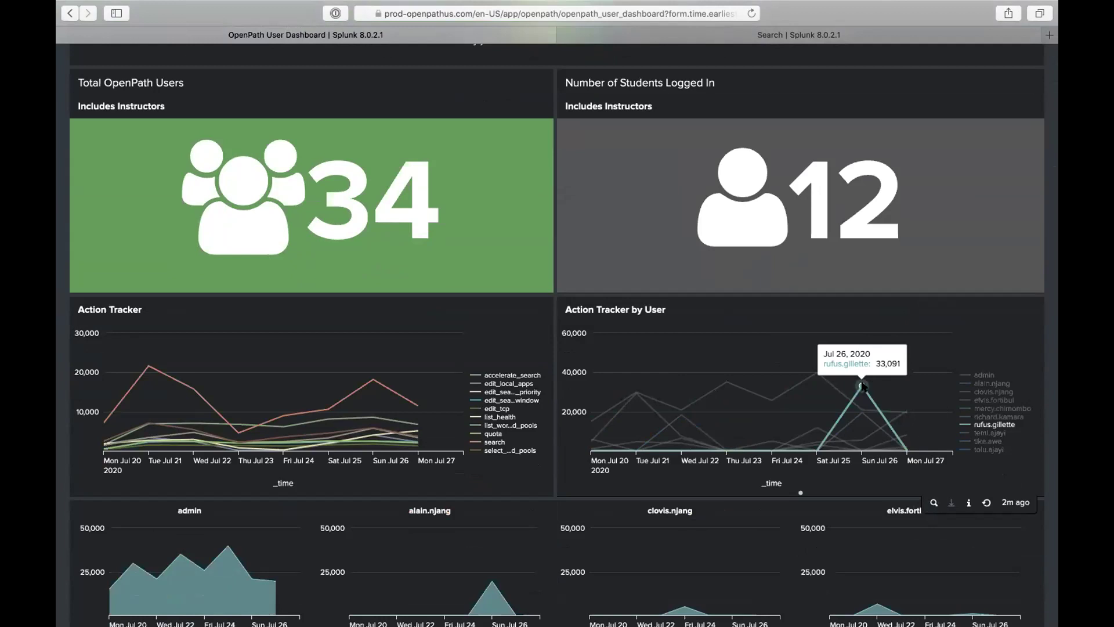
pyautogui.scroll(10, 853, 379)
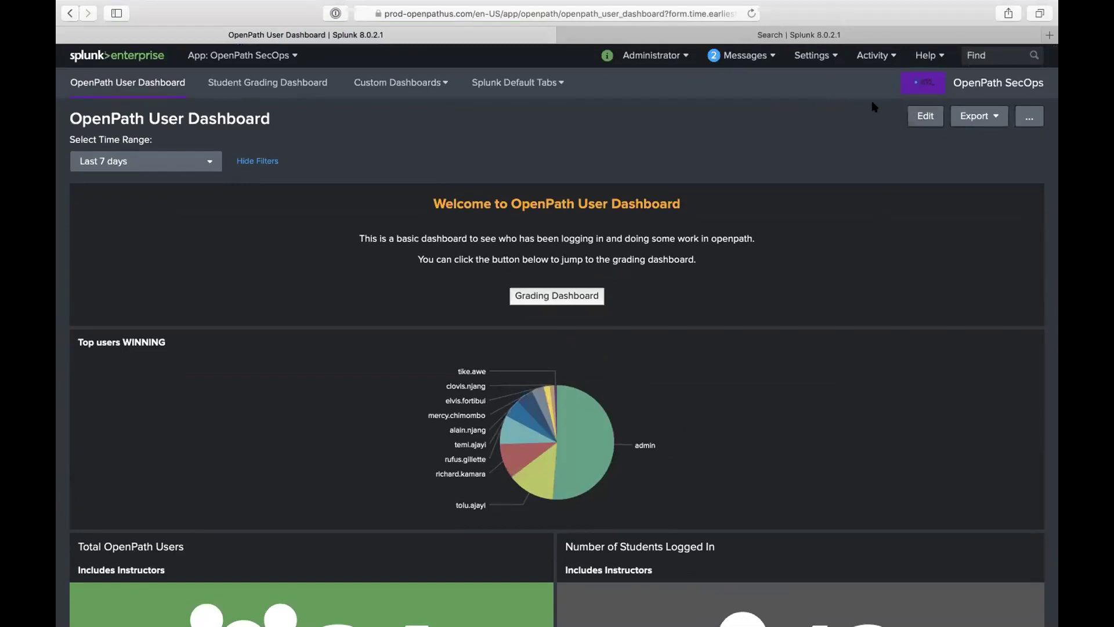
# Step: Switch the dashboard to edit mode and scroll down to the Top users WINNING panel
pyautogui.click(917, 122)
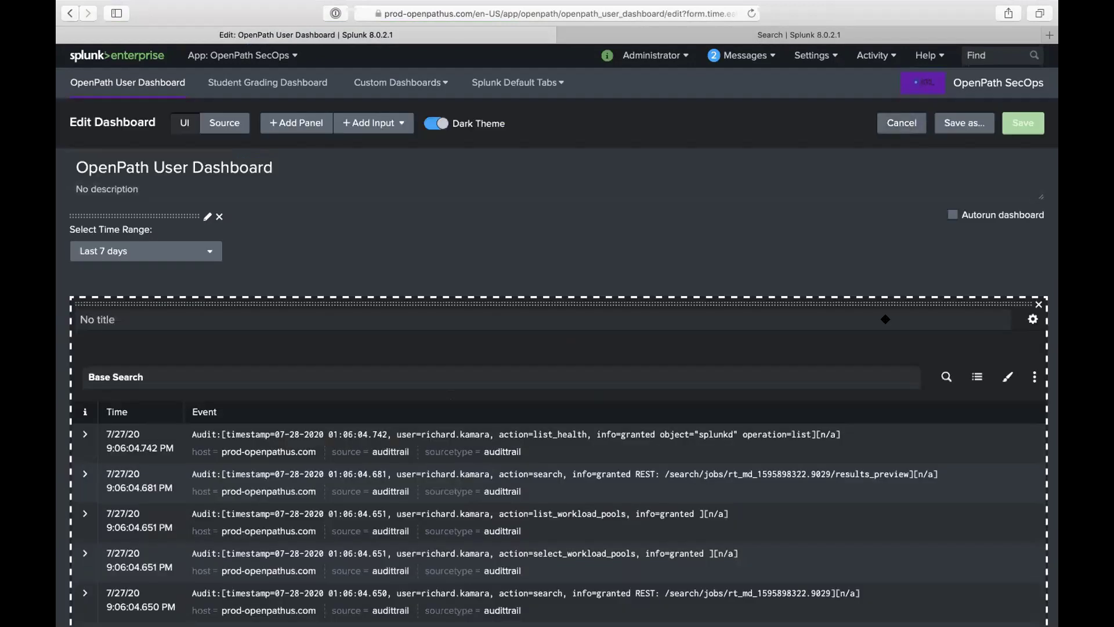
pyautogui.scroll(-8, 909, 366)
pyautogui.scroll(-8, 913, 366)
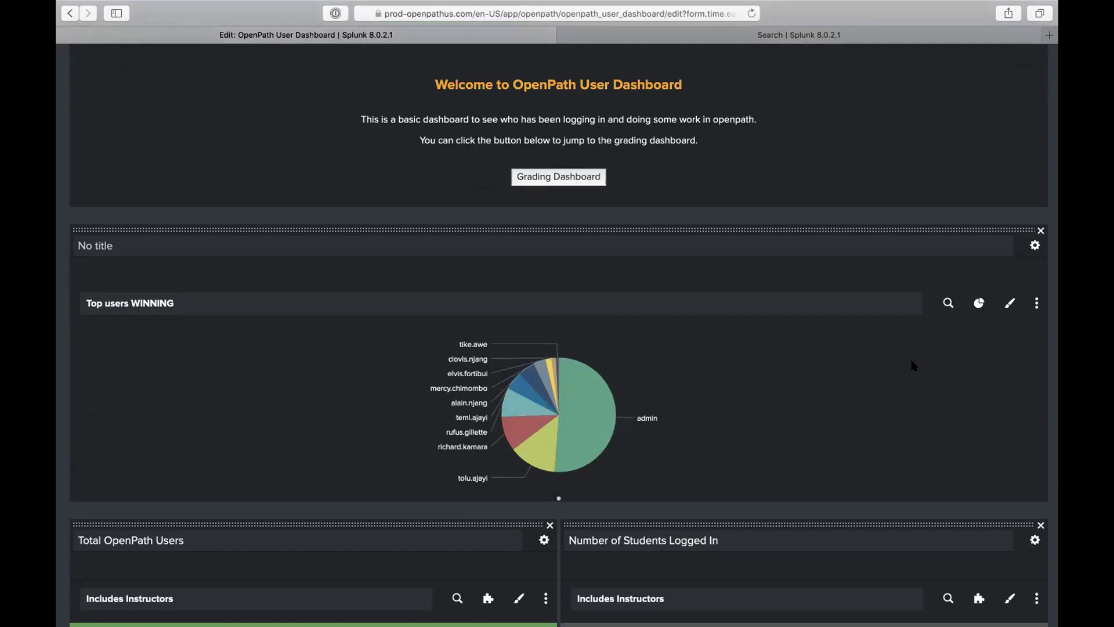
pyautogui.scroll(15, 914, 366)
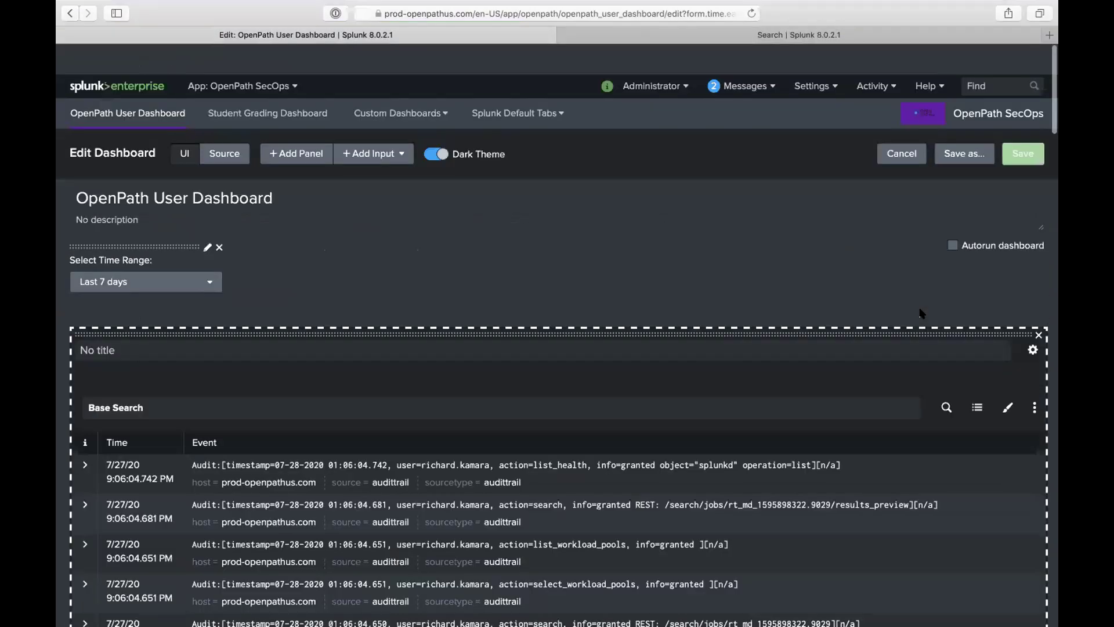
pyautogui.scroll(-8, 911, 261)
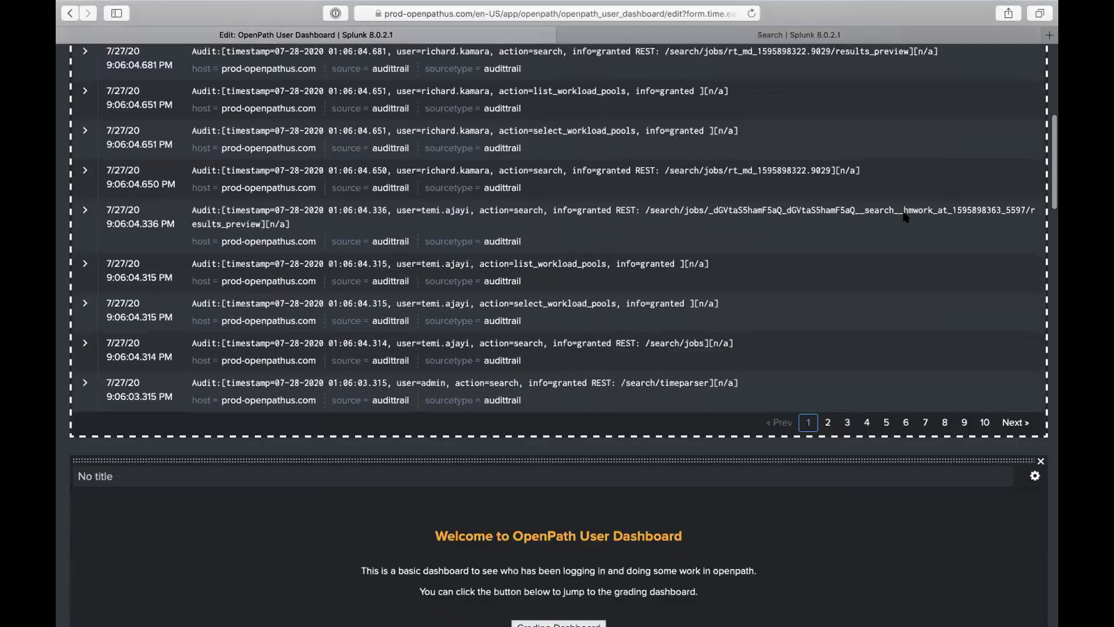
pyautogui.scroll(-9, 904, 217)
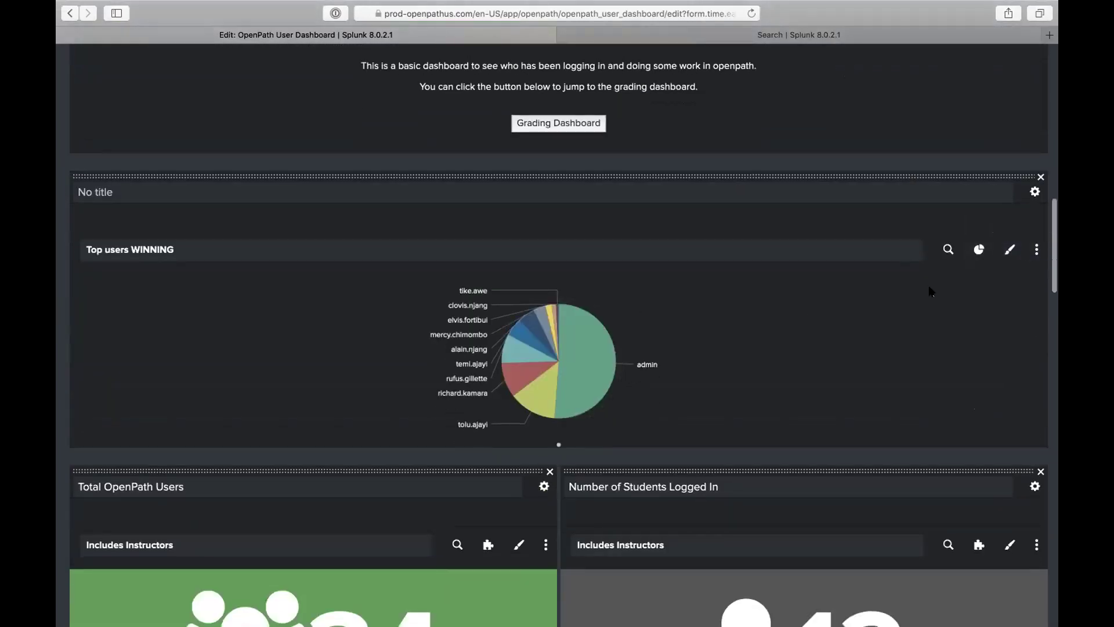
# Step: Set the Top users WINNING pie chart drilldown to Link to search with a Custom search
pyautogui.click(1037, 252)
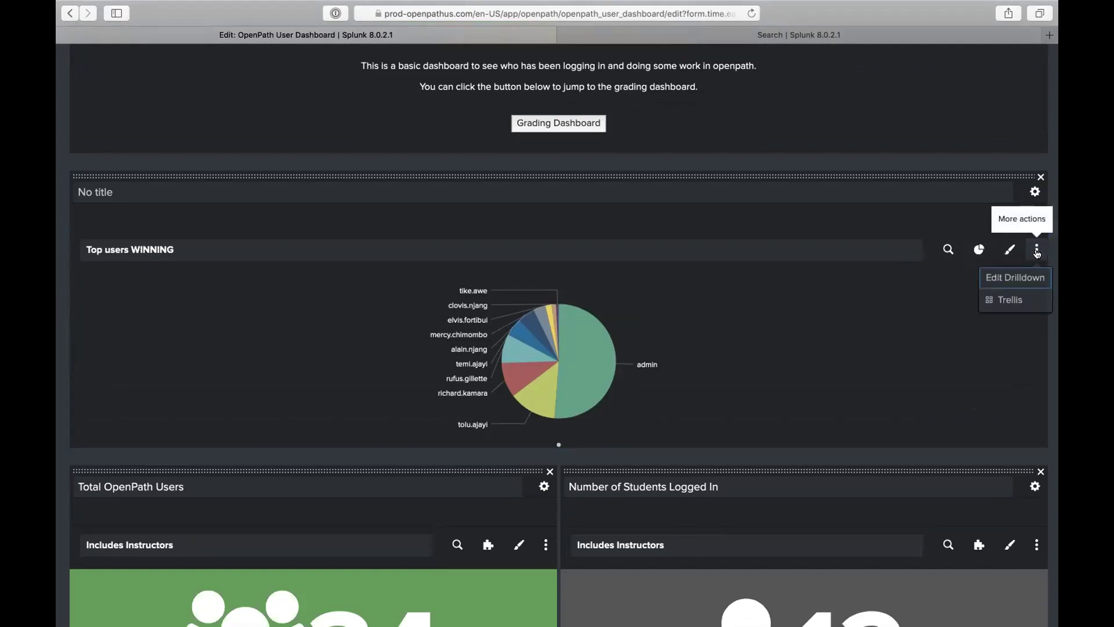
pyautogui.click(1023, 280)
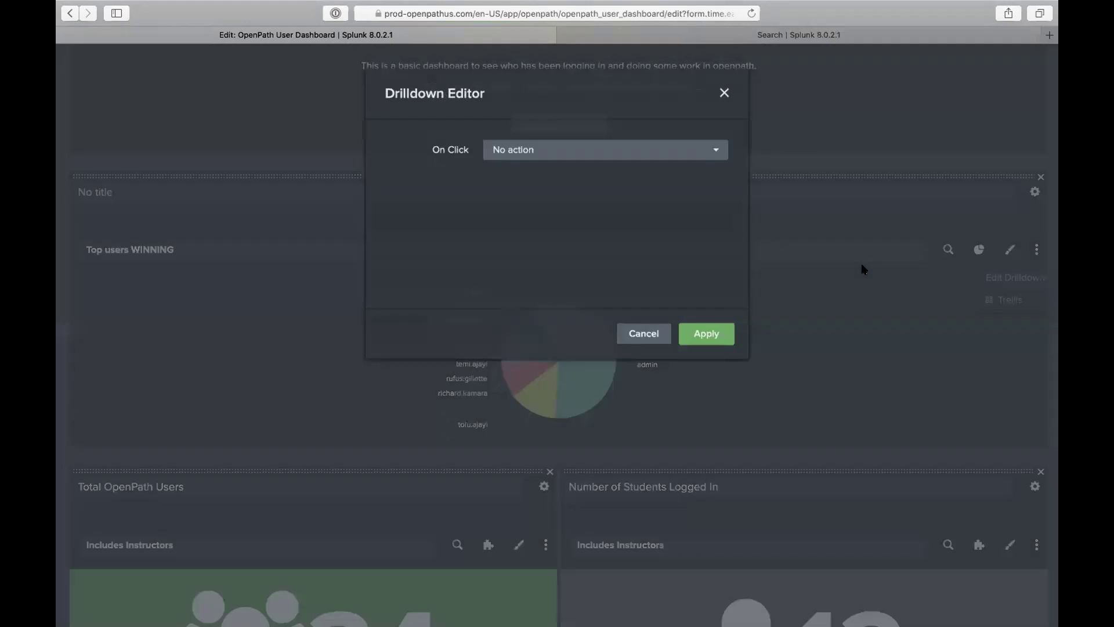
pyautogui.click(625, 152)
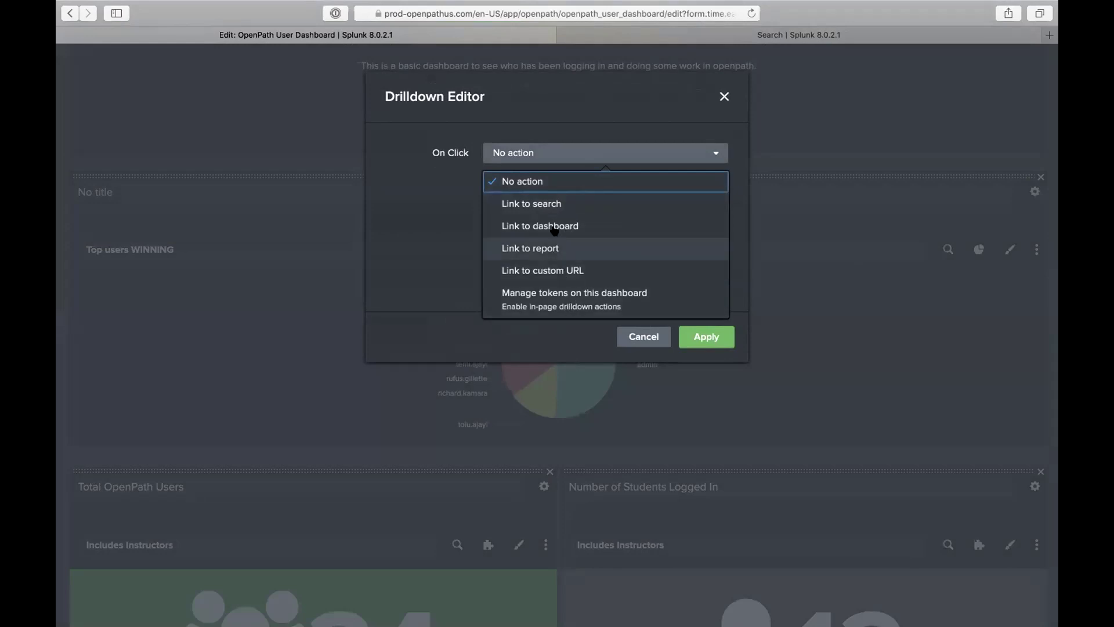
pyautogui.click(546, 205)
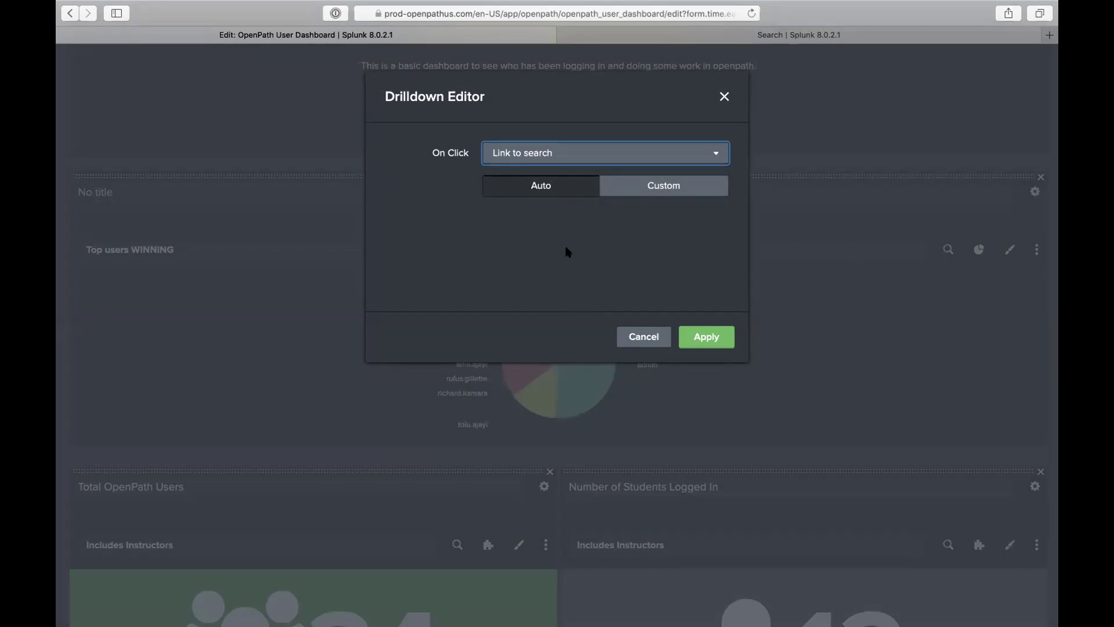
pyautogui.click(632, 186)
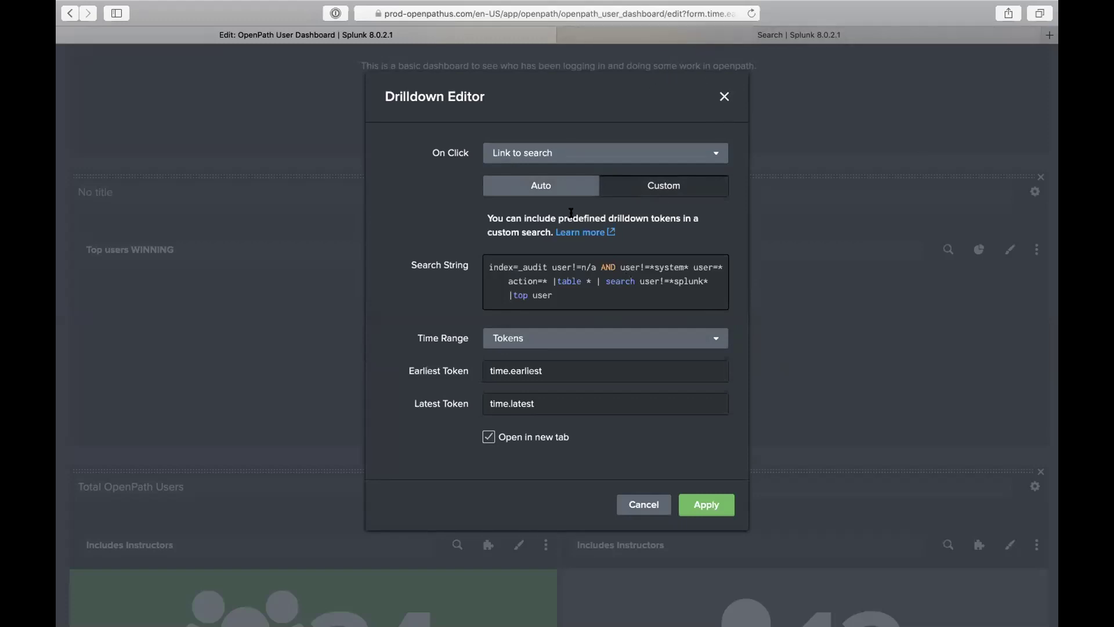
pyautogui.click(567, 187)
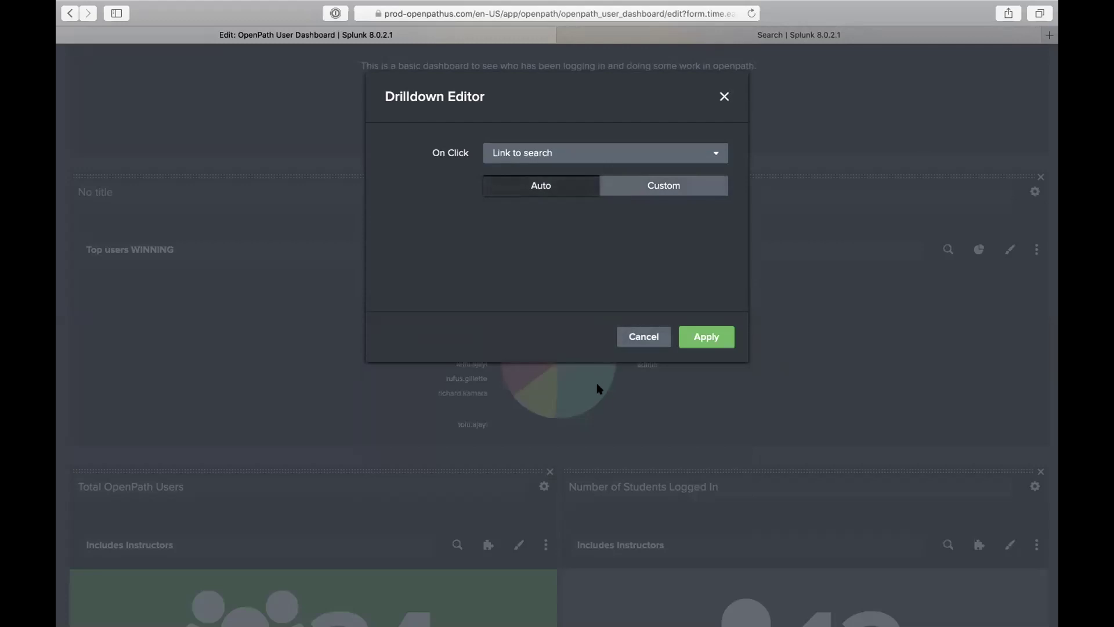
pyautogui.click(634, 190)
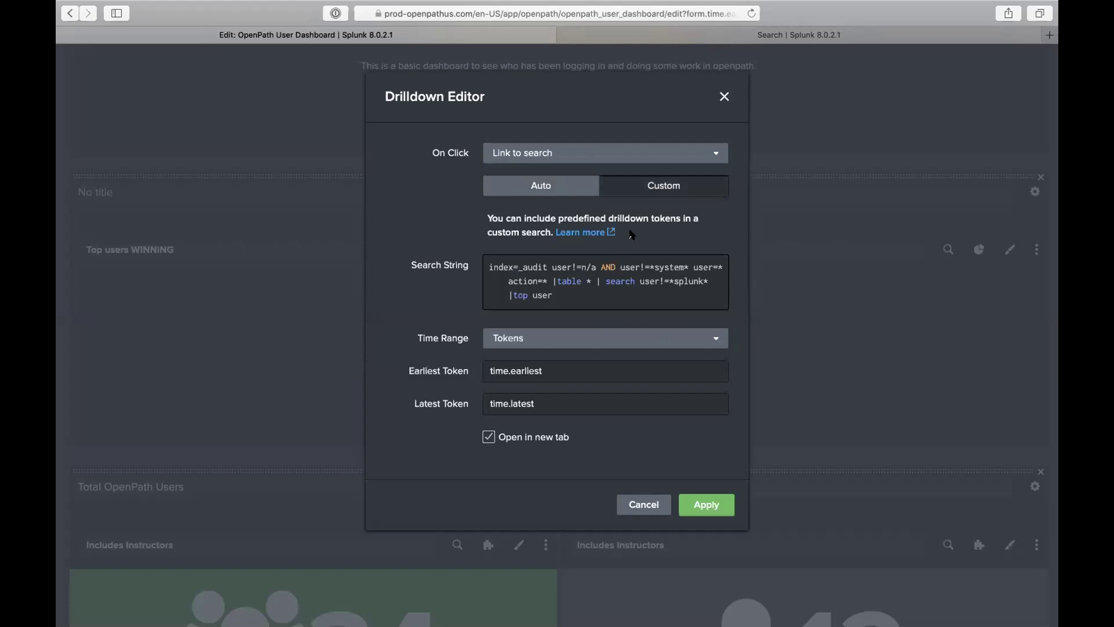
# Step: Set the custom drilldown search's time range to Global
pyautogui.click(612, 345)
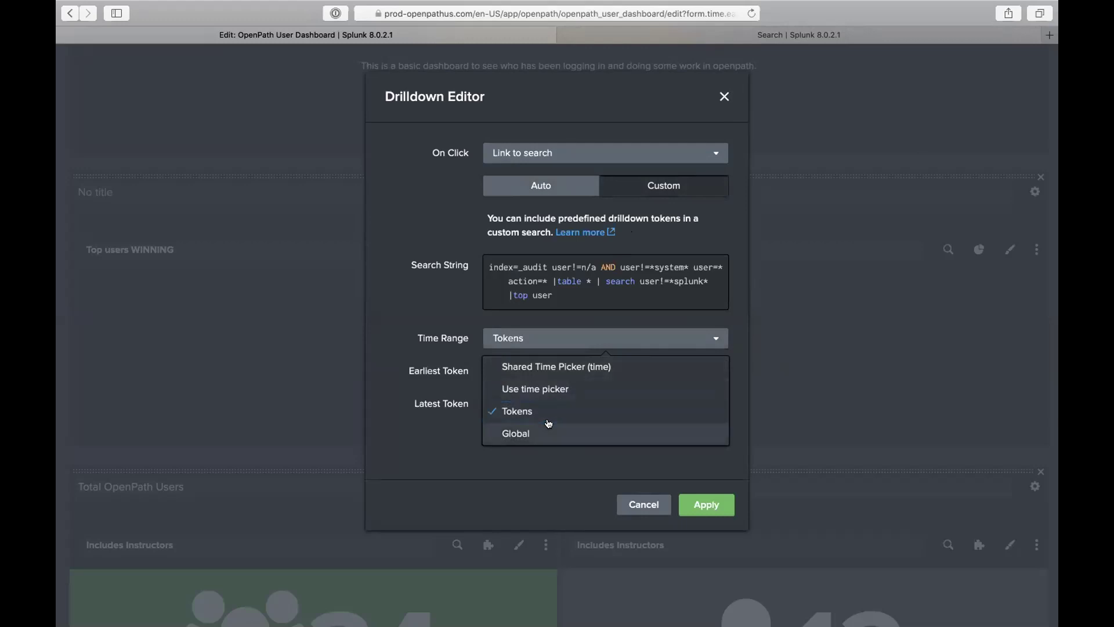
pyautogui.click(560, 433)
pyautogui.click(570, 340)
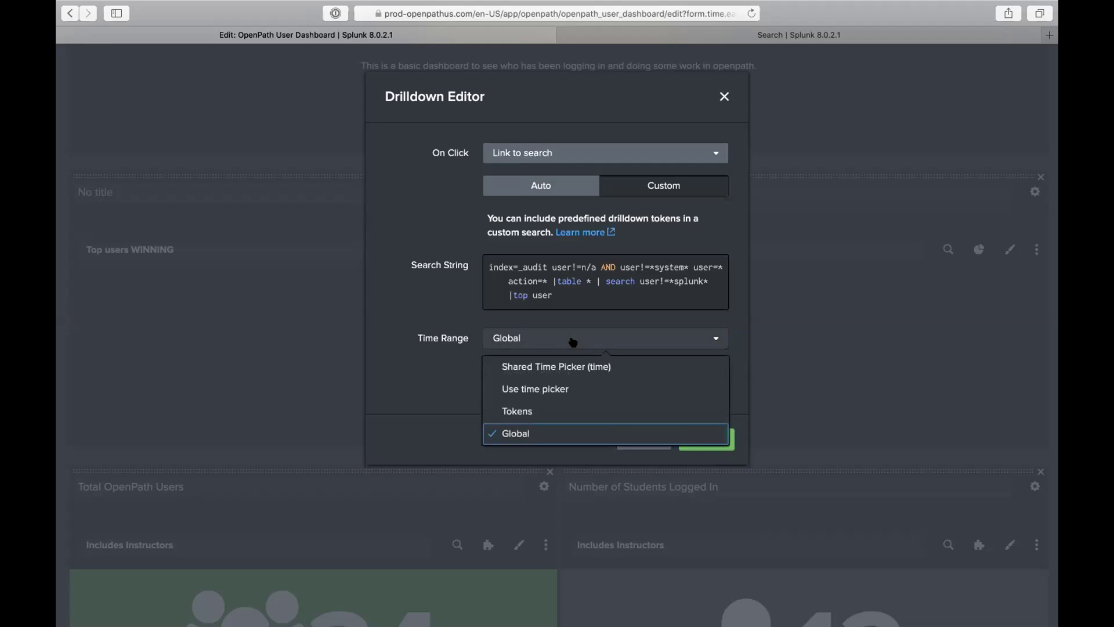
pyautogui.scroll(-4, 573, 341)
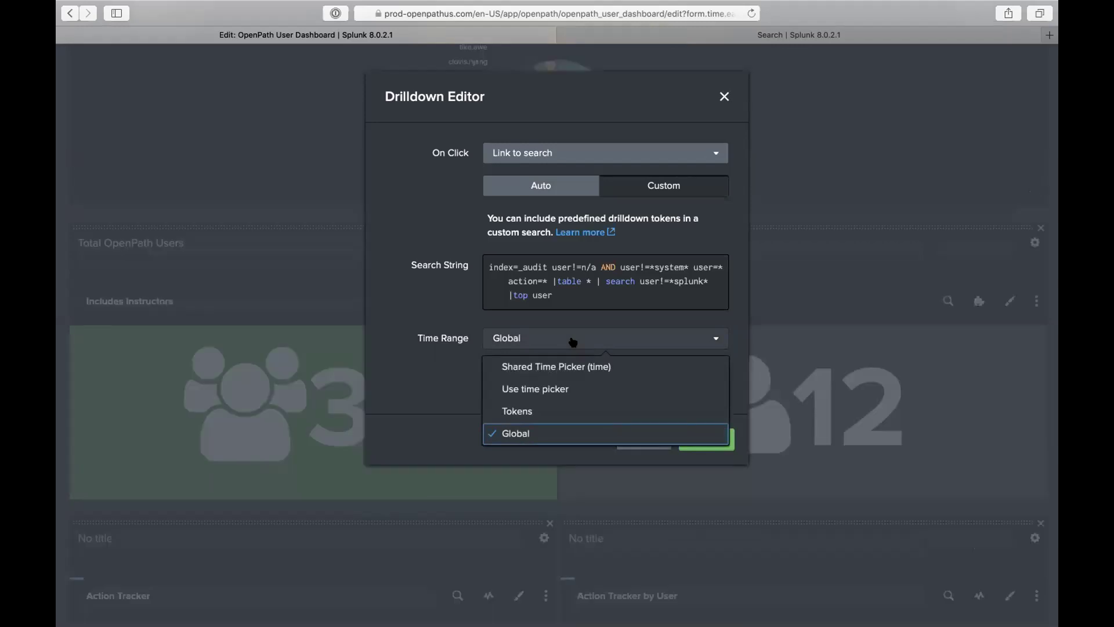
pyautogui.scroll(-2, 572, 341)
pyautogui.scroll(6, 573, 341)
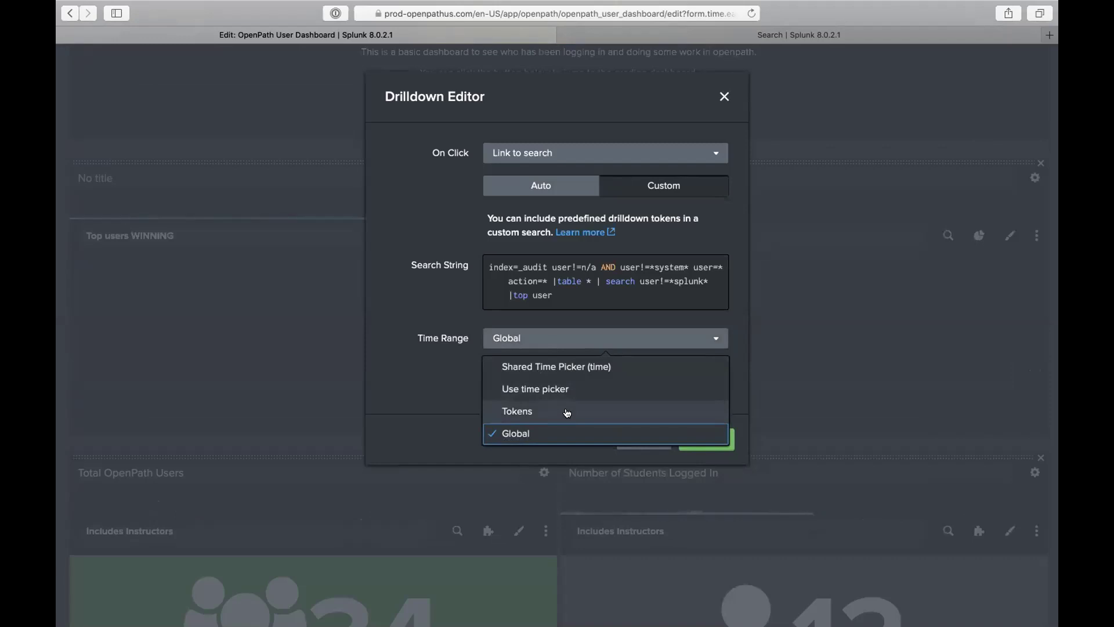
# Step: Set the time range back to Tokens and wrap the Earliest and Latest token values in $
pyautogui.click(567, 411)
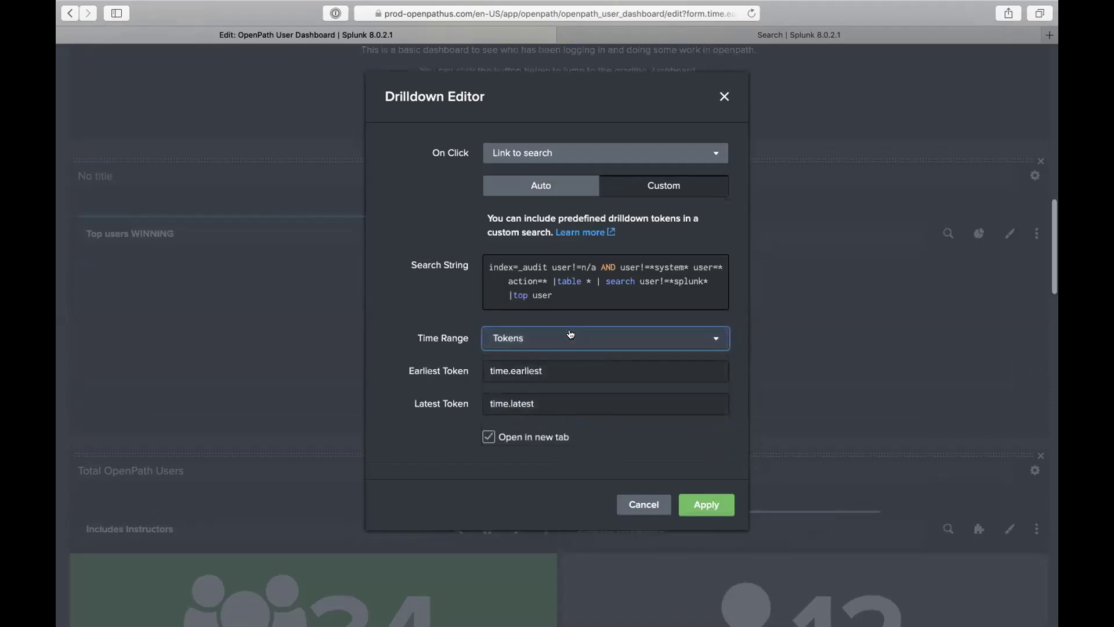
pyautogui.click(498, 374)
pyautogui.click(510, 369)
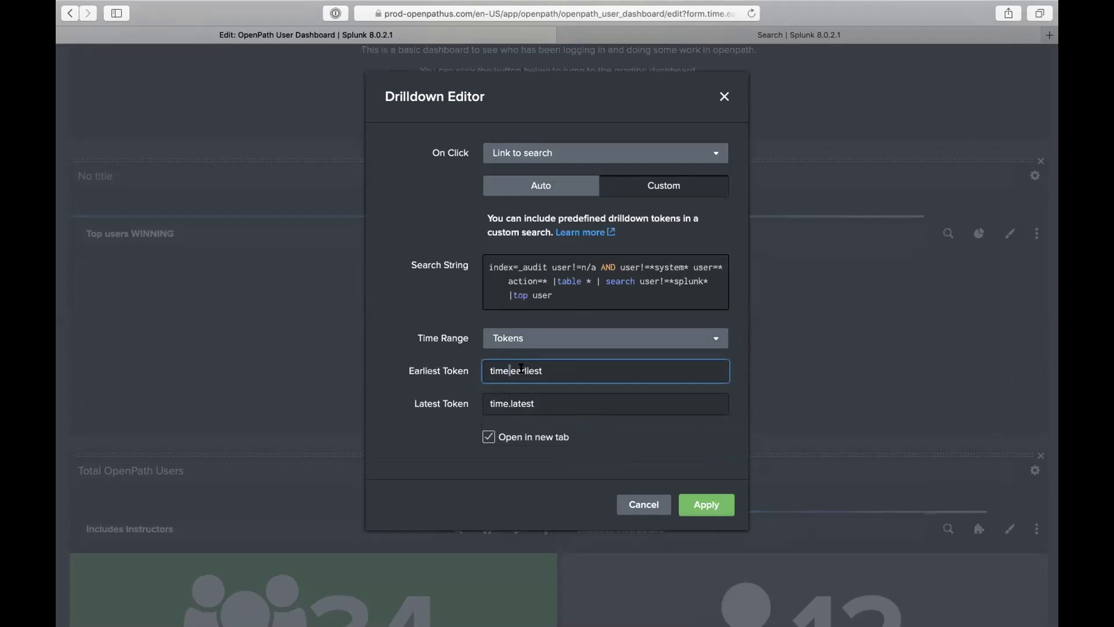
pyautogui.click(488, 371)
pyautogui.write('$')
pyautogui.click(551, 372)
pyautogui.write('$')
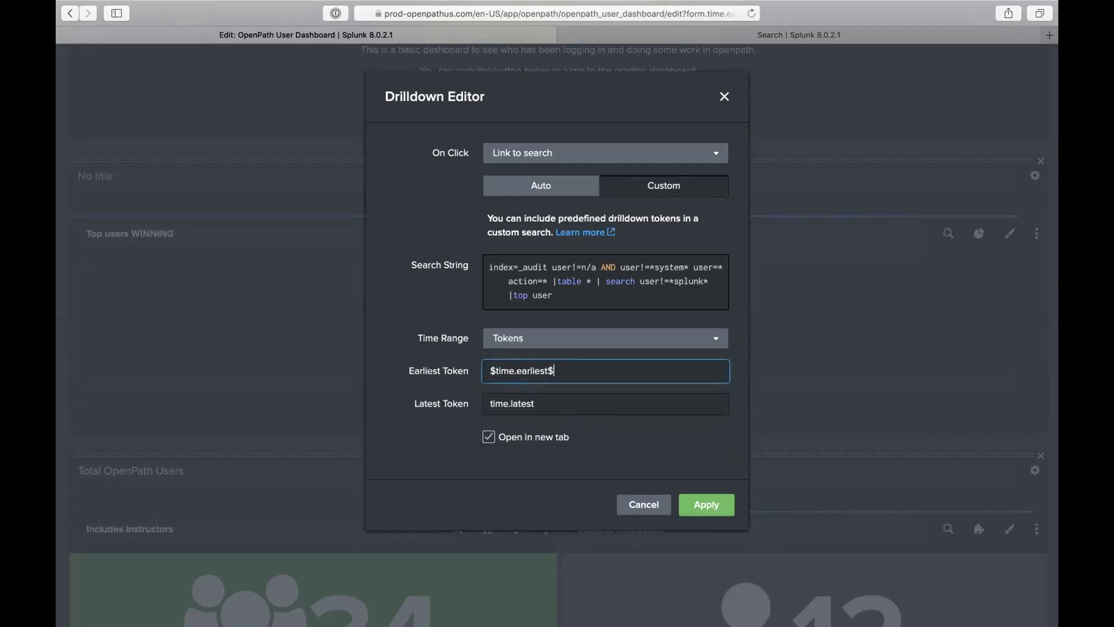
pyautogui.click(484, 407)
pyautogui.click(487, 404)
pyautogui.write('$')
pyautogui.click(547, 407)
pyautogui.write('$')
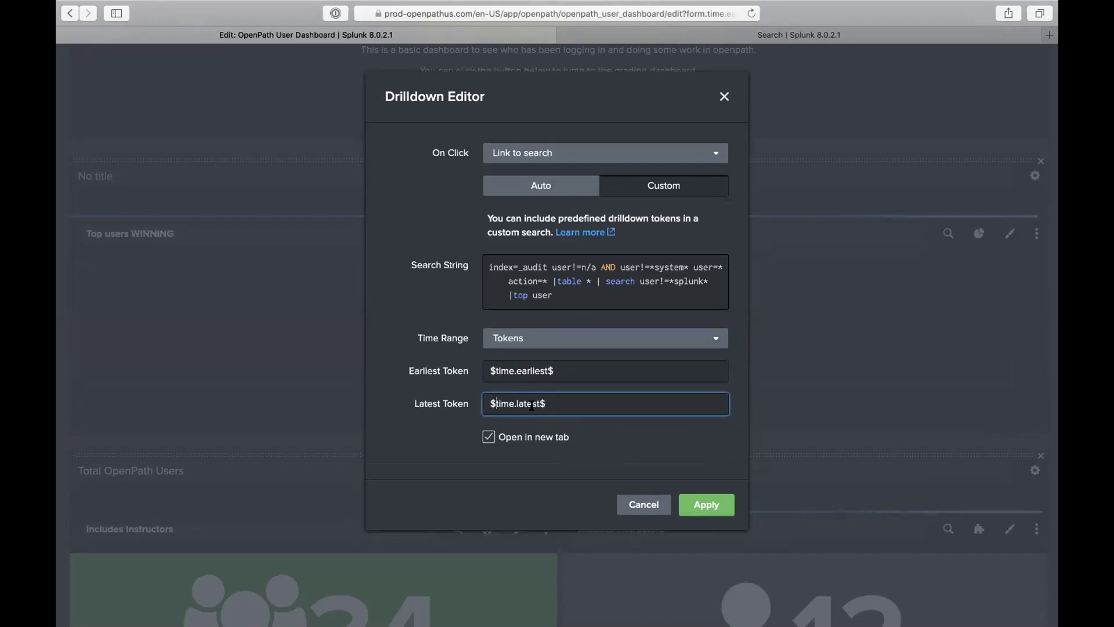
pyautogui.moveTo(489, 401); pyautogui.dragTo(497, 401)
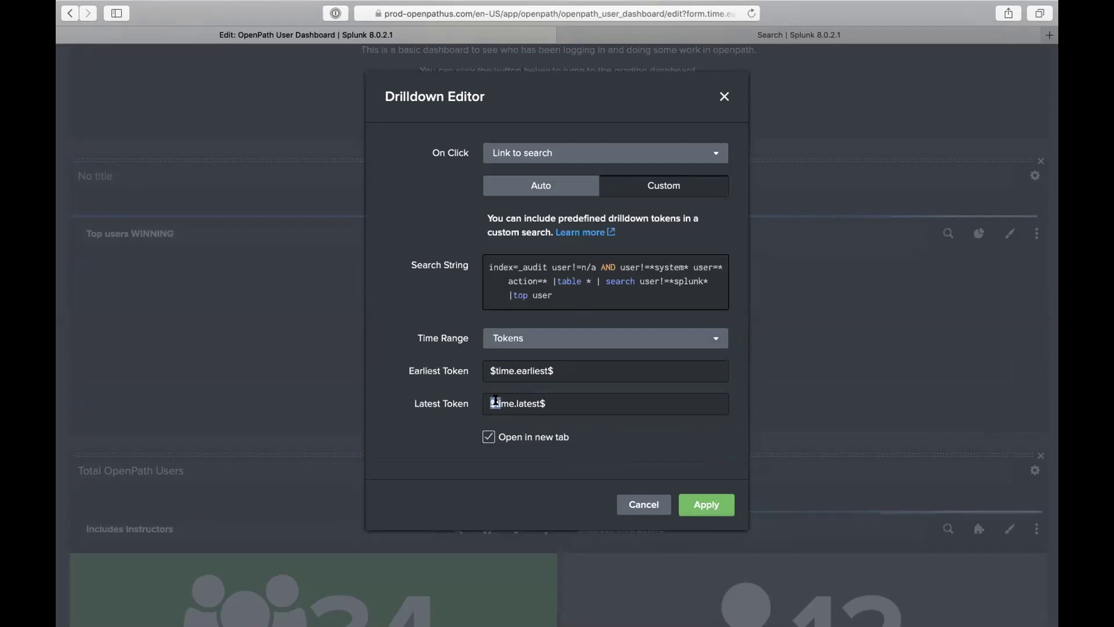
pyautogui.click(540, 402)
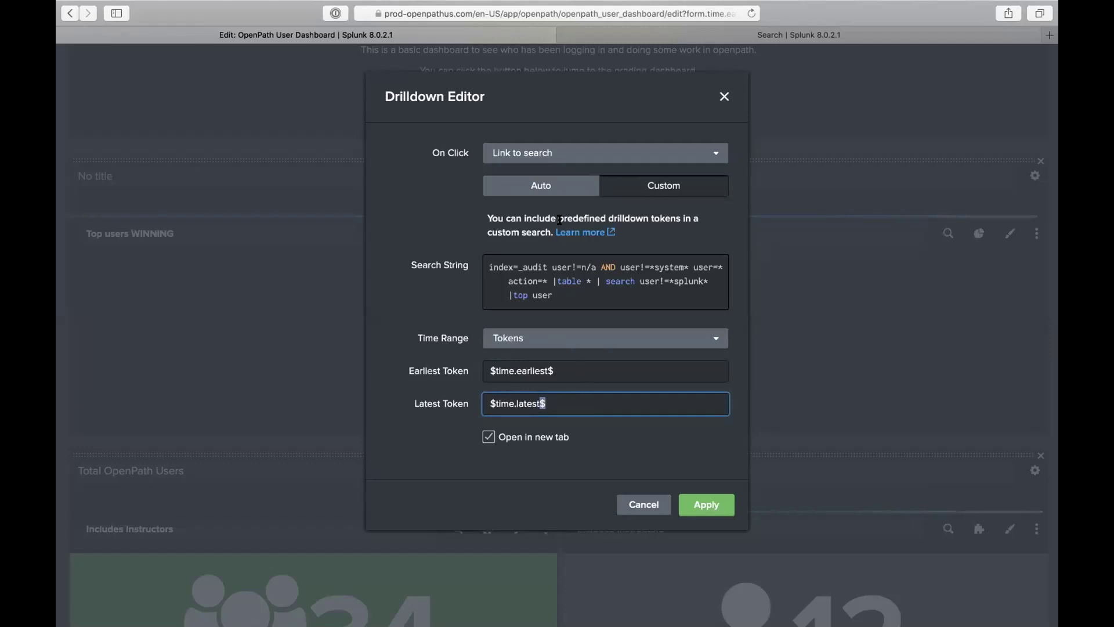
# Step: Remove the $ signs from both token values, switch the drilldown to Auto and apply
pyautogui.click(572, 187)
pyautogui.click(637, 186)
pyautogui.click(555, 396)
pyautogui.press('BackSpace')
pyautogui.click(493, 403)
pyautogui.press('BackSpace')
pyautogui.click(554, 371)
pyautogui.press('BackSpace')
pyautogui.click(493, 370)
pyautogui.press('BackSpace')
pyautogui.click(541, 189)
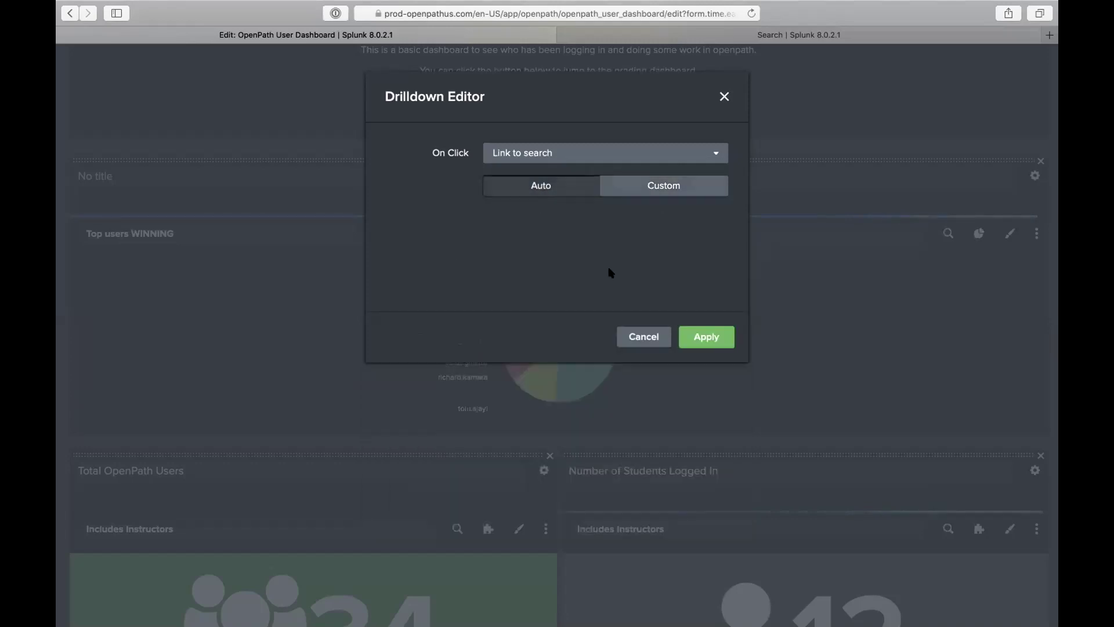
pyautogui.click(711, 343)
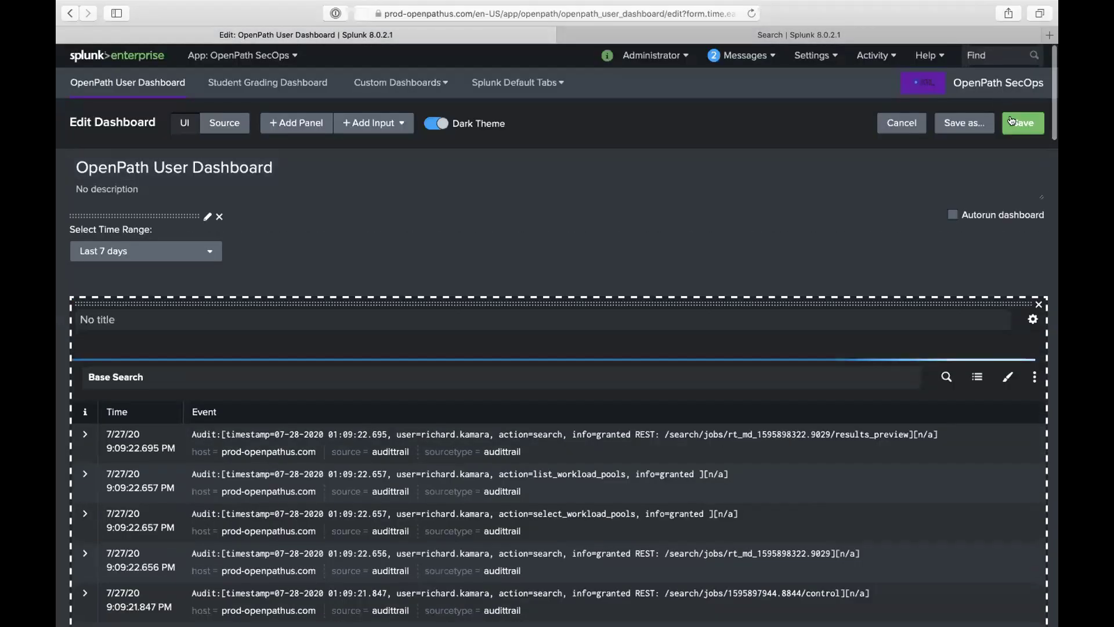
# Step: Leave edit mode, click the pie chart's admin slice, and select the user=admin filter in the new search
pyautogui.click(1022, 119)
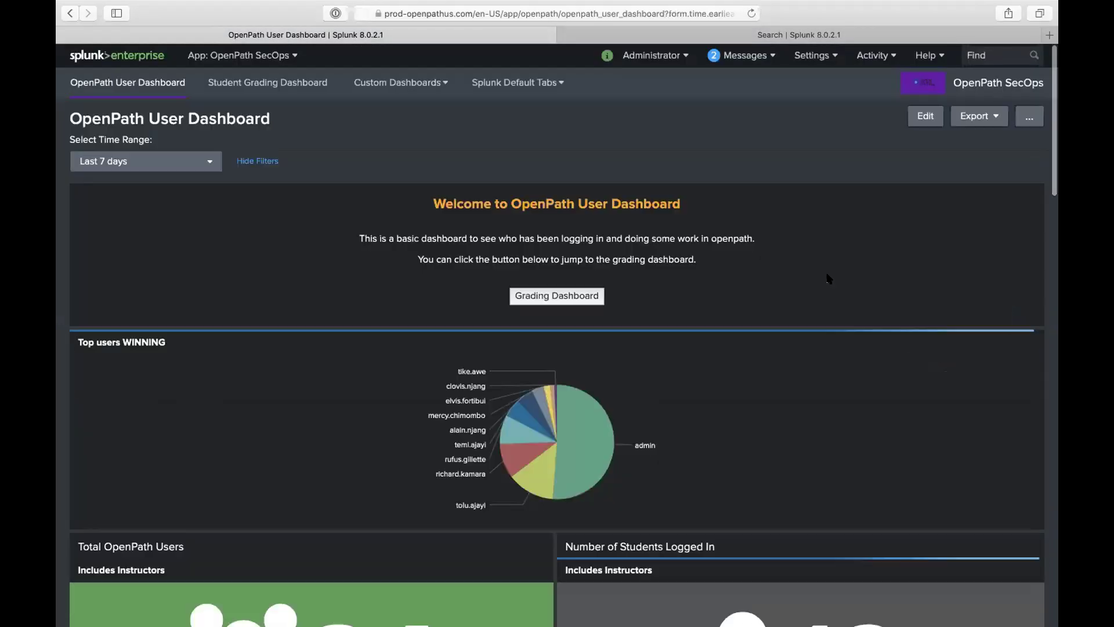
pyautogui.scroll(-5, 828, 278)
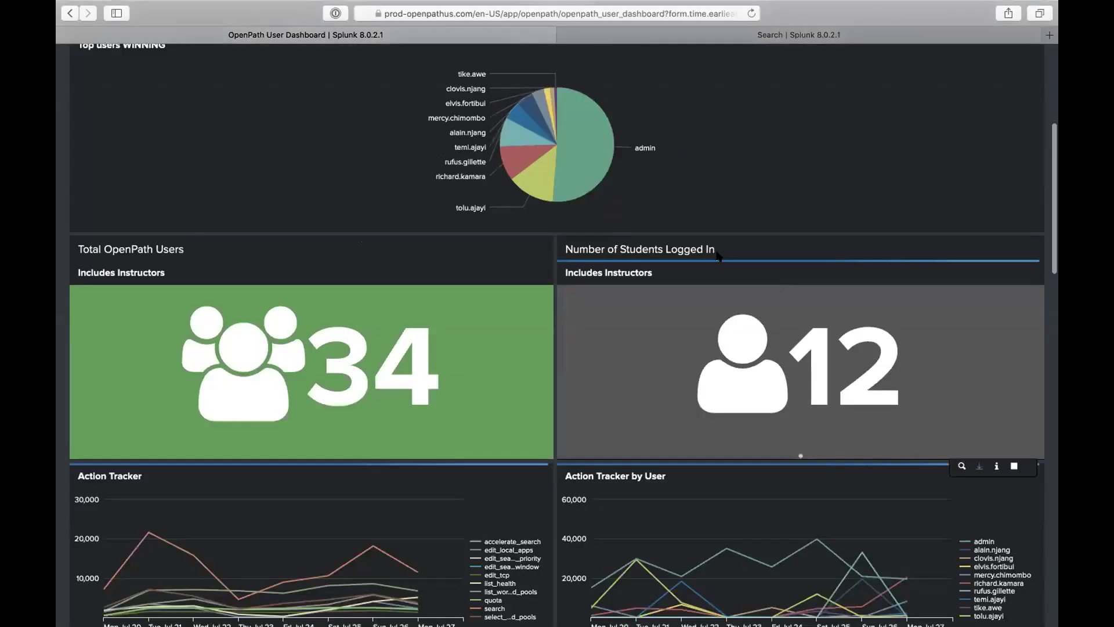
pyautogui.click(589, 165)
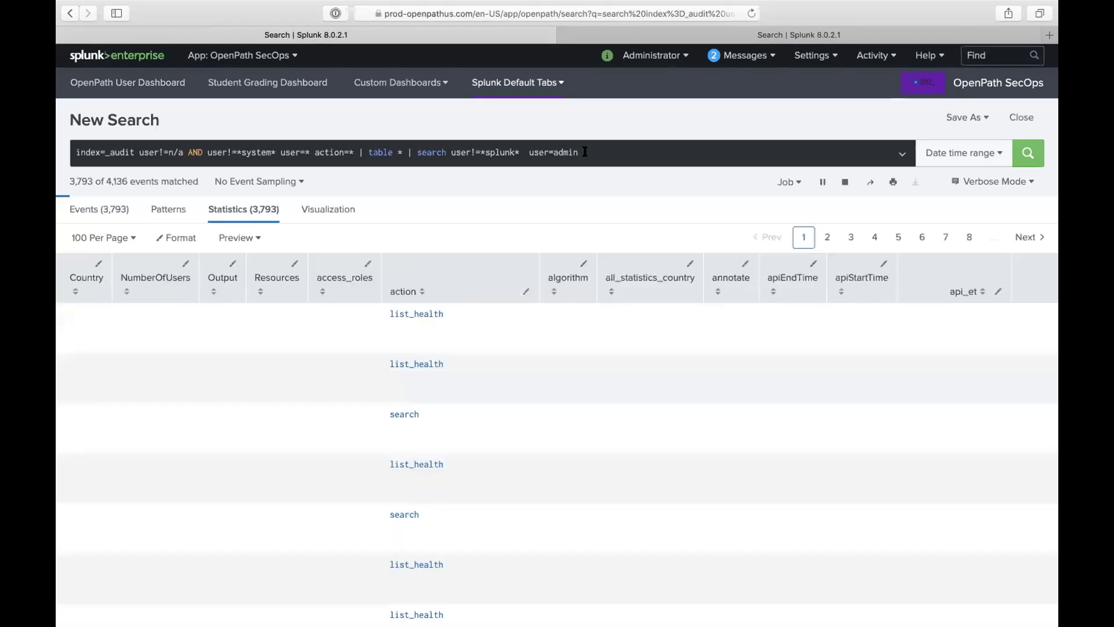
pyautogui.moveTo(529, 152); pyautogui.dragTo(579, 152)
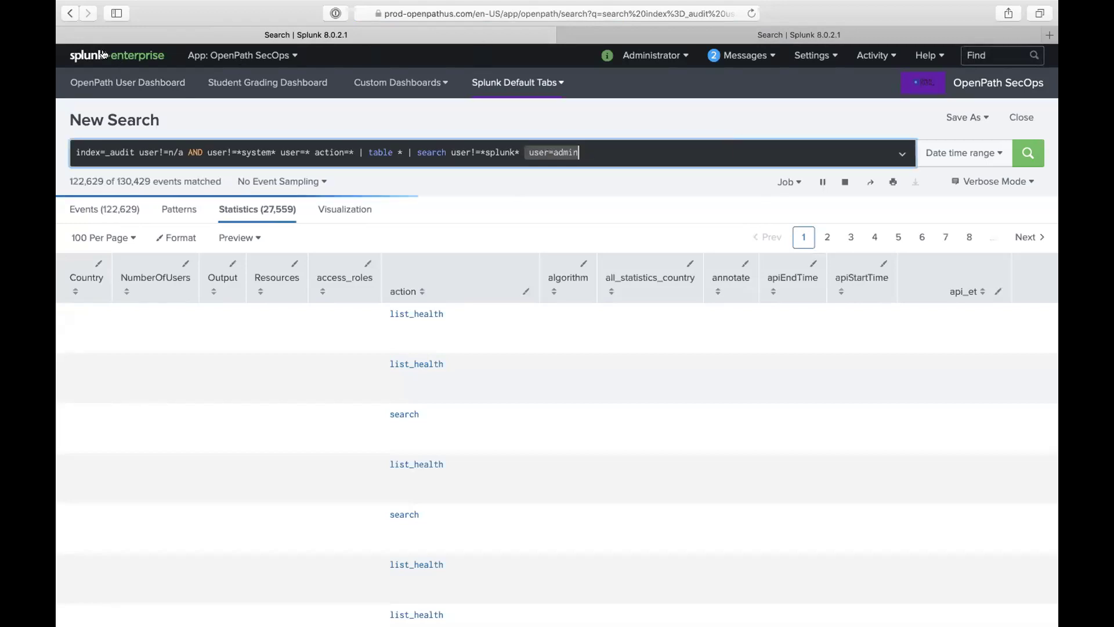
# Step: Return to the OpenPath User Dashboard and scroll through its panels
pyautogui.click(68, 13)
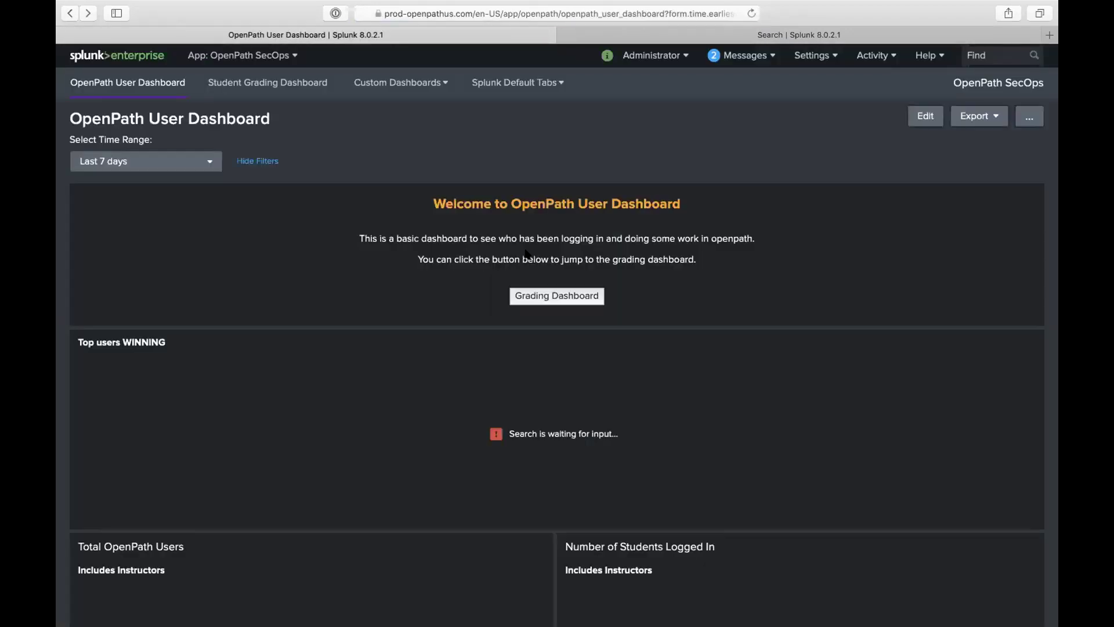
pyautogui.scroll(-4, 691, 339)
pyautogui.scroll(-1, 690, 339)
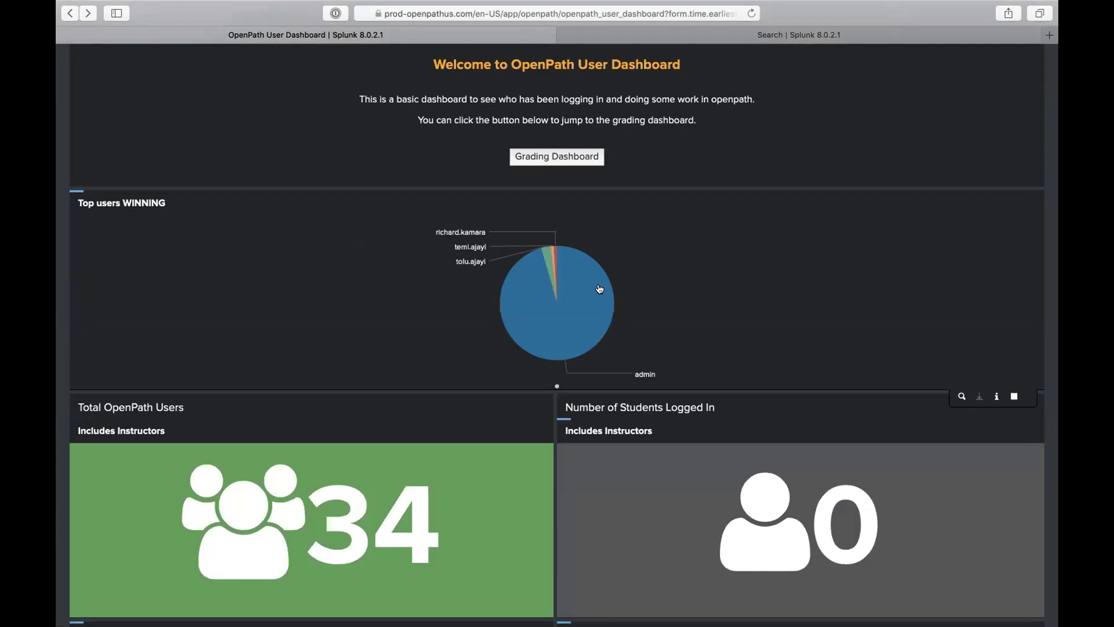
pyautogui.scroll(-5, 664, 315)
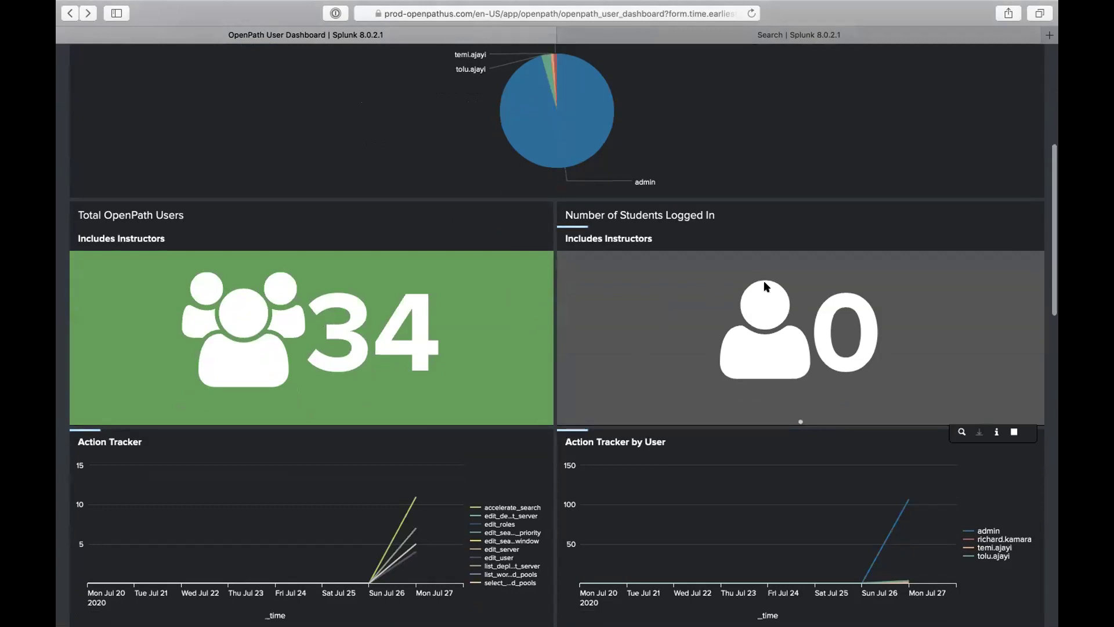
pyautogui.scroll(-3, 853, 356)
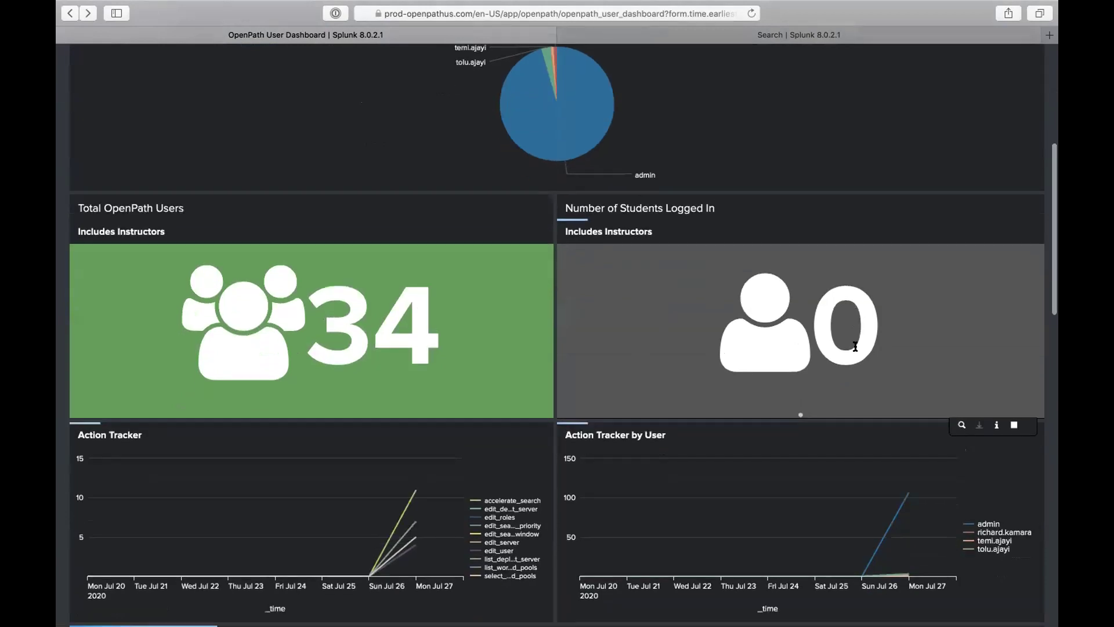
pyautogui.scroll(-3, 861, 387)
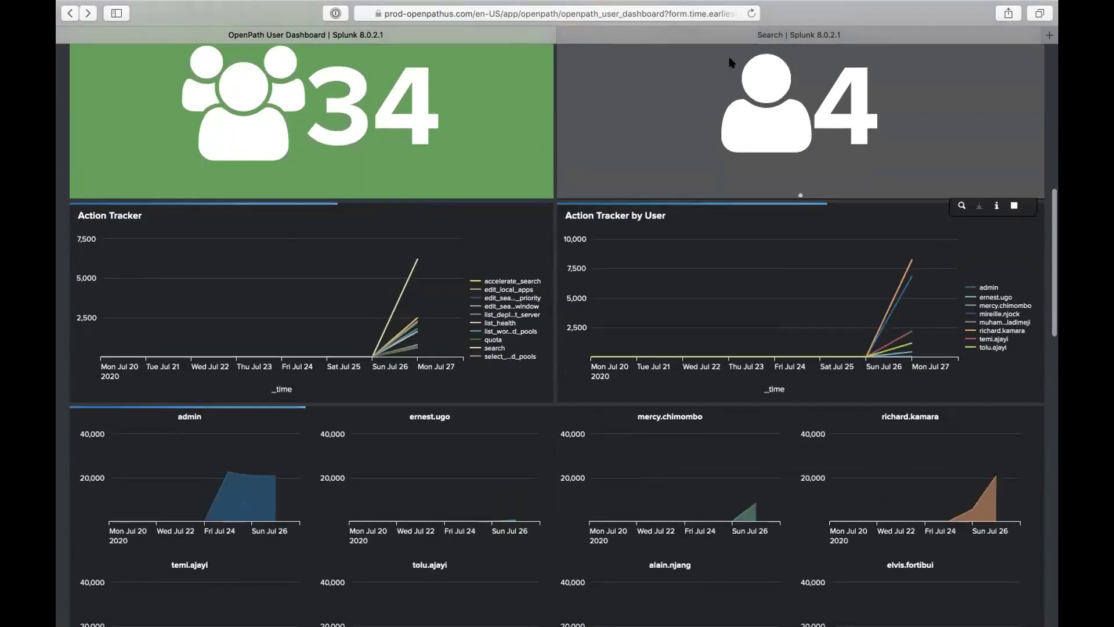
# Step: Compare against the per-user timechart statistics in the Search tab, then put the dashboard back in edit mode
pyautogui.click(721, 39)
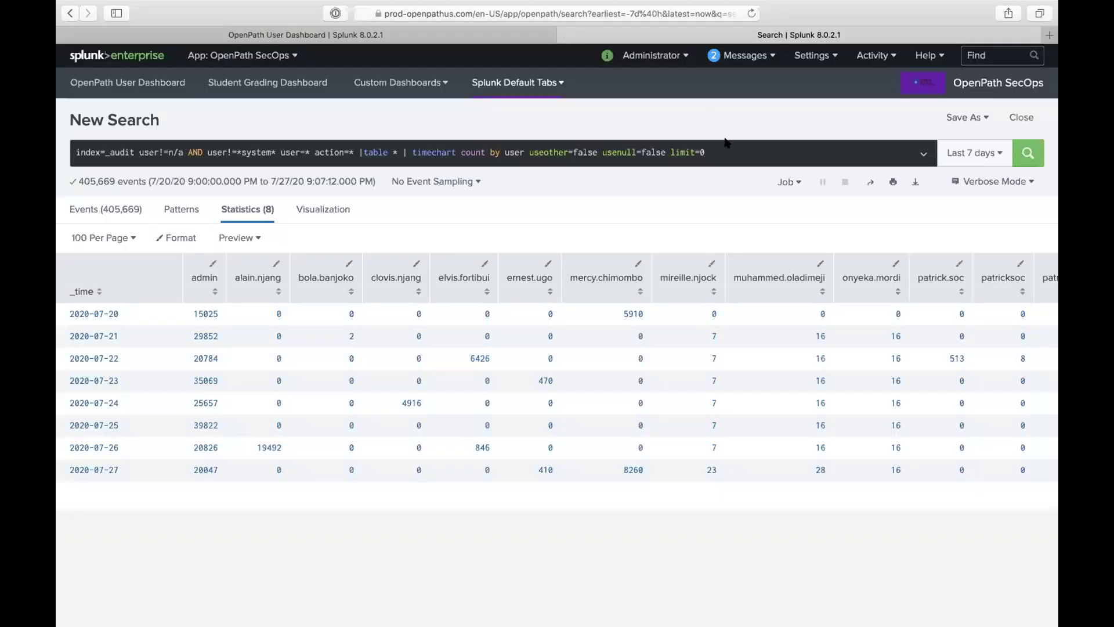
pyautogui.hscroll(10, 665, 266)
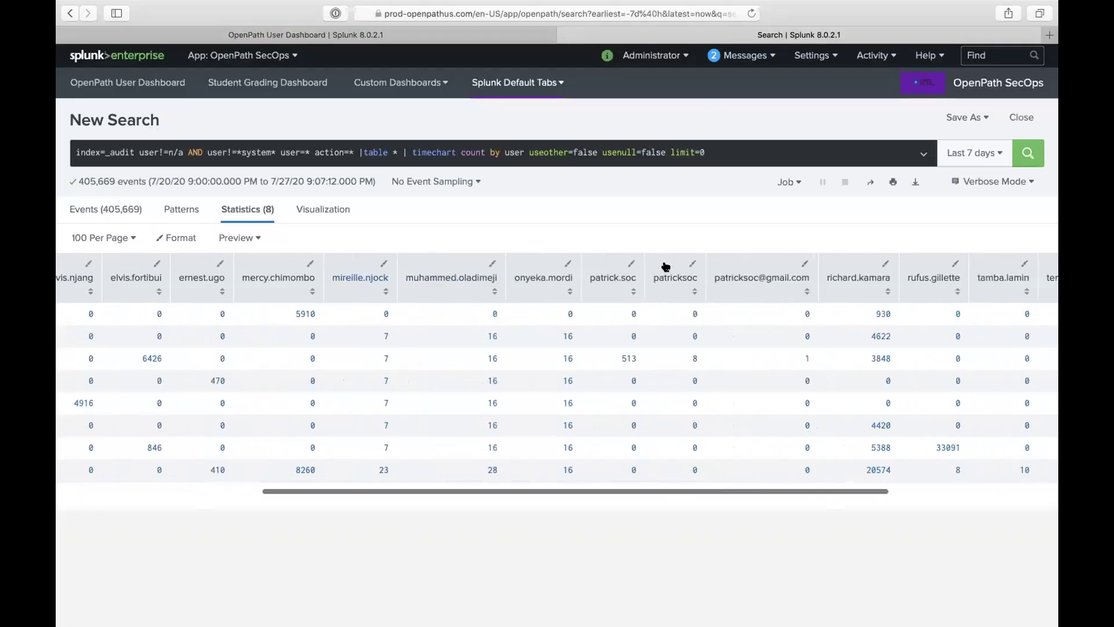
pyautogui.click(498, 35)
pyautogui.scroll(10, 626, 294)
pyautogui.click(923, 118)
pyautogui.scroll(-15, 889, 324)
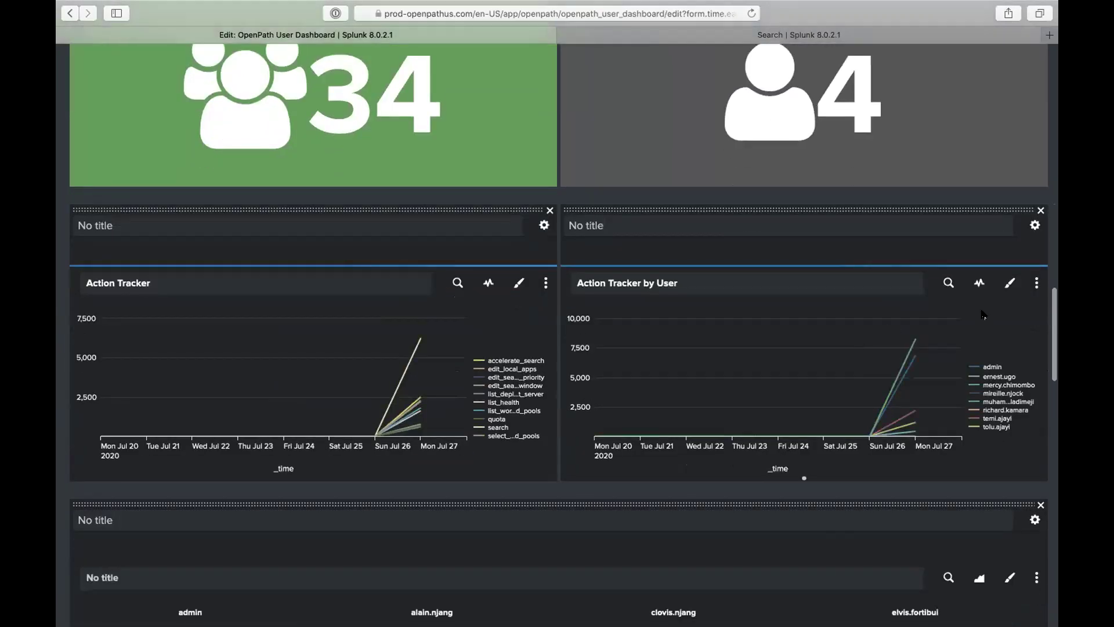
# Step: Apply the Action Tracker by User search unchanged, reopen and dismiss it, then save the dashboard
pyautogui.click(948, 284)
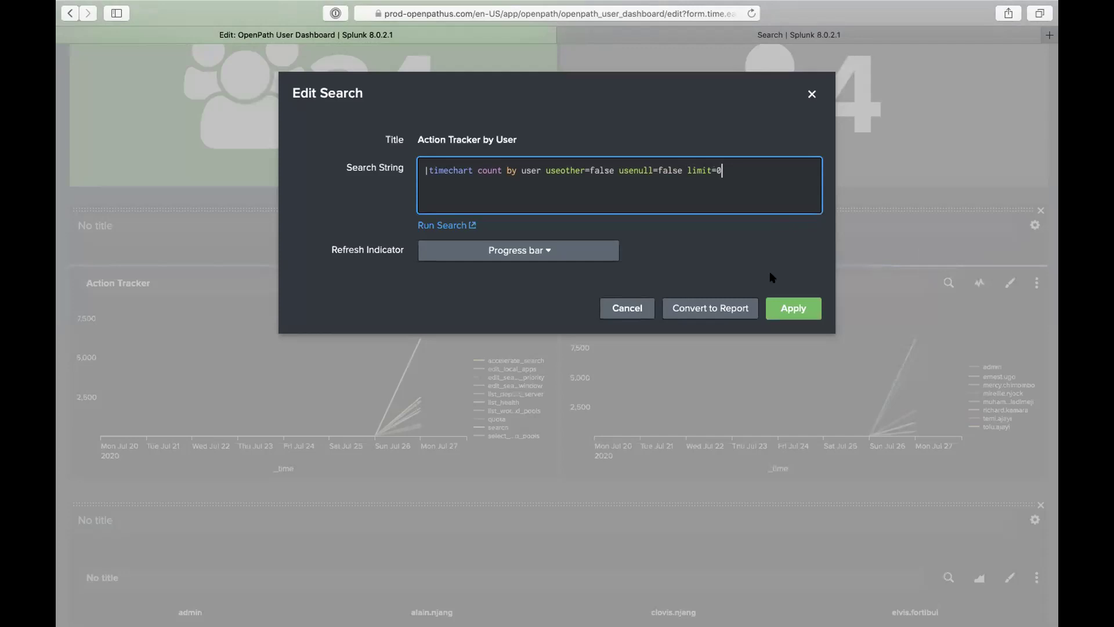
pyautogui.click(790, 303)
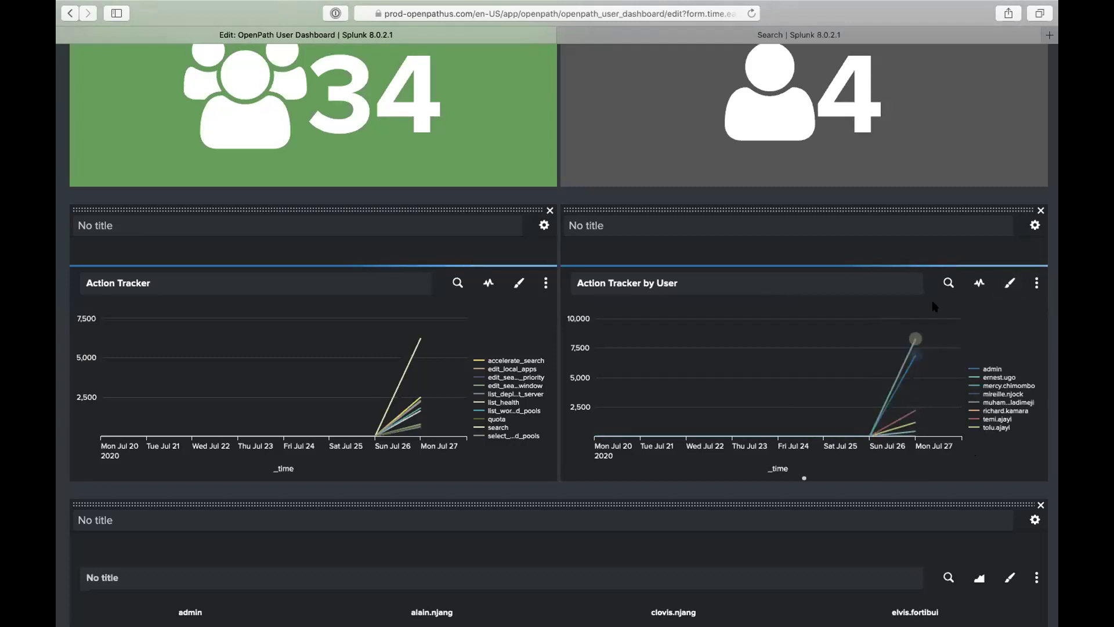
pyautogui.click(945, 282)
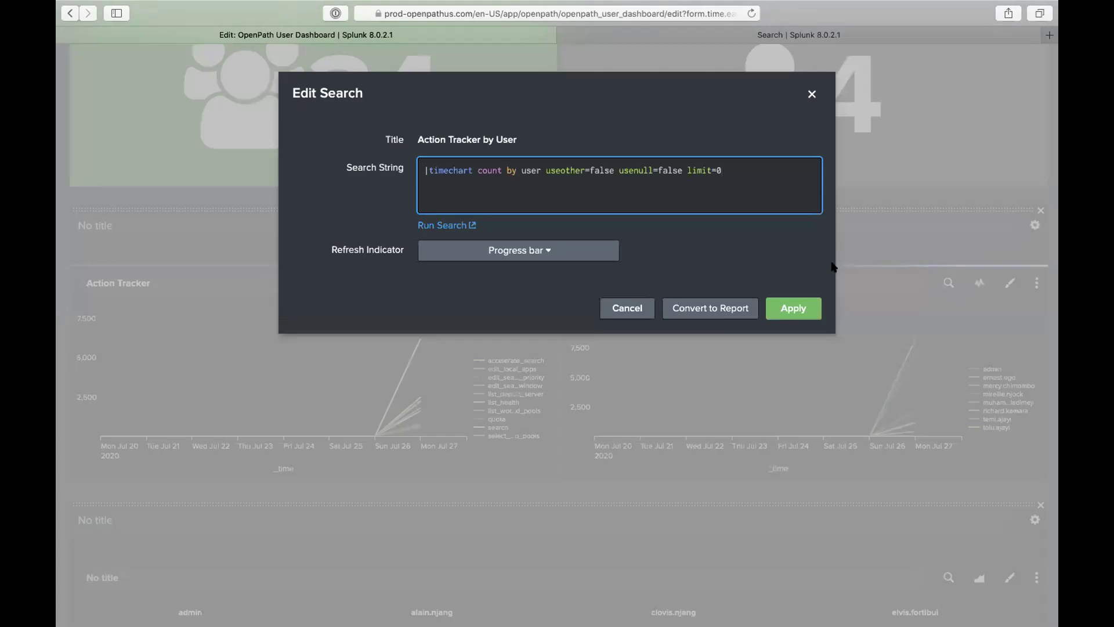
pyautogui.press('Escape')
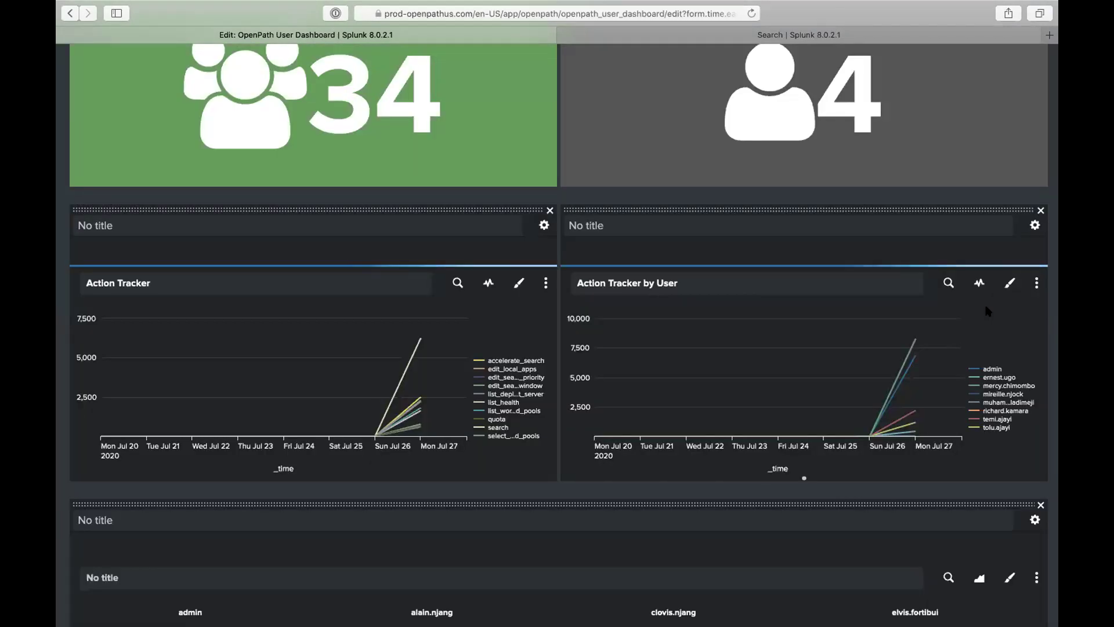
pyautogui.scroll(20, 988, 312)
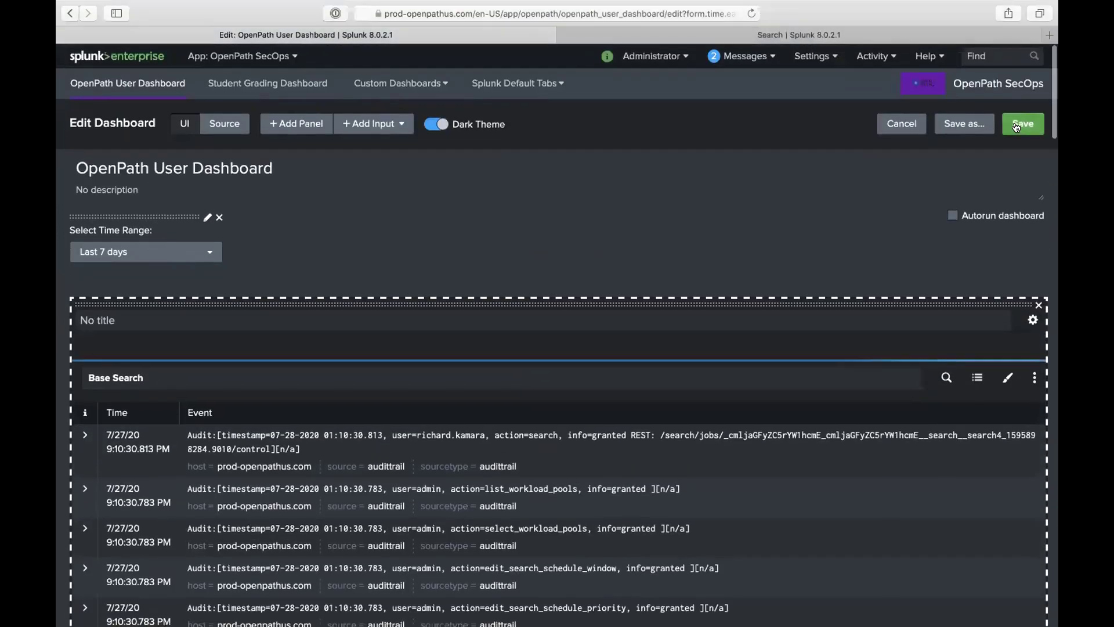
pyautogui.click(1016, 125)
pyautogui.scroll(-15, 988, 203)
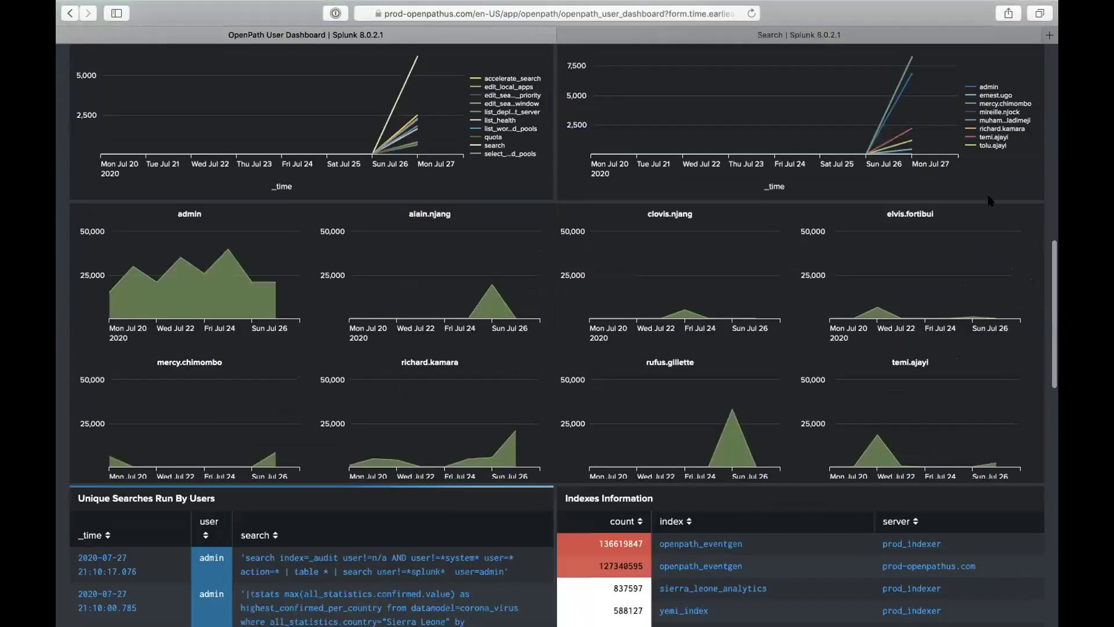
# Step: Read the per-user action values on the Action Tracker by User chart, then reopen the dashboard in edit mode
pyautogui.scroll(3, 990, 200)
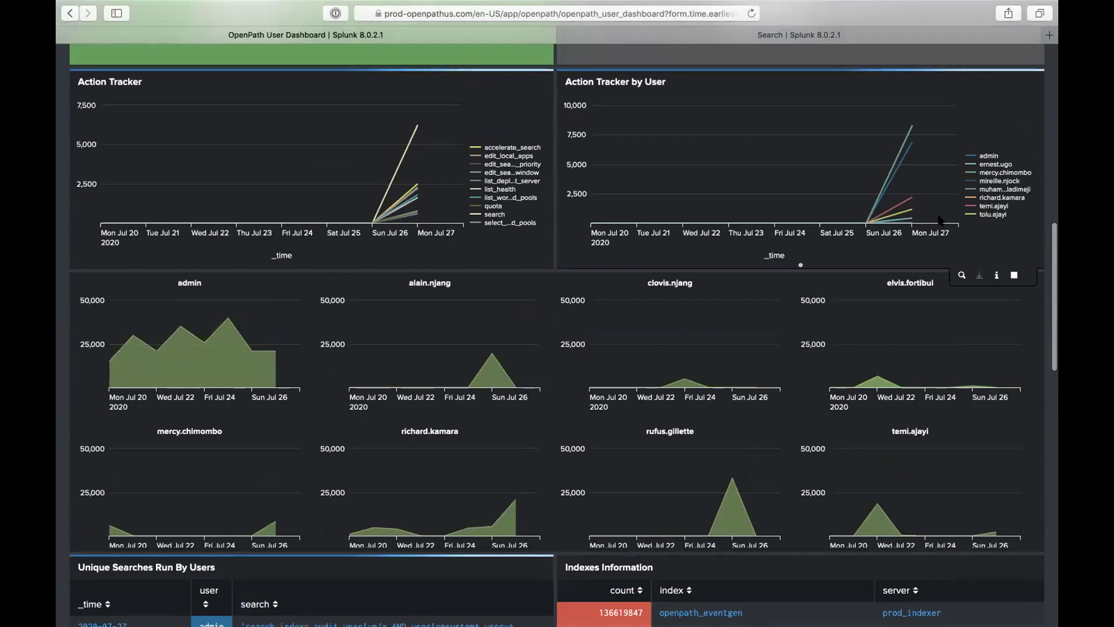
pyautogui.moveTo(893, 209)
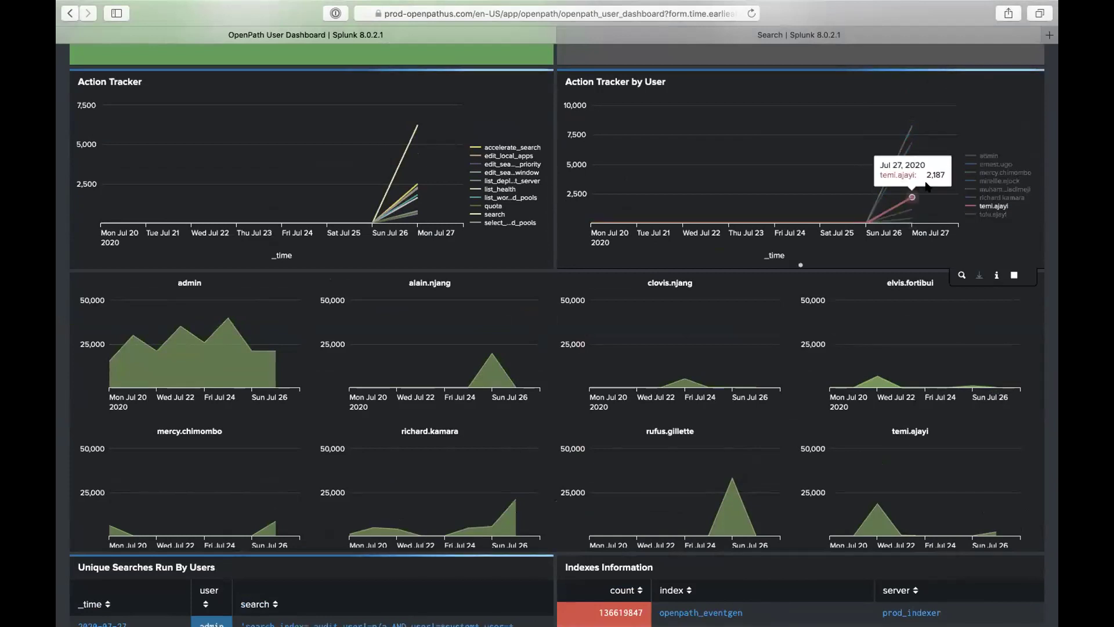
pyautogui.moveTo(890, 185)
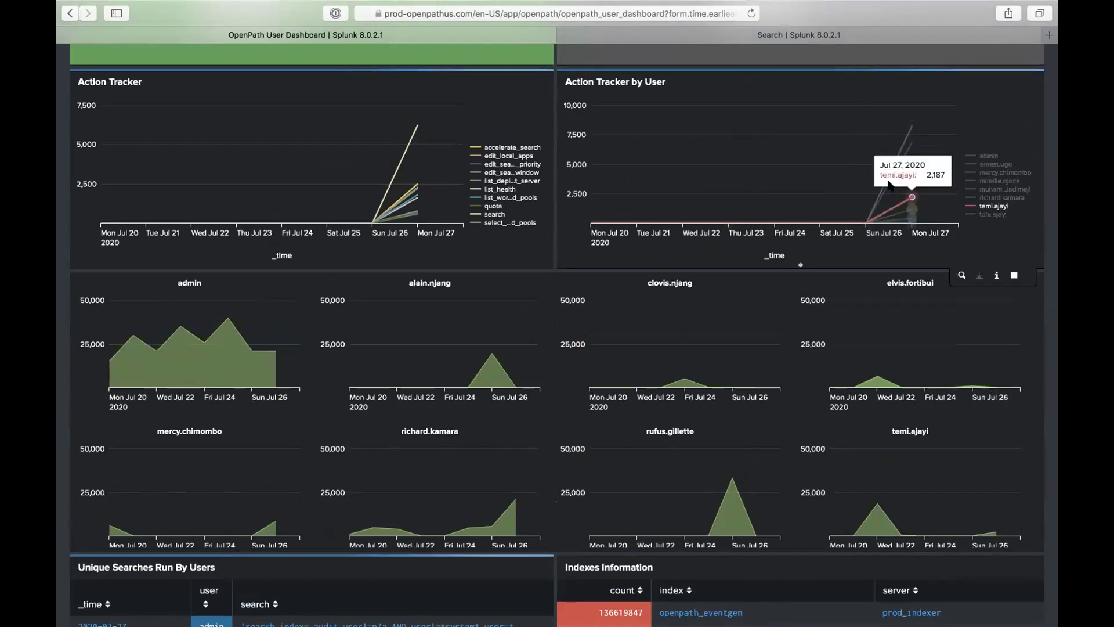
pyautogui.moveTo(911, 156)
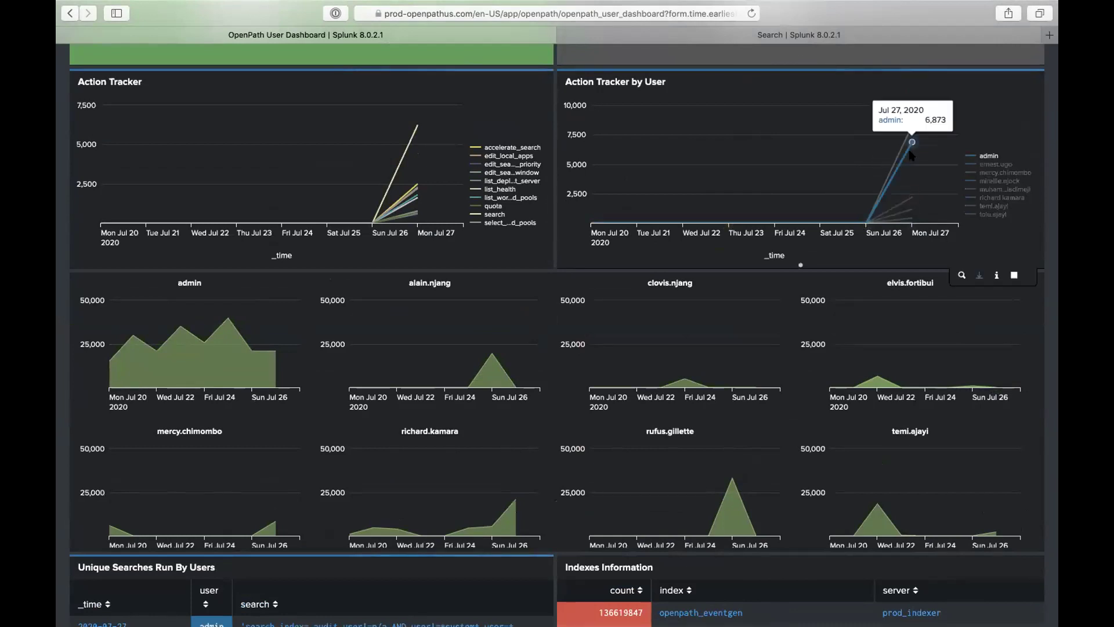
pyautogui.scroll(15, 912, 155)
pyautogui.click(925, 115)
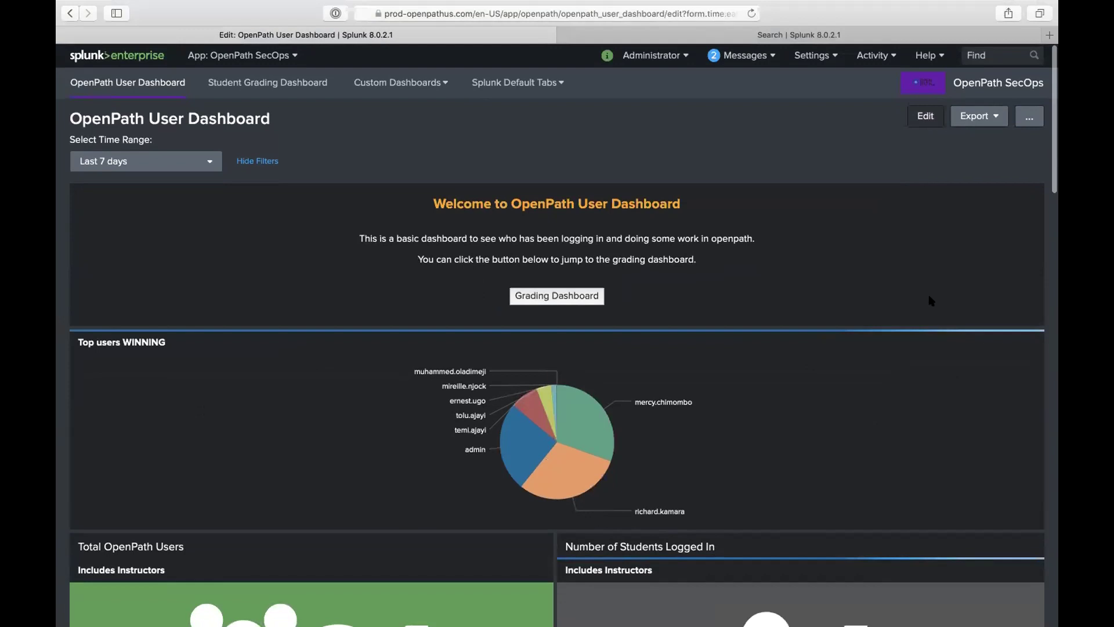
# Step: Set the Action Tracker by User drilldown On Click to Link to search and apply it
pyautogui.scroll(-15, 929, 296)
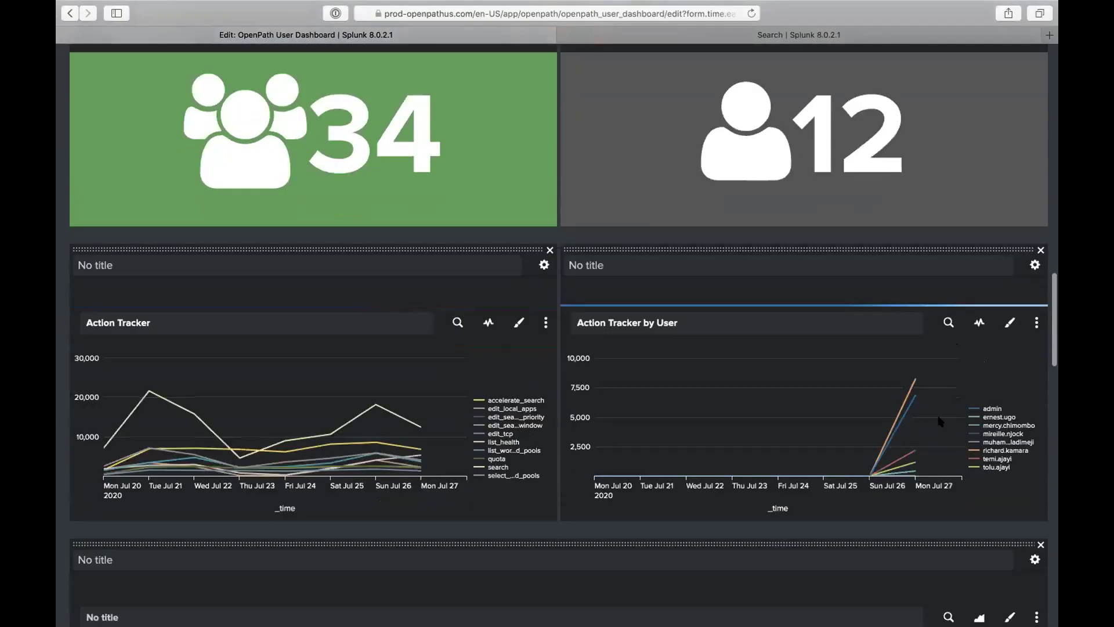
pyautogui.moveTo(905, 406)
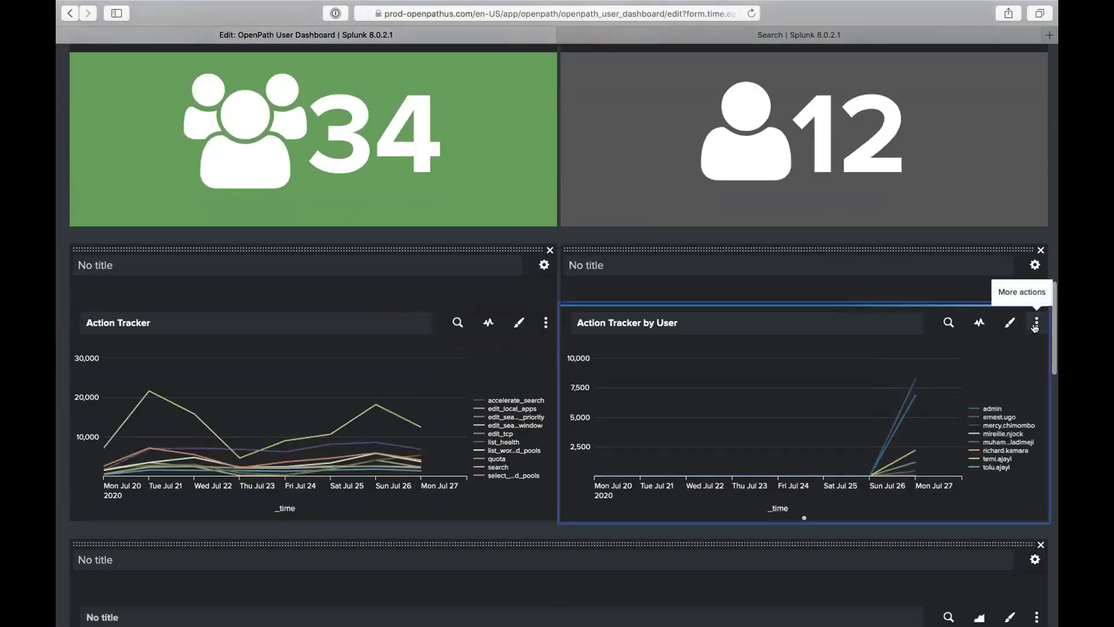
pyautogui.click(1036, 322)
pyautogui.click(1002, 352)
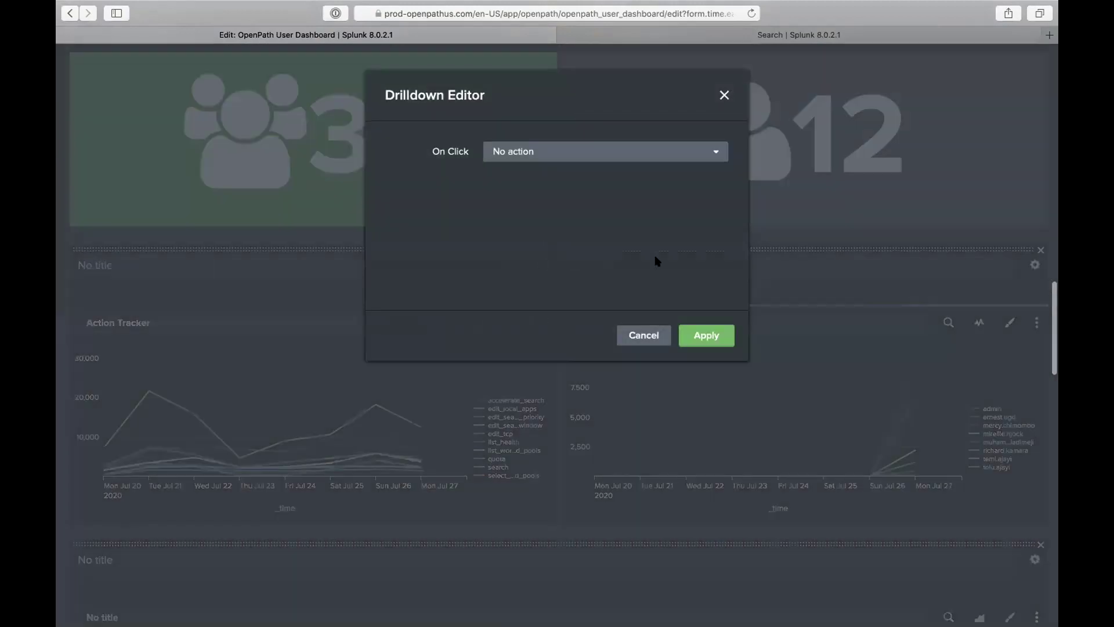
pyautogui.click(602, 166)
pyautogui.click(603, 202)
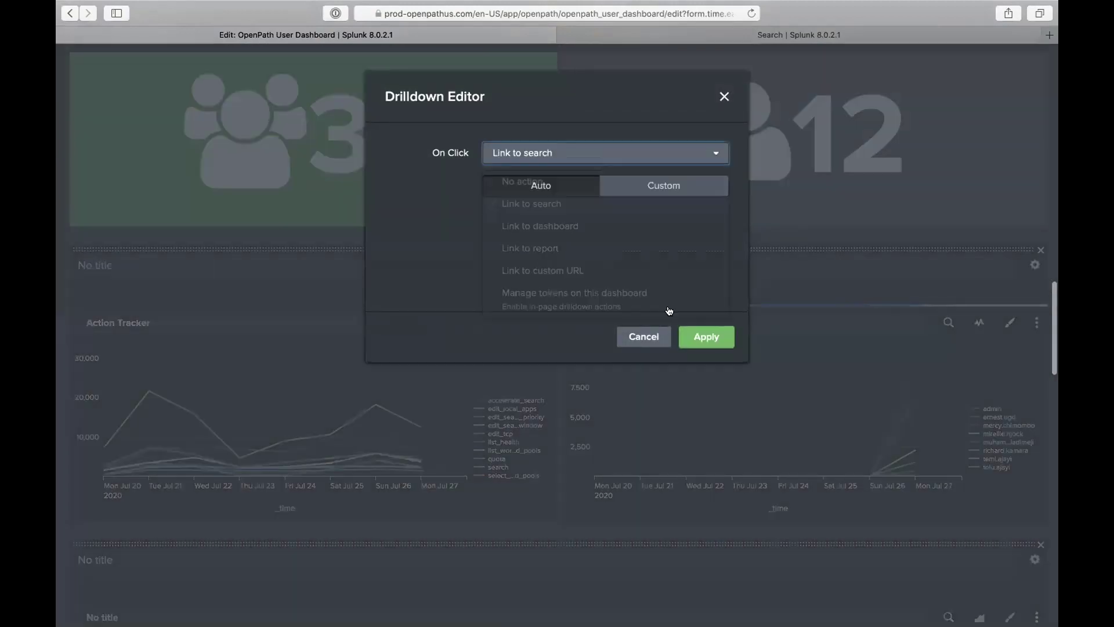
pyautogui.click(696, 337)
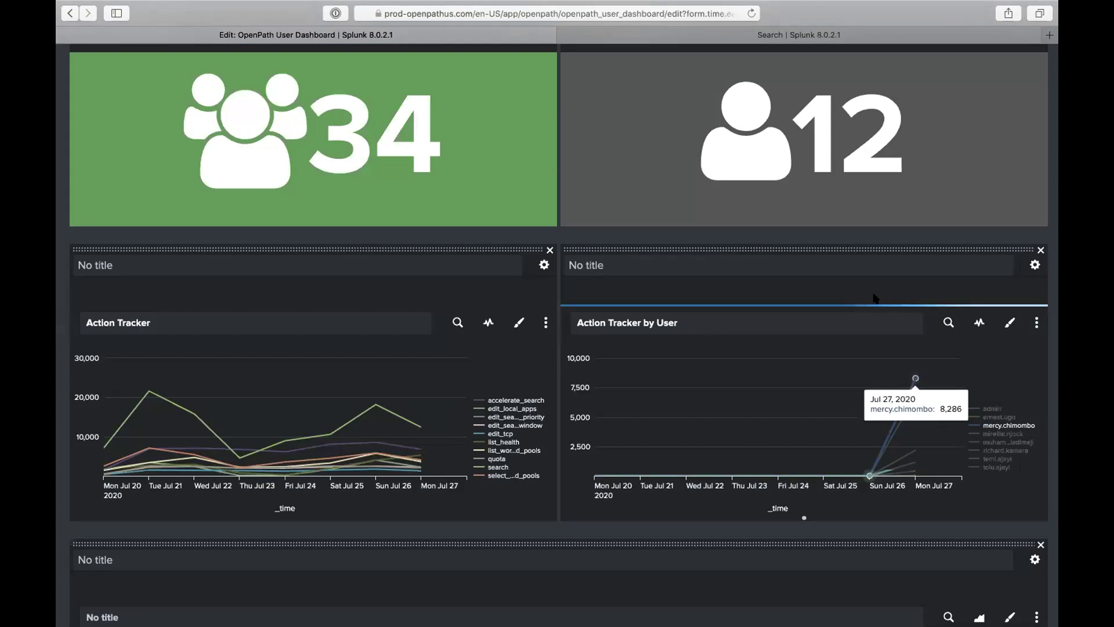
# Step: Save the dashboard and leave edit mode
pyautogui.scroll(-15, 875, 294)
pyautogui.scroll(7, 1008, 142)
pyautogui.scroll(10, 1008, 142)
pyautogui.click(1019, 119)
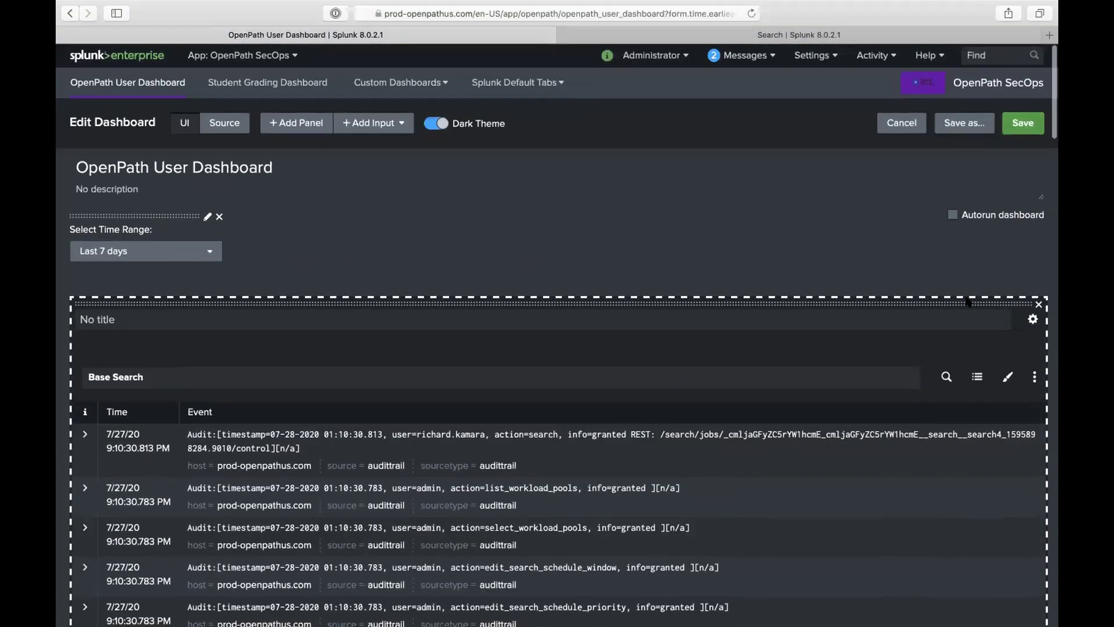
pyautogui.scroll(-5, 936, 369)
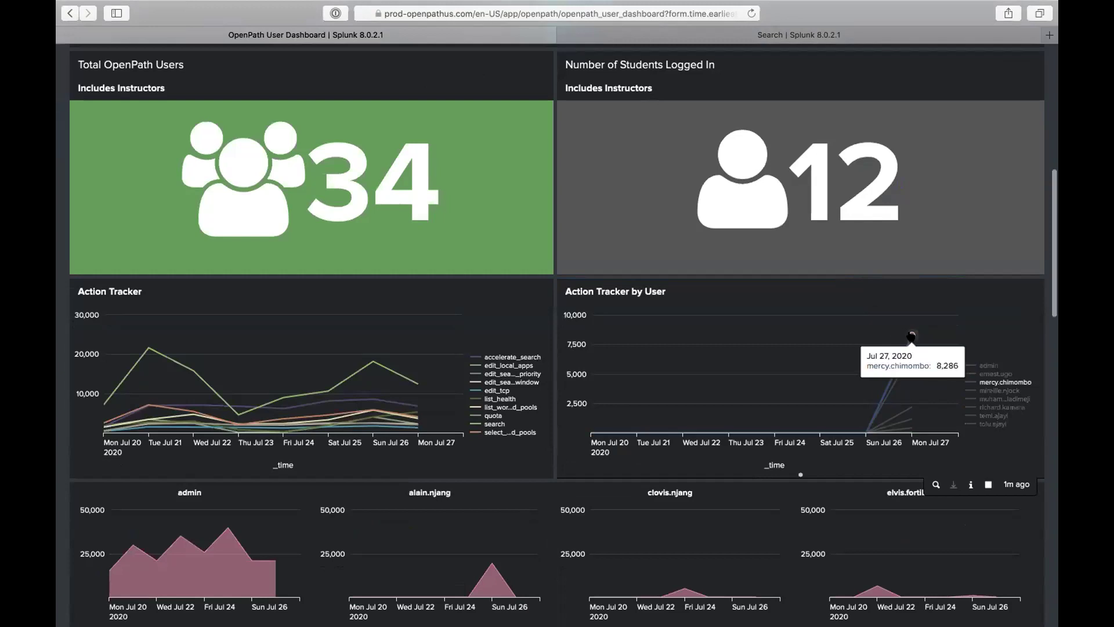
# Step: Drill into one user's data point on Action Tracker by User, go back, then drill from another user's legend entry
pyautogui.click(911, 336)
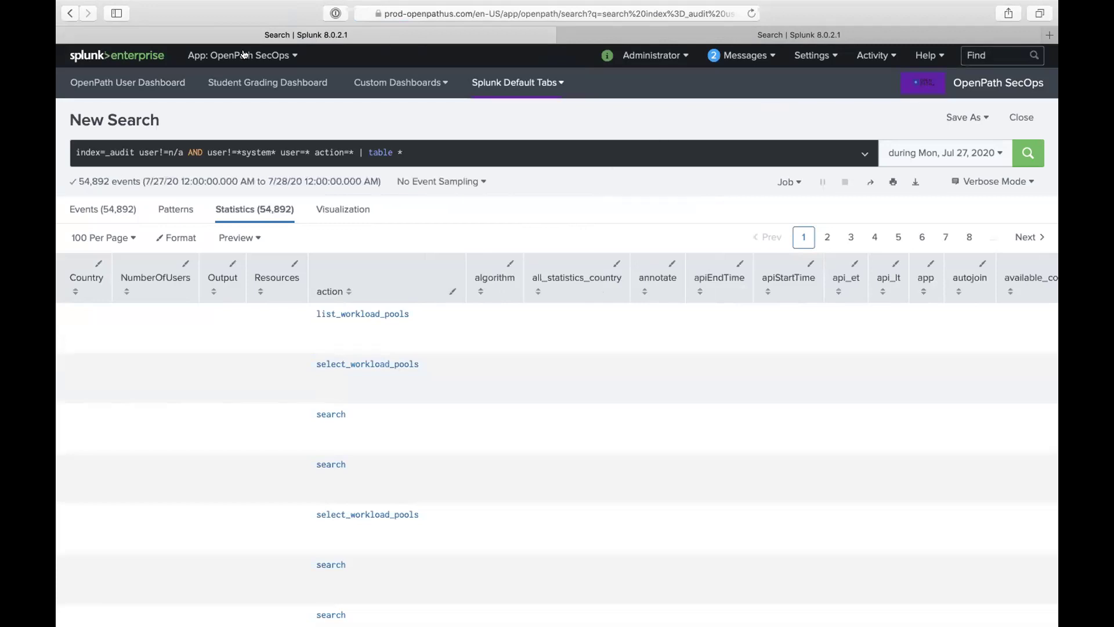
pyautogui.click(68, 12)
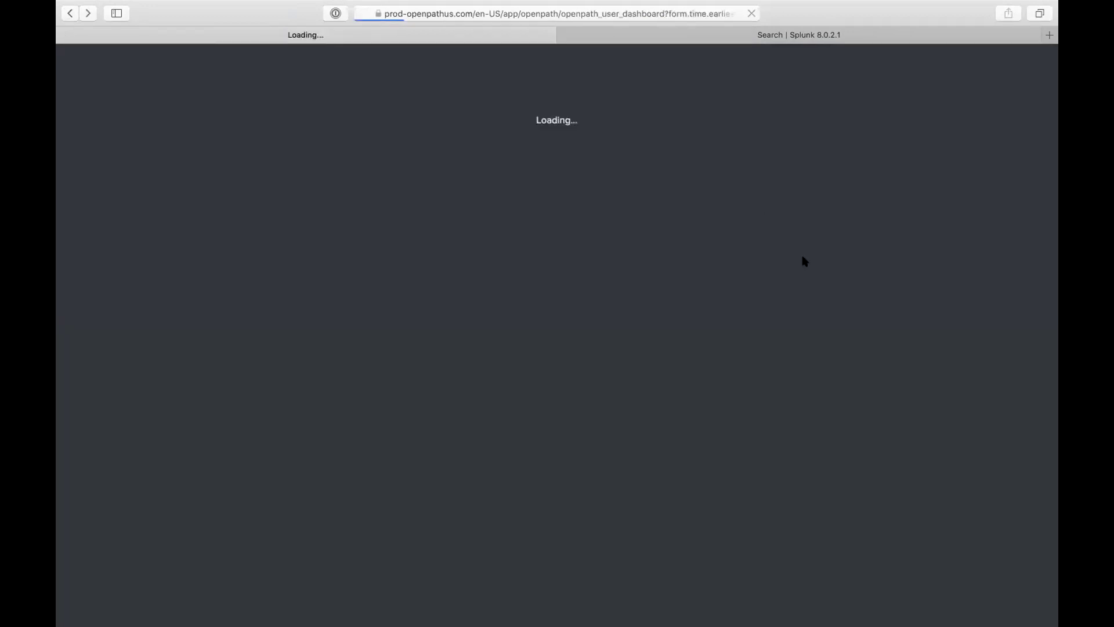
pyautogui.scroll(-5, 781, 447)
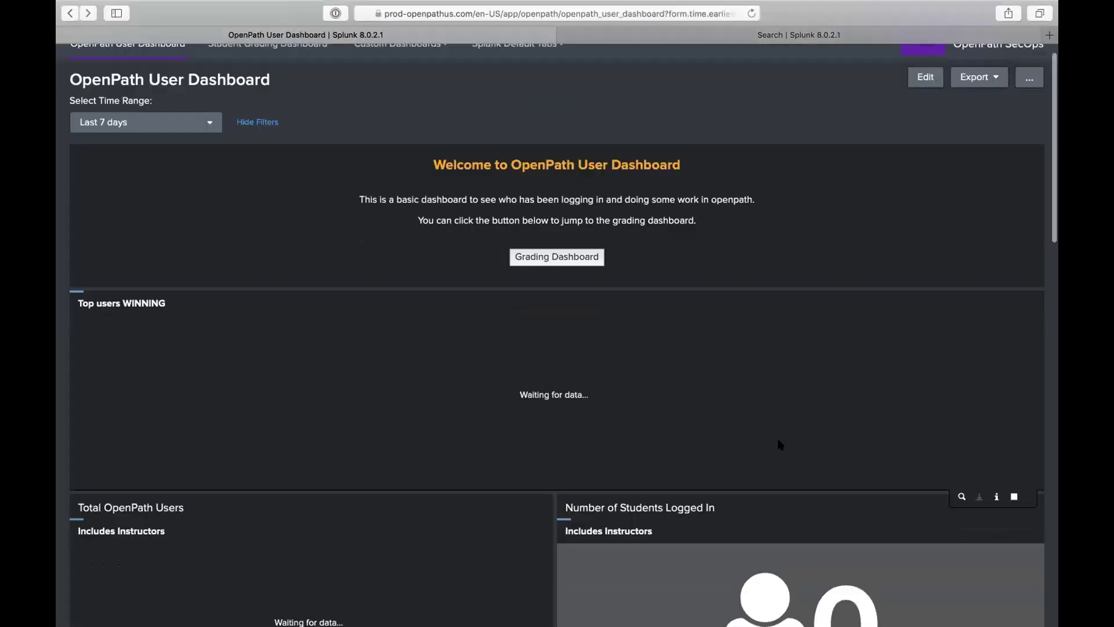
pyautogui.scroll(-8, 827, 449)
pyautogui.scroll(5, 841, 353)
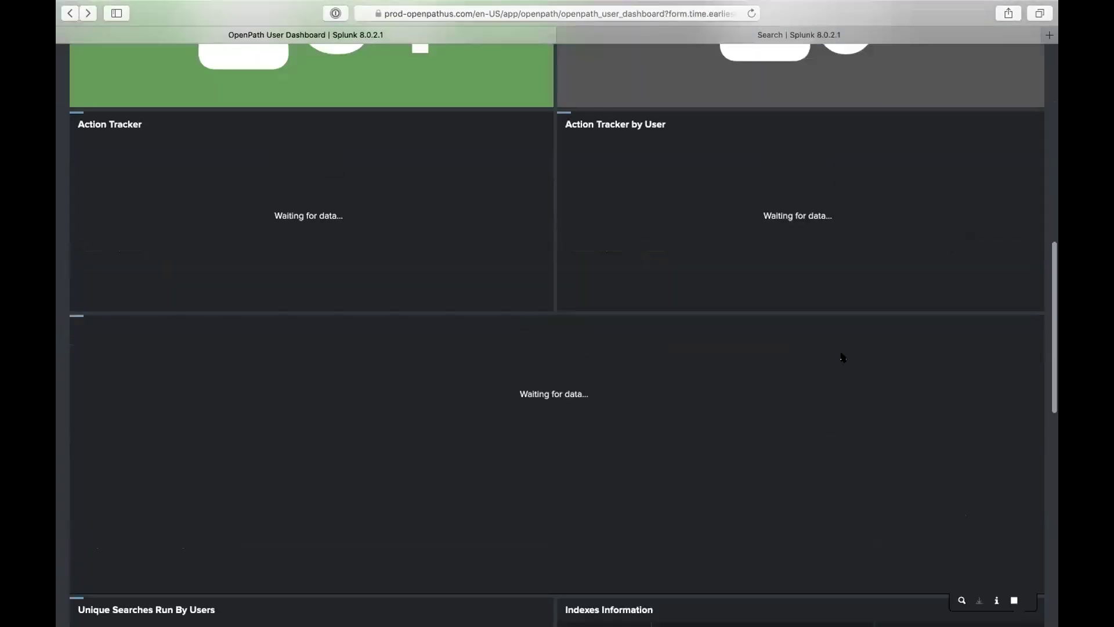
pyautogui.scroll(-1, 850, 369)
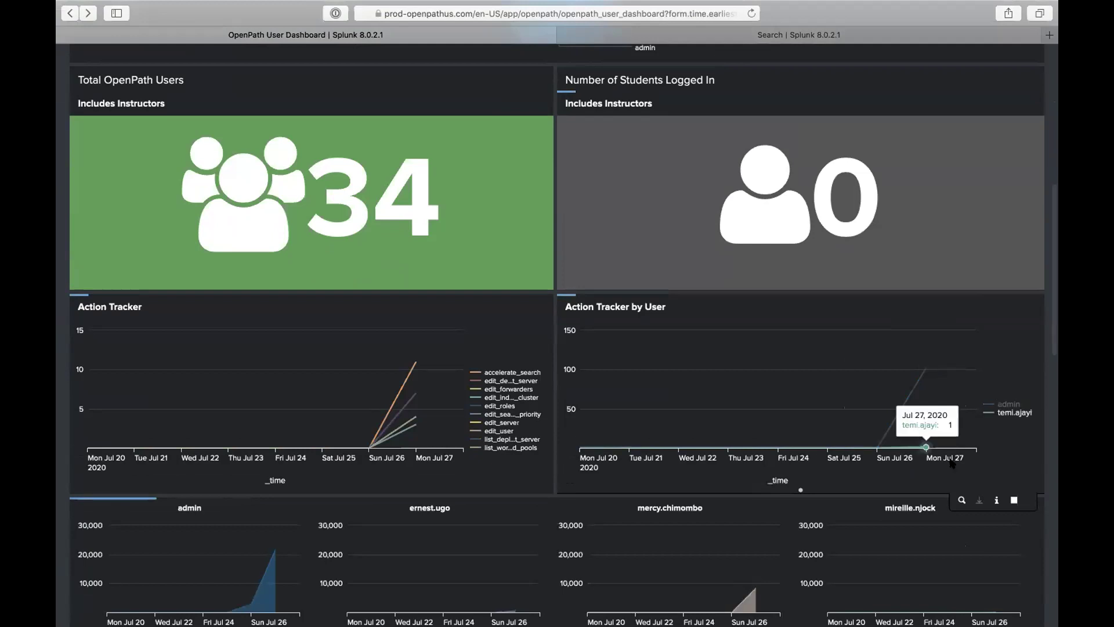
pyautogui.click(1005, 415)
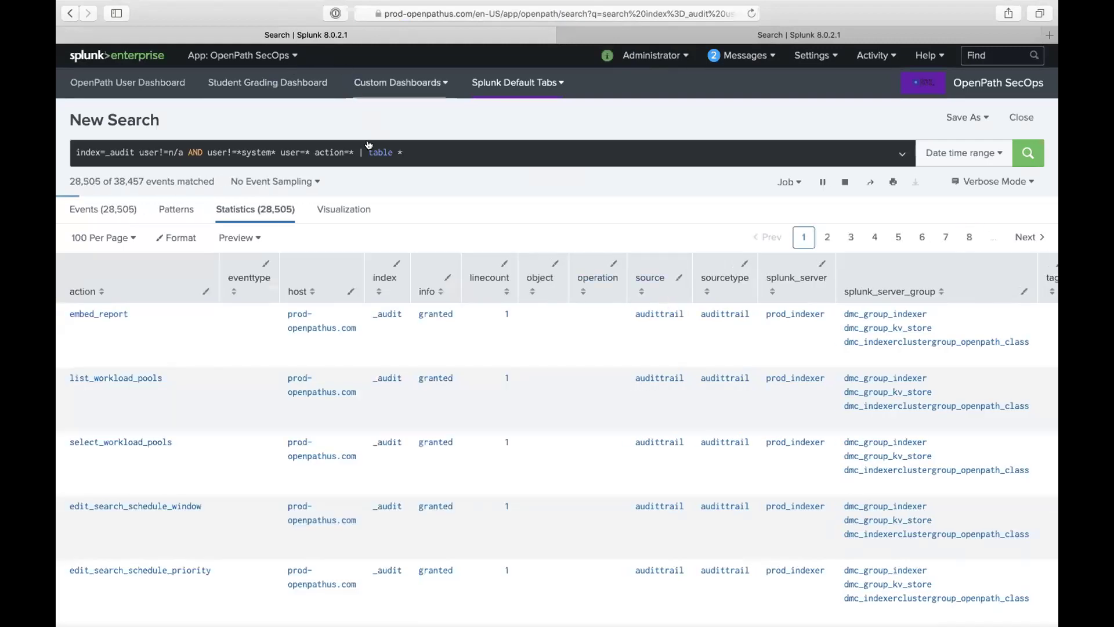
# Step: Return to the dashboard, drill into a user's Top users WINNING pie slice, and select the resulting user filter
pyautogui.click(70, 12)
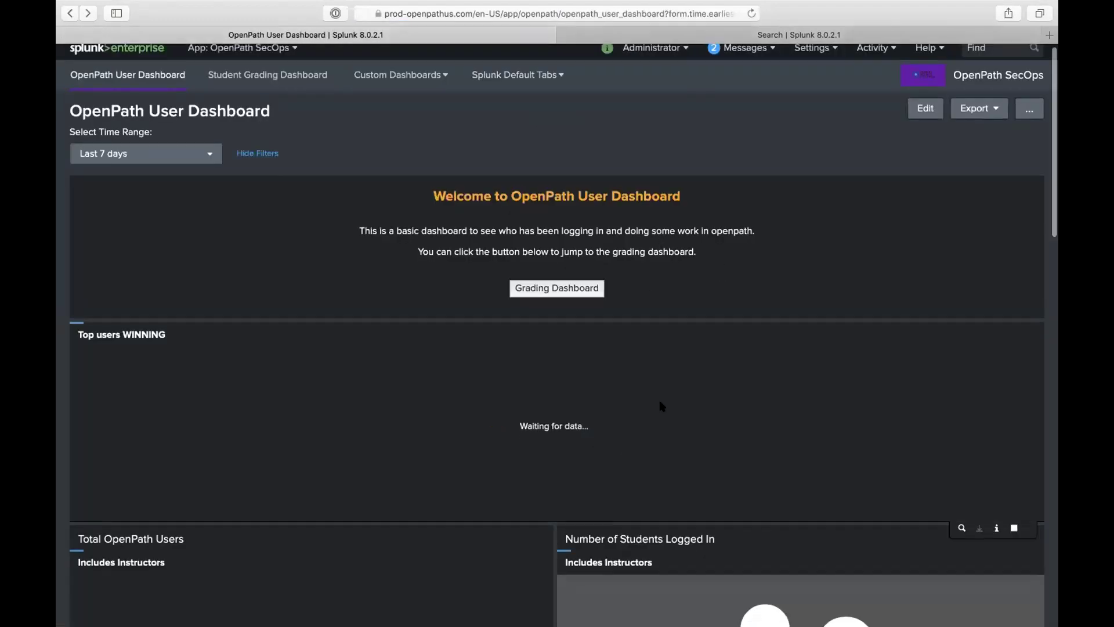
pyautogui.scroll(-5, 563, 365)
pyautogui.scroll(3, 486, 261)
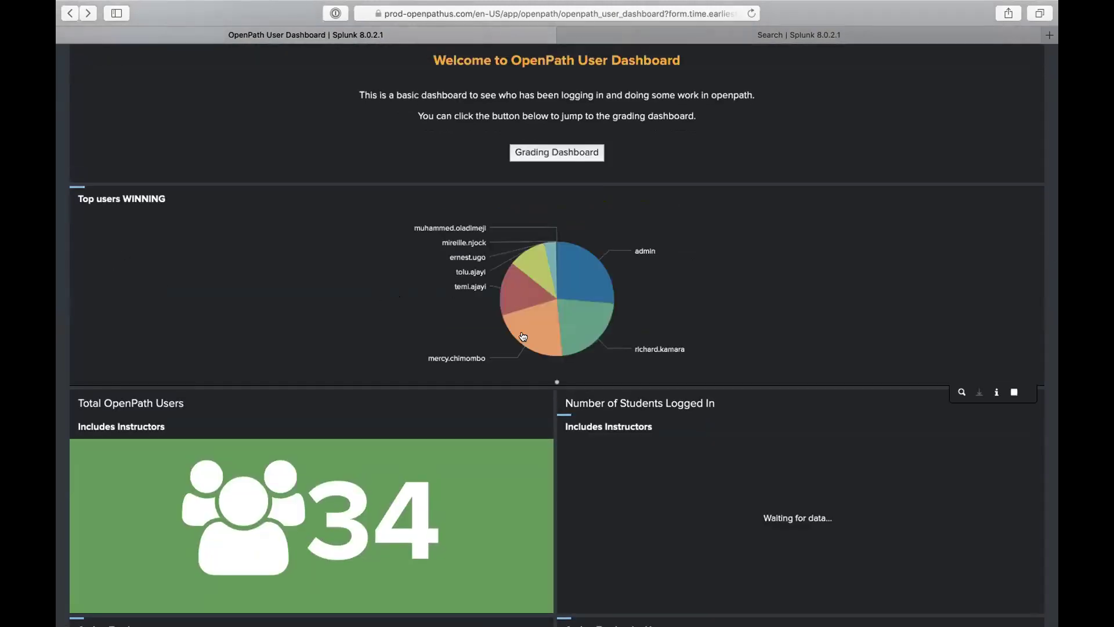
pyautogui.moveTo(532, 280)
pyautogui.click(520, 298)
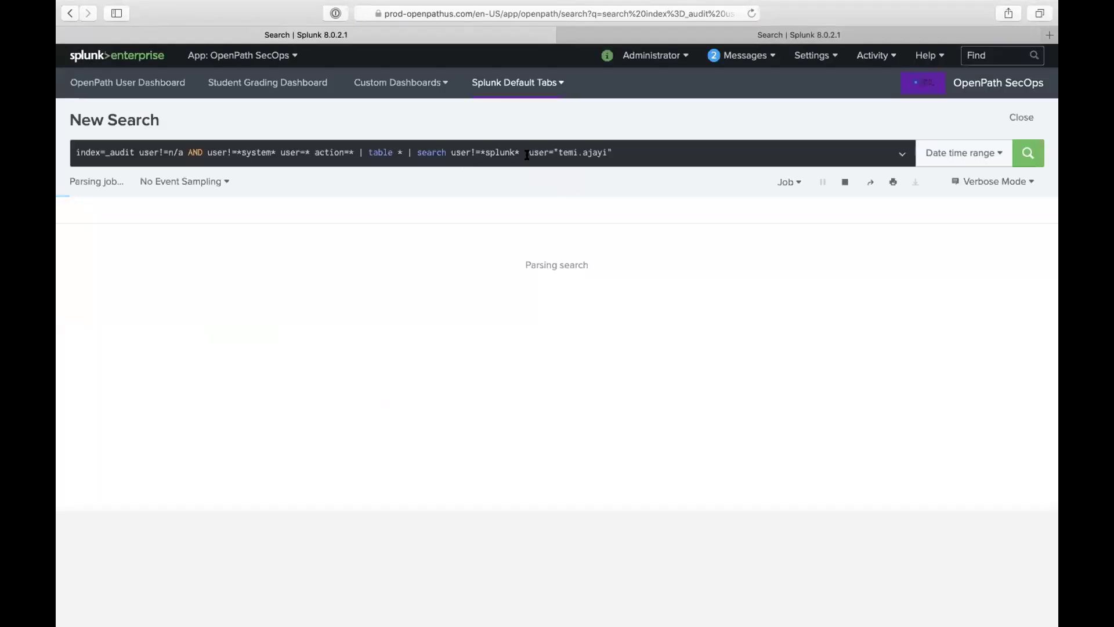
pyautogui.moveTo(526, 152); pyautogui.dragTo(621, 181)
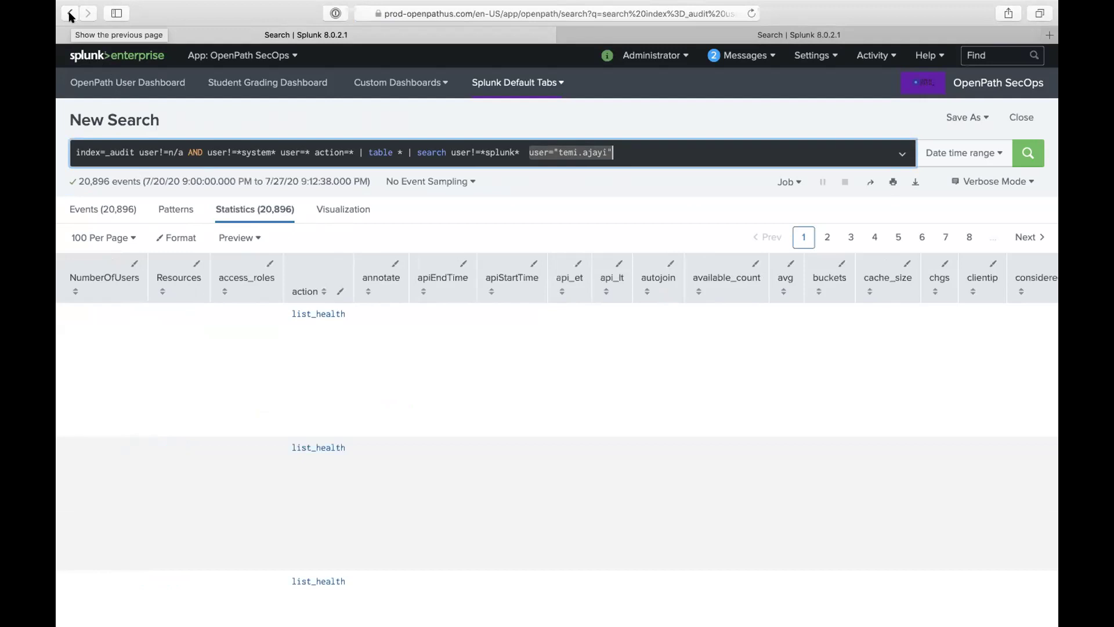
# Step: Go back to the OpenPath User Dashboard and review the reloaded Action Tracker charts
pyautogui.click(69, 16)
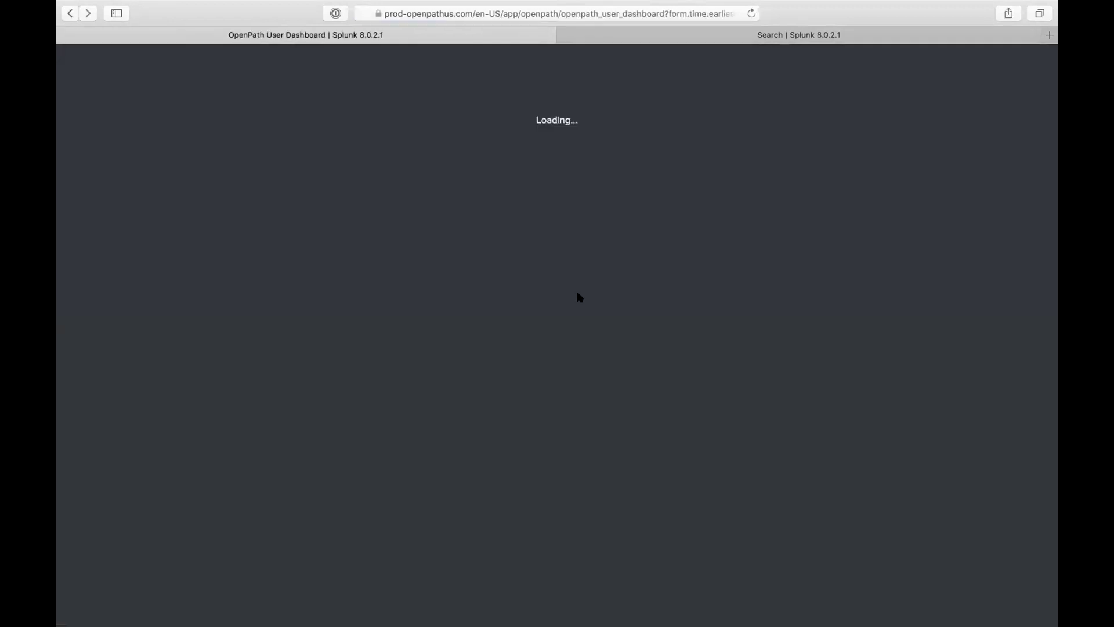
pyautogui.scroll(-5, 786, 378)
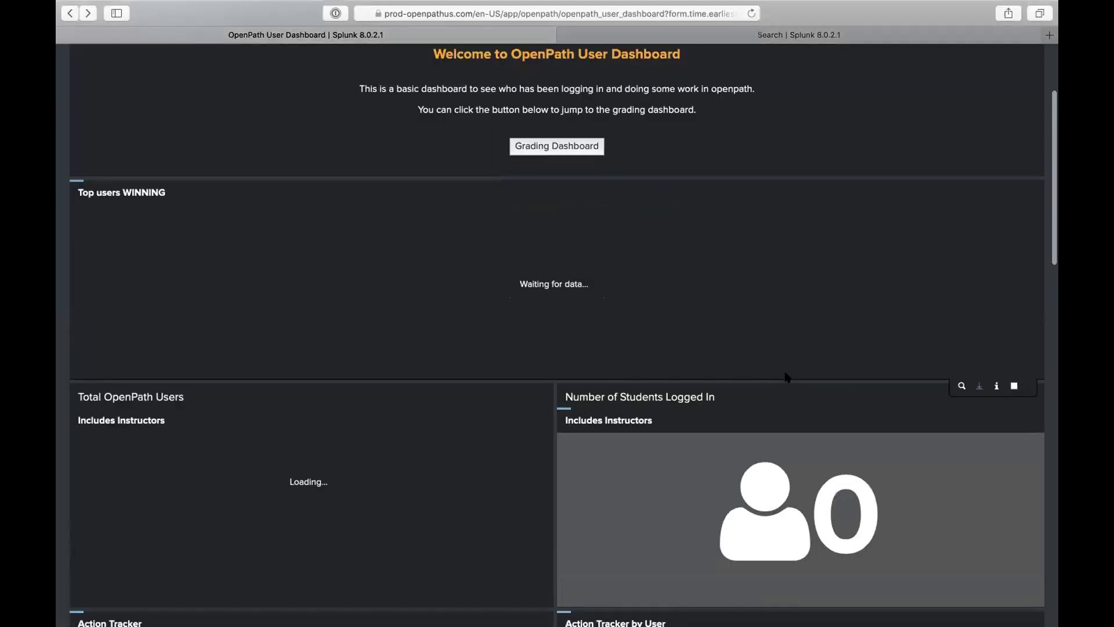
pyautogui.scroll(-4, 784, 453)
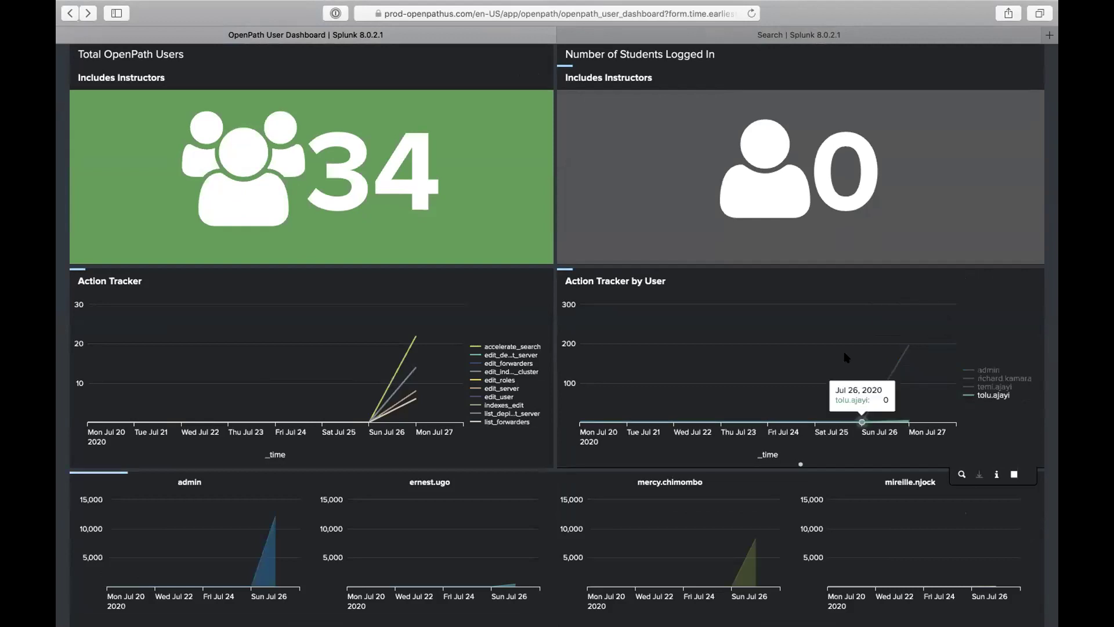
pyautogui.scroll(2, 722, 317)
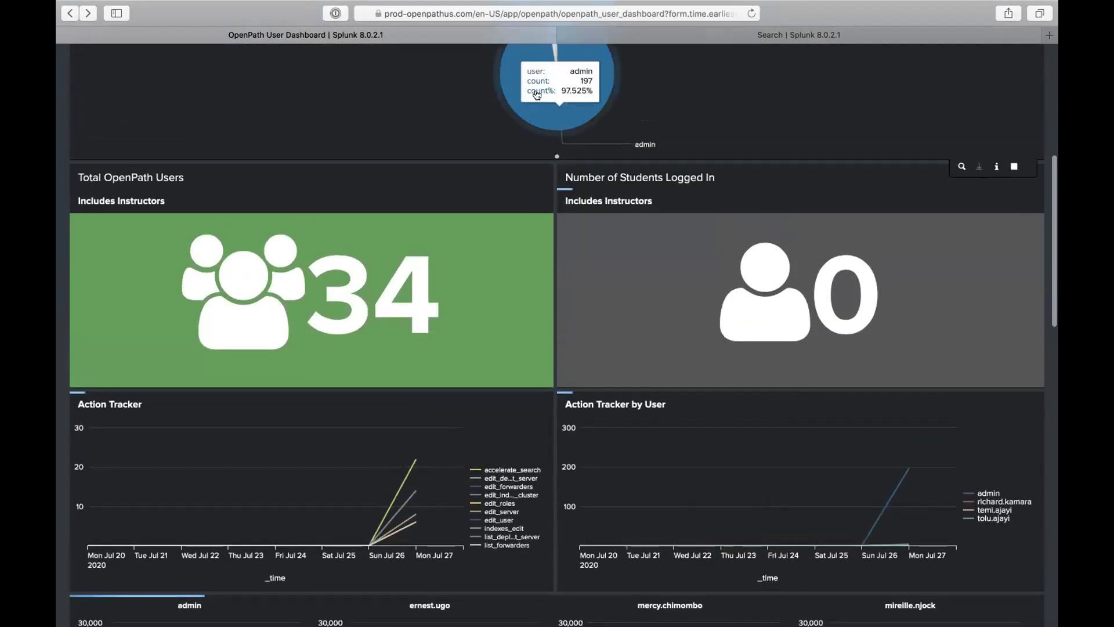
pyautogui.scroll(-7, 516, 258)
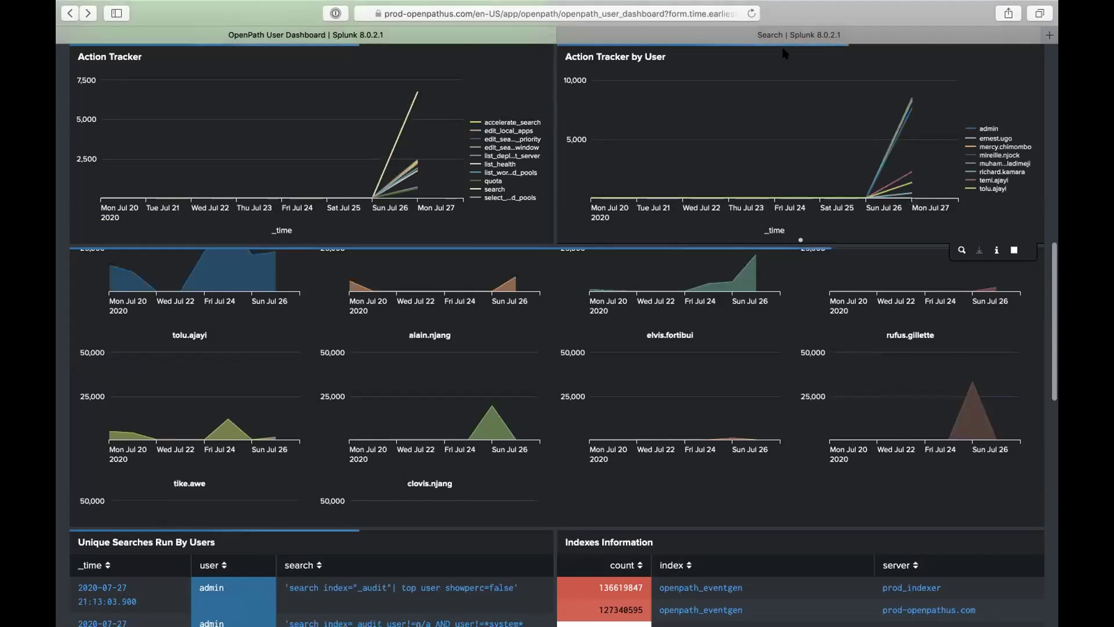
# Step: Return to the _audit per-user timechart search and change its visualization from Area Chart to Line Chart
pyautogui.click(782, 36)
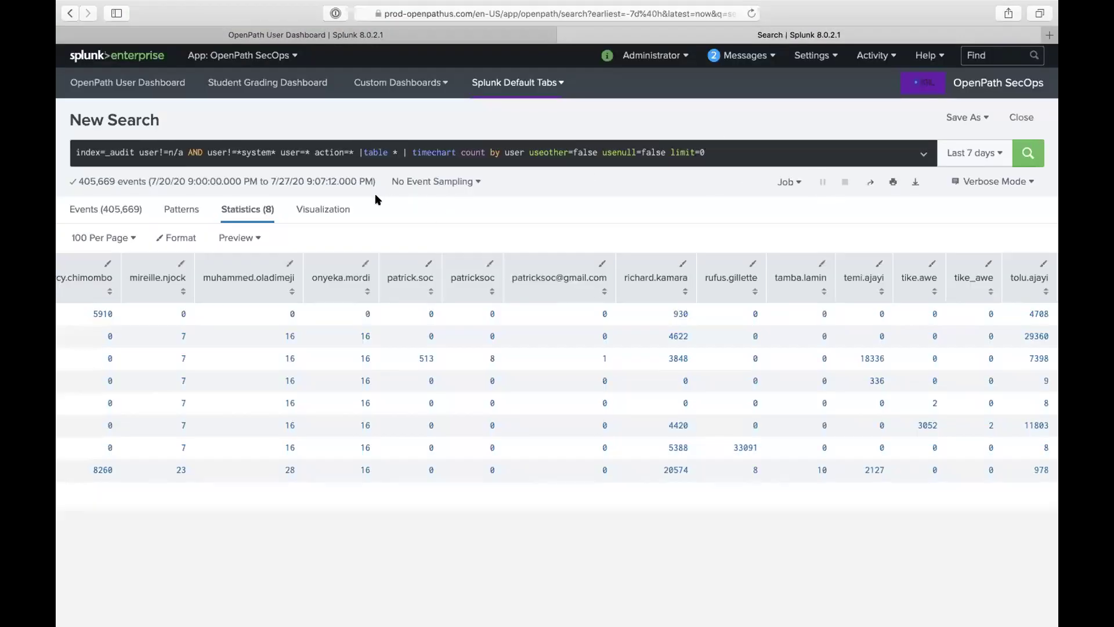
pyautogui.click(345, 214)
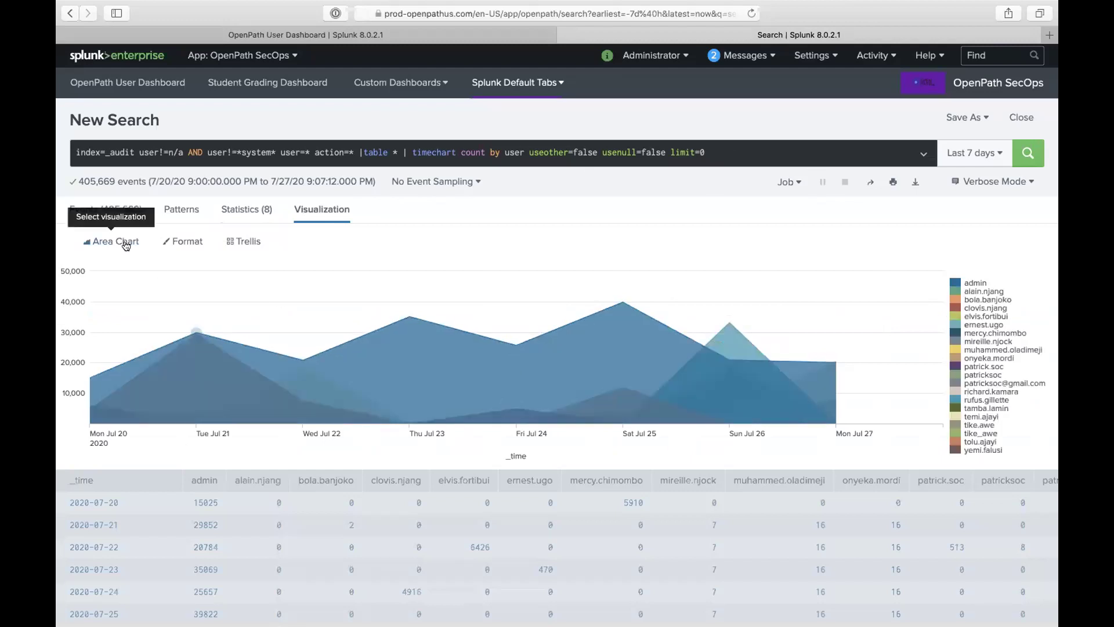
pyautogui.click(119, 243)
pyautogui.click(110, 292)
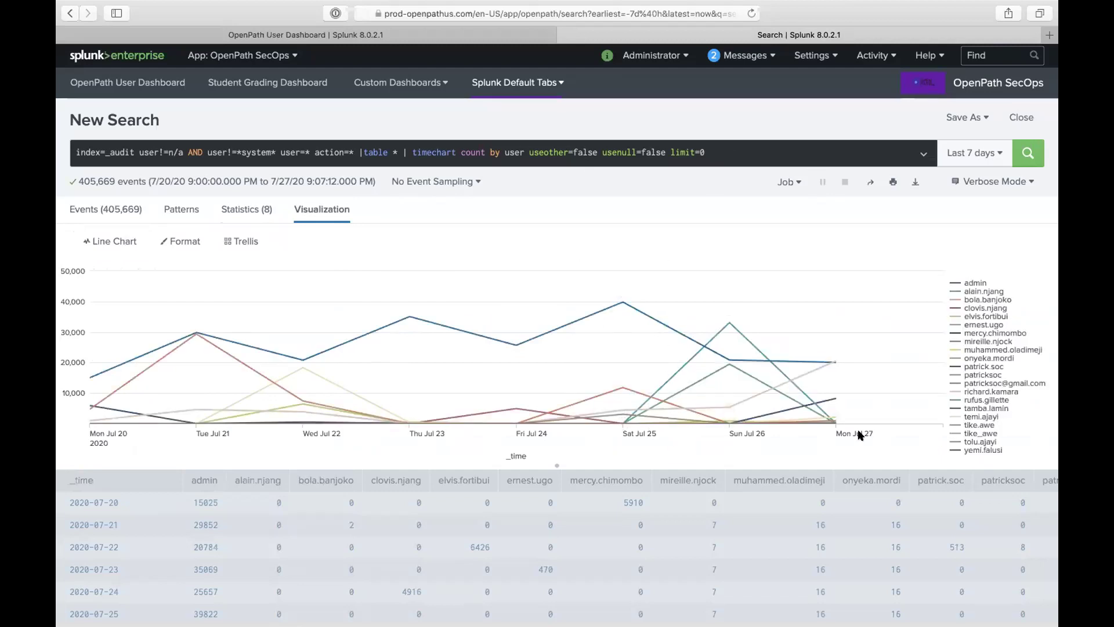
pyautogui.click(232, 247)
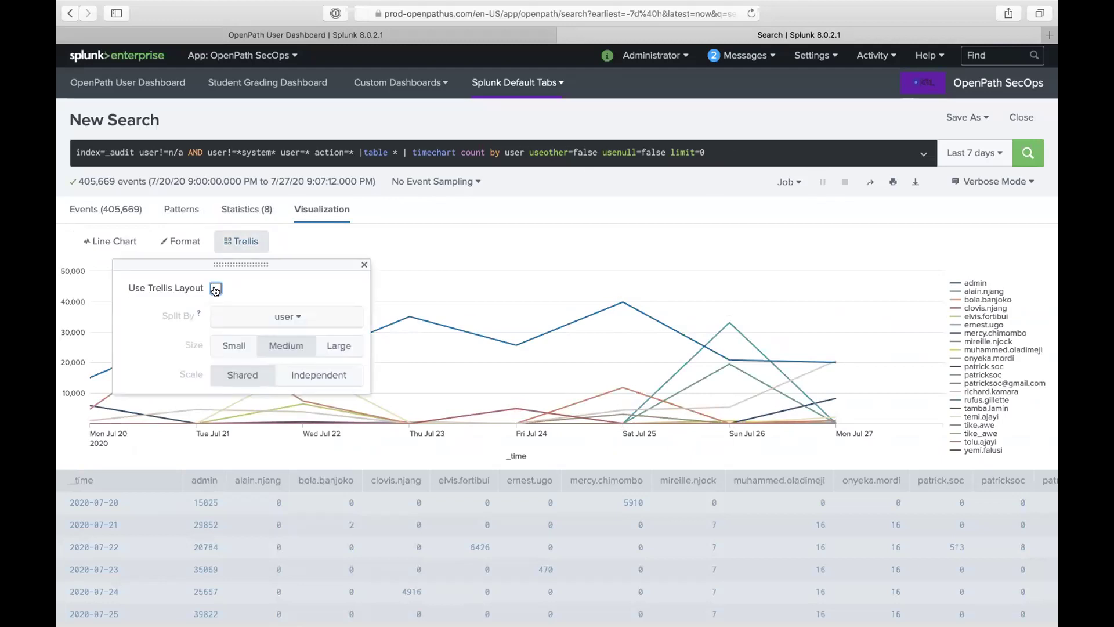
pyautogui.click(216, 289)
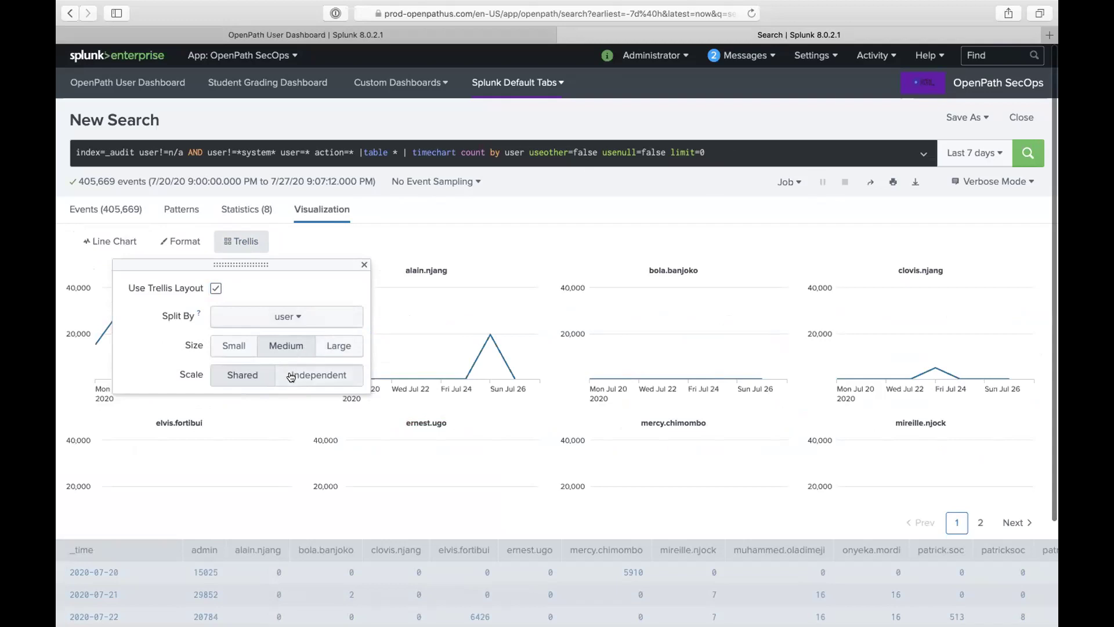
pyautogui.click(233, 347)
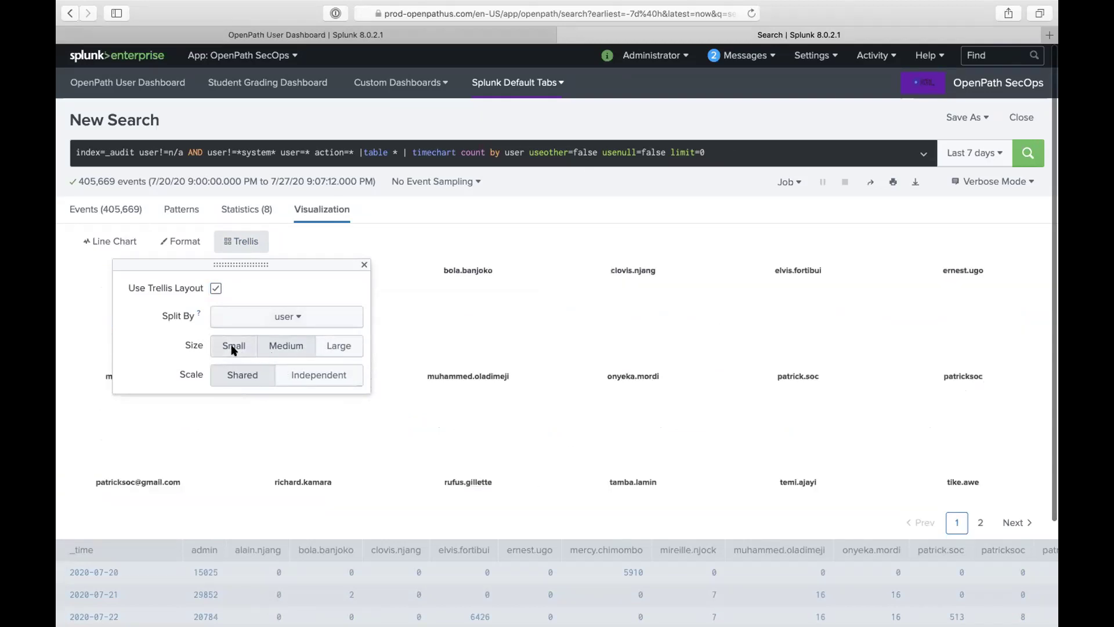
pyautogui.click(416, 225)
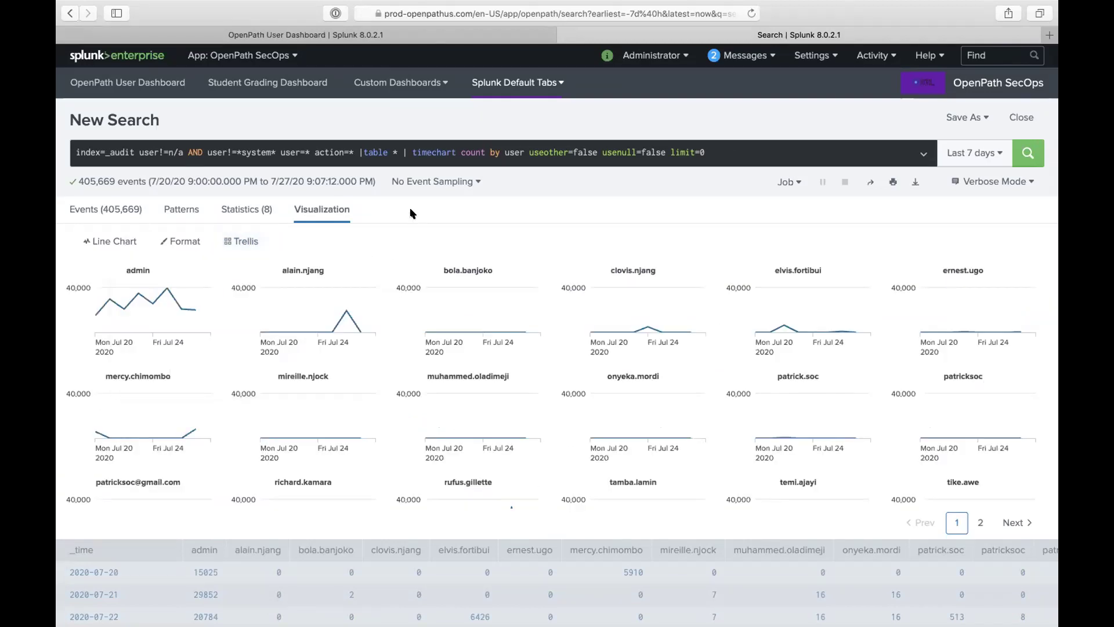
pyautogui.scroll(-5, 441, 357)
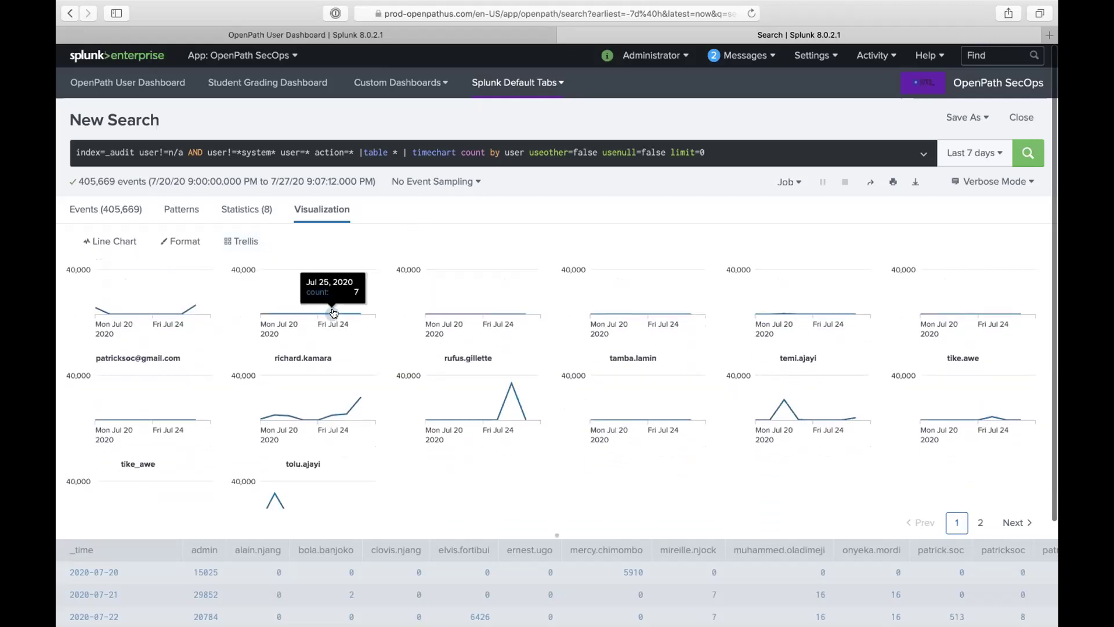
pyautogui.moveTo(360, 397)
pyautogui.scroll(-2, 435, 418)
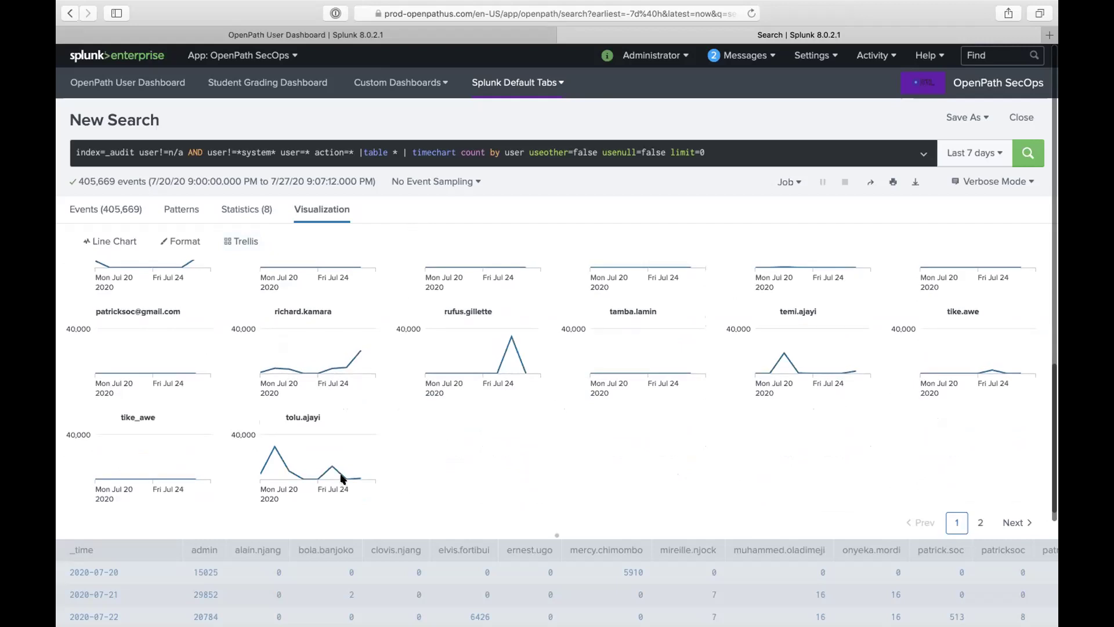
pyautogui.scroll(3, 513, 444)
pyautogui.scroll(4, 514, 451)
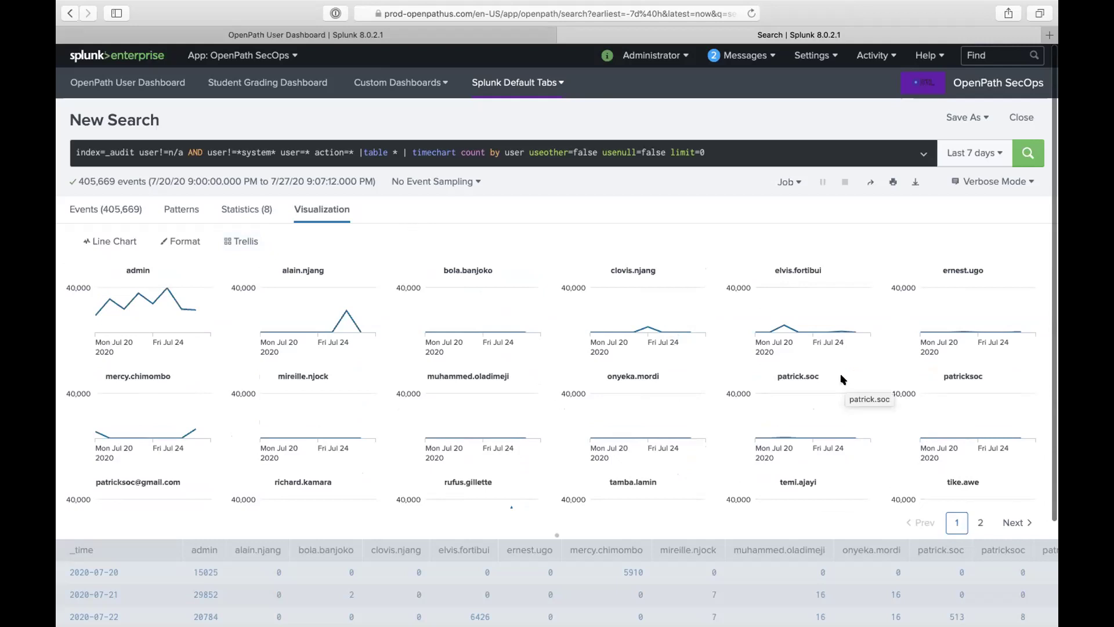
pyautogui.scroll(-3, 838, 366)
pyautogui.scroll(3, 632, 356)
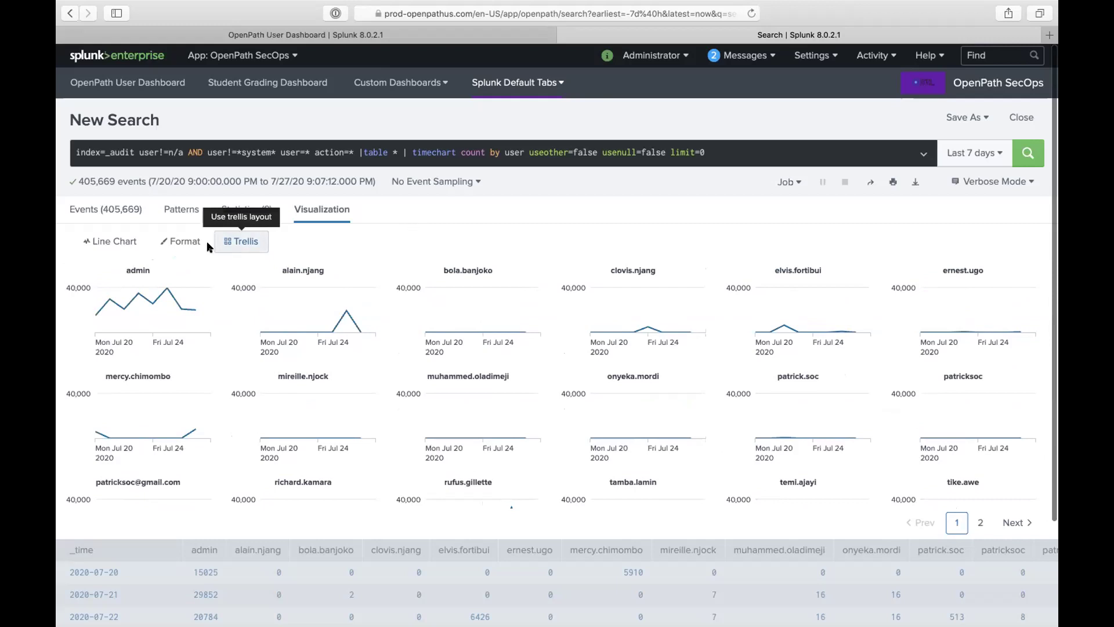
# Step: Change the per-user trellis audit charts from Line Chart to Area Chart
pyautogui.click(119, 242)
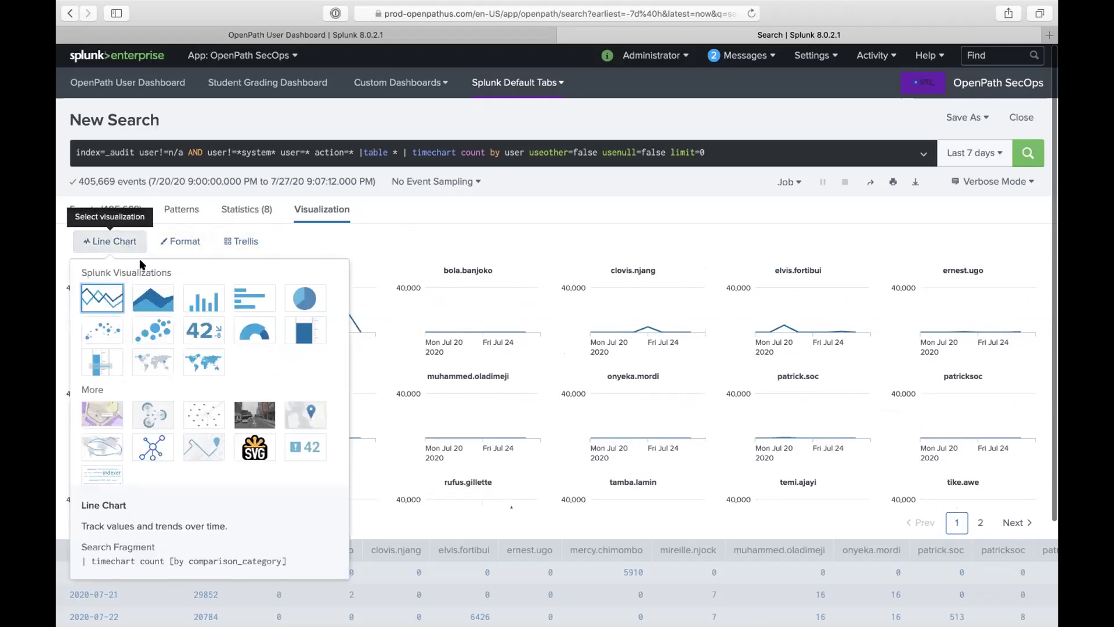
pyautogui.click(154, 294)
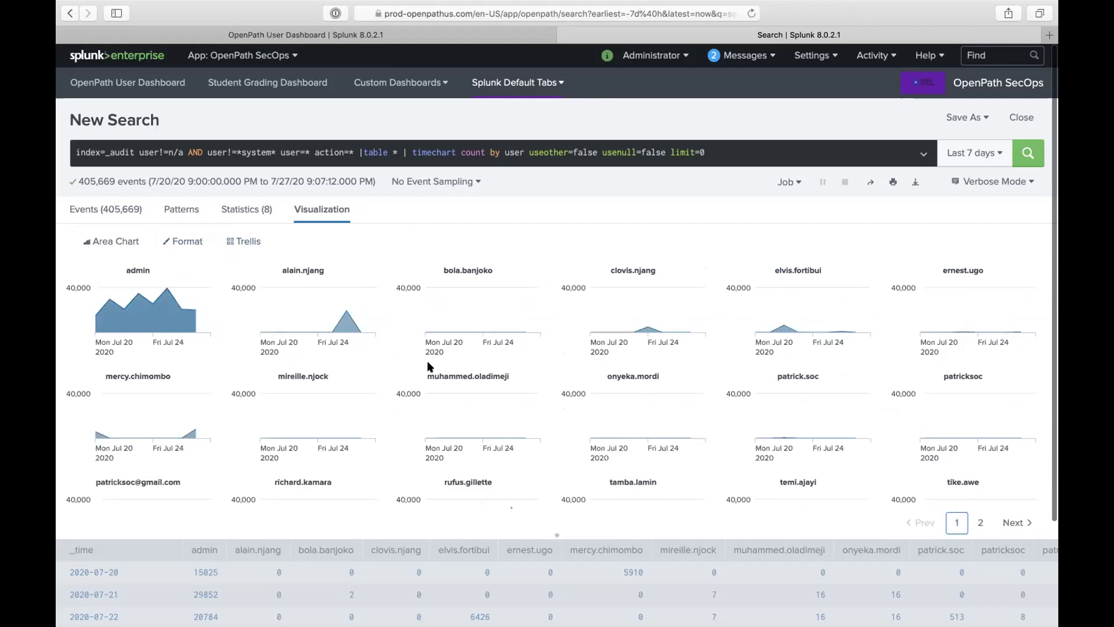
pyautogui.scroll(-3, 476, 354)
pyautogui.scroll(5, 476, 358)
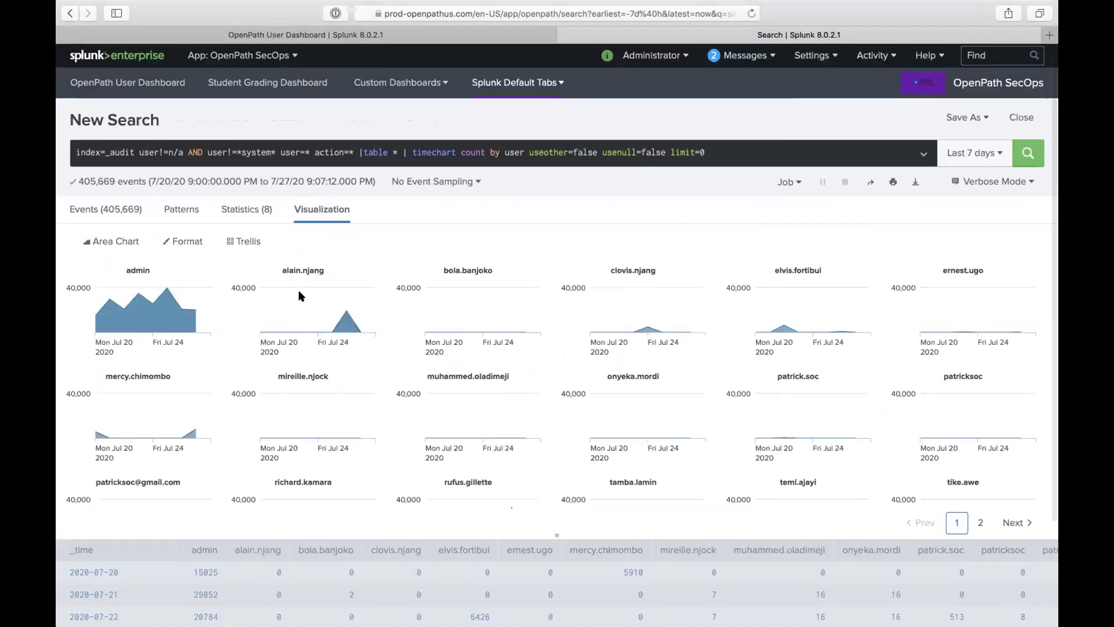
pyautogui.moveTo(168, 289)
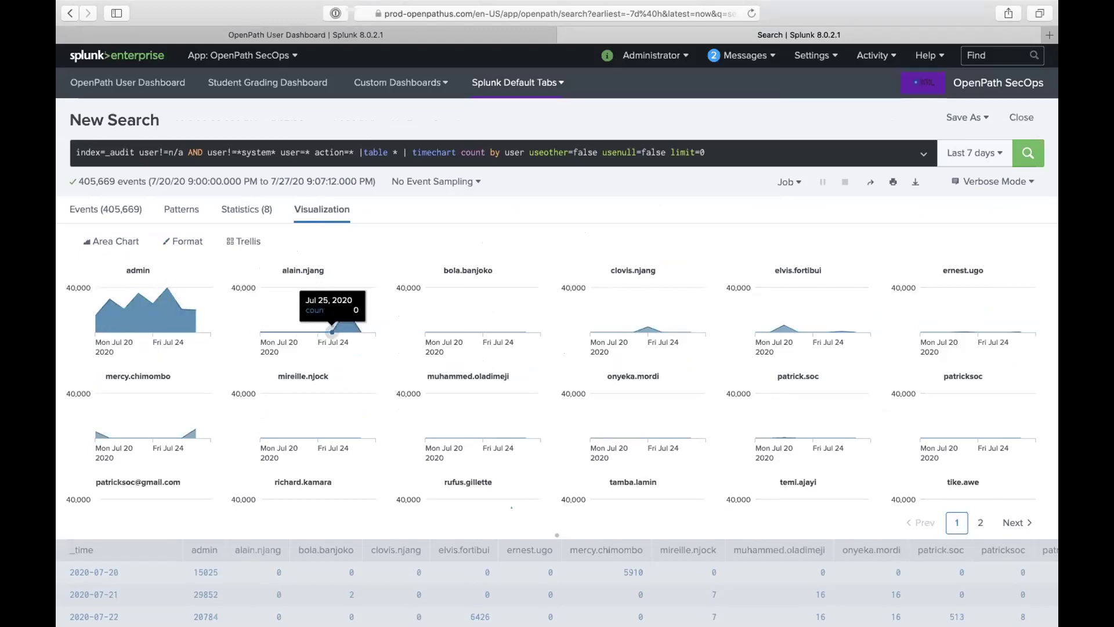
pyautogui.moveTo(274, 332)
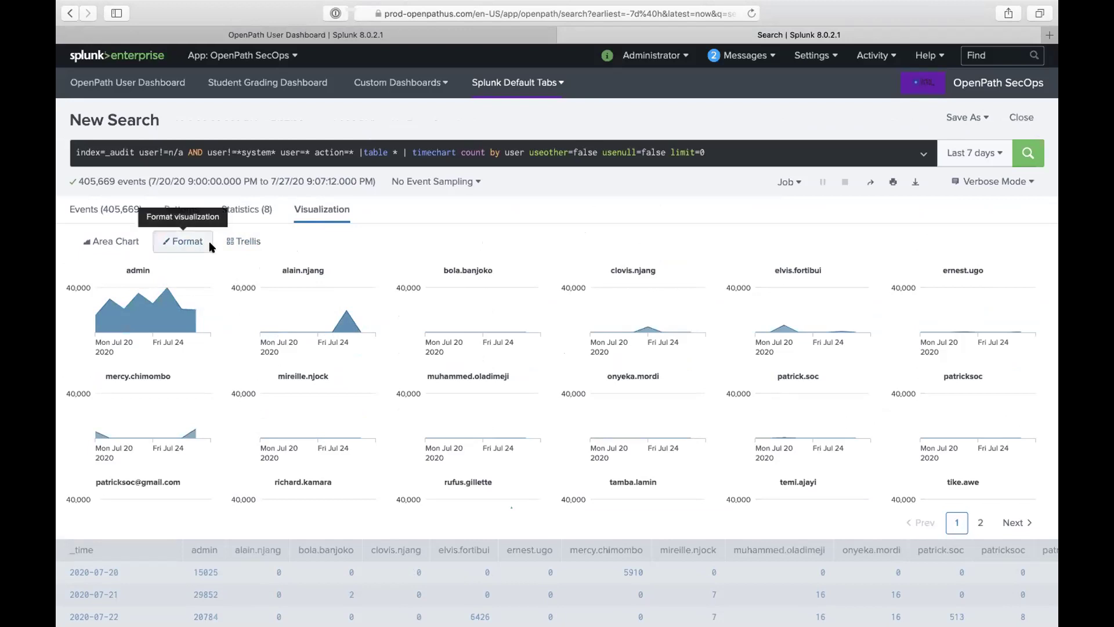
pyautogui.click(235, 244)
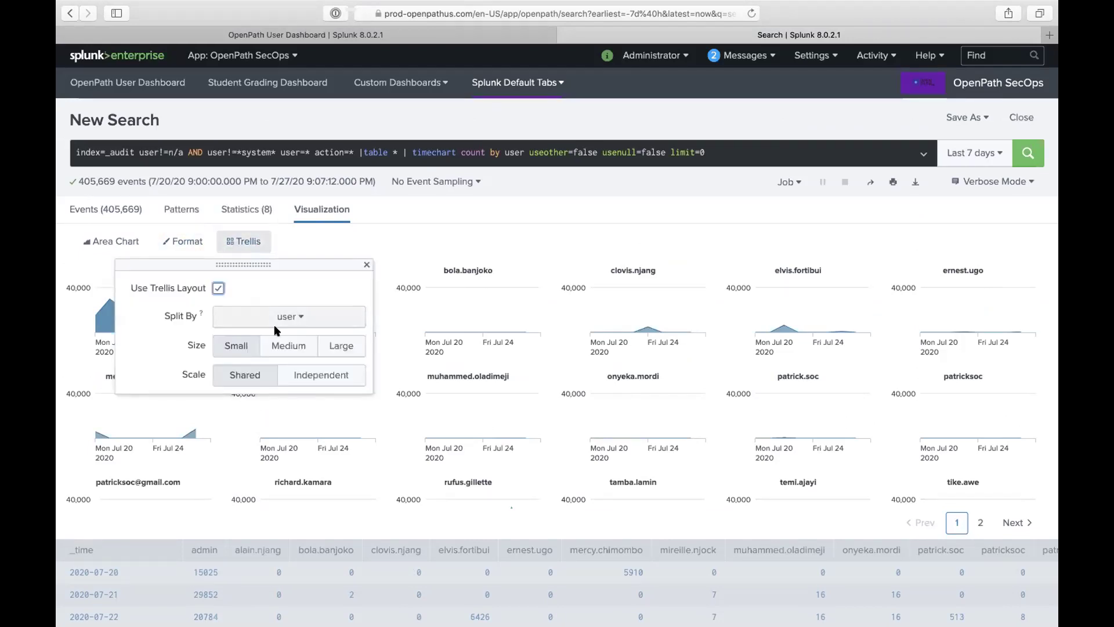
pyautogui.click(296, 374)
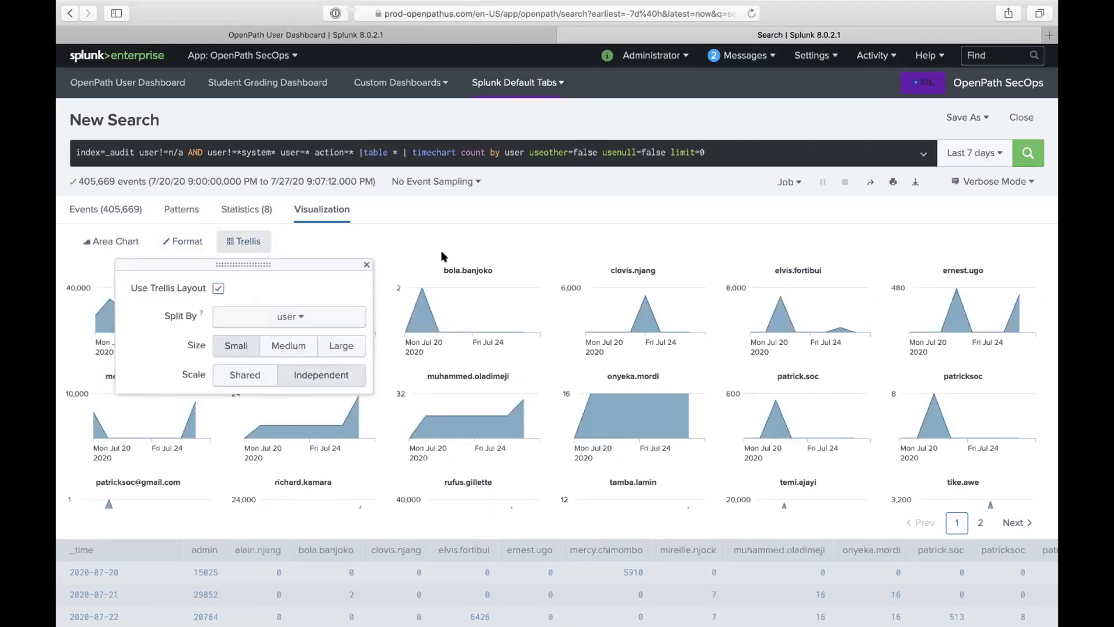
pyautogui.click(466, 203)
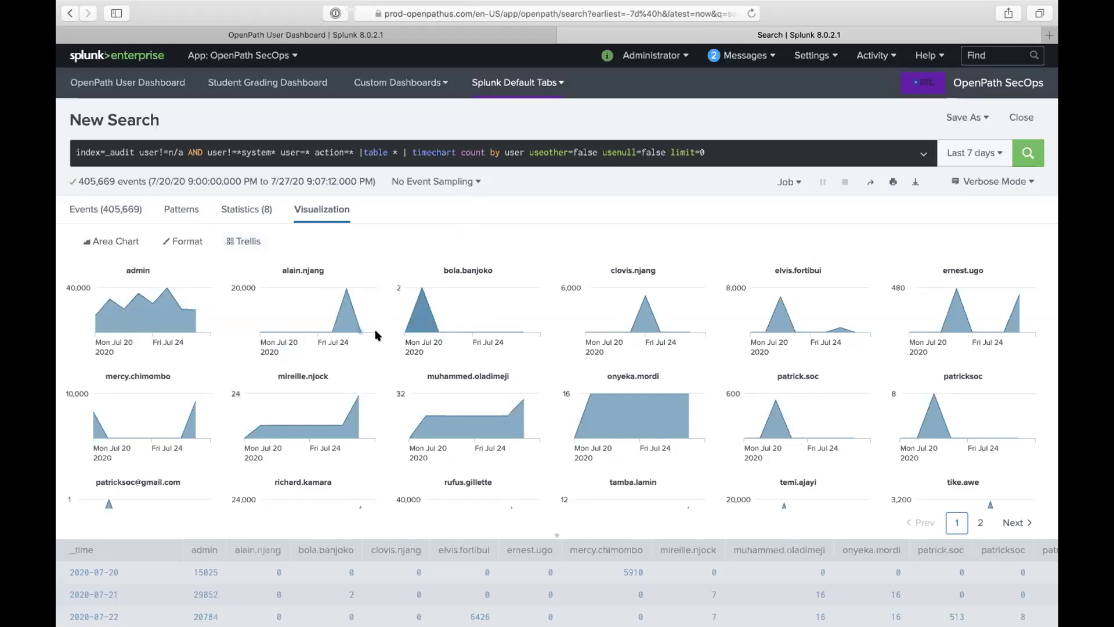
pyautogui.moveTo(167, 291)
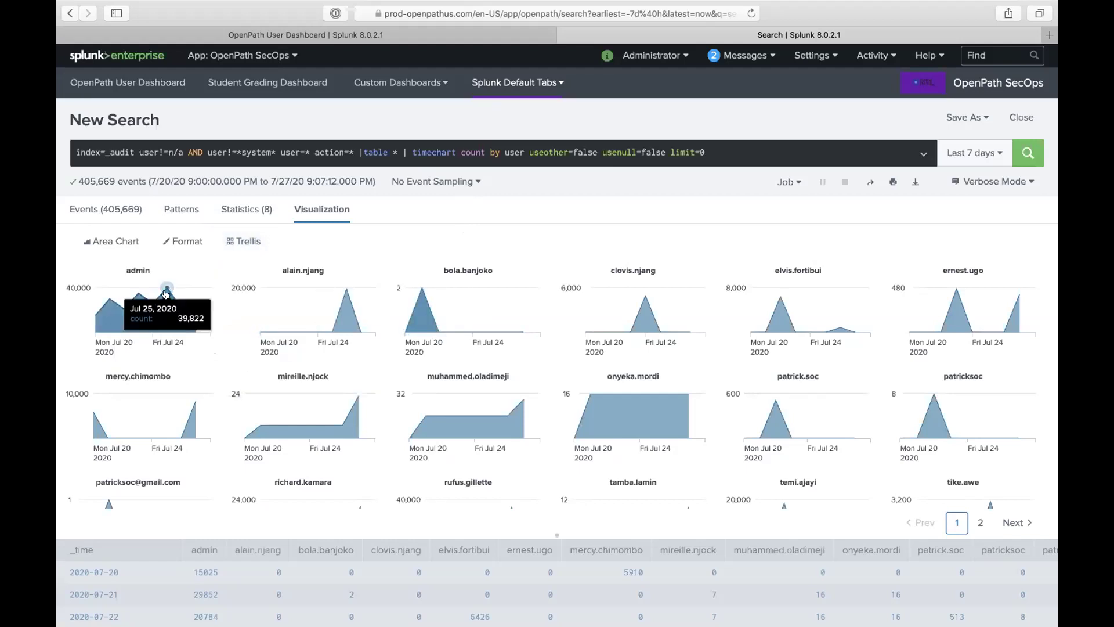
pyautogui.click(246, 242)
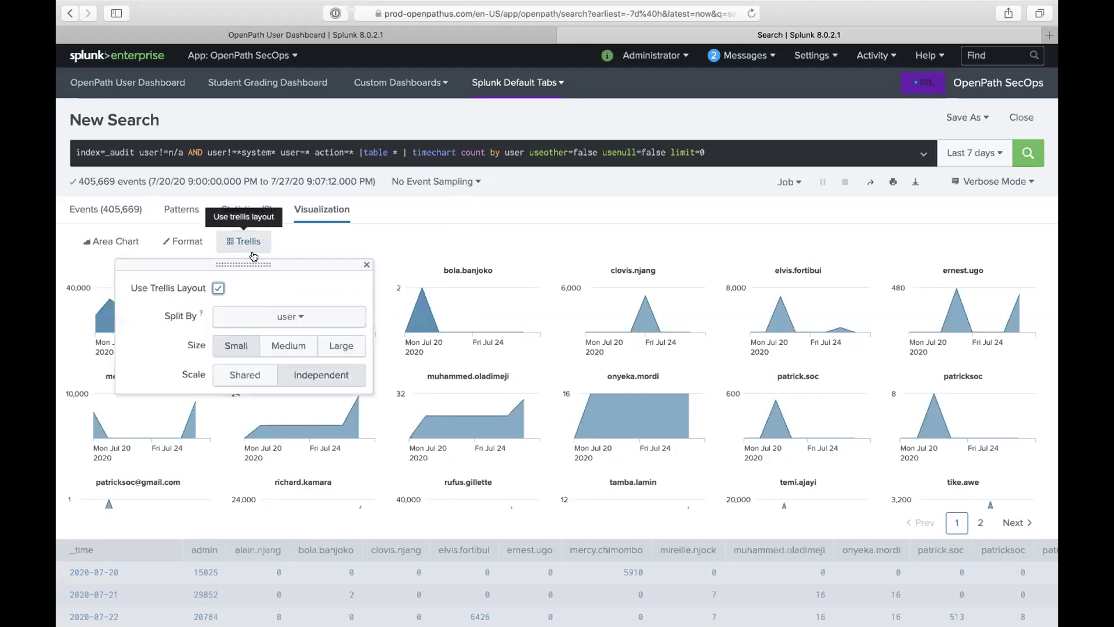
pyautogui.click(244, 374)
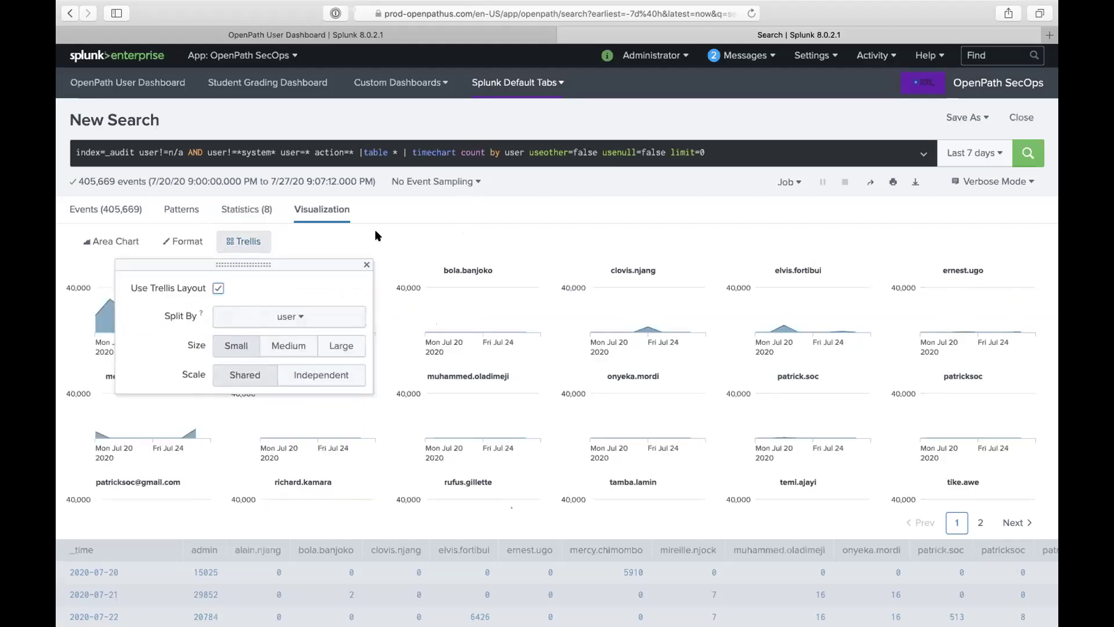
pyautogui.press('Escape')
pyautogui.moveTo(159, 292)
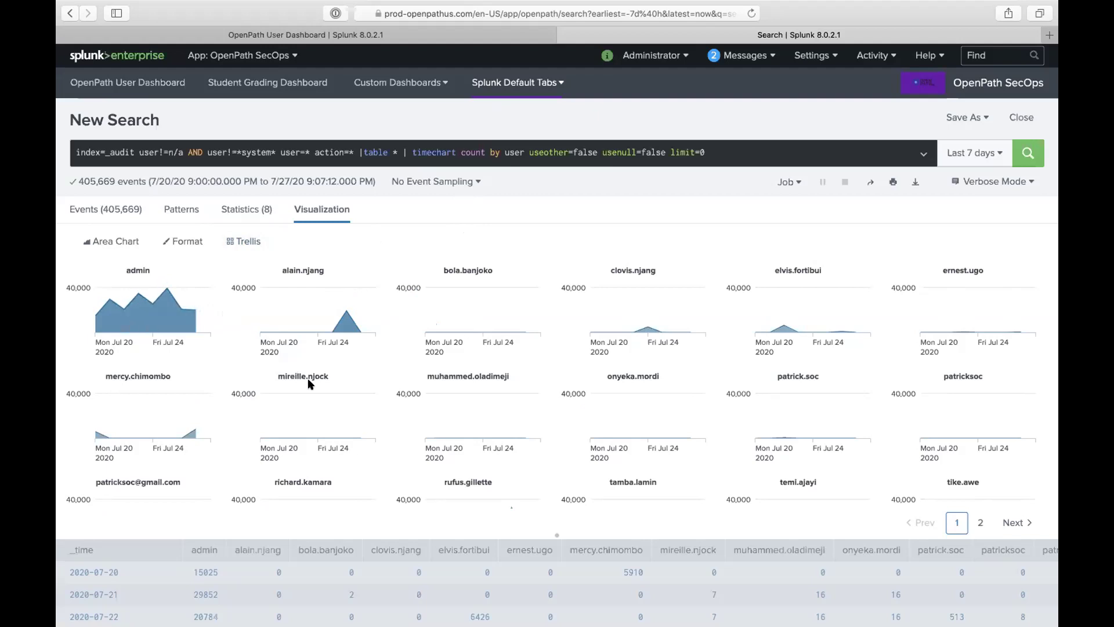
pyautogui.moveTo(316, 434)
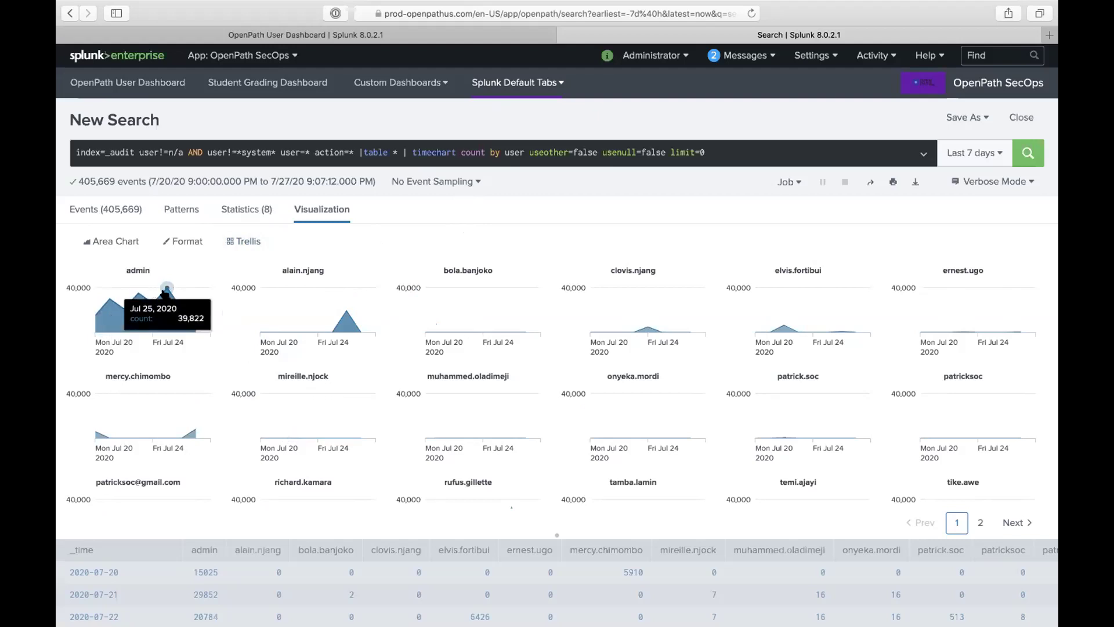
pyautogui.click(230, 250)
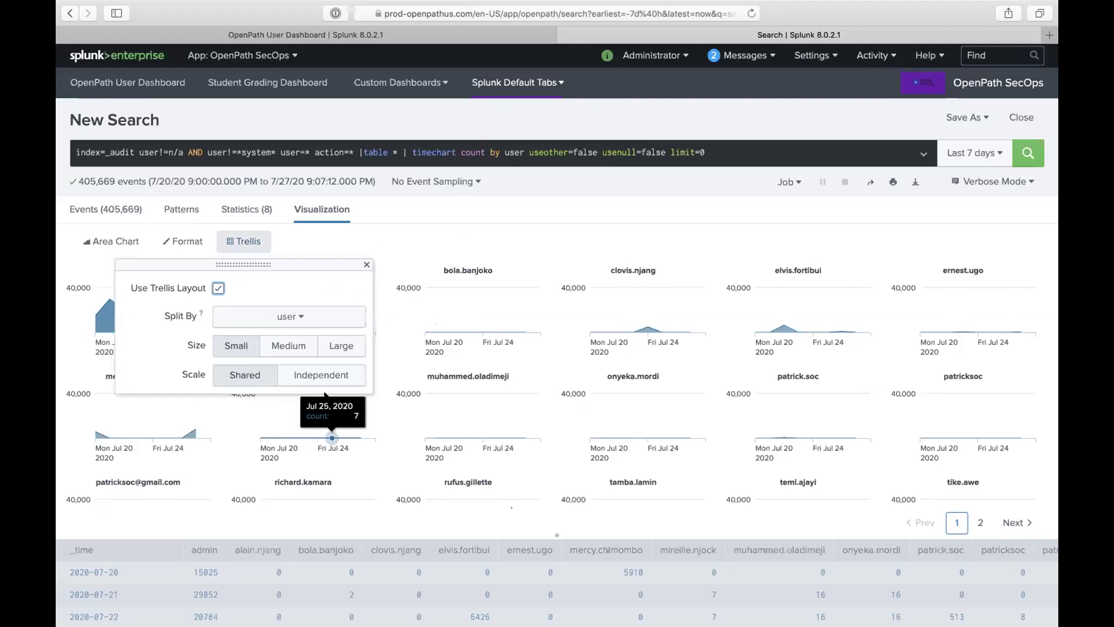
pyautogui.click(324, 377)
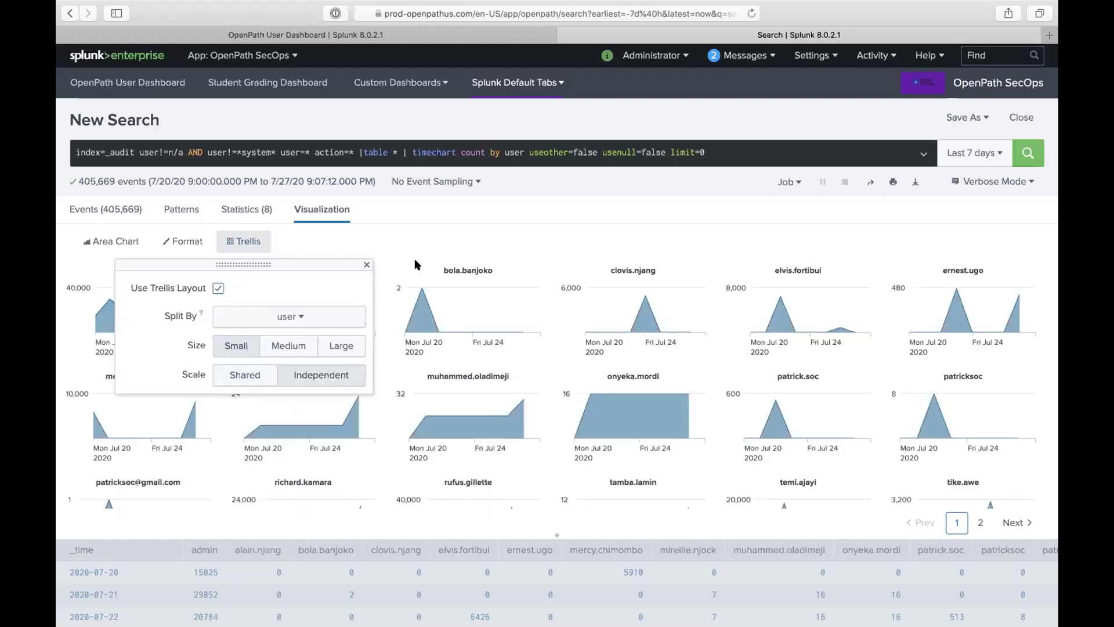
pyautogui.click(444, 210)
pyautogui.moveTo(351, 433)
pyautogui.scroll(-1, 354, 430)
pyautogui.scroll(-3, 352, 429)
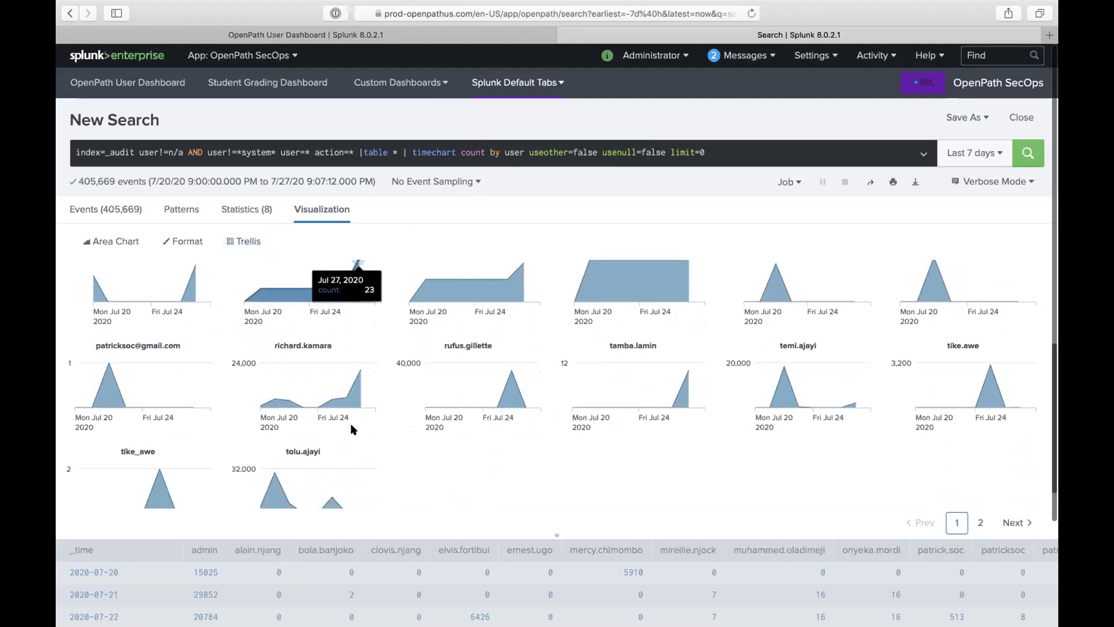
pyautogui.moveTo(526, 374)
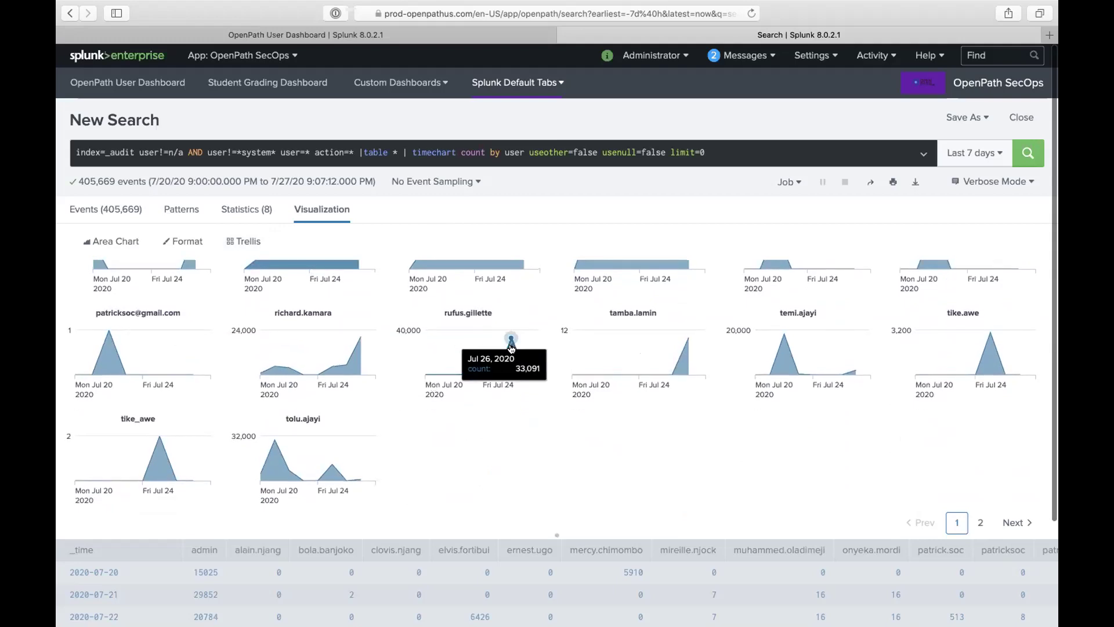
pyautogui.scroll(1, 630, 324)
pyautogui.scroll(2, 631, 334)
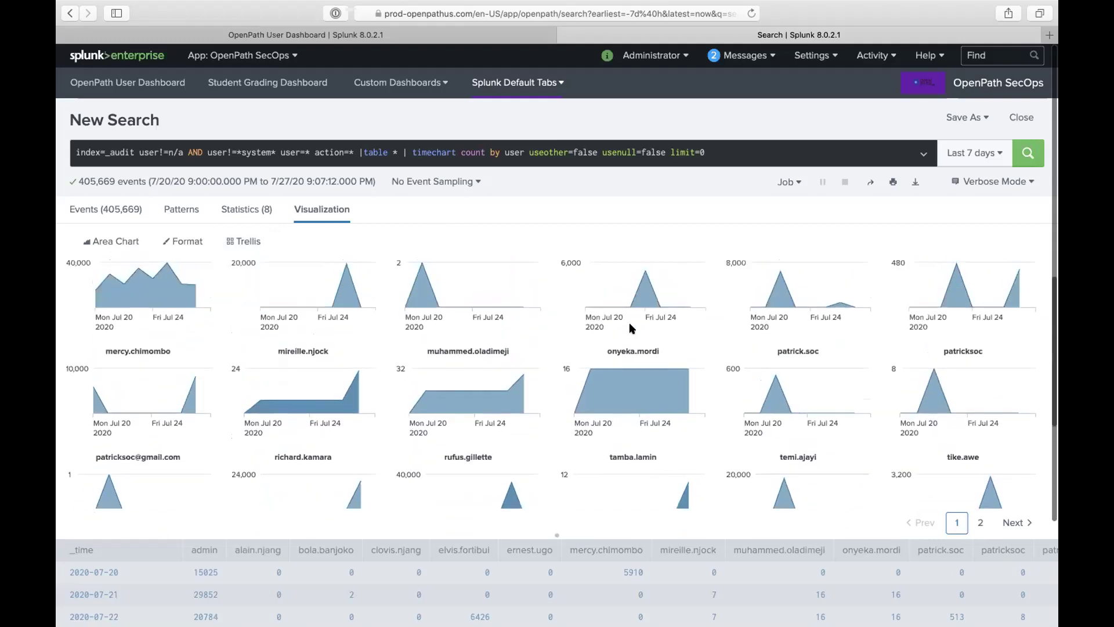
pyautogui.scroll(-2, 638, 381)
pyautogui.moveTo(682, 401)
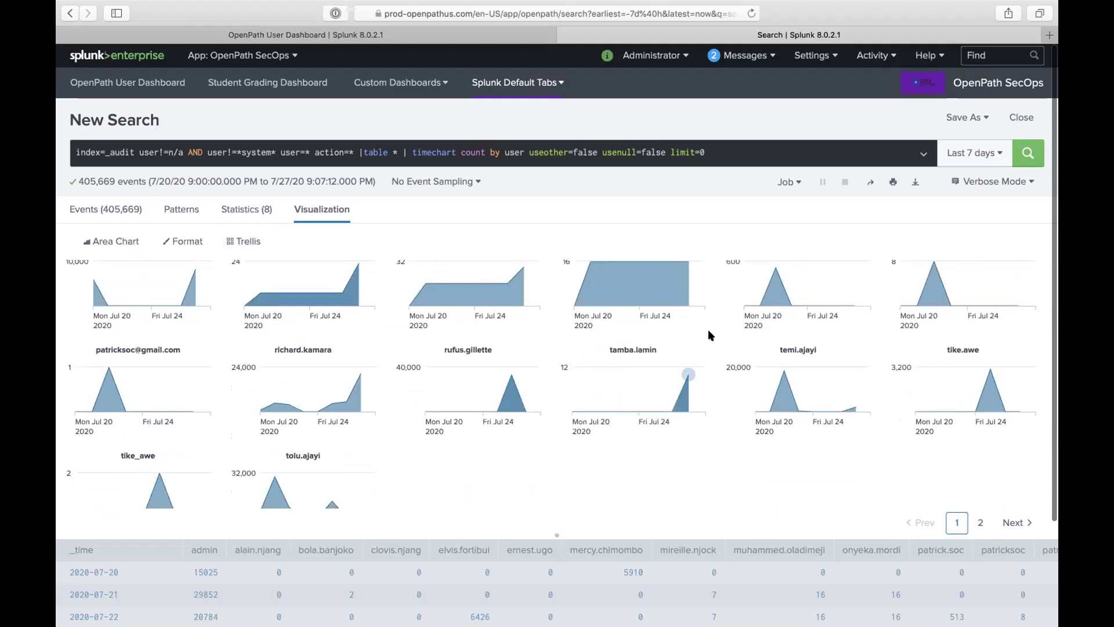
pyautogui.scroll(3, 697, 348)
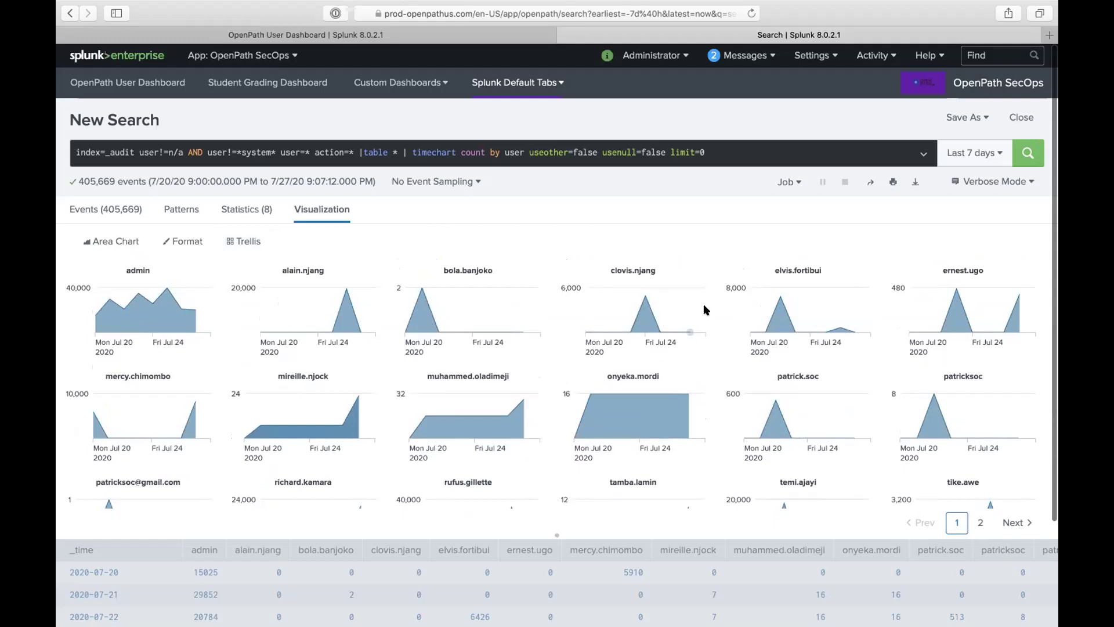
pyautogui.scroll(-4, 697, 340)
pyautogui.scroll(1, 621, 360)
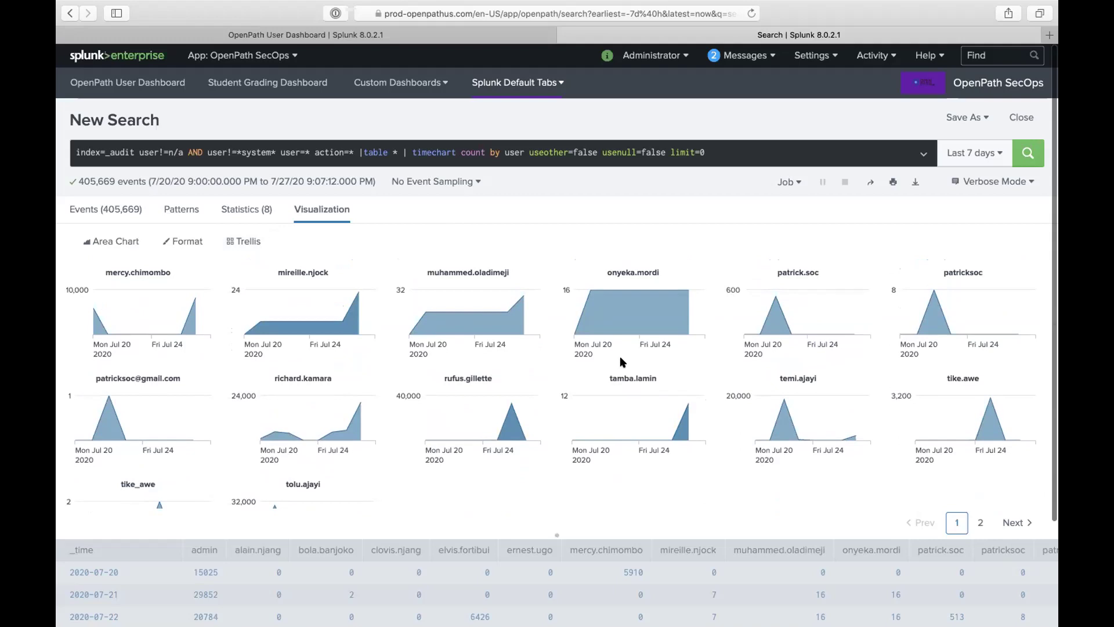
pyautogui.scroll(-1, 980, 406)
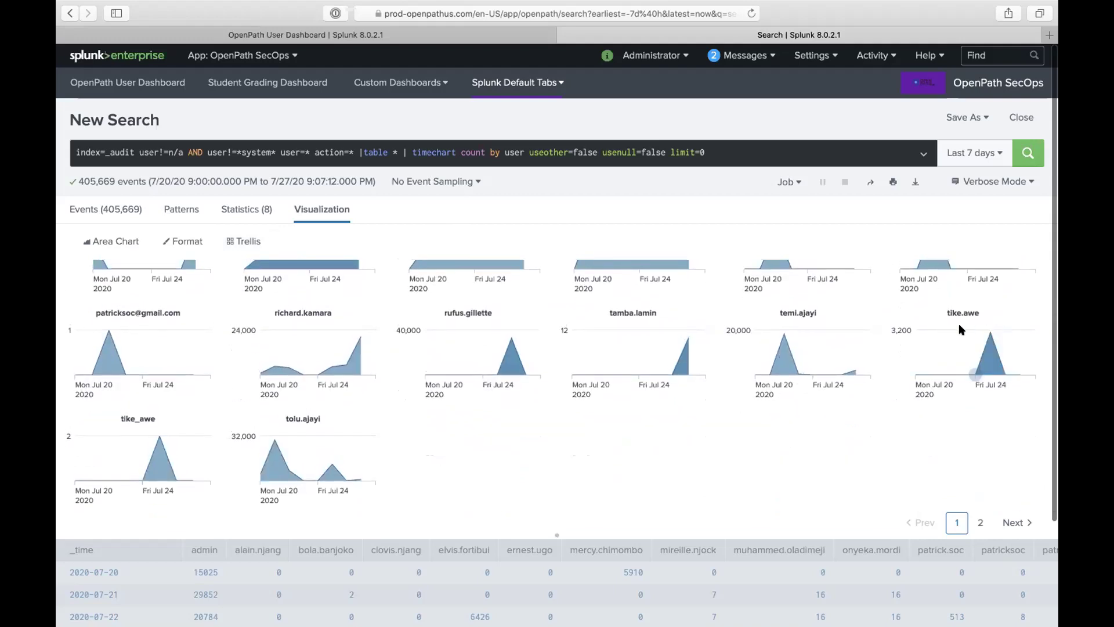
pyautogui.moveTo(156, 434)
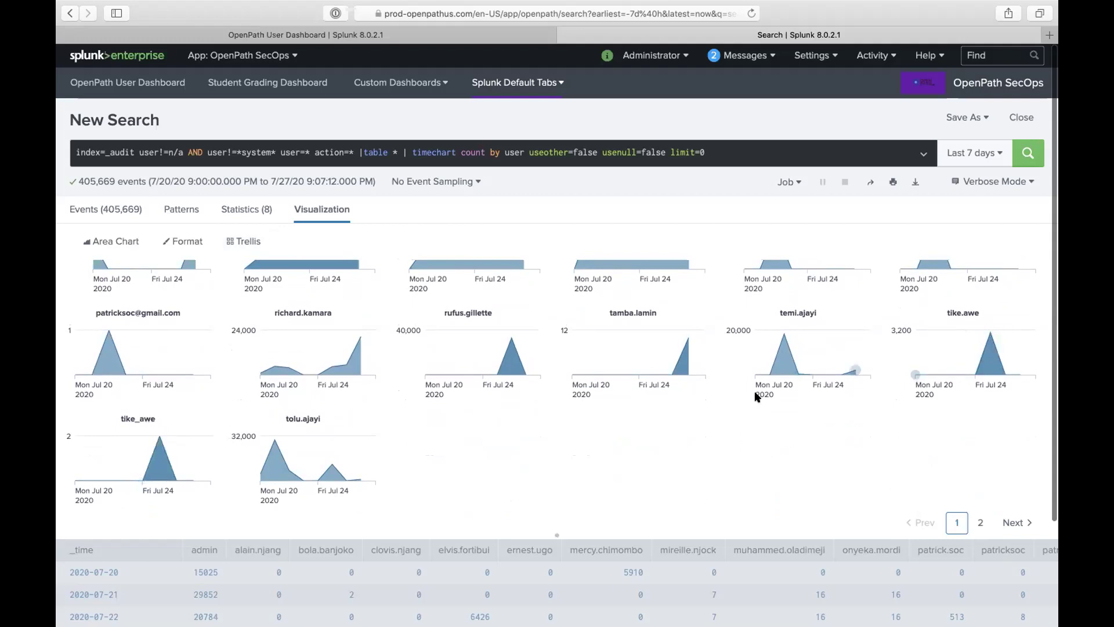
pyautogui.moveTo(973, 356)
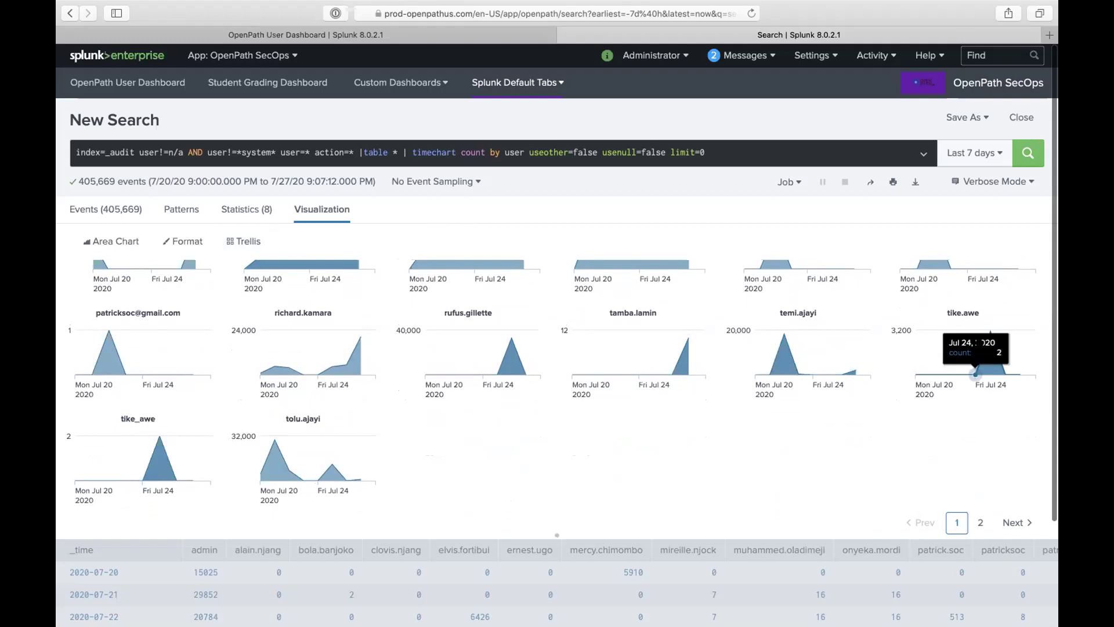
pyautogui.scroll(2, 973, 355)
pyautogui.scroll(3, 973, 351)
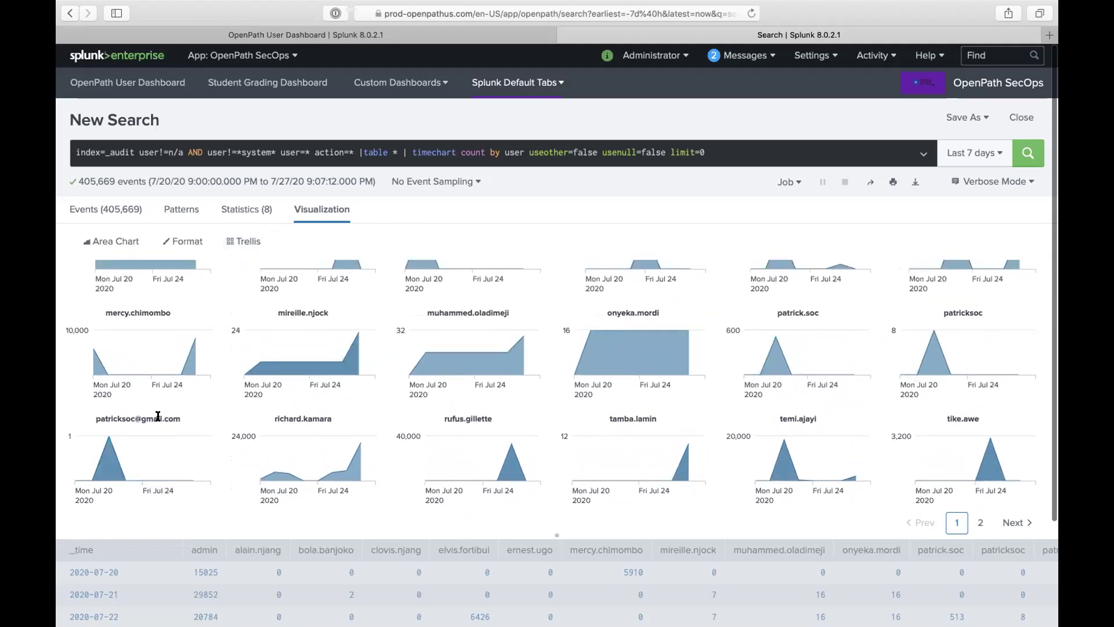
pyautogui.doubleClick(163, 416)
pyautogui.tripleClick(164, 416)
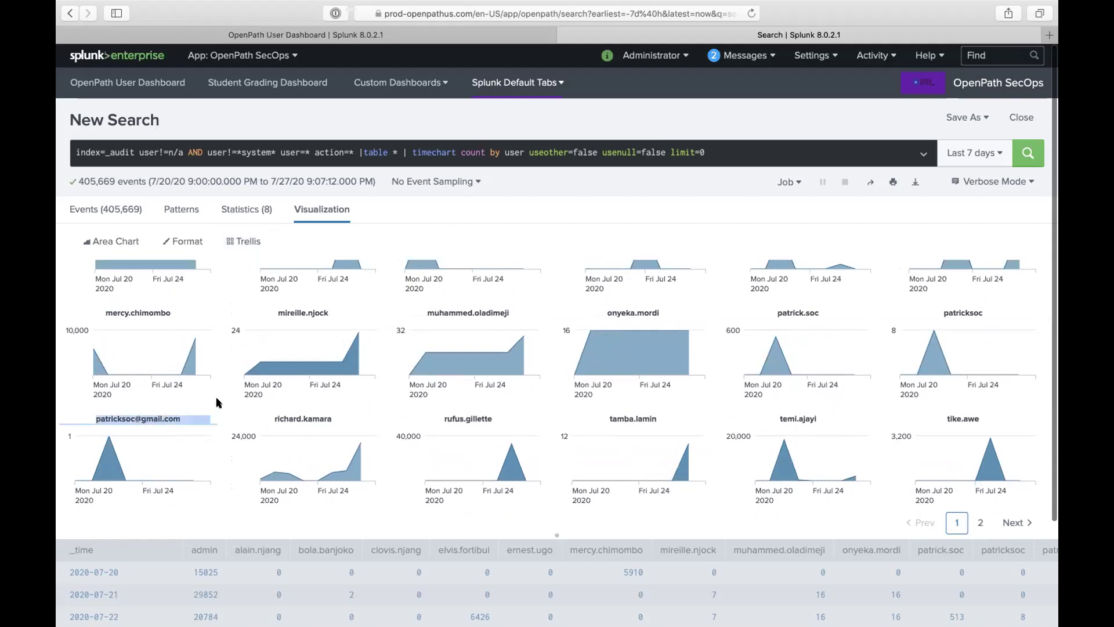
pyautogui.scroll(2, 250, 386)
pyautogui.scroll(2, 372, 366)
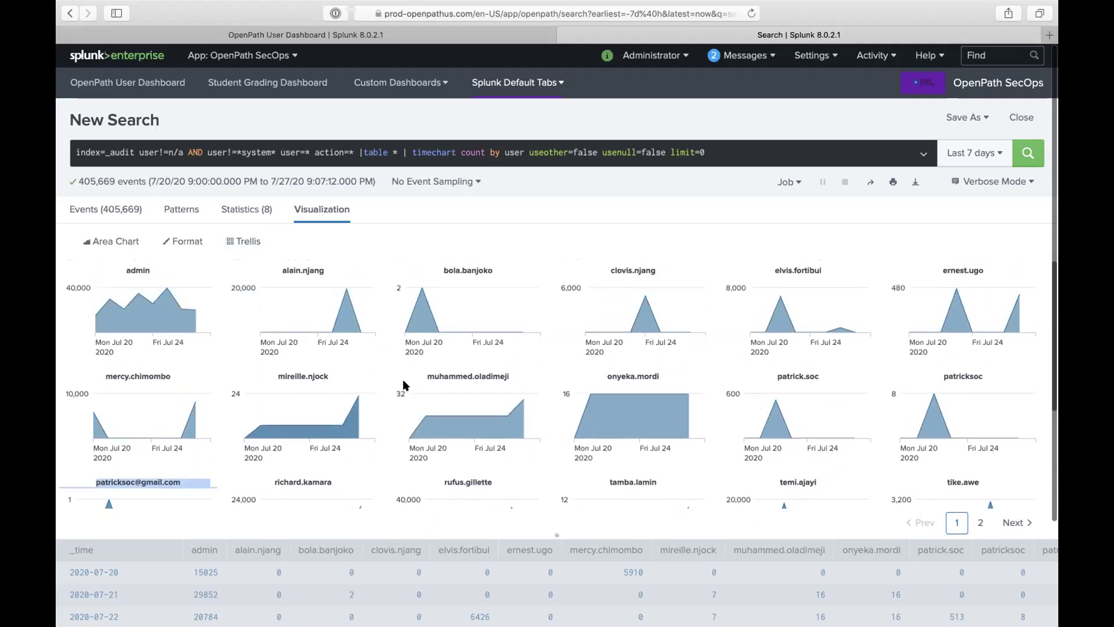
pyautogui.scroll(-8, 463, 368)
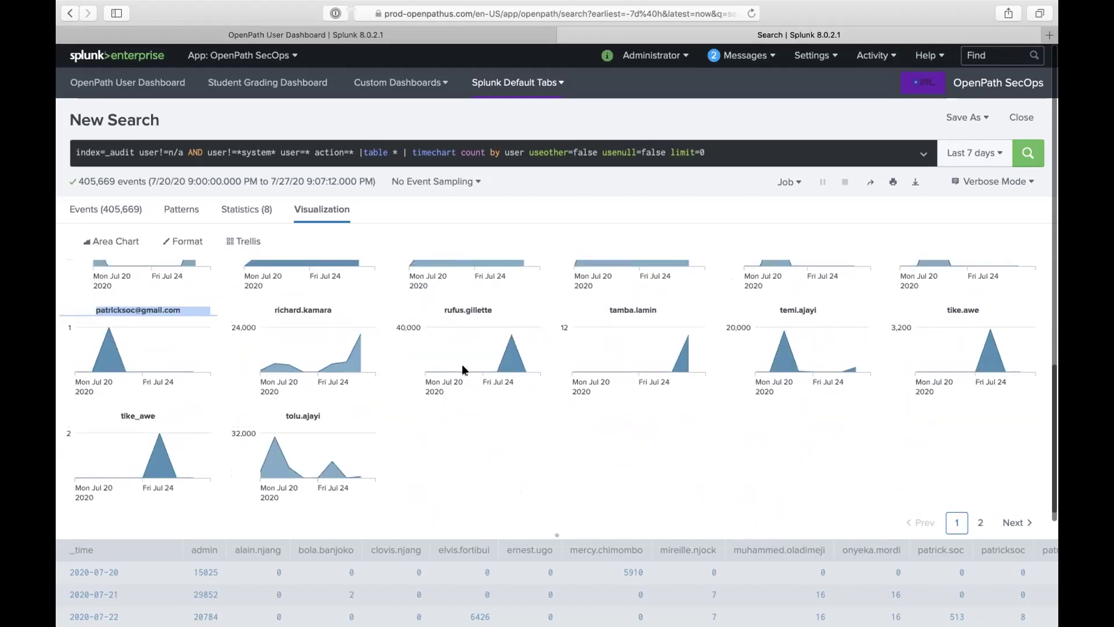
pyautogui.scroll(8, 487, 357)
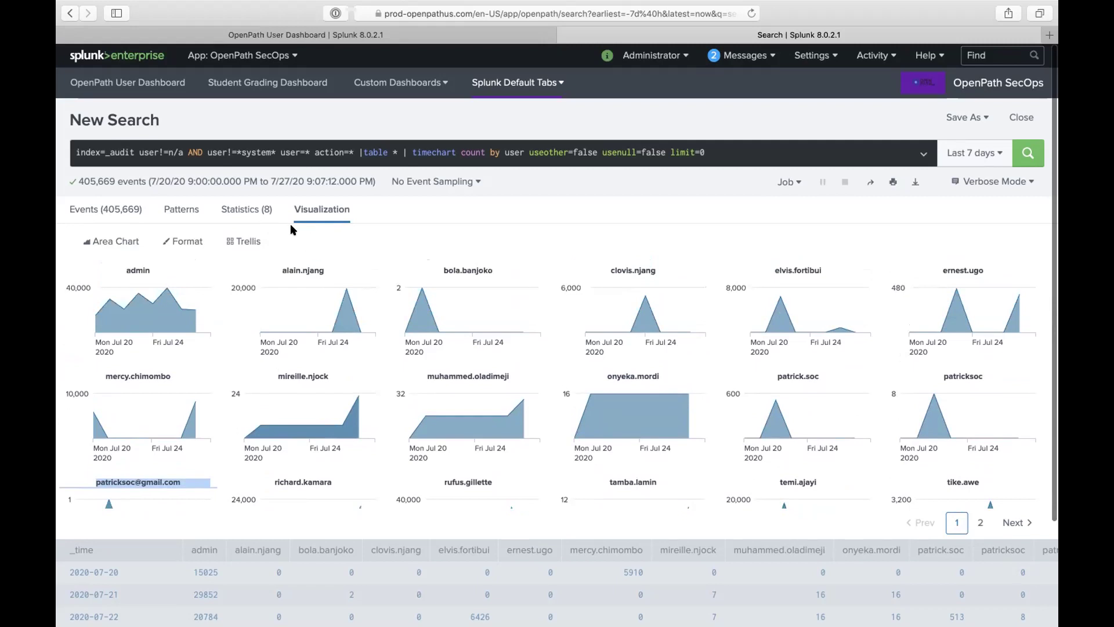
pyautogui.moveTo(343, 302)
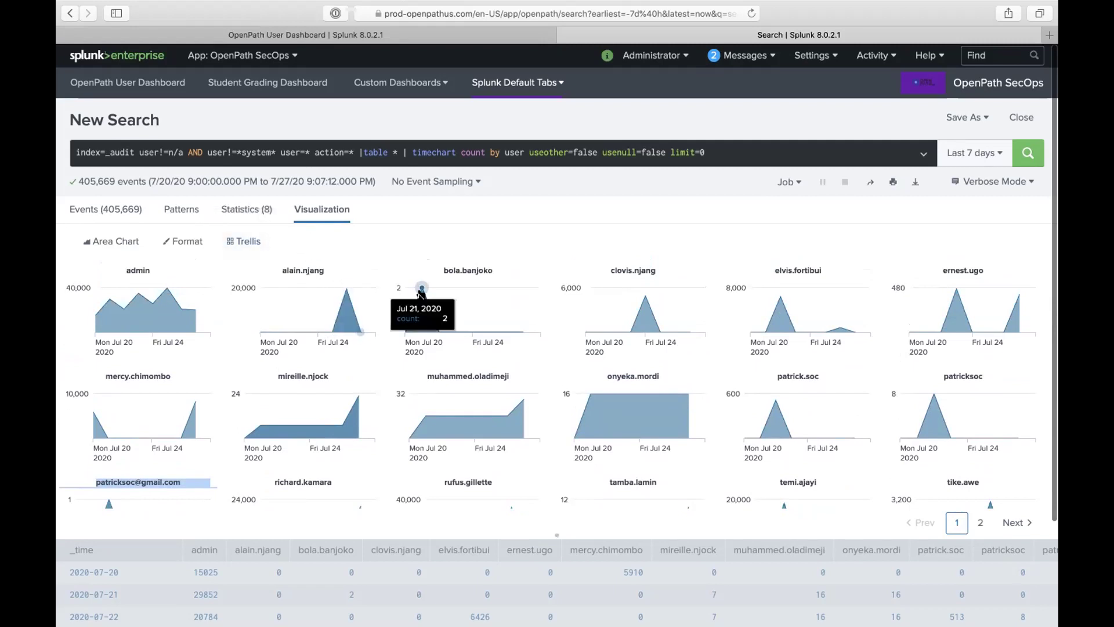
pyautogui.scroll(-1, 464, 302)
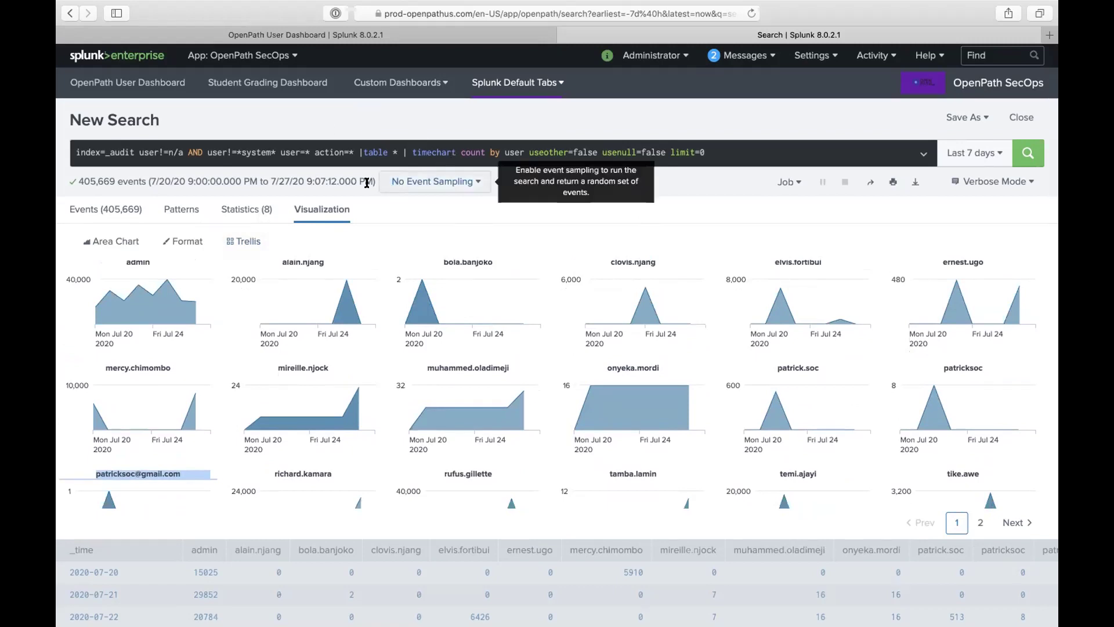
# Step: Highlight _audit in the query, glance over the trellis charts, then bring up Mission Control
pyautogui.doubleClick(121, 153)
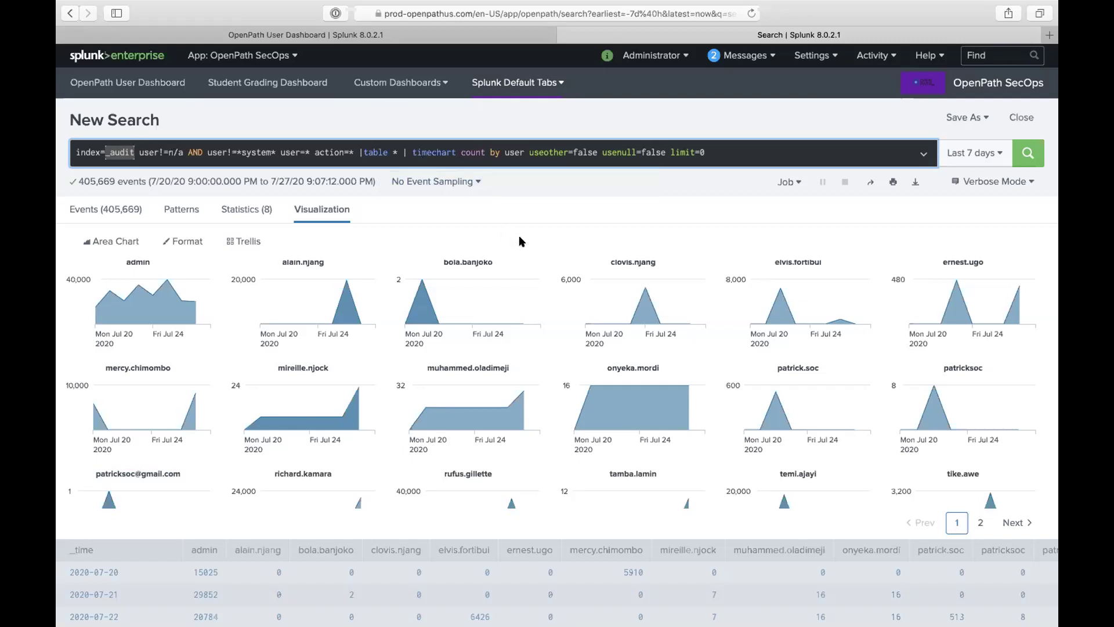
pyautogui.scroll(1, 536, 288)
pyautogui.scroll(-5, 537, 287)
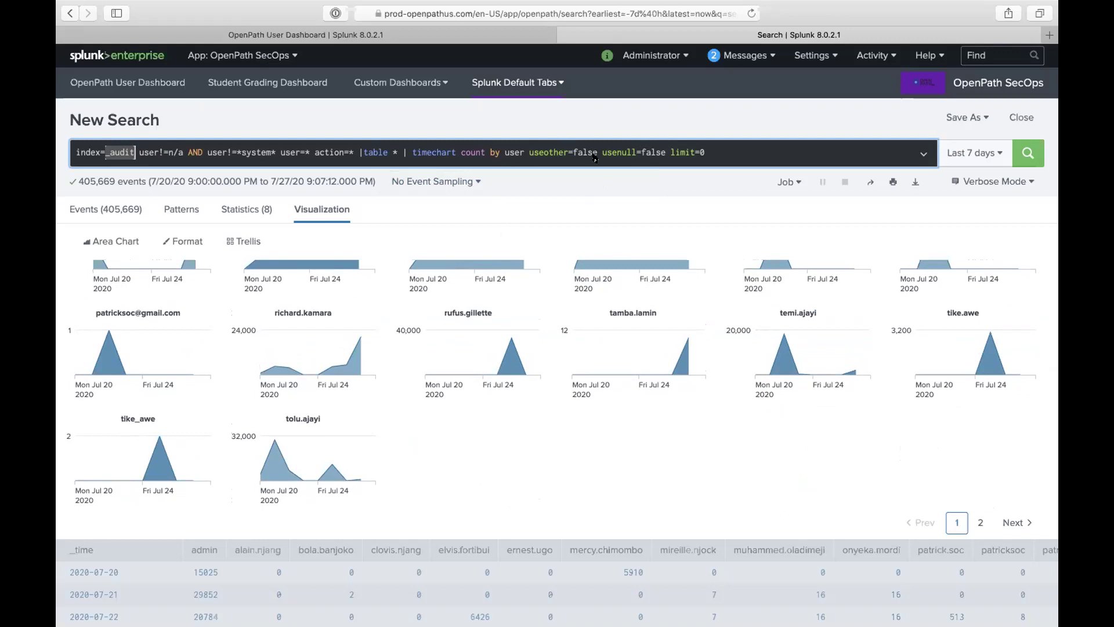
pyautogui.hotkey('ctrl', 'Up')
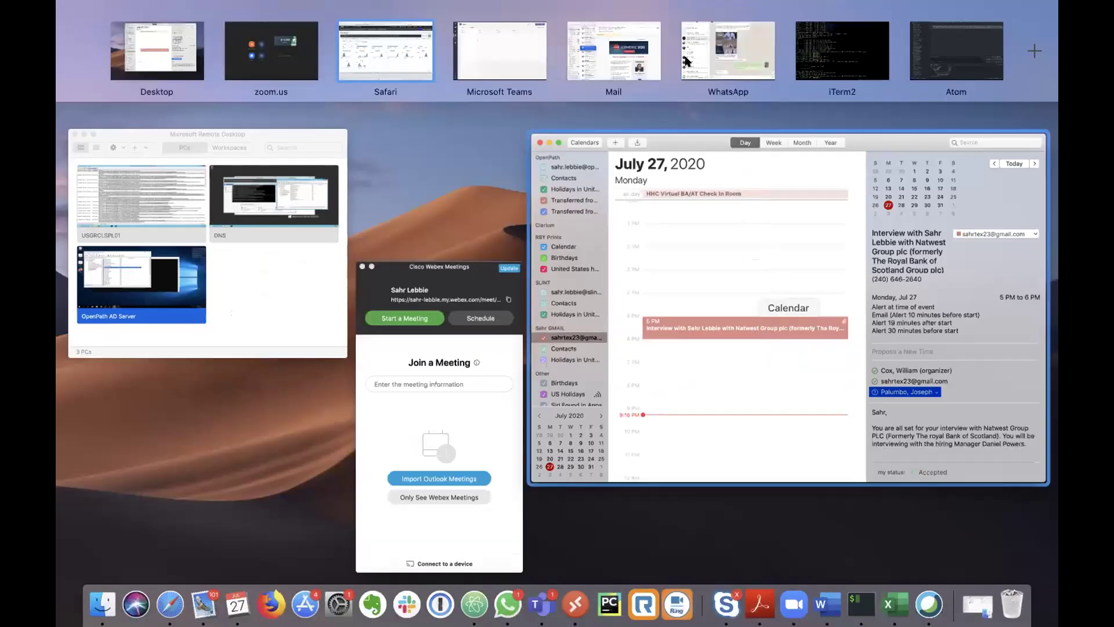
# Step: Select the customer's bad-IP question in the Splunk Course(FrontEnd) WhatsApp chat, then return to Splunk
pyautogui.click(728, 52)
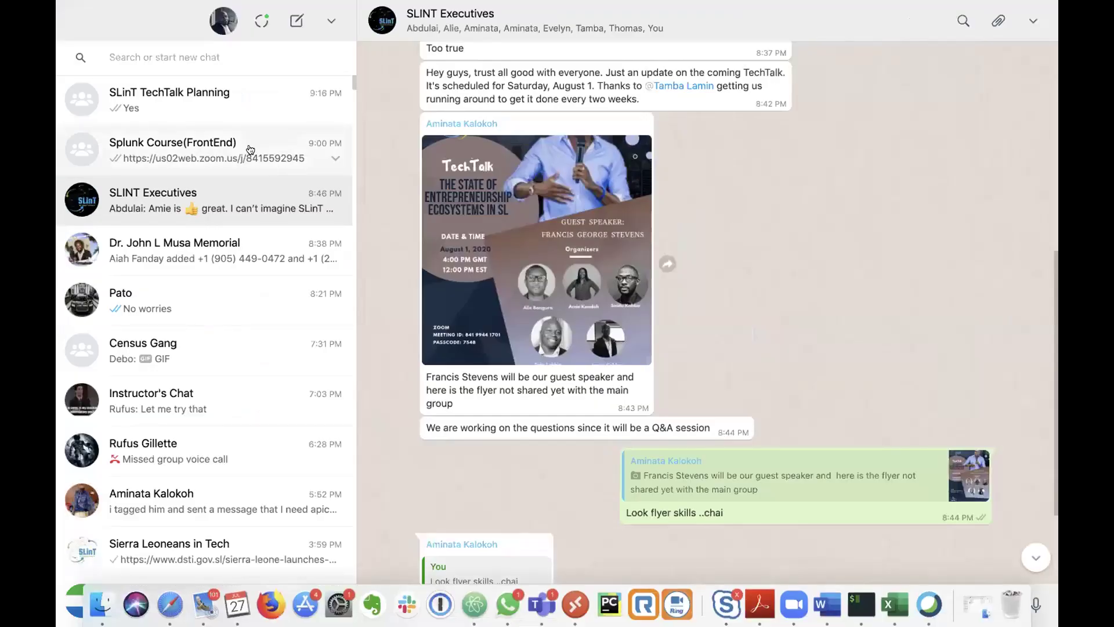
pyautogui.click(250, 149)
pyautogui.scroll(5, 635, 312)
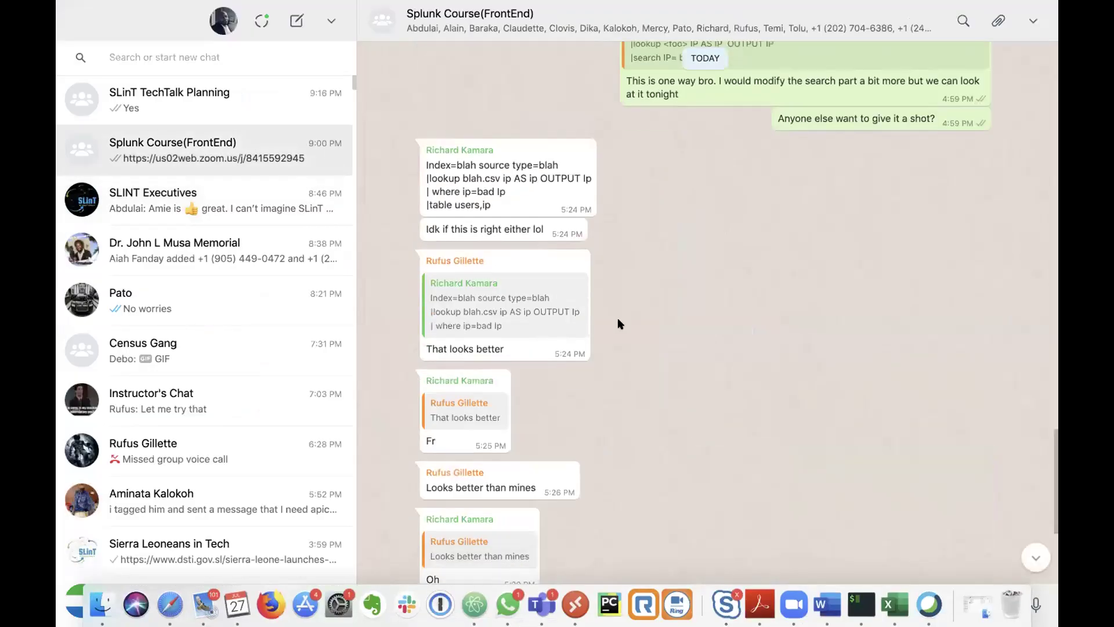
pyautogui.scroll(8, 598, 258)
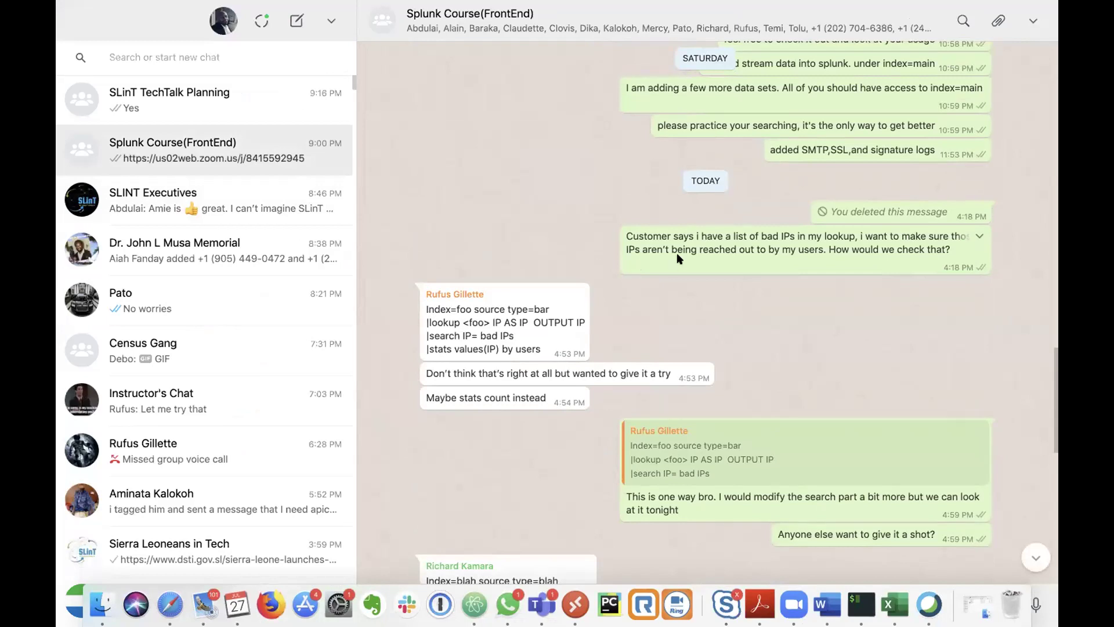
pyautogui.moveTo(626, 236); pyautogui.dragTo(940, 256)
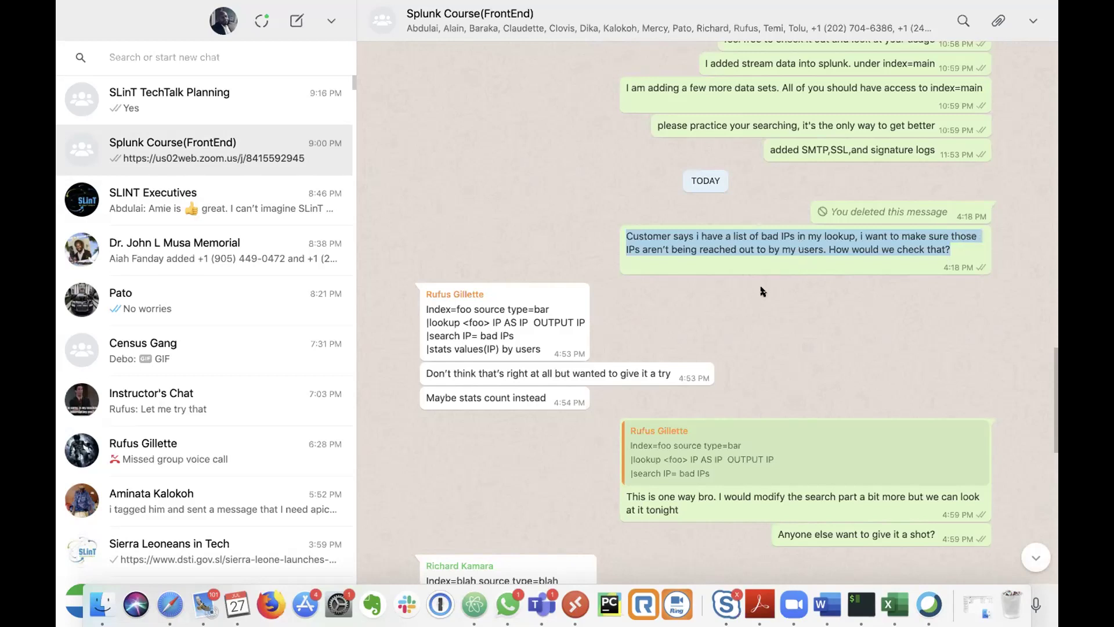
pyautogui.hotkey('ctrl', 'Up')
pyautogui.click(398, 58)
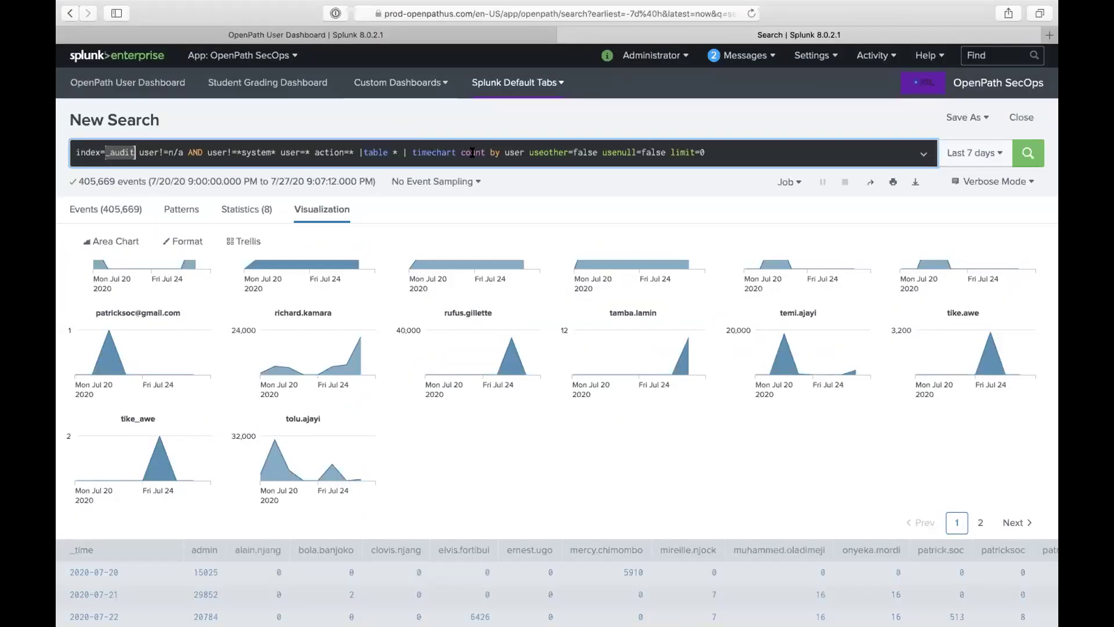
# Step: Replace the search query with index=main and run it
pyautogui.tripleClick(472, 152)
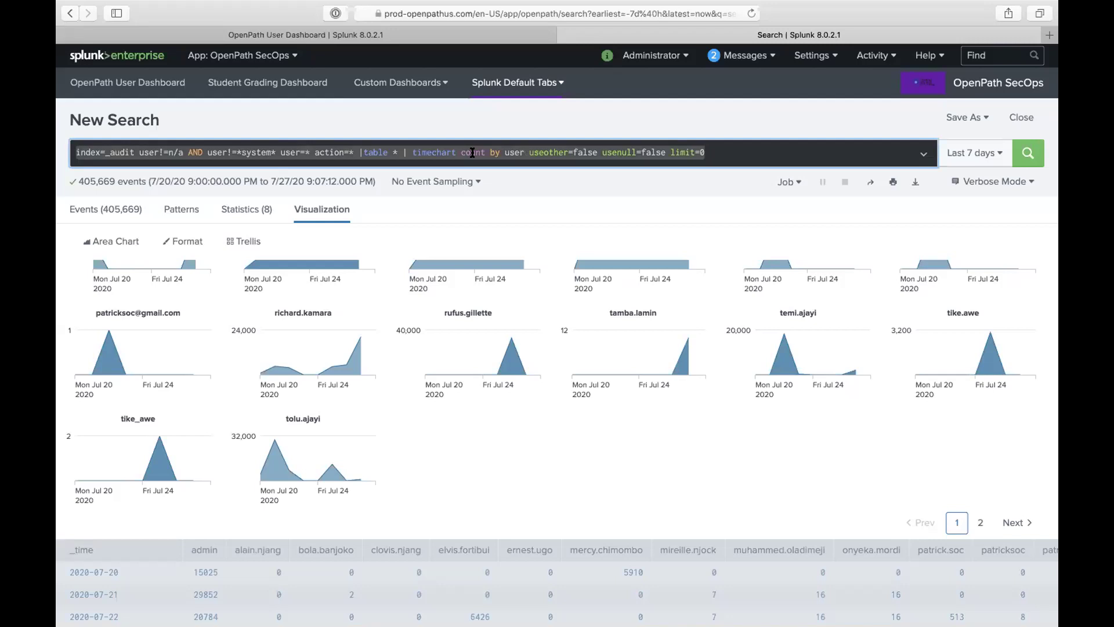
pyautogui.write('index=main')
pyautogui.press('Return')
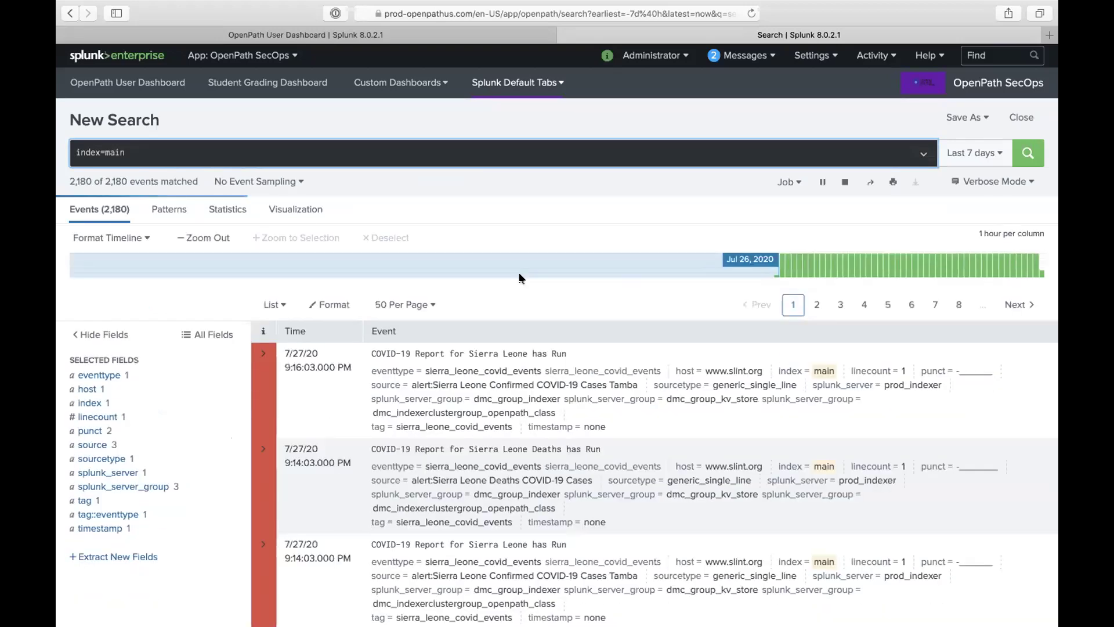
# Step: Inspect the index's sourcetype values, trying smtp first, then filter to sourcetype=ssl_logs
pyautogui.click(142, 462)
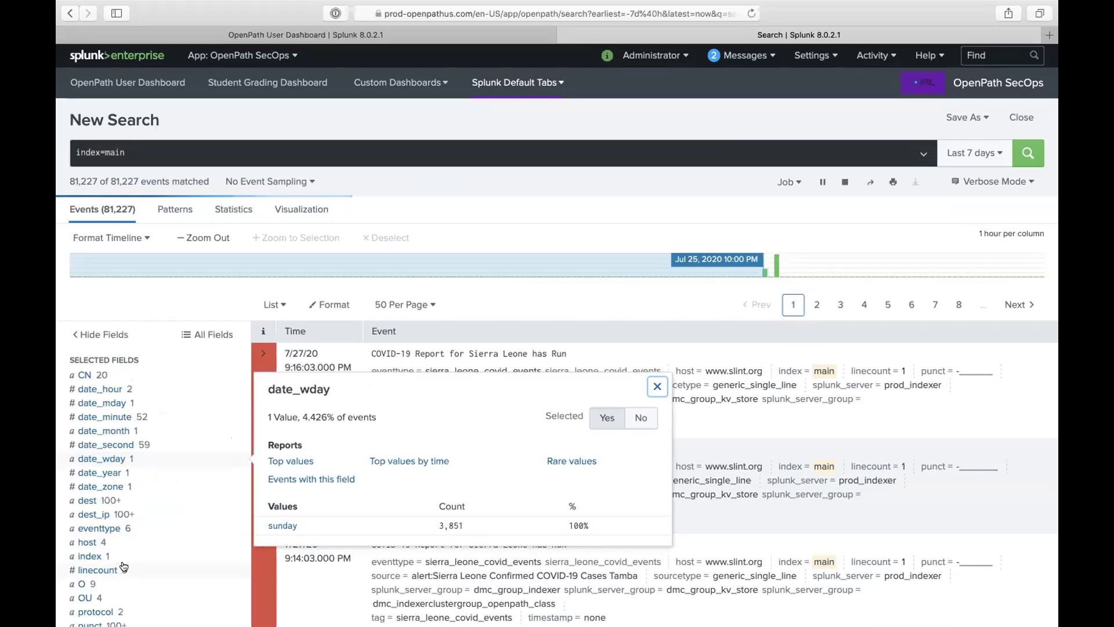
pyautogui.scroll(-3, 123, 569)
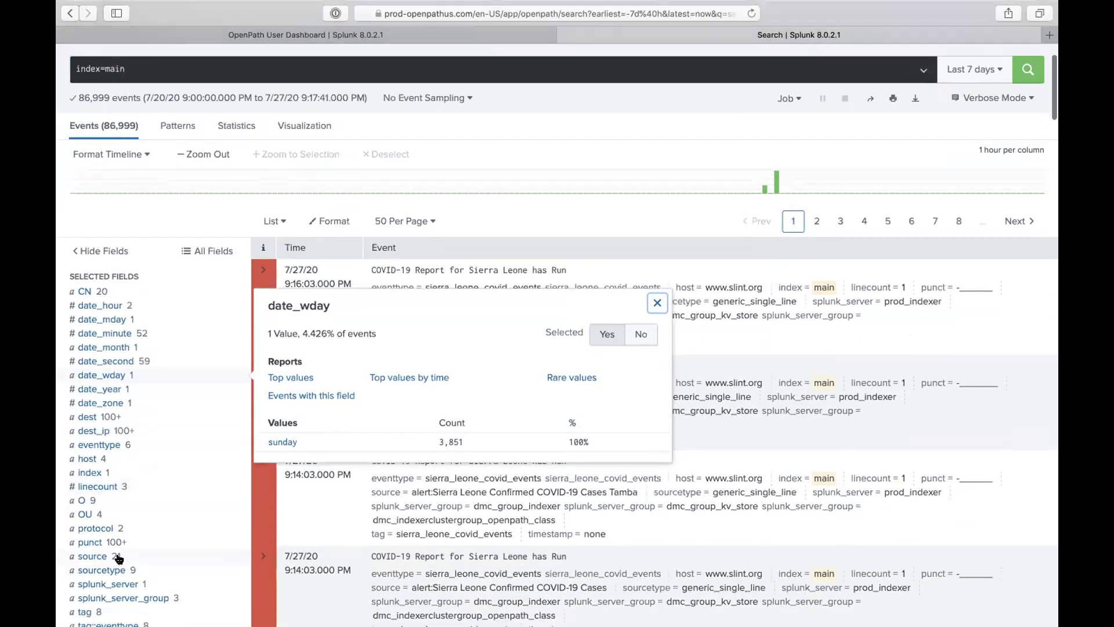
pyautogui.click(122, 572)
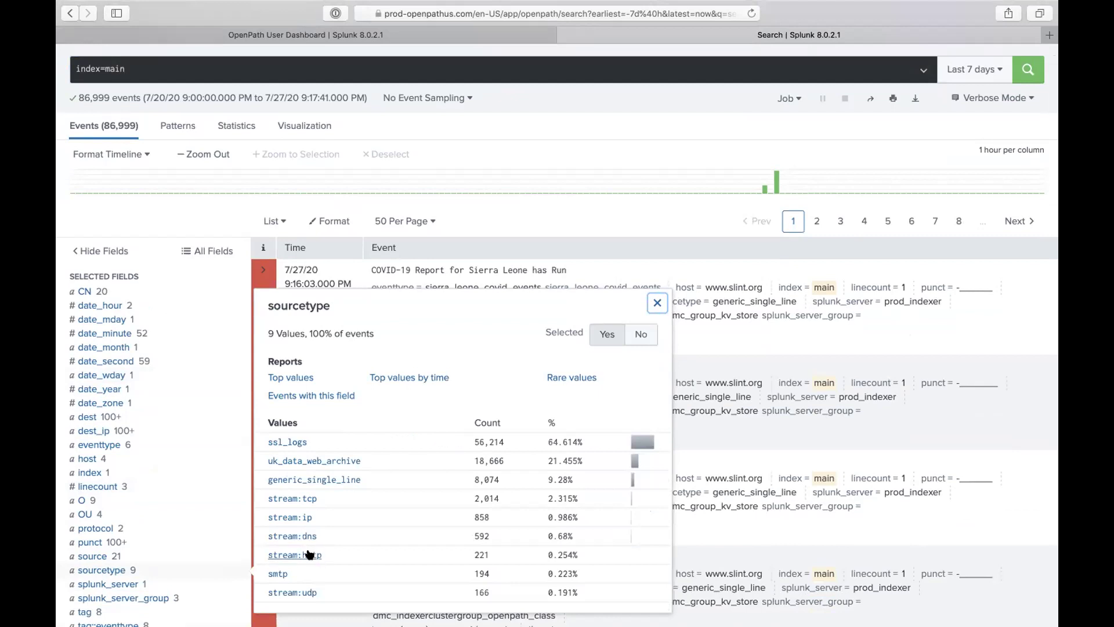
pyautogui.click(278, 574)
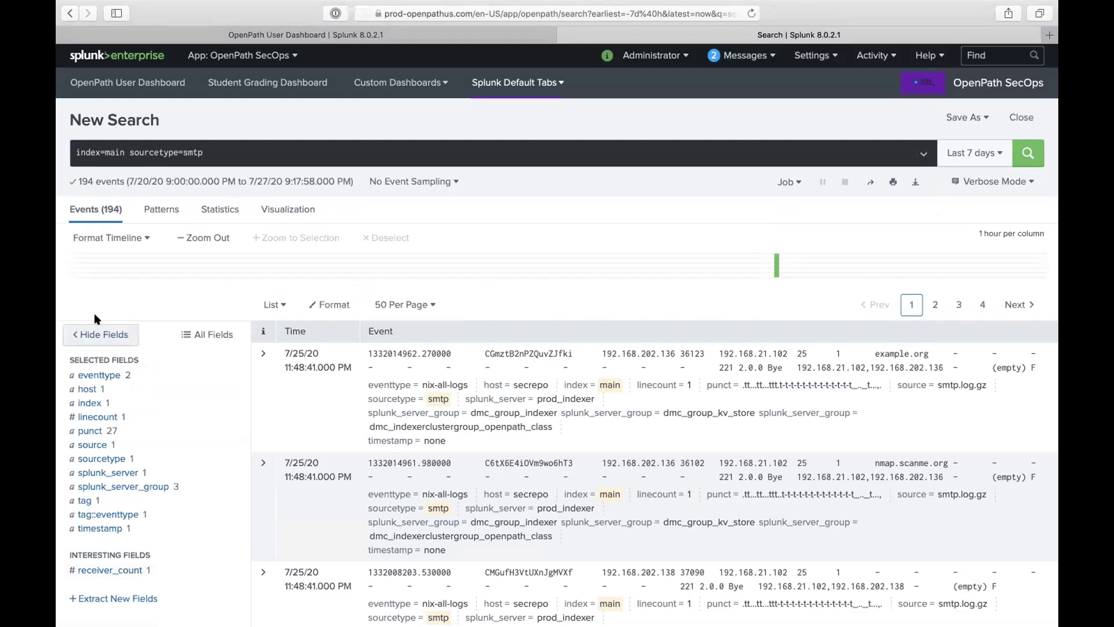
pyautogui.click(70, 13)
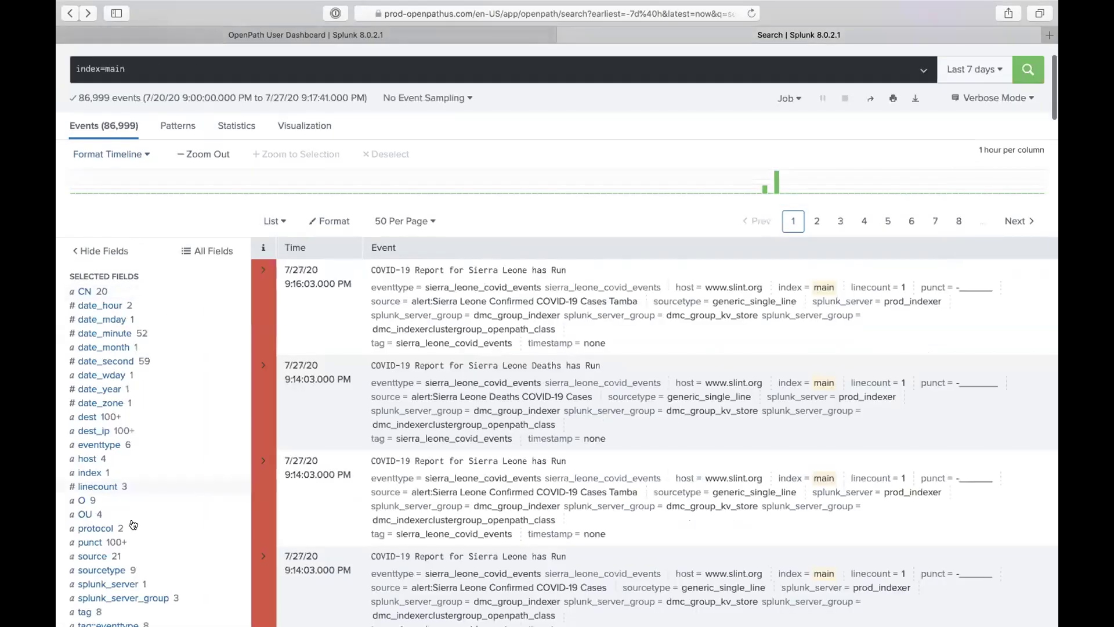
pyautogui.scroll(-1, 126, 564)
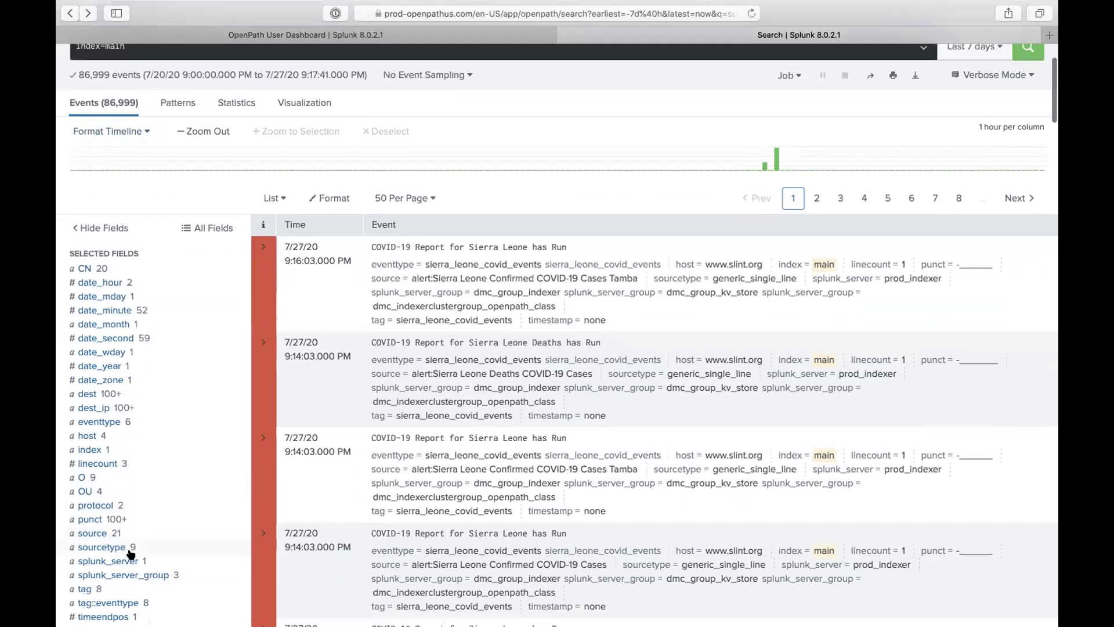
pyautogui.click(110, 547)
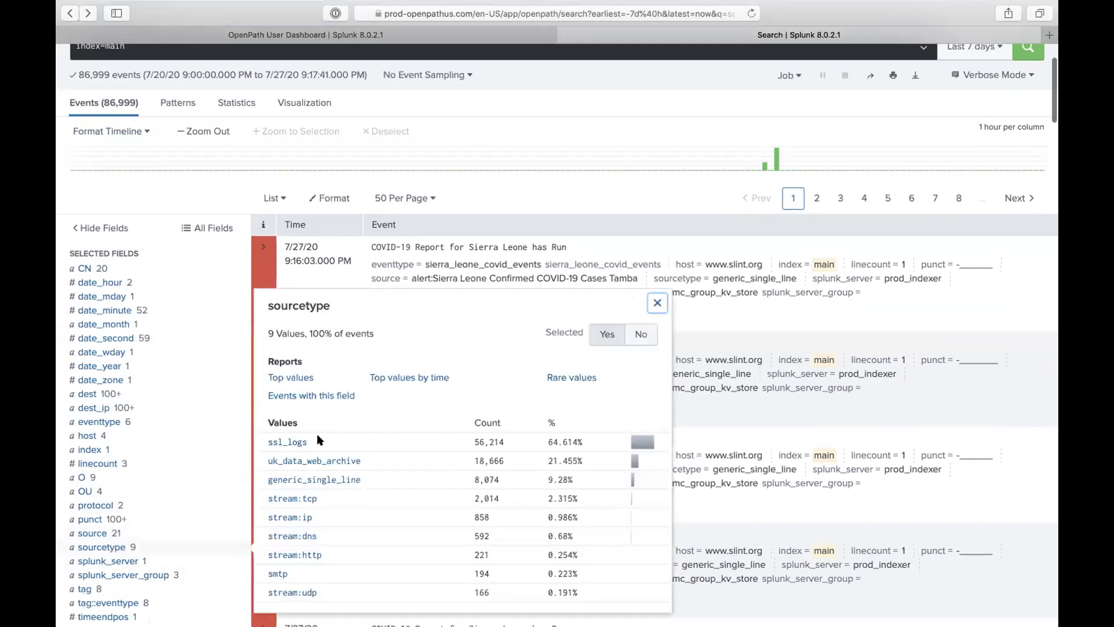
pyautogui.click(288, 442)
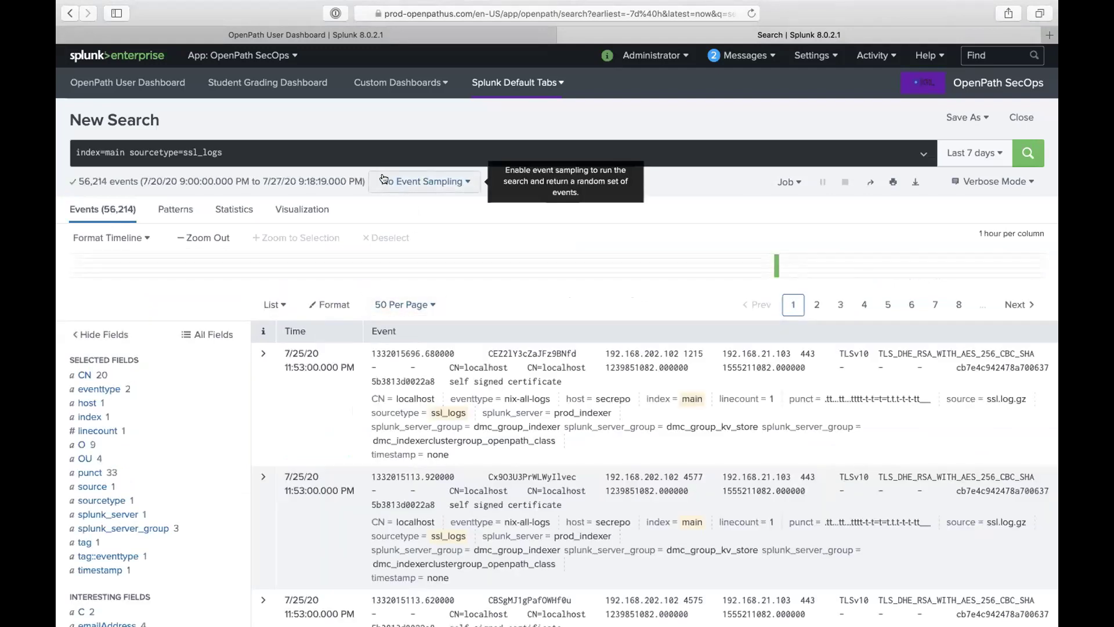
pyautogui.click(354, 152)
pyautogui.write('| e')
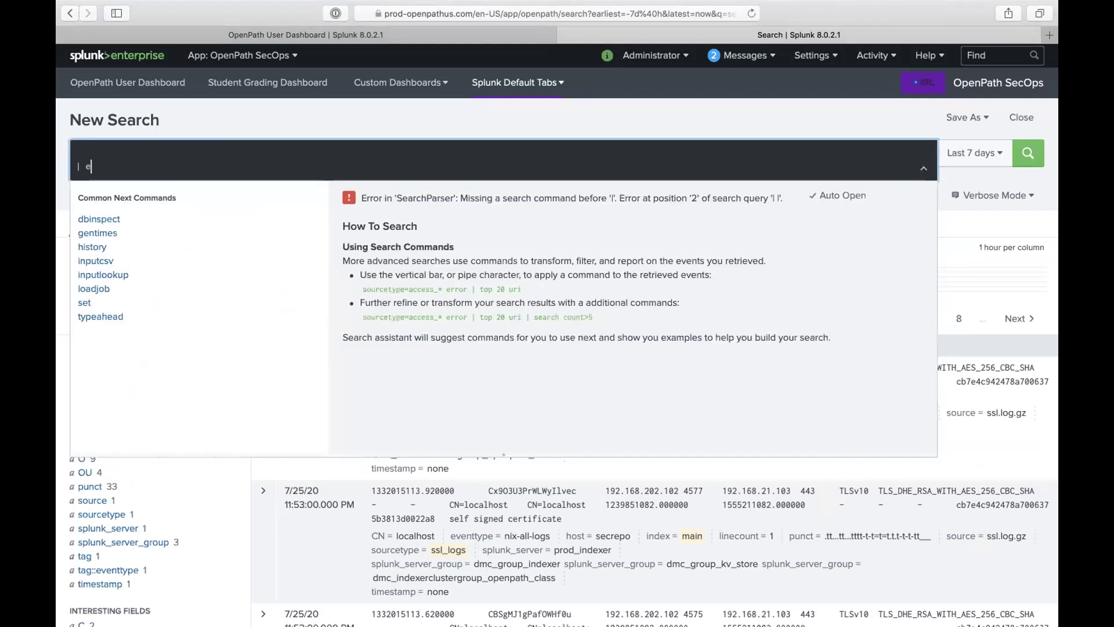
pyautogui.write('ventcount index=')
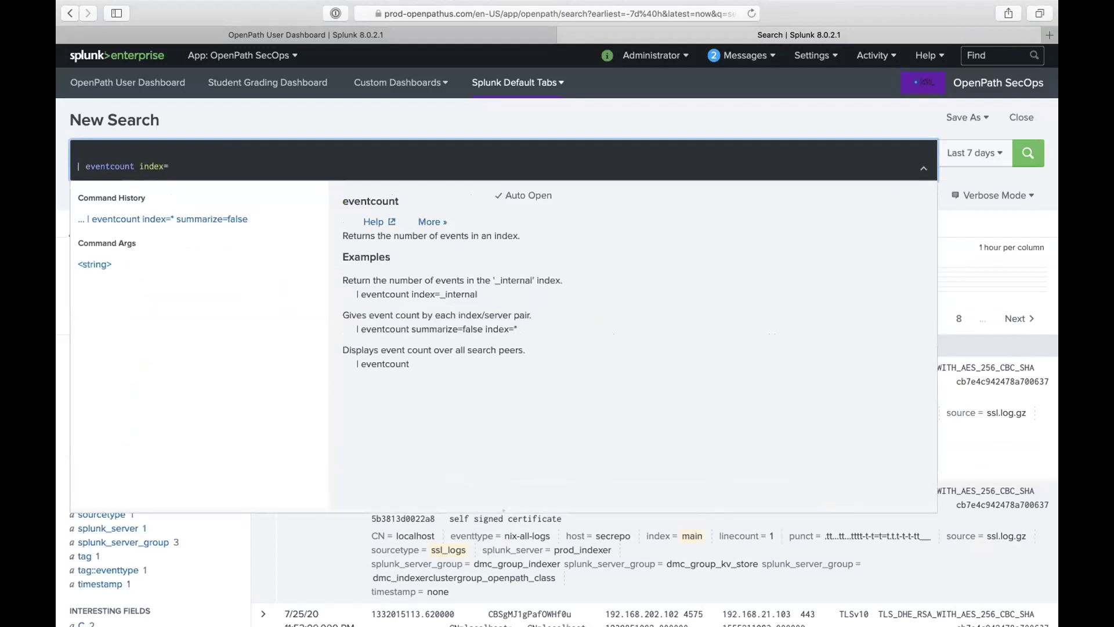
pyautogui.write('* summ')
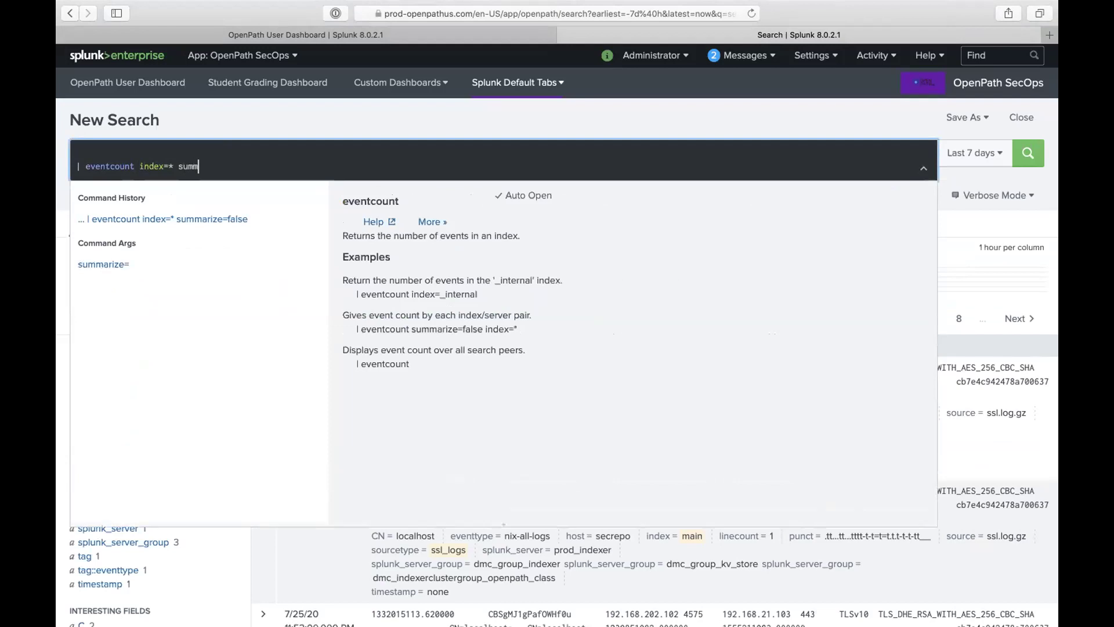
pyautogui.click(235, 218)
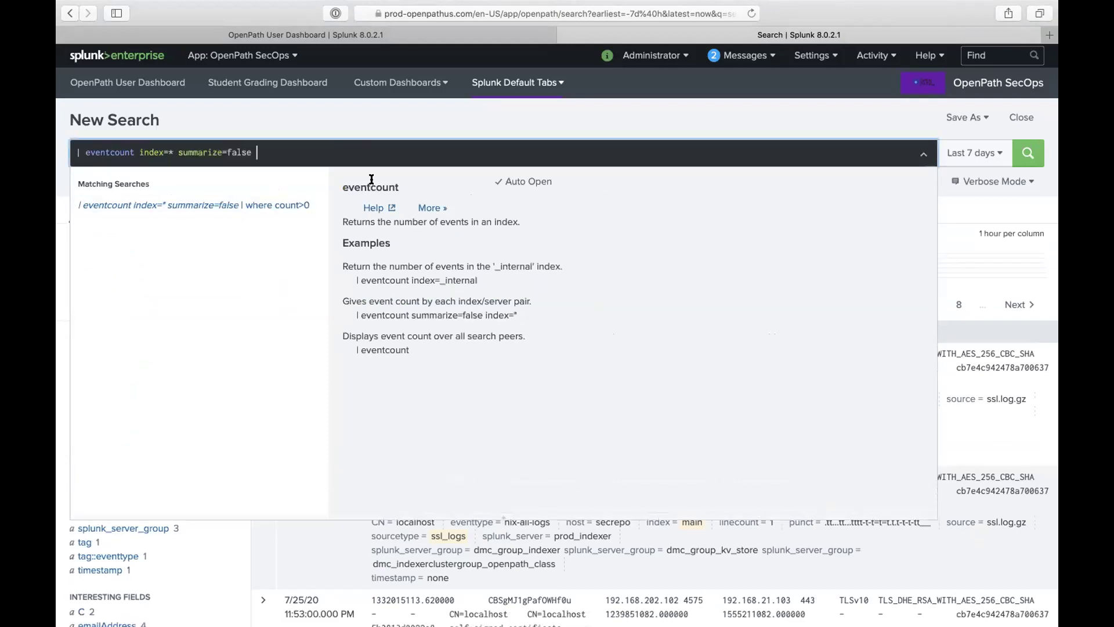
pyautogui.write('| where ')
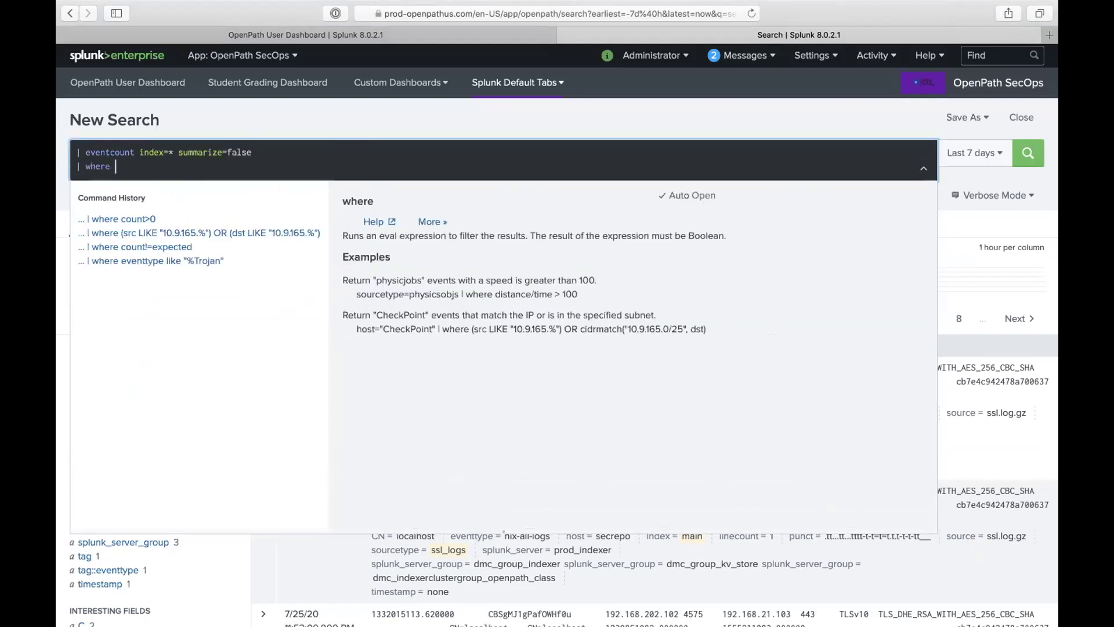
pyautogui.write('count=0')
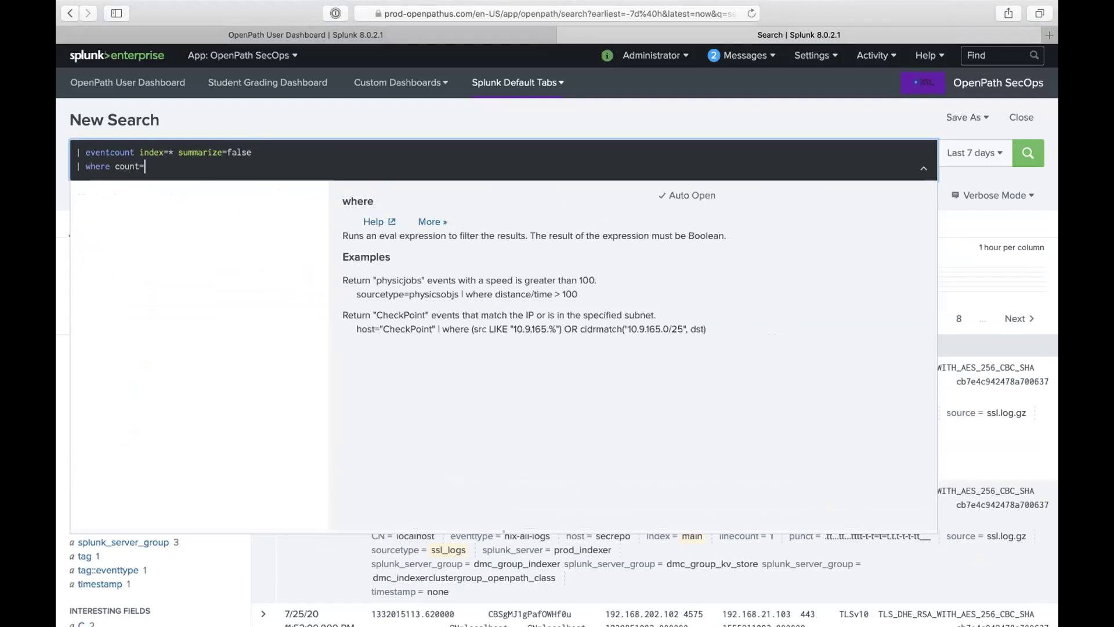
pyautogui.press('Return')
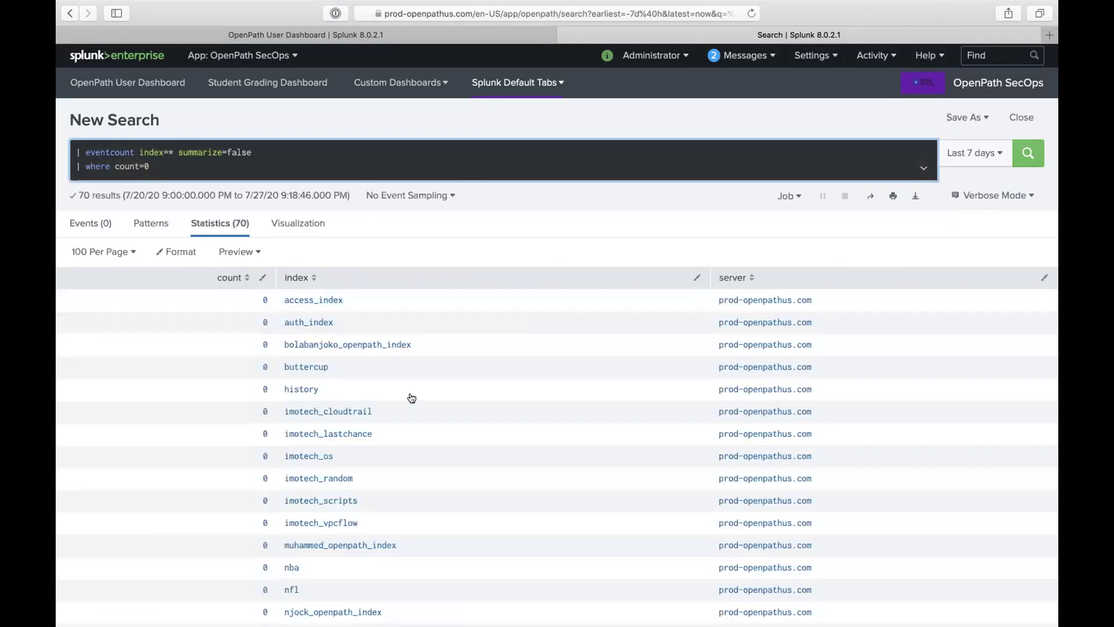
pyautogui.scroll(-10, 412, 397)
pyautogui.scroll(-10, 414, 402)
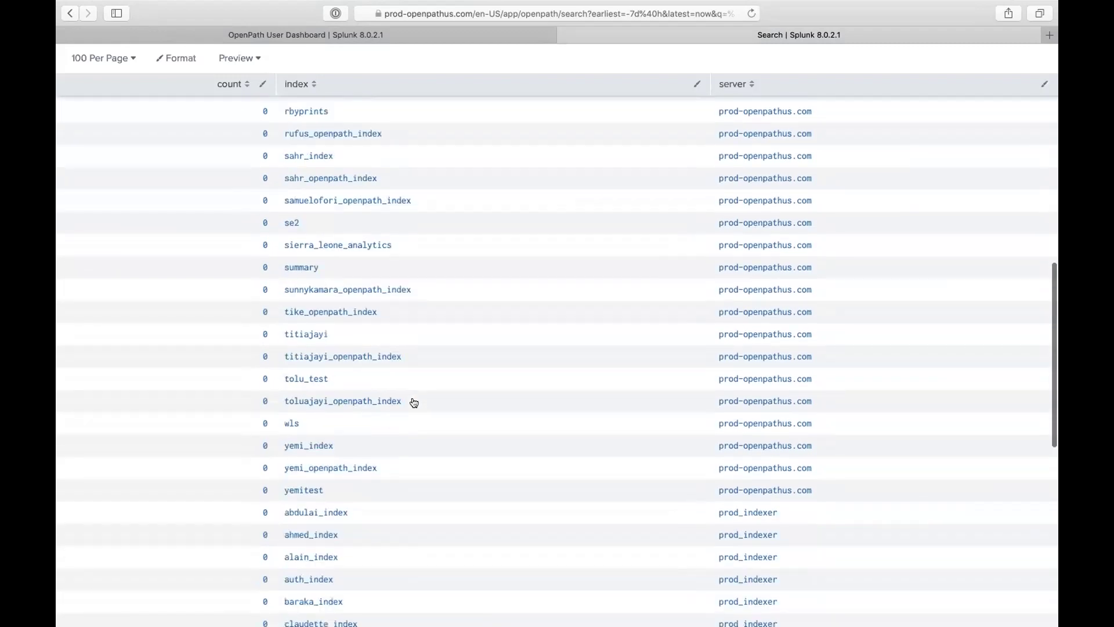
pyautogui.scroll(-5, 414, 403)
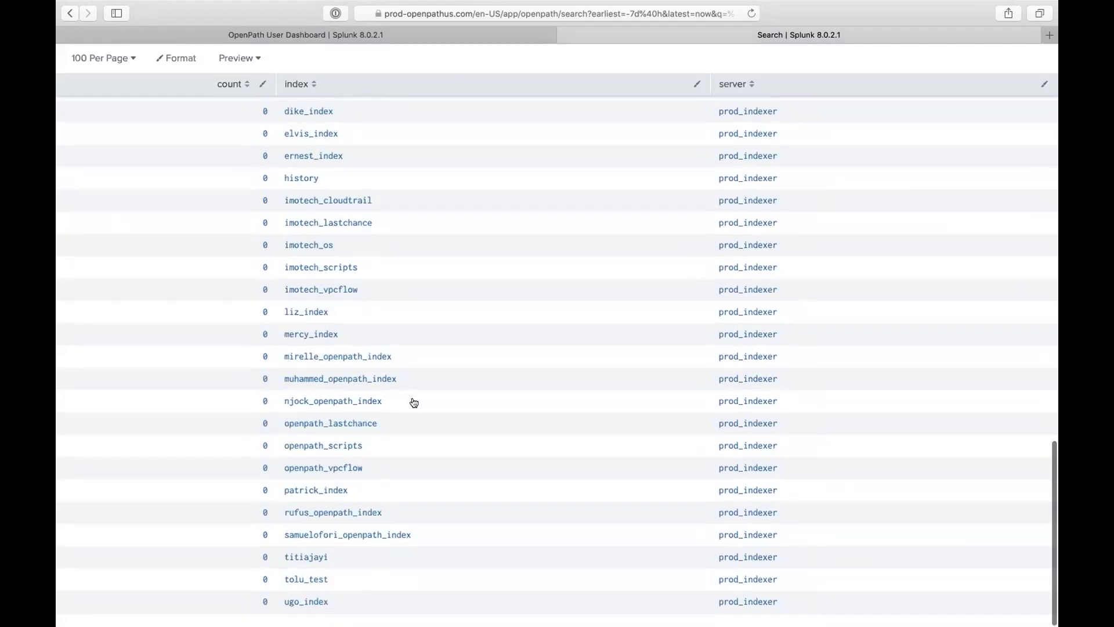
pyautogui.scroll(20, 427, 319)
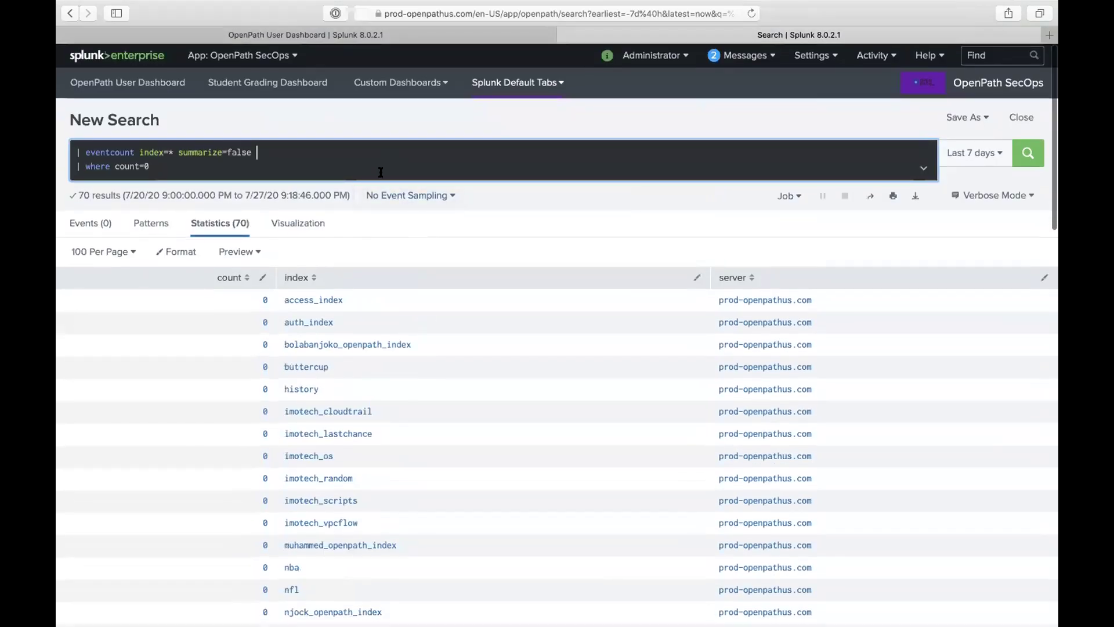
# Step: Append '| search server=*indexer*' to the zero-count query, fixing typos, and run it for 30 rows
pyautogui.click(380, 172)
pyautogui.write('| searc')
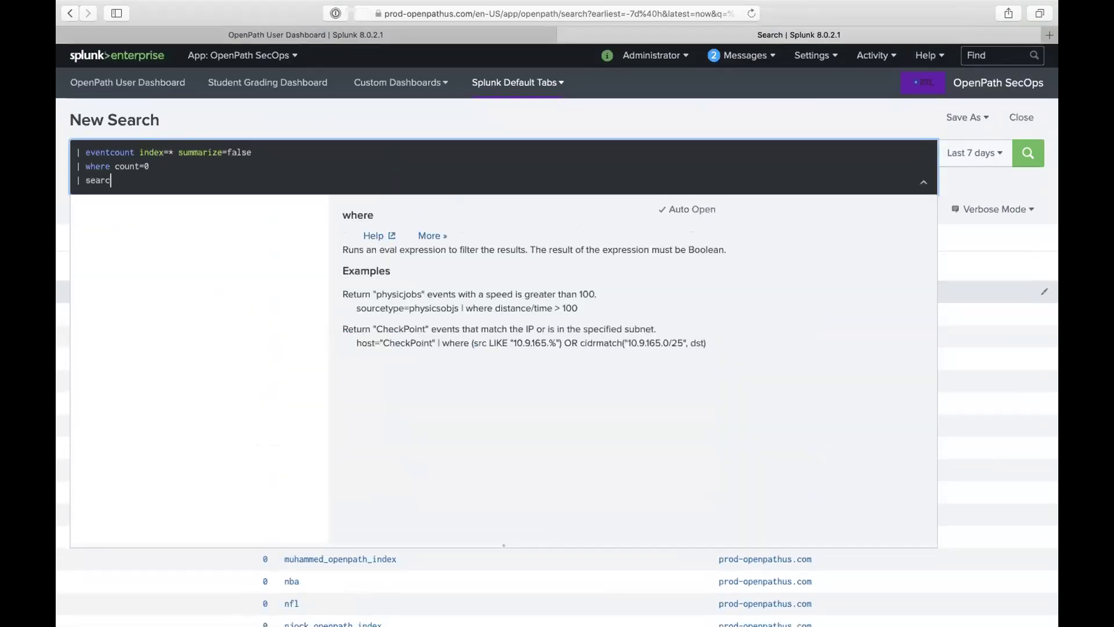
pyautogui.write('h splunk')
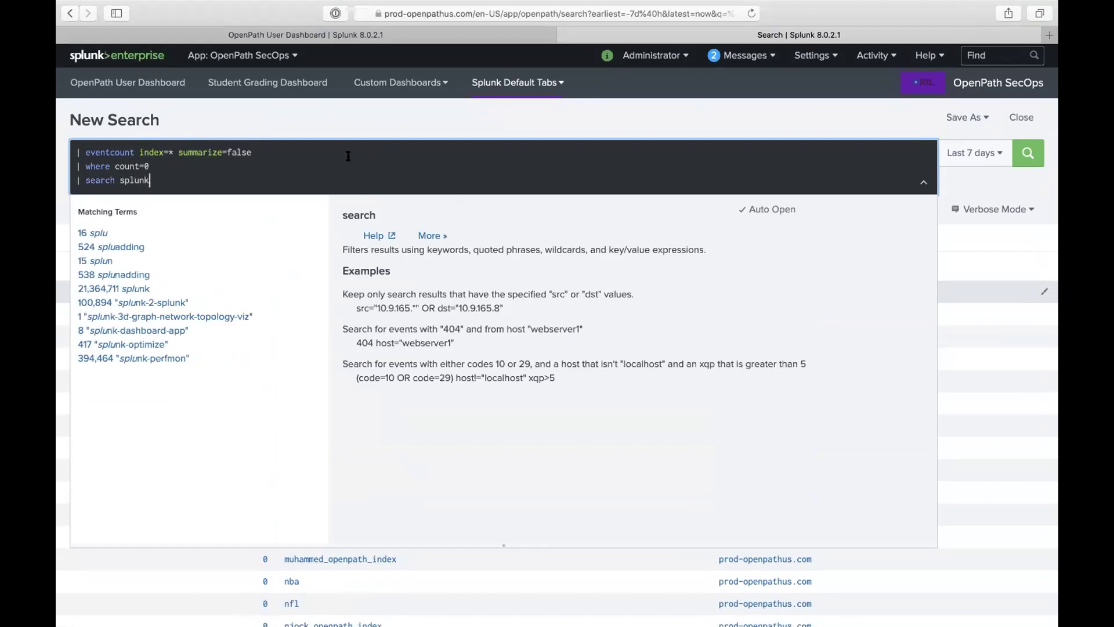
pyautogui.press('Return')
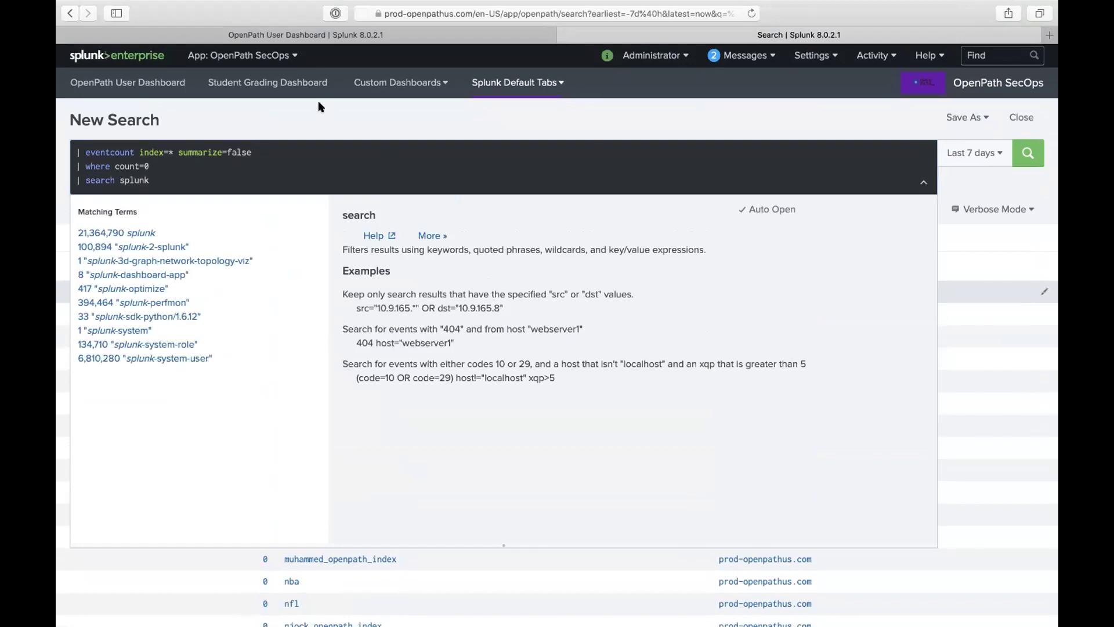
pyautogui.doubleClick(135, 181)
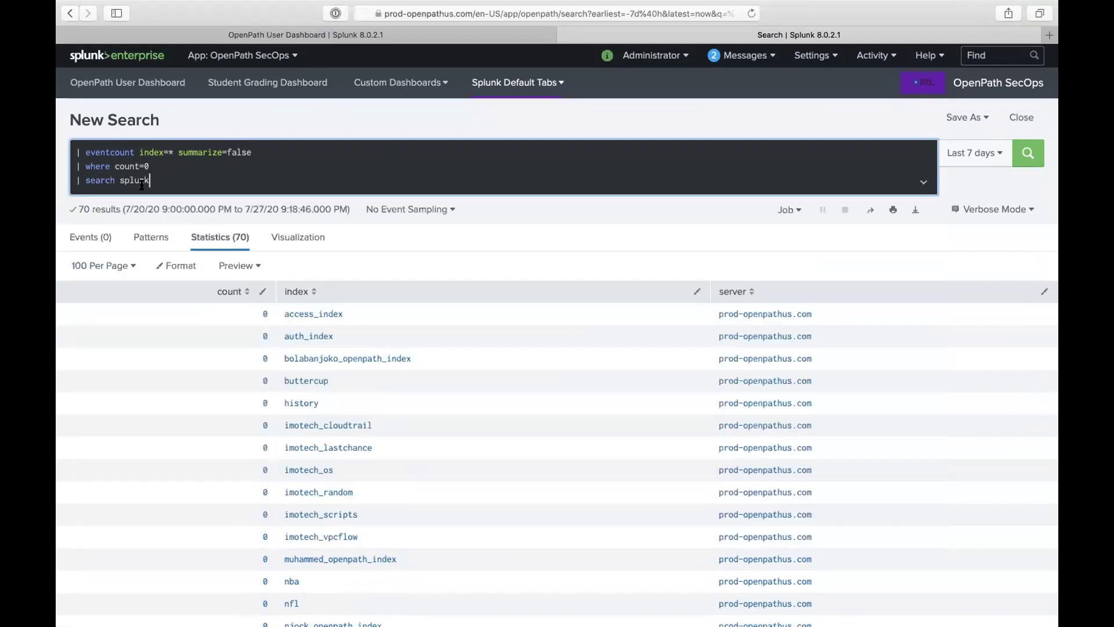
pyautogui.write('server')
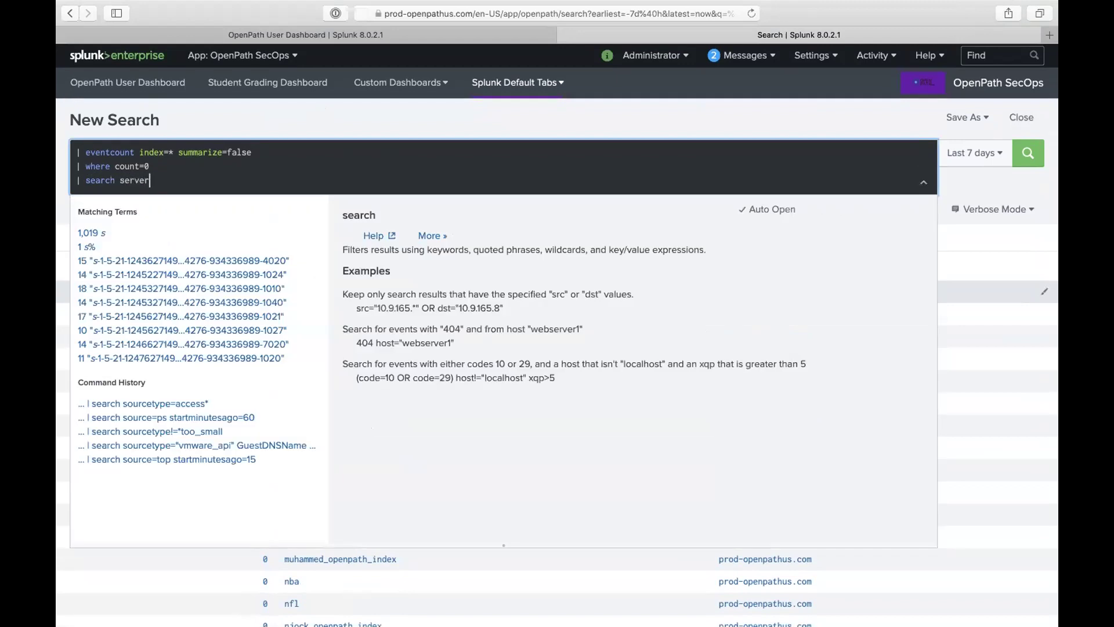
pyautogui.write('=*indexe')
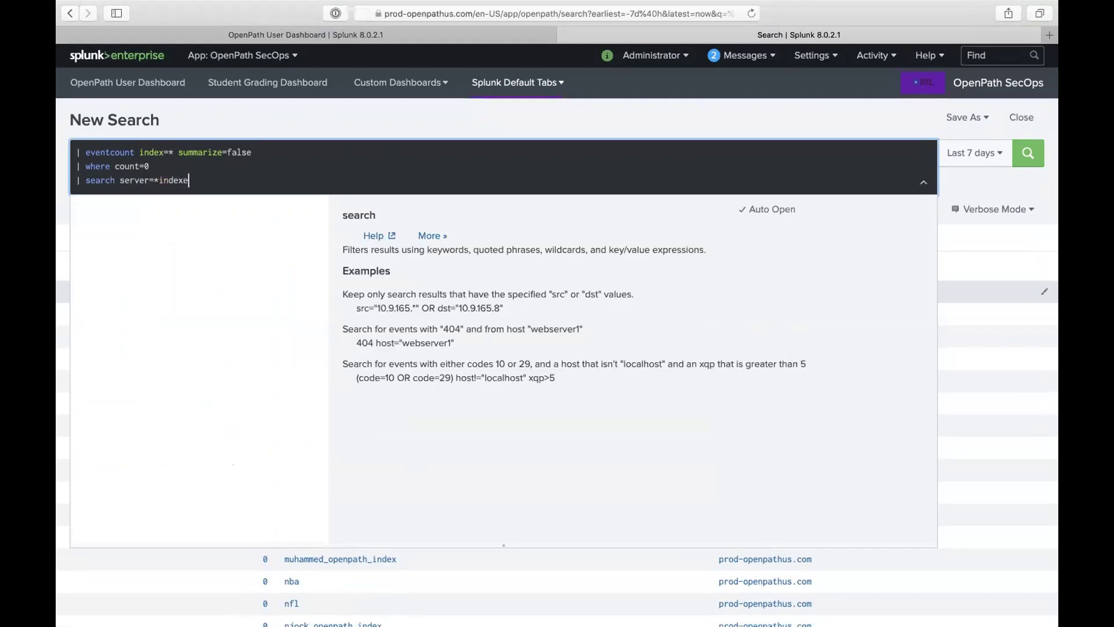
pyautogui.write('s')
pyautogui.press('Return')
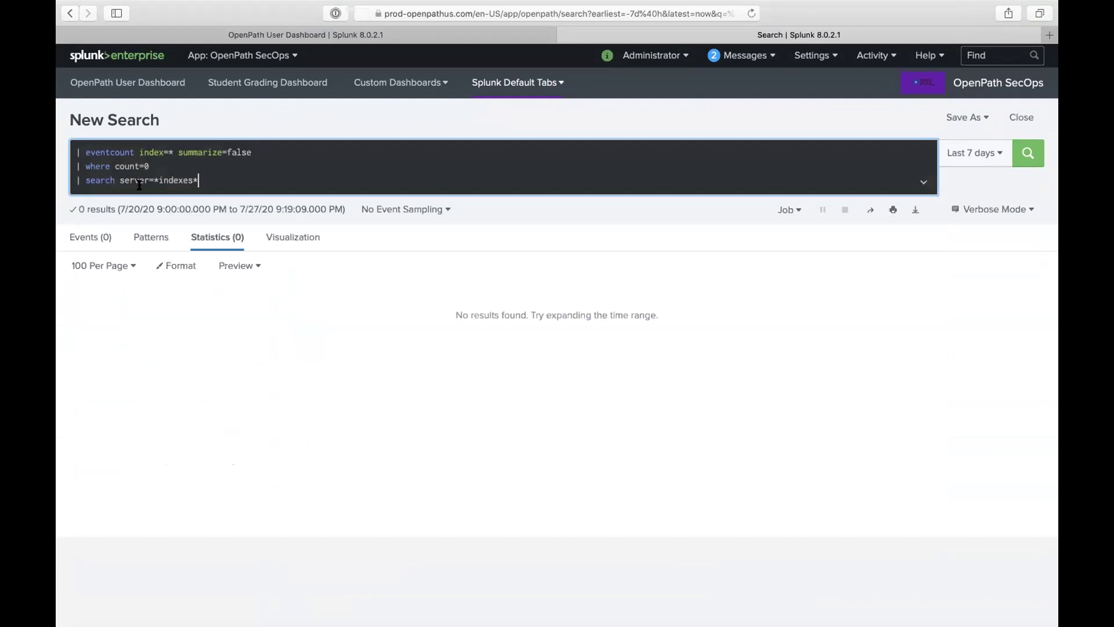
pyautogui.press('BackSpace')
pyautogui.write('r*')
pyautogui.press('Return')
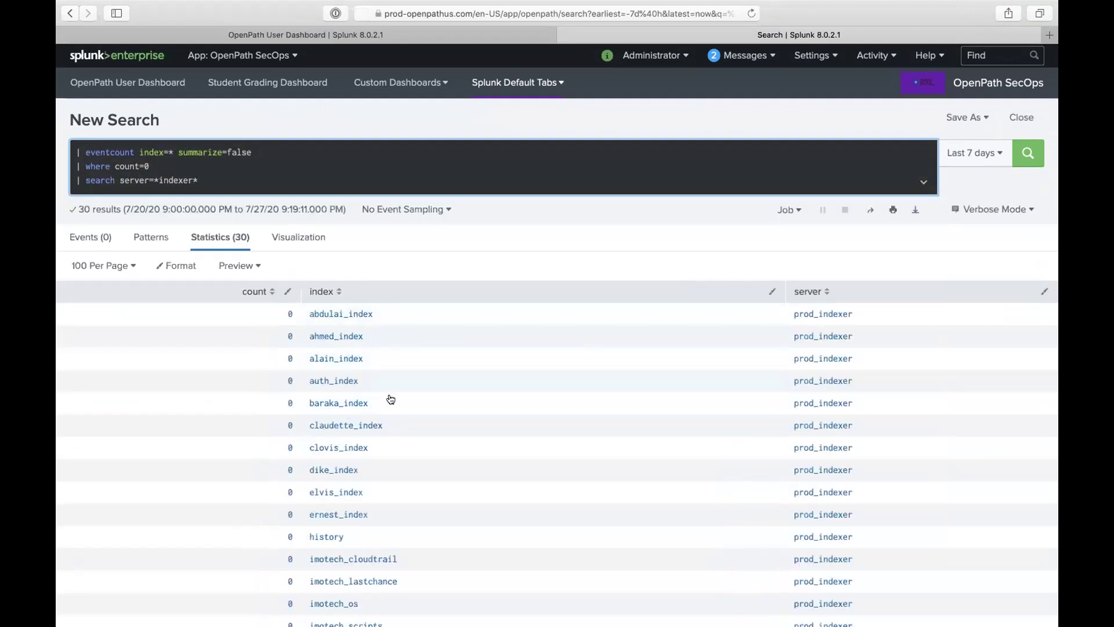
pyautogui.click(374, 321)
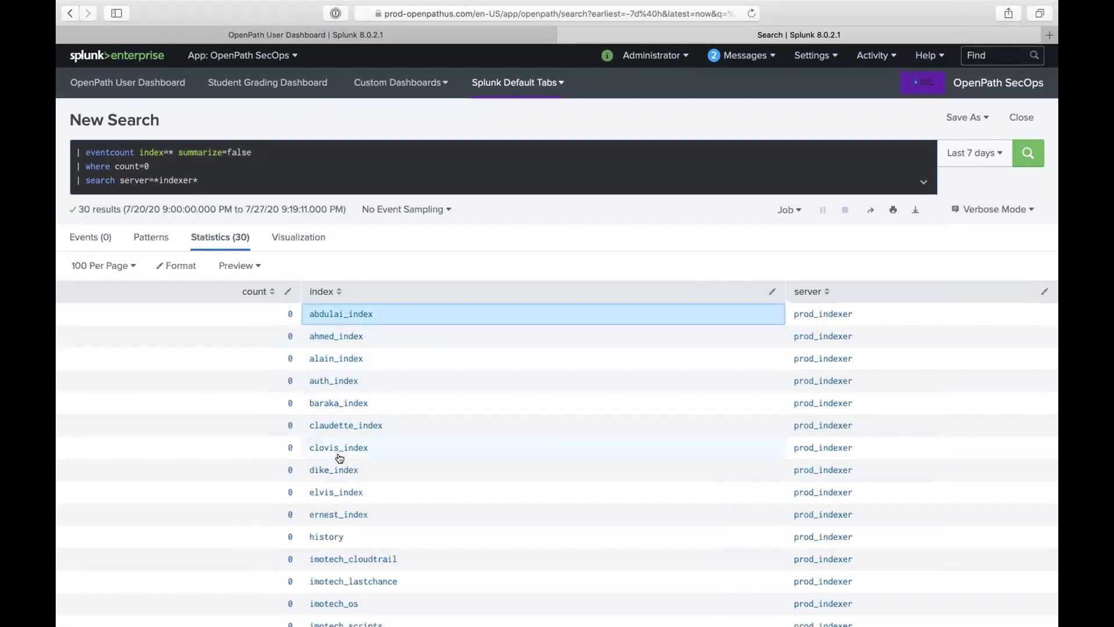
pyautogui.scroll(-3, 345, 447)
pyautogui.scroll(-1, 355, 414)
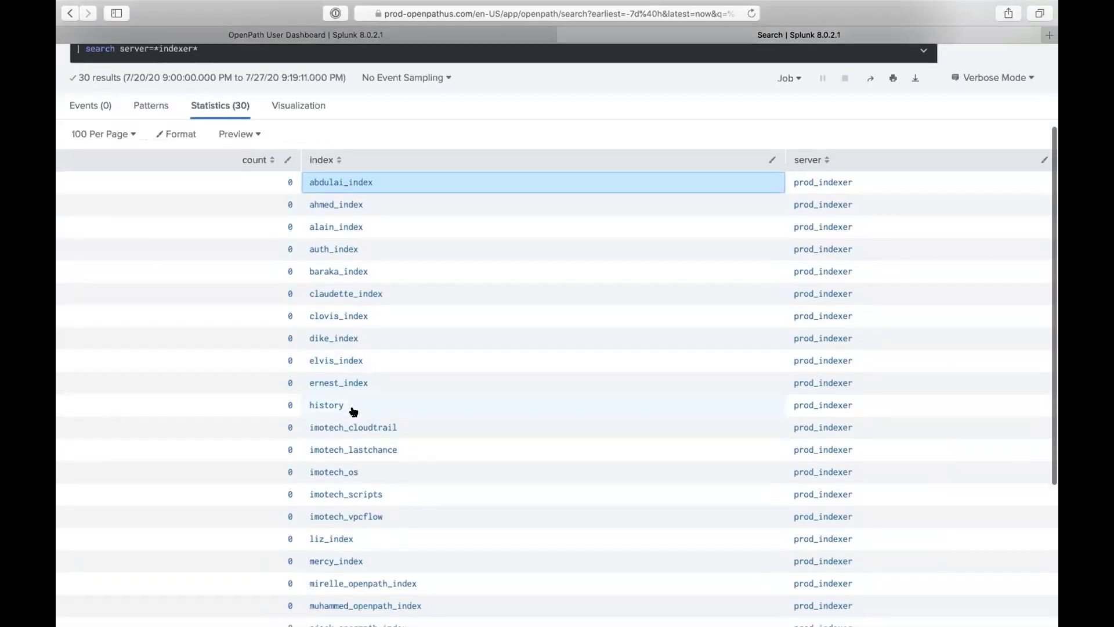
pyautogui.scroll(-6, 354, 459)
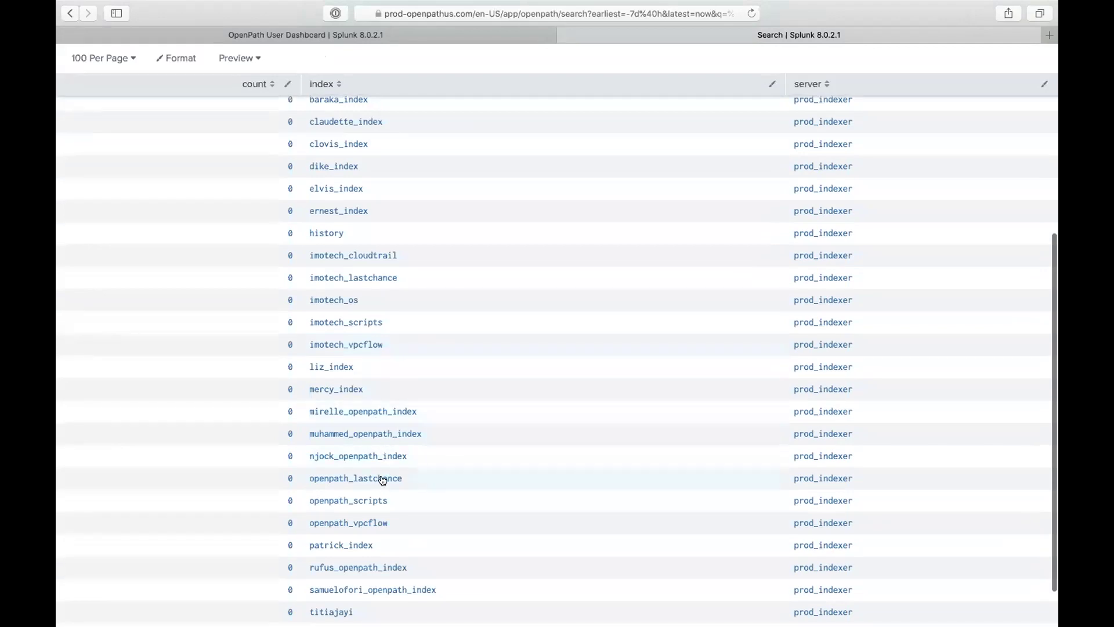
pyautogui.scroll(-2, 380, 511)
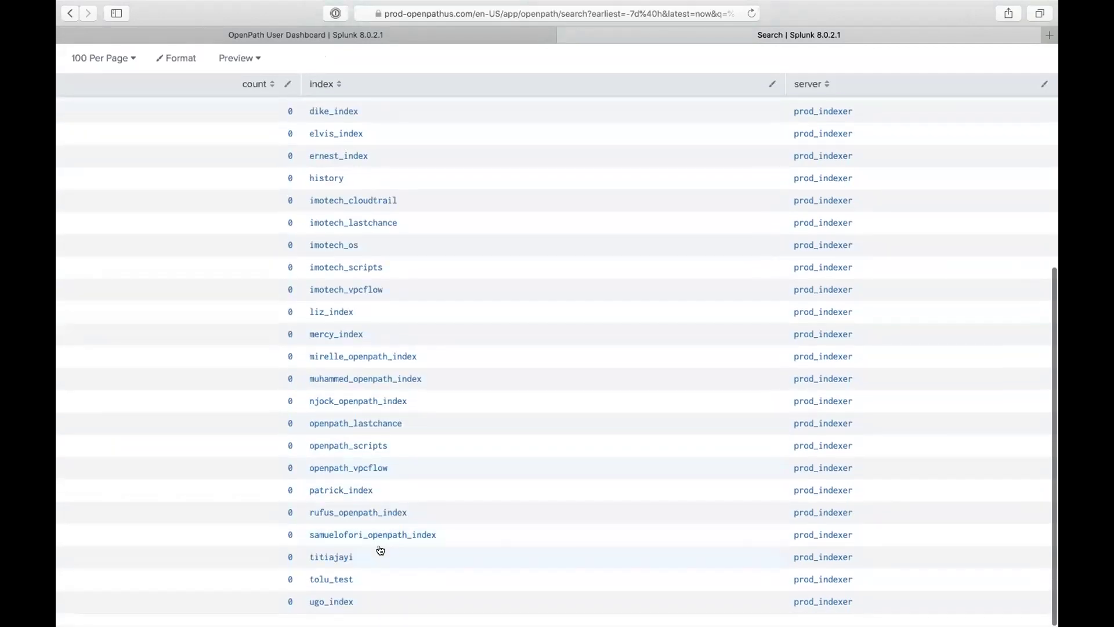
pyautogui.scroll(-1, 386, 569)
pyautogui.scroll(5, 442, 485)
pyautogui.scroll(-5, 446, 487)
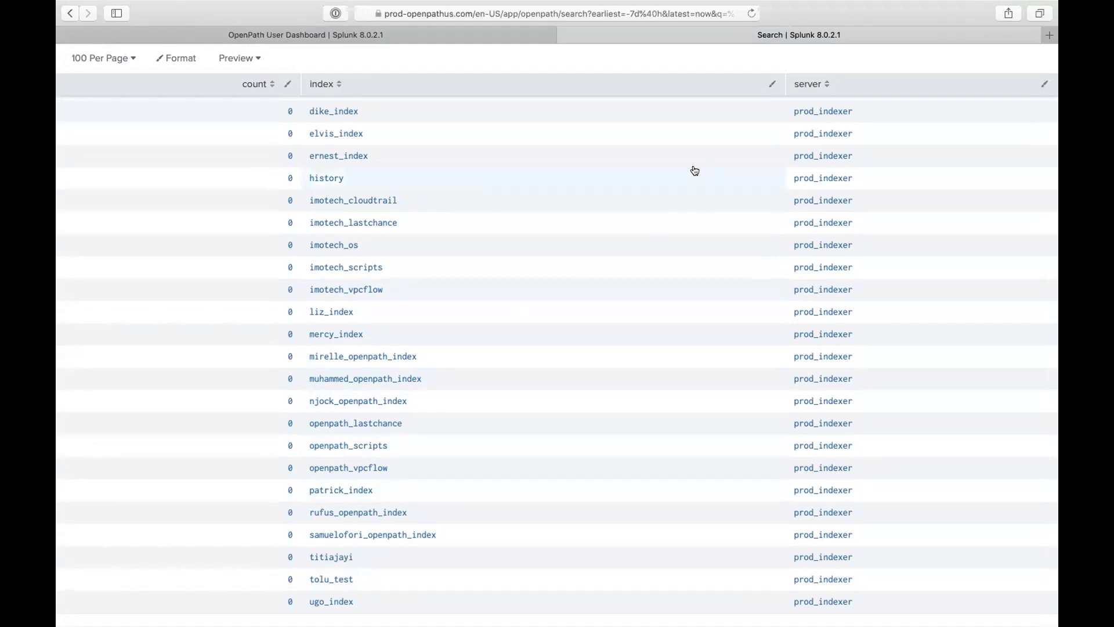
pyautogui.scroll(5, 626, 281)
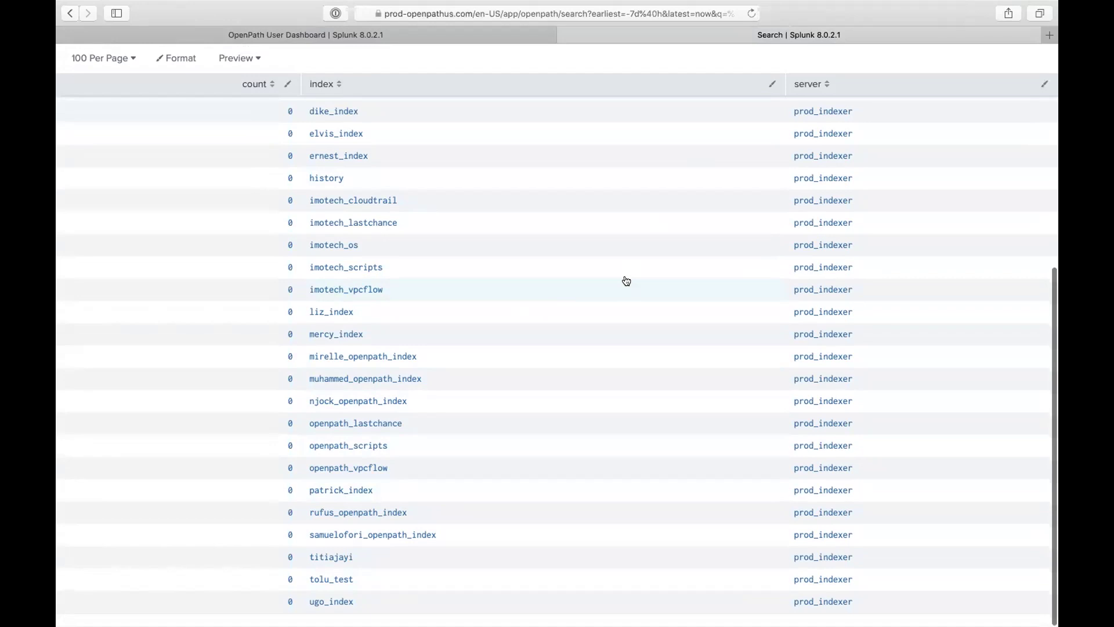
pyautogui.scroll(1, 626, 281)
pyautogui.scroll(-5, 626, 281)
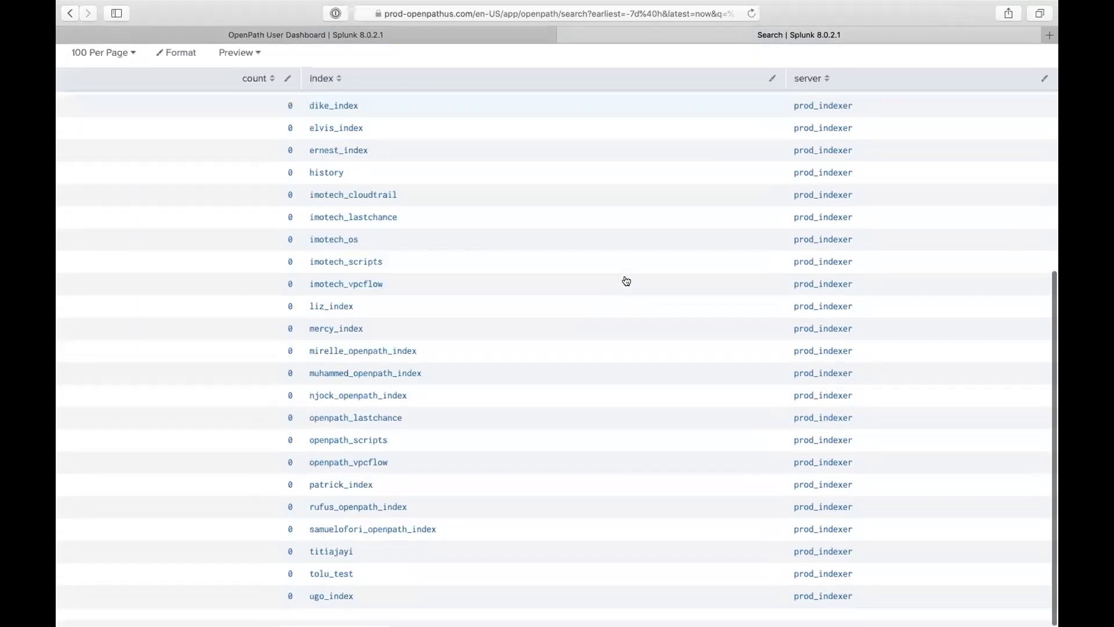
pyautogui.scroll(5, 550, 239)
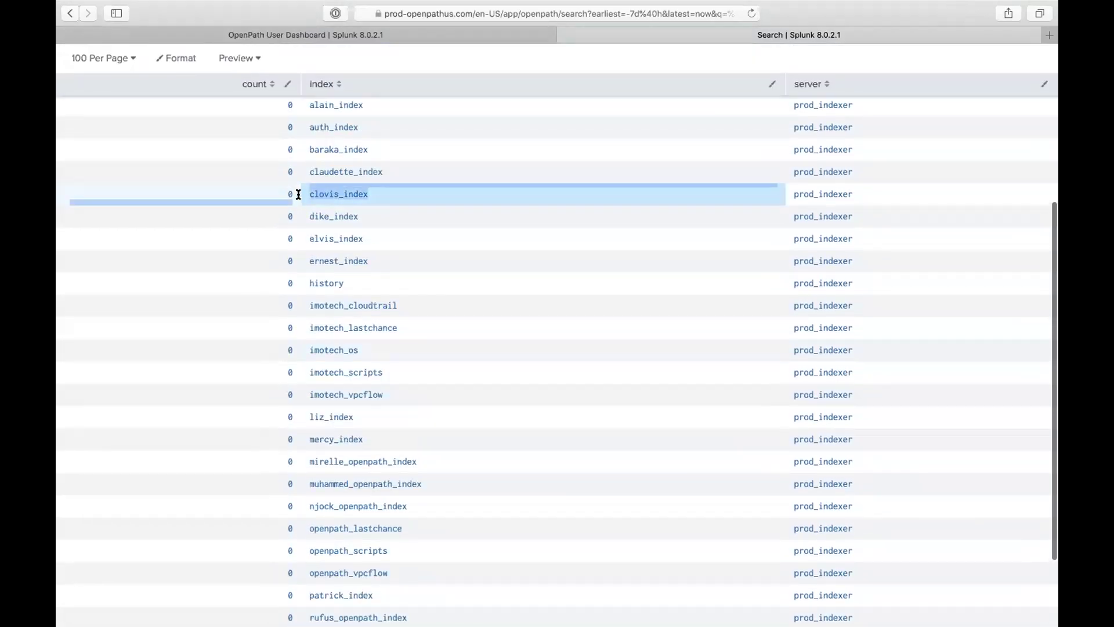
pyautogui.doubleClick(304, 197)
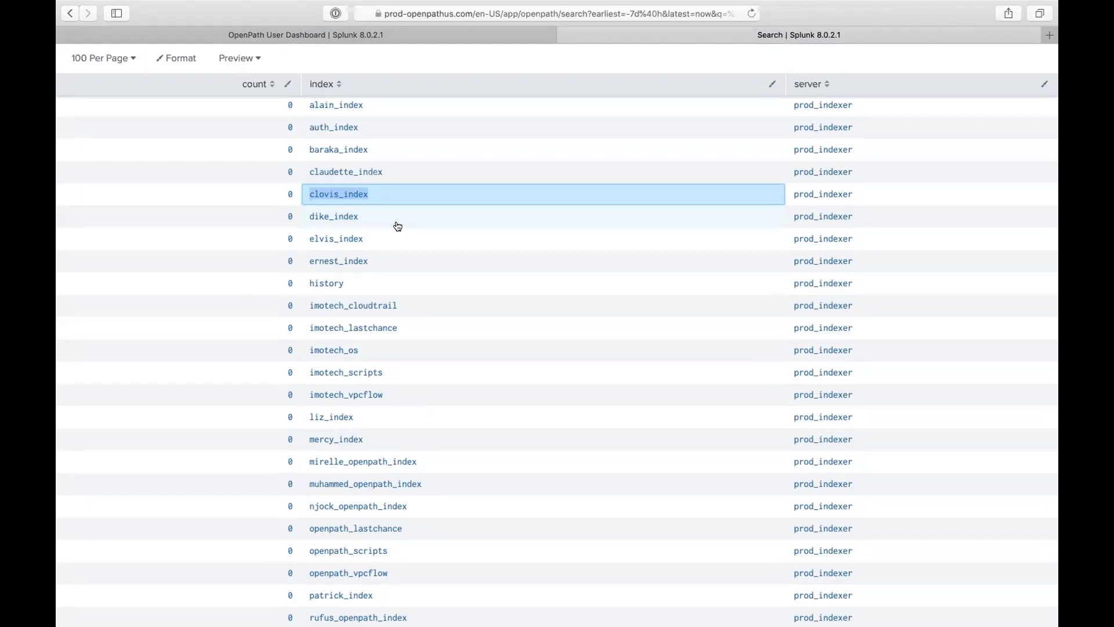
pyautogui.scroll(5, 397, 226)
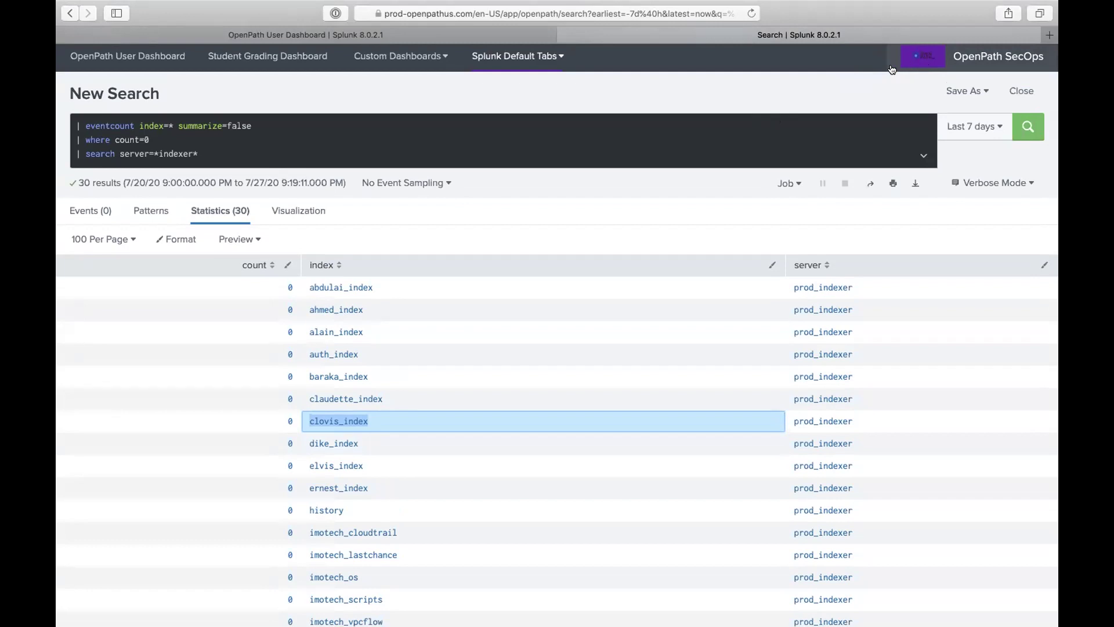
# Step: Go to the OpenPath User Dashboard tab, close the other tab, and log out as Administrator
pyautogui.click(908, 59)
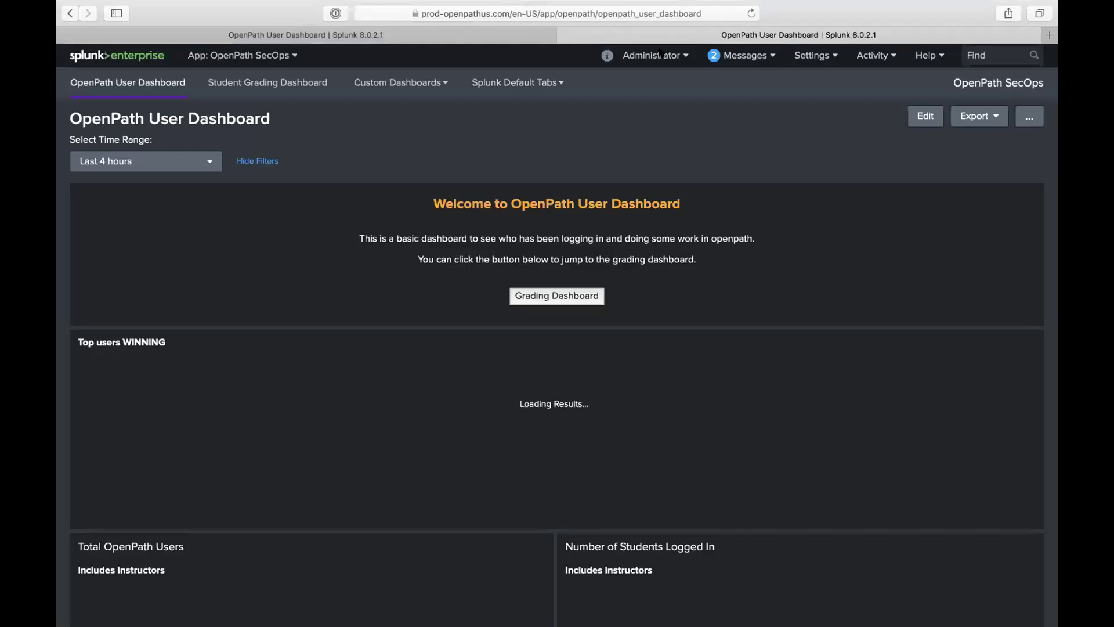
pyautogui.click(564, 35)
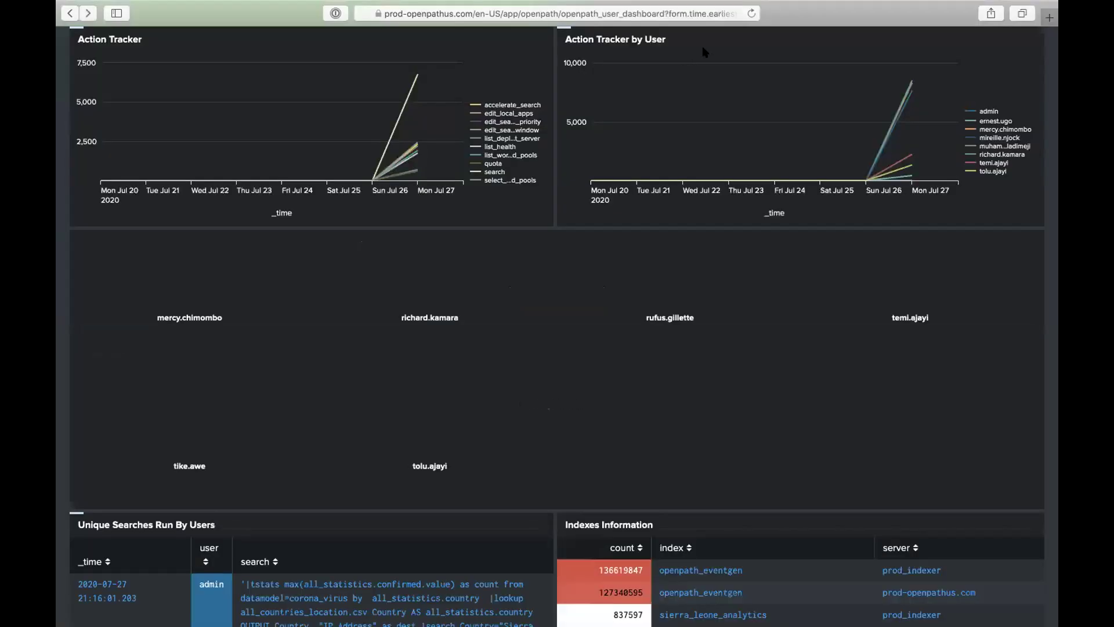
pyautogui.click(652, 38)
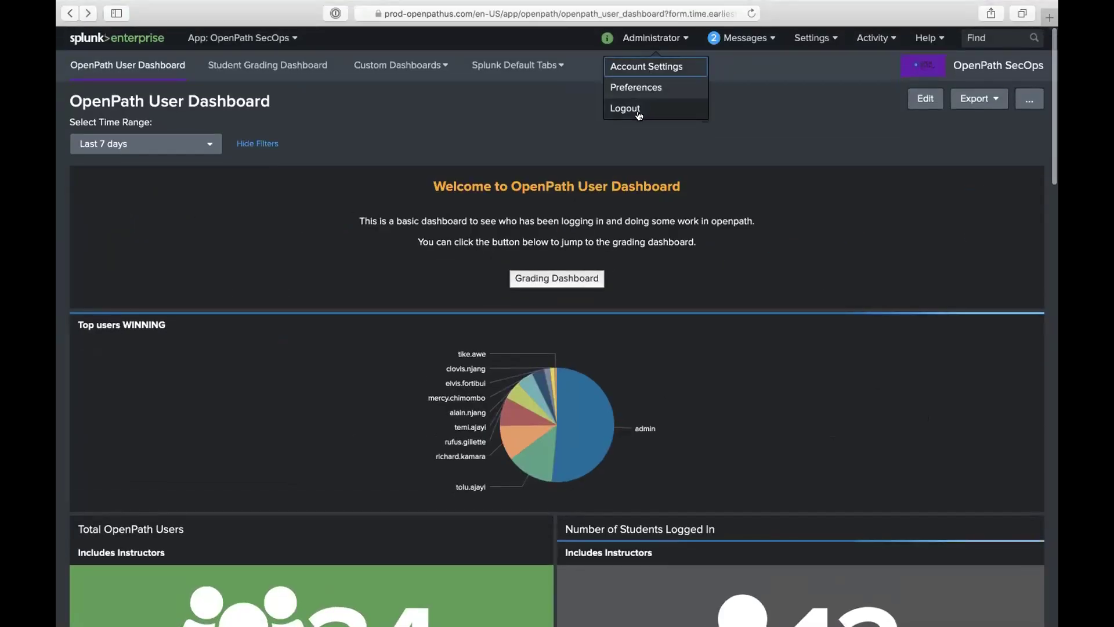
pyautogui.click(623, 107)
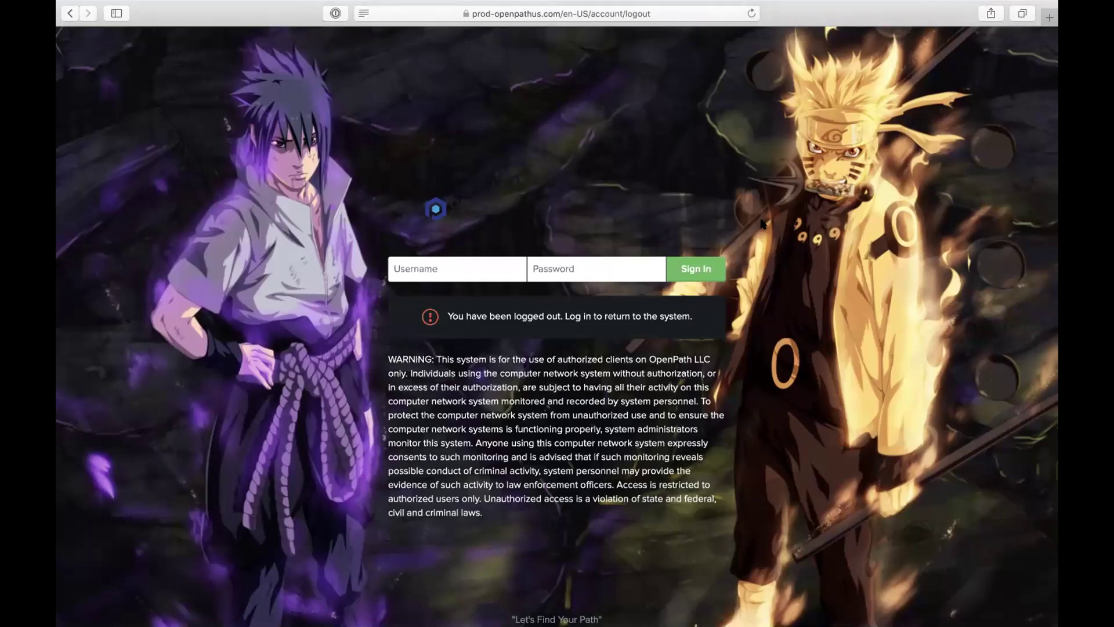
pyautogui.click(496, 267)
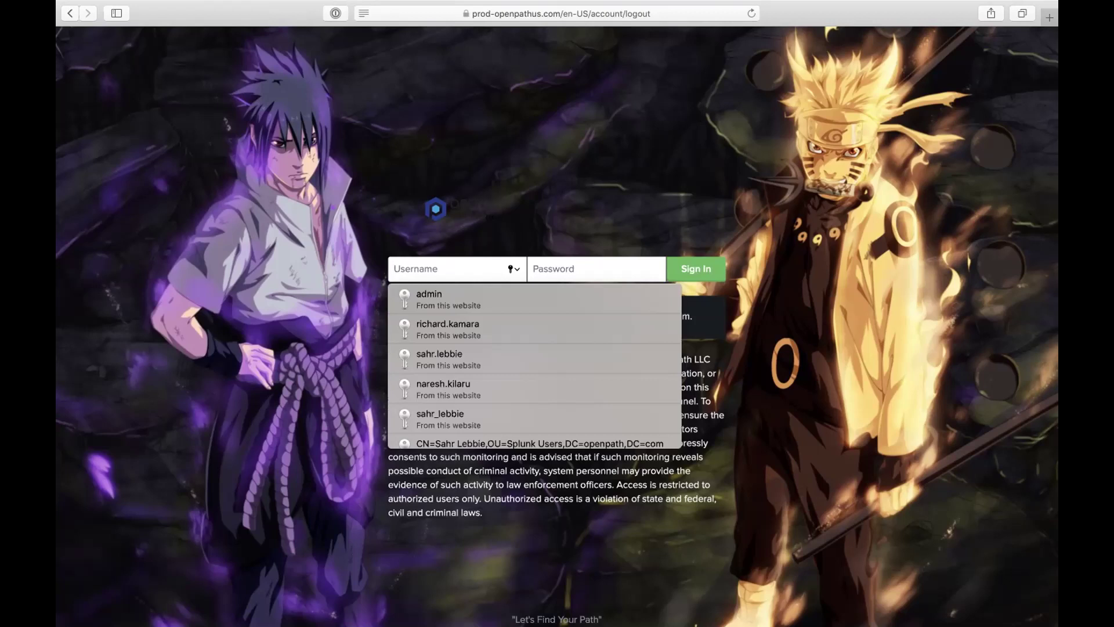
pyautogui.click(425, 141)
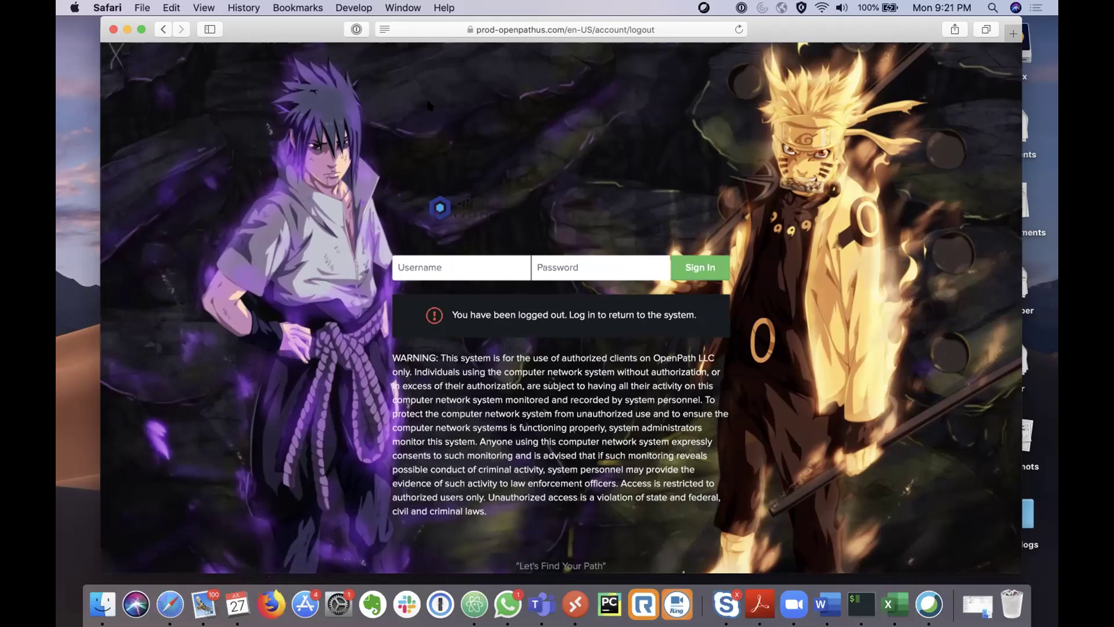
# Step: Maximize the browser, fill in the saved admin login from Safari autofill, and sign in
pyautogui.click(141, 29)
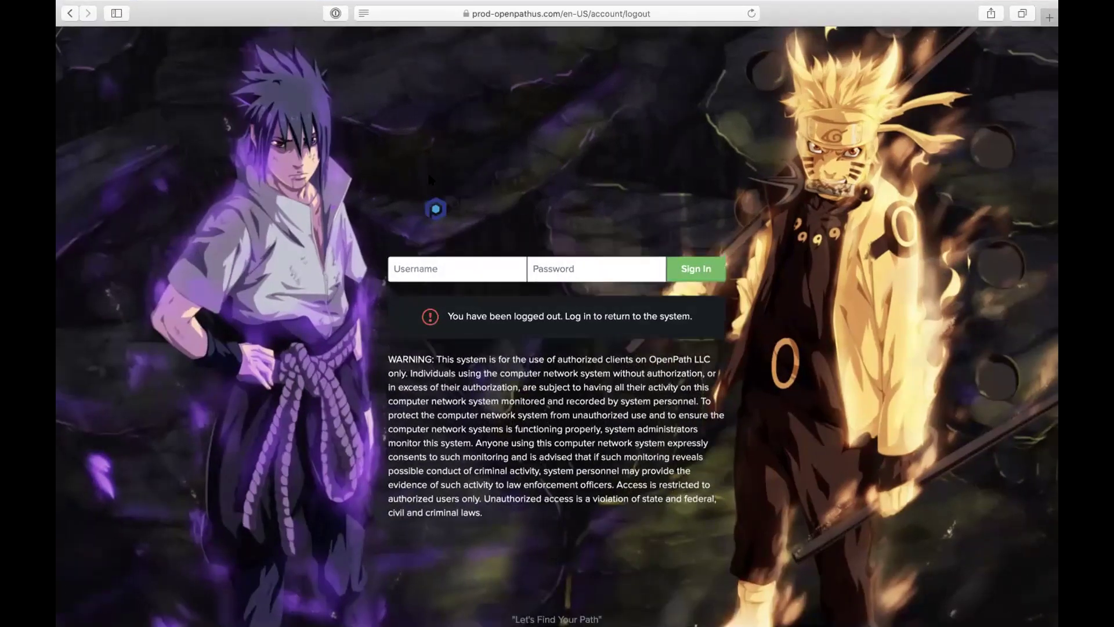
pyautogui.click(455, 265)
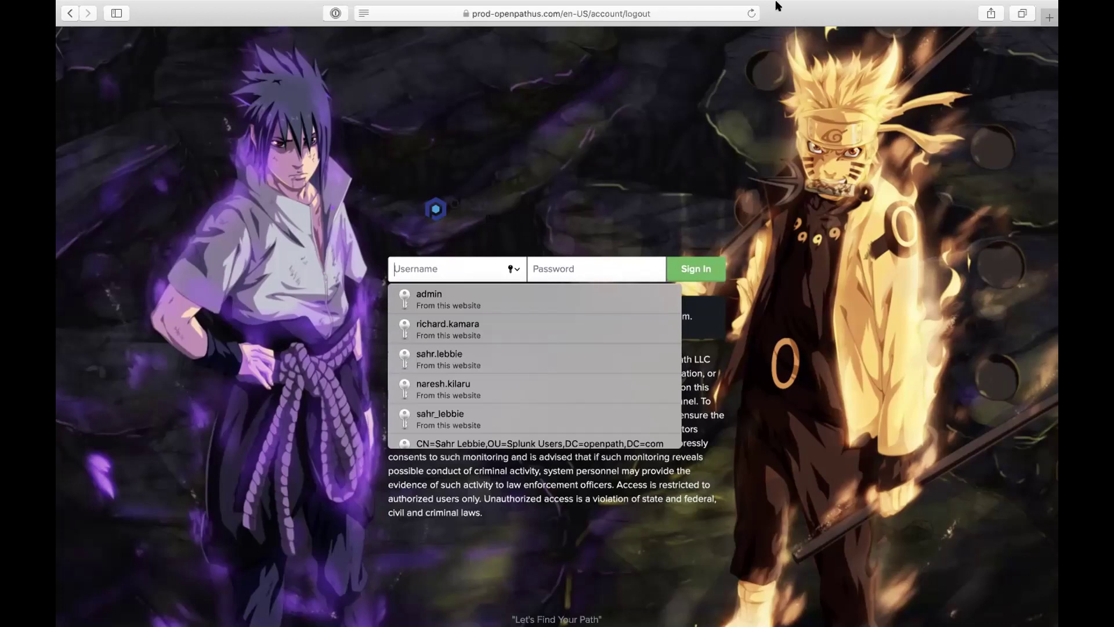
pyautogui.click(463, 169)
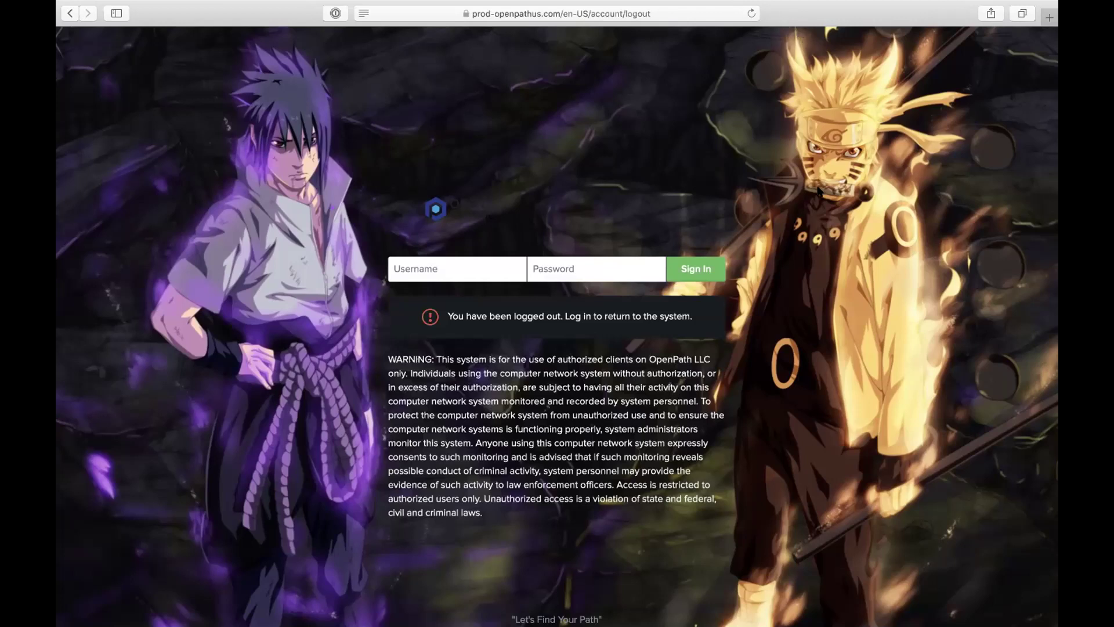
pyautogui.click(517, 265)
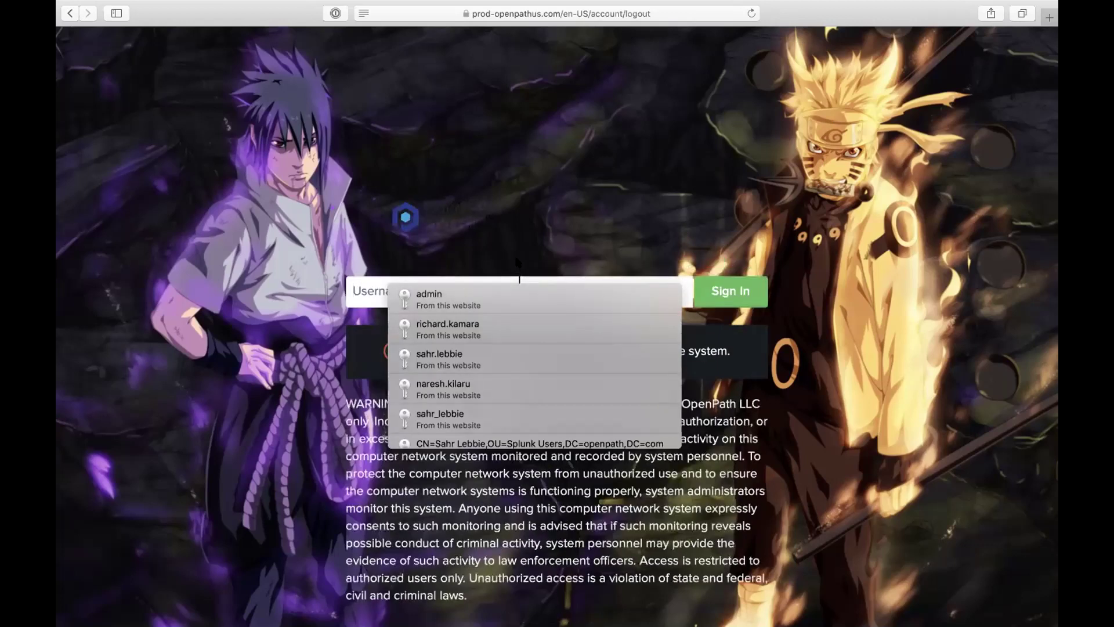
pyautogui.click(508, 250)
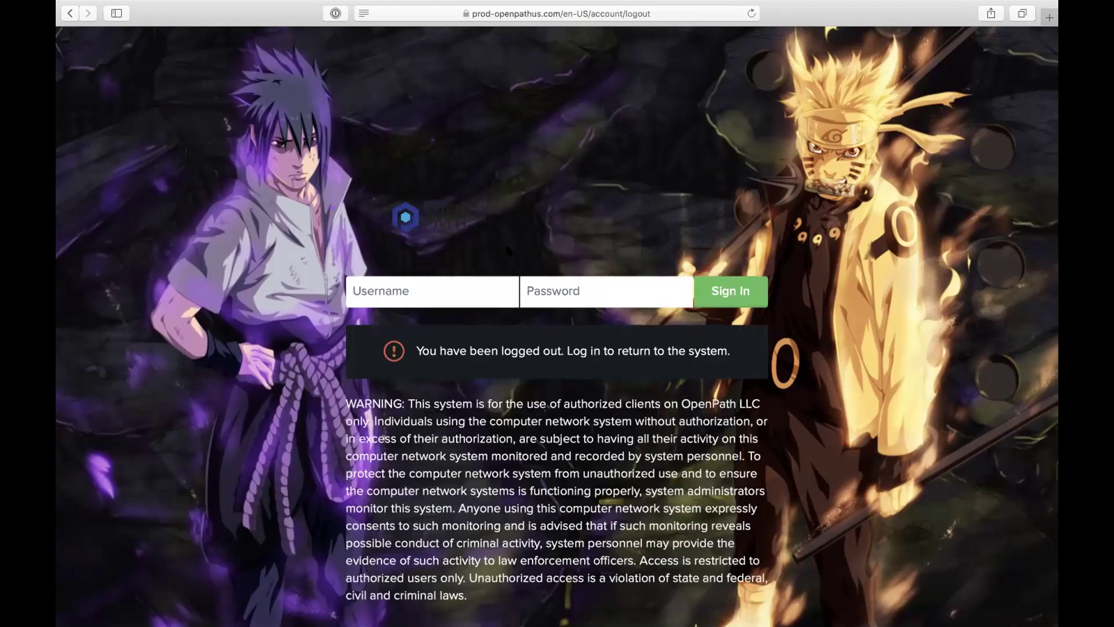
pyautogui.click(477, 286)
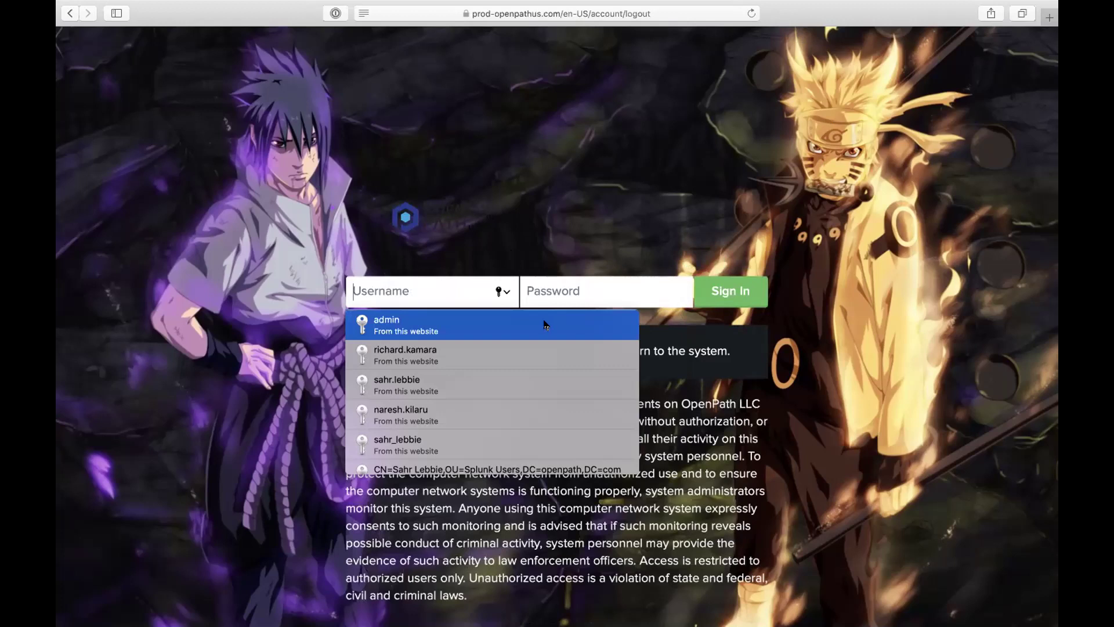
pyautogui.click(545, 322)
pyautogui.click(723, 297)
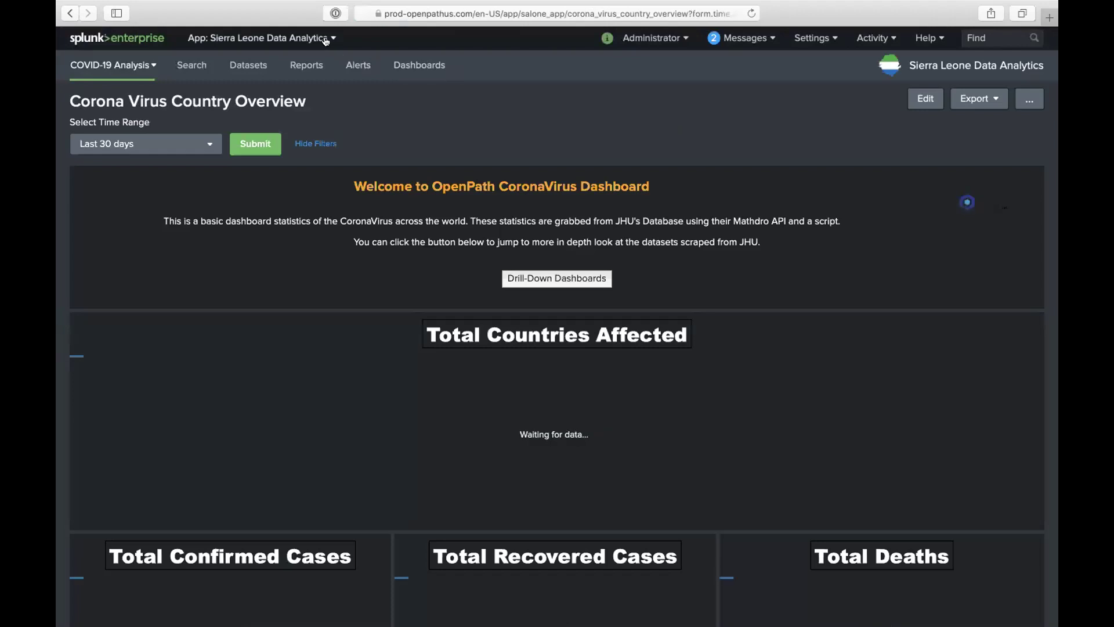
# Step: Choose Search & Reporting from the App: Sierra Leone Data Analytics menu
pyautogui.click(293, 39)
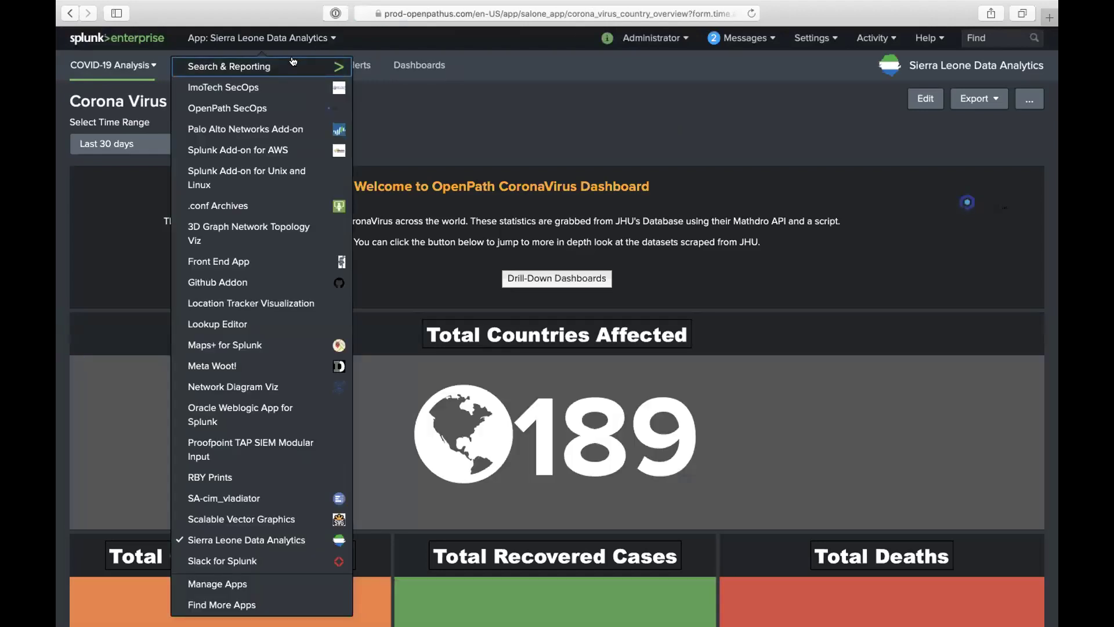
pyautogui.click(293, 65)
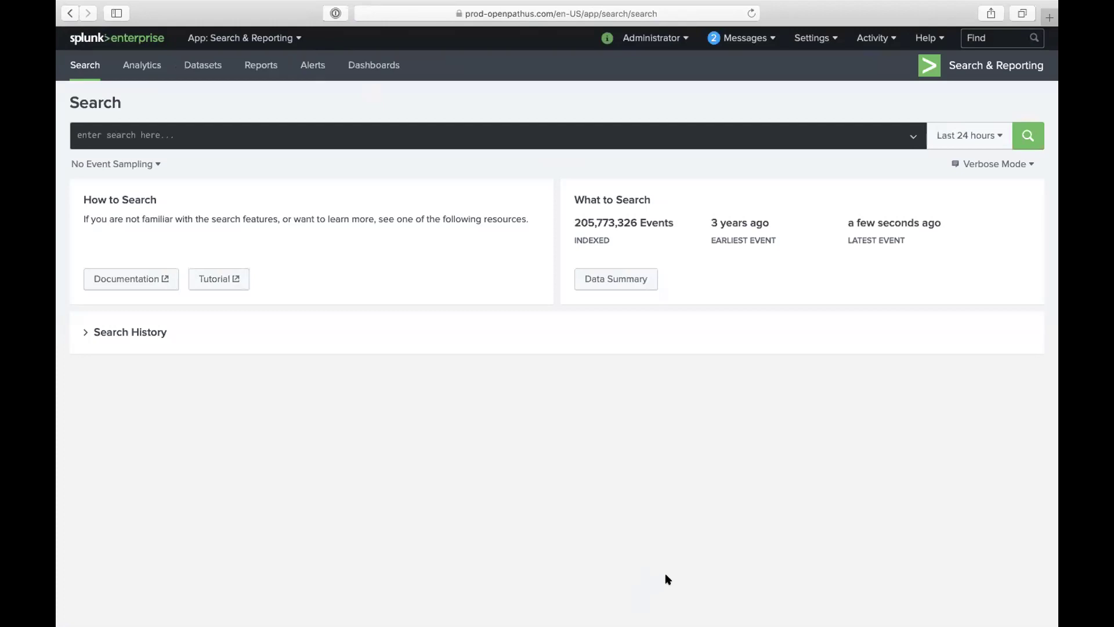
pyautogui.click(730, 12)
pyautogui.press('Escape')
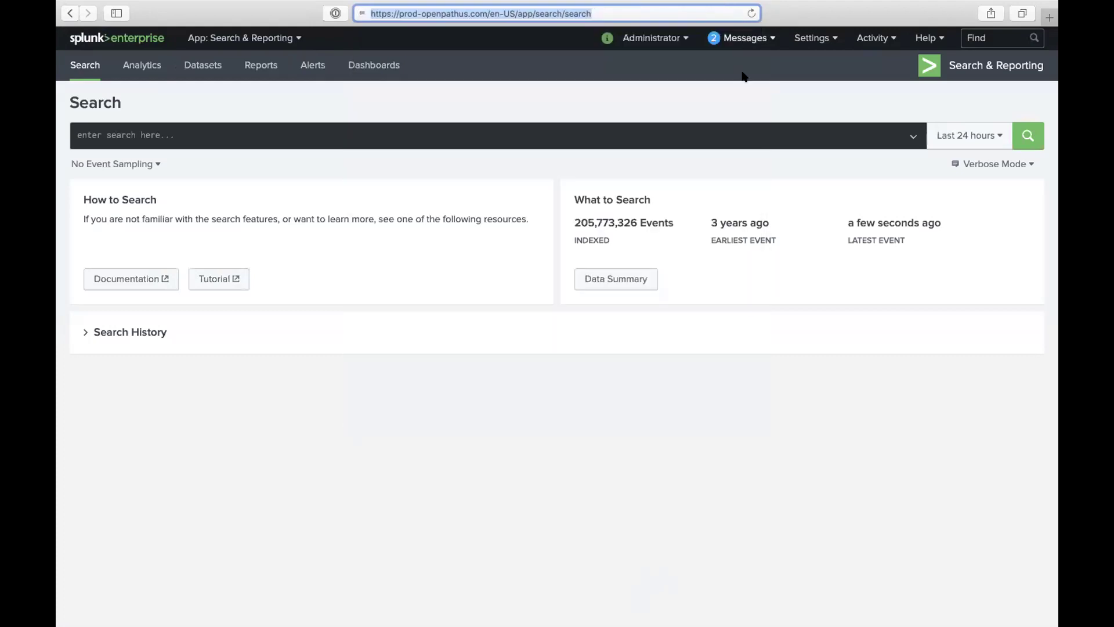
pyautogui.click(716, 152)
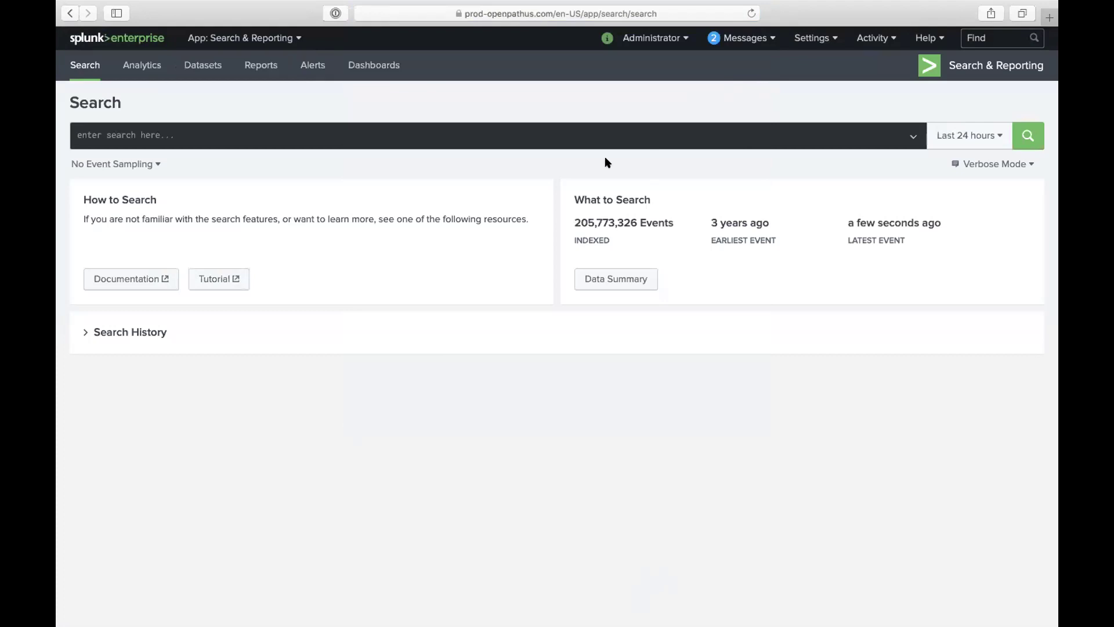
pyautogui.click(689, 138)
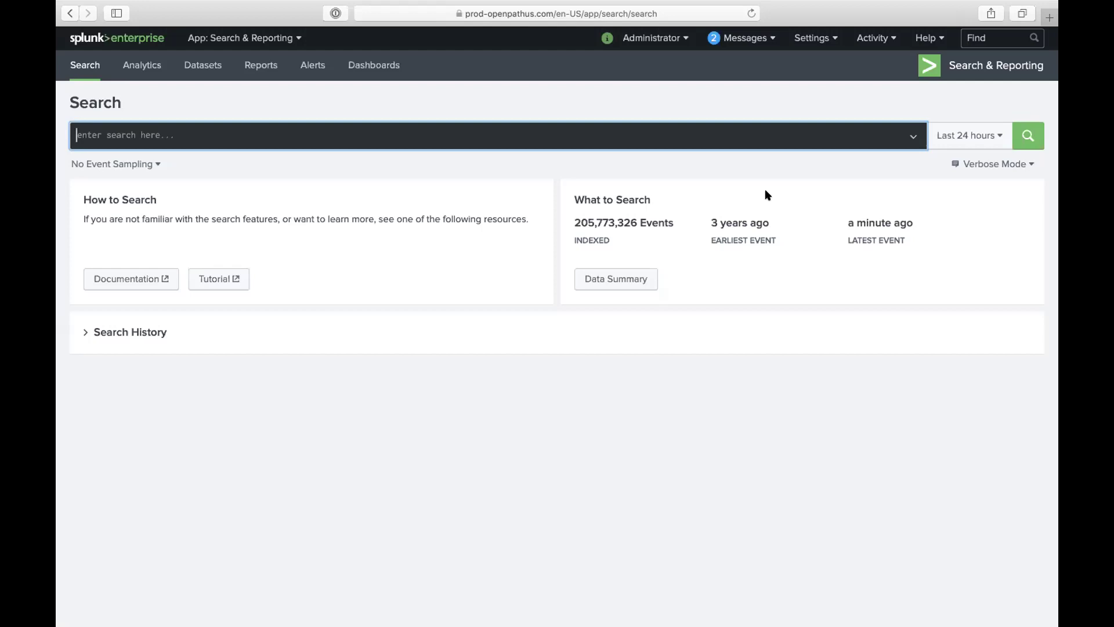
pyautogui.doubleClick(740, 240)
pyautogui.click(610, 141)
# Step: Run an index=main search over the last 24 hours
pyautogui.write('inde')
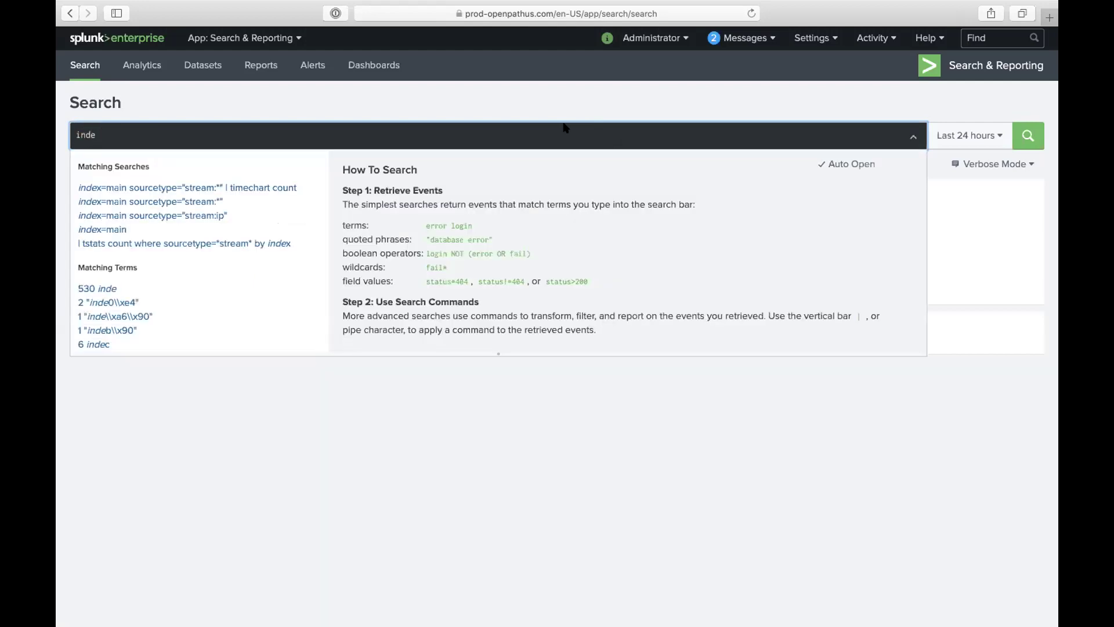
pyautogui.write('x=main')
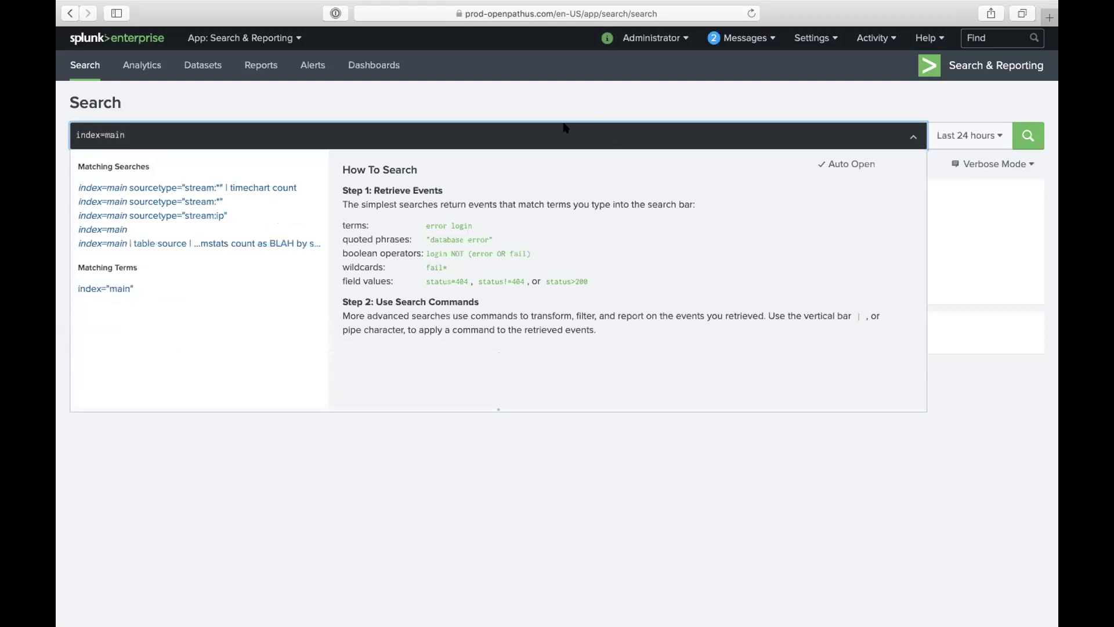
pyautogui.press('Return')
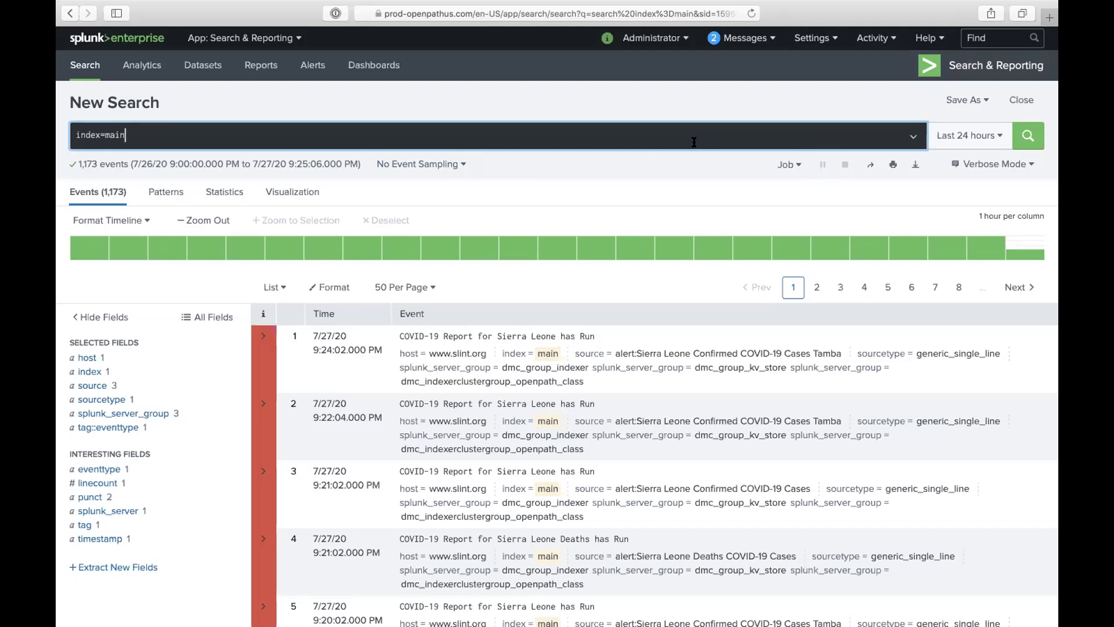
# Step: Open the Roles page in a second browser tab and switch to it
pyautogui.click(823, 44)
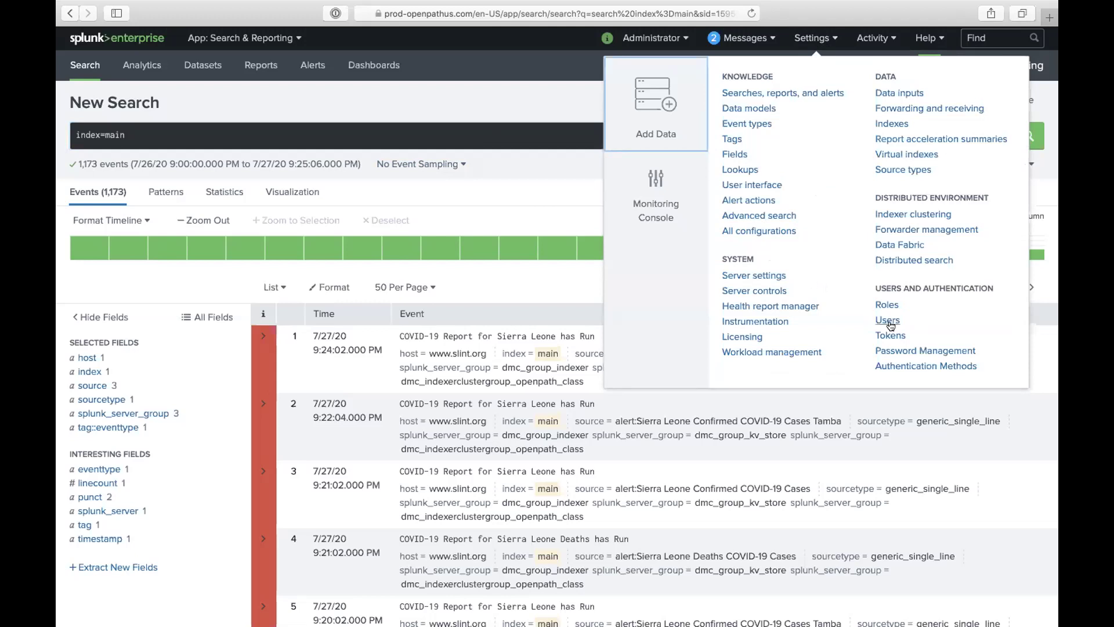
pyautogui.rightClick(885, 304)
pyautogui.click(908, 312)
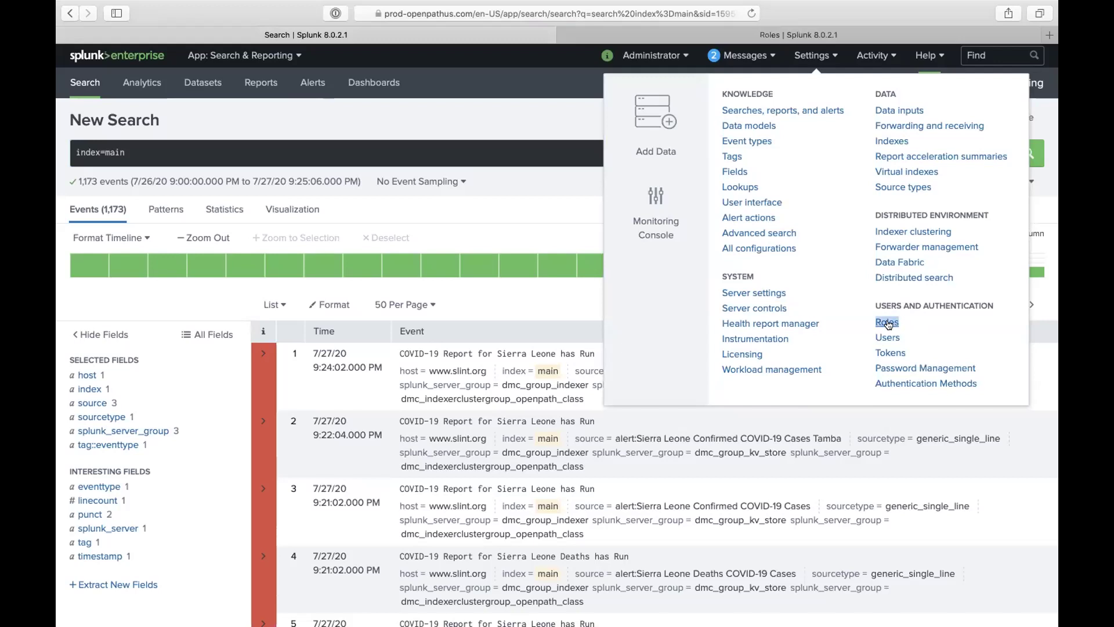
pyautogui.click(721, 38)
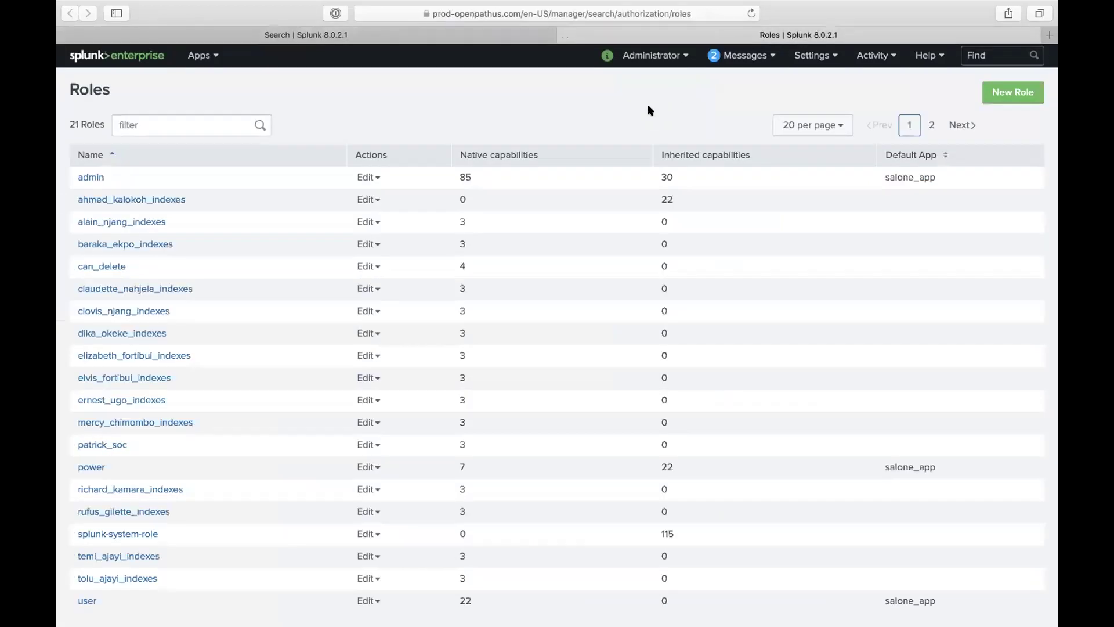
# Step: Start a new role but cancel it, then go to the Users list
pyautogui.click(1012, 92)
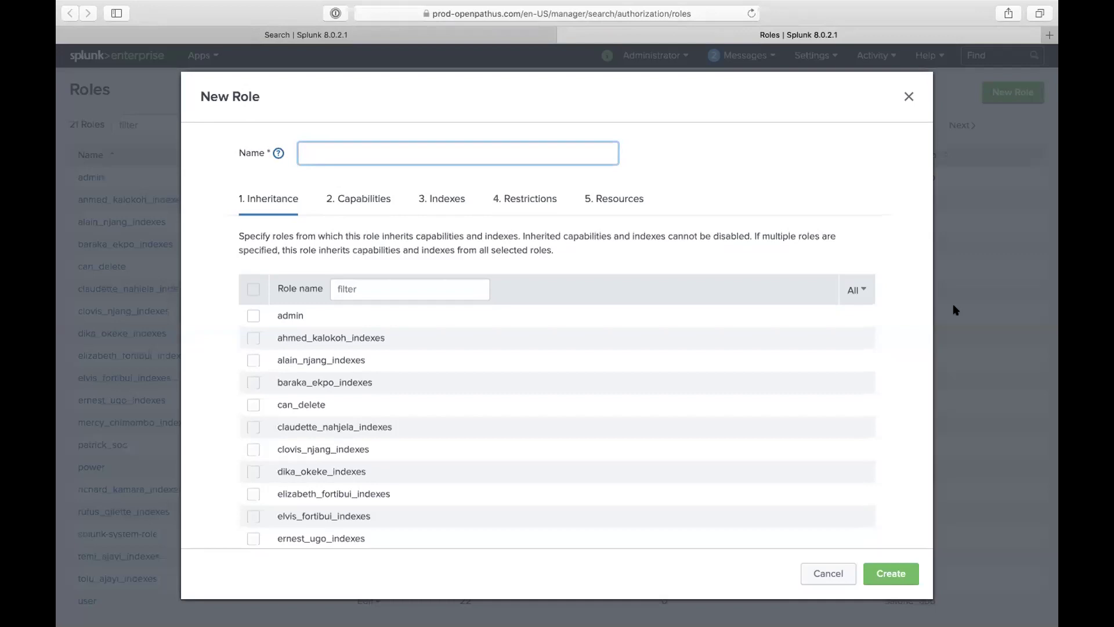
pyautogui.click(953, 305)
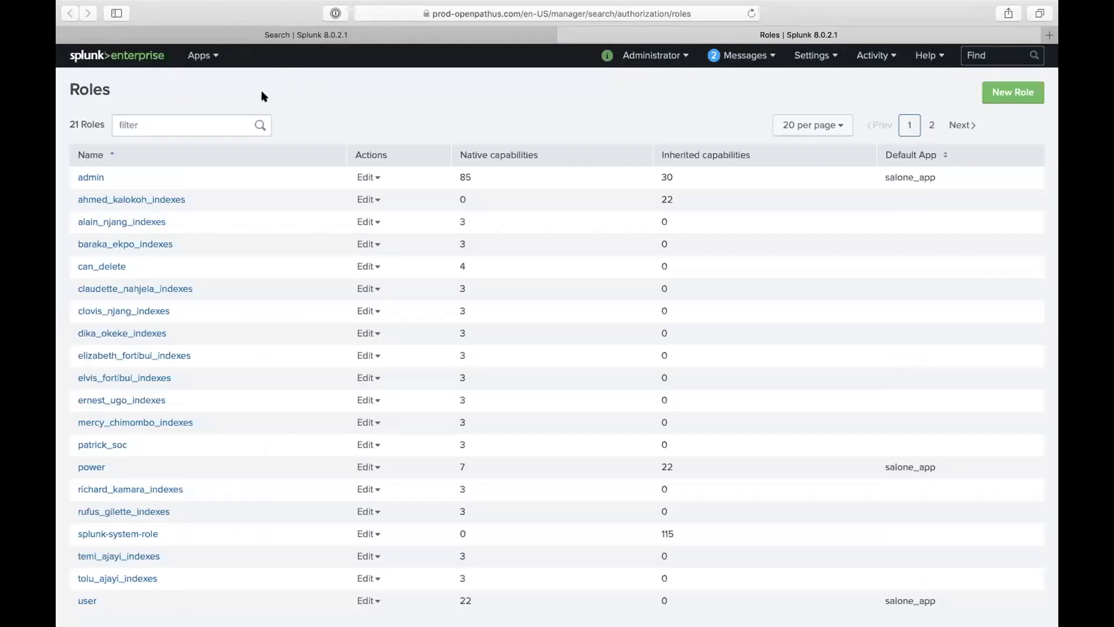
pyautogui.click(815, 55)
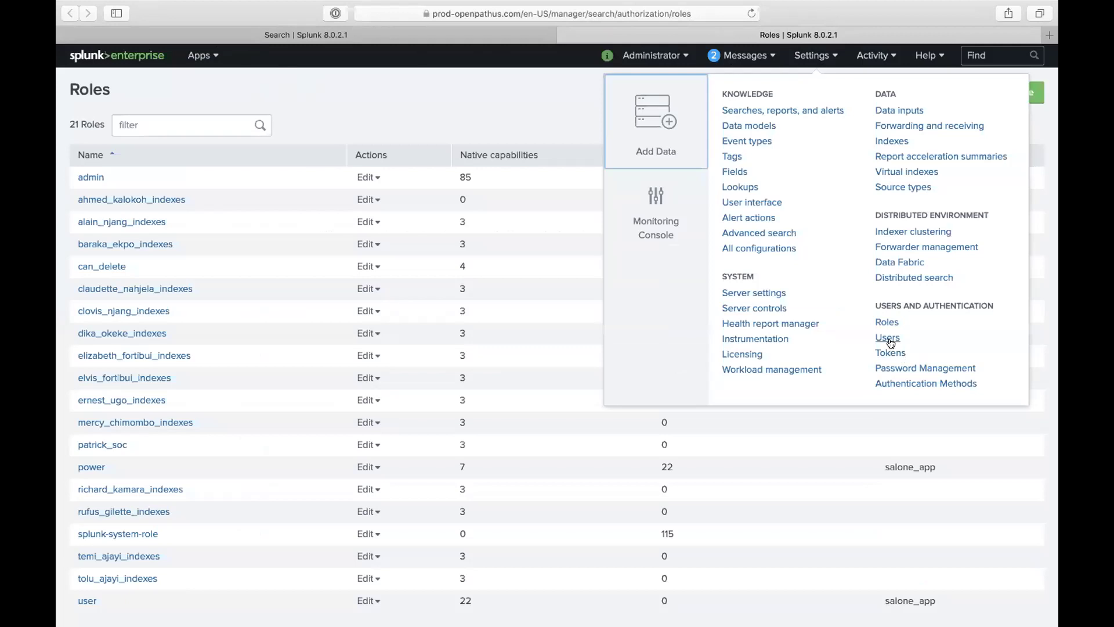
pyautogui.click(887, 337)
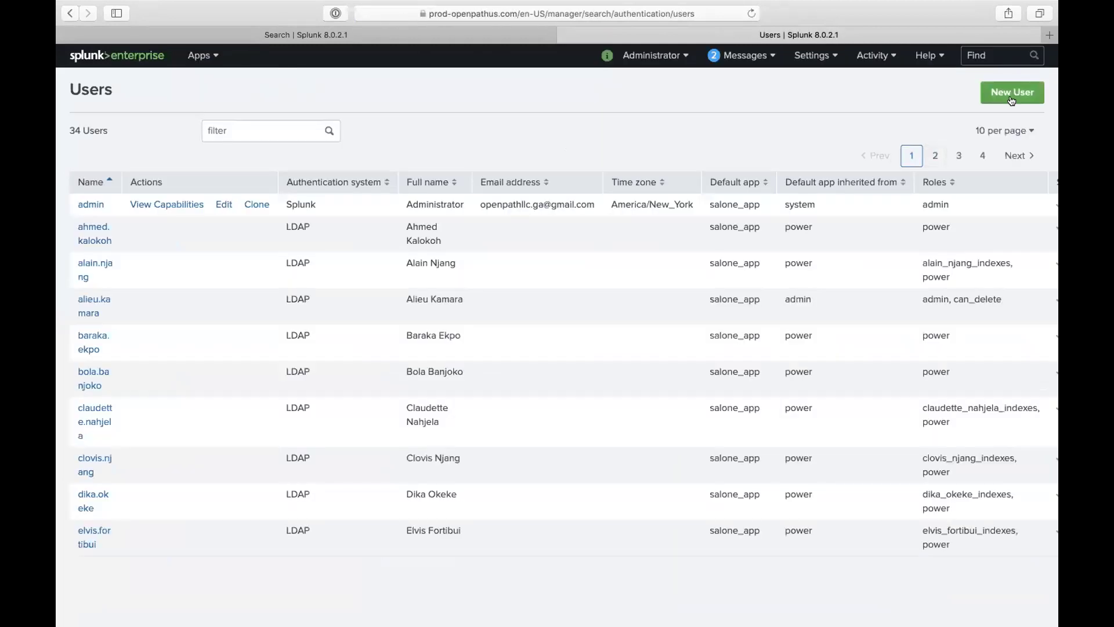
# Step: Start a new user, enter and confirm its password, and skip forced password change at first login
pyautogui.click(1011, 92)
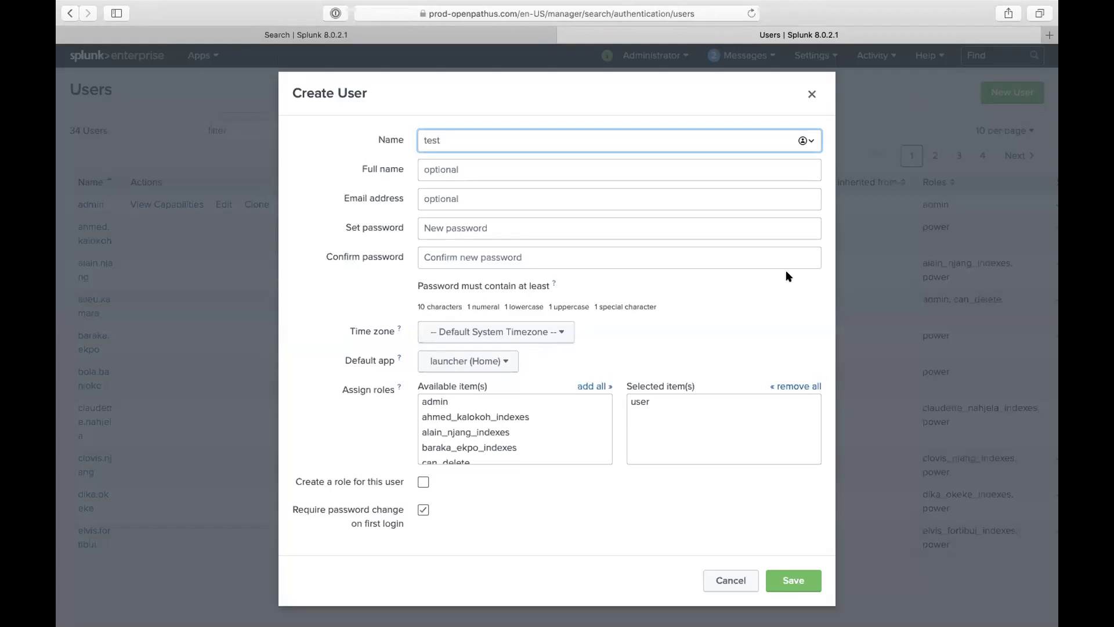
pyautogui.click(450, 200)
pyautogui.click(480, 227)
pyautogui.write('p••••••123')
pyautogui.press('Tab')
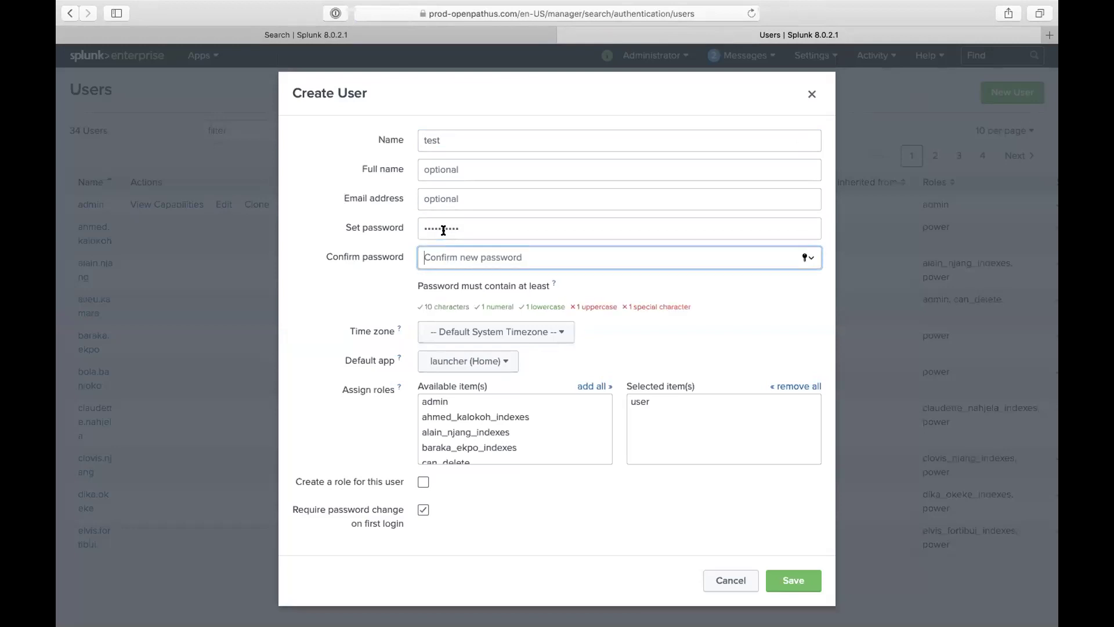
pyautogui.doubleClick(460, 224)
pyautogui.write('Password12!')
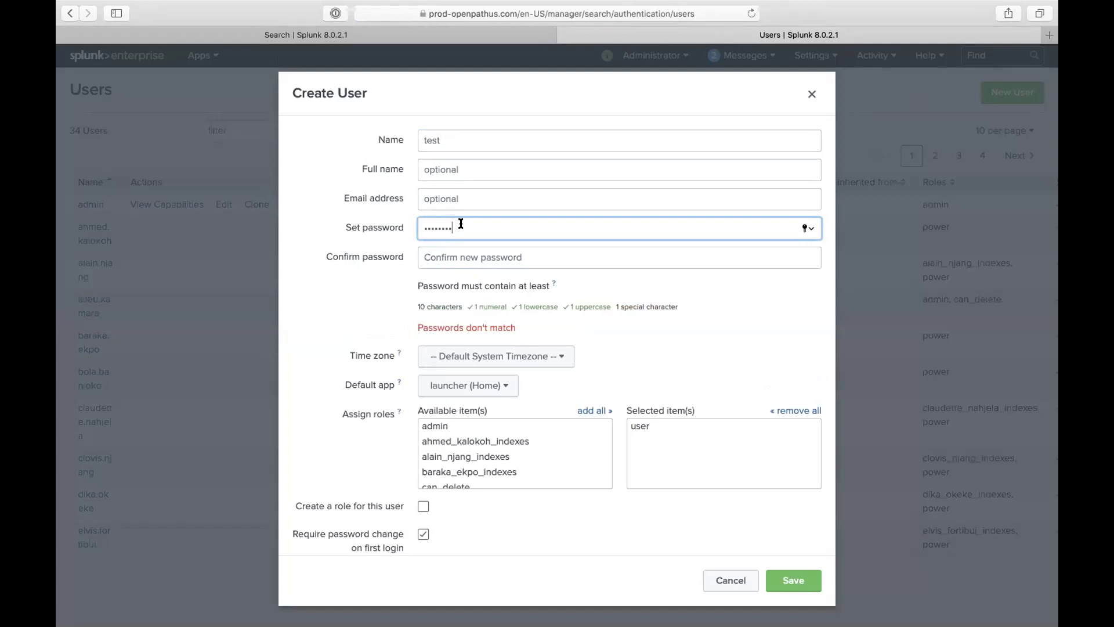
pyautogui.click(449, 256)
pyautogui.write('Password12!')
pyautogui.click(423, 508)
# Step: Replace the power role with user-testac as the user's only role and save the user
pyautogui.scroll(-10, 467, 422)
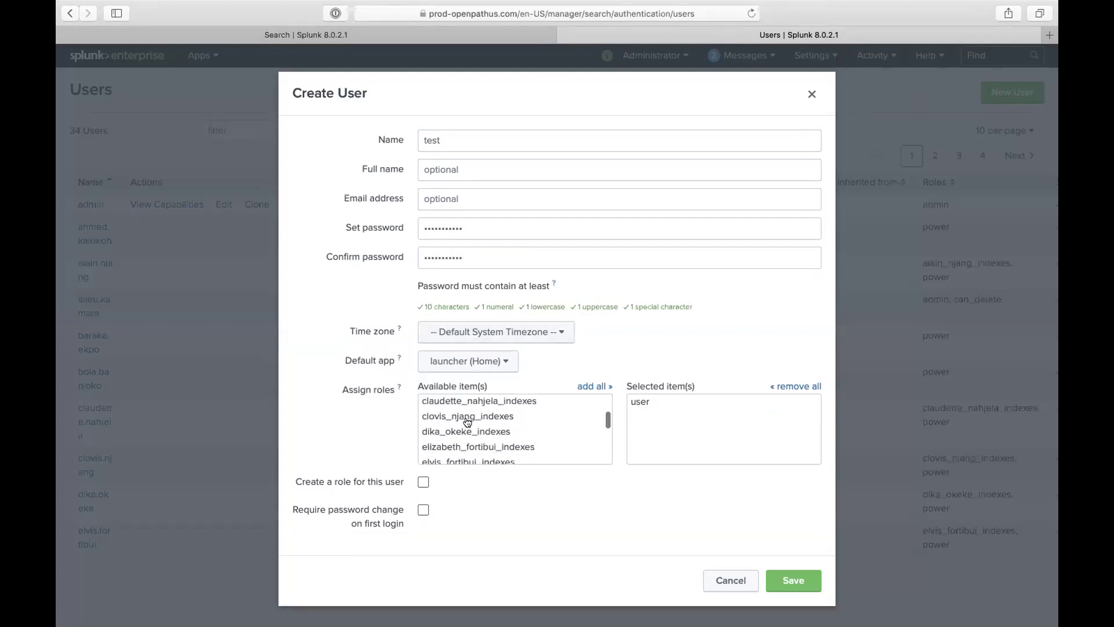
pyautogui.scroll(1, 475, 428)
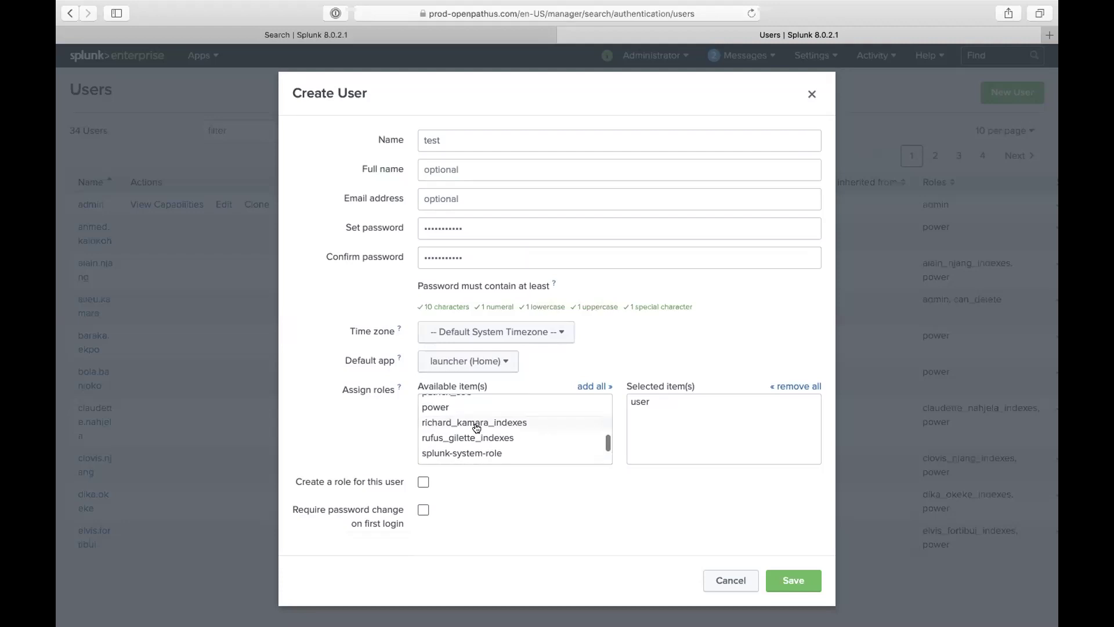
pyautogui.click(465, 408)
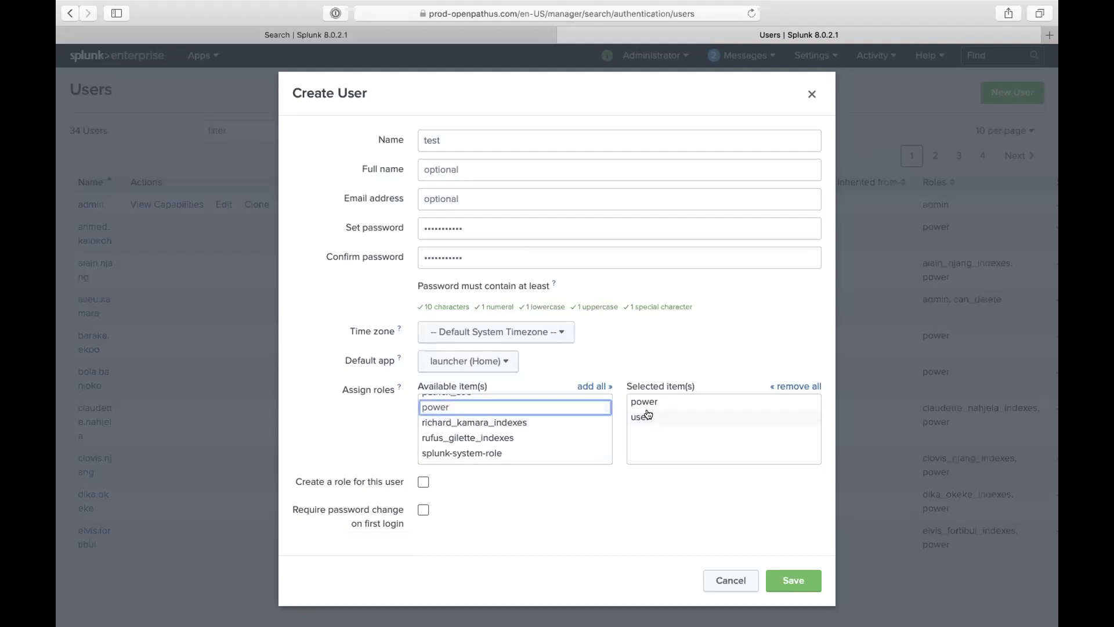
pyautogui.scroll(-5, 586, 433)
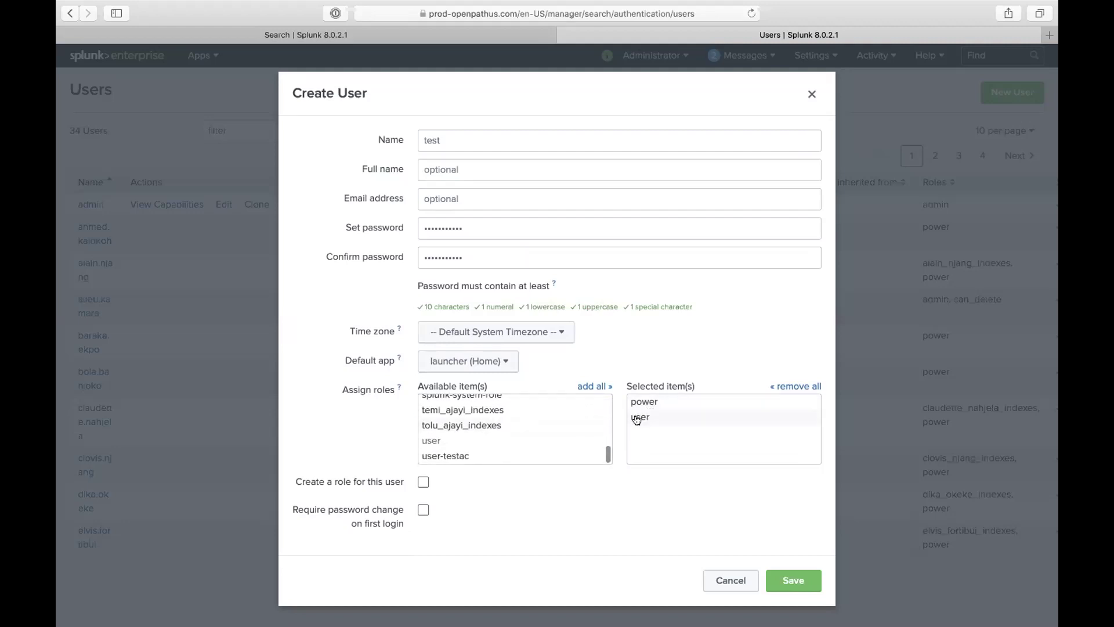
pyautogui.scroll(10, 551, 435)
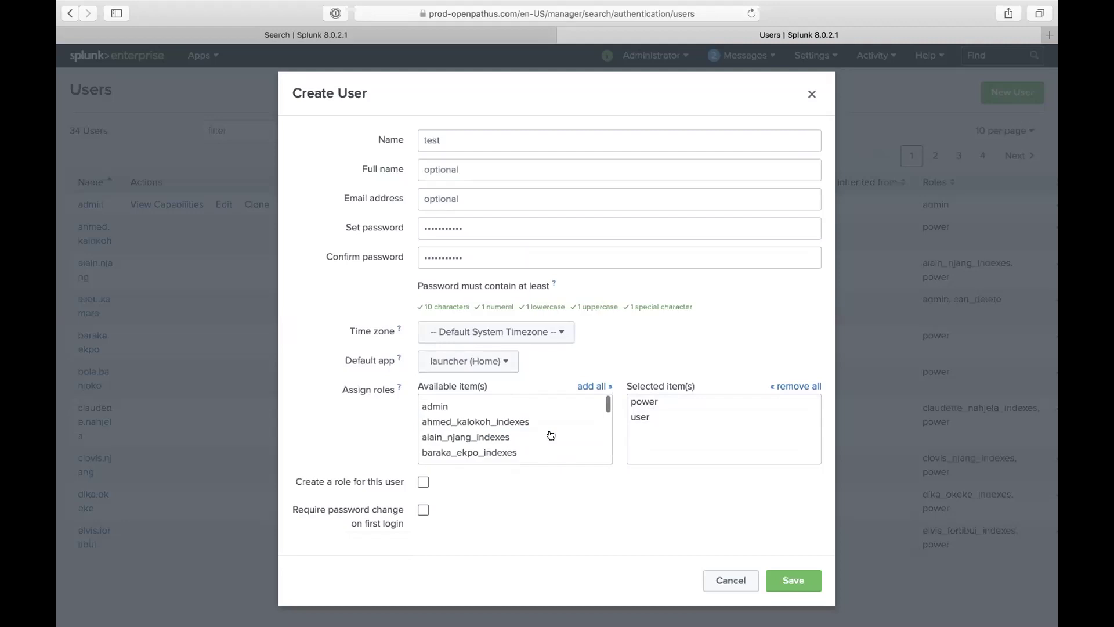
pyautogui.scroll(-10, 551, 435)
pyautogui.click(643, 409)
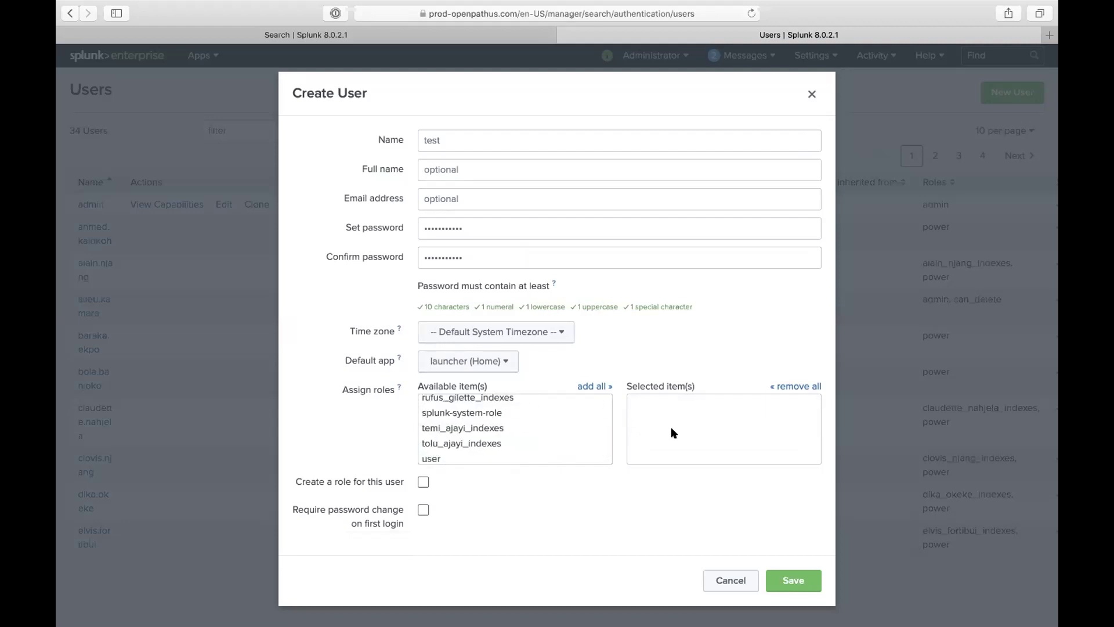
pyautogui.click(785, 580)
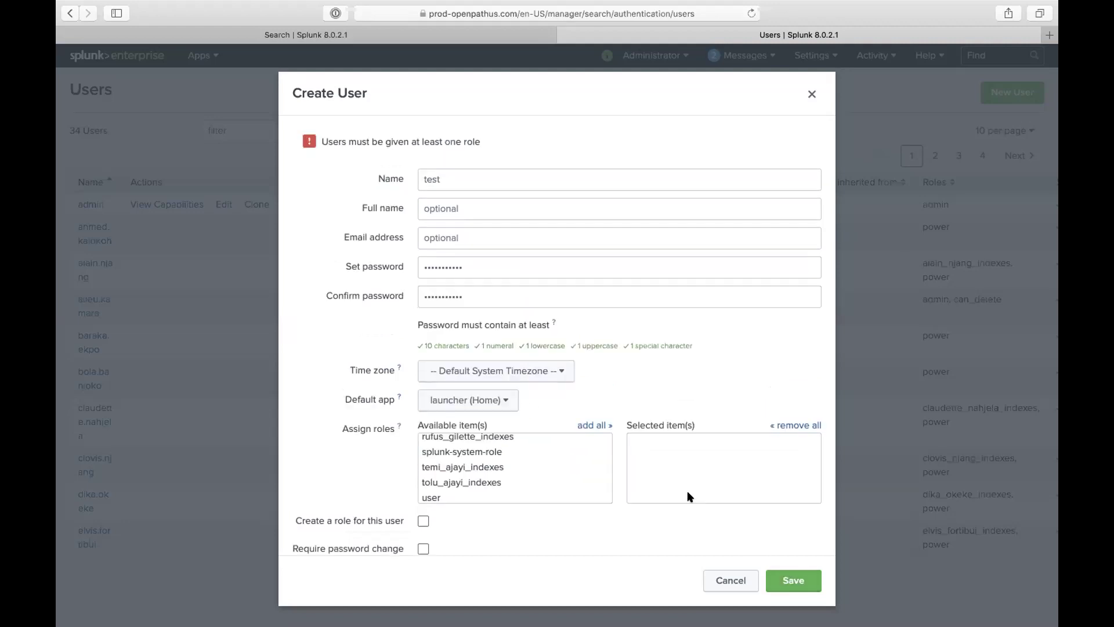
pyautogui.scroll(-3, 505, 459)
pyautogui.click(468, 455)
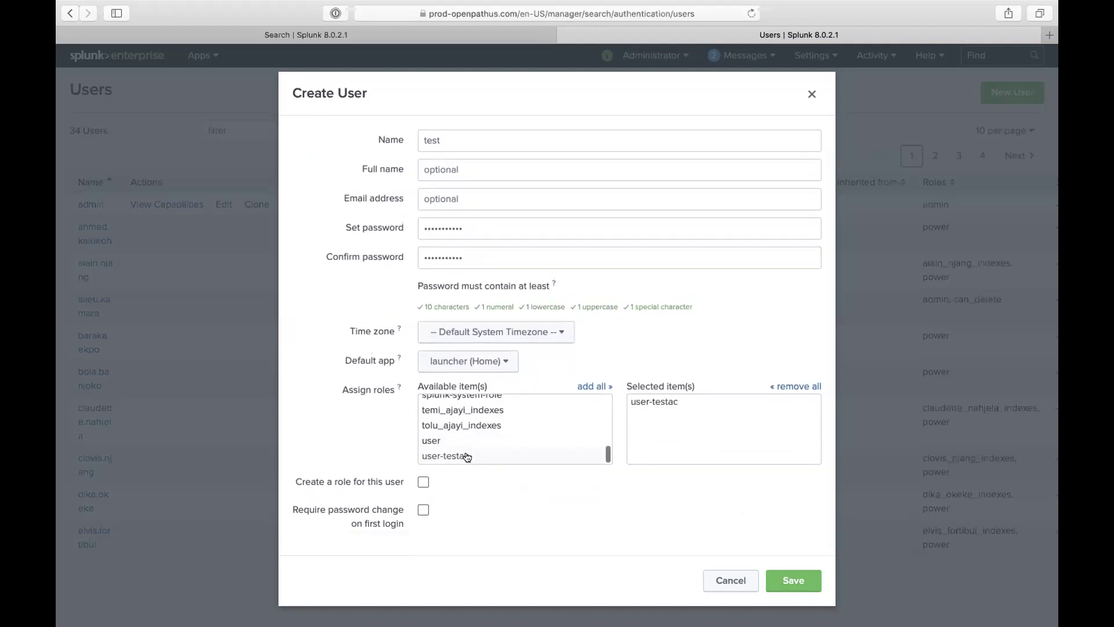
pyautogui.click(785, 583)
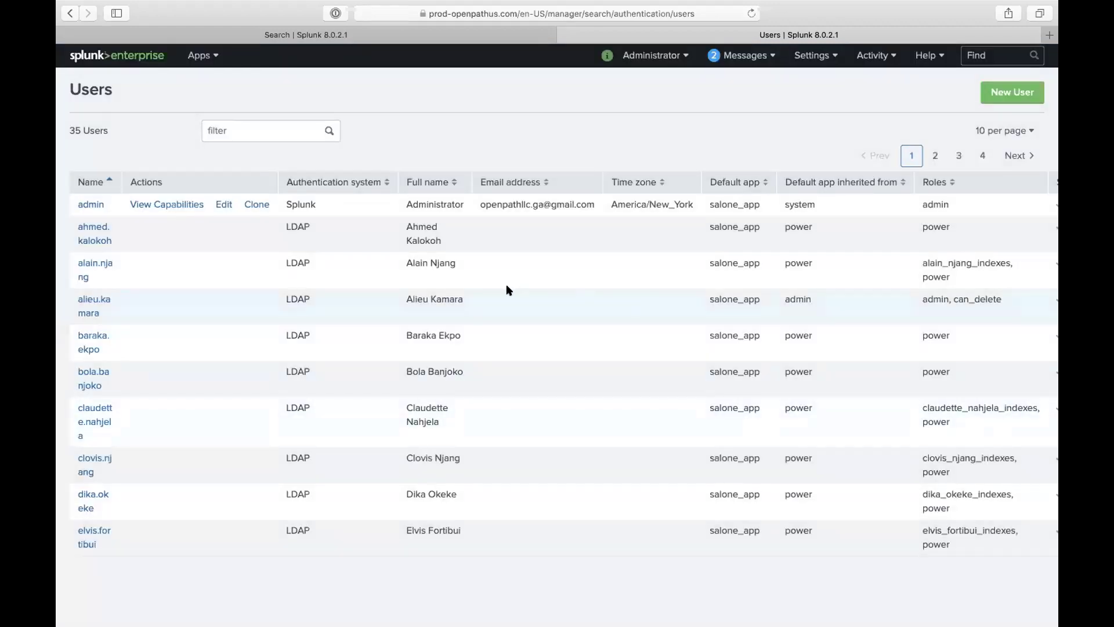
# Step: Go to Roles, dismiss Safari's password prompt, filter by test, and open user-testac for editing
pyautogui.click(801, 56)
pyautogui.click(888, 322)
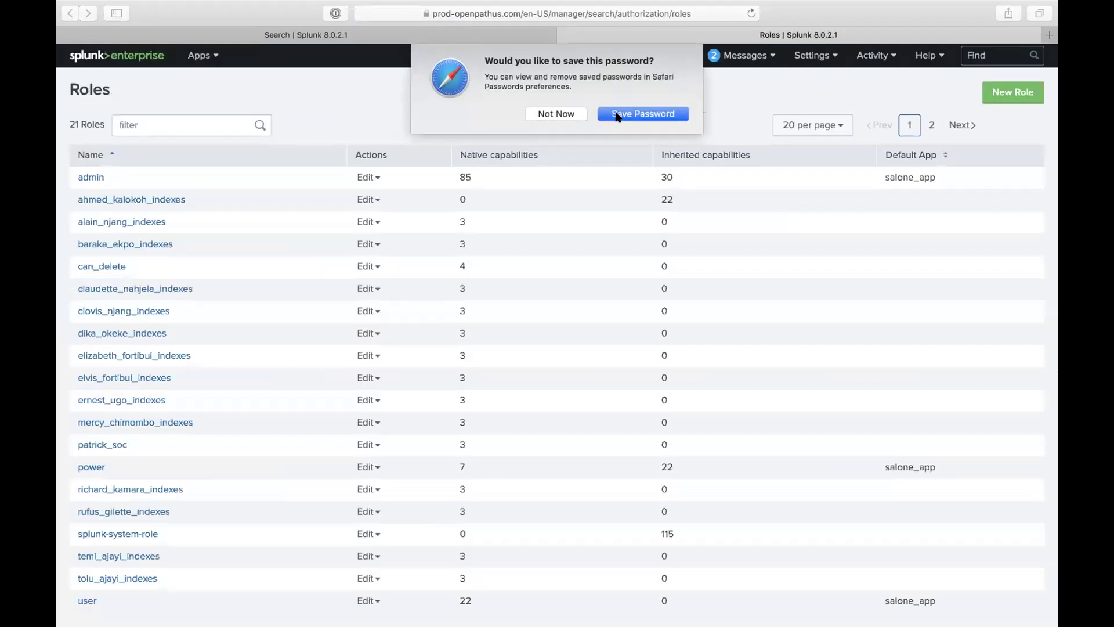
pyautogui.click(558, 113)
pyautogui.click(204, 115)
pyautogui.write('test')
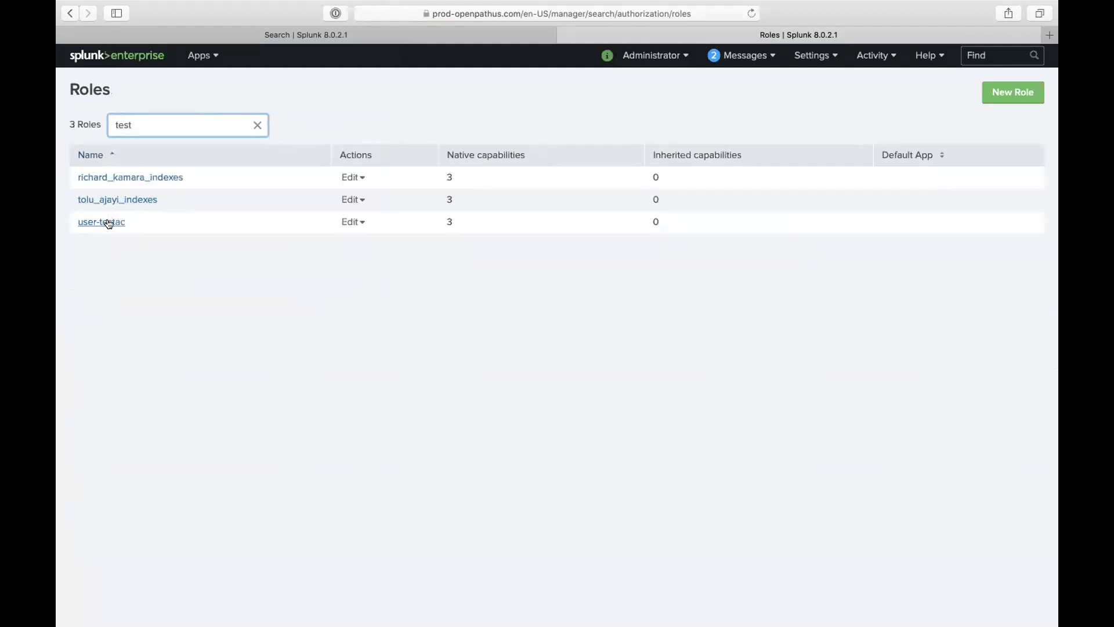
pyautogui.click(108, 223)
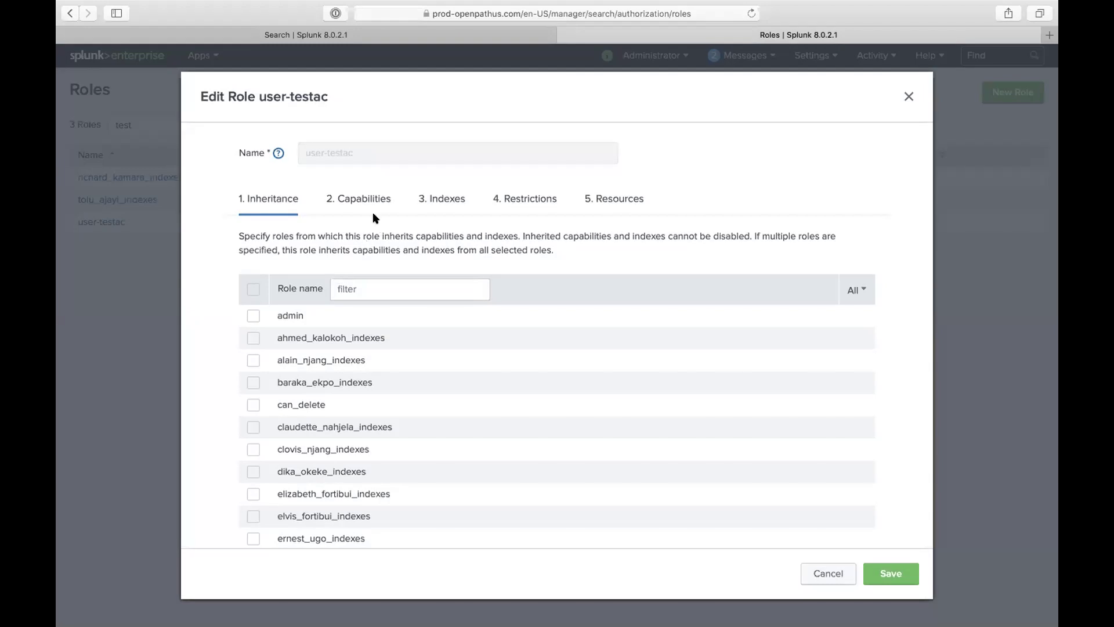
# Step: Review the role's capabilities, then tick and untick another role in the inheritance list
pyautogui.click(374, 204)
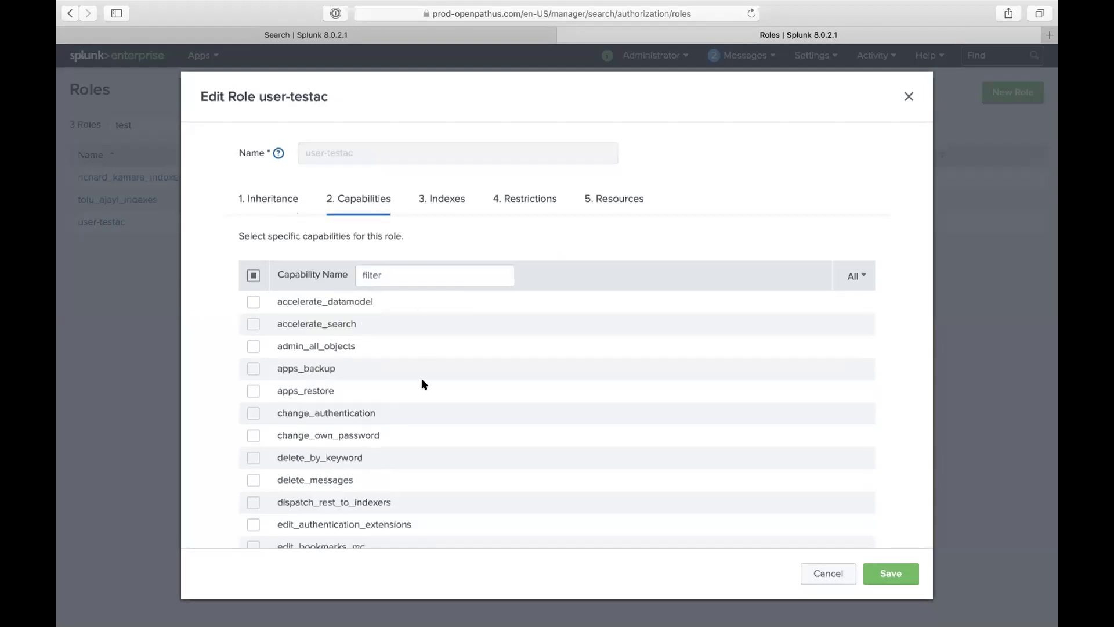
pyautogui.scroll(-10, 397, 375)
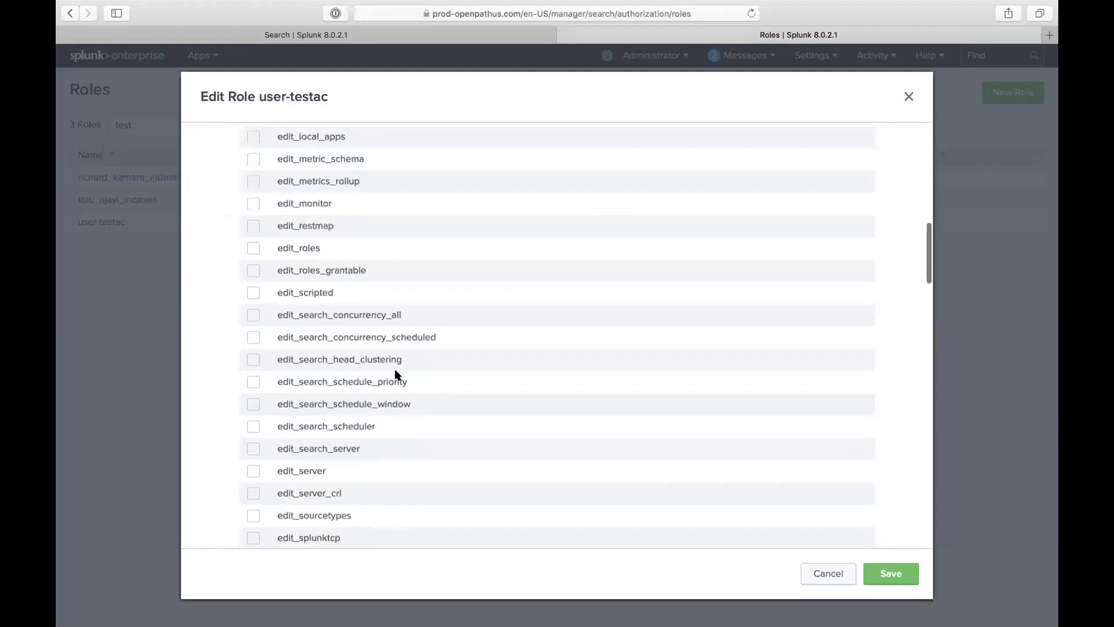
pyautogui.scroll(10, 327, 231)
pyautogui.click(286, 194)
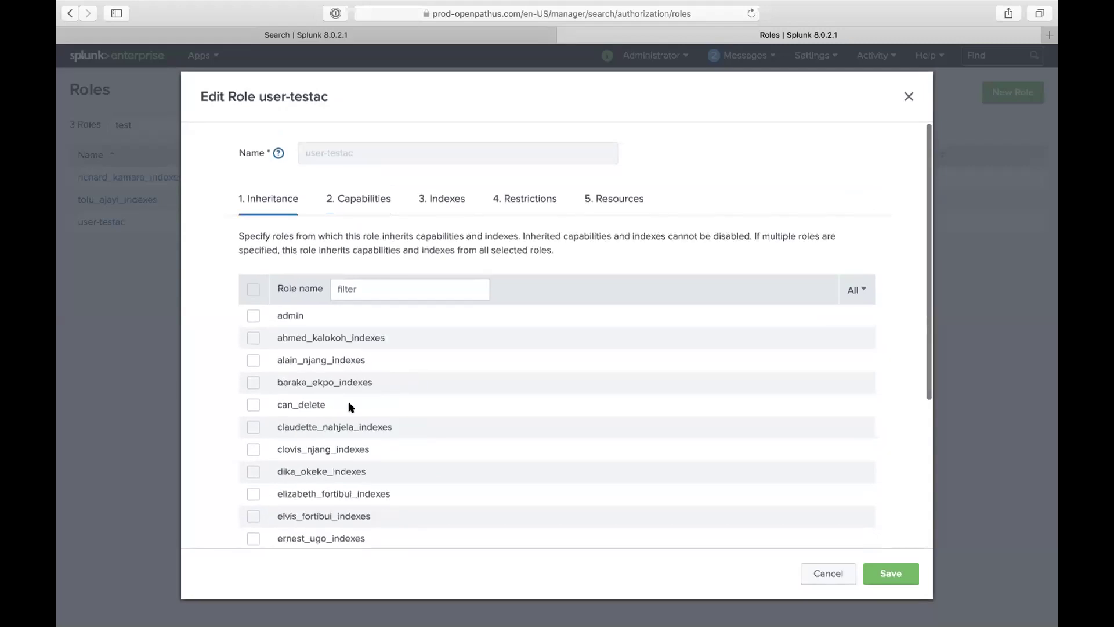
pyautogui.scroll(-1, 348, 404)
pyautogui.scroll(-1, 348, 400)
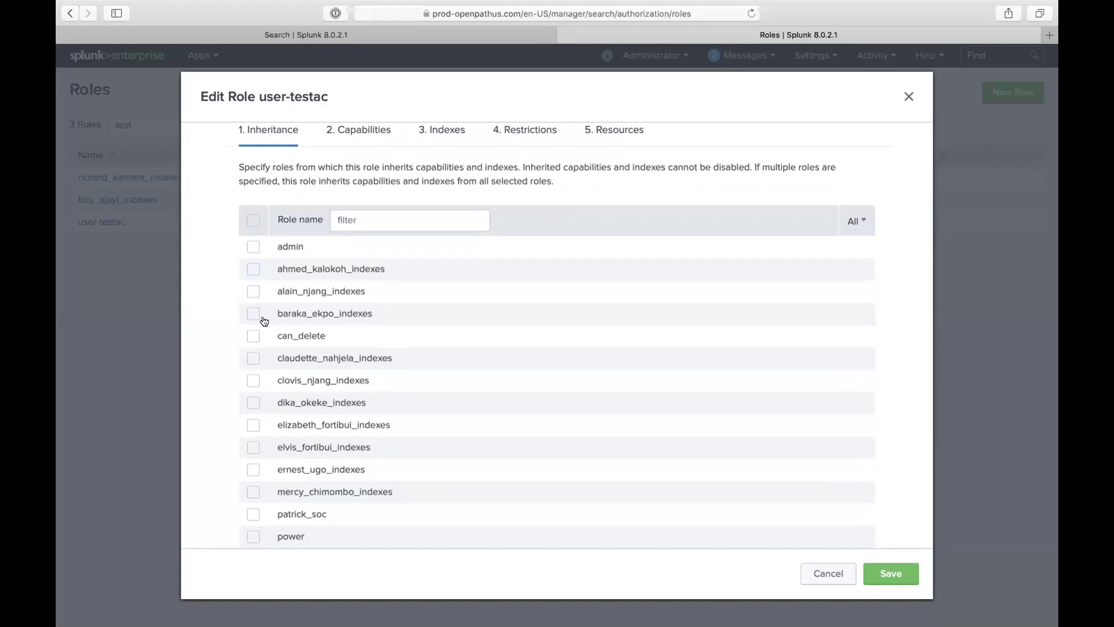
pyautogui.scroll(-2, 333, 377)
pyautogui.scroll(-2, 348, 394)
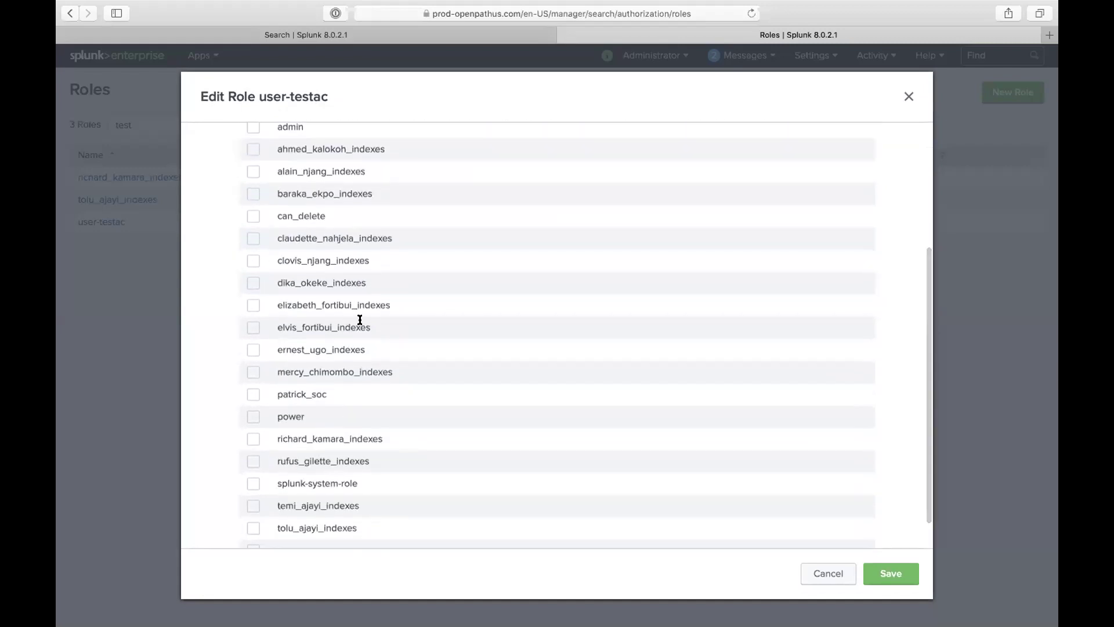
pyautogui.scroll(-1, 343, 354)
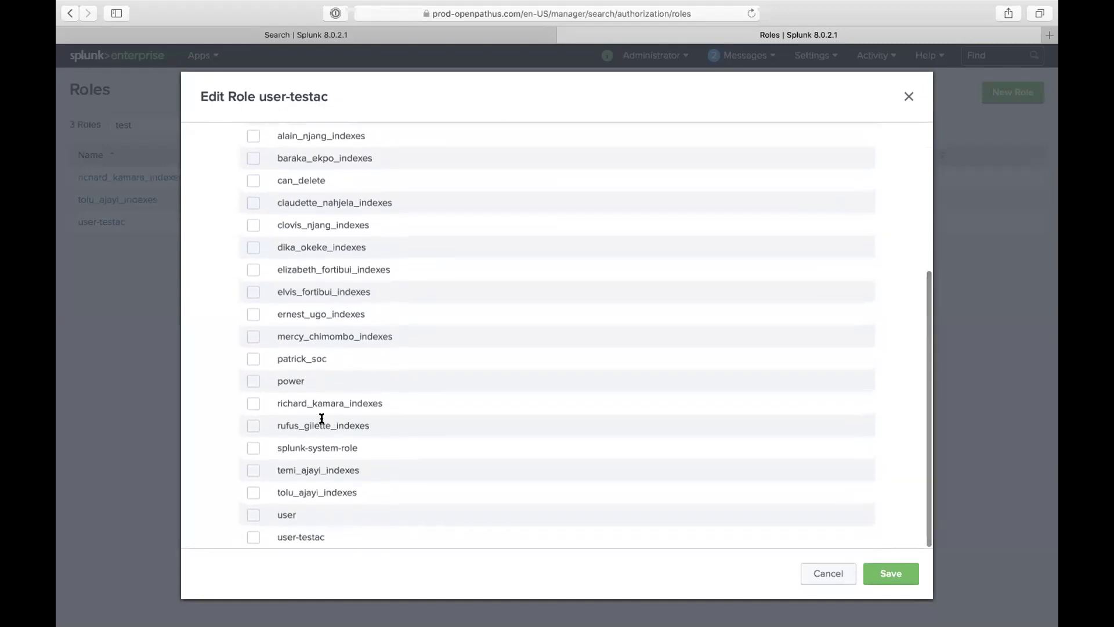
pyautogui.scroll(1, 331, 400)
pyautogui.scroll(5, 331, 400)
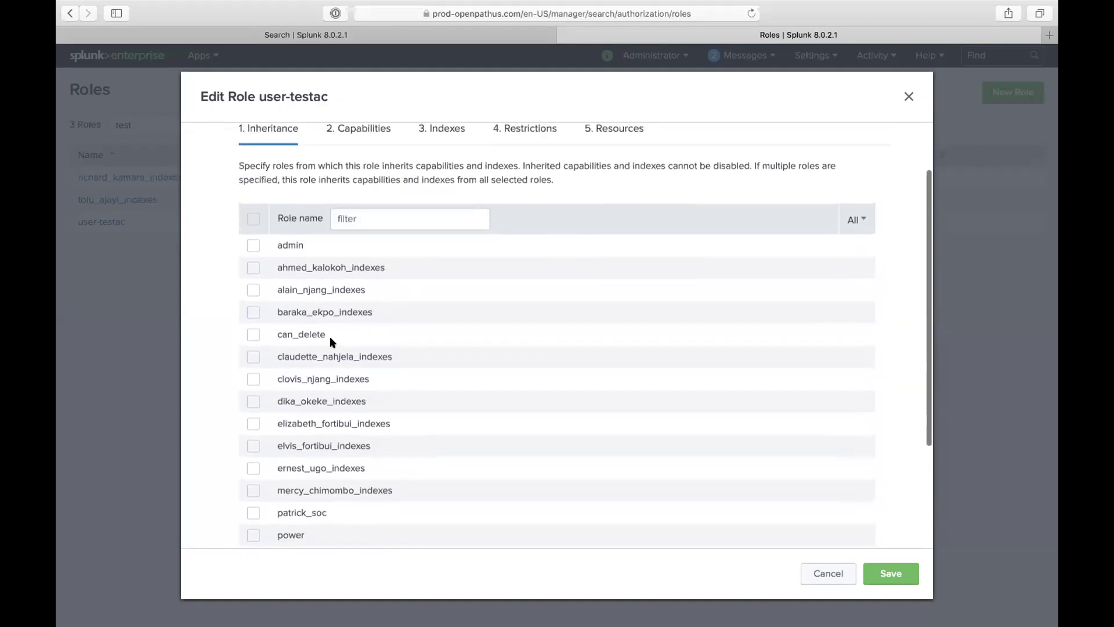
pyautogui.click(254, 268)
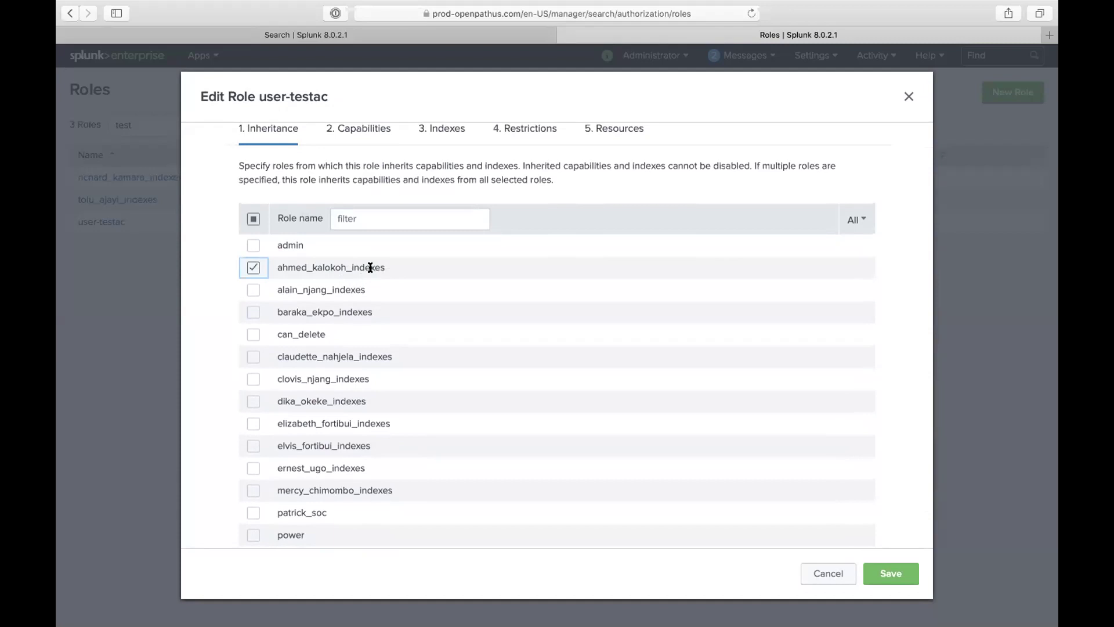
pyautogui.click(253, 267)
# Step: Make user-testac inherit from the user role and view the newly inherited capabilities
pyautogui.moveTo(254, 96); pyautogui.dragTo(329, 99)
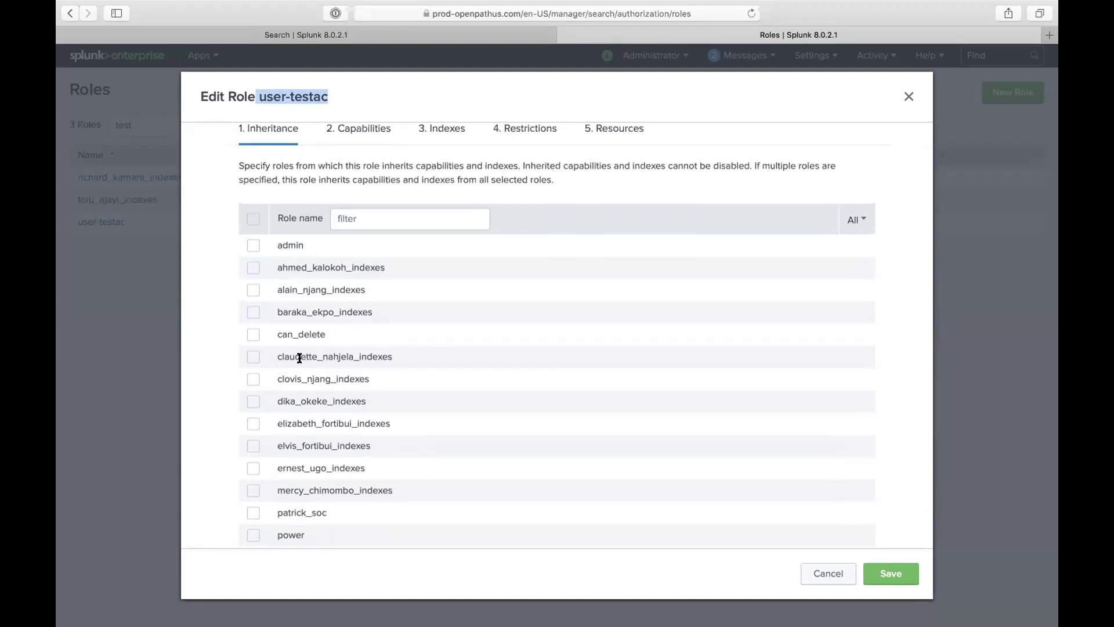
pyautogui.scroll(-3, 299, 357)
pyautogui.scroll(-1, 299, 388)
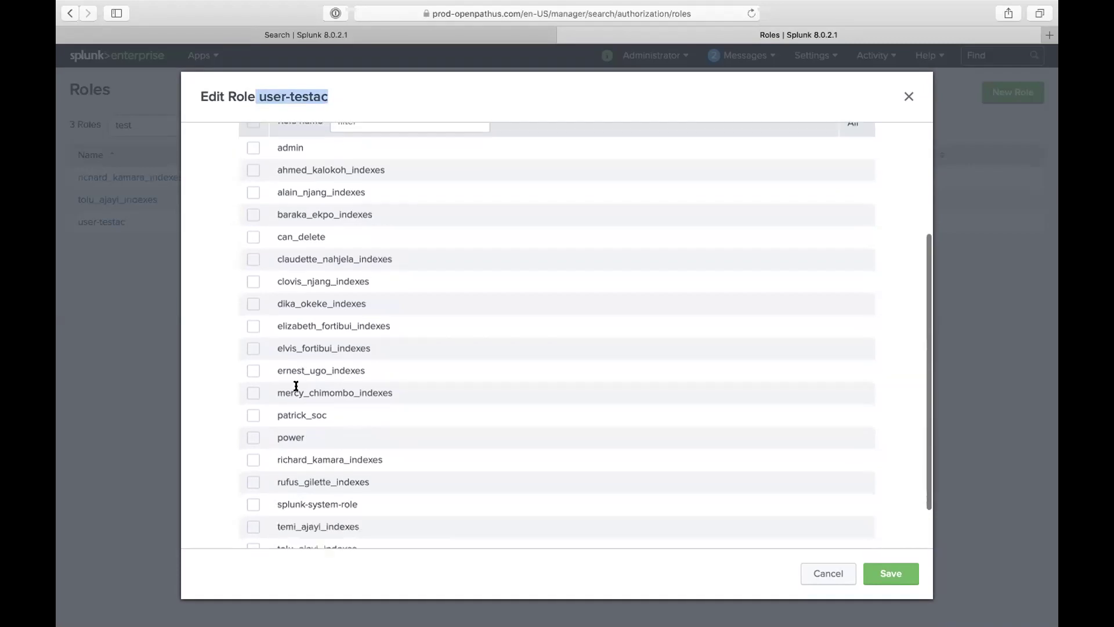
pyautogui.scroll(6, 284, 334)
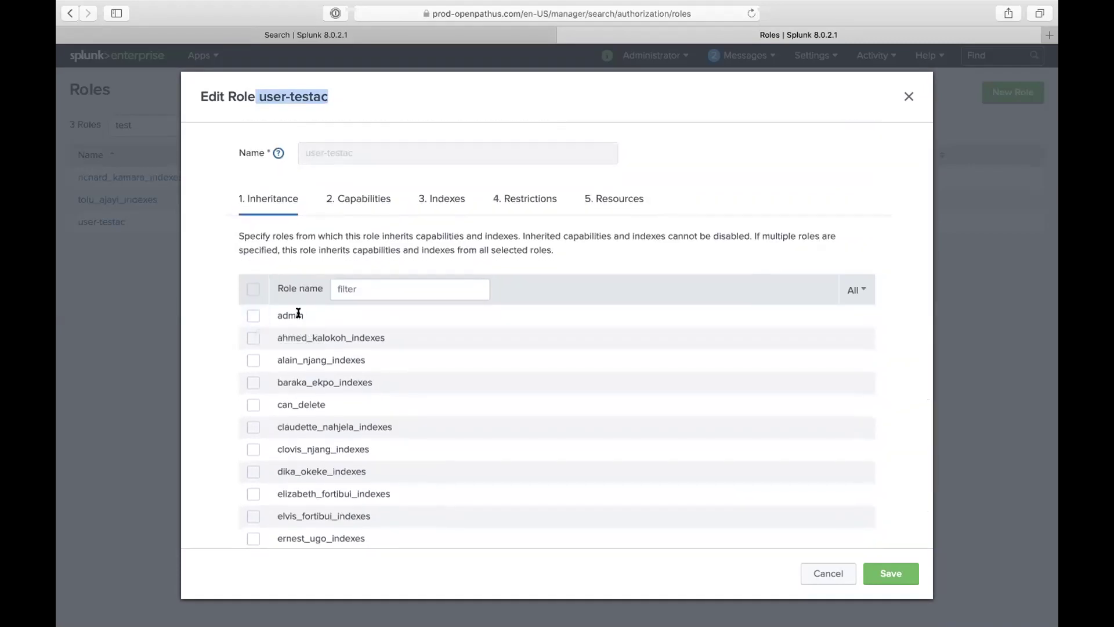
pyautogui.click(269, 96)
pyautogui.moveTo(259, 96); pyautogui.dragTo(327, 97)
pyautogui.scroll(-6, 348, 302)
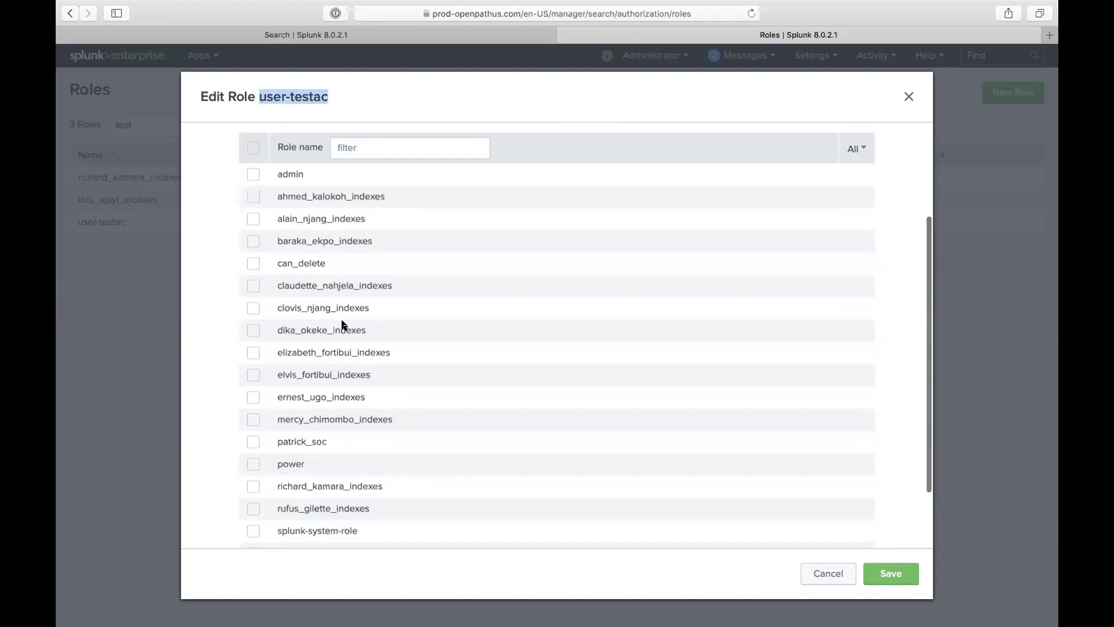
pyautogui.scroll(6, 343, 323)
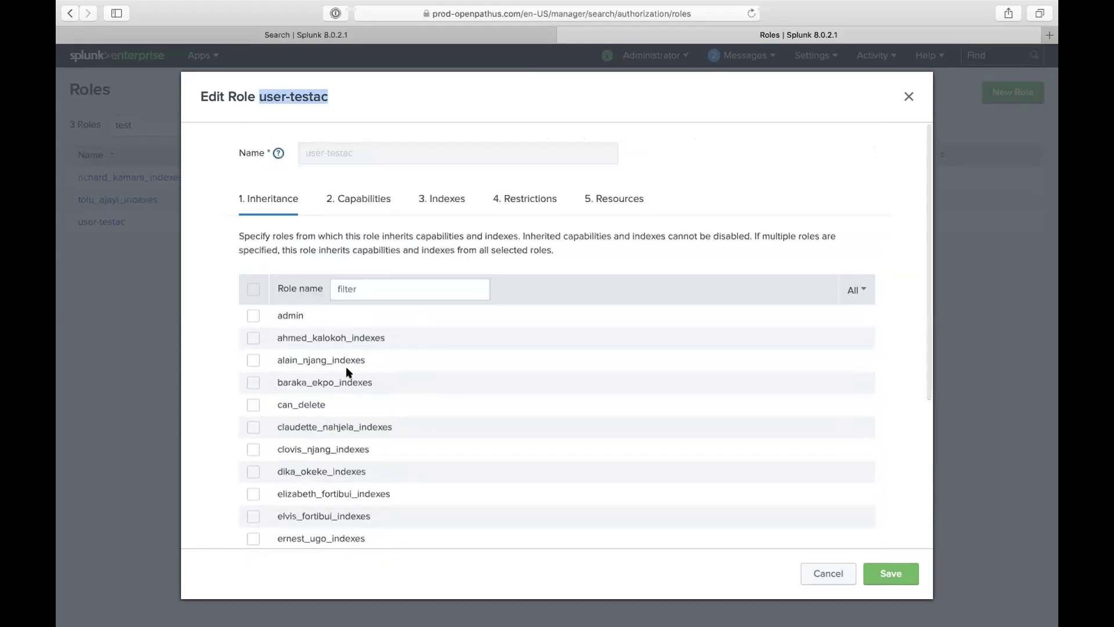
pyautogui.scroll(-4, 347, 371)
pyautogui.scroll(5, 347, 372)
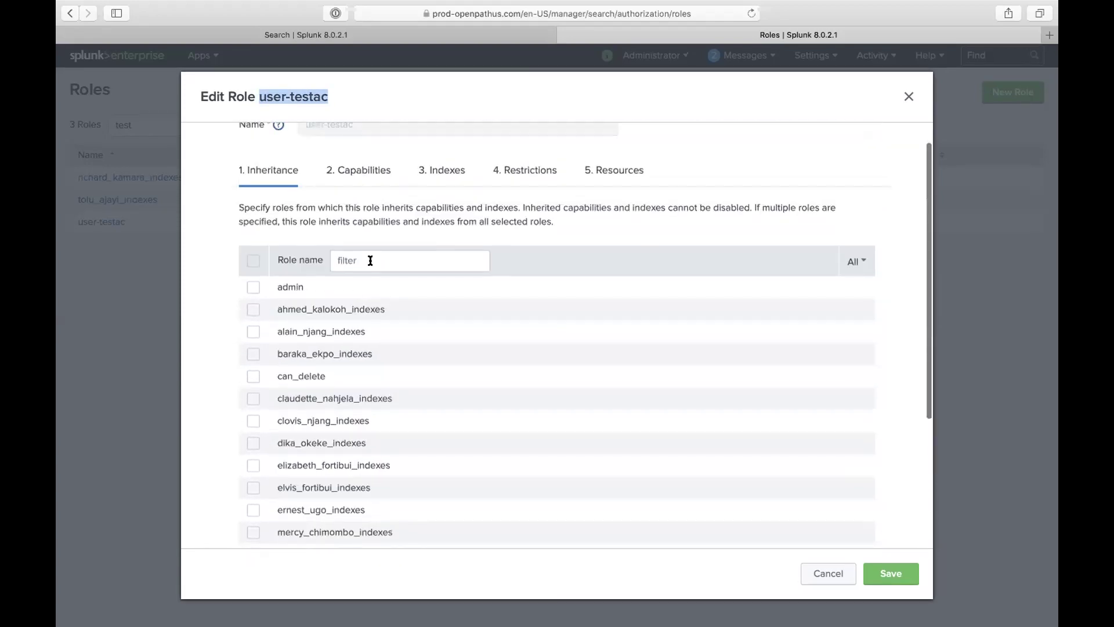
pyautogui.scroll(-1, 370, 261)
pyautogui.scroll(-5, 373, 213)
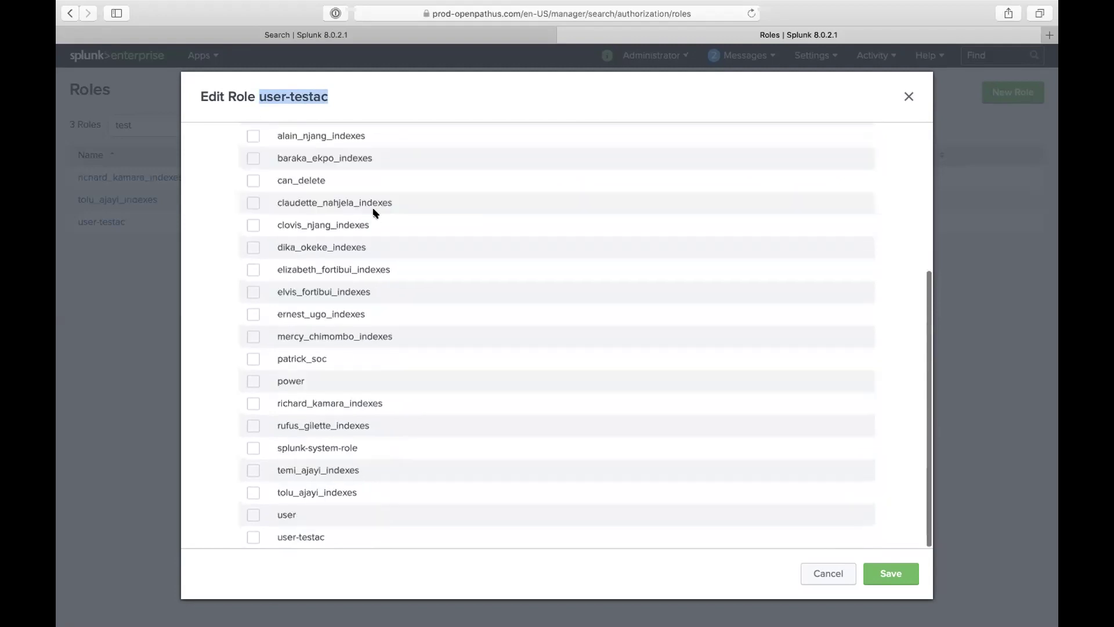
pyautogui.click(253, 515)
pyautogui.scroll(6, 331, 368)
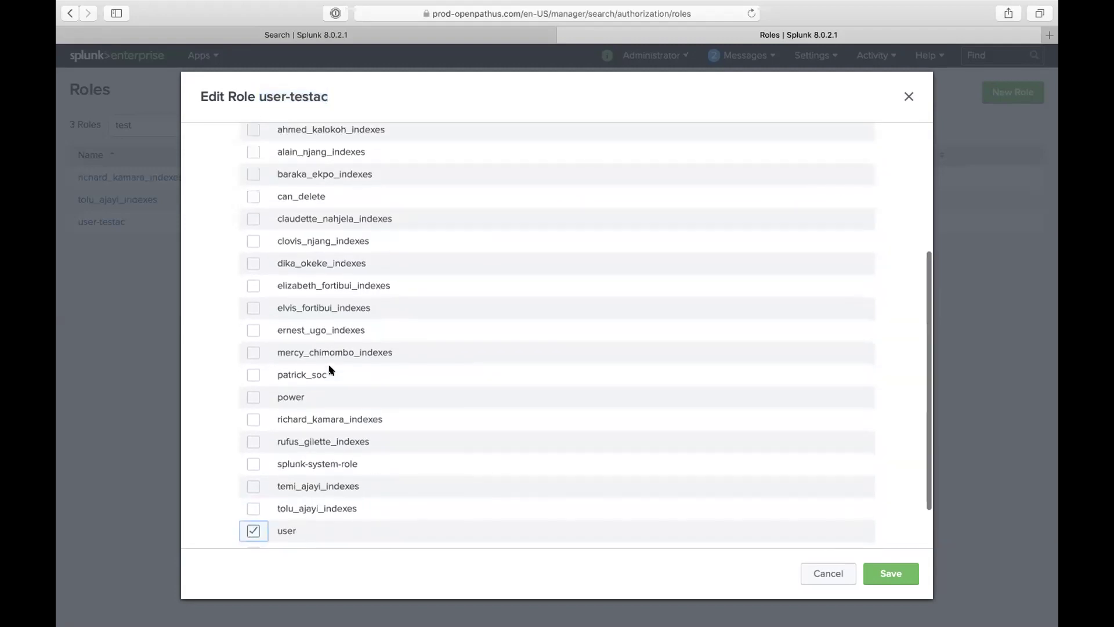
pyautogui.click(374, 209)
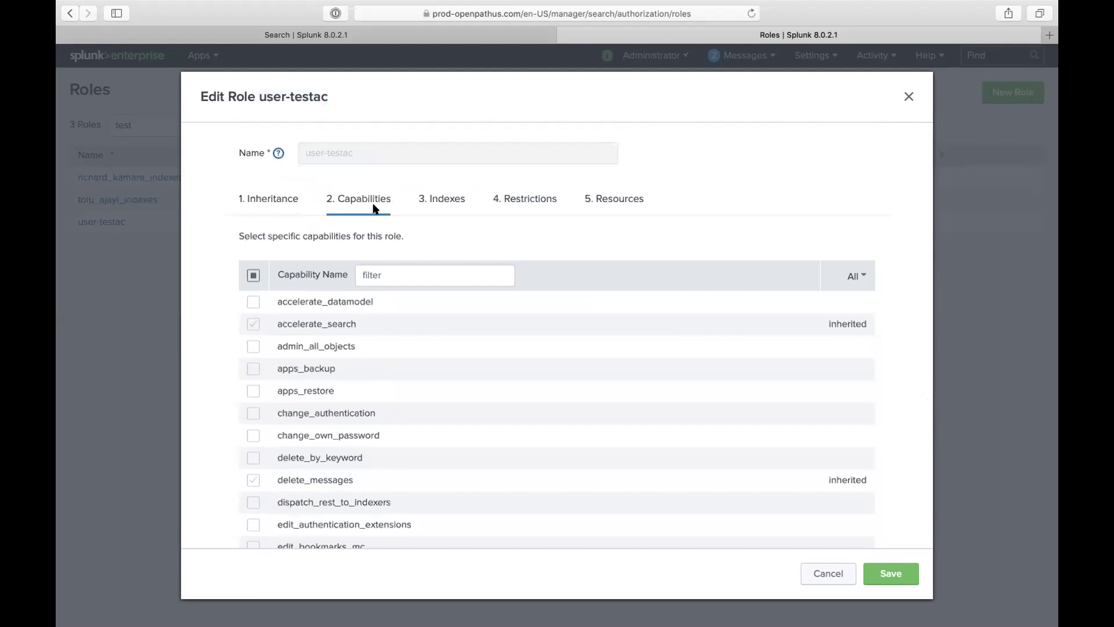
# Step: On the Restrictions tab, delete the existing randomStart search filter
pyautogui.click(522, 203)
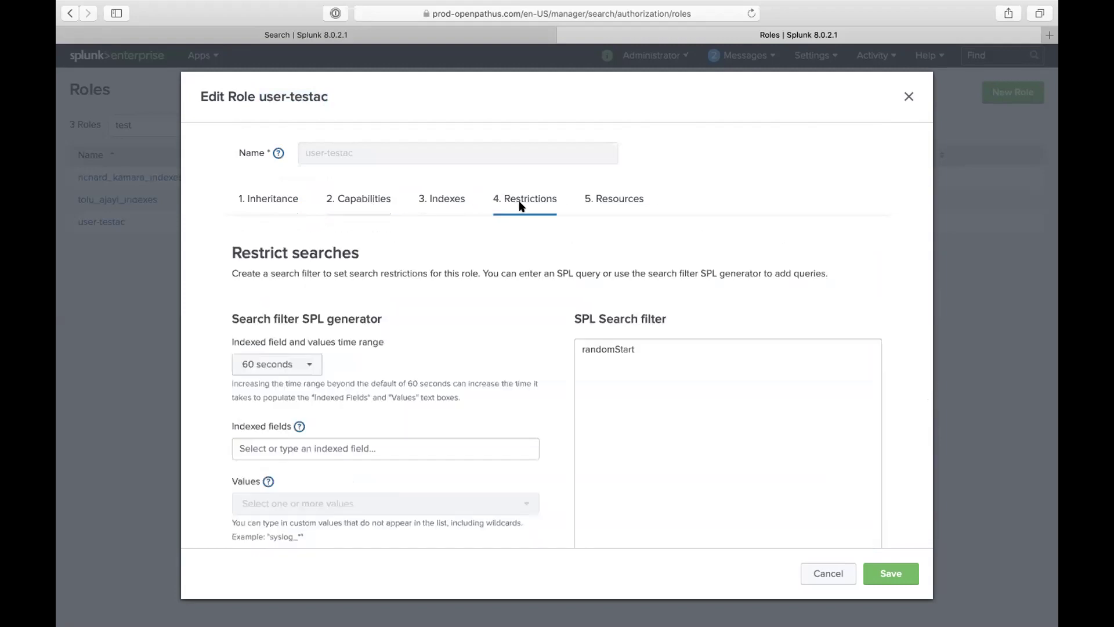
pyautogui.scroll(-2, 451, 355)
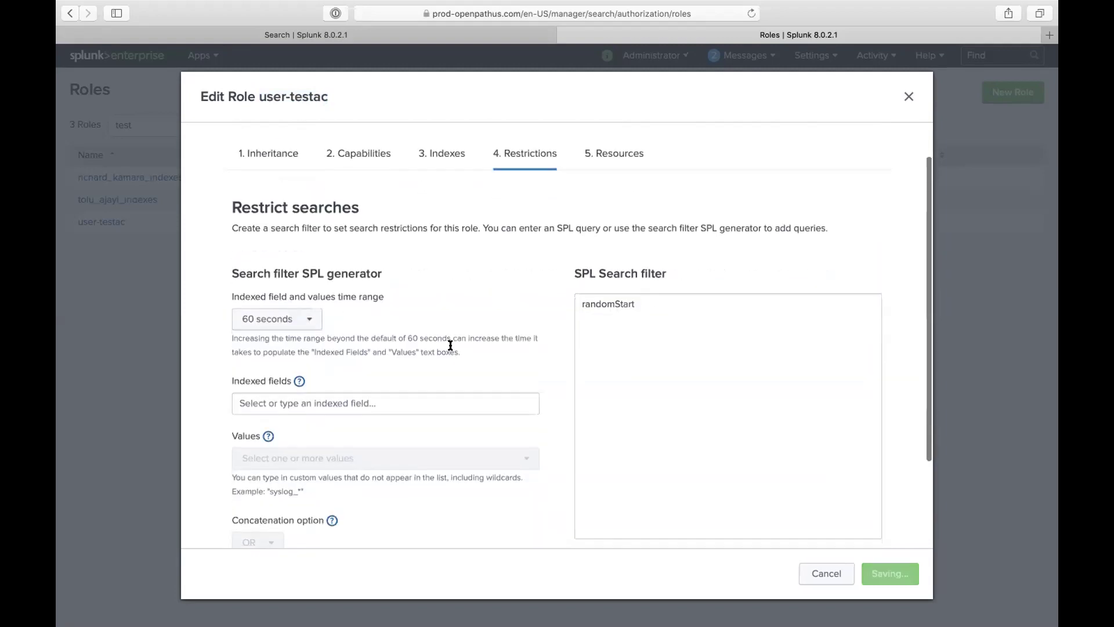
pyautogui.doubleClick(633, 306)
pyautogui.press('BackSpace')
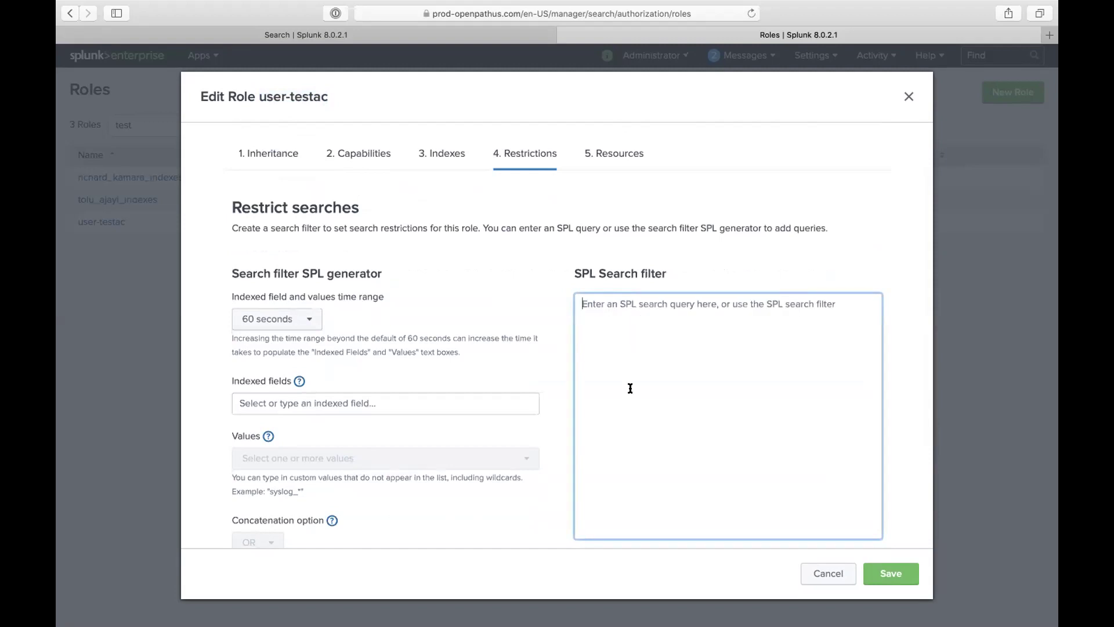
pyautogui.scroll(-2, 630, 388)
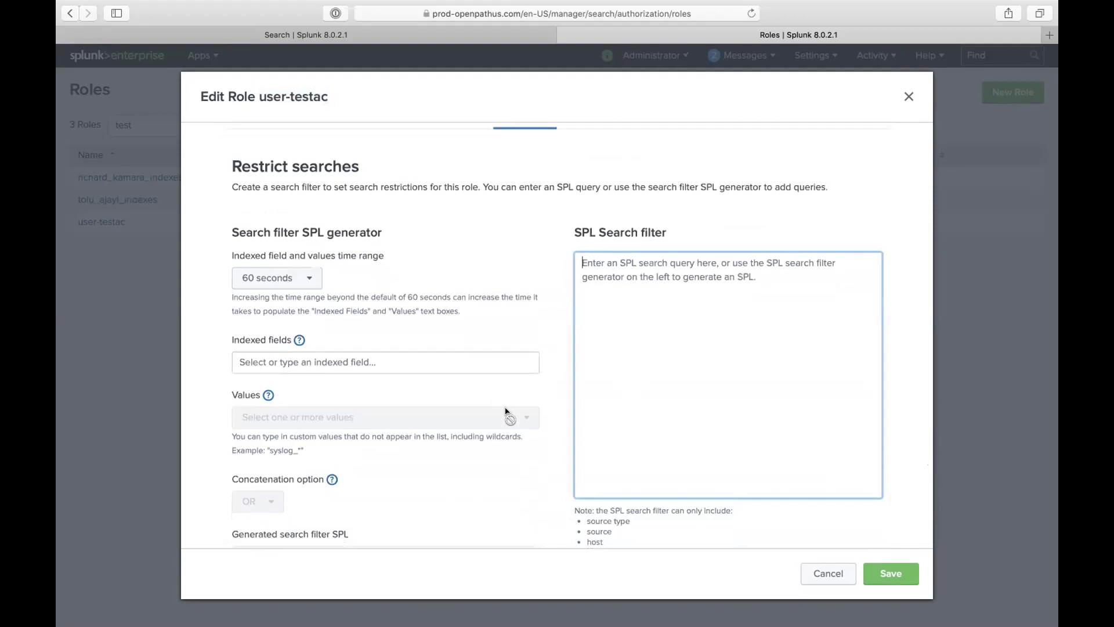
pyautogui.scroll(-3, 506, 412)
pyautogui.click(473, 498)
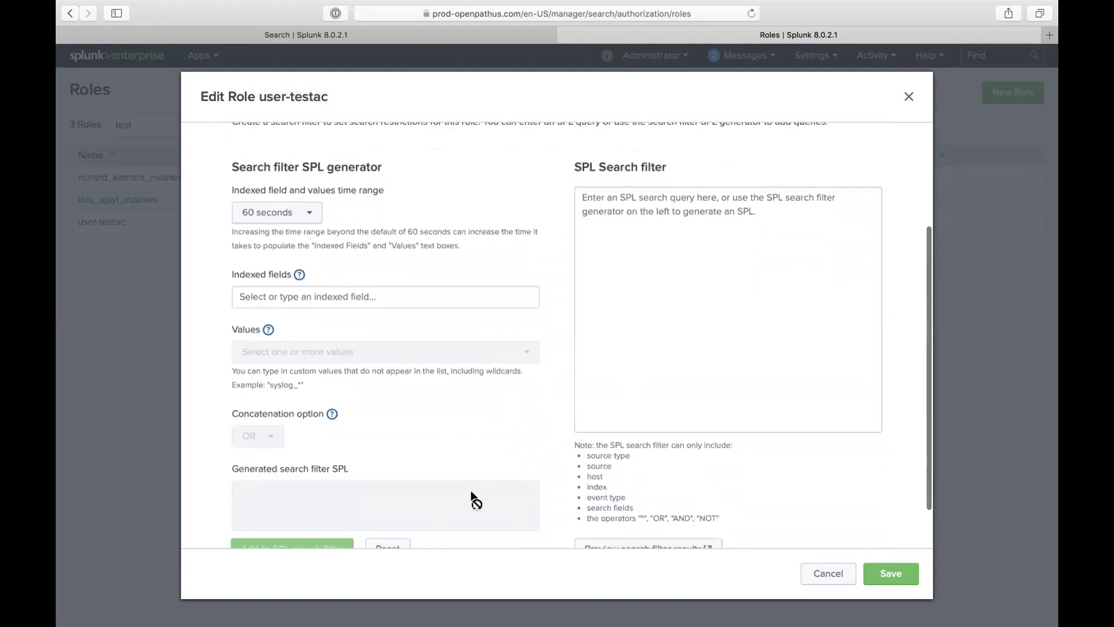
pyautogui.scroll(-2, 467, 493)
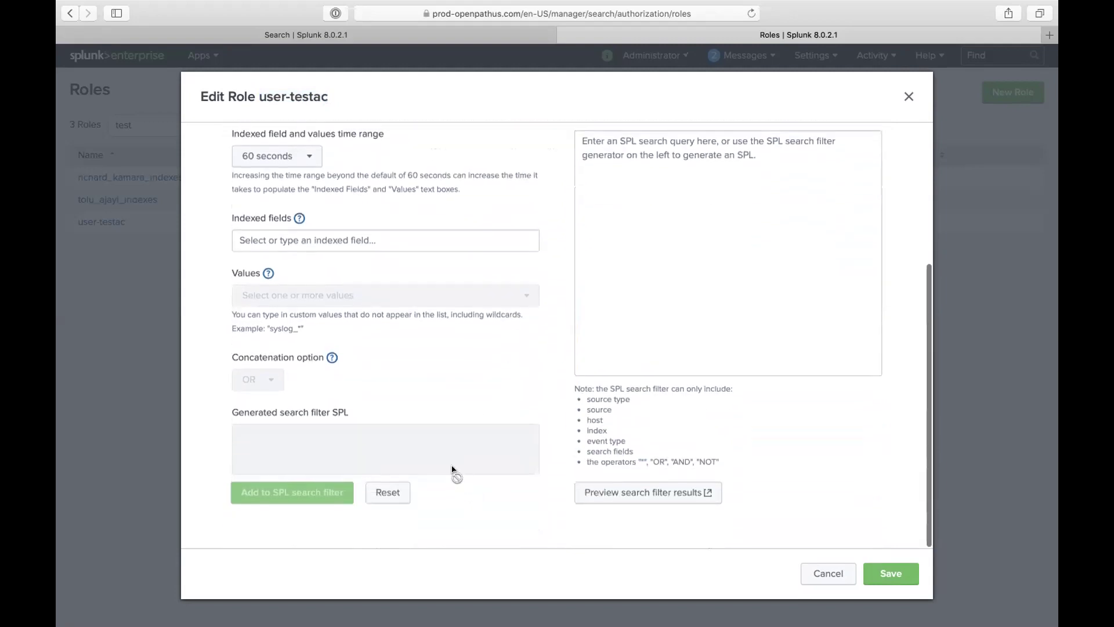
# Step: Type index="main" sourcetype= into the SPL search filter
pyautogui.click(616, 260)
pyautogui.scroll(2, 616, 260)
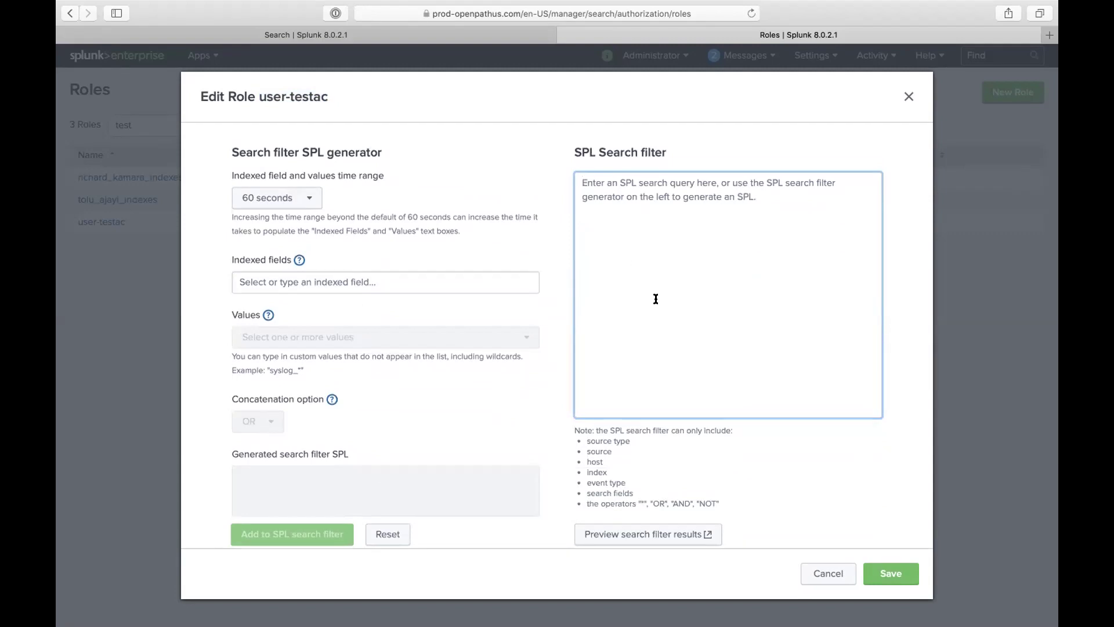
pyautogui.write('index=')
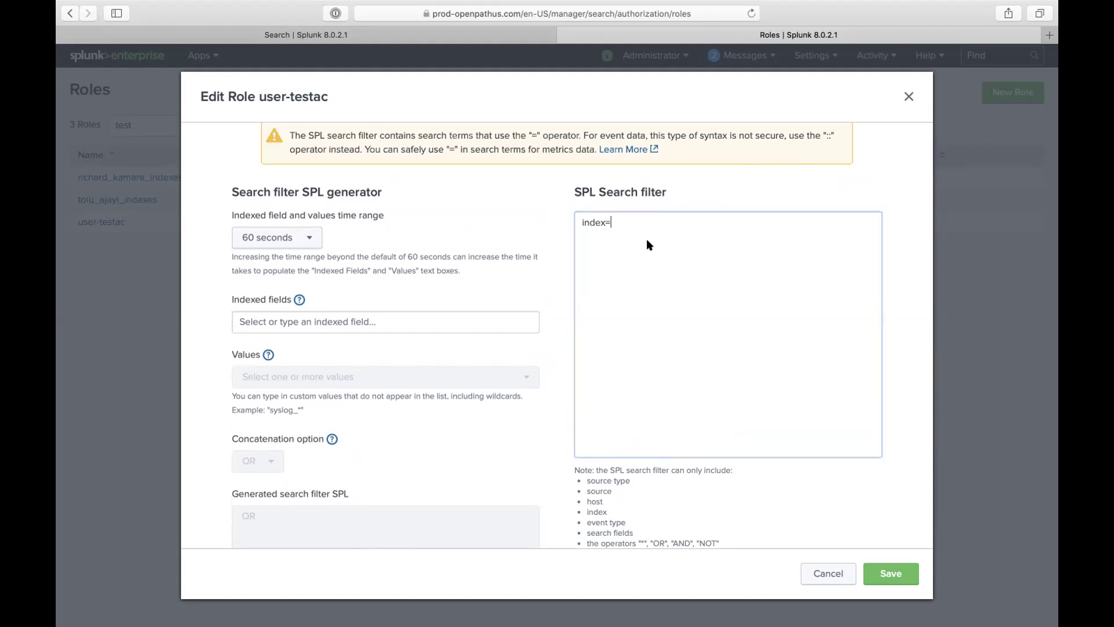
pyautogui.write('""')
pyautogui.press('Left')
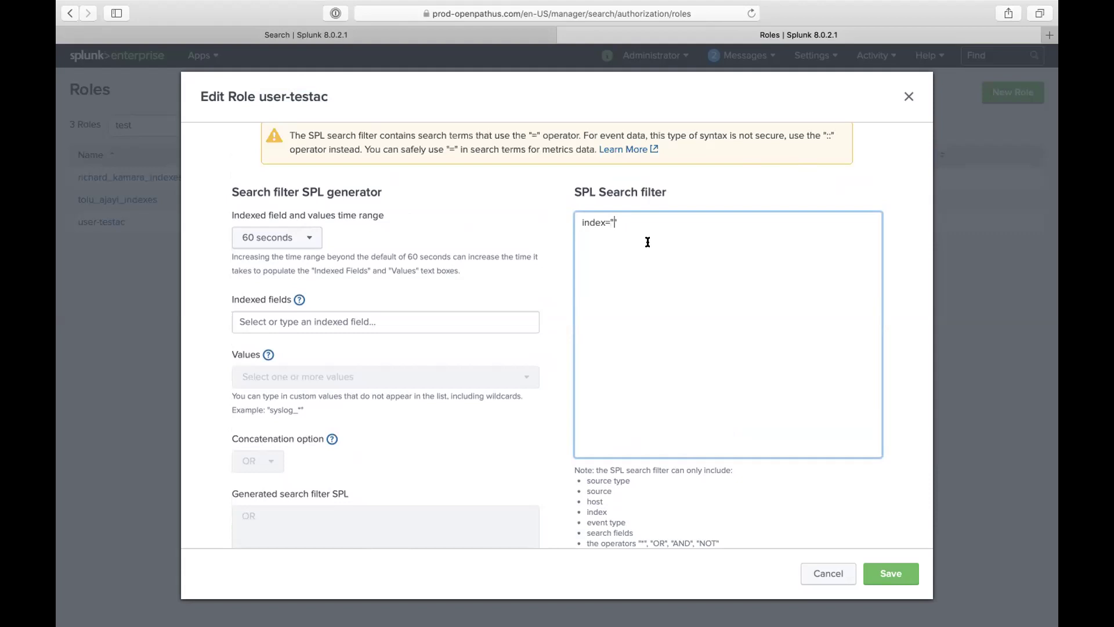
pyautogui.write('main')
pyautogui.press('Right')
pyautogui.write('sourcetype=')
# Step: Copy generic_single_line from the Search tab's sourcetype values and paste it into the filter
pyautogui.click(306, 34)
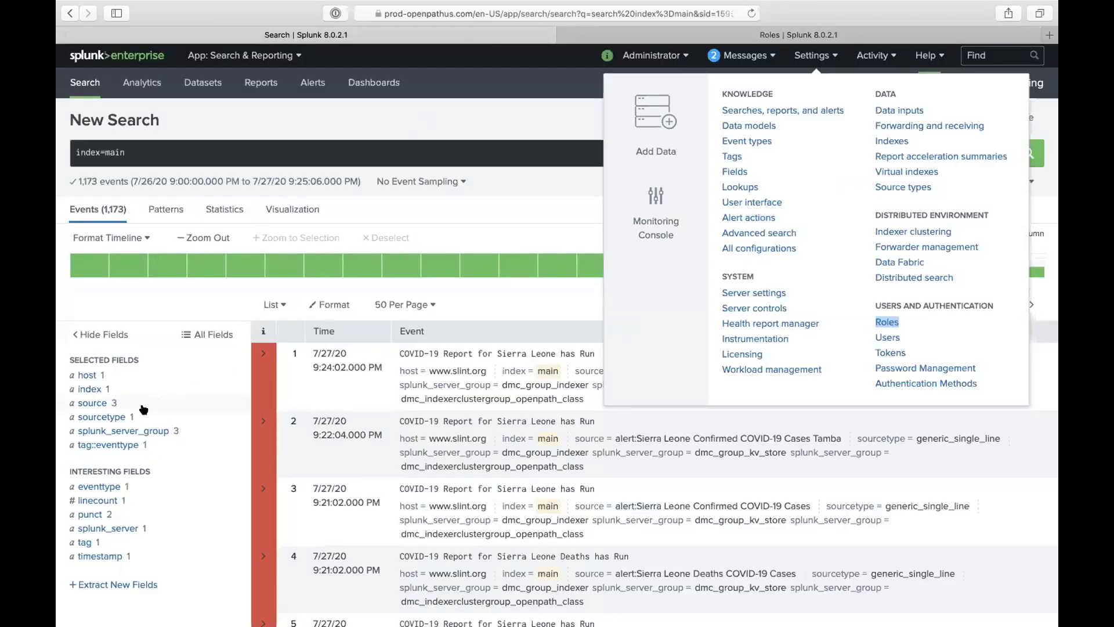
pyautogui.click(126, 414)
pyautogui.moveTo(361, 485); pyautogui.dragTo(269, 484)
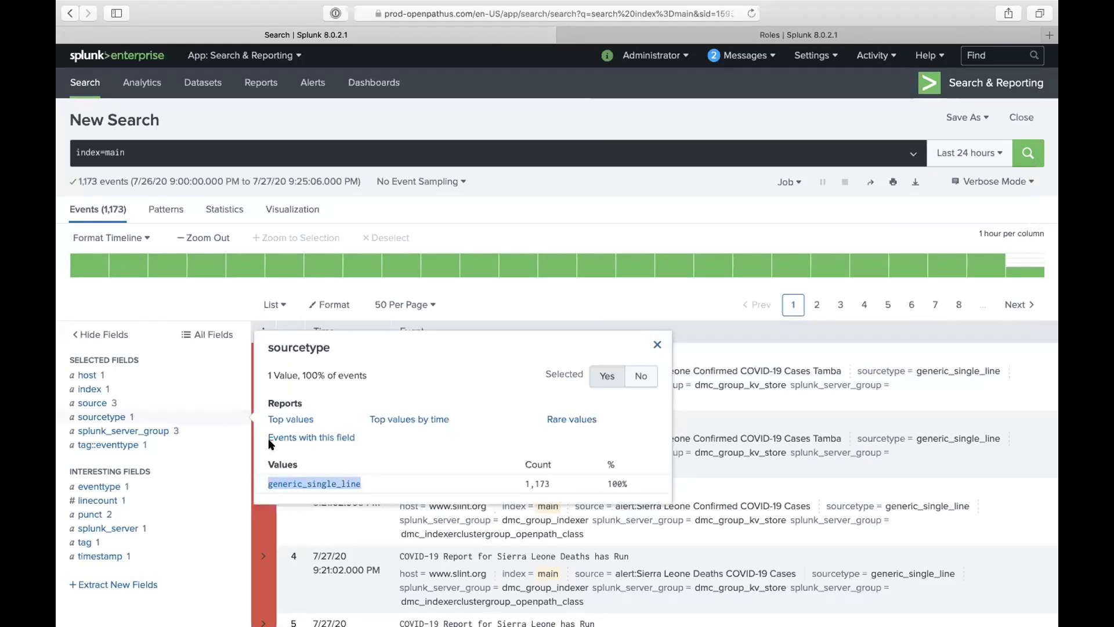
pyautogui.click(699, 44)
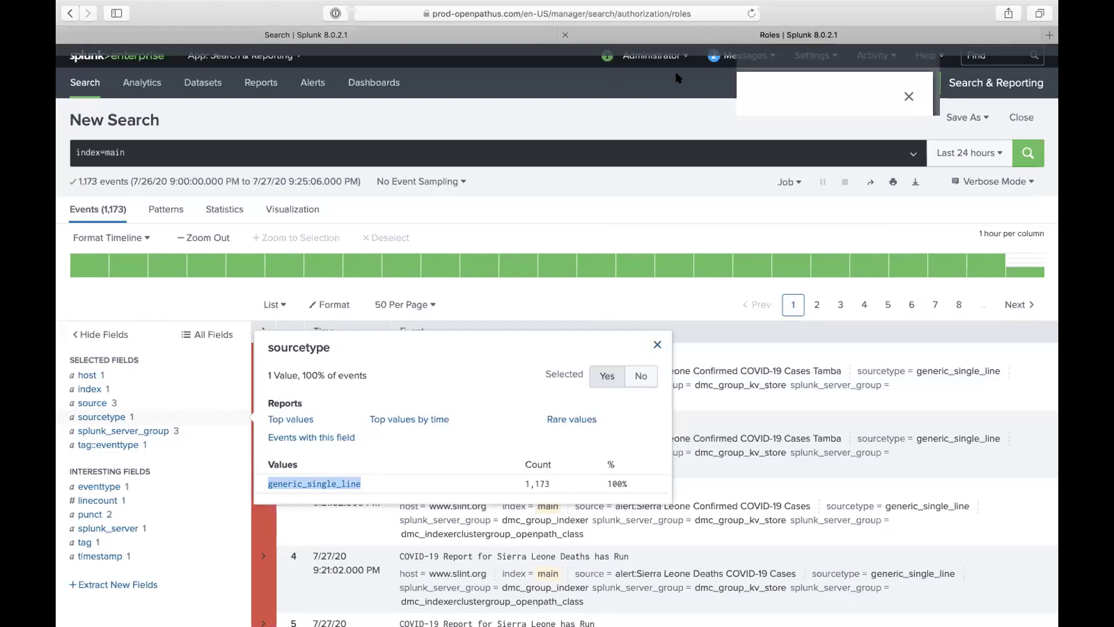
pyautogui.write('"generic_single_line"')
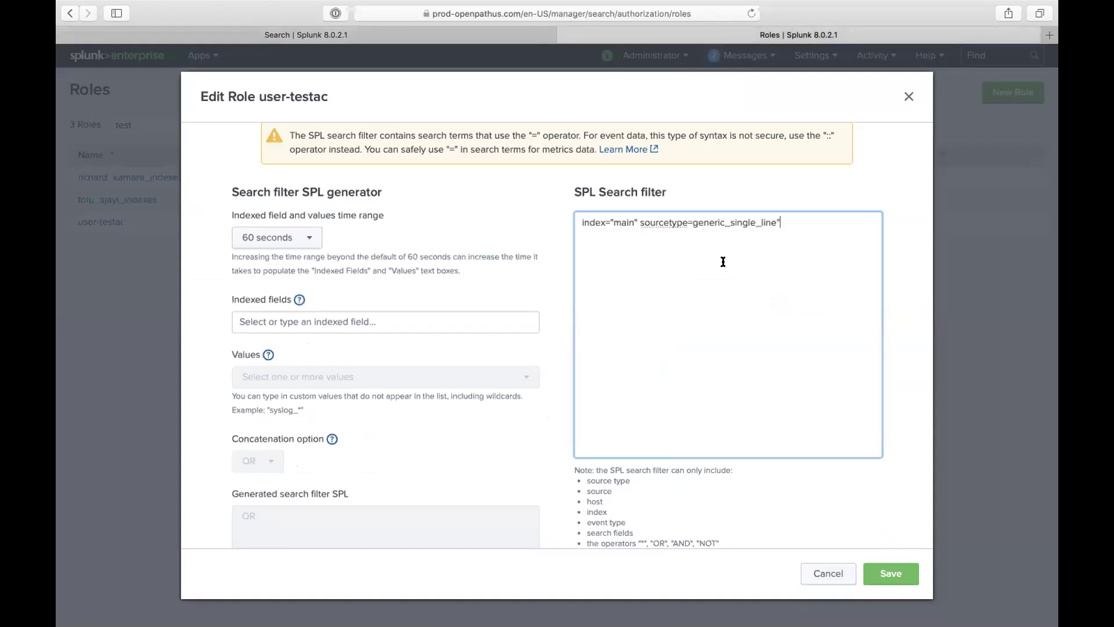
pyautogui.click(693, 222)
# Step: Close the quote, save the role, and reopen user-testac's restrictions to view the filter
pyautogui.write('"')
pyautogui.click(887, 574)
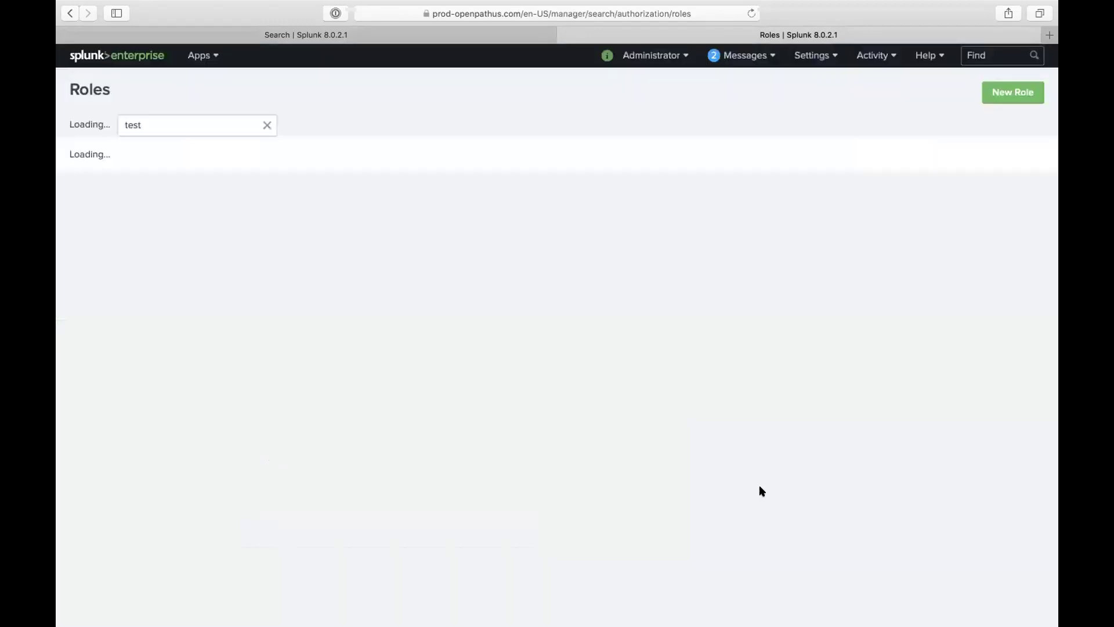
pyautogui.click(113, 220)
pyautogui.scroll(-2, 384, 389)
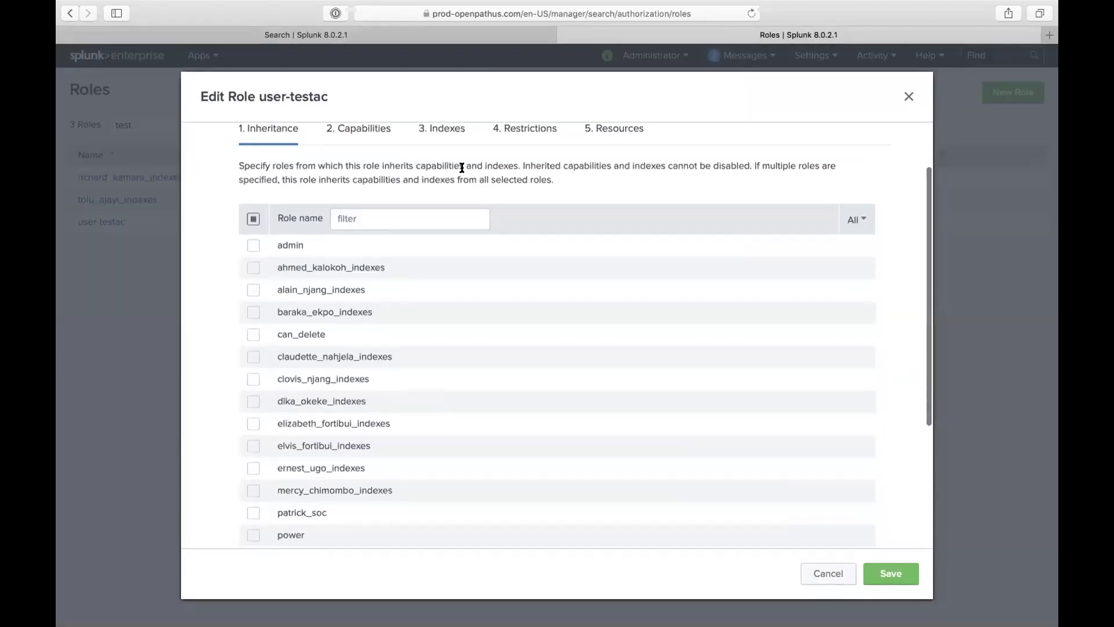
pyautogui.click(522, 130)
pyautogui.scroll(-3, 428, 340)
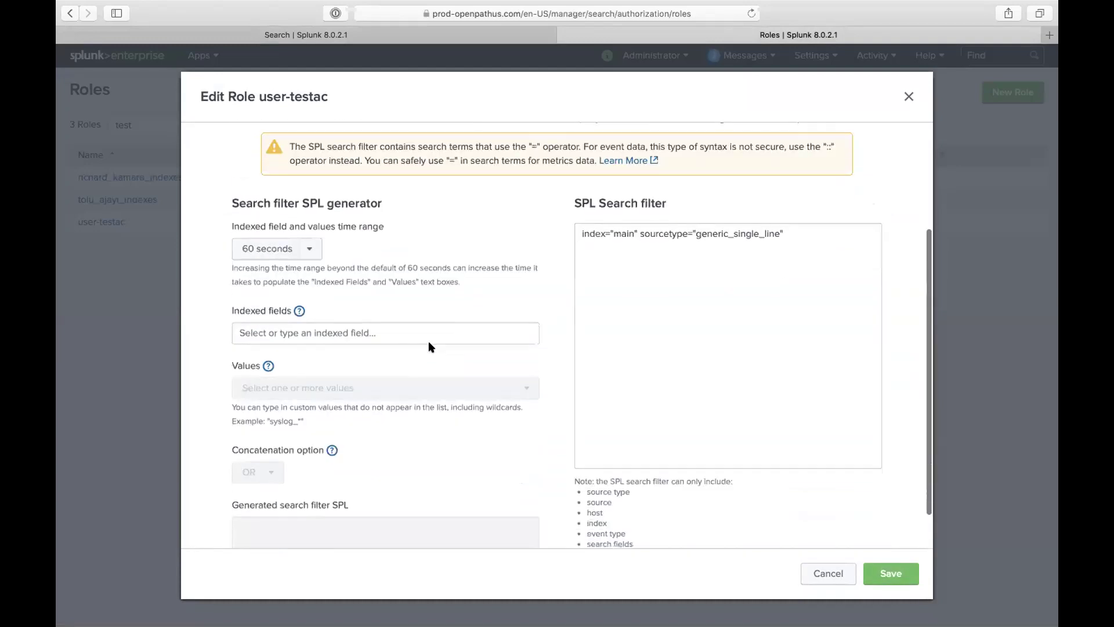
pyautogui.scroll(-2, 414, 361)
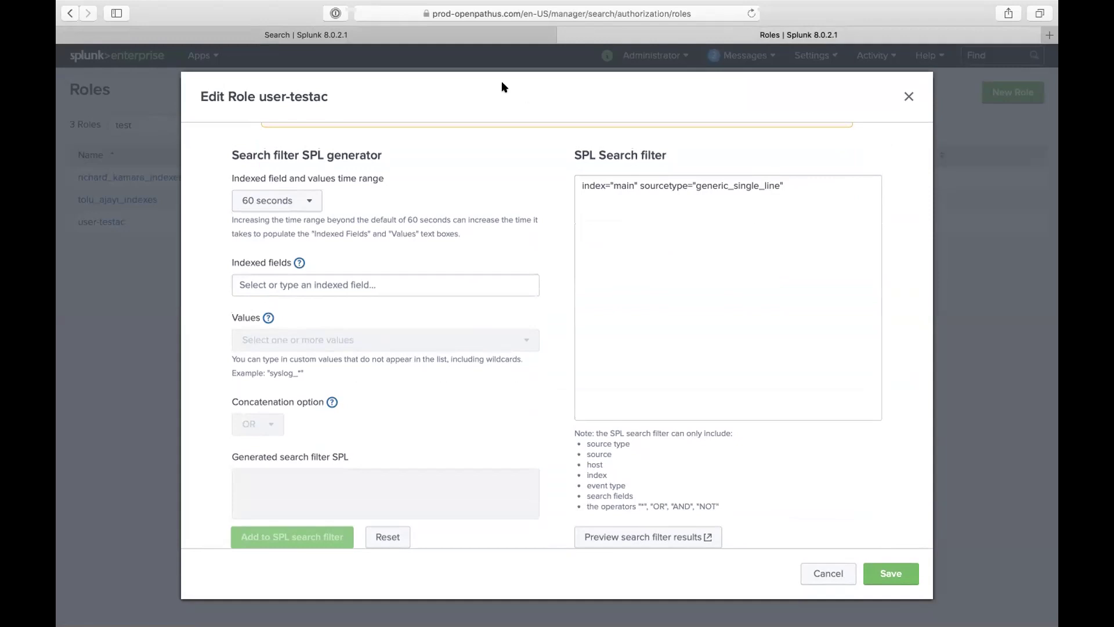
# Step: Compare the filter's sourcetype with the search results and review the allowed-terms note
pyautogui.click(456, 36)
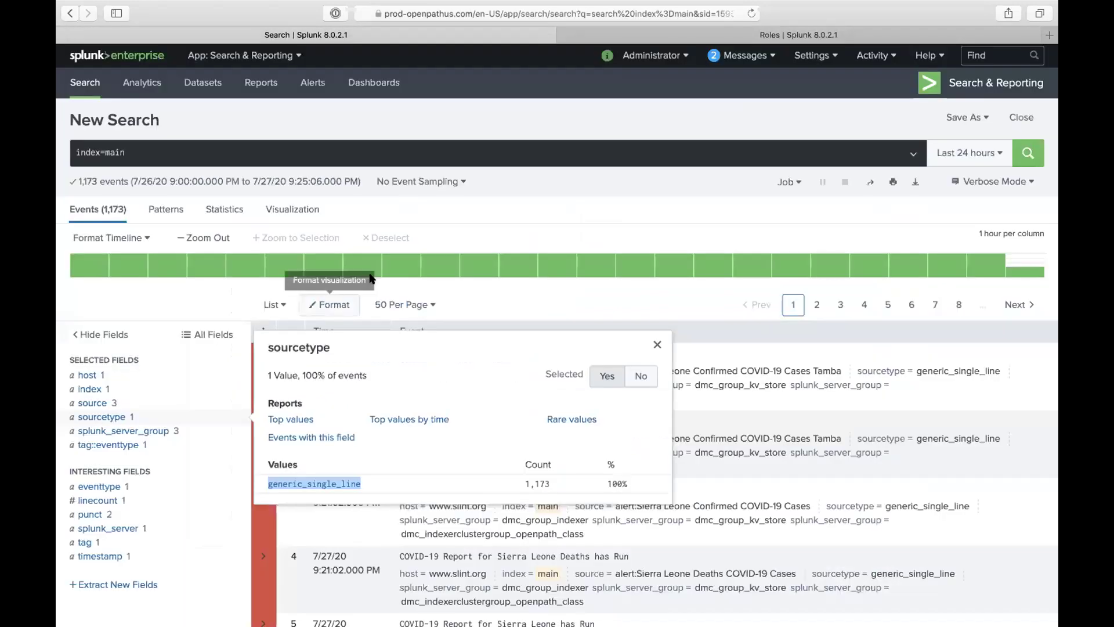
pyautogui.click(640, 36)
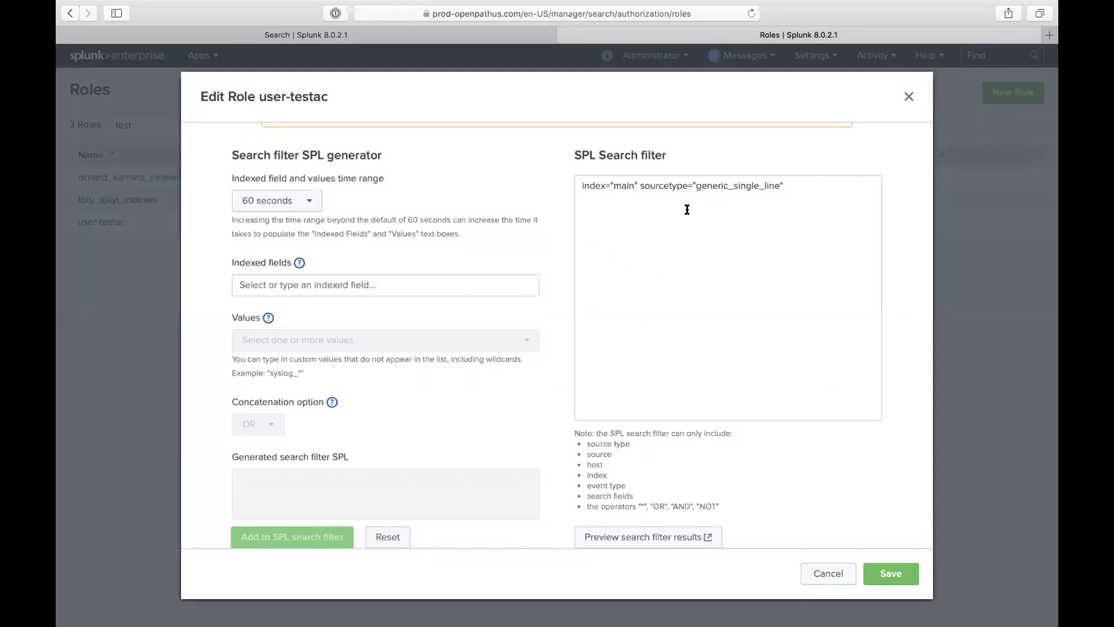
pyautogui.moveTo(642, 187); pyautogui.dragTo(783, 195)
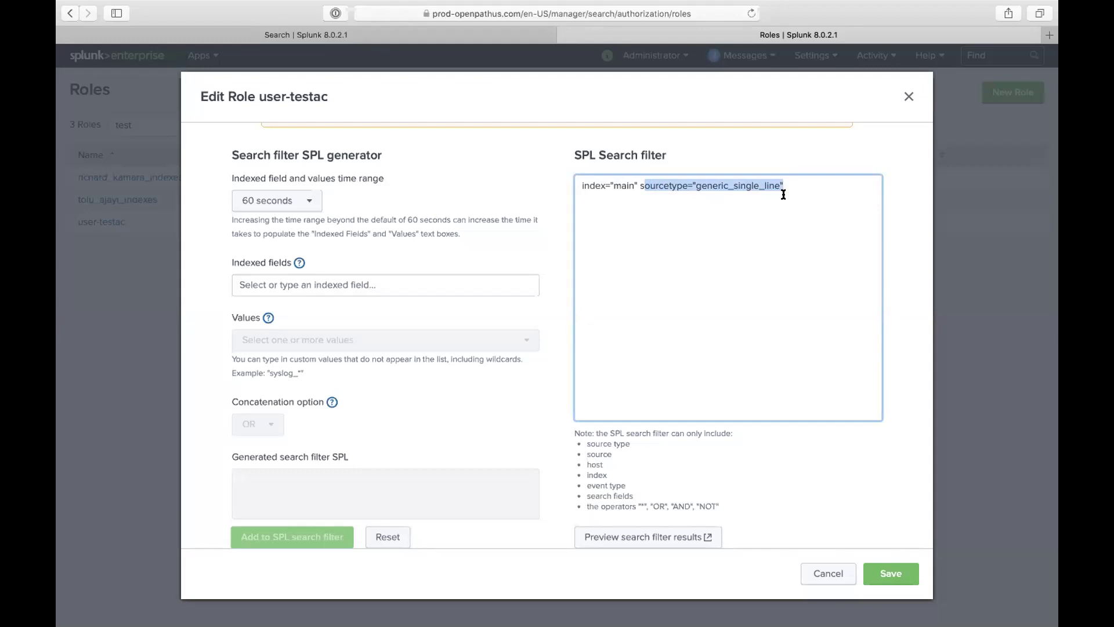
pyautogui.click(476, 36)
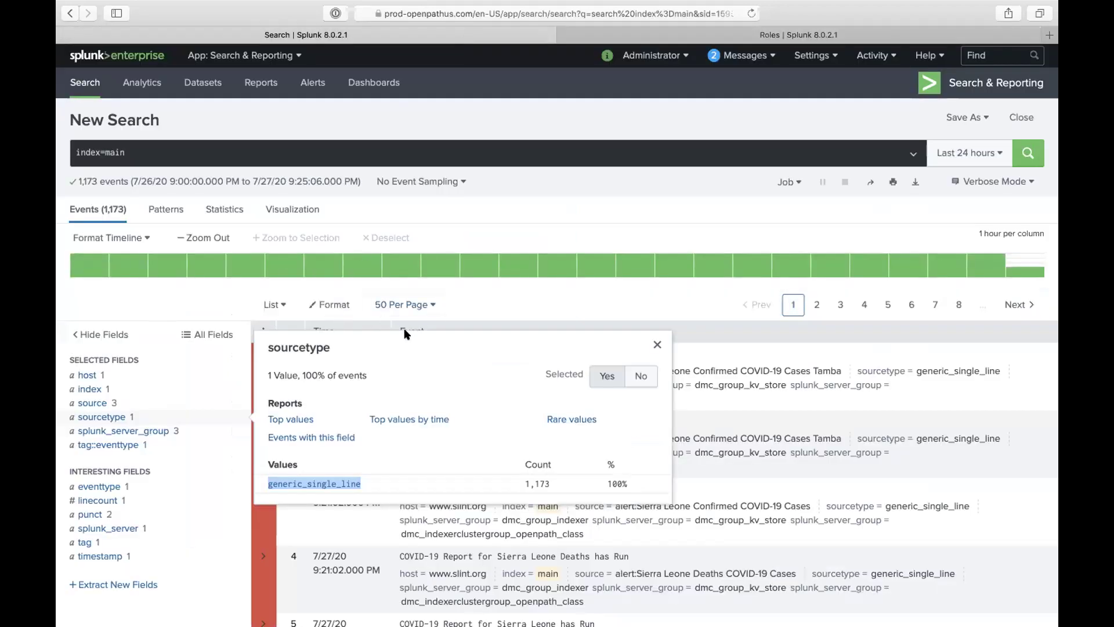
pyautogui.click(698, 31)
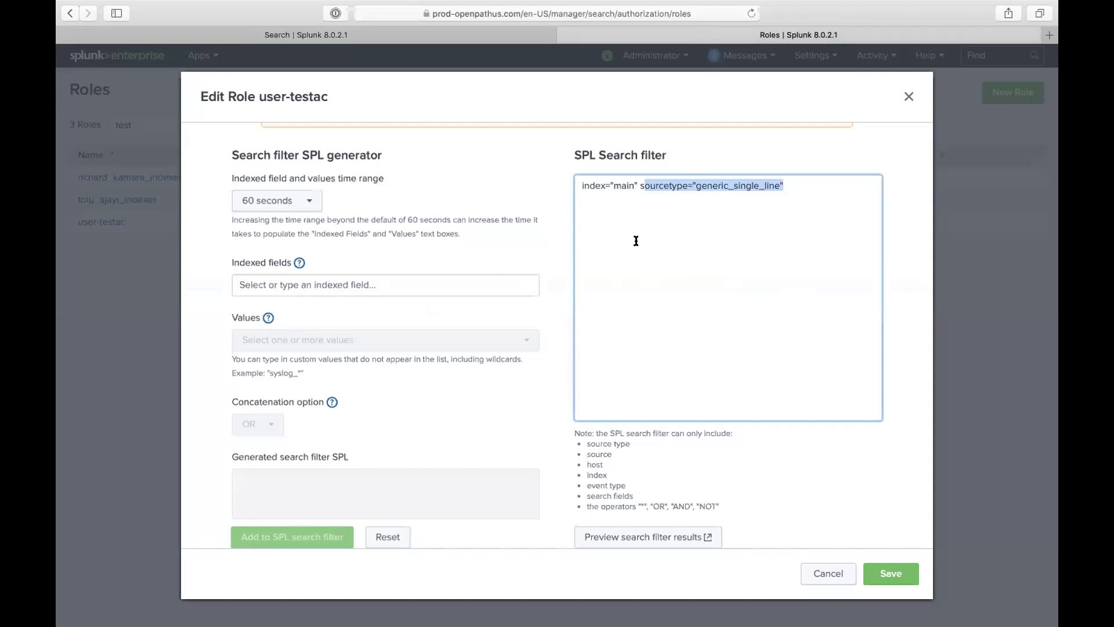
pyautogui.scroll(-2, 640, 286)
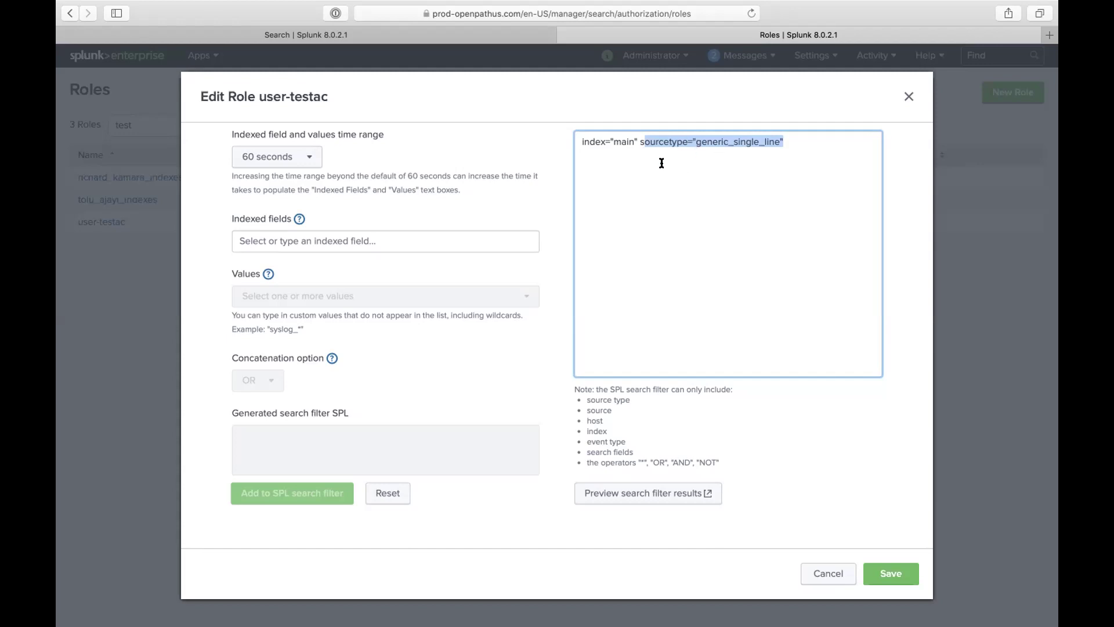
pyautogui.click(590, 421)
pyautogui.doubleClick(605, 408)
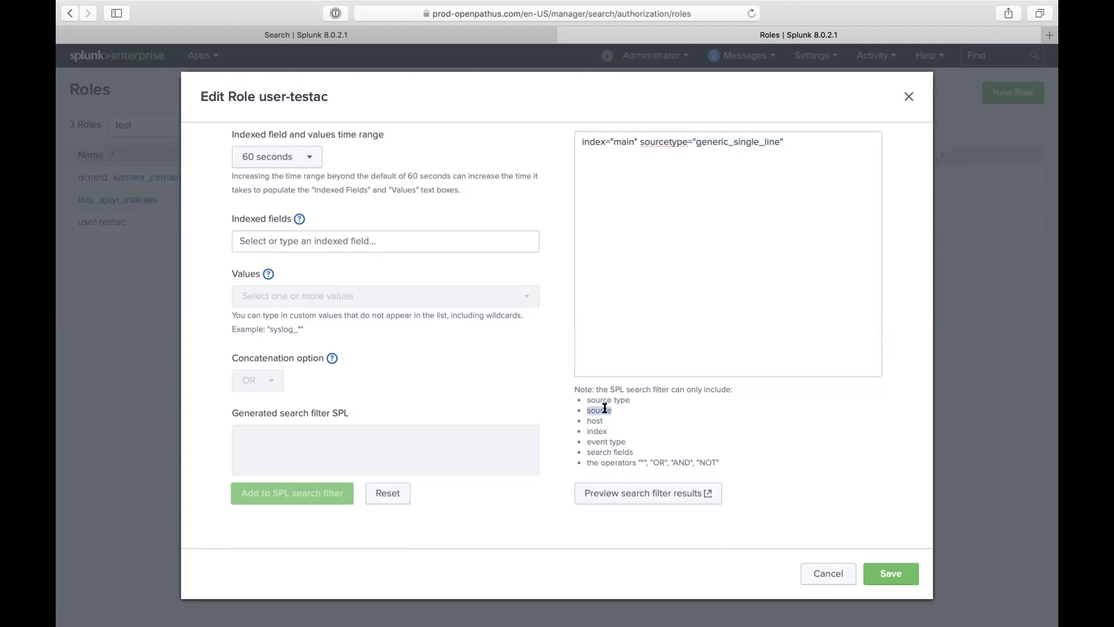
pyautogui.tripleClick(613, 441)
pyautogui.tripleClick(612, 451)
# Step: Preview the search filter results and inspect the role-filter part of the generated query
pyautogui.click(670, 490)
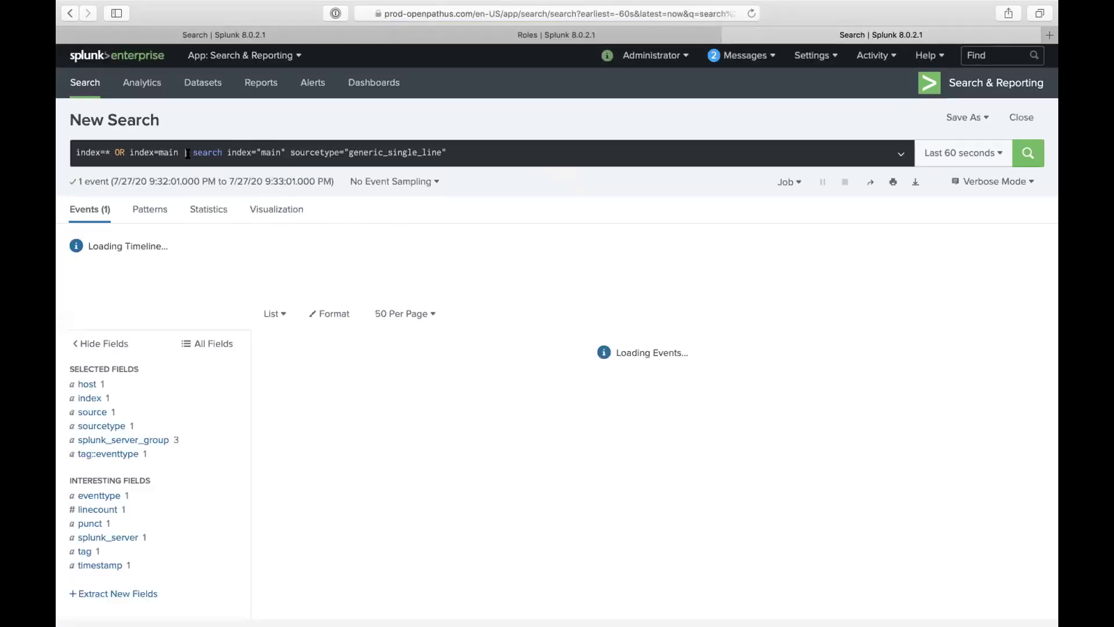
pyautogui.moveTo(187, 153); pyautogui.dragTo(73, 152)
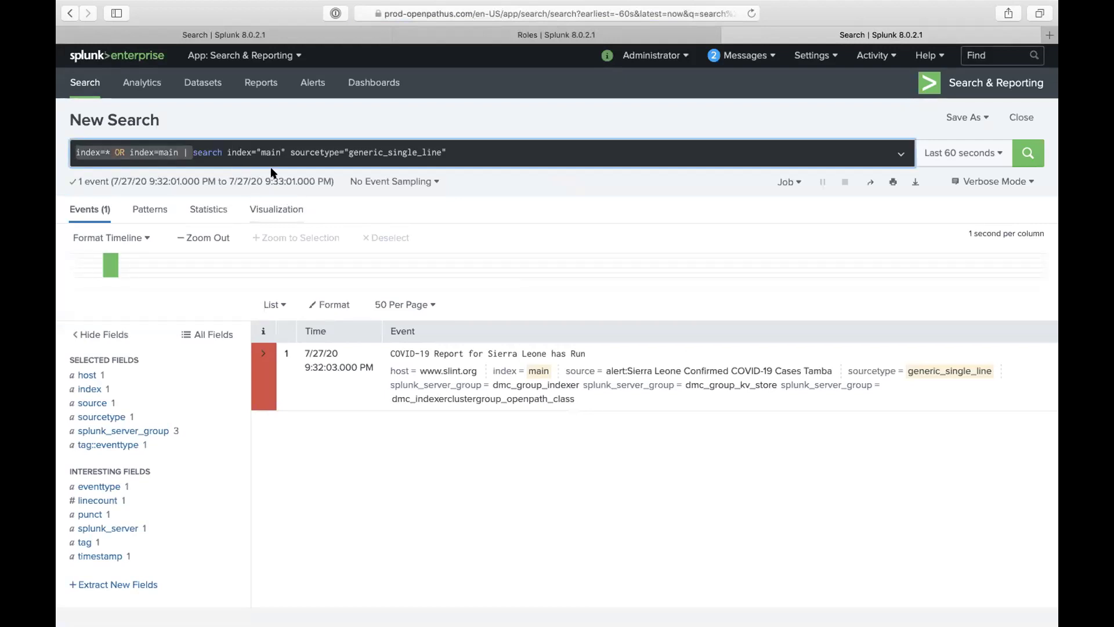
pyautogui.click(213, 152)
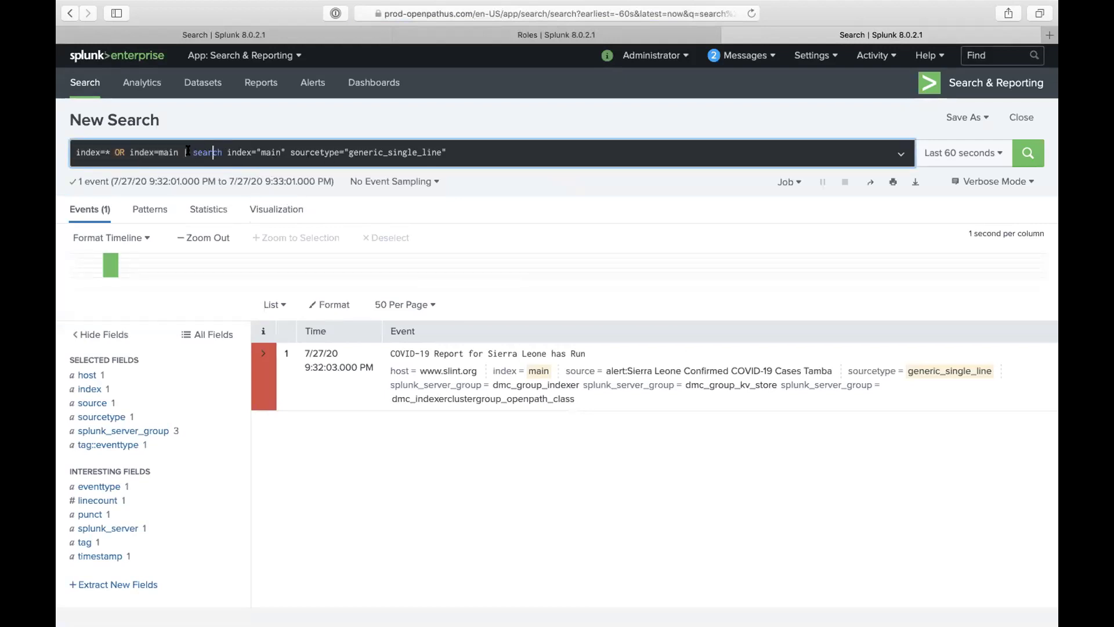
pyautogui.moveTo(193, 152); pyautogui.dragTo(448, 152)
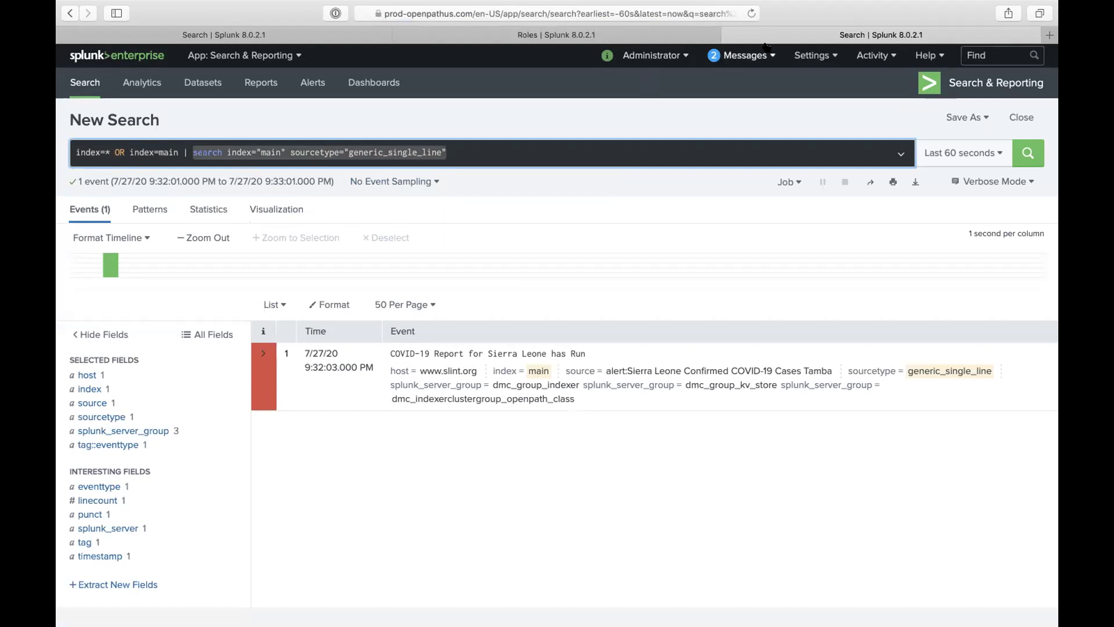
# Step: Check the main and generic_single_line values in the filter, then close the role editor
pyautogui.click(666, 41)
pyautogui.doubleClick(620, 142)
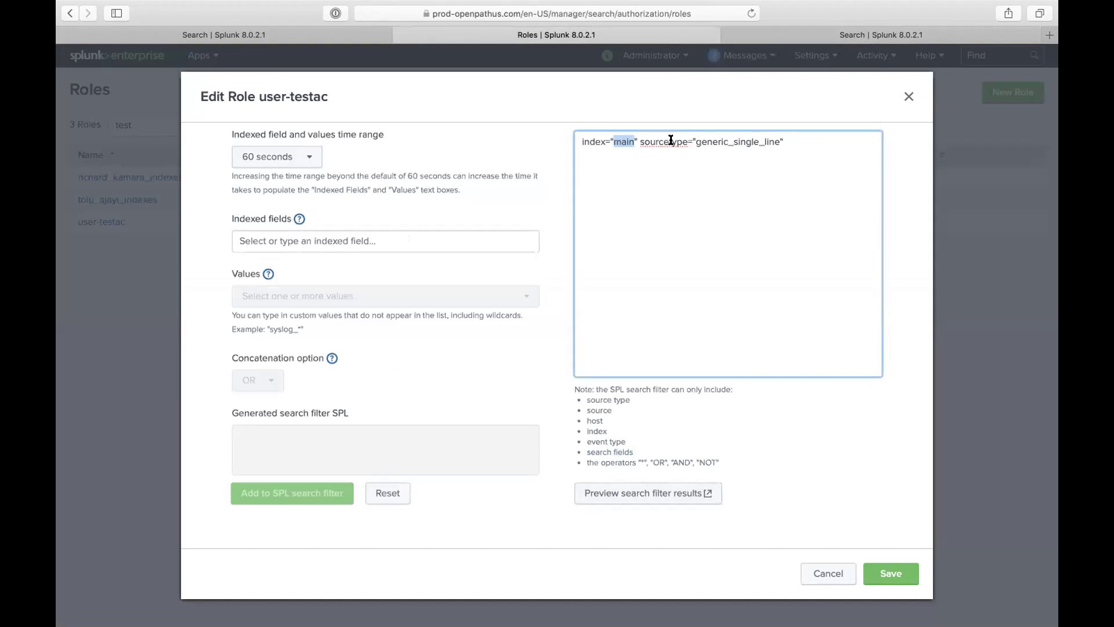
pyautogui.tripleClick(699, 143)
pyautogui.doubleClick(699, 143)
pyautogui.tripleClick(698, 143)
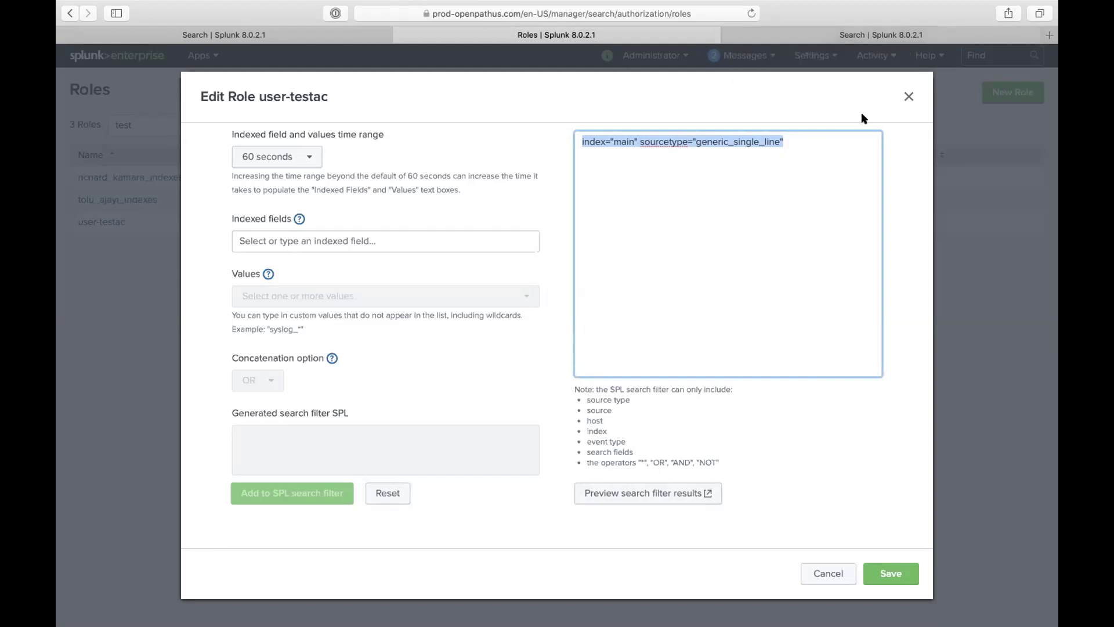
pyautogui.click(908, 99)
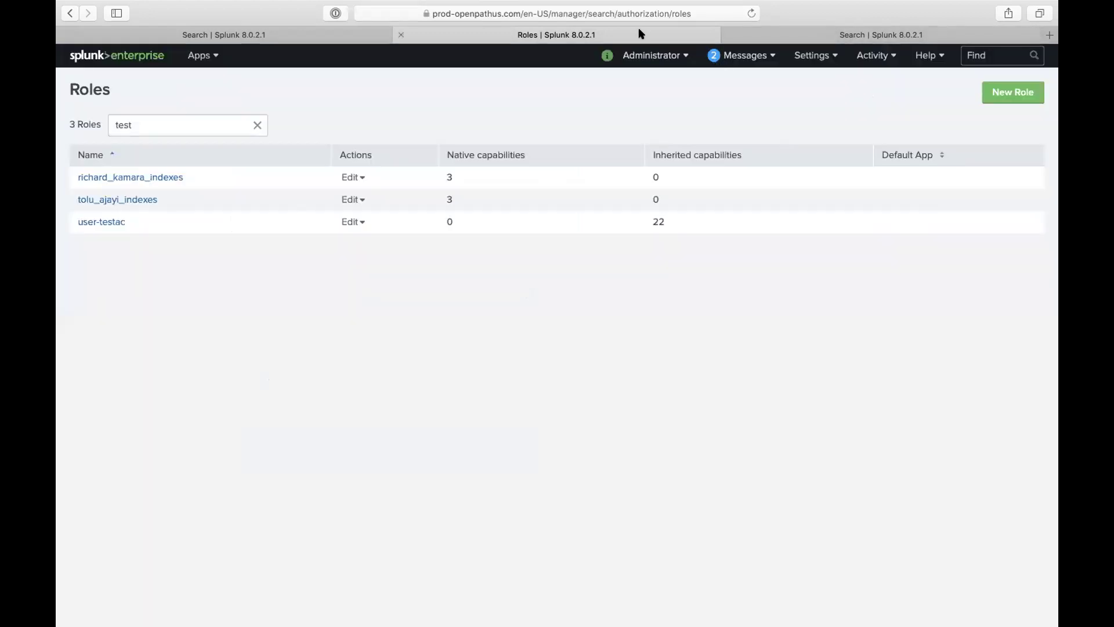
# Step: Dismiss the sourcetype summary on the first search tab and close the Roles and preview tabs
pyautogui.click(316, 32)
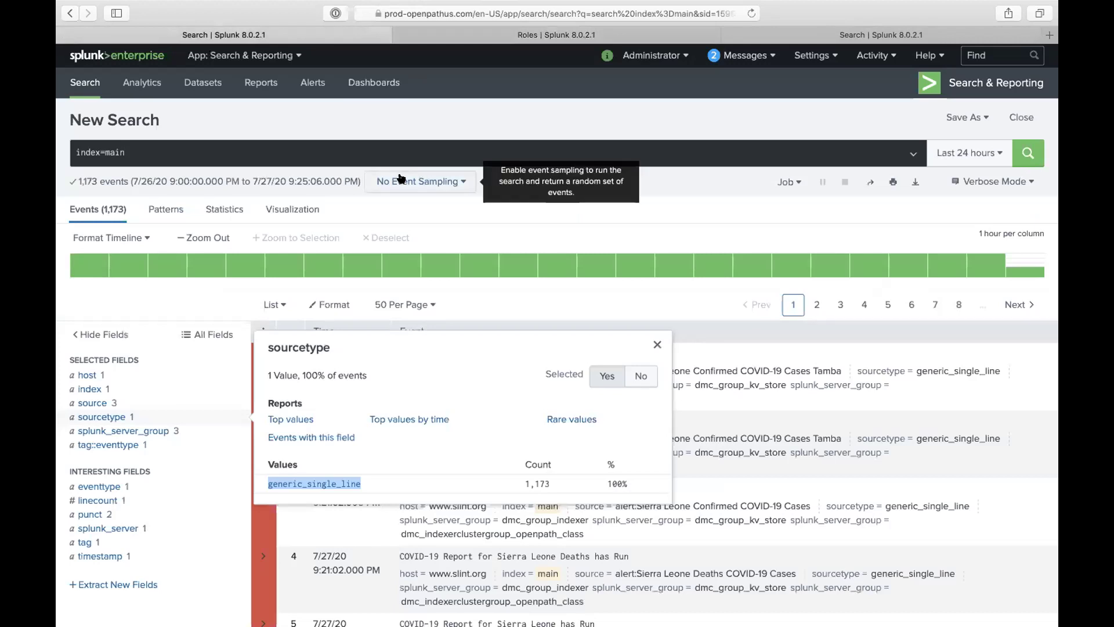
pyautogui.click(372, 165)
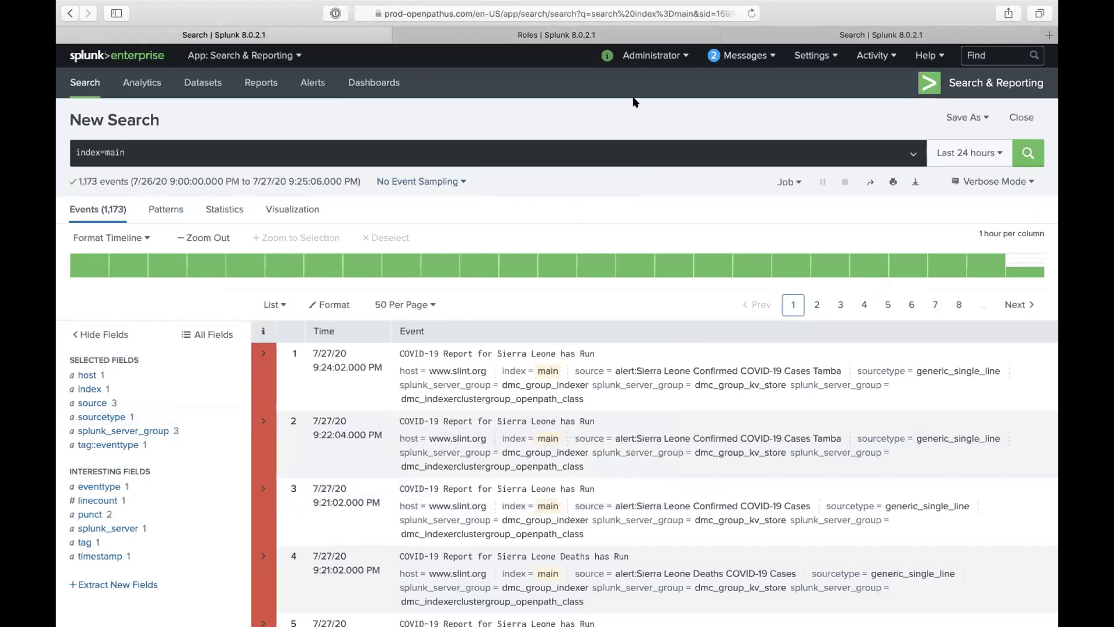
pyautogui.click(400, 35)
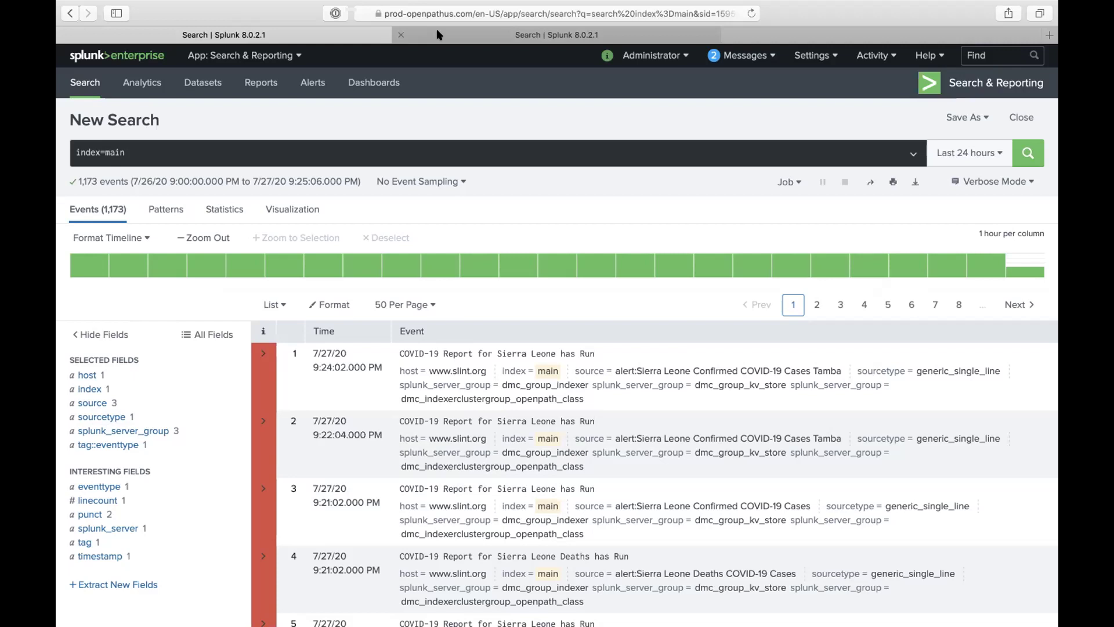
pyautogui.click(437, 35)
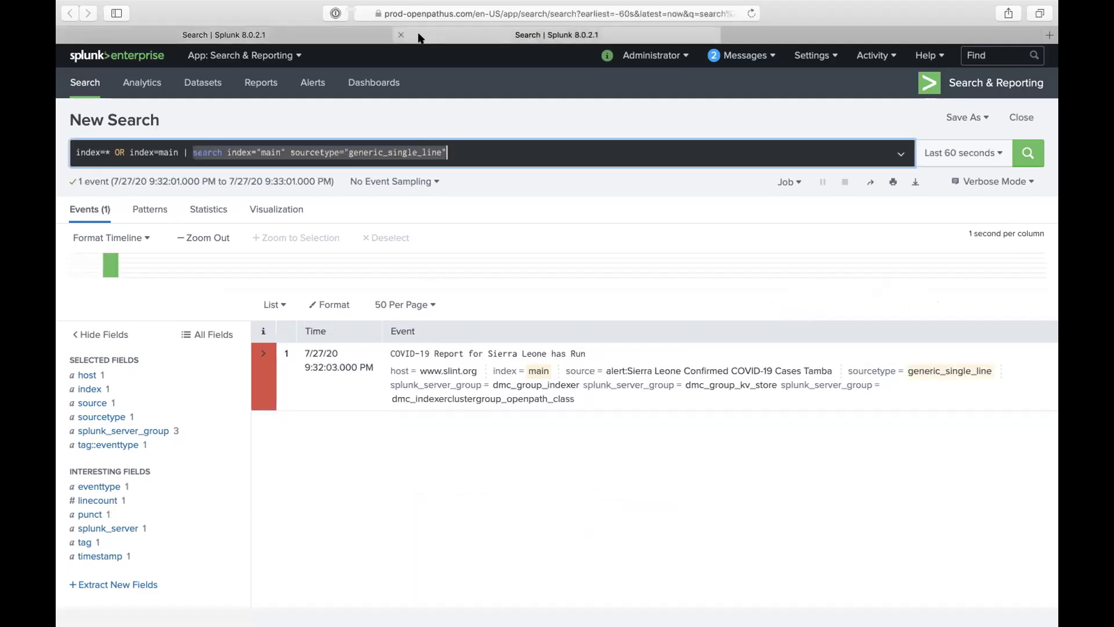
pyautogui.click(400, 35)
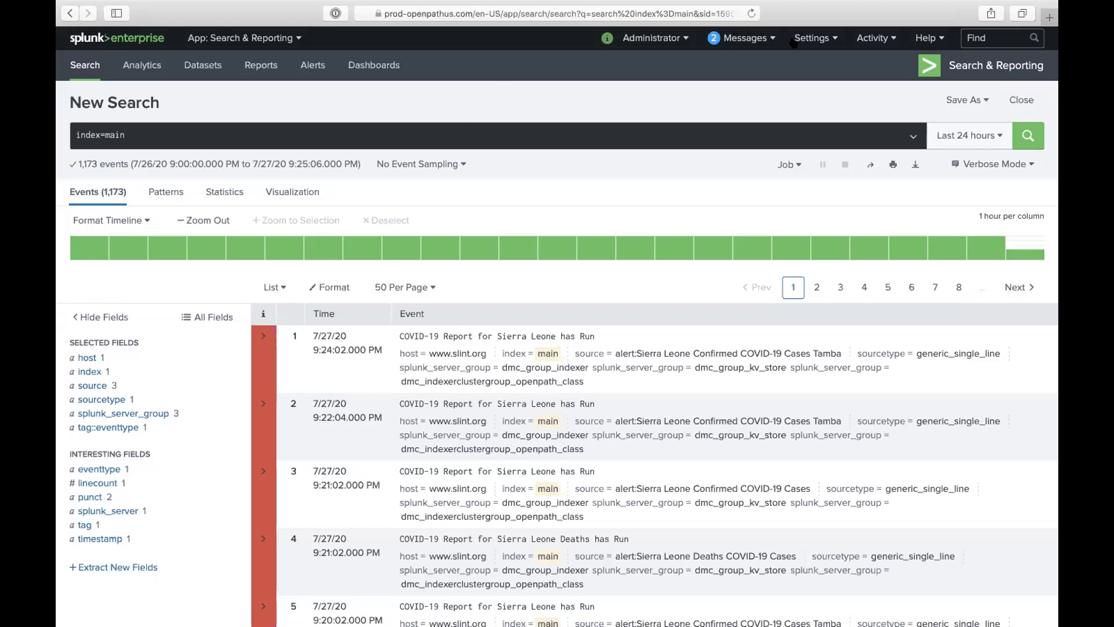
# Step: Select the index=main query text, then bring up the link options for Roles under Settings
pyautogui.click(812, 41)
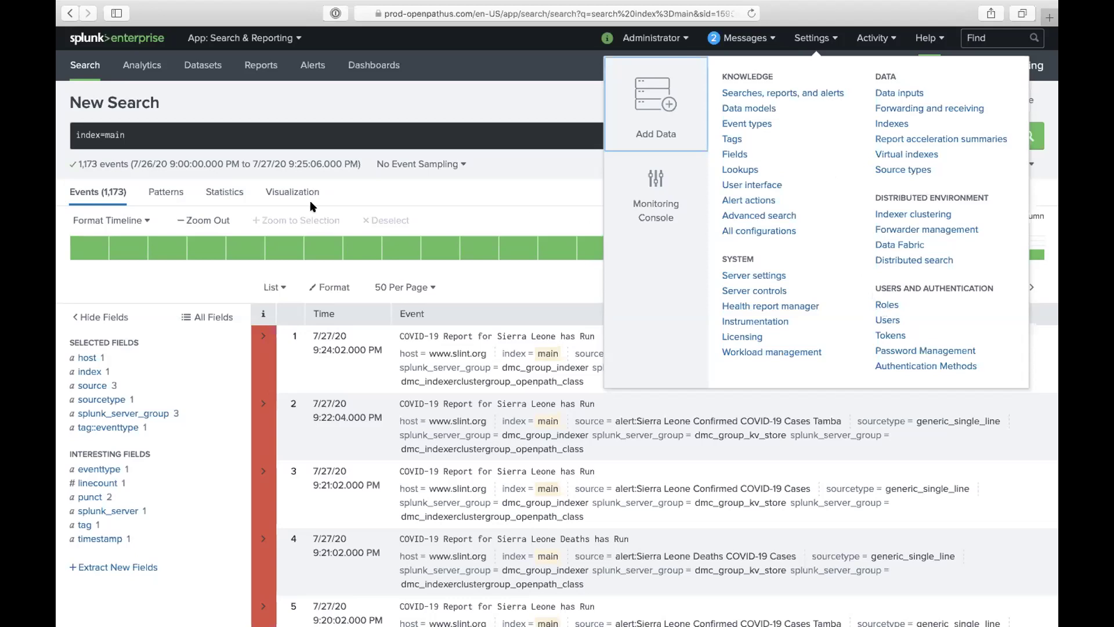
pyautogui.click(129, 138)
pyautogui.moveTo(129, 138); pyautogui.dragTo(60, 138)
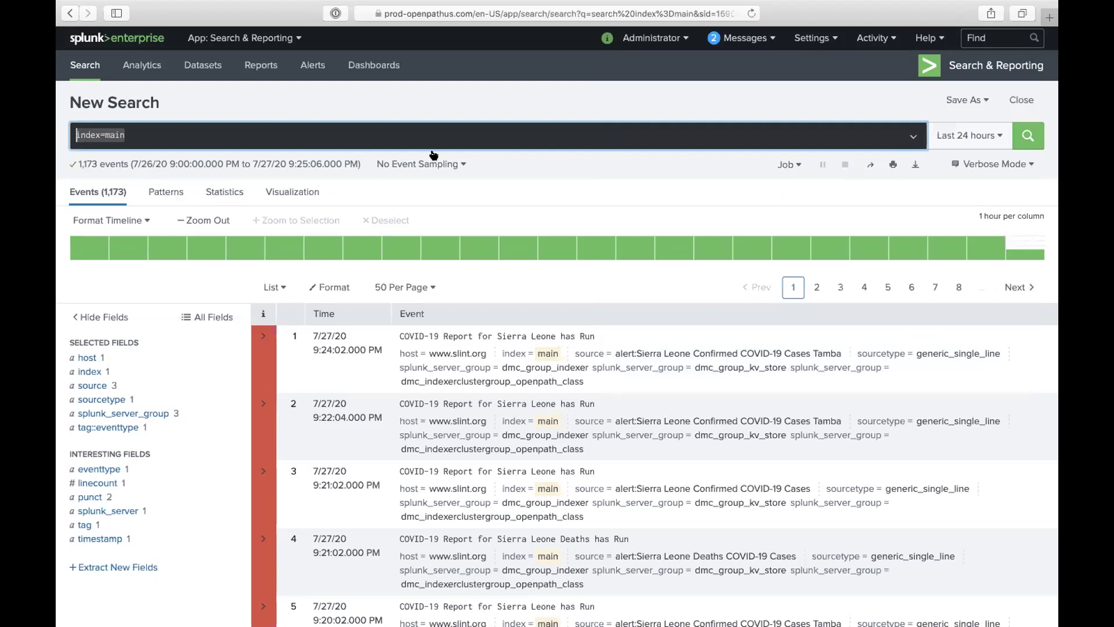
pyautogui.click(587, 141)
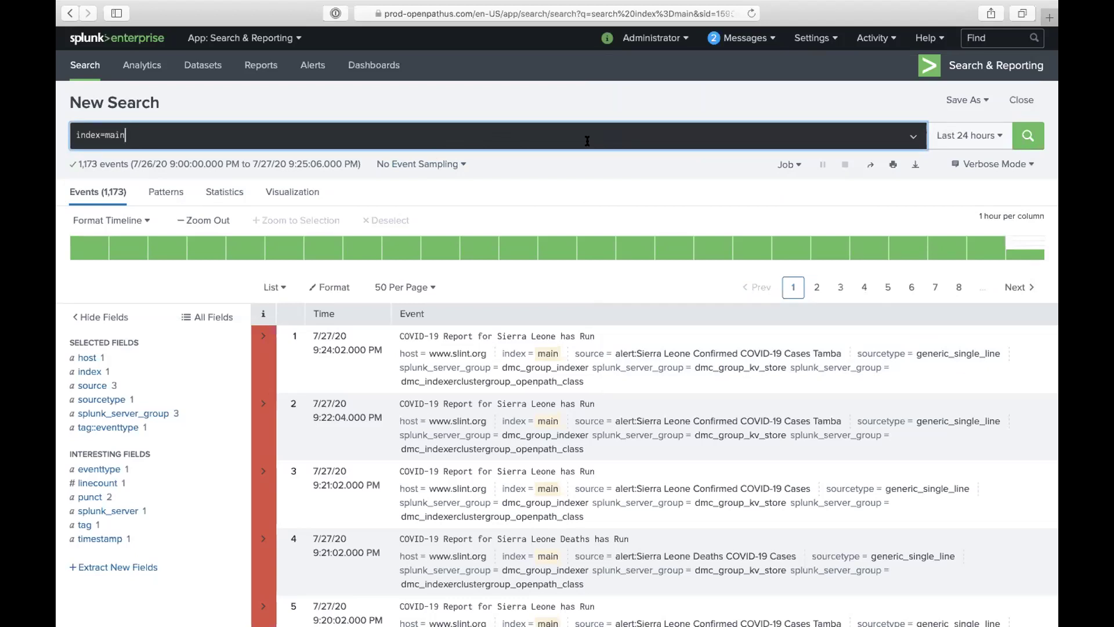
pyautogui.click(811, 40)
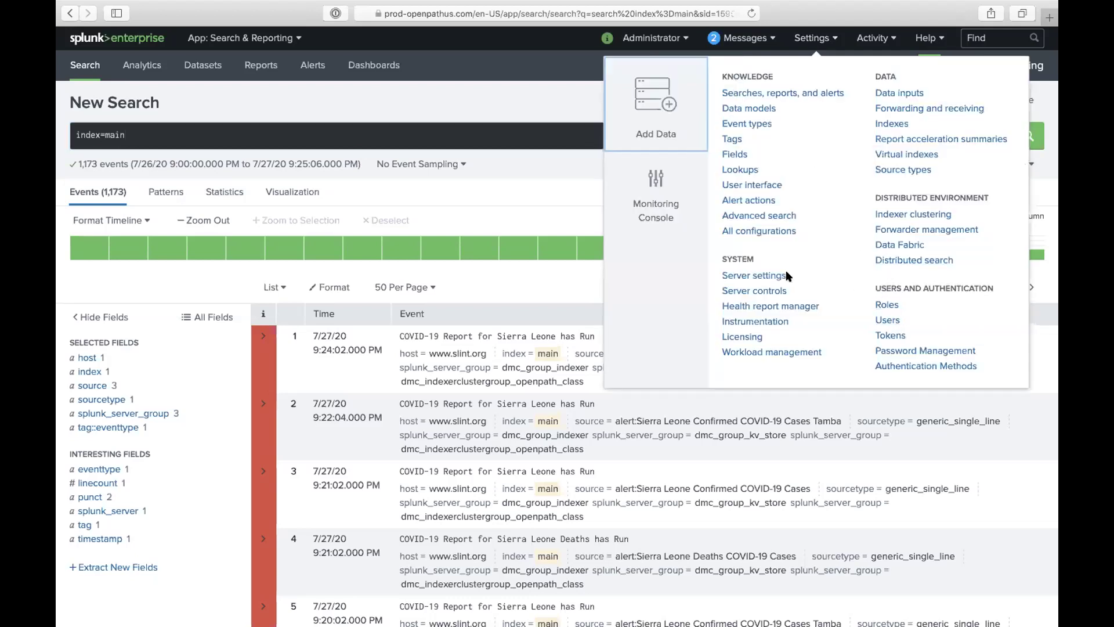
pyautogui.rightClick(880, 308)
# Step: Open Roles in a new tab and select user-testac's search filter on its Restrictions tab
pyautogui.click(917, 311)
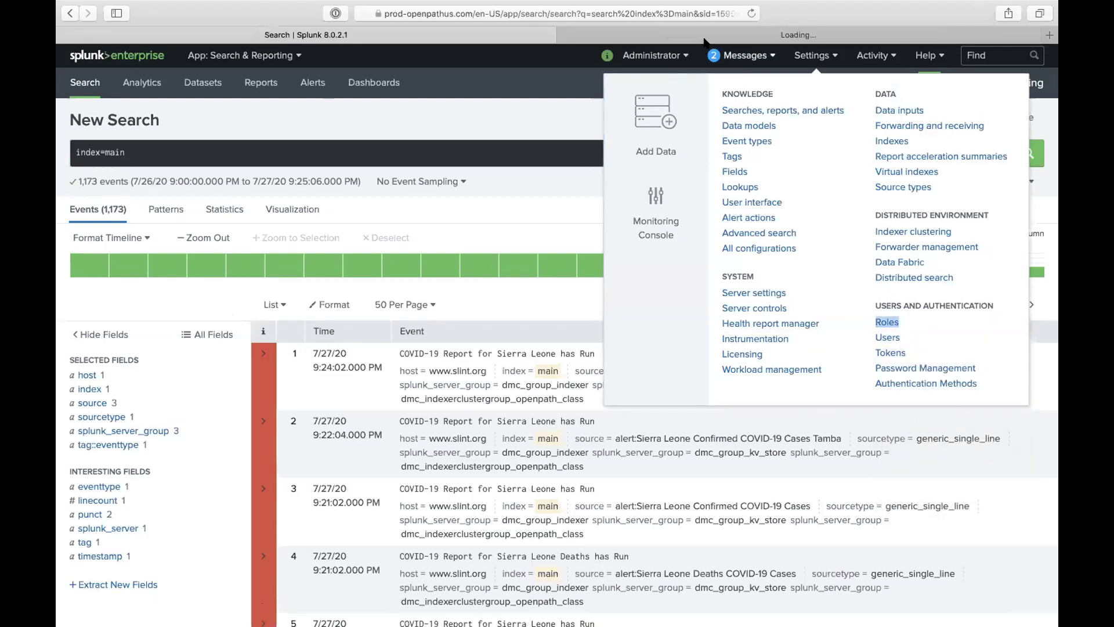
pyautogui.click(700, 32)
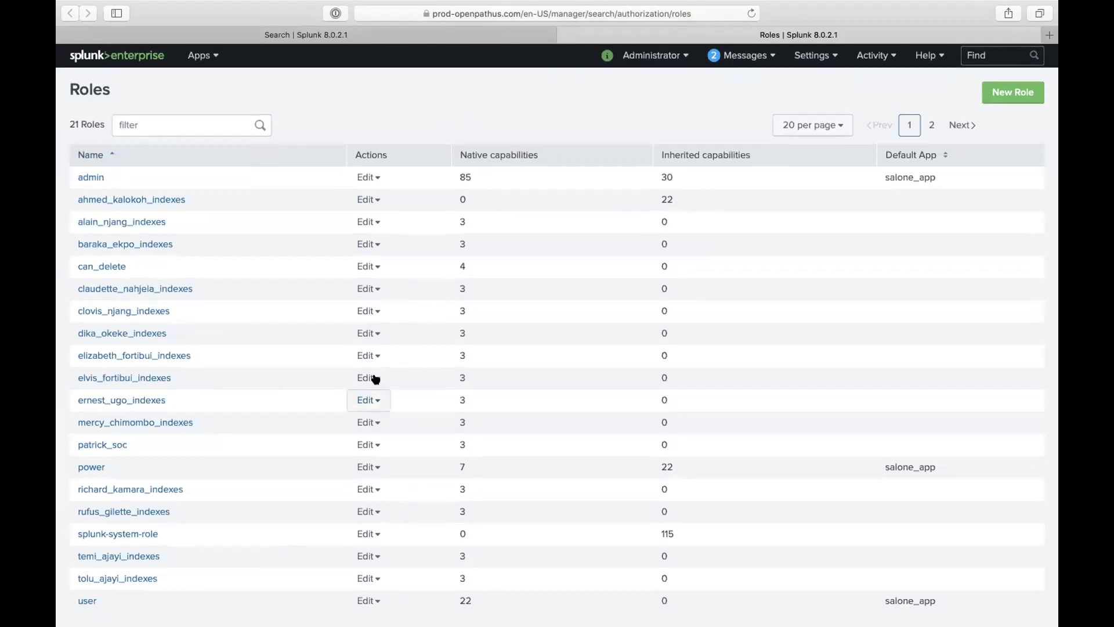
pyautogui.click(932, 125)
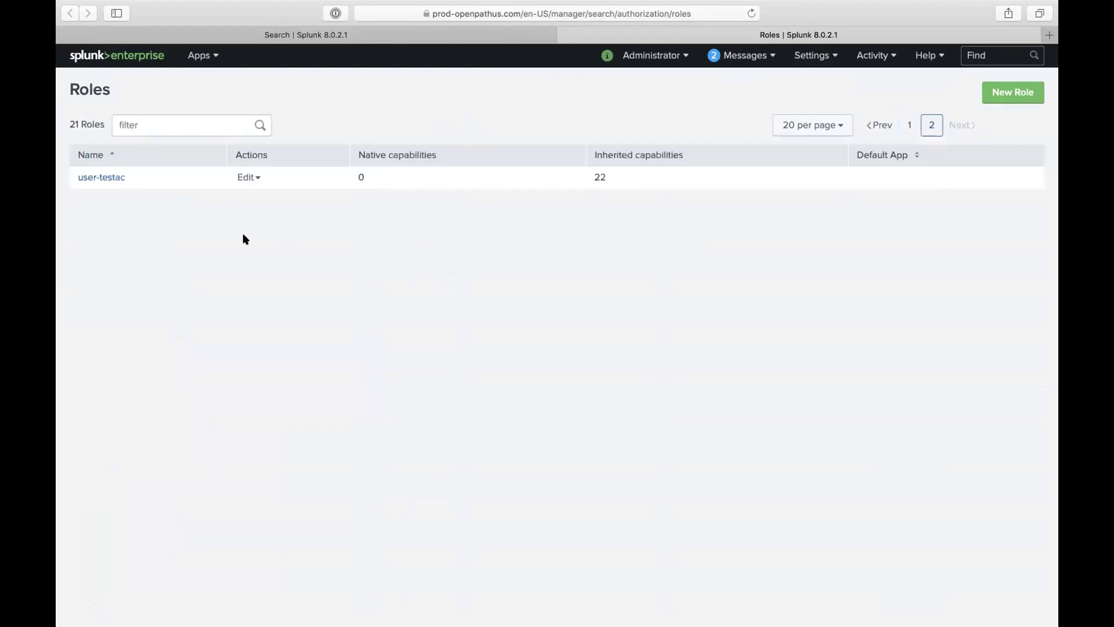
pyautogui.click(120, 180)
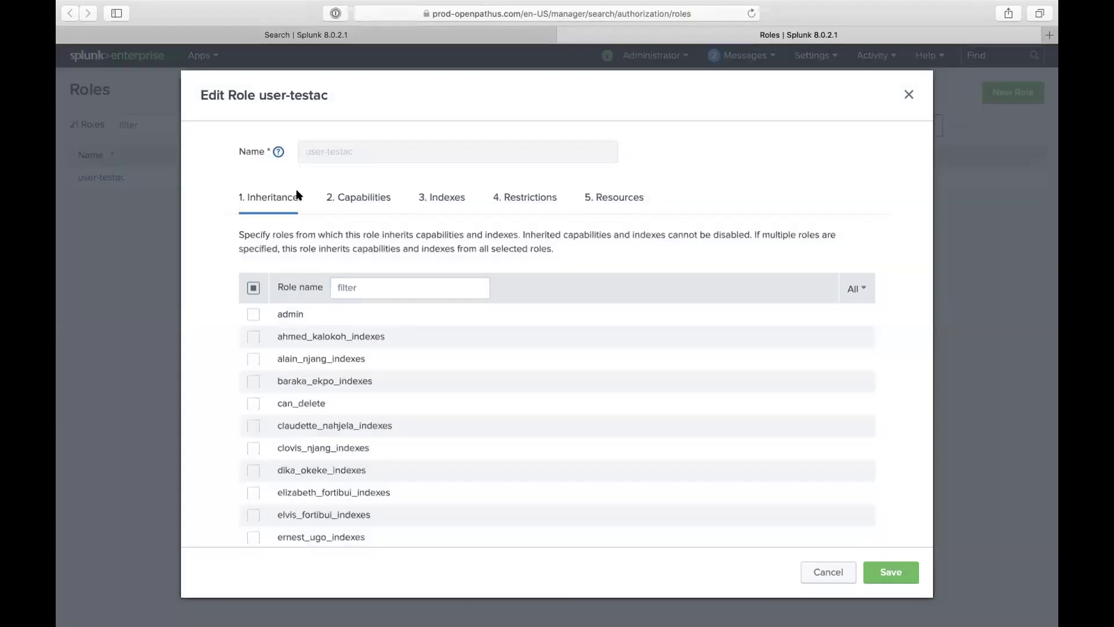
pyautogui.click(524, 200)
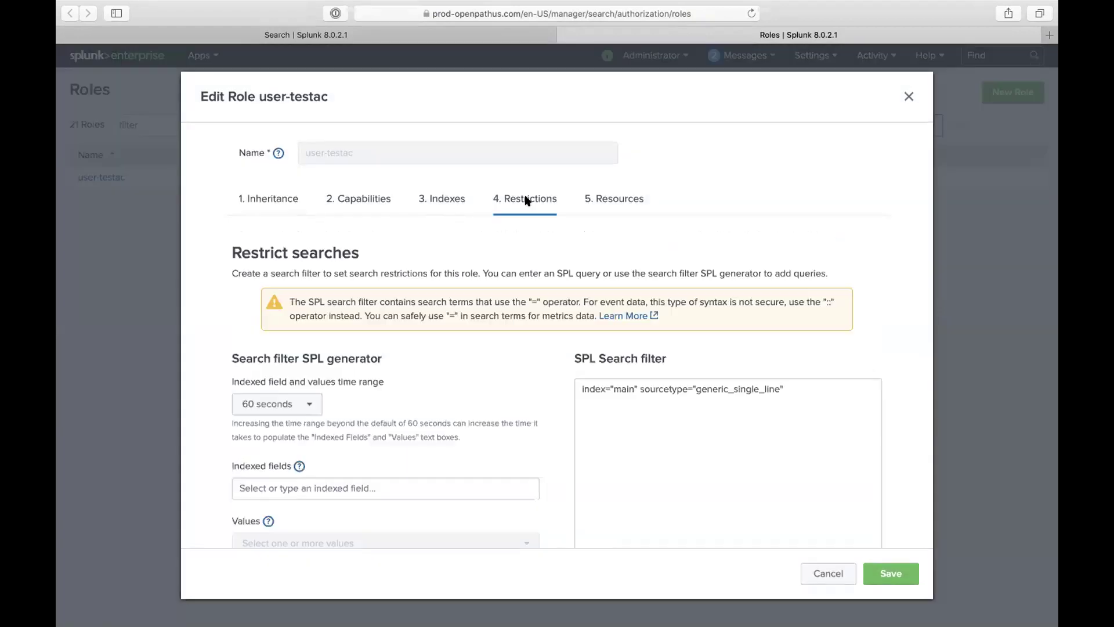
pyautogui.doubleClick(663, 387)
pyautogui.tripleClick(664, 386)
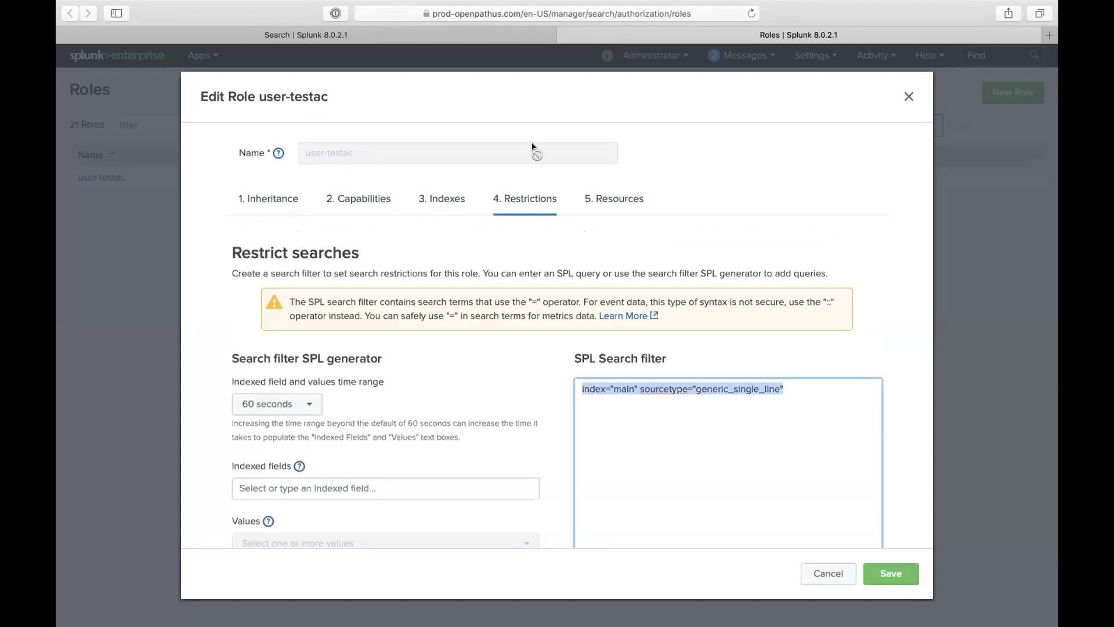
pyautogui.click(484, 35)
pyautogui.click(359, 151)
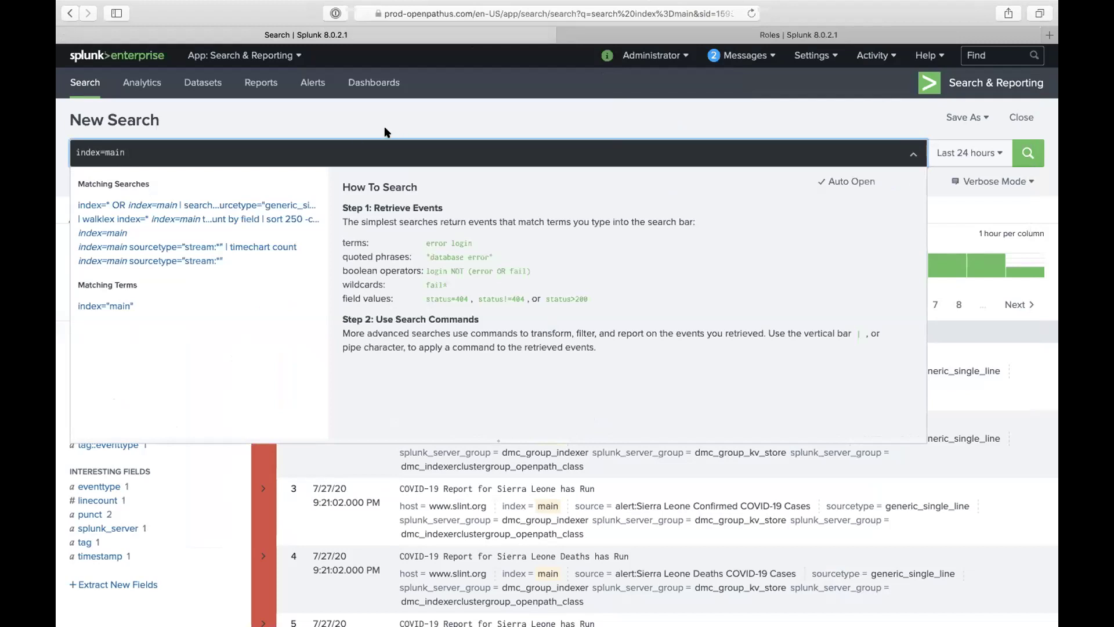
# Step: Search index=main for the quoted phrase "sierra leone"
pyautogui.press('BackSpace')
pyautogui.press('BackSpace')
pyautogui.press('BackSpace')
pyautogui.press('BackSpace')
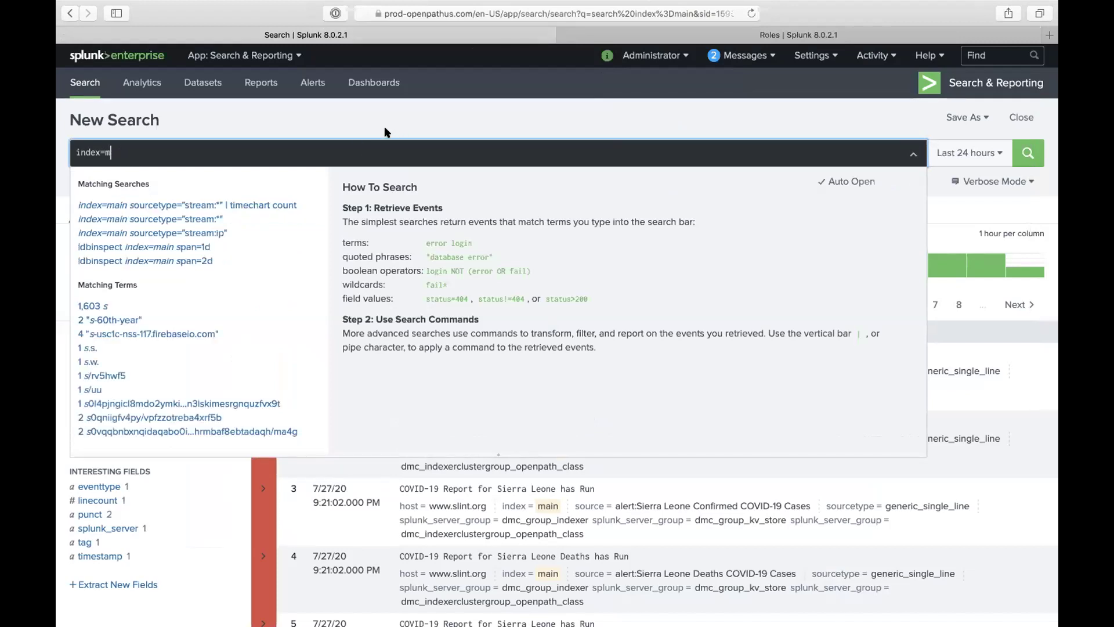
pyautogui.write('ain')
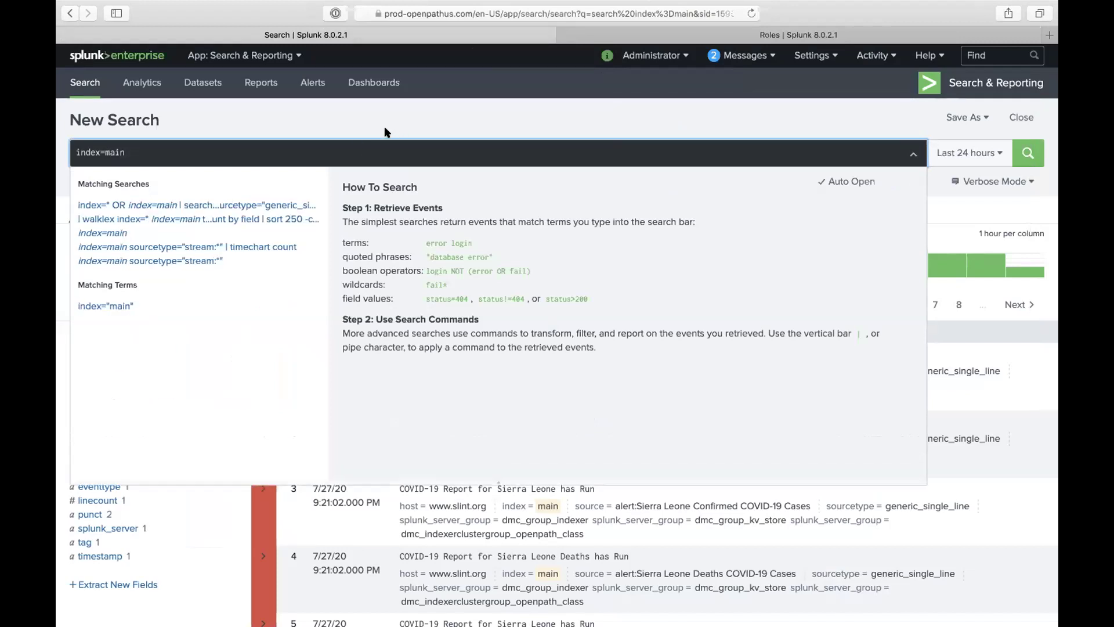
pyautogui.write(' sierra leon')
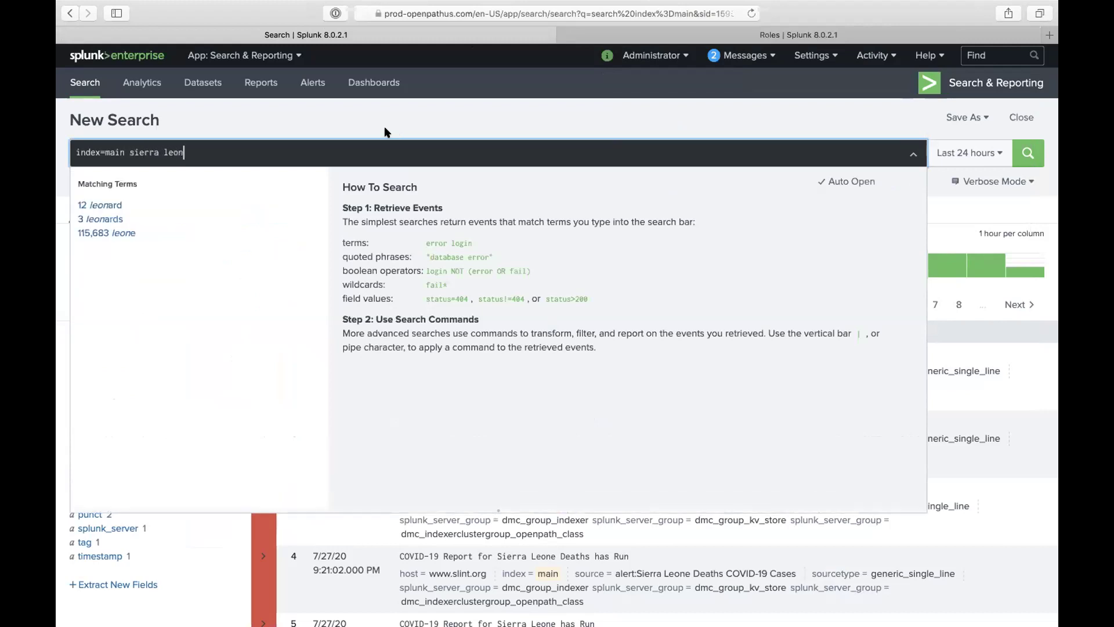
pyautogui.write('e')
pyautogui.press('Return')
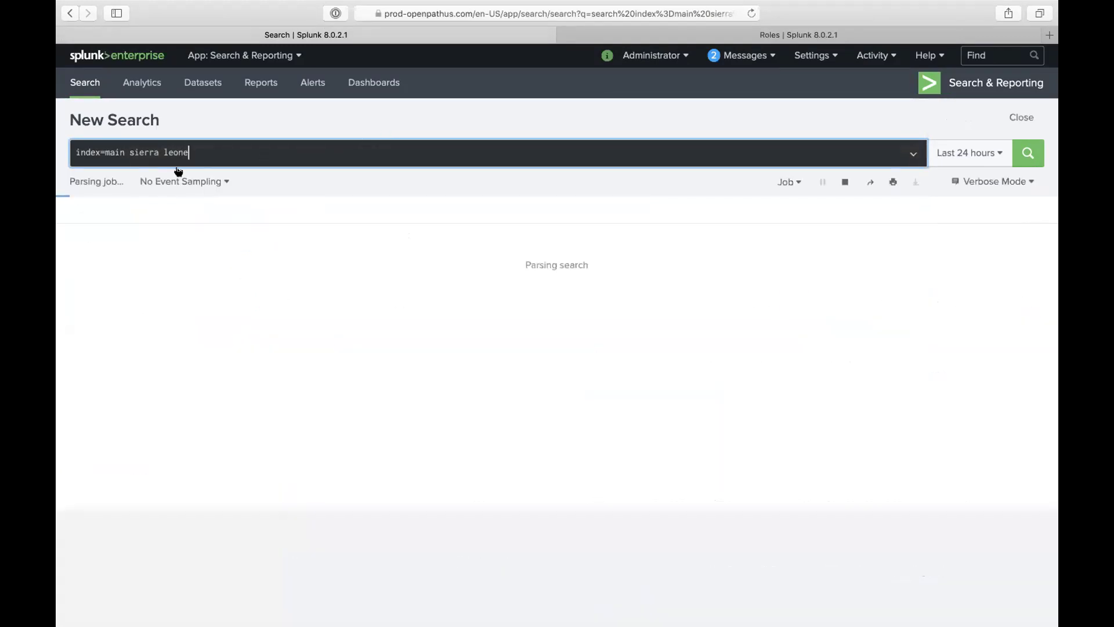
pyautogui.click(129, 153)
pyautogui.write('"')
pyautogui.click(189, 153)
pyautogui.write('"')
pyautogui.press('Return')
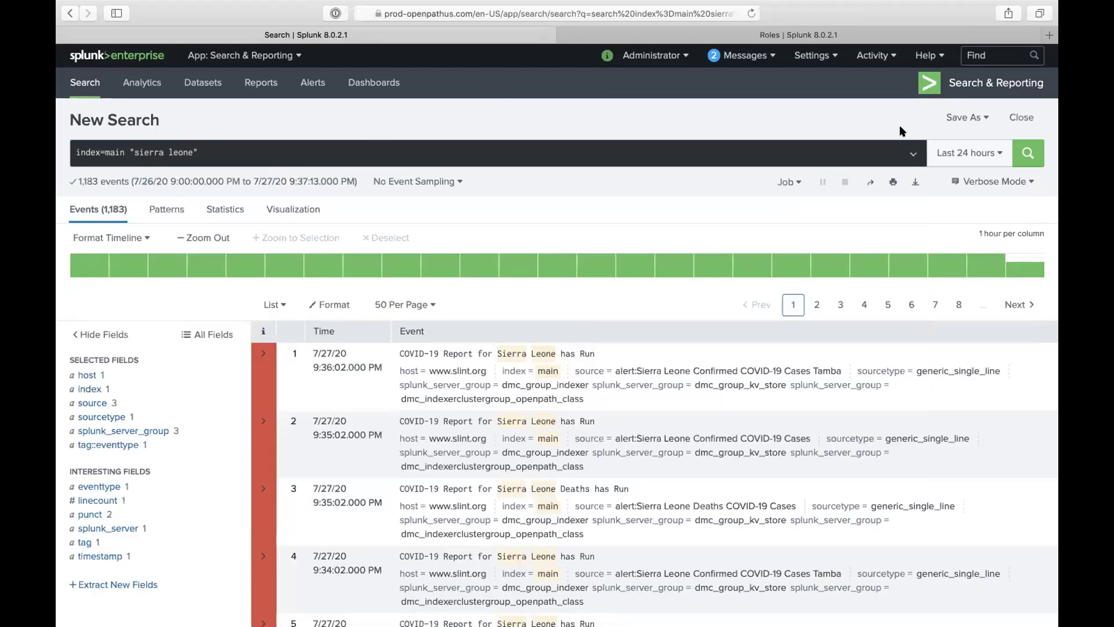
# Step: Start saving the search as an event type named Sierra
pyautogui.click(963, 117)
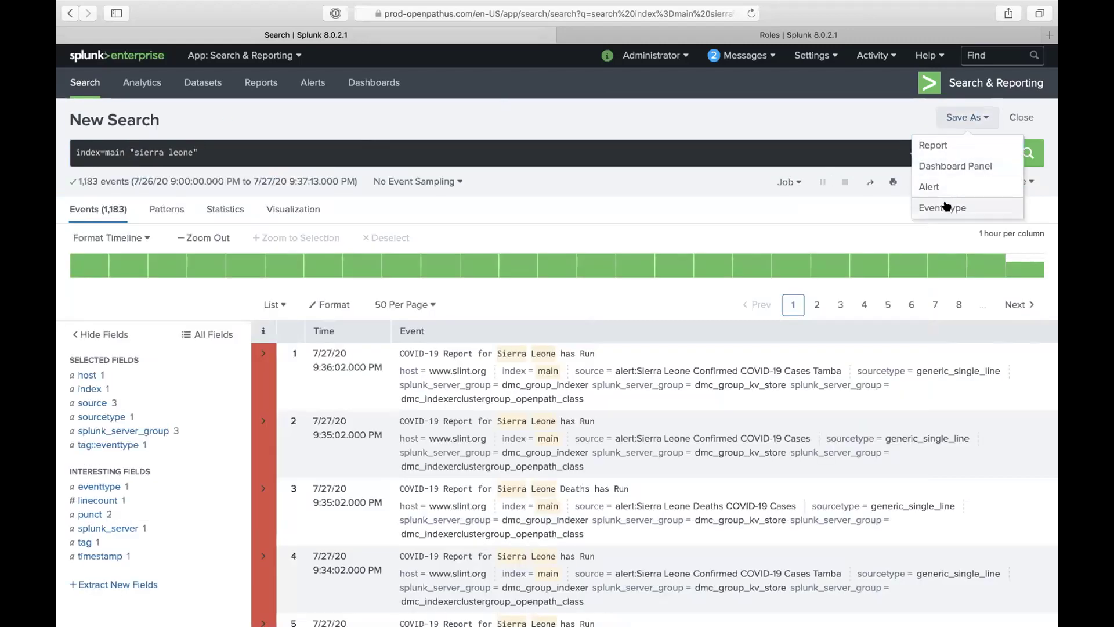
pyautogui.click(943, 207)
pyautogui.click(530, 170)
pyautogui.click(529, 142)
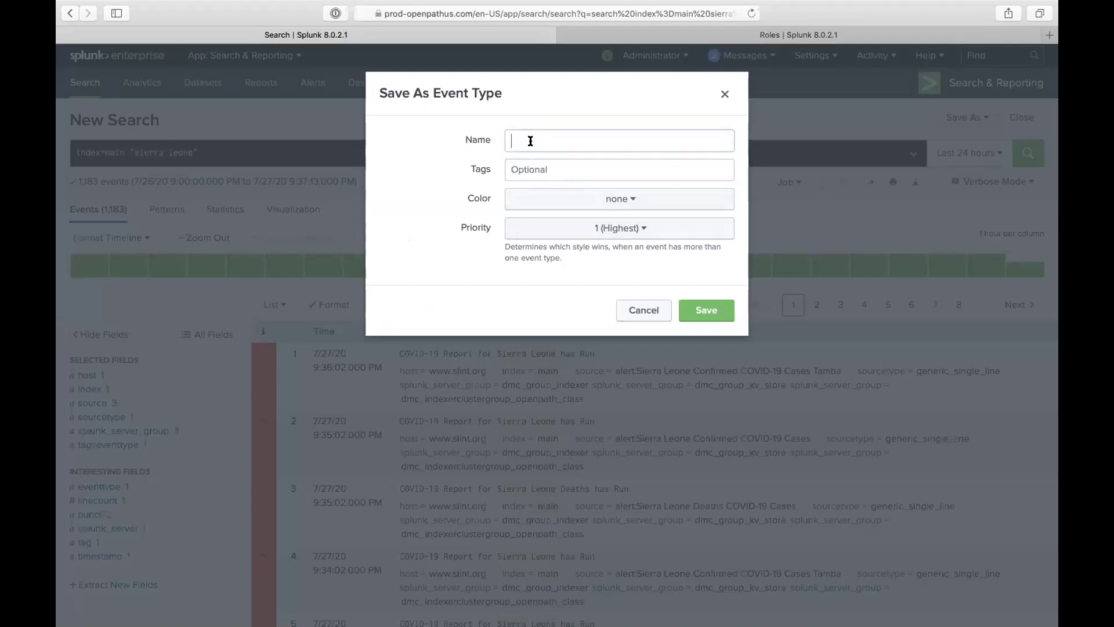
pyautogui.write('Sierra')
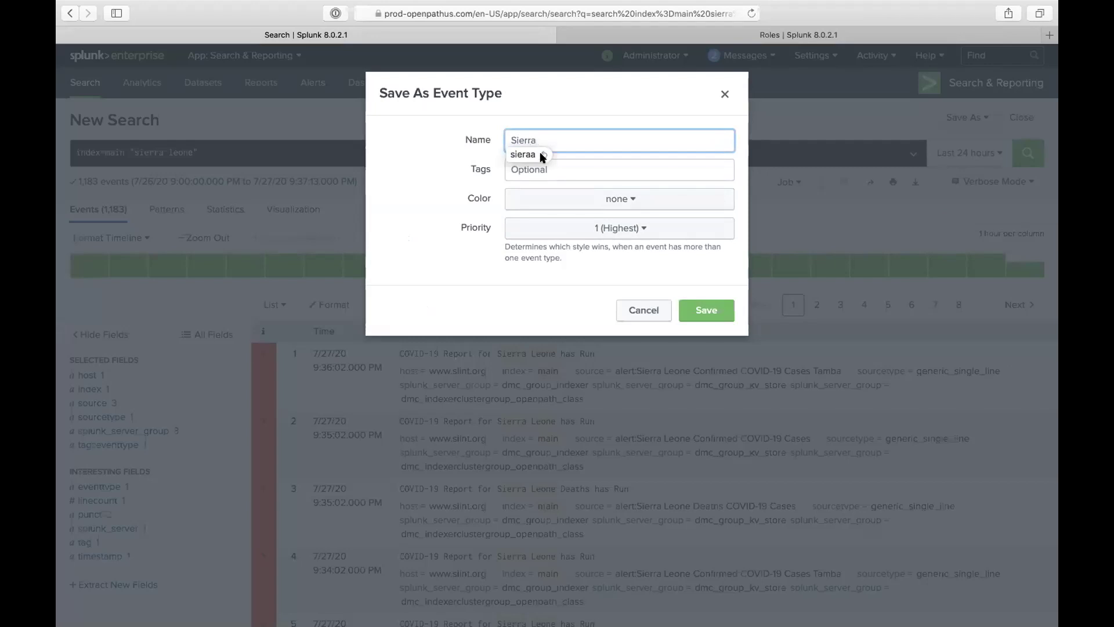
pyautogui.click(577, 153)
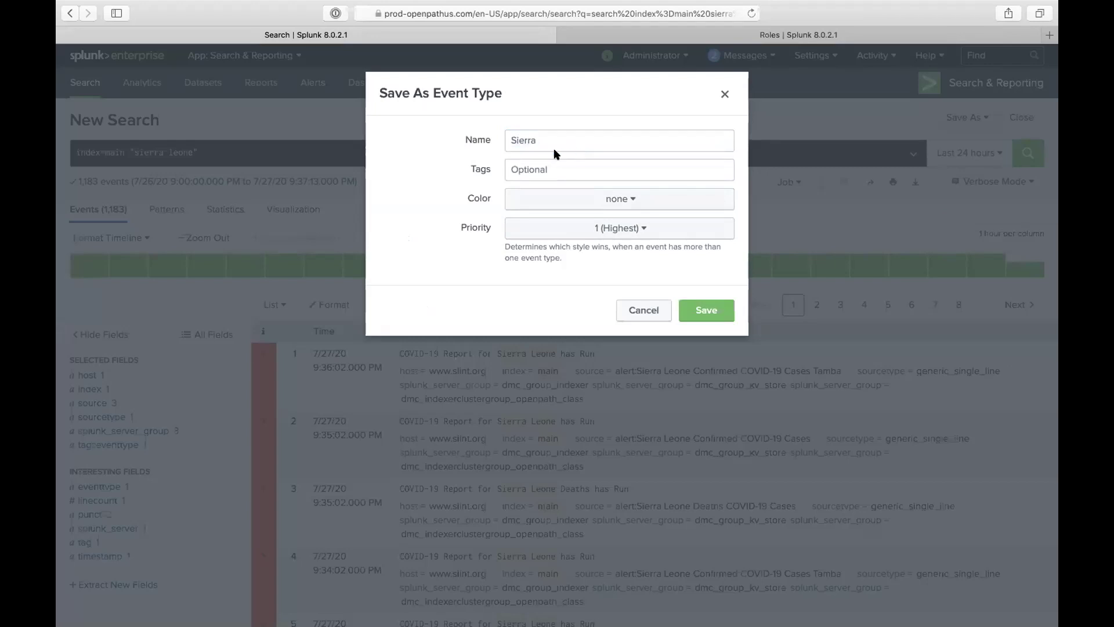
pyautogui.click(638, 34)
# Step: Replace the user-testac role's search filter with eventtype!="sierra leone"
pyautogui.click(661, 401)
pyautogui.tripleClick(661, 389)
pyautogui.write('eventty')
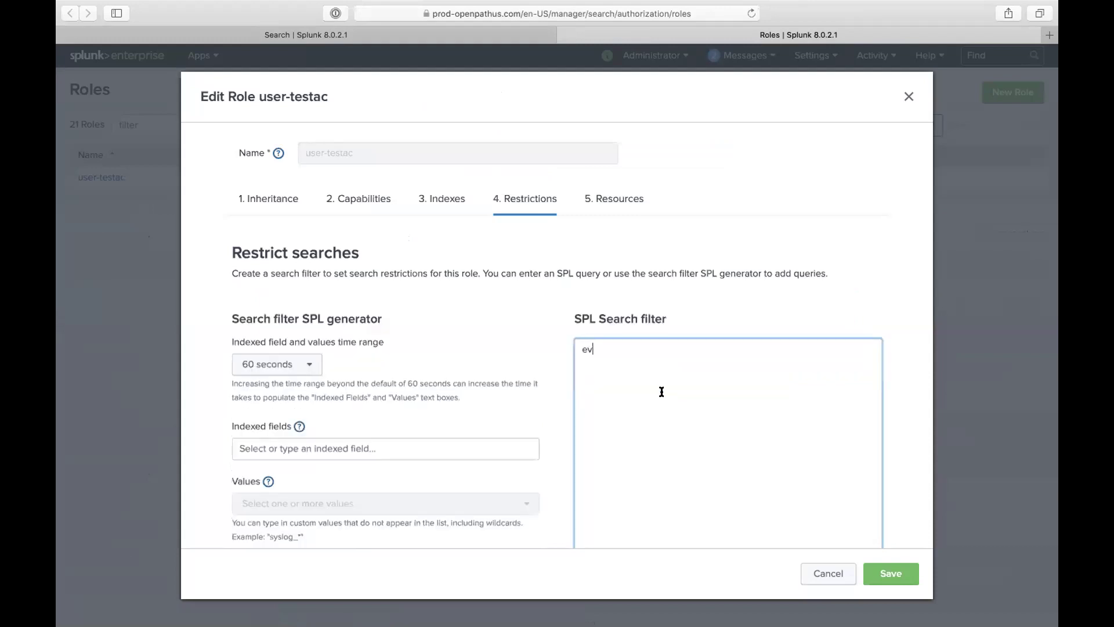
pyautogui.write('!="sierra leone')
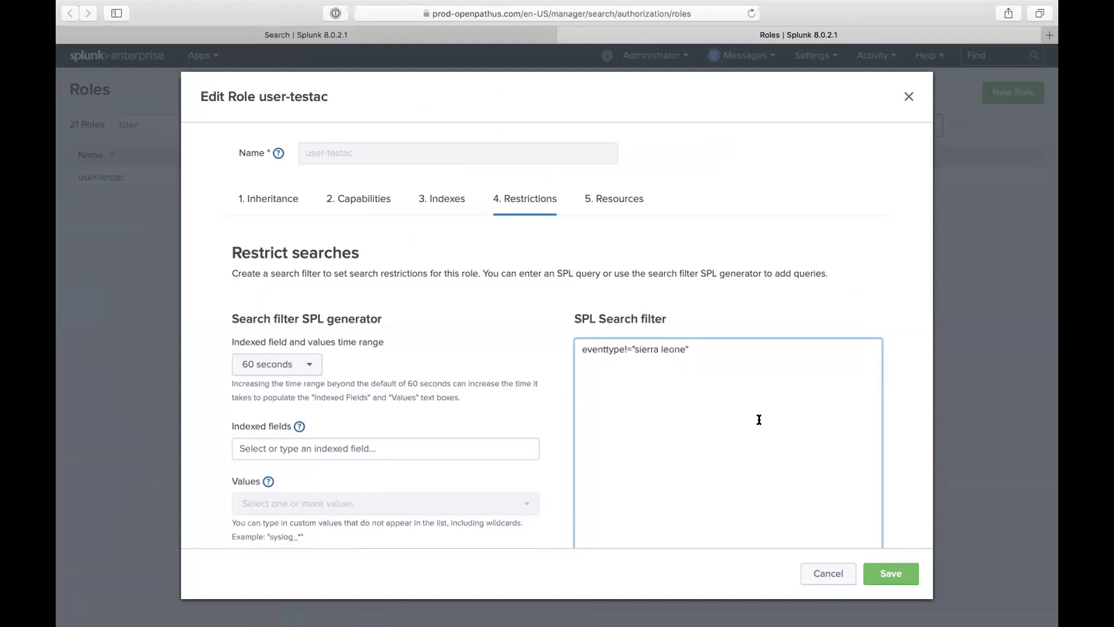
pyautogui.scroll(-2, 669, 370)
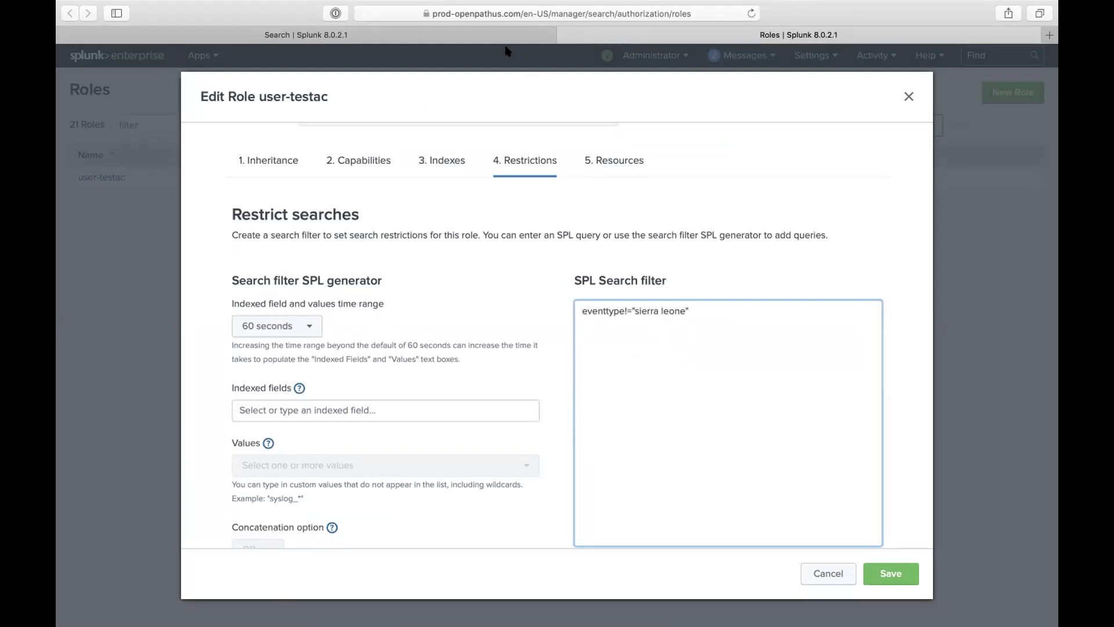
pyautogui.scroll(-3, 696, 410)
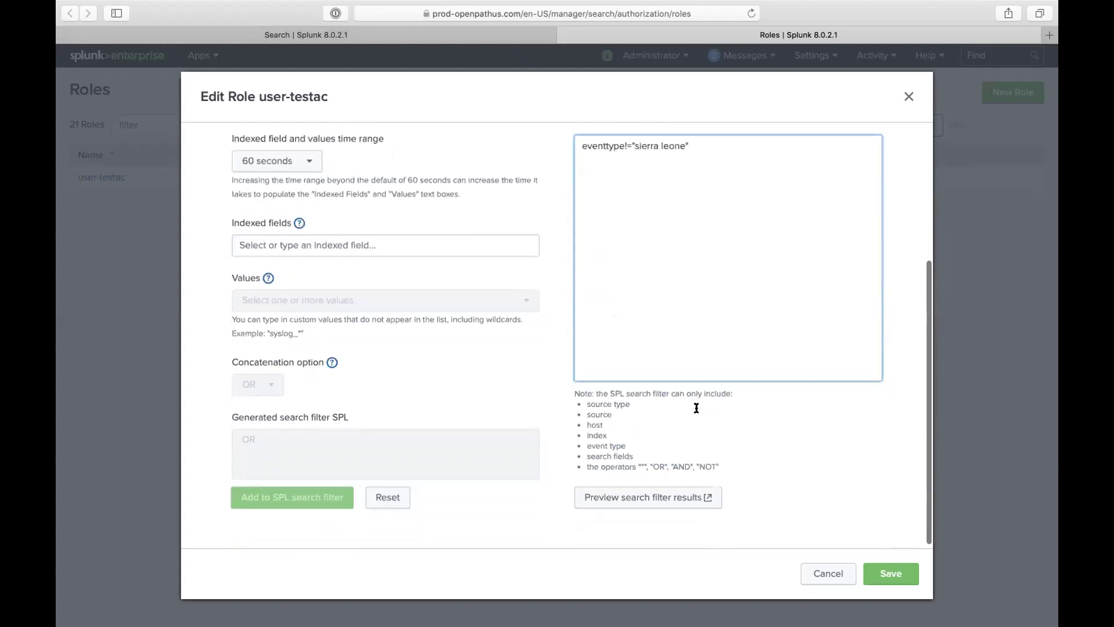
# Step: Try a 'NOT 8..8.8.8 NOT' filter instead, then clear the role's search filter
pyautogui.tripleClick(660, 145)
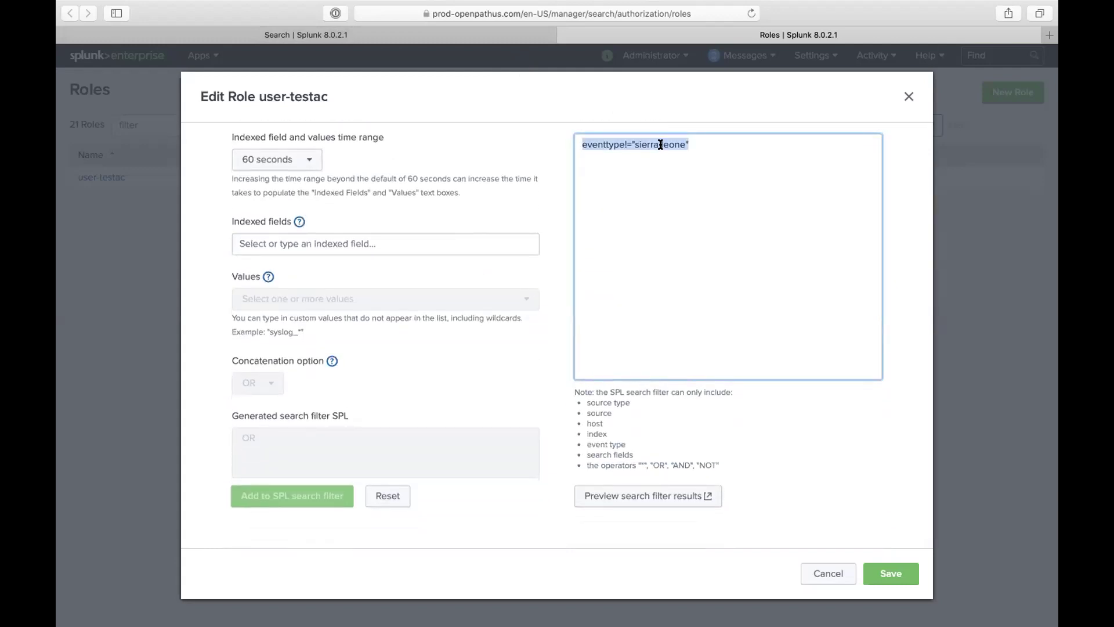
pyautogui.write('NOT')
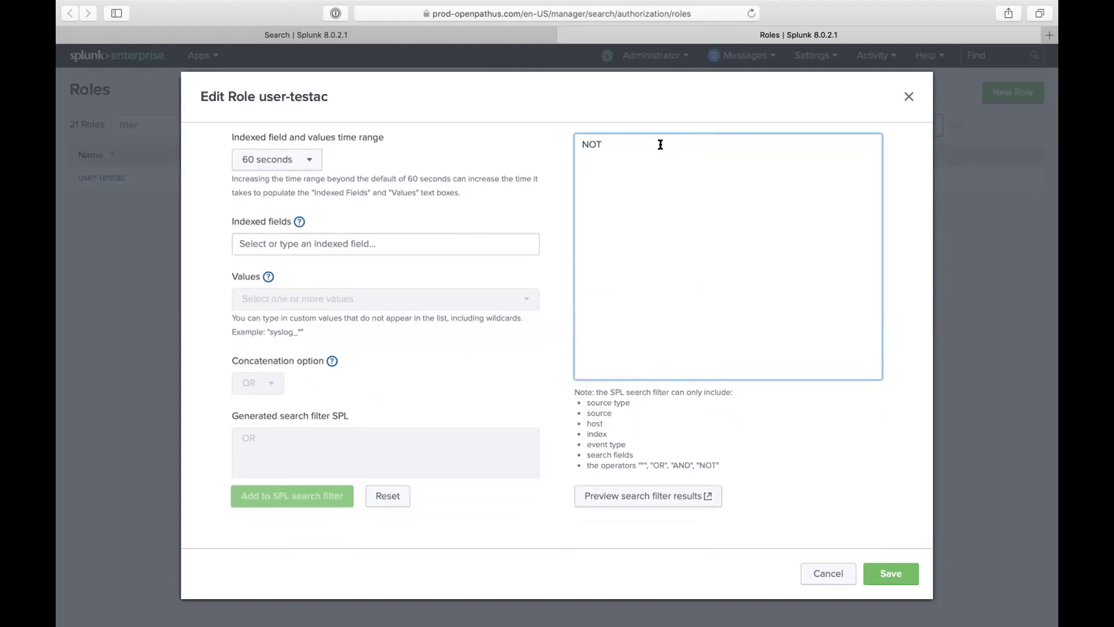
pyautogui.write(' 8..8.8.8 NOT')
pyautogui.press('super+a')
pyautogui.press('BackSpace')
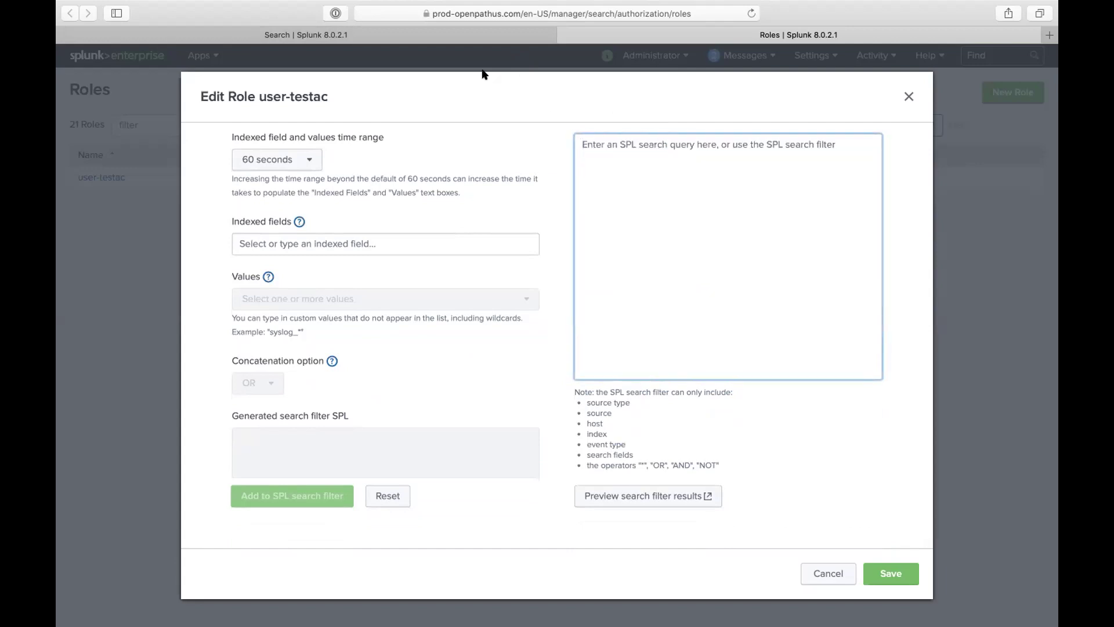
# Step: Enter 'siierra leone' on the role page and return to the Sierra event type dialog
pyautogui.hotkey('ctrl', 'shift', 'Tab')
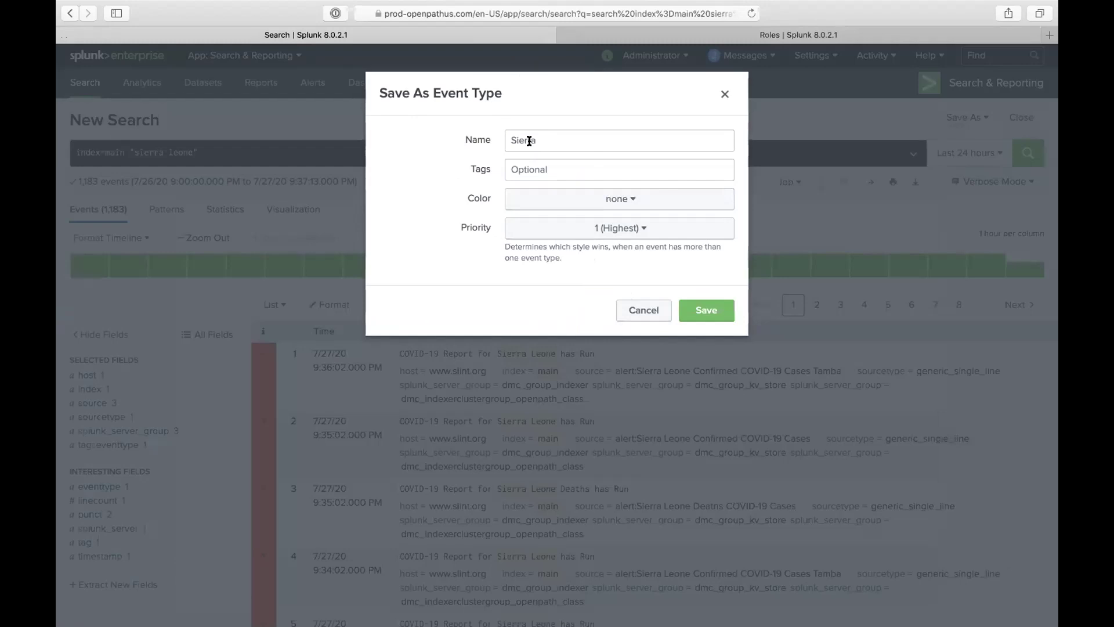
pyautogui.click(645, 38)
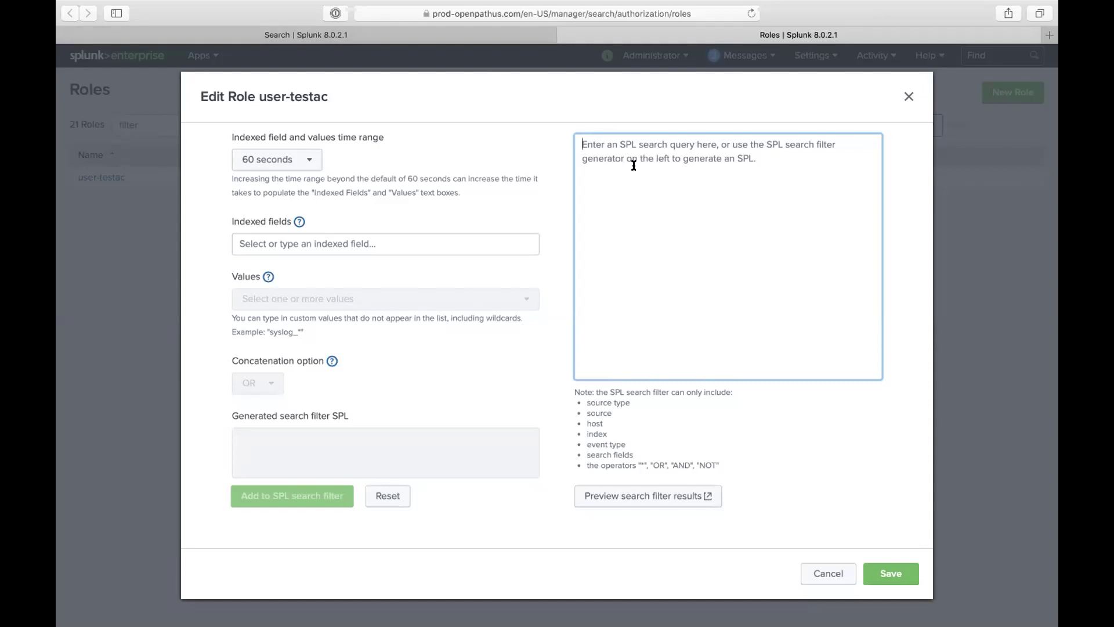
pyautogui.write('si')
pyautogui.write('ie')
pyautogui.write('rra leone')
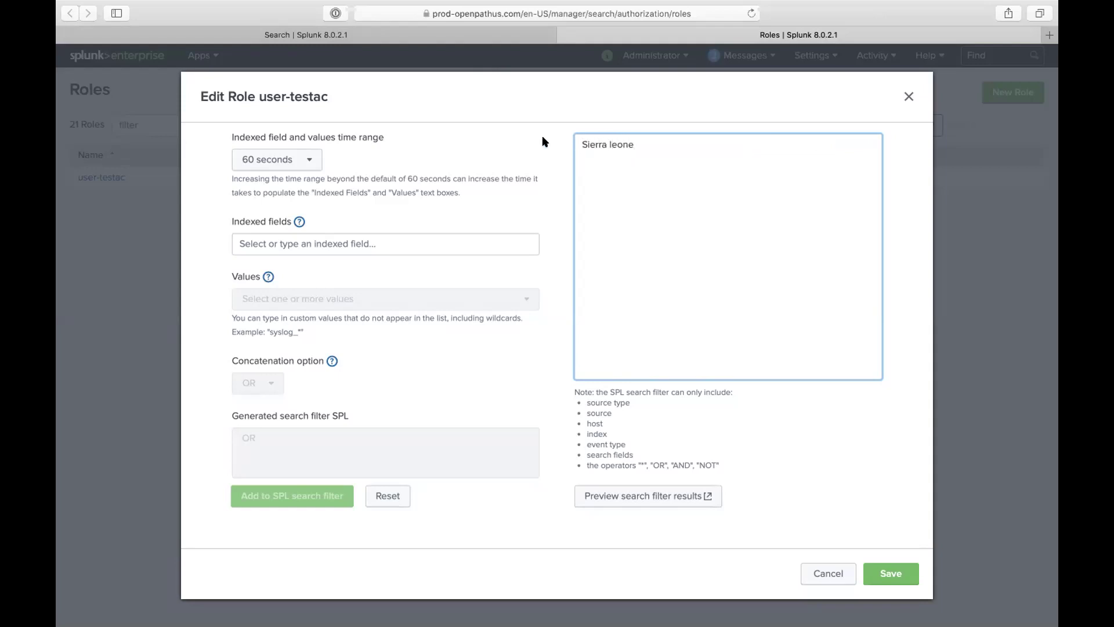
pyautogui.click(480, 36)
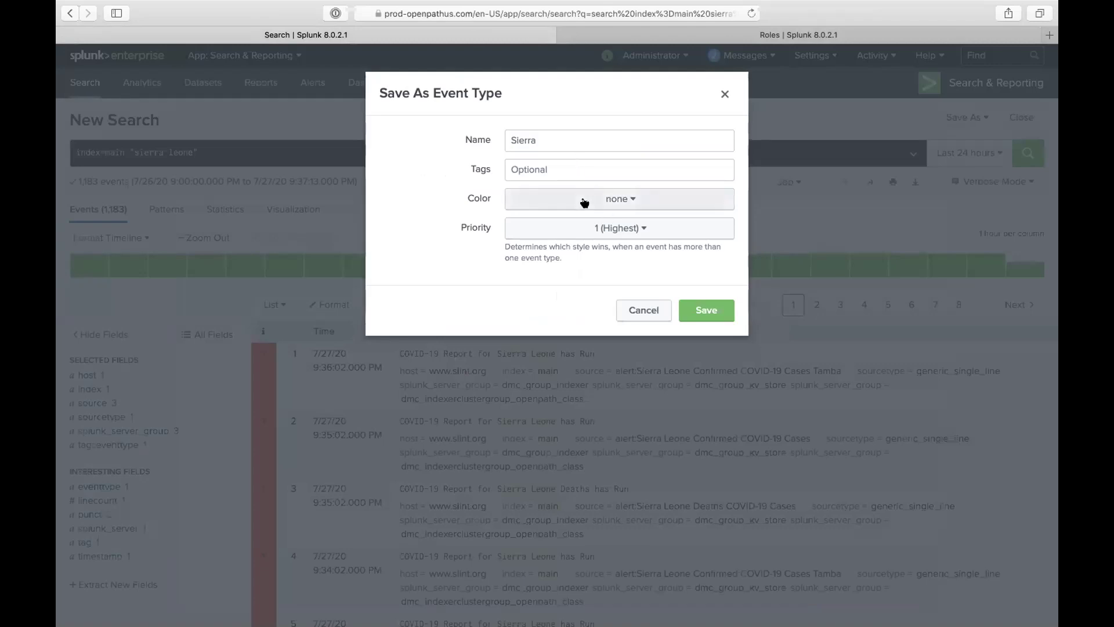
# Step: Cancel the event type, run index=main "COVID-19", then erase the COVID-19 term
pyautogui.click(622, 309)
pyautogui.moveTo(136, 152); pyautogui.dragTo(218, 153)
pyautogui.press('BackSpace')
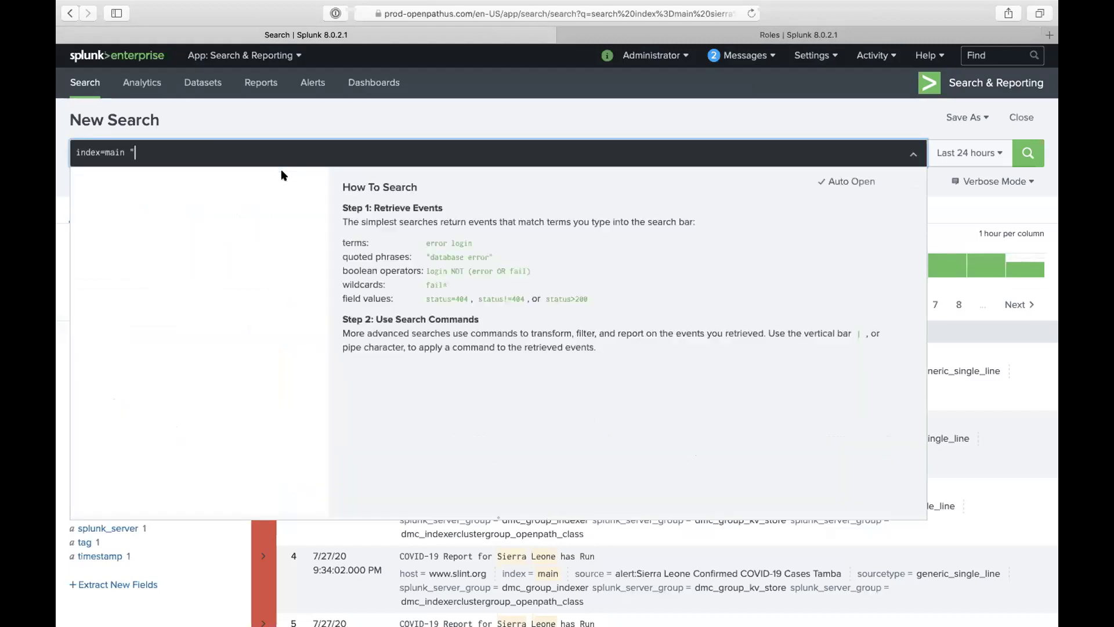
pyautogui.write('COVID-19"')
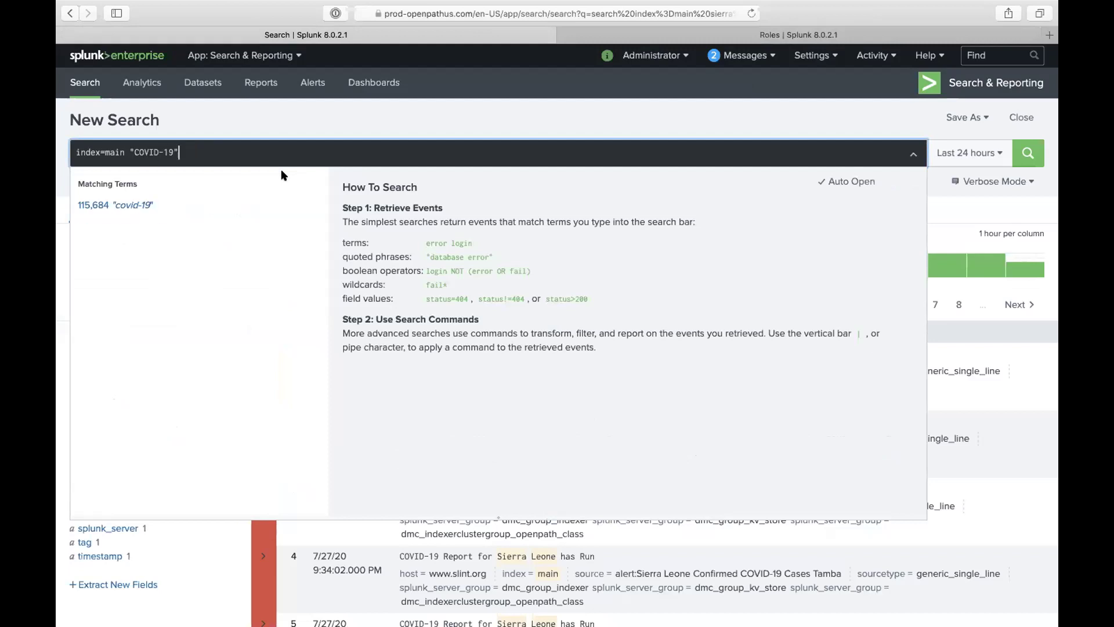
pyautogui.press('Return')
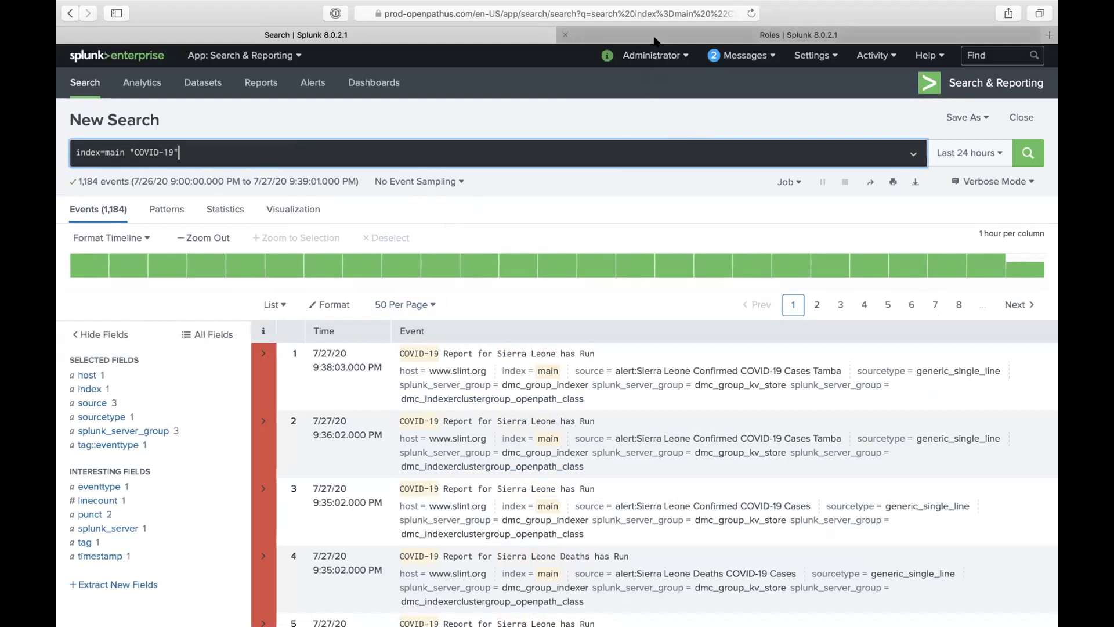
pyautogui.moveTo(532, 6)
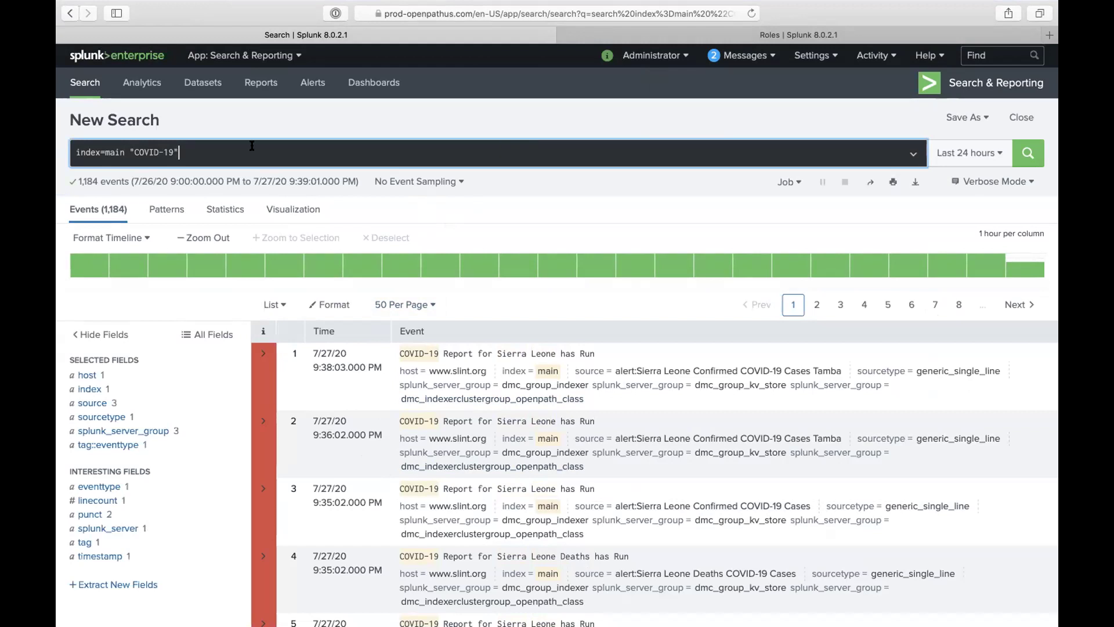
pyautogui.press('BackSpace')
pyautogui.press('BackSpace')
pyautogui.press('BackSpace')
pyautogui.press('BackSpace')
pyautogui.press('BackSpace')
pyautogui.press('BackSpace')
pyautogui.press('BackSpace')
pyautogui.press('BackSpace')
pyautogui.press('BackSpace')
pyautogui.press('BackSpace')
pyautogui.press('BackSpace')
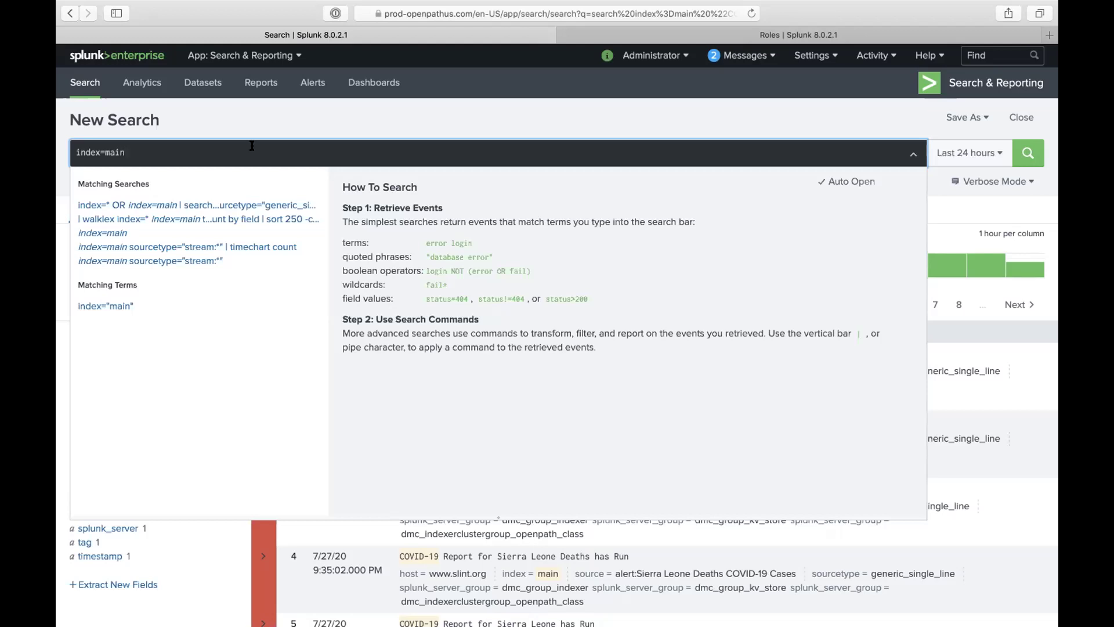
# Step: Run index=main, then index=main sourcetype=*, confirming only generic_single_line appears
pyautogui.press('Return')
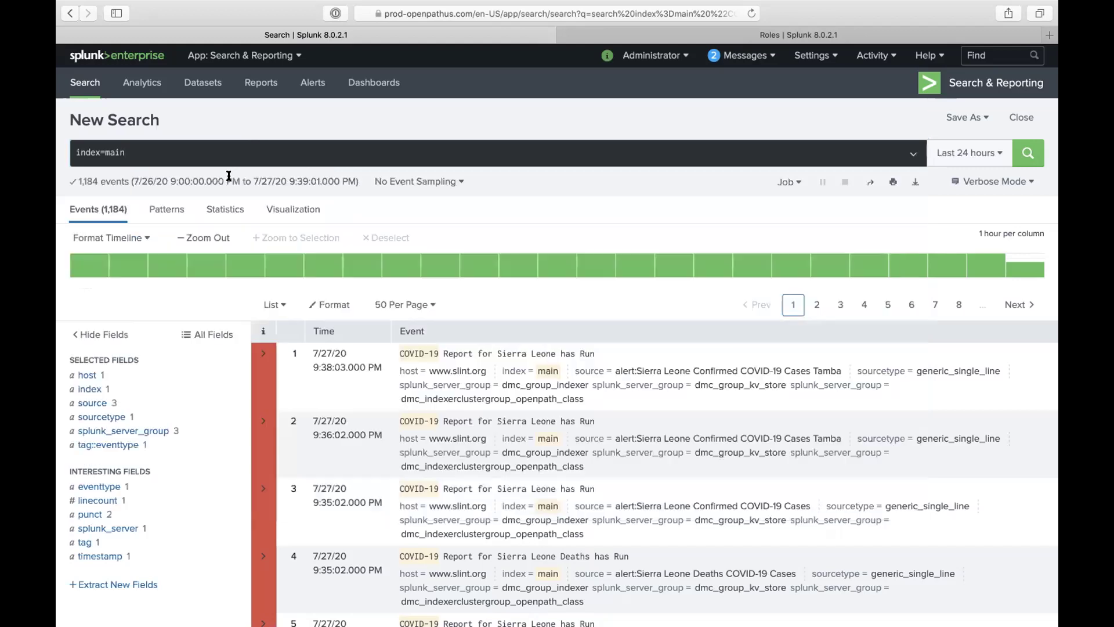
pyautogui.click(124, 417)
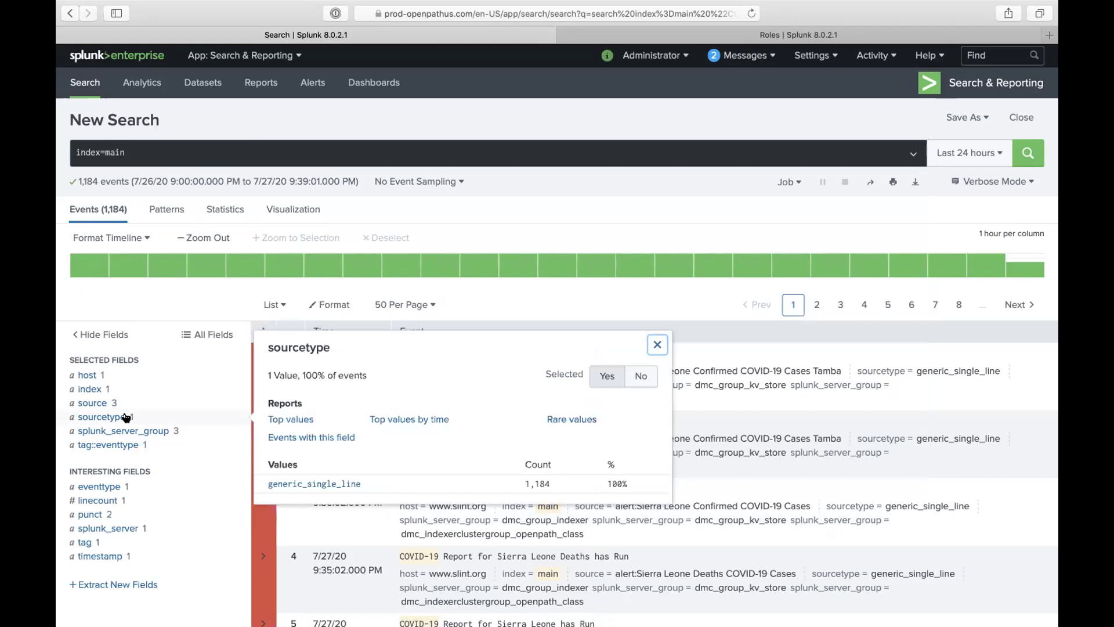
pyautogui.click(192, 152)
pyautogui.write('sourcetype=*')
pyautogui.press('Return')
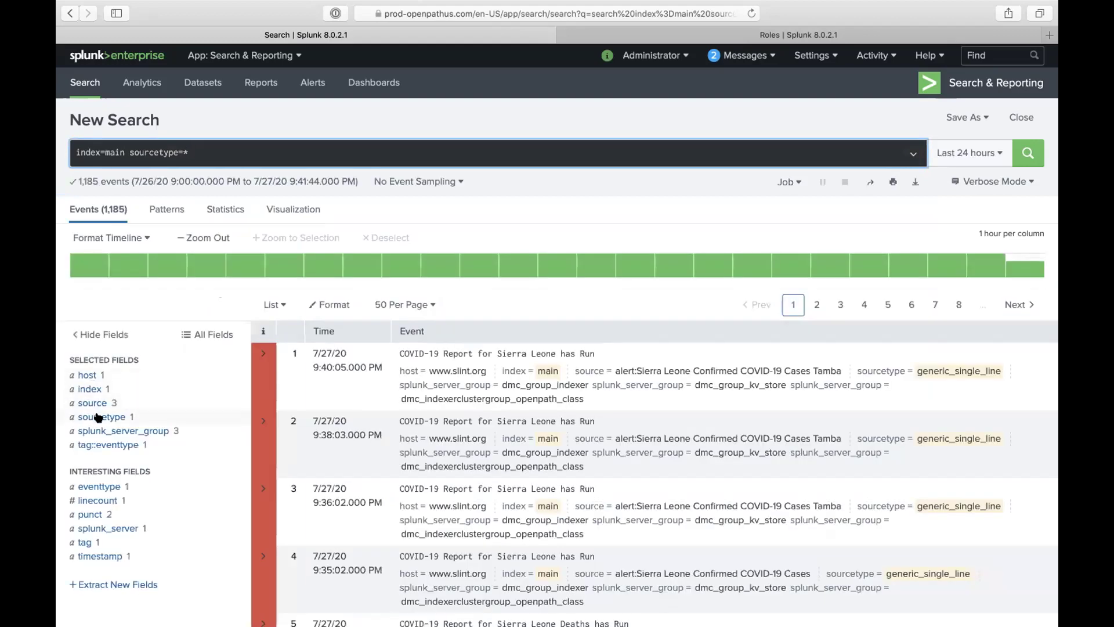
pyautogui.click(98, 417)
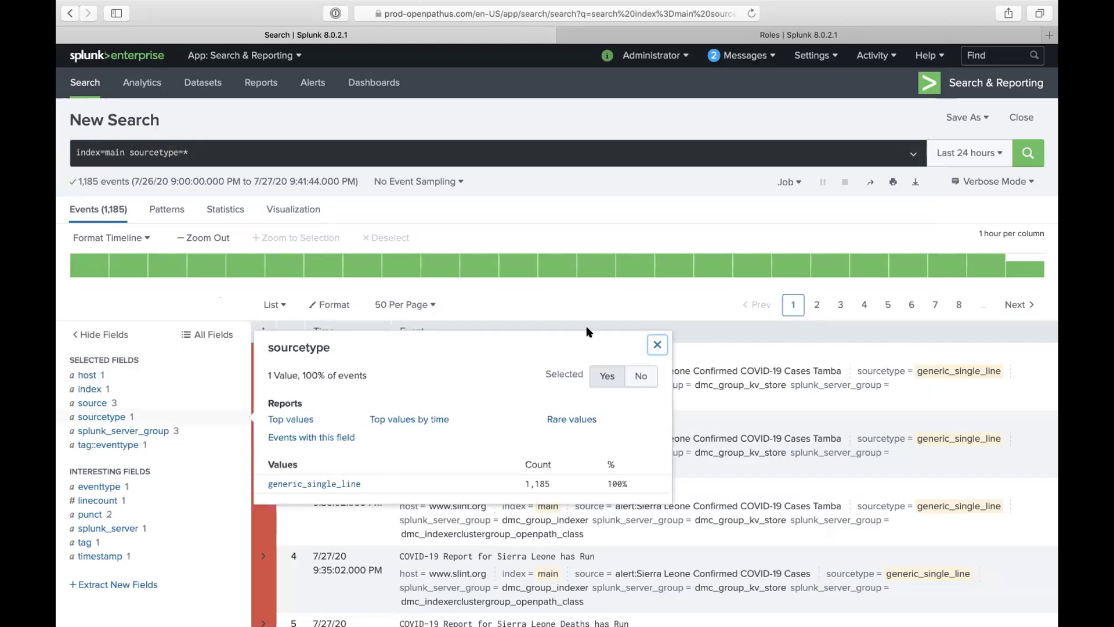
pyautogui.click(965, 155)
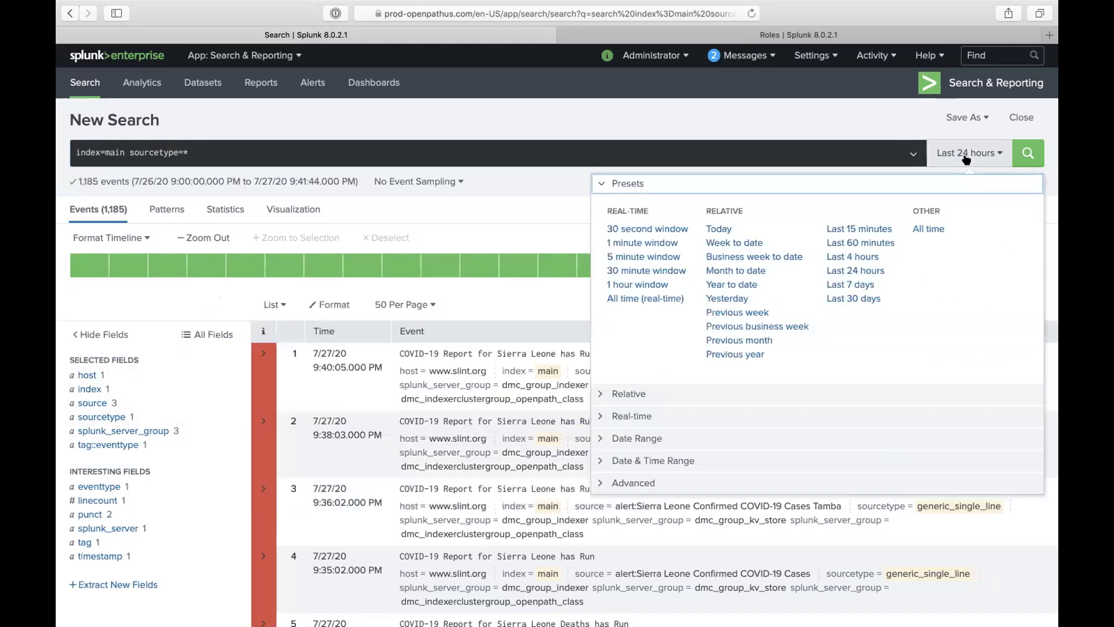
# Step: Set the time range to Last 7 days and view the 9 sourcetypes, led by ssl_logs (56,214)
pyautogui.click(864, 284)
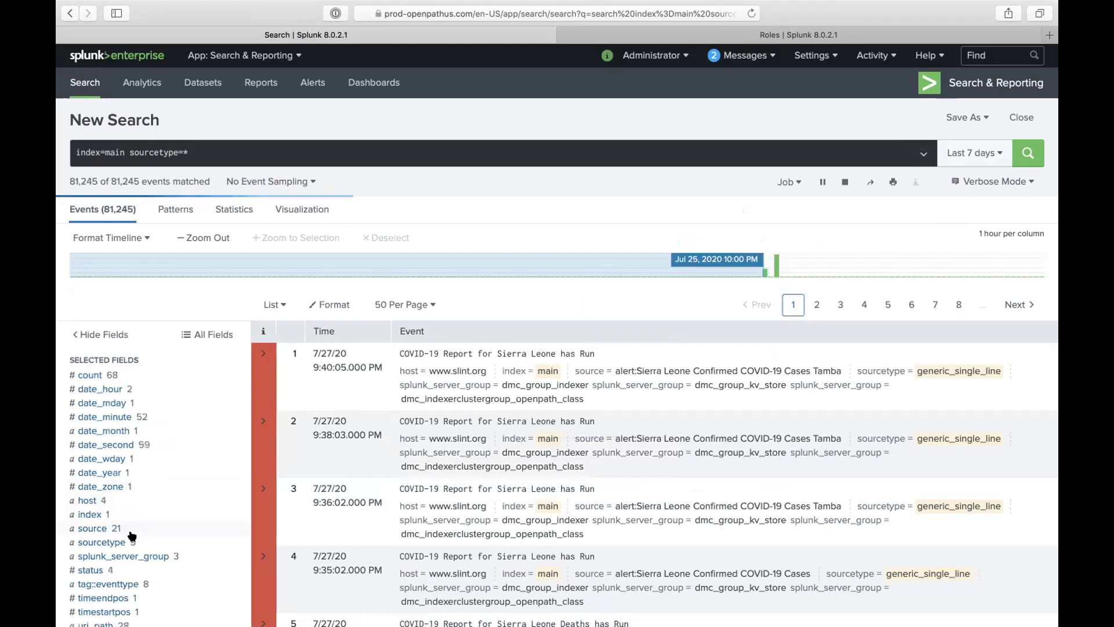
pyautogui.click(127, 543)
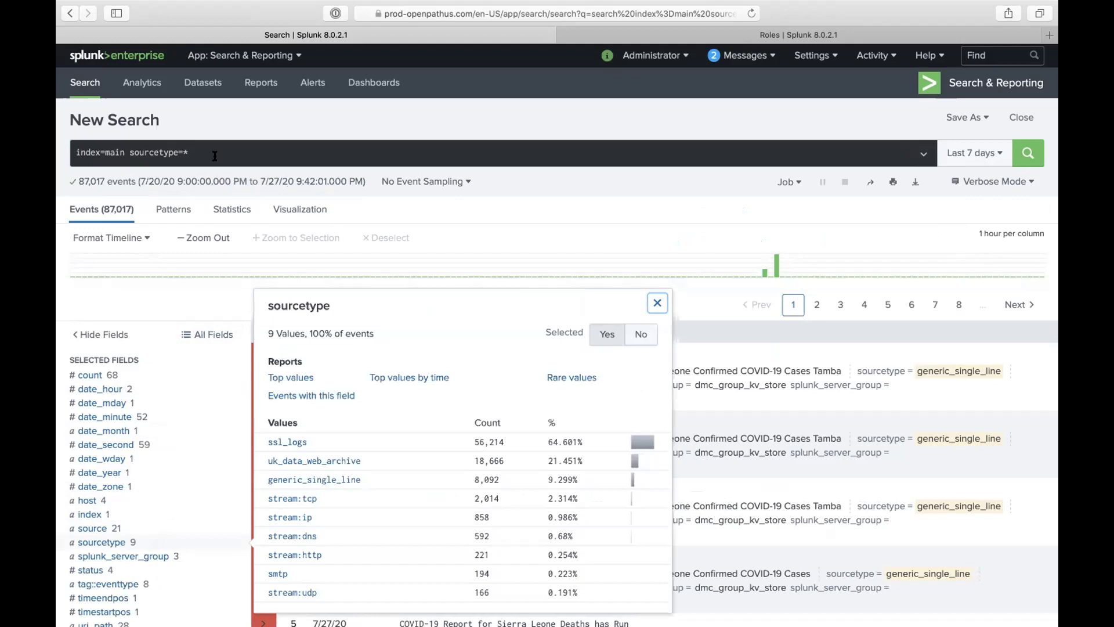
# Step: Keep Last 7 days and begin a new query line after index=main sourcetype=*
pyautogui.click(951, 154)
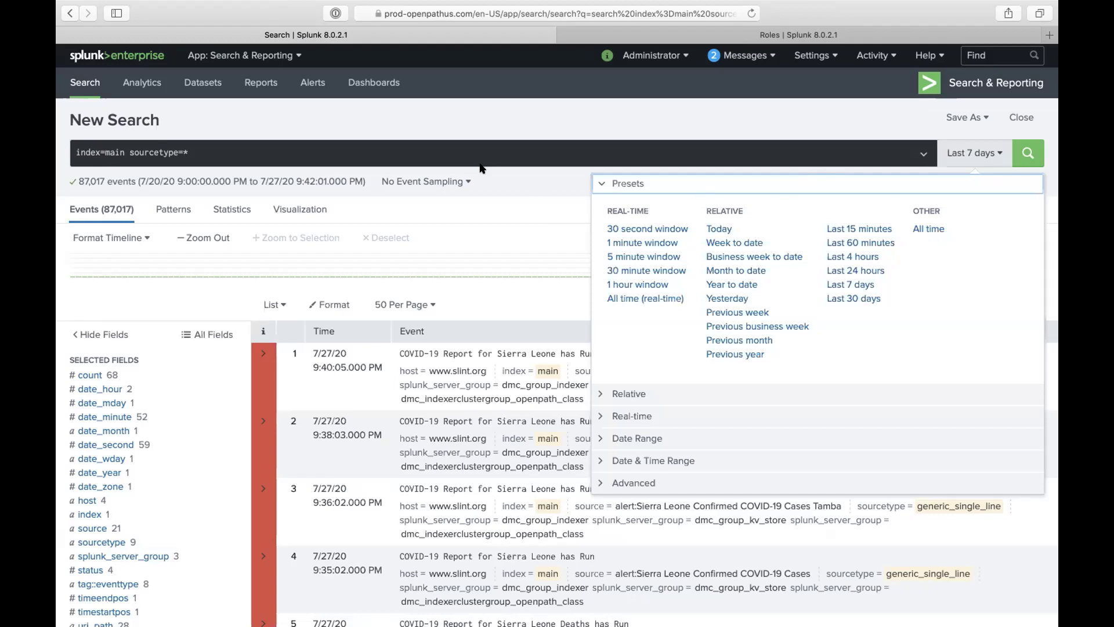
pyautogui.click(483, 152)
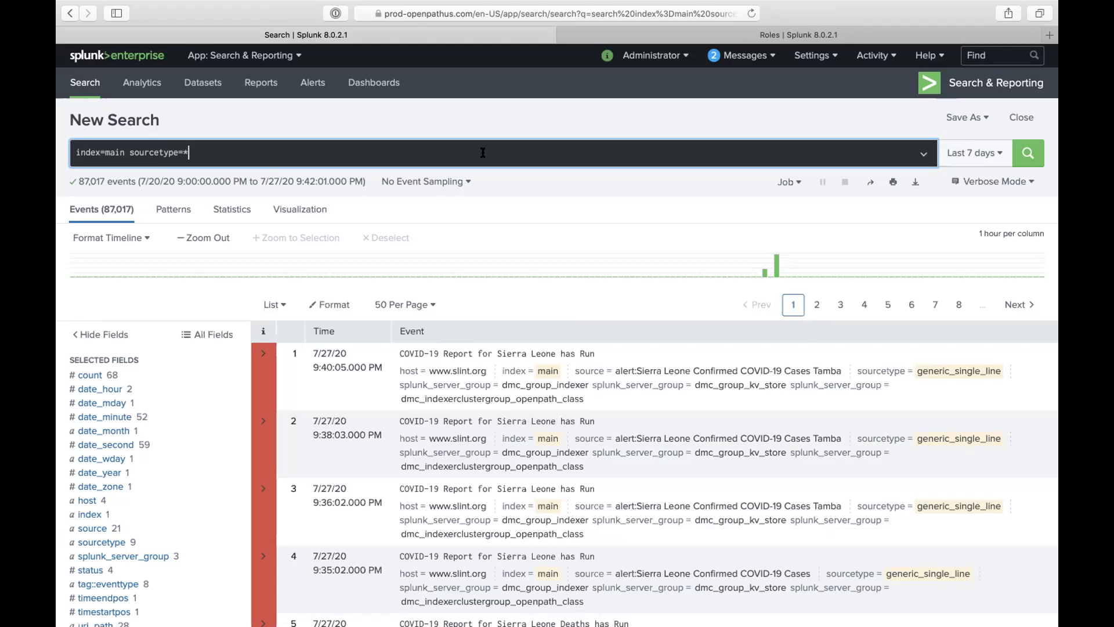
pyautogui.hotkey('shift', 'Return')
# Step: Run '| stats count by sourcetype' for a nine-row table, then start typing '| metadata' up front
pyautogui.write('| starts co')
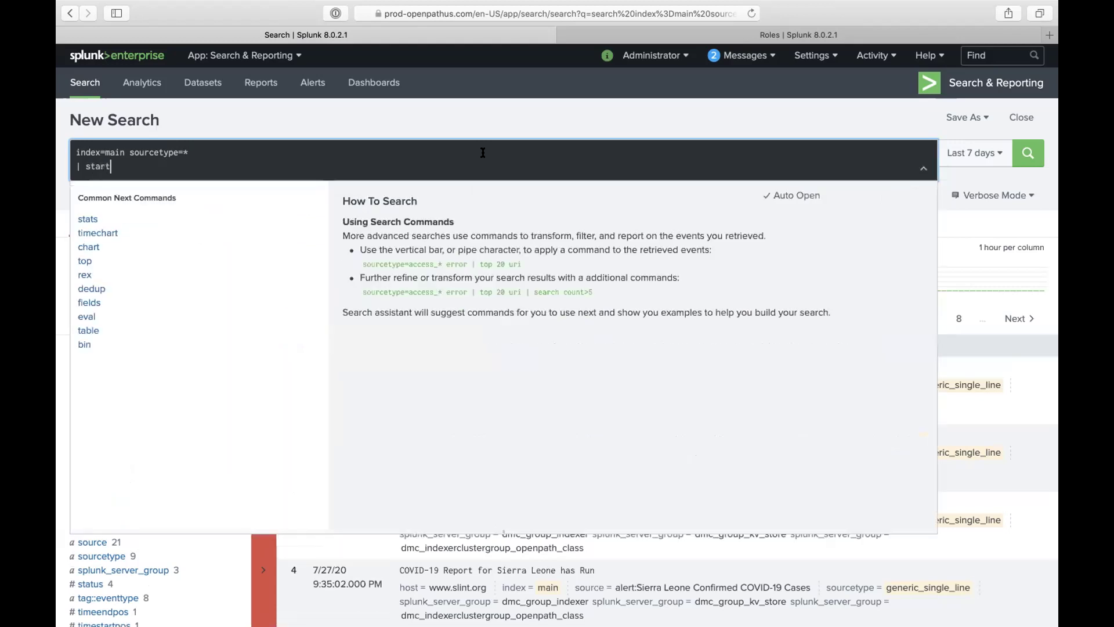
pyautogui.press('BackSpace')
pyautogui.press('BackSpace')
pyautogui.press('BackSpace')
pyautogui.press('BackSpace')
pyautogui.press('BackSpace')
pyautogui.press('BackSpace')
pyautogui.write('ts')
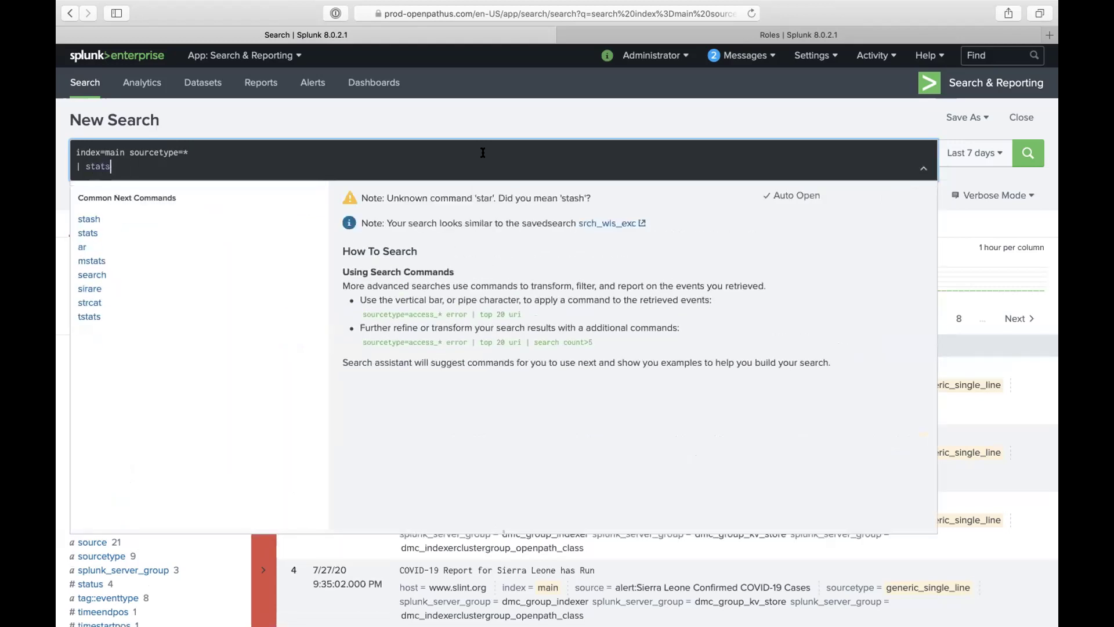
pyautogui.write(' count by sour')
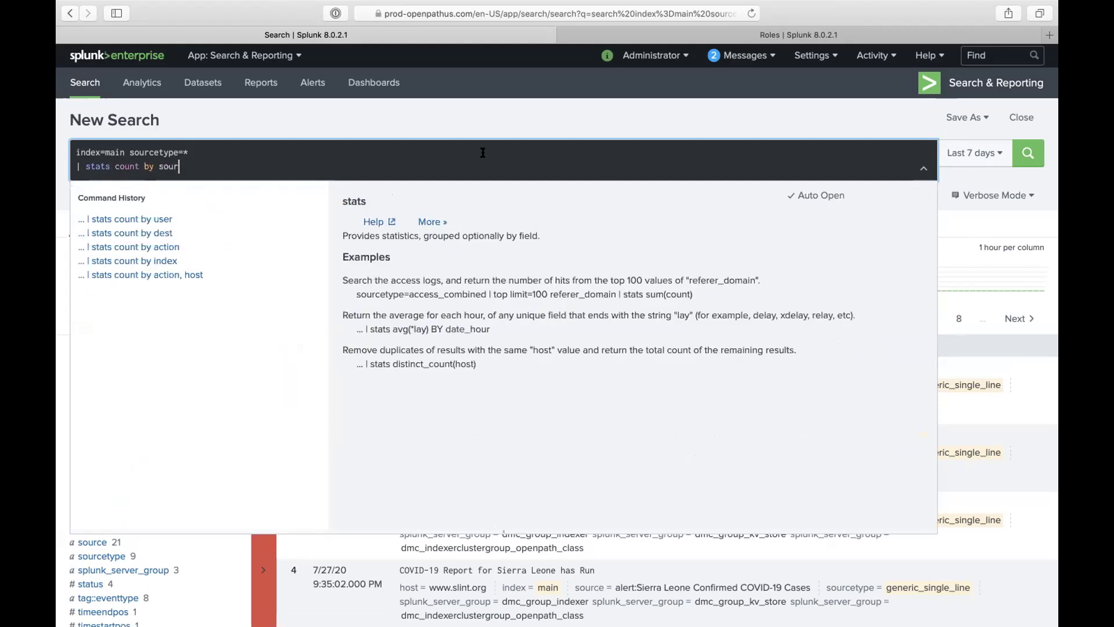
pyautogui.write('cetype')
pyautogui.press('Return')
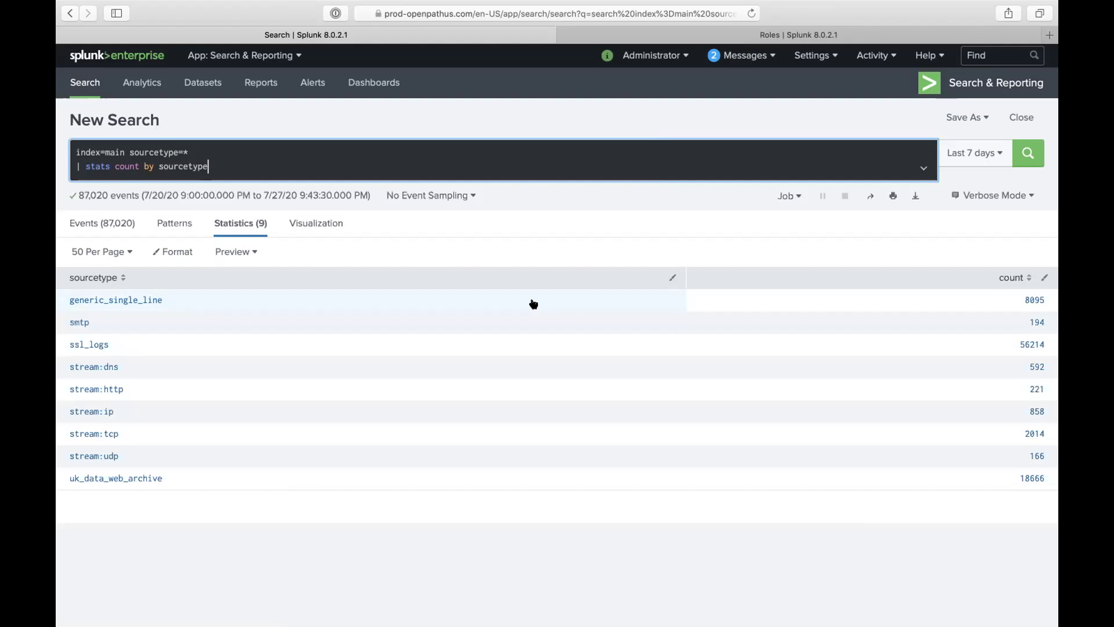
pyautogui.click(72, 152)
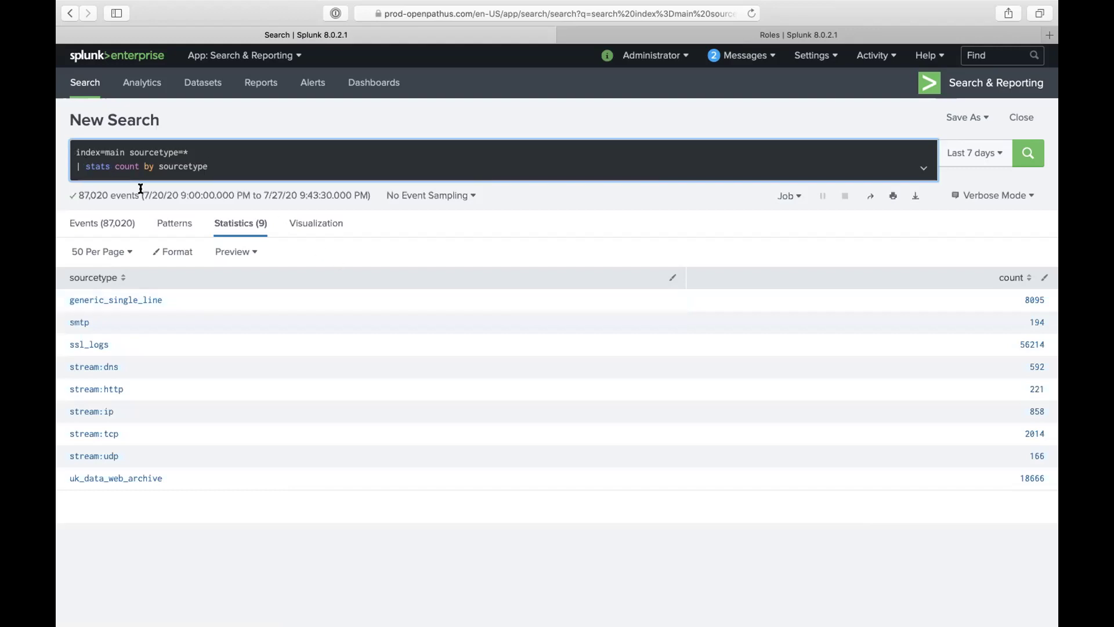
pyautogui.write('| meta')
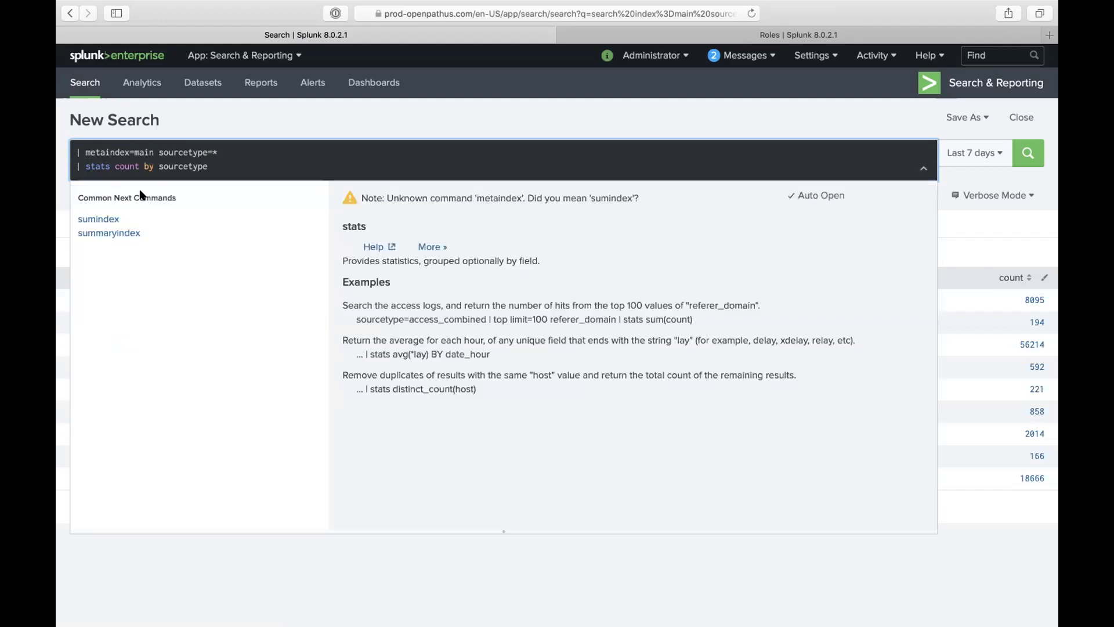
pyautogui.write('ta')
# Step: Replace the query with '| metadata type=sourcetypes index=*' and run it, returning 17 sourcetypes
pyautogui.press('BackSpace')
pyautogui.press('BackSpace')
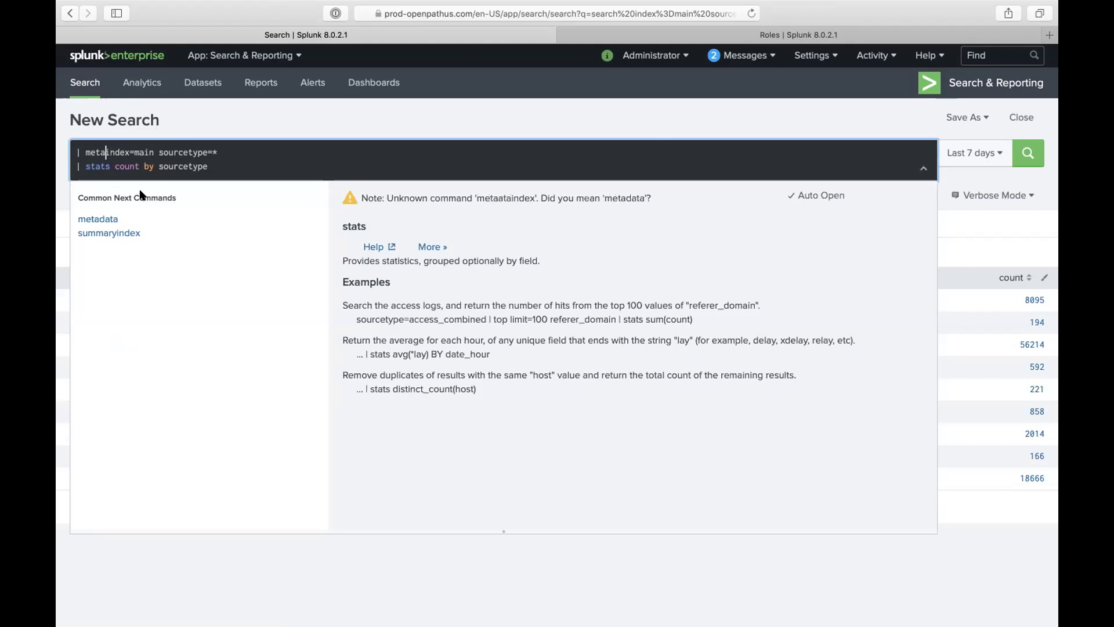
pyautogui.write('dat')
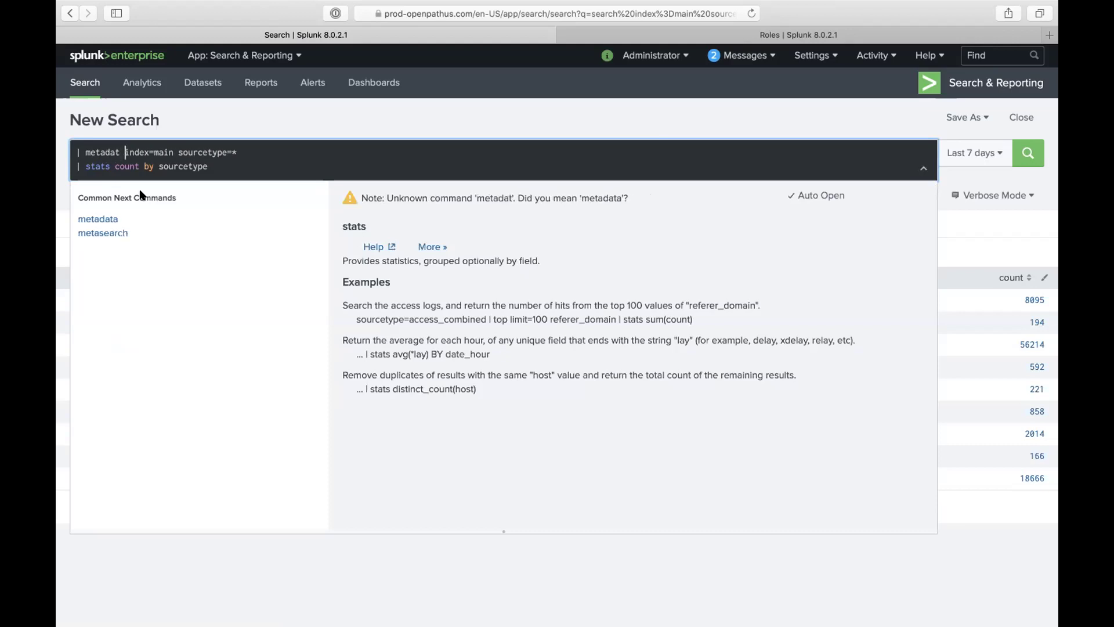
pyautogui.press('BackSpace')
pyautogui.hotkey('shift', 'ctrl', 'End')
pyautogui.press('BackSpace')
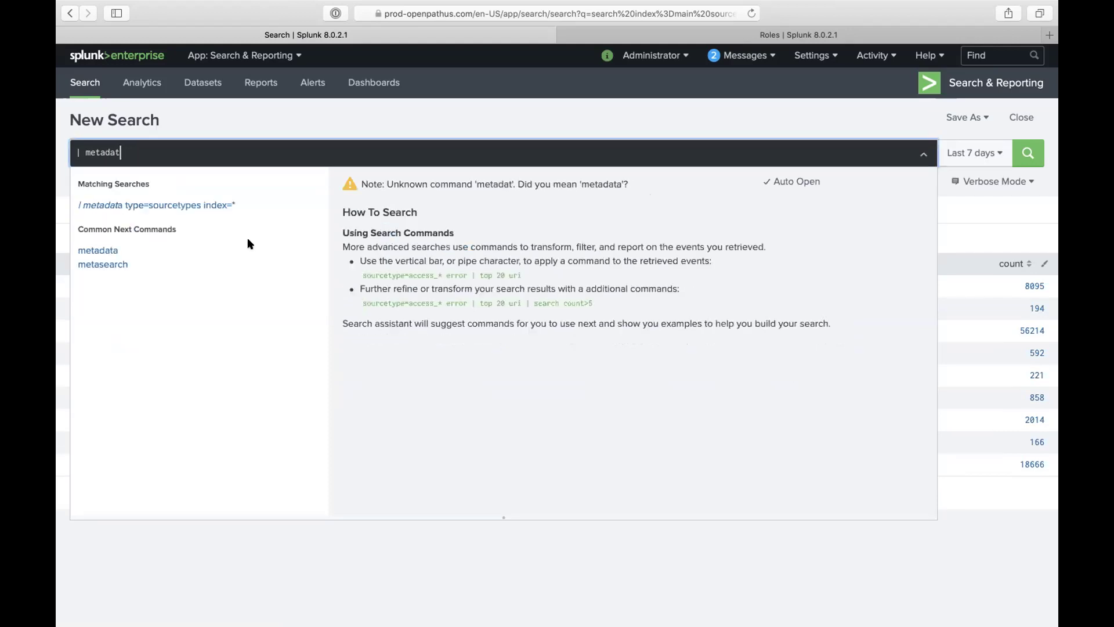
pyautogui.write('a')
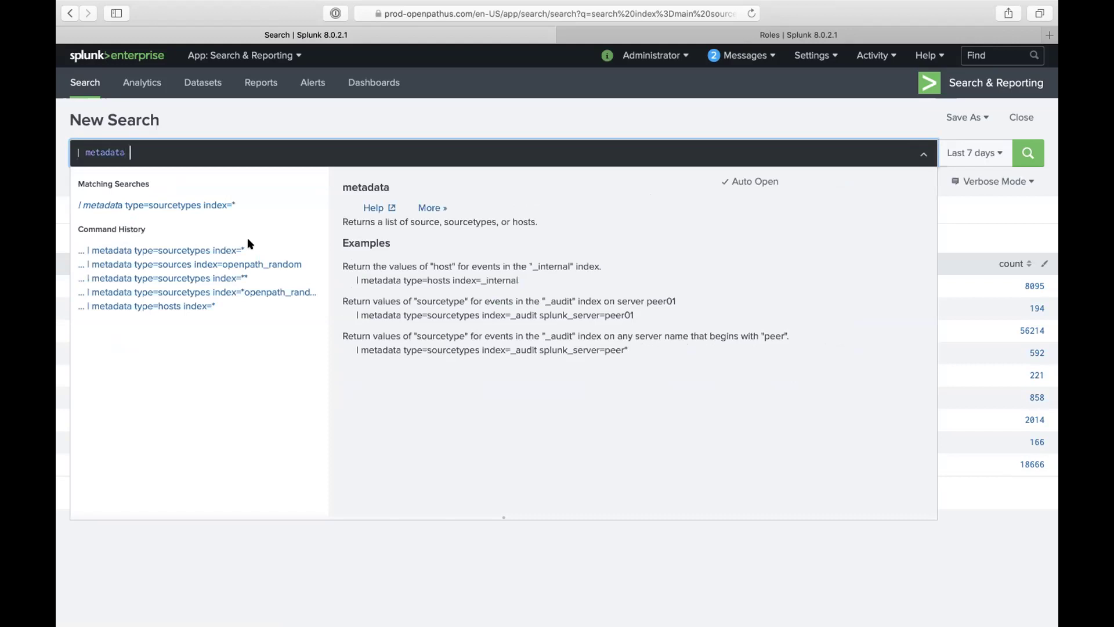
pyautogui.write(' type')
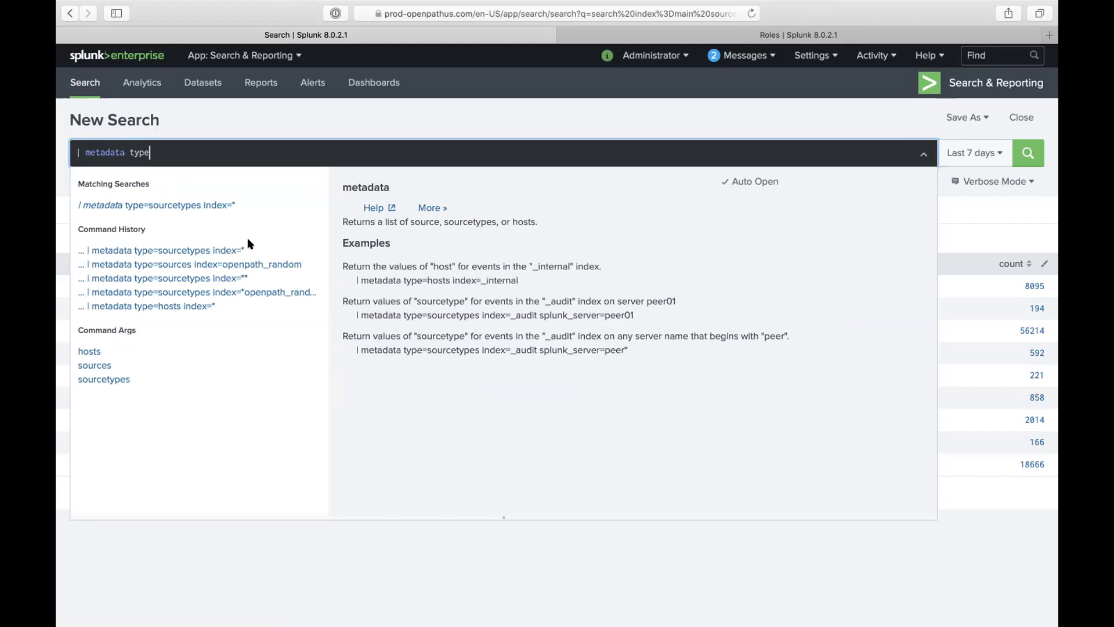
pyautogui.write('=')
pyautogui.write('sourcetpes')
pyautogui.press('BackSpace')
pyautogui.press('BackSpace')
pyautogui.press('BackSpace')
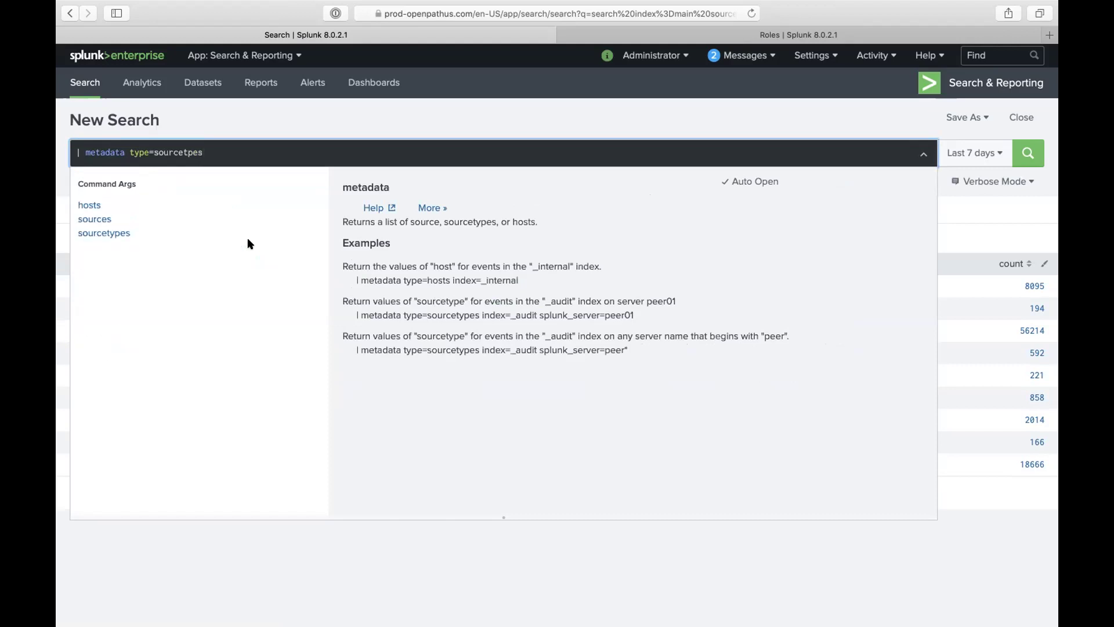
pyautogui.write('ypes')
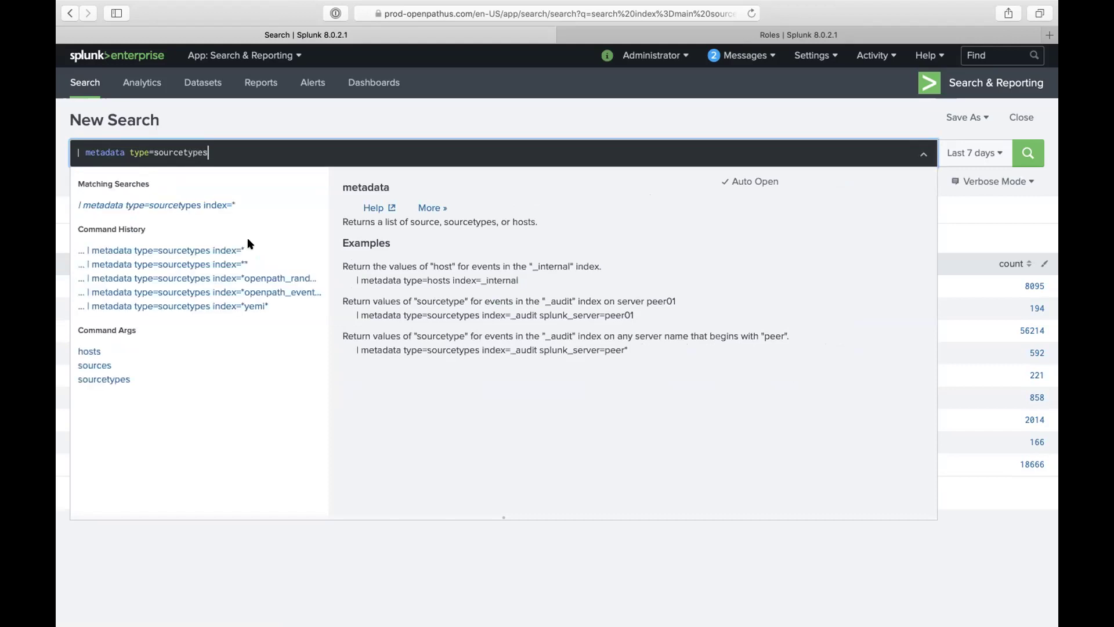
pyautogui.write(' index=*')
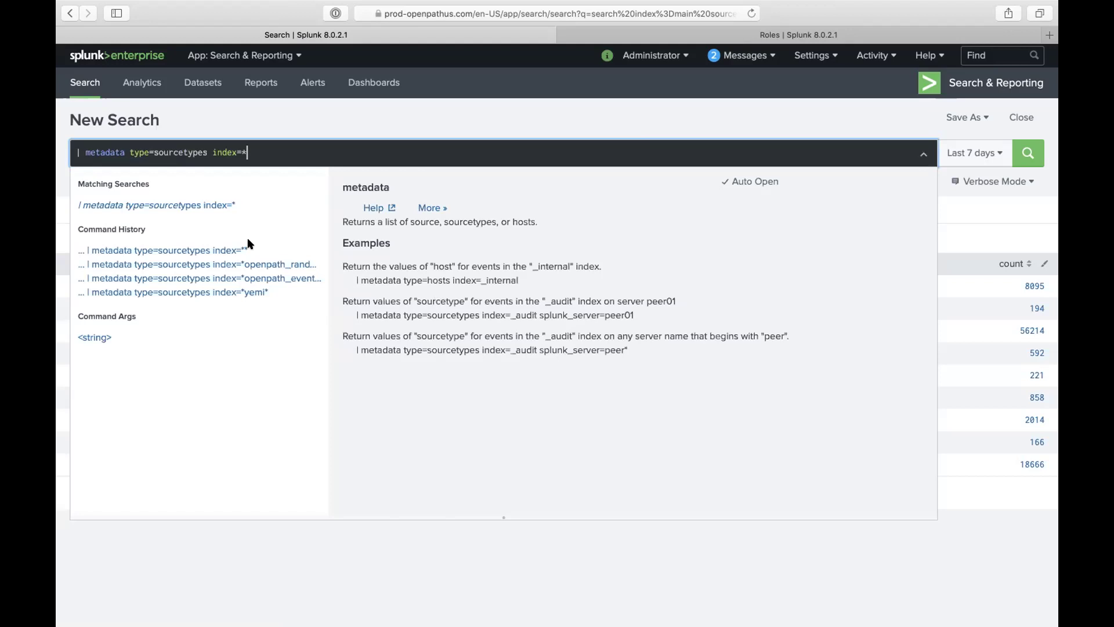
pyautogui.press('Return')
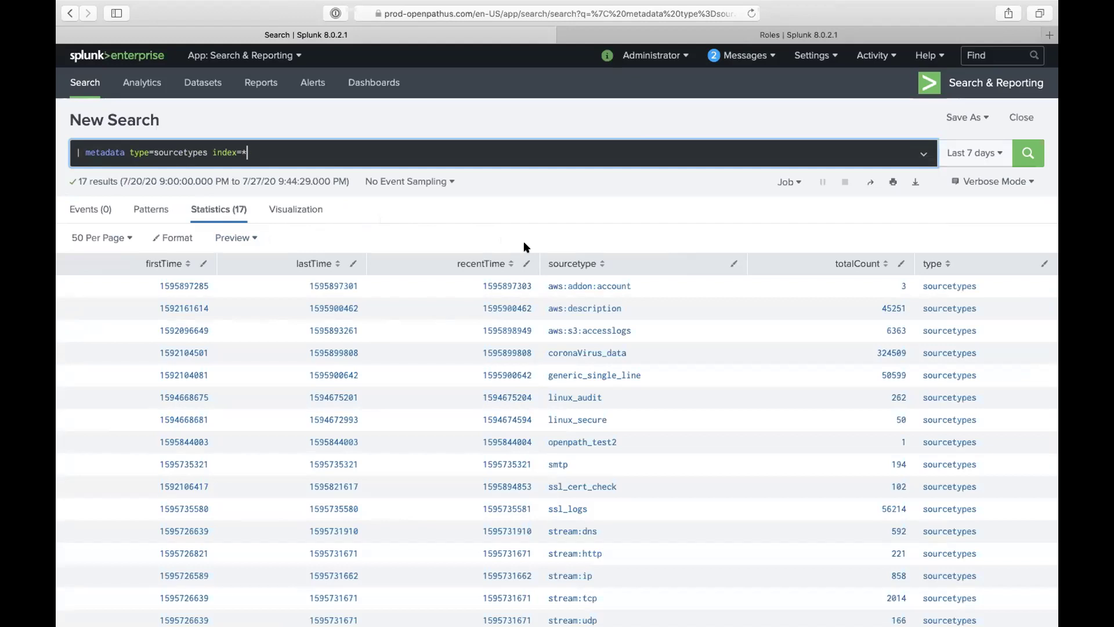
# Step: Limit the sourcetypes search to index=main and rerun it over All time
pyautogui.press('BackSpace')
pyautogui.write('main')
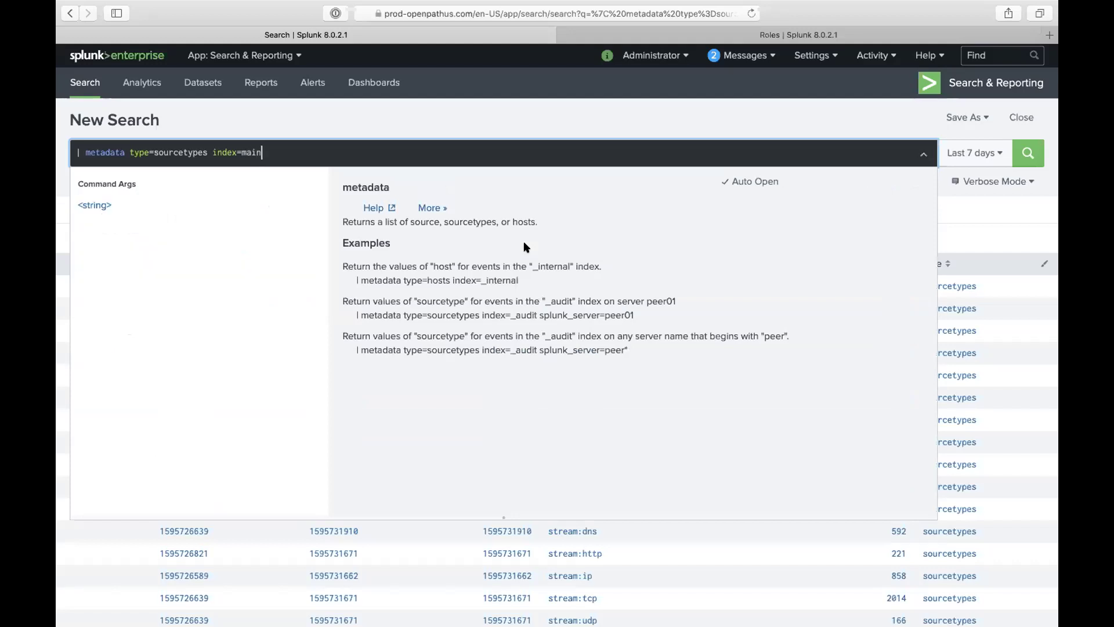
pyautogui.press('Return')
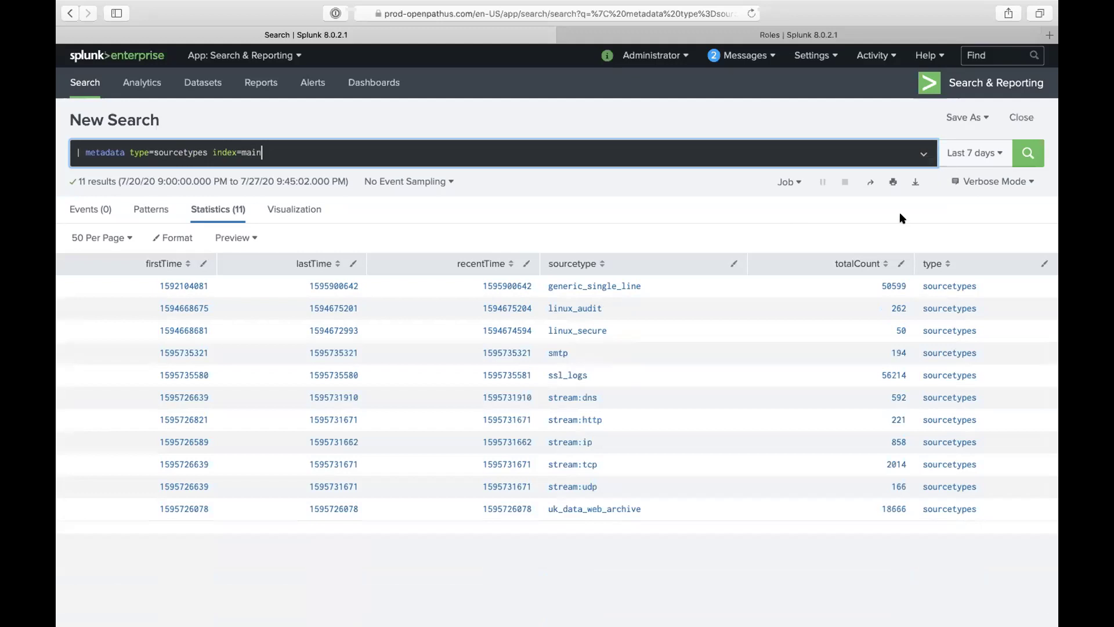
pyautogui.click(962, 156)
pyautogui.click(859, 230)
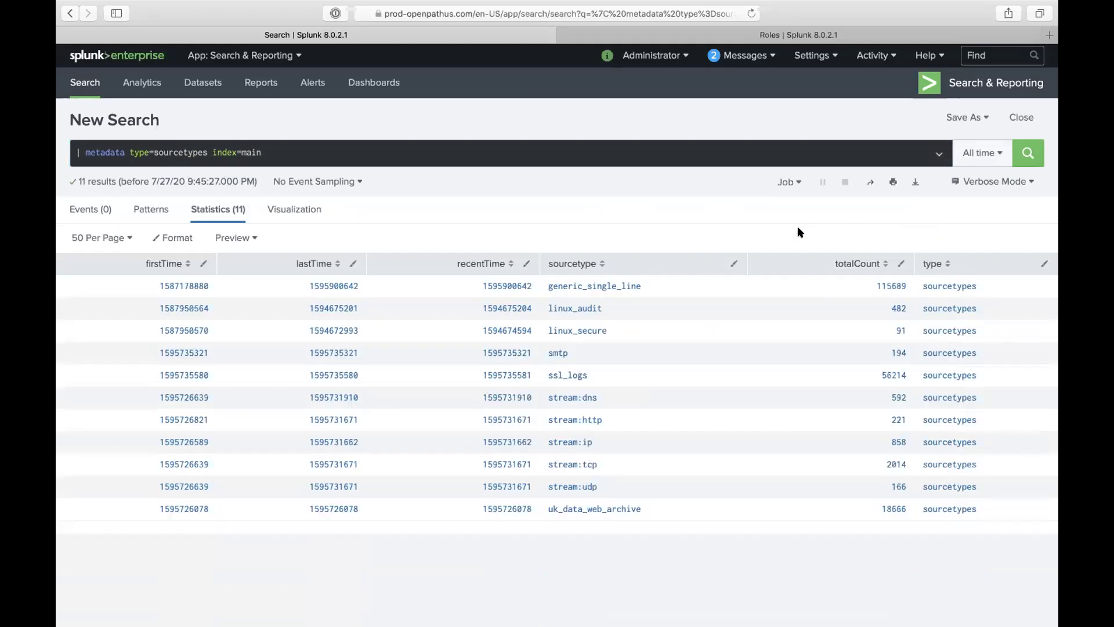
# Step: Inspect the metadata search job and highlight its run time
pyautogui.click(789, 182)
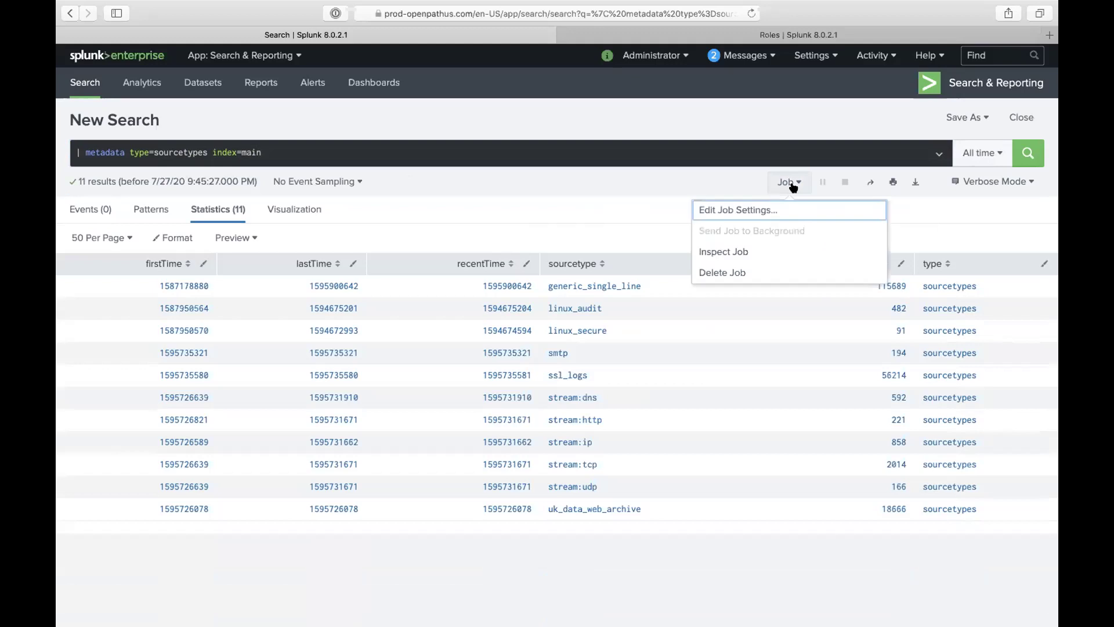
pyautogui.click(746, 252)
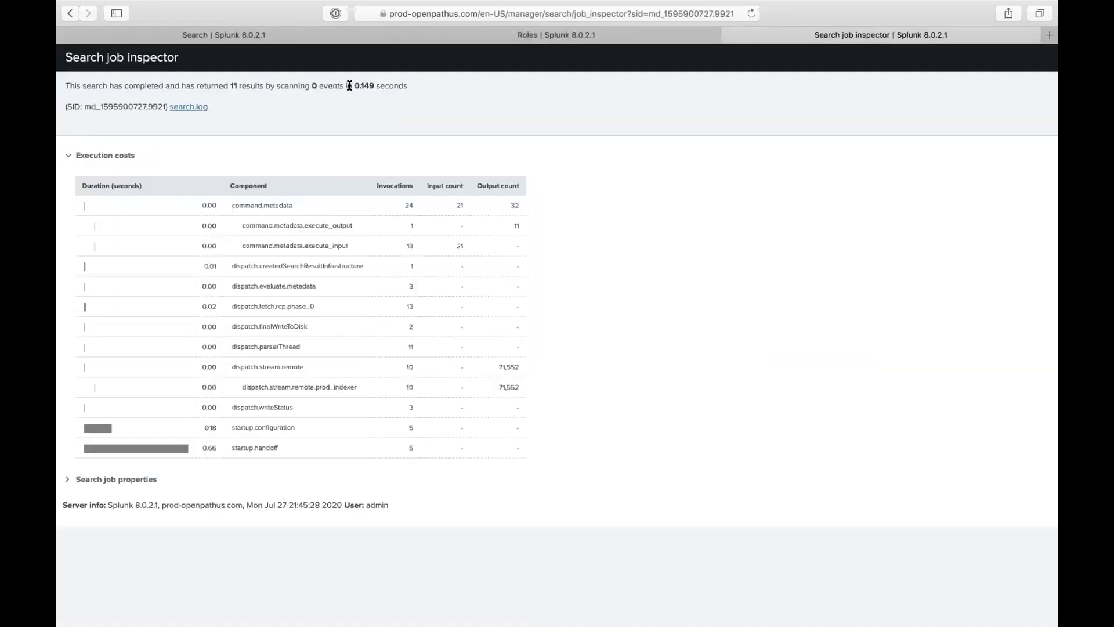
pyautogui.moveTo(353, 85); pyautogui.dragTo(387, 85)
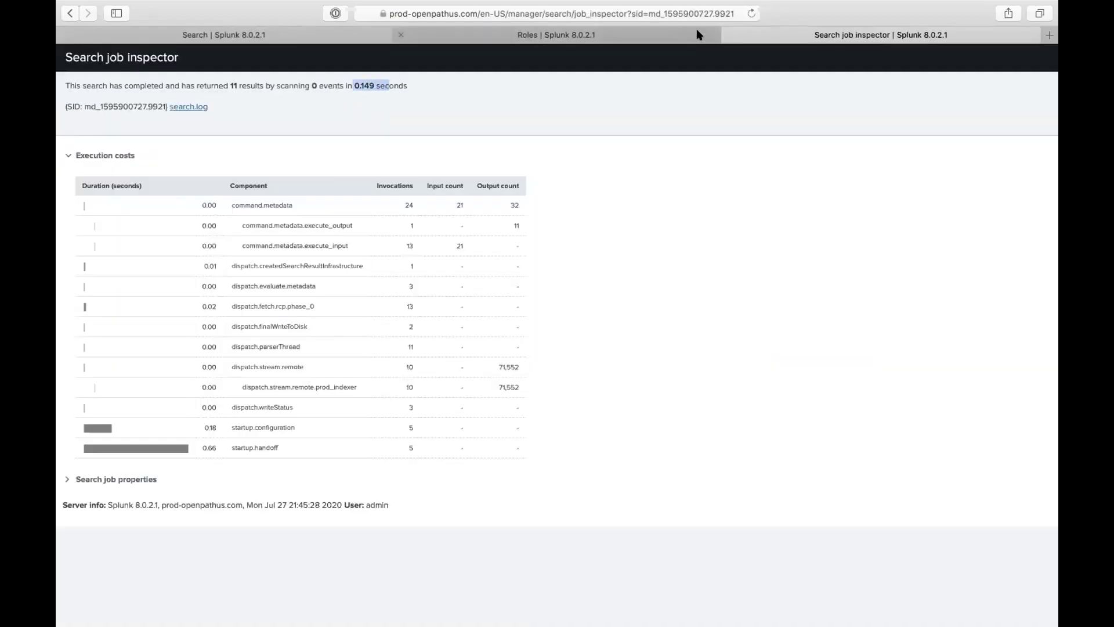
# Step: Back on the search results, delete '| metadata type=sourcetypes' so the query reads index=main
pyautogui.click(614, 32)
pyautogui.click(770, 38)
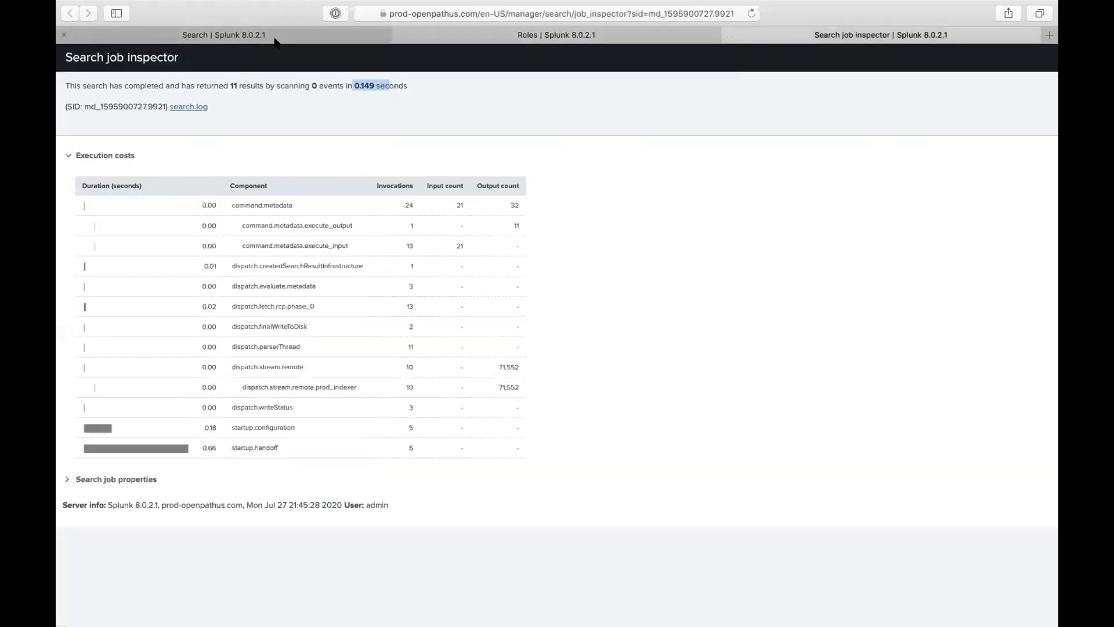
pyautogui.hotkey('ctrl', 'Tab')
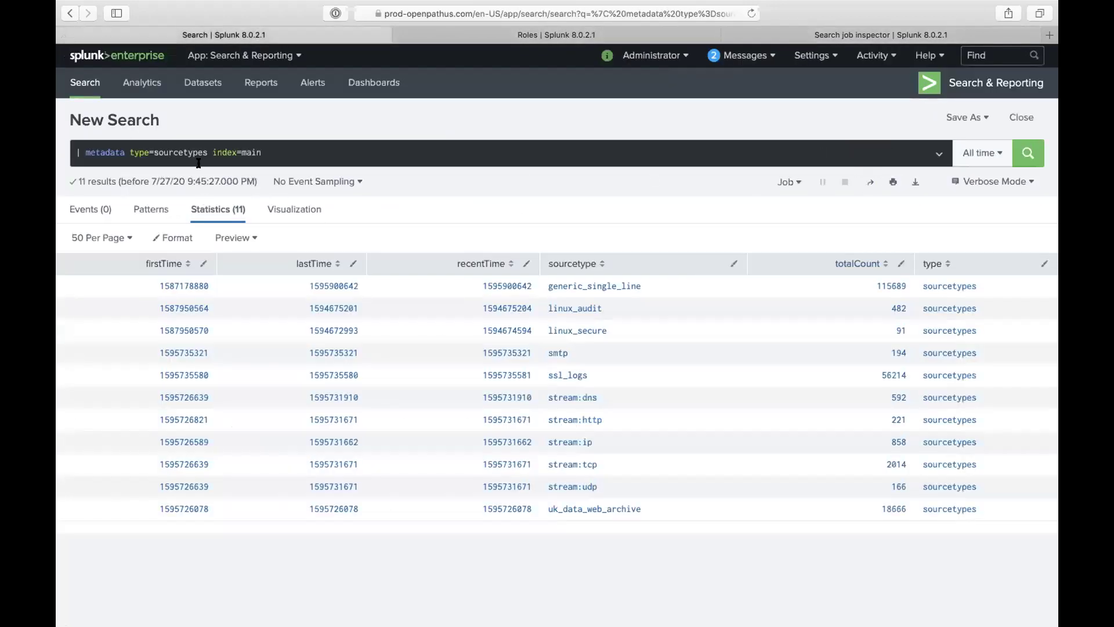
pyautogui.moveTo(209, 153); pyautogui.dragTo(150, 95)
pyautogui.press('BackSpace')
# Step: Run index=main over All time and inspect its job: 195,187 events scanned in 9.186 seconds
pyautogui.click(180, 160)
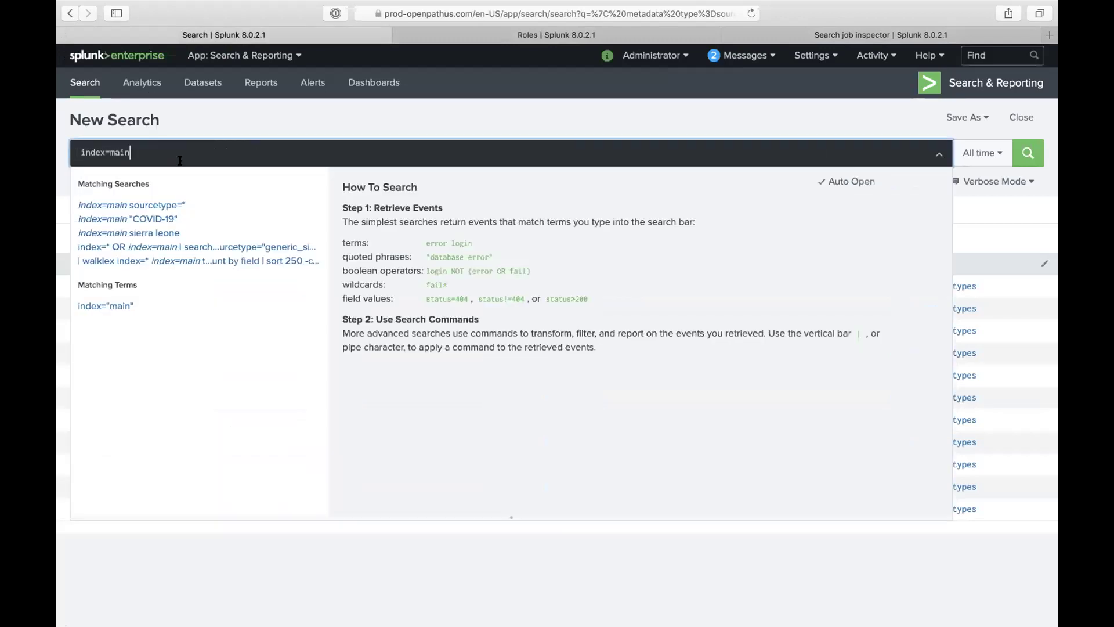
pyautogui.click(612, 133)
pyautogui.press('Return')
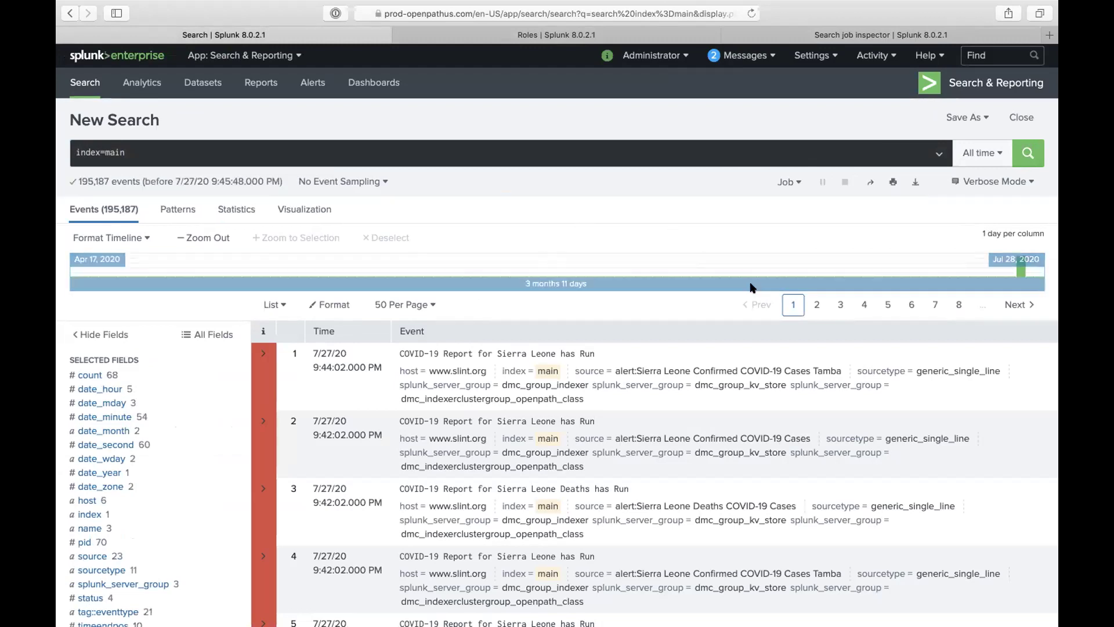
pyautogui.click(787, 182)
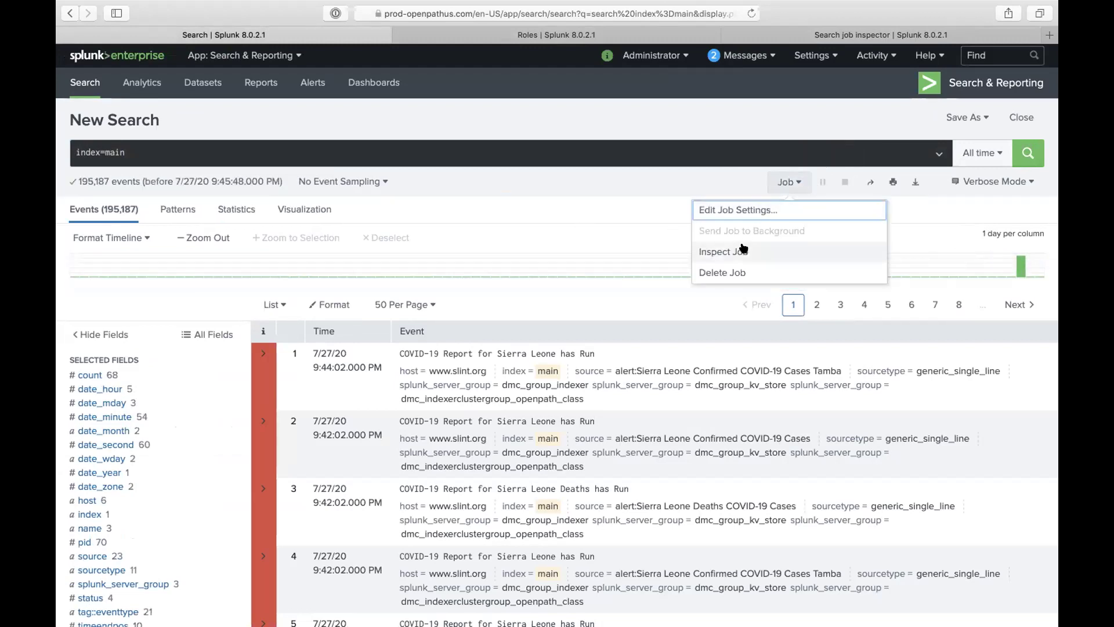
pyautogui.click(742, 249)
pyautogui.doubleClick(398, 85)
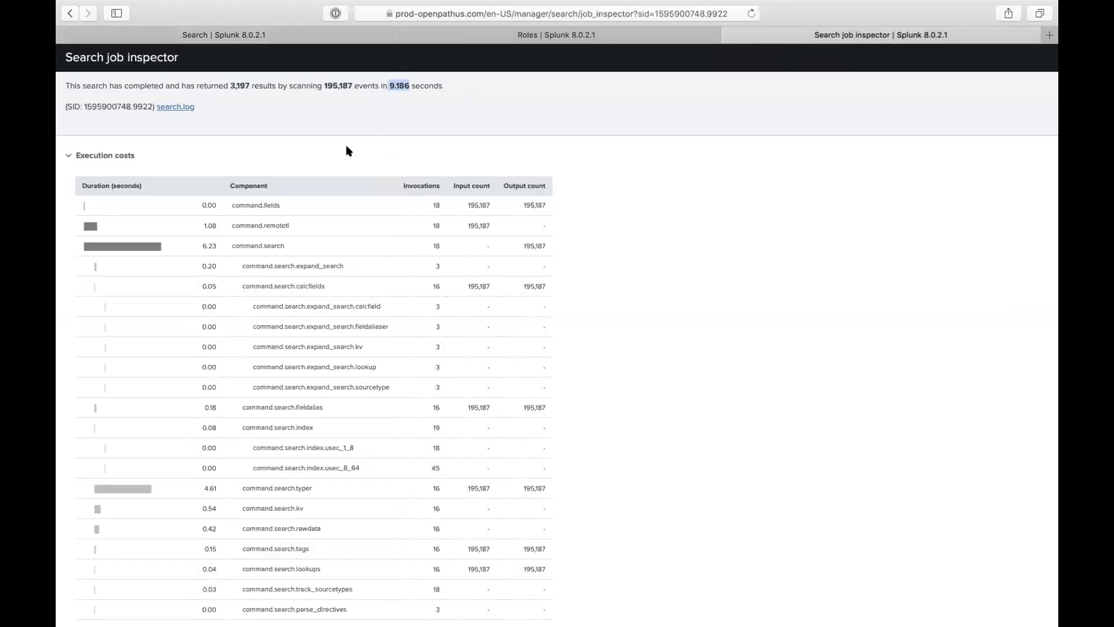
pyautogui.moveTo(322, 85); pyautogui.dragTo(351, 83)
# Step: Close the Edit Role dialog and return to the search results tab
pyautogui.click(490, 36)
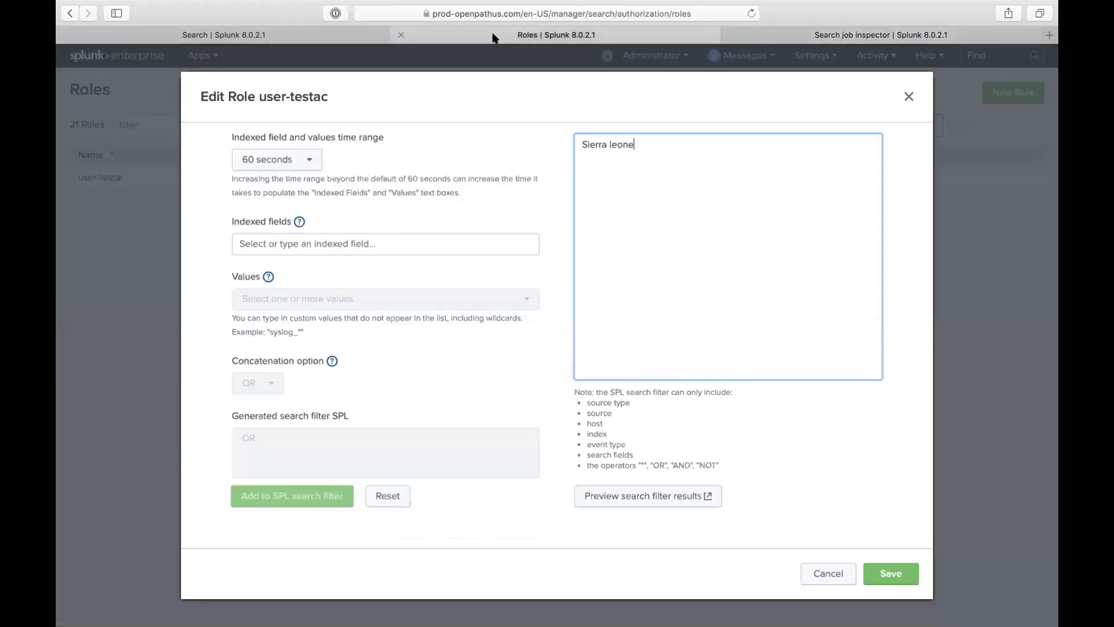
pyautogui.click(751, 34)
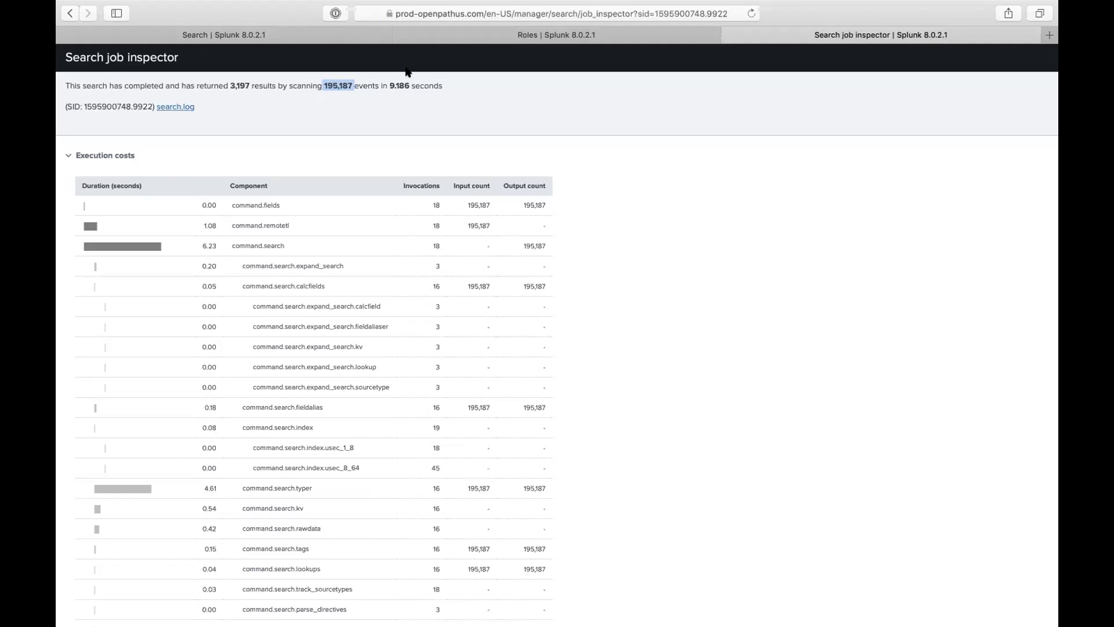
pyautogui.click(450, 40)
pyautogui.press('Escape')
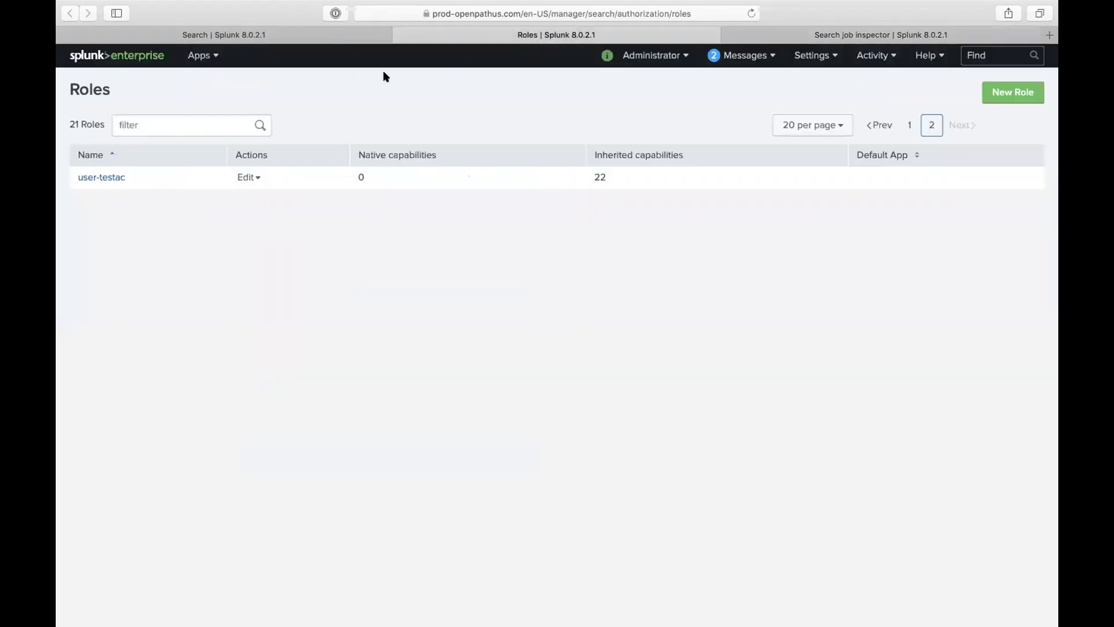
pyautogui.click(788, 34)
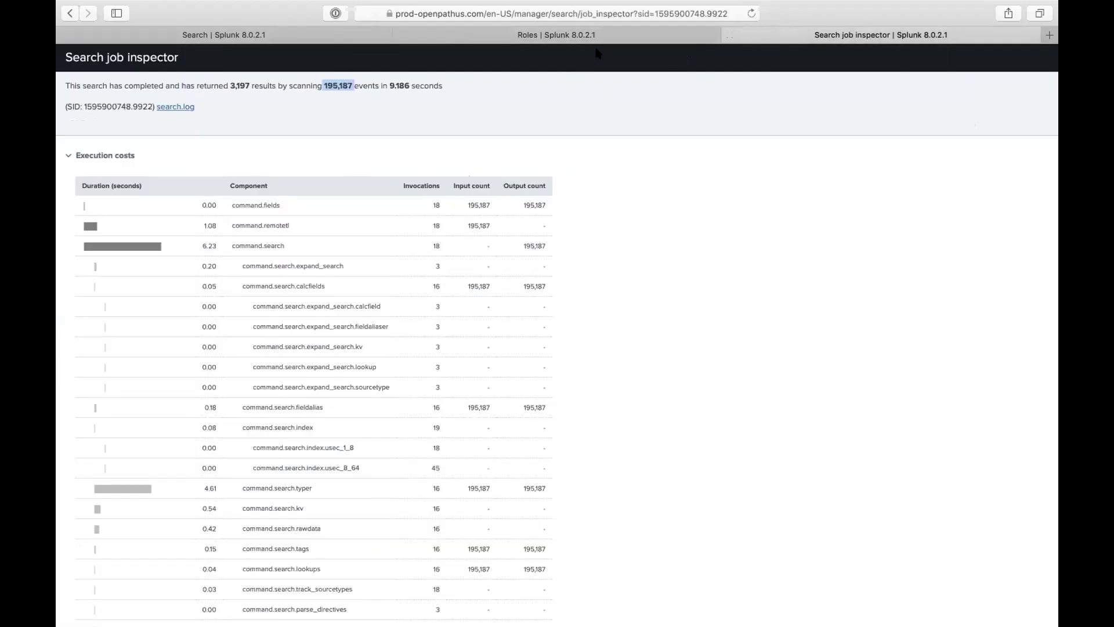
pyautogui.click(284, 37)
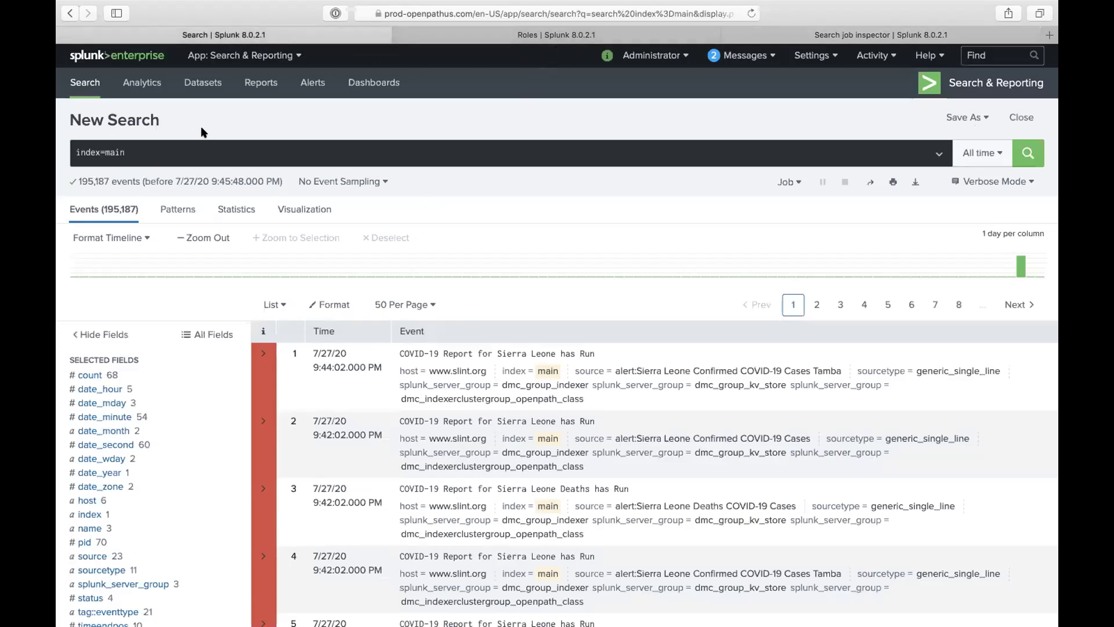
# Step: Go back to the metadata sourcetypes search and inspect its job, highlighting the 0.149-second run time
pyautogui.click(69, 12)
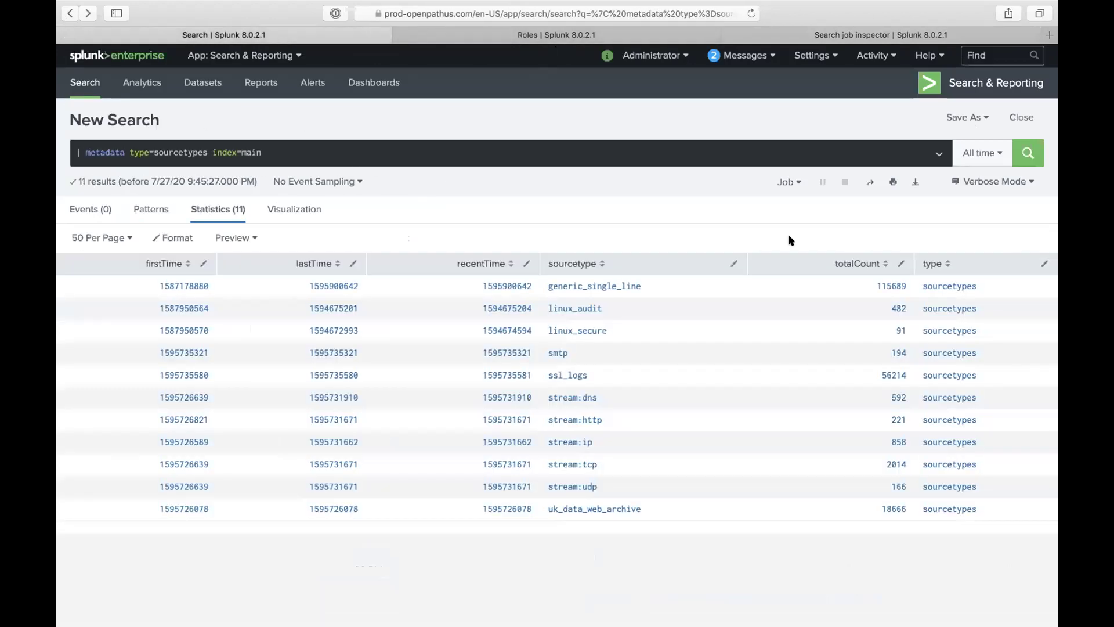
pyautogui.click(789, 183)
pyautogui.click(758, 247)
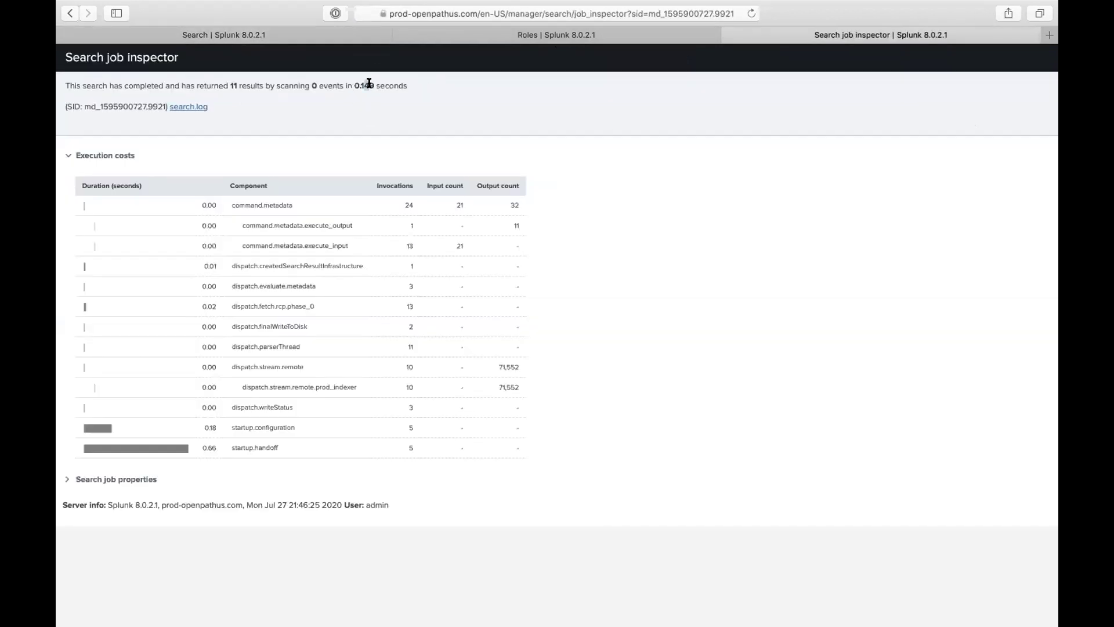
pyautogui.moveTo(354, 85); pyautogui.dragTo(366, 83)
pyautogui.moveTo(365, 83); pyautogui.dragTo(382, 82)
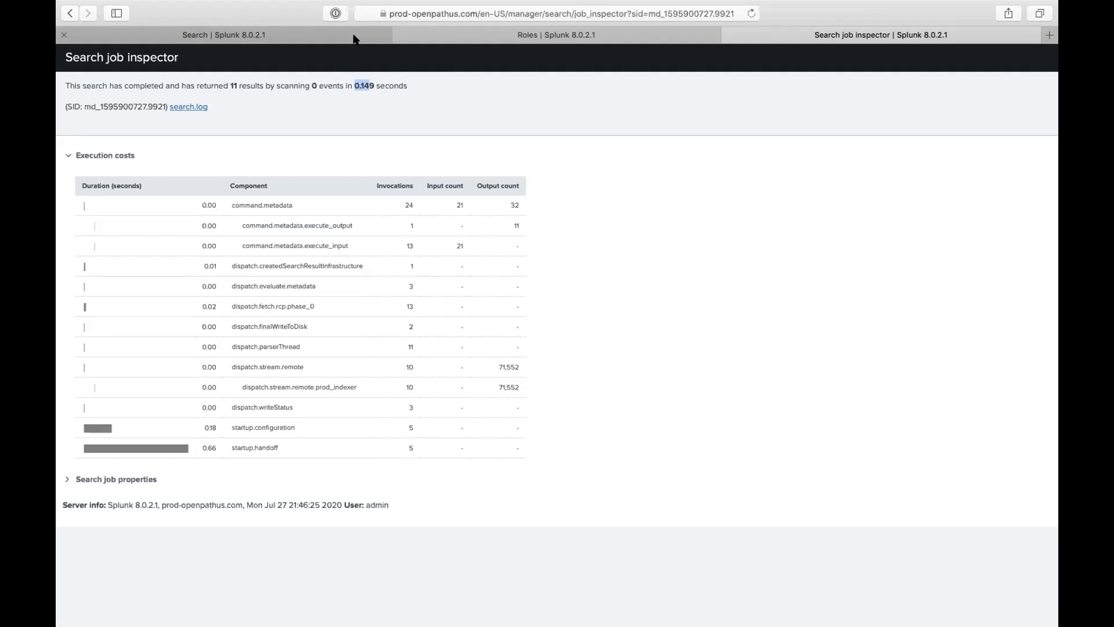
pyautogui.click(356, 38)
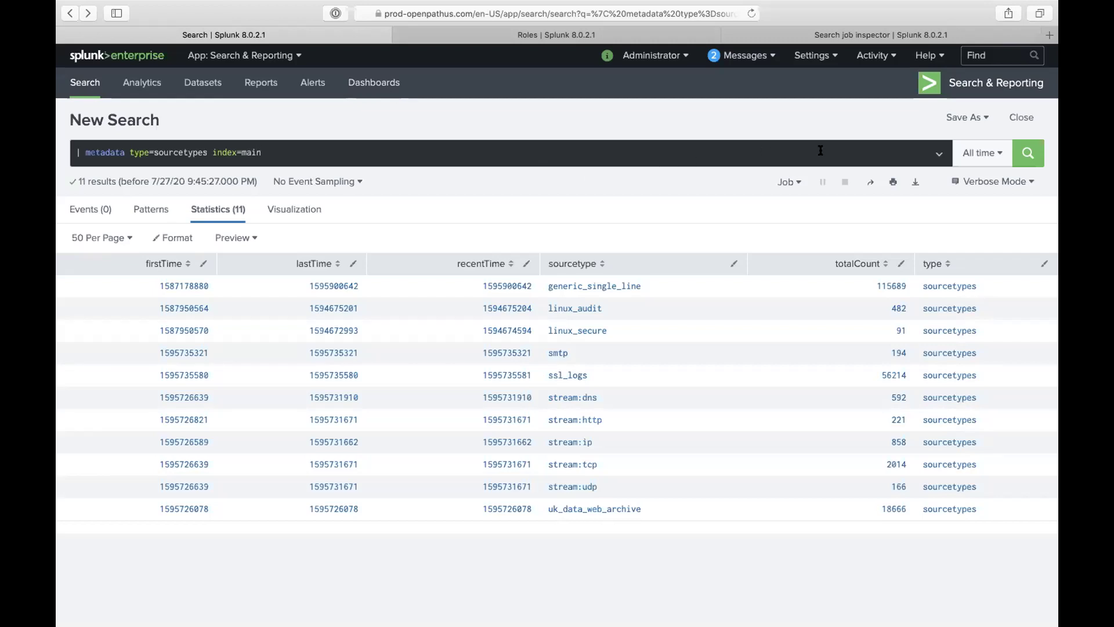
# Step: Delete '| metadata type=sourcetypes ' from the search bar, leaving index=main without rerunning
pyautogui.click(943, 119)
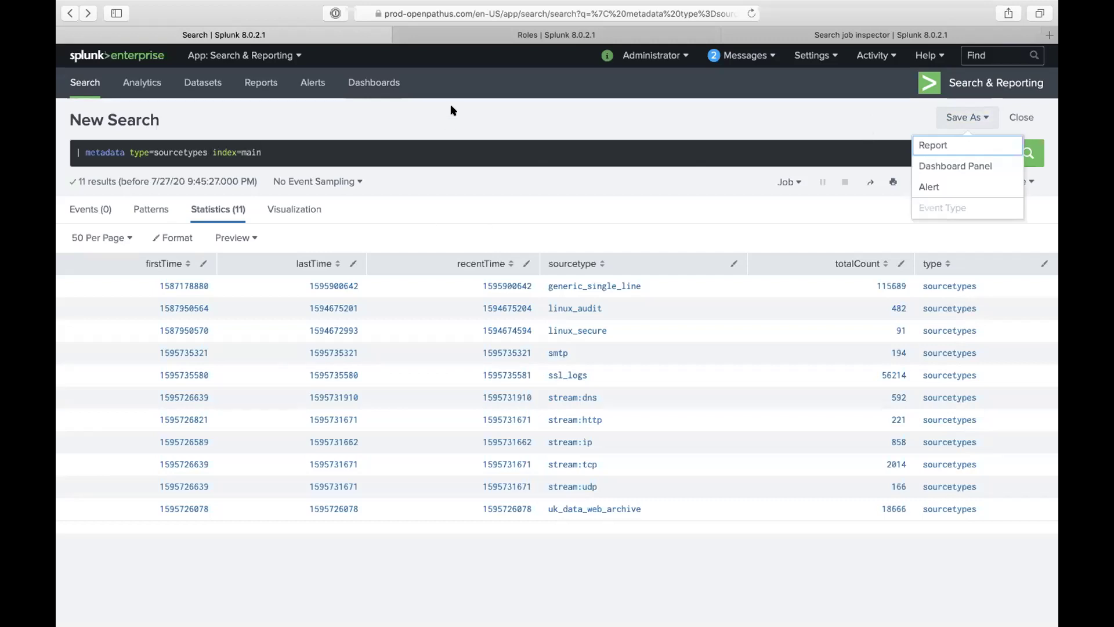
pyautogui.moveTo(214, 157); pyautogui.dragTo(130, 99)
pyautogui.press('BackSpace')
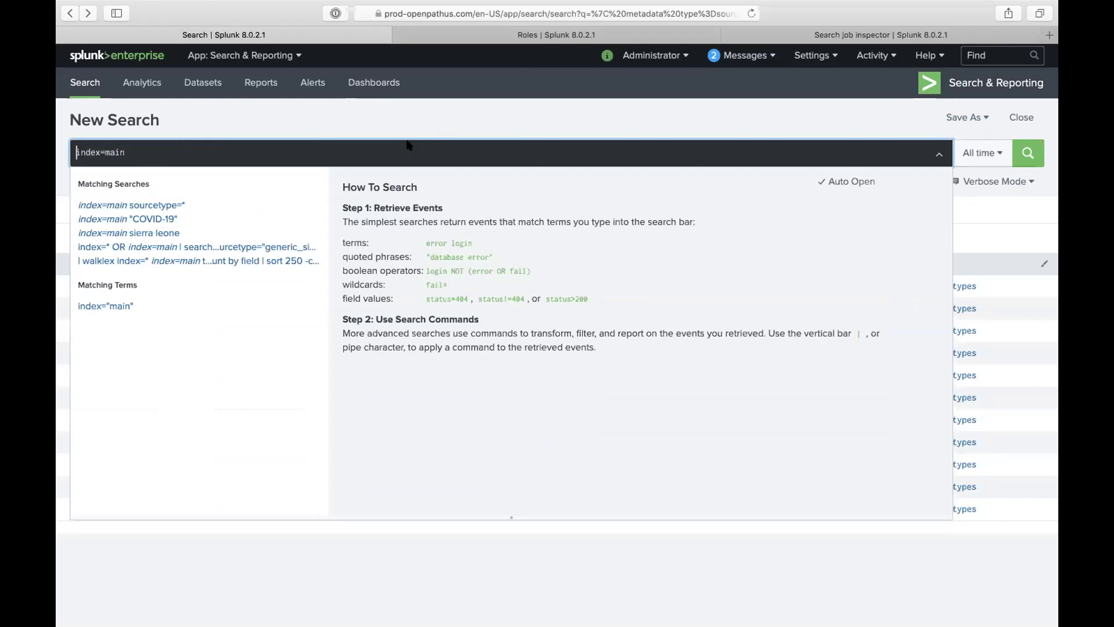
pyautogui.click(398, 112)
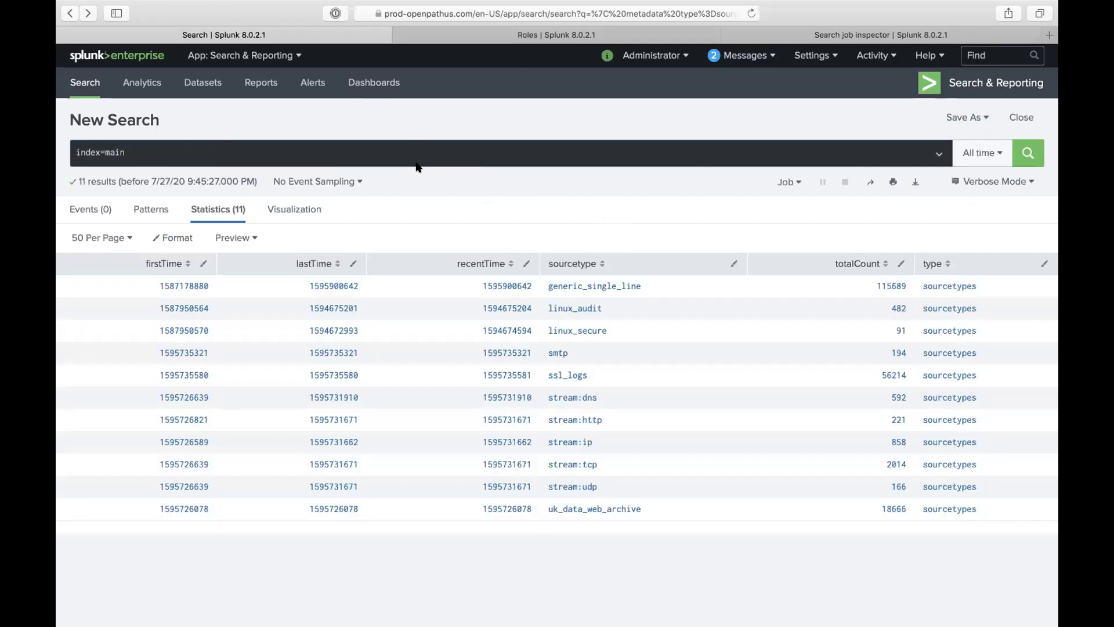
# Step: Undo the deletion to restore the '| metadata type=sourcetypes index=main' query
pyautogui.click(191, 154)
pyautogui.press('super+z')
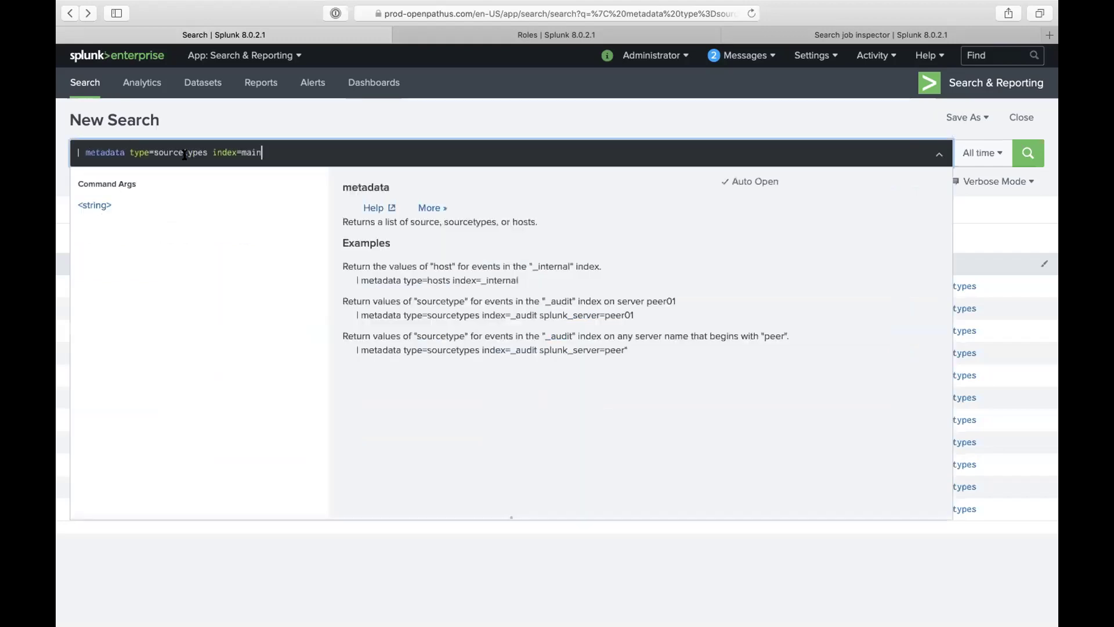
pyautogui.click(104, 152)
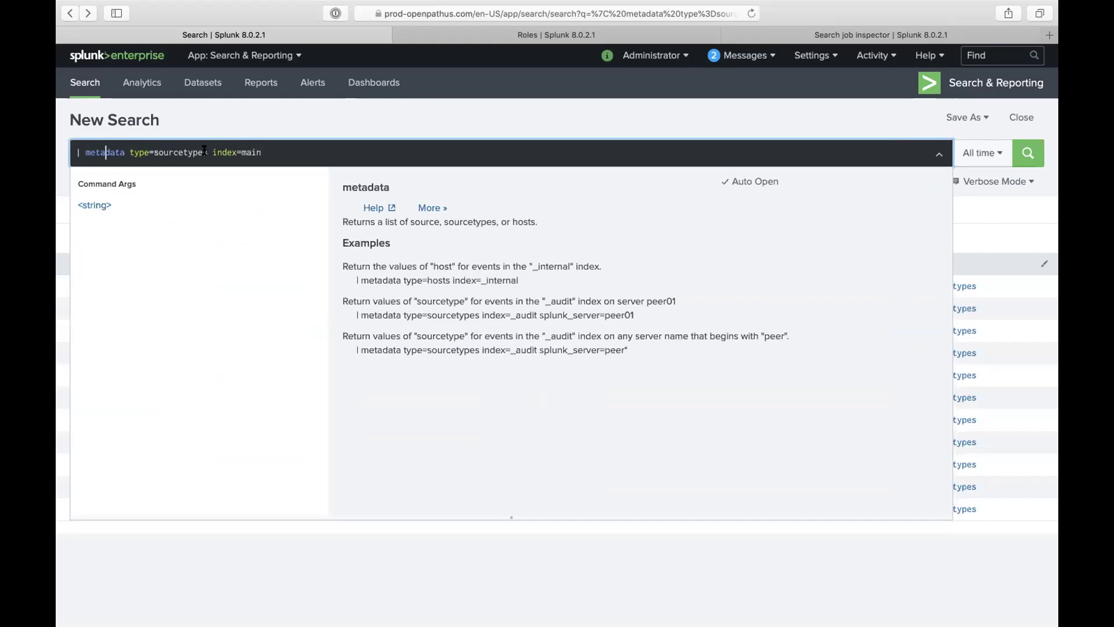
pyautogui.click(249, 123)
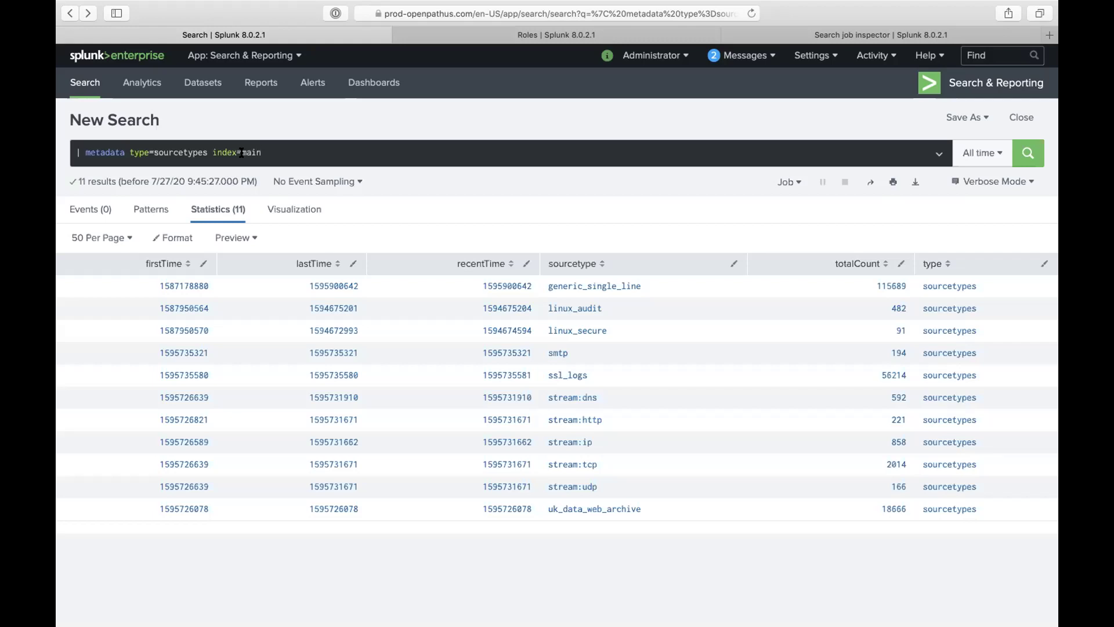
# Step: Select words in the query, finishing with the word metadata selected for removal
pyautogui.doubleClick(181, 153)
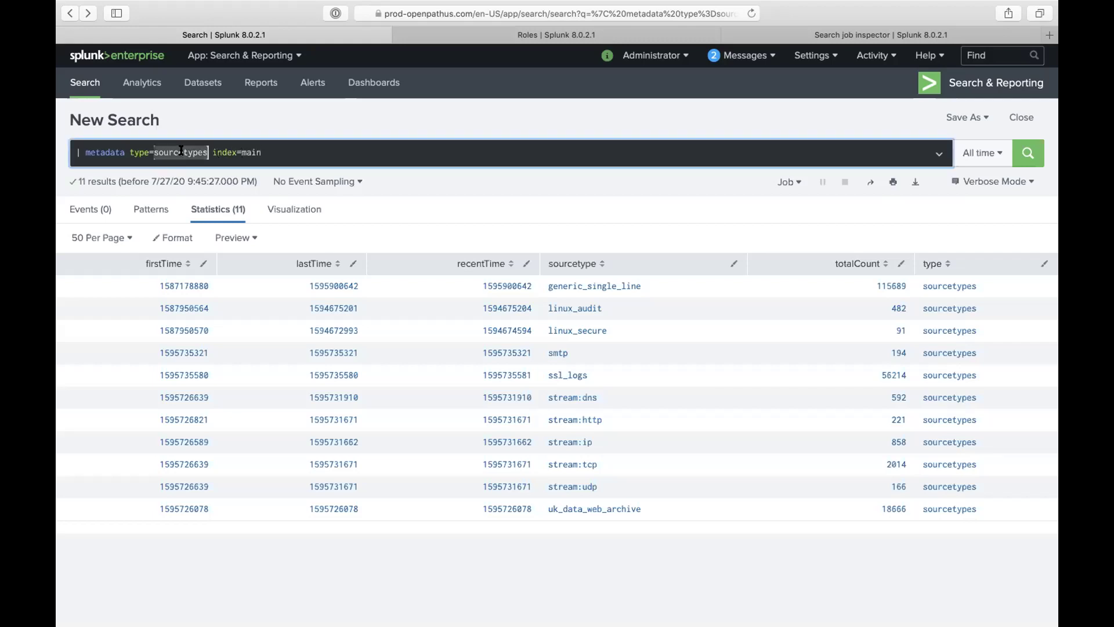
pyautogui.doubleClick(249, 153)
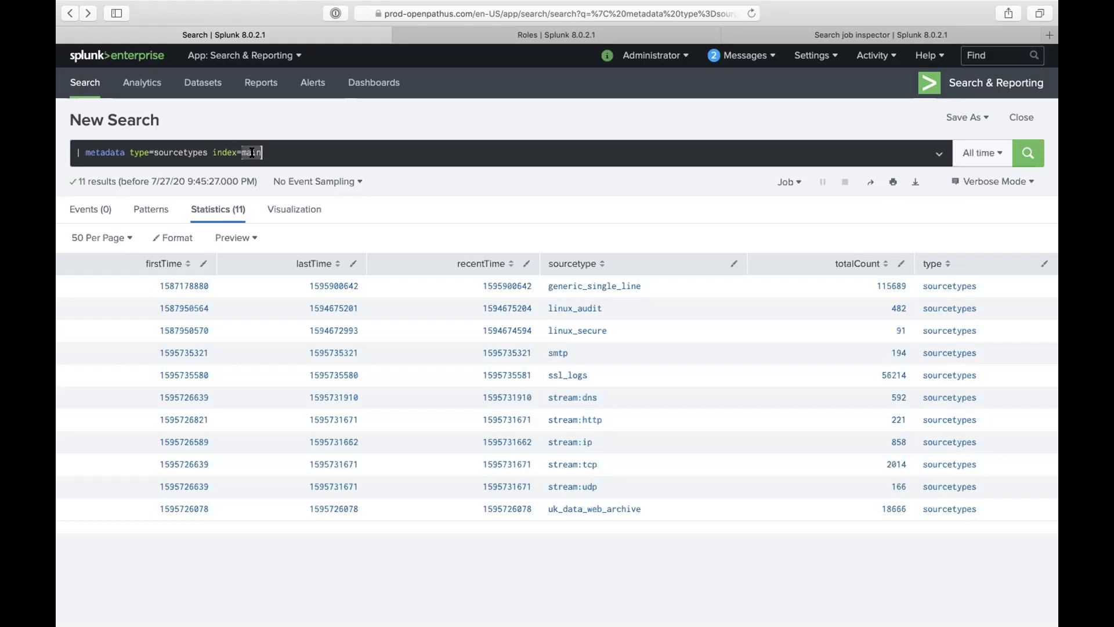
pyautogui.click(186, 151)
pyautogui.click(195, 147)
pyautogui.click(237, 152)
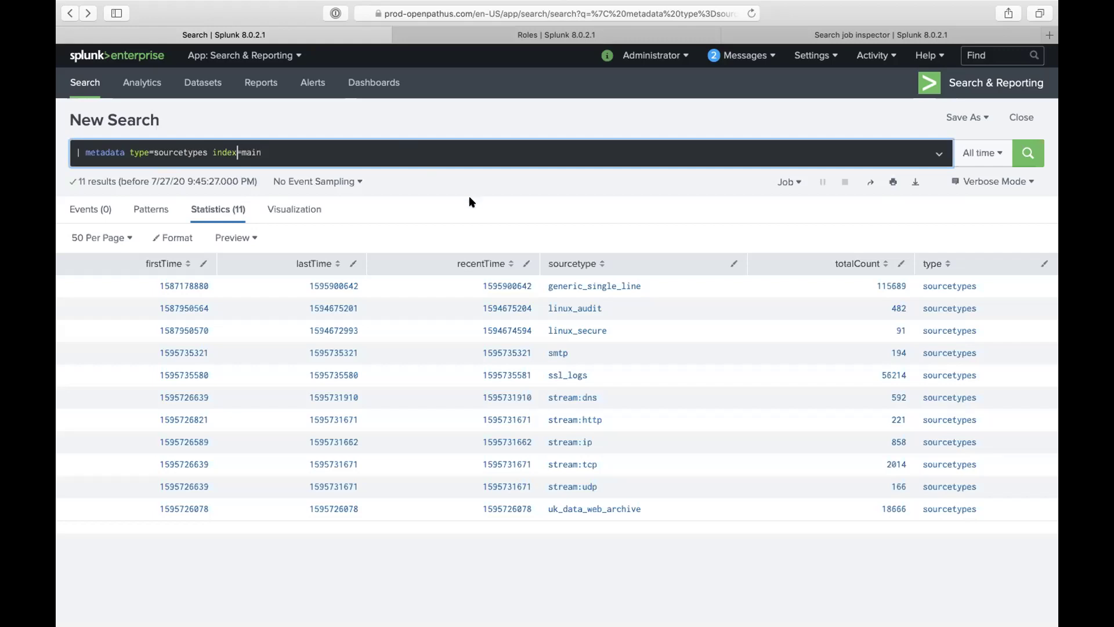
pyautogui.doubleClick(113, 154)
pyautogui.click(105, 153)
pyautogui.moveTo(86, 152); pyautogui.dragTo(219, 207)
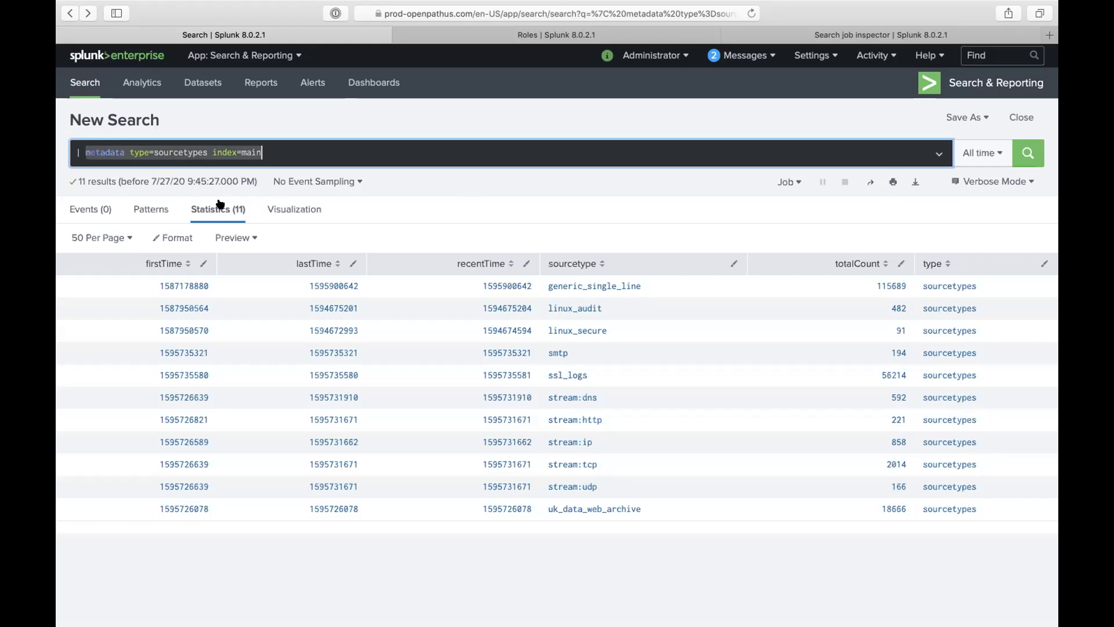
pyautogui.doubleClick(115, 145)
# Step: Rewrite the query as '| tstats count where index=main by sourcetype'
pyautogui.press('BackSpace')
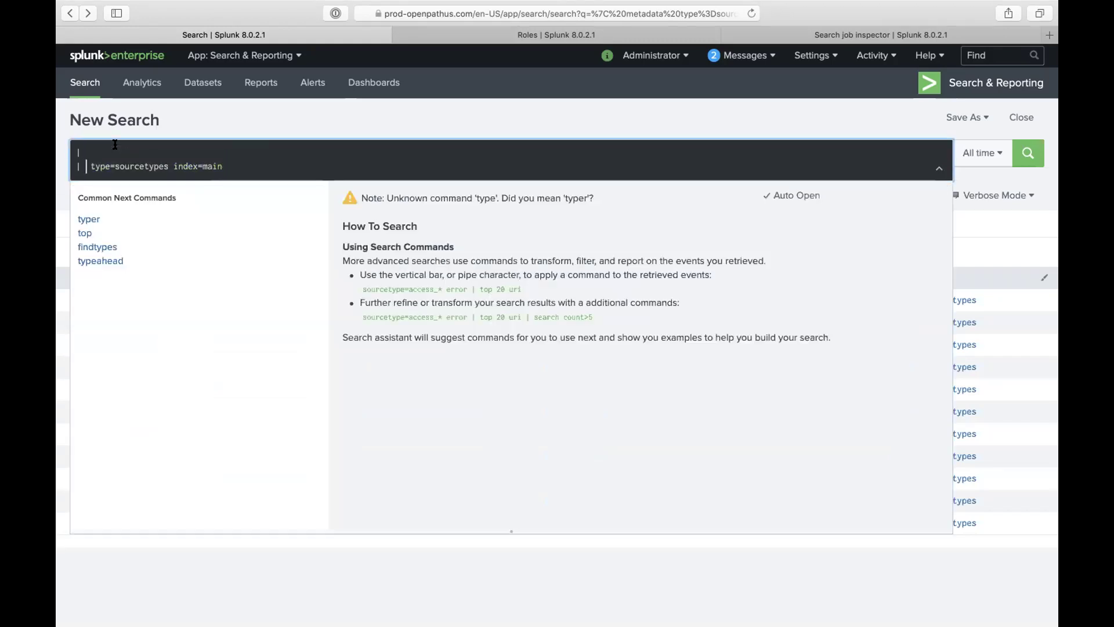
pyautogui.write('tstat')
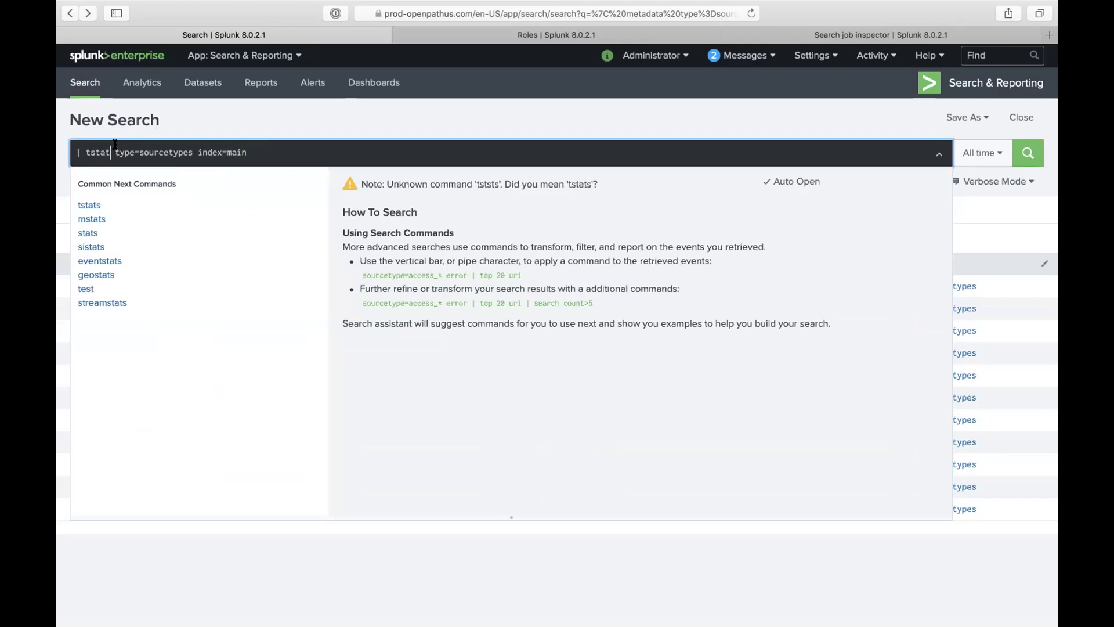
pyautogui.write('s')
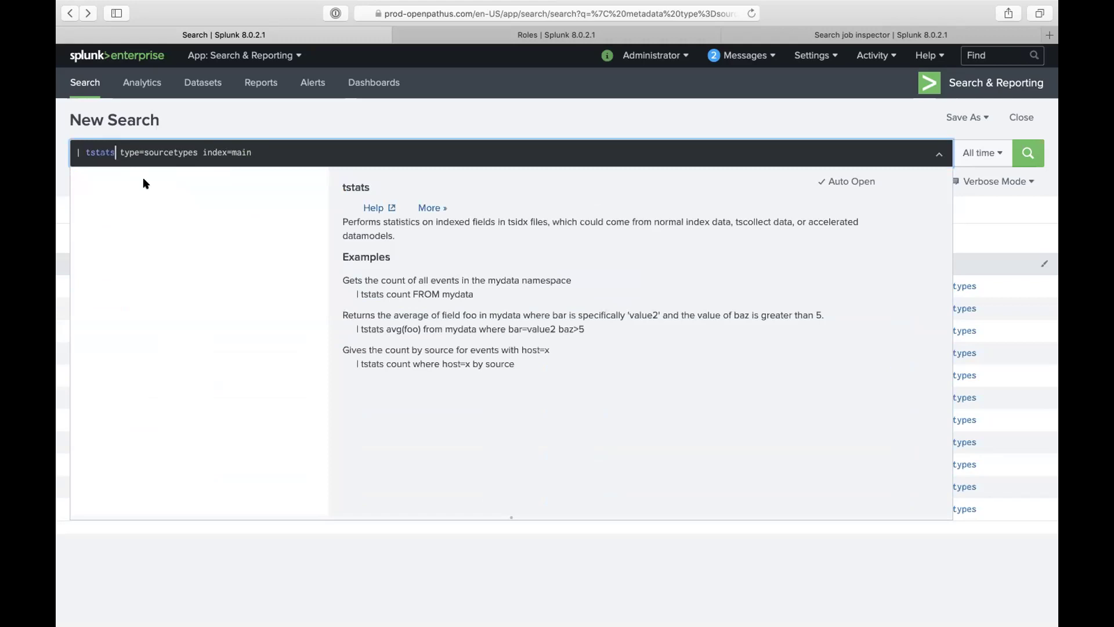
pyautogui.write('c')
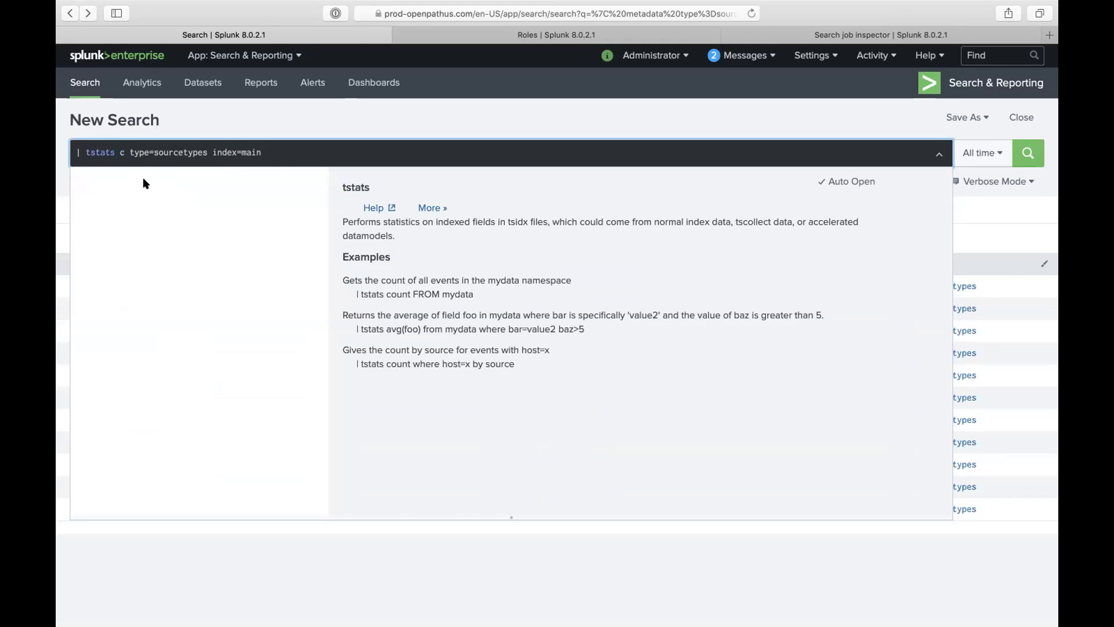
pyautogui.write('ount')
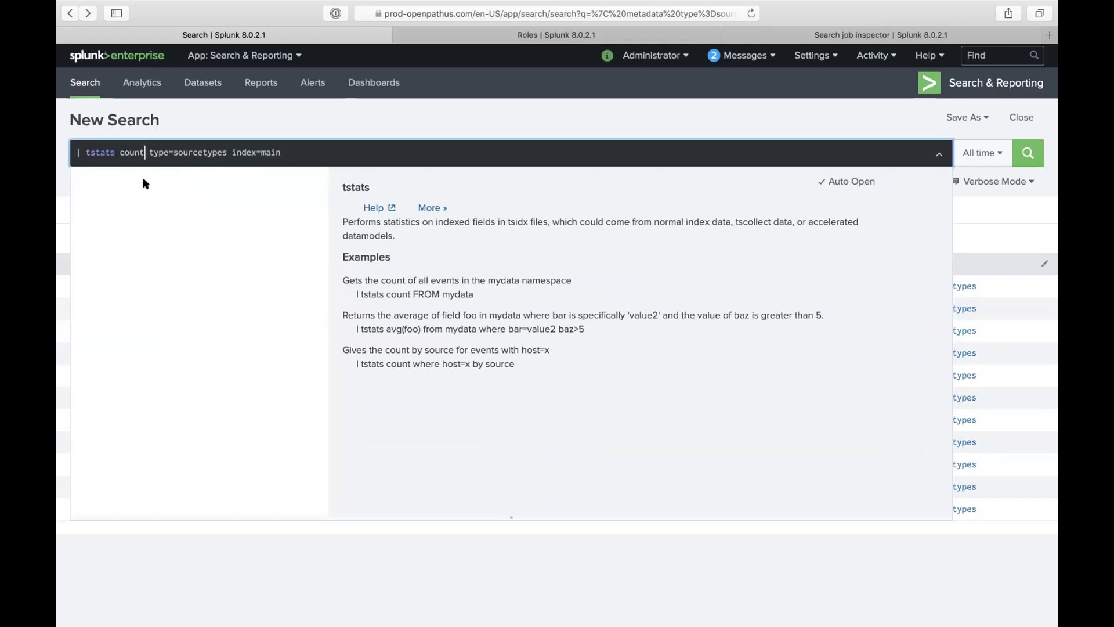
pyautogui.write(' where')
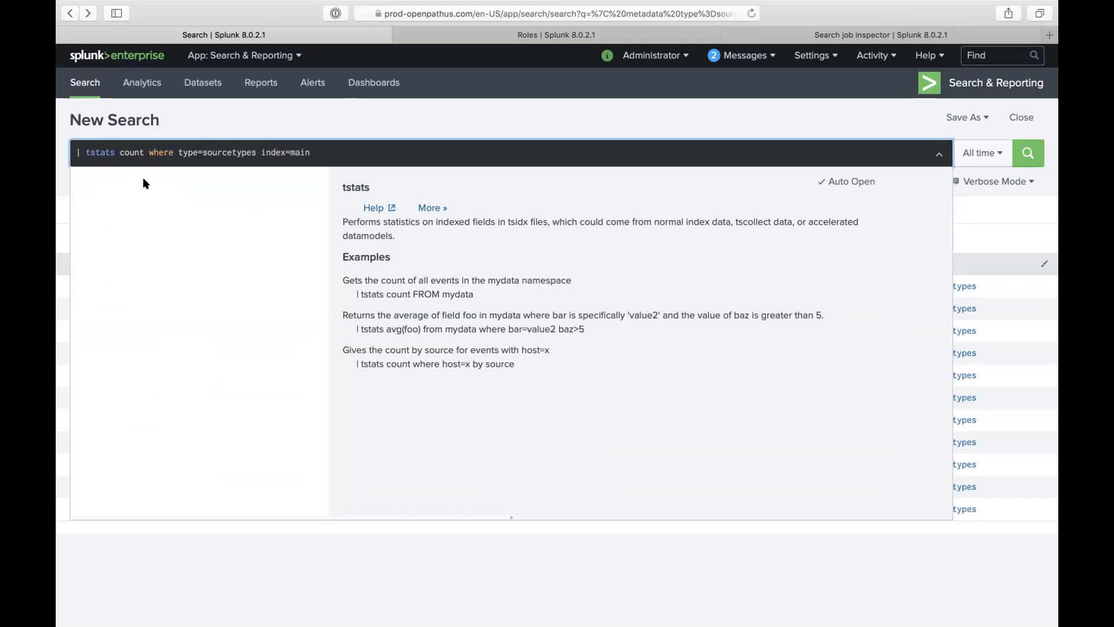
pyautogui.click(204, 152)
pyautogui.press('BackSpace')
pyautogui.press('BackSpace')
pyautogui.press('BackSpace')
pyautogui.press('BackSpace')
pyautogui.press('BackSpace')
pyautogui.press('BackSpace')
pyautogui.doubleClick(204, 152)
pyautogui.press('BackSpace')
pyautogui.press('BackSpace')
pyautogui.click(241, 152)
pyautogui.write('by sourcetypes')
pyautogui.press('BackSpace')
# Step: Run the tstats search, returning 11 sourcetypes, and open the job's actions menu
pyautogui.press('Return')
pyautogui.click(1024, 161)
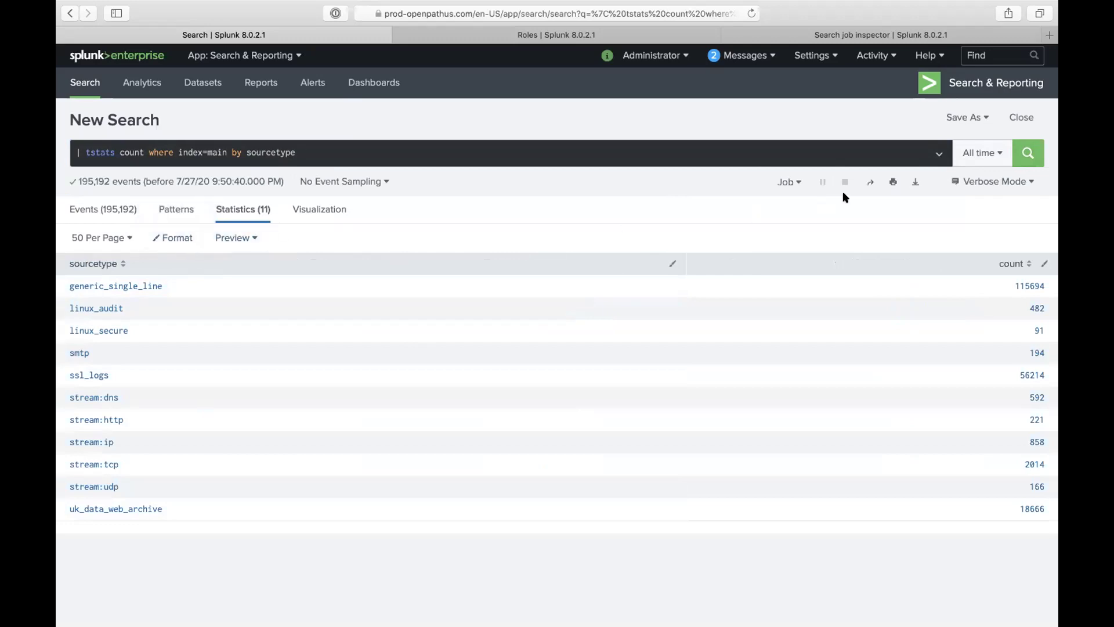
pyautogui.click(797, 181)
# Step: Inspect the tstats job, highlight its 0.228-second run time, and return to the results
pyautogui.click(765, 251)
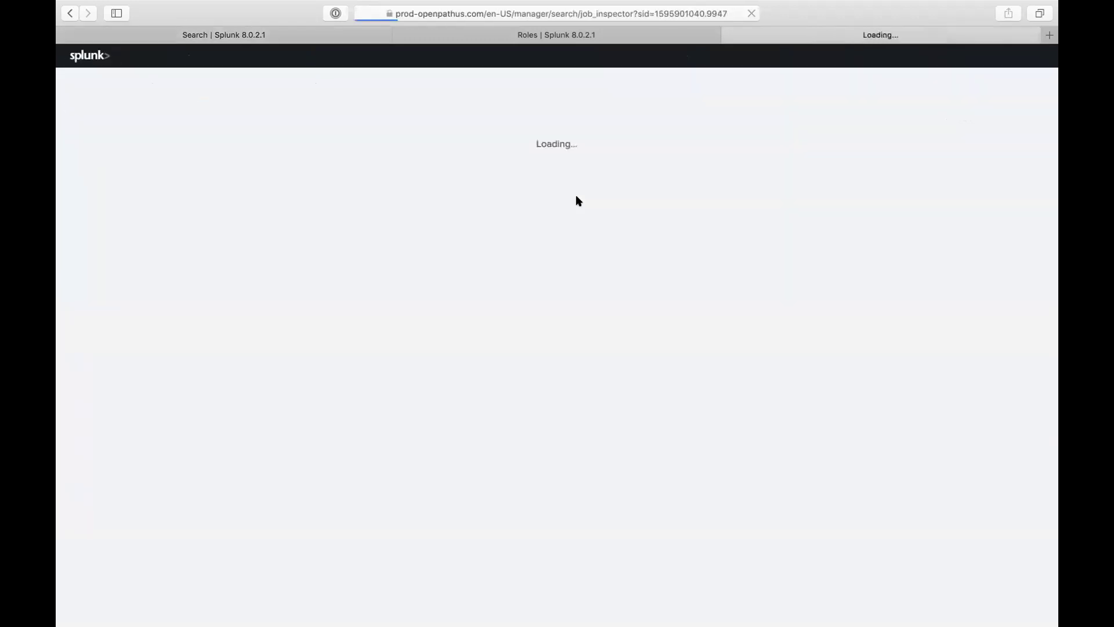
pyautogui.moveTo(380, 92); pyautogui.dragTo(406, 85)
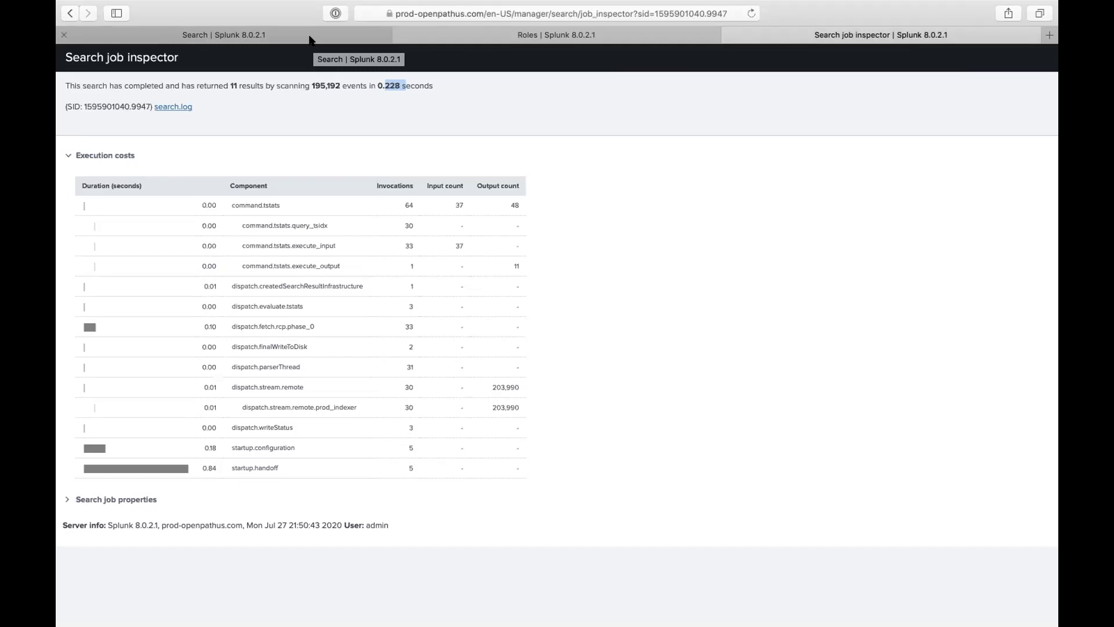
pyautogui.click(309, 38)
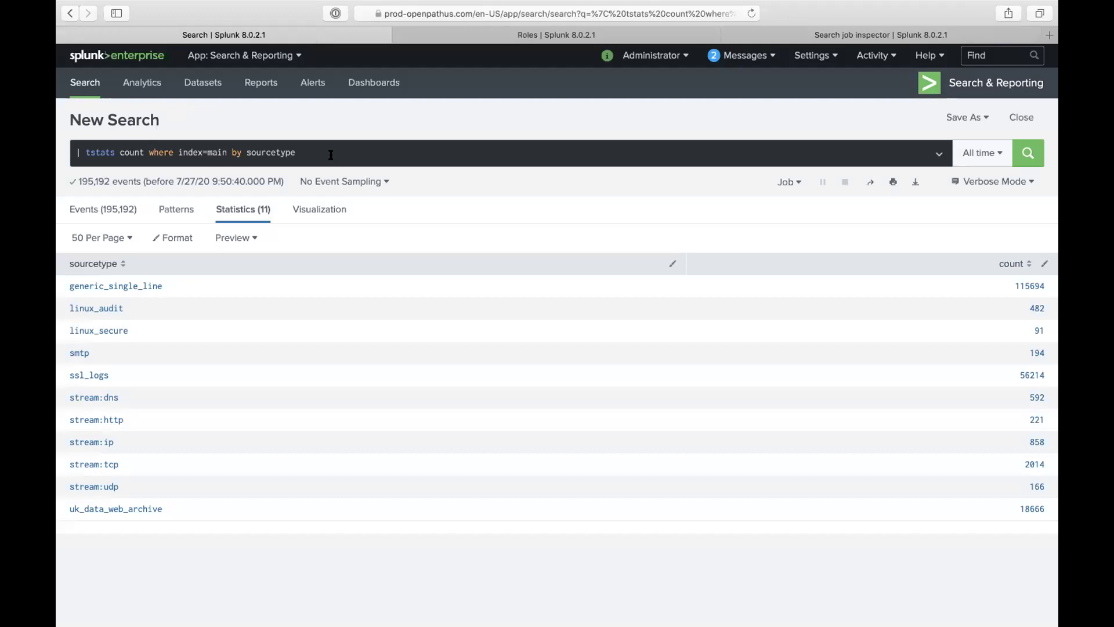
# Step: Append ',source,index' to the tstats by clause and rerun the search
pyautogui.click(330, 155)
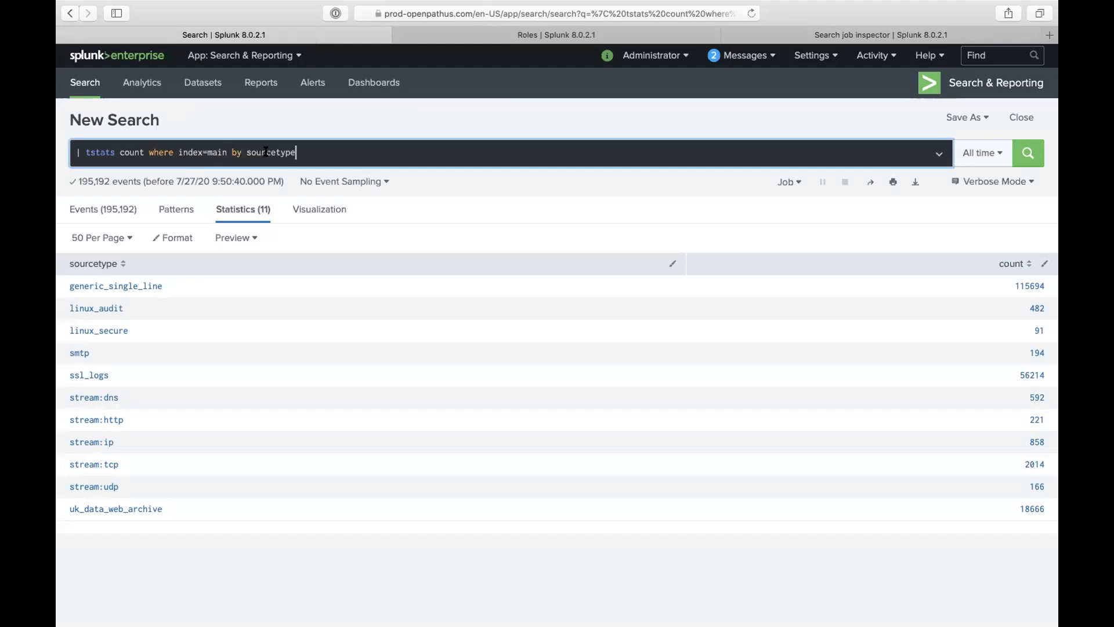
pyautogui.write(',source,in')
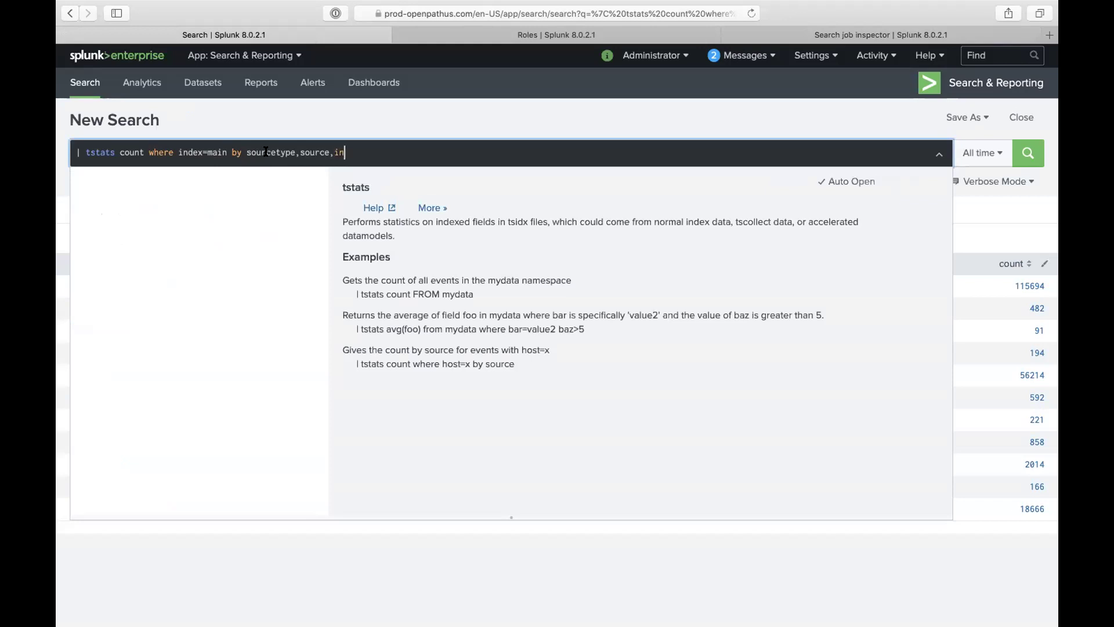
pyautogui.write('dex')
pyautogui.press('Return')
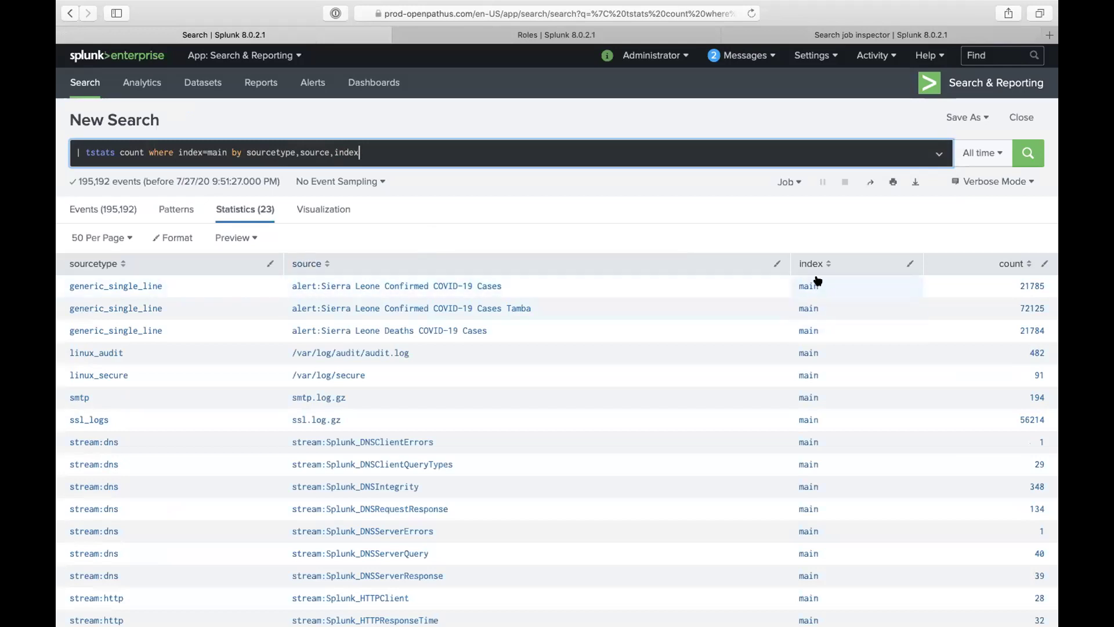
# Step: Add _time to the by clause and rerun, giving 1,141 daily rows
pyautogui.tripleClick(131, 152)
pyautogui.click(132, 152)
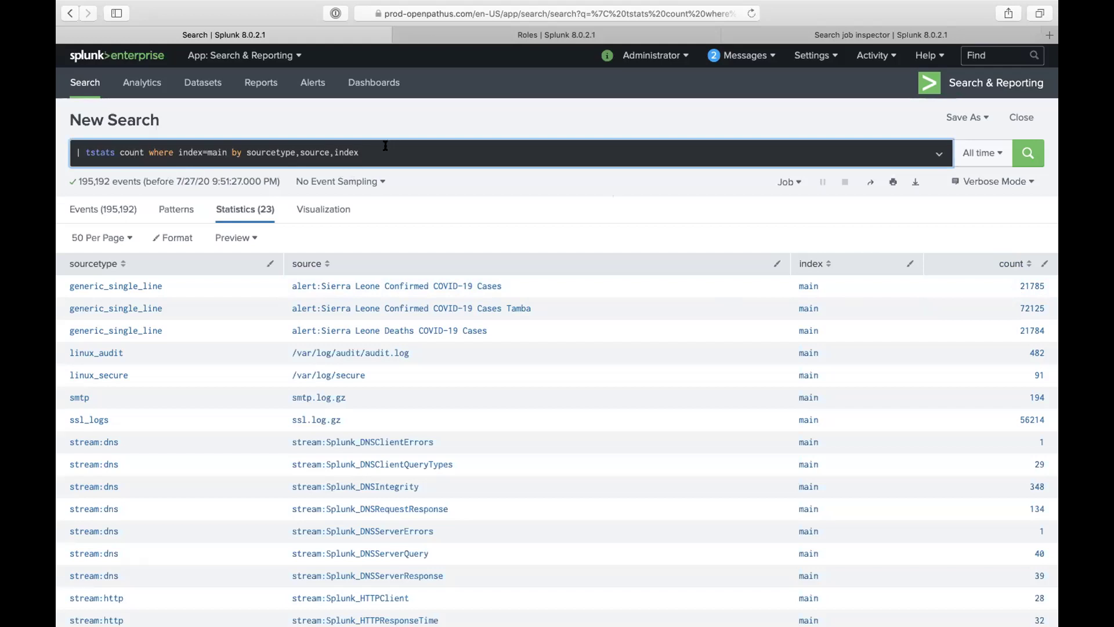
pyautogui.write(',_time')
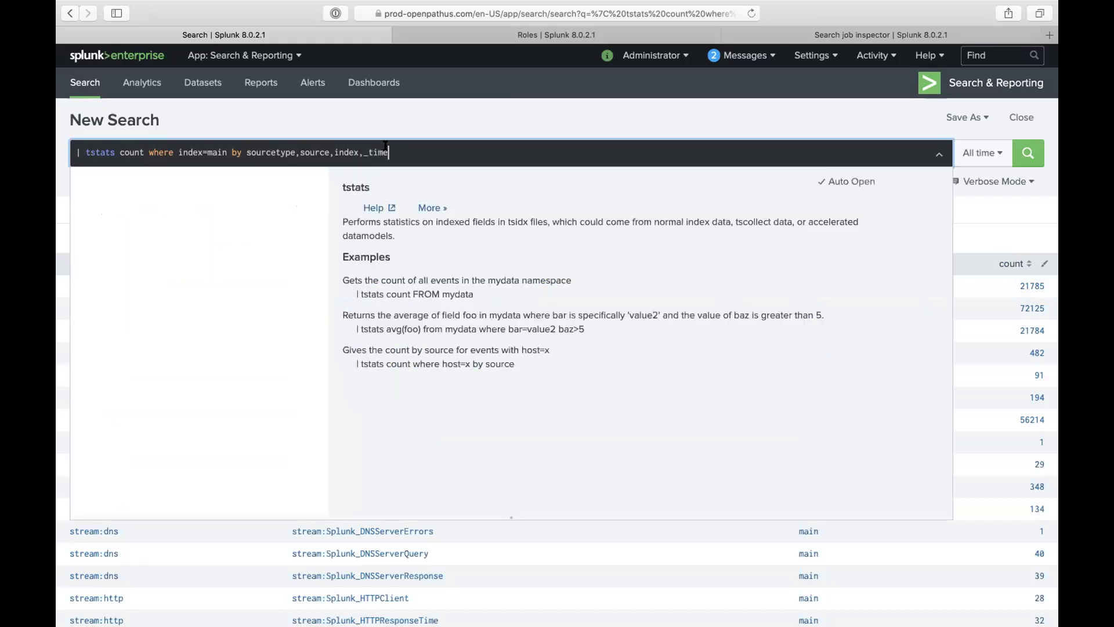
pyautogui.press('Return')
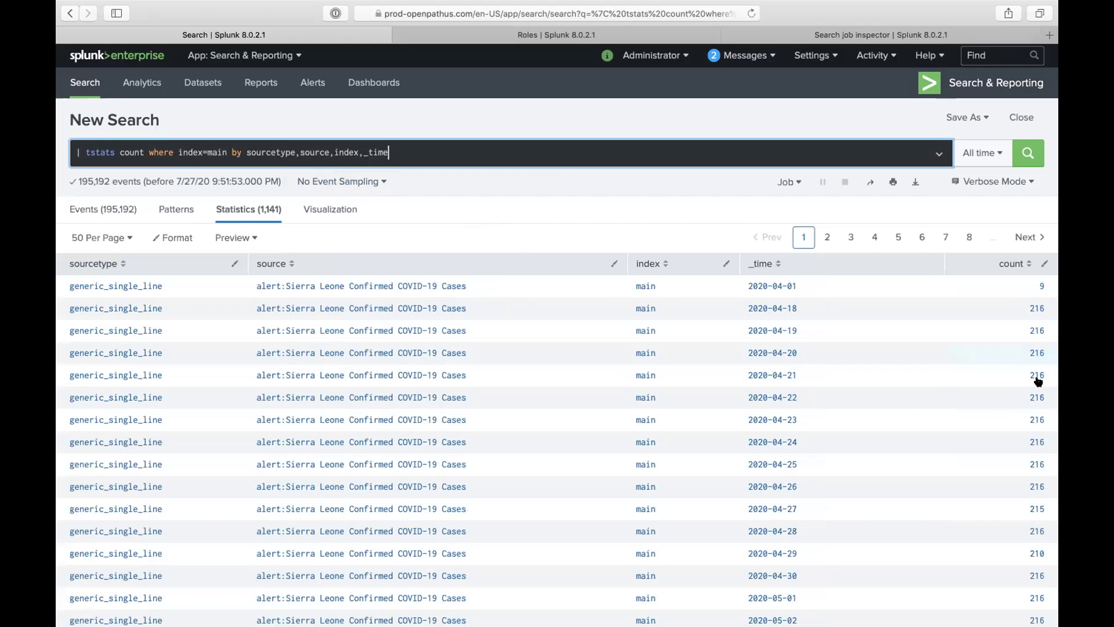
# Step: Switch the results visualization to a Line Chart
pyautogui.click(324, 211)
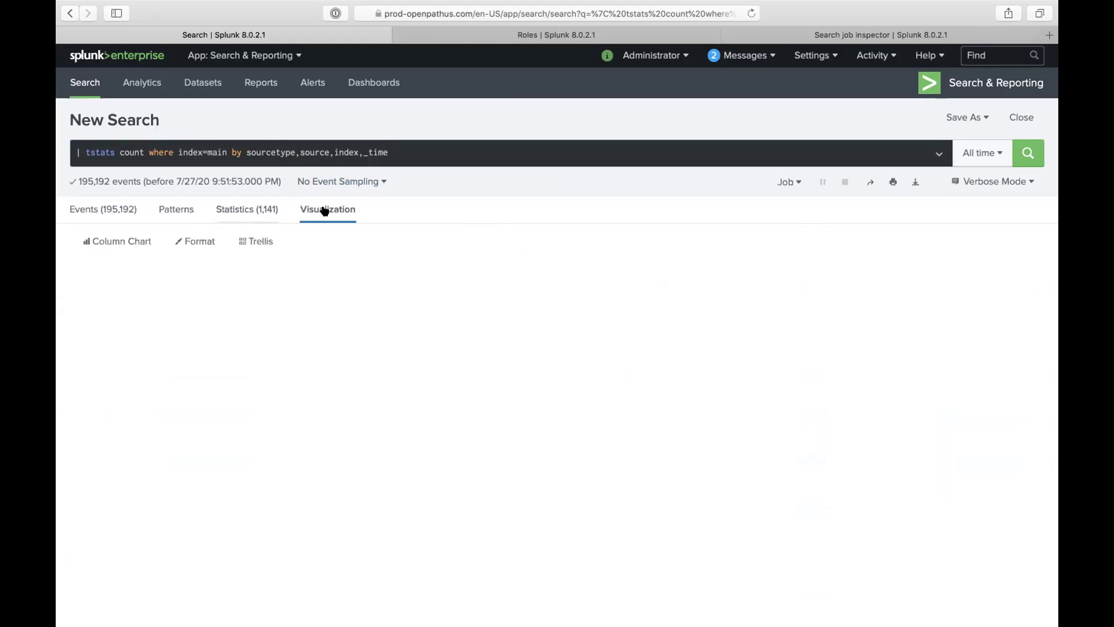
pyautogui.click(156, 244)
pyautogui.click(102, 297)
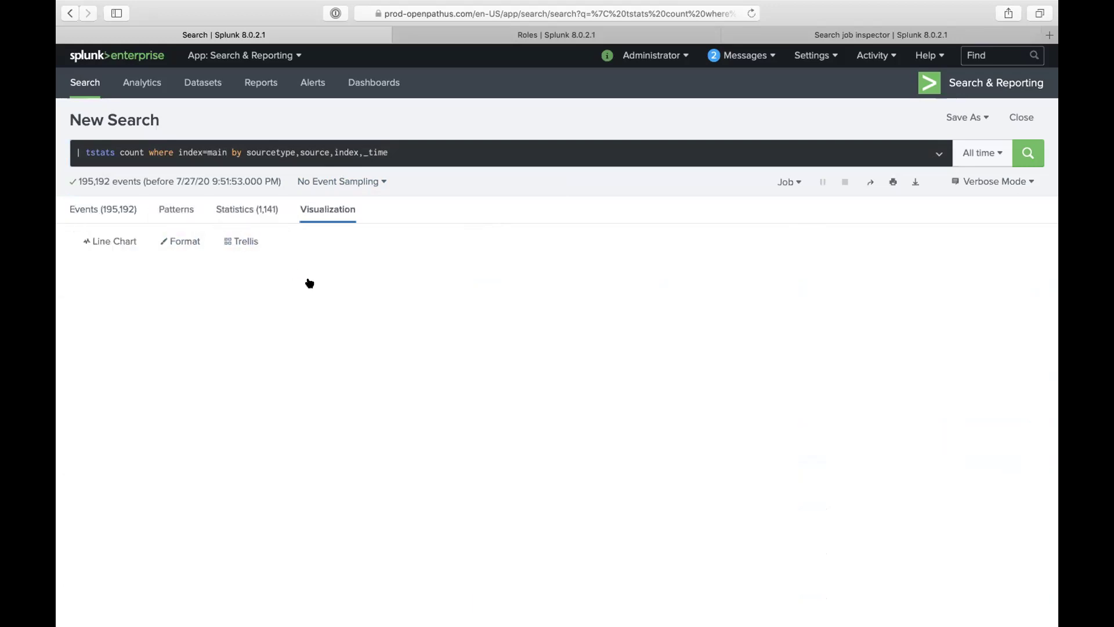
pyautogui.scroll(-3, 741, 482)
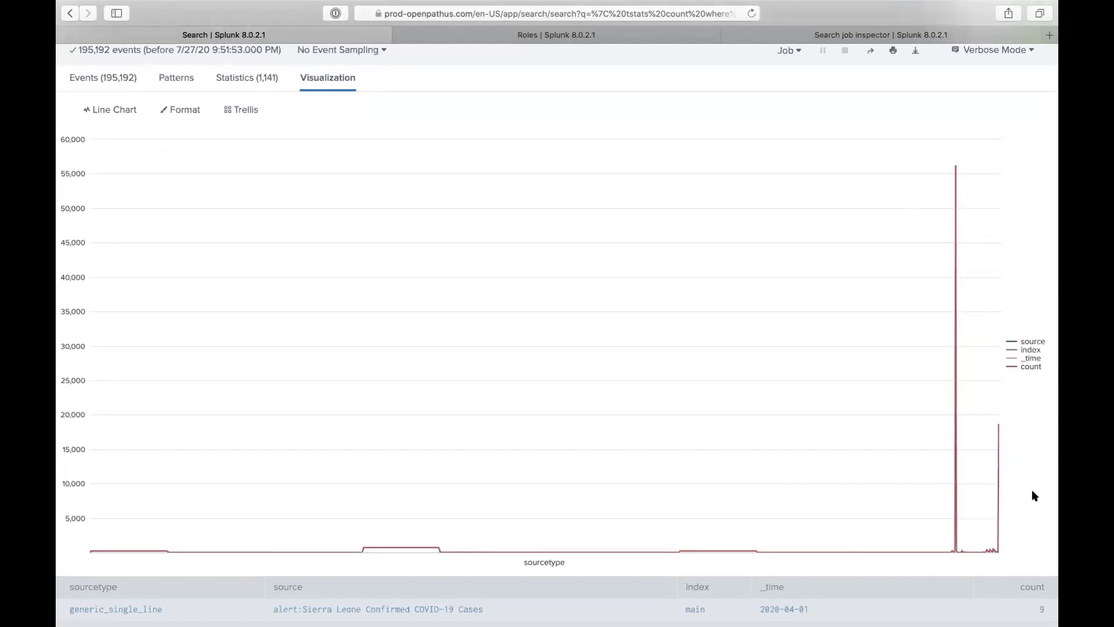
pyautogui.scroll(3, 909, 408)
# Step: Add '| timechart sum(count) as total_count by sourcetype' and examine the monthly April–July 2020 lines
pyautogui.click(496, 161)
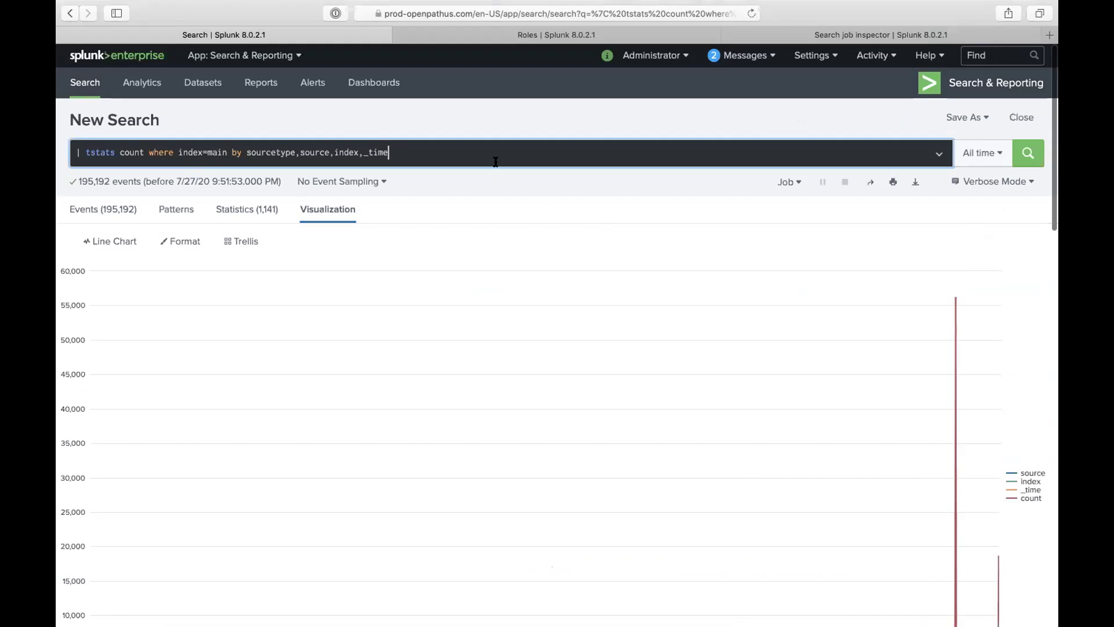
pyautogui.hotkey('shift', 'Return')
pyautogui.write('| timechart ')
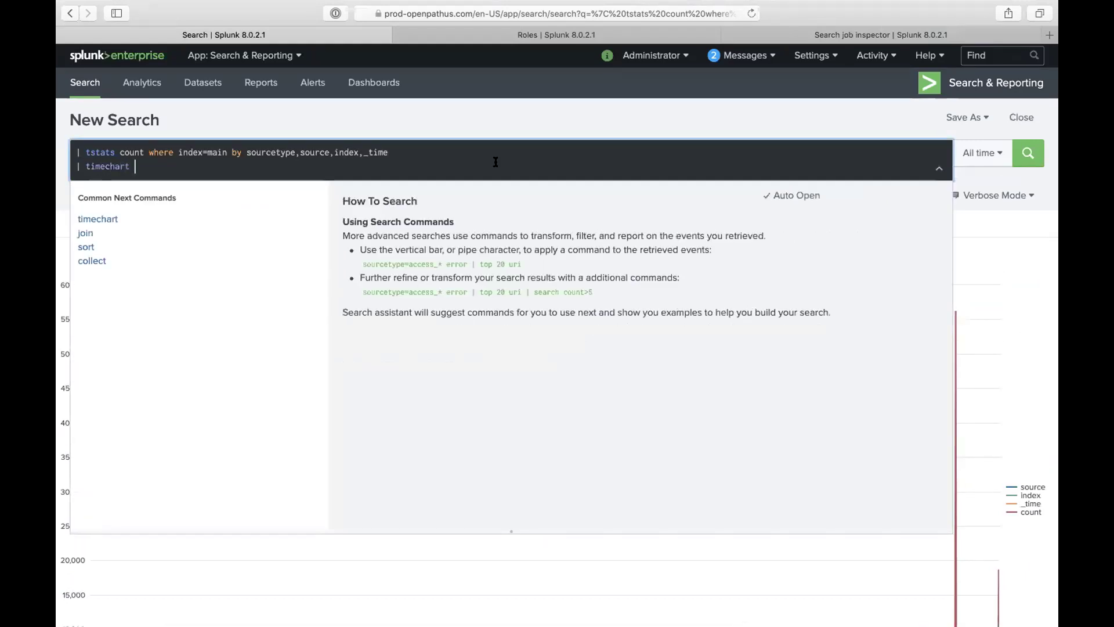
pyautogui.write('sum(')
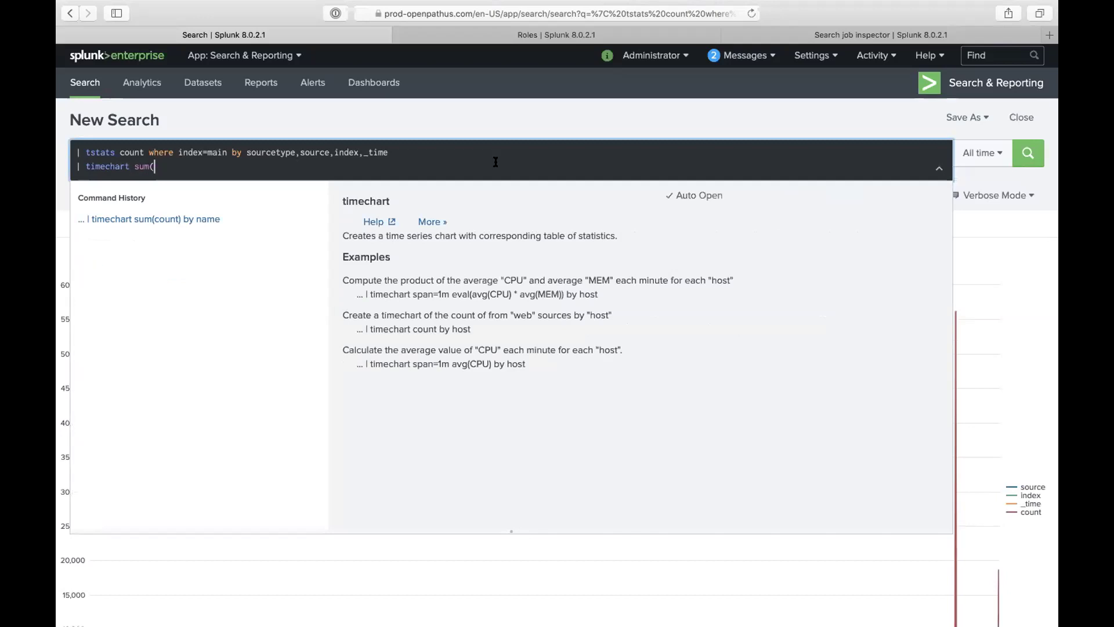
pyautogui.write('count) ')
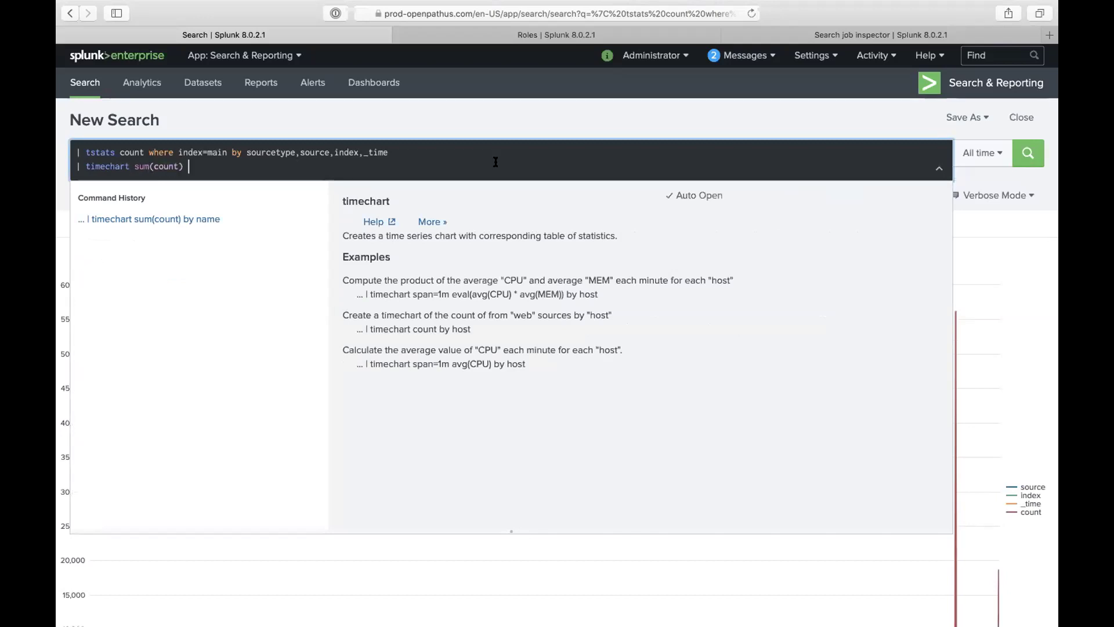
pyautogui.write('as total')
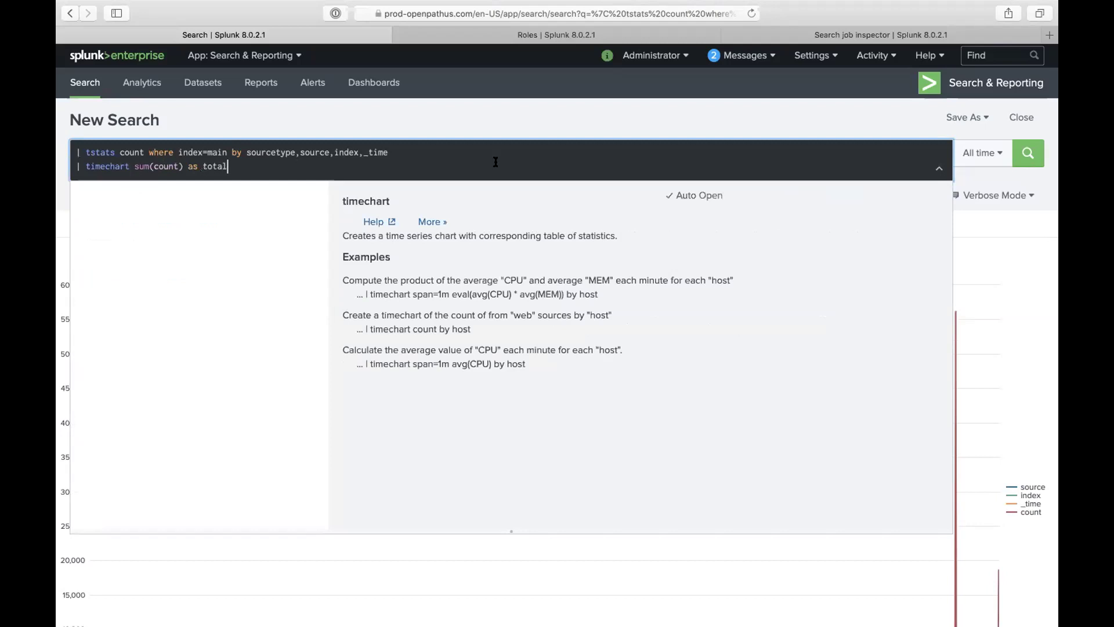
pyautogui.write('_count by sourcetype')
pyautogui.press('Return')
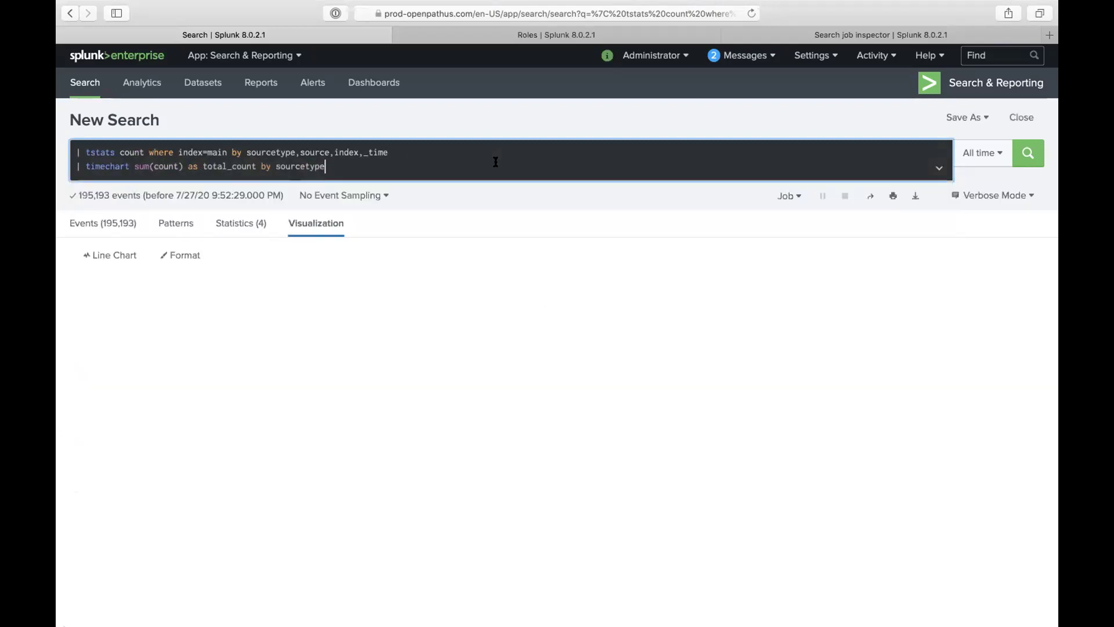
pyautogui.scroll(-3, 569, 368)
pyautogui.moveTo(715, 487)
pyautogui.scroll(-5, 715, 488)
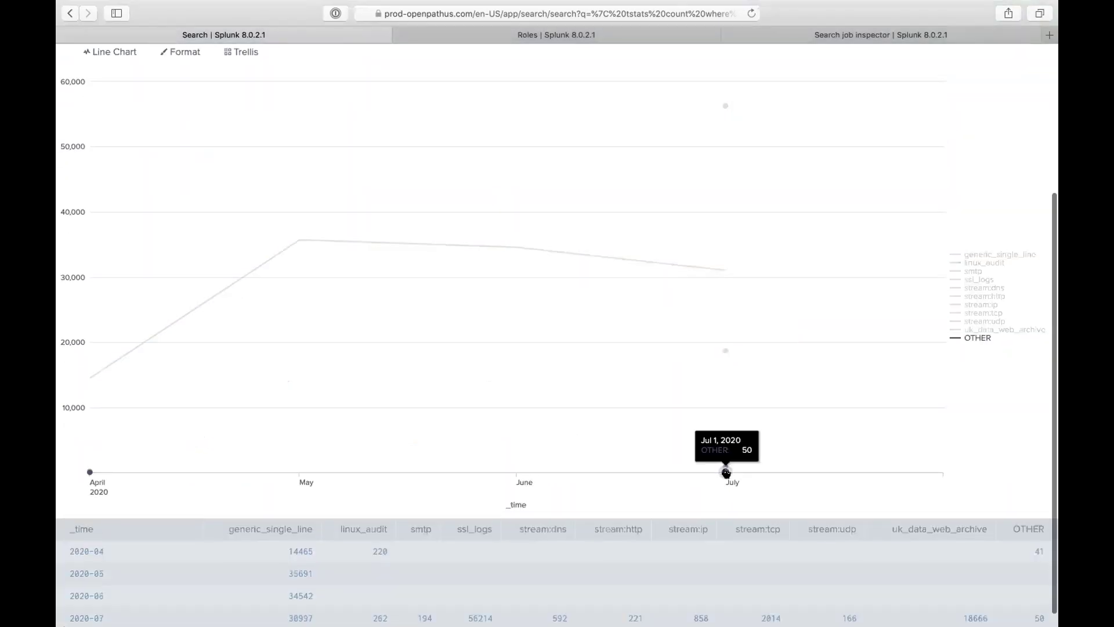
pyautogui.moveTo(725, 348)
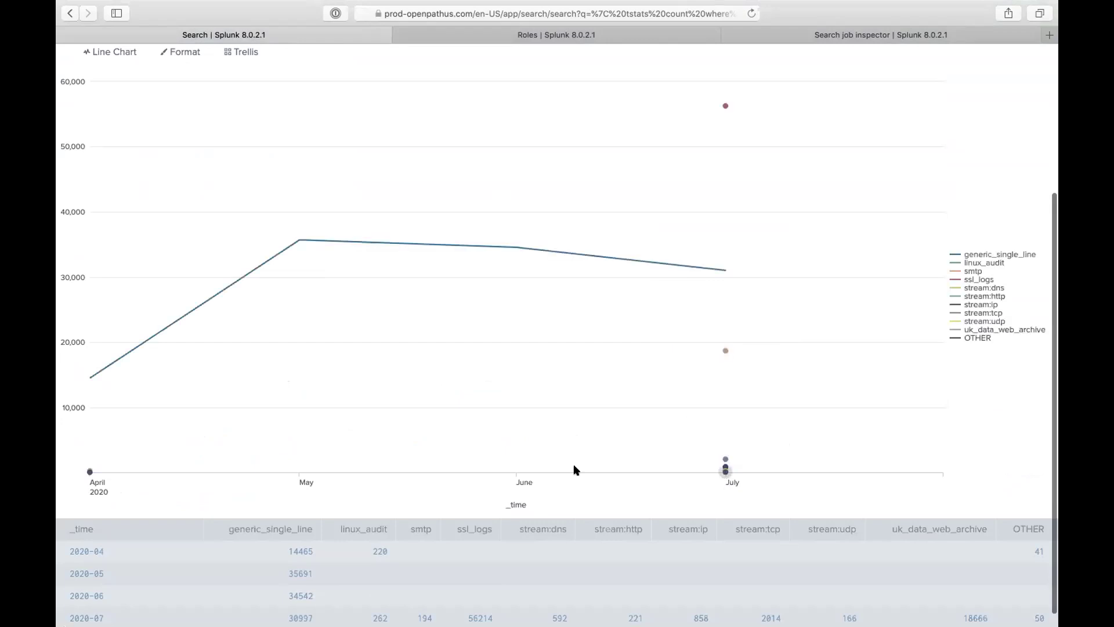
pyautogui.scroll(5, 531, 441)
pyautogui.moveTo(708, 244)
pyautogui.scroll(1, 493, 197)
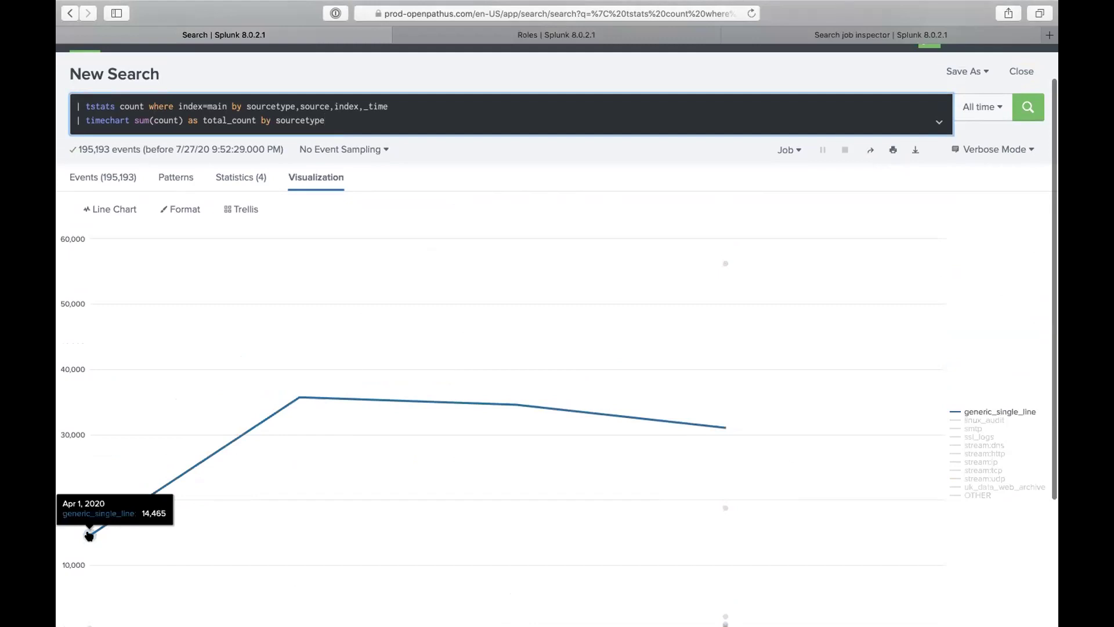
pyautogui.scroll(-3, 88, 533)
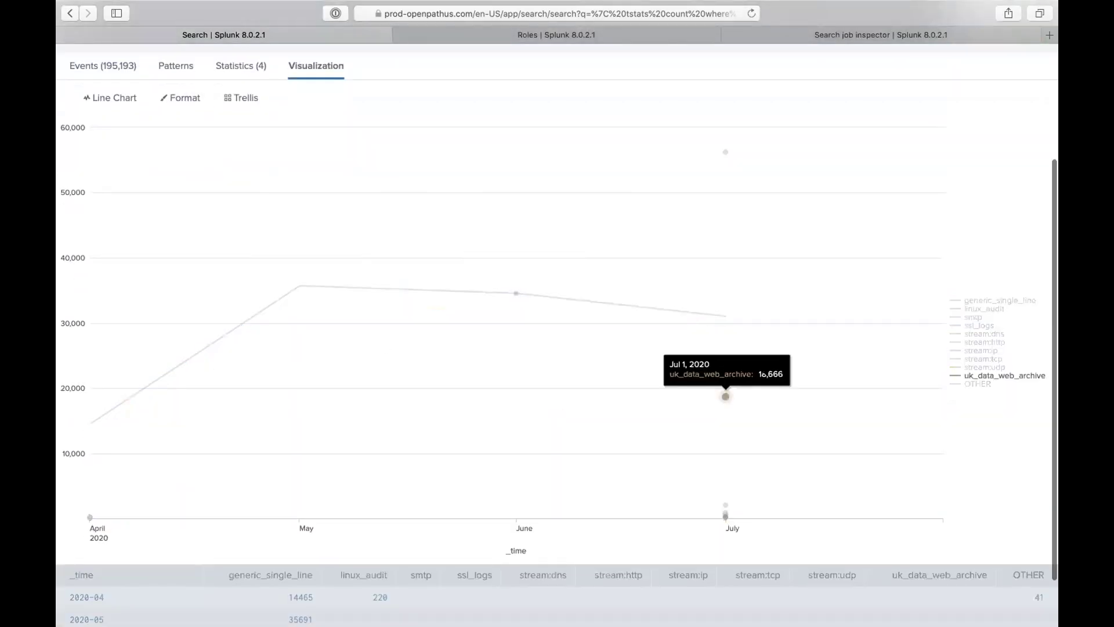
pyautogui.scroll(2, 955, 375)
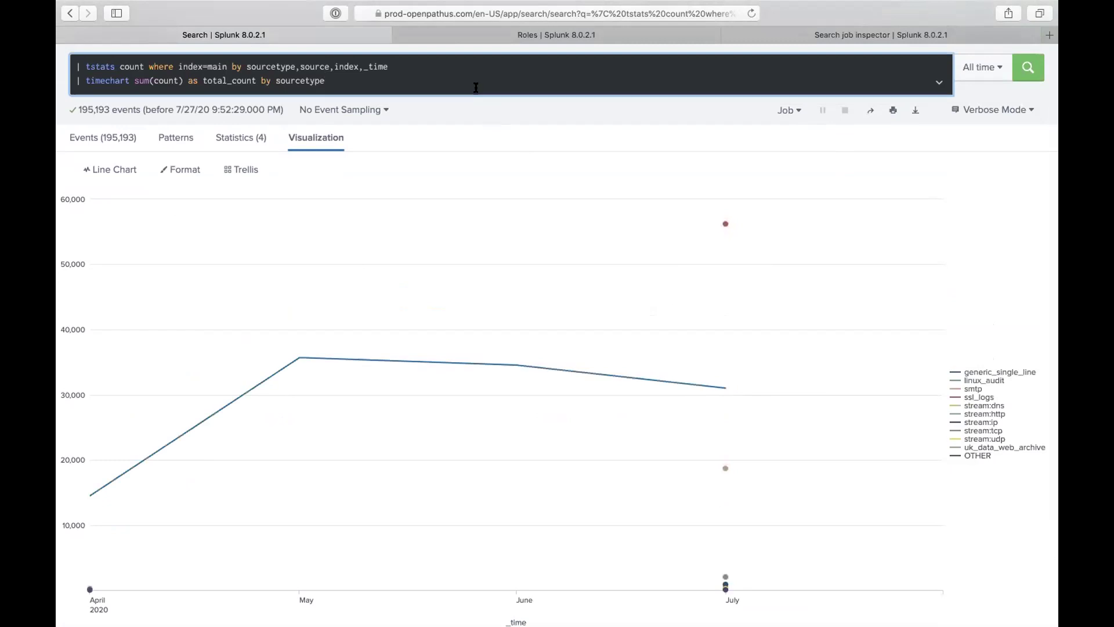
# Step: Run the main-index per-sourcetype timechart with limit=0 so series are not capped
pyautogui.write('limit=0')
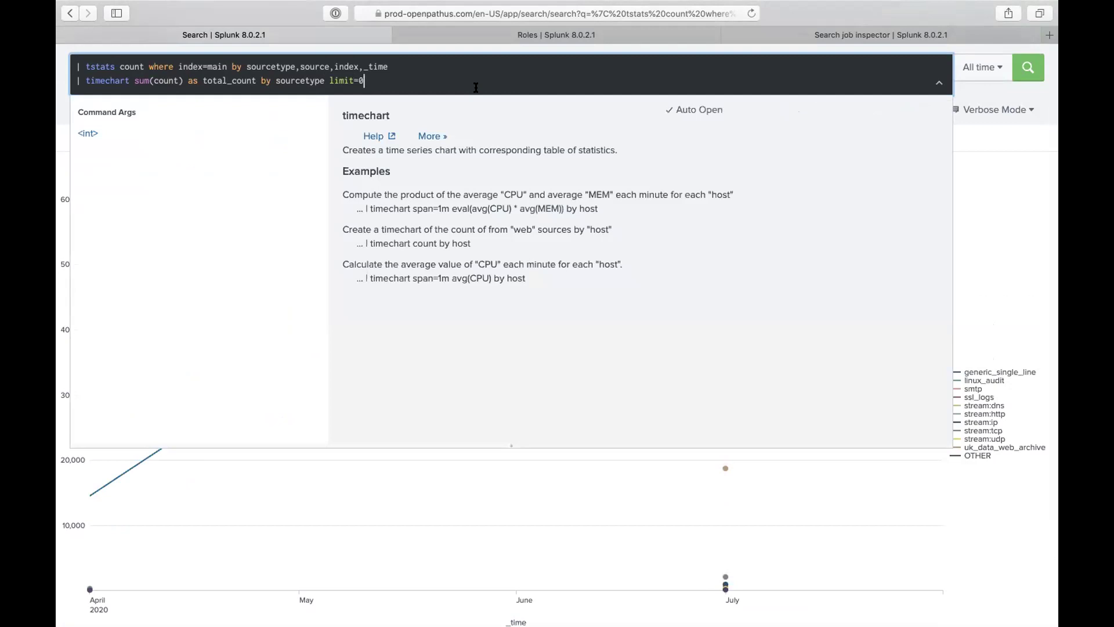
pyautogui.press('Return')
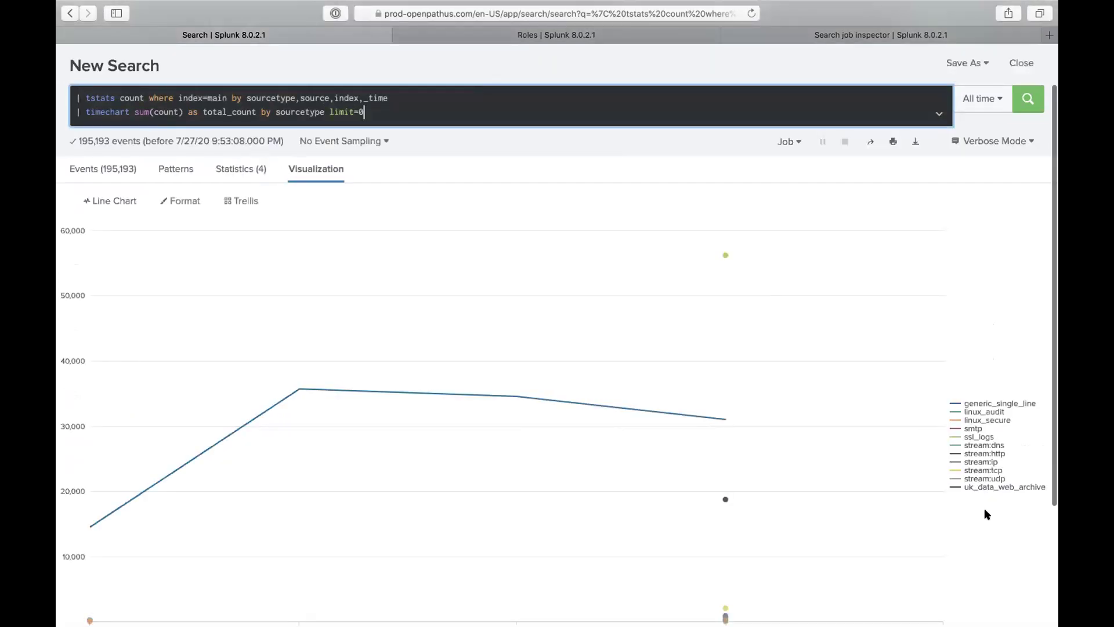
pyautogui.scroll(-1, 987, 514)
pyautogui.scroll(-1, 986, 514)
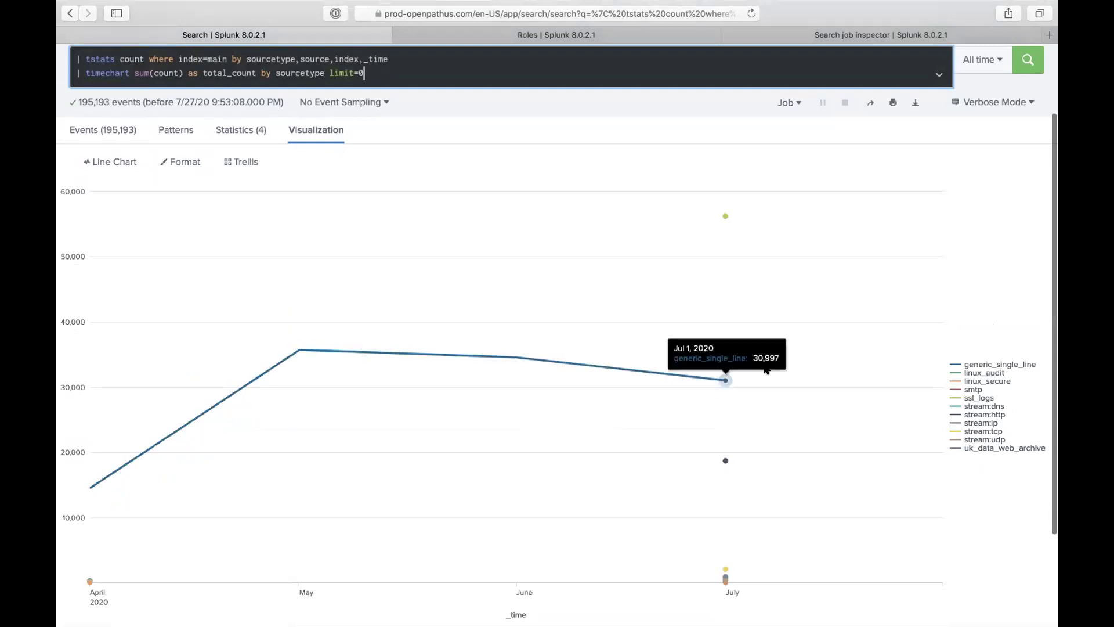
# Step: Replace limit=0 with useother=f and rerun, charting 10 sourcetypes
pyautogui.keyDown('shift'); pyautogui.click(328, 72); pyautogui.keyUp('shift')
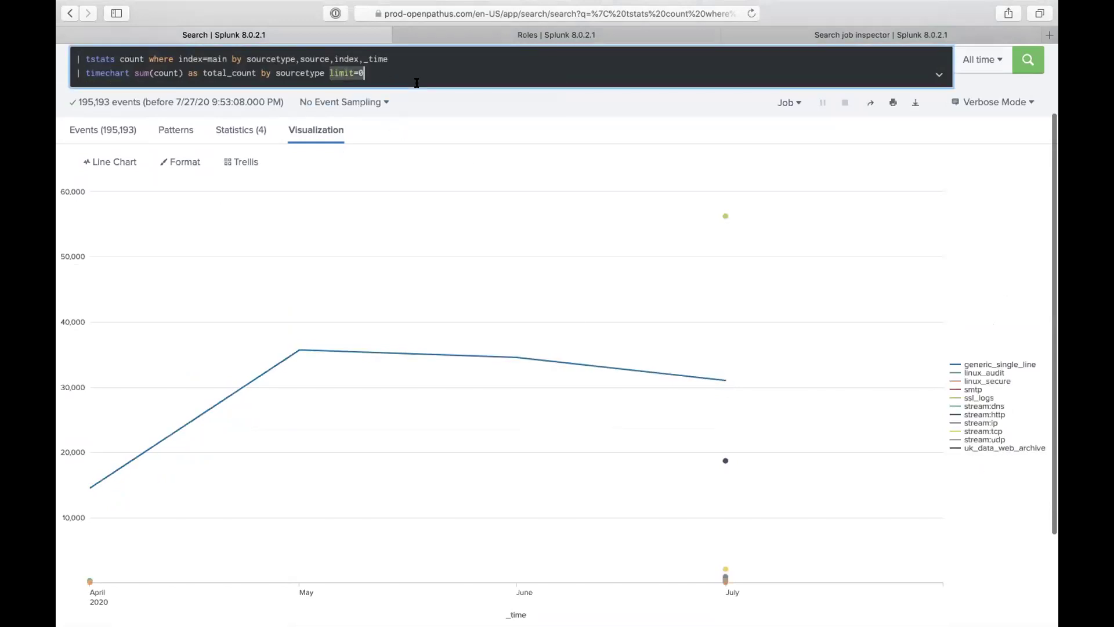
pyautogui.write('userot')
pyautogui.press('BackSpace')
pyautogui.press('BackSpace')
pyautogui.press('BackSpace')
pyautogui.write('other=f')
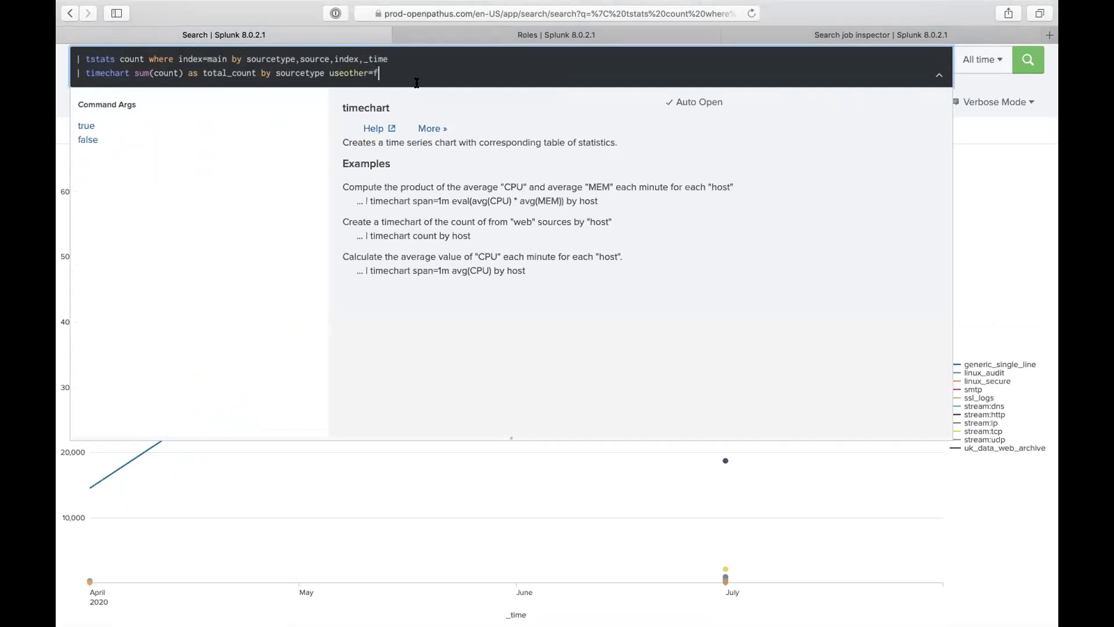
pyautogui.press('Return')
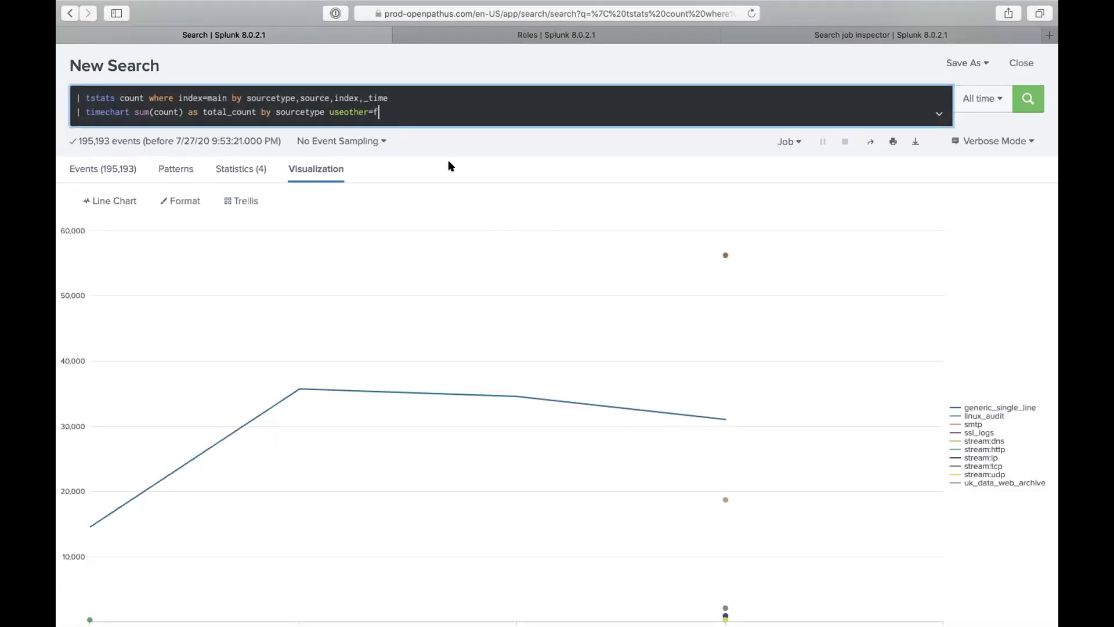
# Step: Change index=main to index=*, drop useother=f, and run the timechart across all indexes
pyautogui.doubleClick(213, 98)
pyautogui.write('*')
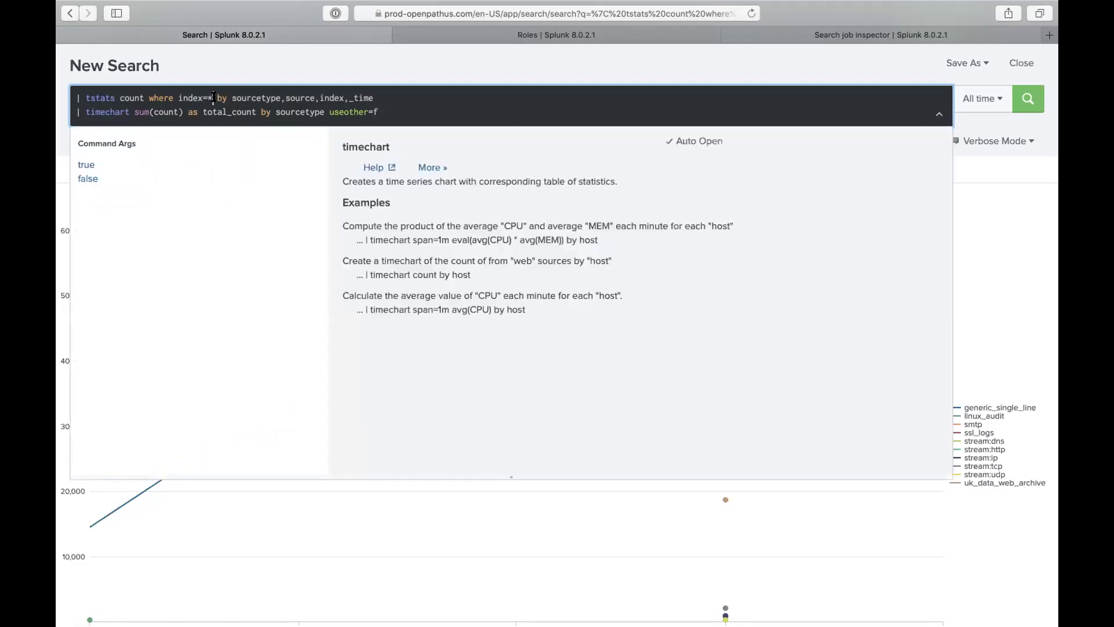
pyautogui.moveTo(327, 111); pyautogui.dragTo(454, 128)
pyautogui.press('BackSpace')
pyautogui.press('Return')
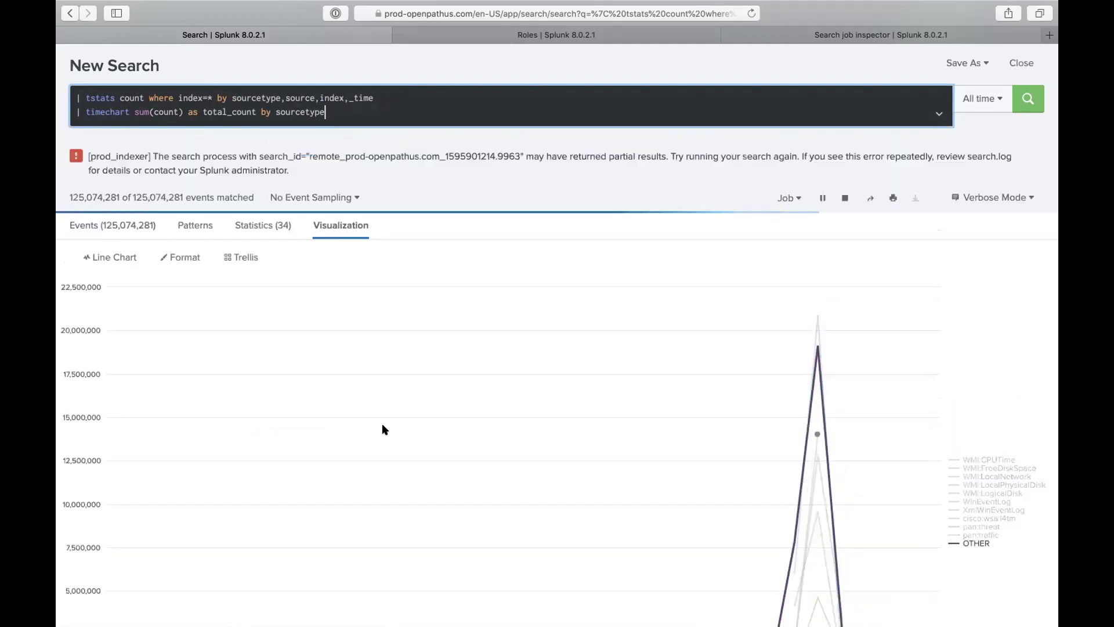
pyautogui.scroll(-1, 382, 423)
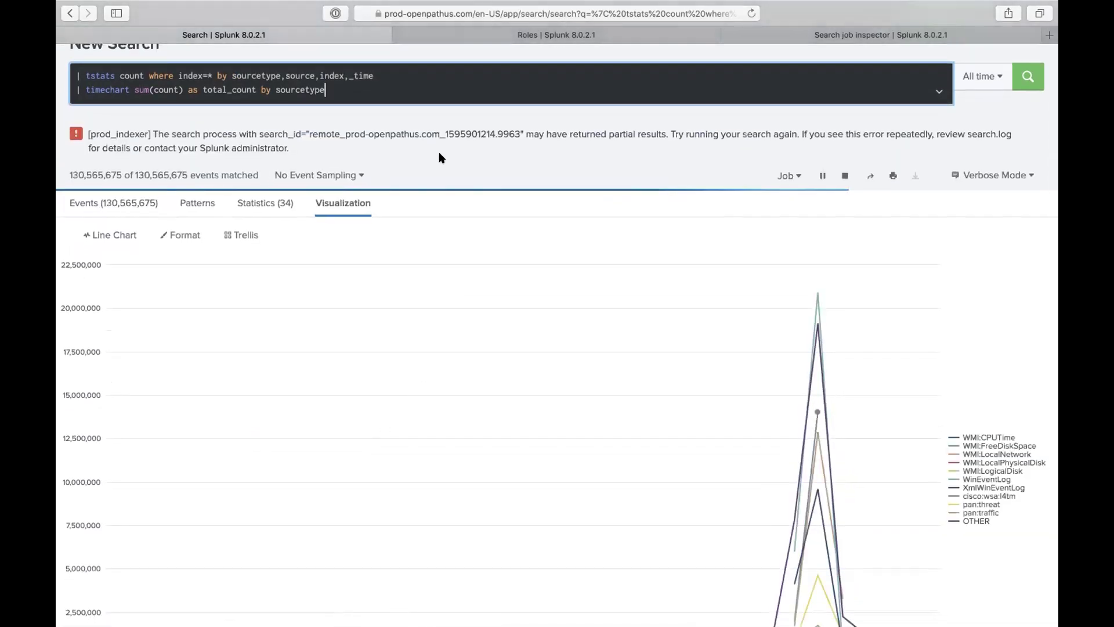
pyautogui.scroll(-3, 485, 293)
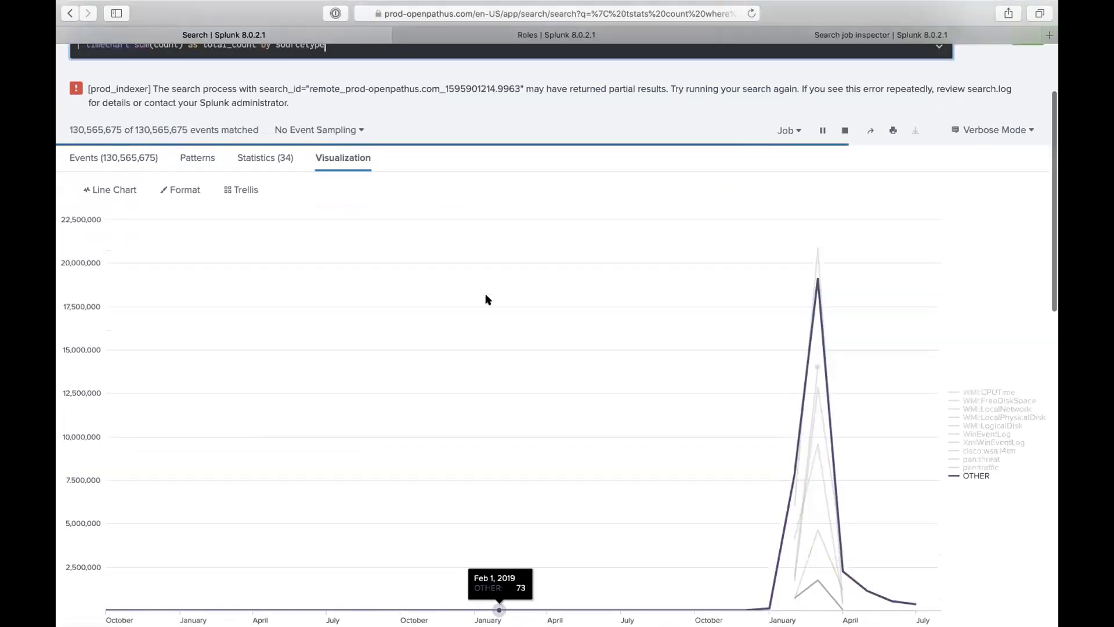
pyautogui.scroll(6, 509, 188)
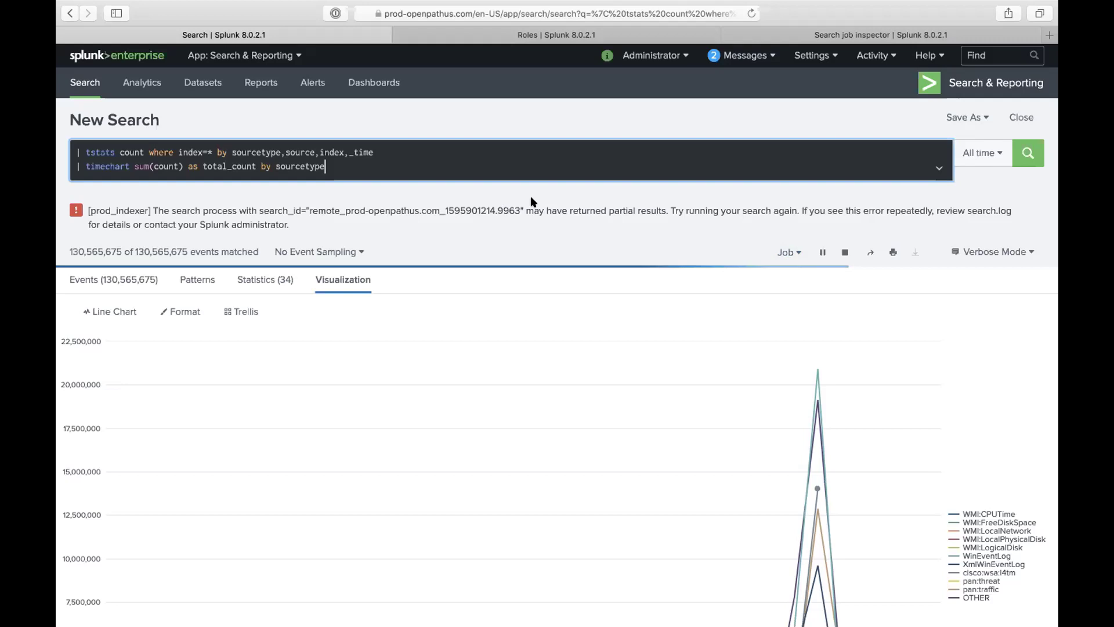
# Step: Stop the long job, add limit=0, and rerun, charting many sourcetypes across 34 rows
pyautogui.click(844, 251)
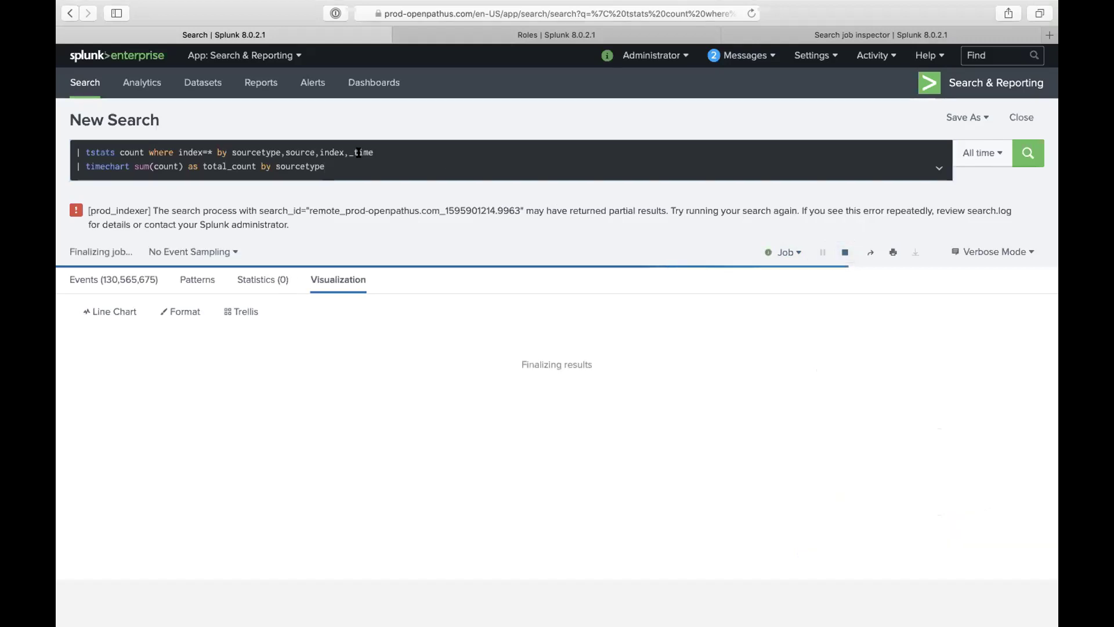
pyautogui.write('limit')
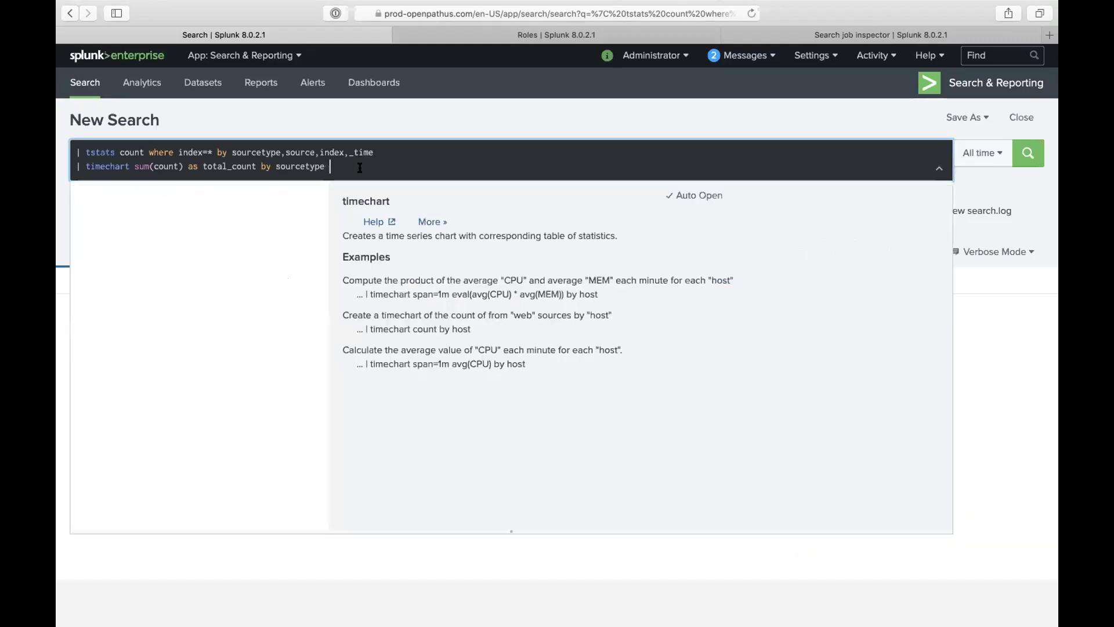
pyautogui.write('=0')
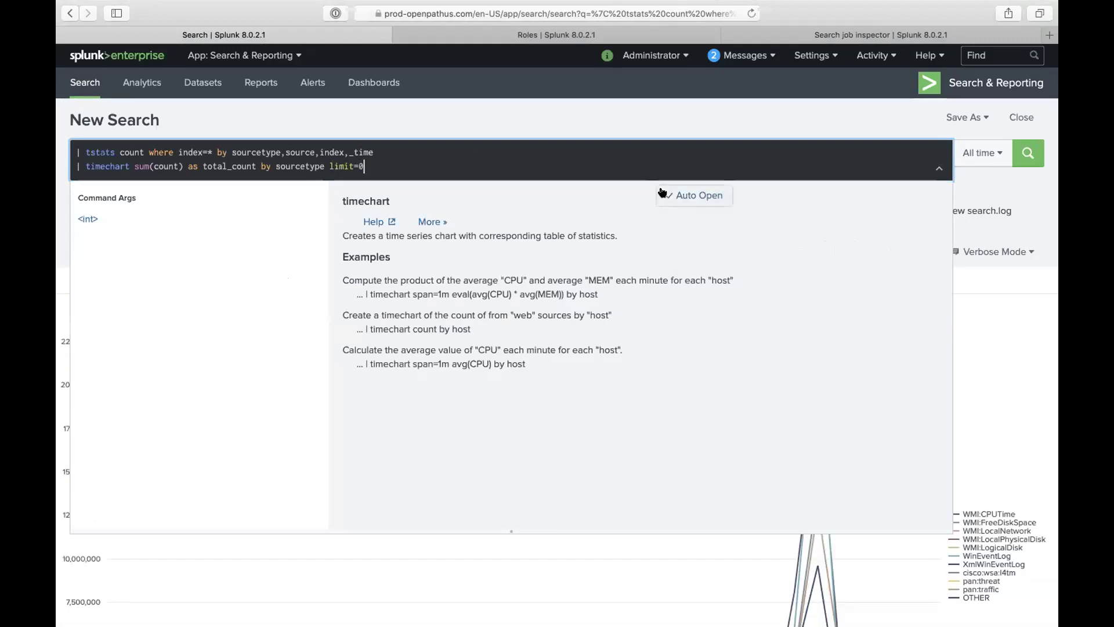
pyautogui.press('Return')
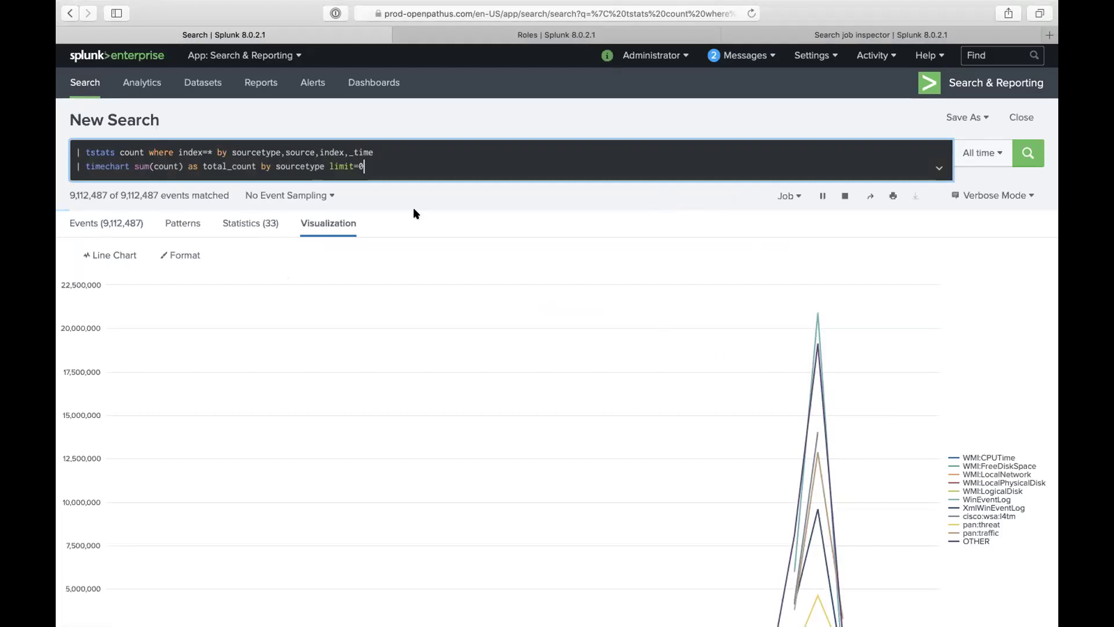
pyautogui.press('Return')
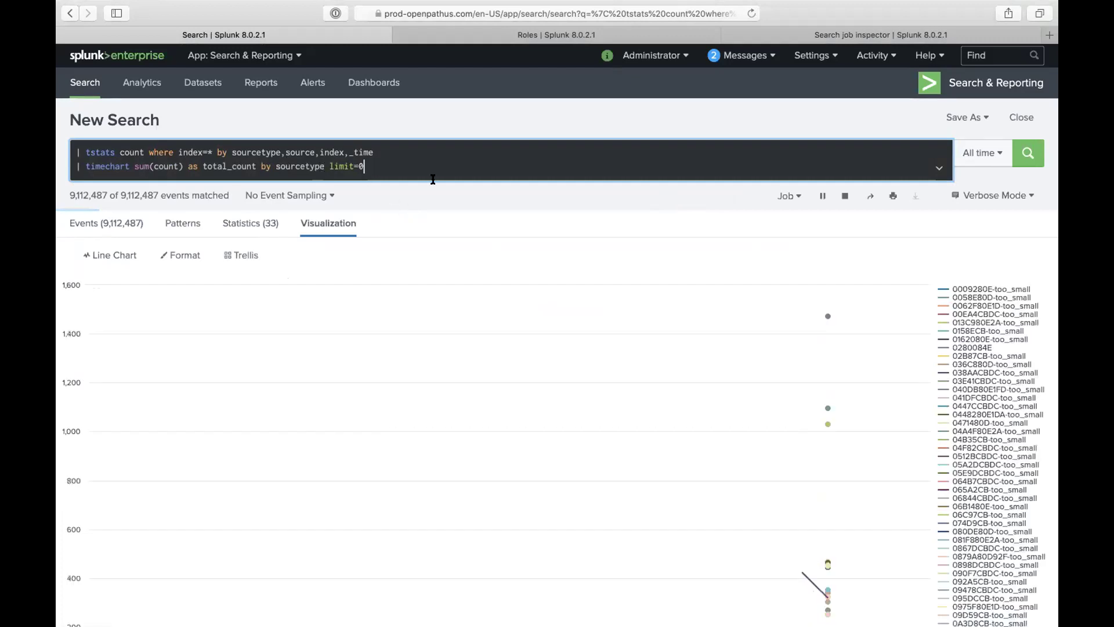
pyautogui.scroll(-4, 957, 418)
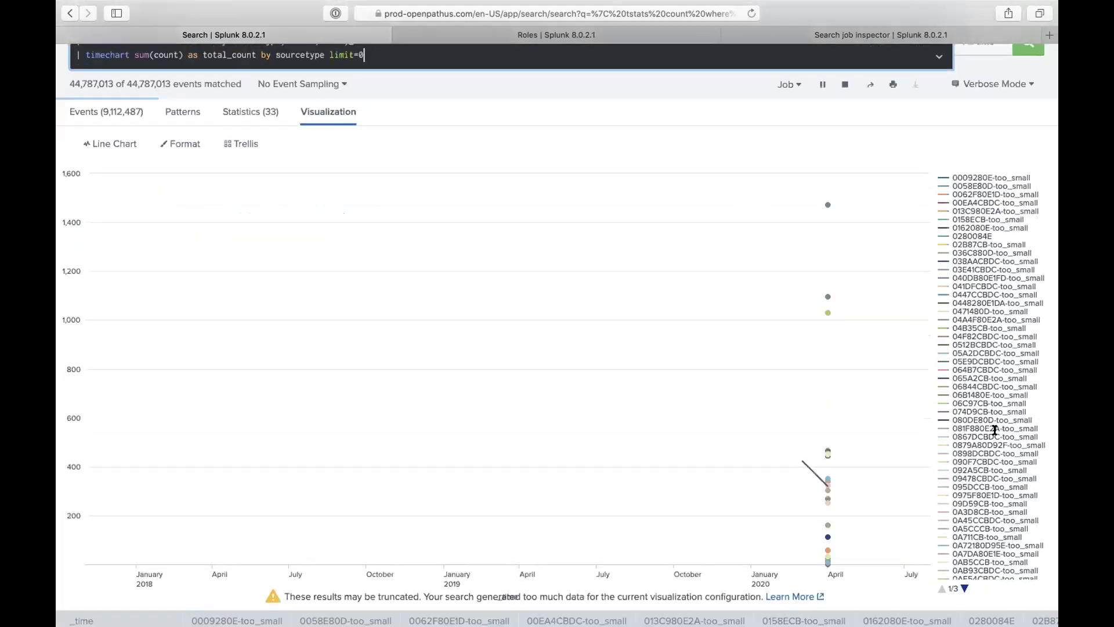
pyautogui.scroll(-2, 994, 429)
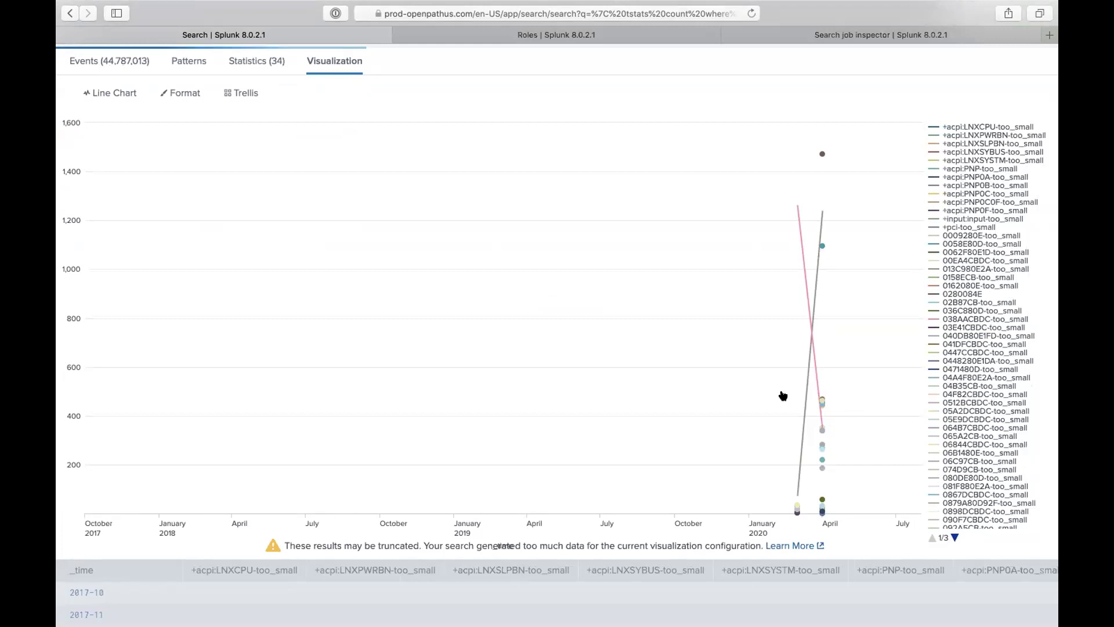
pyautogui.scroll(3, 767, 340)
pyautogui.scroll(3, 766, 340)
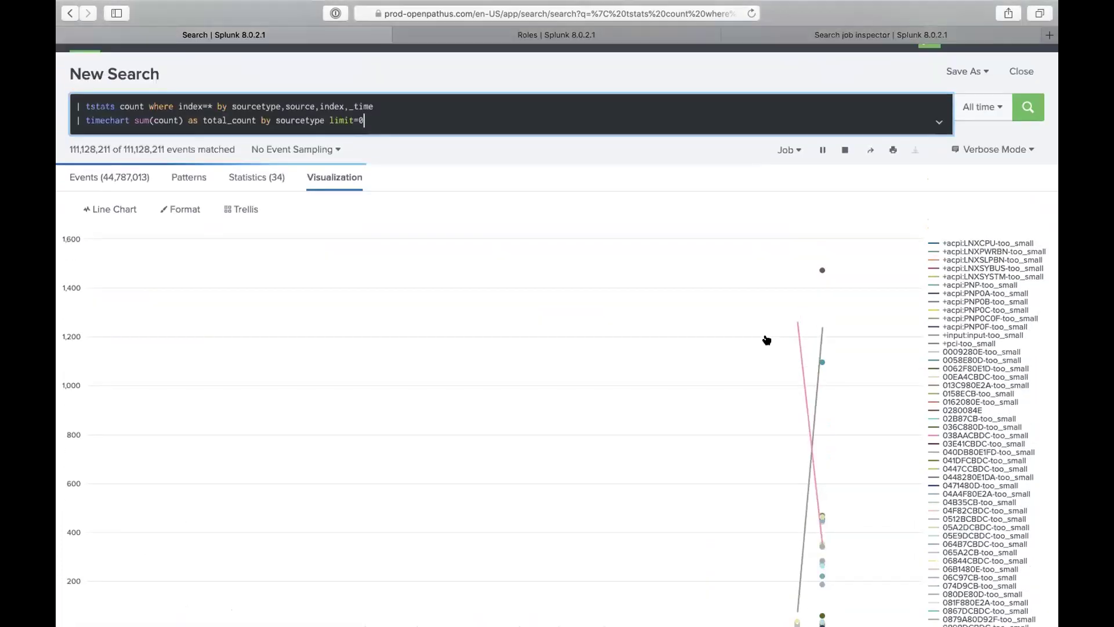
pyautogui.scroll(-5, 766, 340)
pyautogui.scroll(-10, 766, 340)
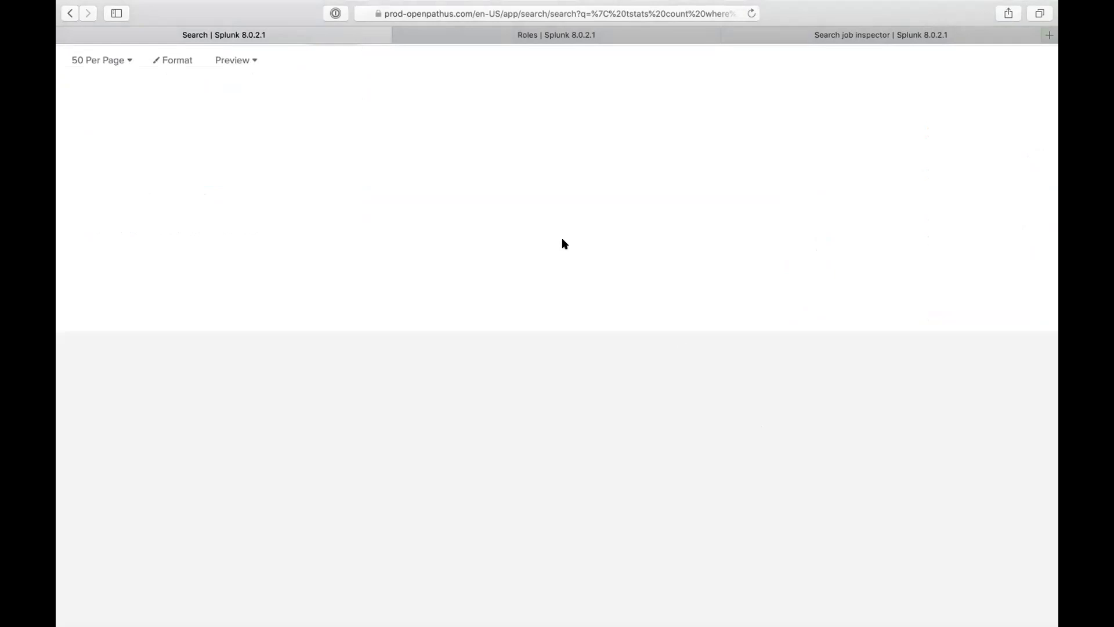
pyautogui.scroll(5, 560, 243)
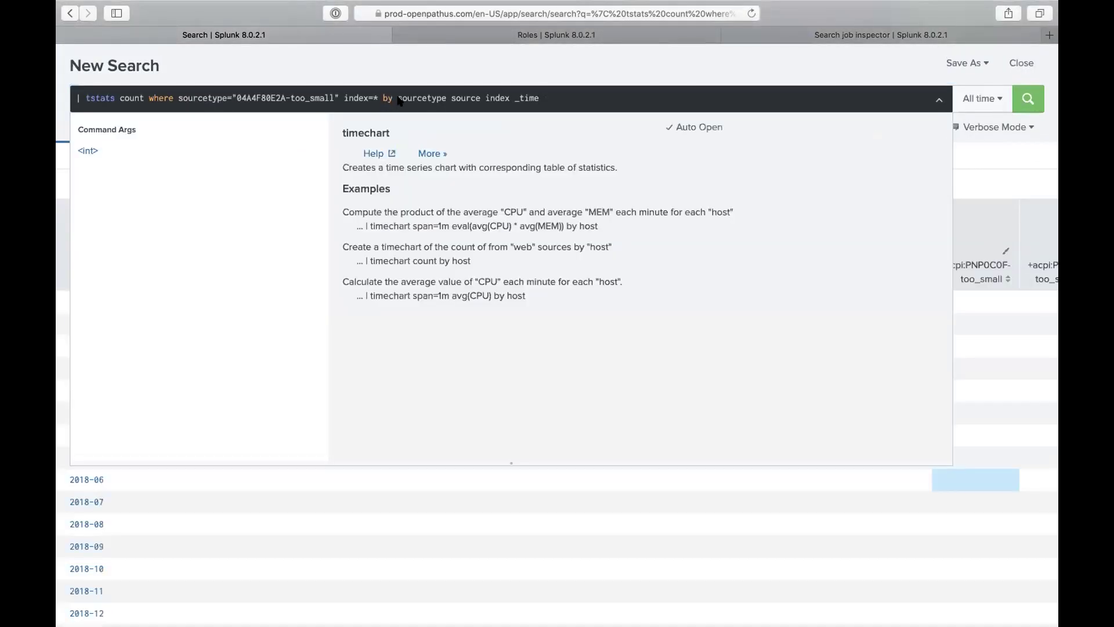
# Step: Run the tstats count for sourcetype 04A4F80E2A-too_small, stopping at 268 partial events
pyautogui.click(498, 82)
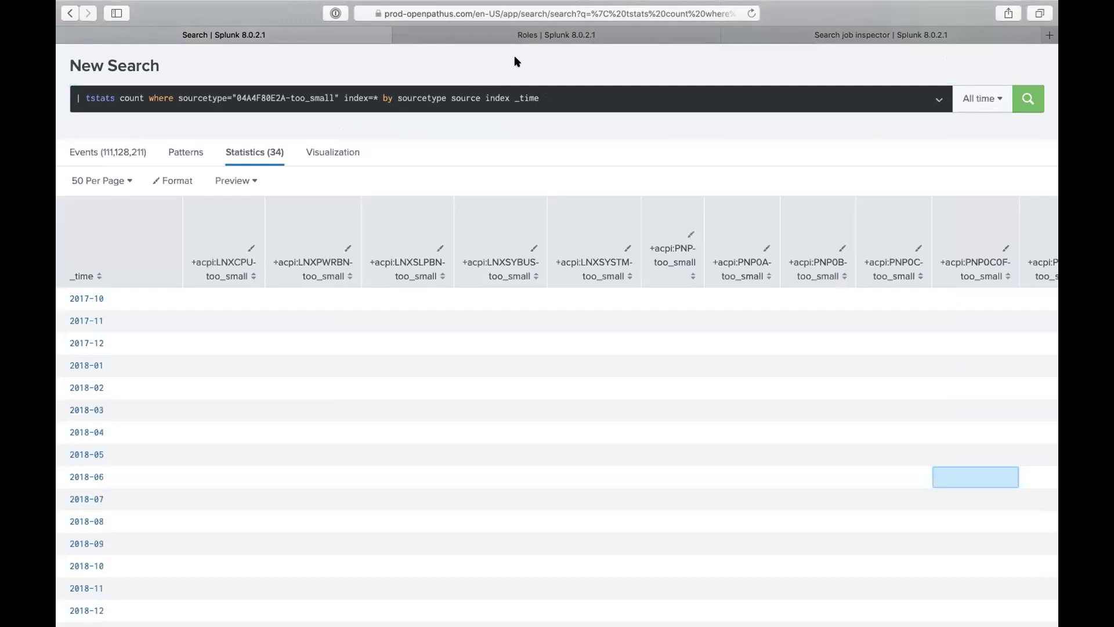
pyautogui.press('Return')
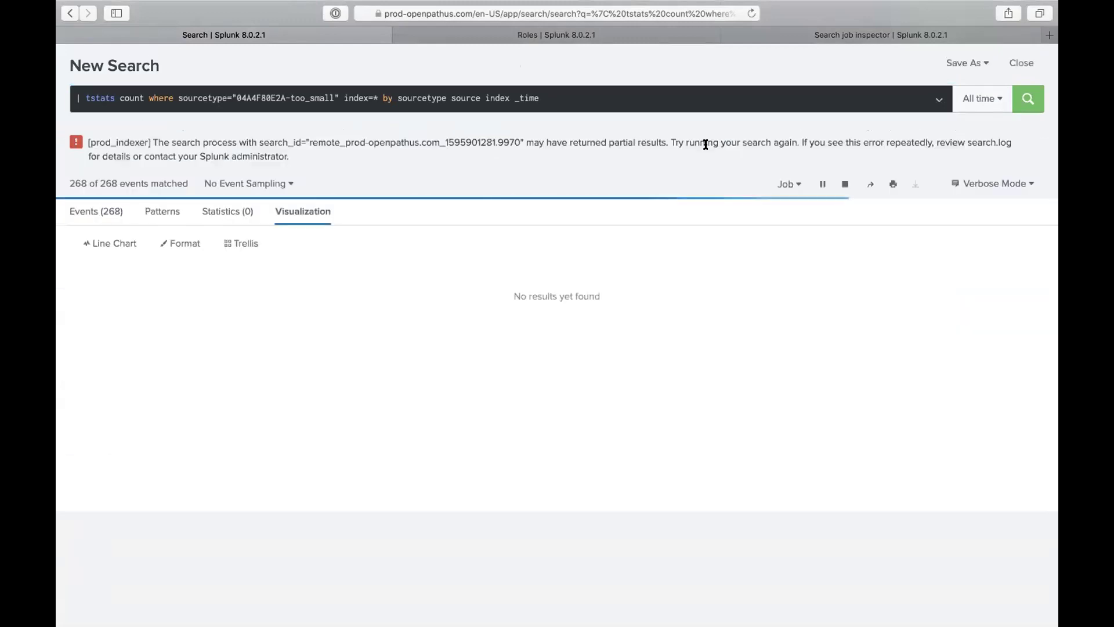
pyautogui.click(844, 184)
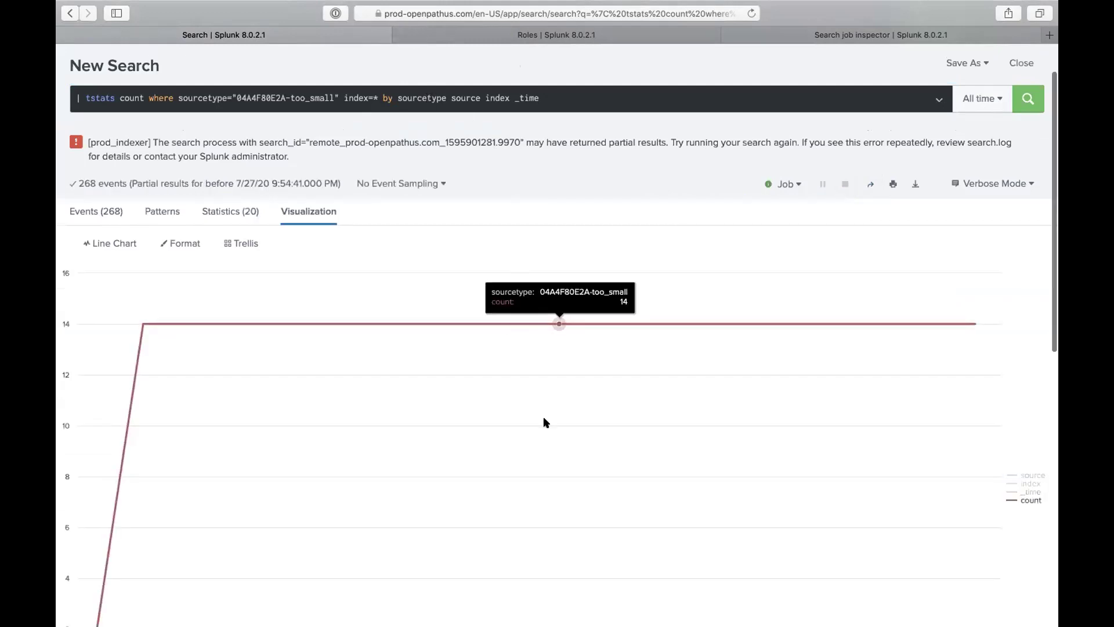
pyautogui.scroll(-5, 543, 421)
pyautogui.scroll(5, 545, 417)
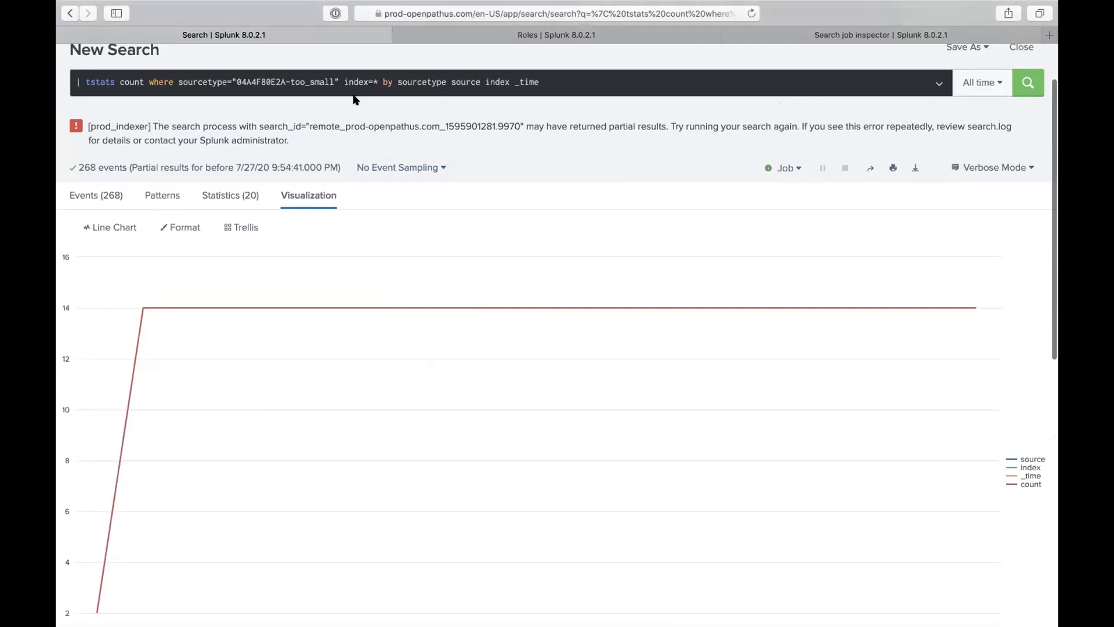
# Step: Select the sourcetype clause in the tstats query
pyautogui.click(178, 82)
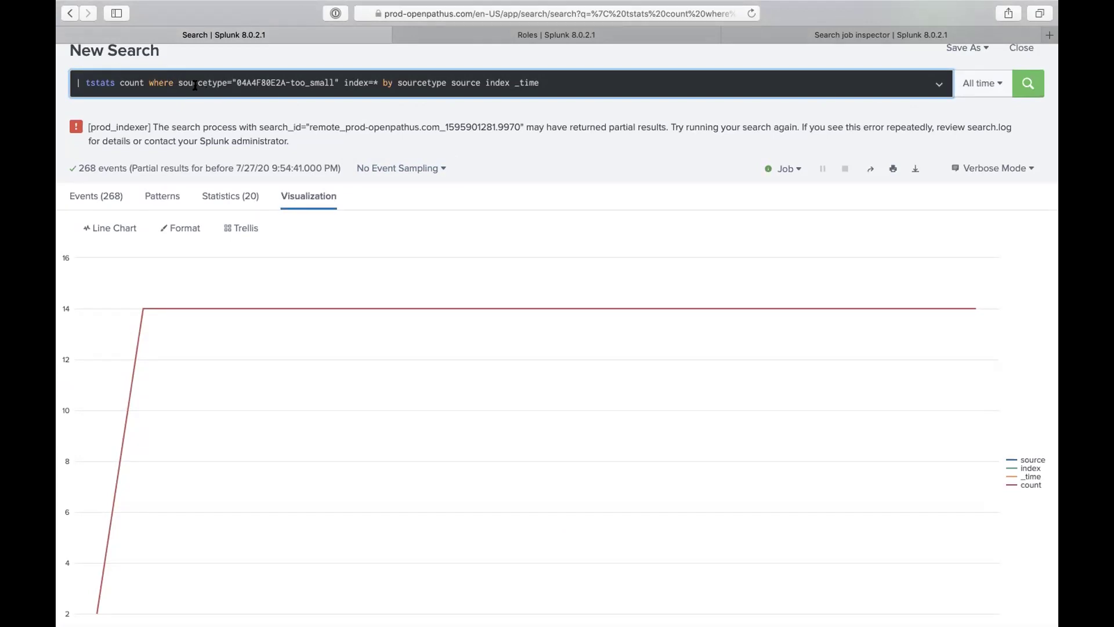
pyautogui.click(337, 82)
pyautogui.moveTo(277, 77); pyautogui.dragTo(177, 79)
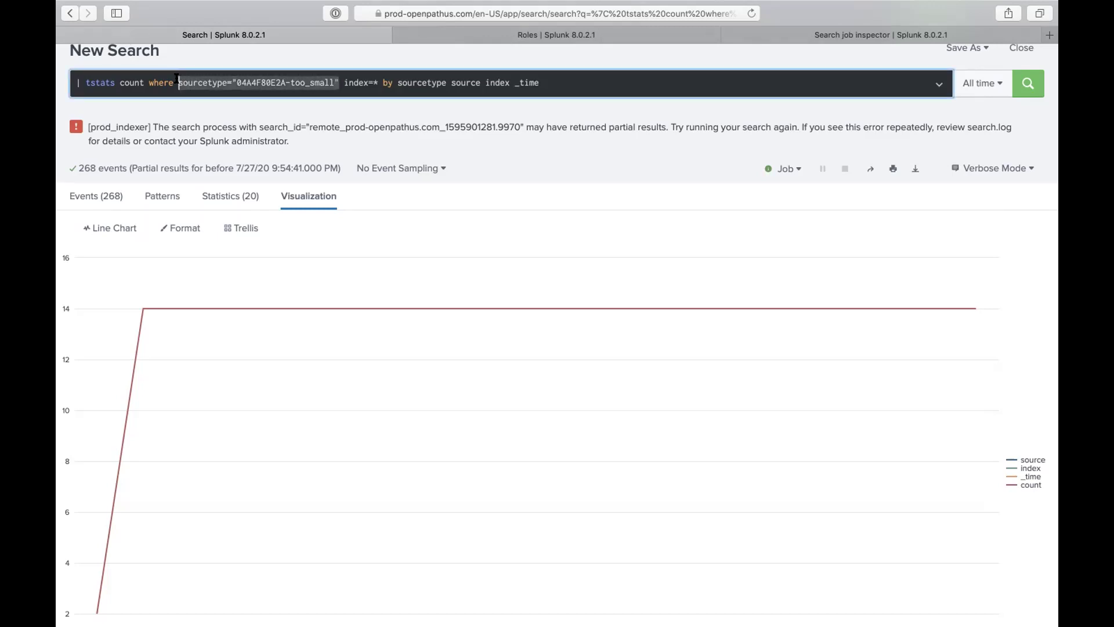
# Step: Delete the sourcetype clause and the stray space before index=* from the tstats query
pyautogui.press('BackSpace')
pyautogui.scroll(2, 359, 114)
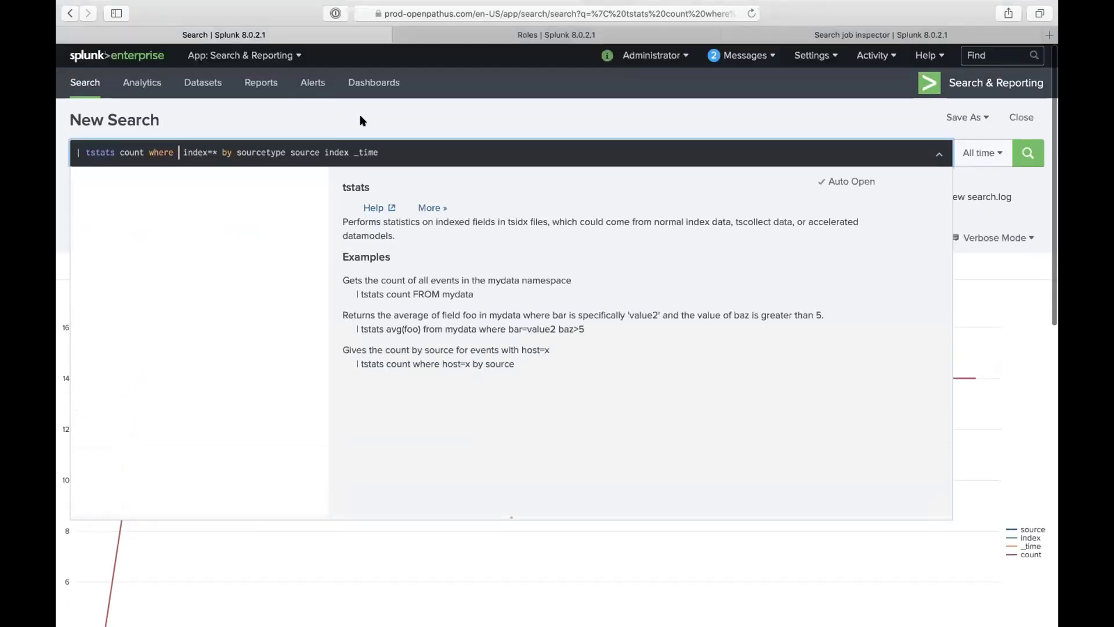
pyautogui.click(359, 117)
pyautogui.click(184, 150)
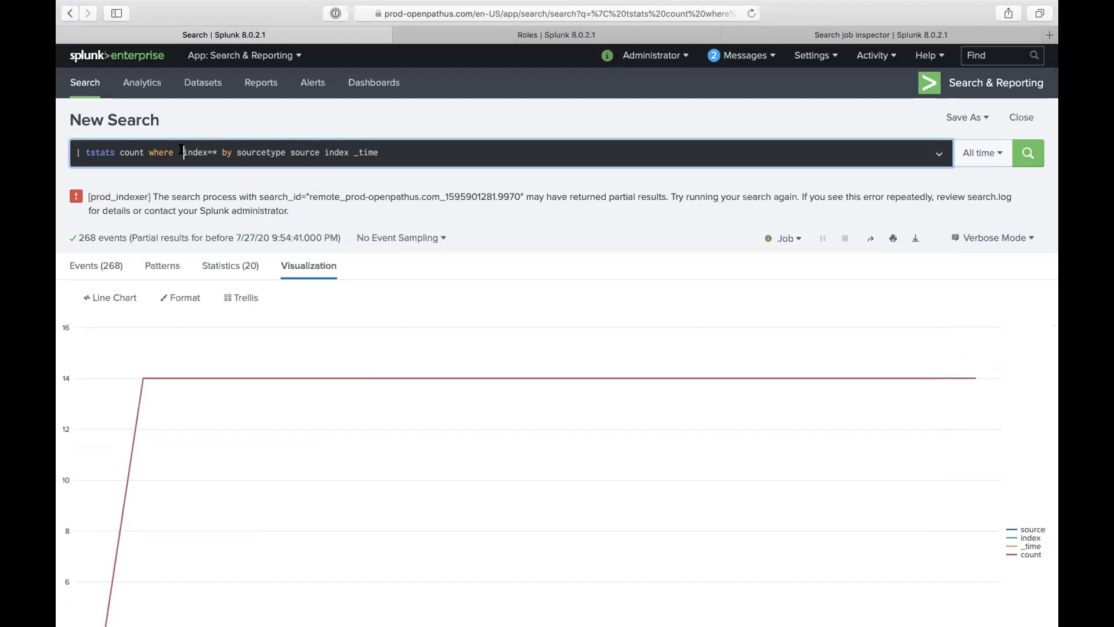
pyautogui.press('BackSpace')
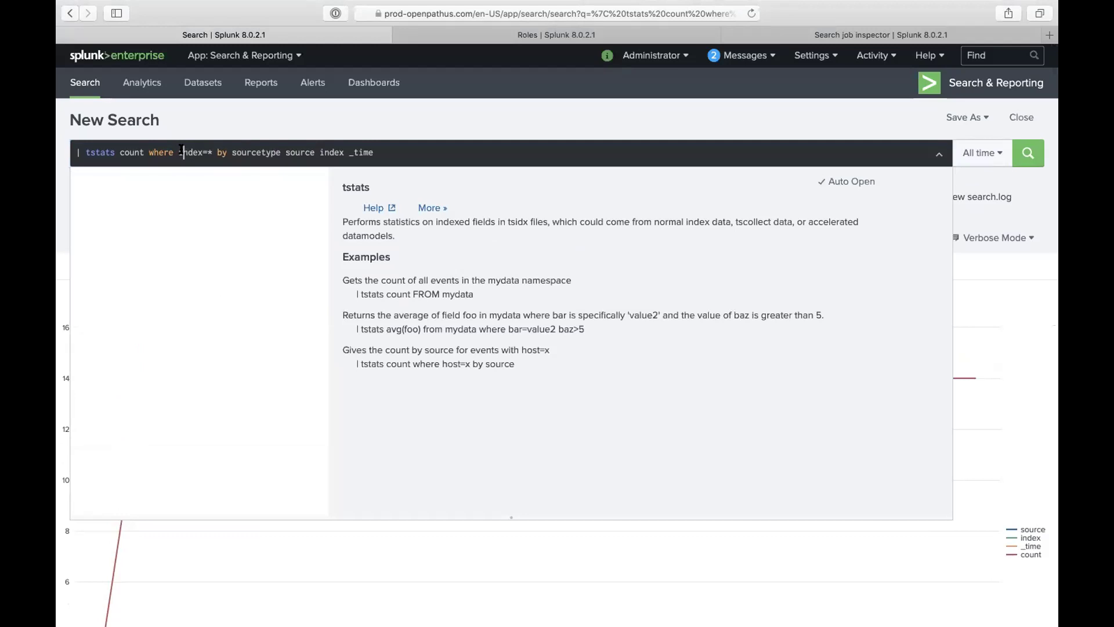
# Step: Change the index to main, rerun, and view the 1,142 rows in the Statistics table
pyautogui.press('super+a')
pyautogui.press('super+c')
pyautogui.write('index=')
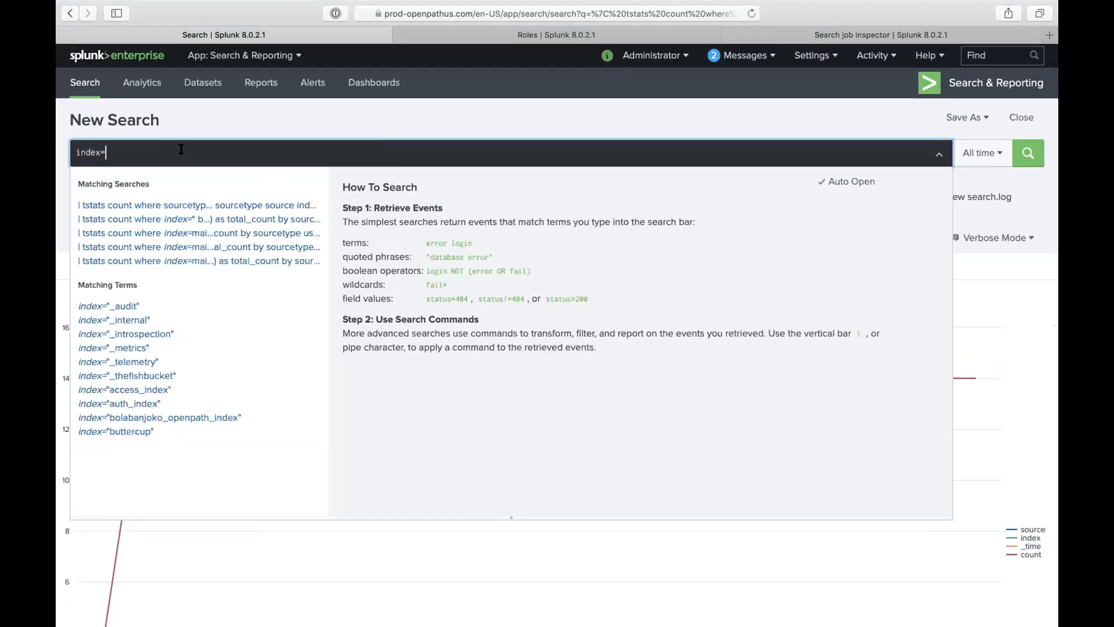
pyautogui.press('super+a')
pyautogui.press('super+v')
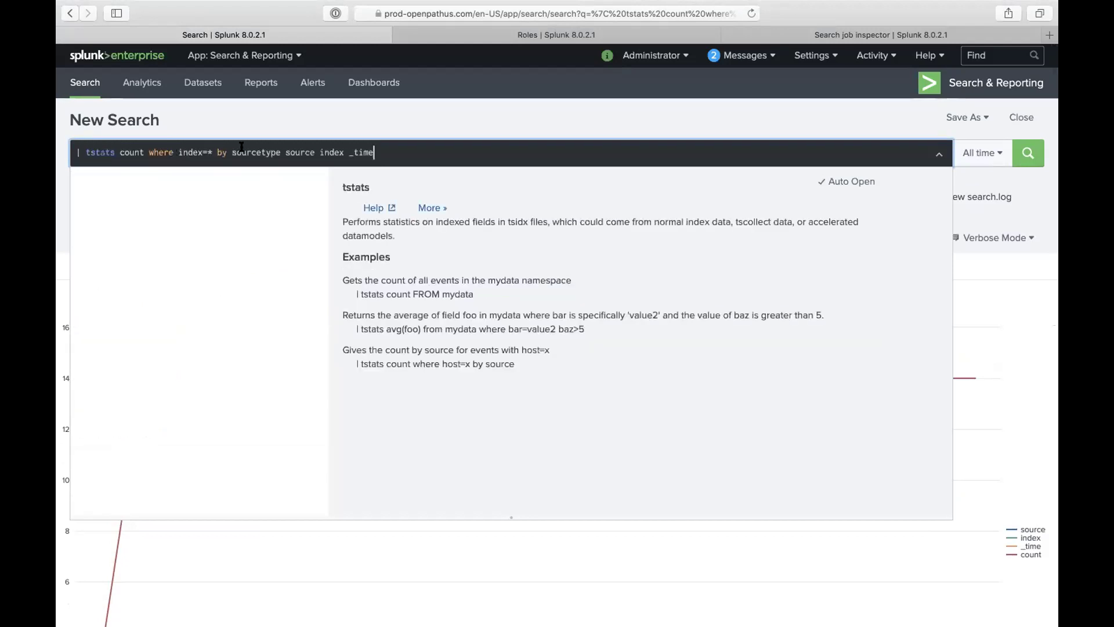
pyautogui.doubleClick(209, 150)
pyautogui.write('main')
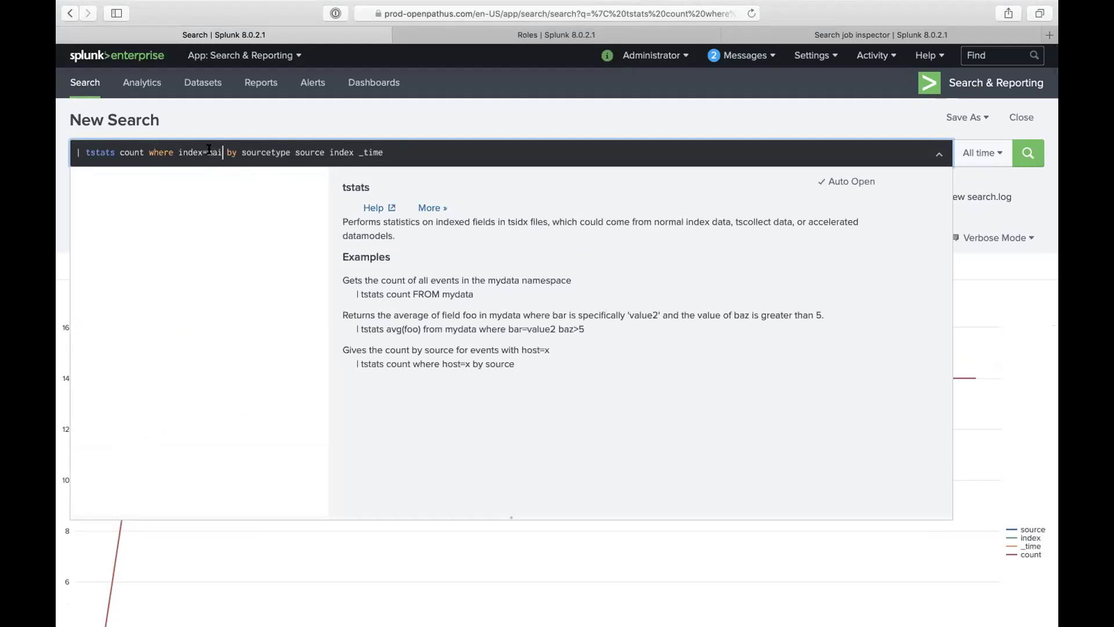
pyautogui.click(442, 146)
pyautogui.press('Return')
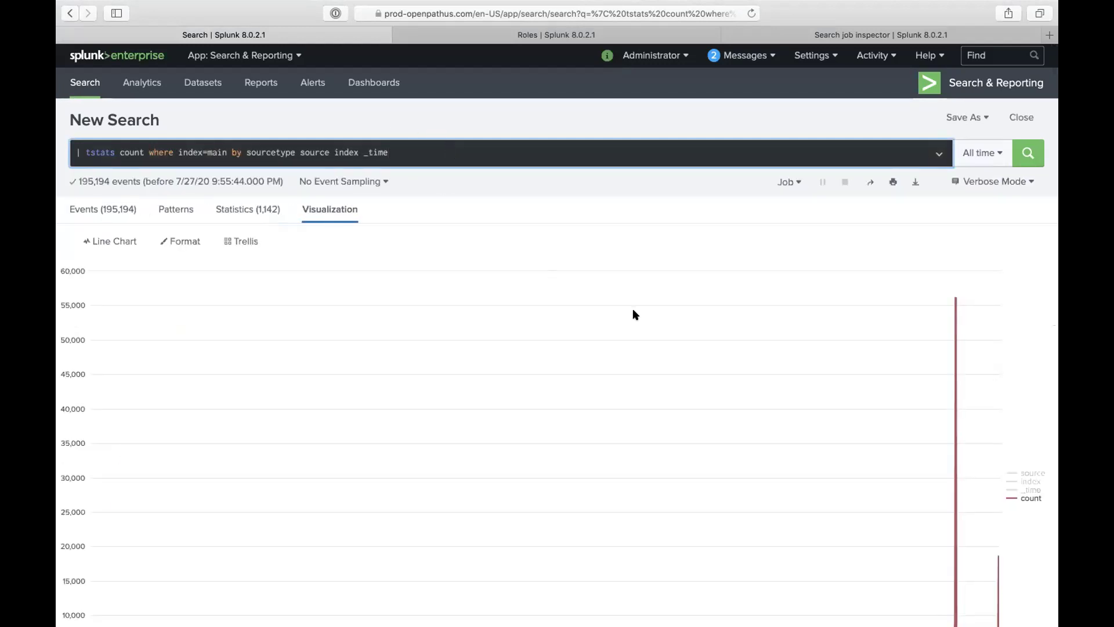
pyautogui.click(277, 212)
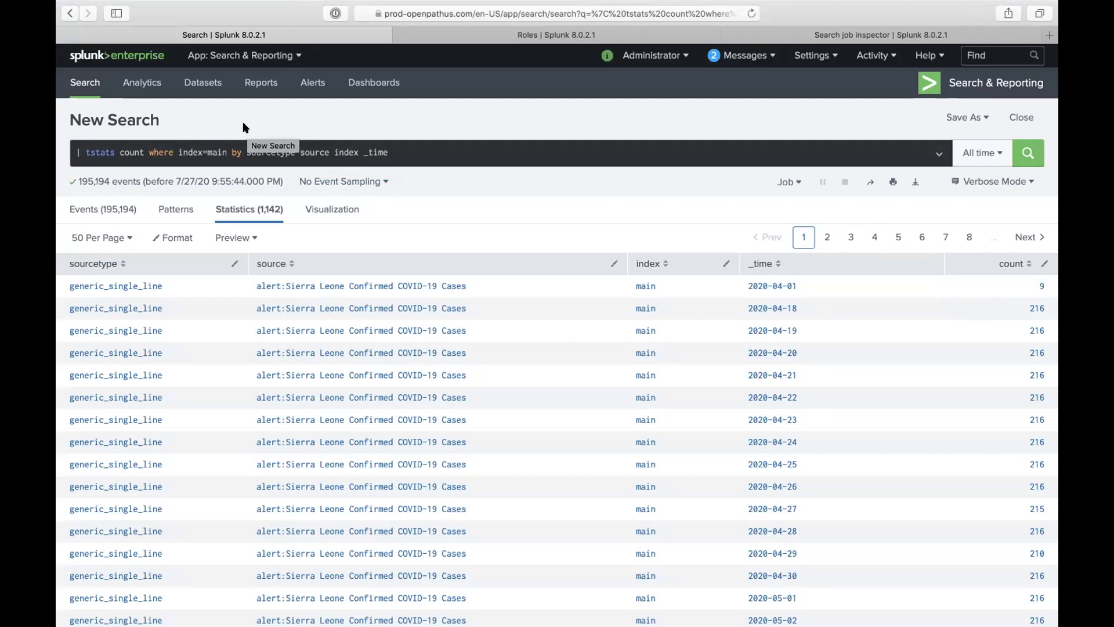
# Step: Search index=_internal source=*metrics* over the Last 60 minutes, correcting the index-name typo
pyautogui.tripleClick(150, 153)
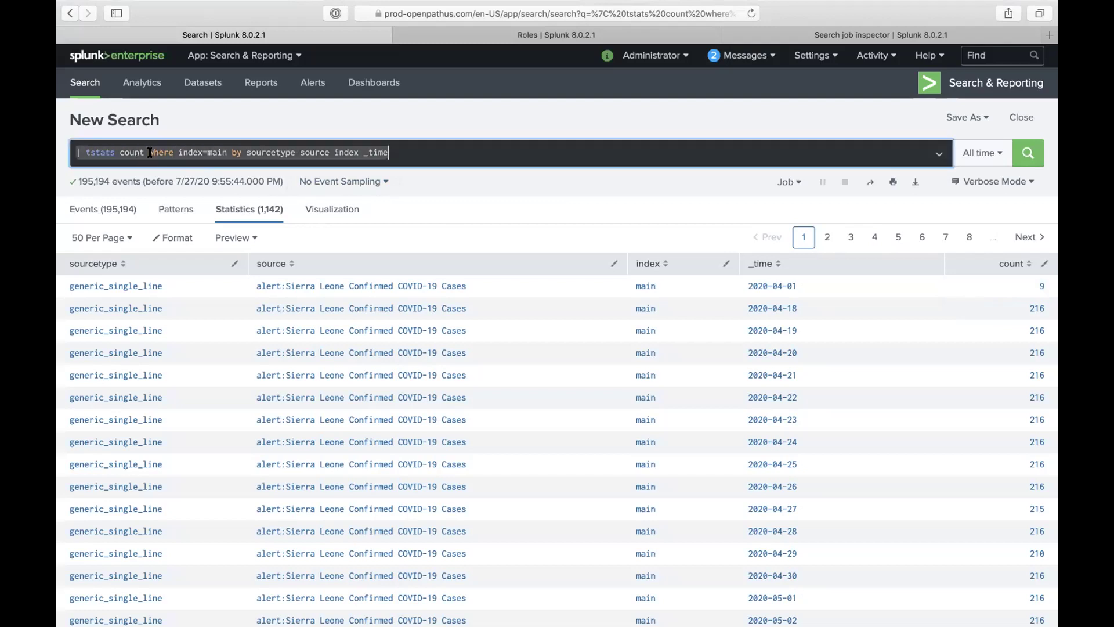
pyautogui.write('index=')
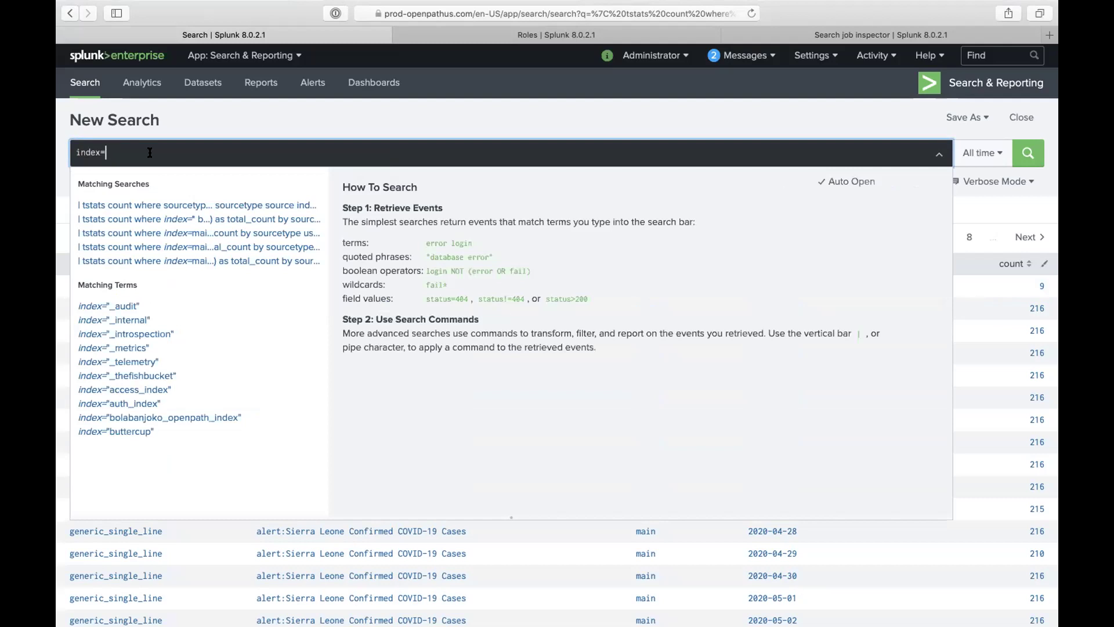
pyautogui.write('_inter')
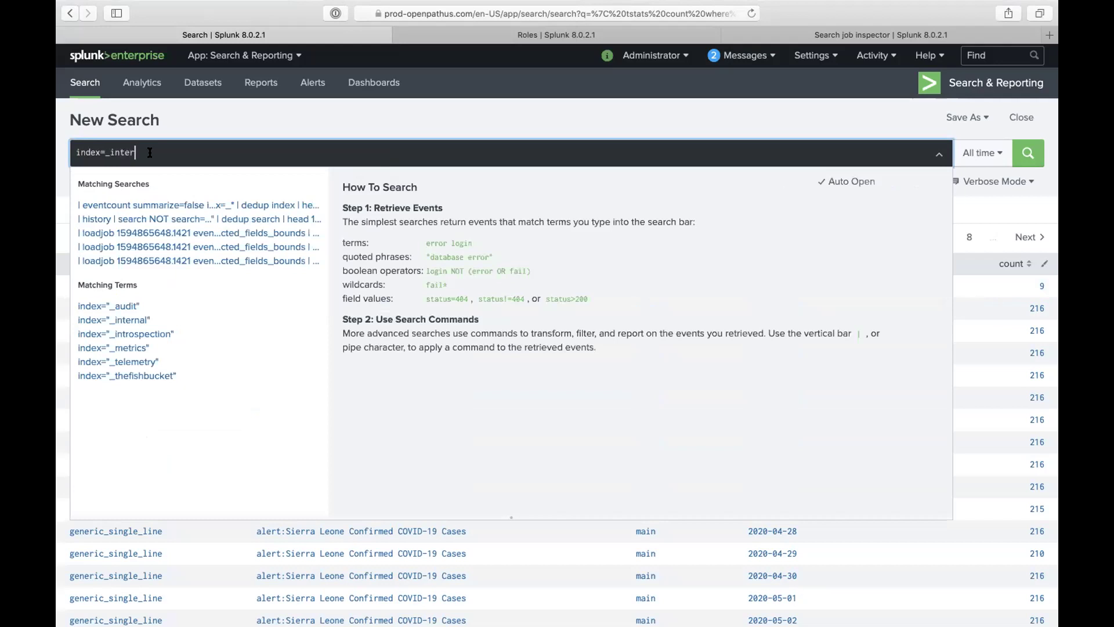
pyautogui.write('al source')
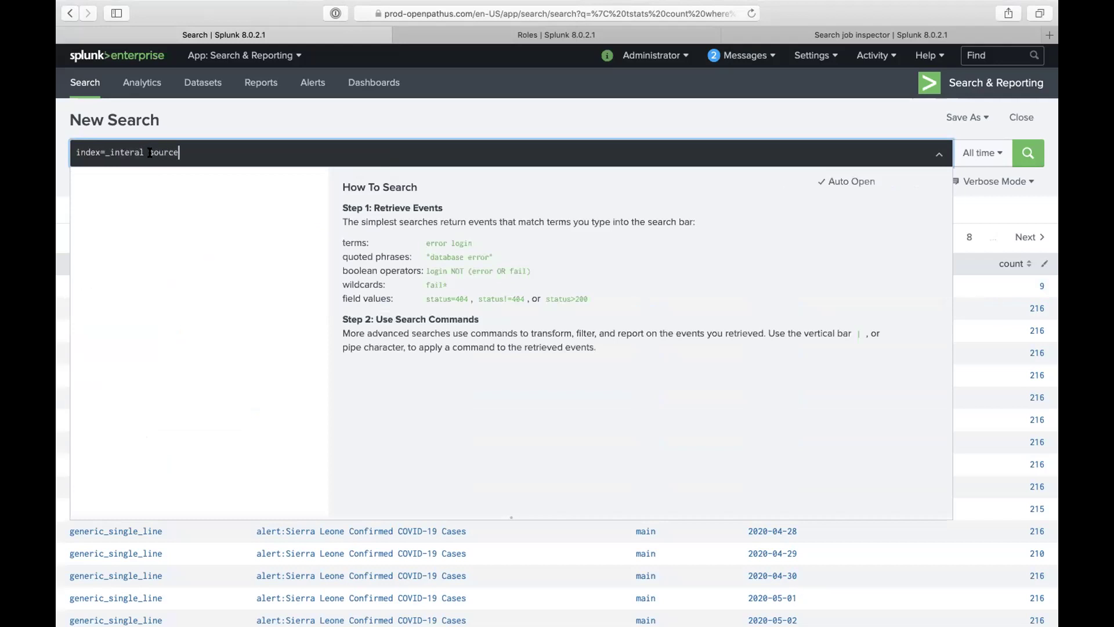
pyautogui.write('=*metrics*')
pyautogui.click(968, 156)
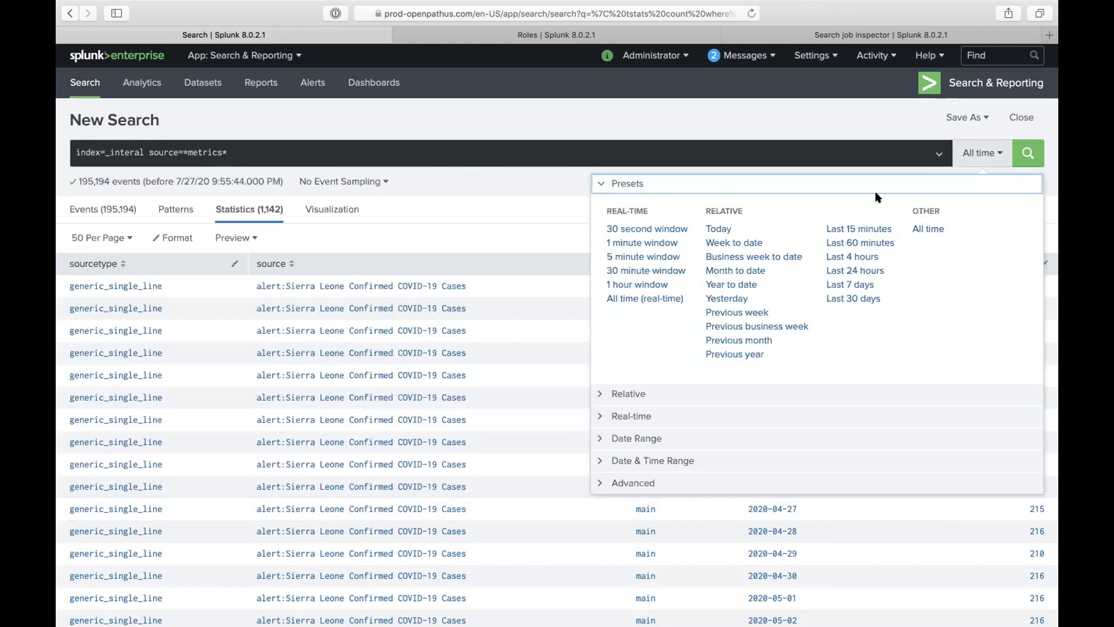
pyautogui.click(855, 242)
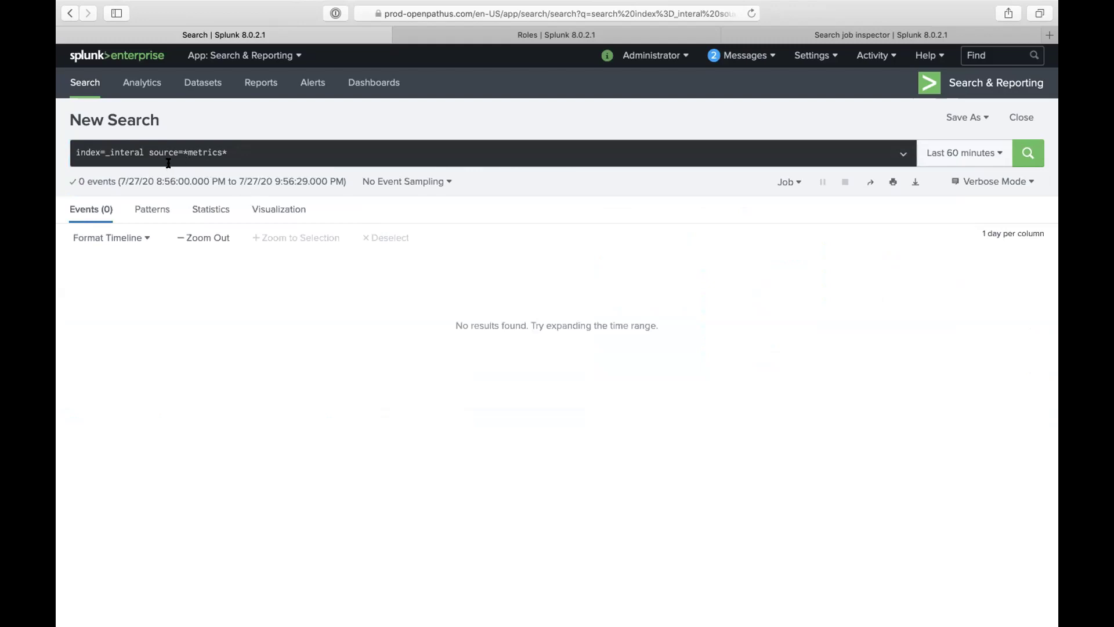
pyautogui.click(132, 151)
pyautogui.write('n')
pyautogui.press('Return')
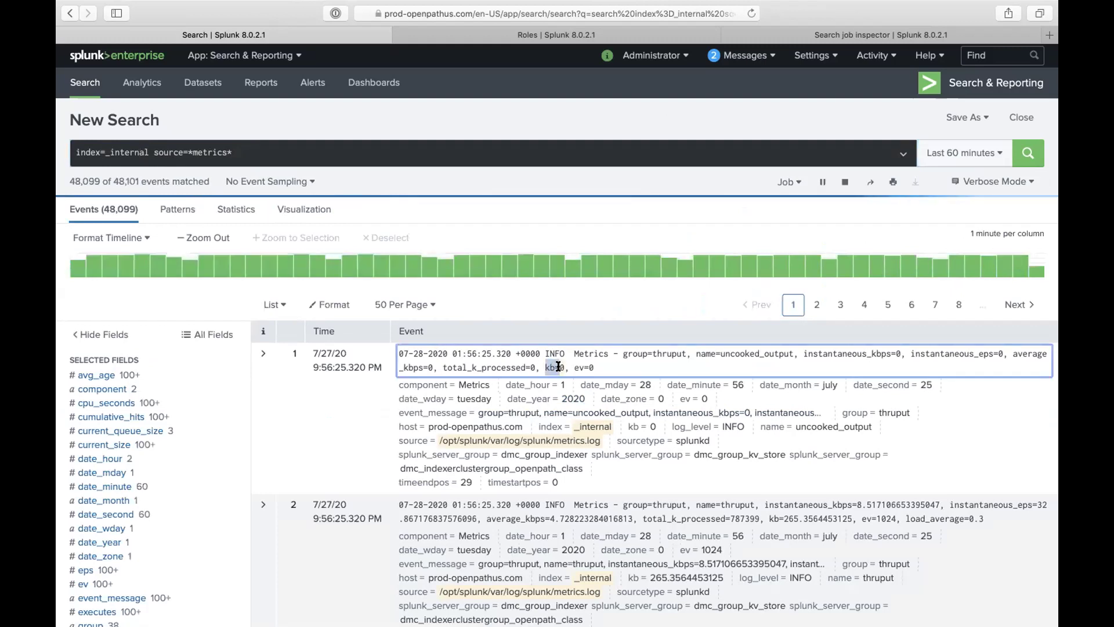
# Step: Expand the first metrics event and inspect the kb field's value summary
pyautogui.click(260, 370)
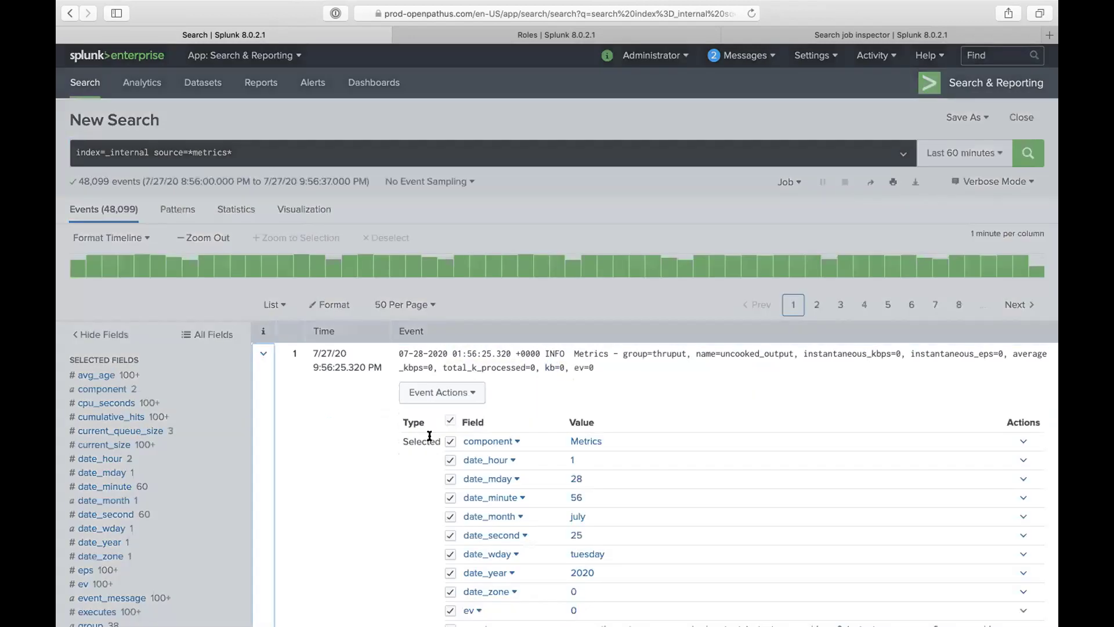
pyautogui.scroll(-5, 593, 340)
pyautogui.scroll(-1, 609, 368)
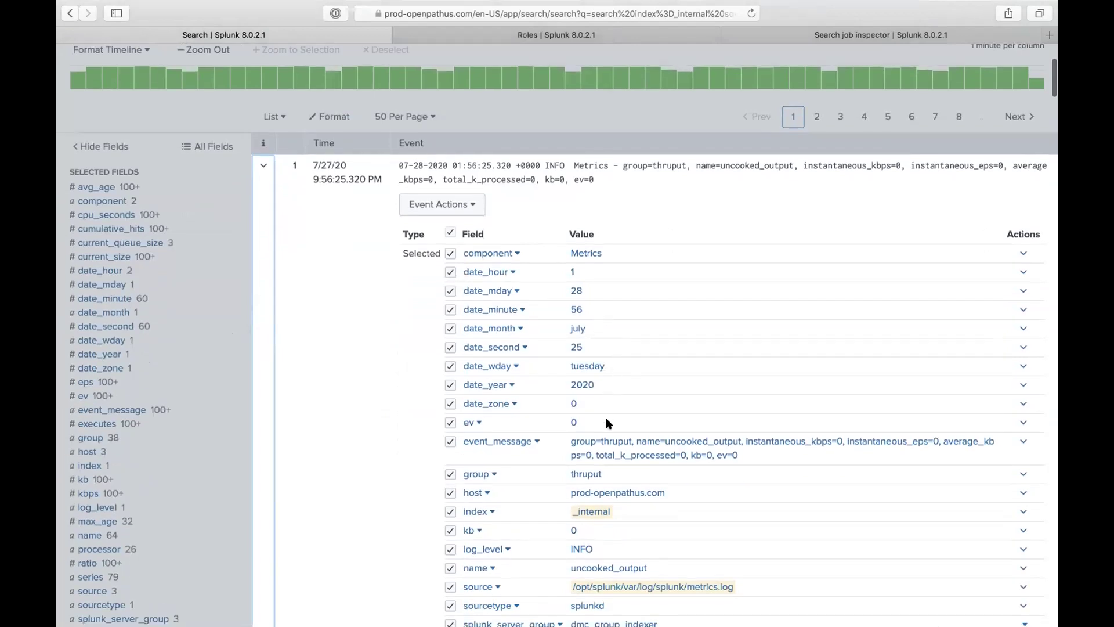
pyautogui.scroll(-1, 574, 453)
pyautogui.scroll(-2, 572, 459)
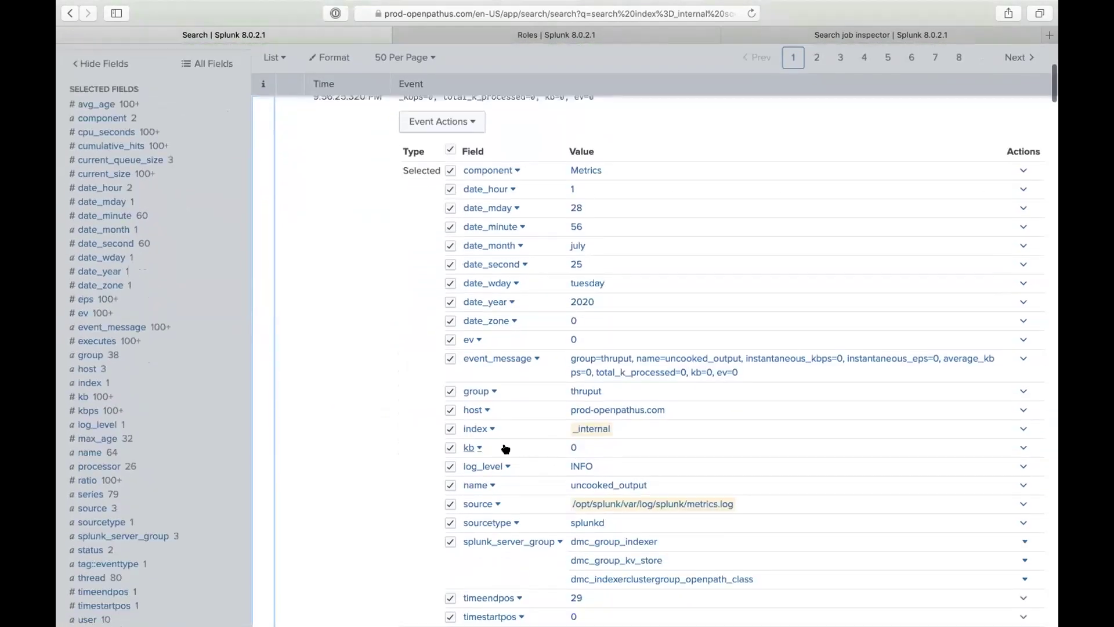
pyautogui.click(481, 447)
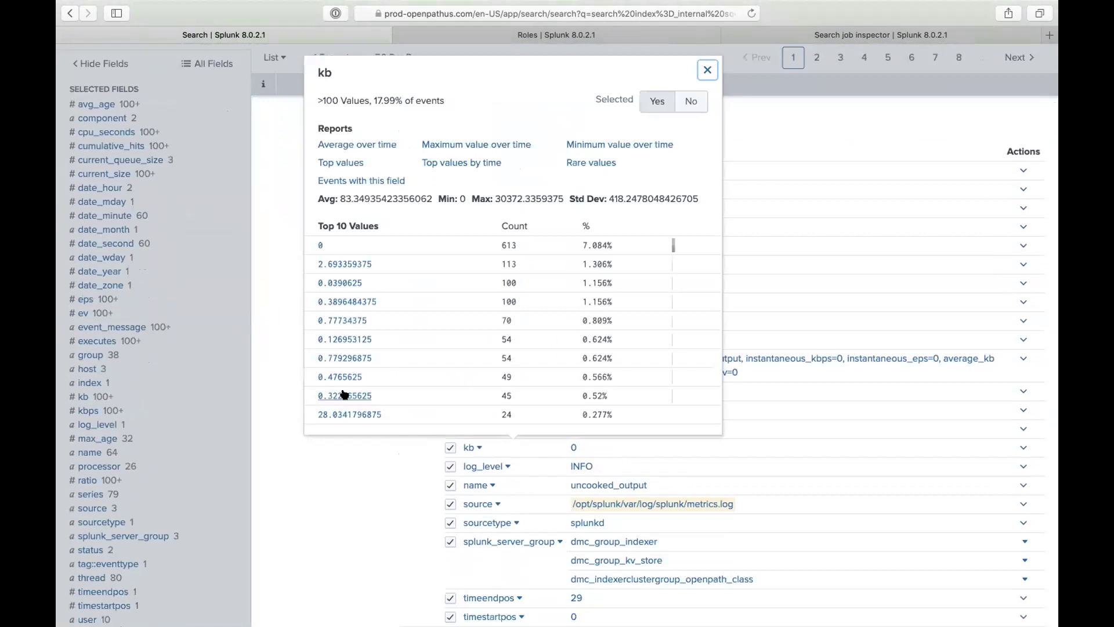
pyautogui.click(374, 477)
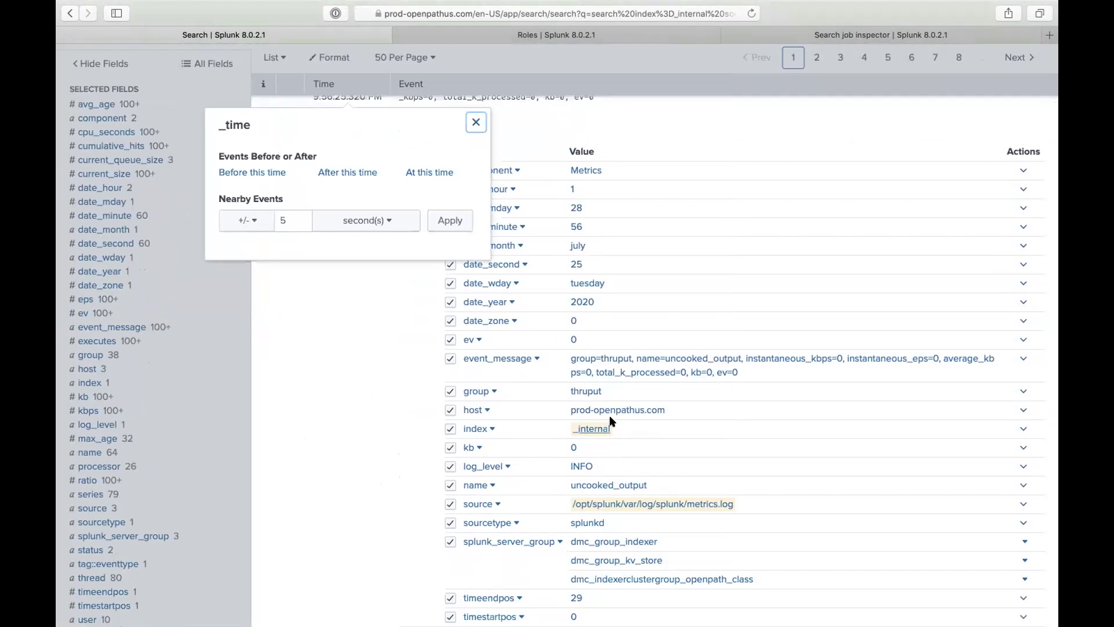
# Step: Inspect the sourcetype field's value summary
pyautogui.scroll(-2, 747, 380)
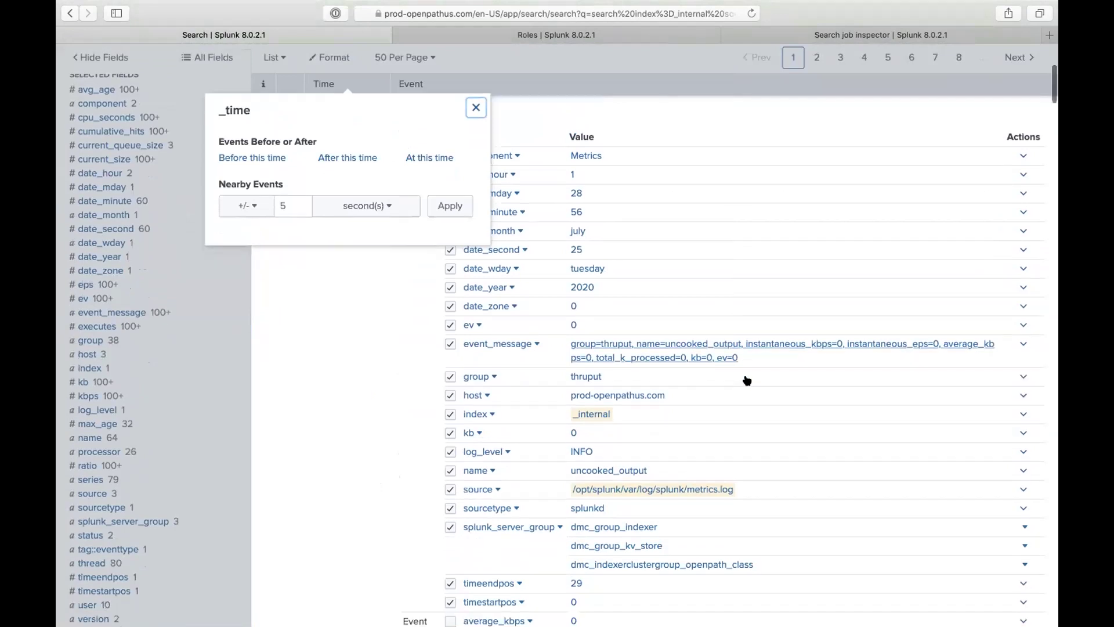
pyautogui.click(351, 434)
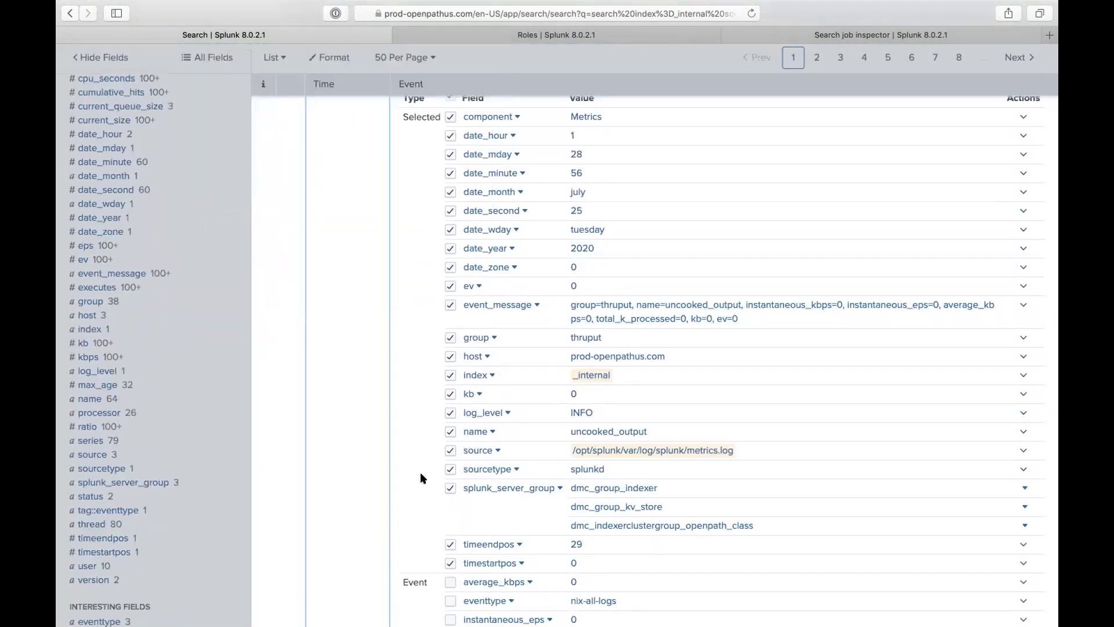
pyautogui.click(516, 469)
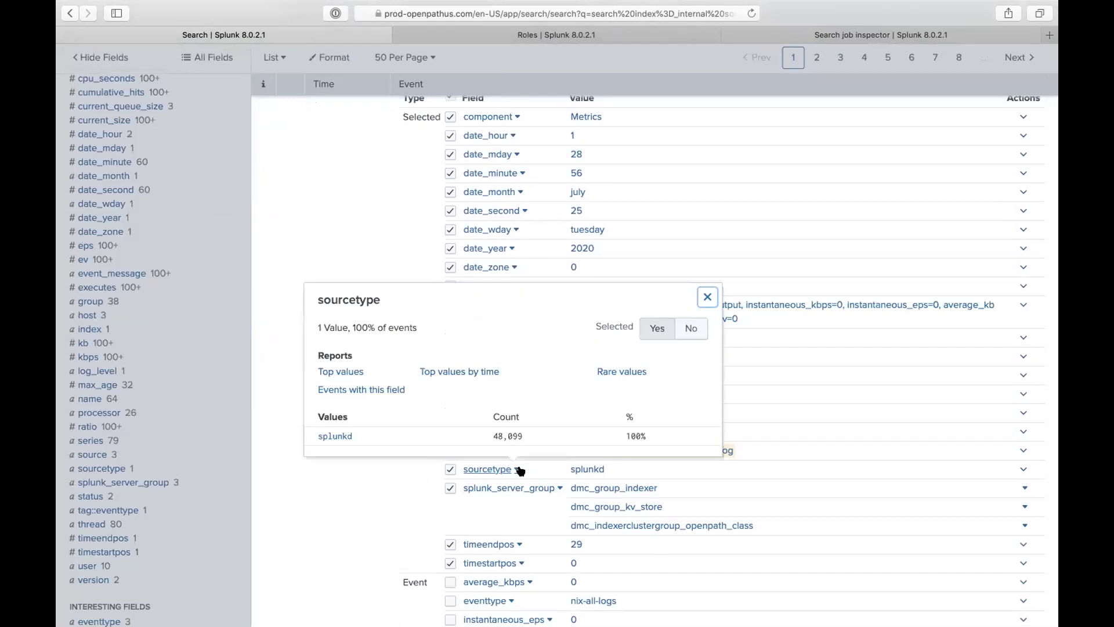
pyautogui.click(562, 535)
pyautogui.scroll(-5, 547, 506)
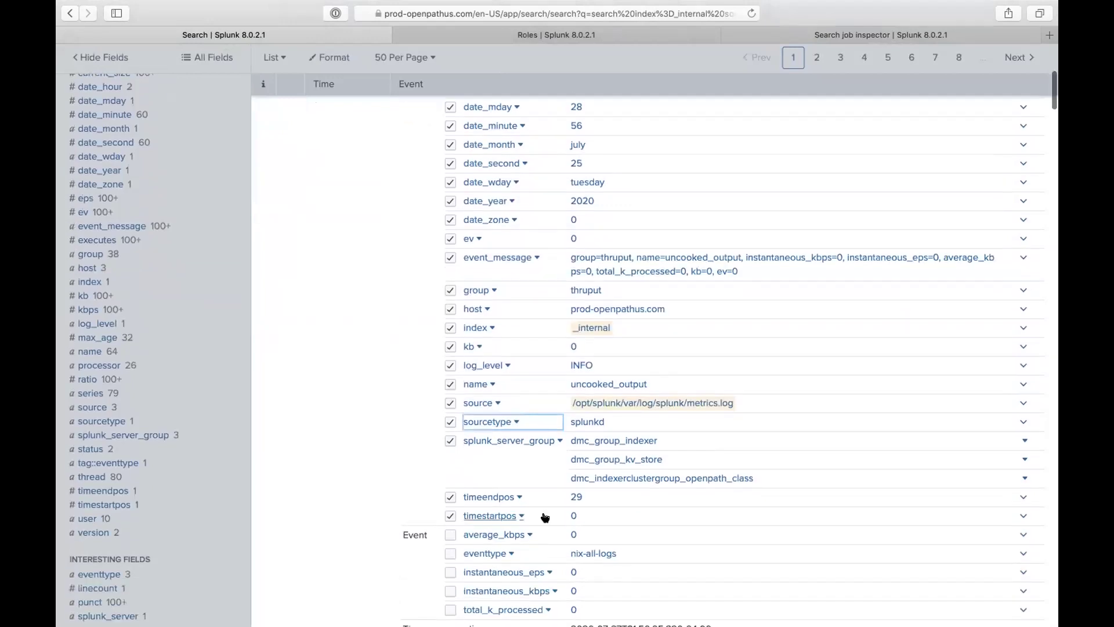
pyautogui.scroll(-2, 545, 516)
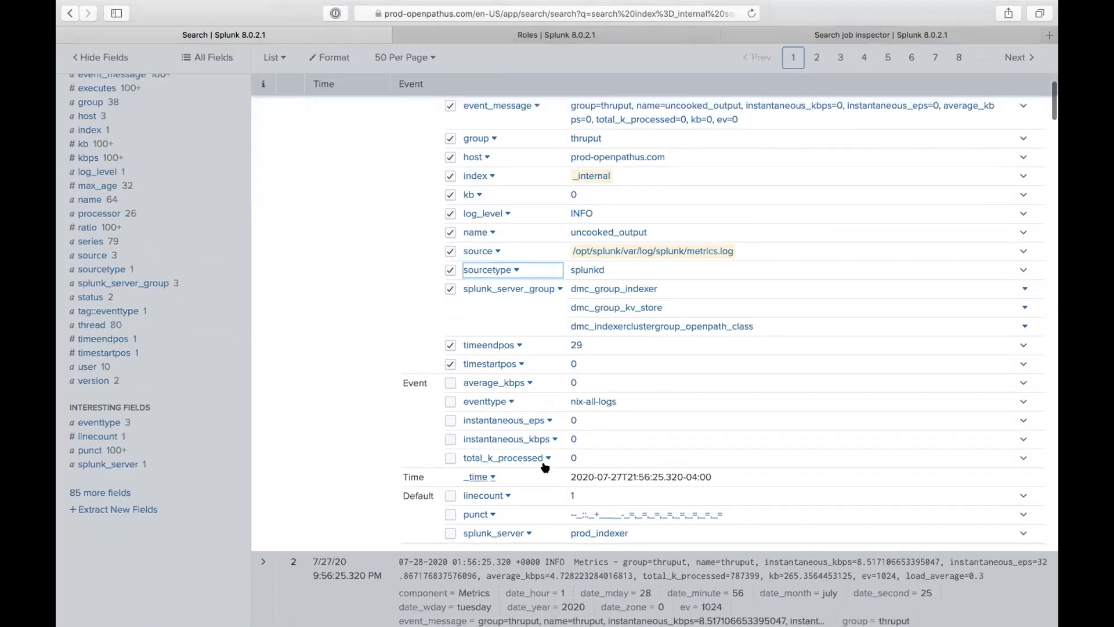
# Step: Check the date_month and series field values, then select _internal in the query
pyautogui.click(103, 238)
pyautogui.click(94, 524)
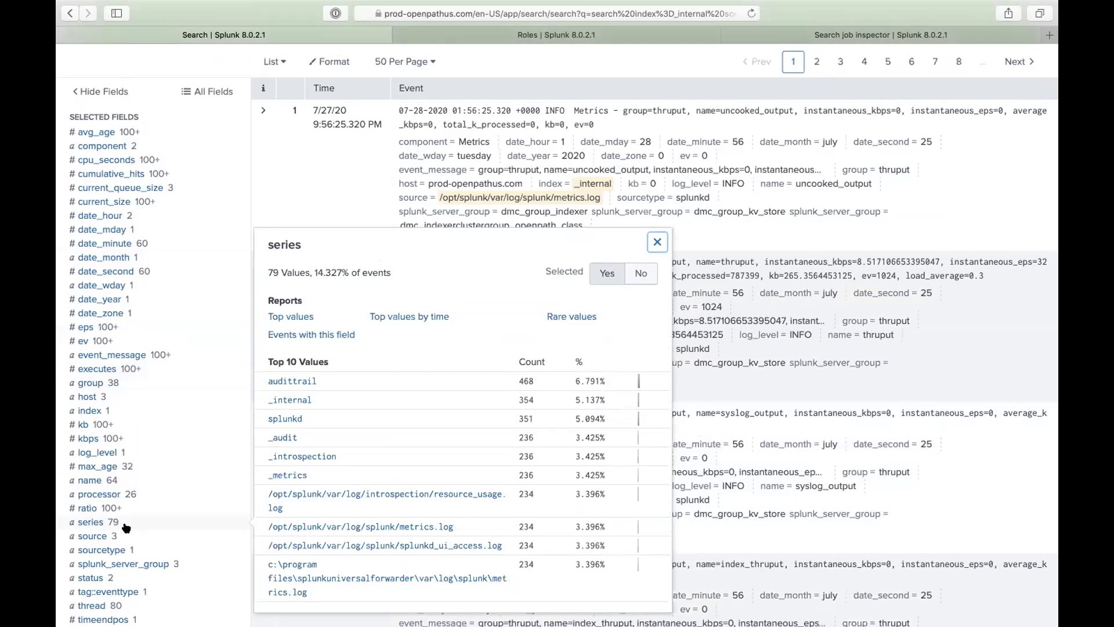
pyautogui.scroll(1, 157, 357)
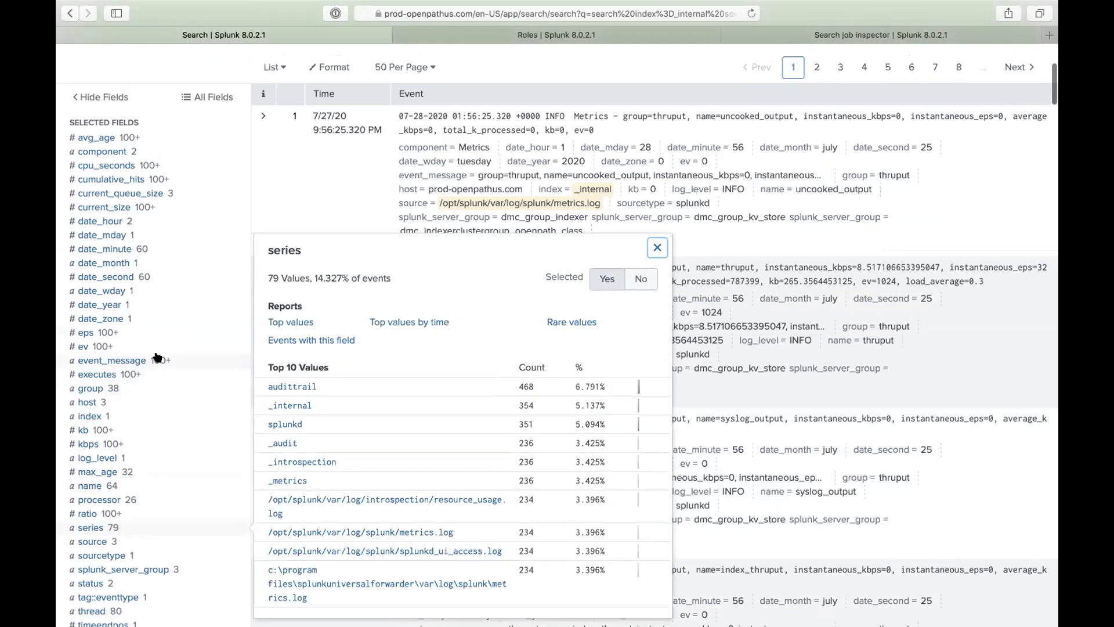
pyautogui.scroll(5, 156, 356)
pyautogui.click(127, 152)
pyautogui.doubleClick(127, 152)
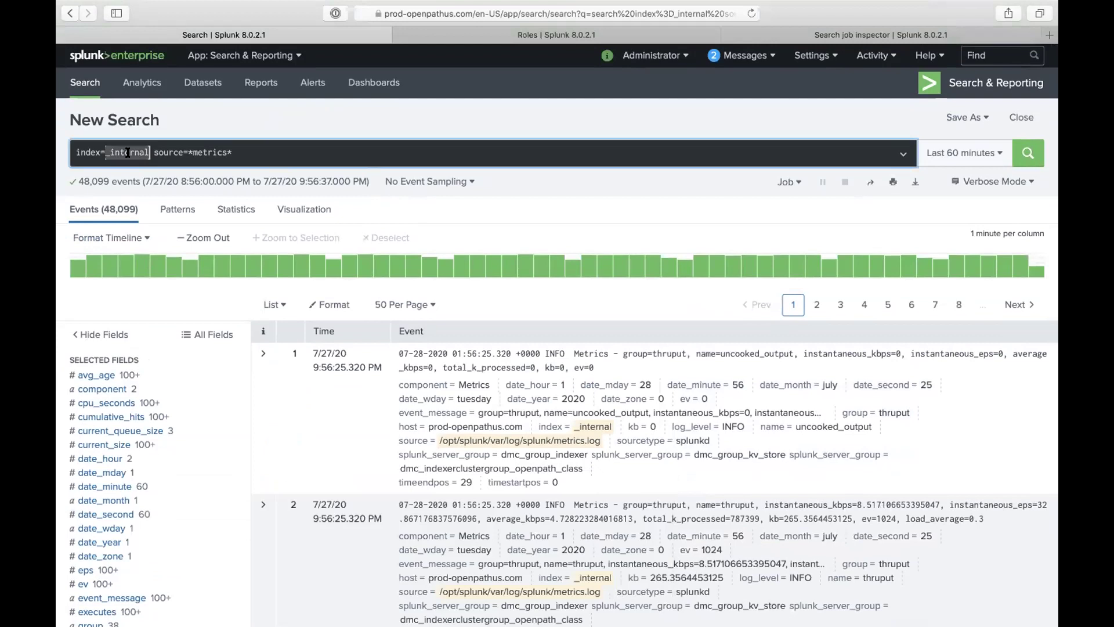
# Step: Change the source filter to *license*, run it, and inspect b's values (40 values, average 265.64)
pyautogui.doubleClick(216, 152)
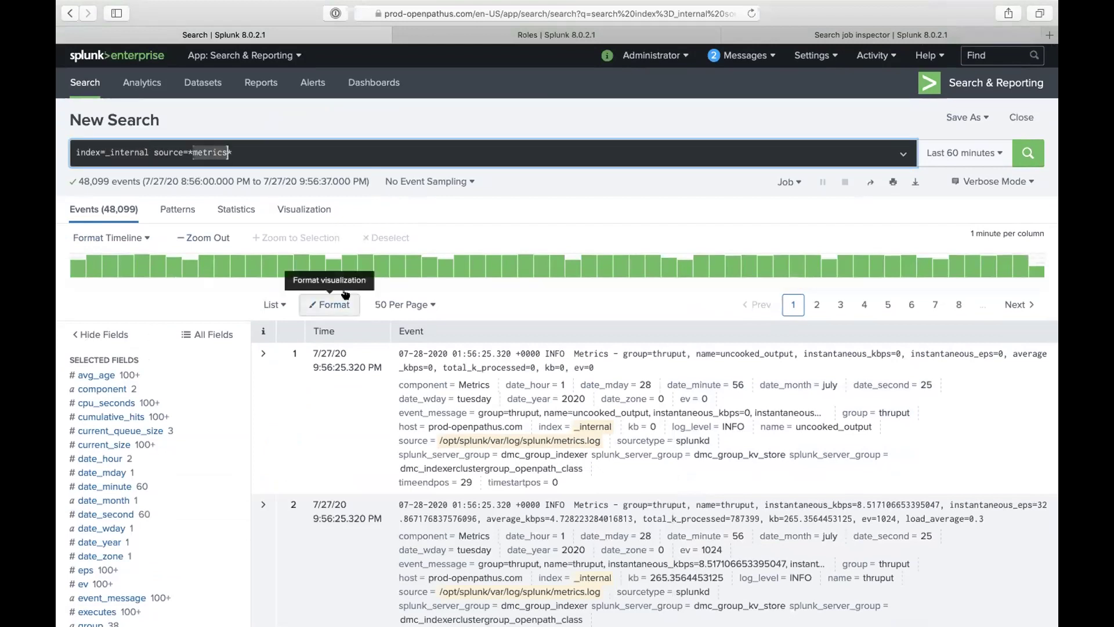
pyautogui.write('license')
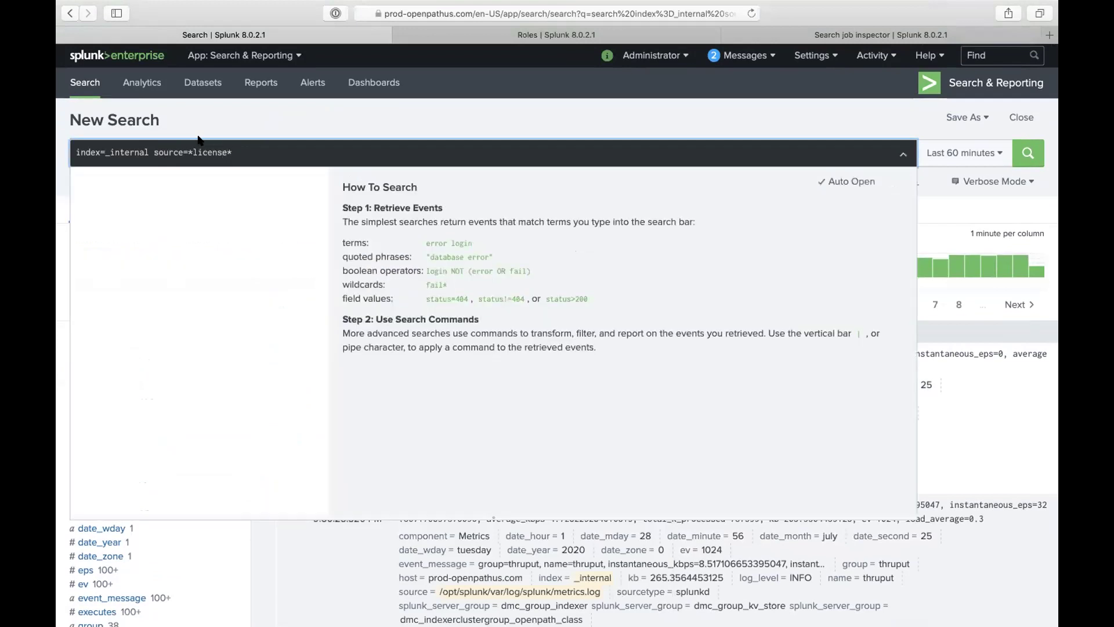
pyautogui.press('Return')
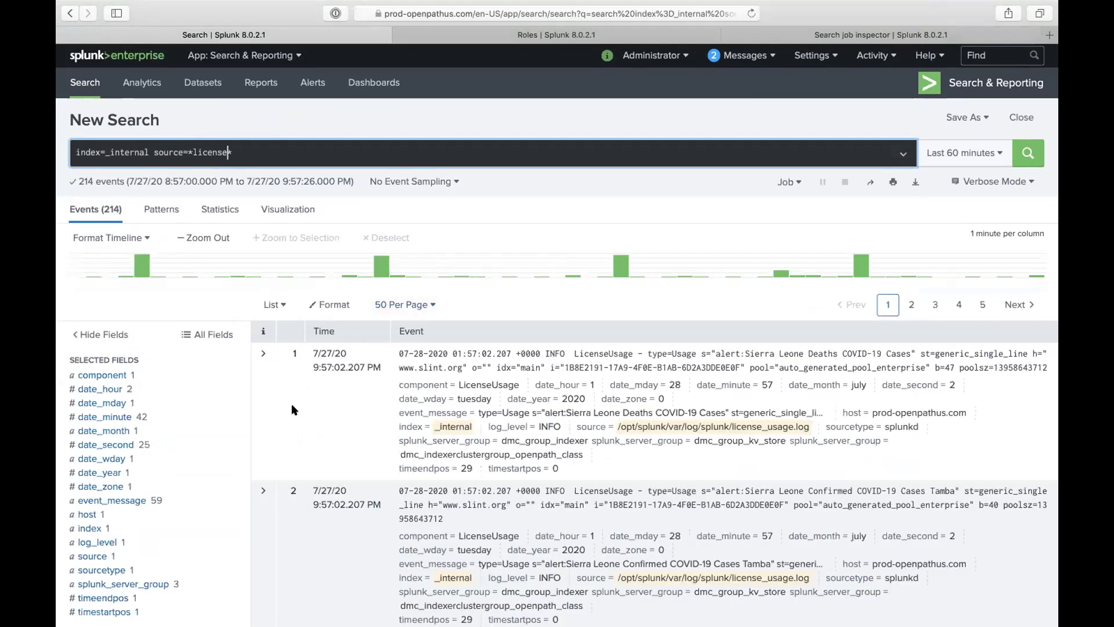
pyautogui.click(256, 379)
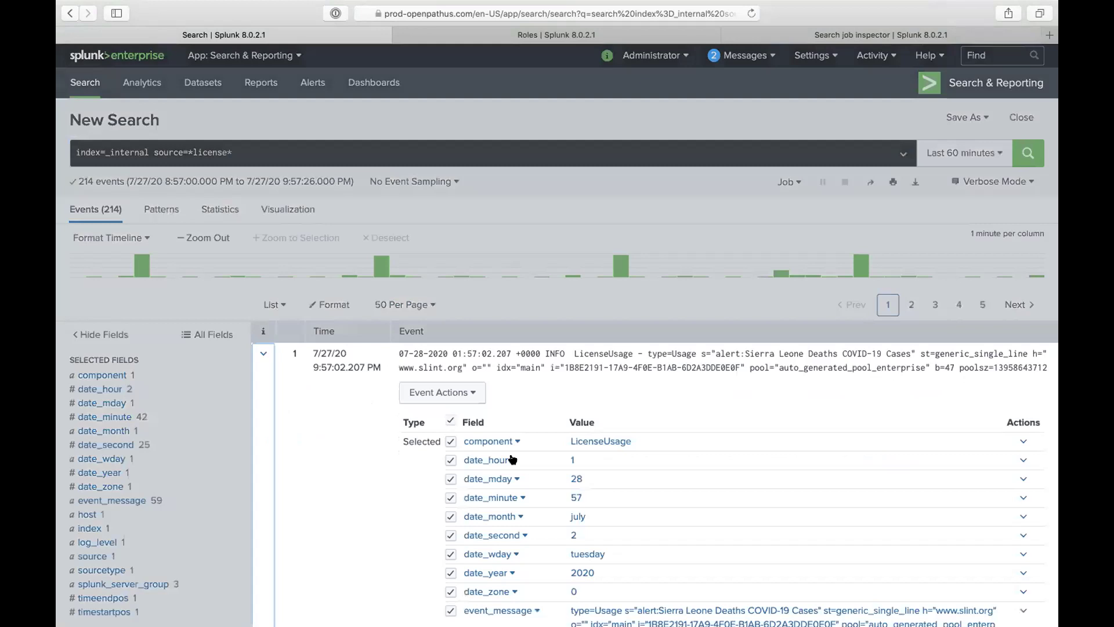
pyautogui.scroll(-3, 522, 473)
pyautogui.scroll(-4, 525, 475)
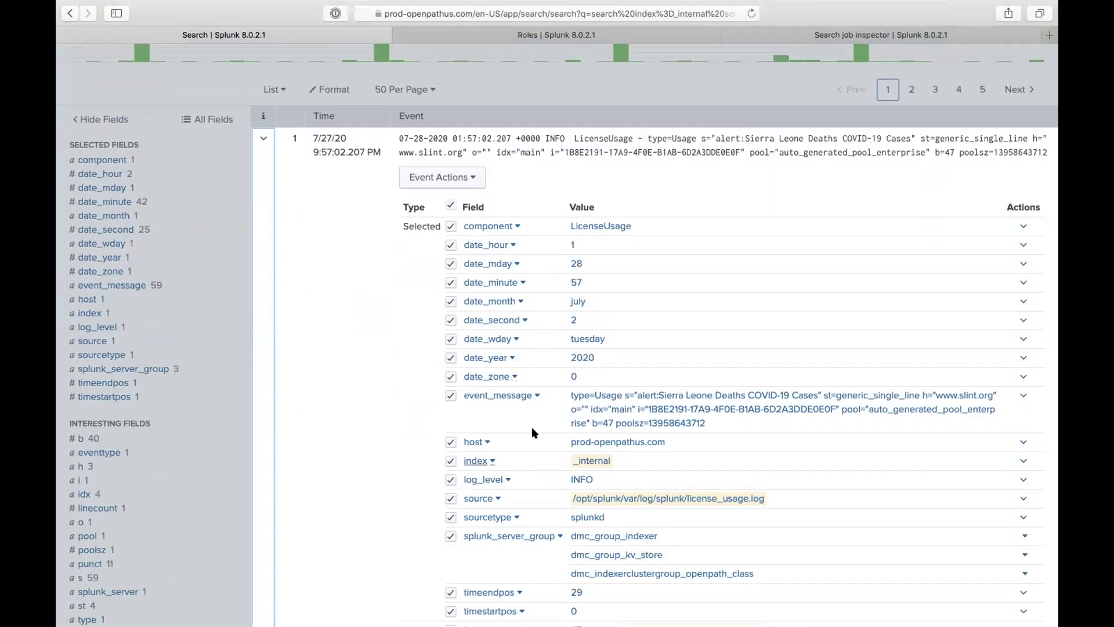
pyautogui.scroll(-1, 538, 437)
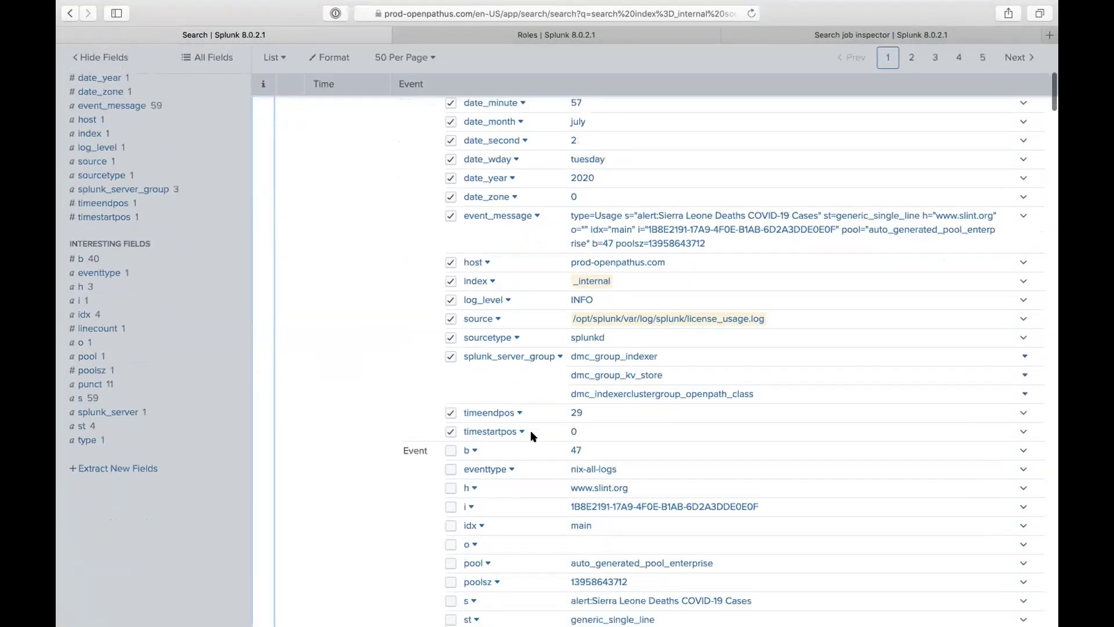
pyautogui.click(474, 448)
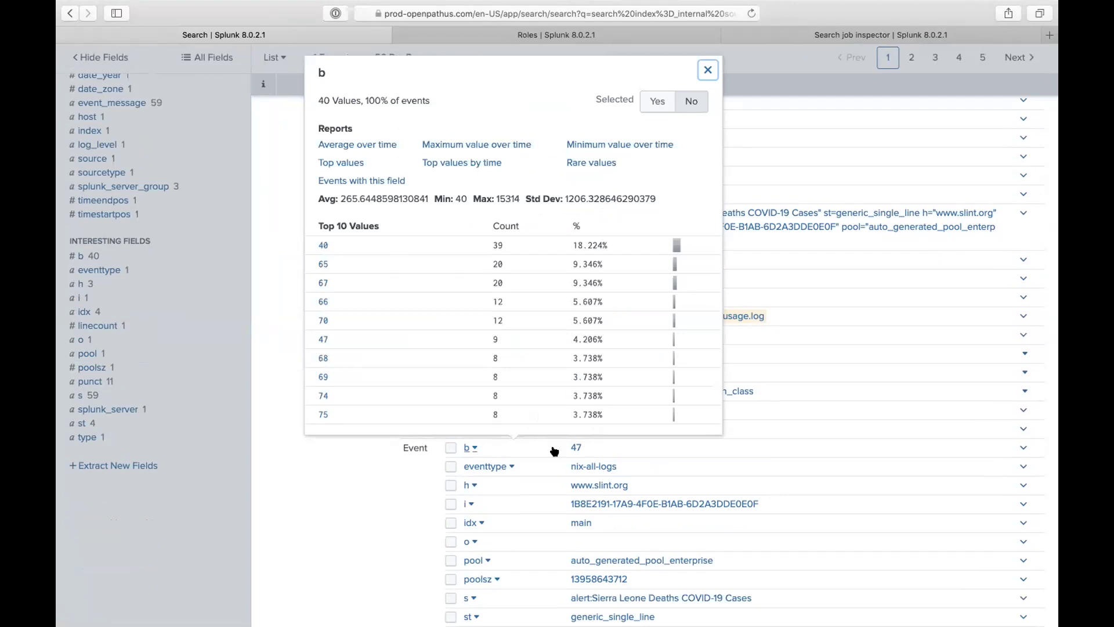
# Step: Add a second query line '| timechart sum(b) as bytes by' to the license search
pyautogui.click(492, 451)
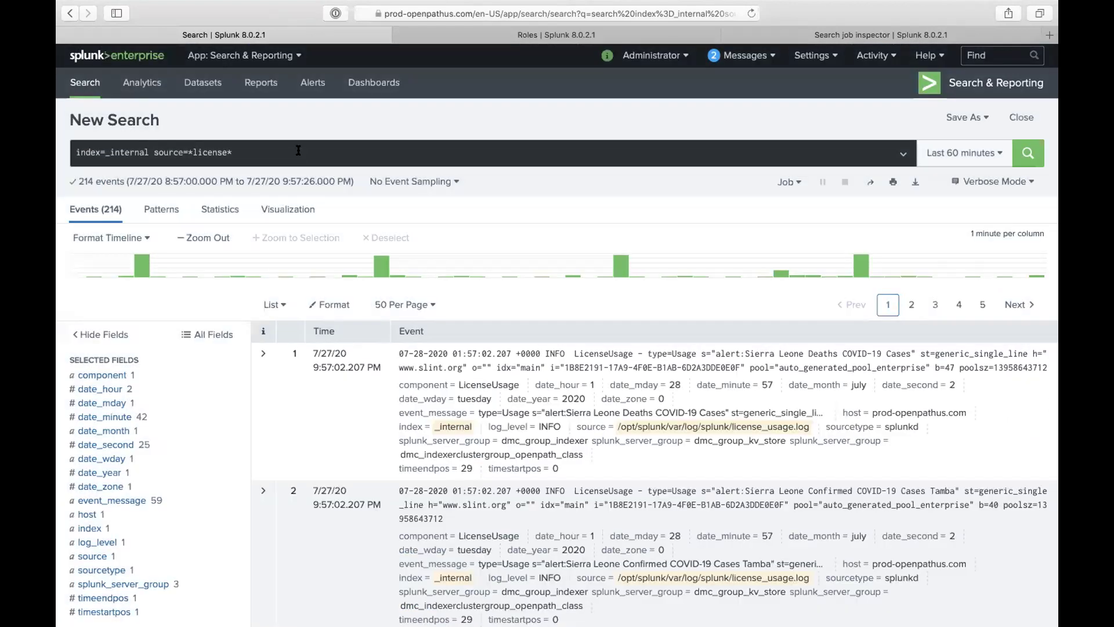
pyautogui.click(299, 150)
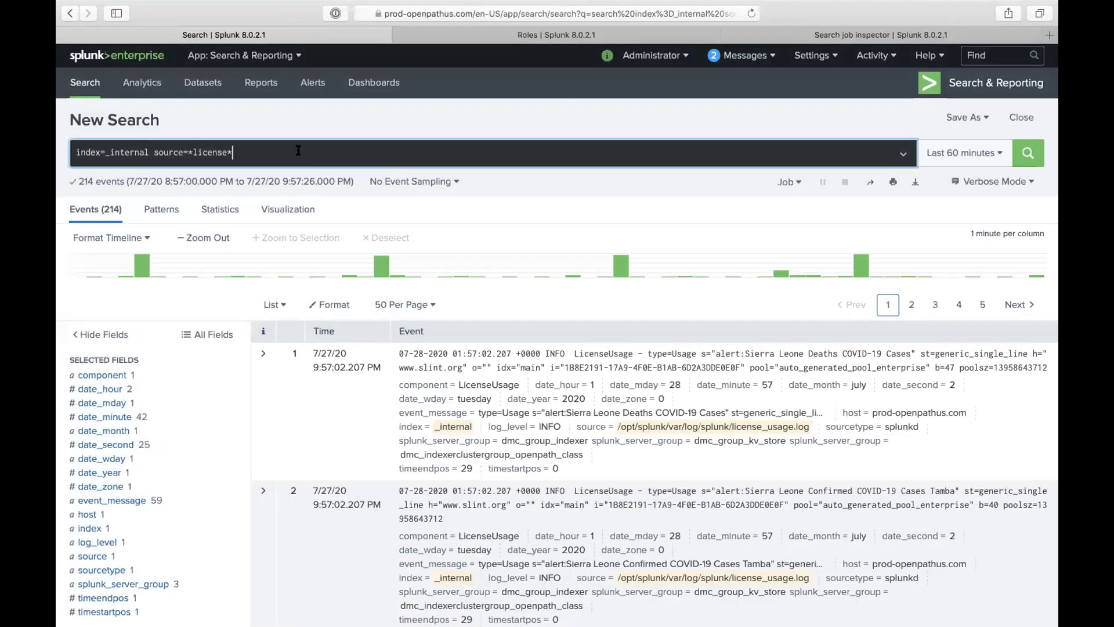
pyautogui.hotkey('shift', 'Return')
pyautogui.write('| ti')
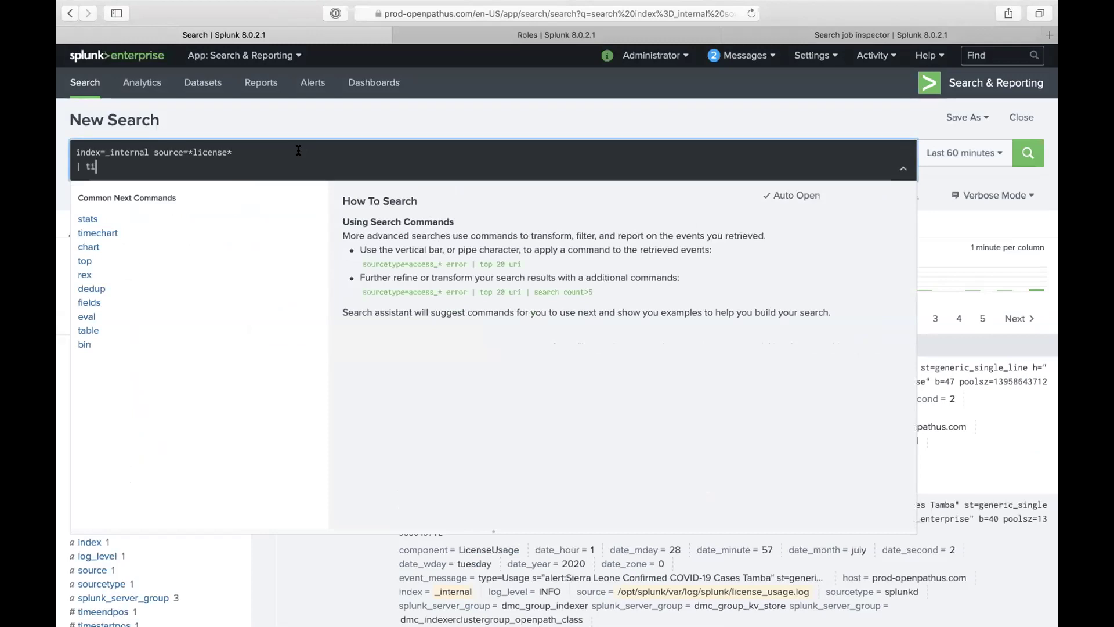
pyautogui.write('mechart su')
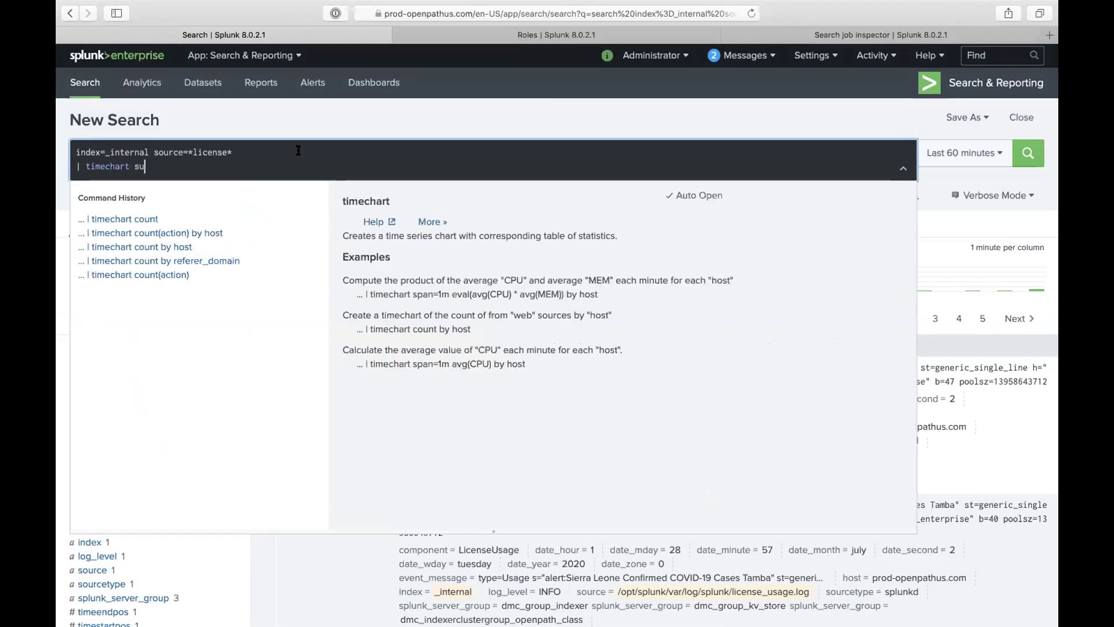
pyautogui.write('m(b')
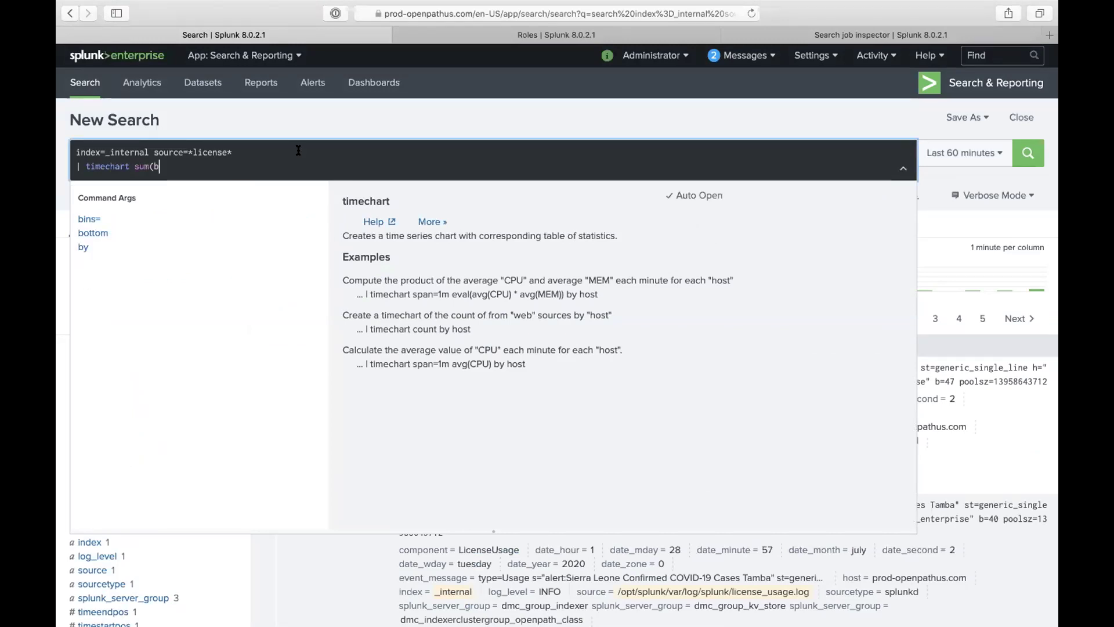
pyautogui.write(') as bi')
pyautogui.press('BackSpace')
pyautogui.write('ytes by')
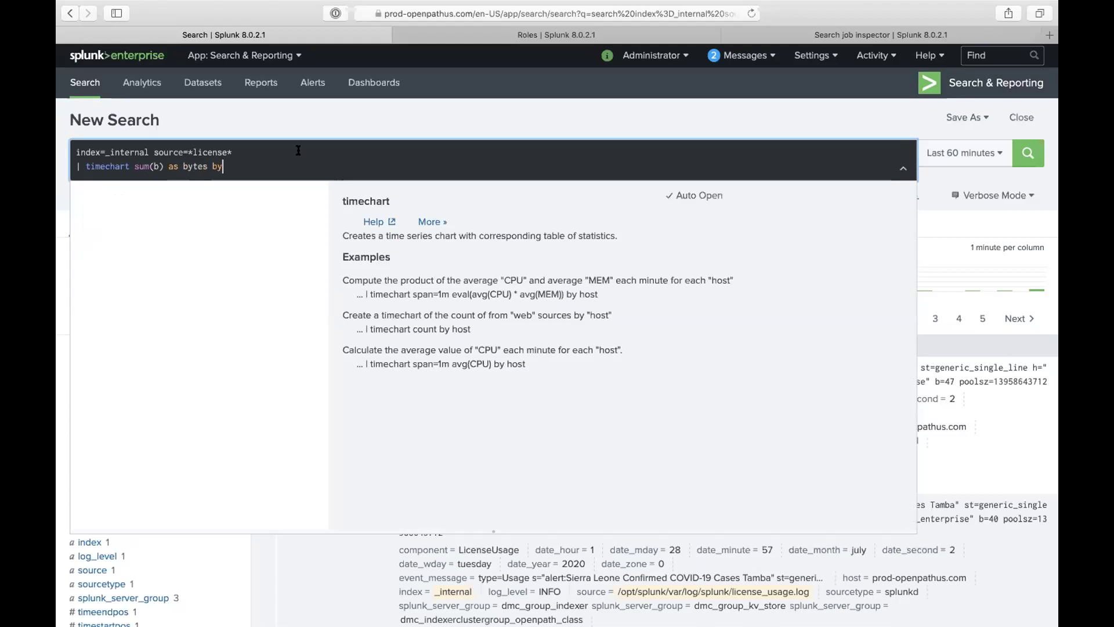
pyautogui.click(192, 166)
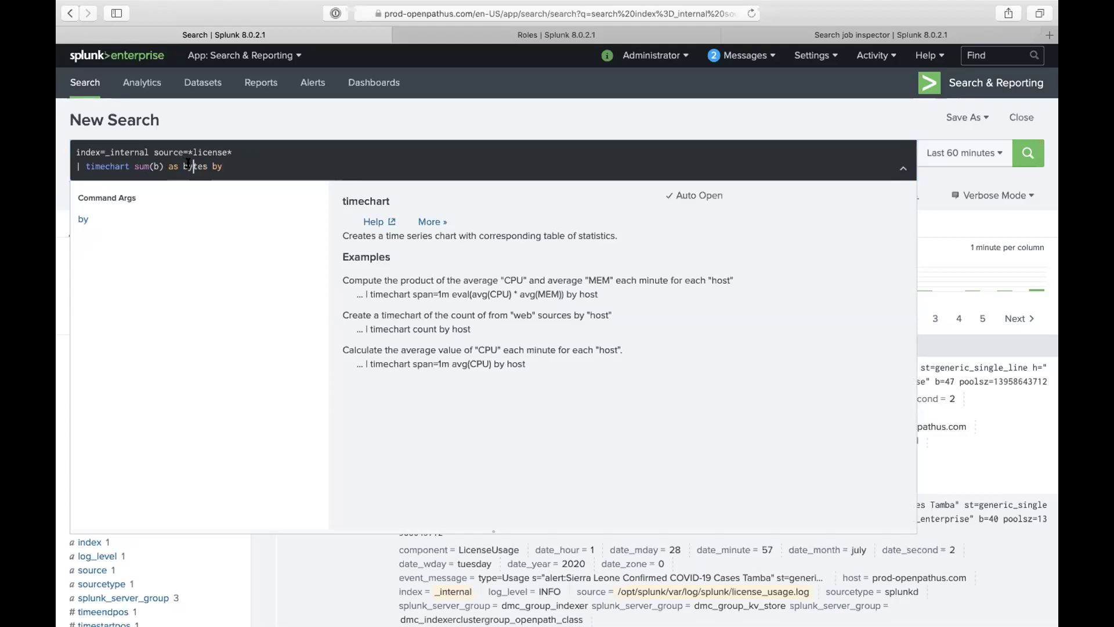
pyautogui.press('BackSpace')
pyautogui.write('i')
pyautogui.press('BackSpace')
pyautogui.write('y')
pyautogui.click(248, 166)
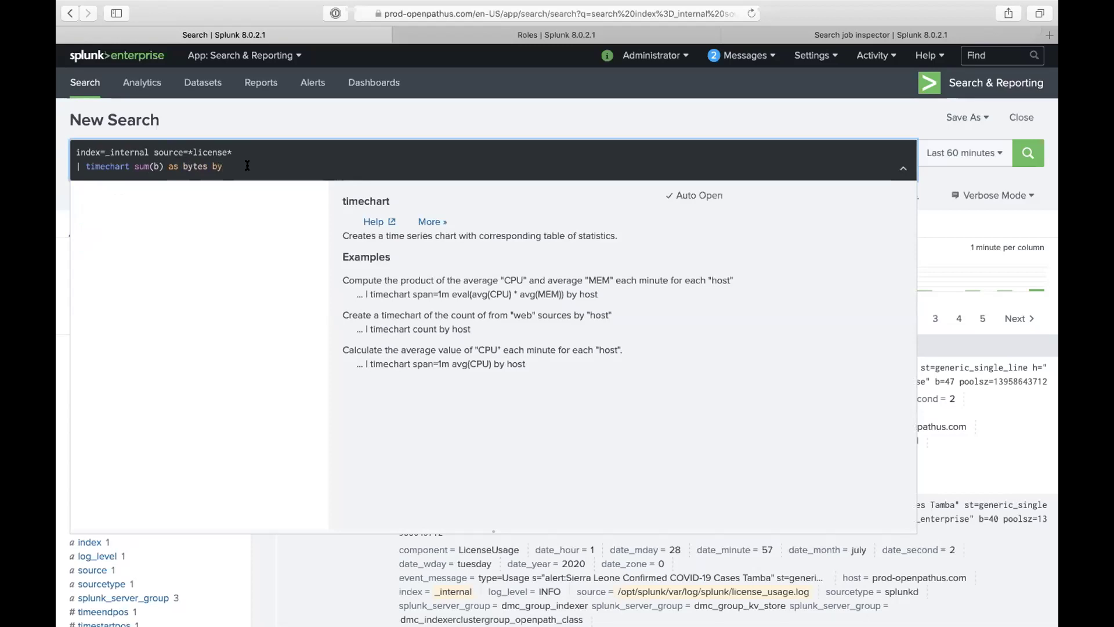
# Step: Expand the first event and check the s and st field values
pyautogui.scroll(3, 505, 152)
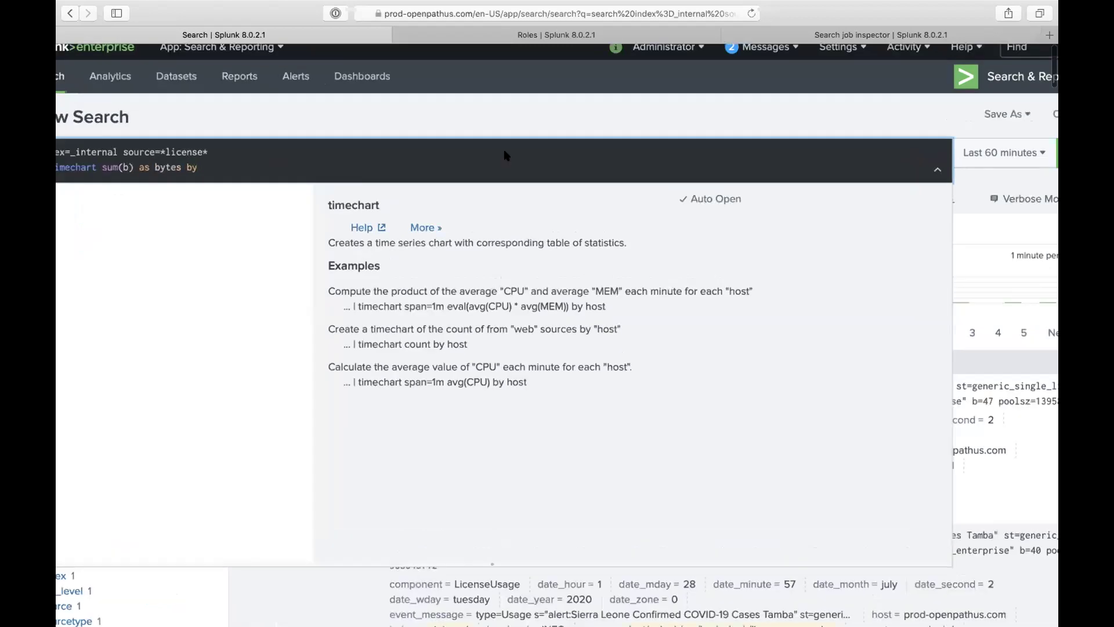
pyautogui.scroll(-3, 539, 108)
pyautogui.click(540, 108)
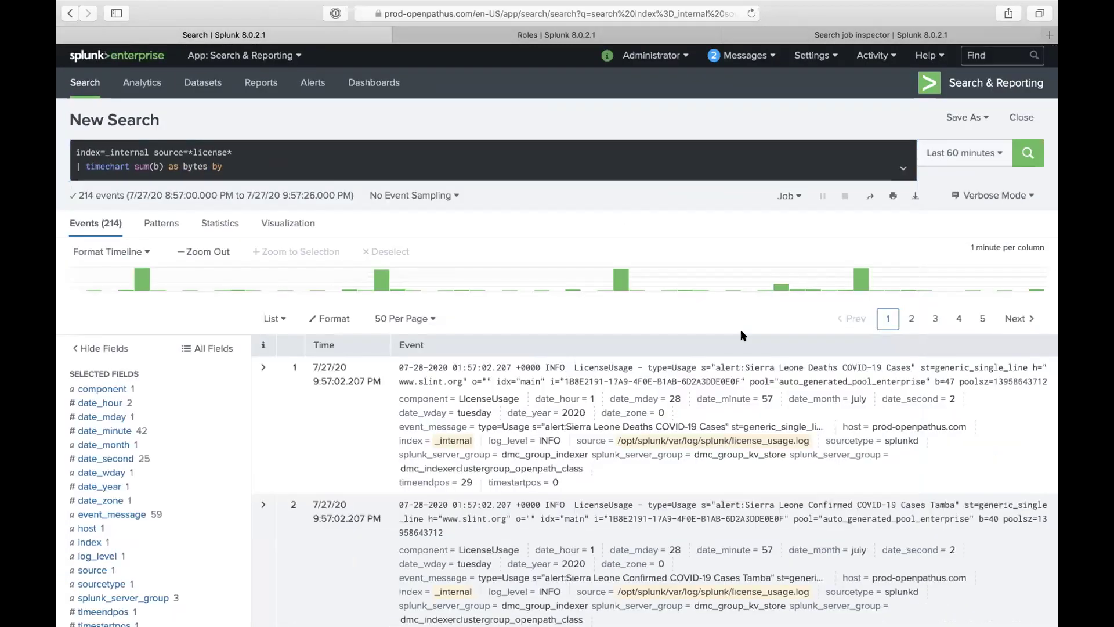
pyautogui.click(264, 401)
pyautogui.scroll(-2, 493, 423)
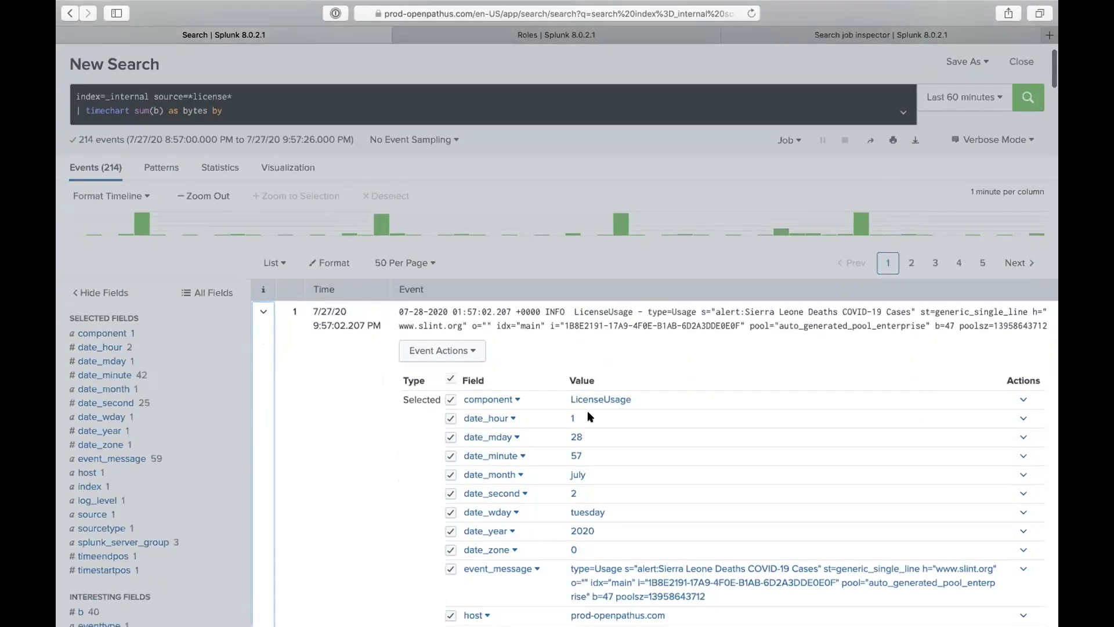
pyautogui.scroll(-10, 589, 416)
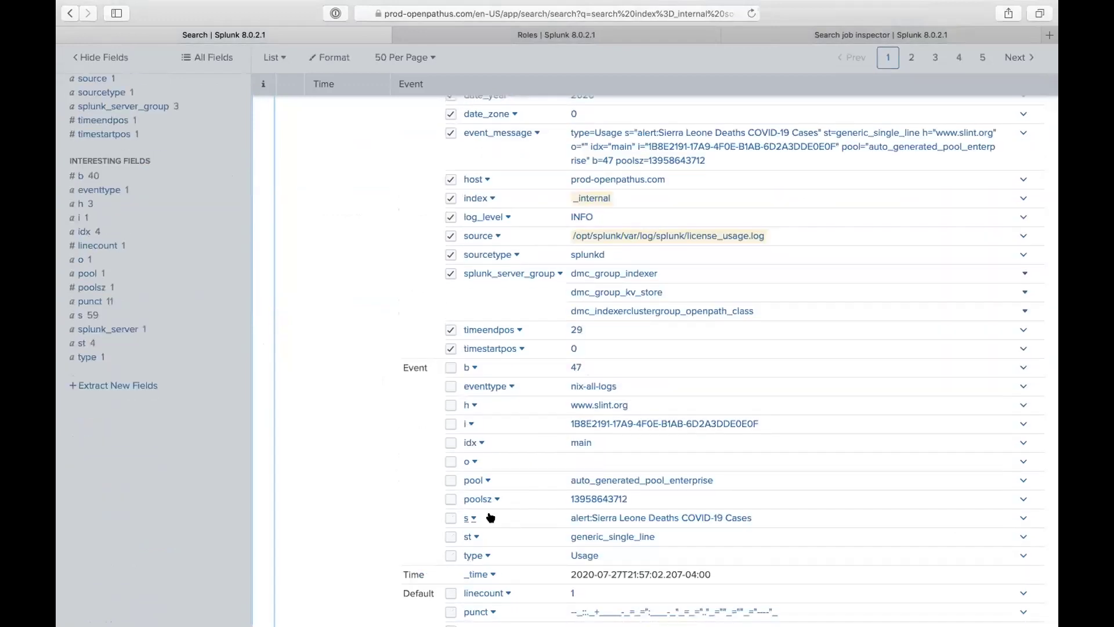
pyautogui.click(470, 517)
pyautogui.click(474, 537)
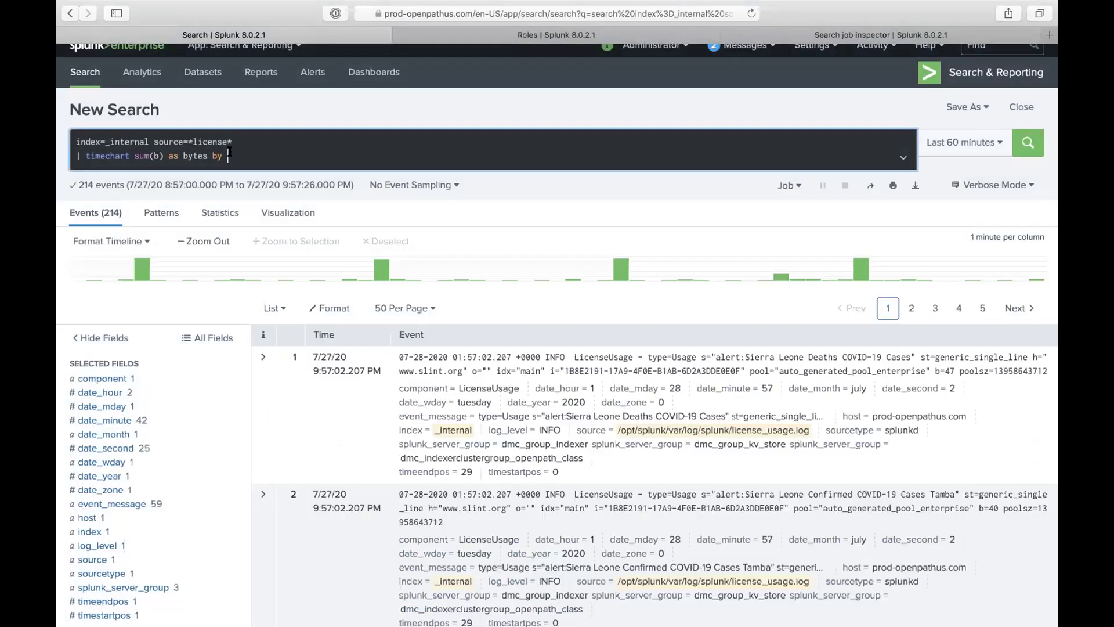
# Step: Split the bytes timechart by st and display it as a Column Chart of four sourcetypes
pyautogui.write('st')
pyautogui.press('Return')
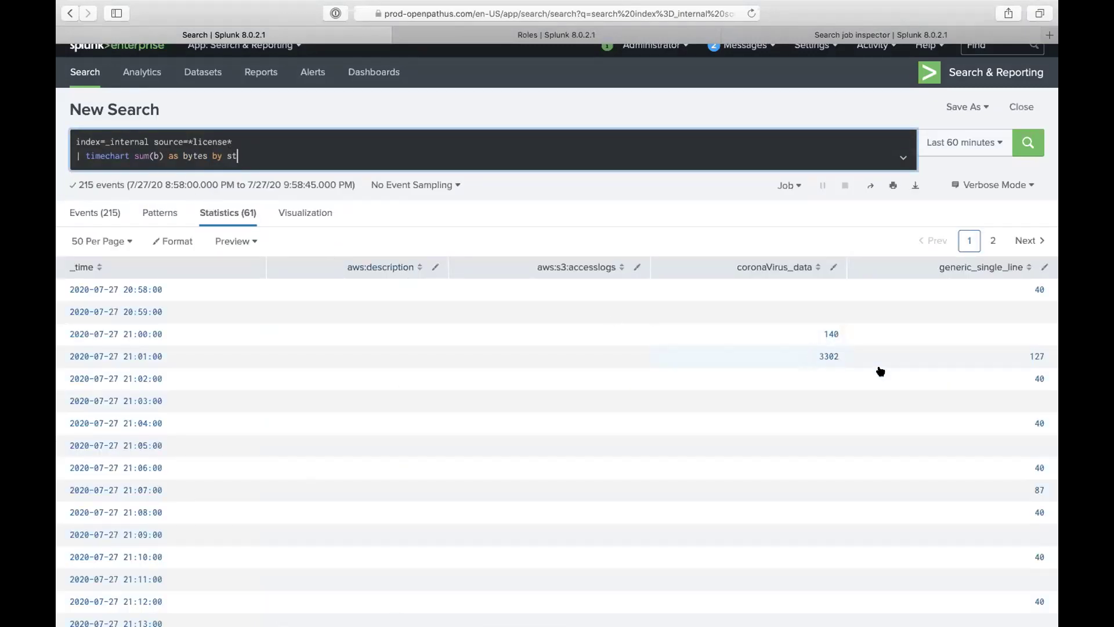
pyautogui.click(313, 211)
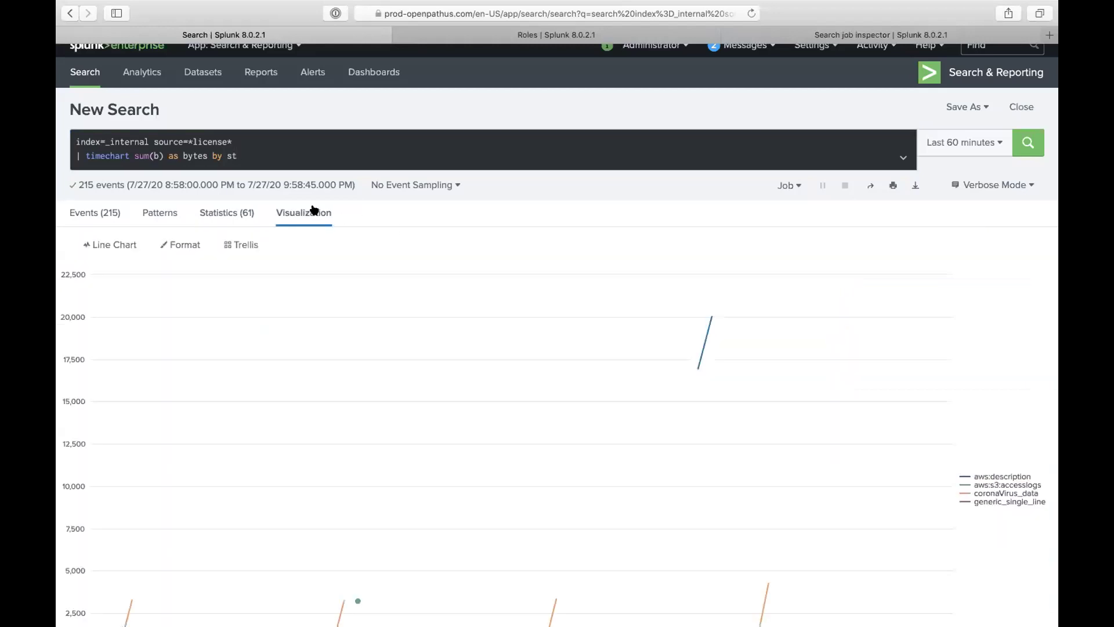
pyautogui.scroll(-1, 395, 388)
pyautogui.click(178, 233)
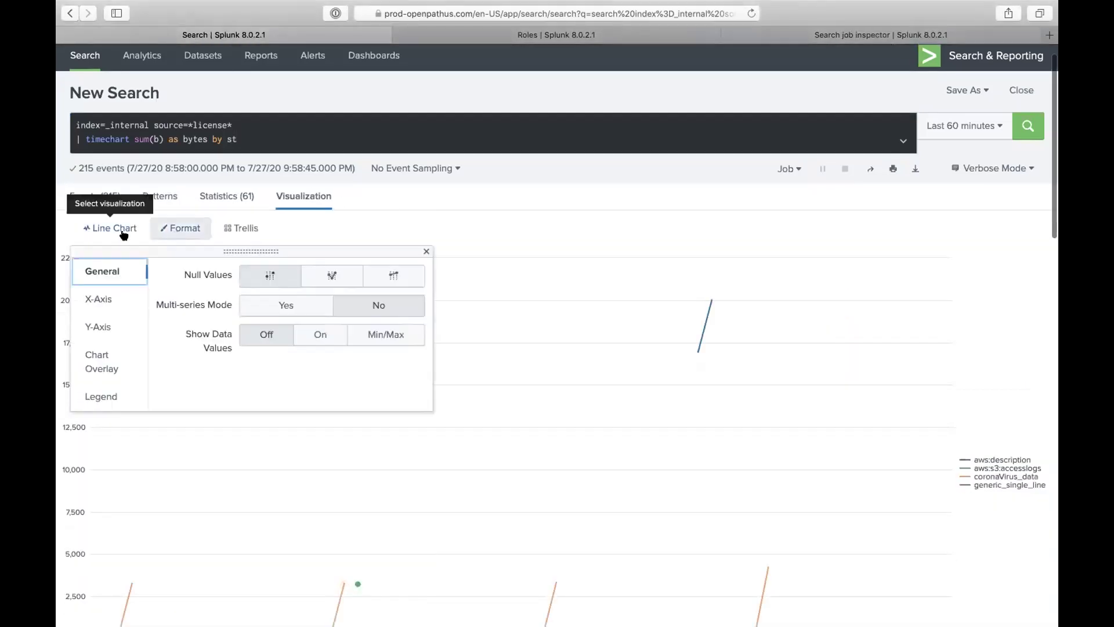
pyautogui.click(102, 228)
pyautogui.click(209, 287)
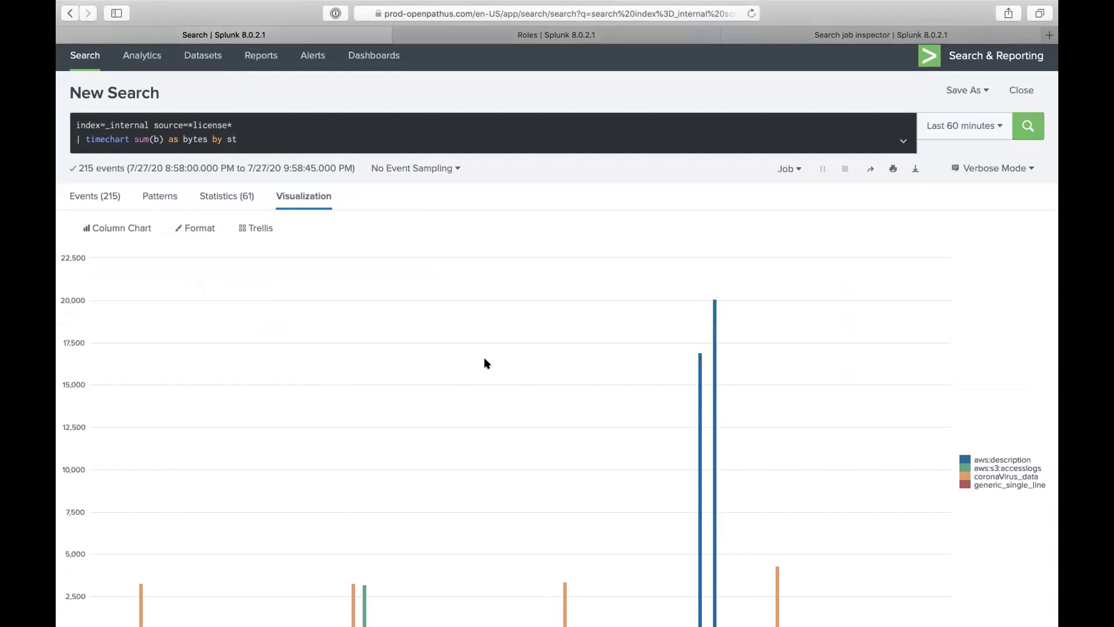
pyautogui.scroll(-3, 484, 357)
pyautogui.moveTo(564, 427)
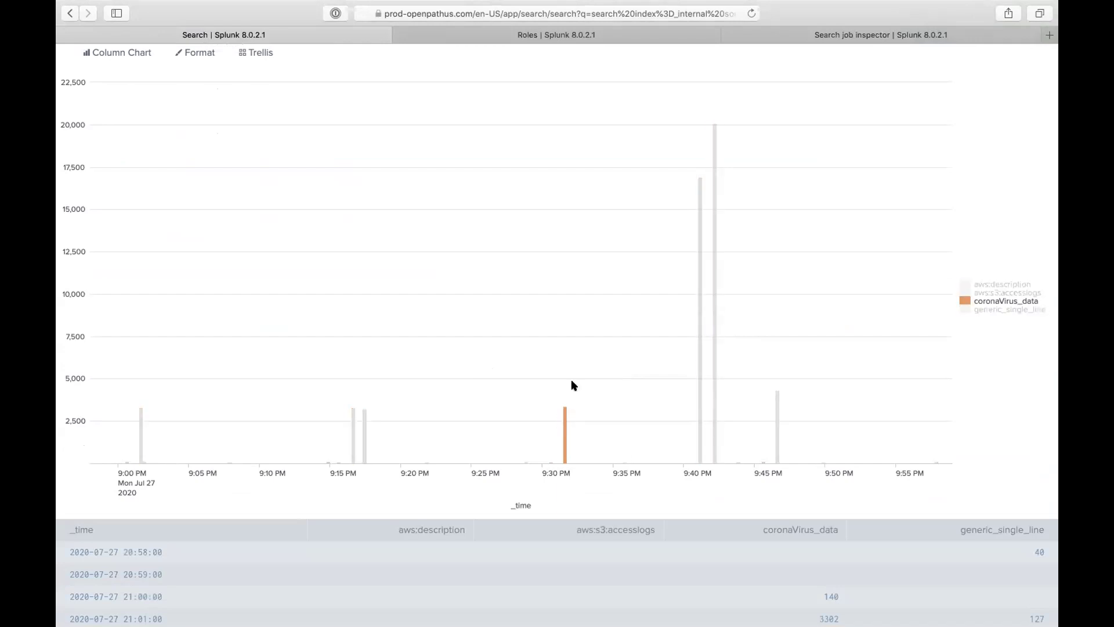
pyautogui.scroll(3, 573, 325)
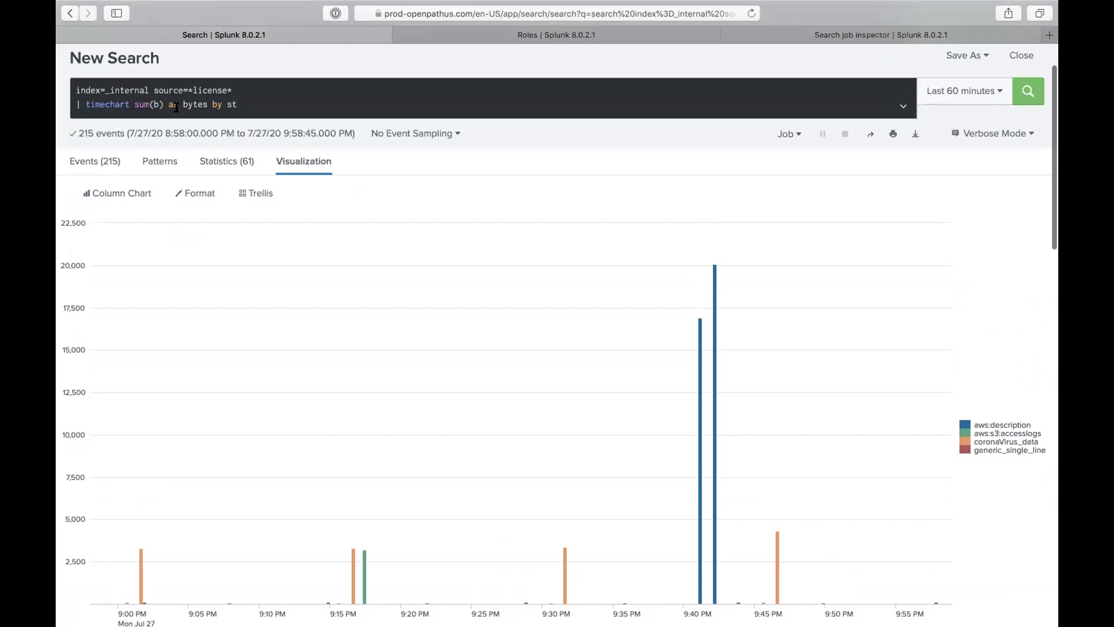
# Step: Rerun the search with sum(b/1024), then strip the /1024 divisor again
pyautogui.click(156, 102)
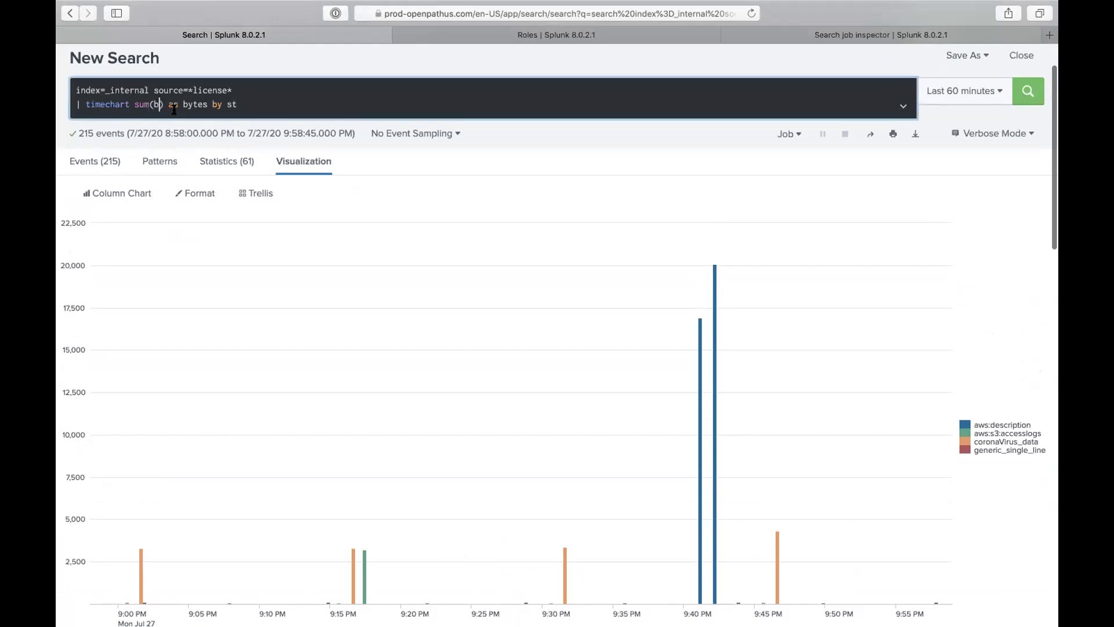
pyautogui.write('/1024')
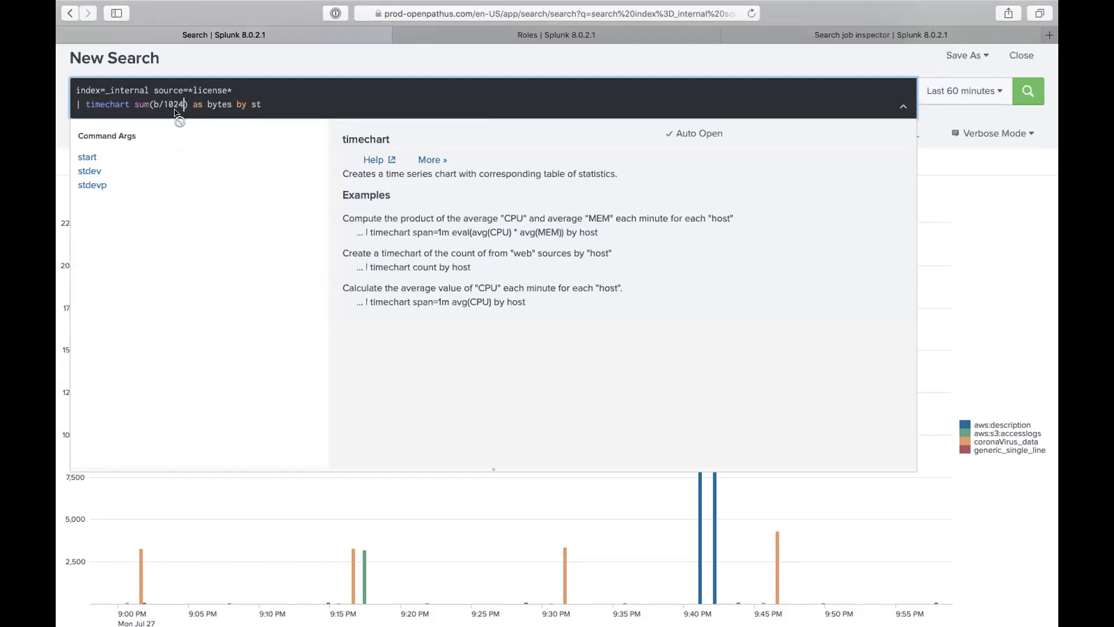
pyautogui.press('Return')
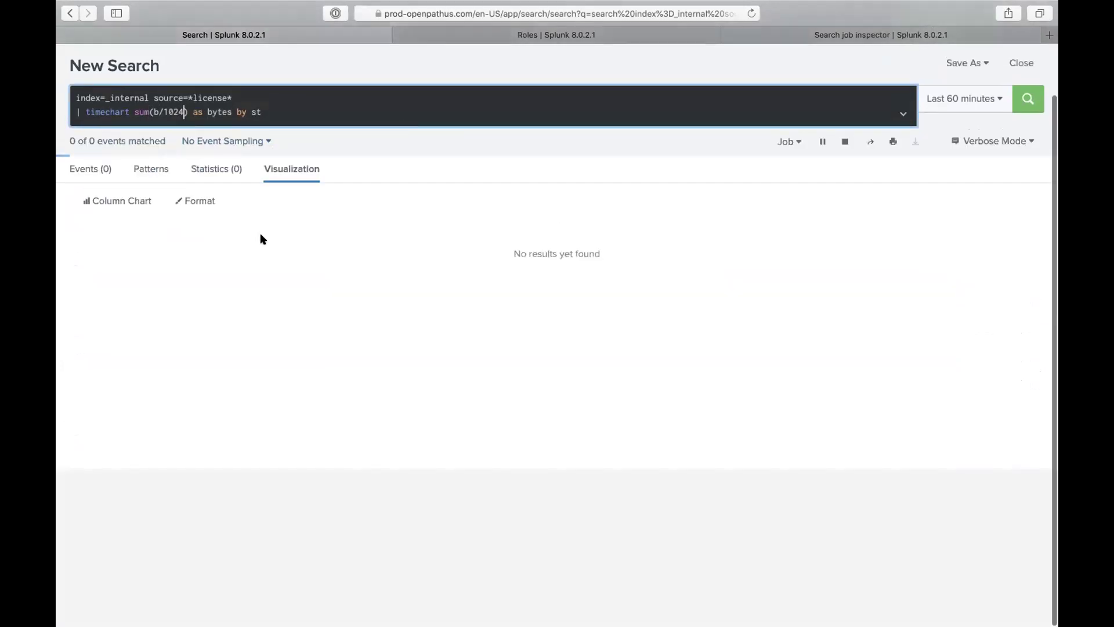
pyautogui.click(182, 113)
pyautogui.press('BackSpace')
pyautogui.press('BackSpace')
pyautogui.press('BackSpace')
pyautogui.press('BackSpace')
pyautogui.press('BackSpace')
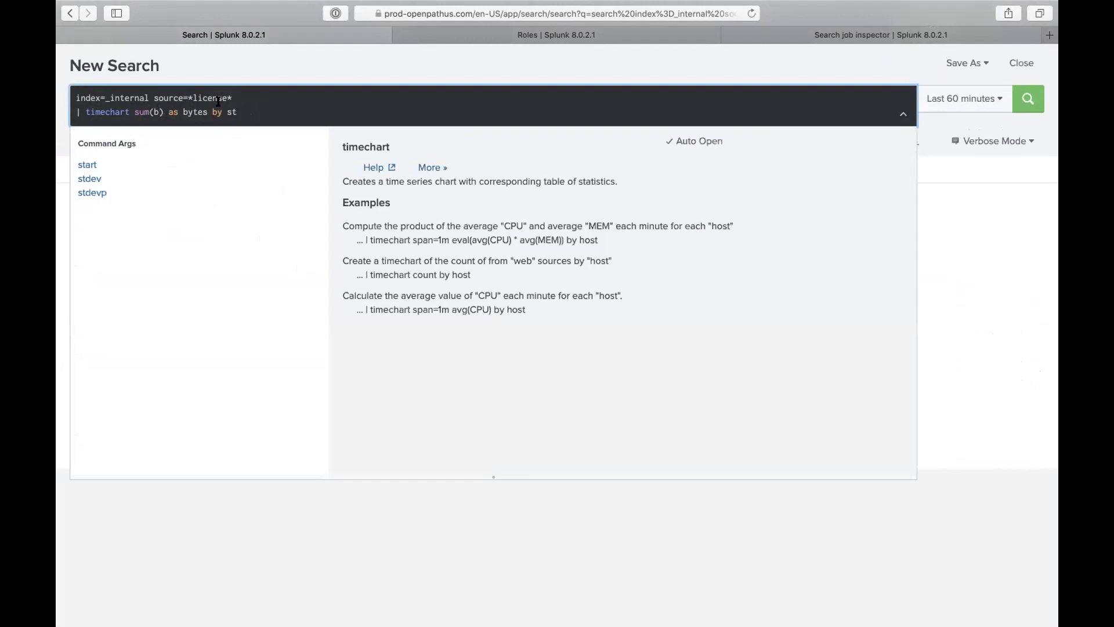
# Step: Add an '| eval bytes=b/1024' line, make the timechart sum(bytes), and rerun
pyautogui.click(248, 96)
pyautogui.hotkey('shift', 'Return')
pyautogui.write('| ')
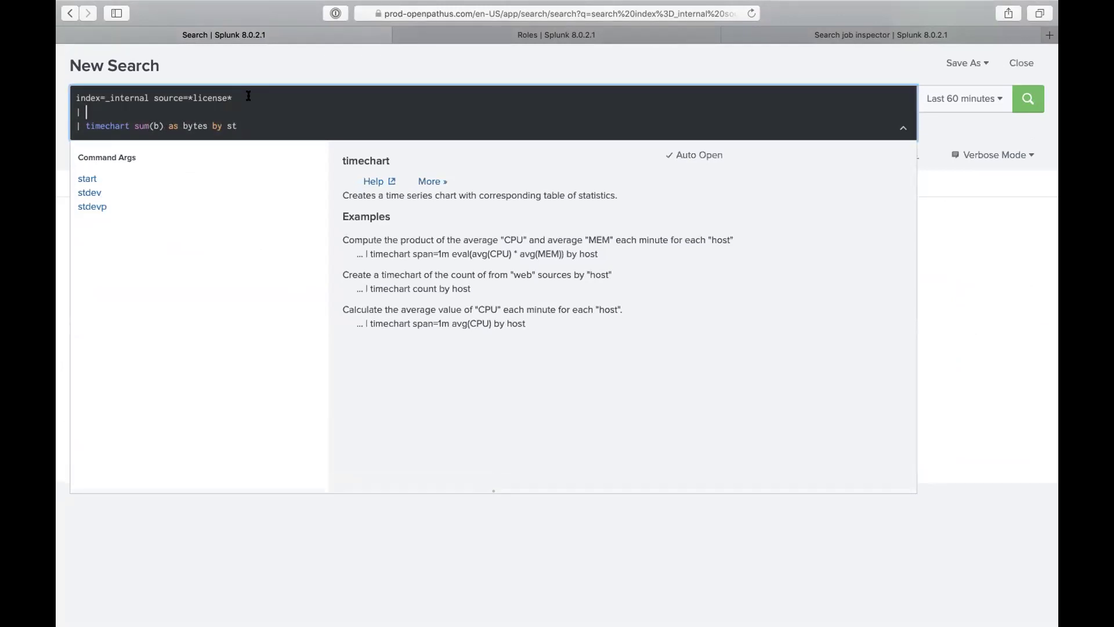
pyautogui.write('eval ')
pyautogui.write('bytes')
pyautogui.write('=b')
pyautogui.write('b')
pyautogui.write('/1024')
pyautogui.click(155, 125)
pyautogui.write('ye')
pyautogui.press('BackSpace')
pyautogui.write('tes')
pyautogui.click(141, 112)
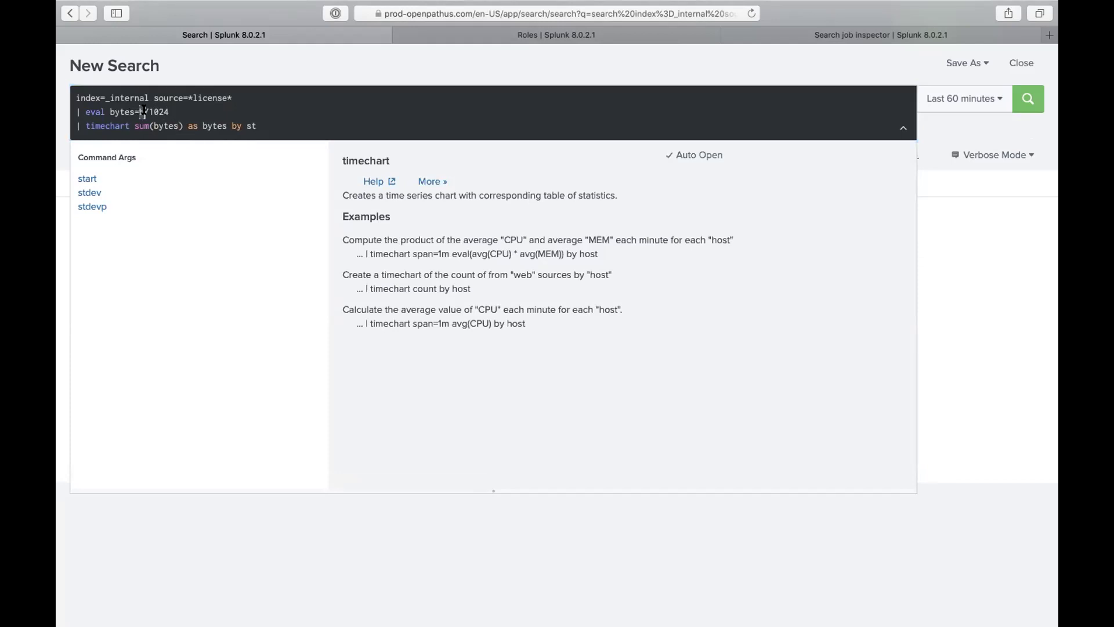
pyautogui.click(204, 126)
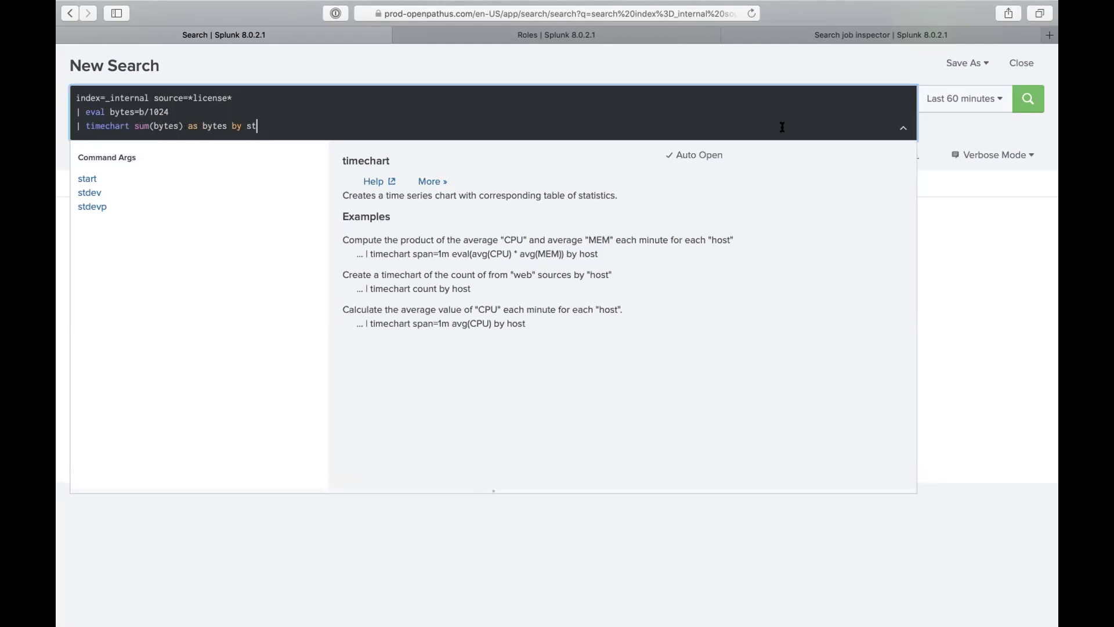
pyautogui.press('Return')
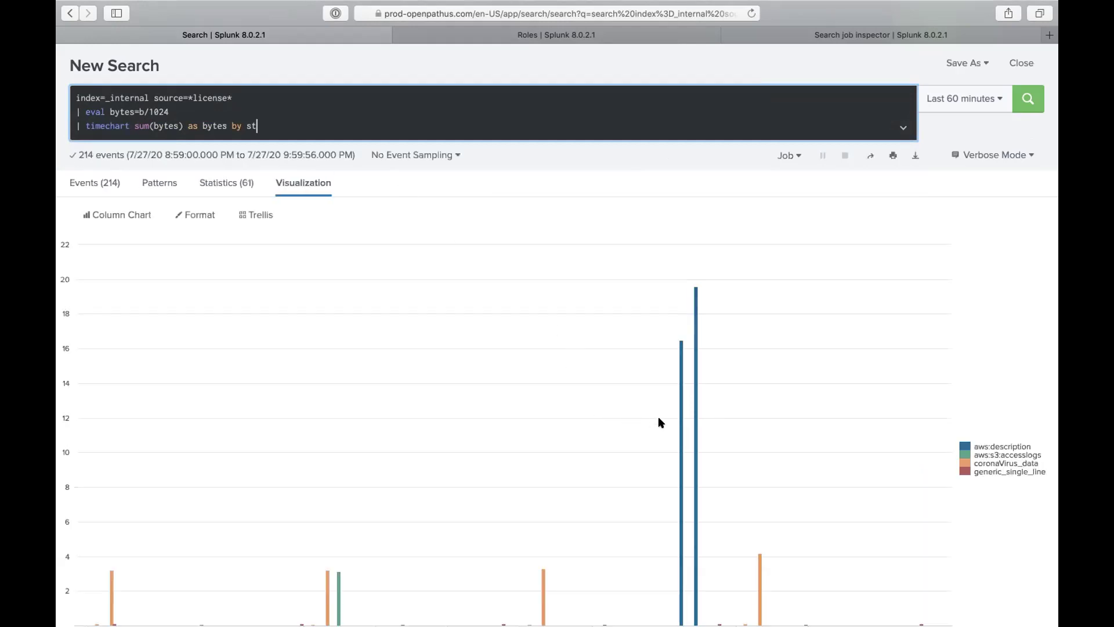
# Step: Read the kilobyte columns, with aws:description at about 19.58 (9:42 PM) and 16.50
pyautogui.moveTo(694, 389)
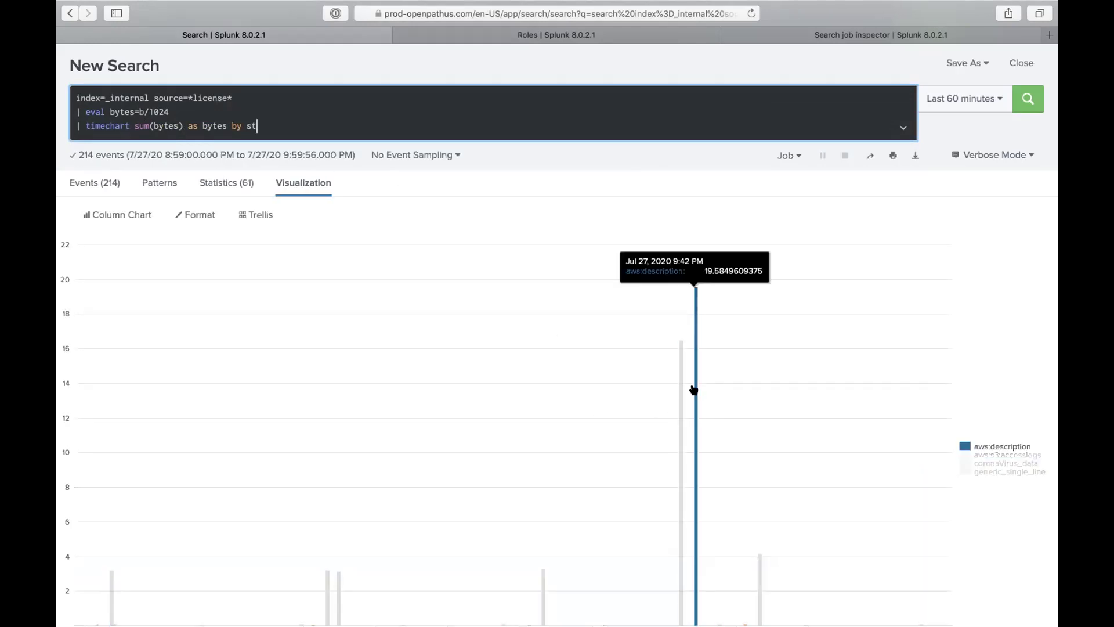
pyautogui.scroll(-3, 667, 431)
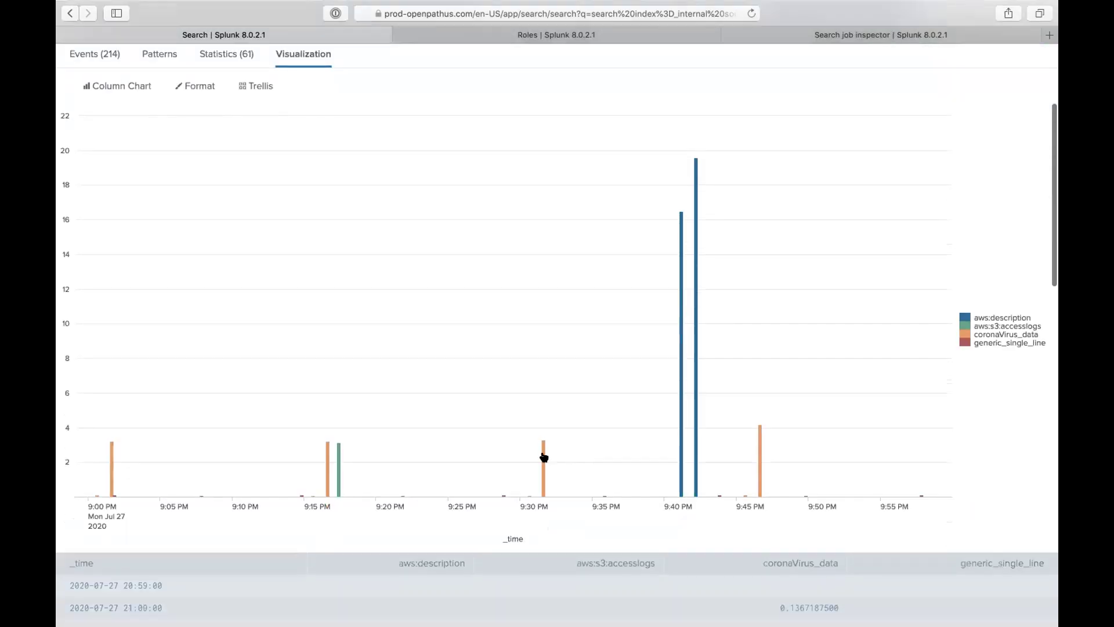
pyautogui.moveTo(544, 457)
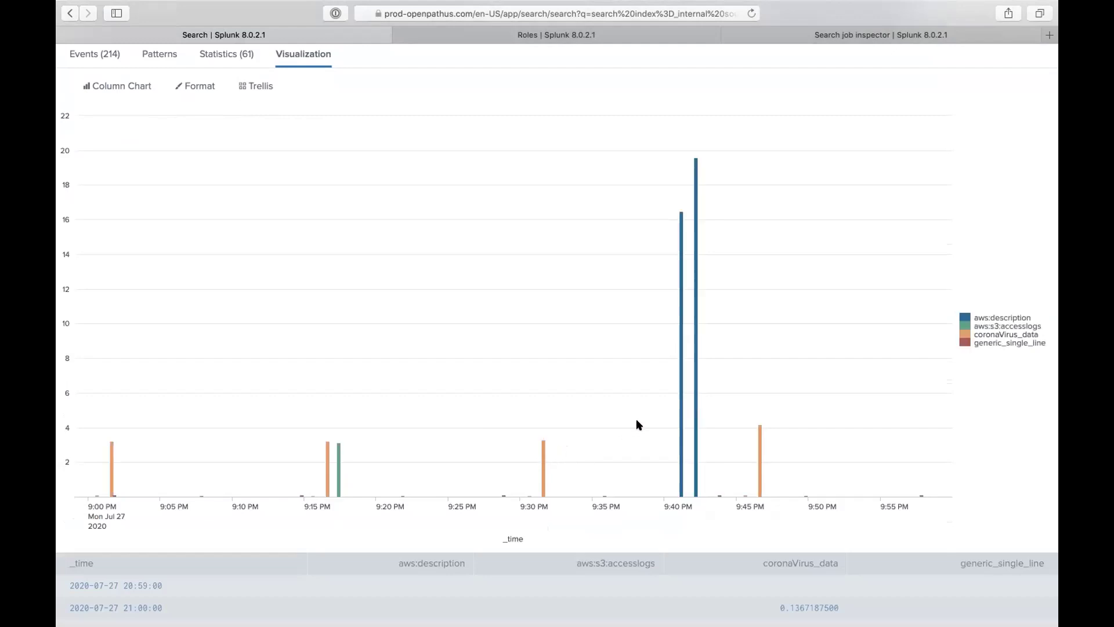
pyautogui.moveTo(679, 409)
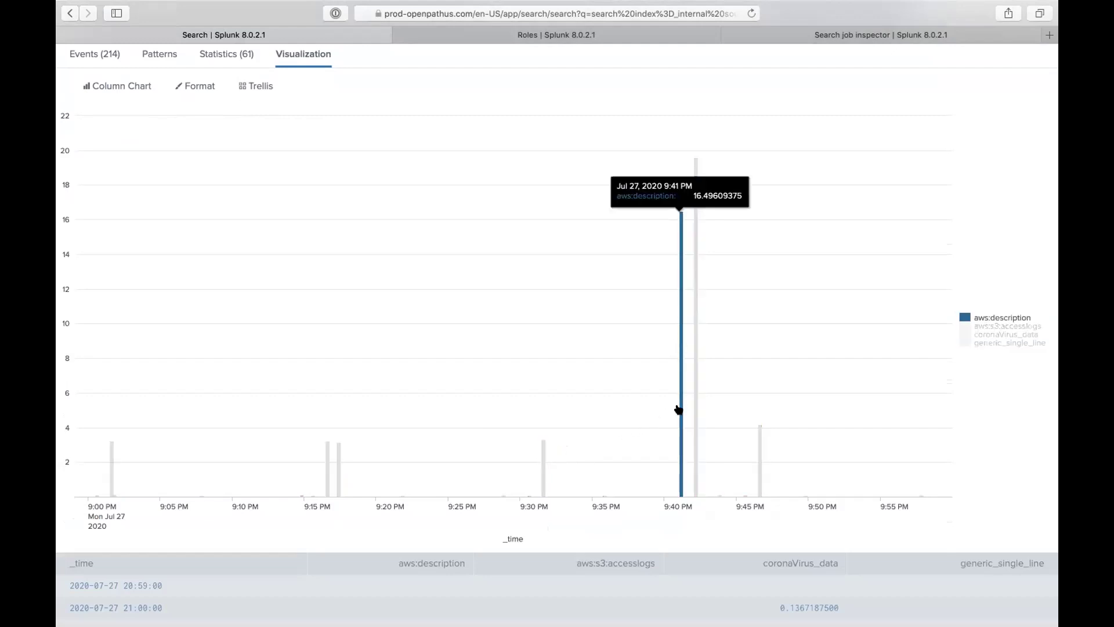
pyautogui.scroll(3, 812, 296)
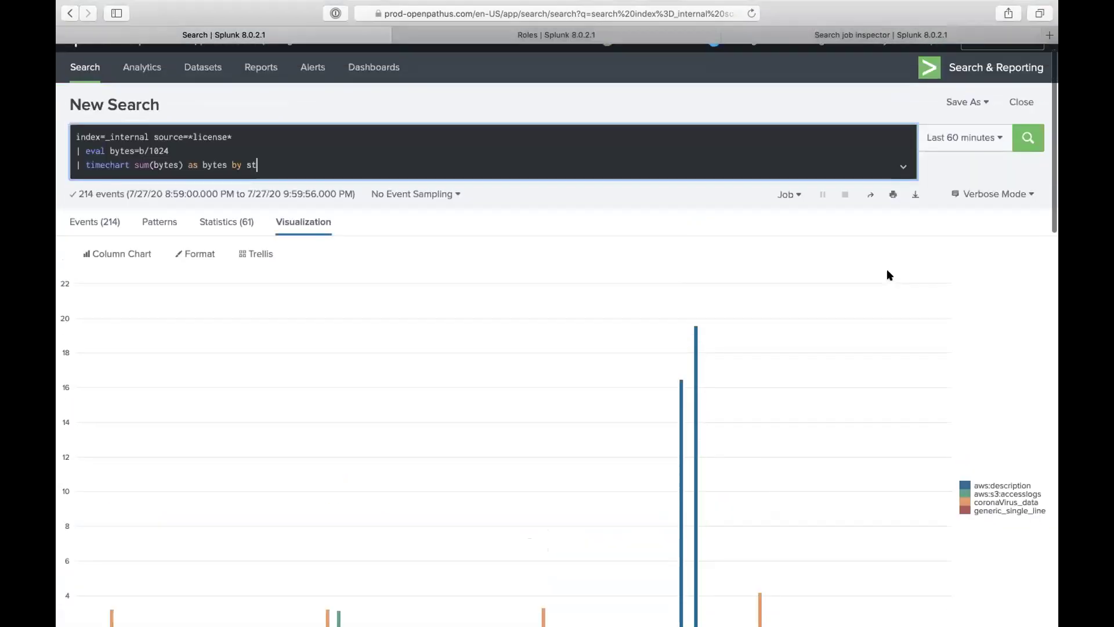
pyautogui.click(960, 137)
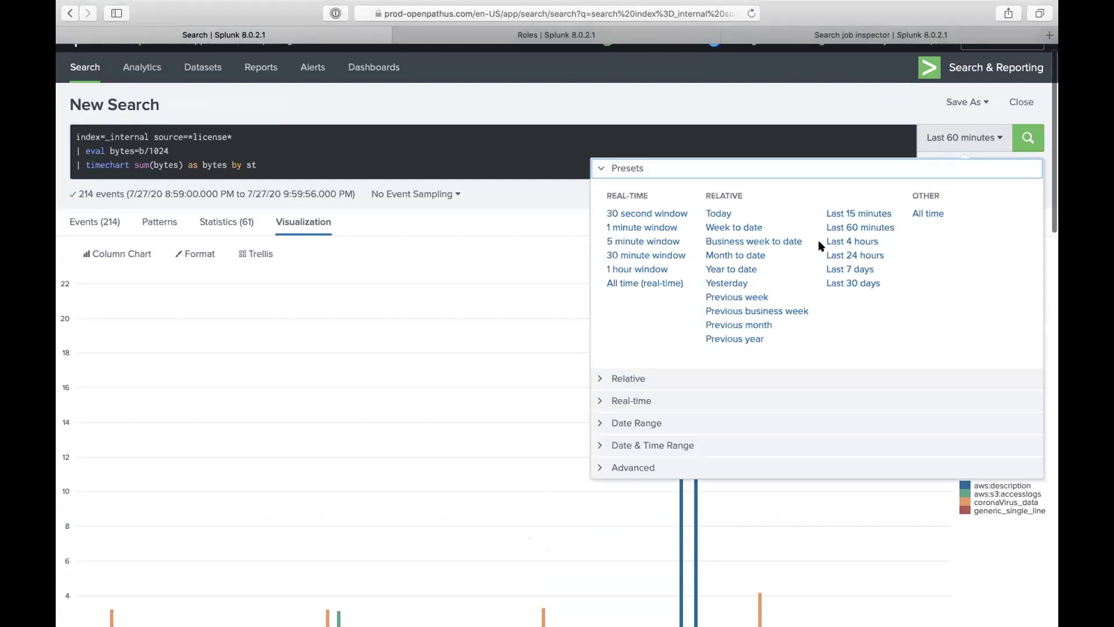
pyautogui.click(863, 270)
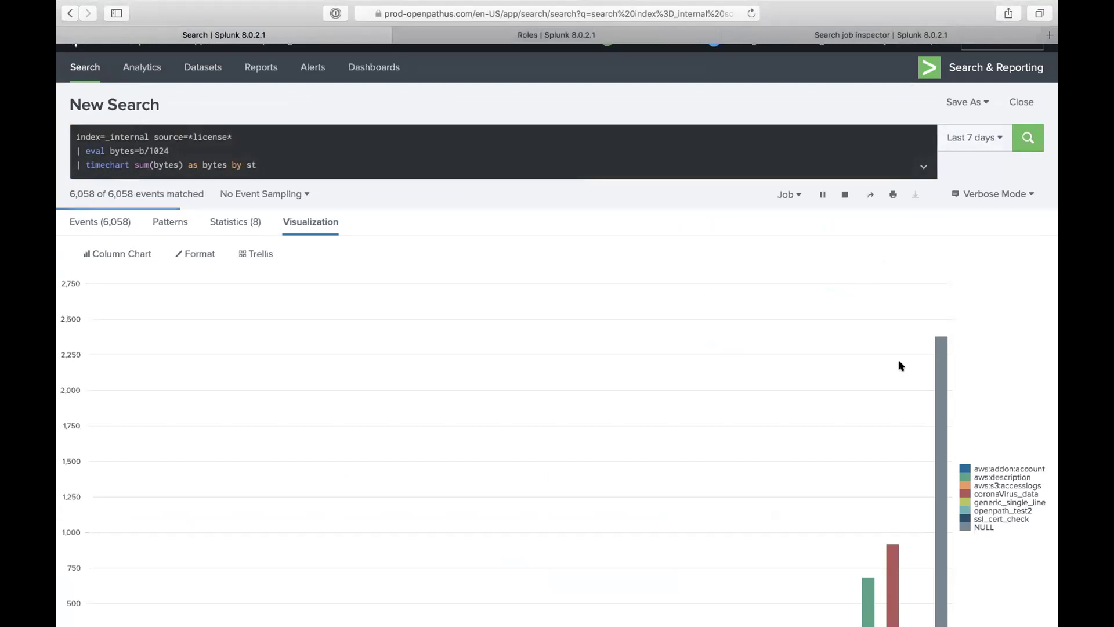
pyautogui.moveTo(938, 366)
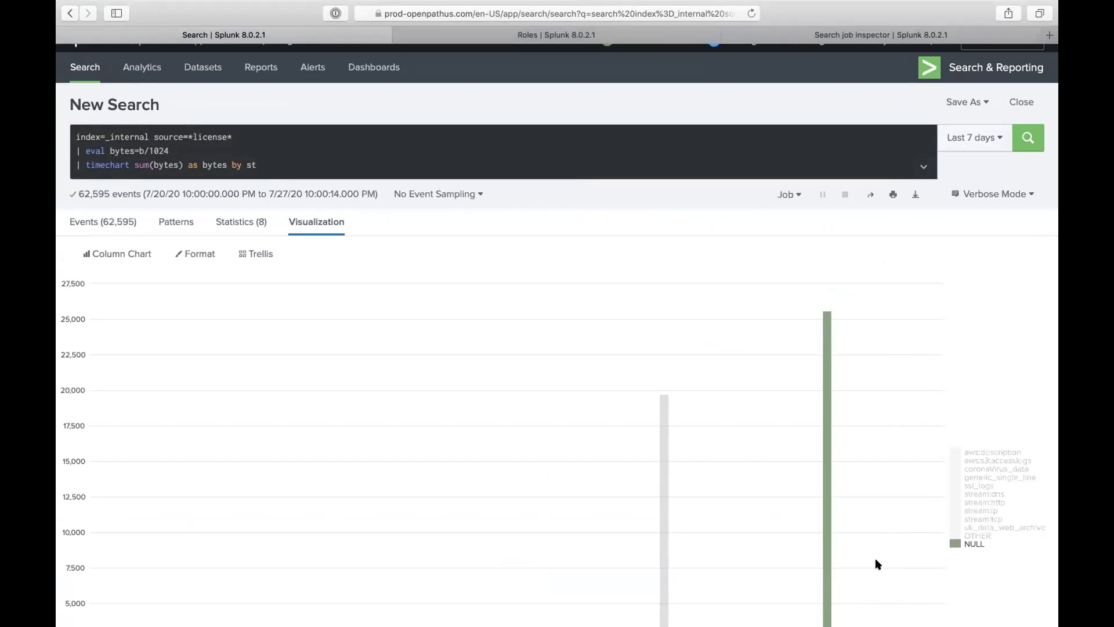
pyautogui.scroll(-3, 870, 566)
pyautogui.moveTo(659, 501)
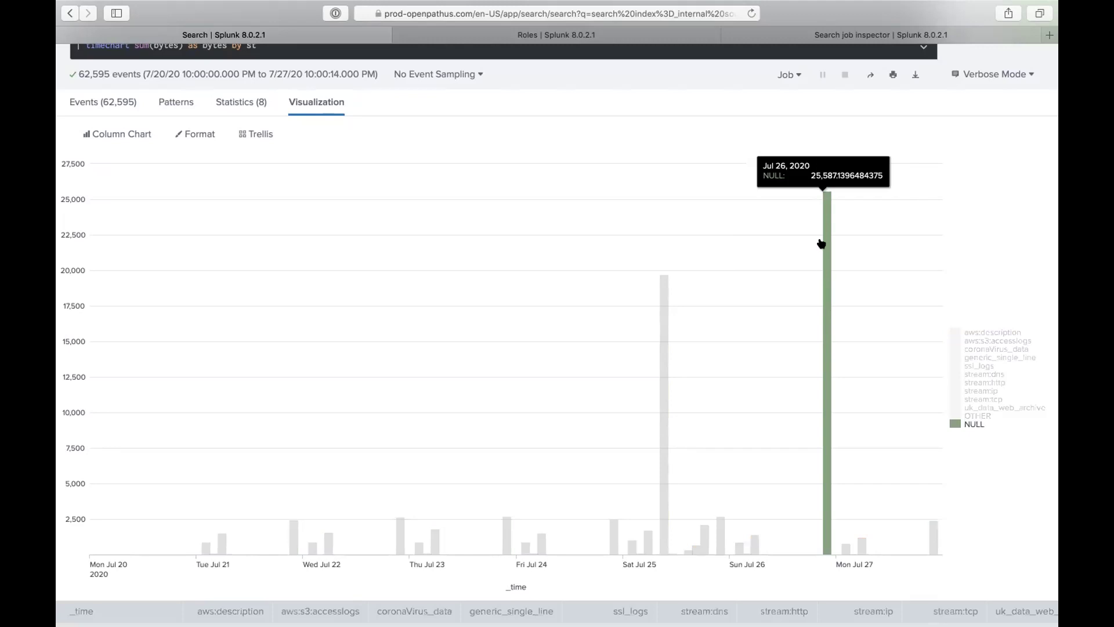
pyautogui.scroll(1, 754, 221)
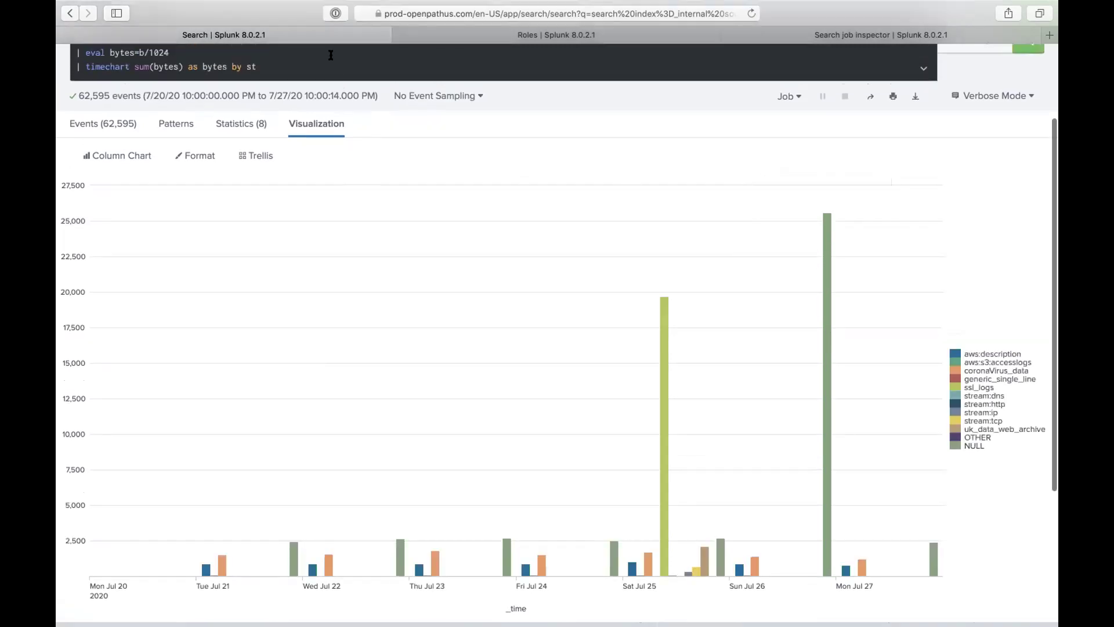
# Step: Append useother=f usenull=f to the timechart and rerun, leaving ssl_logs on top near 19,600
pyautogui.write('use')
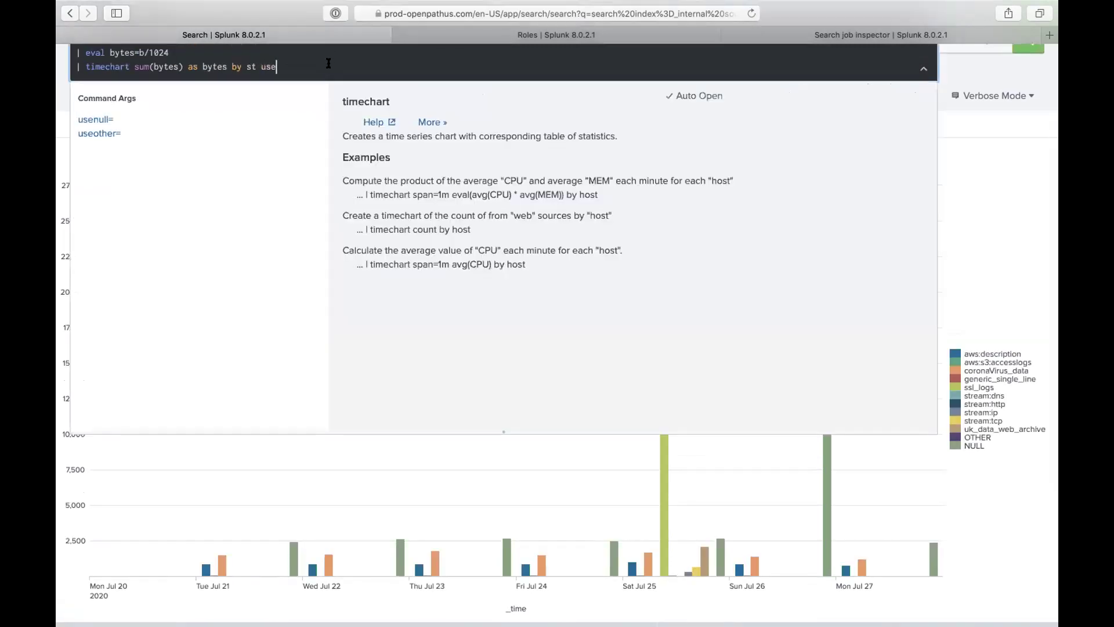
pyautogui.click(136, 137)
pyautogui.write('f usenu')
pyautogui.write('ll=f')
pyautogui.press('Return')
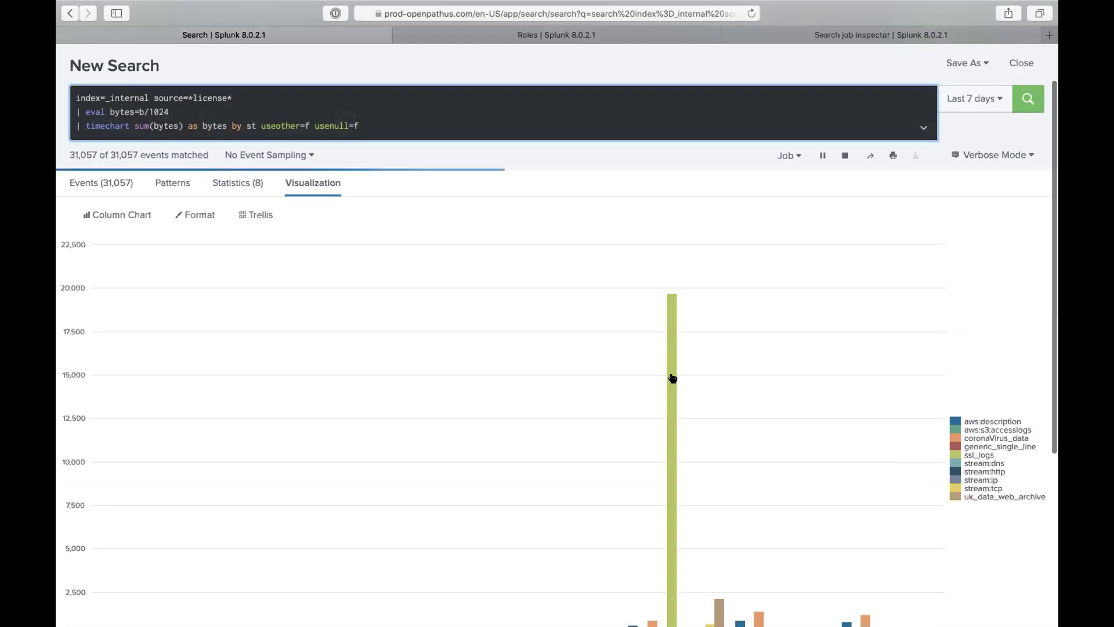
pyautogui.scroll(-5, 746, 429)
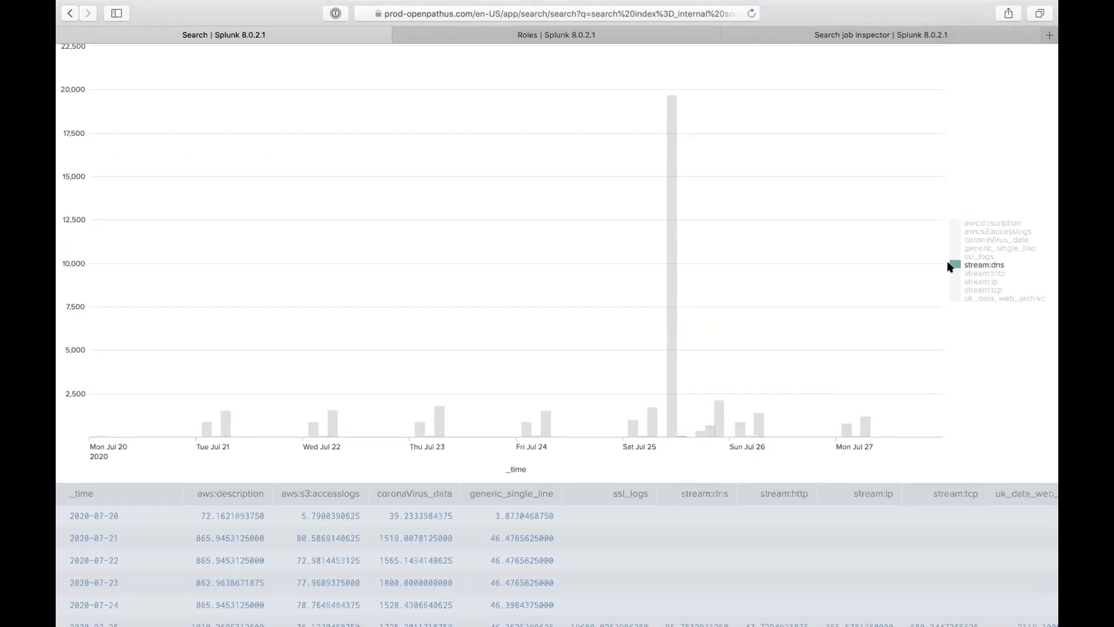
pyautogui.scroll(5, 821, 326)
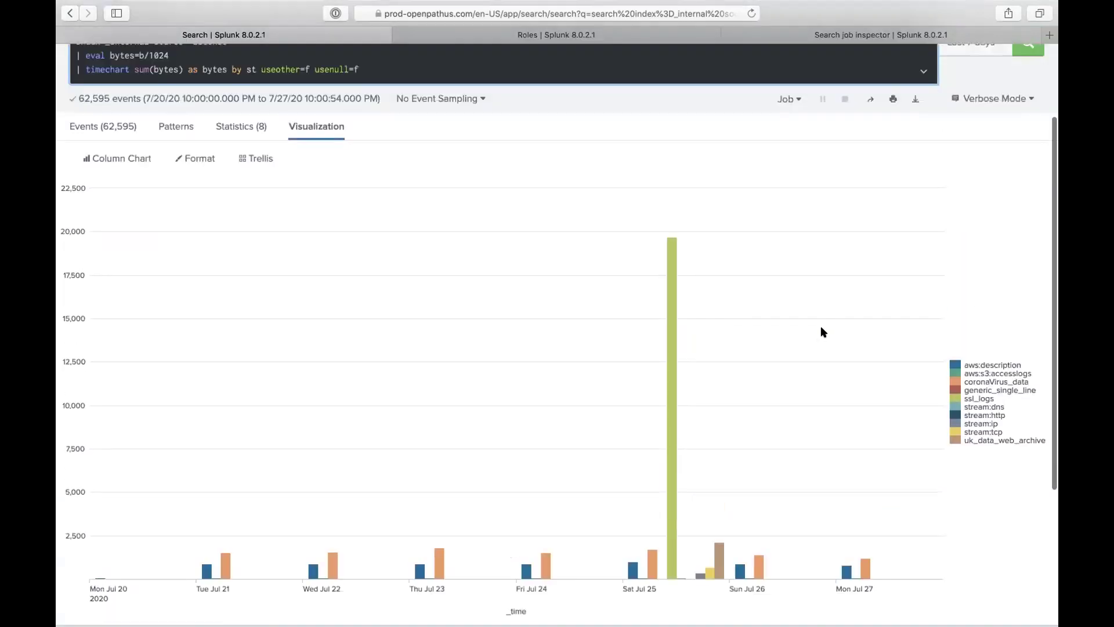
pyautogui.scroll(2, 821, 327)
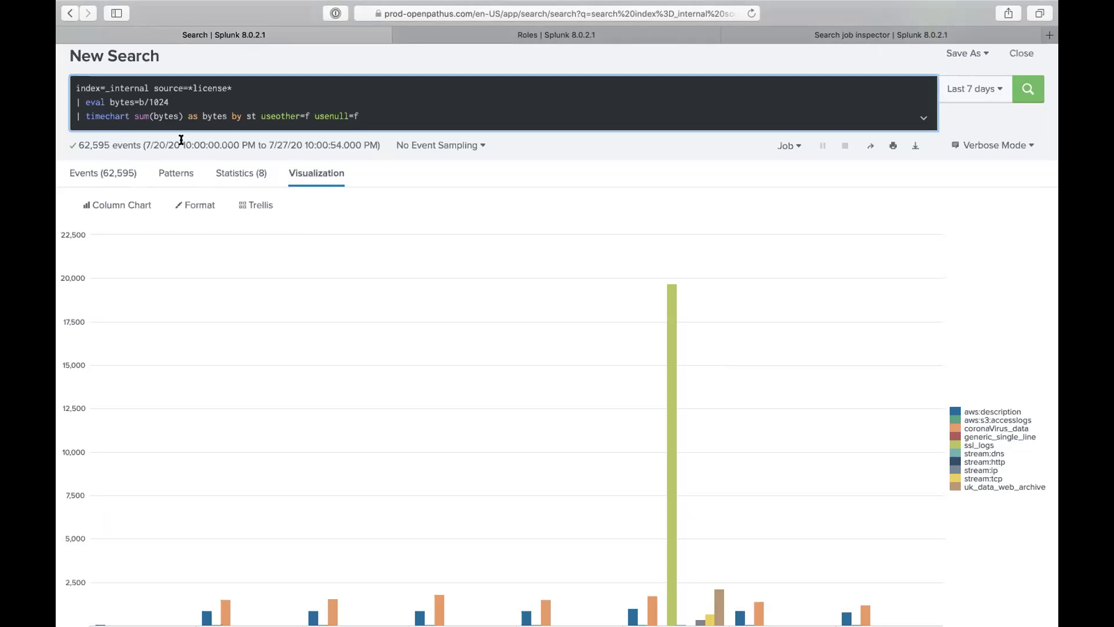
pyautogui.scroll(3, 572, 105)
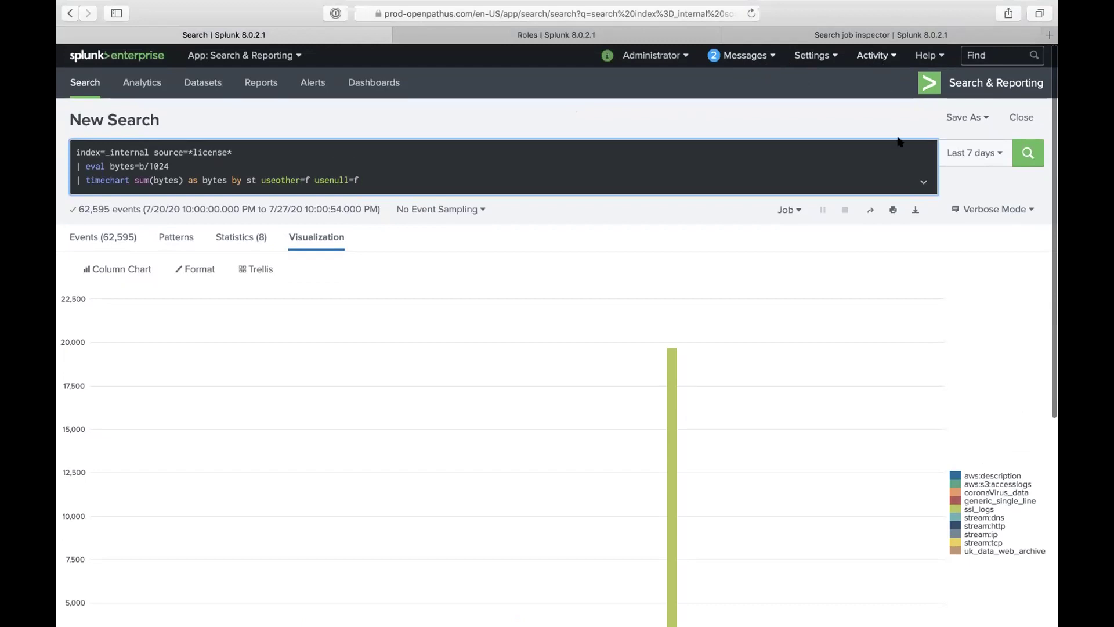
# Step: Open Settings > Licensing in a new browser tab and switch to it
pyautogui.click(813, 55)
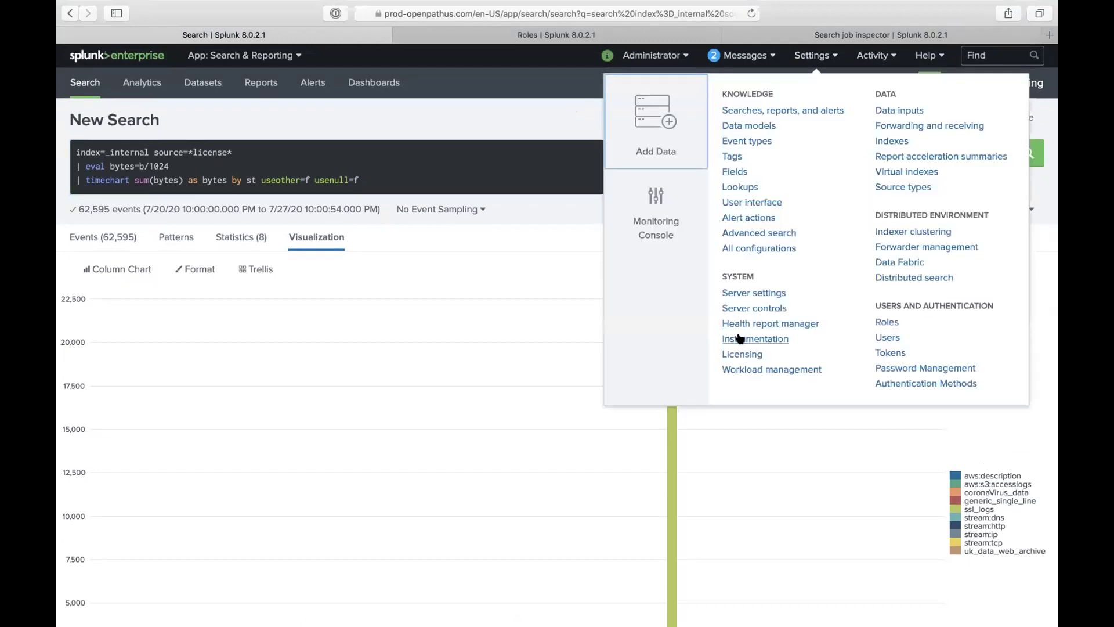
pyautogui.rightClick(744, 354)
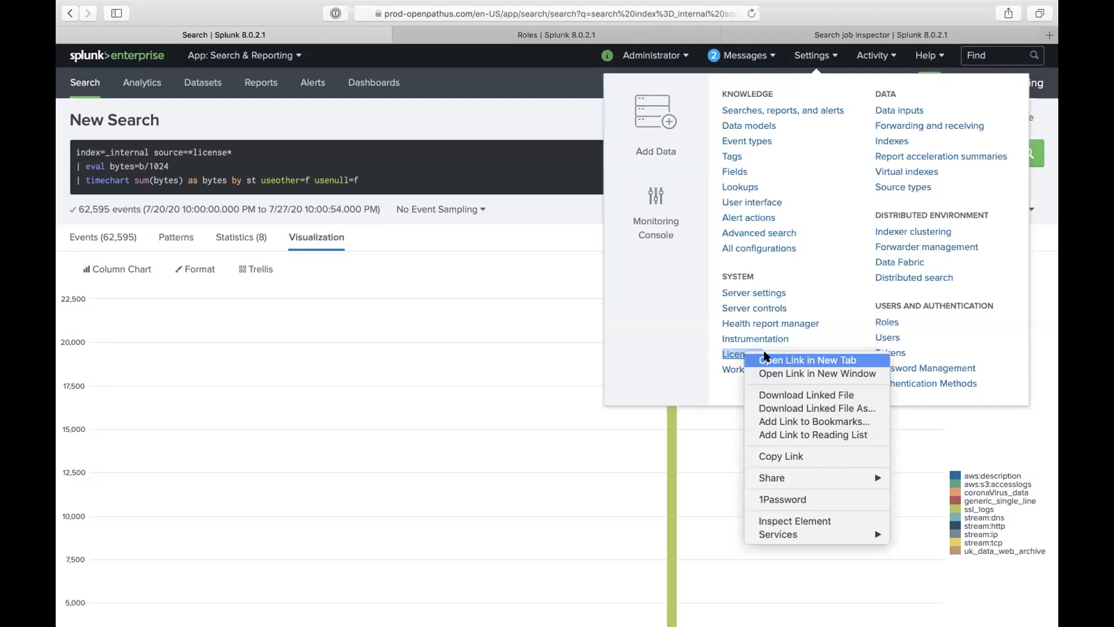
pyautogui.click(765, 358)
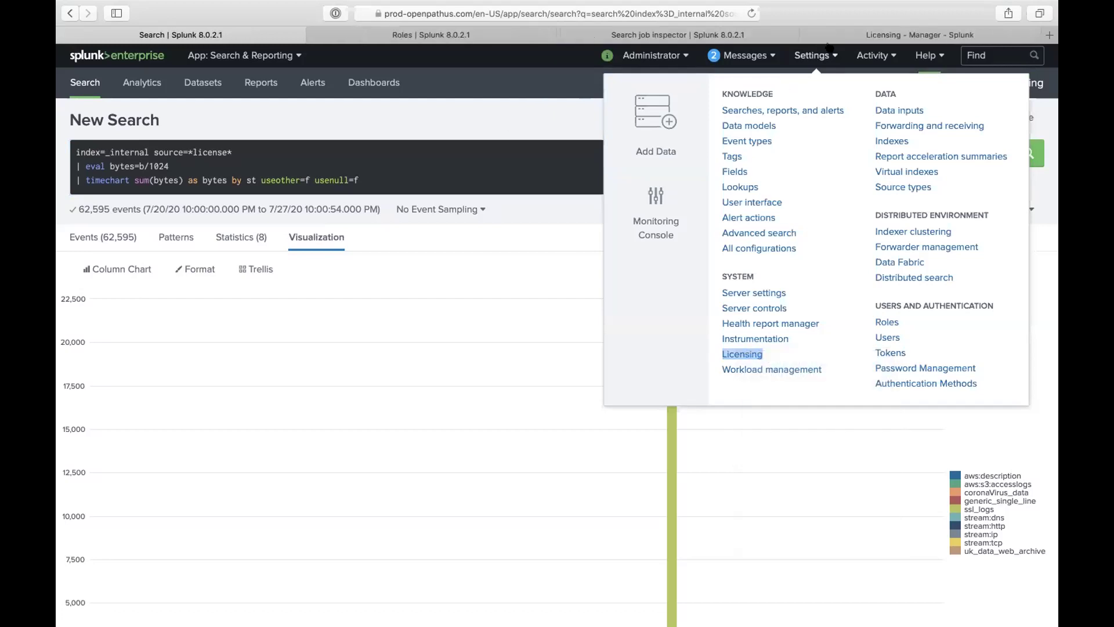
pyautogui.click(843, 35)
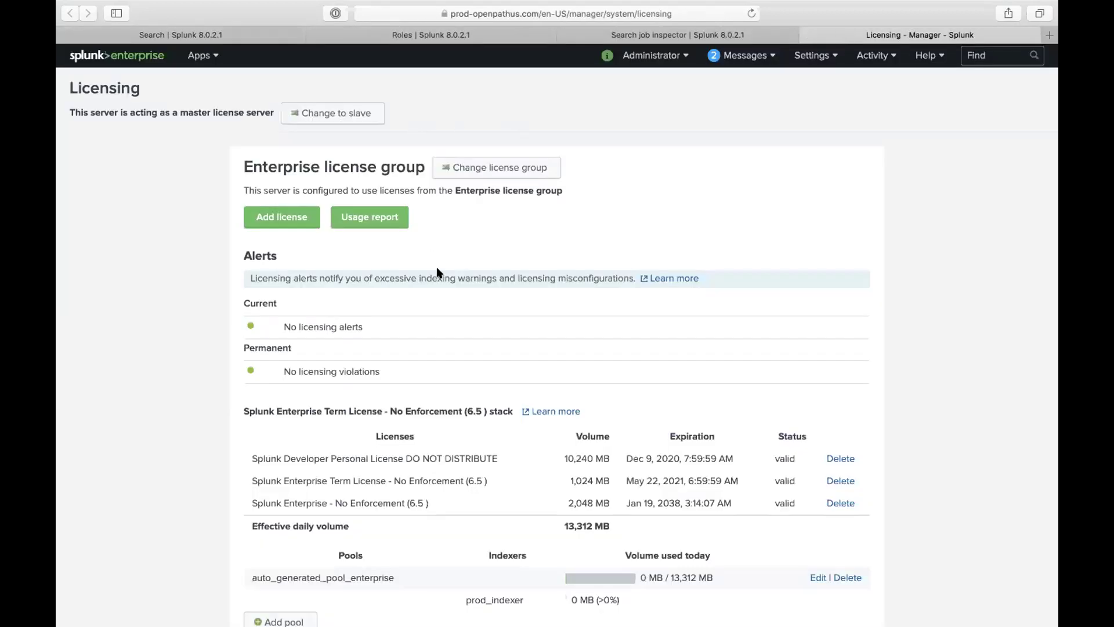
# Step: Open the license Usage report on its Previous 30 days view
pyautogui.click(384, 215)
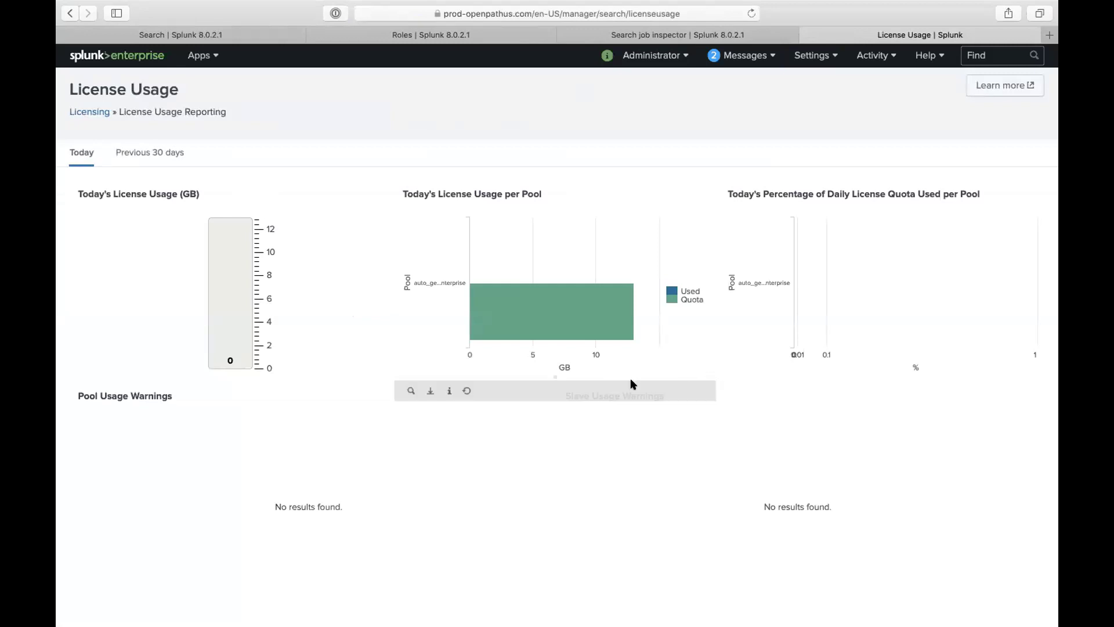
pyautogui.moveTo(592, 326)
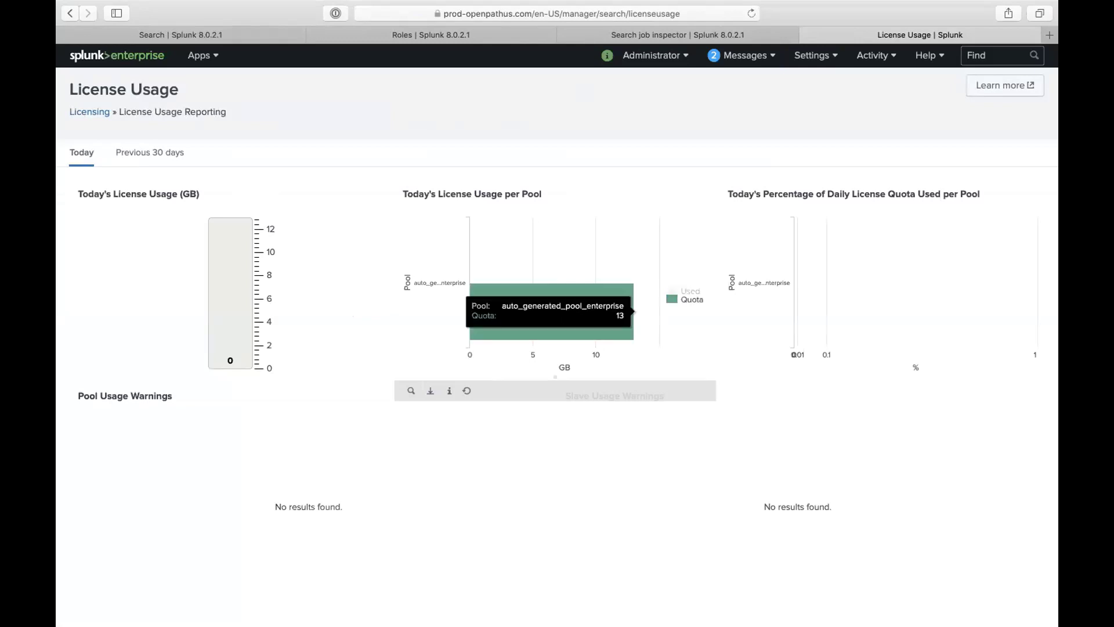
pyautogui.click(178, 155)
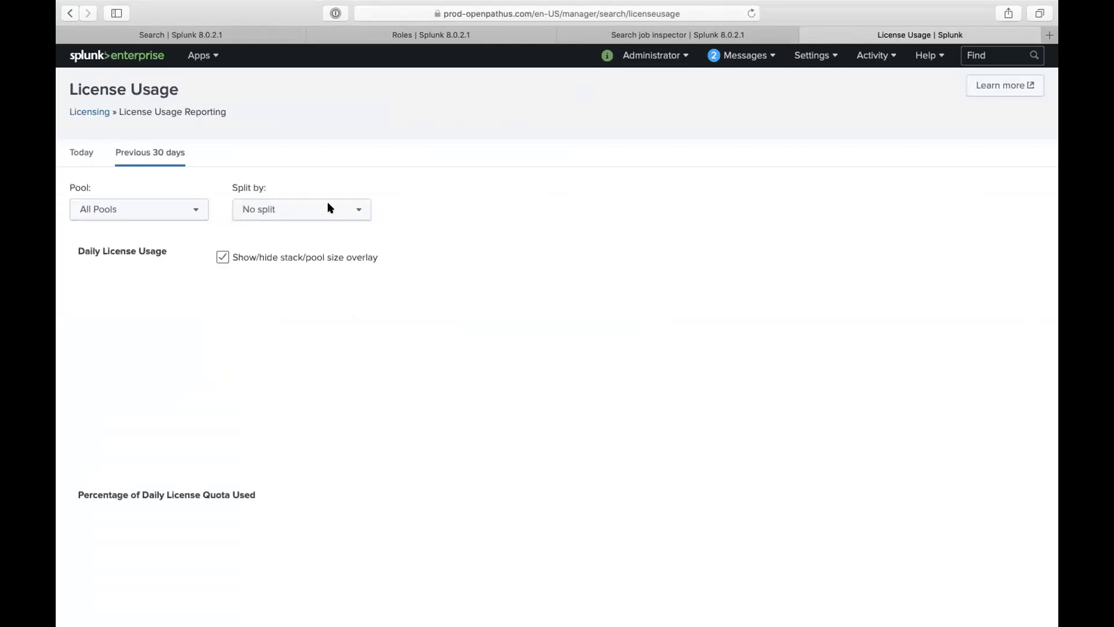
# Step: Inspect the % used bars, peaking at 1.58% on Jul 16, then return to the Search tab
pyautogui.scroll(-5, 487, 475)
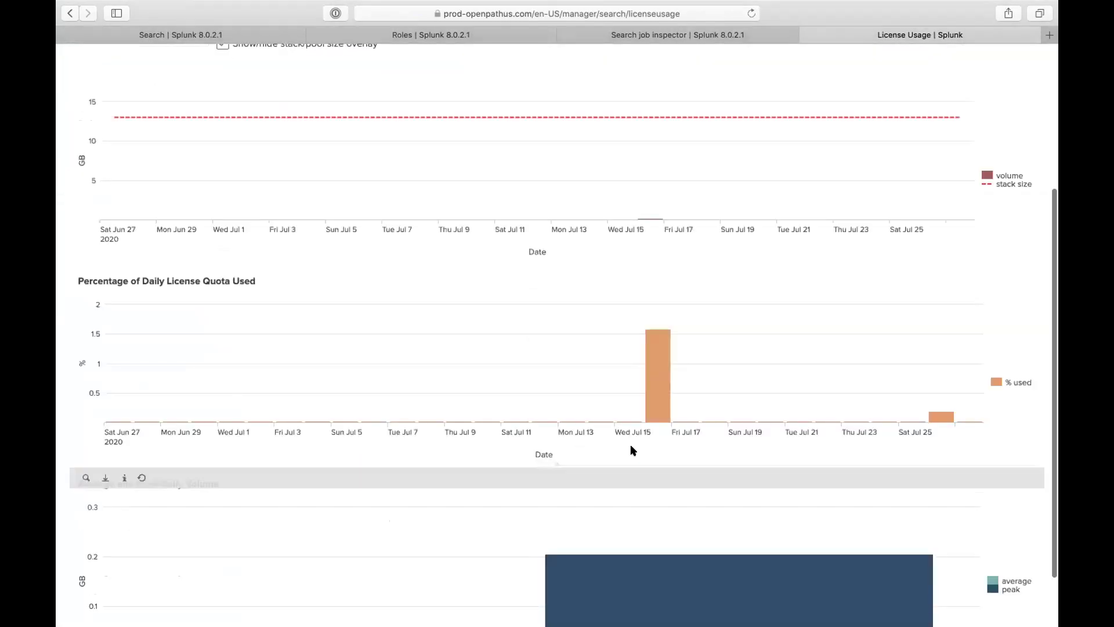
pyautogui.moveTo(649, 398)
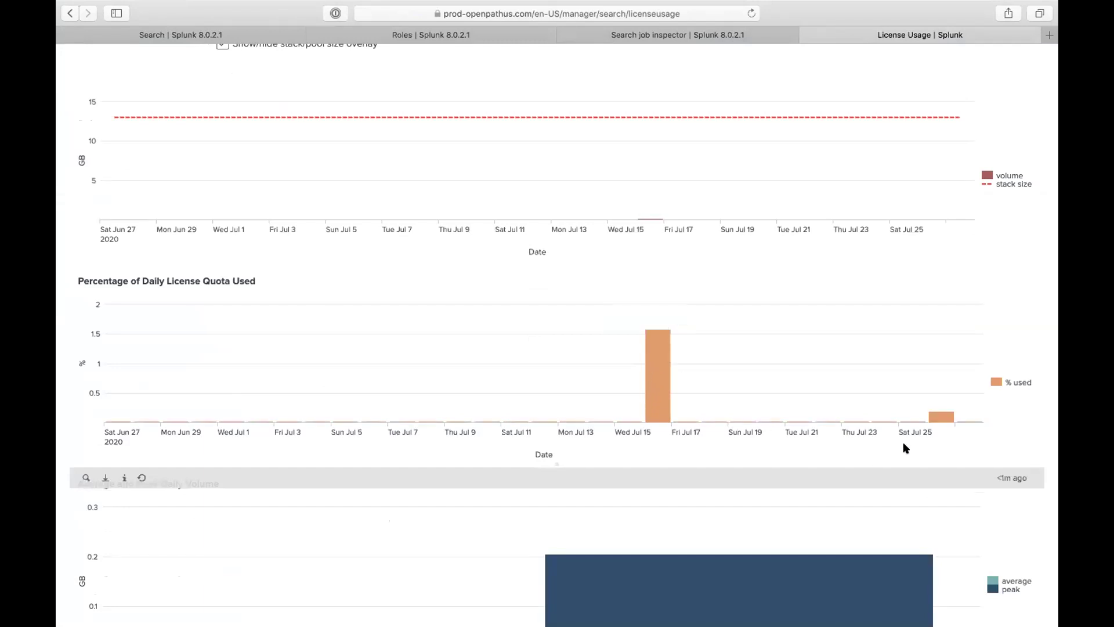
pyautogui.moveTo(934, 420)
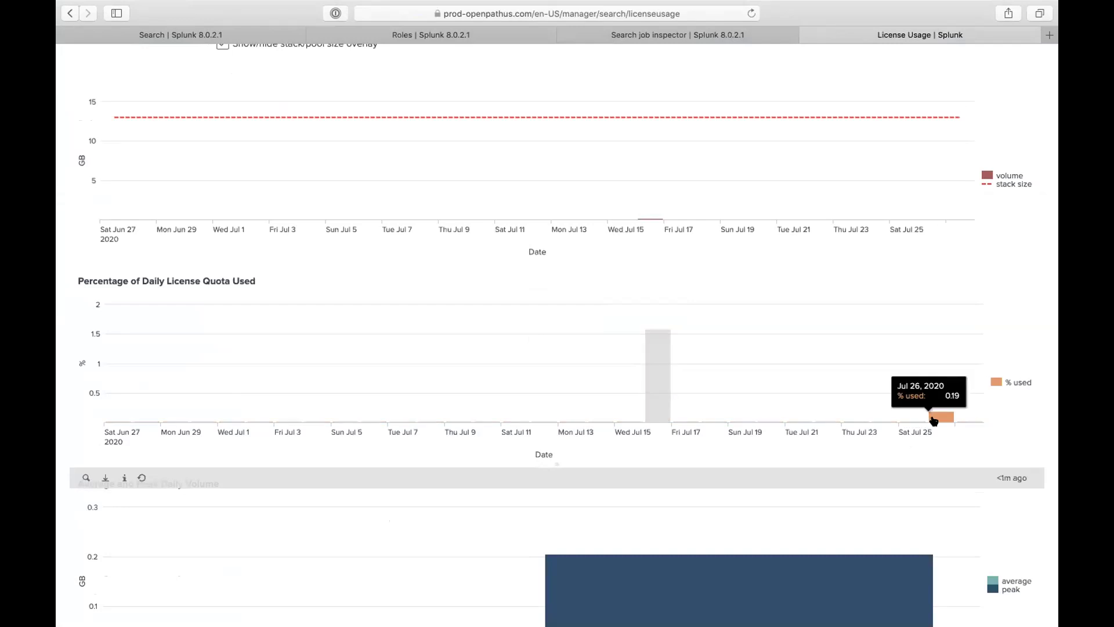
pyautogui.scroll(-1, 499, 394)
pyautogui.scroll(-3, 496, 372)
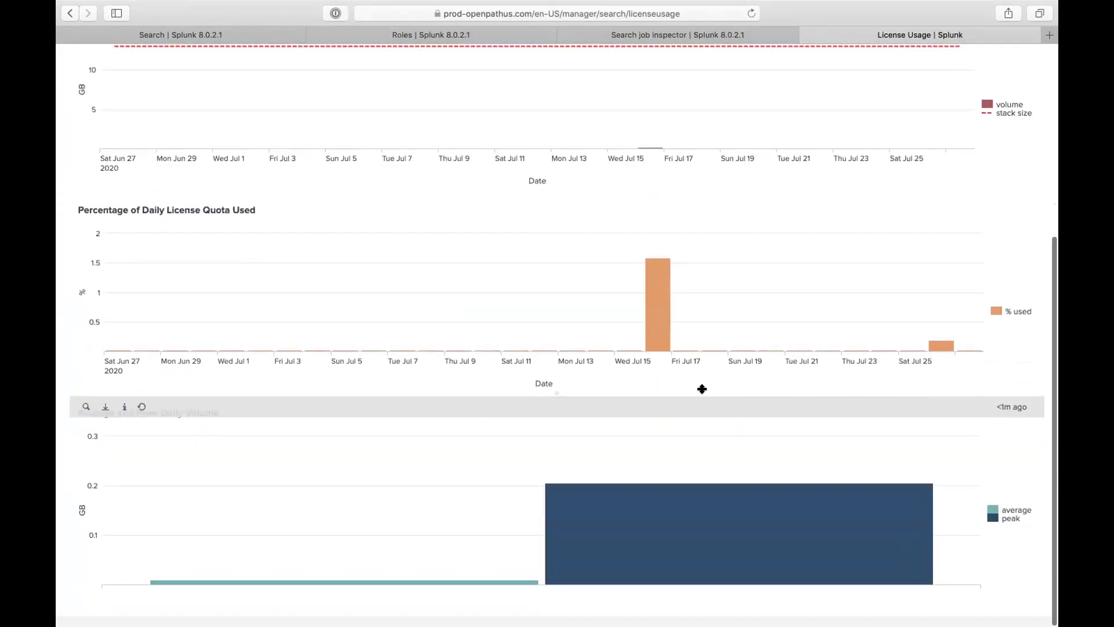
pyautogui.scroll(5, 701, 386)
pyautogui.scroll(3, 701, 389)
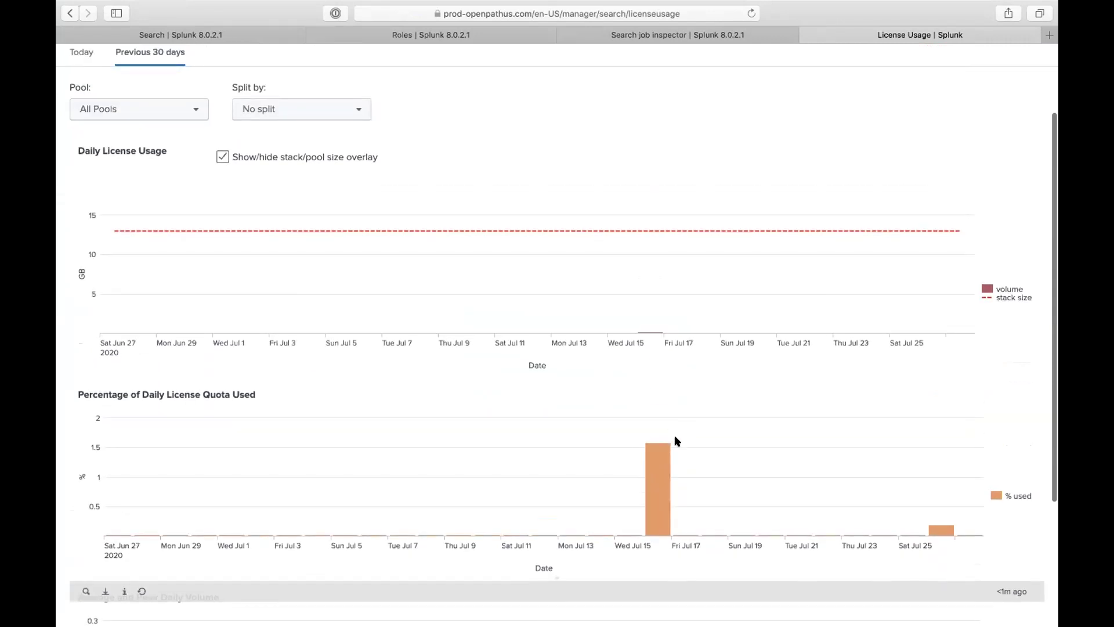
pyautogui.moveTo(660, 478)
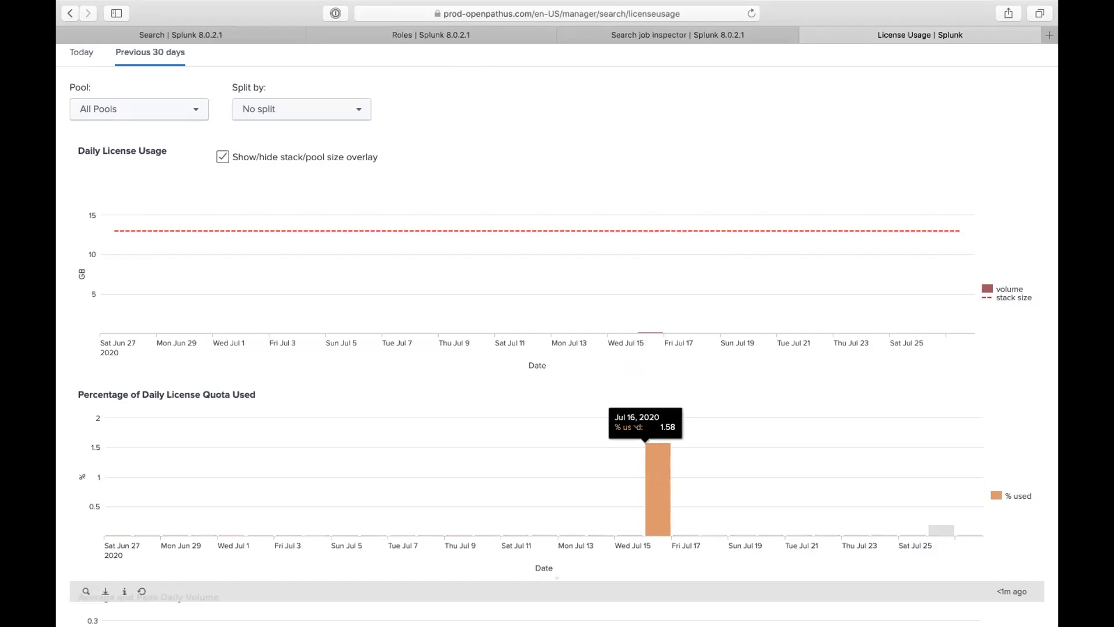
pyautogui.click(252, 35)
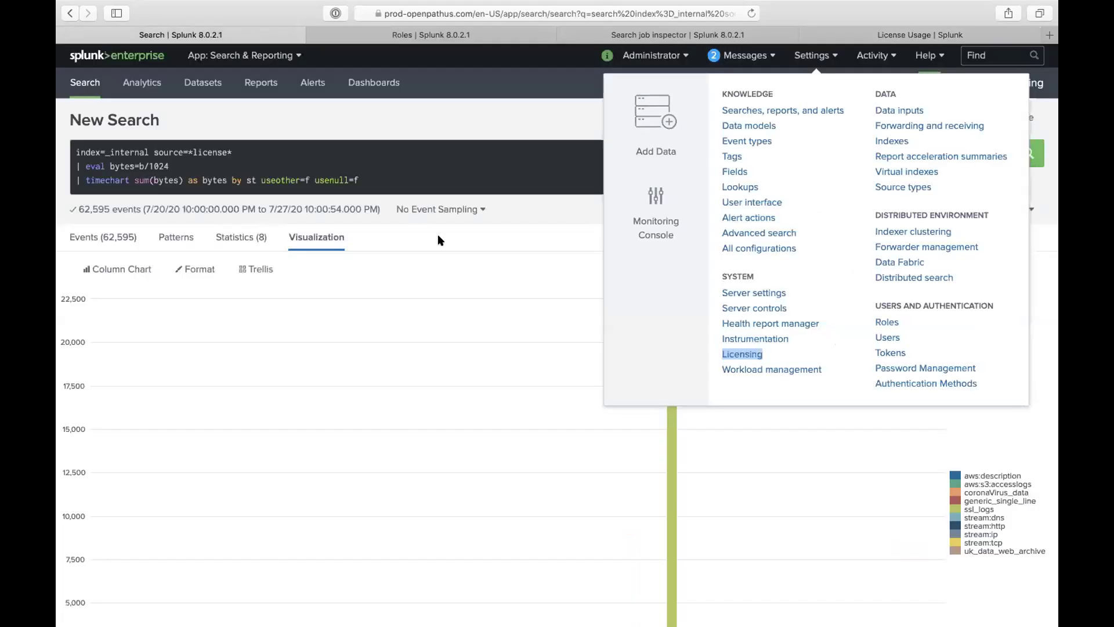
# Step: Rerun the search over the Last 30 days, now charting 276,087 events
pyautogui.click(437, 235)
pyautogui.scroll(-5, 597, 329)
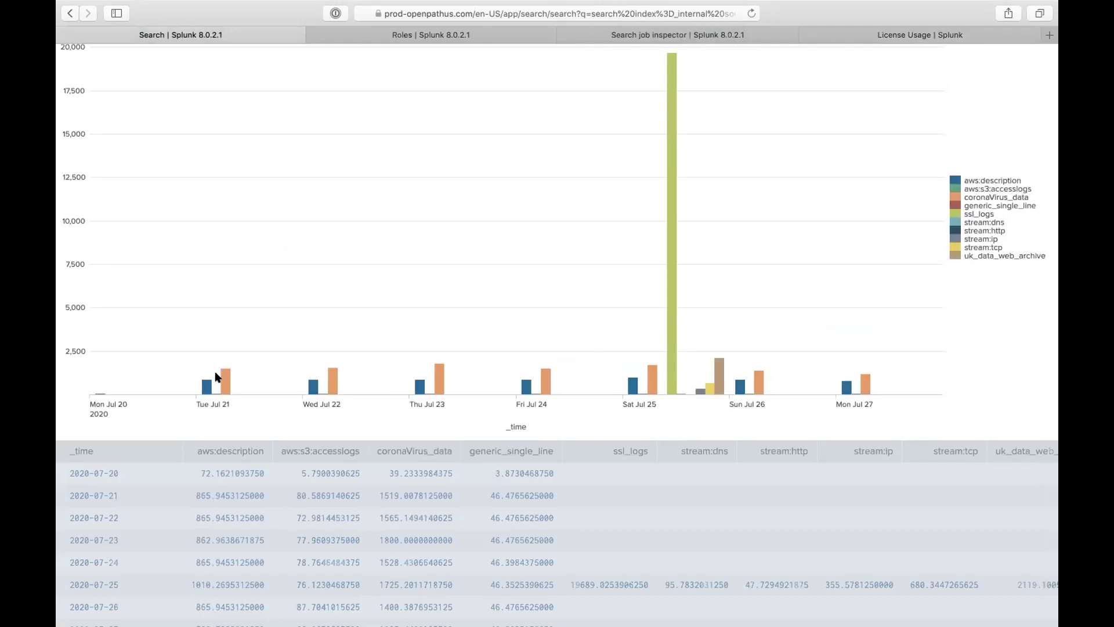
pyautogui.scroll(4, 215, 377)
pyautogui.click(967, 87)
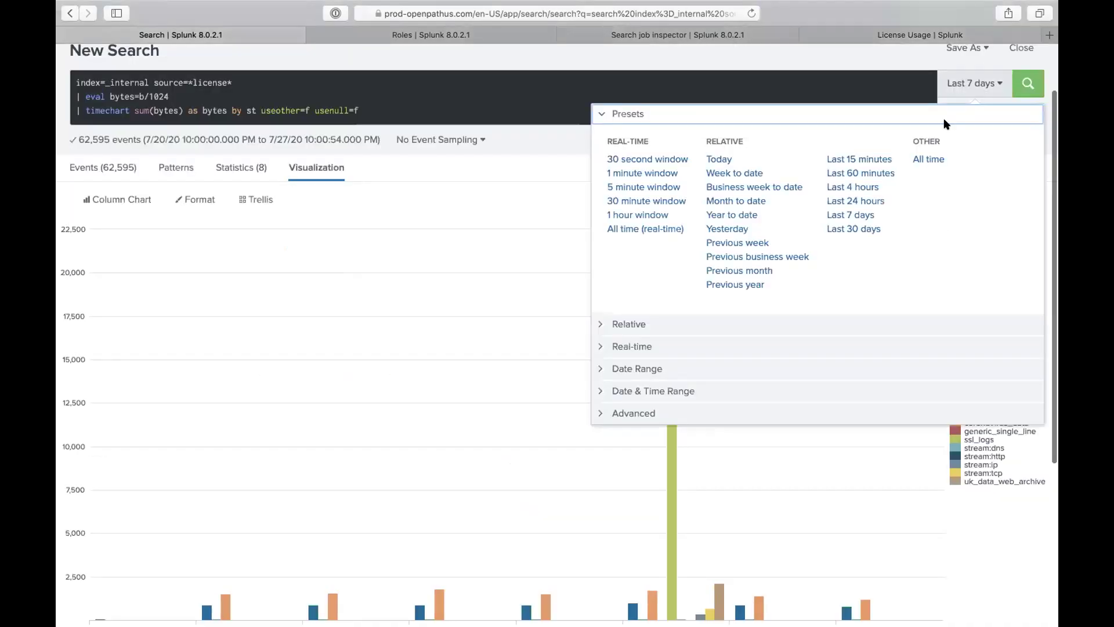
pyautogui.click(864, 227)
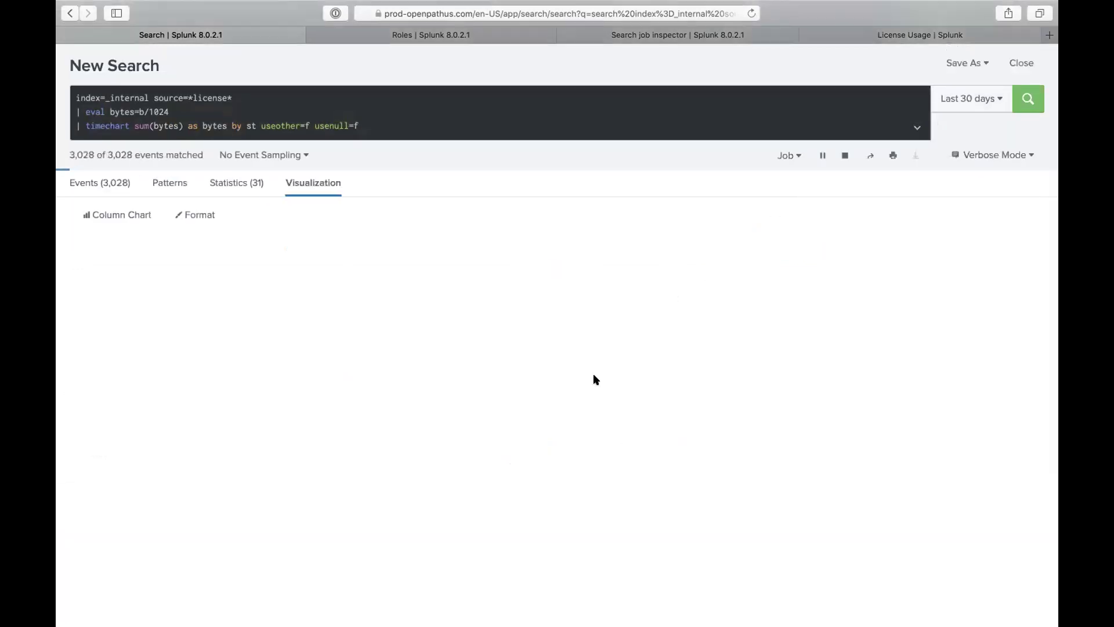
pyautogui.scroll(-5, 593, 419)
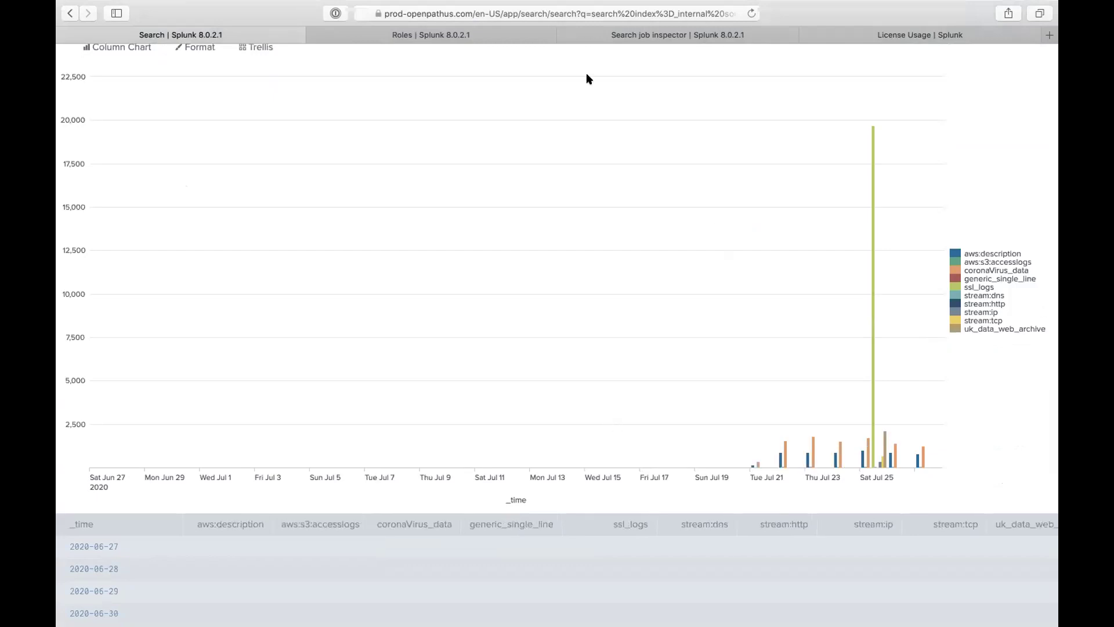
# Step: Compare the squid_proxy_access spike near 212,000 on Jul 15 against the License Usage report
pyautogui.click(895, 36)
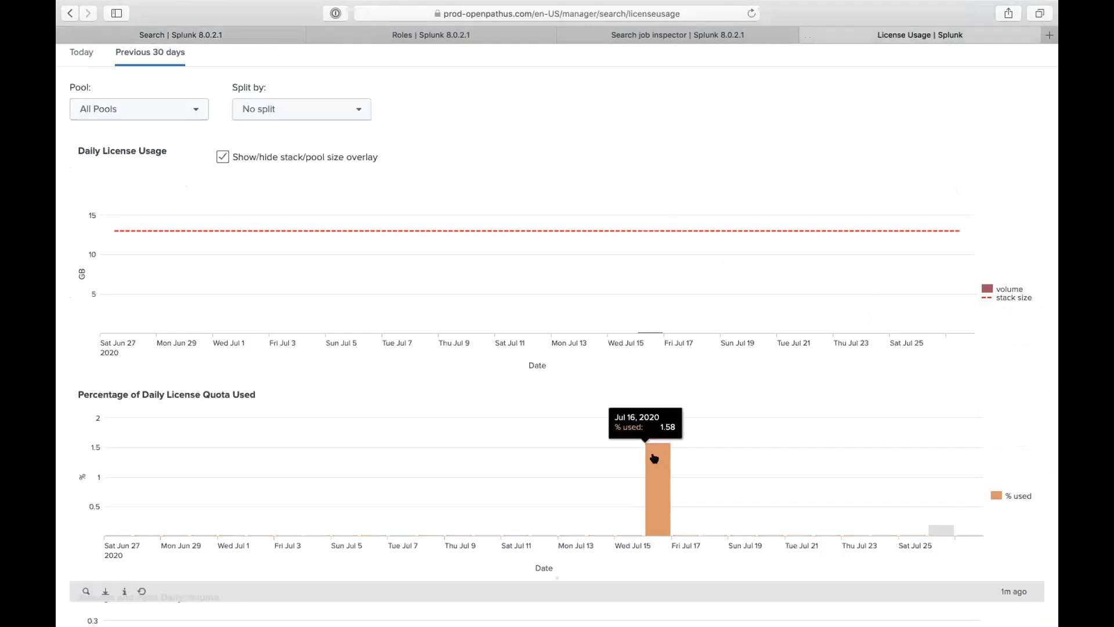
pyautogui.click(249, 35)
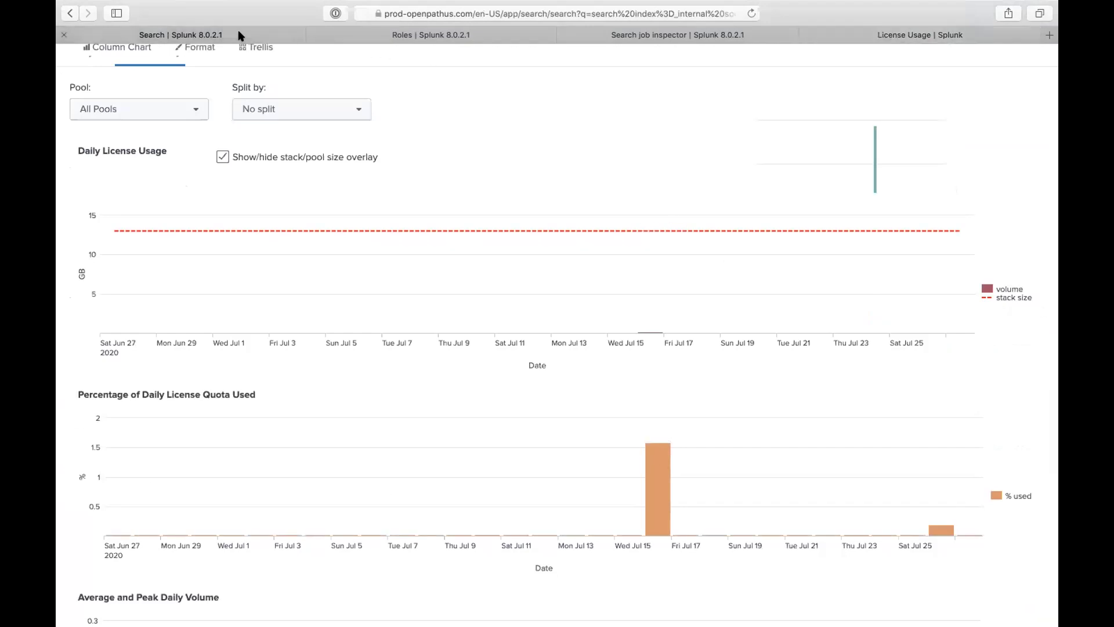
pyautogui.moveTo(594, 426)
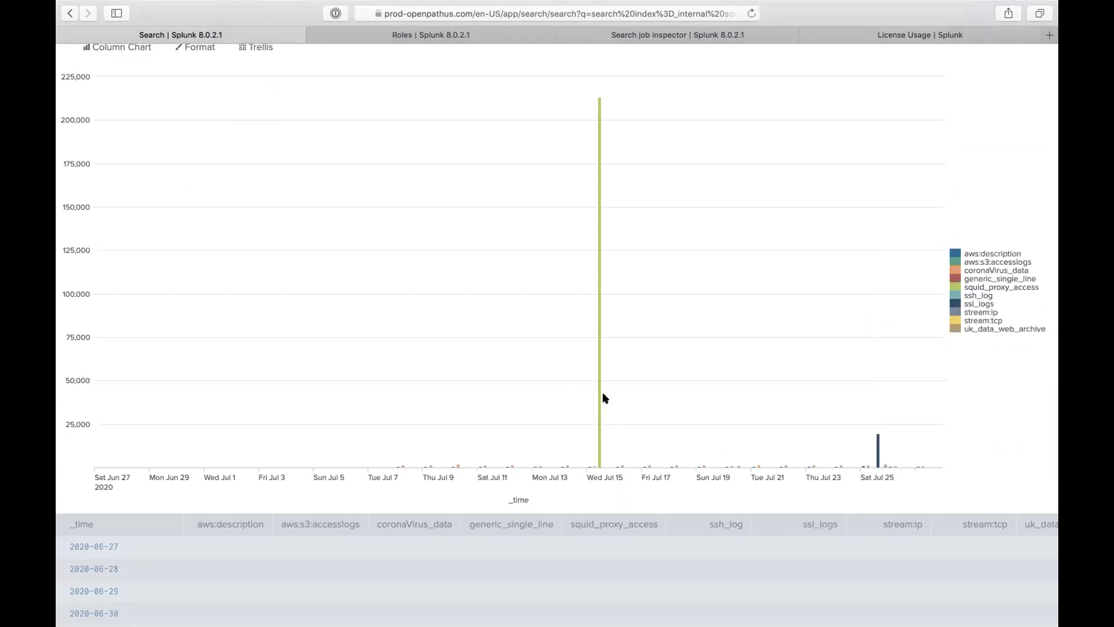
pyautogui.moveTo(598, 337)
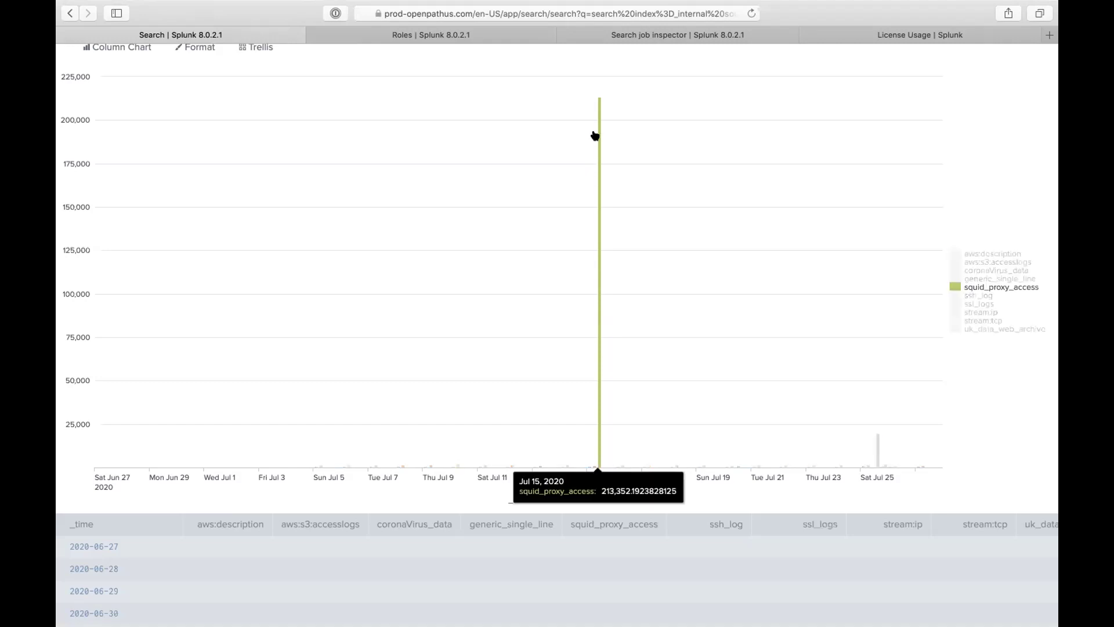
pyautogui.scroll(5, 598, 110)
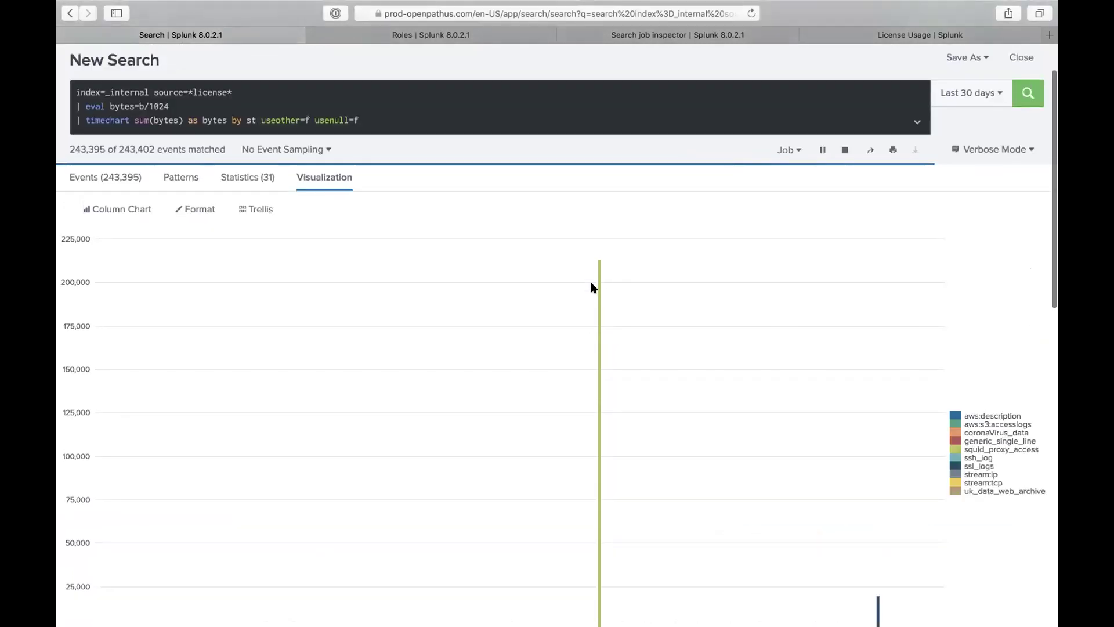
pyautogui.scroll(-6, 688, 347)
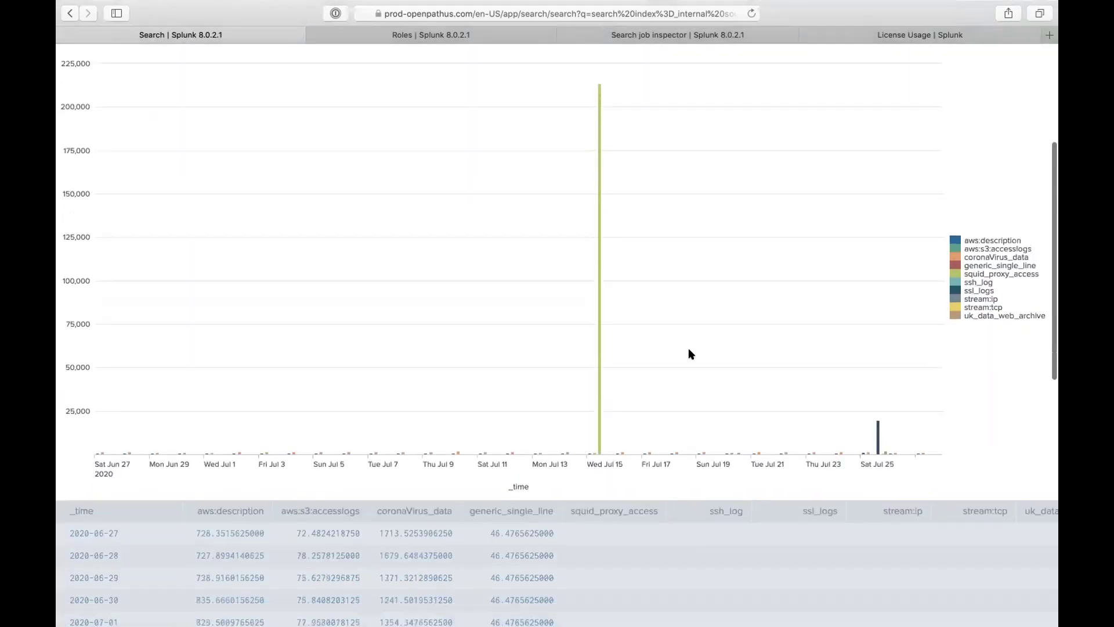
pyautogui.scroll(5, 676, 284)
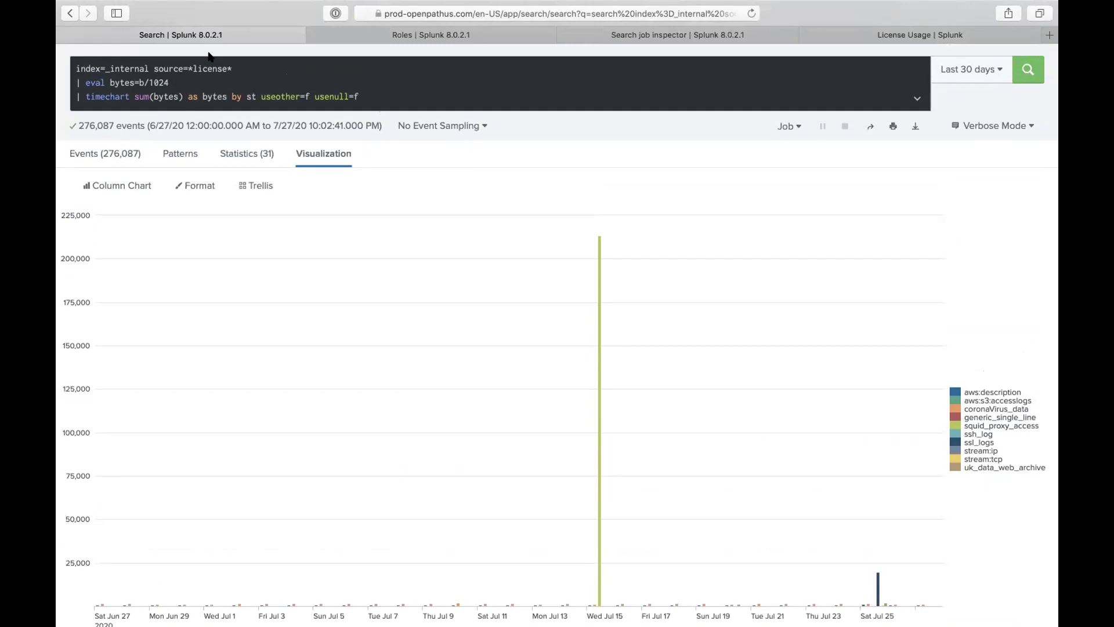
pyautogui.click(819, 40)
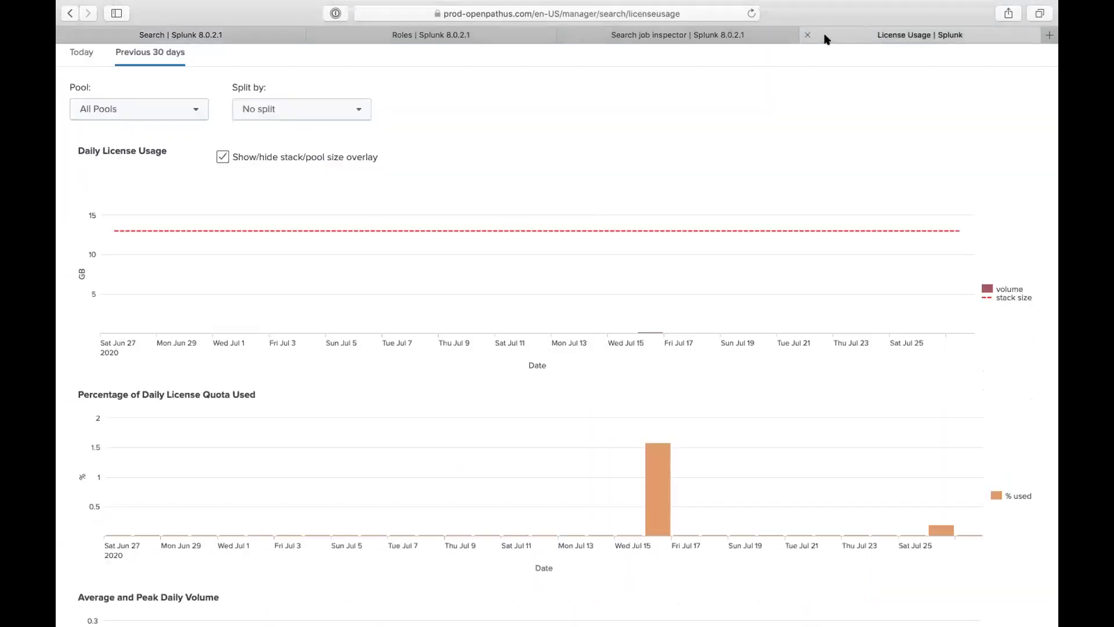
# Step: Set the 30-day License Usage Split by option to Index, after briefly trying Indexer
pyautogui.scroll(-3, 682, 283)
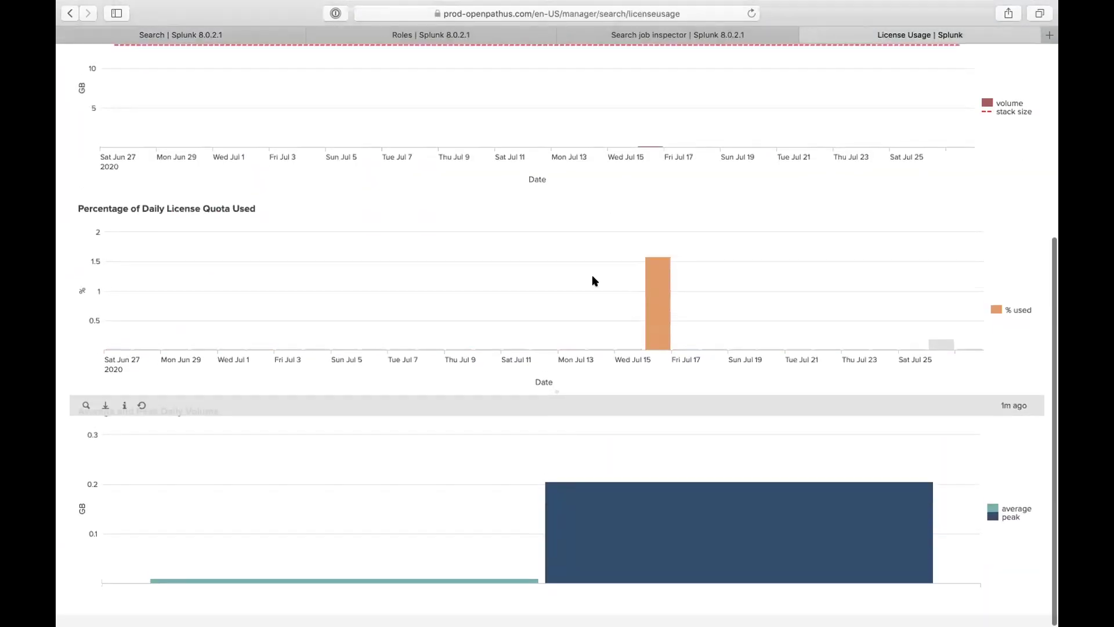
pyautogui.scroll(3, 592, 278)
pyautogui.scroll(3, 571, 302)
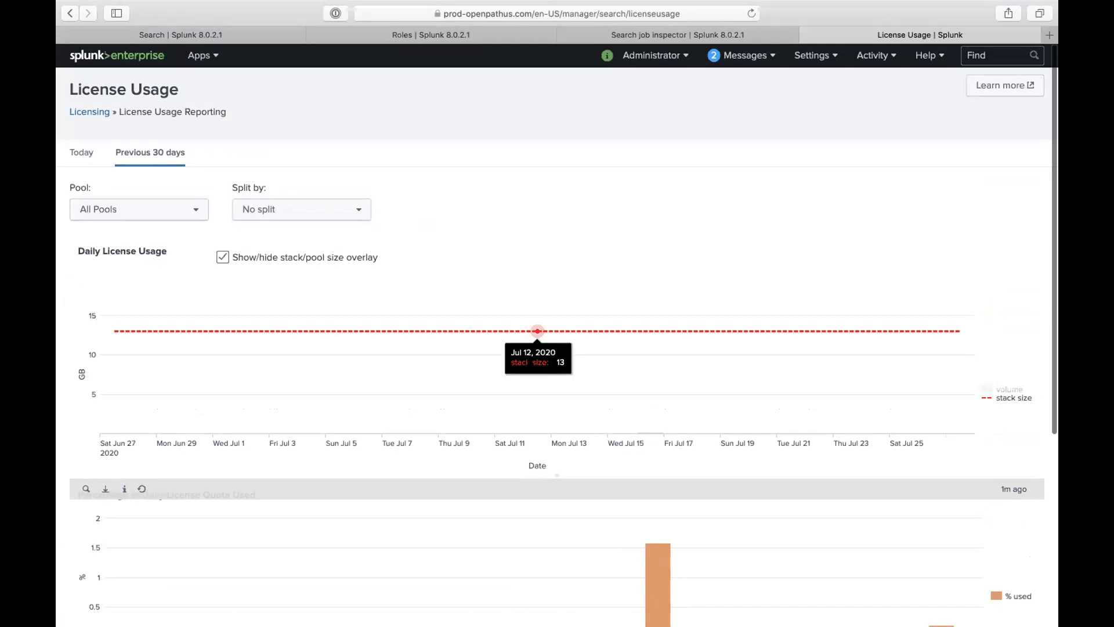
pyautogui.click(333, 204)
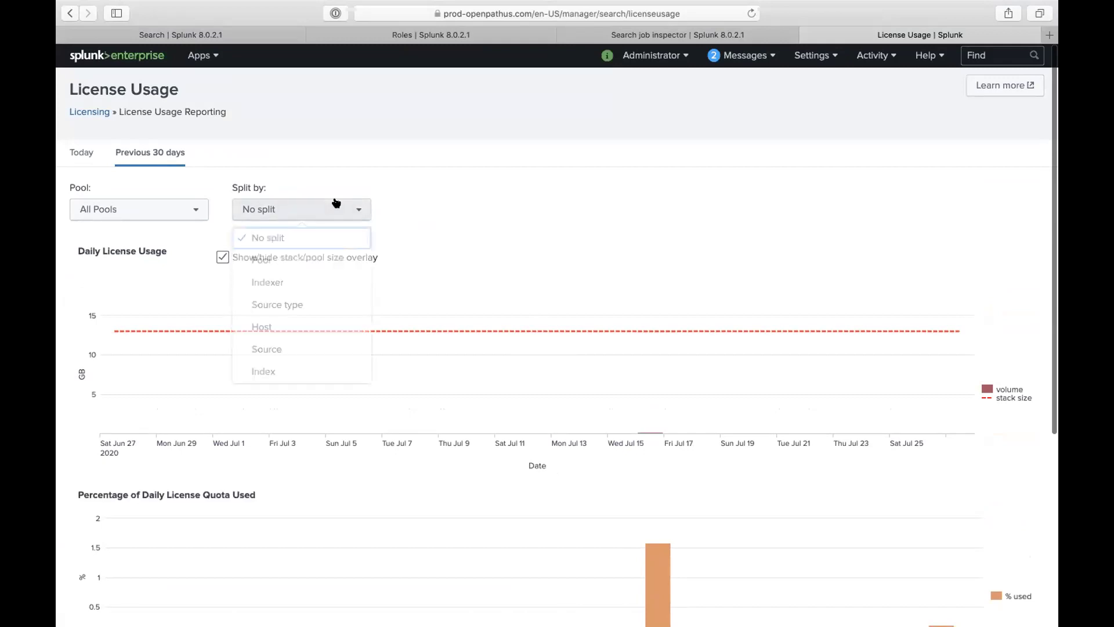
pyautogui.click(281, 278)
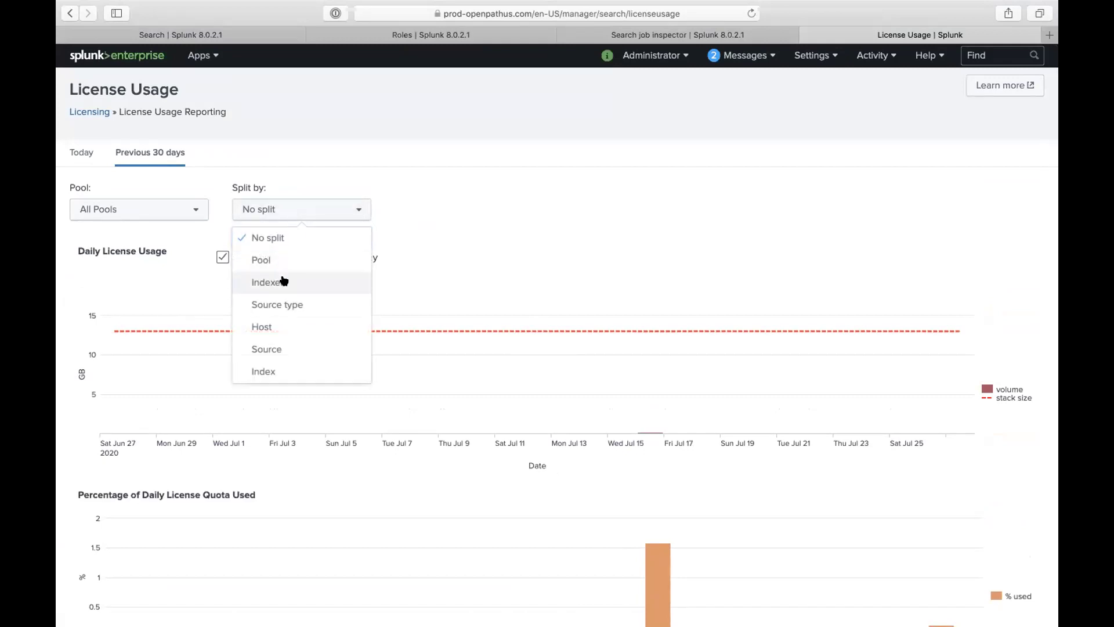
pyautogui.click(302, 216)
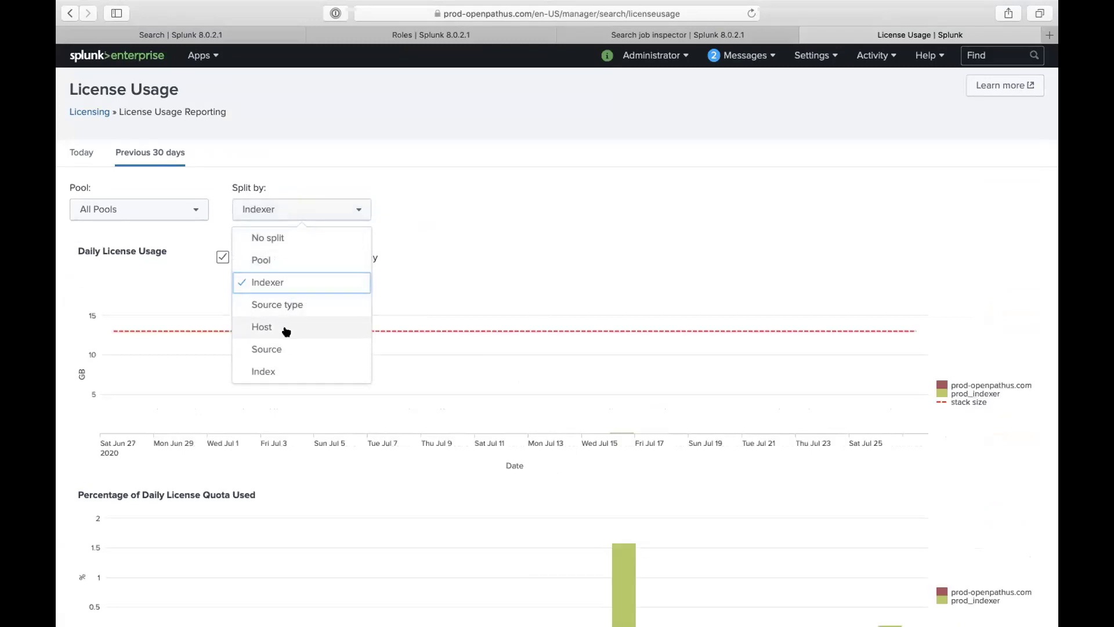
pyautogui.click(290, 370)
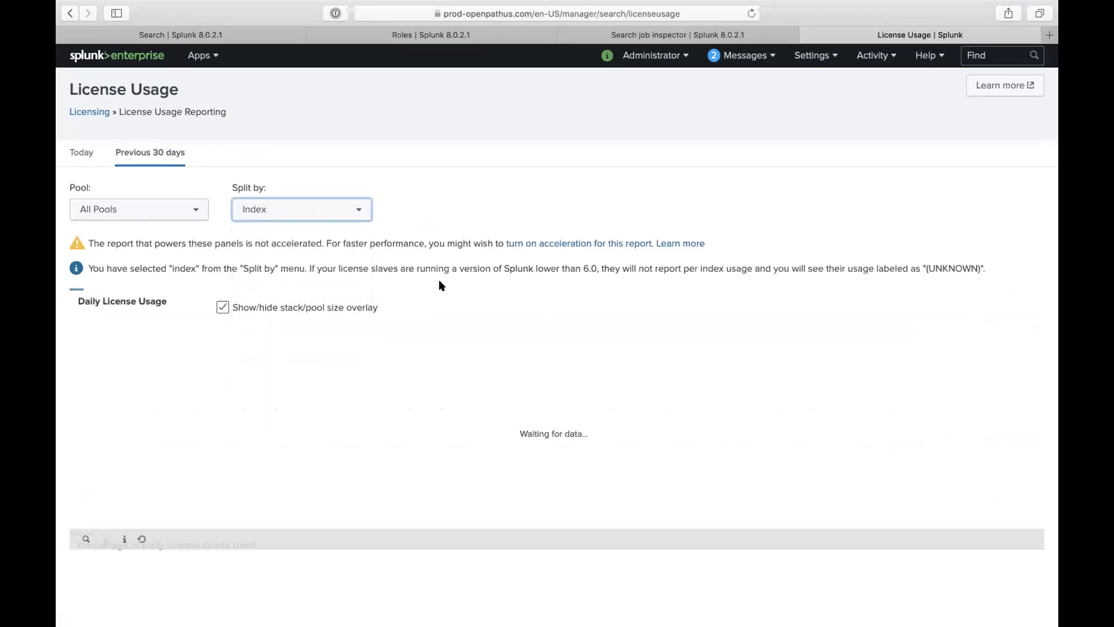
# Step: Accelerate the License Usage Data Cube report with a 1 Month summary range, then close its tab
pyautogui.click(538, 243)
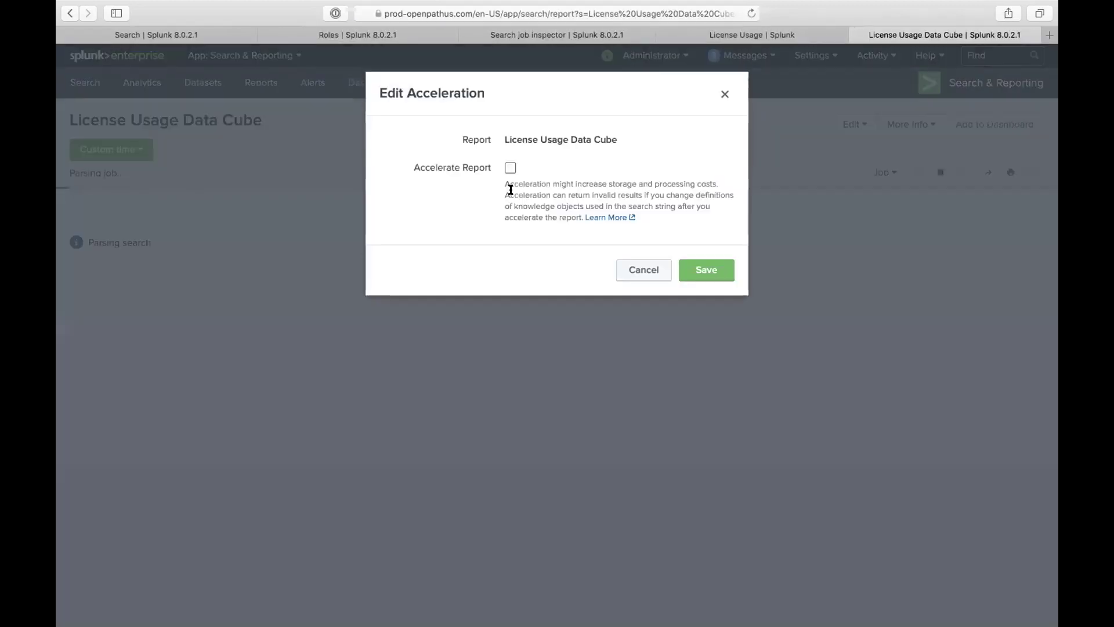
pyautogui.click(510, 168)
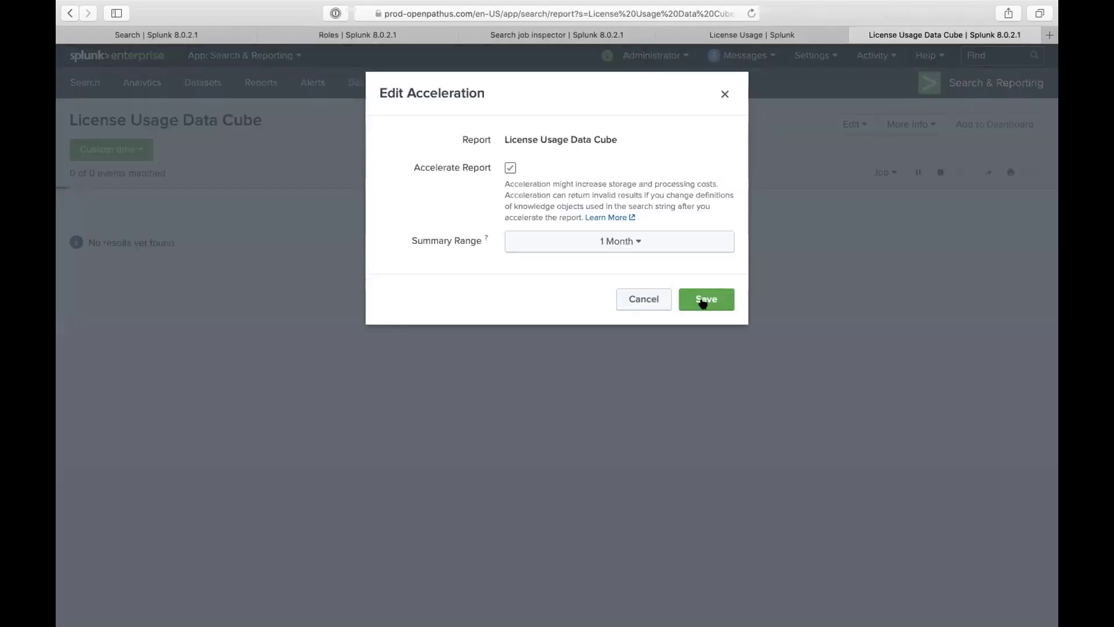
pyautogui.click(668, 248)
pyautogui.click(671, 248)
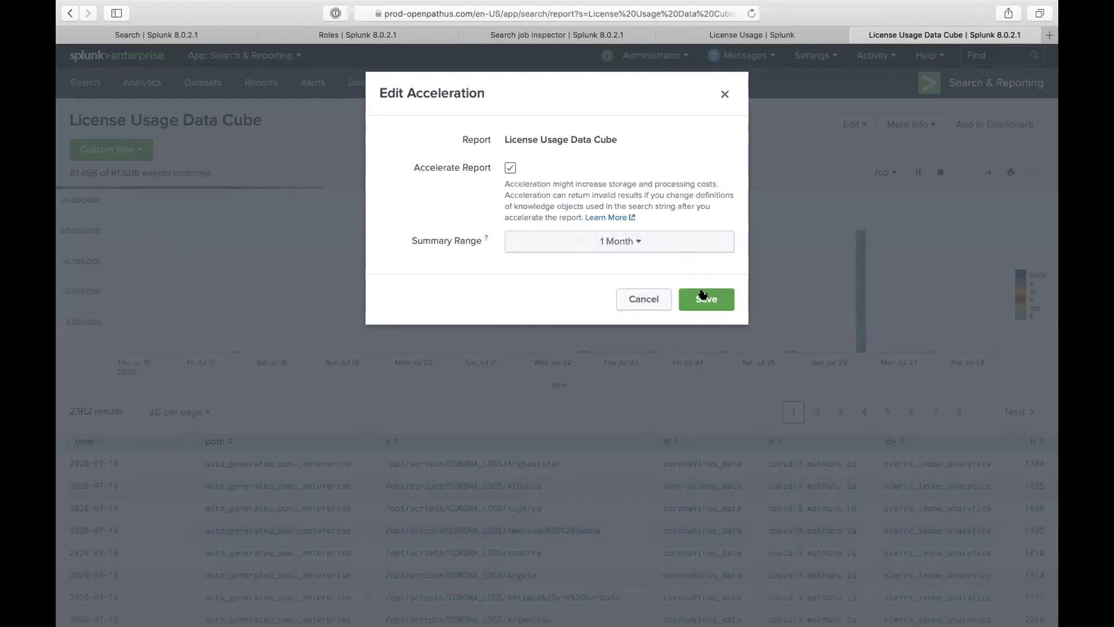
pyautogui.click(702, 296)
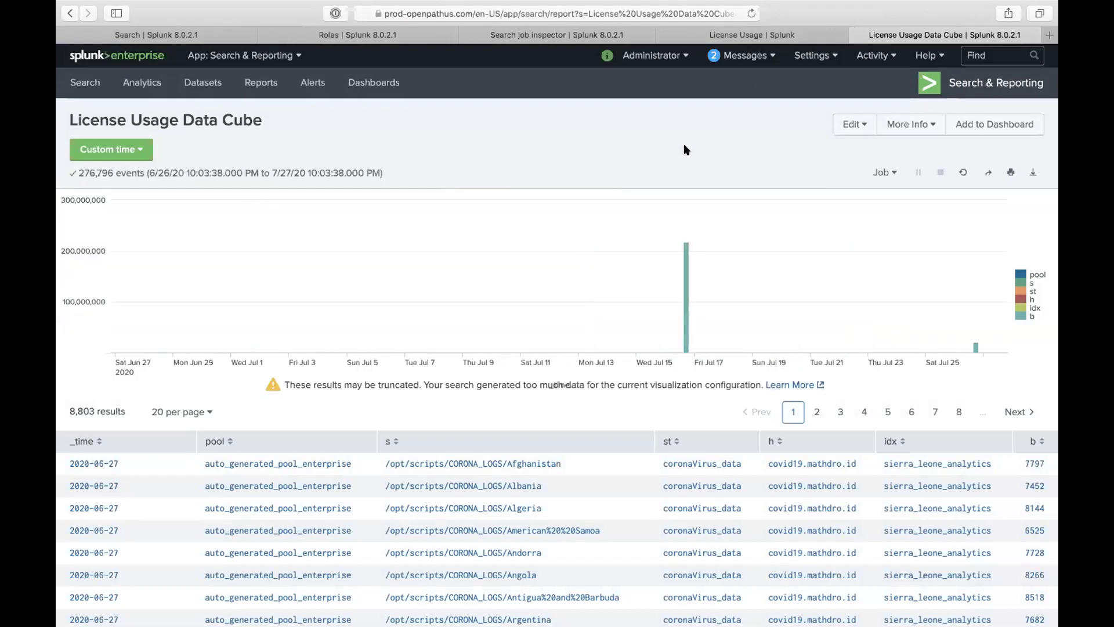
pyautogui.click(856, 35)
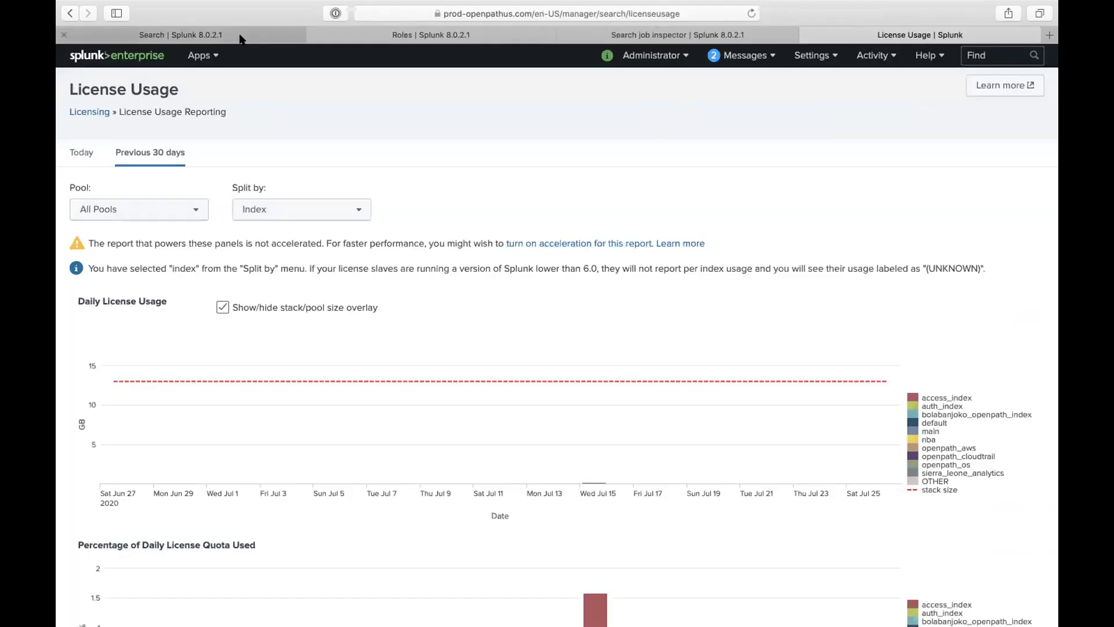
# Step: Close the Roles, Search job inspector and License Usage tabs
pyautogui.click(241, 37)
pyautogui.click(325, 37)
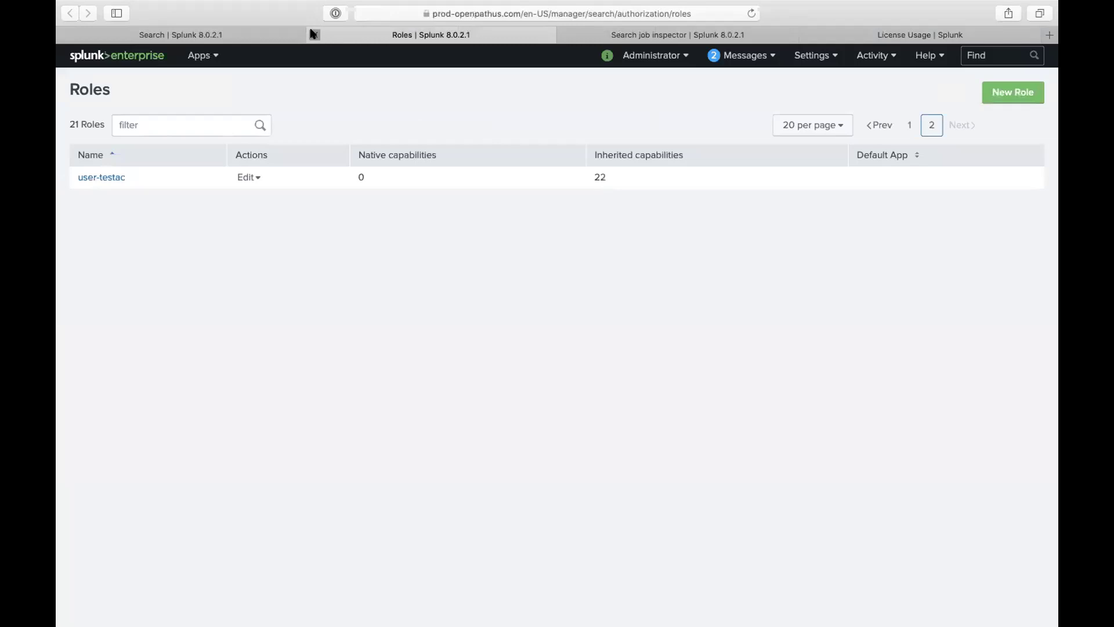
pyautogui.click(314, 35)
pyautogui.click(313, 35)
pyautogui.click(314, 35)
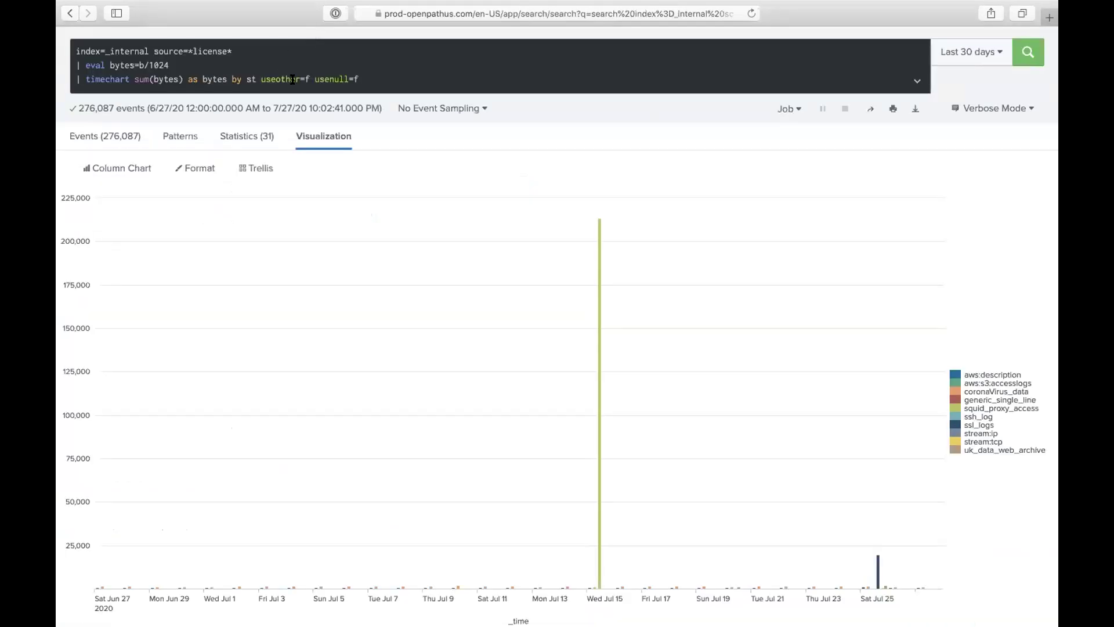
# Step: On the Search tab, select the query text and check the time range picker without changing it
pyautogui.scroll(3, 293, 79)
pyautogui.click(354, 162)
pyautogui.moveTo(365, 165); pyautogui.dragTo(164, 134)
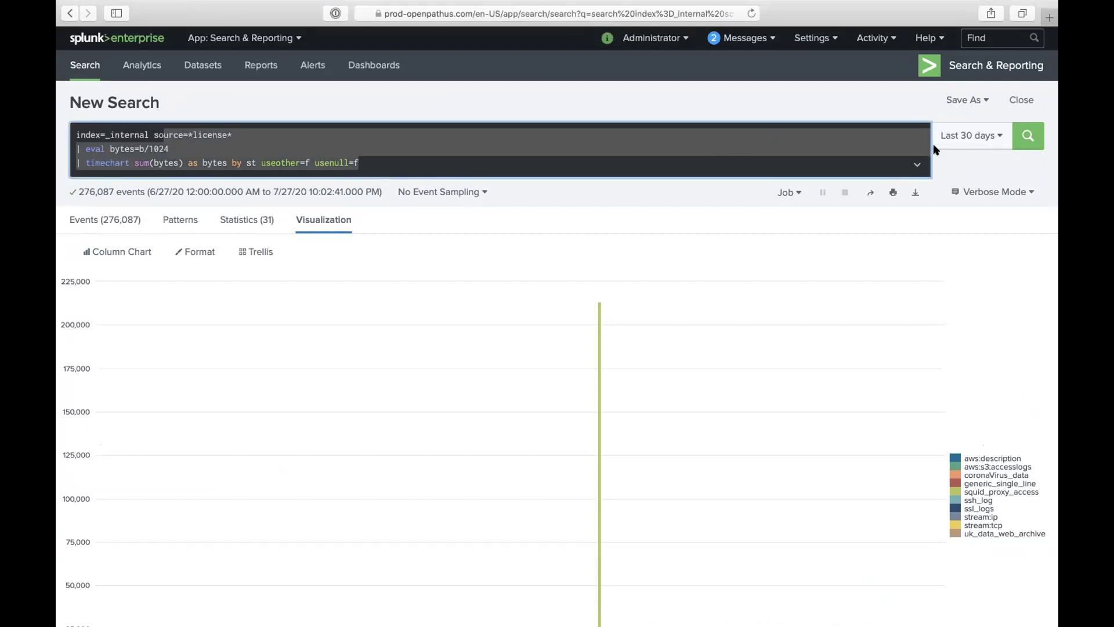
pyautogui.click(973, 138)
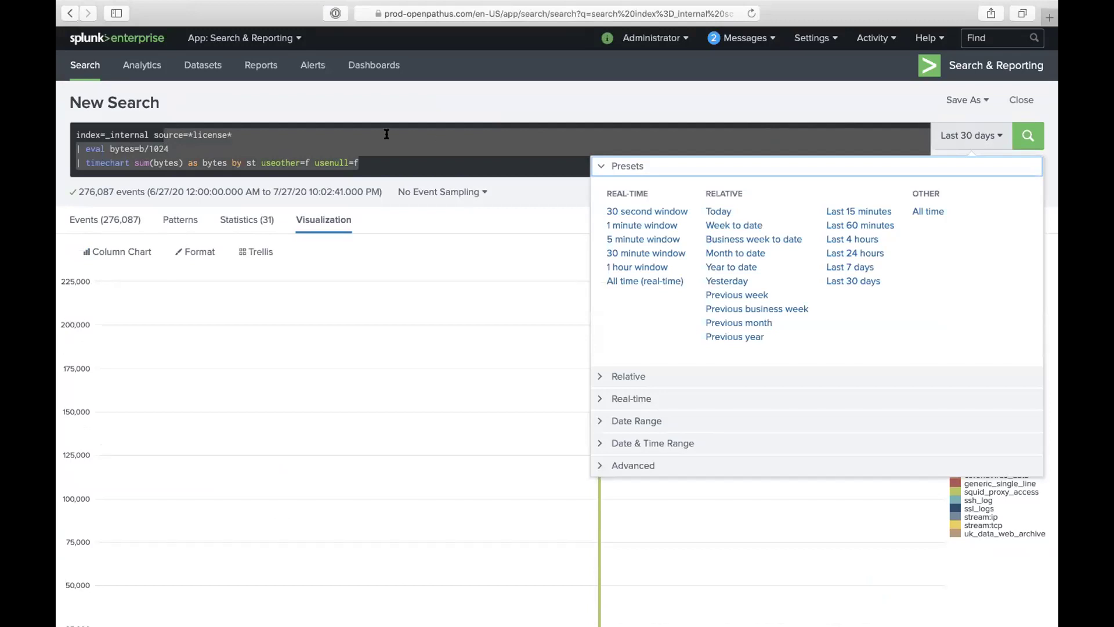
pyautogui.press('super+shift+backslash')
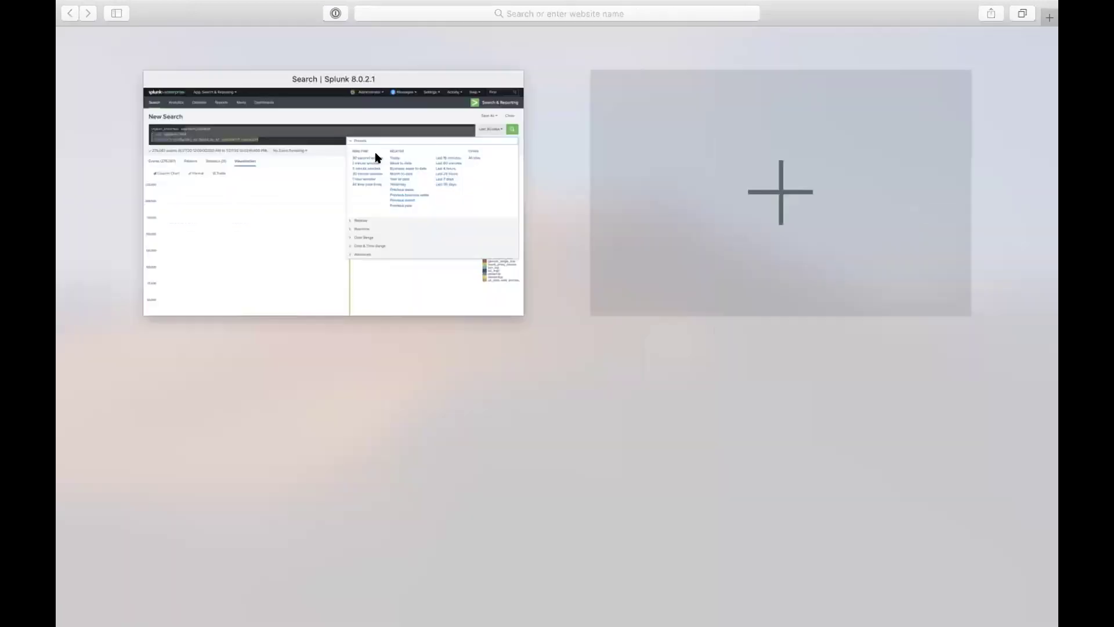
pyautogui.click(309, 212)
pyautogui.click(367, 156)
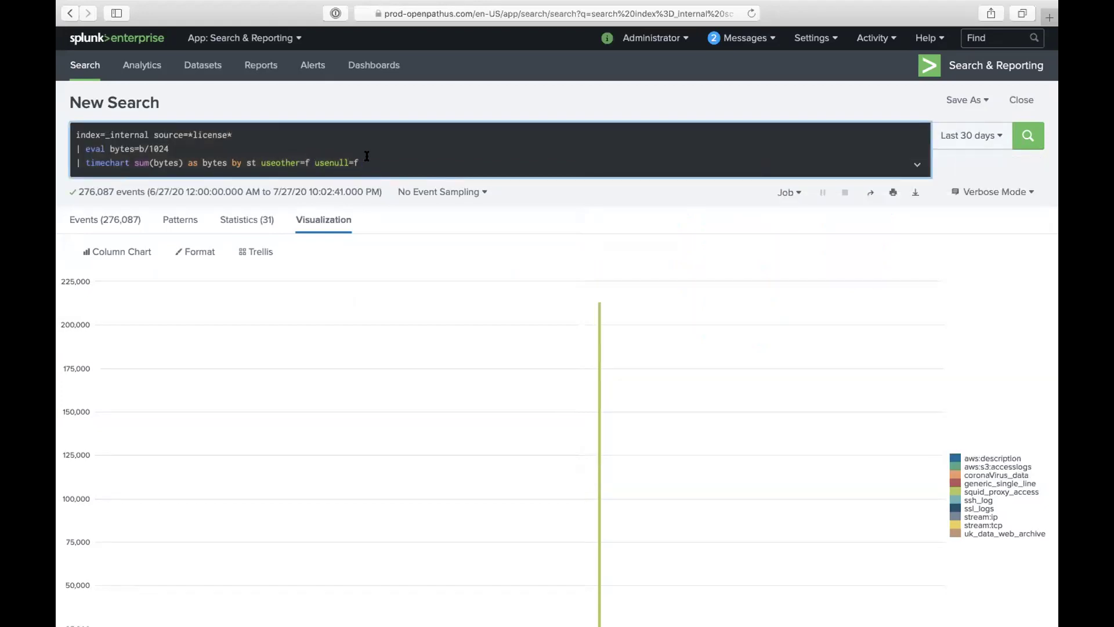
pyautogui.moveTo(649, 5)
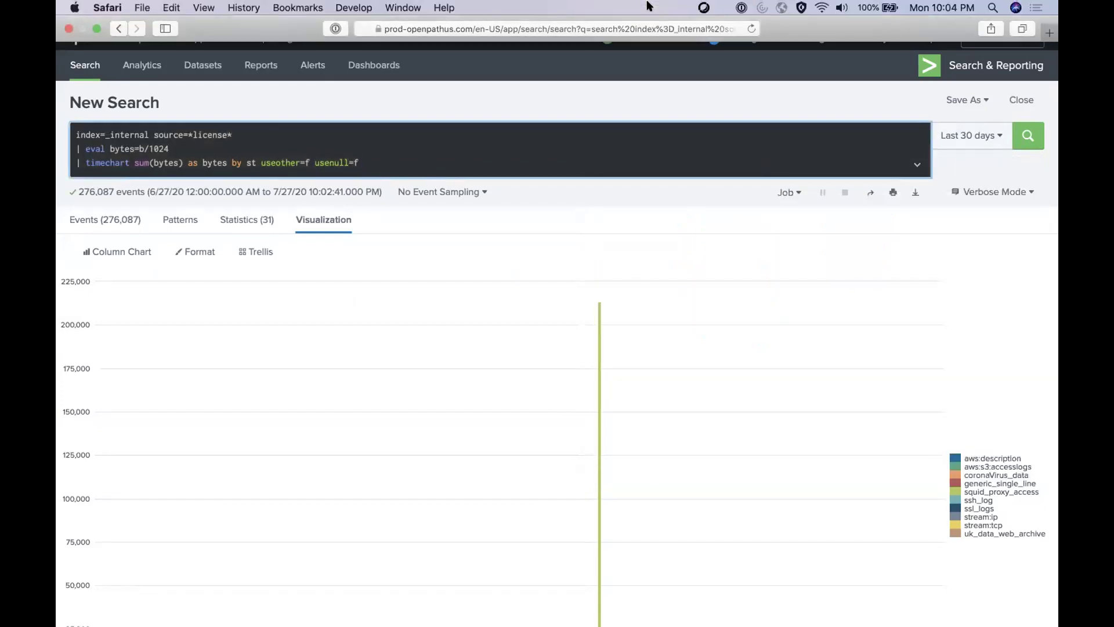
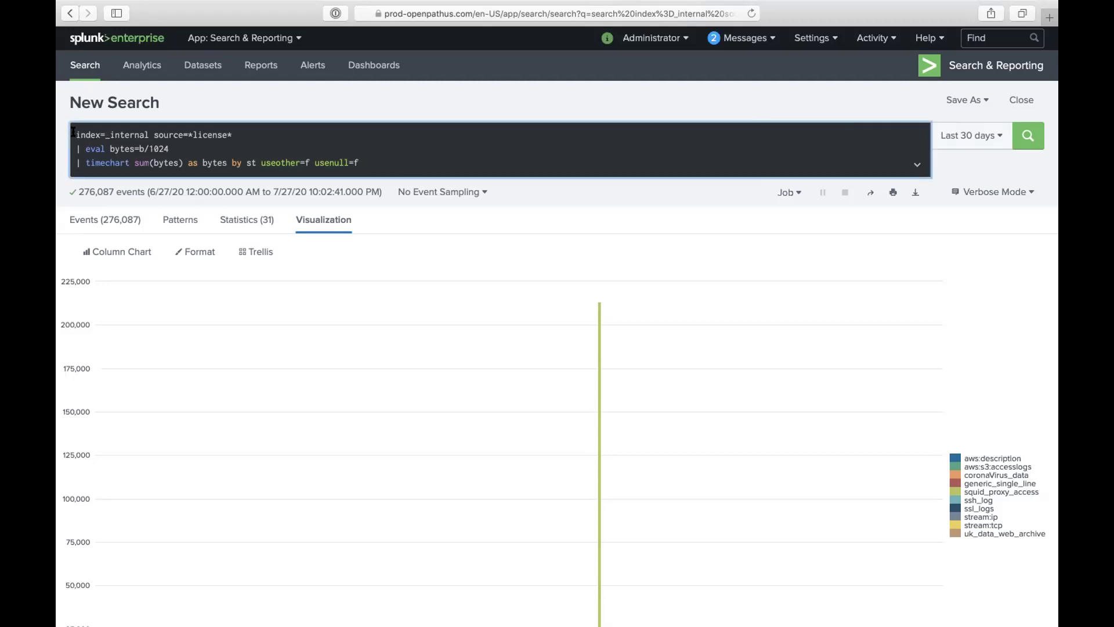
# Step: Select the old license-usage timechart query and clear it from the search bar
pyautogui.moveTo(74, 131); pyautogui.dragTo(148, 167)
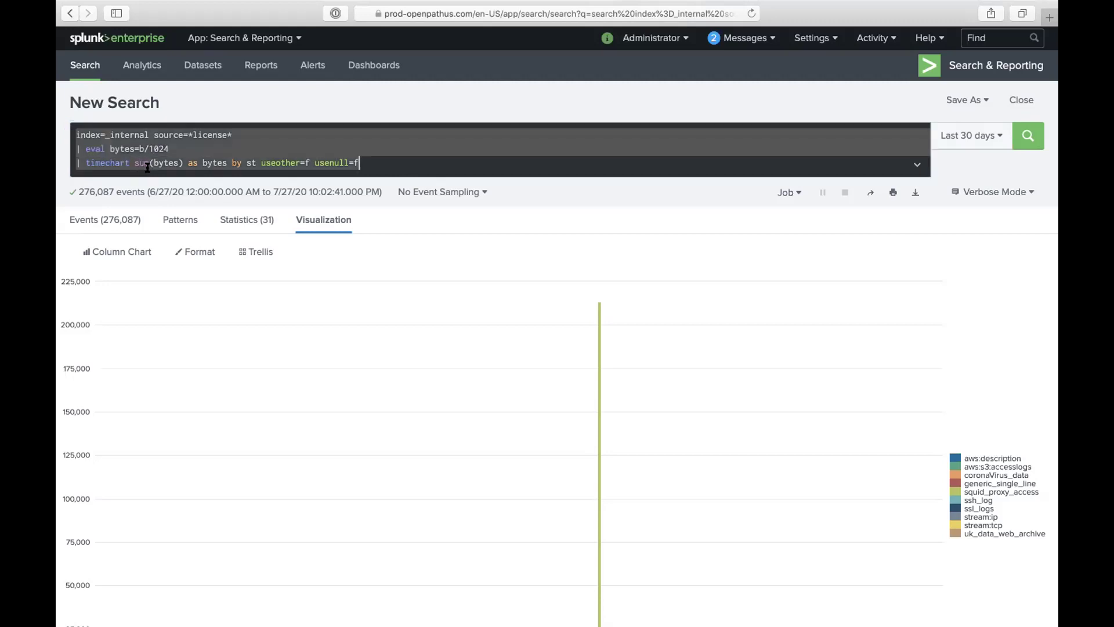
pyautogui.rightClick(387, 205)
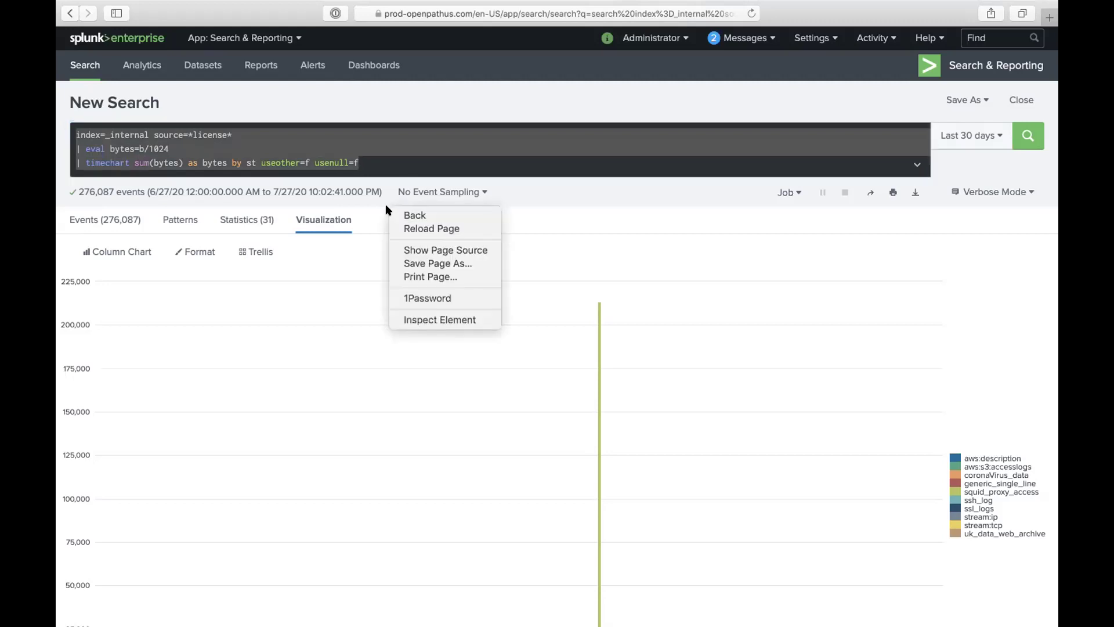
pyautogui.click(363, 154)
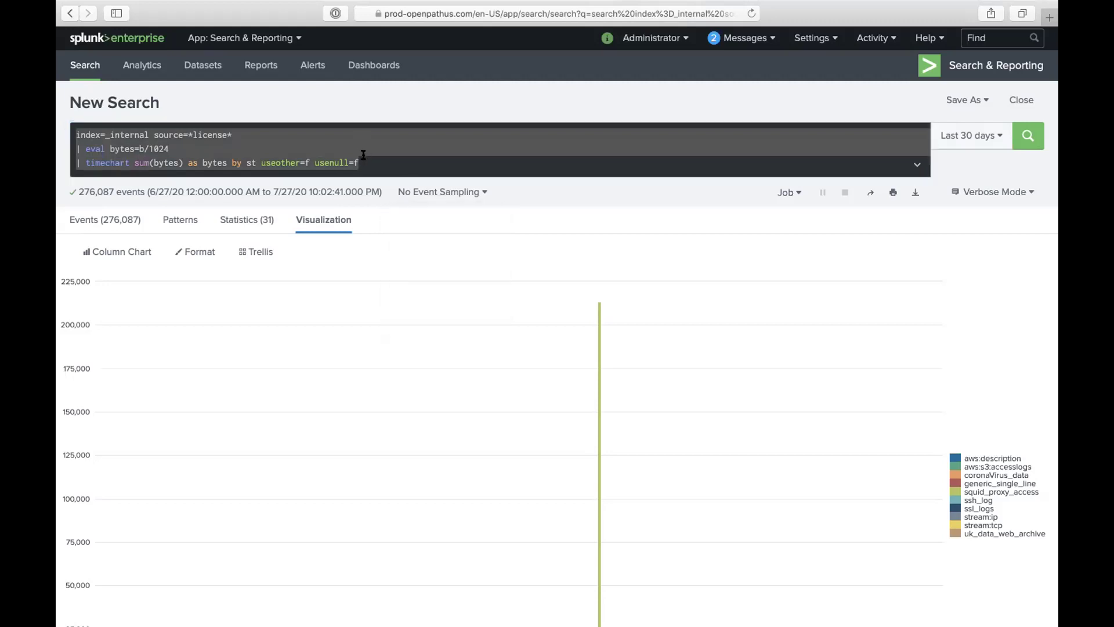
pyautogui.click(363, 155)
pyautogui.press('BackSpace')
pyautogui.press('BackSpace')
pyautogui.press('BackSpace')
pyautogui.press('BackSpace')
pyautogui.press('BackSpace')
pyautogui.press('BackSpace')
pyautogui.press('BackSpace')
pyautogui.press('BackSpace')
pyautogui.press('BackSpace')
pyautogui.press('BackSpace')
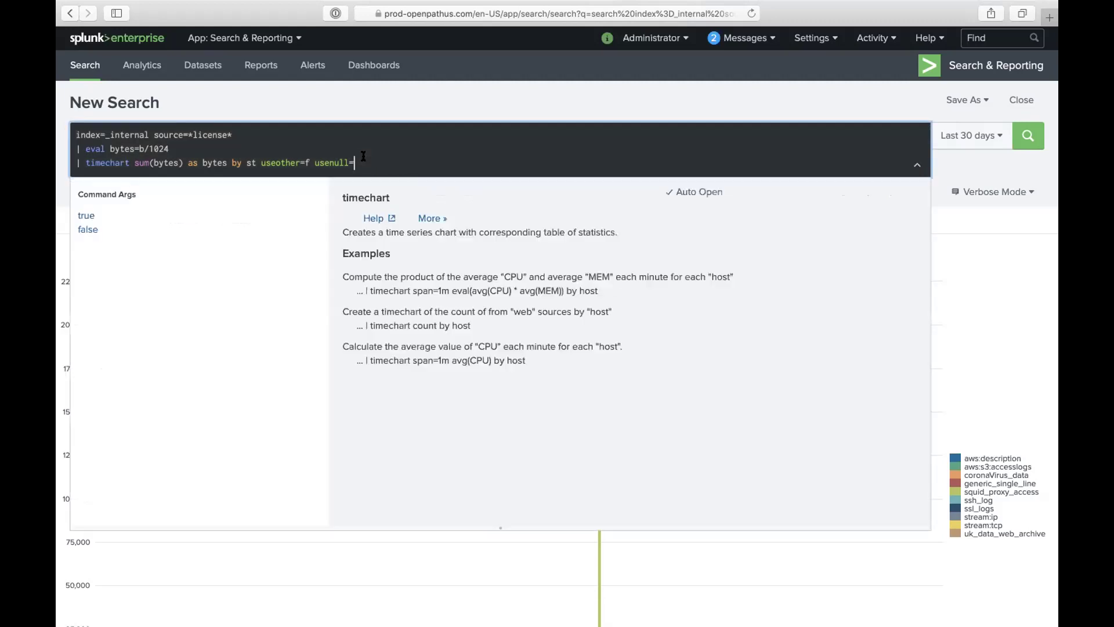
pyautogui.press('BackSpace')
pyautogui.press('BackSpace')
pyautogui.press('BackSpace')
pyautogui.press('BackSpace')
pyautogui.press('BackSpace')
pyautogui.press('BackSpace')
pyautogui.press('BackSpace')
pyautogui.press('BackSpace')
pyautogui.press('BackSpace')
pyautogui.press('BackSpace')
pyautogui.press('BackSpace')
pyautogui.press('BackSpace')
pyautogui.press('BackSpace')
pyautogui.press('BackSpace')
pyautogui.press('BackSpace')
pyautogui.press('BackSpace')
pyautogui.press('BackSpace')
pyautogui.press('BackSpace')
pyautogui.press('BackSpace')
pyautogui.press('BackSpace')
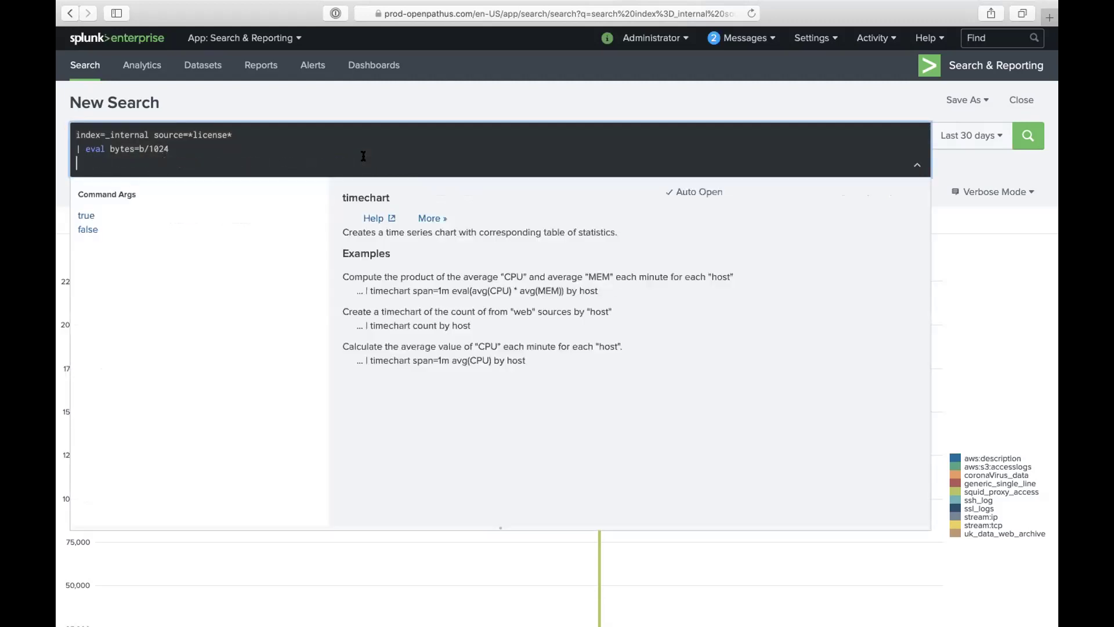
pyautogui.press('BackSpace')
pyautogui.press('BackSpace')
pyautogui.press('BackSpace')
pyautogui.press('BackSpace')
pyautogui.press('BackSpace')
pyautogui.press('BackSpace')
pyautogui.press('BackSpace')
pyautogui.press('BackSpace')
pyautogui.press('BackSpace')
pyautogui.press('BackSpace')
pyautogui.press('BackSpace')
pyautogui.press('BackSpace')
pyautogui.press('BackSpace')
pyautogui.press('BackSpace')
pyautogui.press('BackSpace')
pyautogui.press('BackSpace')
pyautogui.press('BackSpace')
pyautogui.press('BackSpace')
pyautogui.press('BackSpace')
pyautogui.press('BackSpace')
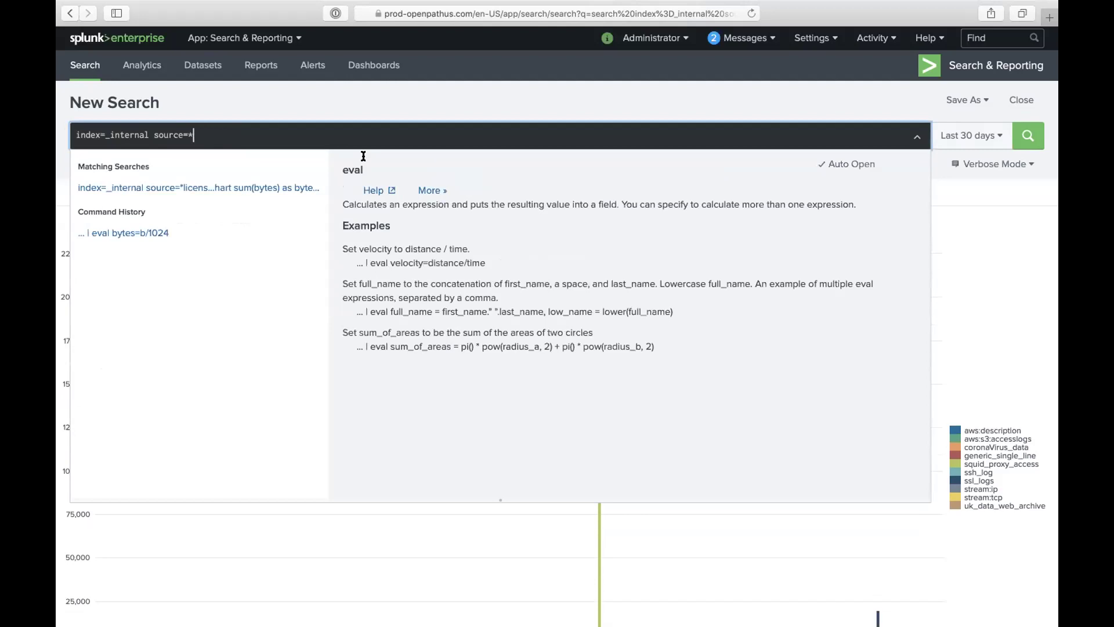
pyautogui.press('BackSpace')
pyautogui.press('BackSpace')
pyautogui.press('BackSpace')
pyautogui.press('BackSpace')
pyautogui.press('BackSpace')
pyautogui.press('BackSpace')
pyautogui.press('BackSpace')
pyautogui.press('BackSpace')
pyautogui.press('BackSpace')
pyautogui.press('BackSpace')
pyautogui.press('BackSpace')
pyautogui.press('BackSpace')
pyautogui.press('BackSpace')
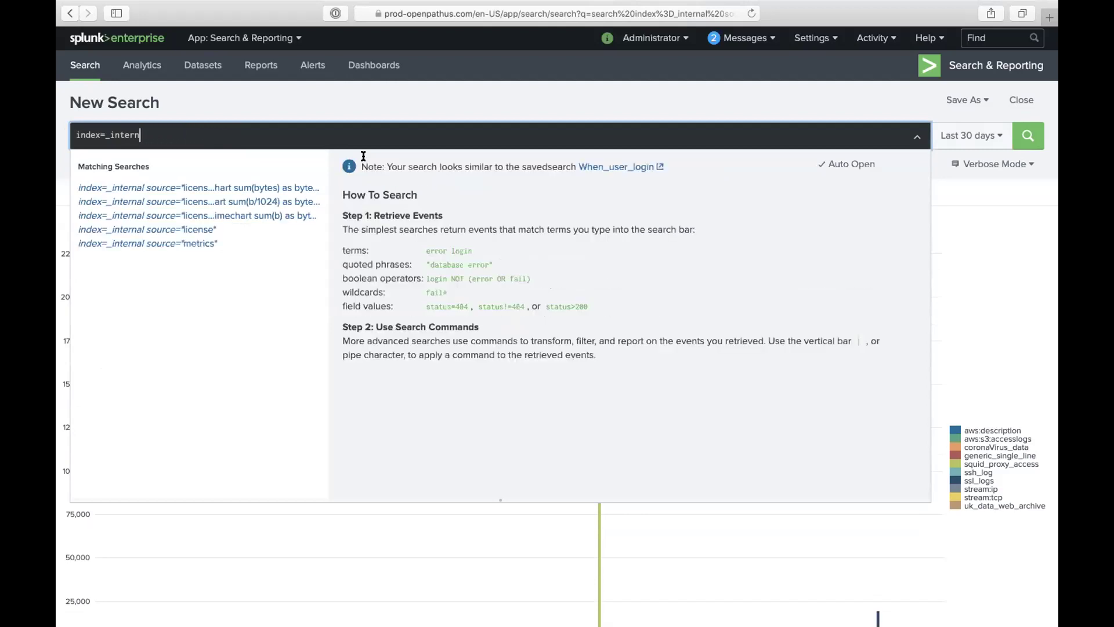
pyautogui.press('BackSpace')
pyautogui.press('BackSpace')
pyautogui.press('BackSpace')
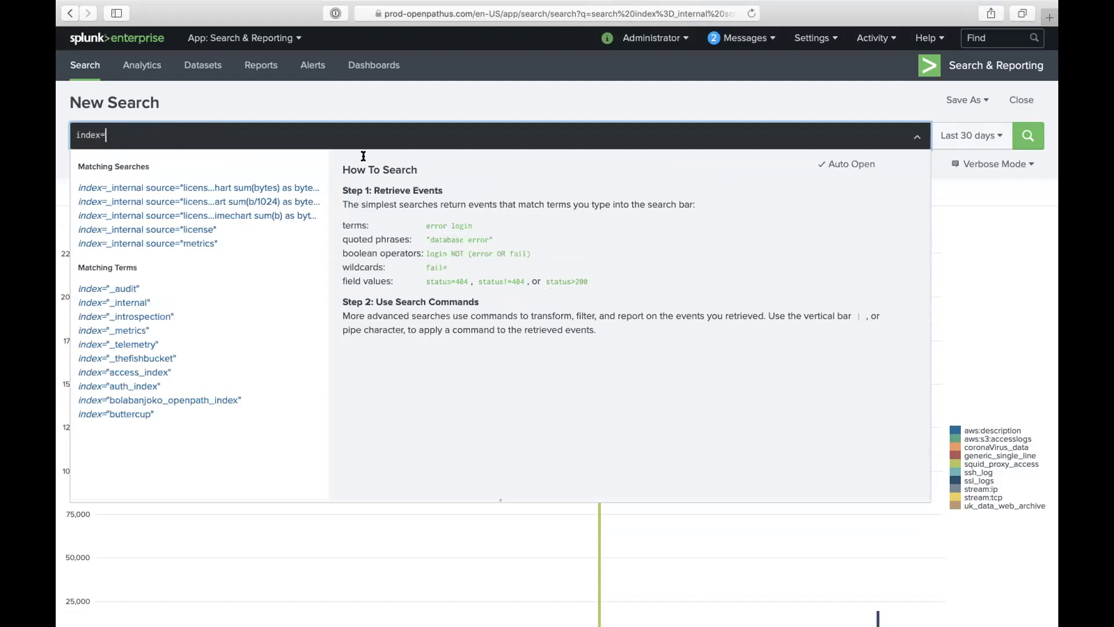
# Step: Enter index=main sourcetype="stream:*" from the suggestion and drop its timechart count line
pyautogui.write('mai')
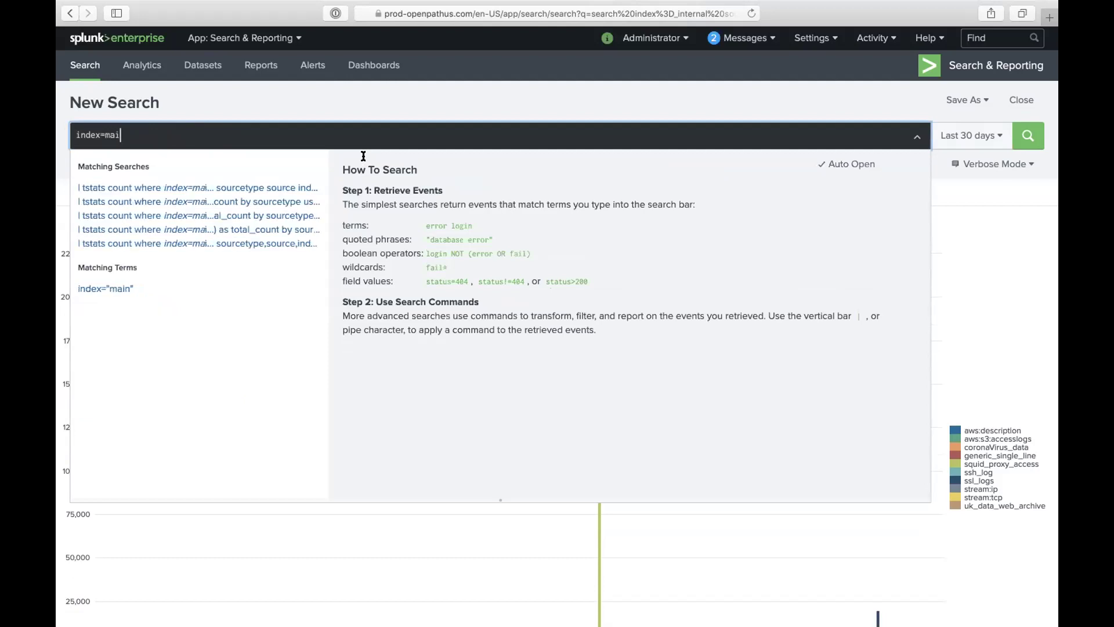
pyautogui.write('n s')
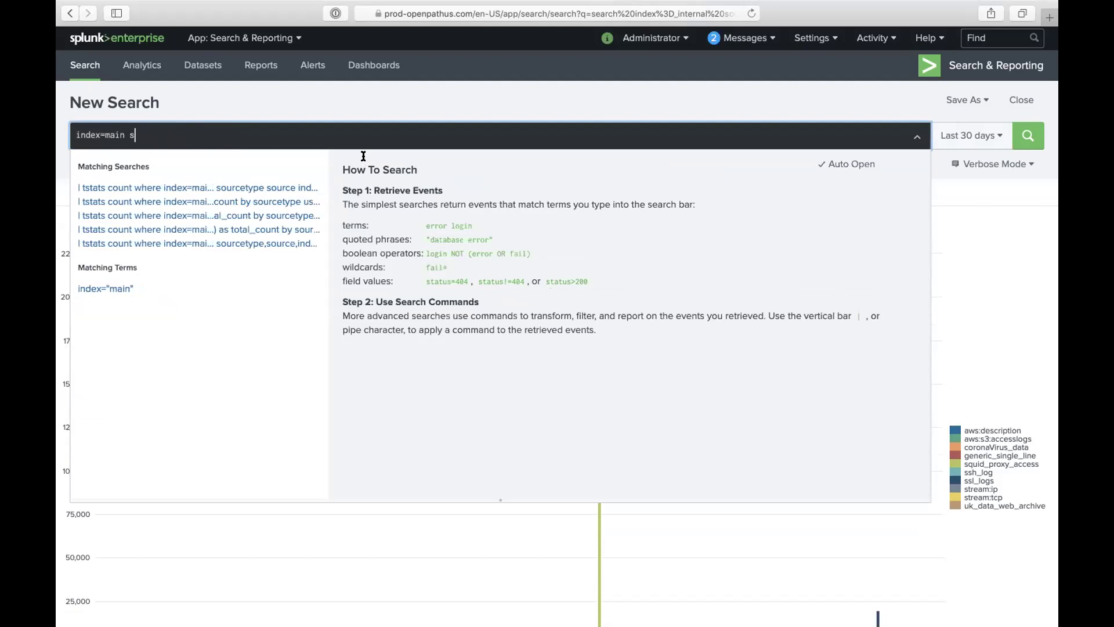
pyautogui.write('ource')
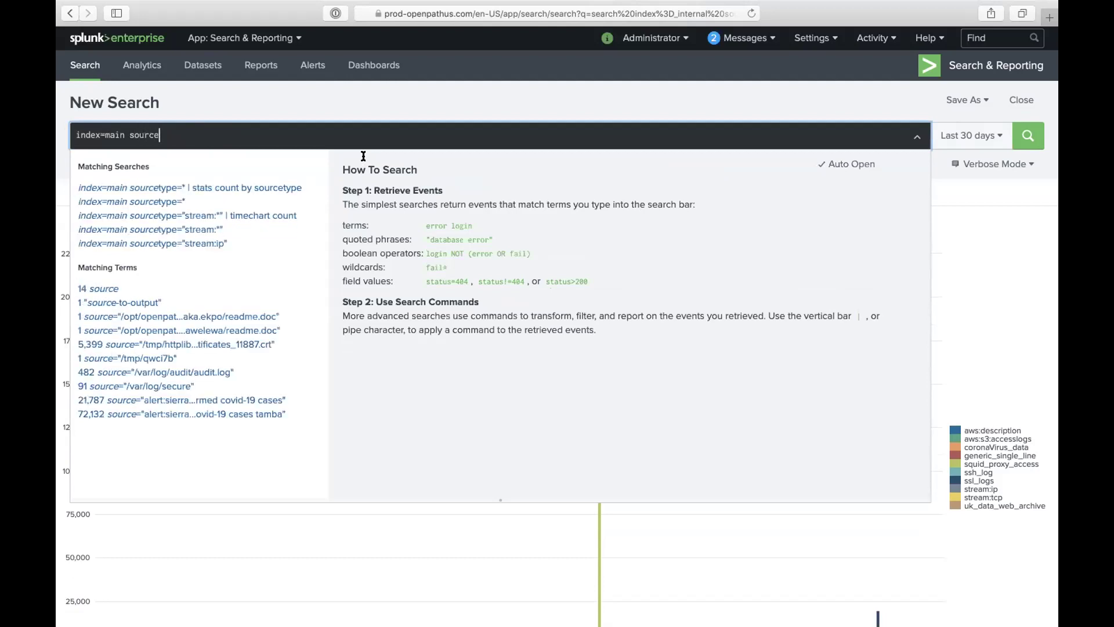
pyautogui.write('type')
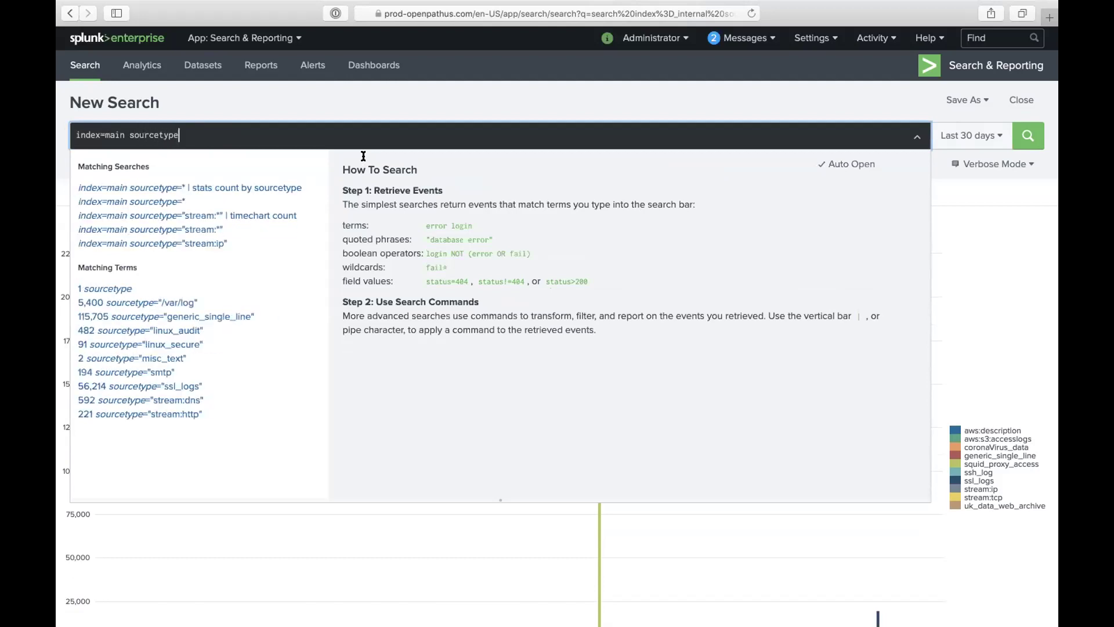
pyautogui.write('=')
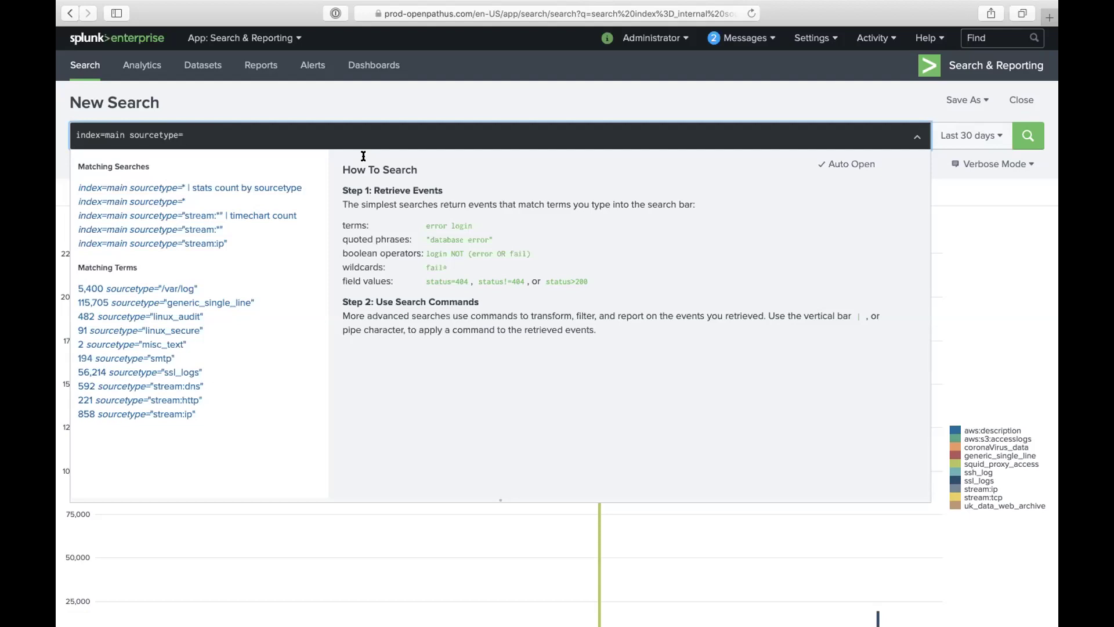
pyautogui.write('ssl')
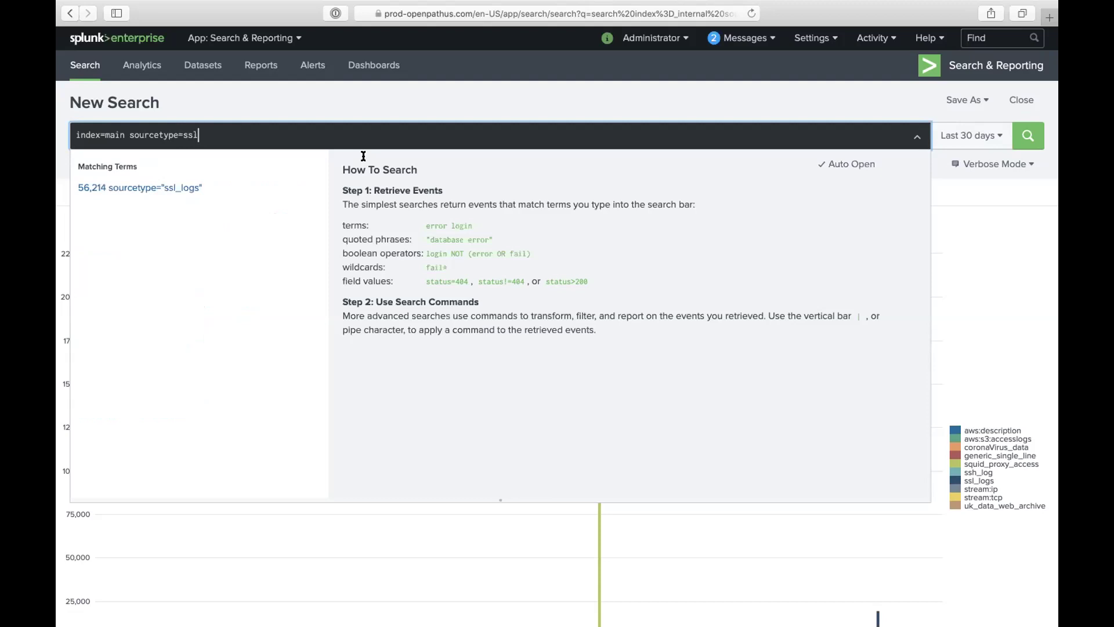
pyautogui.press('BackSpace')
pyautogui.press('BackSpace')
pyautogui.press('BackSpace')
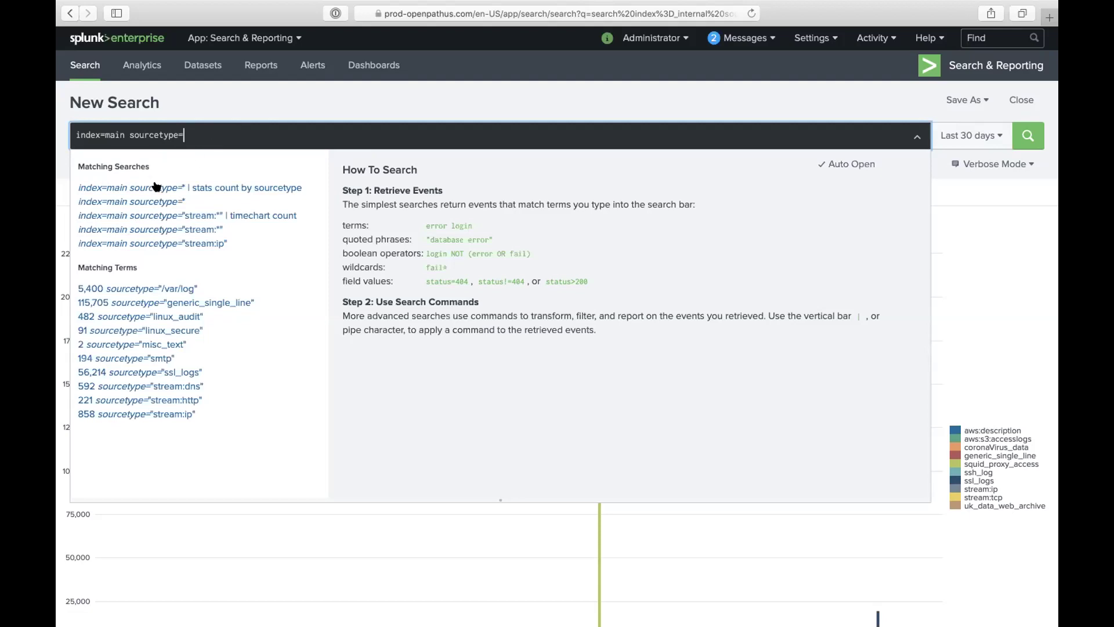
pyautogui.write('"')
pyautogui.click(166, 215)
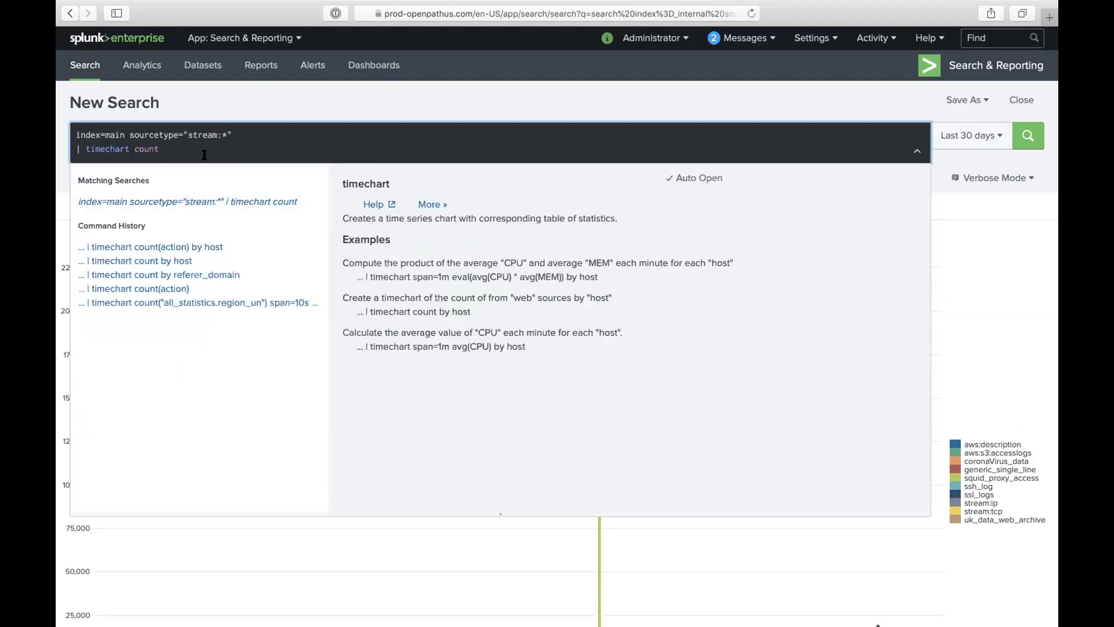
pyautogui.press('BackSpace')
pyautogui.press('BackSpace')
pyautogui.press('BackSpace')
pyautogui.press('BackSpace')
pyautogui.press('BackSpace')
pyautogui.press('BackSpace')
pyautogui.press('BackSpace')
pyautogui.press('BackSpace')
pyautogui.press('BackSpace')
pyautogui.press('BackSpace')
pyautogui.press('BackSpace')
pyautogui.press('BackSpace')
pyautogui.press('BackSpace')
pyautogui.press('BackSpace')
pyautogui.press('BackSpace')
pyautogui.press('BackSpace')
pyautogui.press('BackSpace')
pyautogui.press('BackSpace')
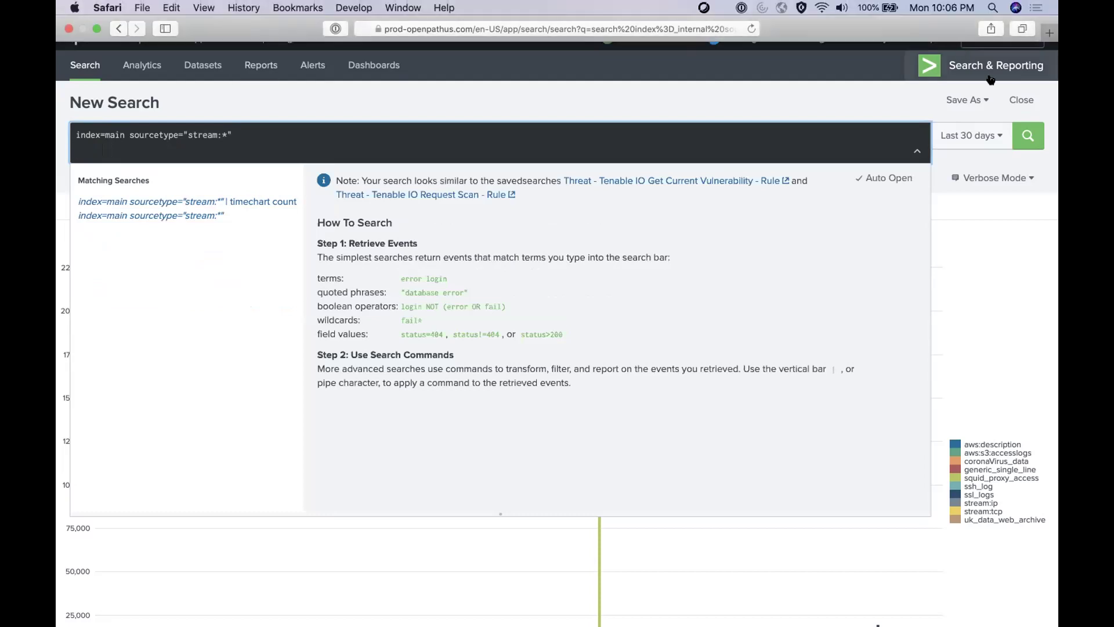
# Step: Rerun the stream search with the time range set to the Last 7 days preset
pyautogui.click(999, 136)
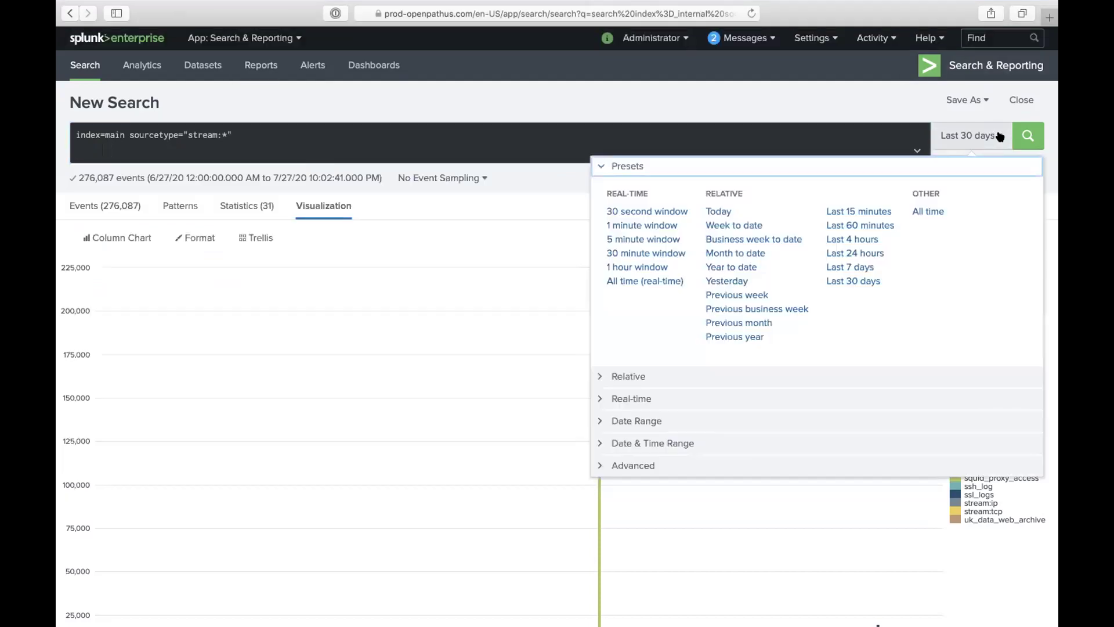
pyautogui.click(847, 266)
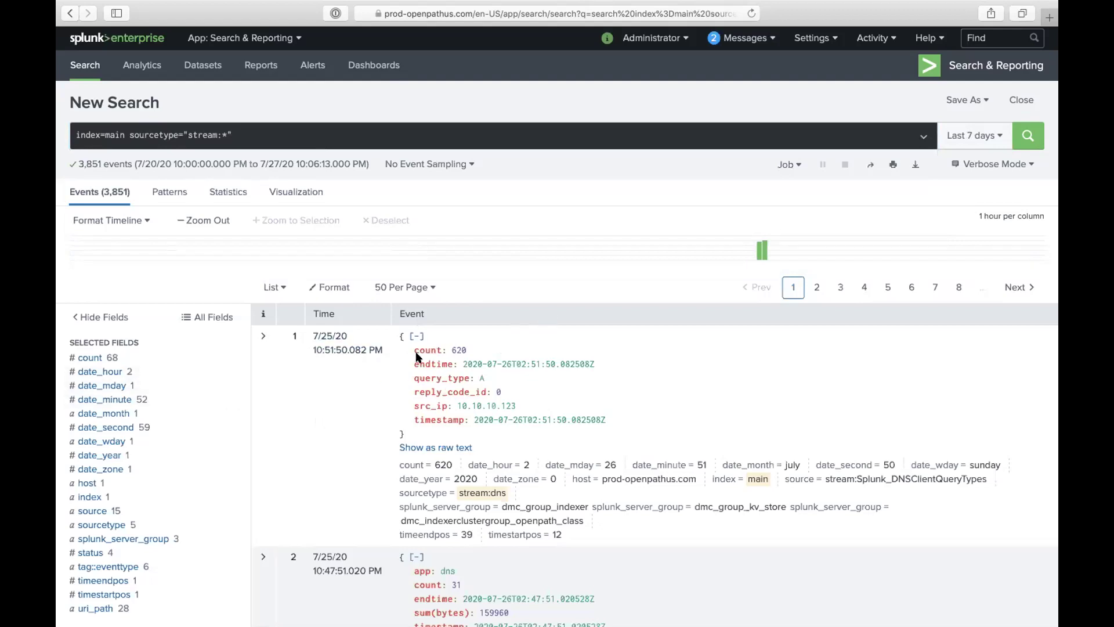
# Step: Expand the first event's fields and show the src field's summary of 20 values
pyautogui.scroll(-1, 406, 443)
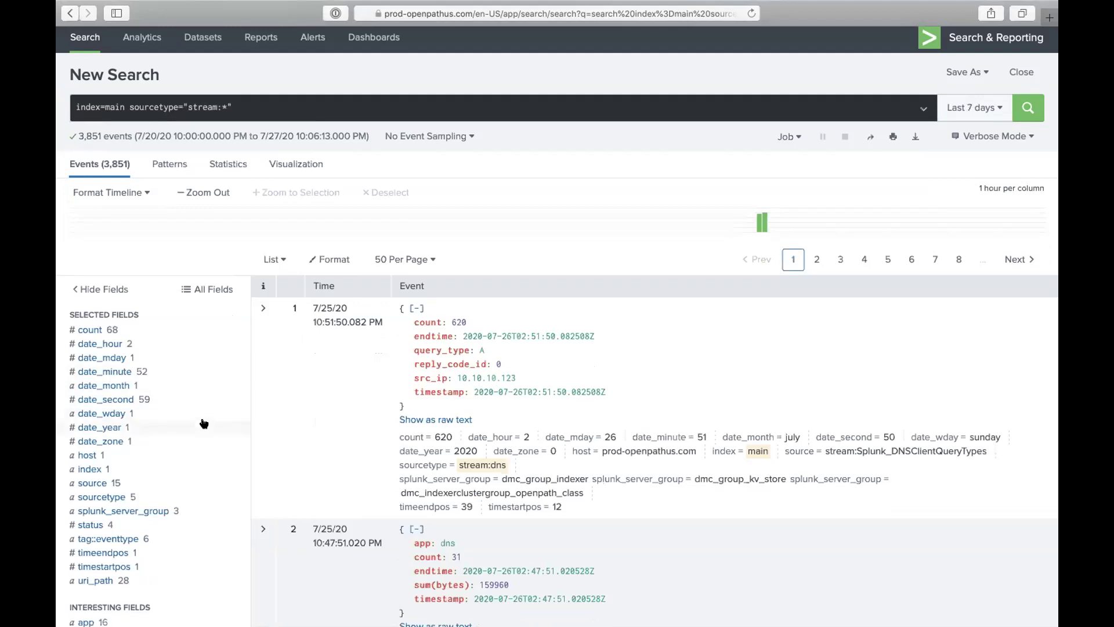
pyautogui.scroll(-1, 168, 422)
pyautogui.scroll(-1, 161, 420)
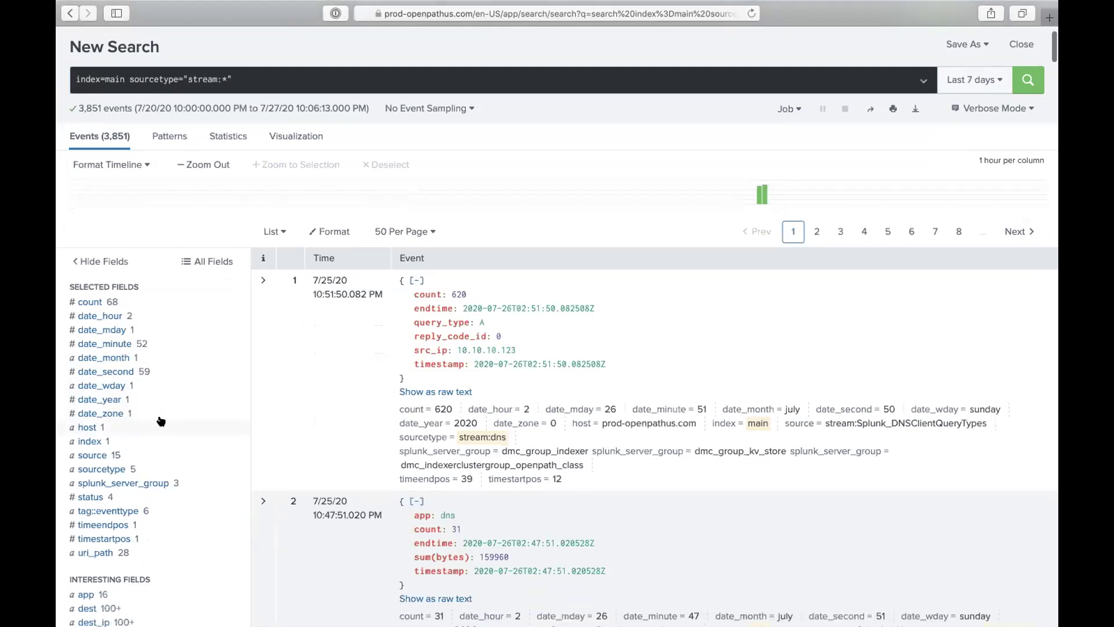
pyautogui.click(265, 281)
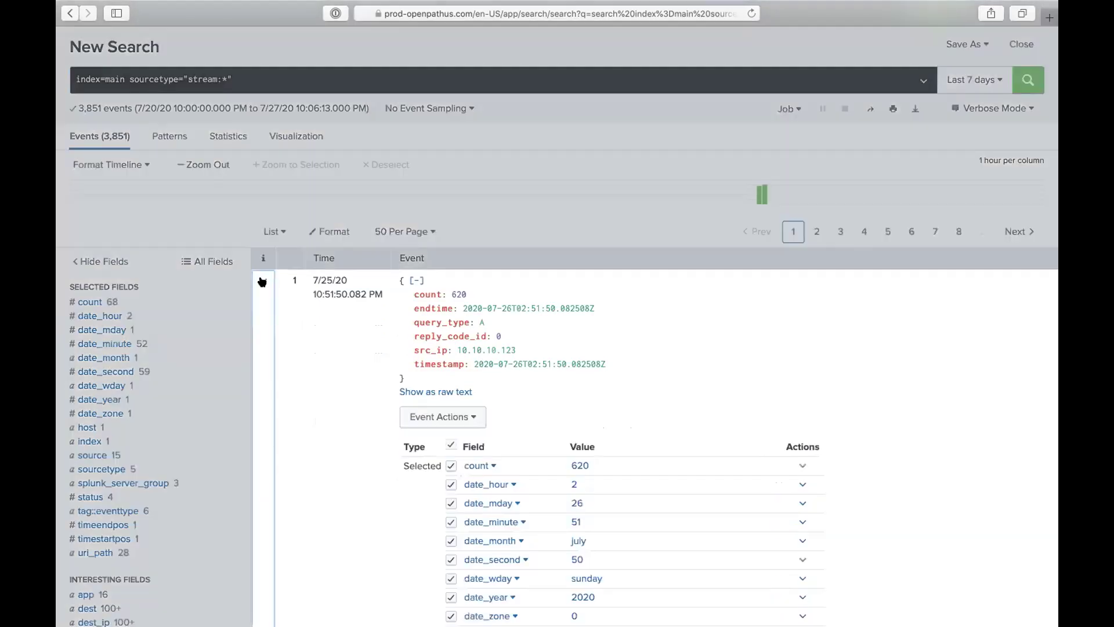
pyautogui.scroll(-5, 310, 354)
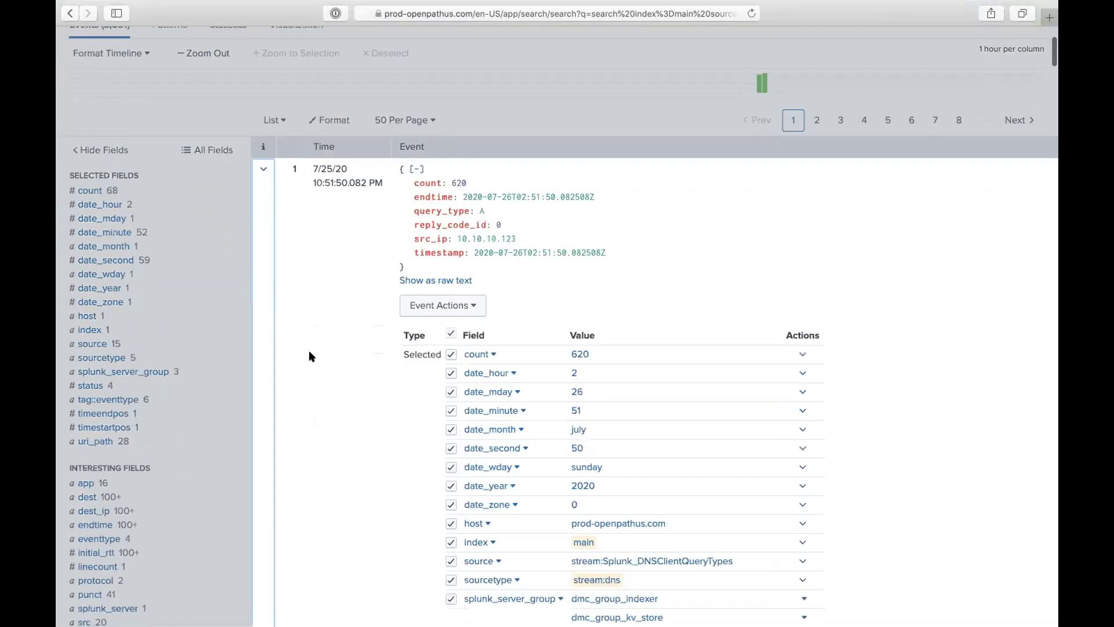
pyautogui.scroll(-5, 310, 356)
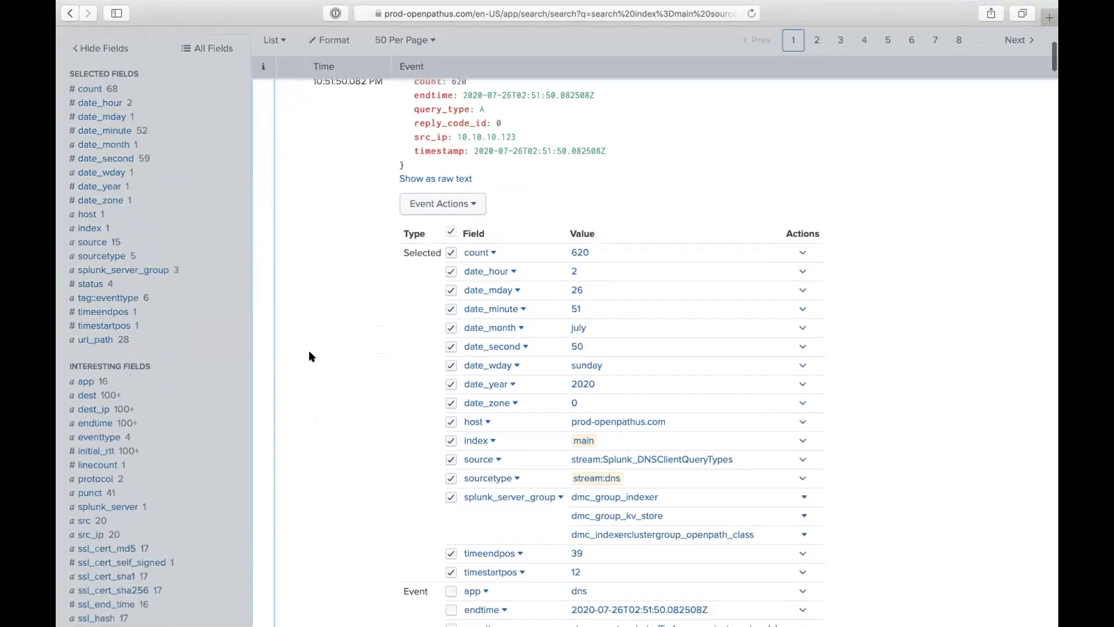
pyautogui.scroll(-3, 310, 356)
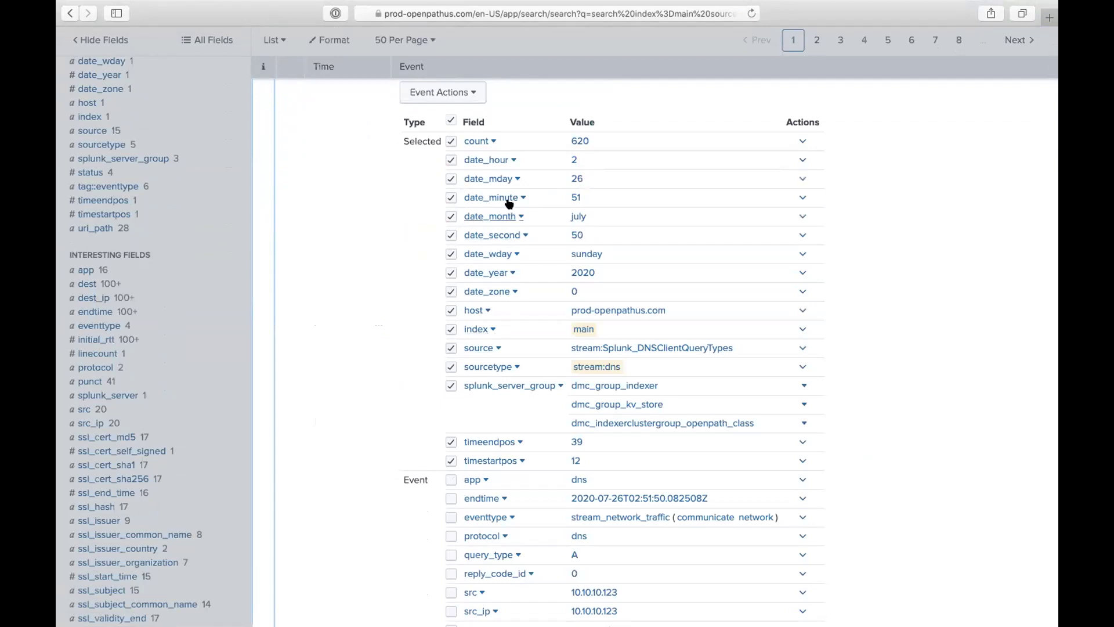
pyautogui.click(481, 593)
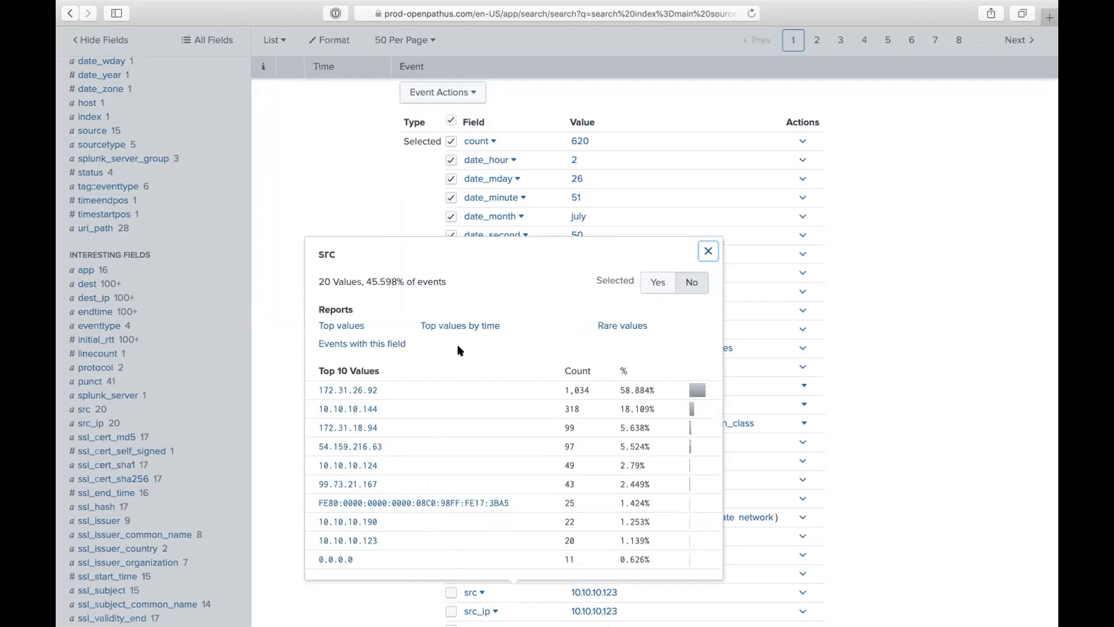
pyautogui.scroll(5, 595, 367)
pyautogui.scroll(3, 595, 366)
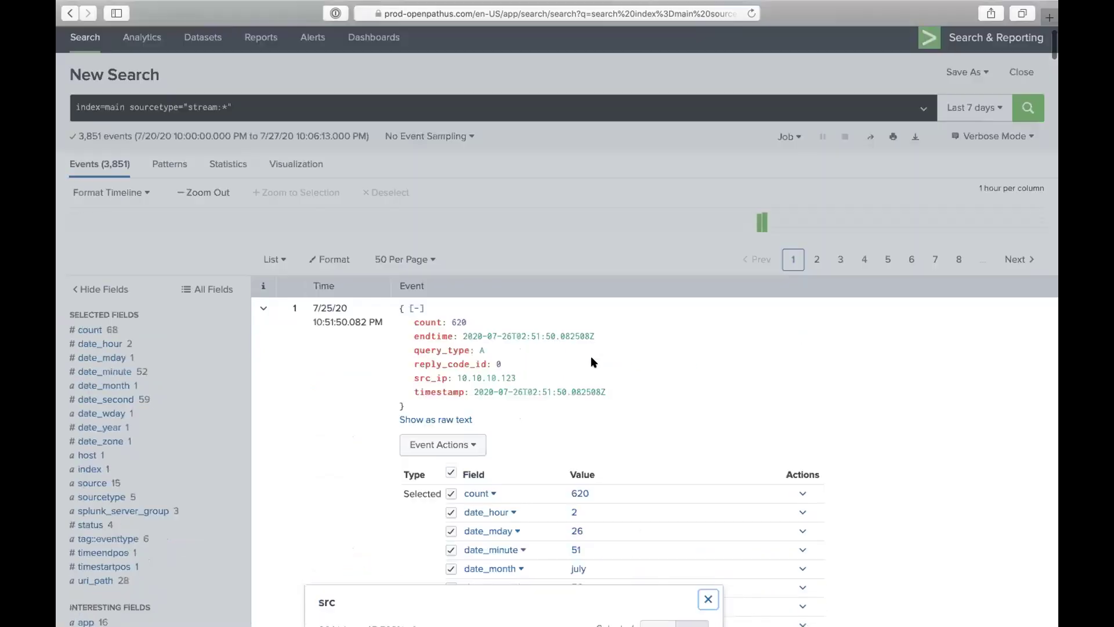
# Step: Append src_ip="10.10.*" to the query after sourcetype="stream:*", keeping Last 7 days
pyautogui.click(246, 135)
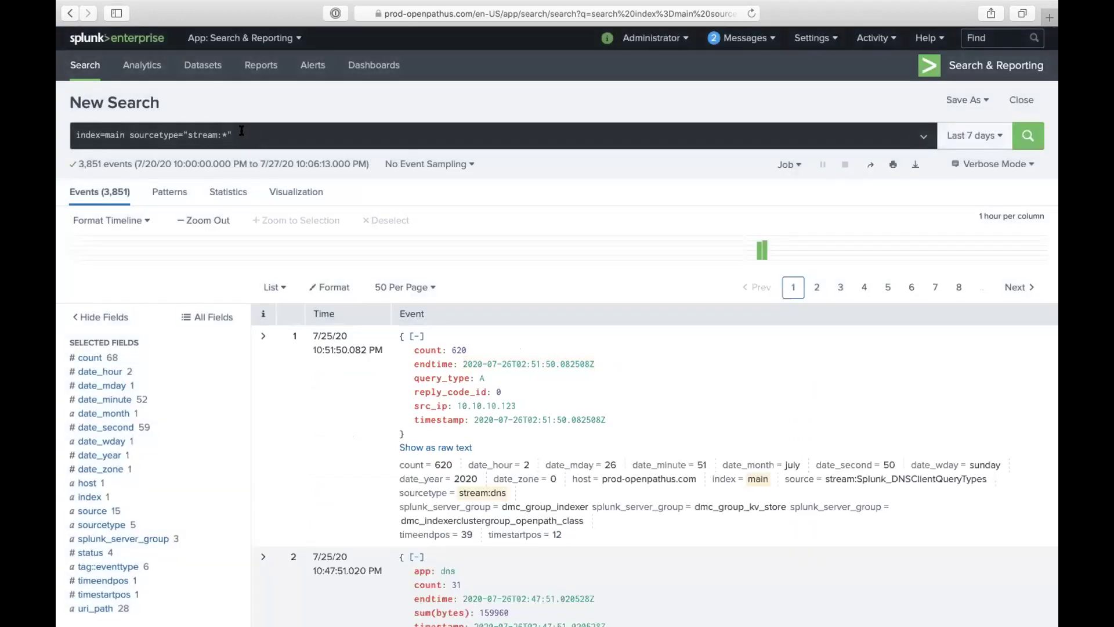
pyautogui.click(242, 132)
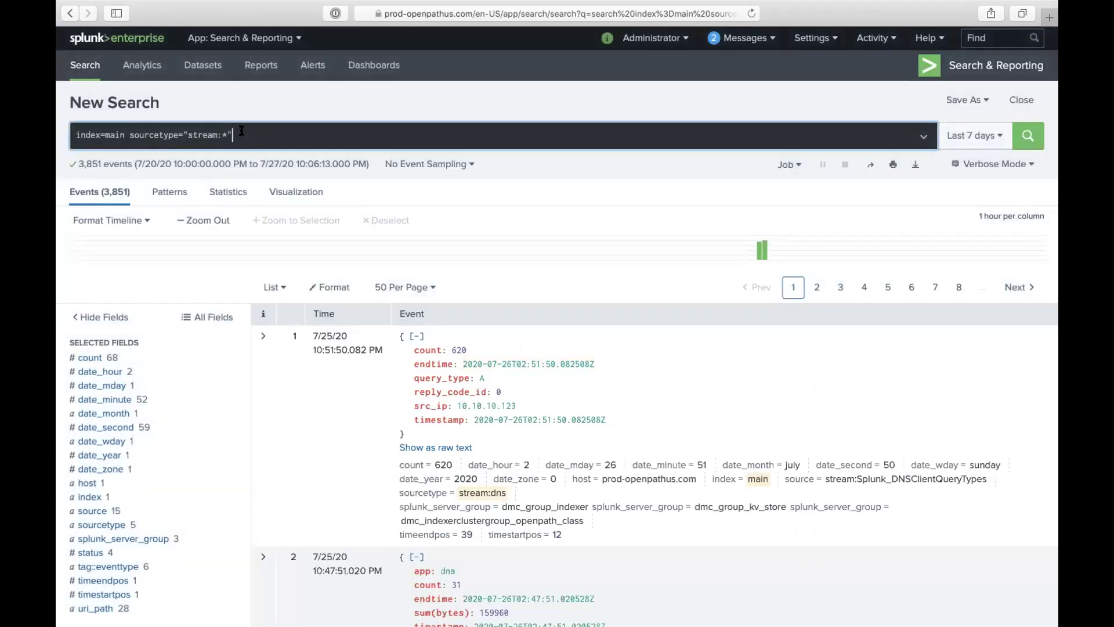
pyautogui.click(242, 131)
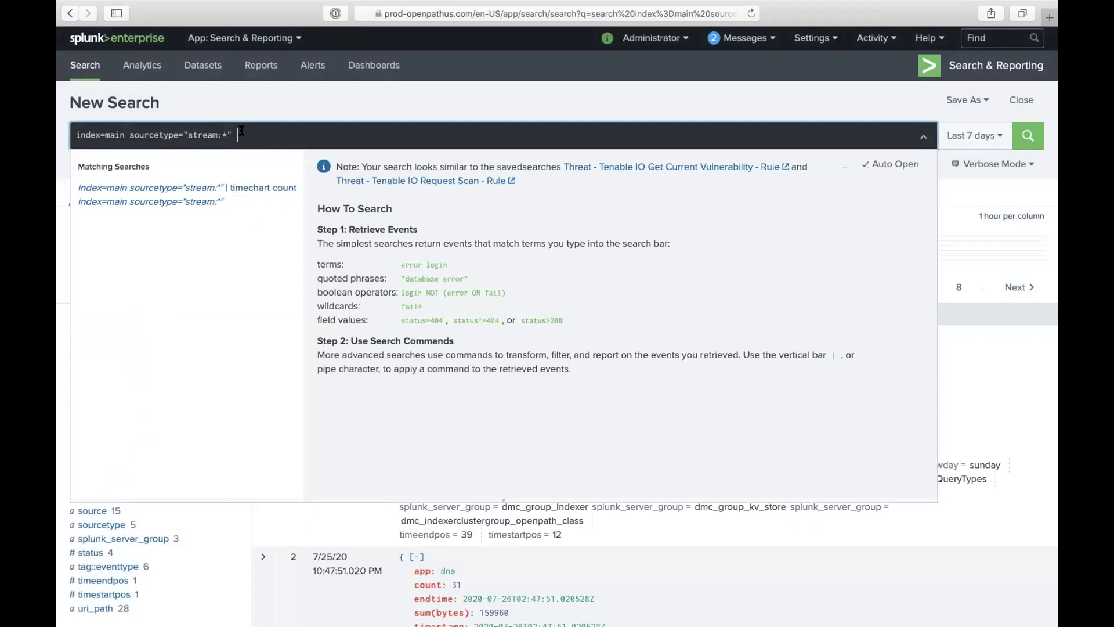
pyautogui.write('src')
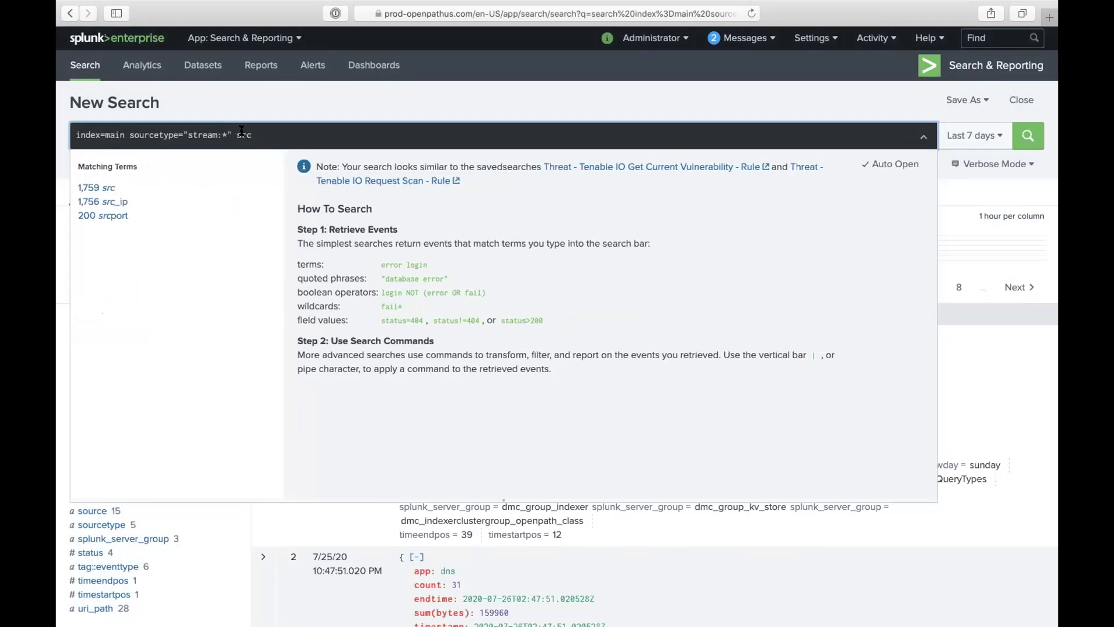
pyautogui.write('_ip')
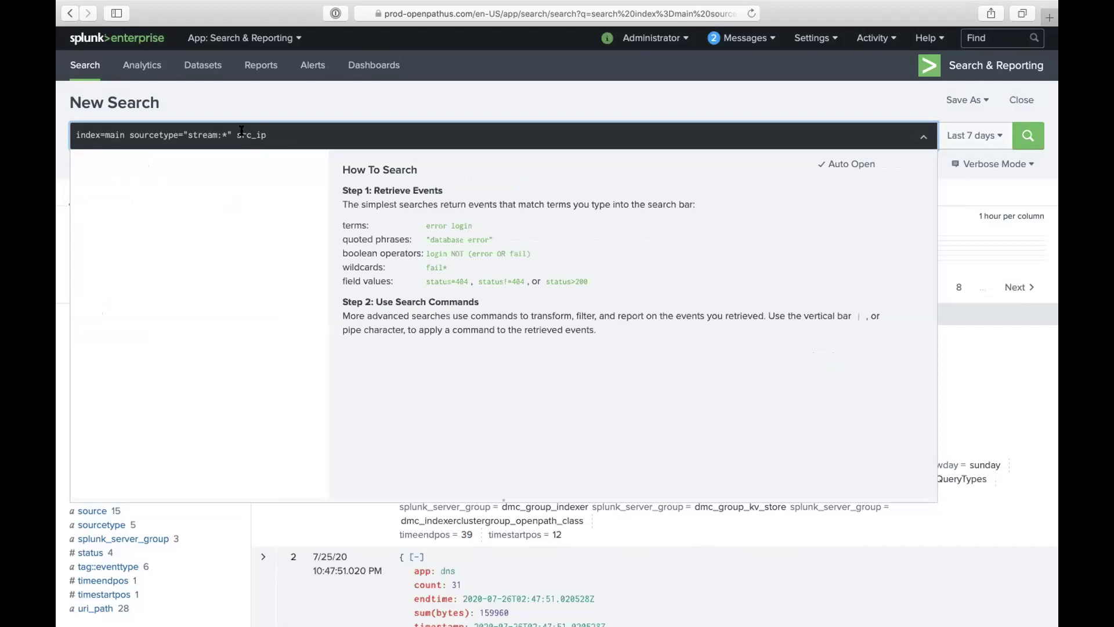
pyautogui.write('<')
pyautogui.press('BackSpace')
pyautogui.write('=10')
pyautogui.press('BackSpace')
pyautogui.press('BackSpace')
pyautogui.write('" src_ip="')
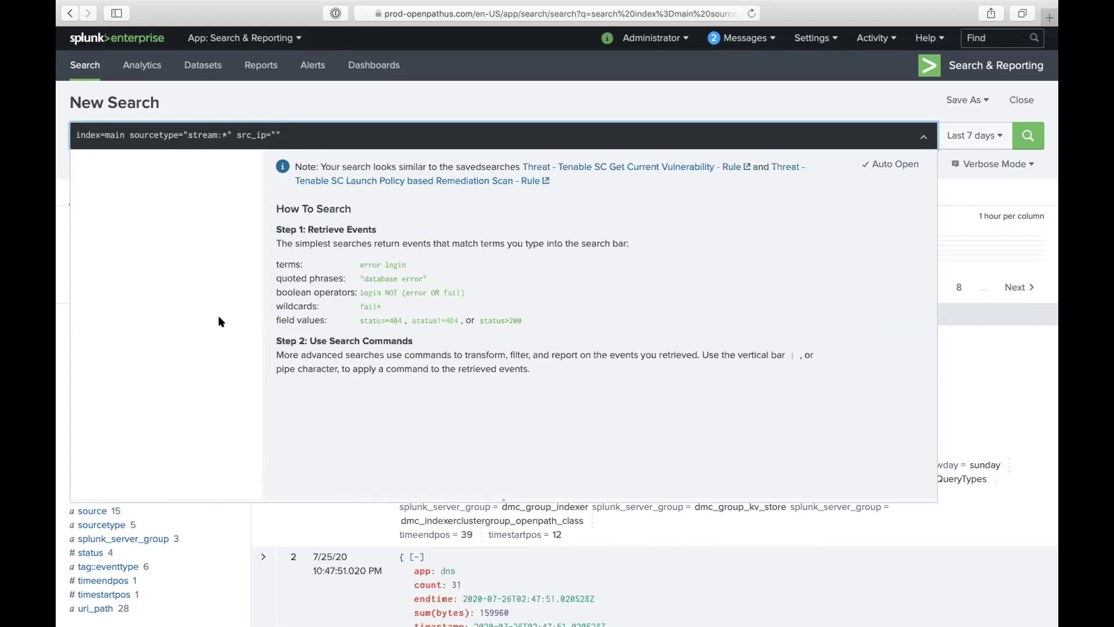
pyautogui.write('10')
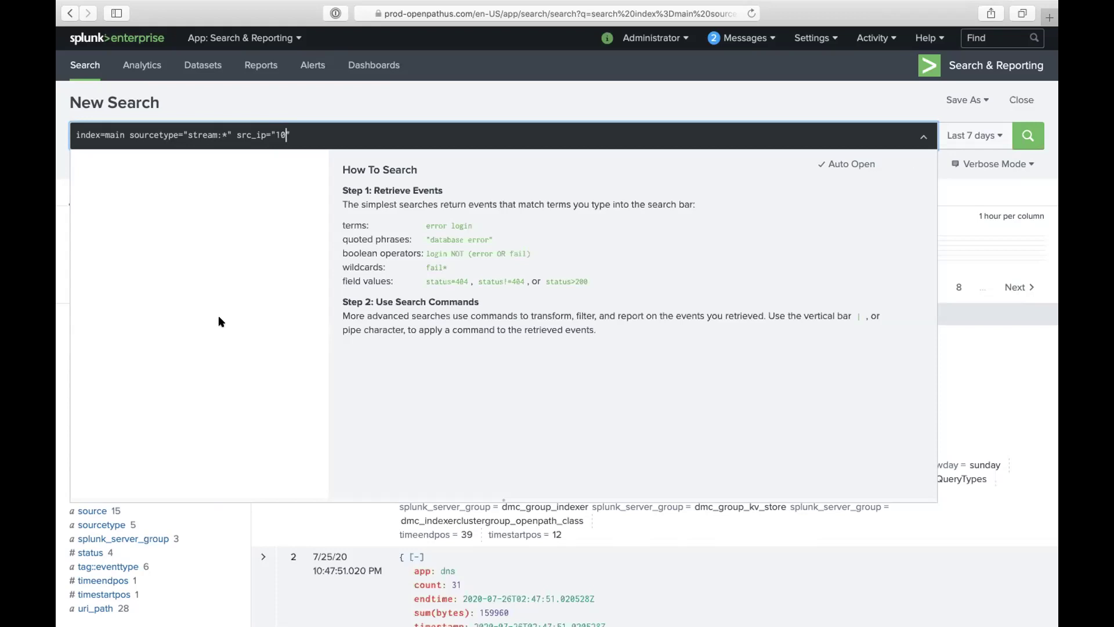
pyautogui.write('.10')
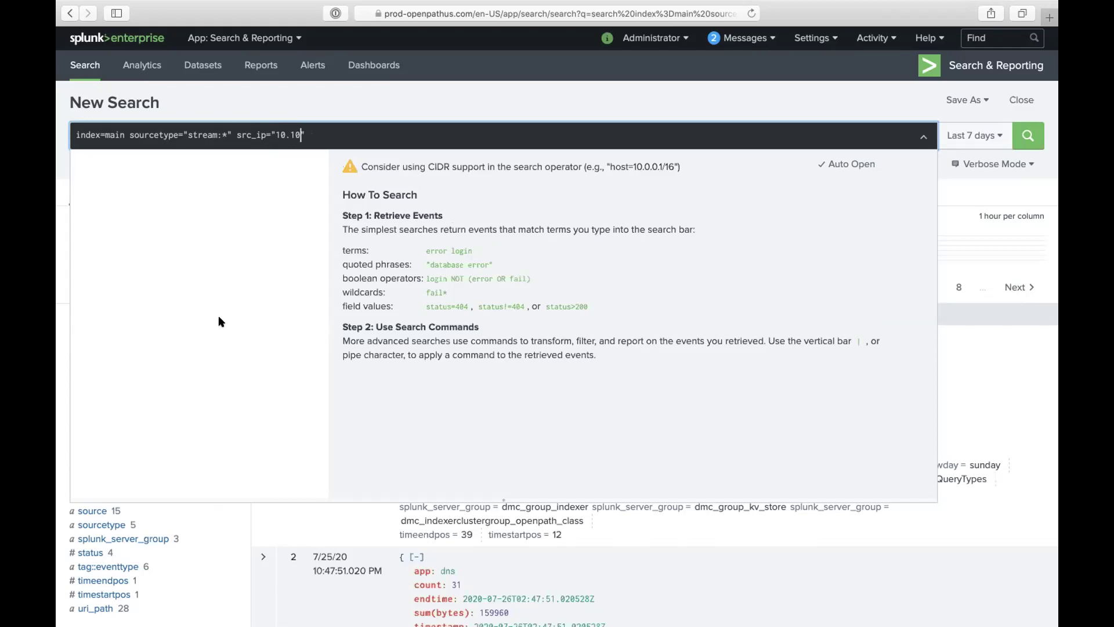
pyautogui.write('*')
pyautogui.press('BackSpace')
pyautogui.write('.')
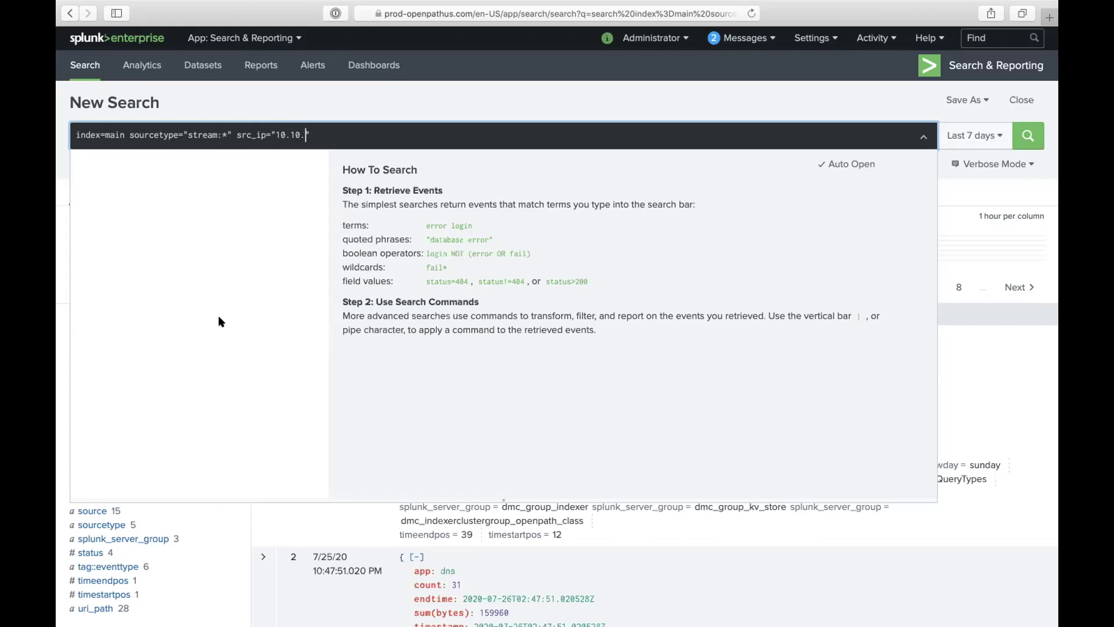
pyautogui.write('*')
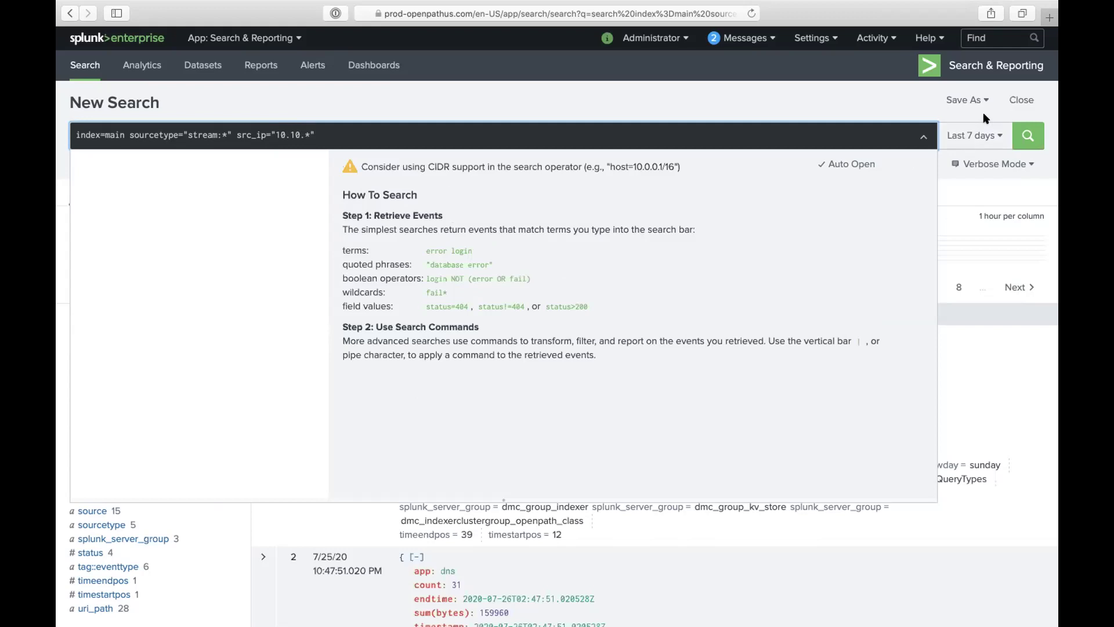
pyautogui.click(1027, 133)
pyautogui.click(997, 138)
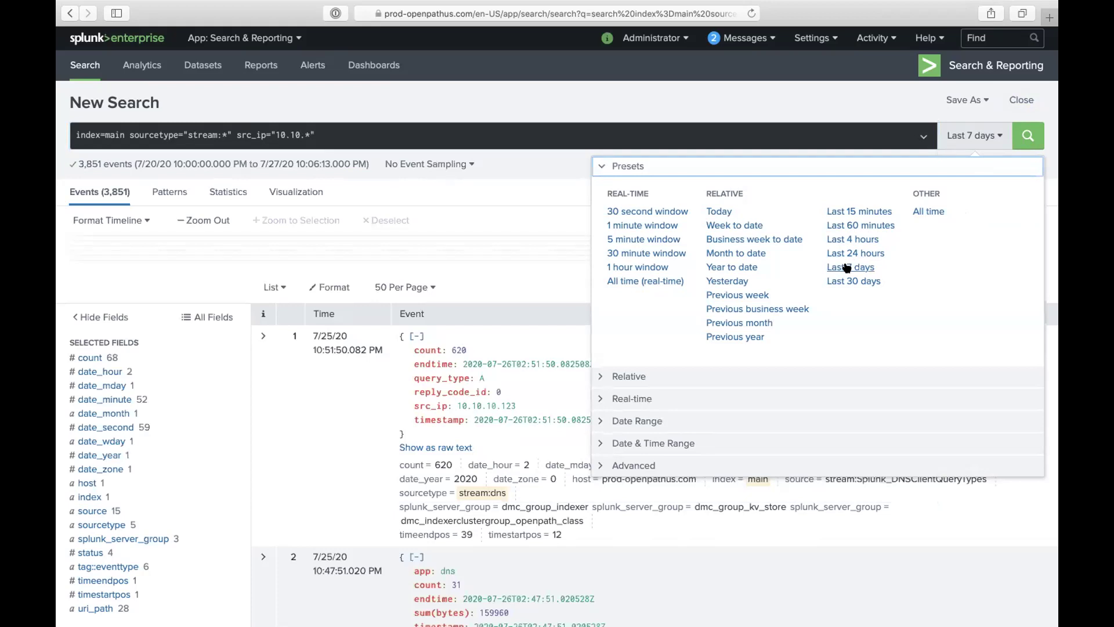
# Step: Run the src_ip-filtered search for 423 events and review its six src_ip values
pyautogui.click(1027, 137)
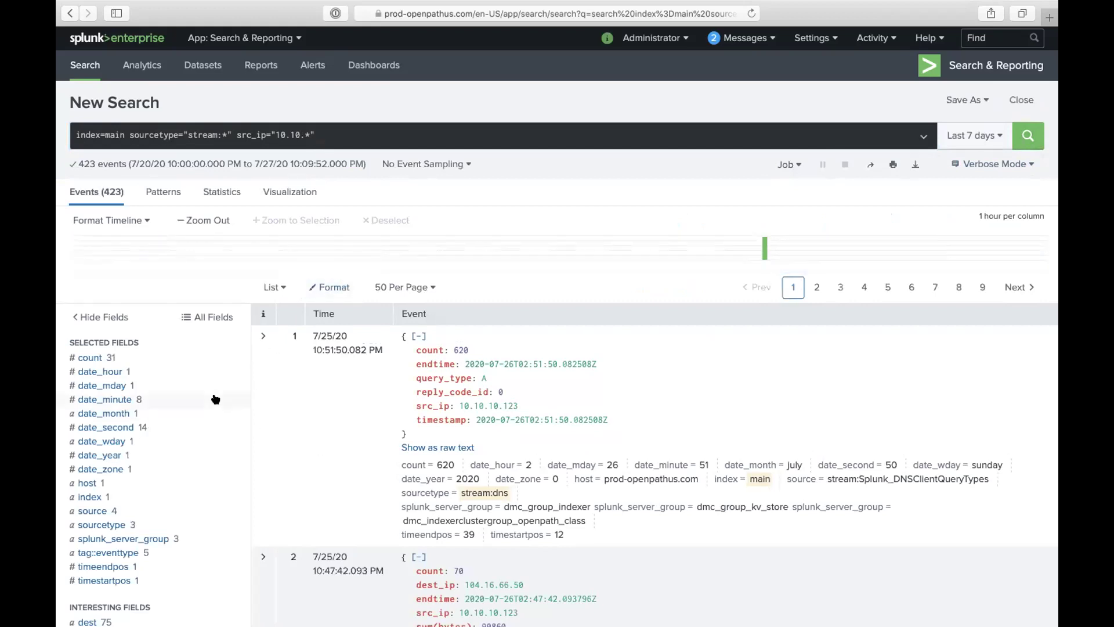
pyautogui.scroll(-2, 209, 394)
pyautogui.scroll(-4, 205, 395)
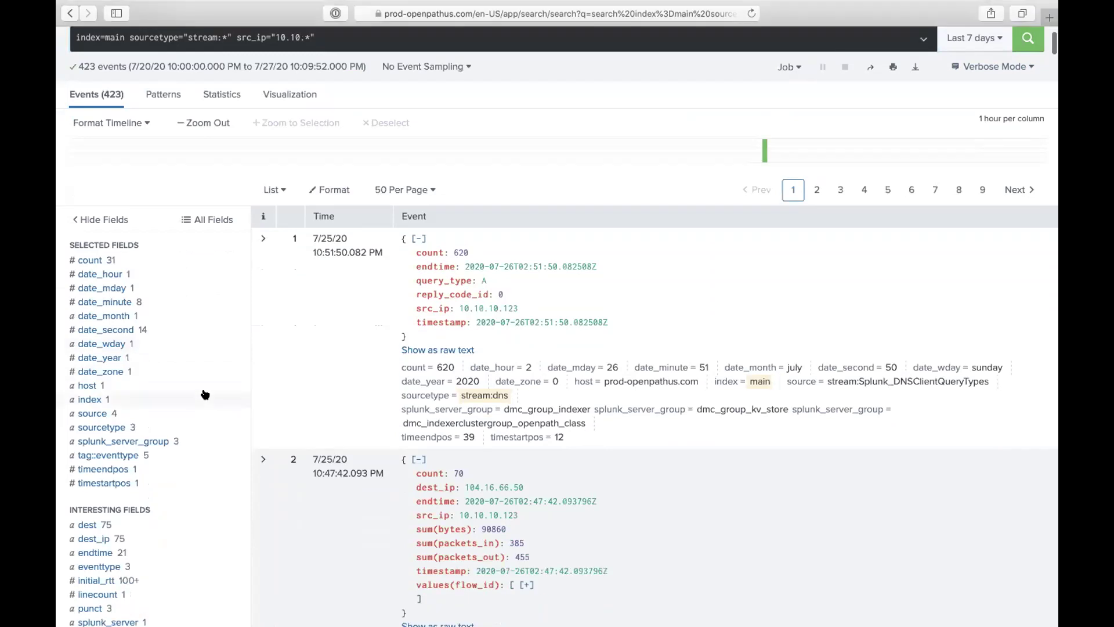
pyautogui.scroll(-2, 205, 395)
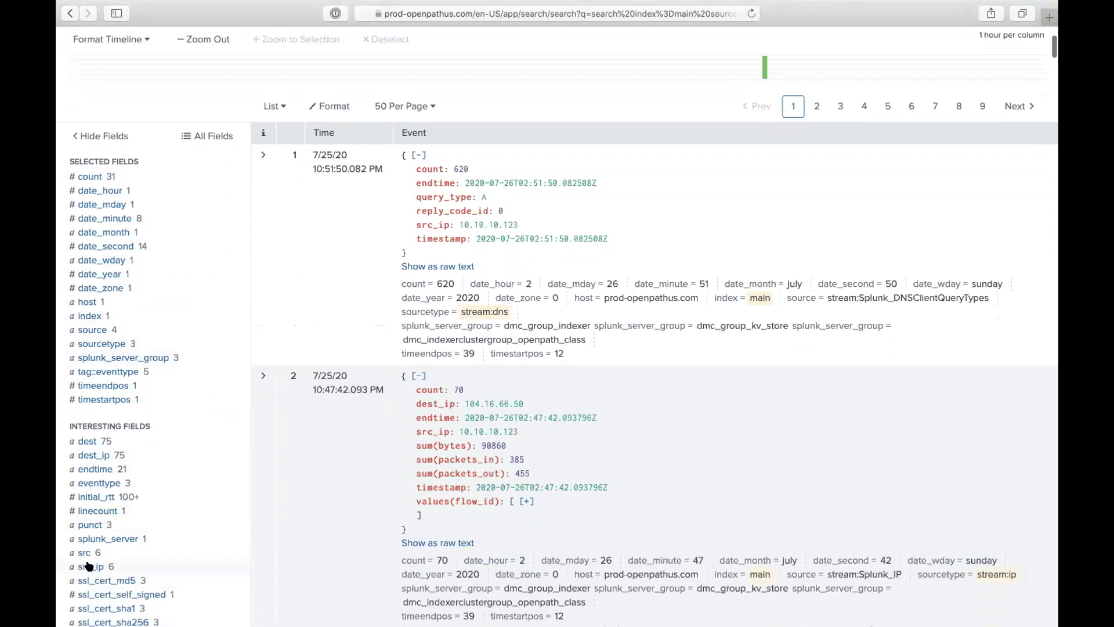
pyautogui.click(90, 568)
pyautogui.scroll(-2, 199, 487)
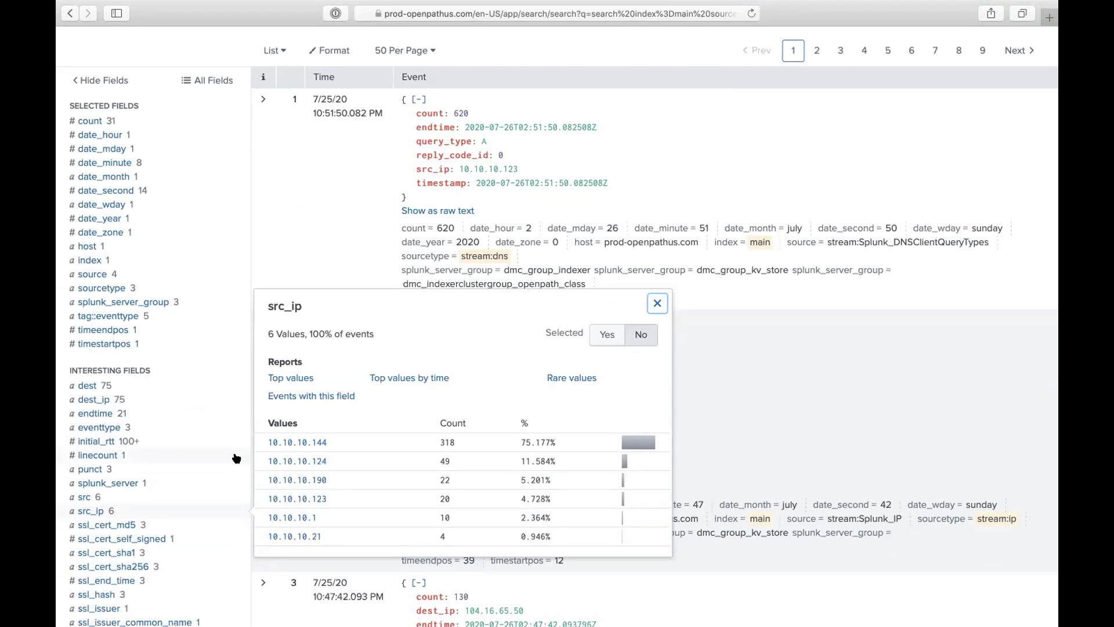
pyautogui.scroll(1, 336, 409)
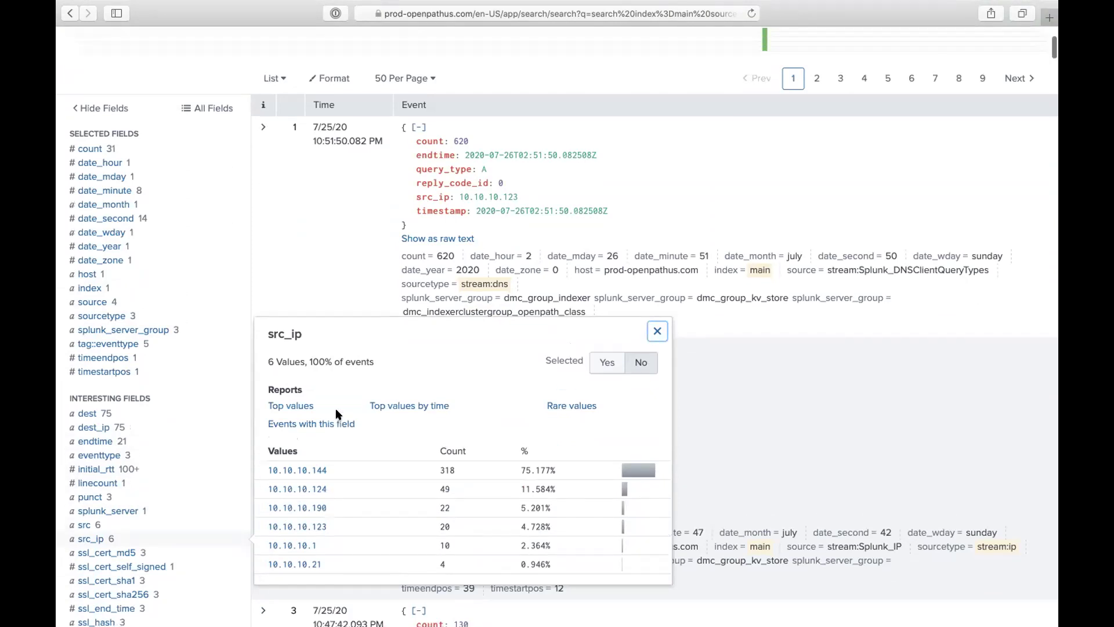
pyautogui.scroll(3, 335, 408)
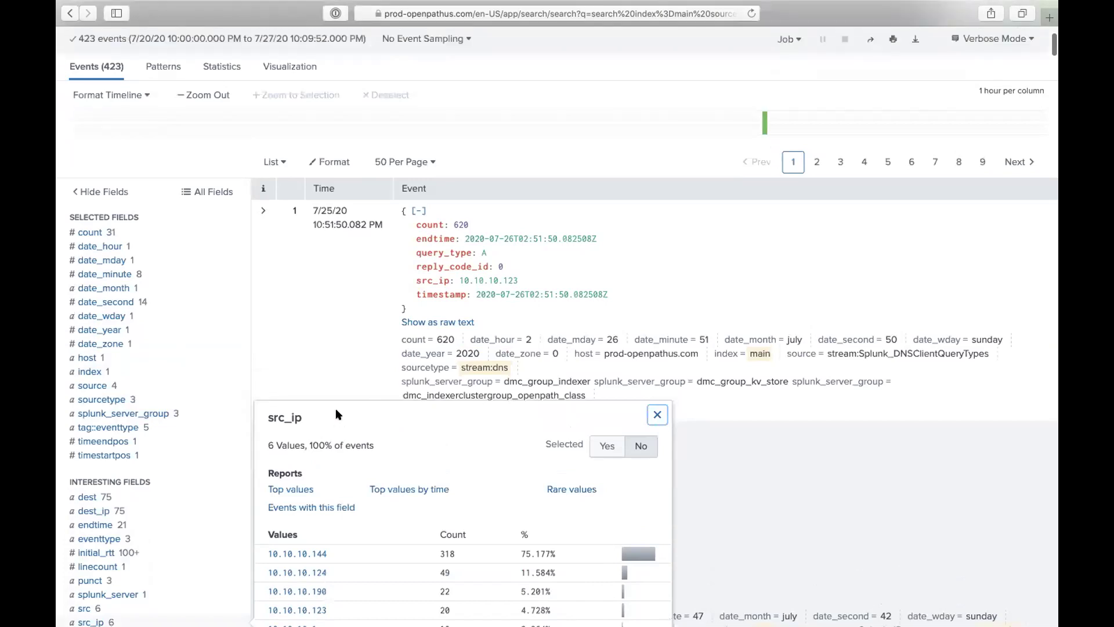
pyautogui.scroll(4, 336, 409)
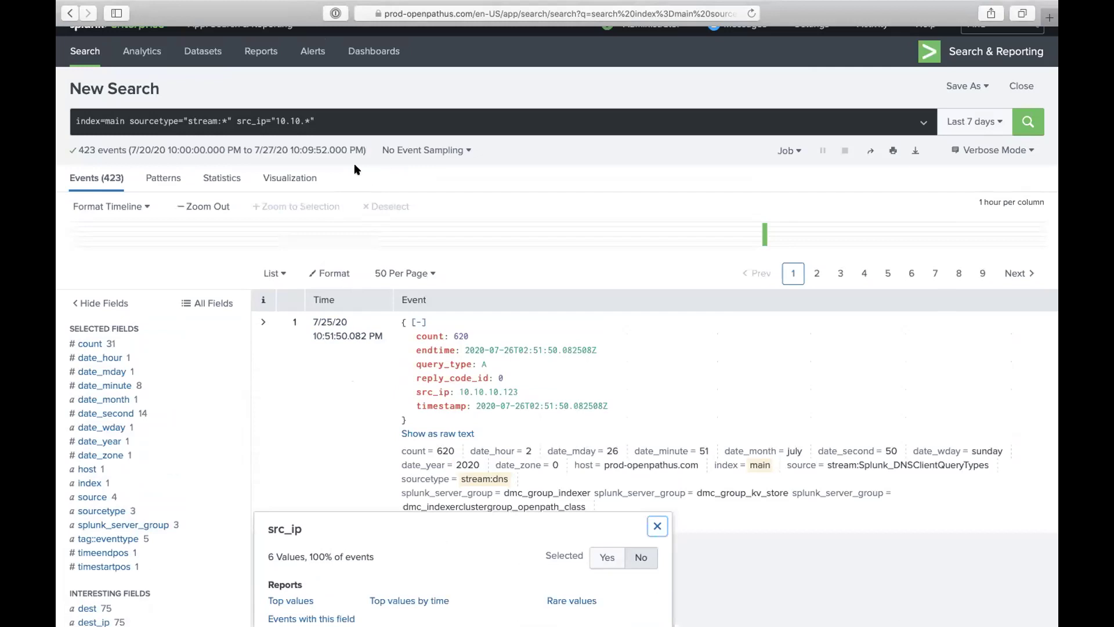
pyautogui.click(321, 117)
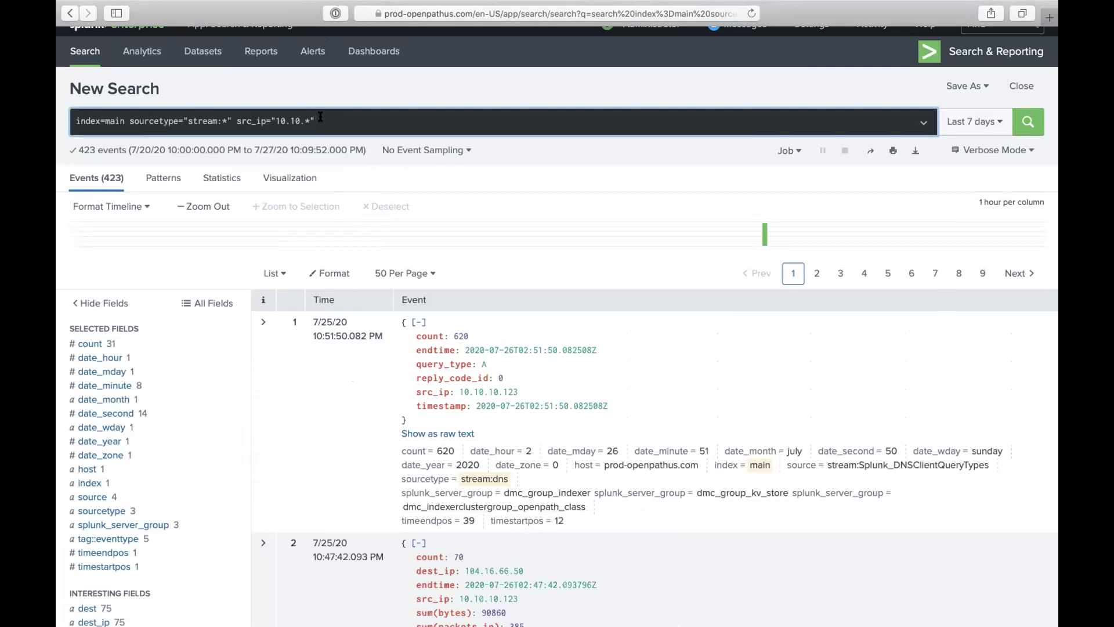
# Step: Add | table src_ip to the query and run it to list src_ip values
pyautogui.write('| ')
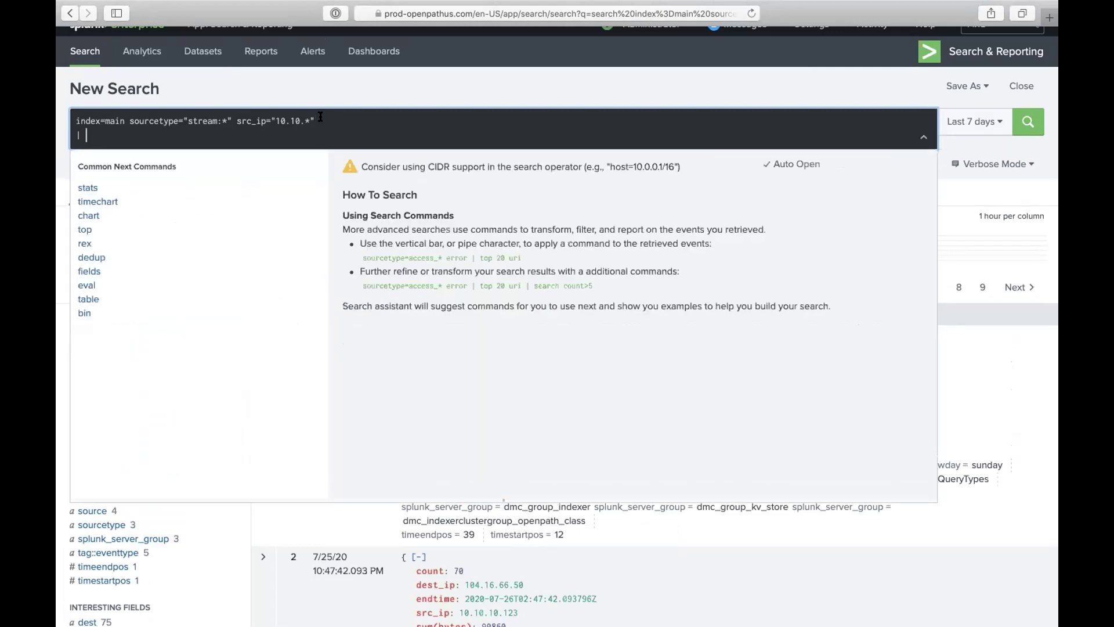
pyautogui.write('table')
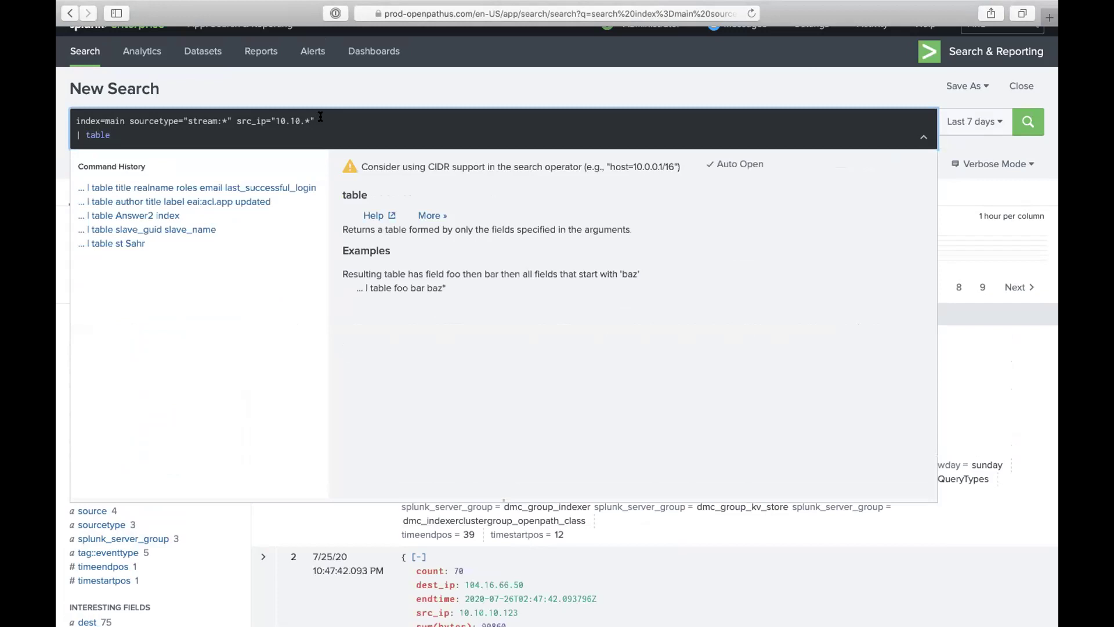
pyautogui.write(' src')
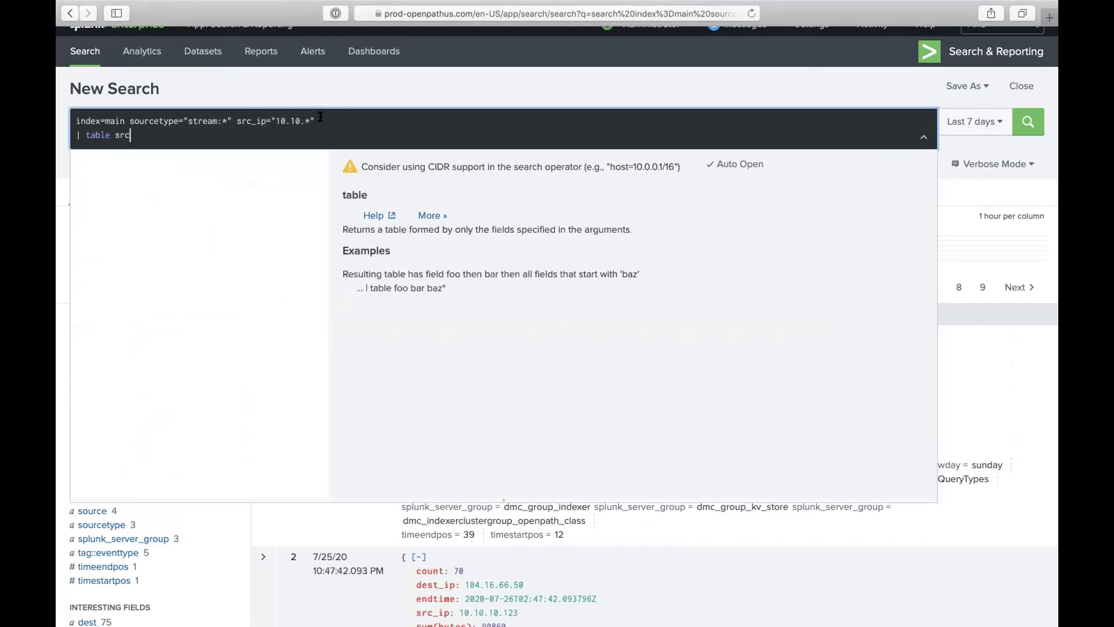
pyautogui.write('_ip')
pyautogui.press('Return')
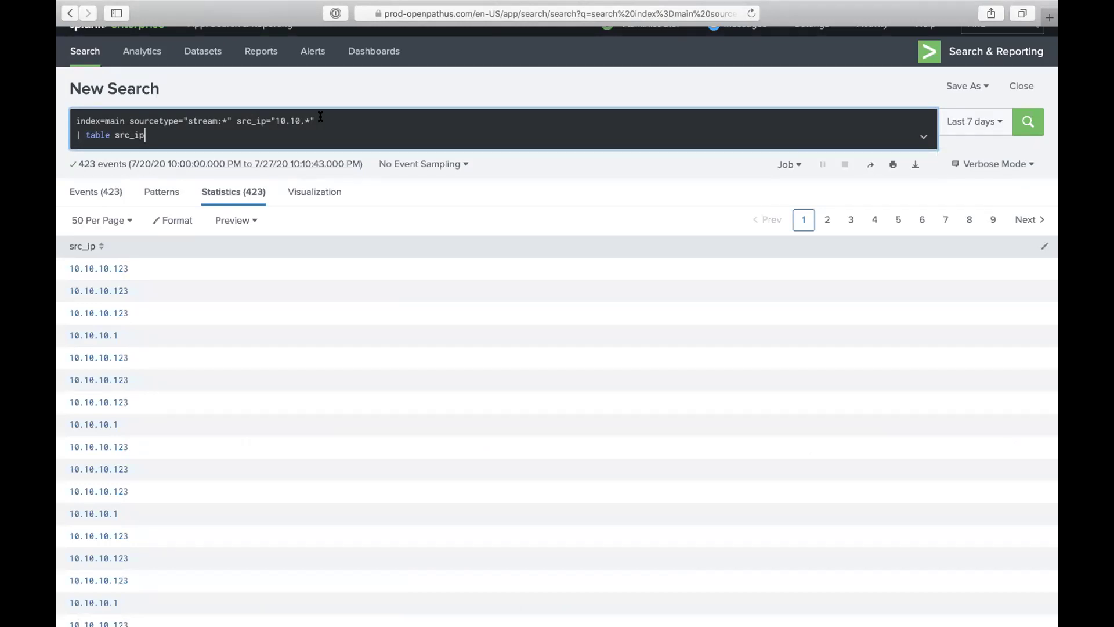
# Step: Add a new line | rename src_ip as Malicious_ip and run the search
pyautogui.hotkey('shift', 'Return')
pyautogui.write('|')
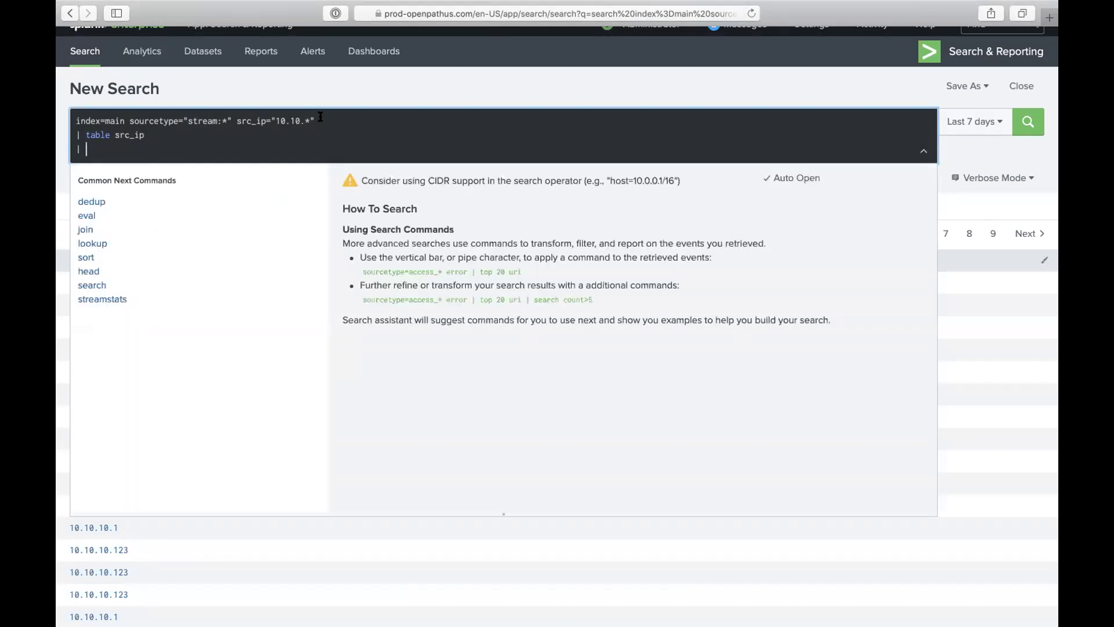
pyautogui.write('ename')
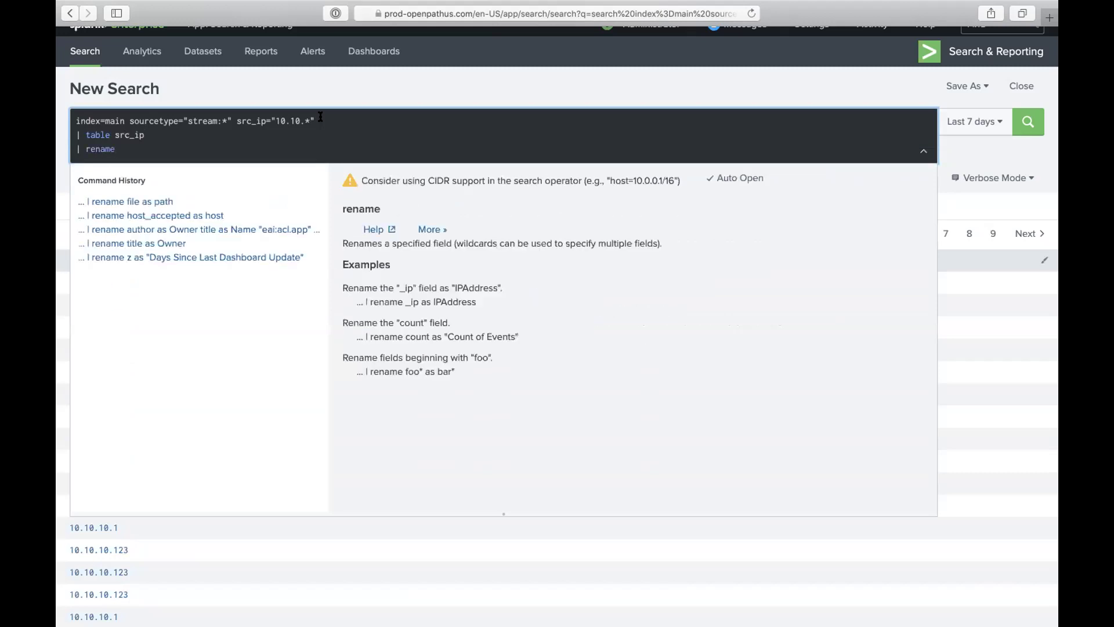
pyautogui.write(' src_ip as Mali')
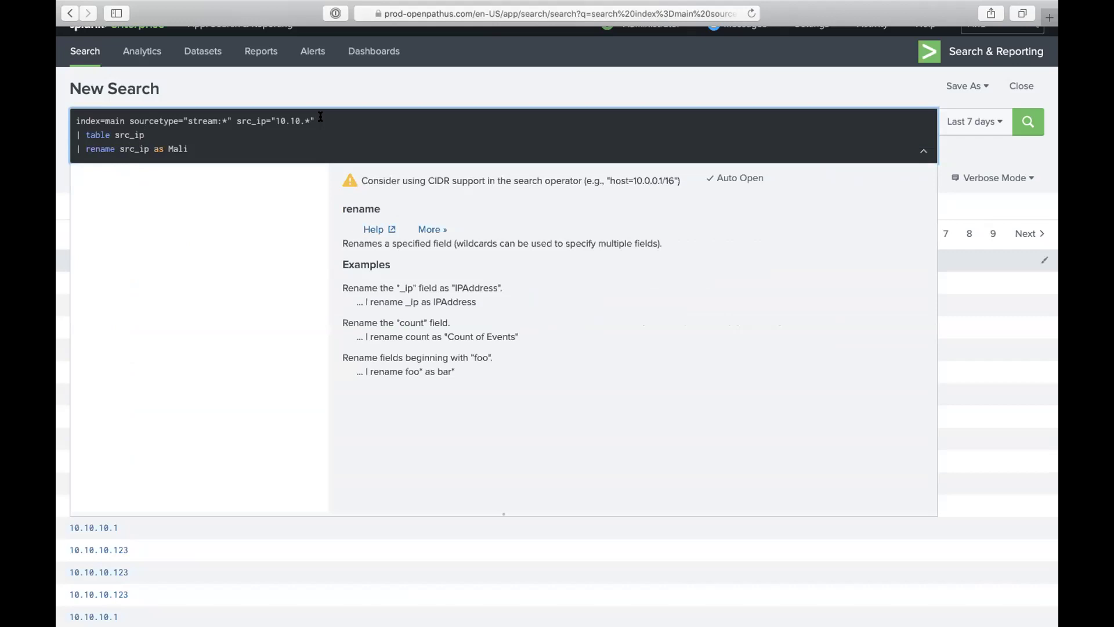
pyautogui.write('cious')
pyautogui.write('-ip')
pyautogui.press('BackSpace')
pyautogui.press('BackSpace')
pyautogui.press('BackSpace')
pyautogui.write('_ip')
pyautogui.press('Return')
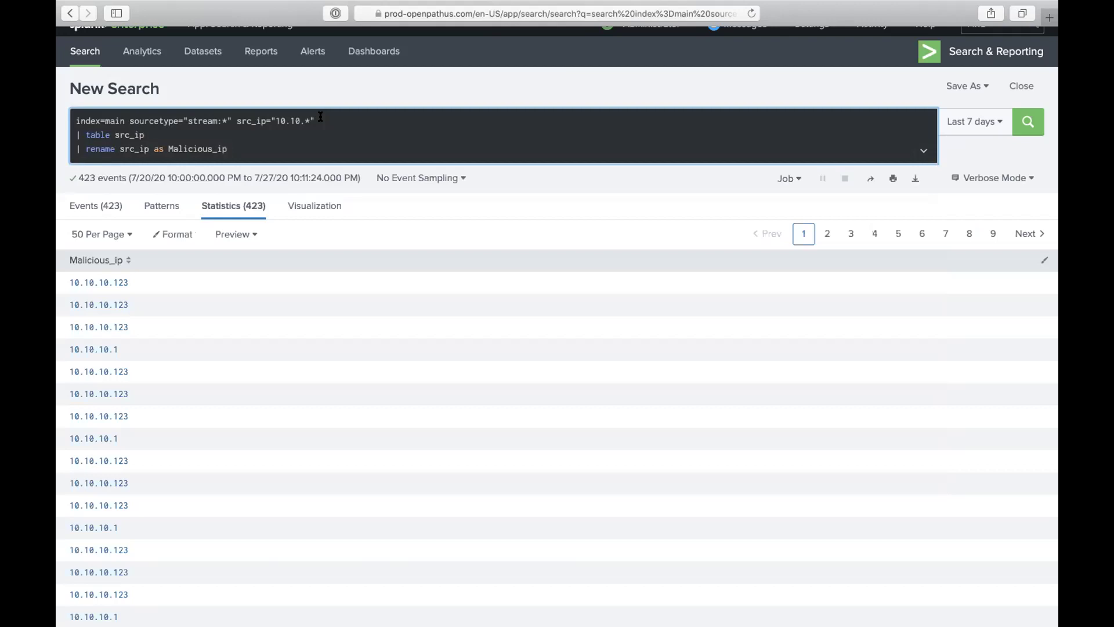
# Step: Discard a partially typed dedup line and rerun the search
pyautogui.write('| ')
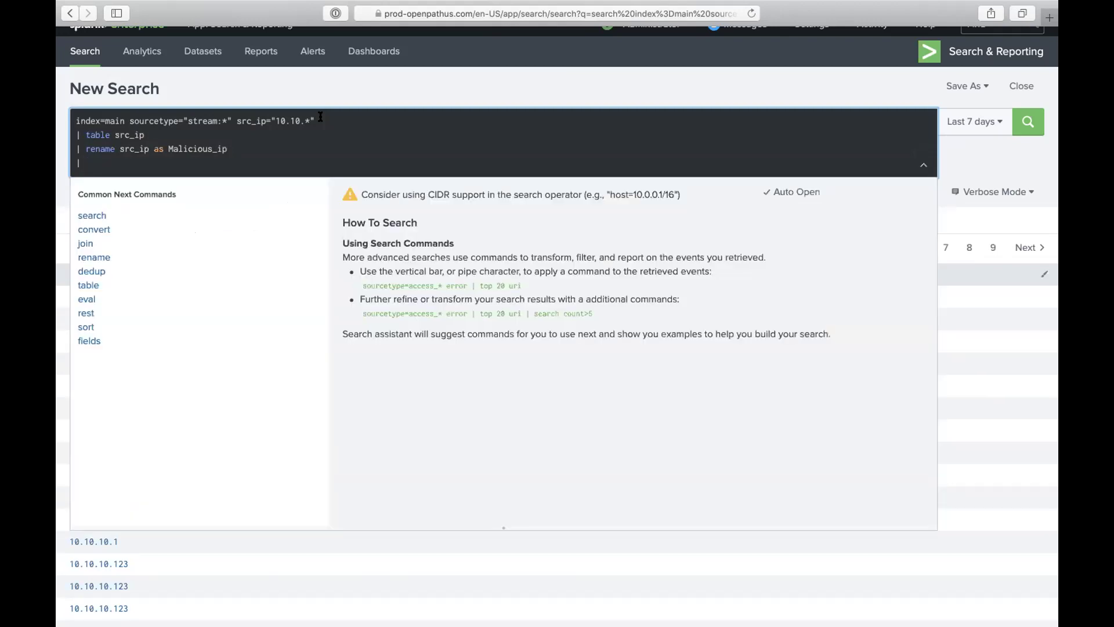
pyautogui.write('de')
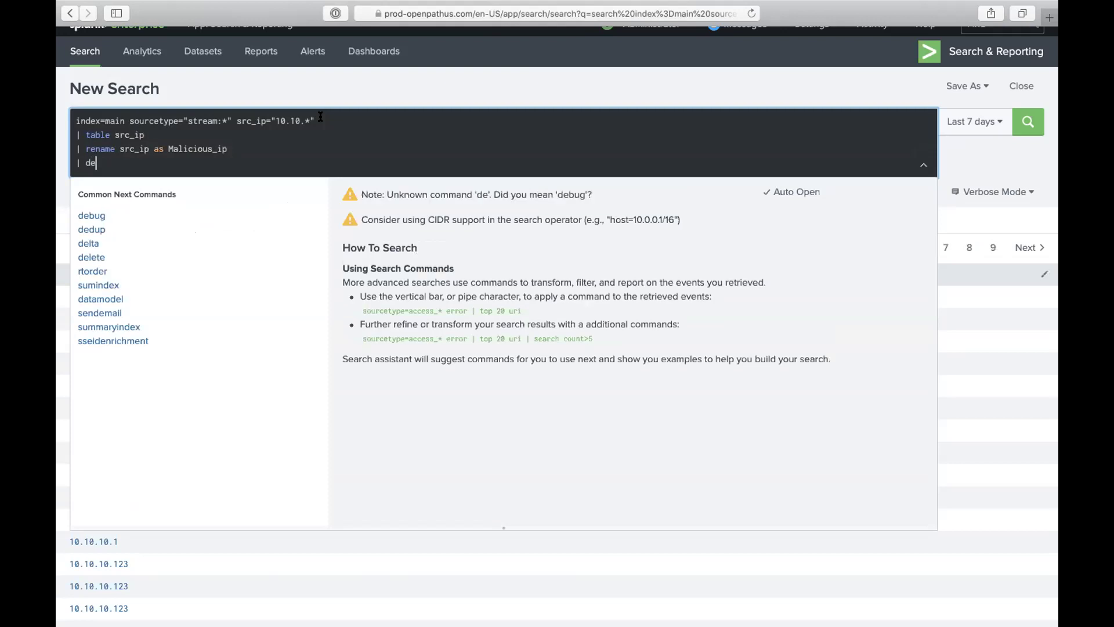
pyautogui.press('BackSpace')
pyautogui.press('BackSpace')
pyautogui.press('BackSpace')
pyautogui.press('BackSpace')
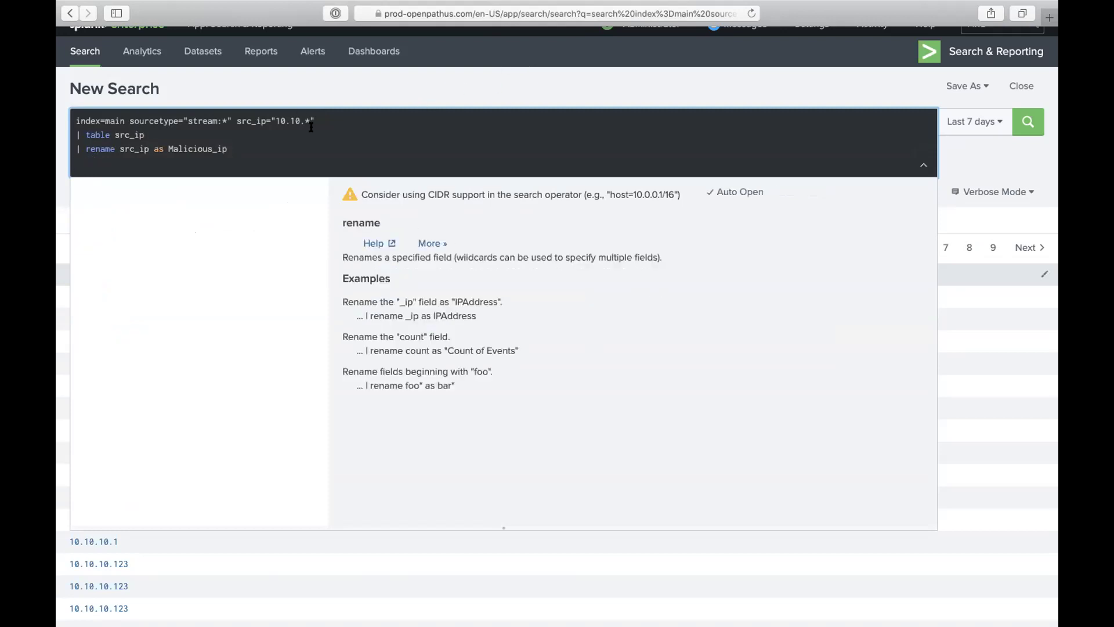
pyautogui.click(316, 117)
pyautogui.press('Return')
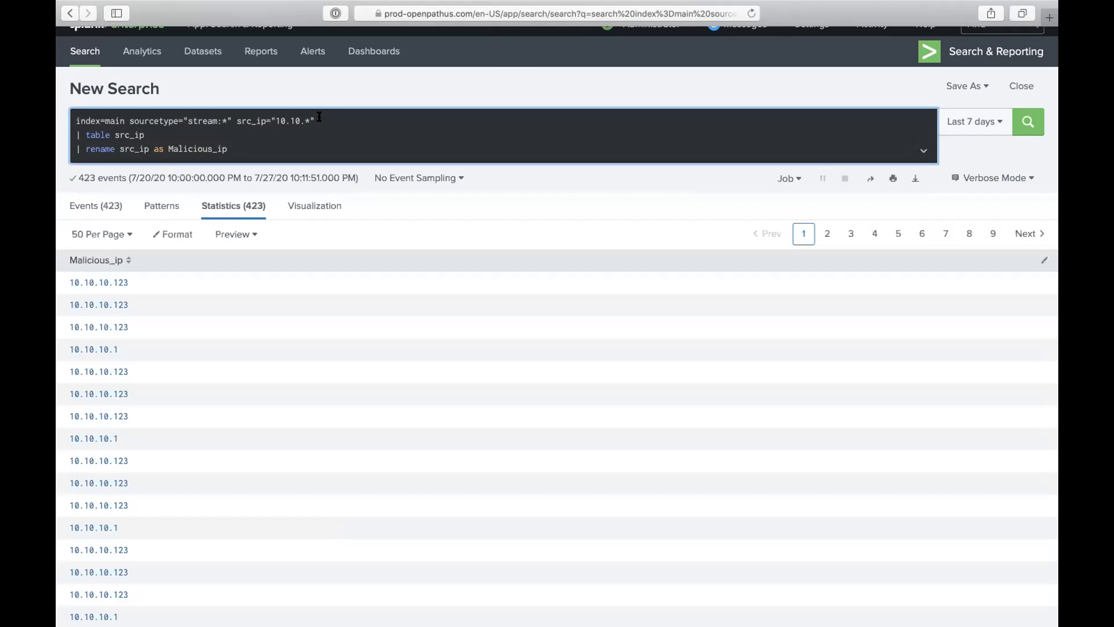
# Step: Insert a | dedup src_ip line and run, leaving 6 unique Malicious_ip rows
pyautogui.hotkey('shift', 'Return')
pyautogui.write('| dedu')
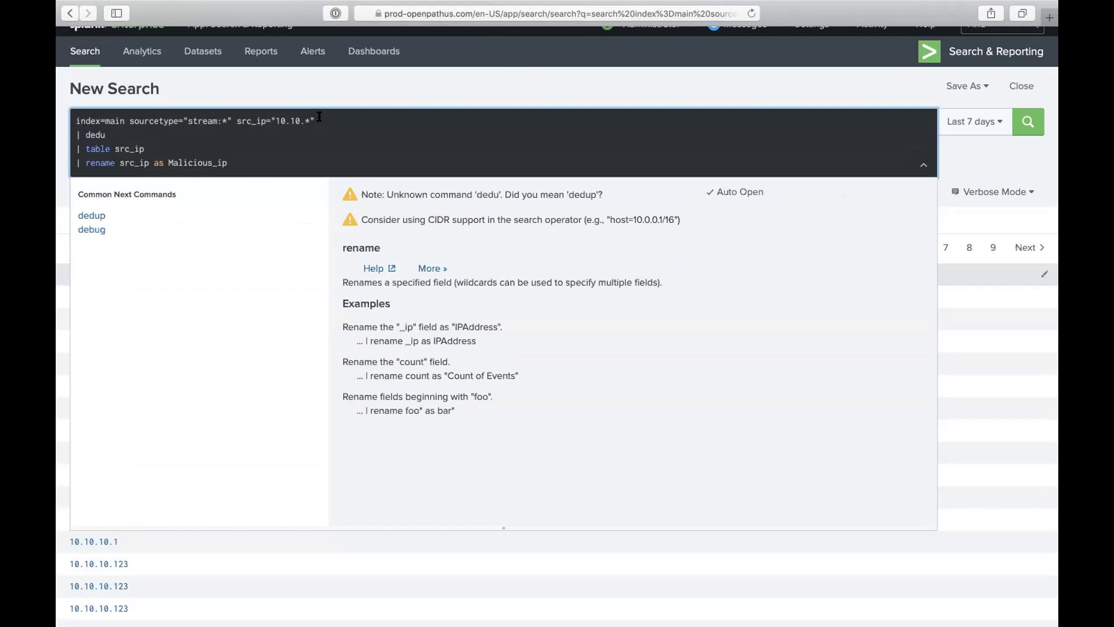
pyautogui.write('p src')
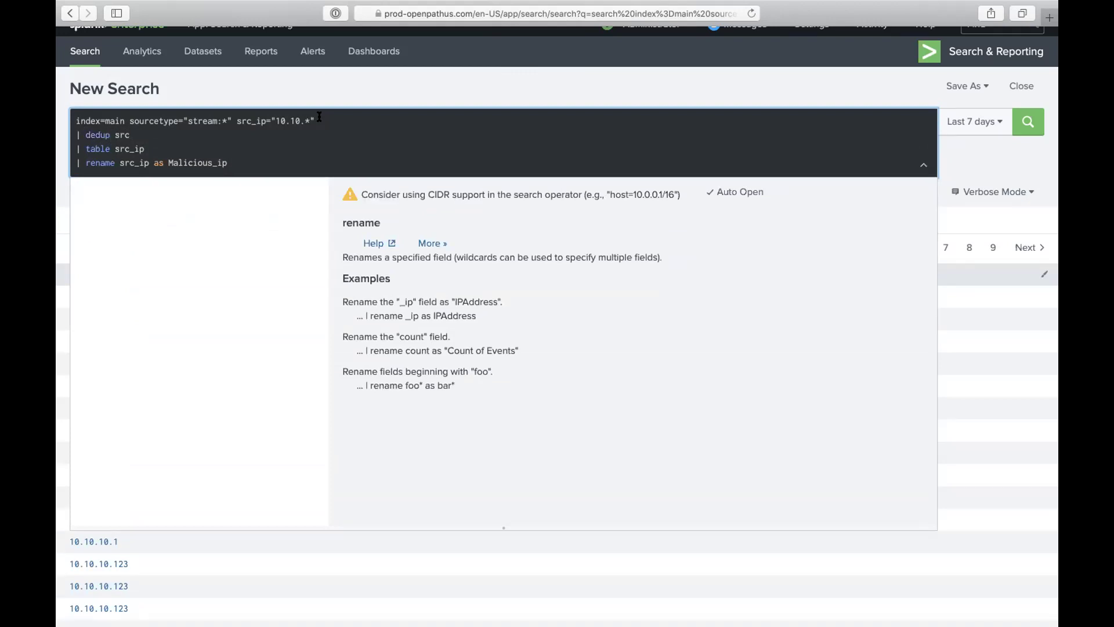
pyautogui.write('_ip')
pyautogui.press('Return')
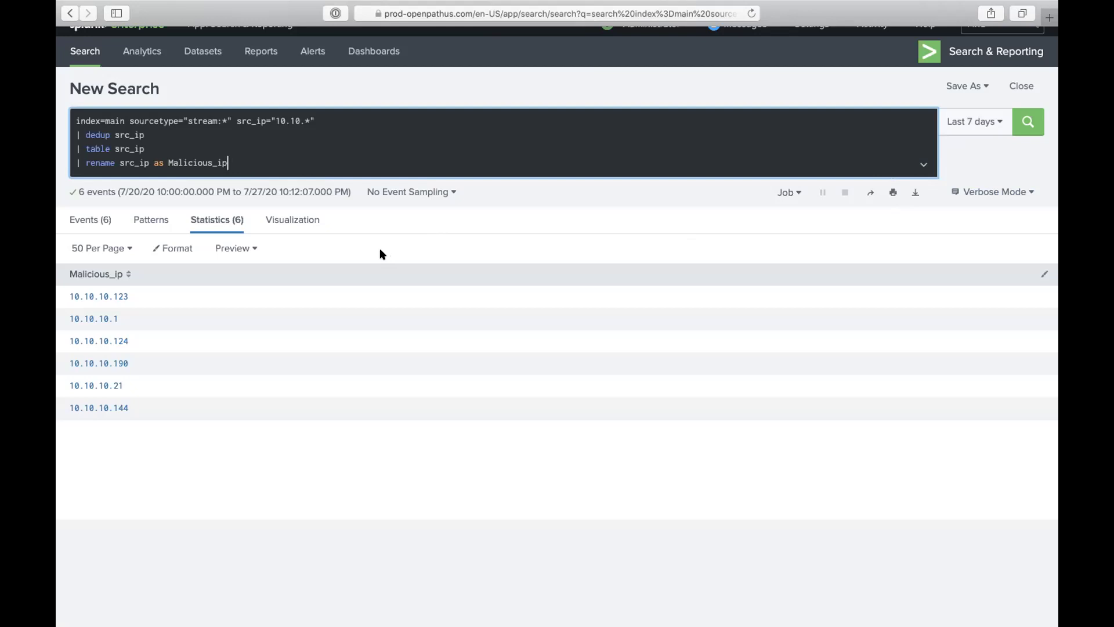
pyautogui.scroll(1, 801, 260)
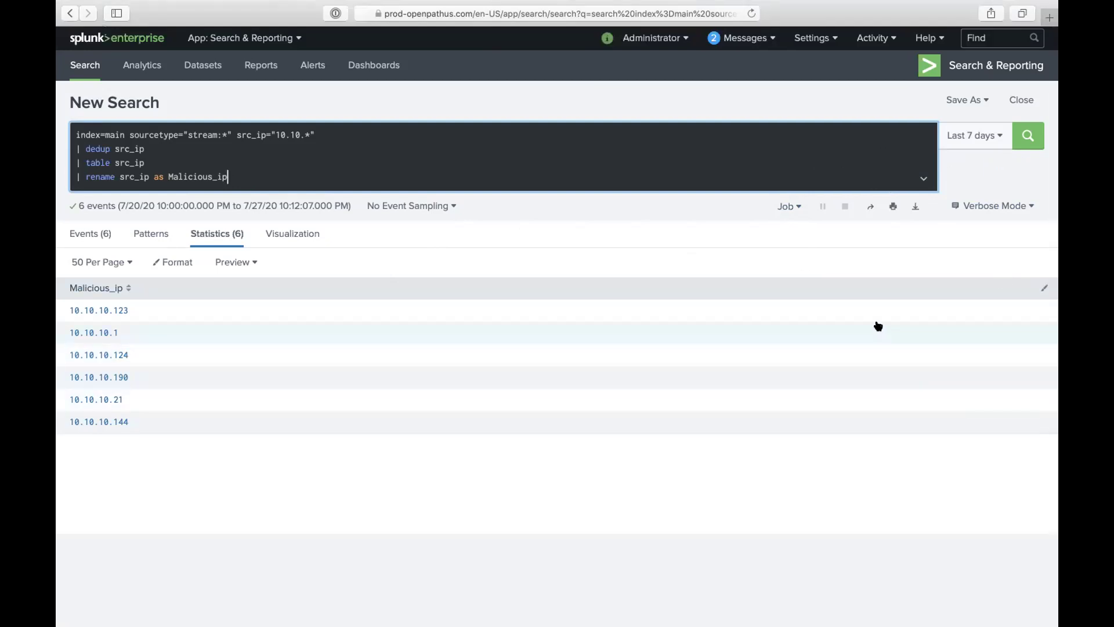
pyautogui.click(834, 39)
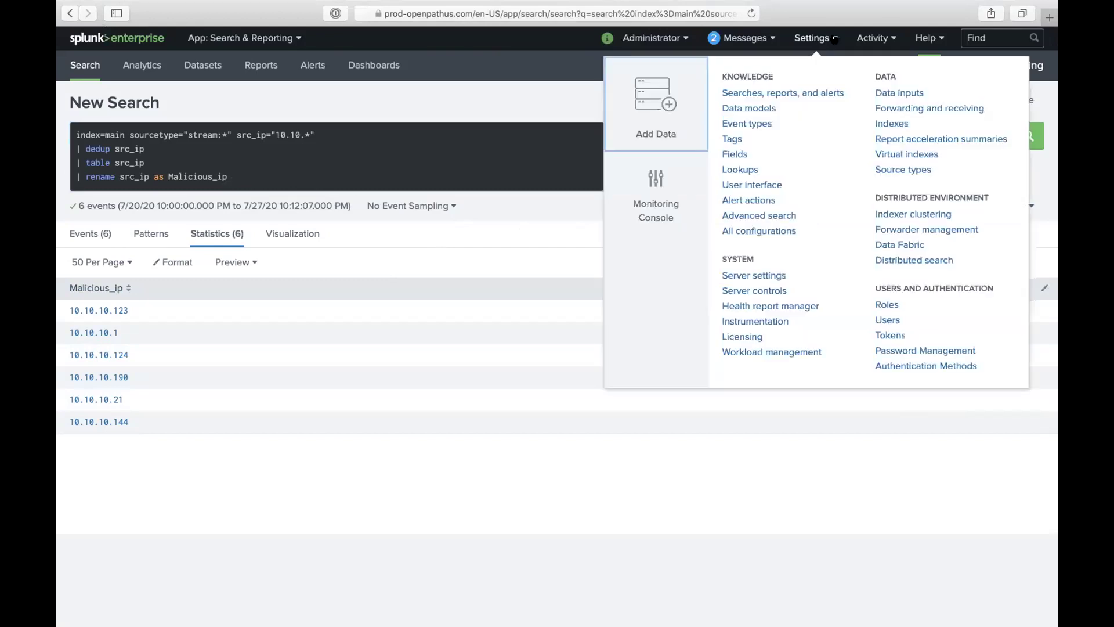
pyautogui.click(742, 169)
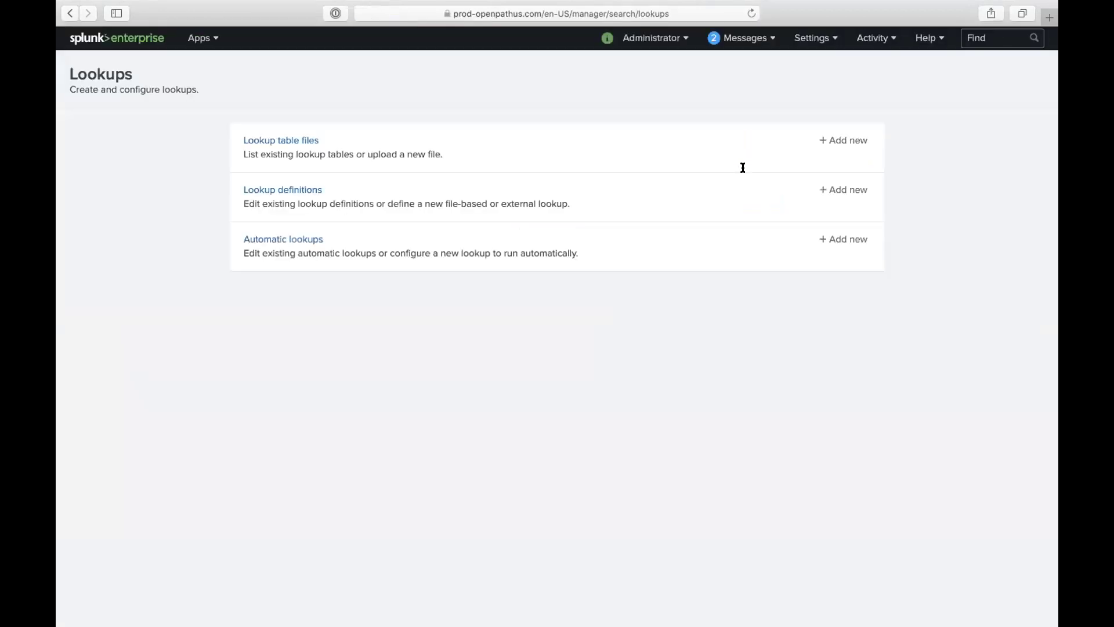
pyautogui.click(818, 139)
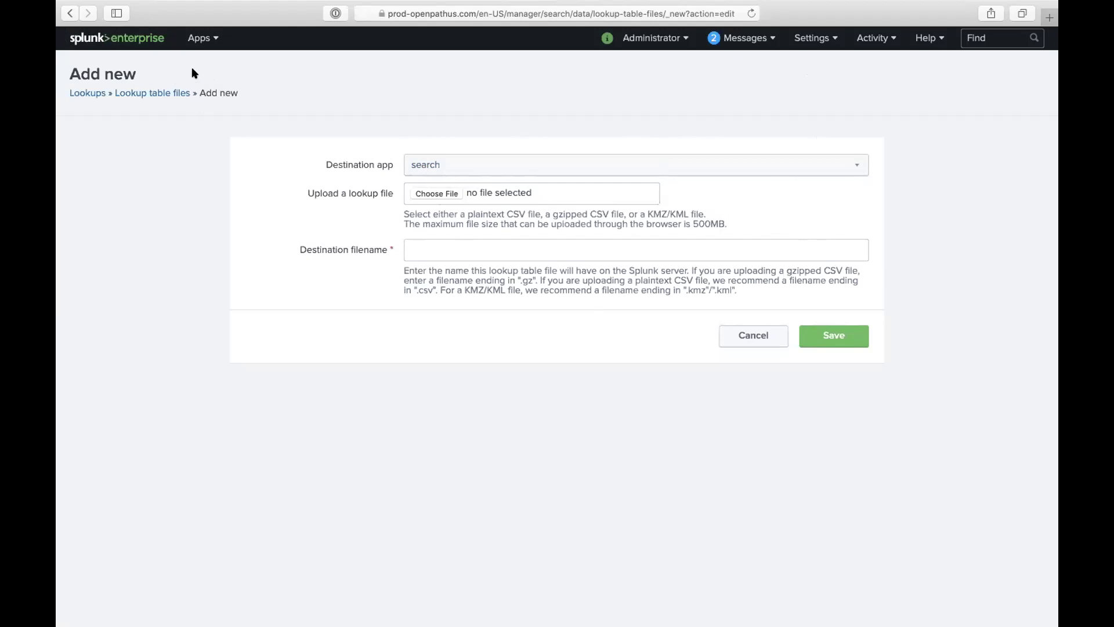
pyautogui.click(69, 12)
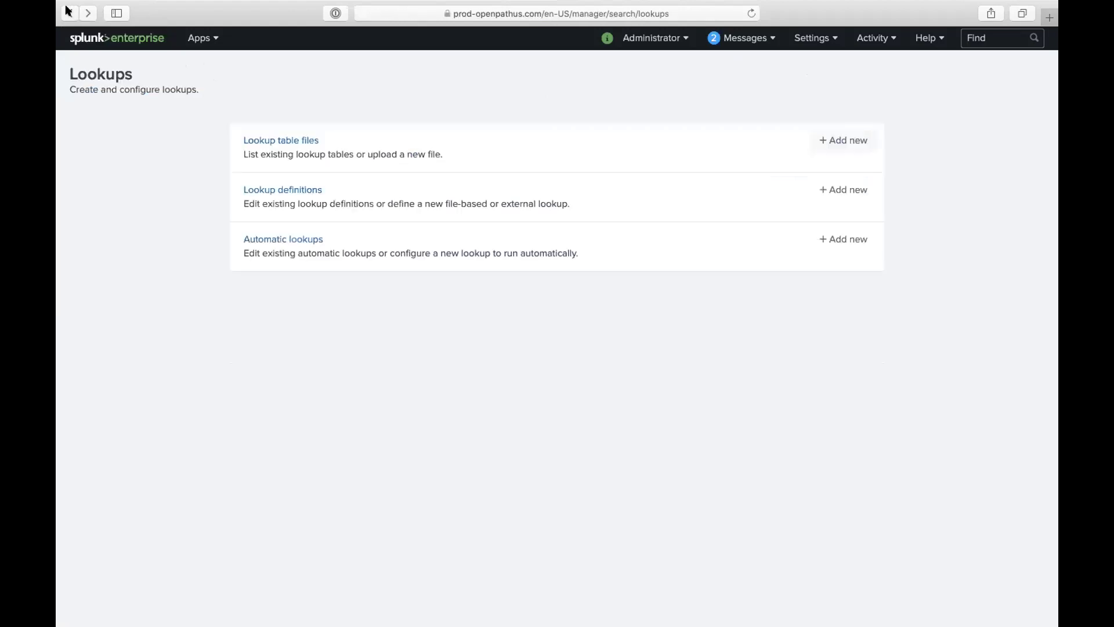
pyautogui.click(68, 11)
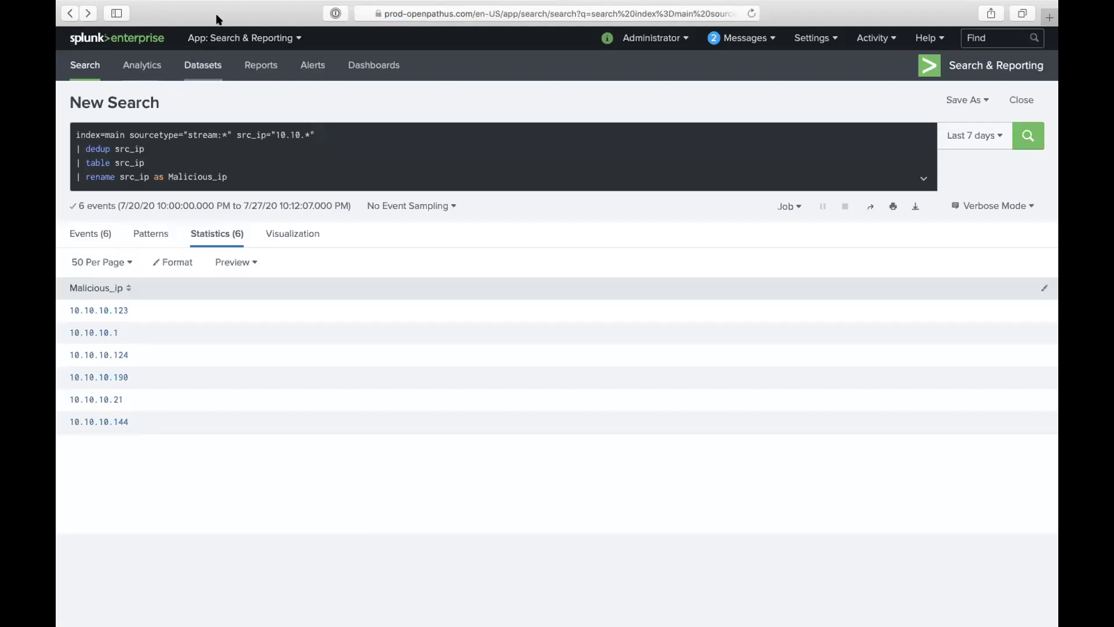
pyautogui.click(236, 174)
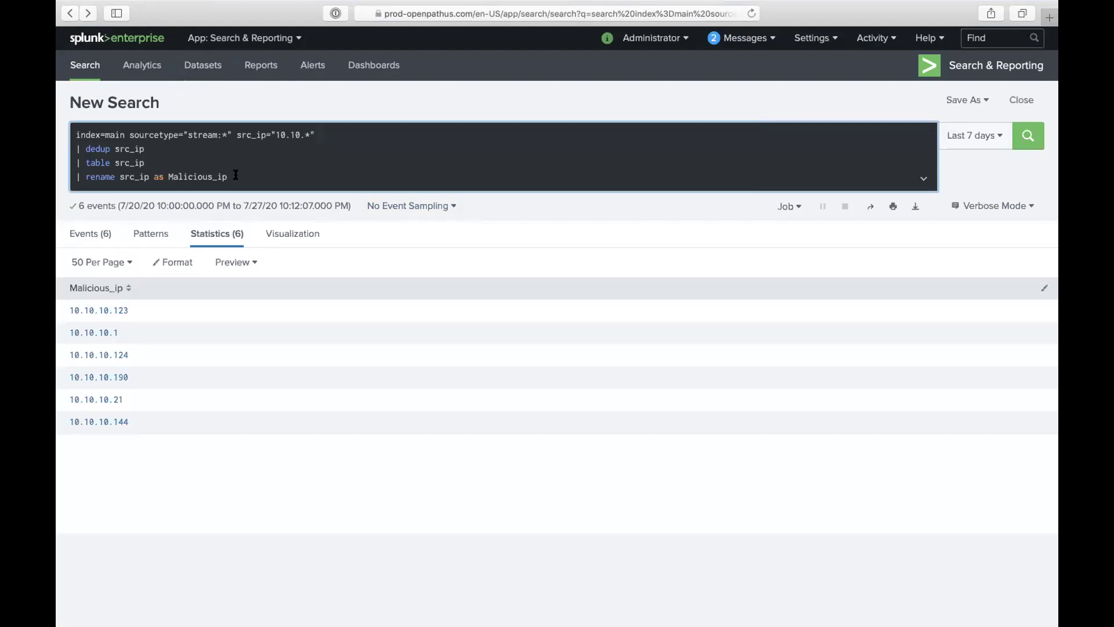
# Step: Start a new last piped line with outputlookup, replacing a mistyped 'cereate' command
pyautogui.write('|')
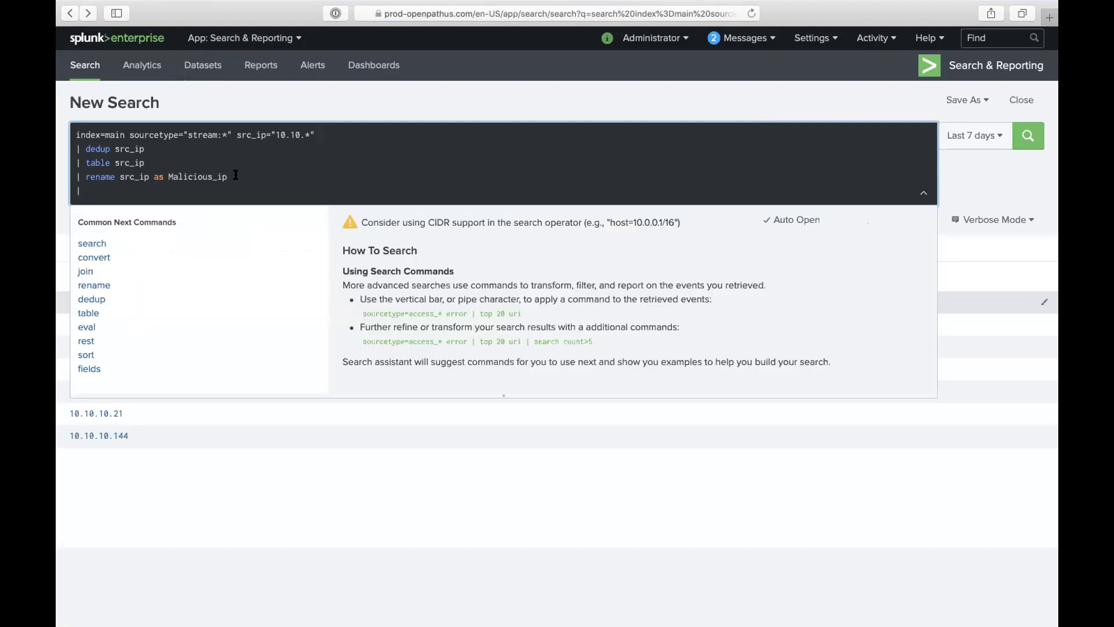
pyautogui.write('c')
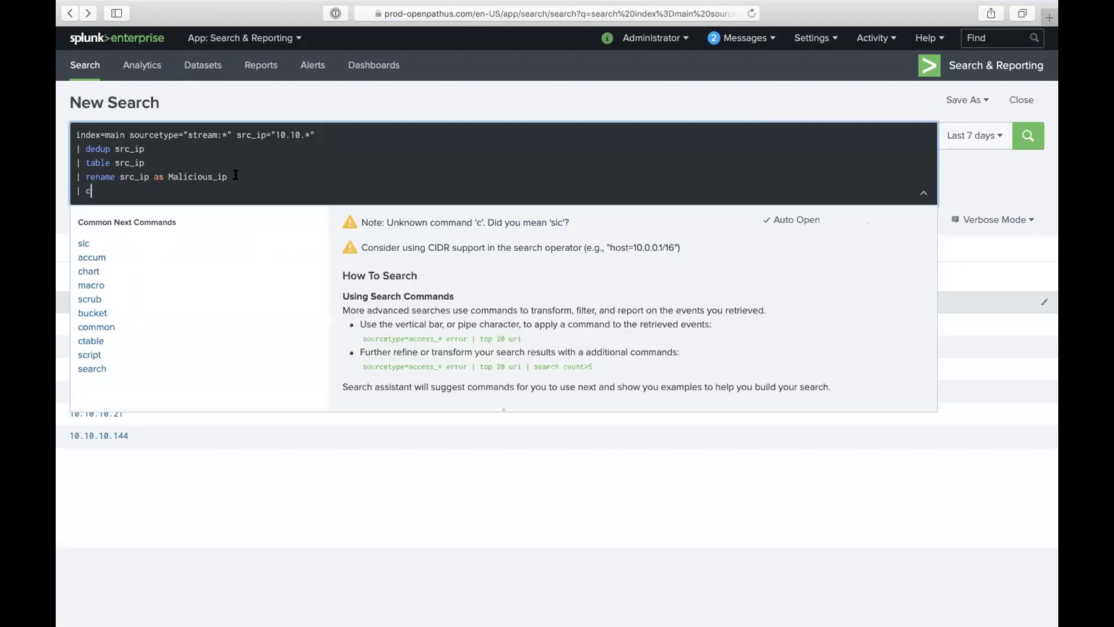
pyautogui.write('ereate')
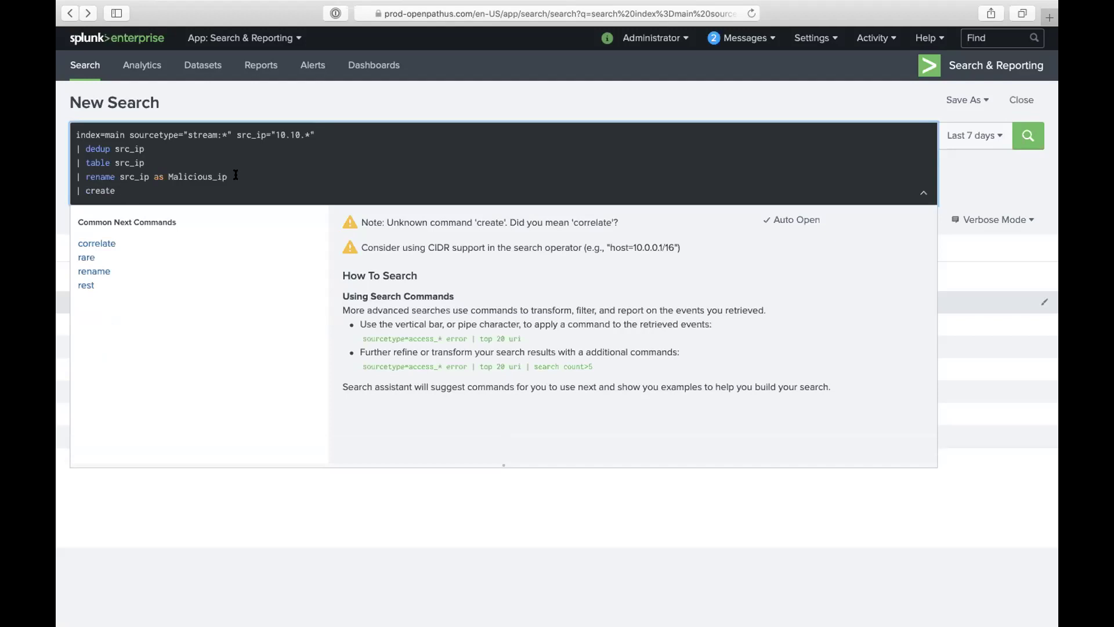
pyautogui.press('BackSpace')
pyautogui.press('BackSpace')
pyautogui.press('BackSpace')
pyautogui.press('BackSpace')
pyautogui.press('BackSpace')
pyautogui.press('BackSpace')
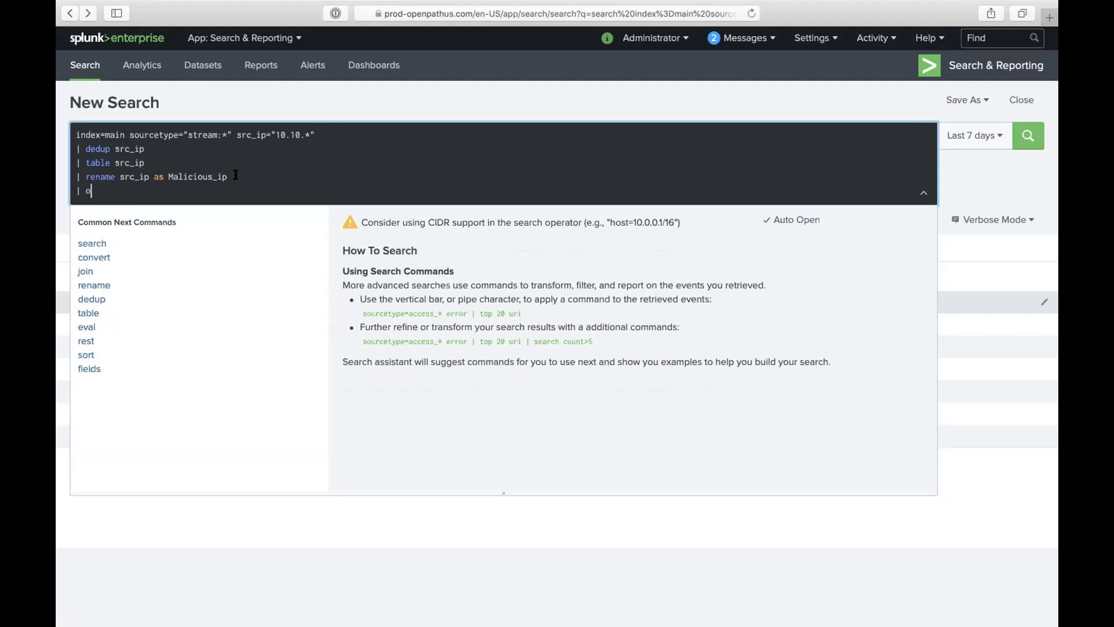
pyautogui.write('outp')
pyautogui.write('y')
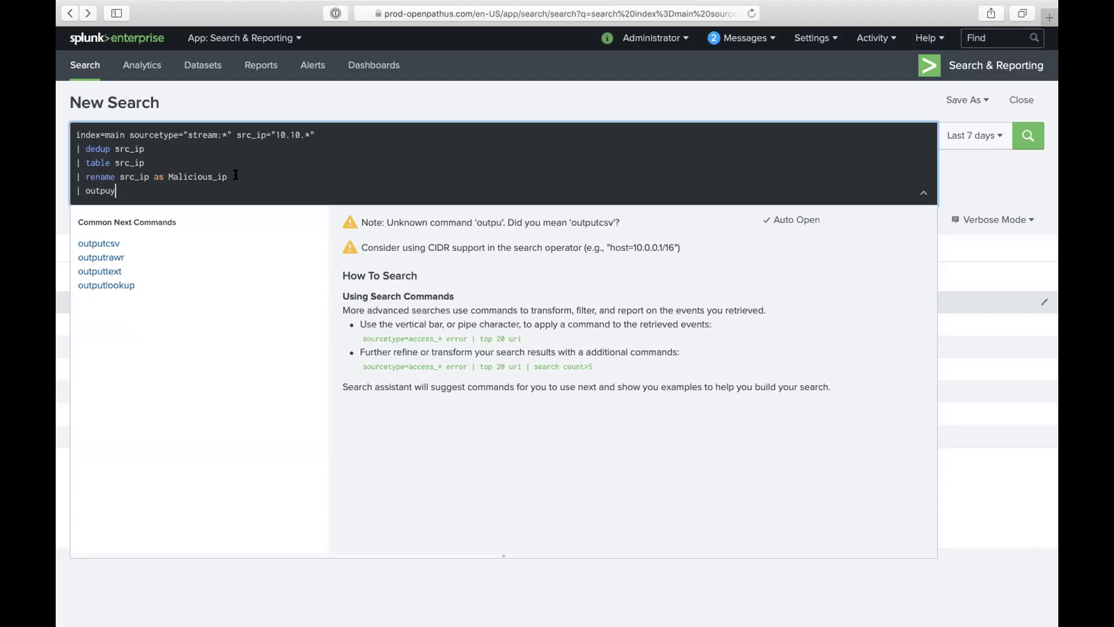
pyautogui.press('BackSpace')
pyautogui.write('t')
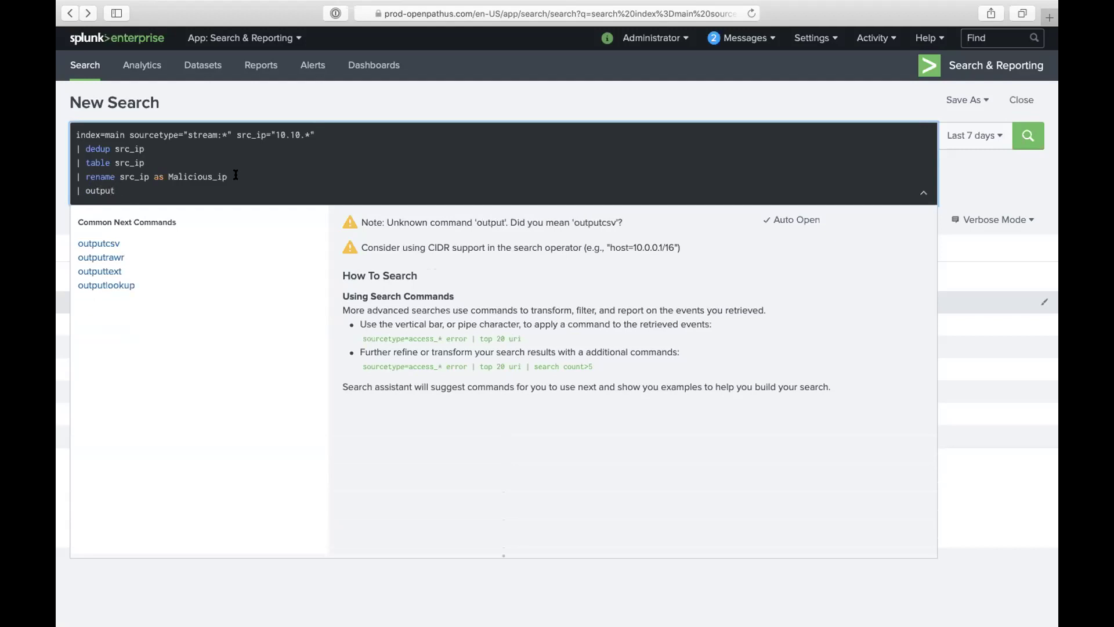
pyautogui.write('lookup')
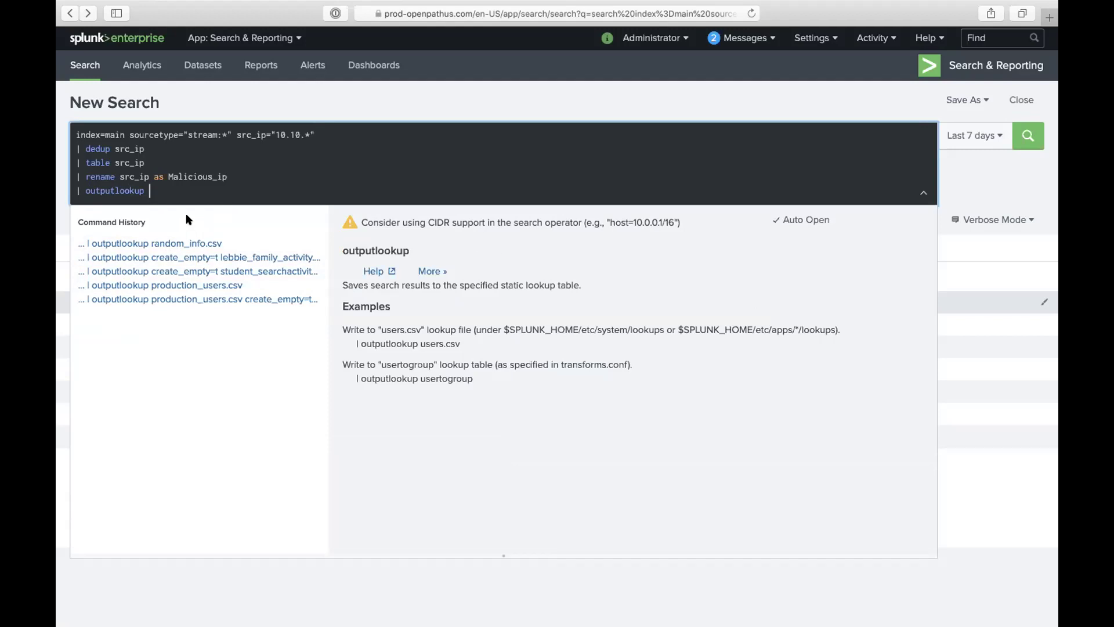
# Step: Type the create_empty argument after outputlookup, dropping the partial lookup file names
pyautogui.write('Ma')
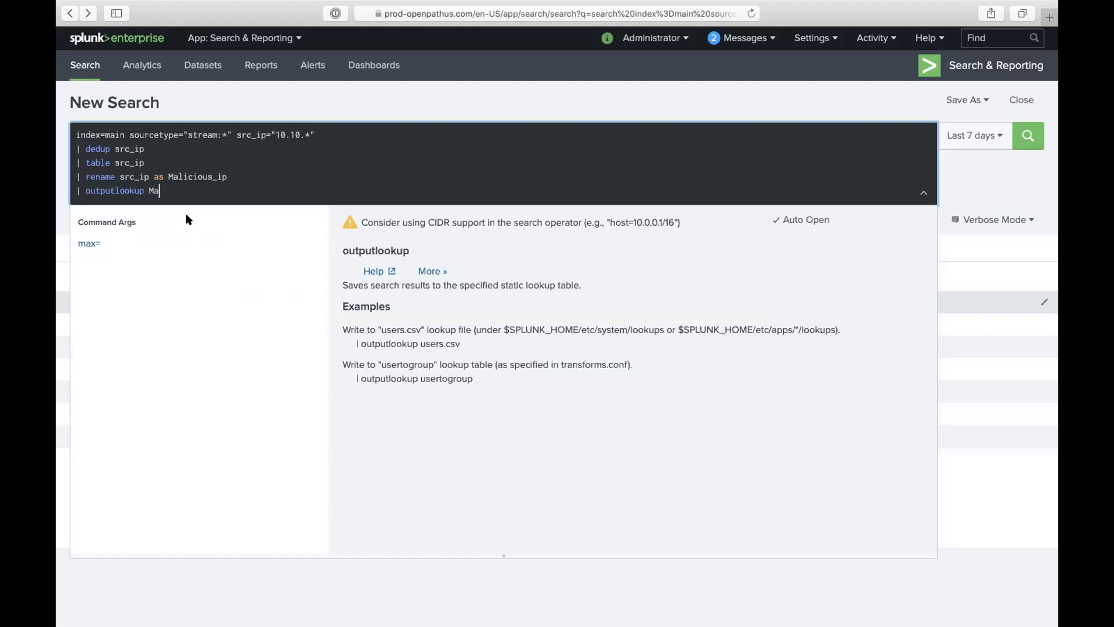
pyautogui.write('lic')
pyautogui.press('BackSpace')
pyautogui.press('BackSpace')
pyautogui.press('BackSpace')
pyautogui.press('BackSpace')
pyautogui.press('BackSpace')
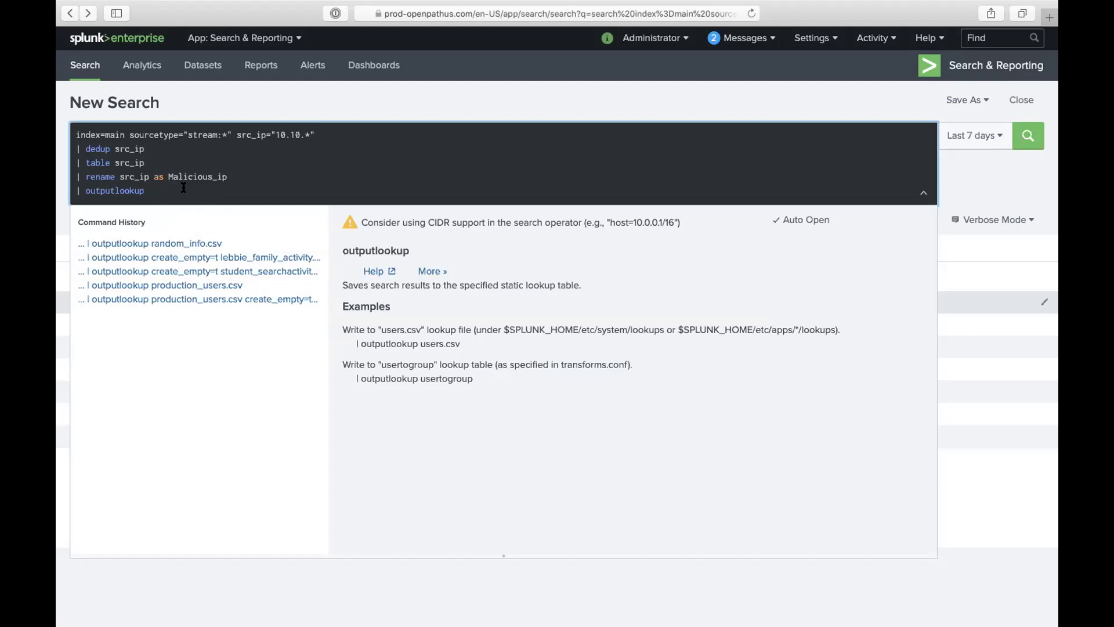
pyautogui.write('m')
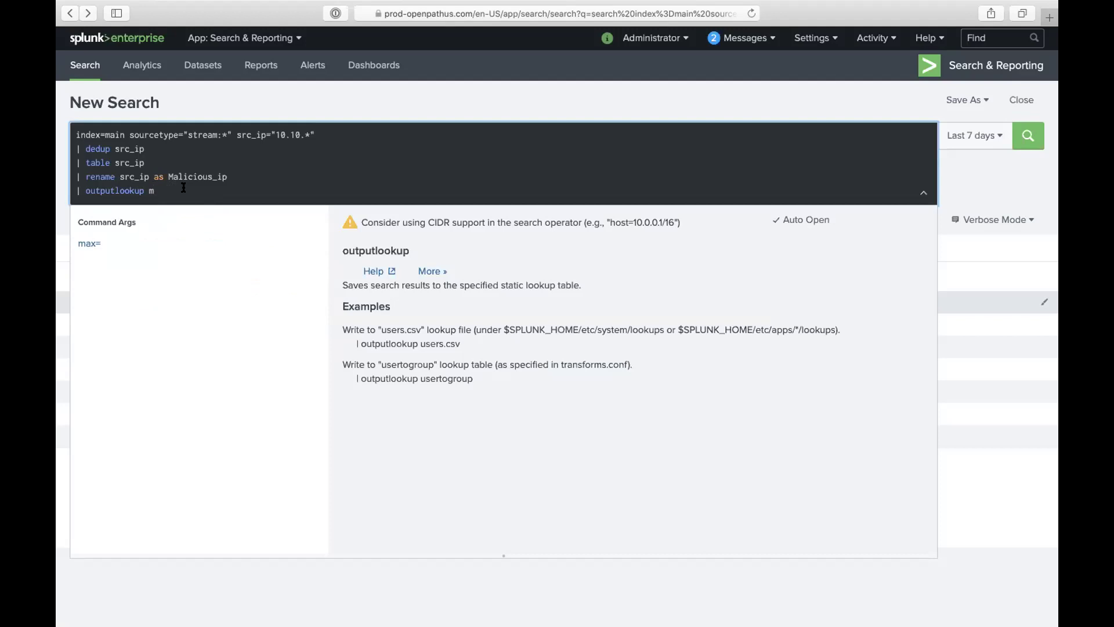
pyautogui.press('BackSpace')
pyautogui.write('Mali')
pyautogui.press('BackSpace')
pyautogui.press('BackSpace')
pyautogui.press('BackSpace')
pyautogui.press('BackSpace')
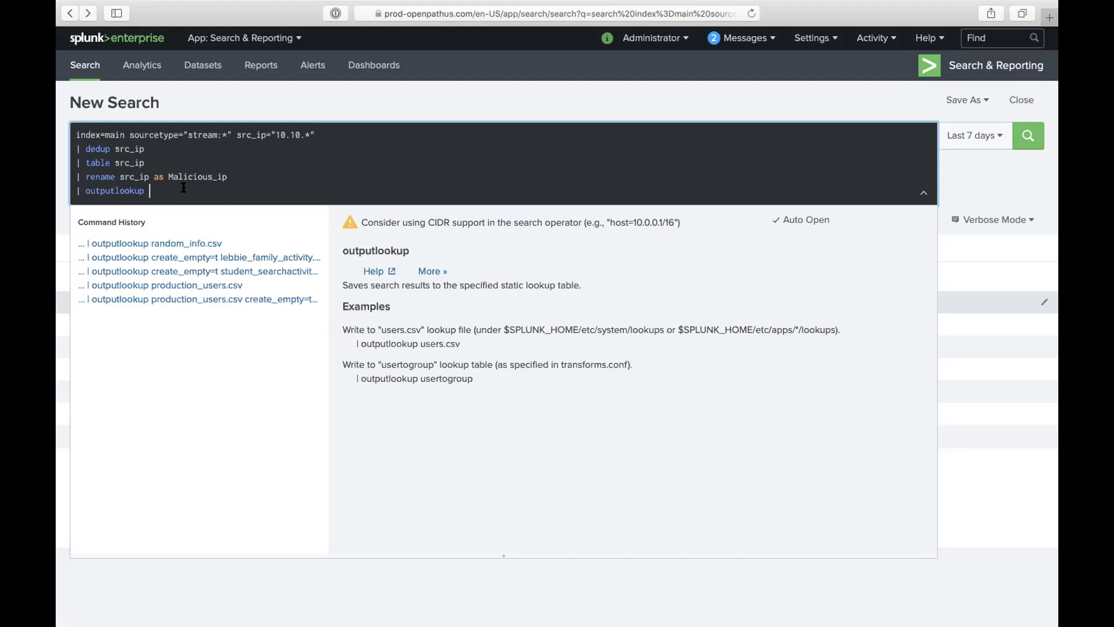
pyautogui.write('create')
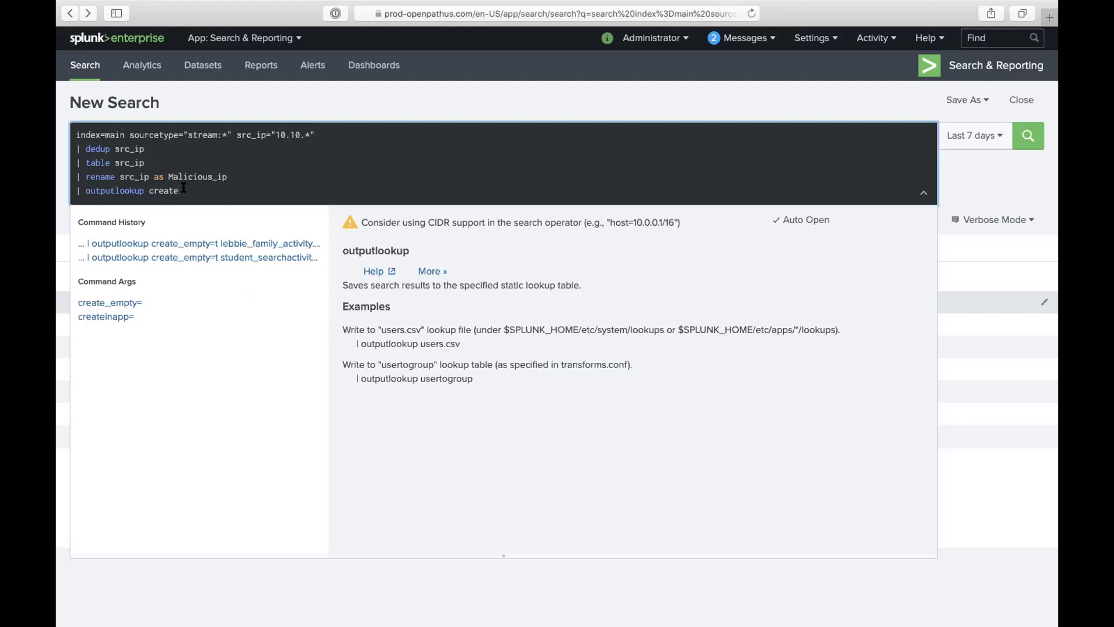
pyautogui.write('_empy')
pyautogui.press('BackSpace')
# Step: Finish the line as '| outputlookup create_empty=true Malicious_ips.csv' and run the search
pyautogui.write('ty=true')
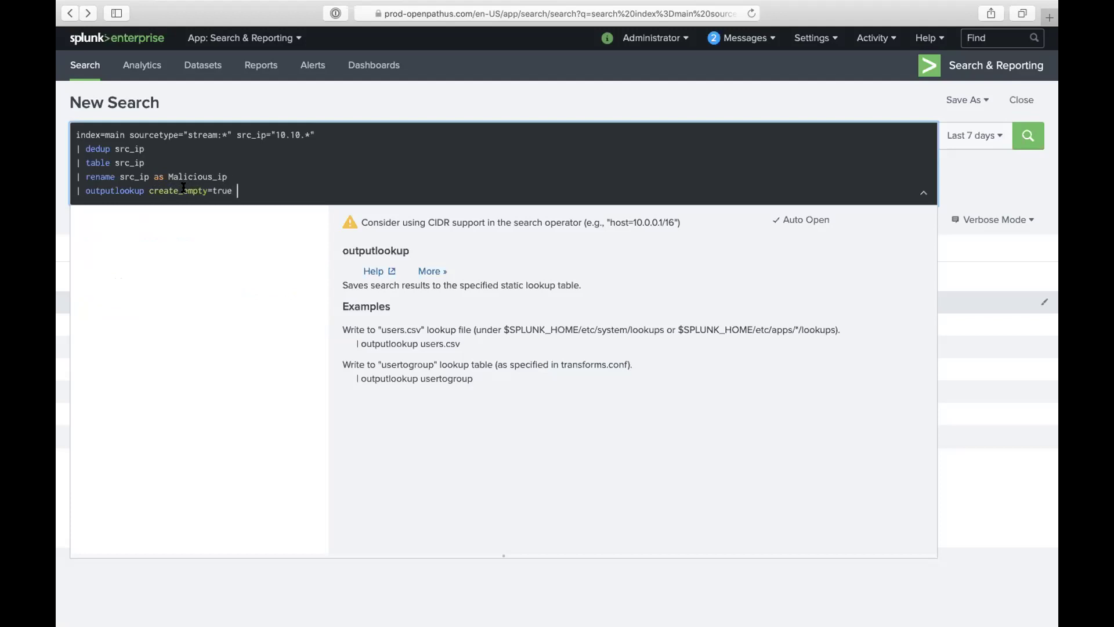
pyautogui.write(' Malicious_')
pyautogui.write('ips.csv')
pyautogui.press('Return')
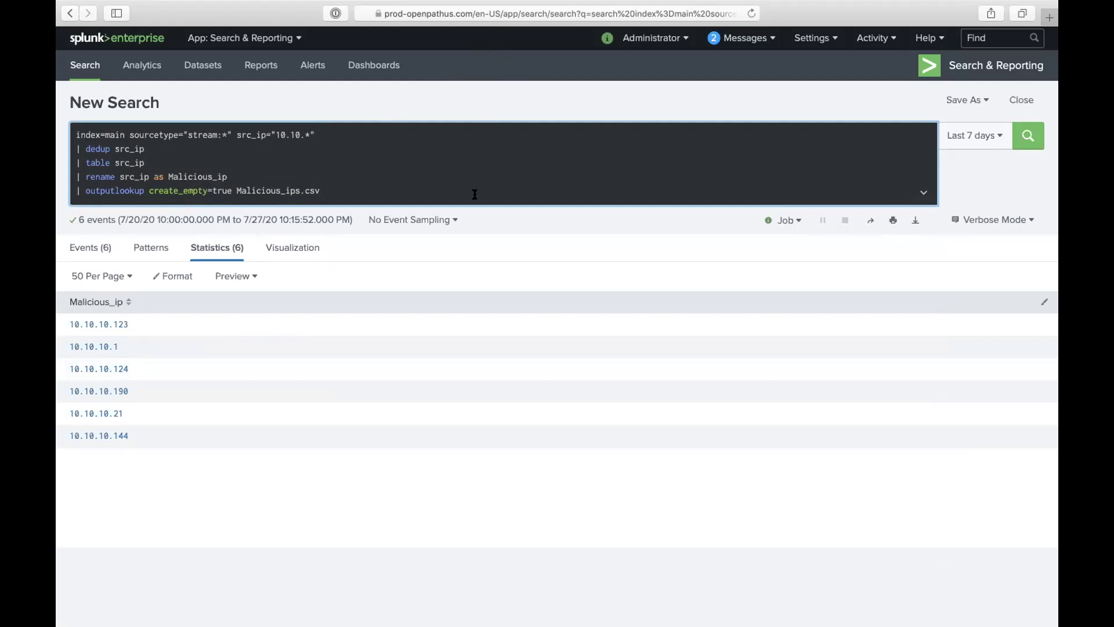
# Step: Open the app bar's Search page in a second browser tab, leaving the 6 results in the first
pyautogui.moveTo(689, 3)
pyautogui.rightClick(90, 61)
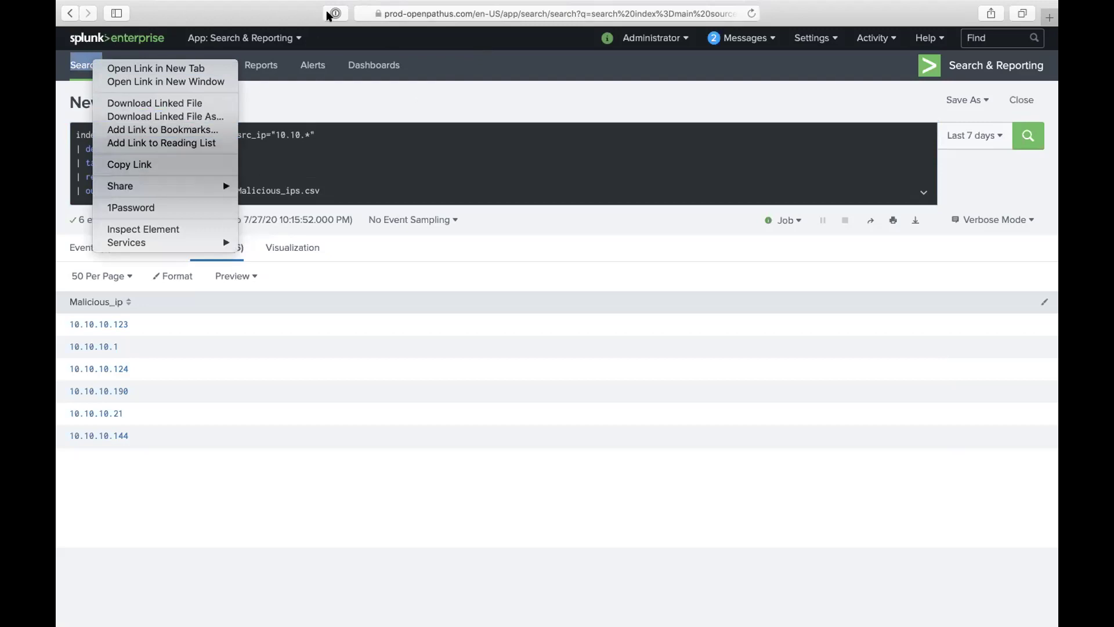
pyautogui.click(292, 99)
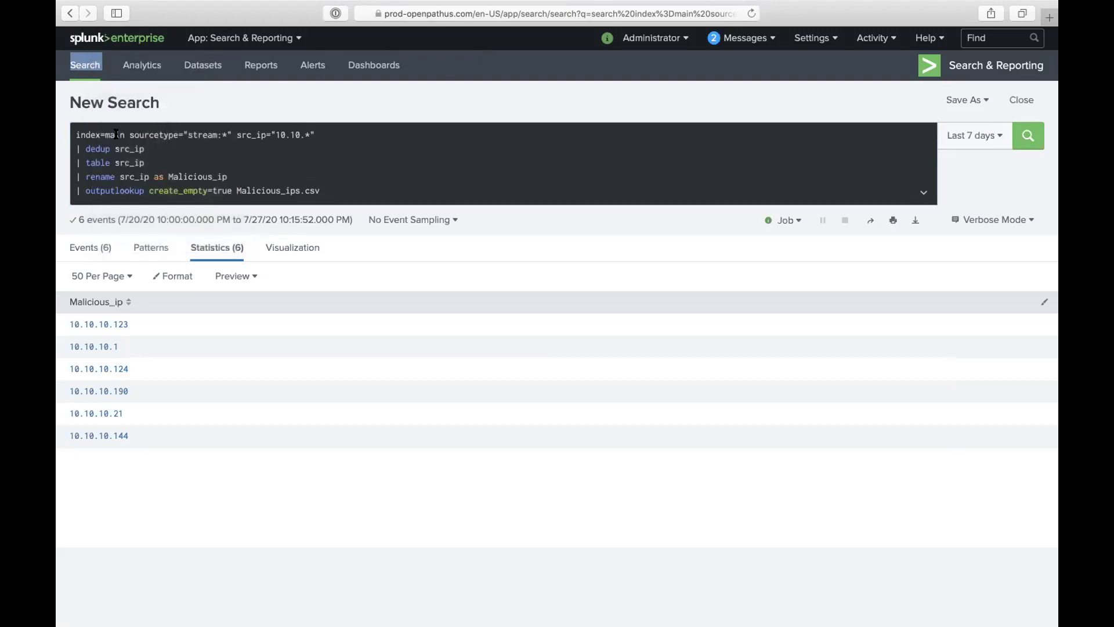
pyautogui.moveTo(77, 131); pyautogui.dragTo(364, 188)
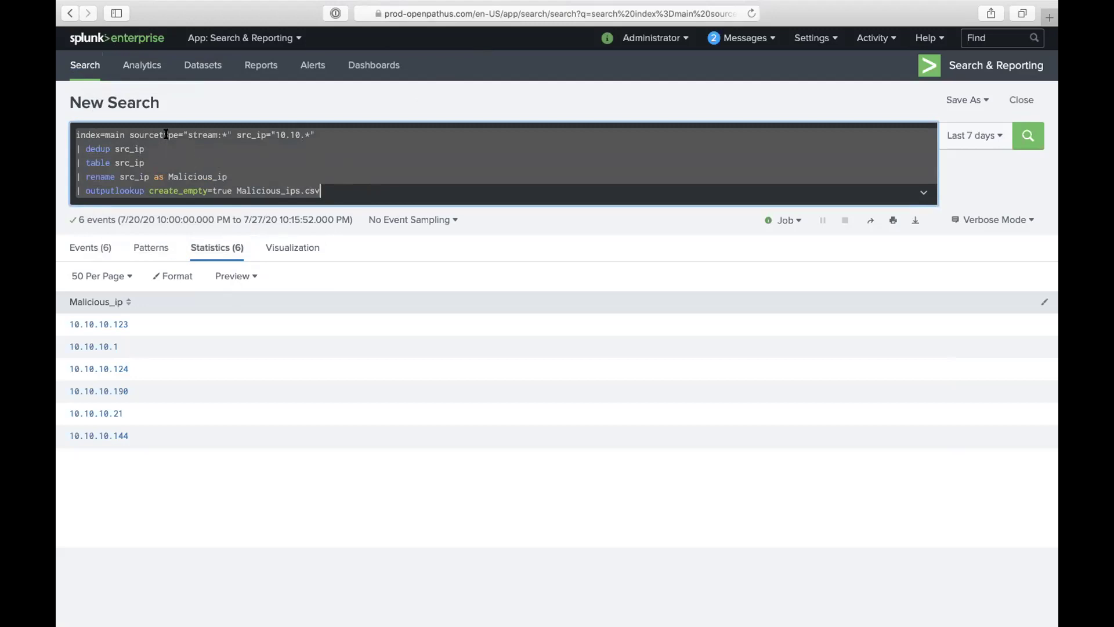
pyautogui.doubleClick(99, 101)
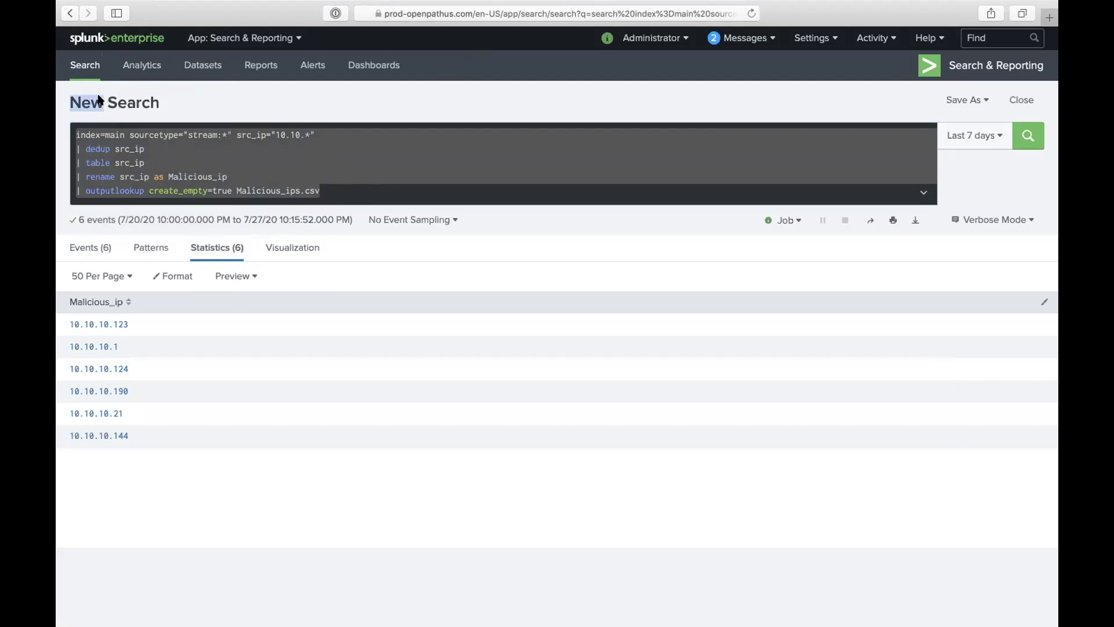
pyautogui.rightClick(99, 101)
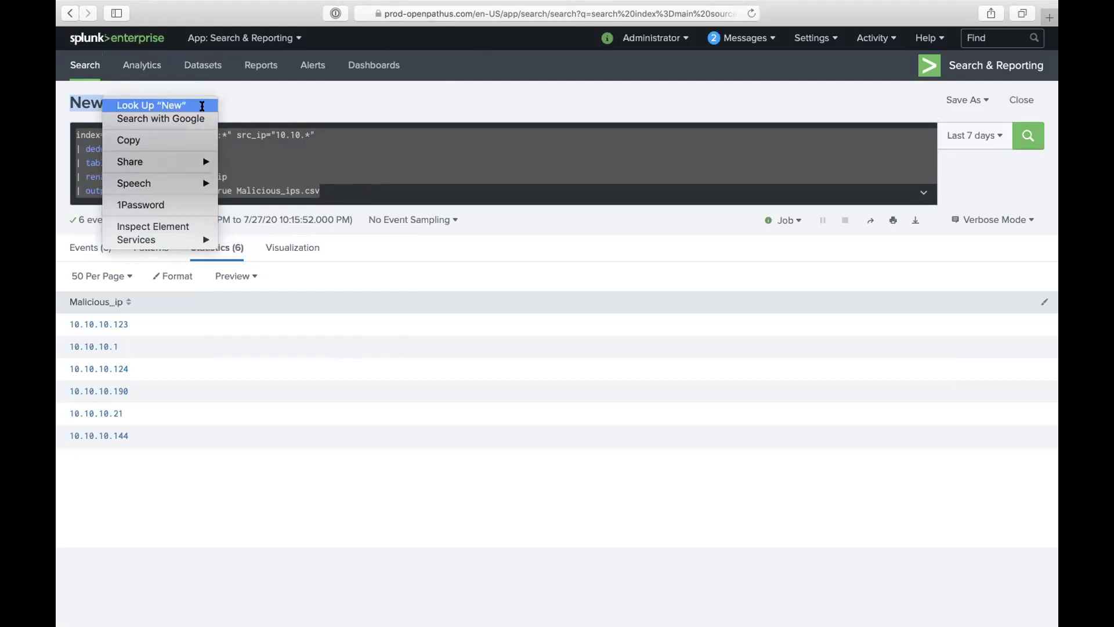
pyautogui.click(269, 87)
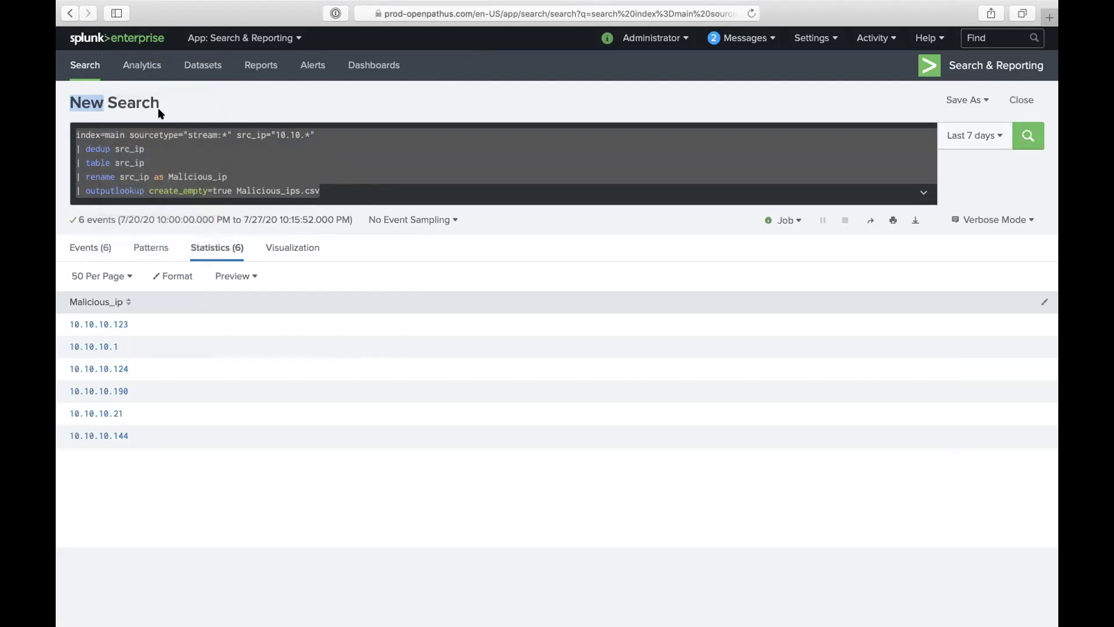
pyautogui.rightClick(79, 66)
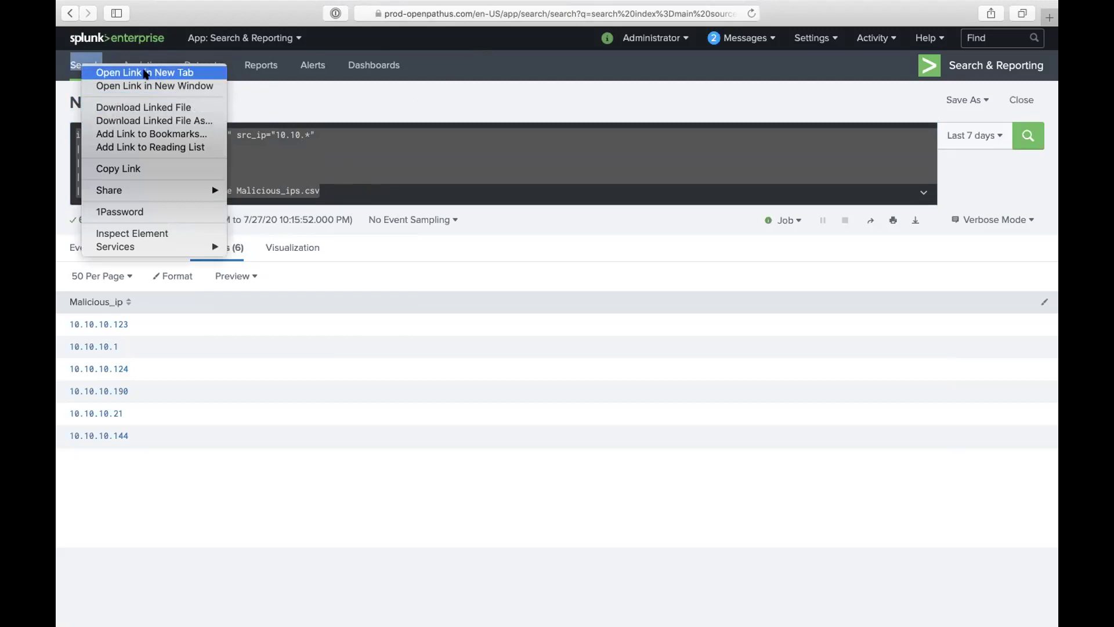
pyautogui.click(145, 73)
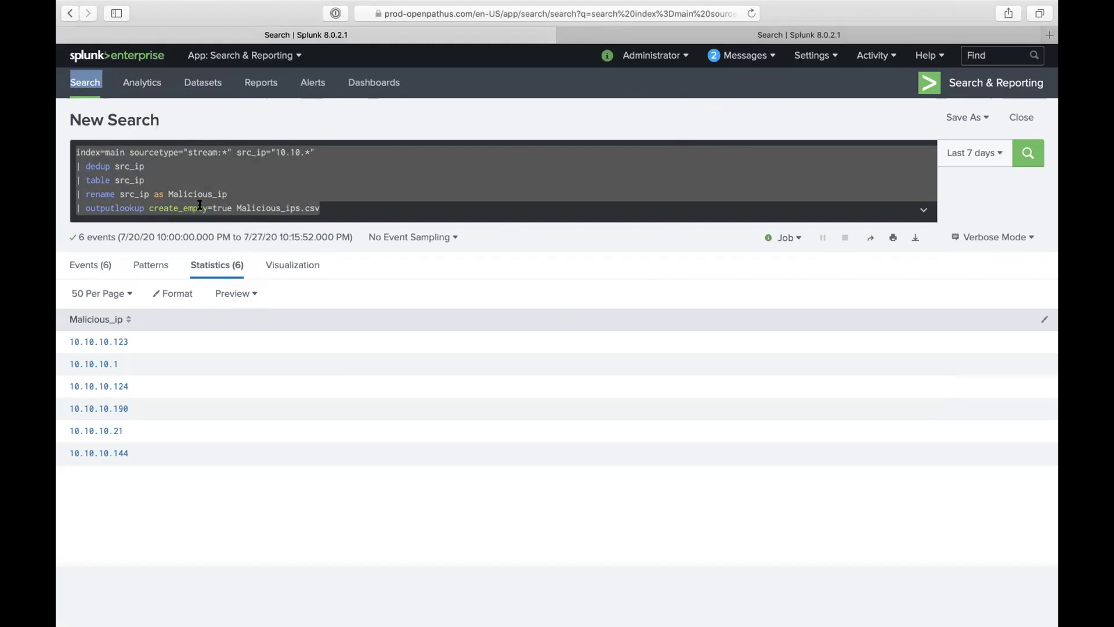
# Step: In the new tab, enter and run the search 'inputlookup Malicious_ips.csv'
pyautogui.click(730, 29)
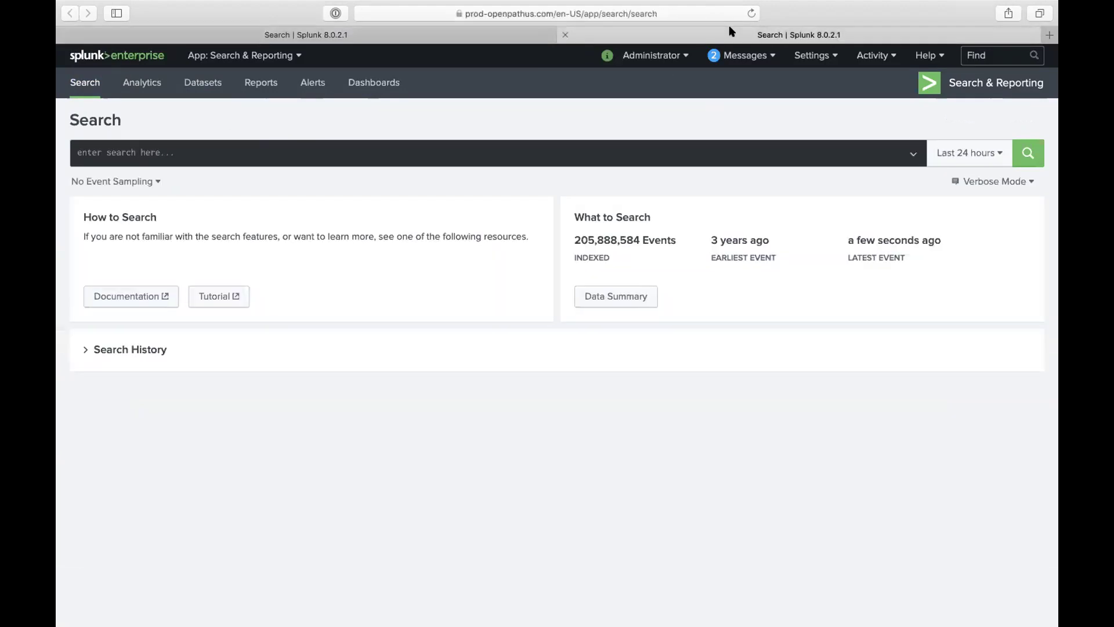
pyautogui.click(144, 150)
pyautogui.write('in')
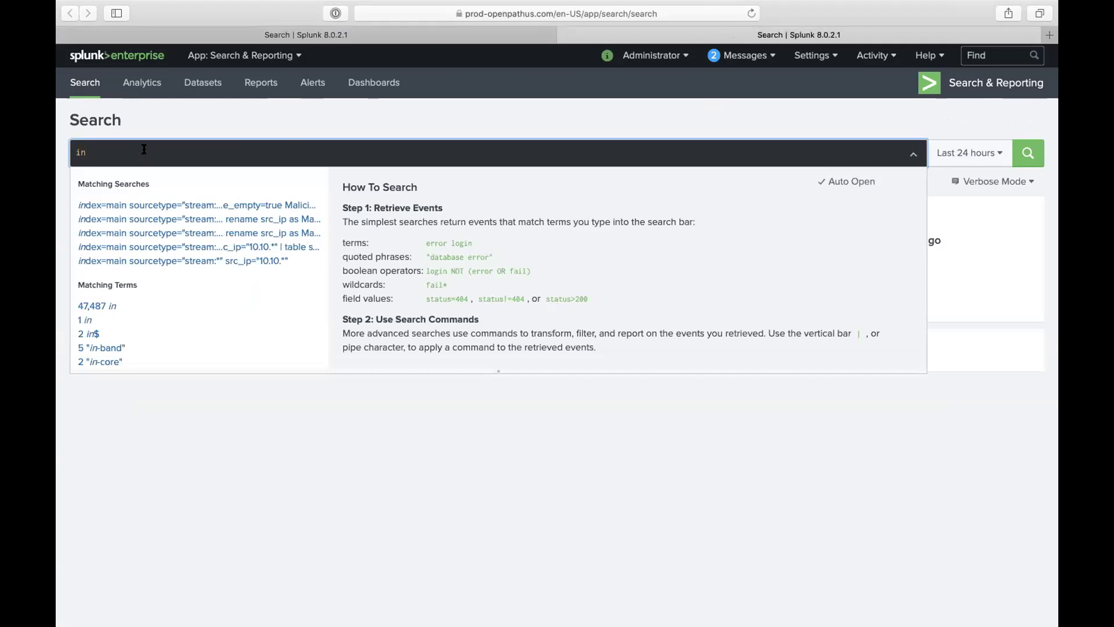
pyautogui.write('putloo')
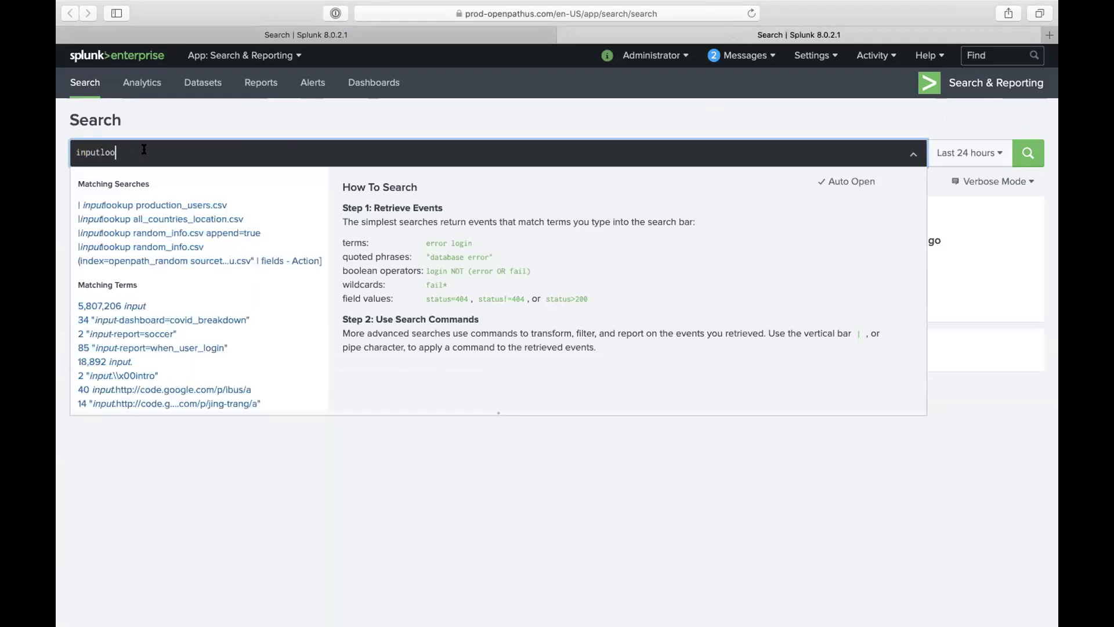
pyautogui.write('kup')
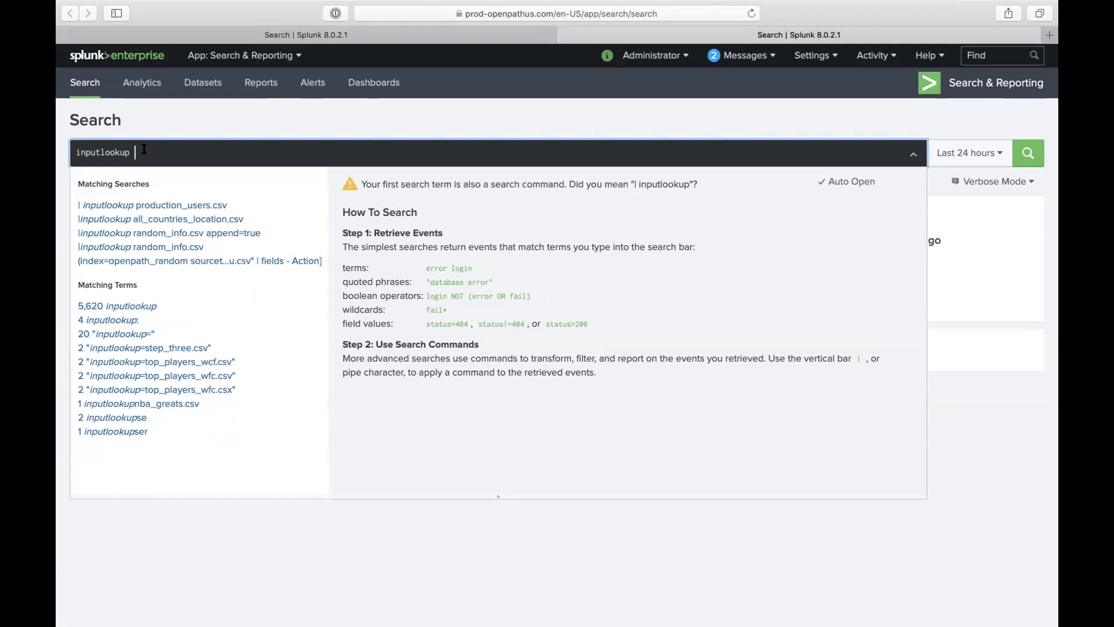
pyautogui.write(' Mal')
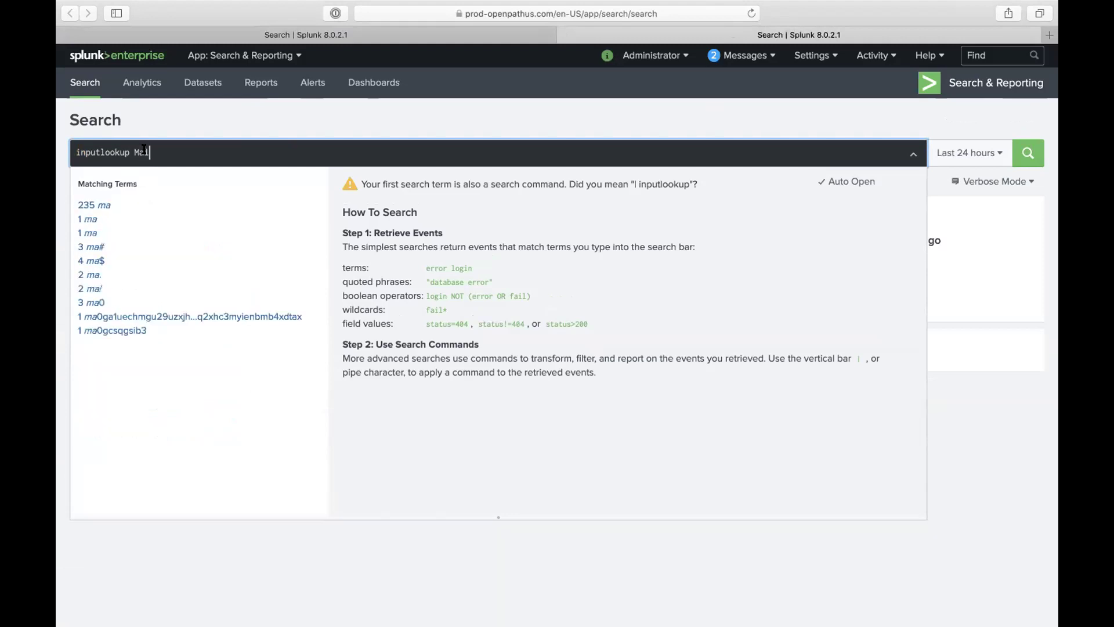
pyautogui.write('icious')
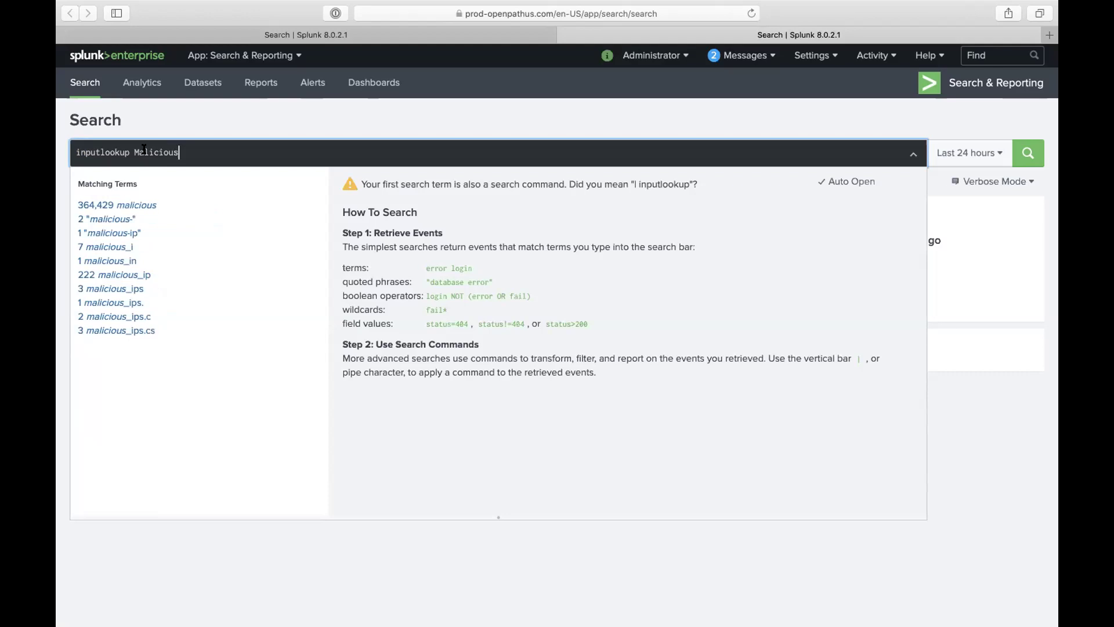
pyautogui.write('_ips')
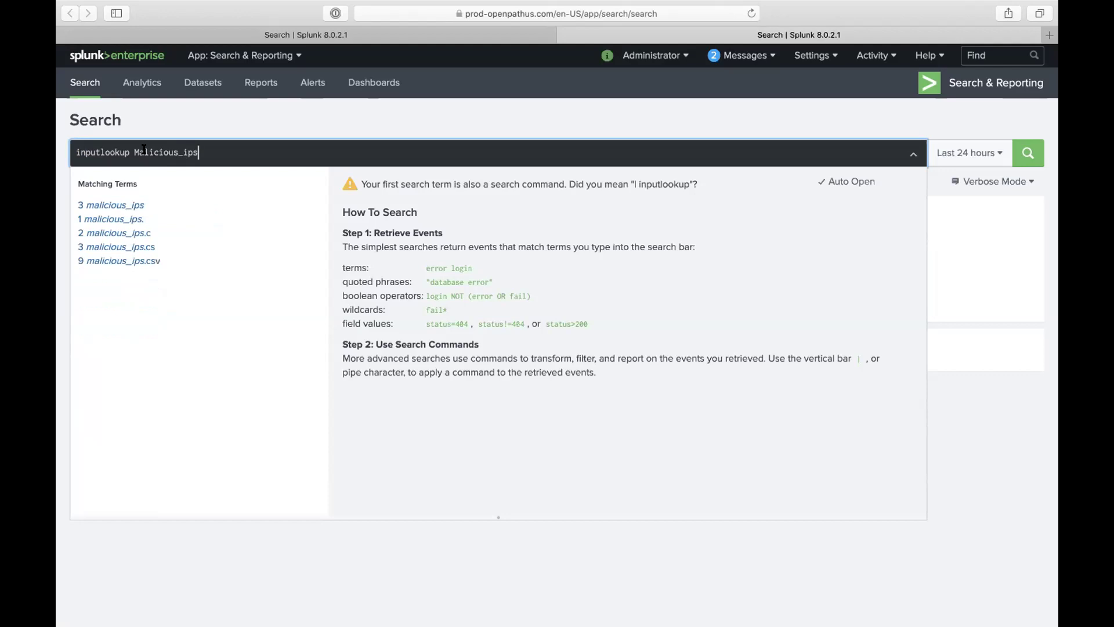
pyautogui.write('.')
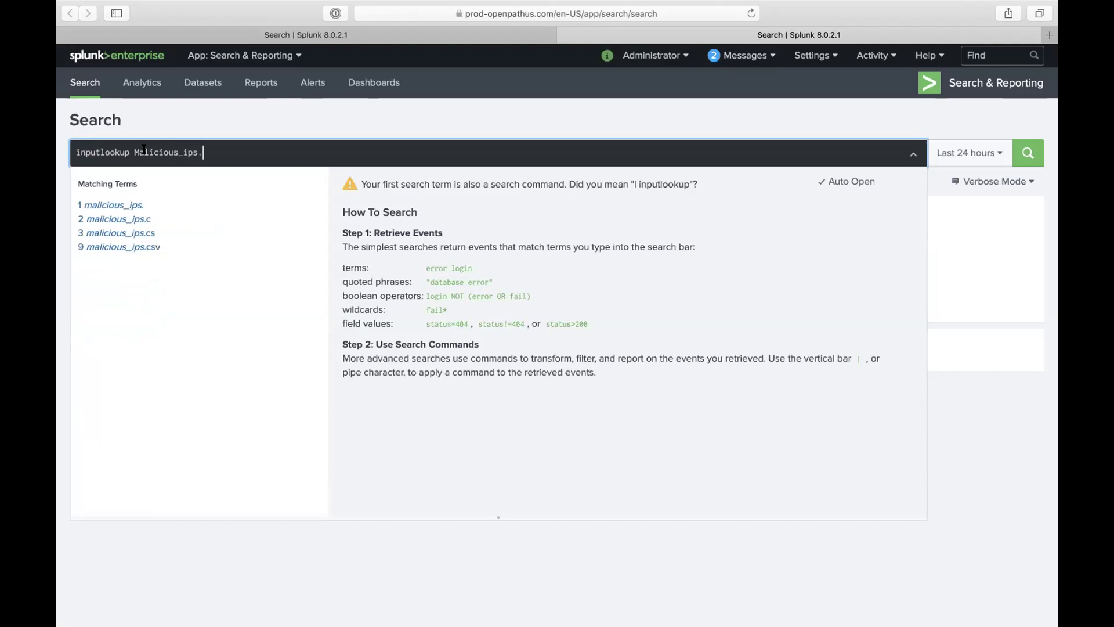
pyautogui.write('csv')
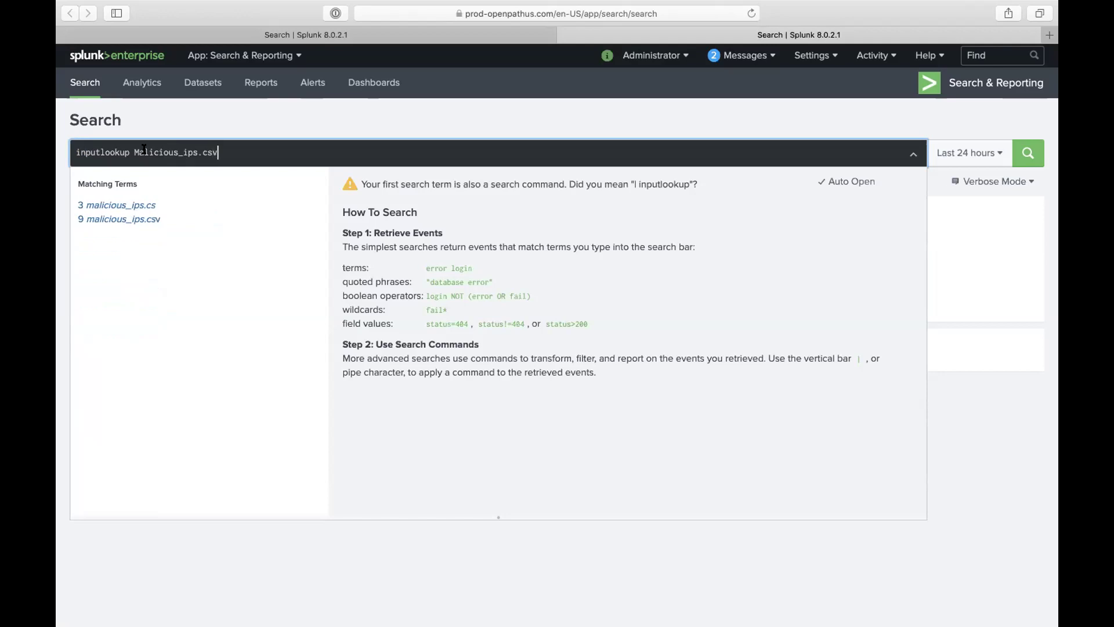
pyautogui.press('Return')
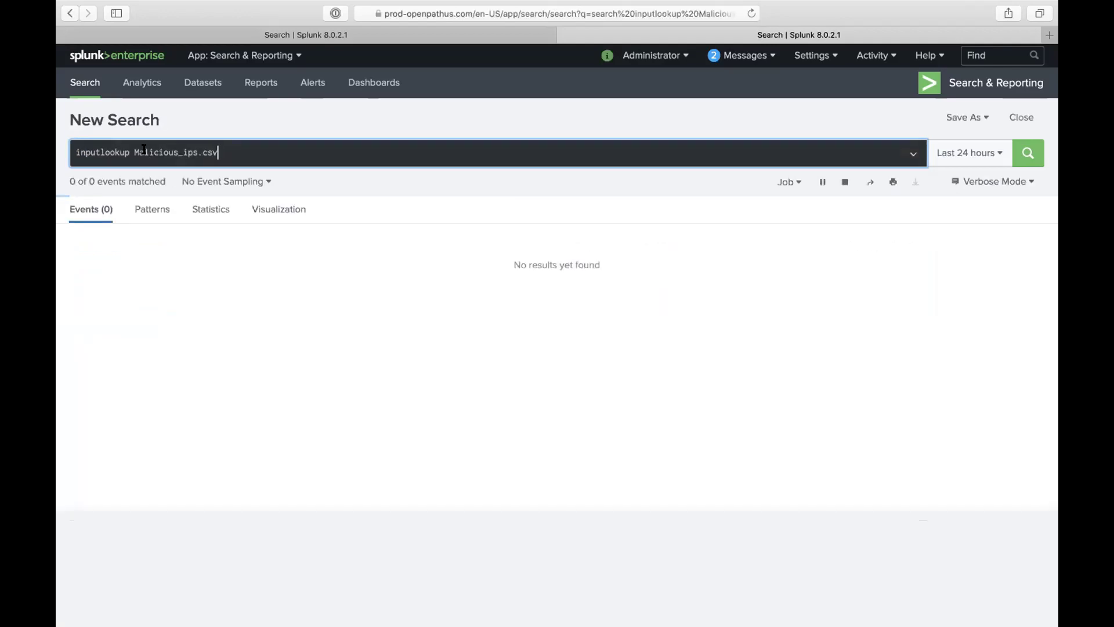
# Step: Rerun the query as '| inputlookup Malicious_ips.csv' to list 9 IPs, then return to the first tab
pyautogui.click(74, 152)
pyautogui.write('|')
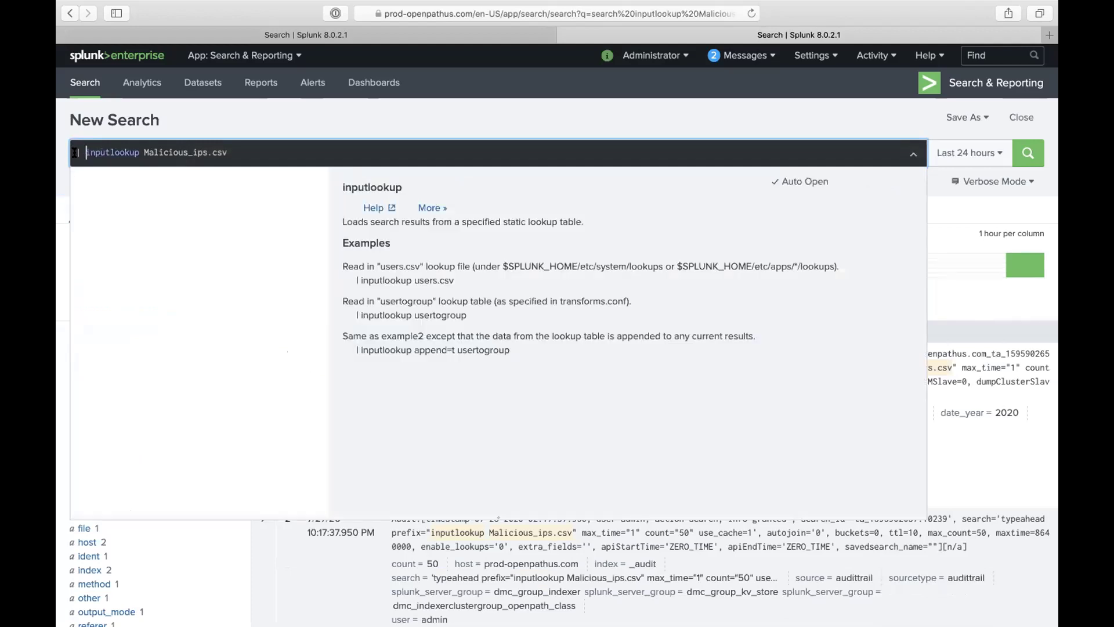
pyautogui.press('Return')
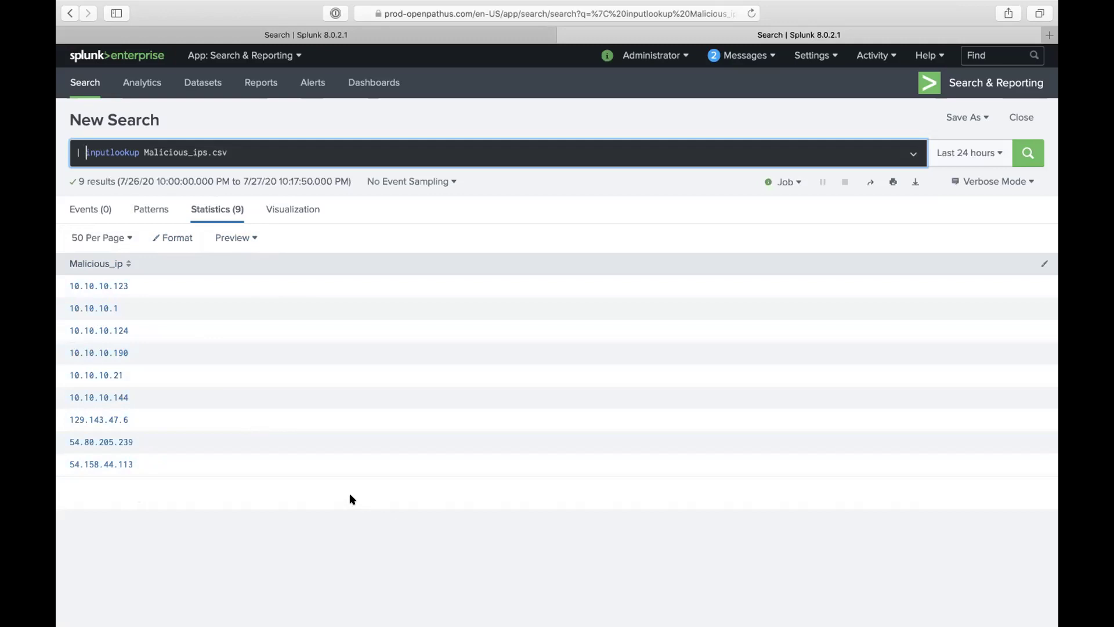
pyautogui.click(366, 35)
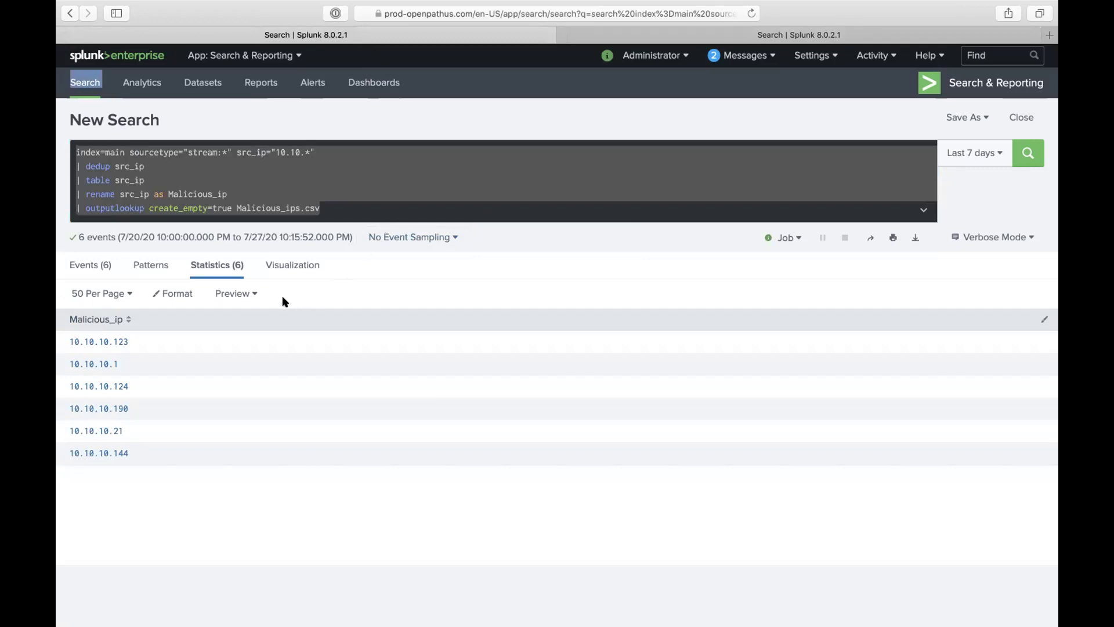
# Step: Delete create_empty=true so the line reads '| outputlookup Malicious_ips.csv', then rerun for 6 IPs
pyautogui.click(340, 207)
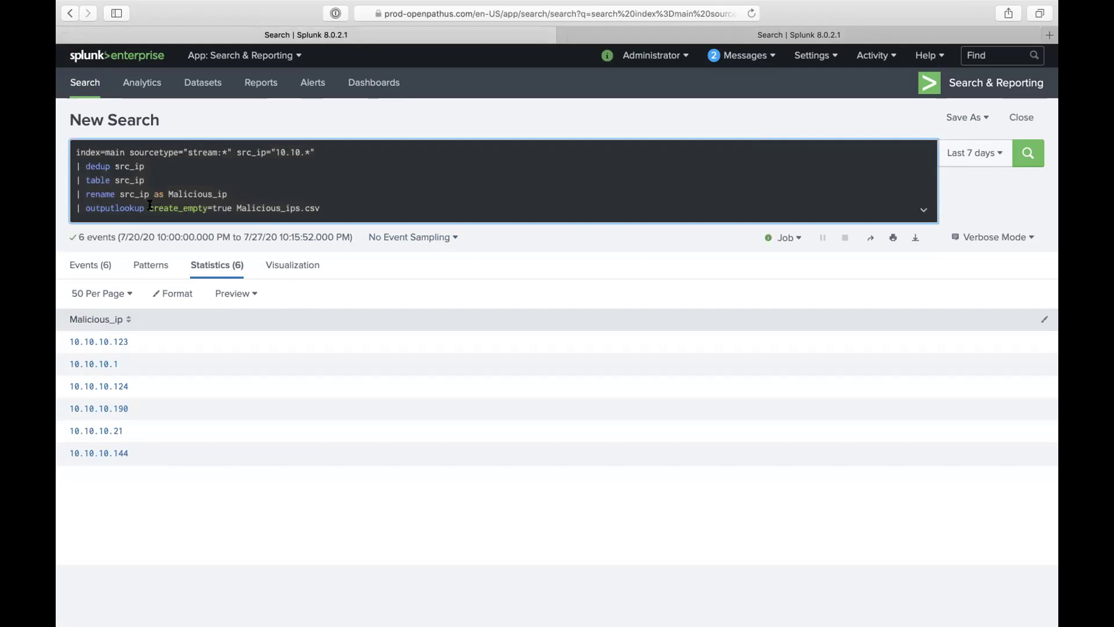
pyautogui.moveTo(149, 207); pyautogui.dragTo(207, 234)
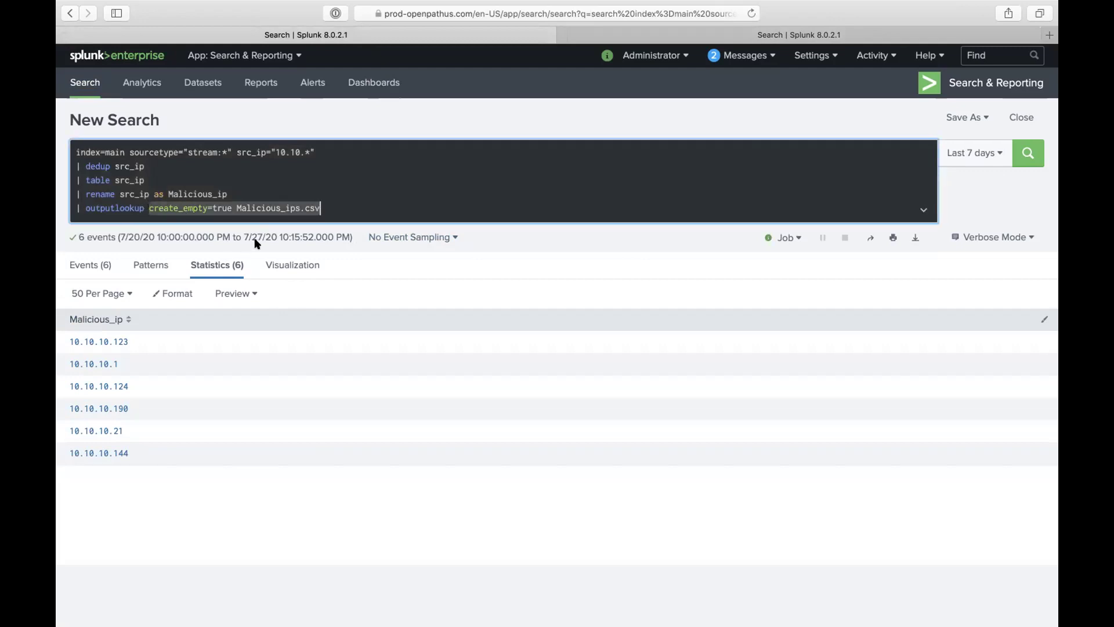
pyautogui.click(232, 206)
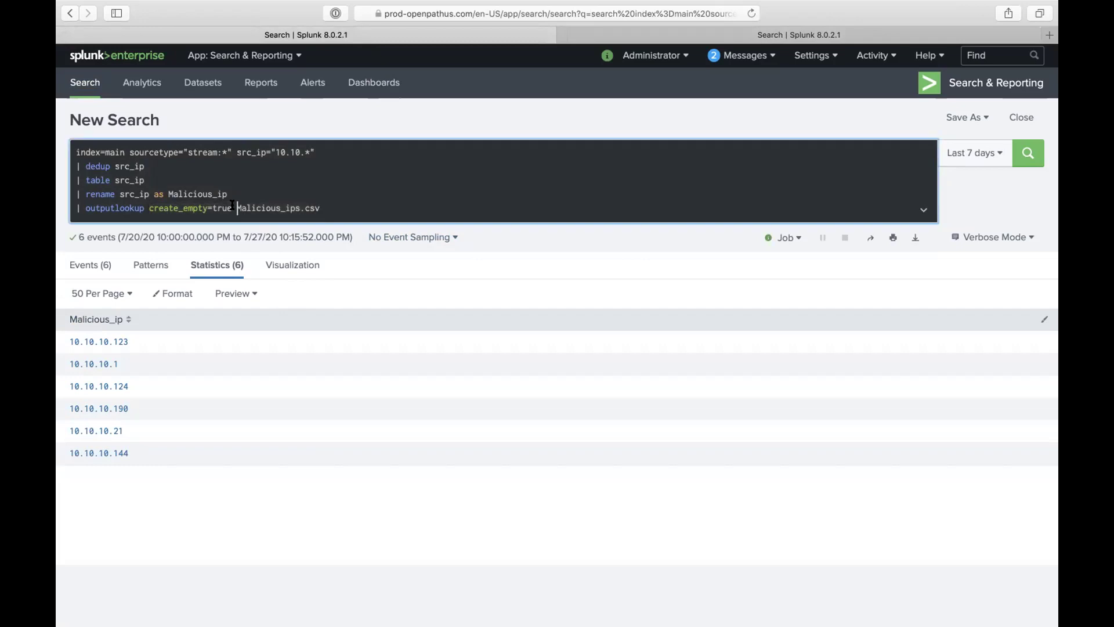
pyautogui.press('BackSpace')
pyautogui.press('BackSpace')
pyautogui.press('BackSpace')
pyautogui.press('BackSpace')
pyautogui.press('BackSpace')
pyautogui.press('BackSpace')
pyautogui.press('BackSpace')
pyautogui.press('BackSpace')
pyautogui.press('BackSpace')
pyautogui.press('BackSpace')
pyautogui.press('BackSpace')
pyautogui.press('BackSpace')
pyautogui.press('BackSpace')
pyautogui.press('BackSpace')
pyautogui.press('BackSpace')
pyautogui.press('BackSpace')
pyautogui.press('BackSpace')
pyautogui.press('BackSpace')
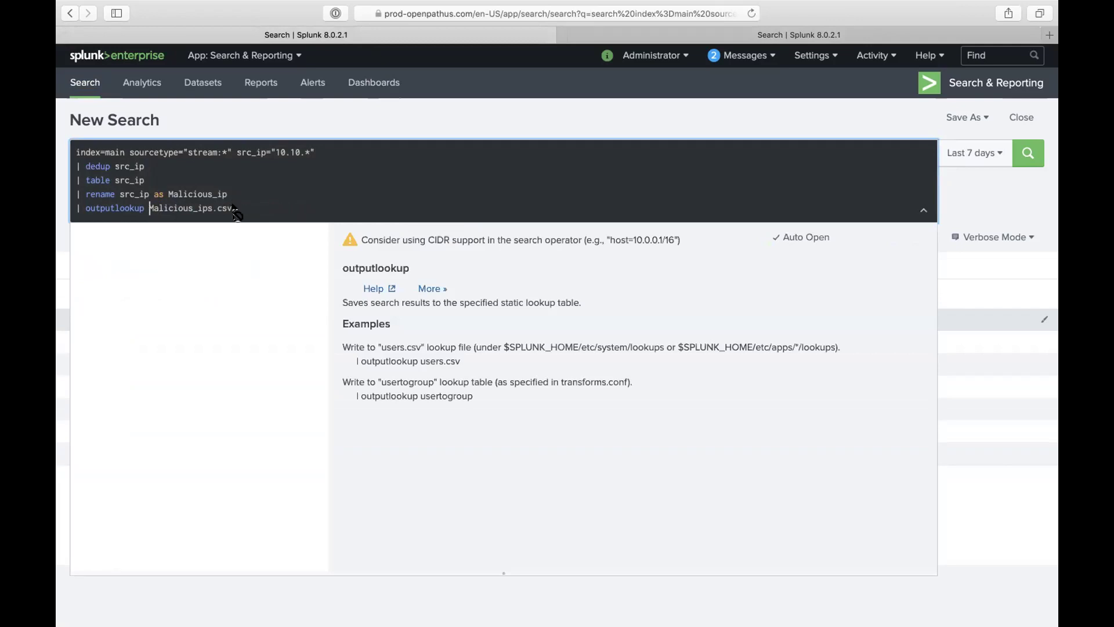
pyautogui.press('Return')
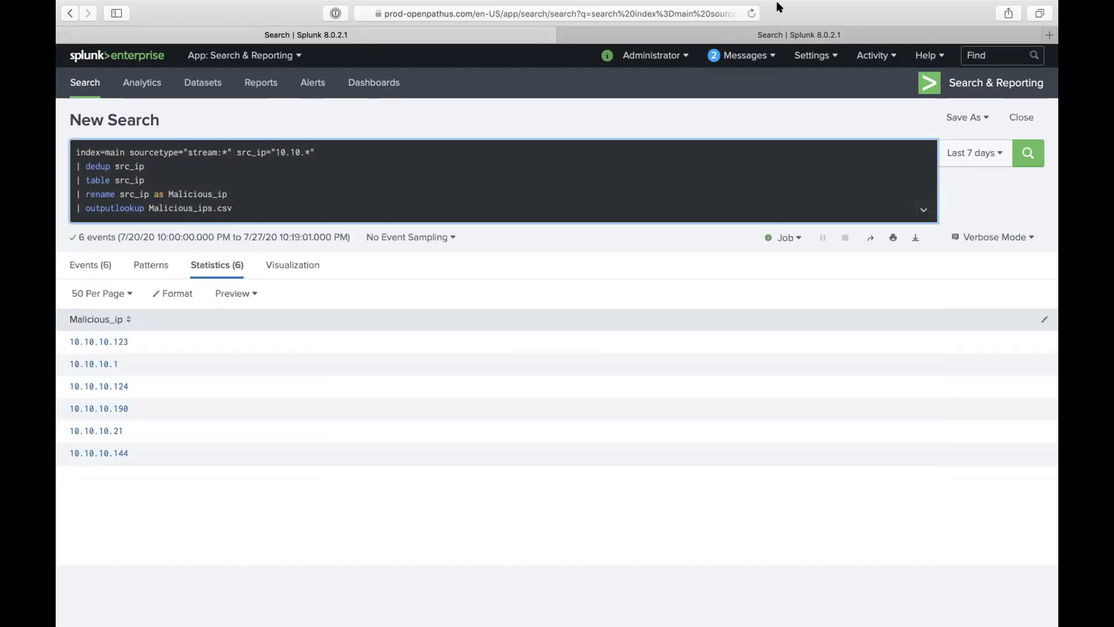
# Step: Check the inputlookup tab shows 6 IPs in Malicious_ips.csv, then go back to the outputlookup tab
pyautogui.click(772, 33)
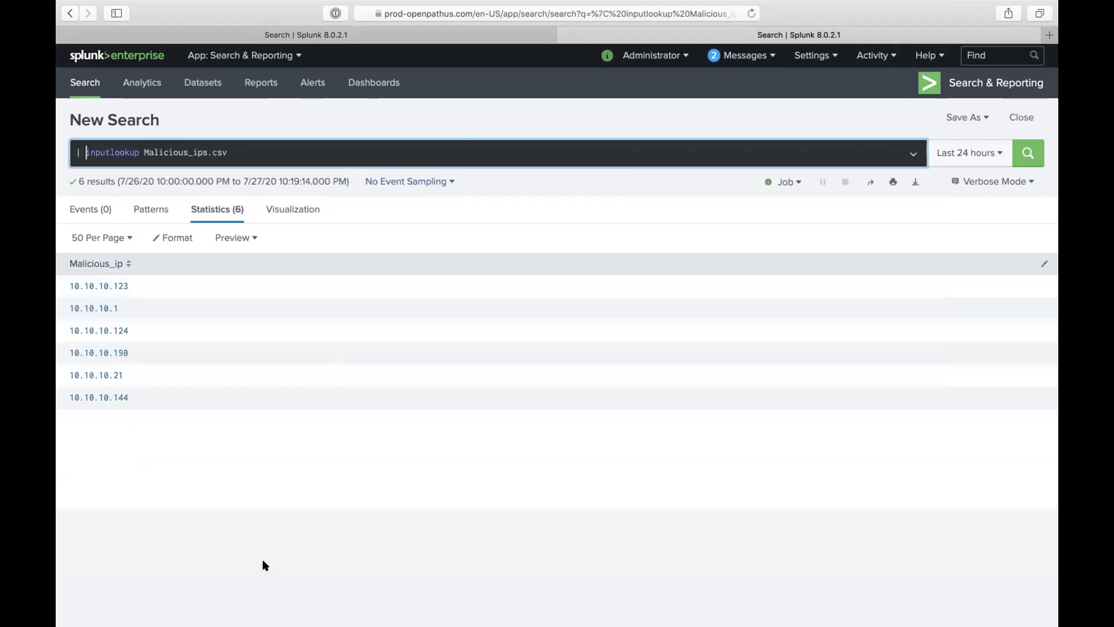
pyautogui.moveTo(101, 606)
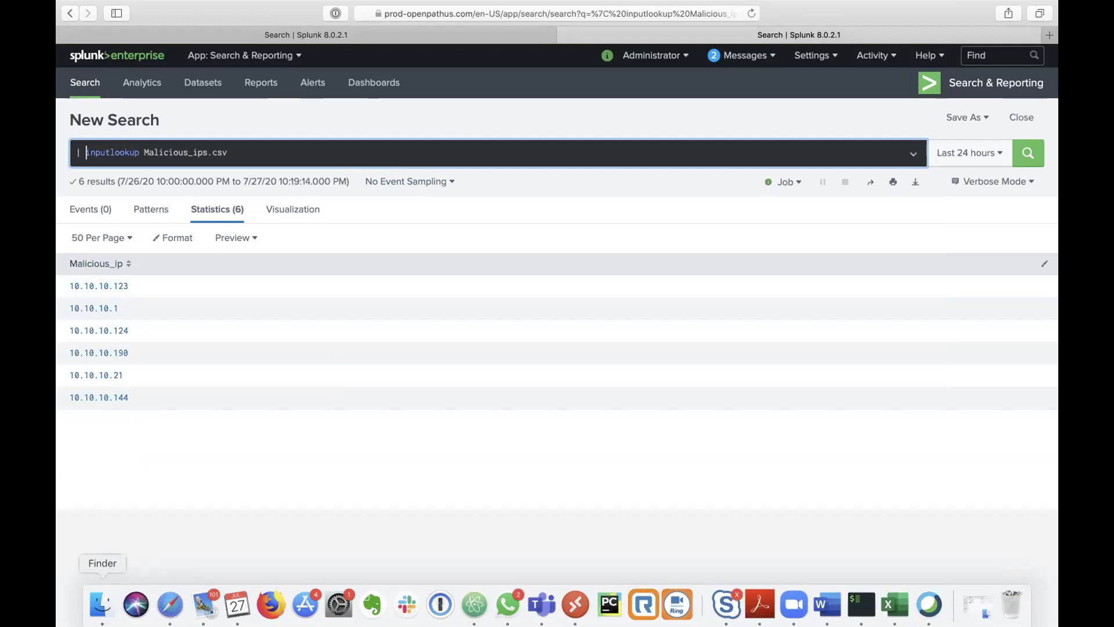
pyautogui.click(398, 33)
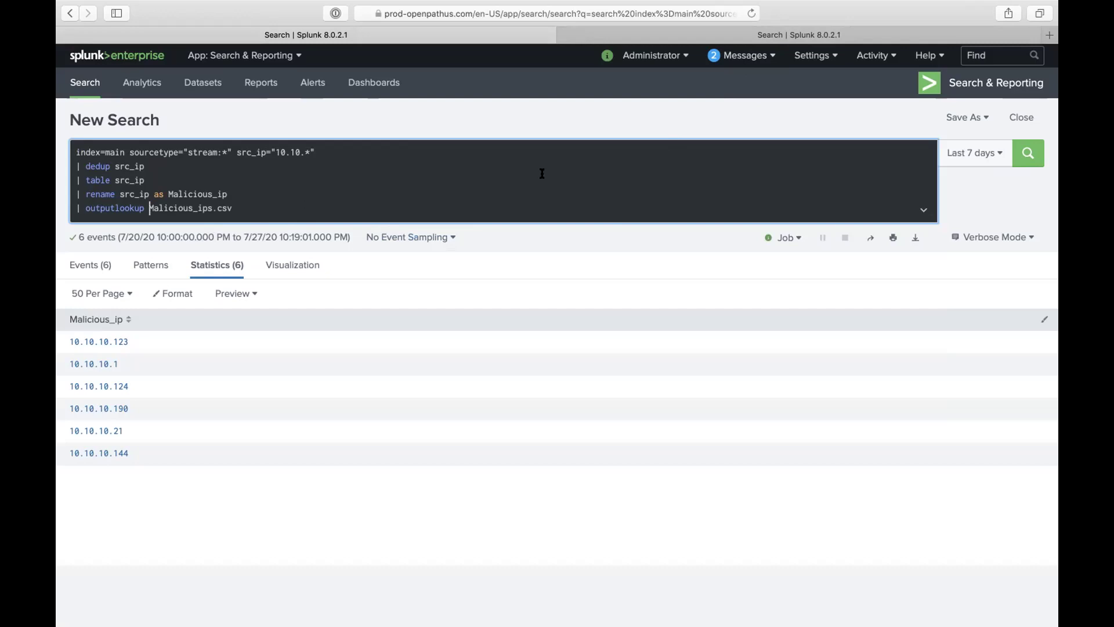
# Step: Add the autocompleted create_empty= and createinapp= arguments, remove them again, and rerun the outputlookup search
pyautogui.write('cre')
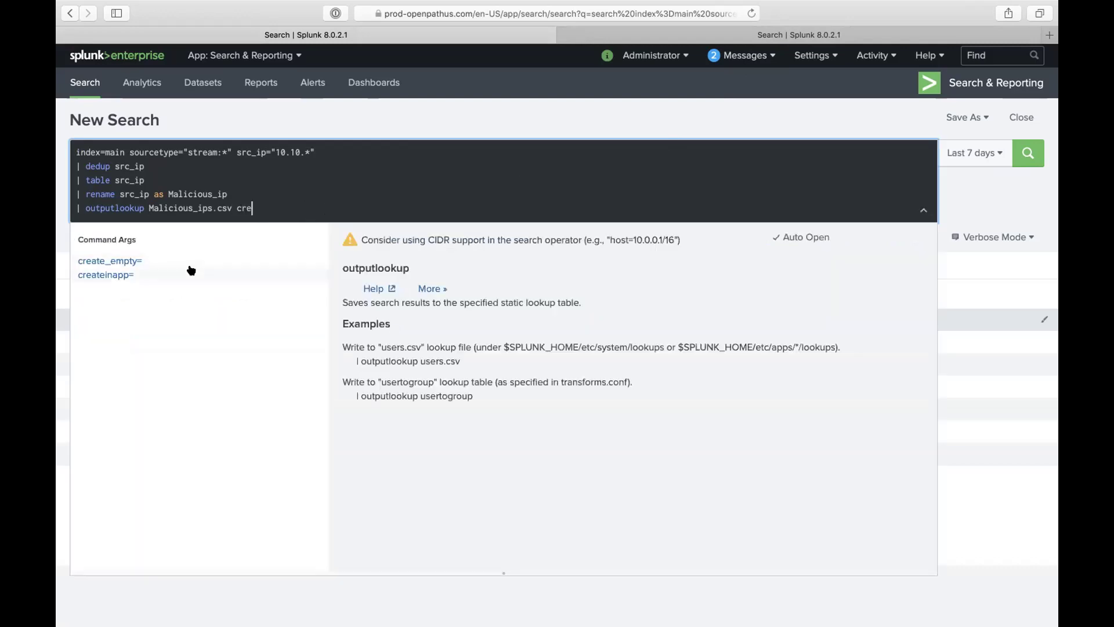
pyautogui.click(186, 262)
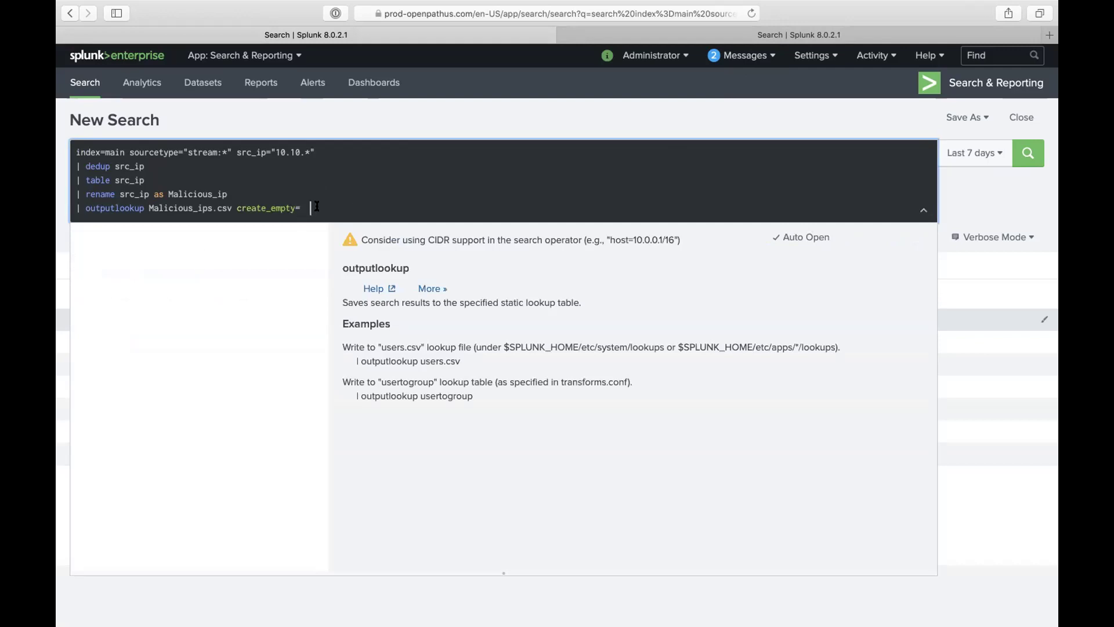
pyautogui.click(118, 275)
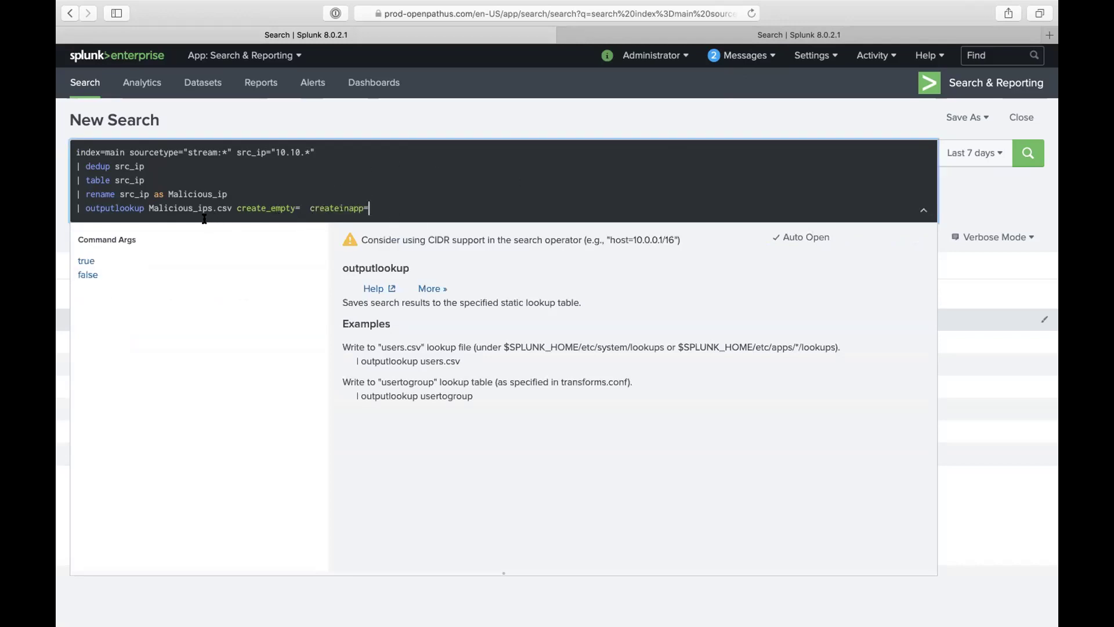
pyautogui.moveTo(148, 208); pyautogui.dragTo(331, 229)
pyautogui.click(244, 209)
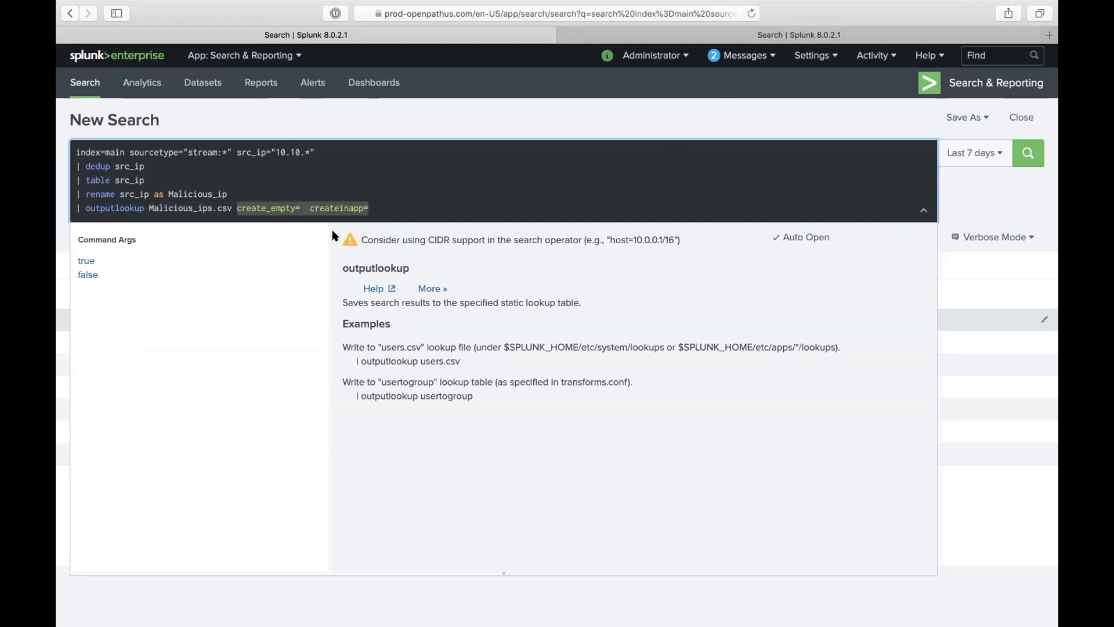
pyautogui.press('BackSpace')
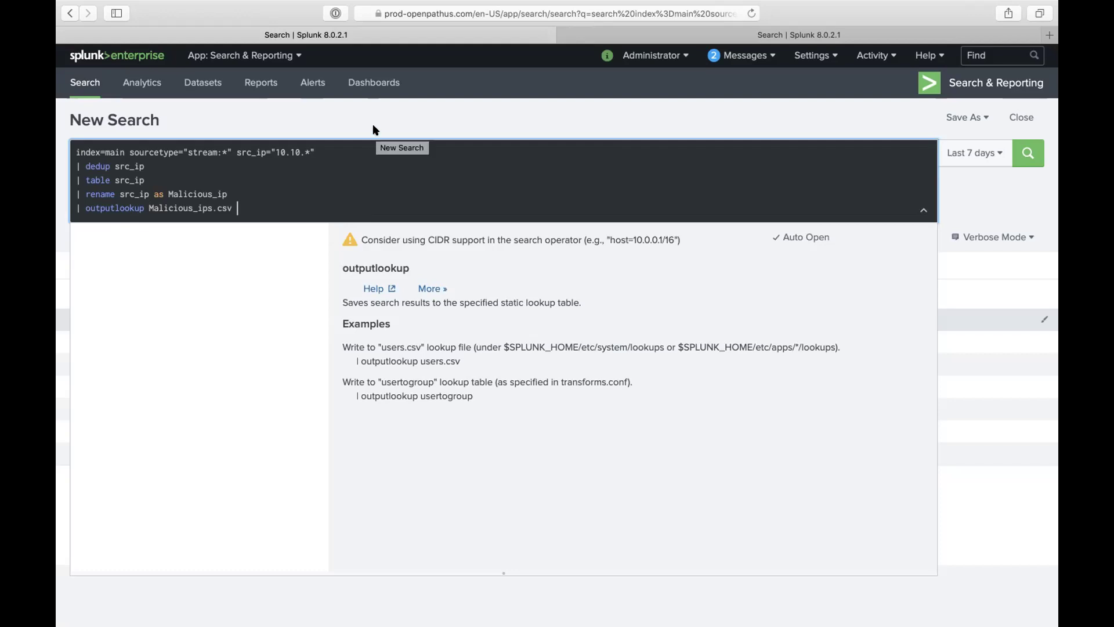
pyautogui.press('Return')
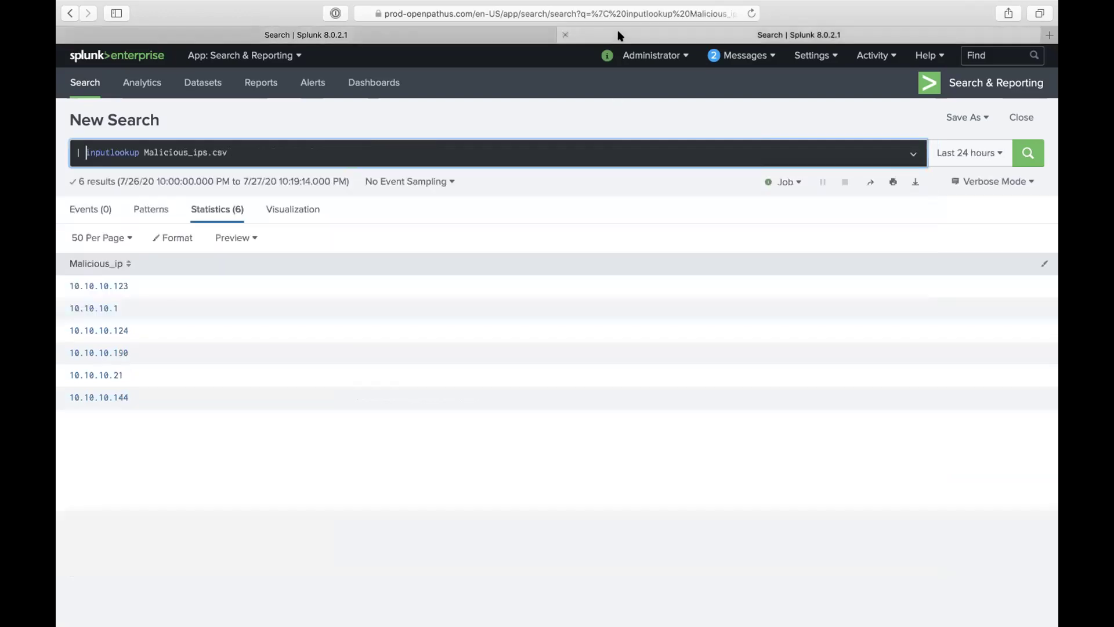
# Step: Return to the left tab's outputlookup search listing six Malicious_ip addresses
pyautogui.click(368, 29)
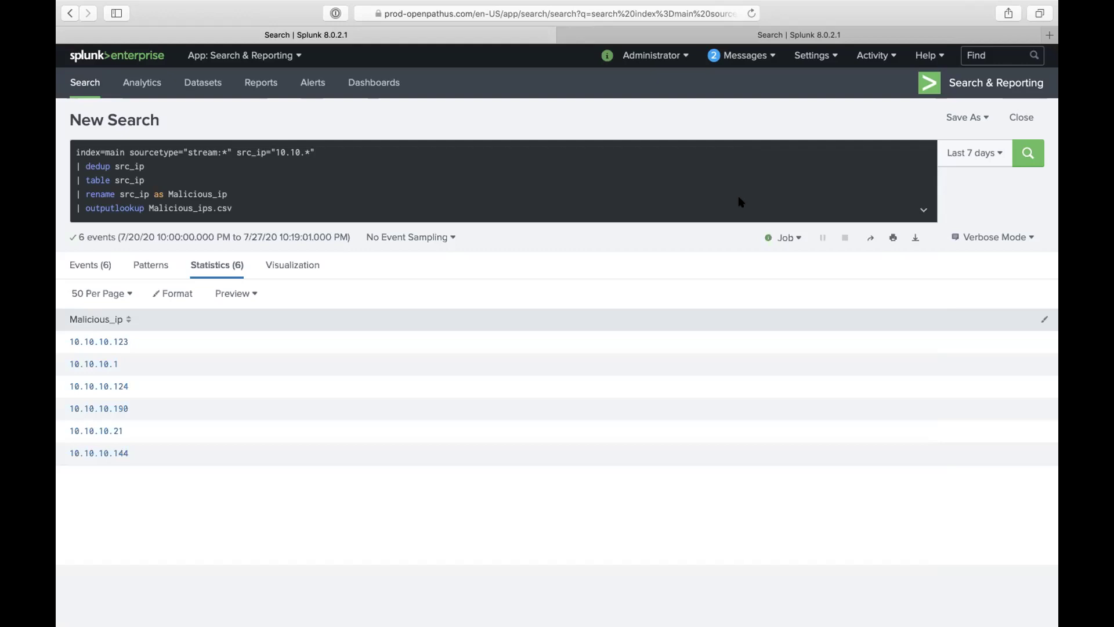
pyautogui.doubleClick(739, 200)
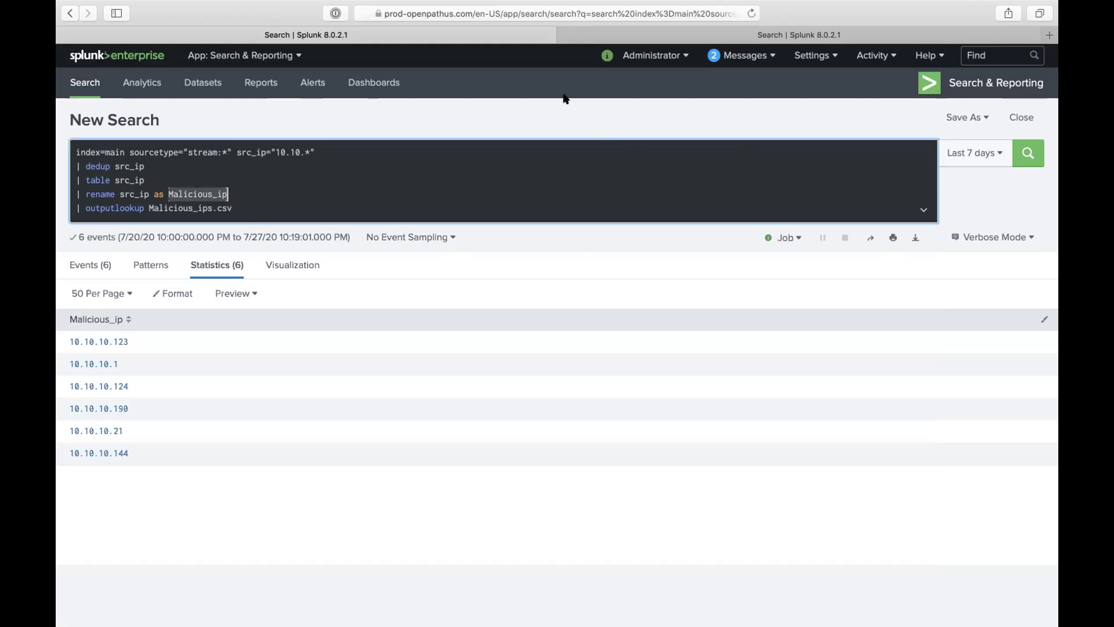
pyautogui.click(391, 187)
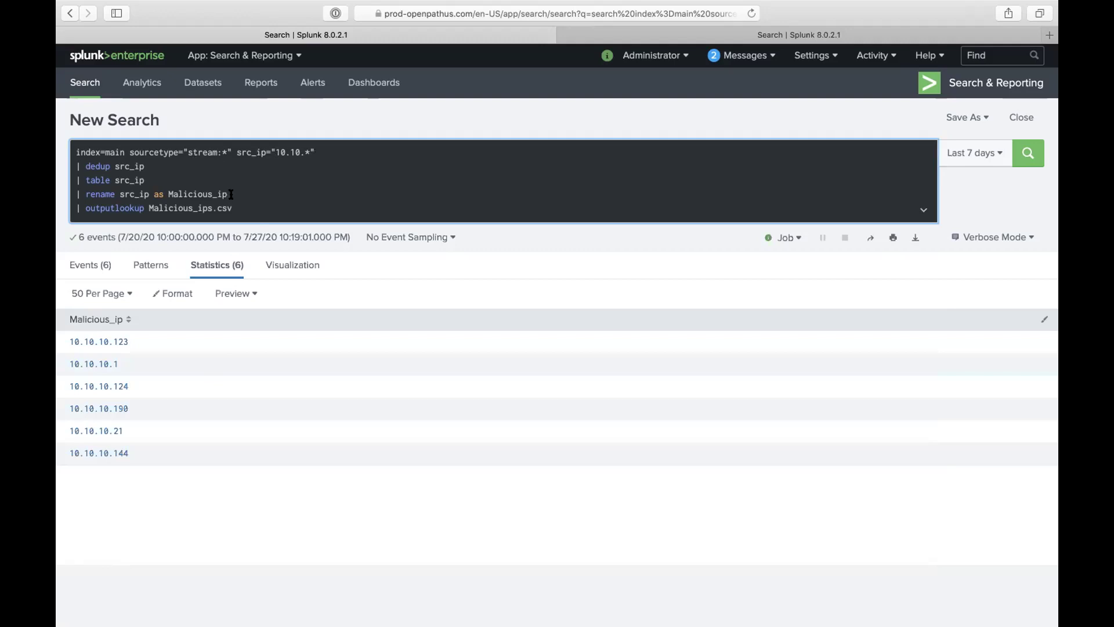
# Step: Change the filter to src_ip="*" and run the search, listing 20 Malicious_ip rows
pyautogui.click(321, 152)
pyautogui.press('BackSpace')
pyautogui.press('BackSpace')
pyautogui.press('BackSpace')
pyautogui.press('BackSpace')
pyautogui.press('BackSpace')
pyautogui.press('BackSpace')
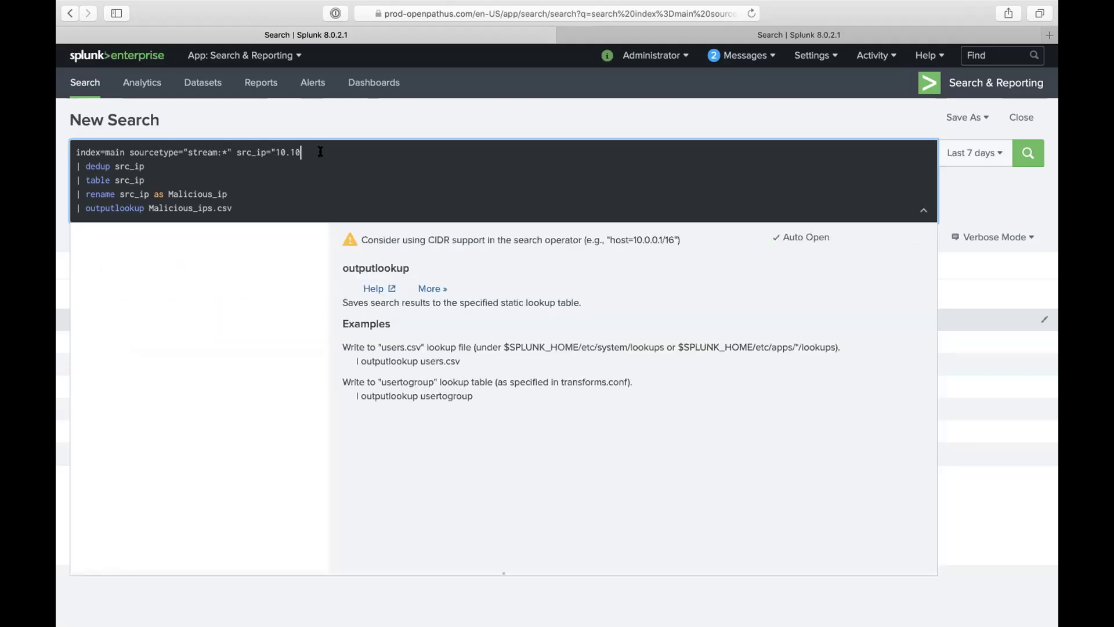
pyautogui.press('BackSpace')
pyautogui.press('BackSpace')
pyautogui.write('*')
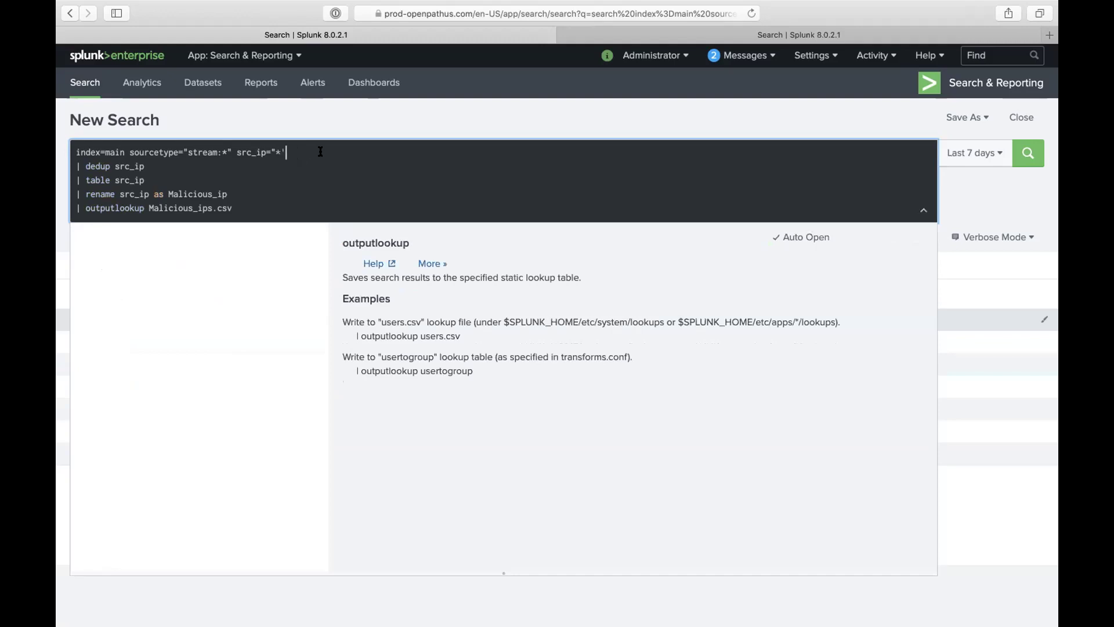
pyautogui.press('BackSpace')
pyautogui.write('"')
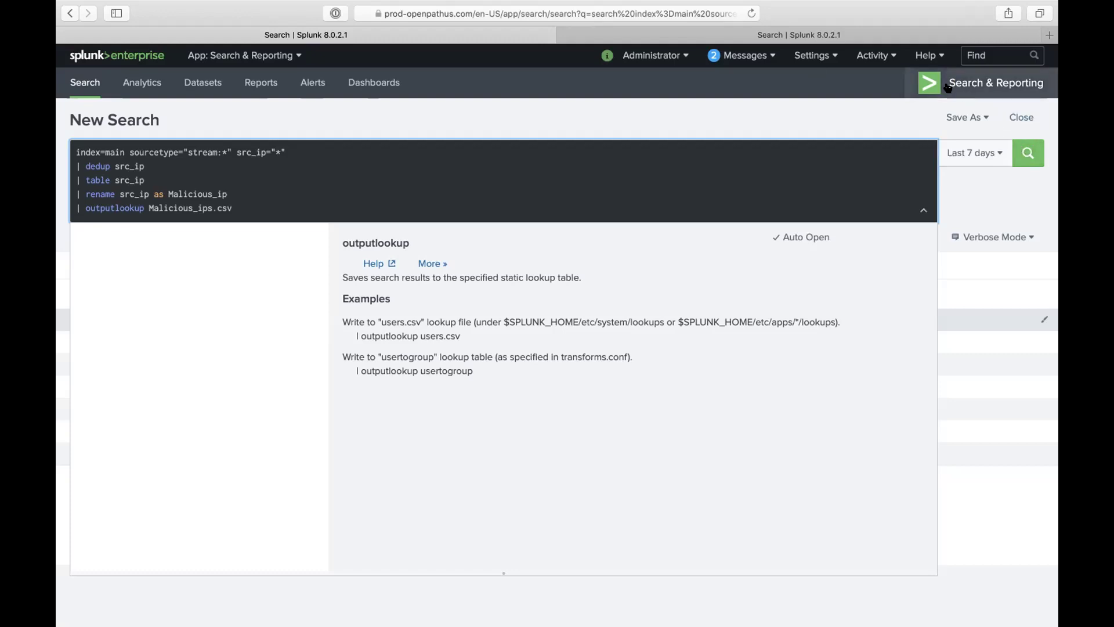
pyautogui.click(1026, 153)
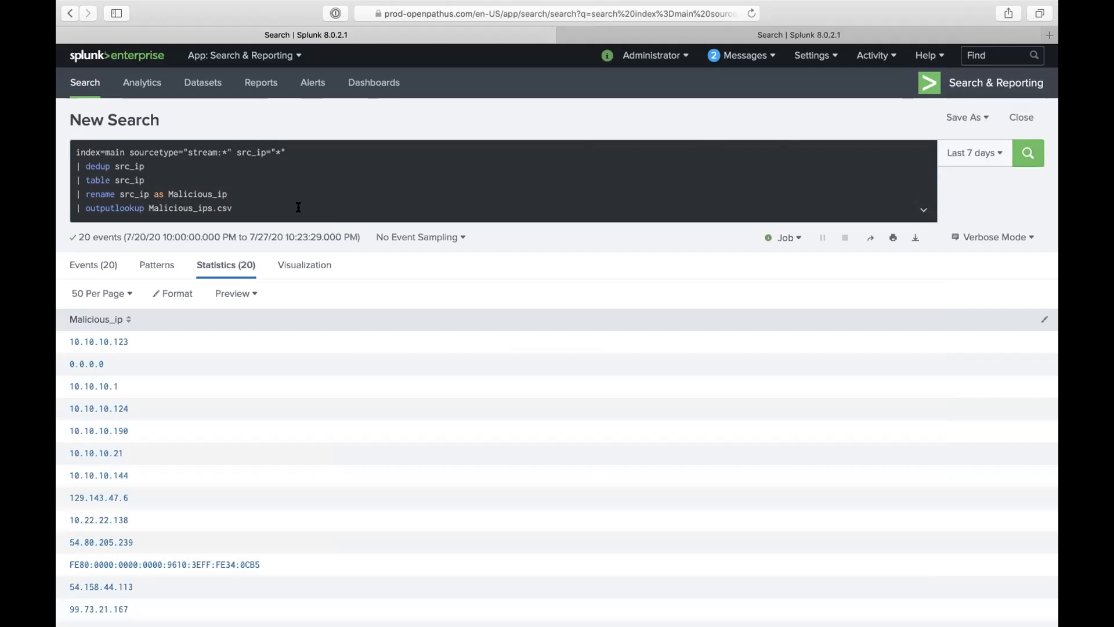
# Step: Restore the source IP filter to src_ip="10.10.*"
pyautogui.click(298, 207)
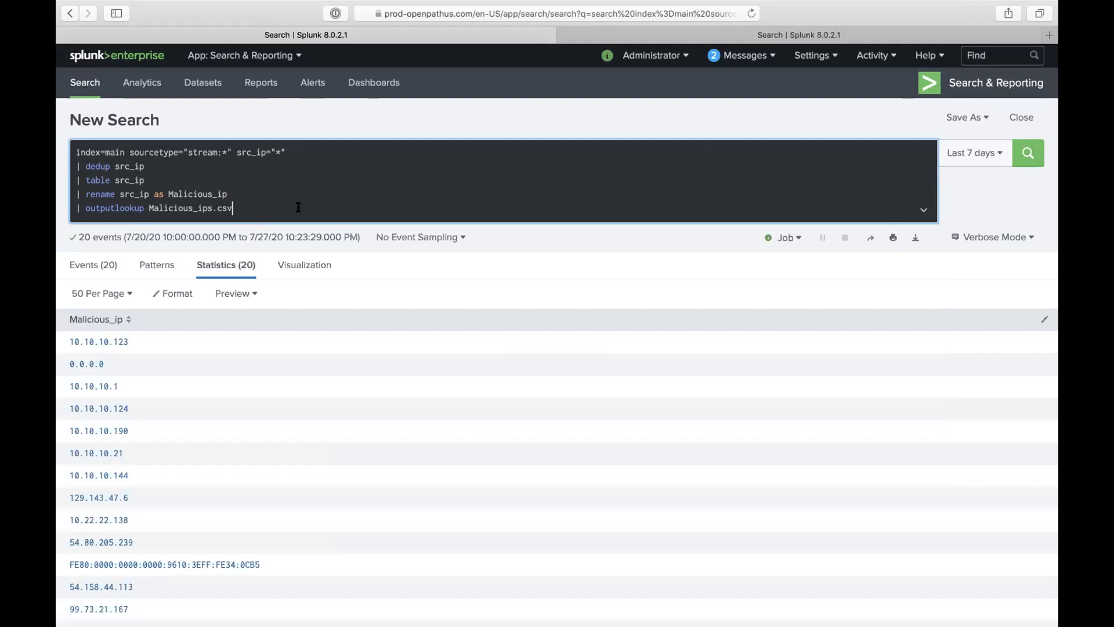
pyautogui.press('Up')
pyautogui.press('Up')
pyautogui.press('Up')
pyautogui.press('Up')
pyautogui.press('End')
pyautogui.press('Left')
pyautogui.press('Left')
pyautogui.write('10.10.')
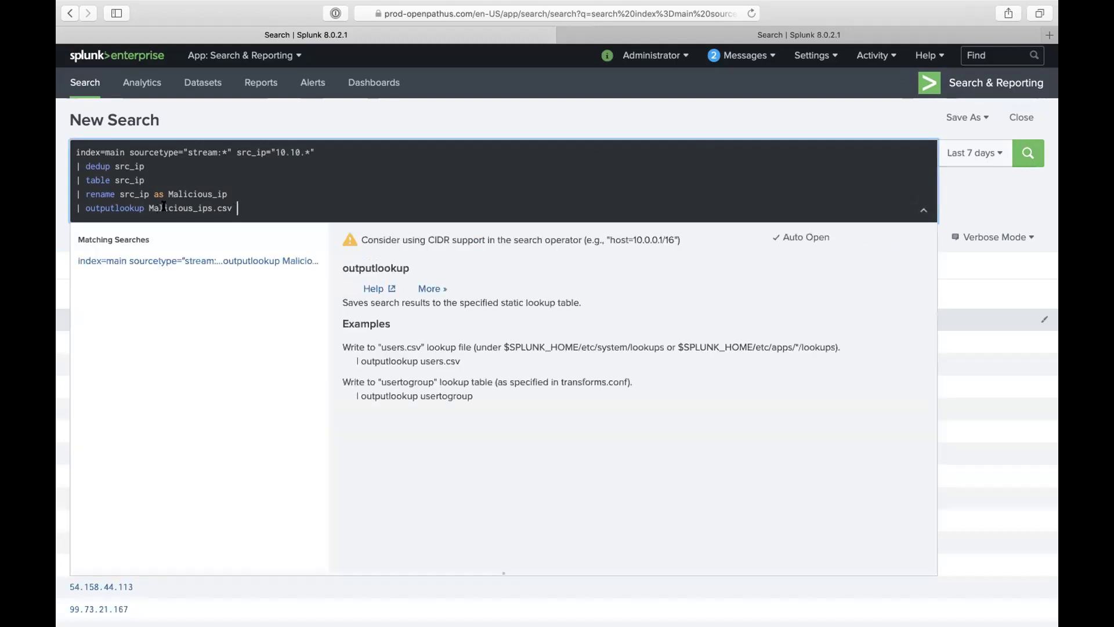
# Step: Rerun the 10.10.* search, bringing back 6 Malicious_ip rows
pyautogui.tripleClick(159, 208)
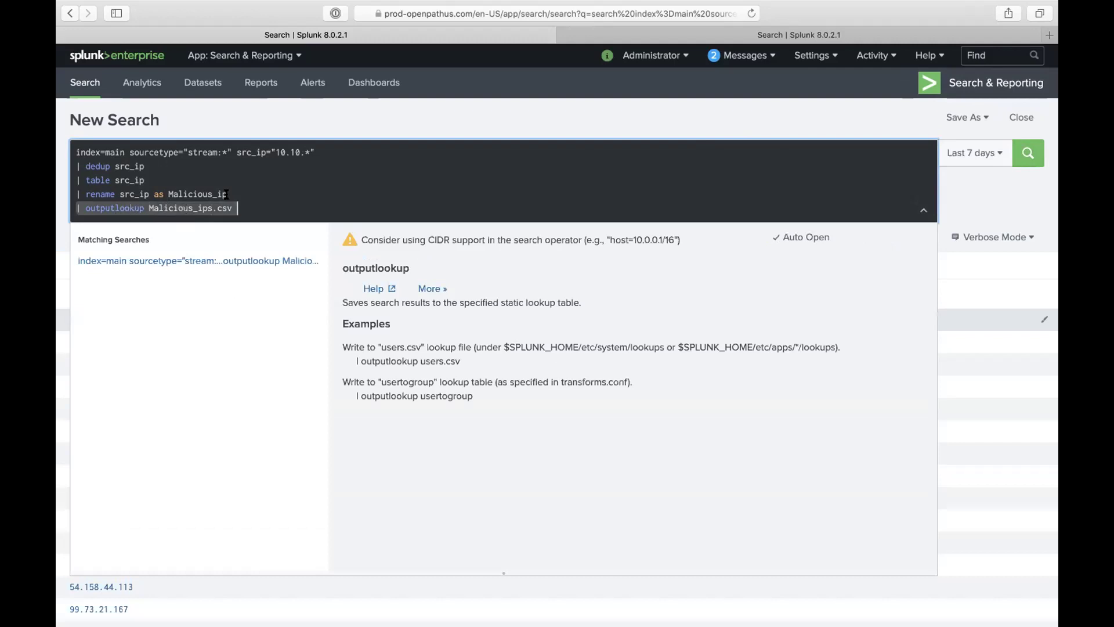
pyautogui.click(299, 206)
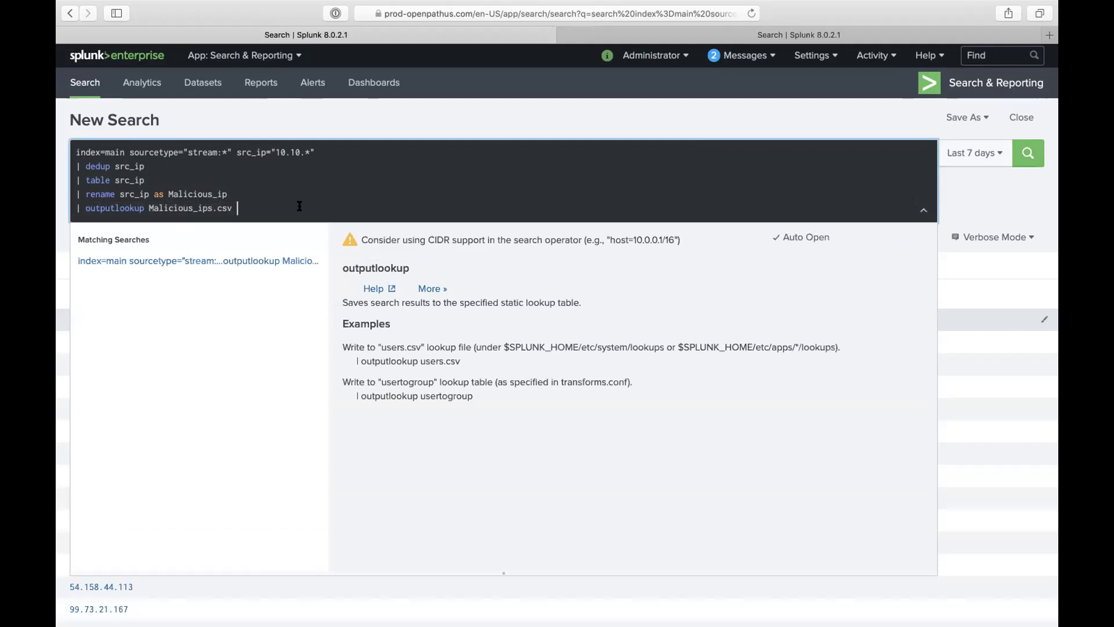
pyautogui.press('Return')
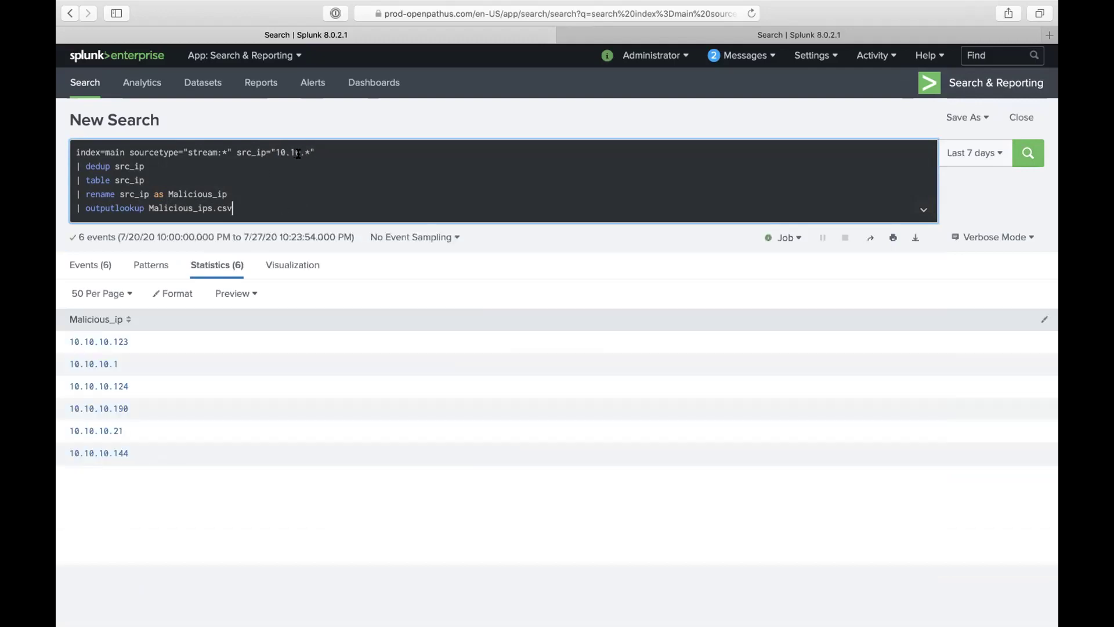
# Step: Strip the 10.10 prefix from the src_ip filter, leaving ".*"
pyautogui.click(291, 152)
pyautogui.press('BackSpace')
pyautogui.press('BackSpace')
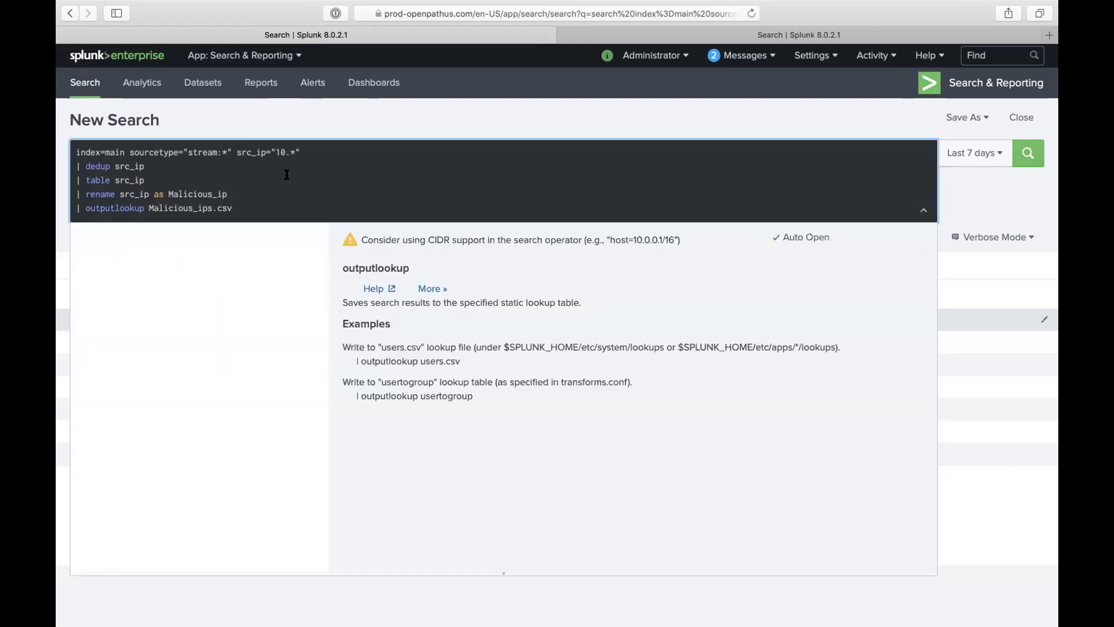
pyautogui.press('BackSpace')
pyautogui.press('Delete')
pyautogui.press('Delete')
pyautogui.press('Delete')
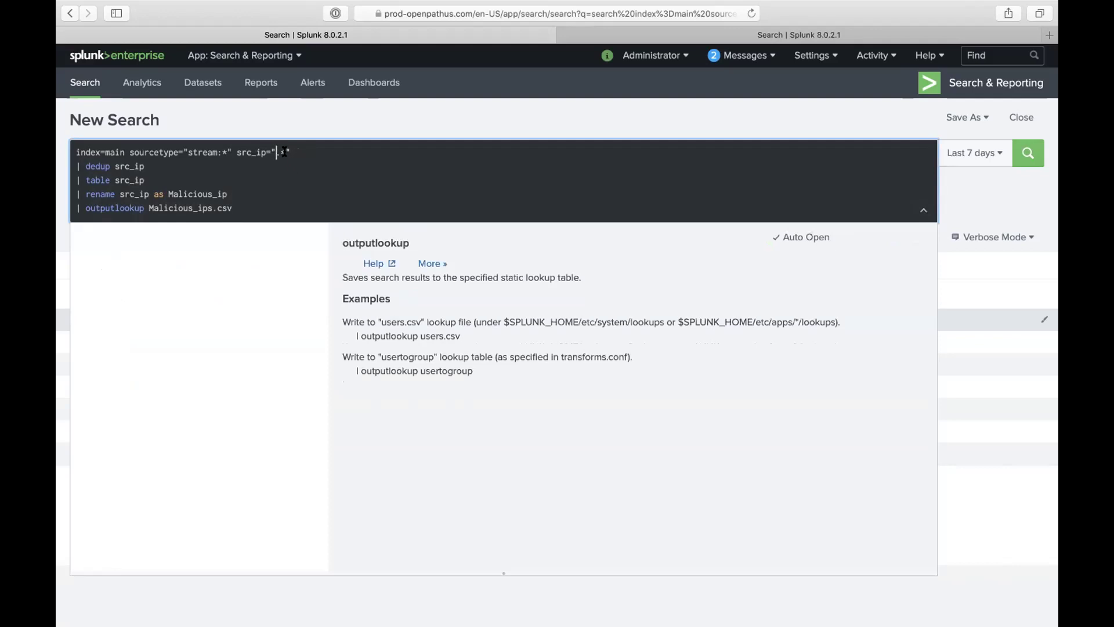
# Step: Delete the outputlookup and rename lines, then rerun the search to list unique src_ip values
pyautogui.tripleClick(222, 203)
pyautogui.press('BackSpace')
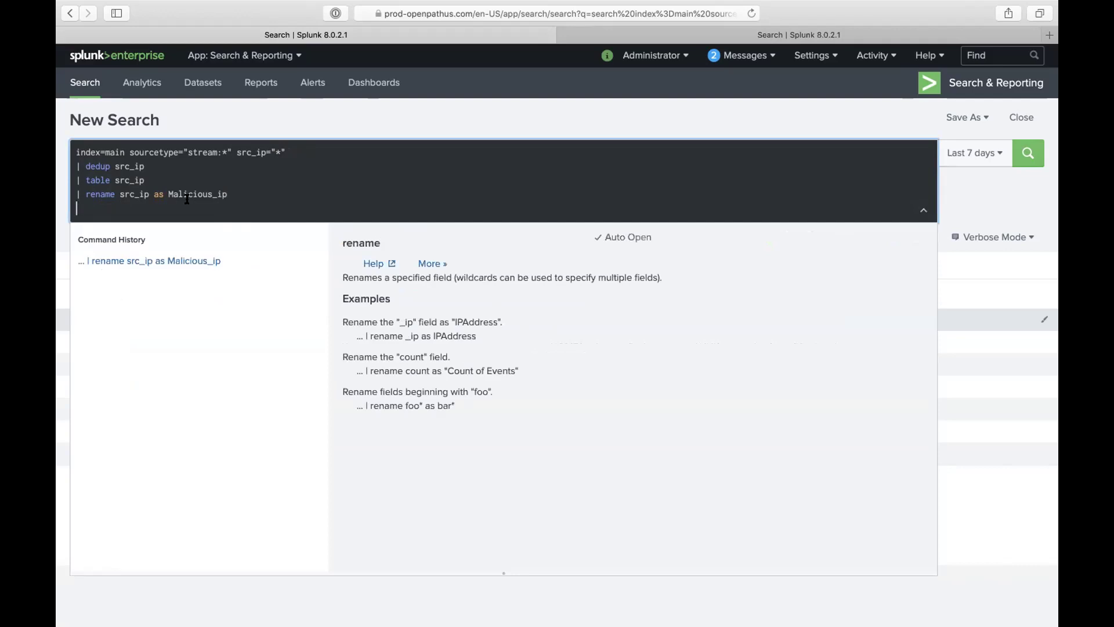
pyautogui.tripleClick(158, 192)
pyautogui.press('BackSpace')
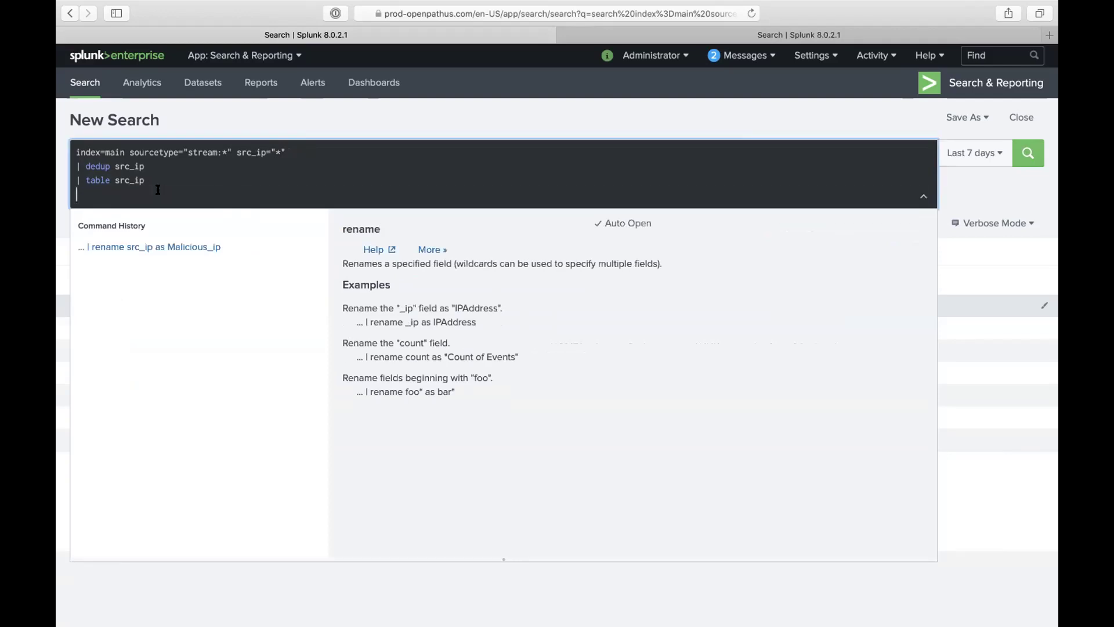
pyautogui.press('Return')
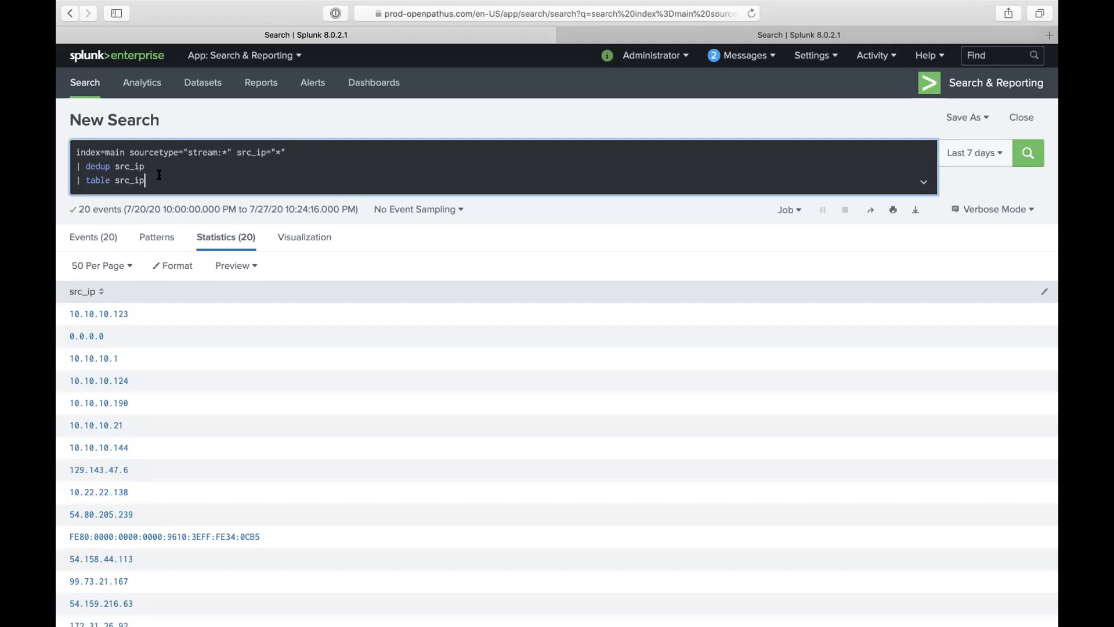
pyautogui.press('Return')
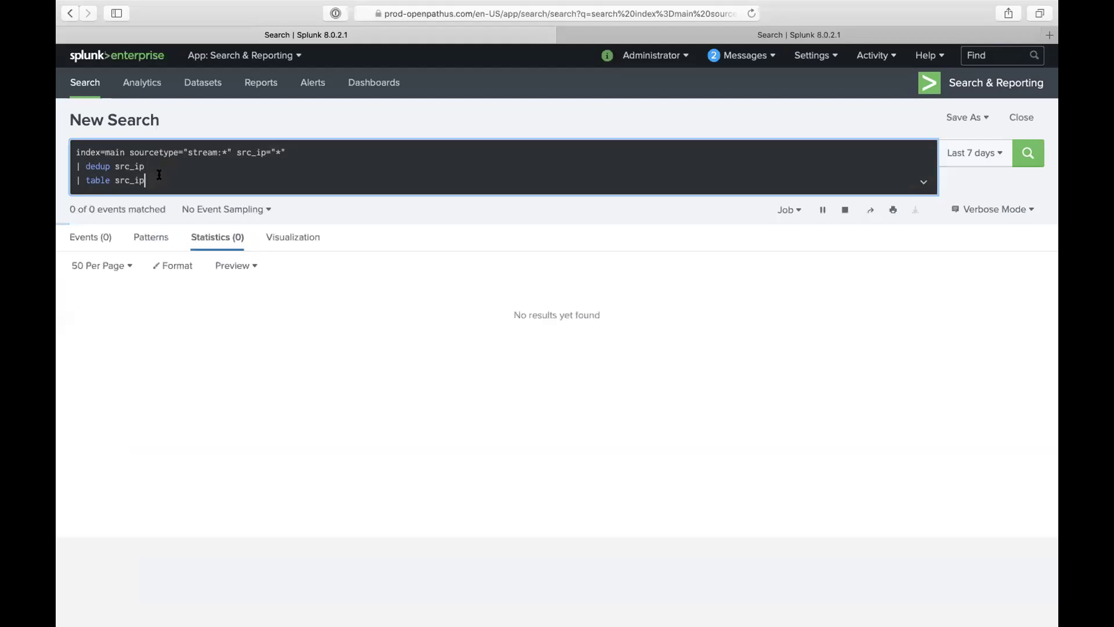
pyautogui.press('Return')
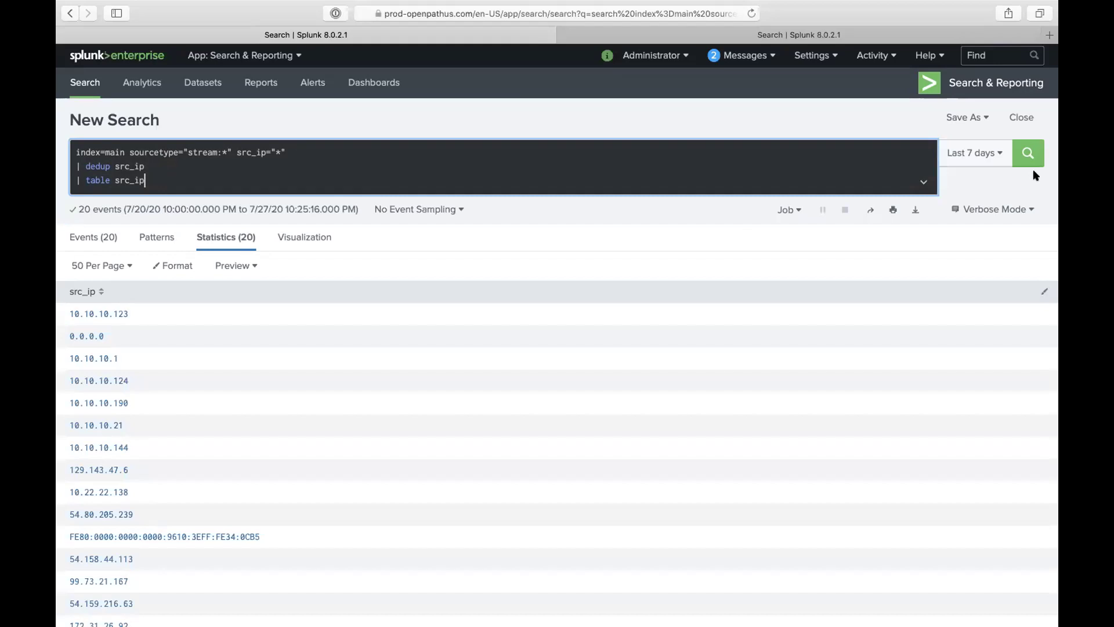
# Step: Add a blank line after the 'table src_ip' line of the query
pyautogui.click(329, 167)
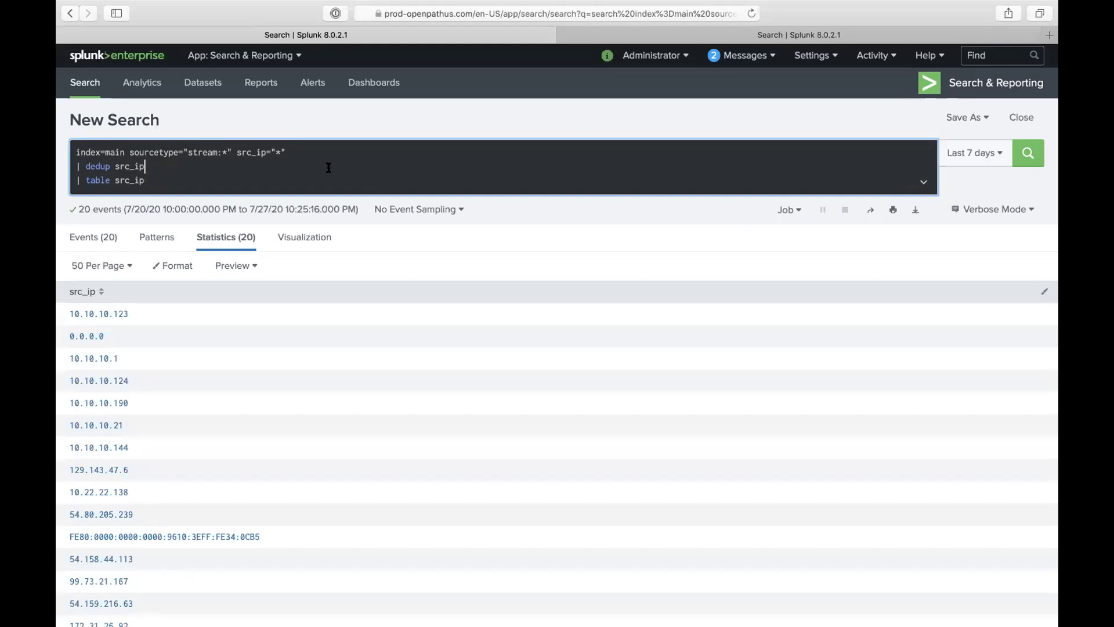
pyautogui.press('Return')
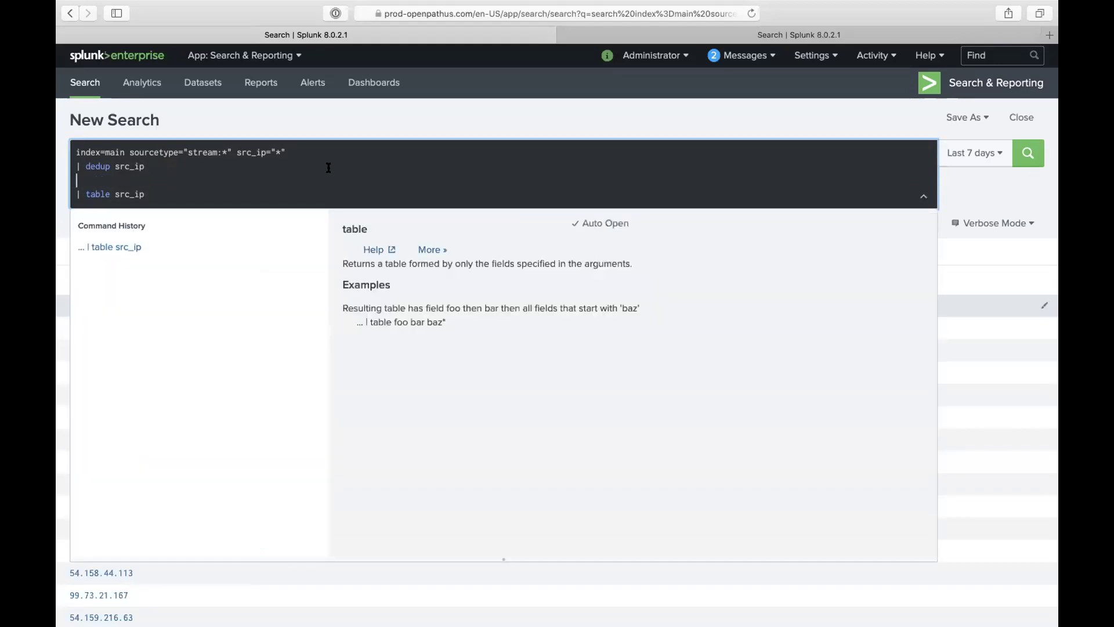
pyautogui.press('BackSpace')
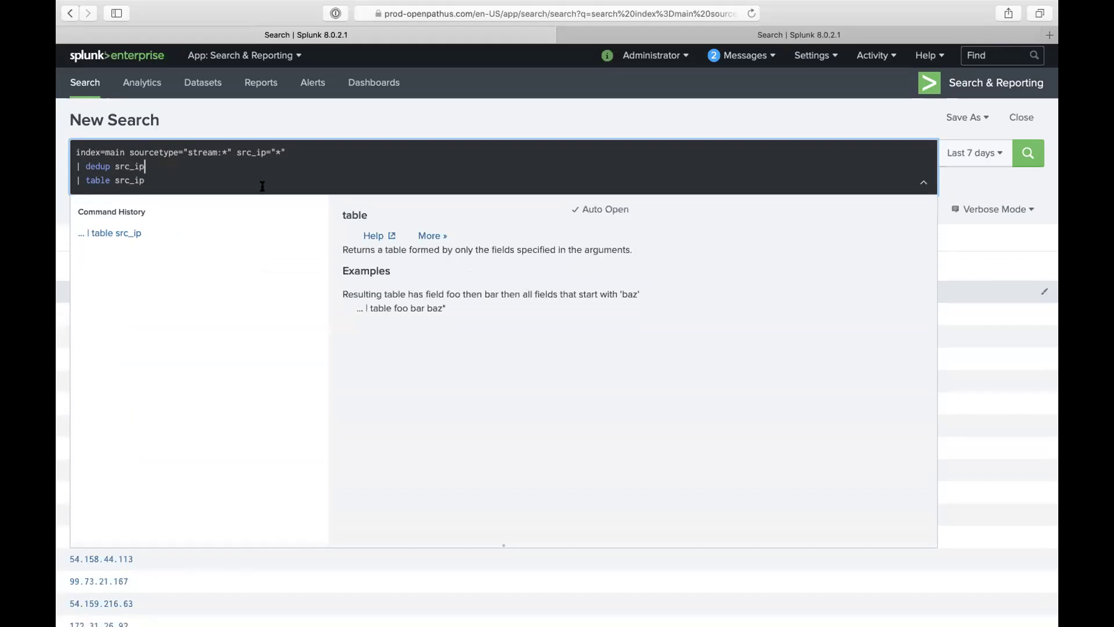
pyautogui.click(160, 182)
pyautogui.press('Return')
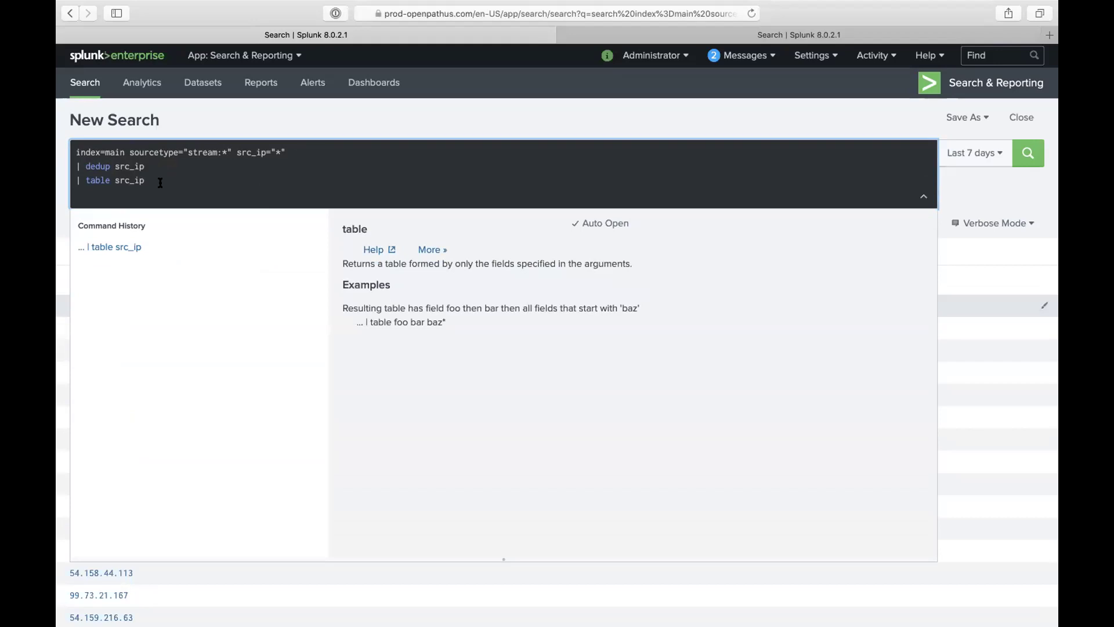
# Step: Begin a '| lookup' stage on the new line after 'table src_ip', replacing a half-typed outputlookup
pyautogui.write('|')
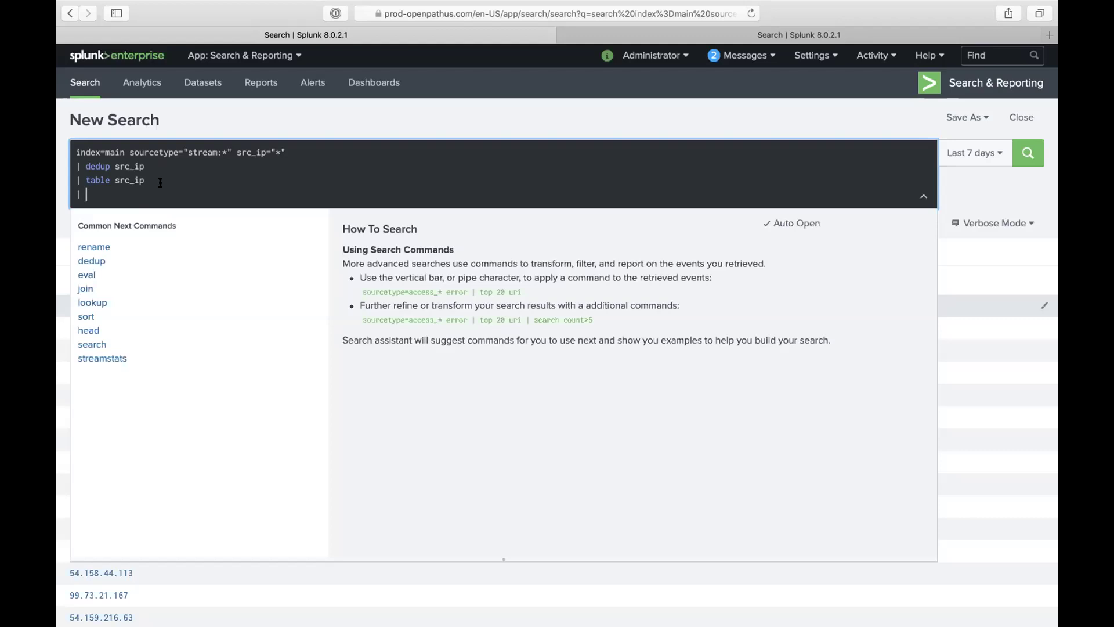
pyautogui.write('out')
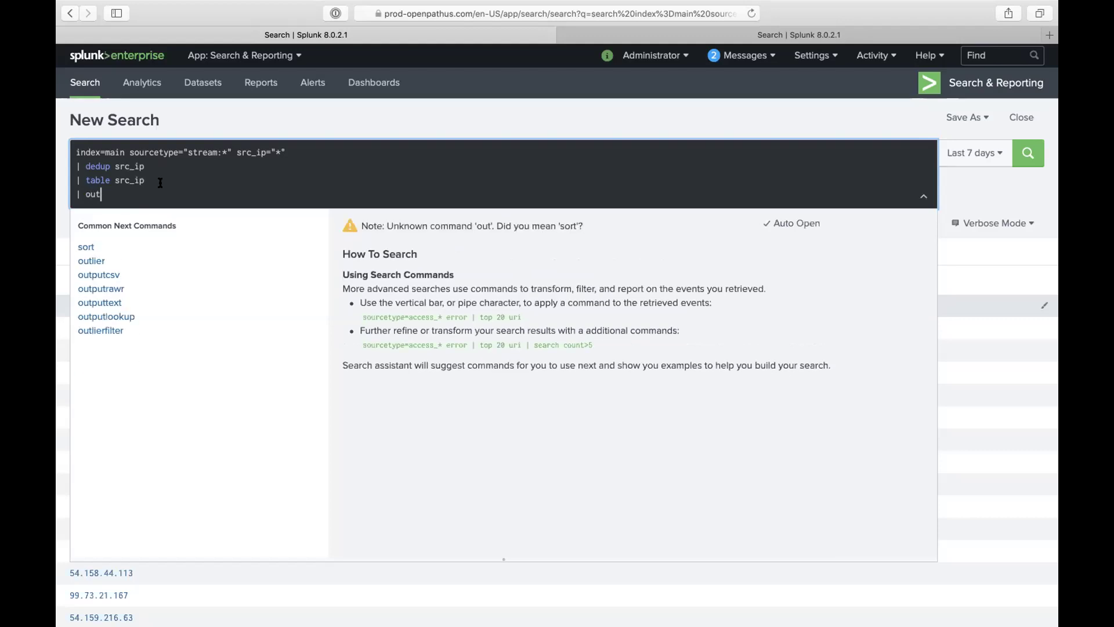
pyautogui.write('pu')
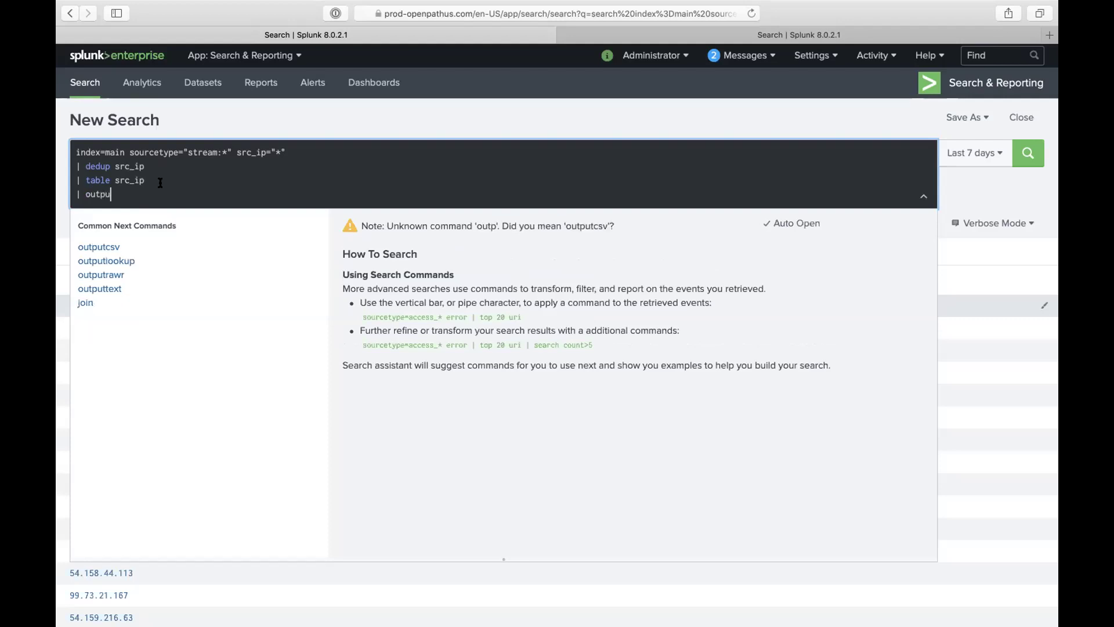
pyautogui.write('tlook')
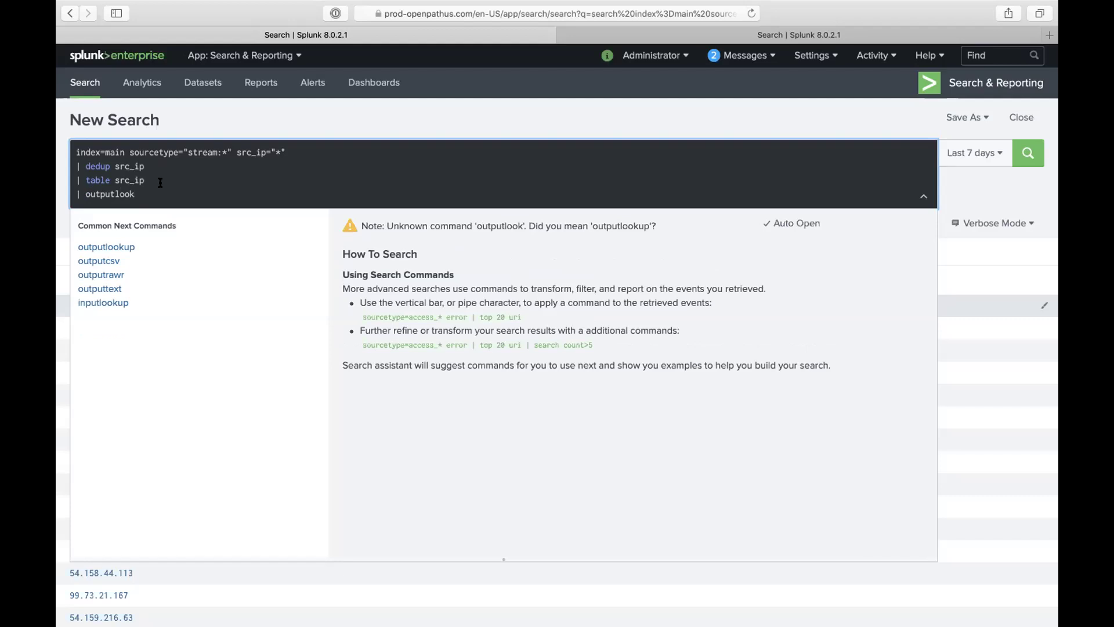
pyautogui.press('BackSpace')
pyautogui.press('BackSpace')
pyautogui.press('BackSpace')
pyautogui.press('BackSpace')
pyautogui.press('BackSpace')
pyautogui.press('BackSpace')
pyautogui.press('BackSpace')
pyautogui.press('BackSpace')
pyautogui.press('BackSpace')
pyautogui.press('BackSpace')
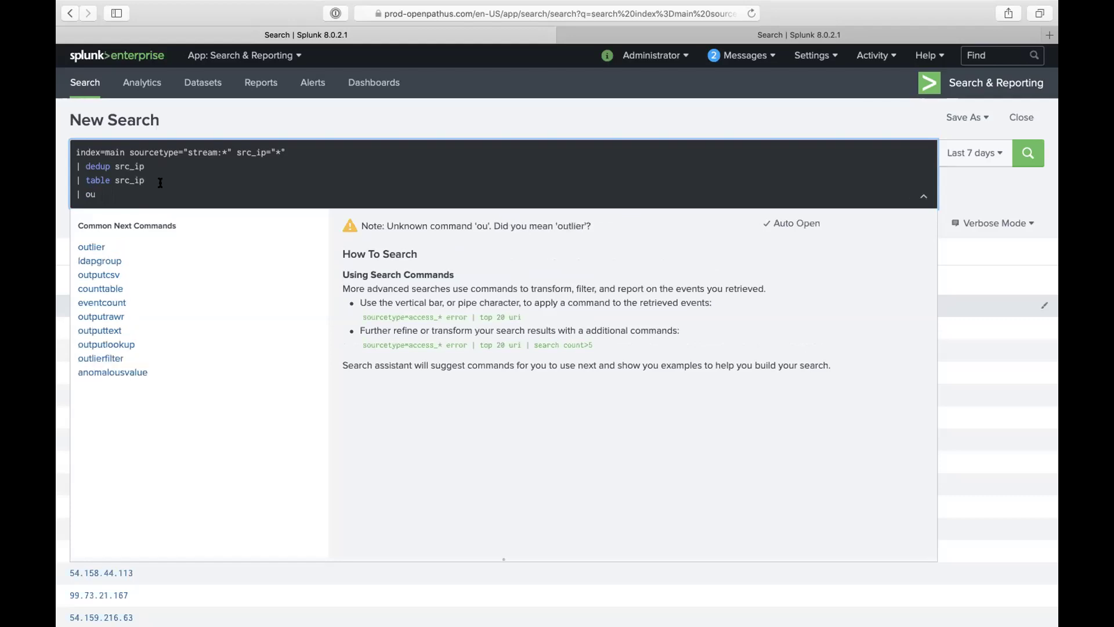
pyautogui.write('loo')
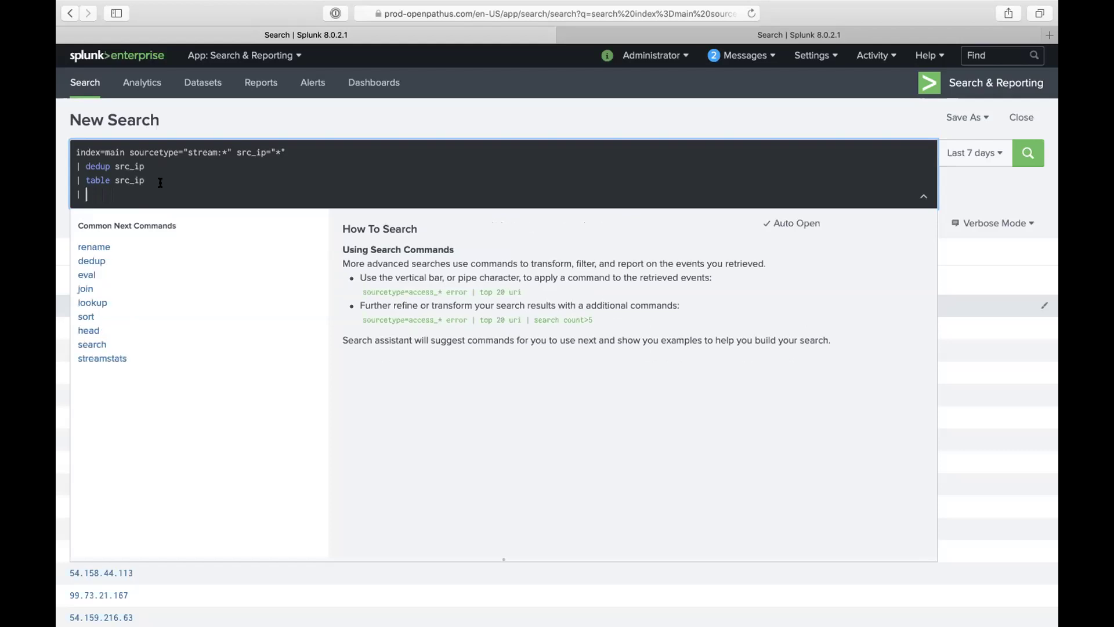
pyautogui.write('kup')
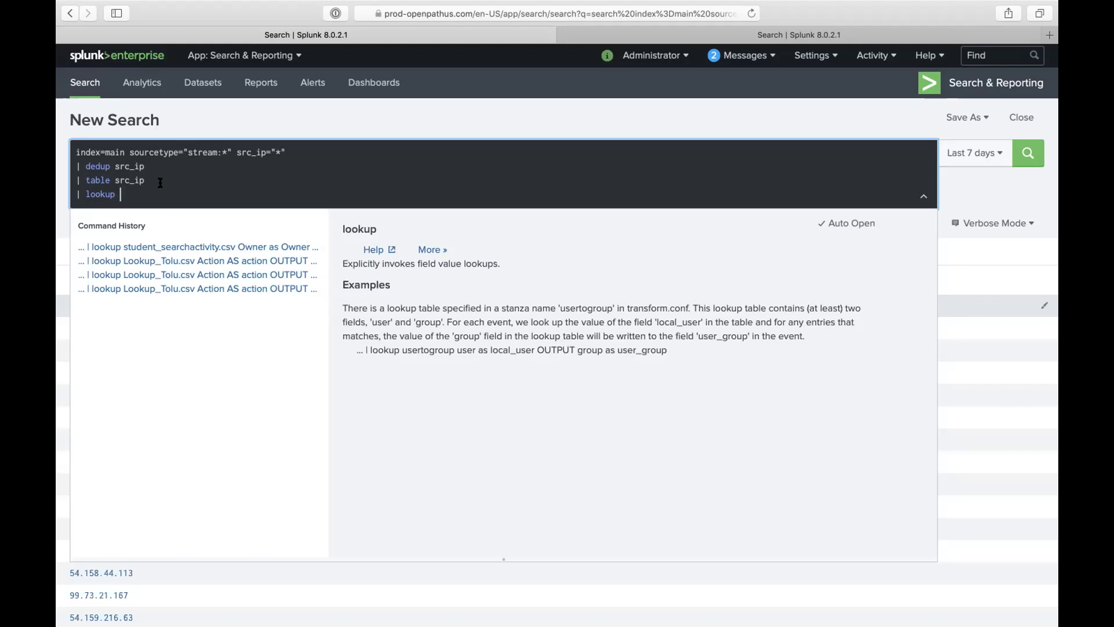
# Step: Enter 'malicious_ips' as the lookup table name after '| lookup', correcting stray text
pyautogui.write('l')
pyautogui.write('P')
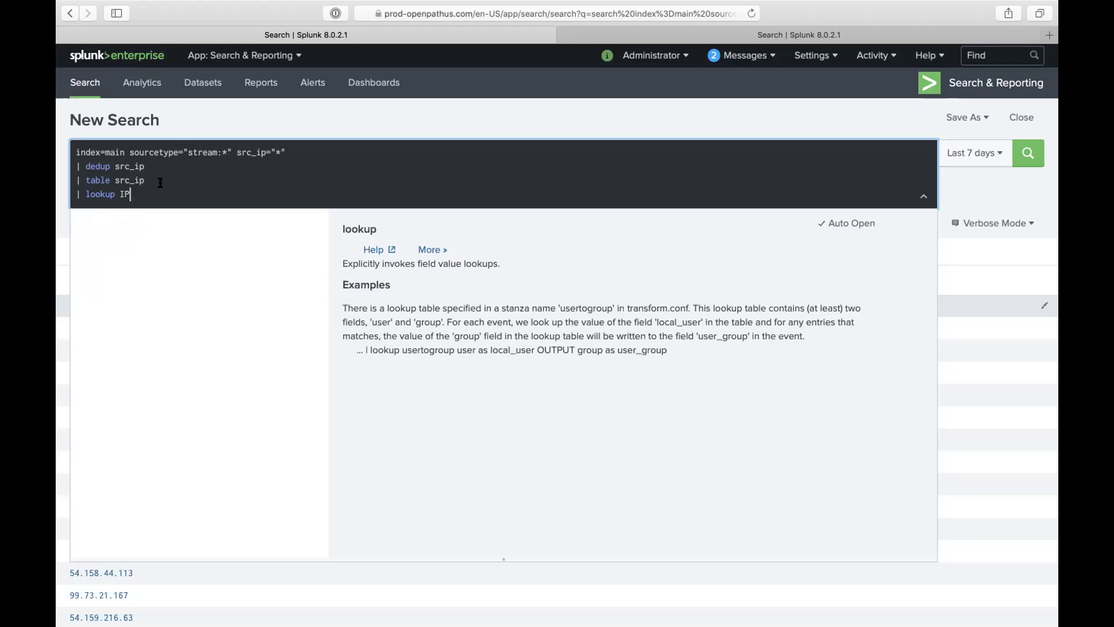
pyautogui.press('BackSpace')
pyautogui.press('BackSpace')
pyautogui.press('BackSpace')
pyautogui.write('malic')
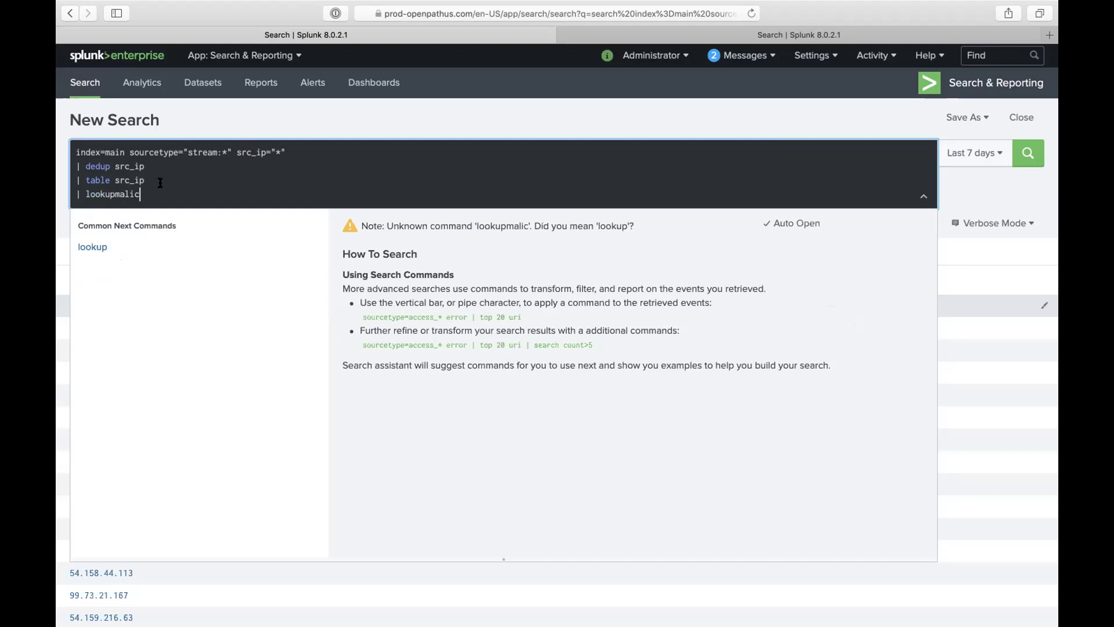
pyautogui.press('BackSpace')
pyautogui.press('BackSpace')
pyautogui.press('BackSpace')
pyautogui.press('BackSpace')
pyautogui.press('BackSpace')
pyautogui.write('mali')
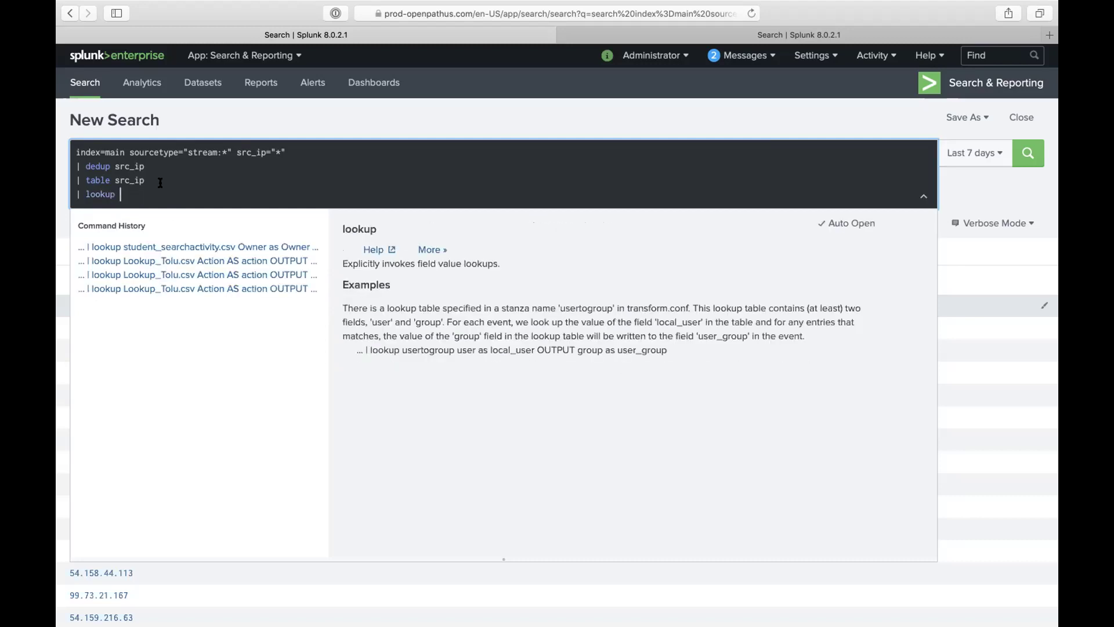
pyautogui.write('ci')
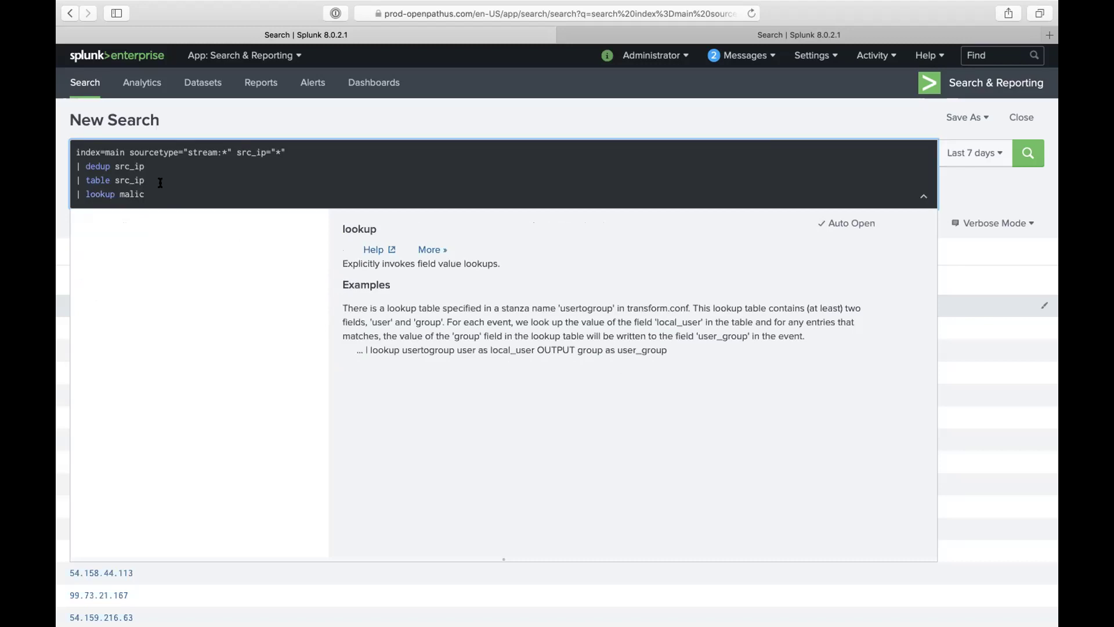
pyautogui.write('ous_ip')
pyautogui.write('s')
# Step: Check the Malicious_ips.csv results, then change the lookup line to '| lookup malicious_ip M'
pyautogui.click(597, 35)
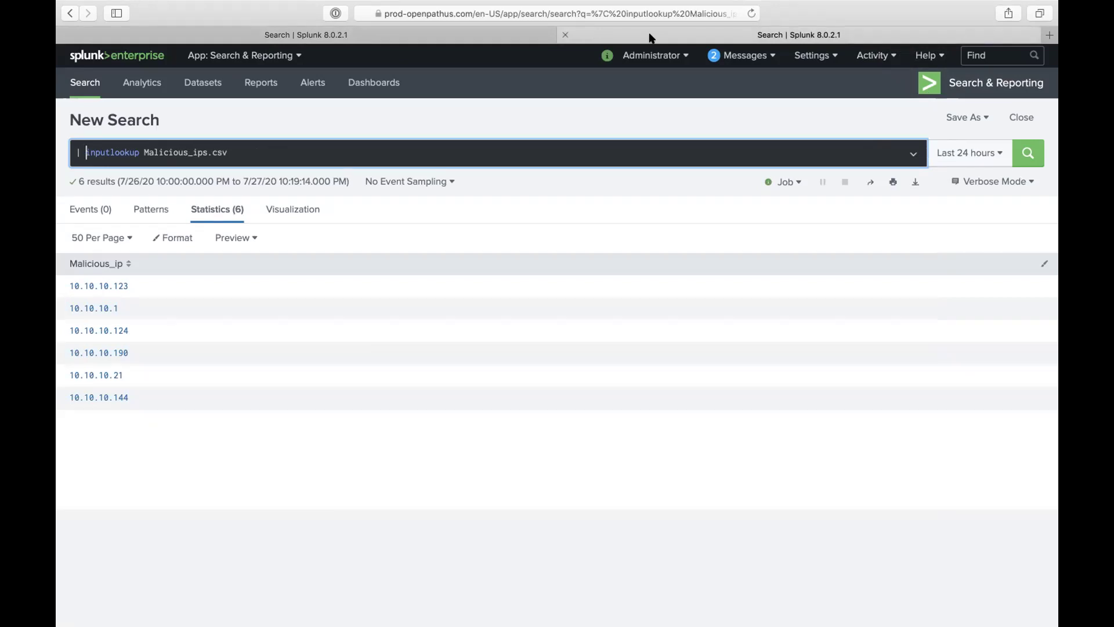
pyautogui.click(453, 32)
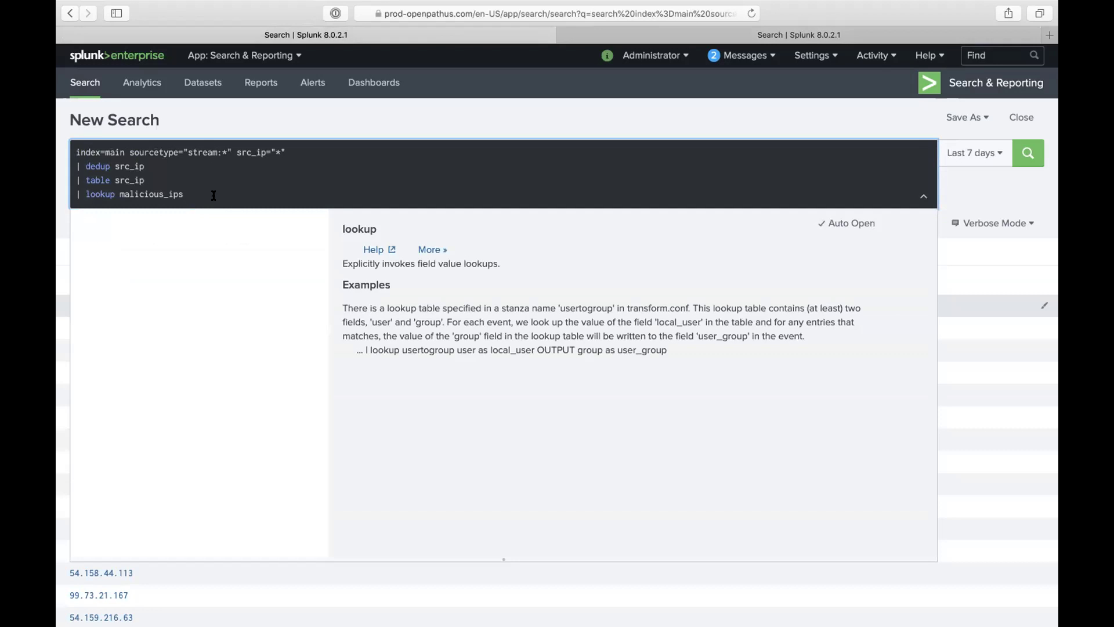
pyautogui.press('BackSpace')
pyautogui.press('BackSpace')
pyautogui.press('BackSpace')
pyautogui.press('BackSpace')
pyautogui.press('BackSpace')
pyautogui.press('BackSpace')
pyautogui.press('BackSpace')
pyautogui.press('BackSpace')
pyautogui.press('BackSpace')
pyautogui.press('BackSpace')
pyautogui.press('BackSpace')
pyautogui.press('BackSpace')
pyautogui.press('BackSpace')
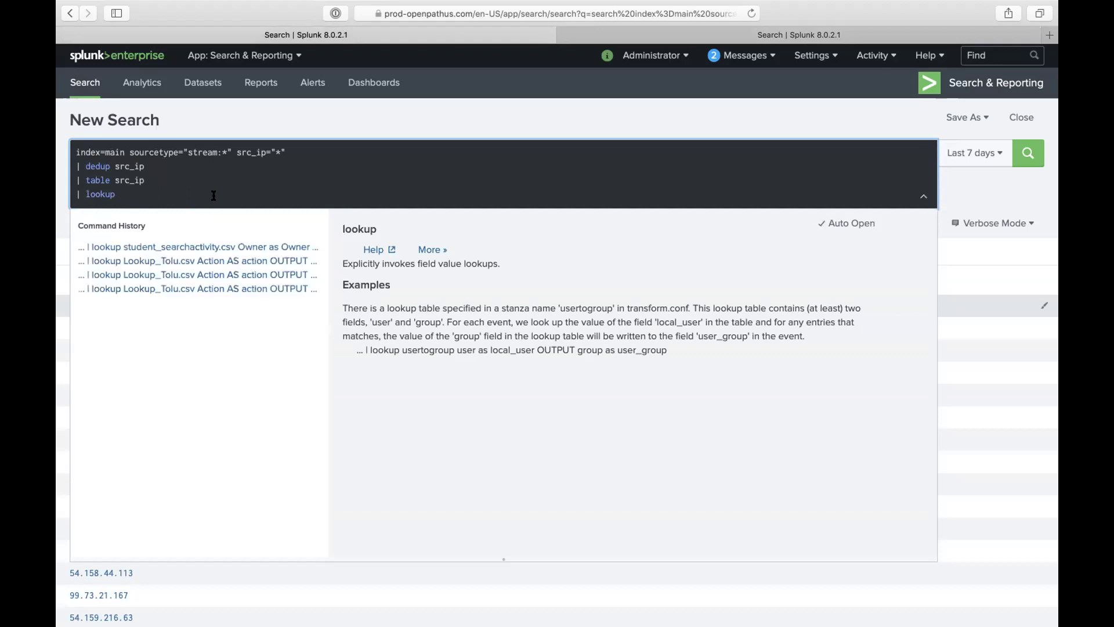
pyautogui.write('mali')
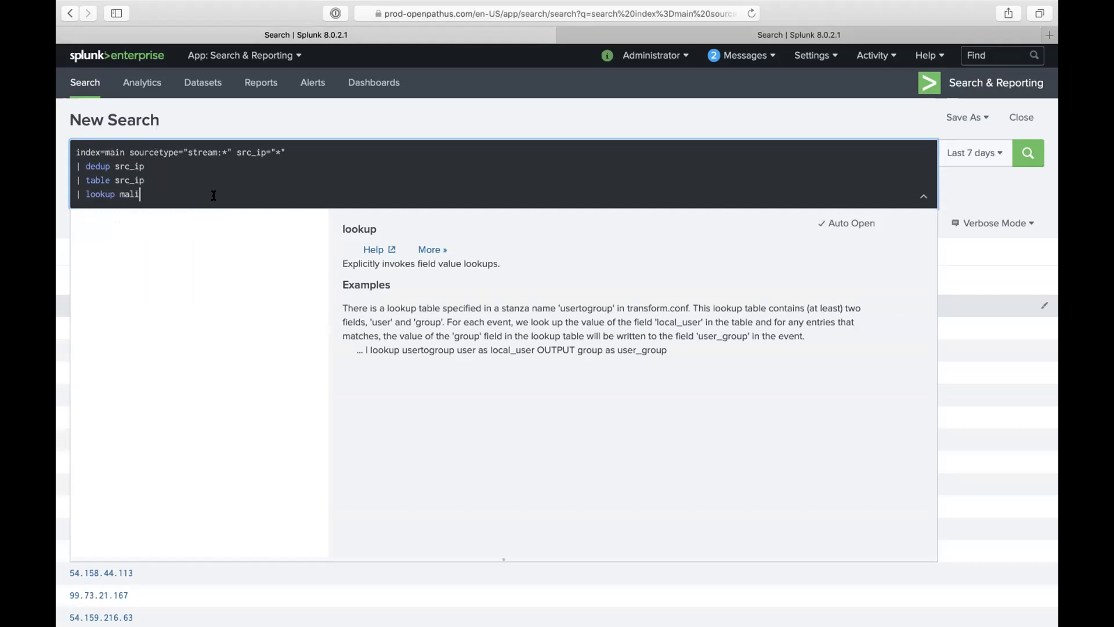
pyautogui.write('cious_ip')
pyautogui.write('M')
# Step: Review the Malicious_ips.csv results again, sorting the Malicious_ip column ascending
pyautogui.click(674, 38)
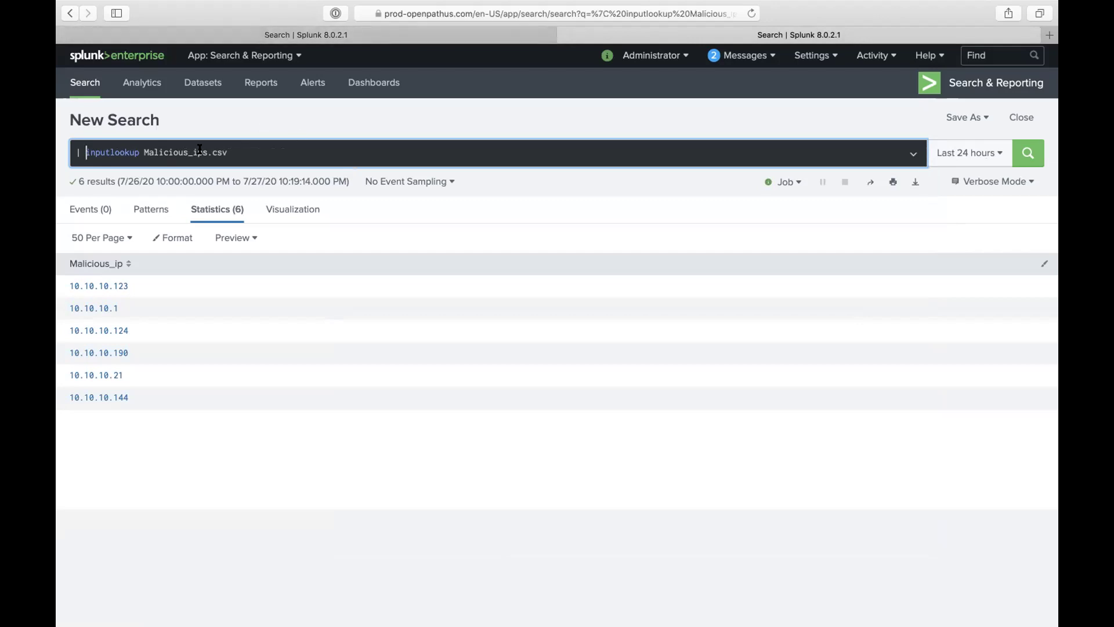
pyautogui.moveTo(204, 152); pyautogui.dragTo(182, 152)
pyautogui.click(124, 265)
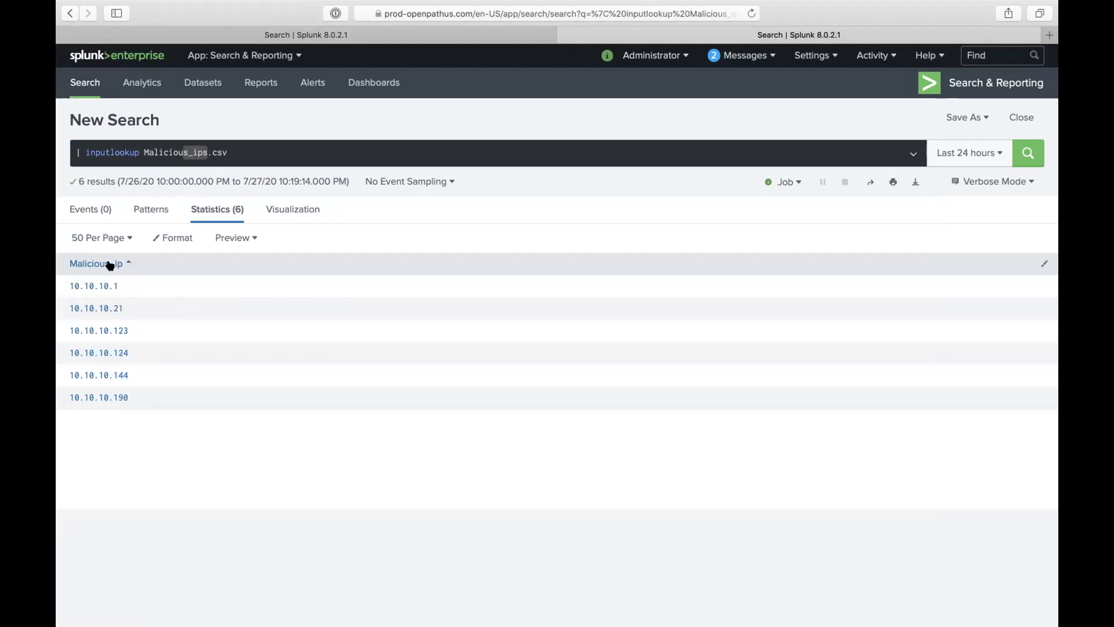
pyautogui.click(110, 264)
pyautogui.click(110, 265)
# Step: Extend the lookup line with 'Malicious_ip as src_ip OUTP', fixing the misspelled field name
pyautogui.click(371, 38)
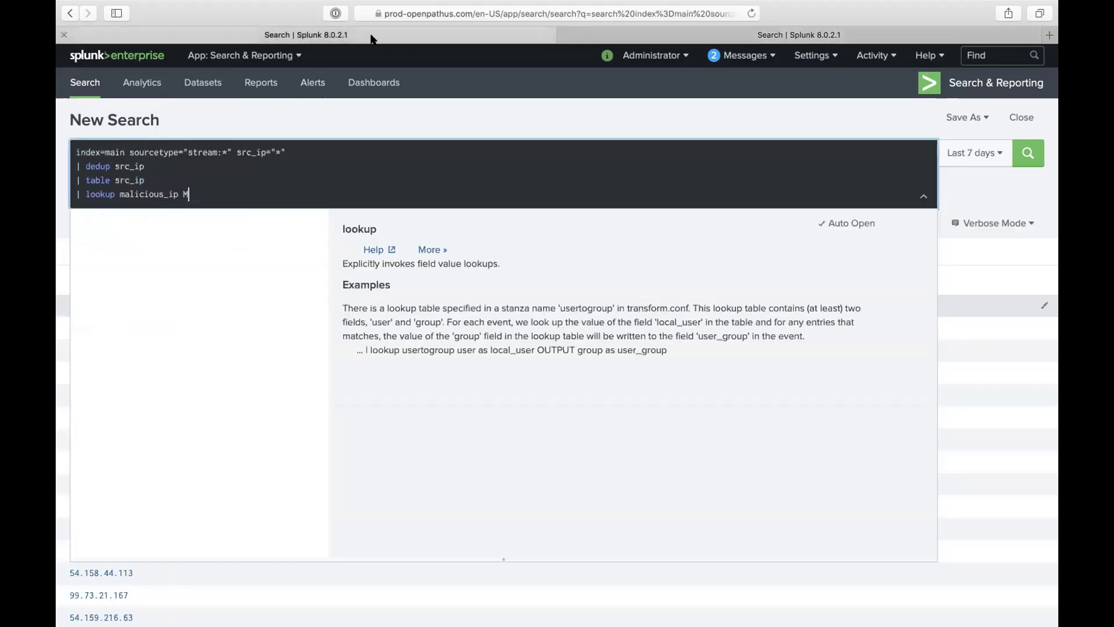
pyautogui.write('aliciou')
pyautogui.write('s_')
pyautogui.write('ip')
pyautogui.write('as ')
pyautogui.write('so')
pyautogui.write('urcr')
pyautogui.press('BackSpace')
pyautogui.press('BackSpace')
pyautogui.press('BackSpace')
pyautogui.press('BackSpace')
pyautogui.press('BackSpace')
pyautogui.press('BackSpace')
pyautogui.write('f')
pyautogui.press('BackSpace')
pyautogui.write('src_ip')
pyautogui.write('OUT')
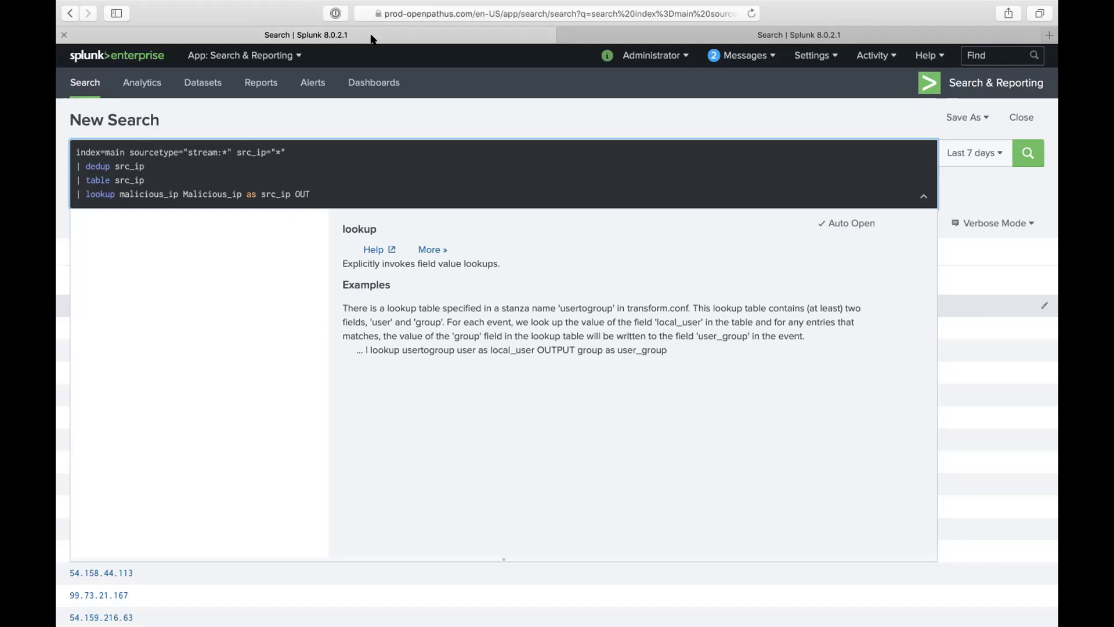
pyautogui.write('P')
# Step: Add the '.csv' extension to malicious_ip and complete the OUTPUT keyword
pyautogui.click(245, 193)
pyautogui.click(183, 194)
pyautogui.write('.cSV')
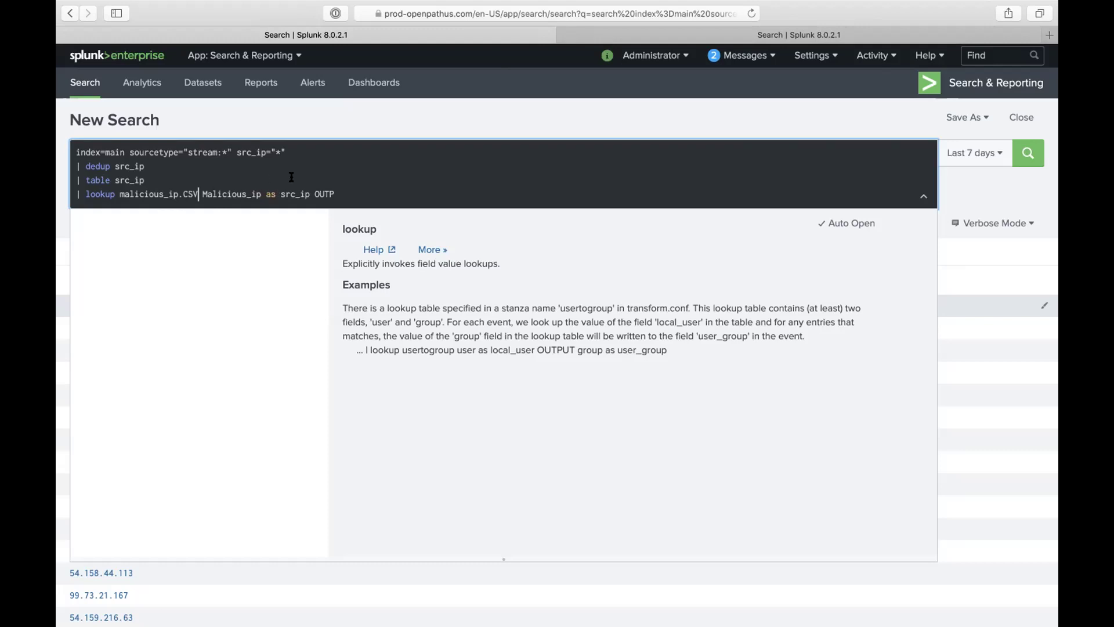
pyautogui.click(335, 194)
pyautogui.press('BackSpace')
pyautogui.press('BackSpace')
pyautogui.press('BackSpace')
pyautogui.write('csv')
pyautogui.click(339, 192)
pyautogui.press('BackSpace')
pyautogui.write('UT')
# Step: Add a new line '| lookup <lookupNAME> field_current_events as field_lookup OUTPUT whateveryouwant(field)'
pyautogui.hotkey('shift', 'Return')
pyautogui.write('| lookup')
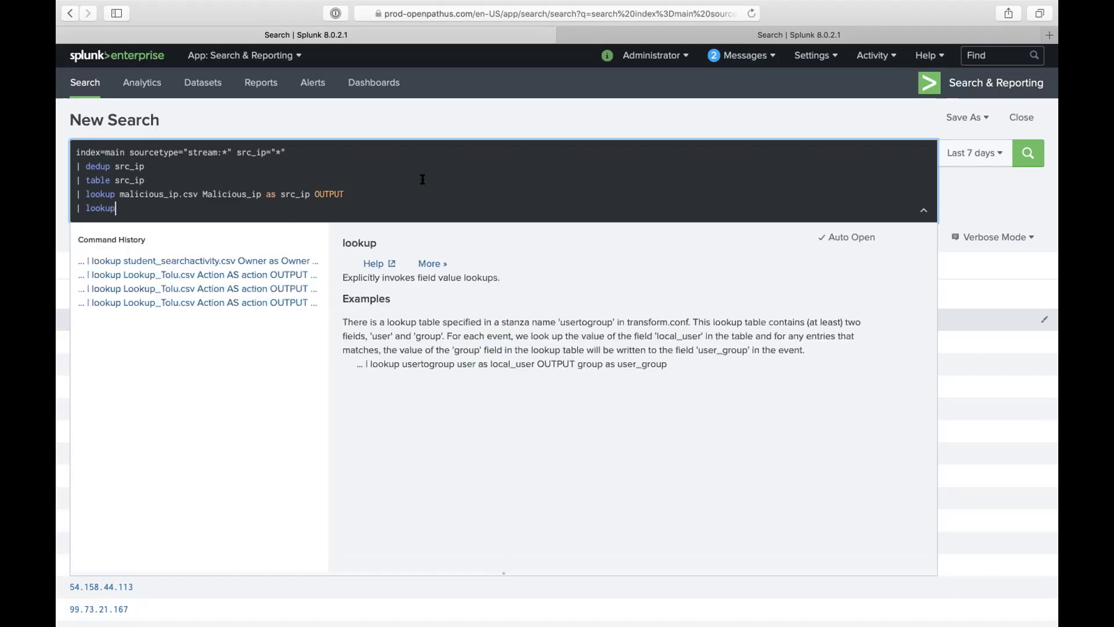
pyautogui.write(' <')
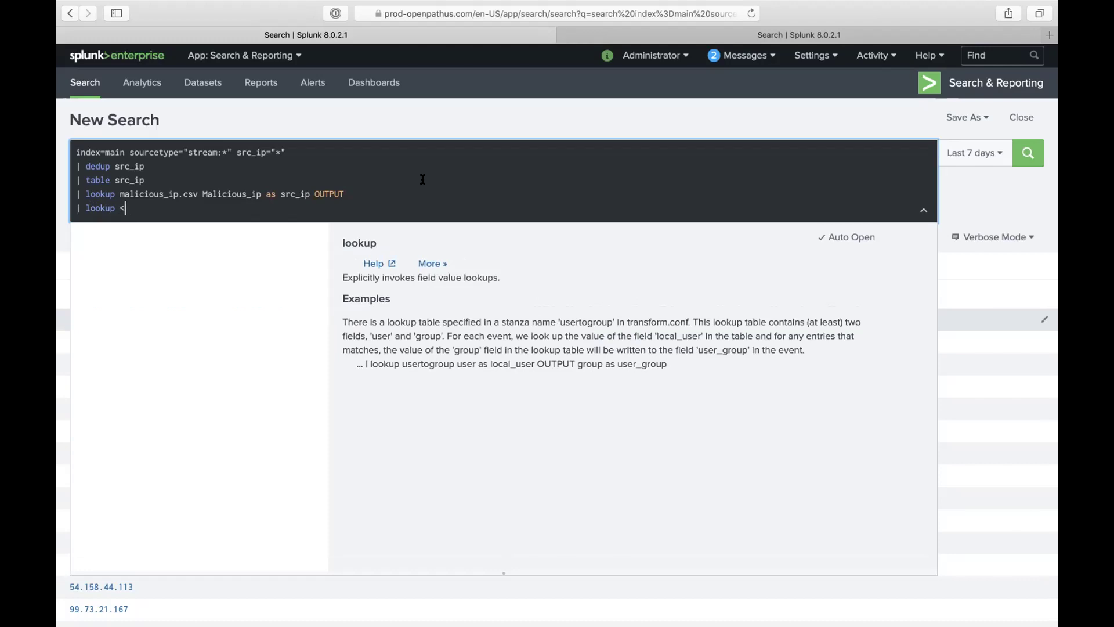
pyautogui.write('lookupNAME> field_current')
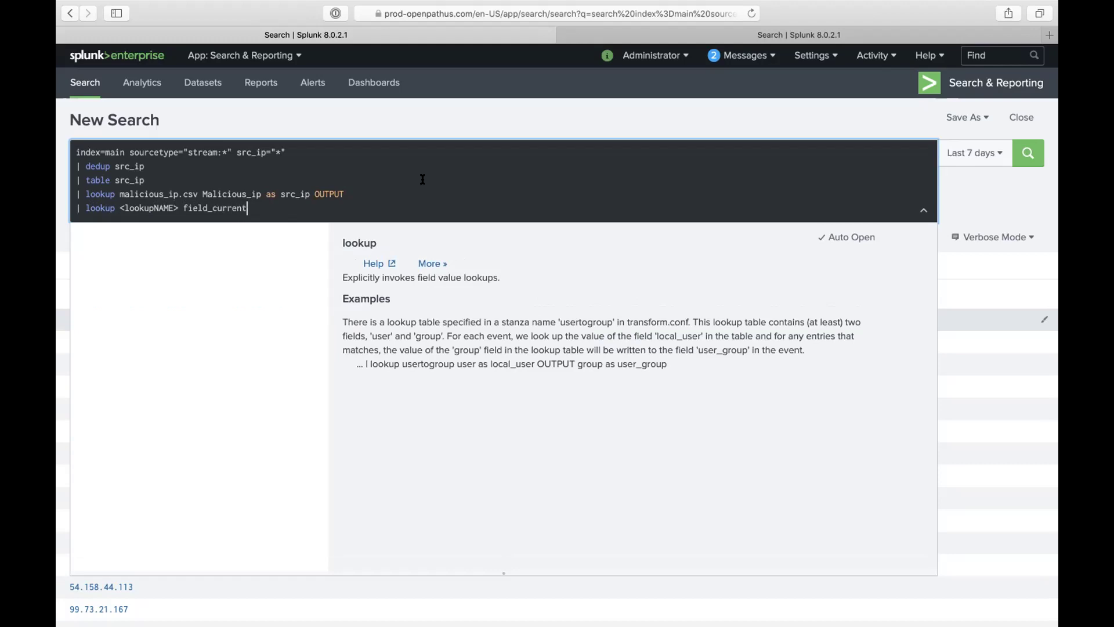
pyautogui.write('_events')
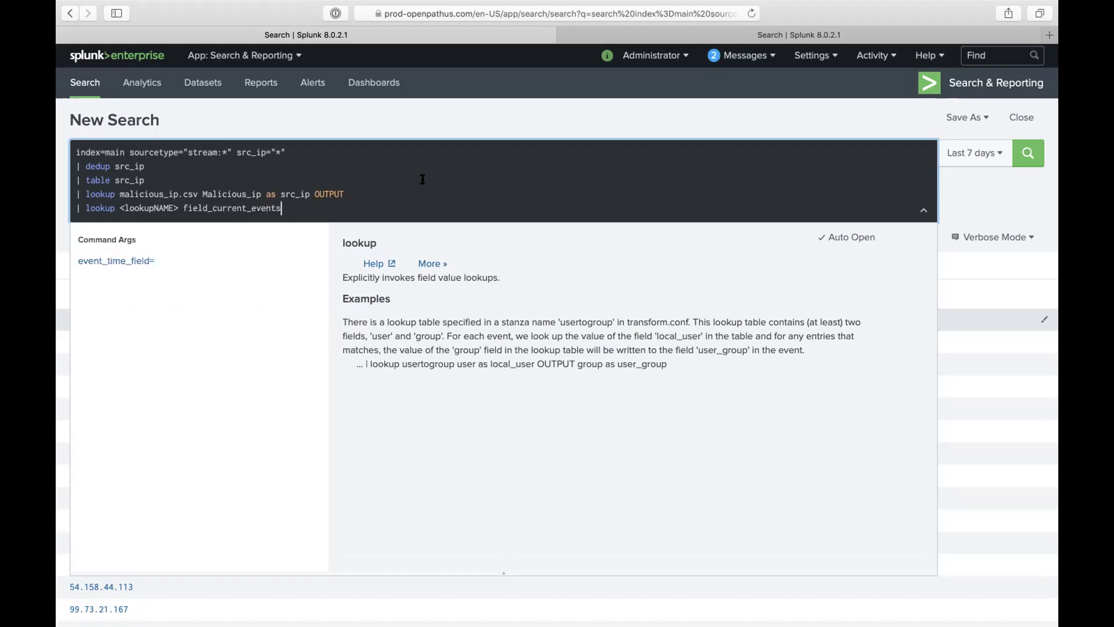
pyautogui.write(' as ')
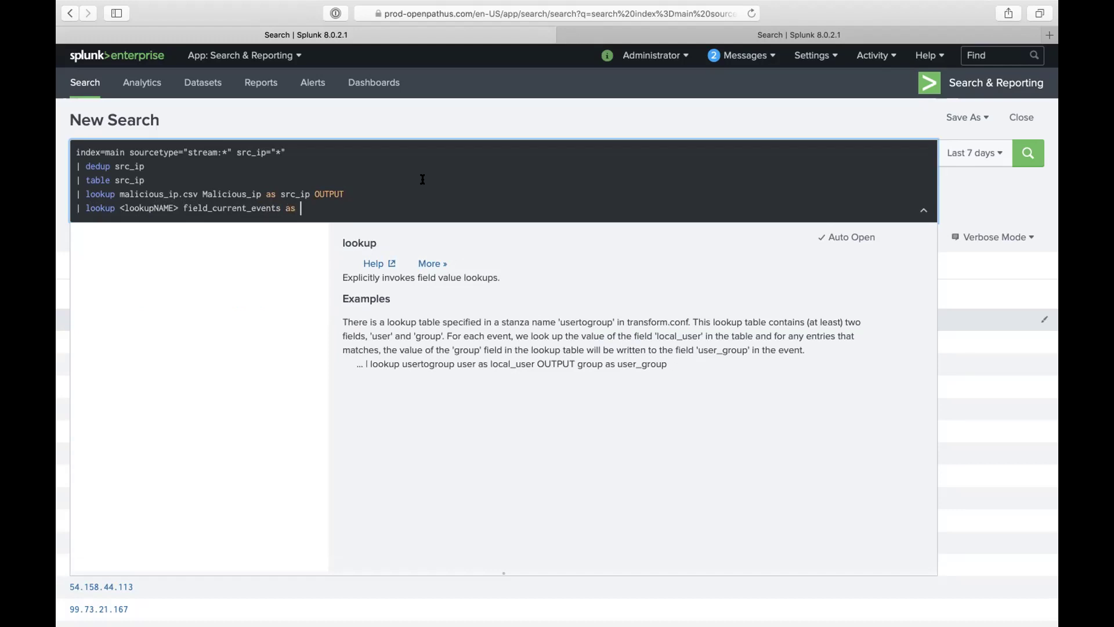
pyautogui.write('field_lookup OUTPUT wha')
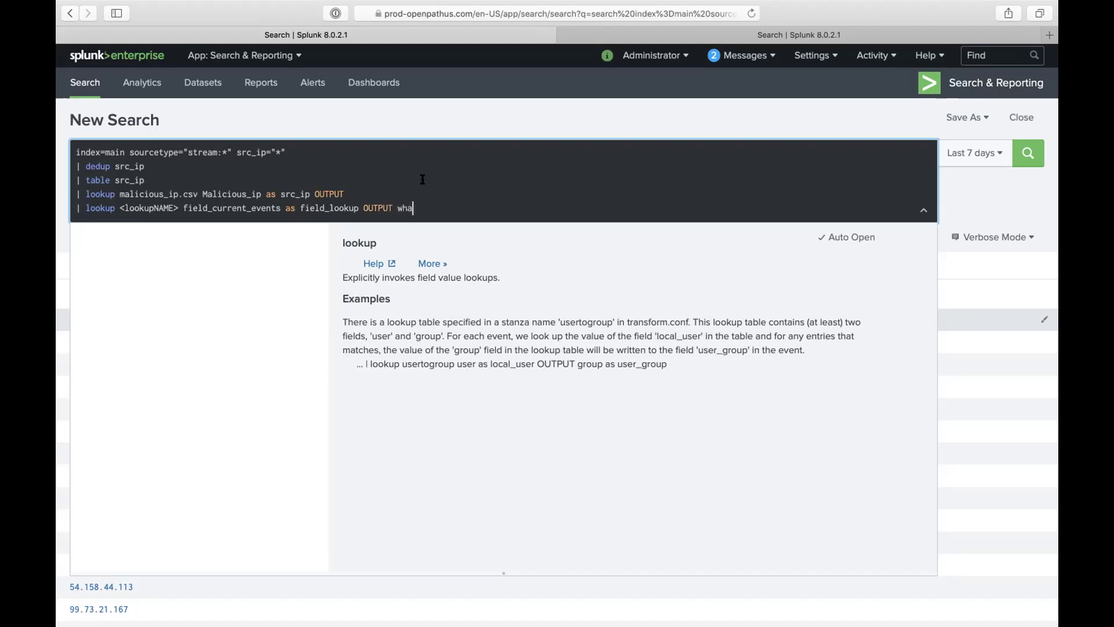
pyautogui.write('teveryouwant(field) as differntname')
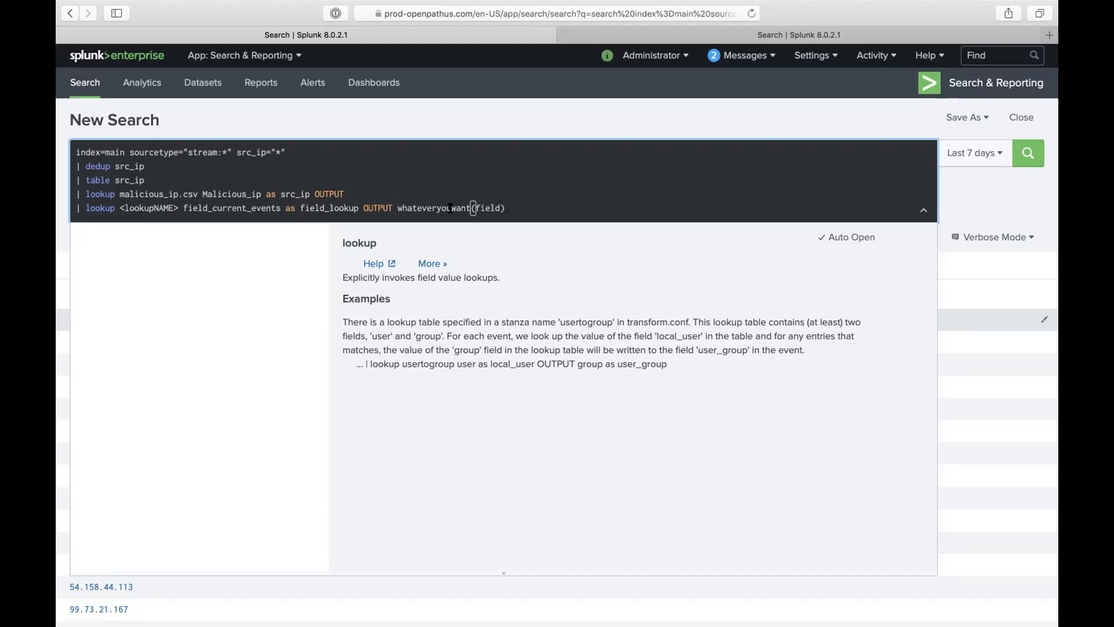
# Step: Correct the lookup file name to Malicious_ips.csv and delete the template lookup line
pyautogui.write('as differntname')
pyautogui.click(124, 192)
pyautogui.press('BackSpace')
pyautogui.write('M')
pyautogui.tripleClick(149, 205)
pyautogui.press('BackSpace')
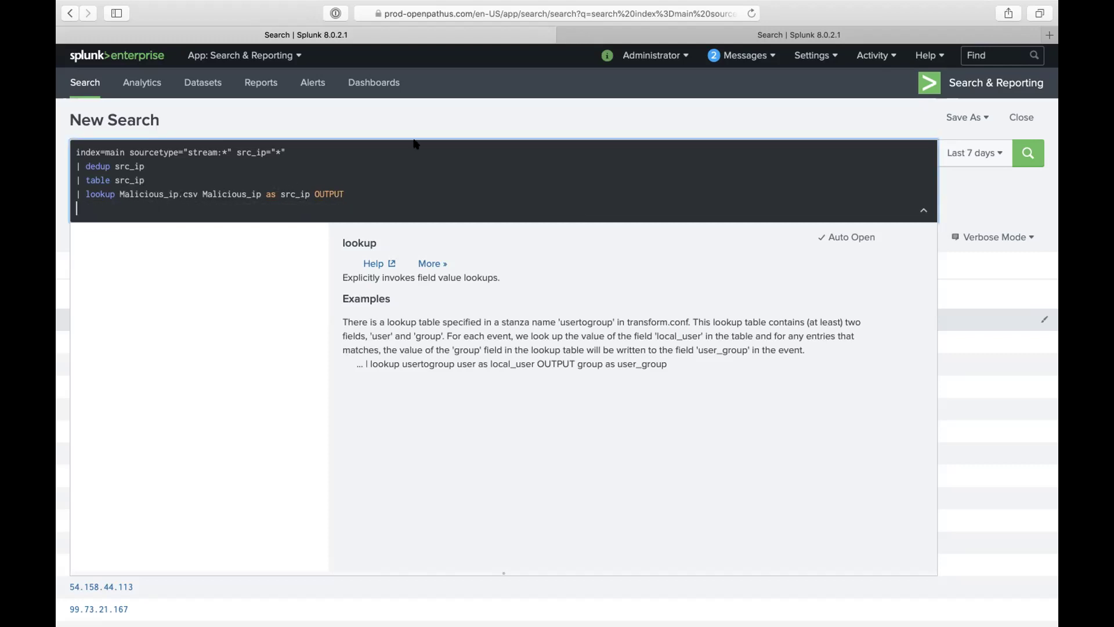
pyautogui.click(642, 35)
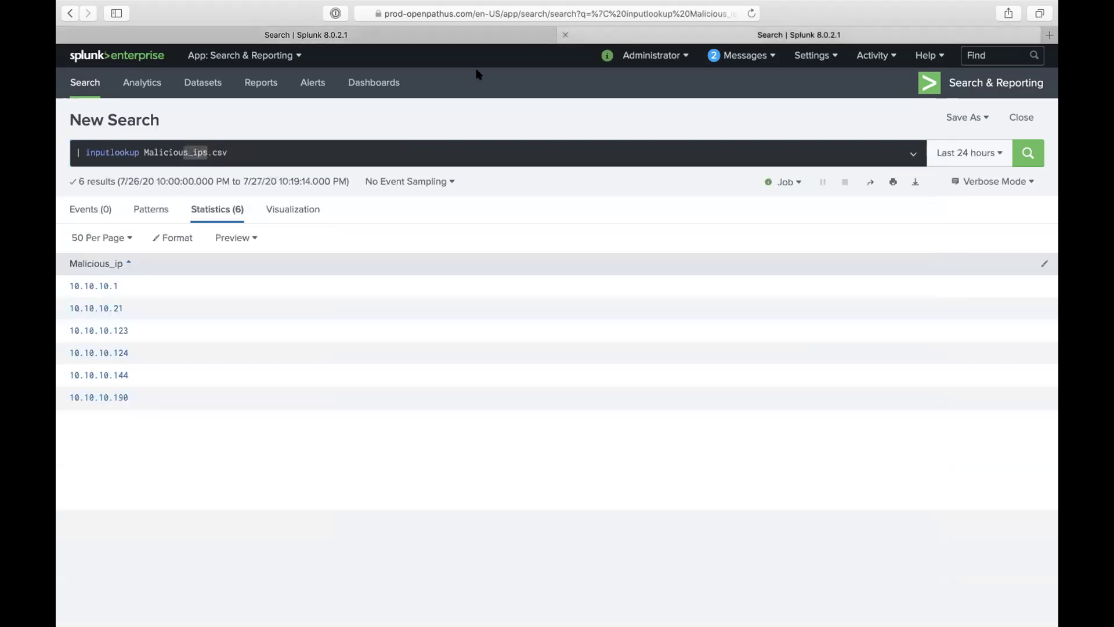
pyautogui.click(321, 35)
pyautogui.click(179, 194)
pyautogui.write('s')
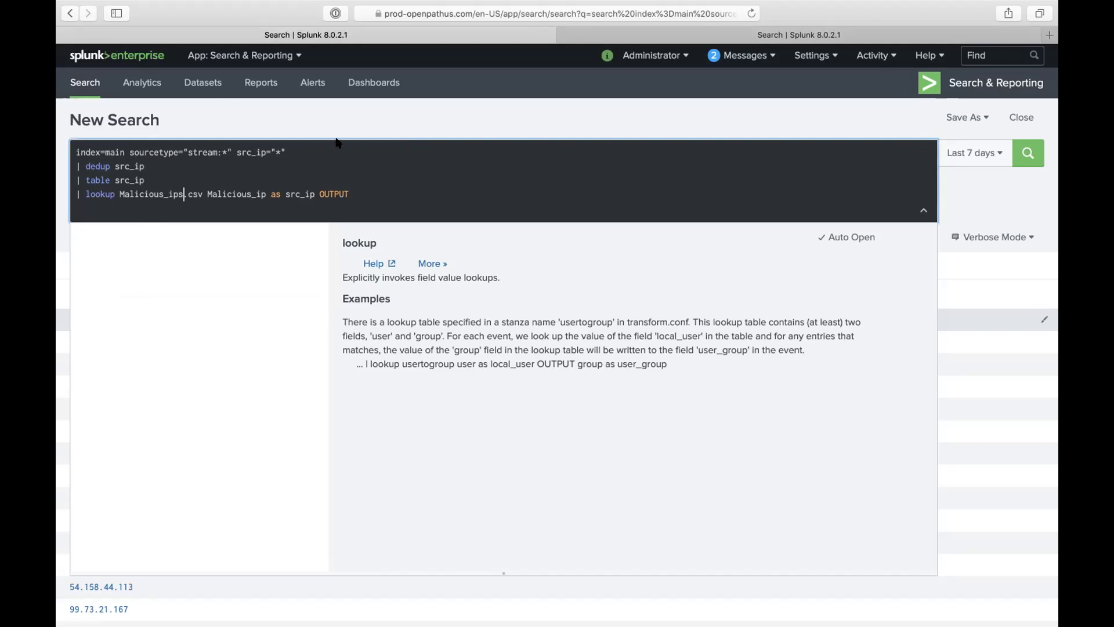
# Step: Set the lookup to 'src_ip as Malicious_ip OUTPUT Malicious_ip' and run it, getting a lookup-field error
pyautogui.moveTo(267, 195); pyautogui.dragTo(208, 195)
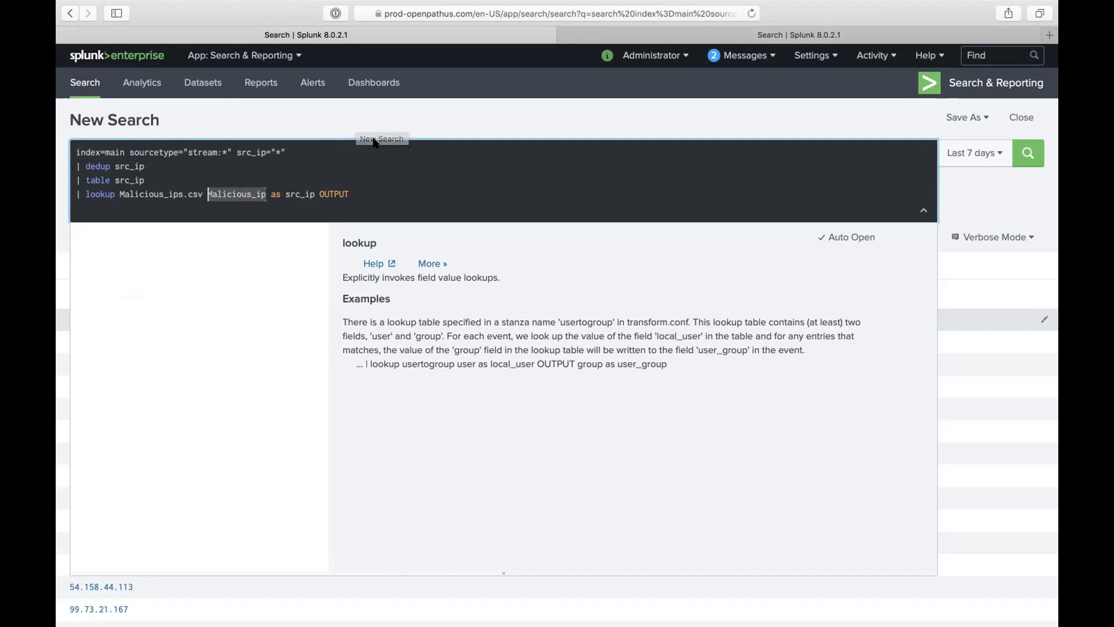
pyautogui.write('src_ip')
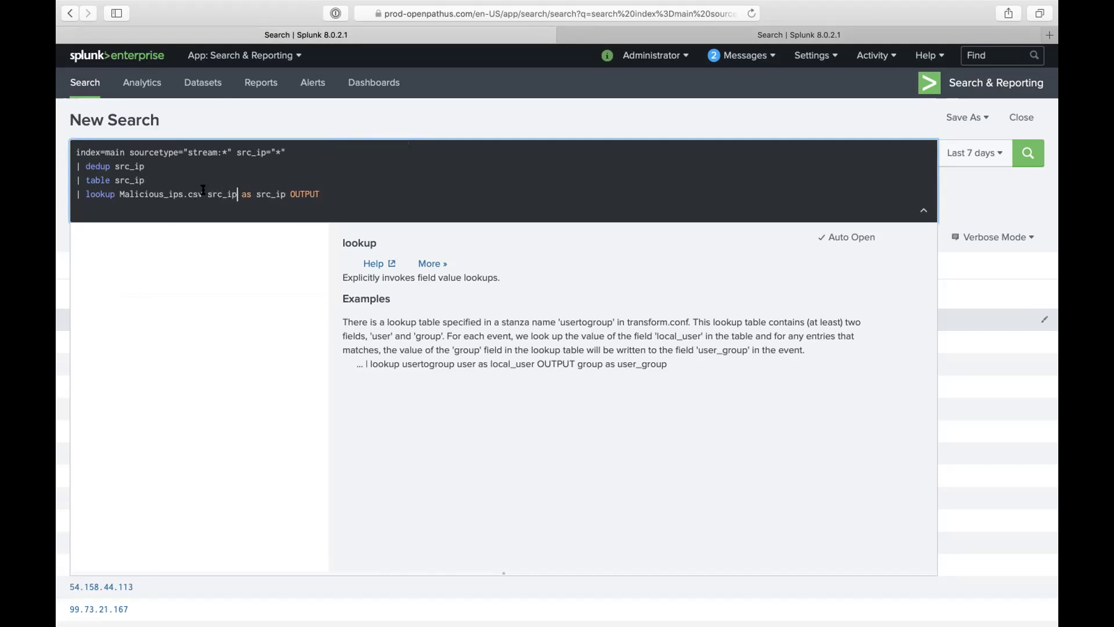
pyautogui.click(273, 208)
pyautogui.hotkey('shift', 'Return')
pyautogui.doubleClick(272, 194)
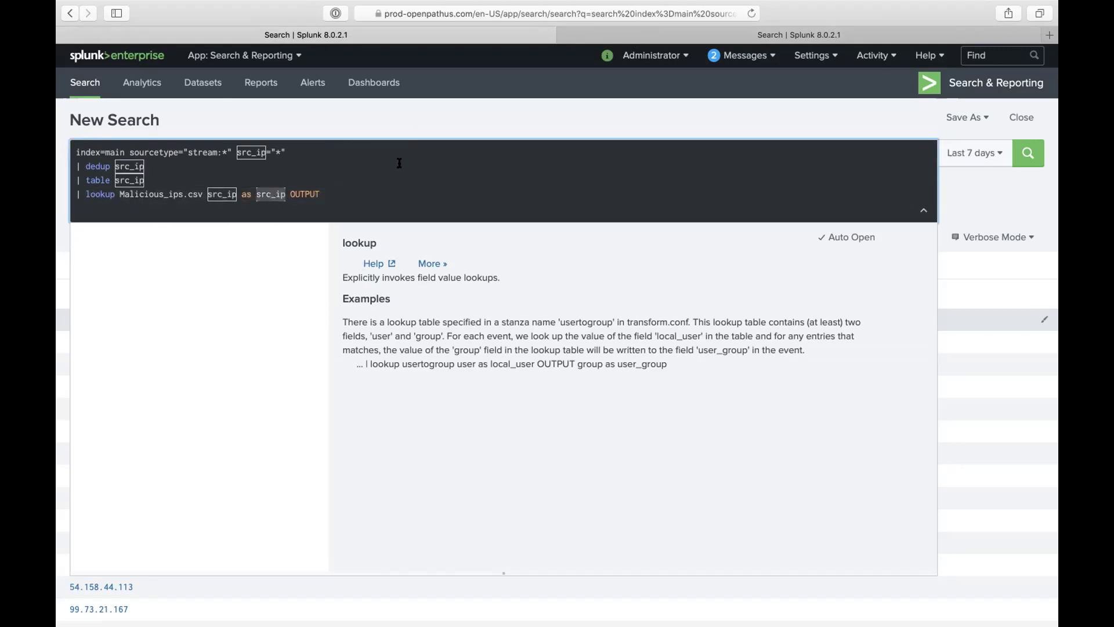
pyautogui.click(744, 44)
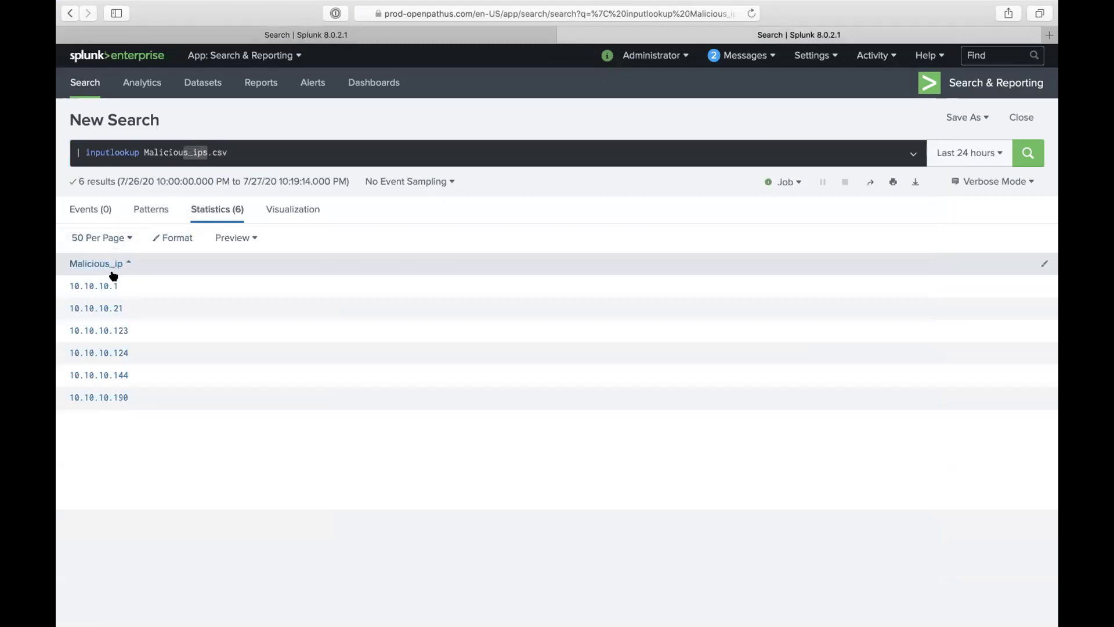
pyautogui.click(416, 36)
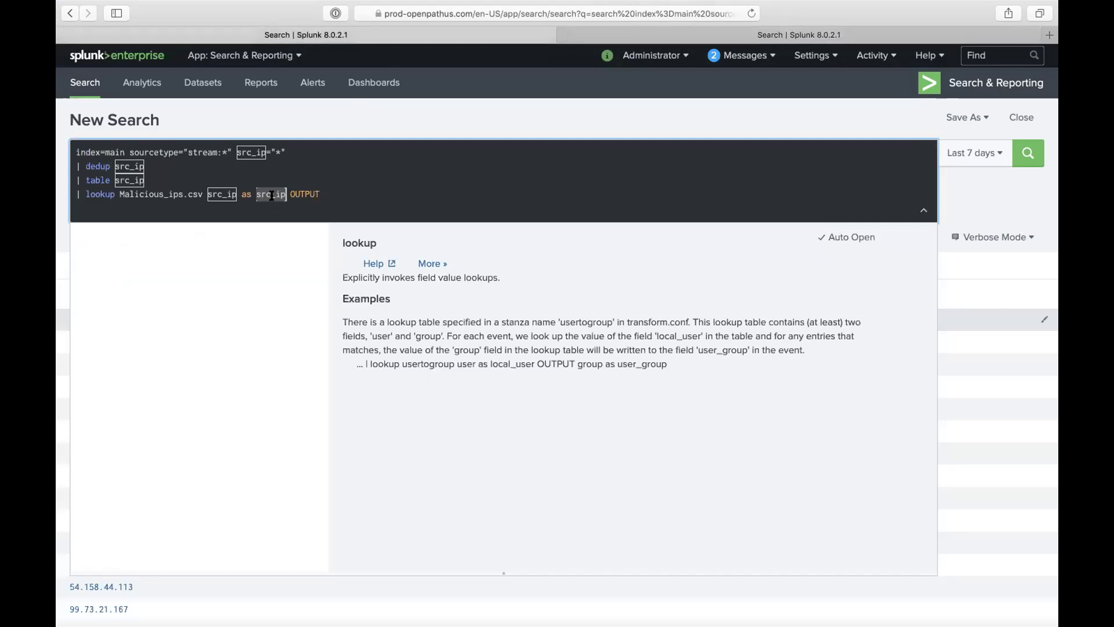
pyautogui.write('Malicious_ip')
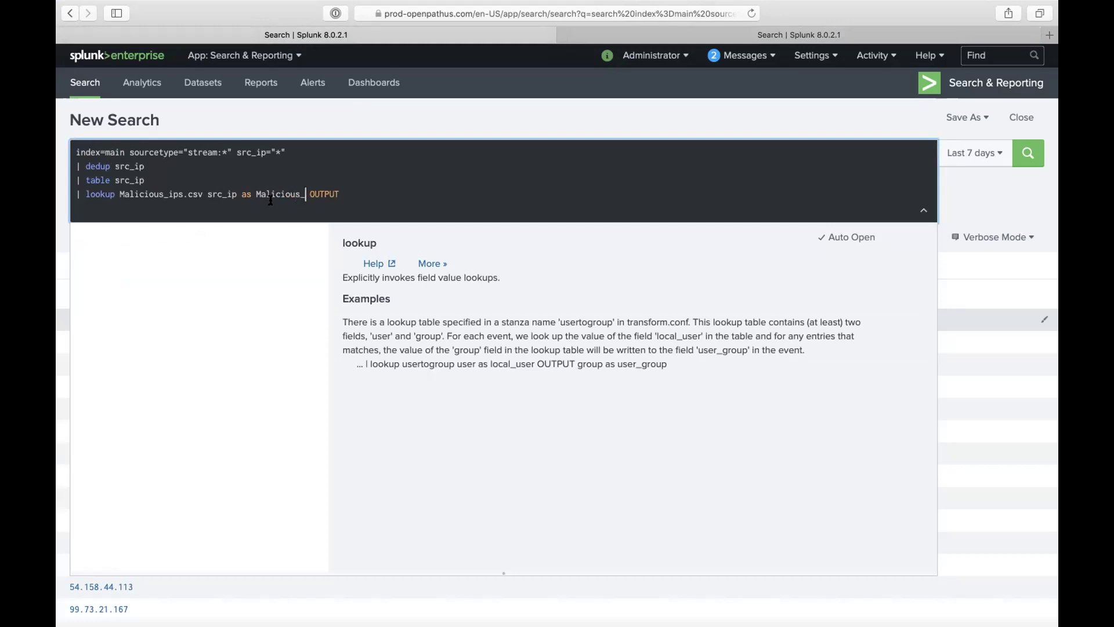
pyautogui.write('Malicious_ip')
pyautogui.click(672, 29)
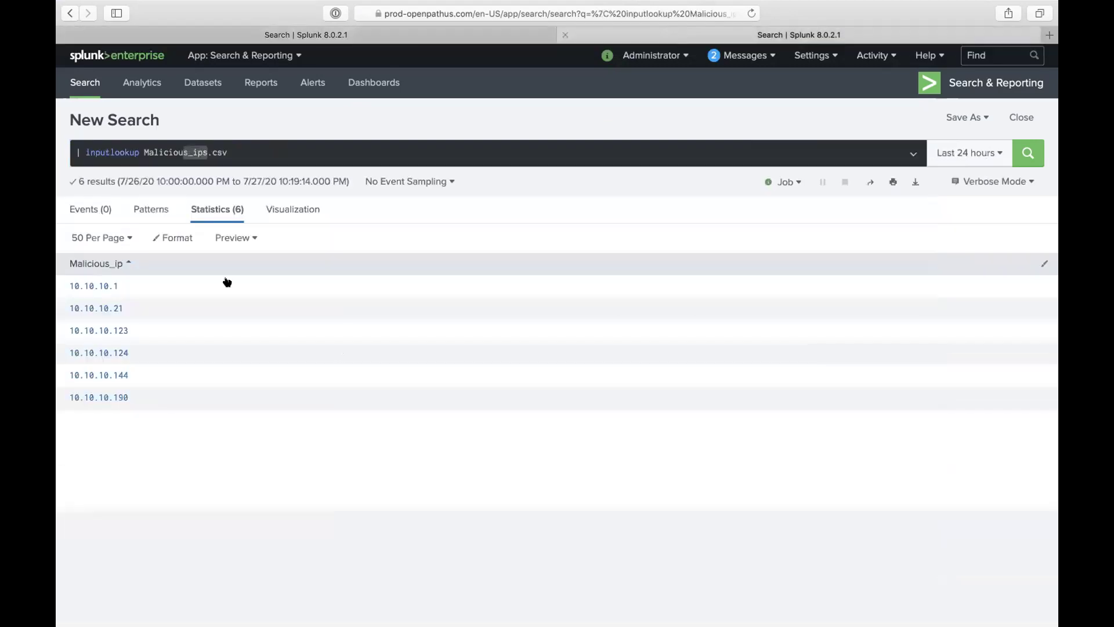
pyautogui.click(472, 36)
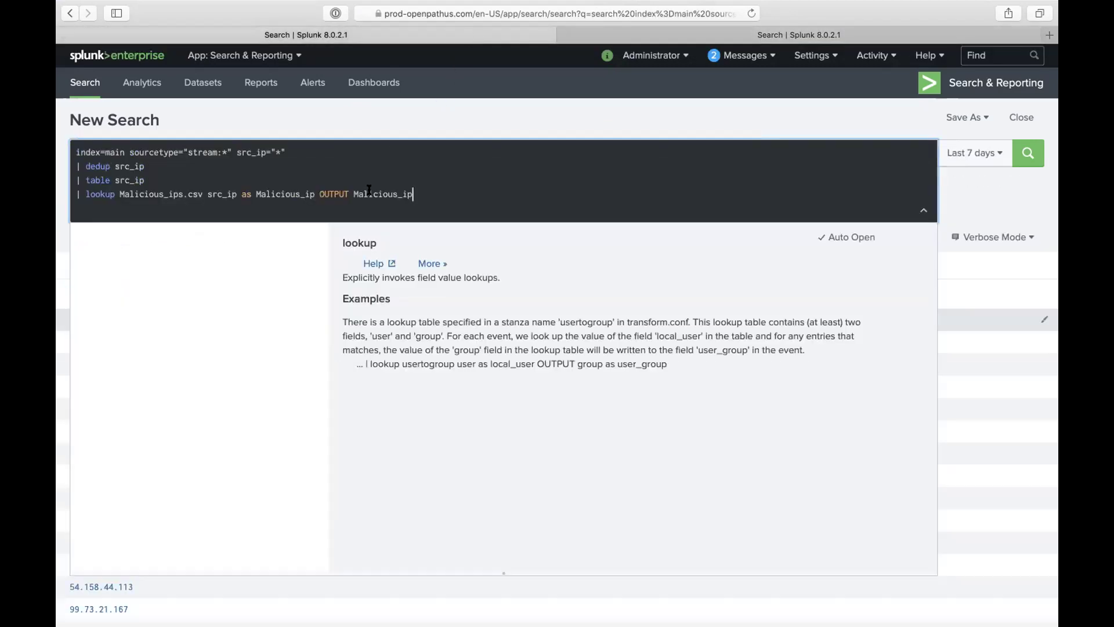
pyautogui.press('Return')
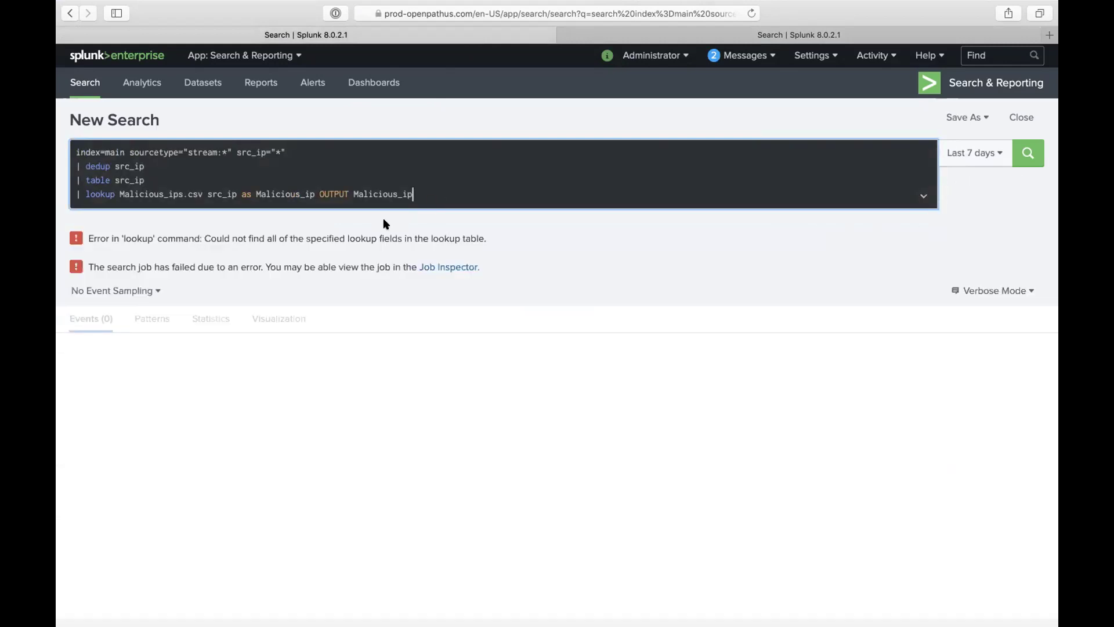
# Step: Swap the lookup fields to 'Malicious_ip as src_ip OUTPUT Malicious_ip' and run it, returning 20 rows
pyautogui.doubleClick(221, 194)
pyautogui.doubleClick(280, 195)
pyautogui.press('BackSpace')
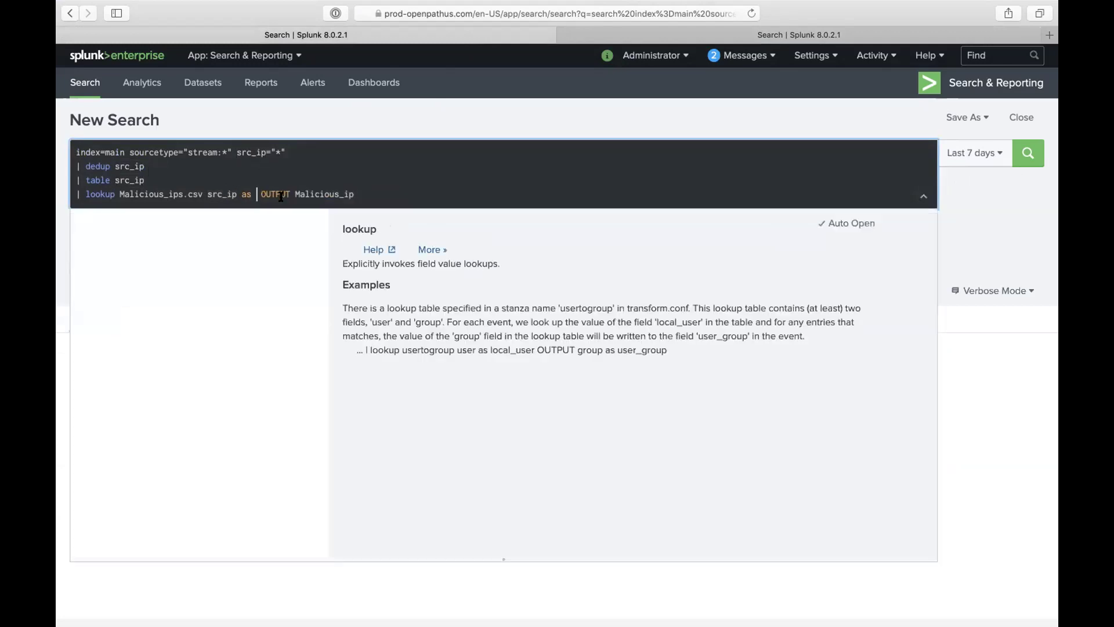
pyautogui.doubleClick(223, 193)
pyautogui.press('Right')
pyautogui.write('Malicious_ip')
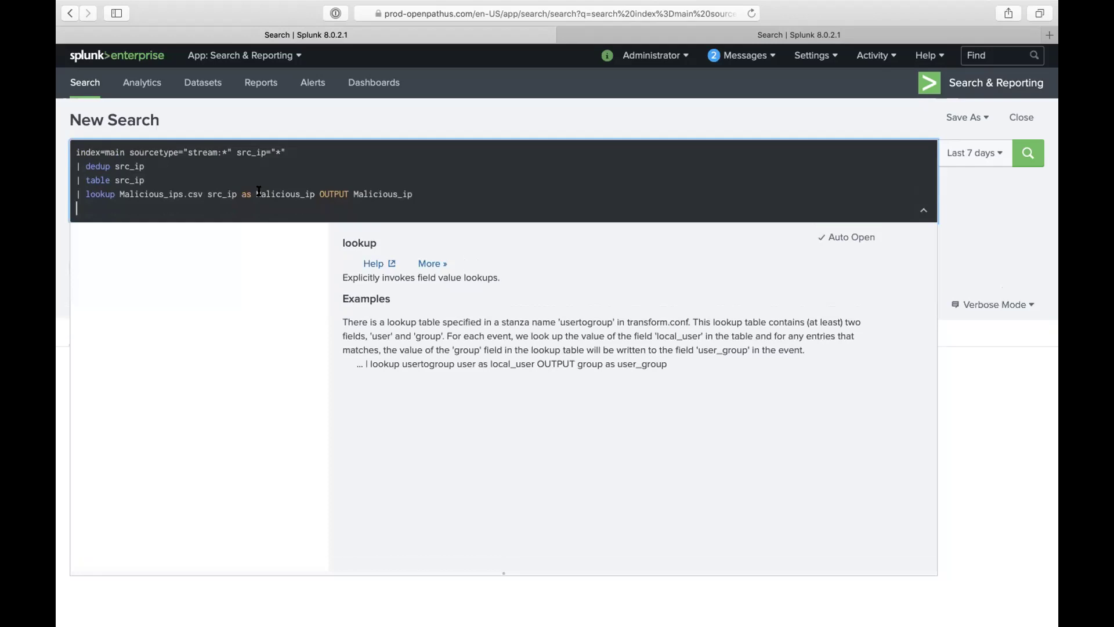
pyautogui.doubleClick(221, 192)
pyautogui.press('super+c')
pyautogui.click(314, 194)
pyautogui.press('super+v')
pyautogui.doubleClick(276, 195)
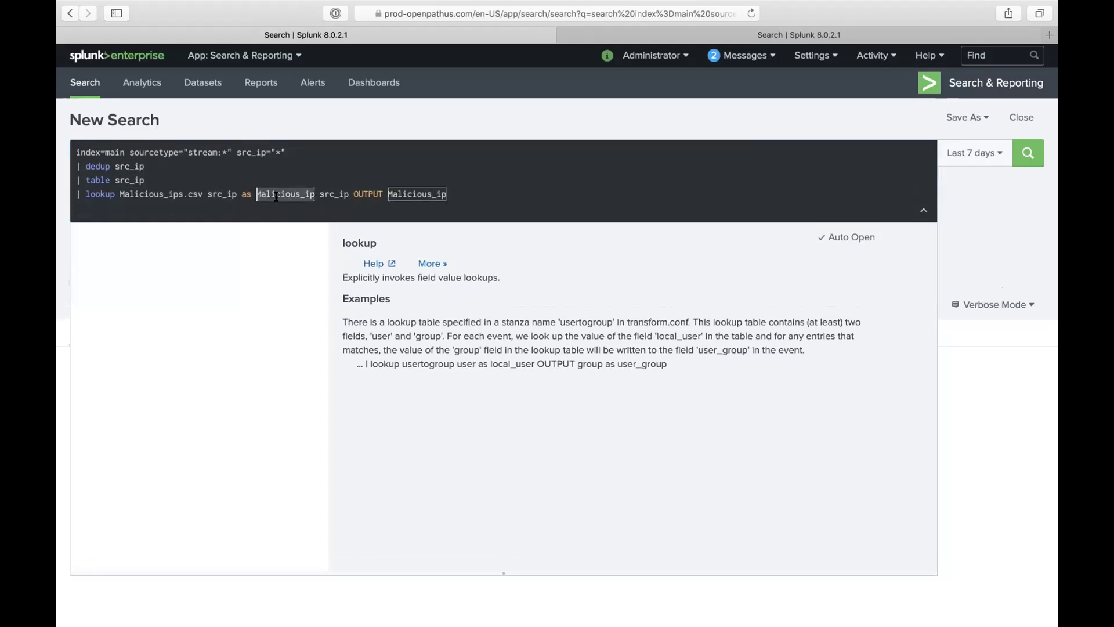
pyautogui.press('super+x')
pyautogui.doubleClick(222, 193)
pyautogui.press('super+v')
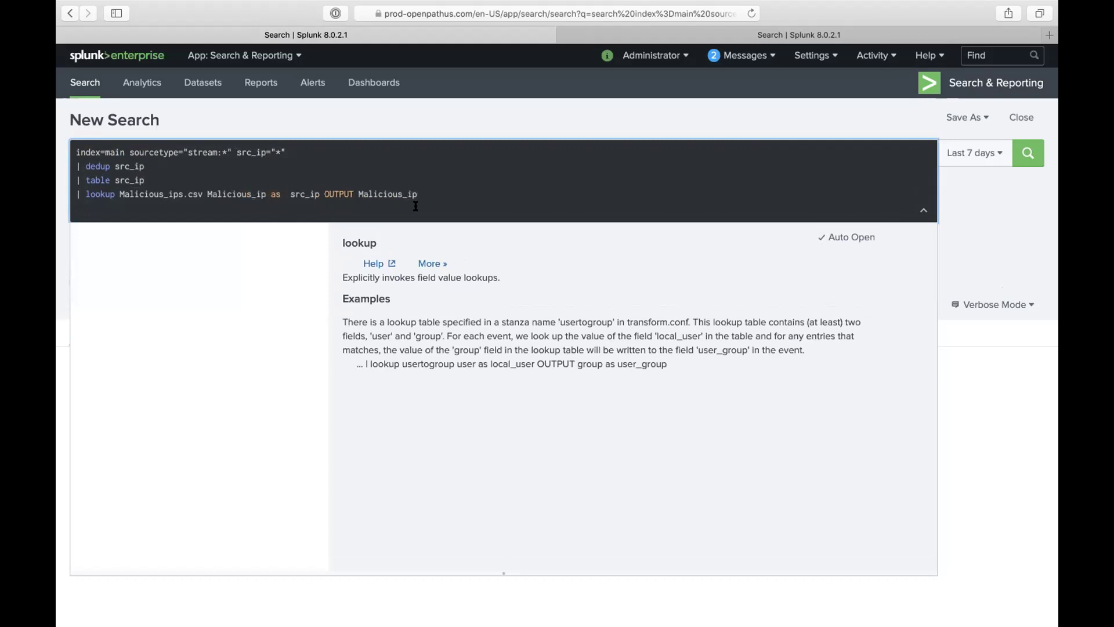
pyautogui.press('BackSpace')
pyautogui.press('Return')
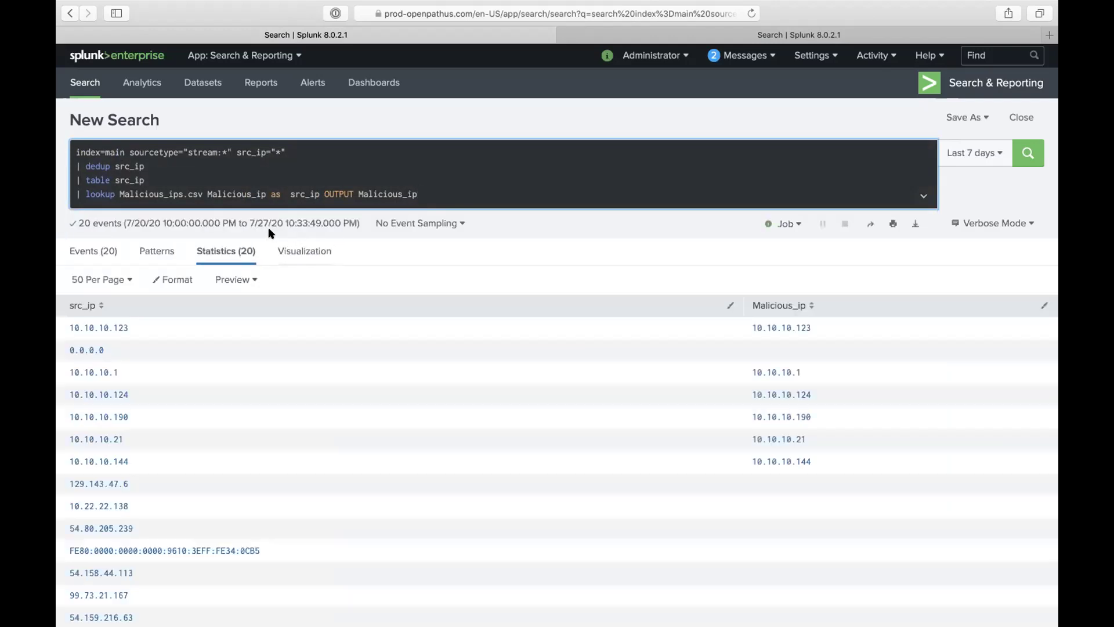
# Step: Compare the query's field names with the Malicious_ips.csv contents shown in the inputlookup tab
pyautogui.moveTo(207, 196); pyautogui.dragTo(265, 195)
pyautogui.moveTo(119, 192); pyautogui.dragTo(264, 196)
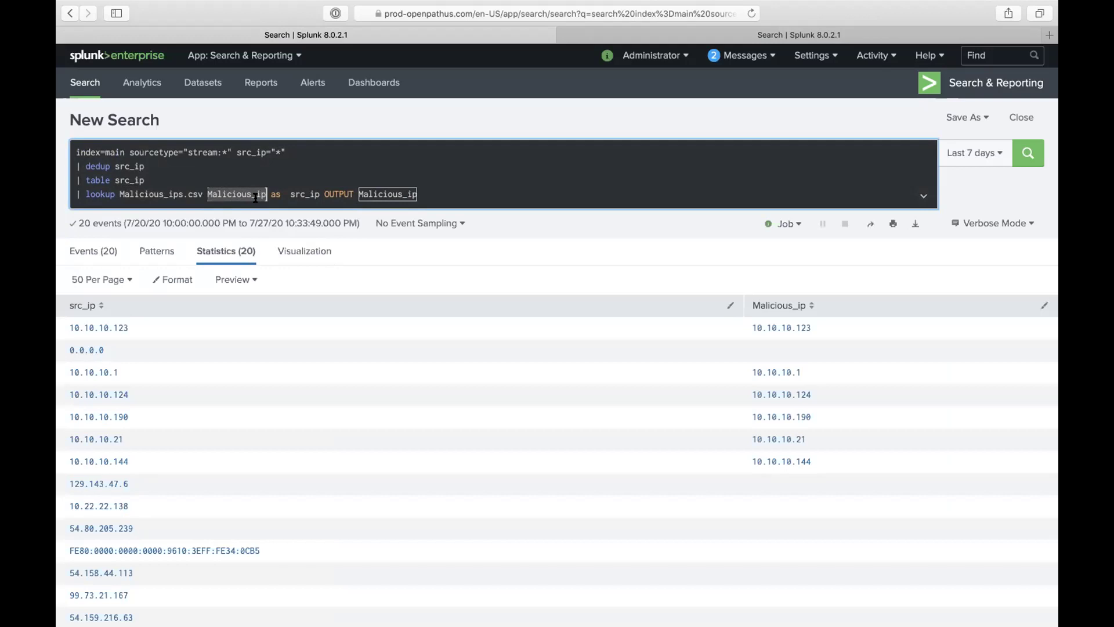
pyautogui.click(661, 38)
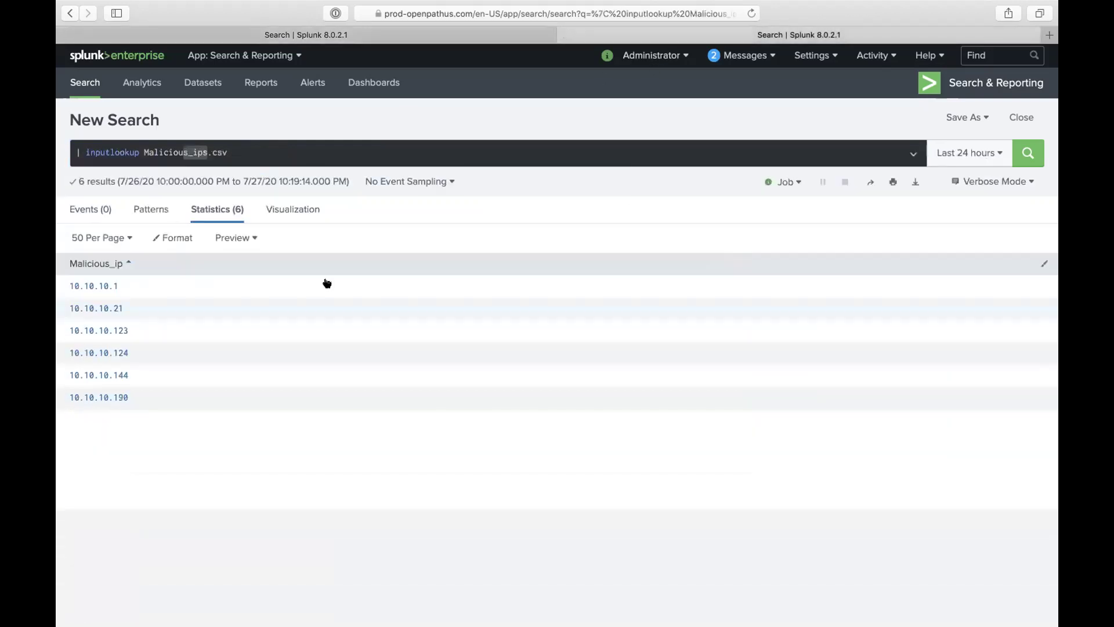
pyautogui.click(331, 33)
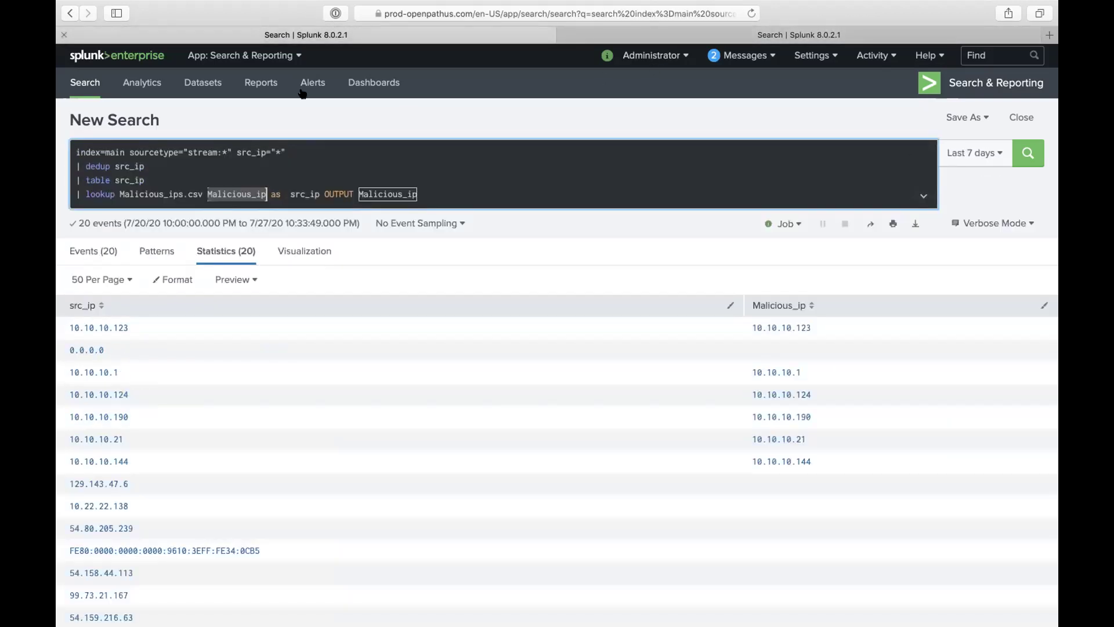
pyautogui.click(288, 196)
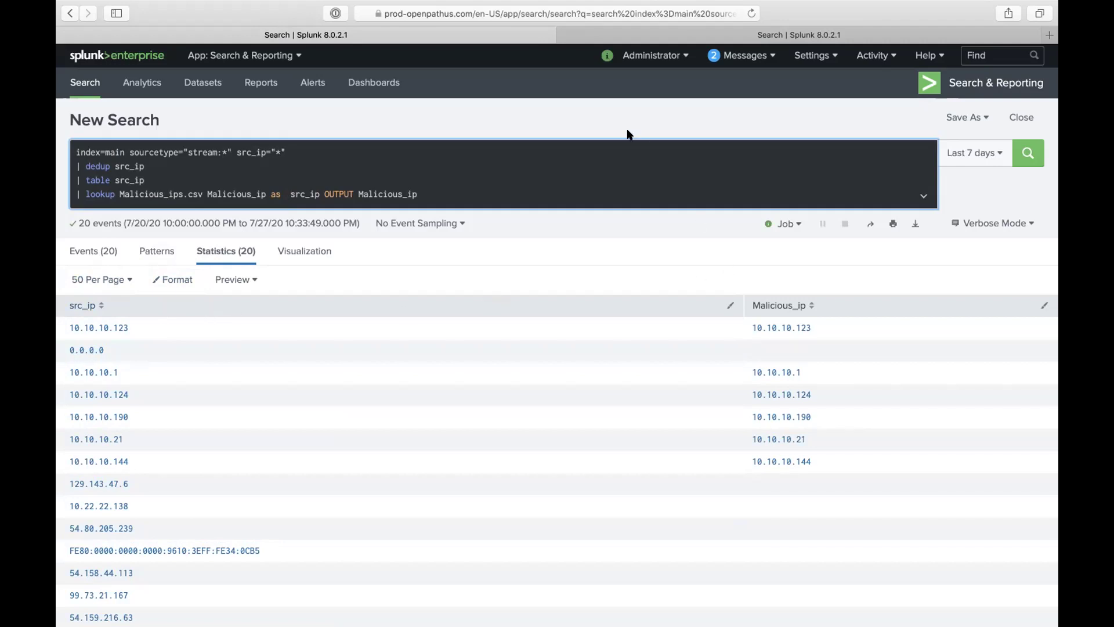
pyautogui.click(652, 39)
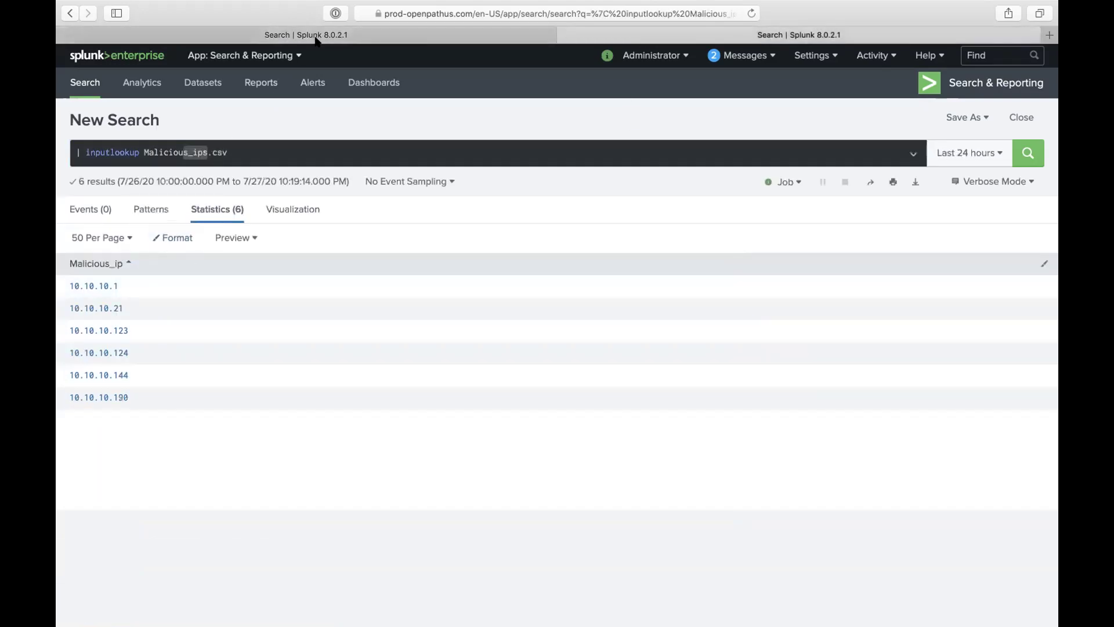
pyautogui.click(232, 34)
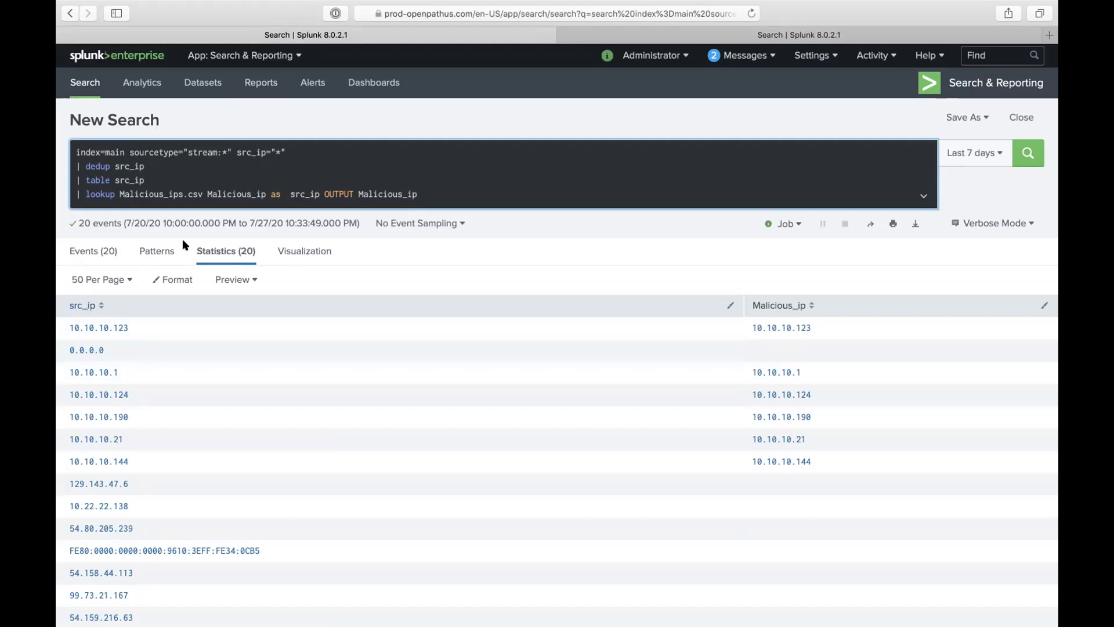
pyautogui.doubleClick(341, 195)
pyautogui.click(659, 36)
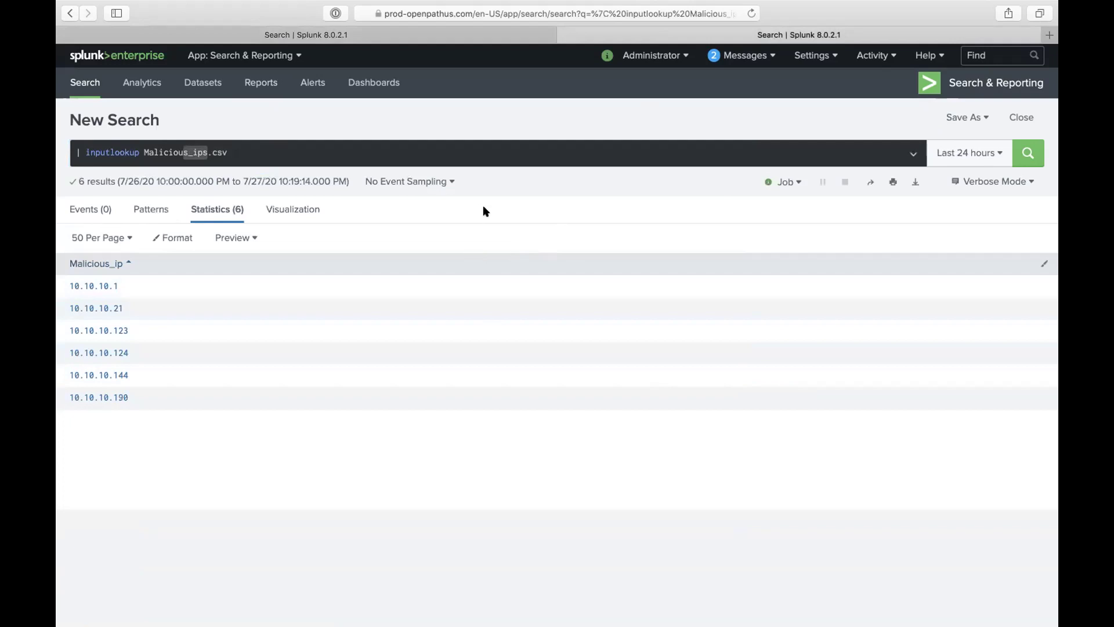
pyautogui.click(275, 151)
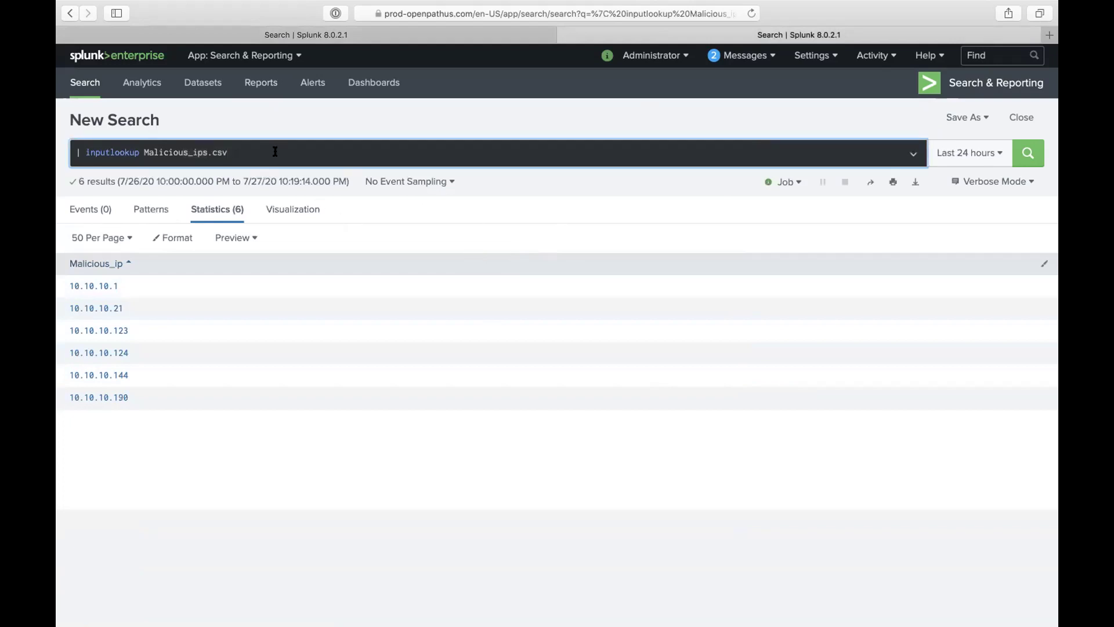
# Step: Add '| eval test="test"' to the inputlookup Malicious_ips.csv search and run it
pyautogui.doubleClick(109, 150)
pyautogui.write('i')
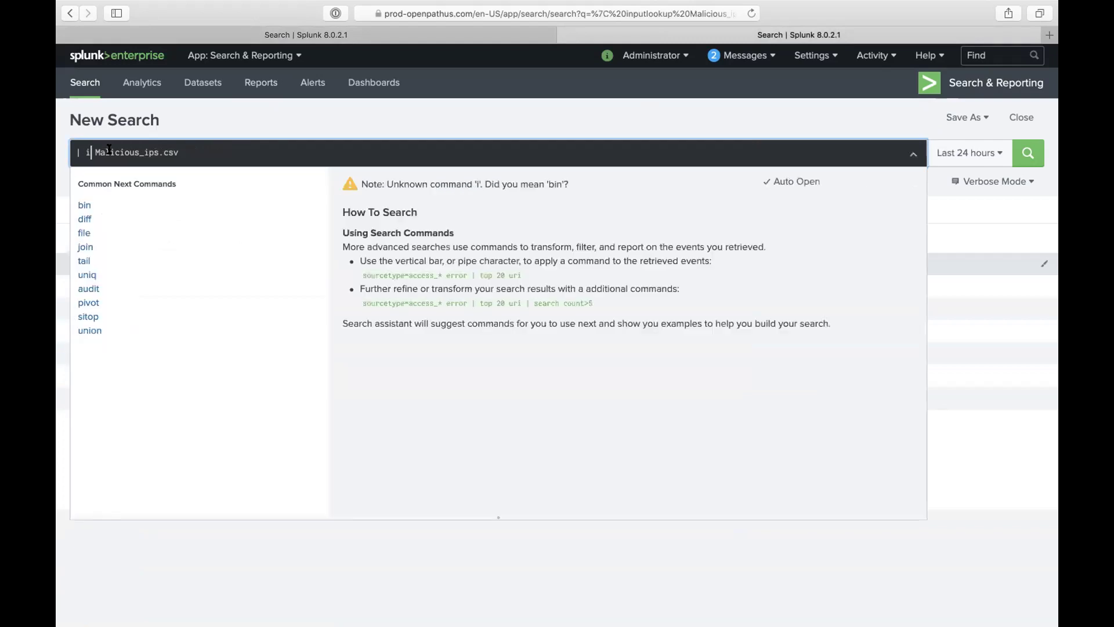
pyautogui.press('super+z')
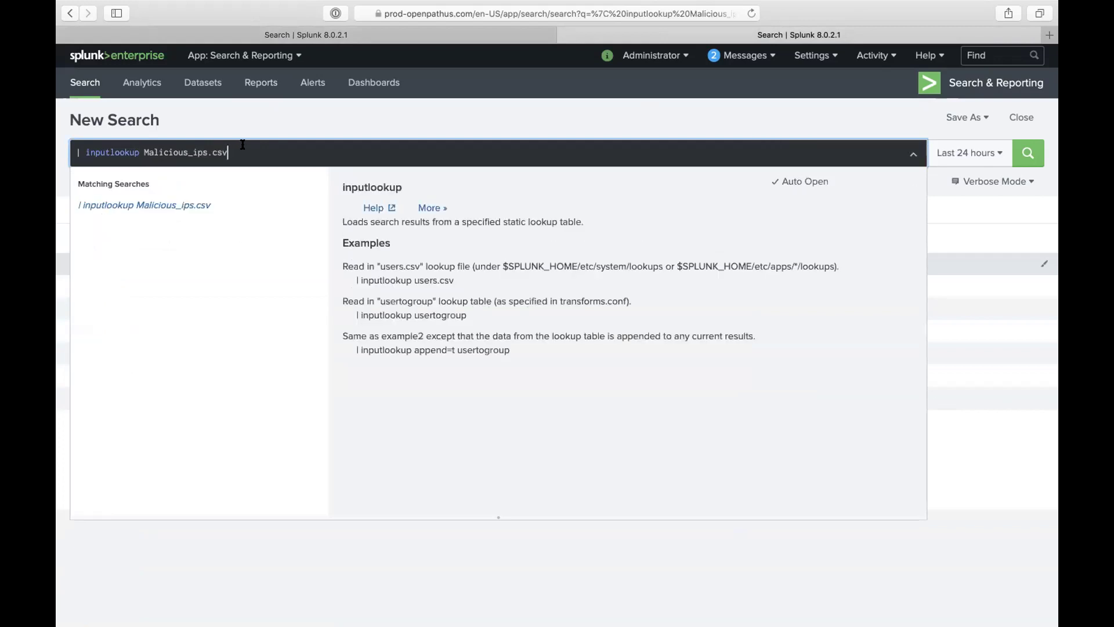
pyautogui.hotkey('shift', 'Return')
pyautogui.write('| eval ')
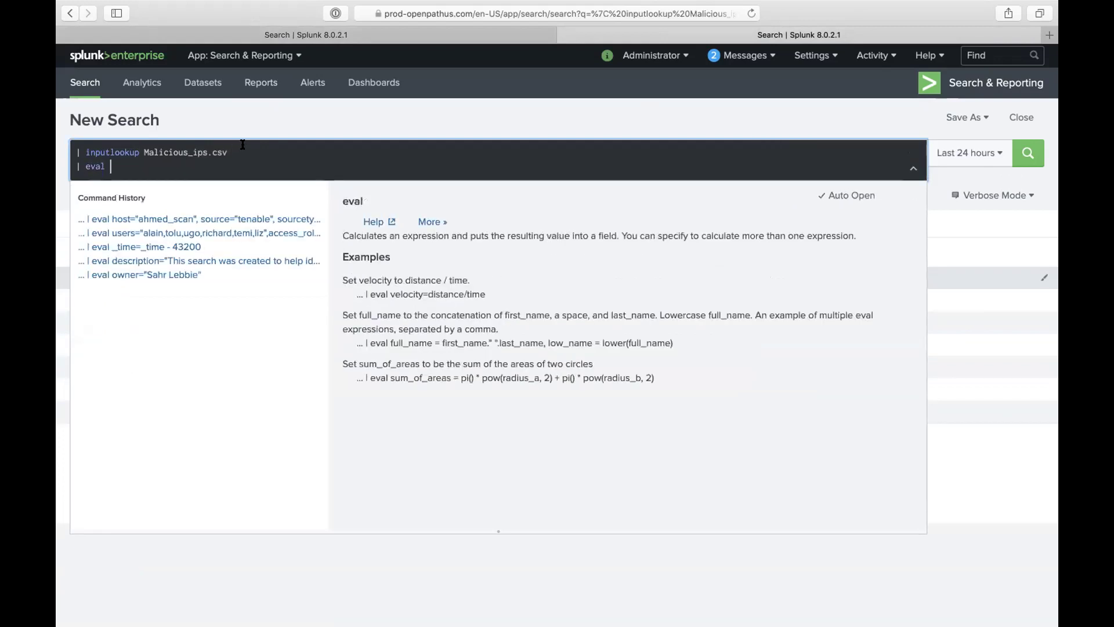
pyautogui.write('test=""test')
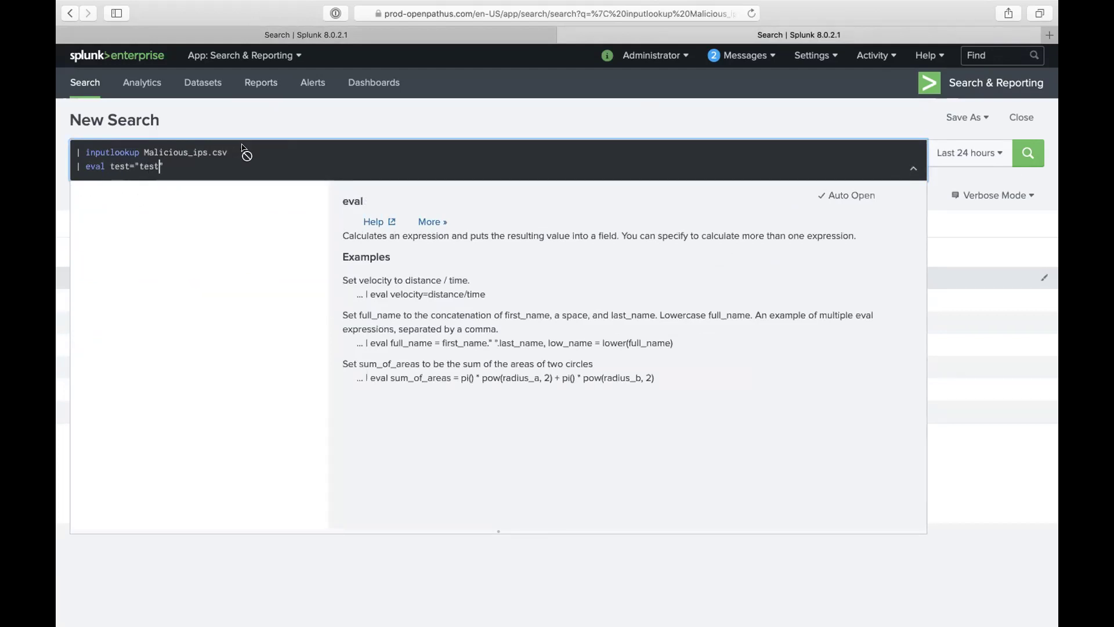
pyautogui.press('Return')
# Step: Add test to the lookup line's OUTPUT fields and rerun the lookup search
pyautogui.click(305, 34)
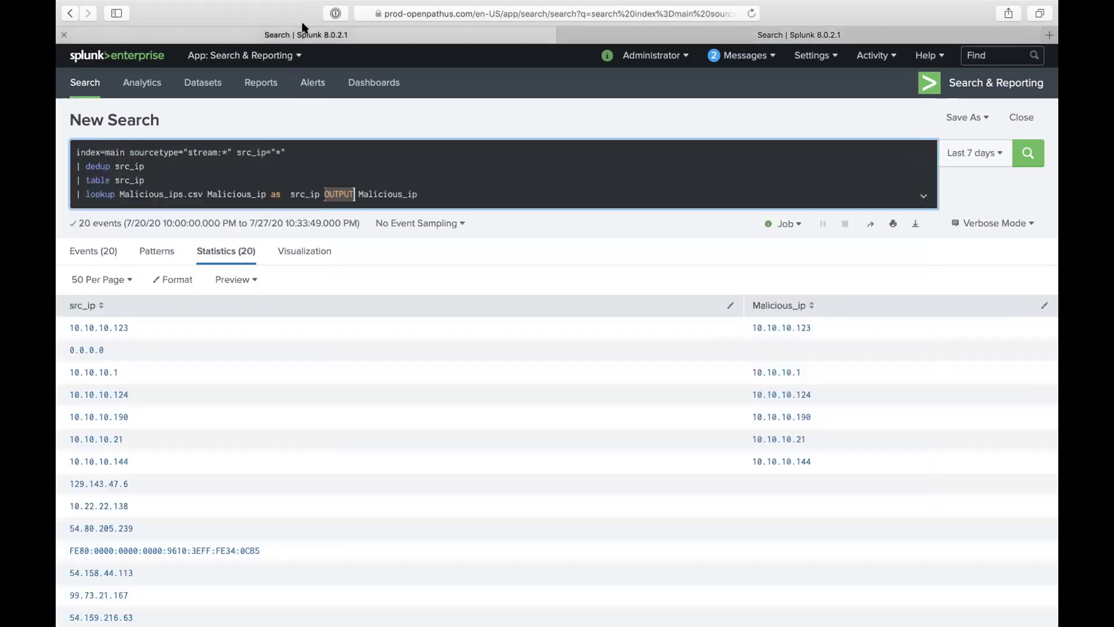
pyautogui.write('t')
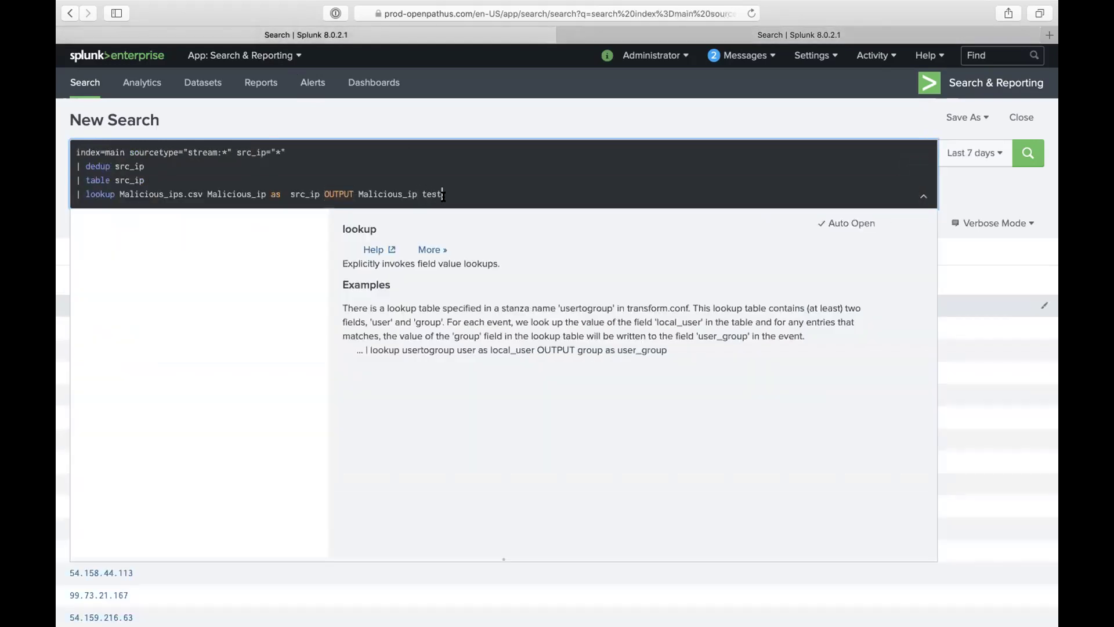
pyautogui.write('est')
pyautogui.press('Return')
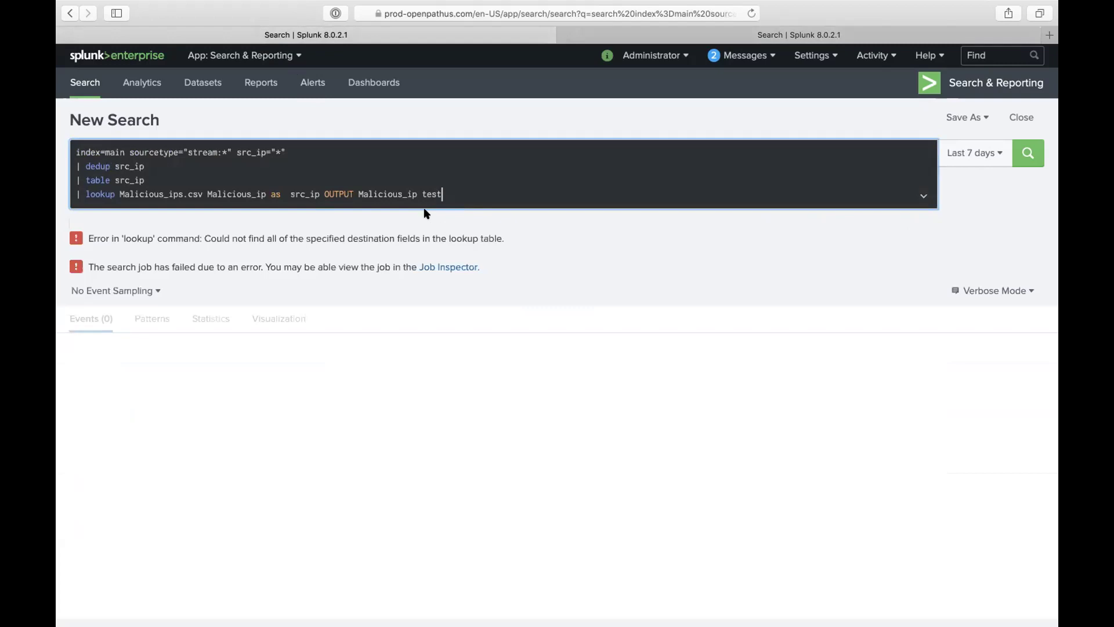
# Step: Append '| outputlookup Malicious_ips.csv' to the eval search, run it, then rerun the lookup search
pyautogui.click(626, 29)
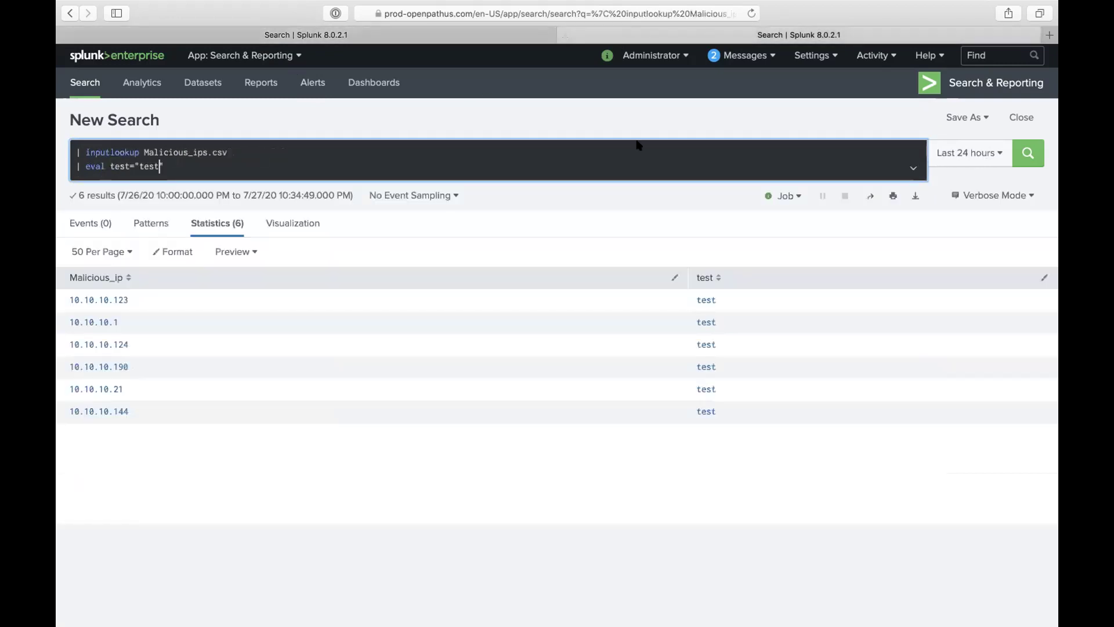
pyautogui.click(508, 187)
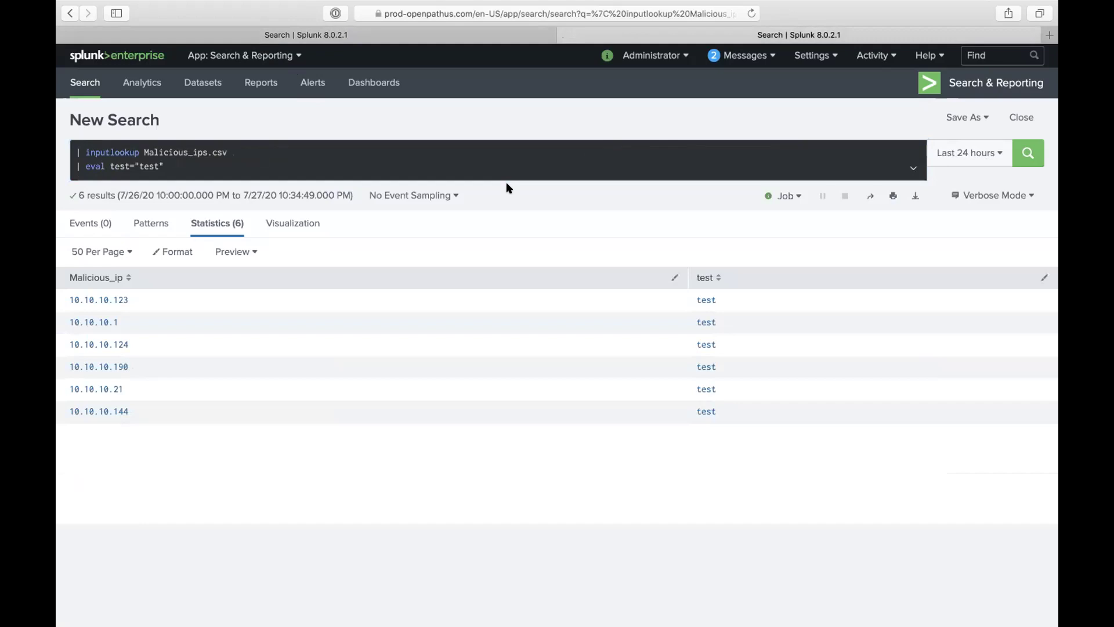
pyautogui.click(455, 175)
pyautogui.hotkey('shift', 'Return')
pyautogui.write('| out')
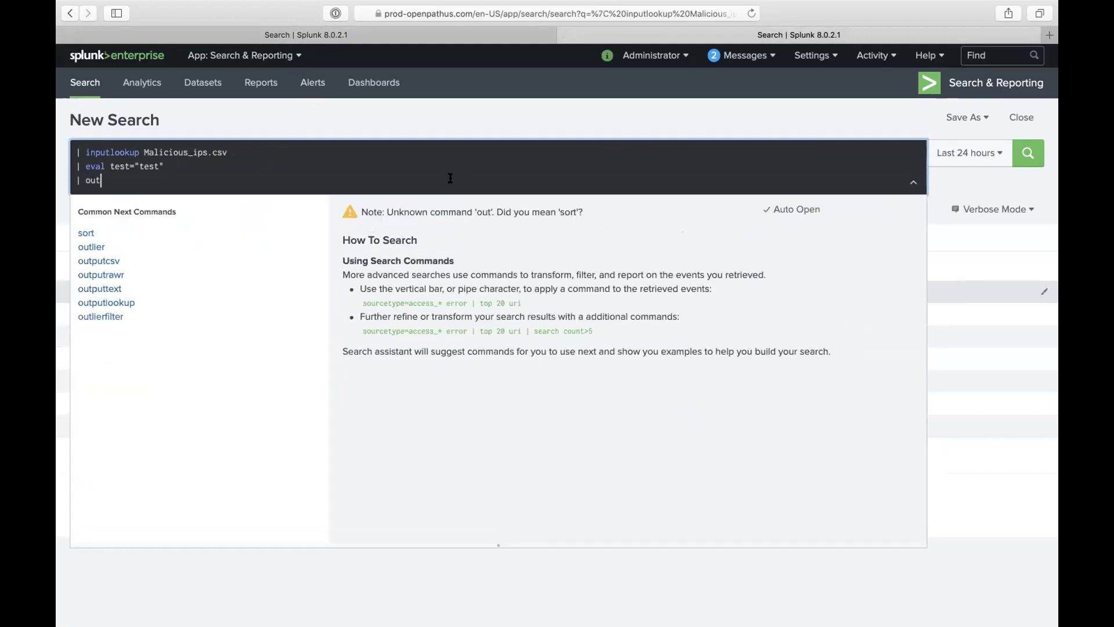
pyautogui.click(116, 302)
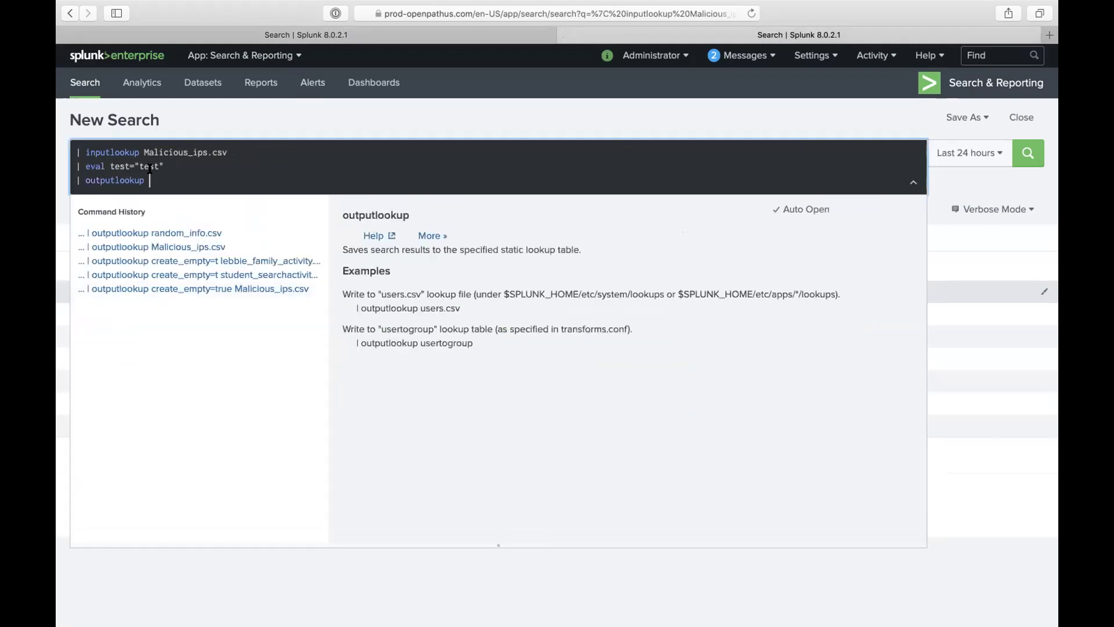
pyautogui.doubleClick(169, 150)
pyautogui.moveTo(144, 152); pyautogui.dragTo(225, 152)
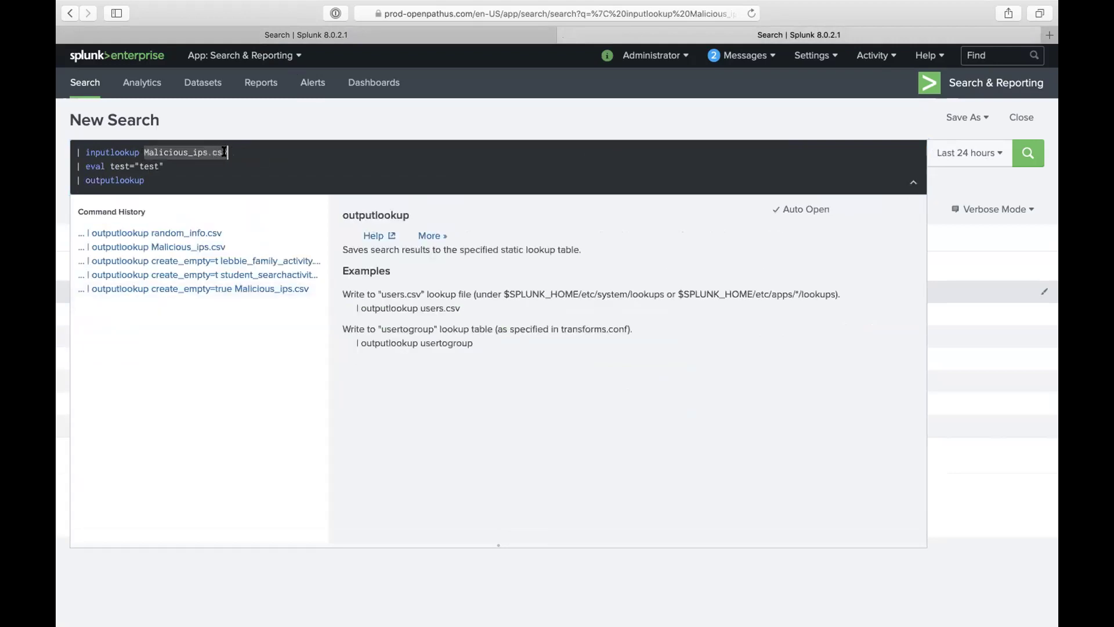
pyautogui.press('super+c')
pyautogui.click(198, 174)
pyautogui.press('super+v')
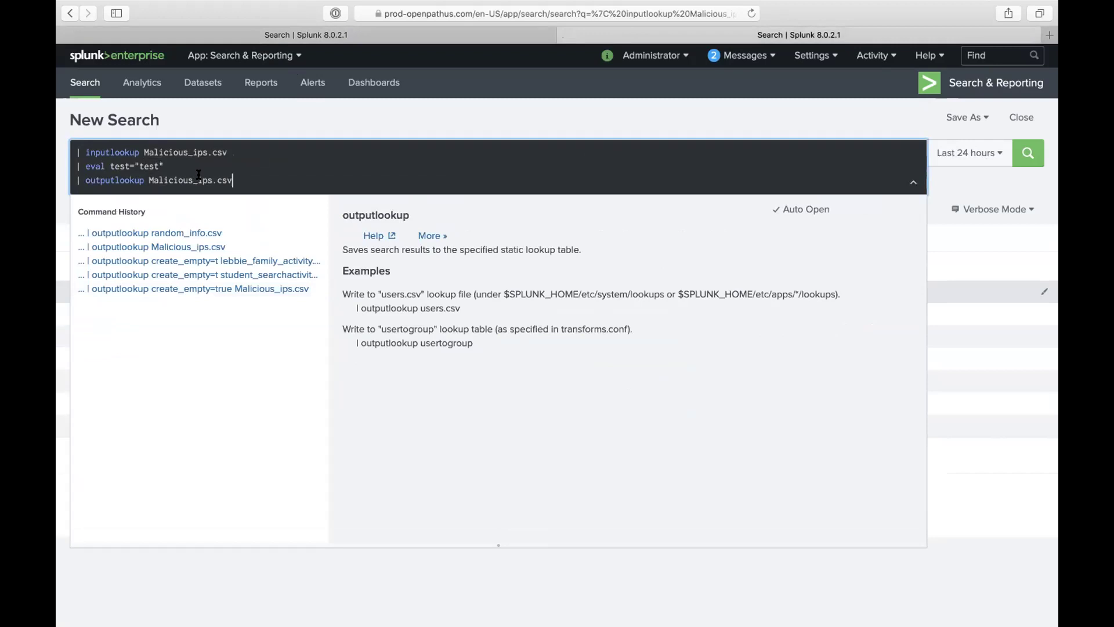
pyautogui.press('Return')
pyautogui.click(354, 32)
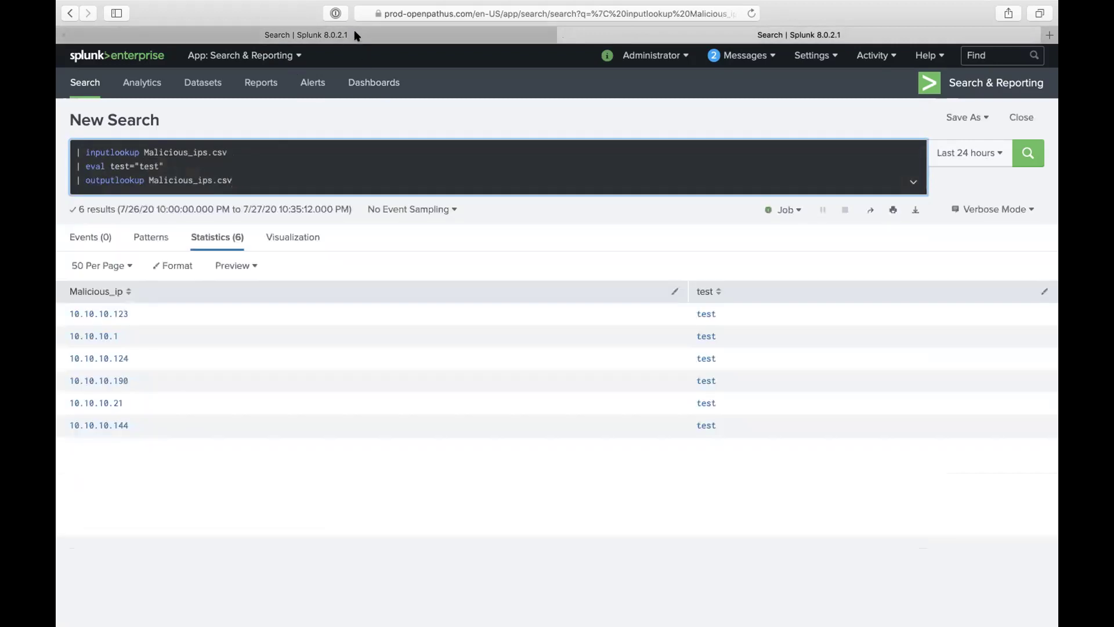
pyautogui.press('Return')
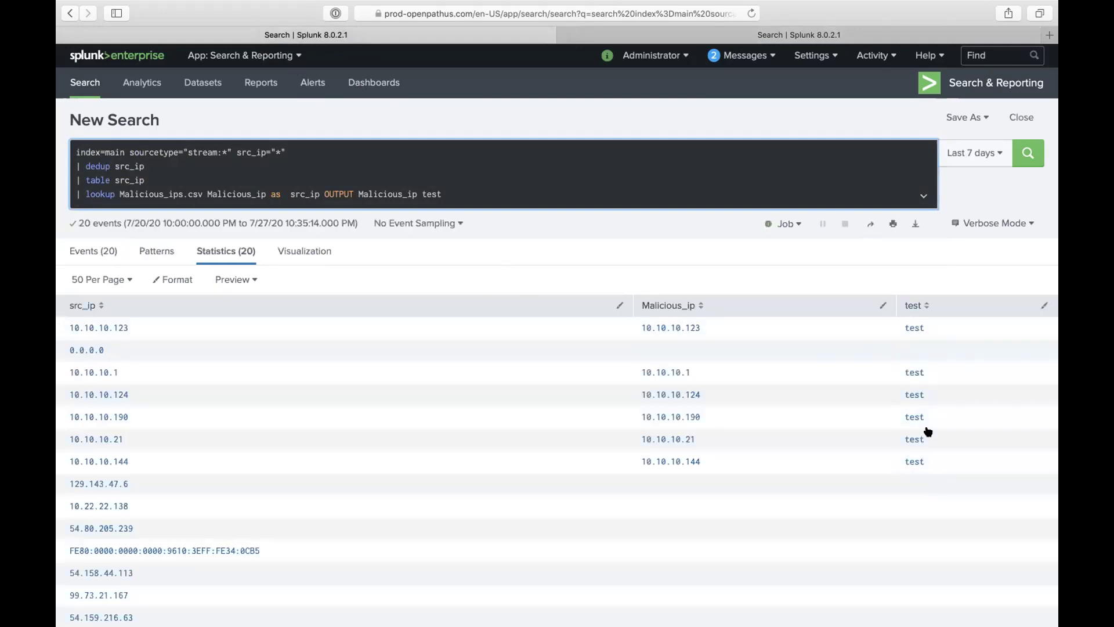
# Step: Add testing=2 to the eval and rerun the outputlookup search
pyautogui.click(616, 38)
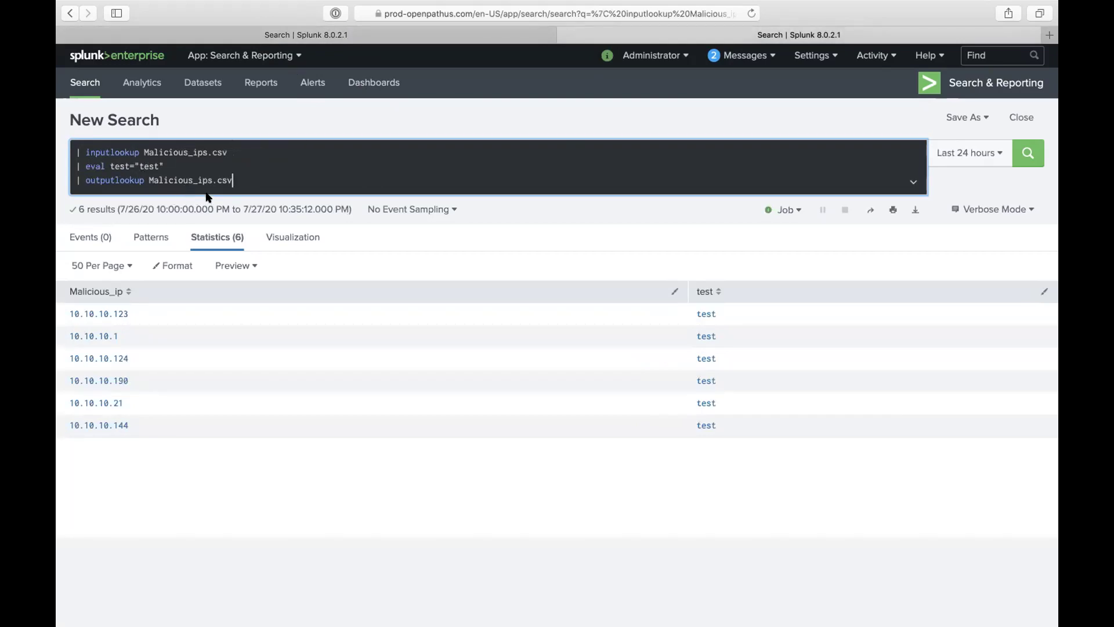
pyautogui.click(430, 39)
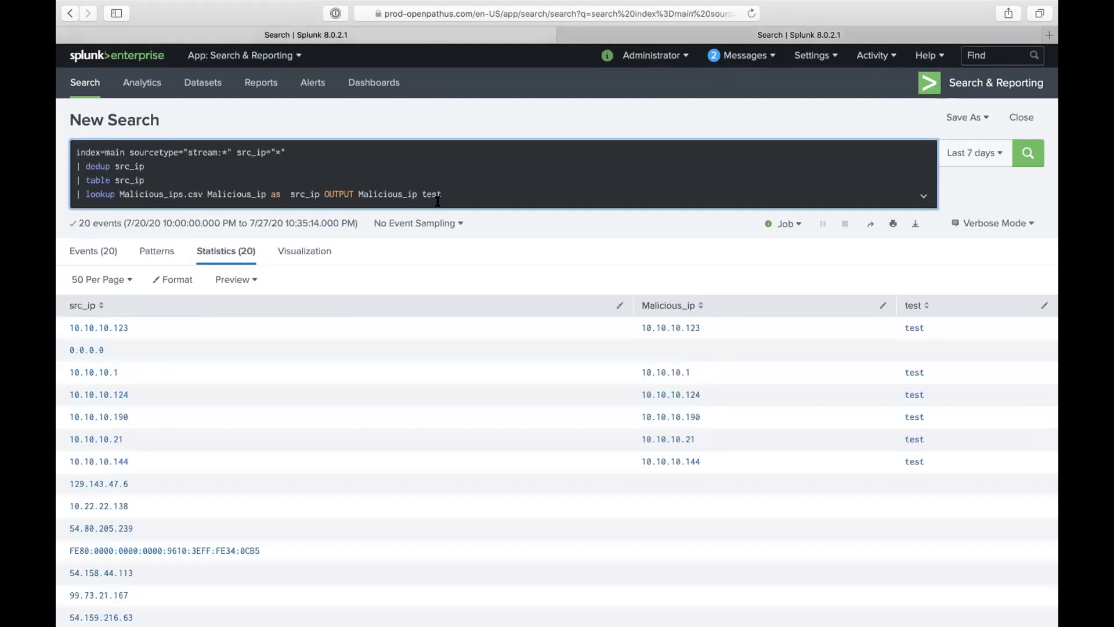
pyautogui.click(752, 36)
pyautogui.click(224, 157)
pyautogui.write('test="test" test=')
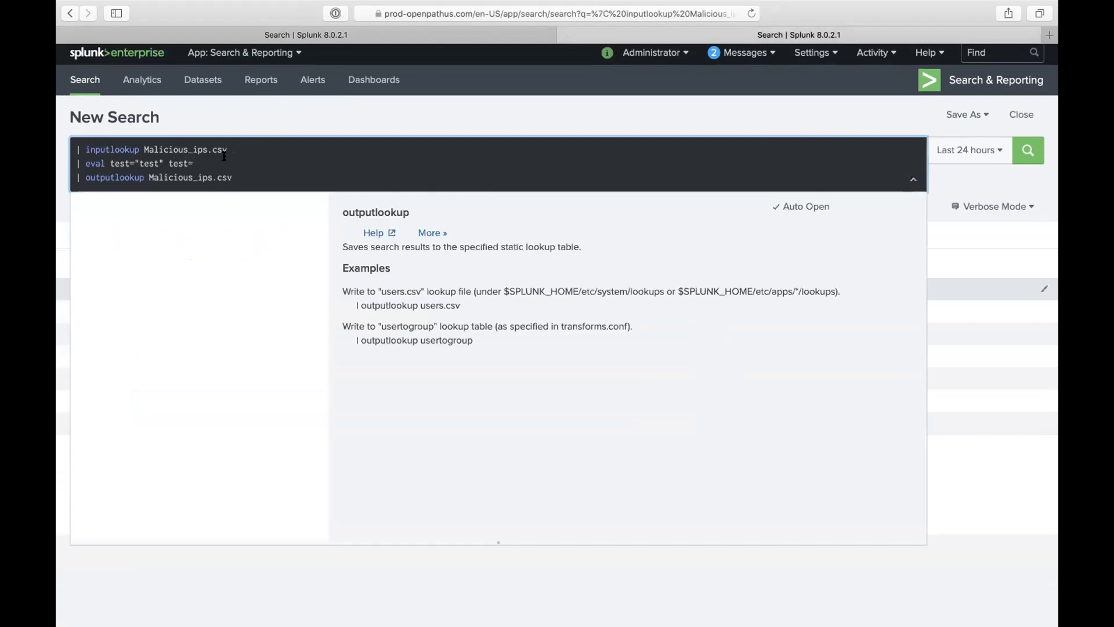
pyautogui.press('BackSpace')
pyautogui.press('BackSpace')
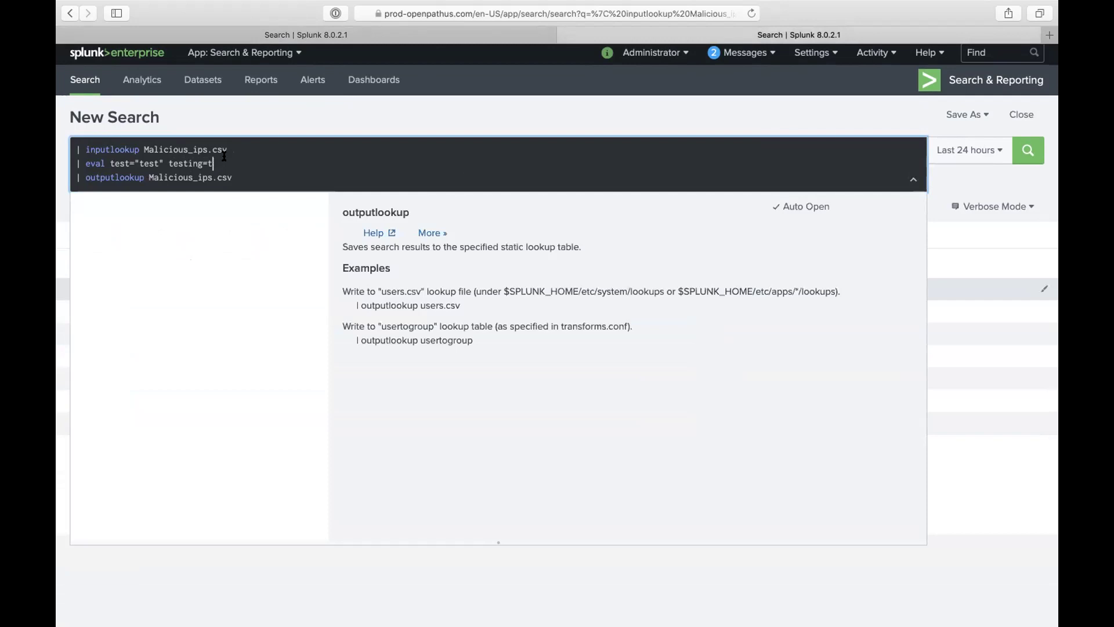
pyautogui.write('ing=2')
pyautogui.press('Return')
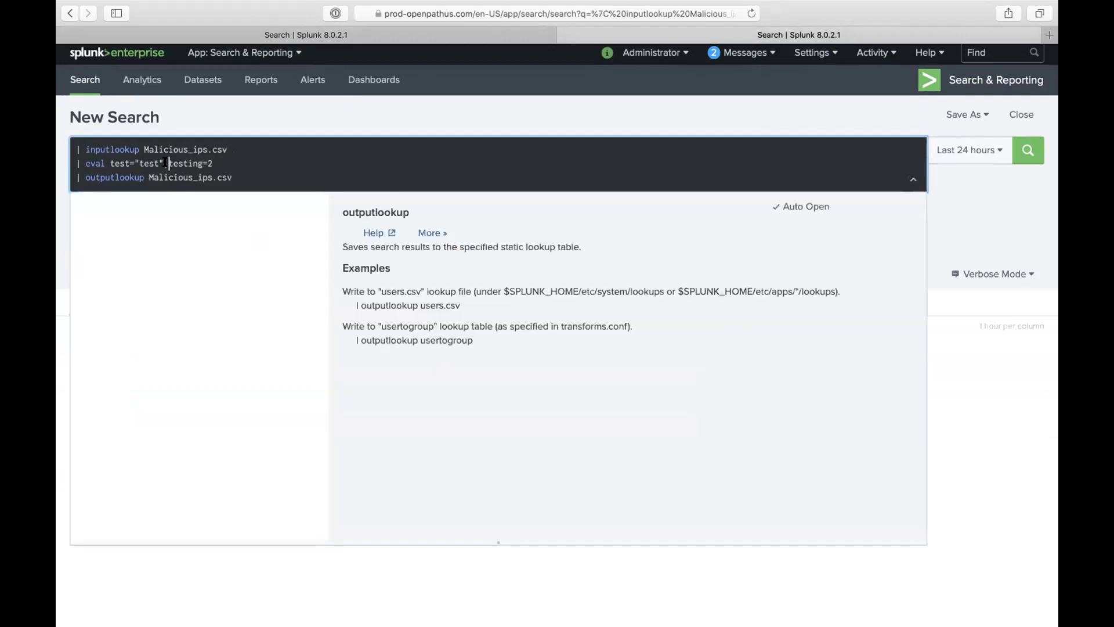
pyautogui.press('Return')
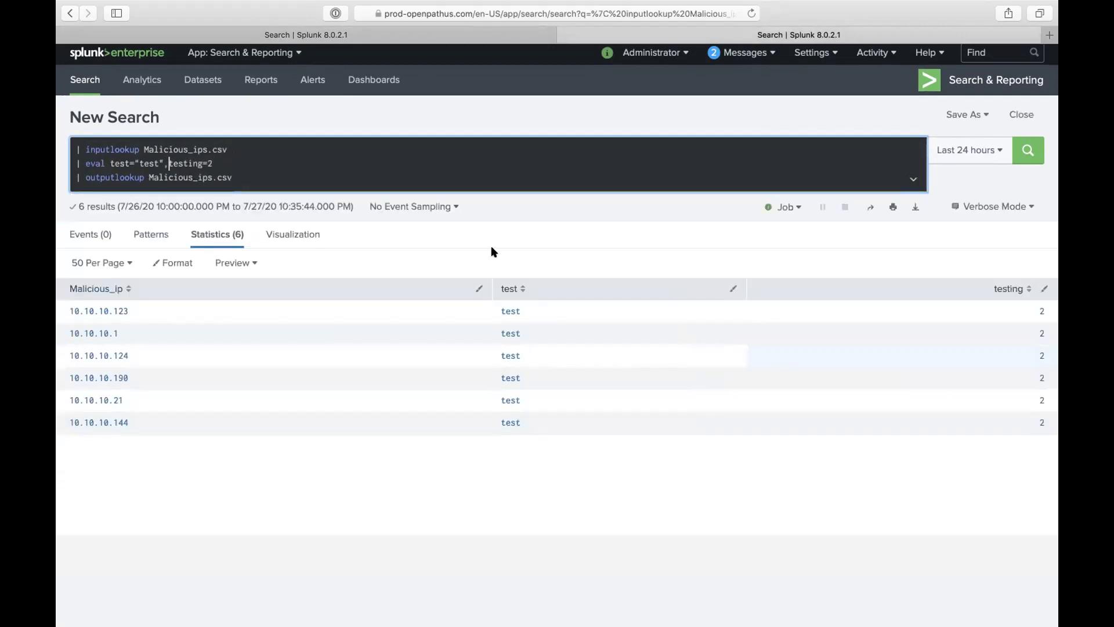
# Step: Make the lookup line output 'test testing' and rerun it, so matching rows show testing=2
pyautogui.click(346, 36)
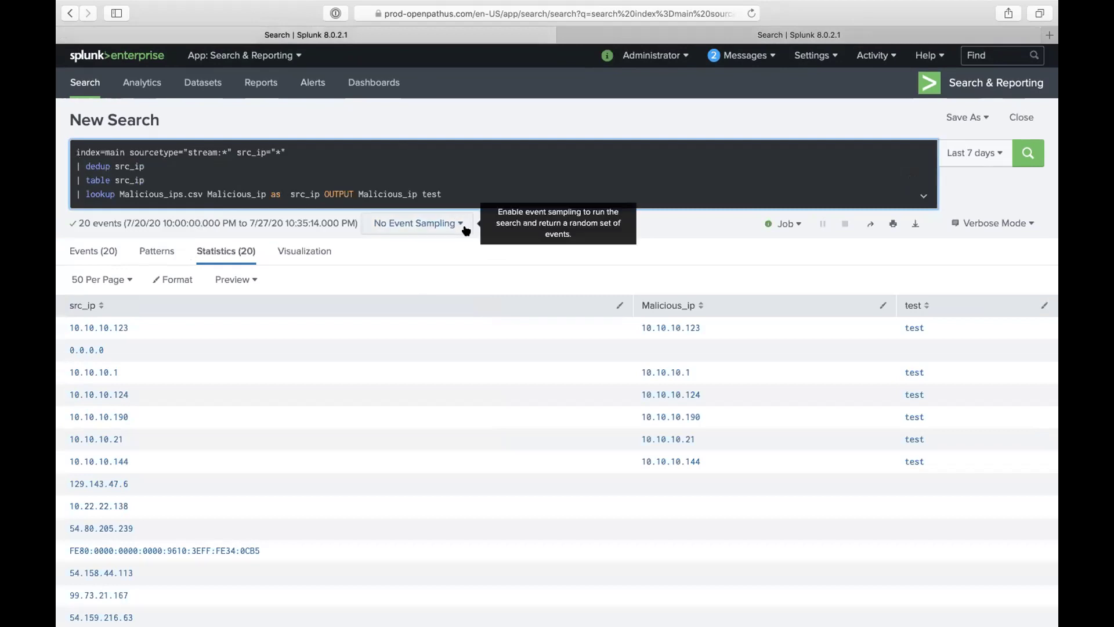
pyautogui.write('t')
pyautogui.write('est2')
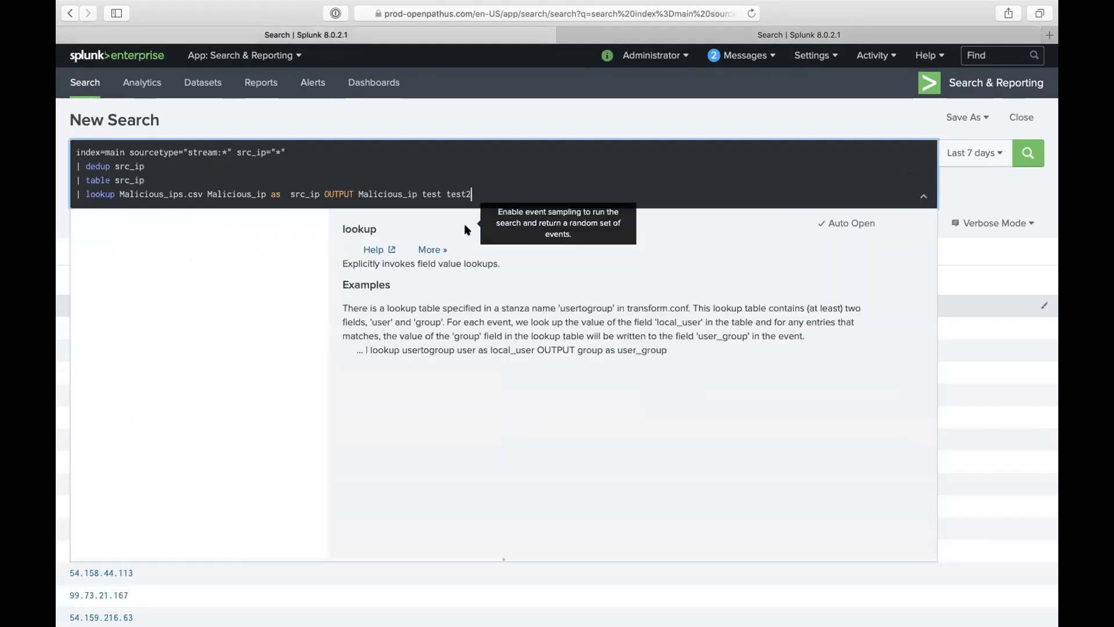
pyautogui.press('Return')
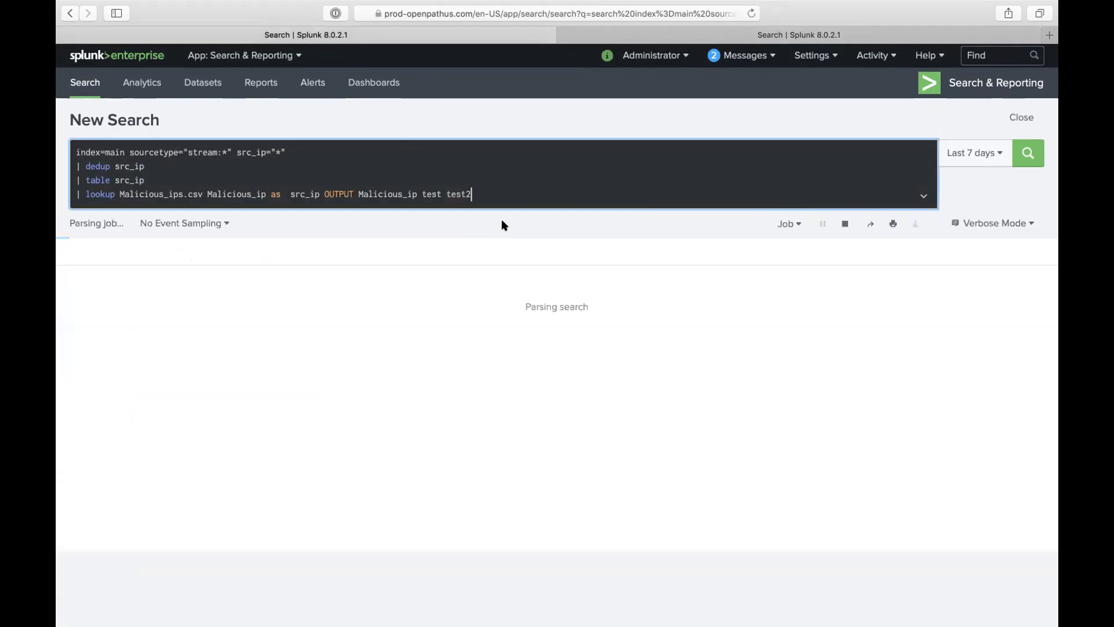
pyautogui.click(665, 35)
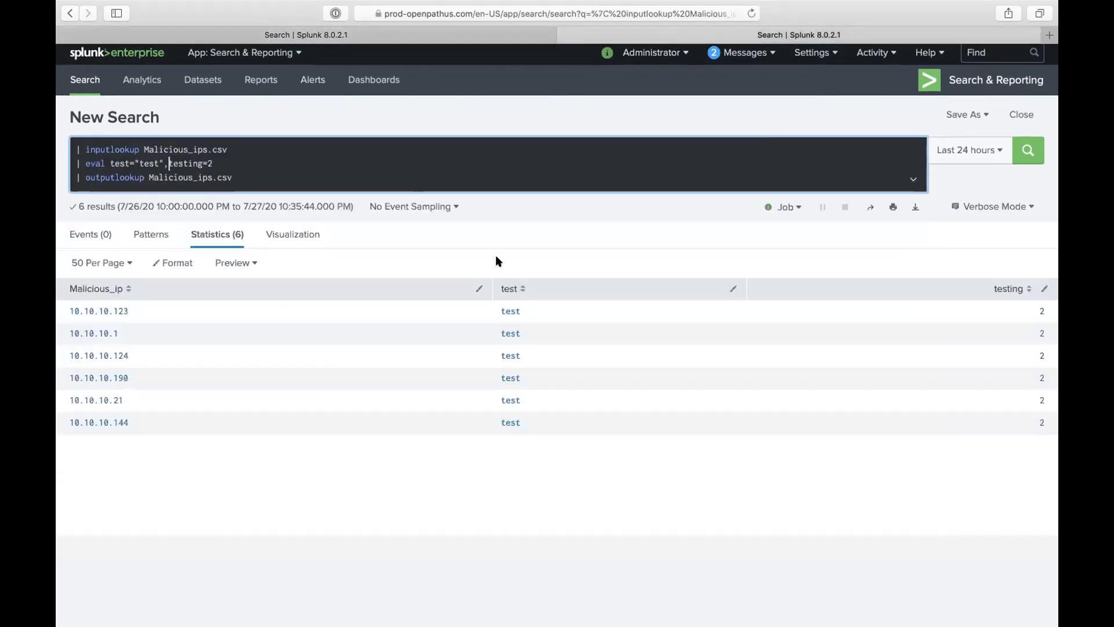
pyautogui.click(366, 34)
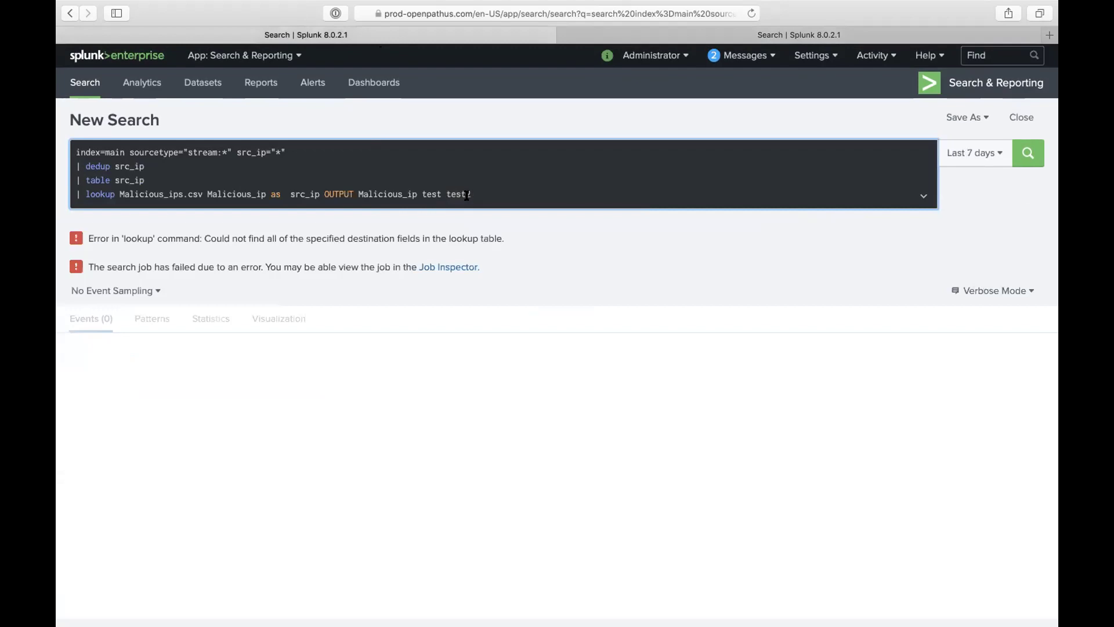
pyautogui.click(466, 195)
pyautogui.write('ing')
pyautogui.press('Return')
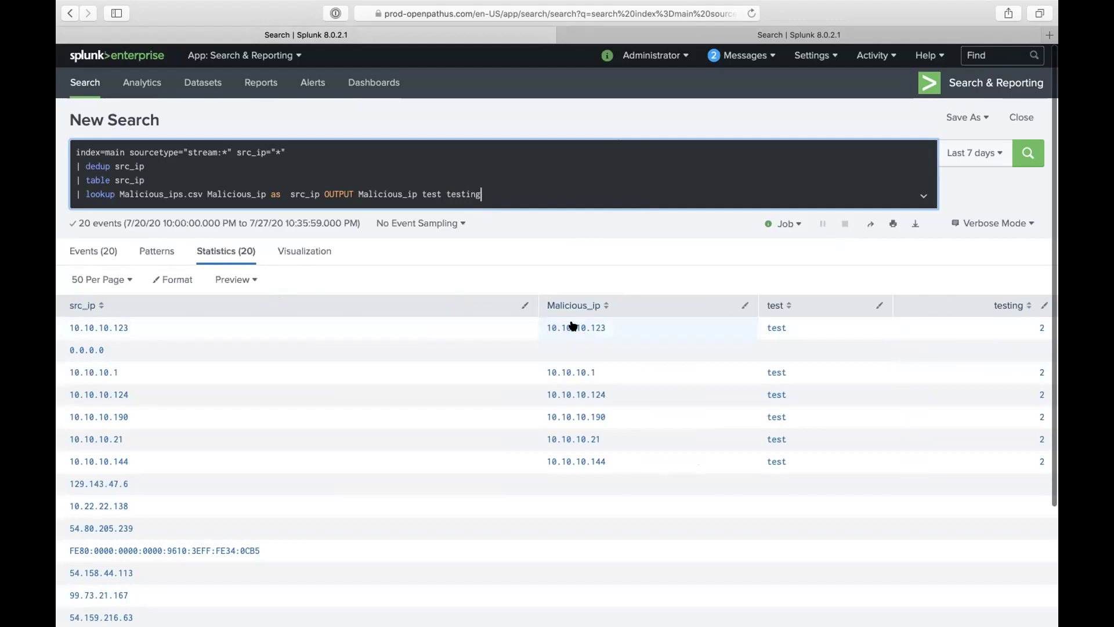
pyautogui.click(730, 30)
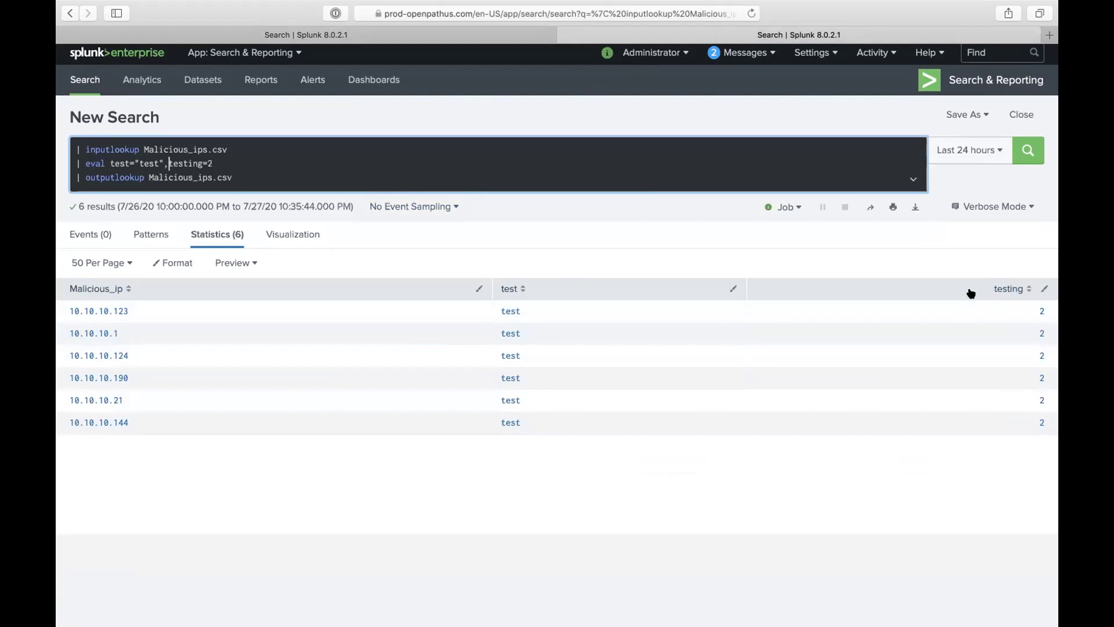
# Step: Change the eval to test="Laptop32" and testing="Bowie,MD", run outputlookup, then rerun the lookup search
pyautogui.doubleClick(149, 163)
pyautogui.write('Laptop')
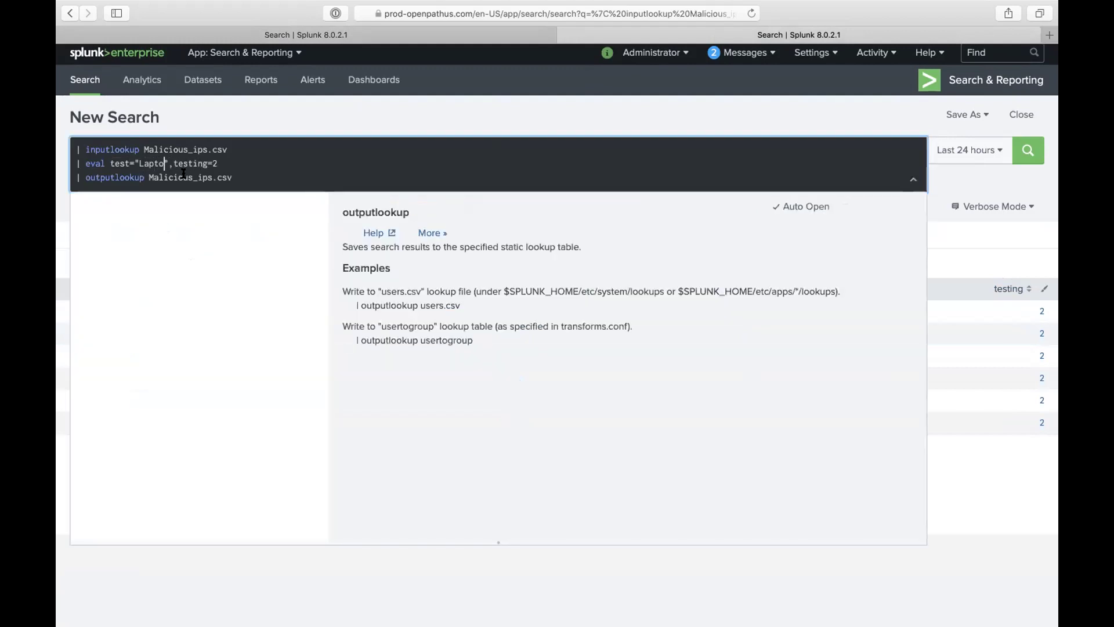
pyautogui.write('32')
pyautogui.click(240, 163)
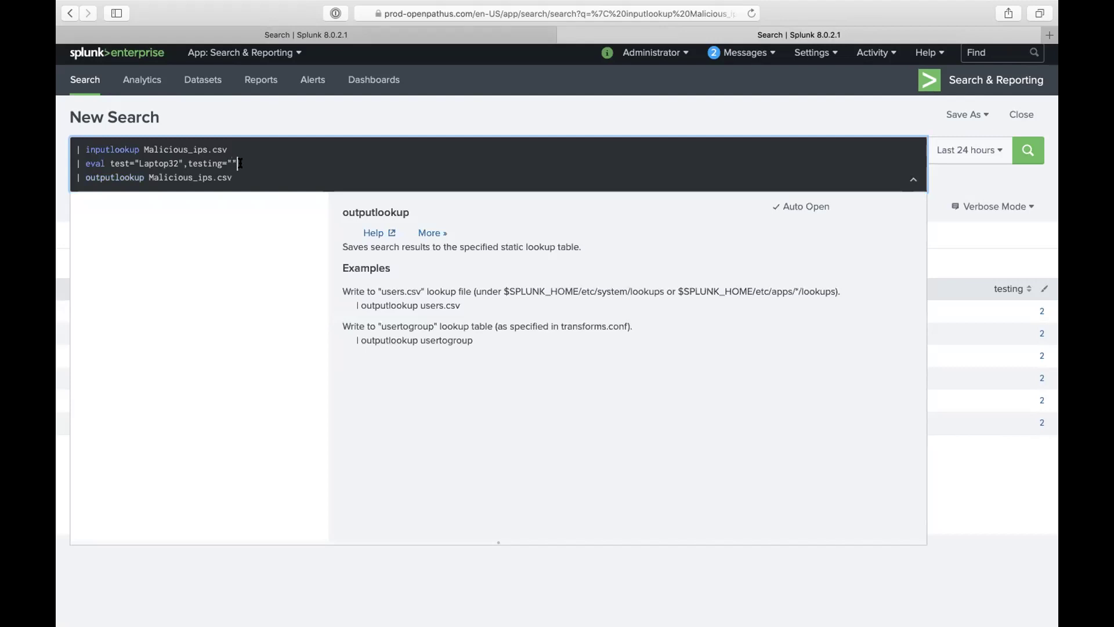
pyautogui.write('Bowie,MD')
pyautogui.press('Return')
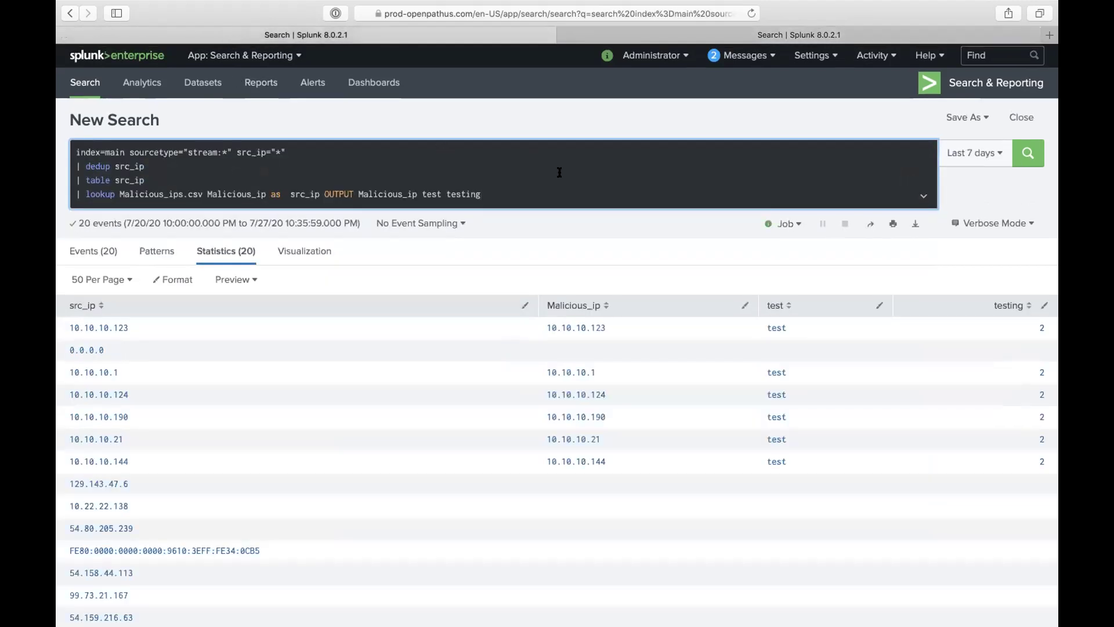
pyautogui.press('Return')
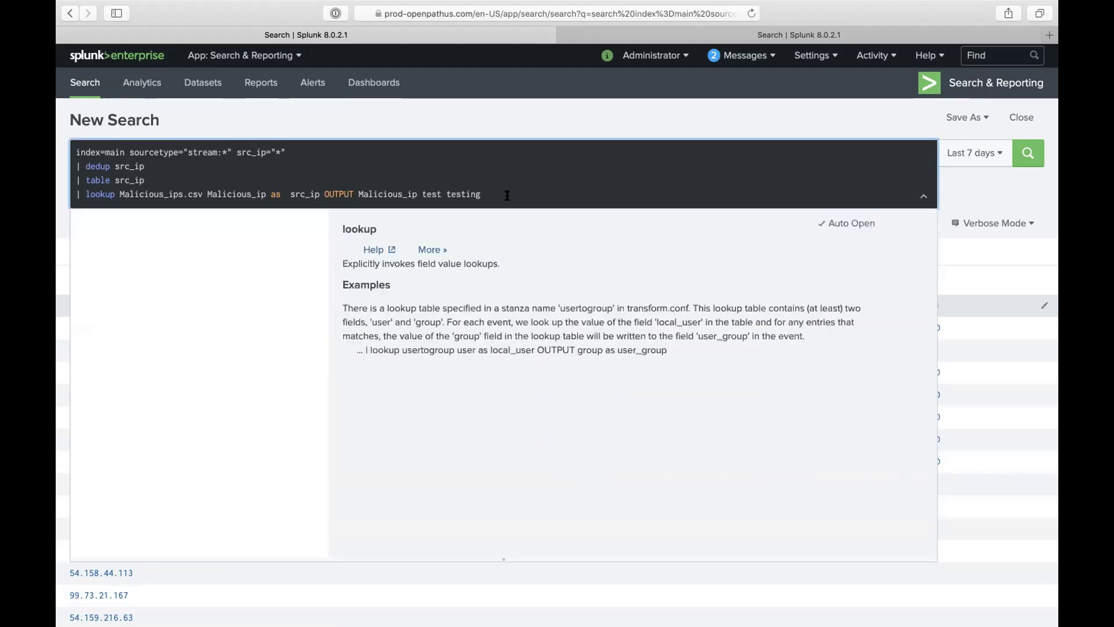
# Step: Touch up the lookup search, then switch to Mission Control's overview of all open windows
pyautogui.write('|')
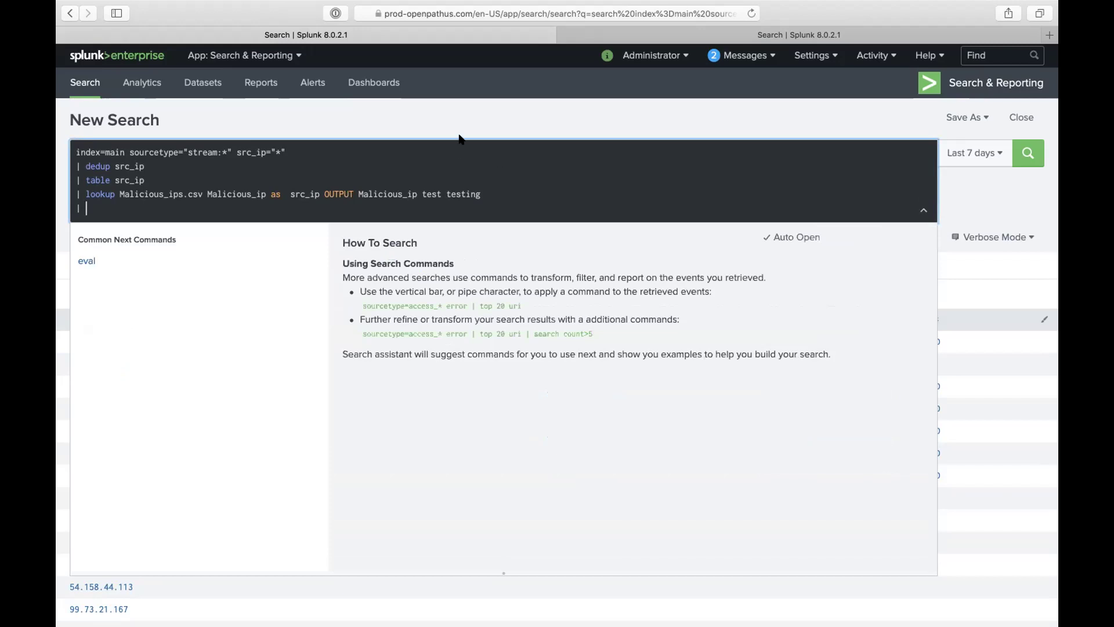
pyautogui.click(460, 139)
pyautogui.click(291, 209)
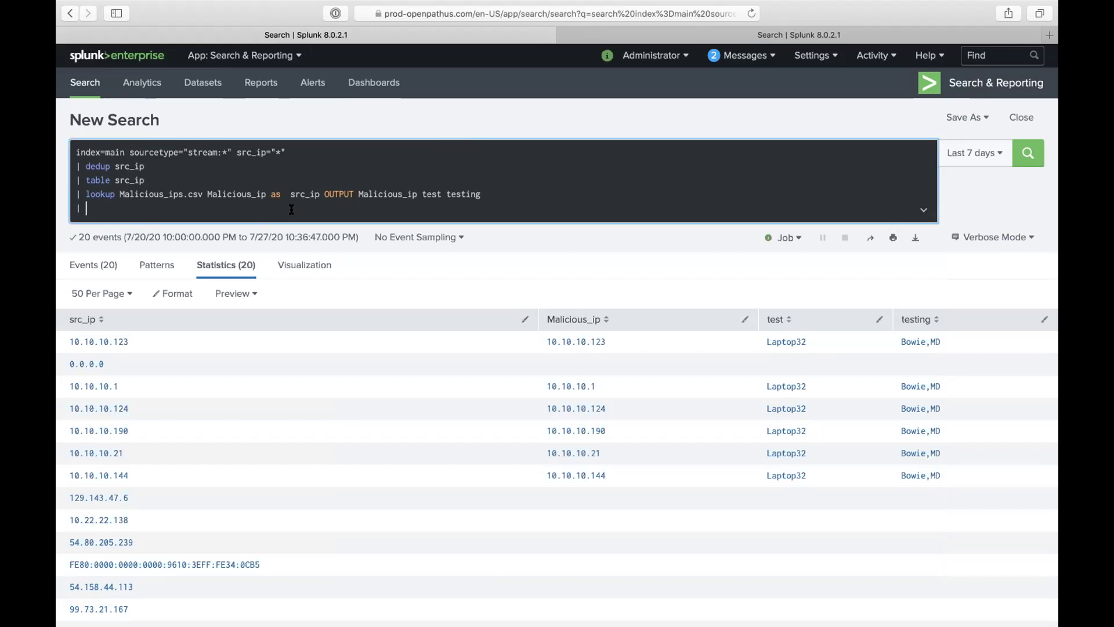
pyautogui.hotkey('ctrl', 'Up')
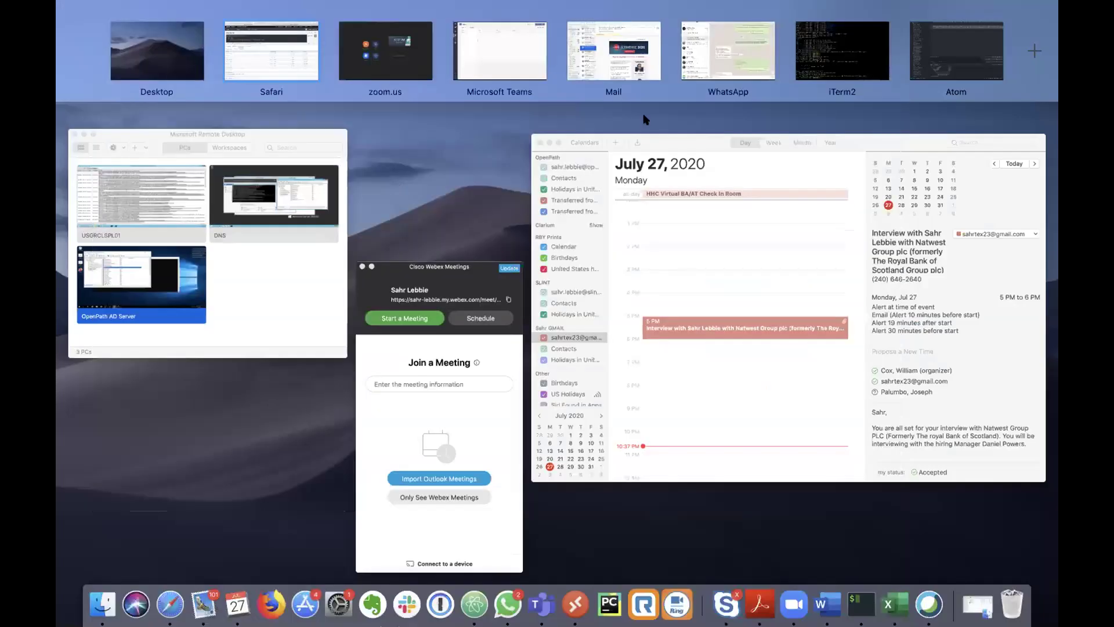
# Step: Copy the suggested search and stats lines from the WhatsApp course chat, then return to Safari
pyautogui.click(278, 192)
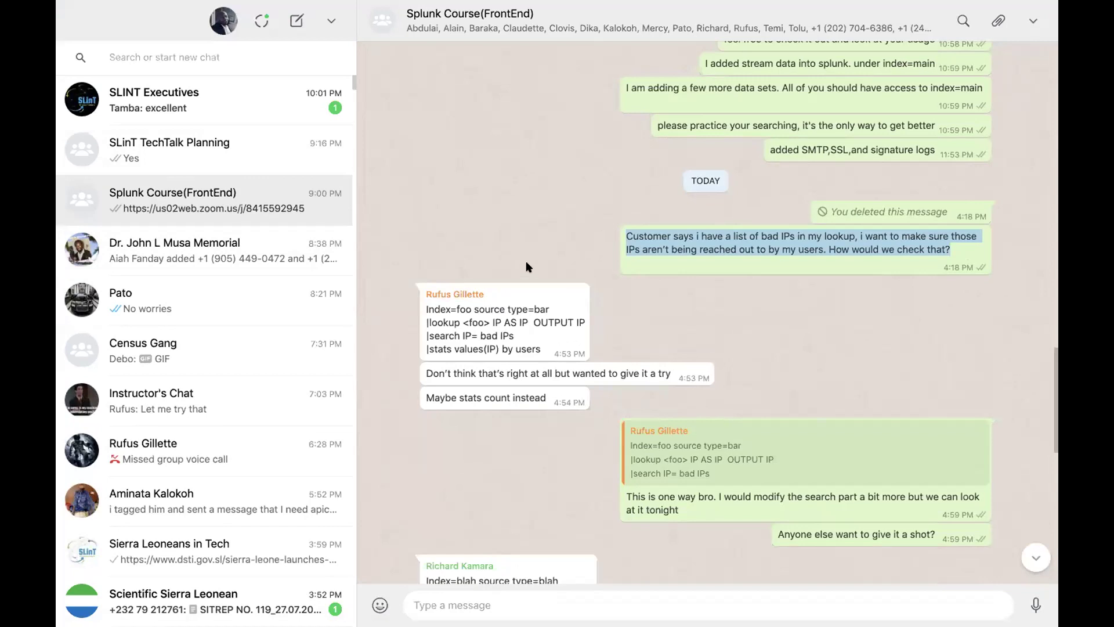
pyautogui.scroll(9, 527, 267)
pyautogui.scroll(-9, 527, 266)
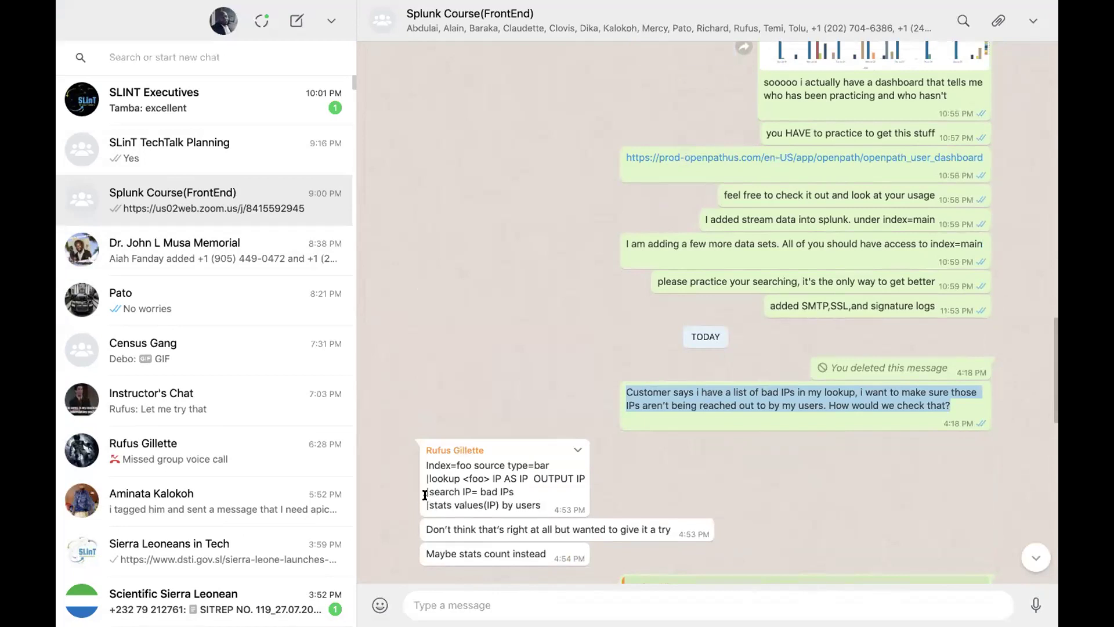
pyautogui.moveTo(426, 492); pyautogui.dragTo(538, 506)
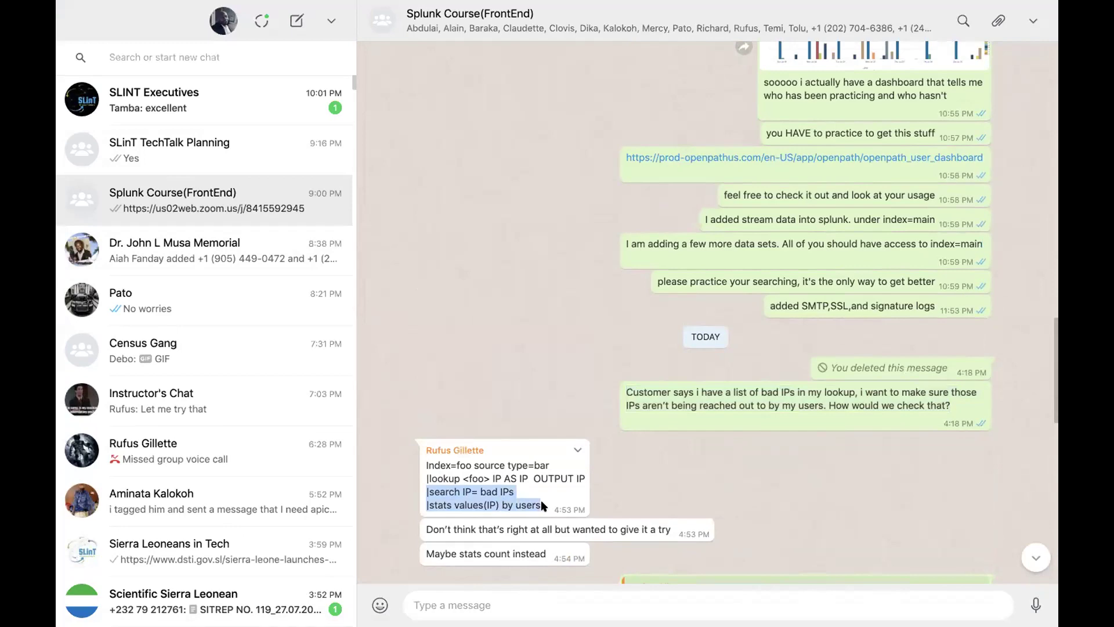
pyautogui.hotkey('ctrl', 'Up')
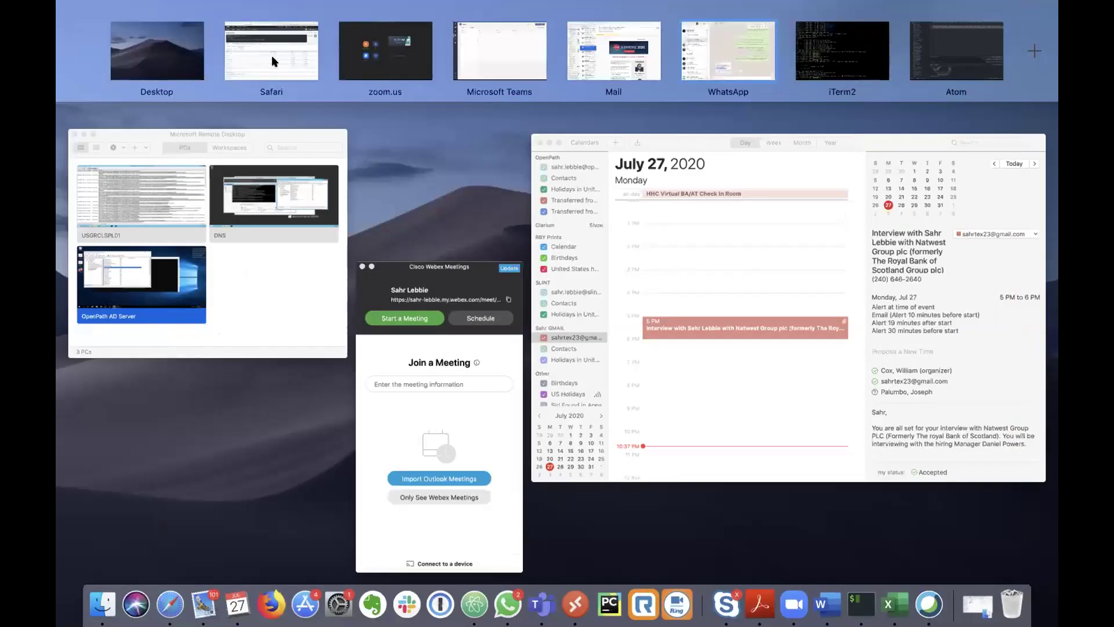
pyautogui.click(272, 58)
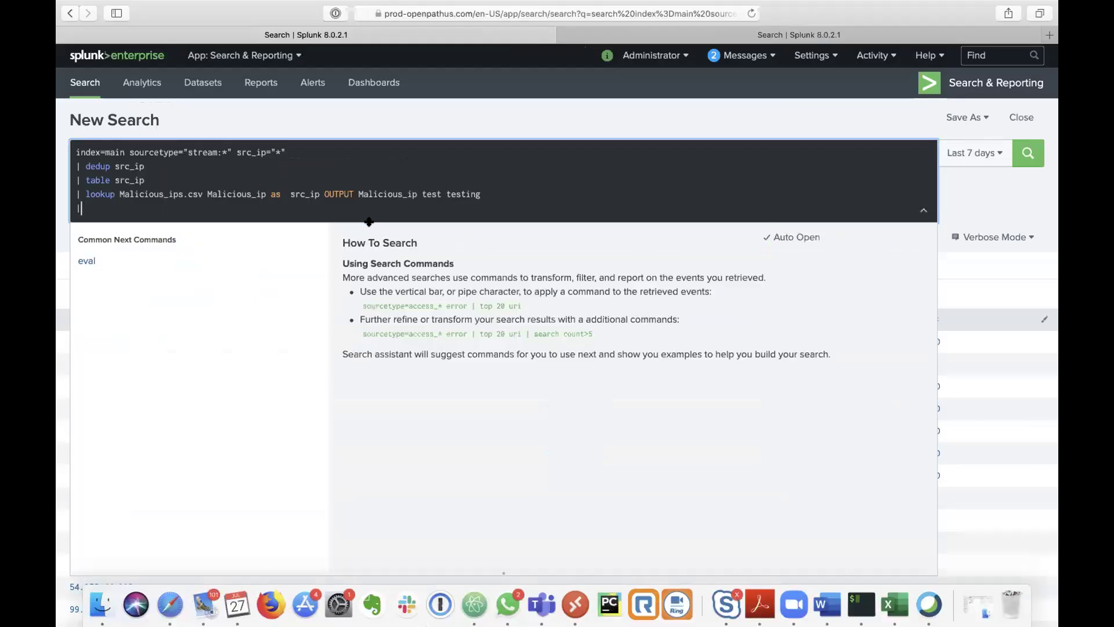
# Step: Paste the classmate's search and stats lines, using Malicious_ip as the search field without the placeholder
pyautogui.write('|search IP bad IPs |stats values(IP) by users')
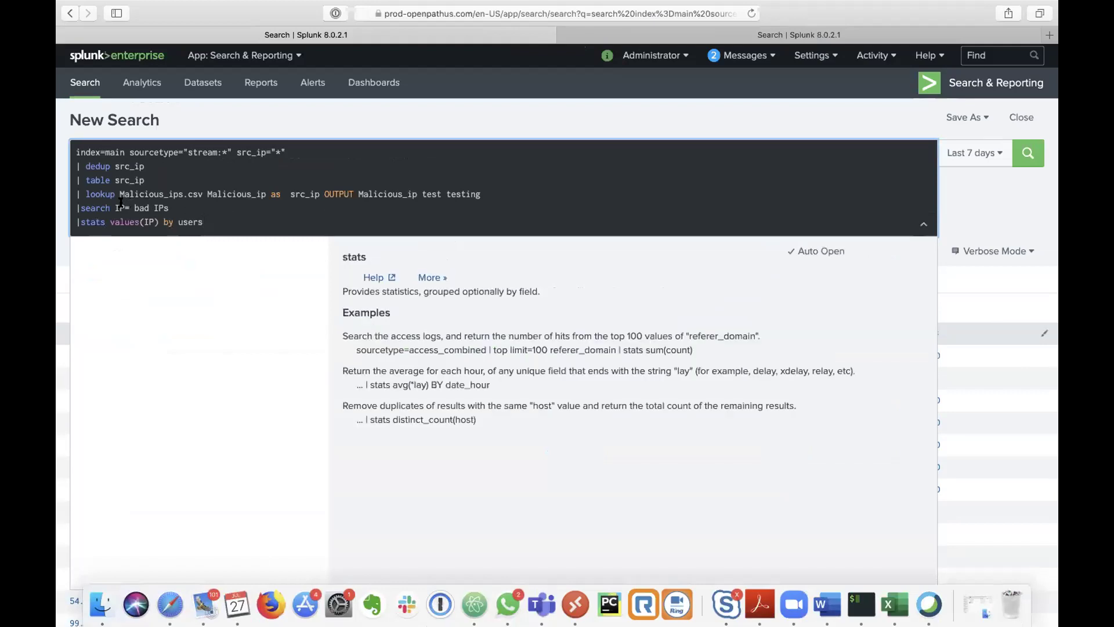
pyautogui.doubleClick(120, 207)
pyautogui.moveTo(358, 193); pyautogui.dragTo(418, 191)
pyautogui.hotkey('ctrl', 'c')
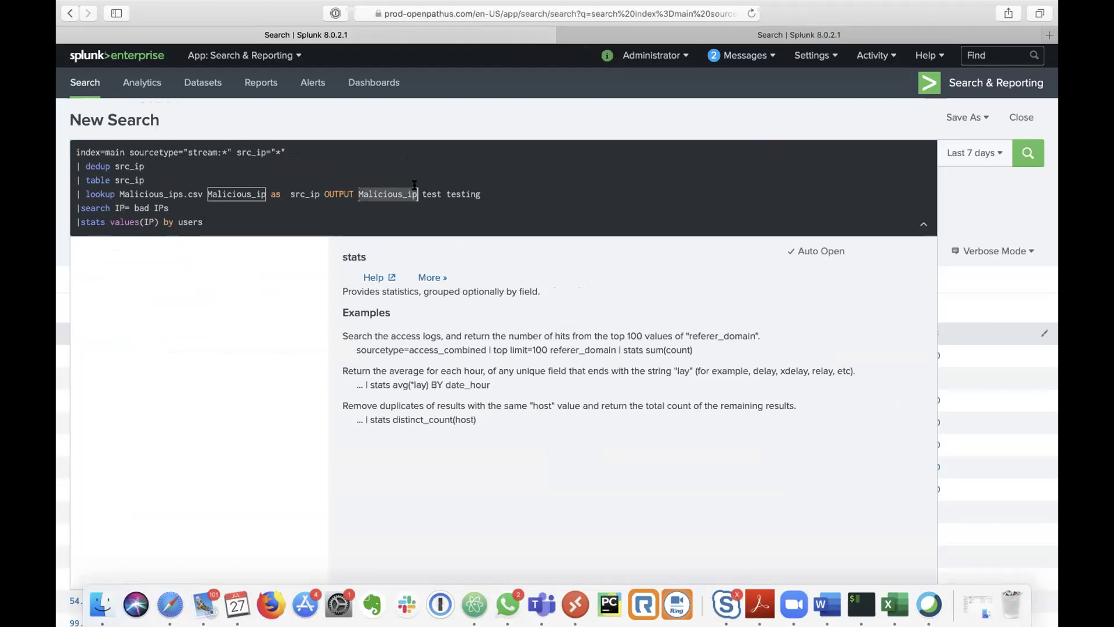
pyautogui.click(985, 229)
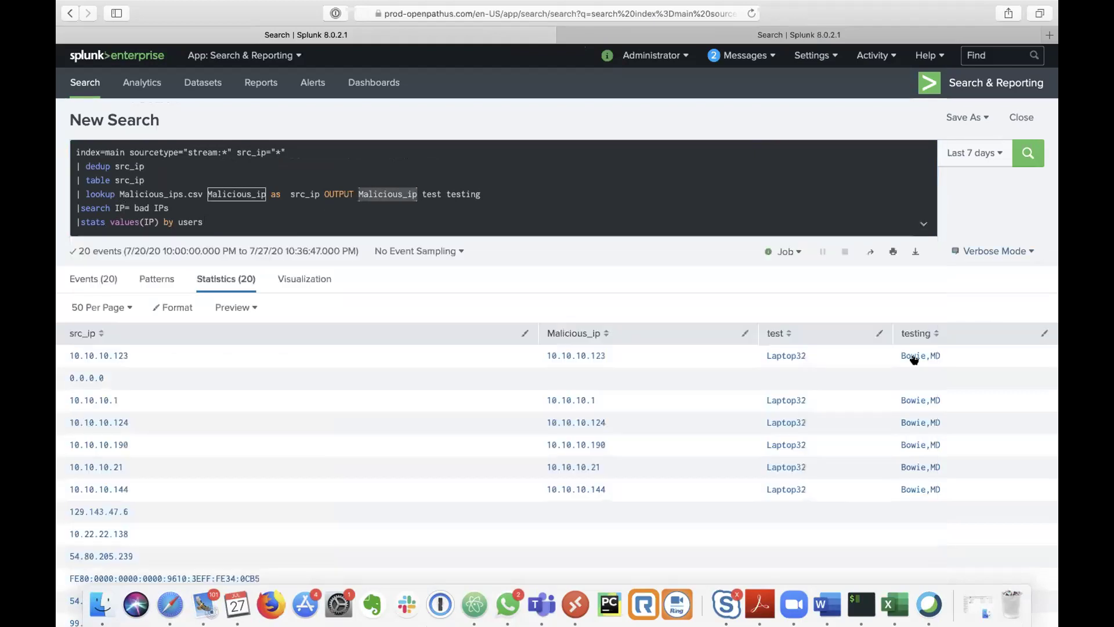
pyautogui.doubleClick(121, 207)
pyautogui.press('BackSpace')
pyautogui.hotkey('ctrl', 'v')
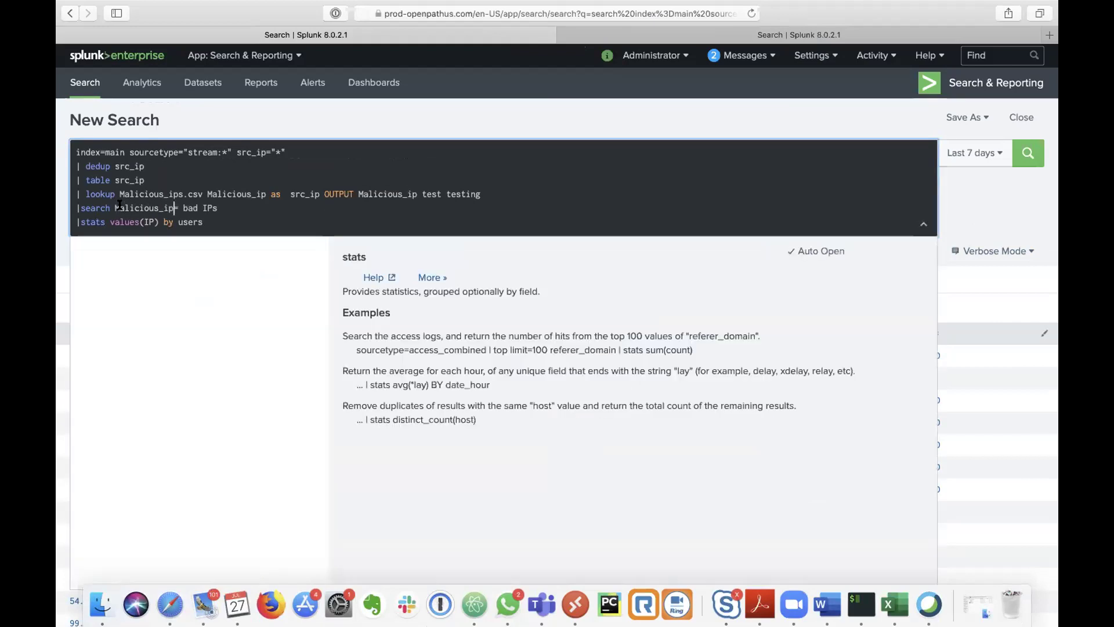
pyautogui.moveTo(183, 207); pyautogui.dragTo(219, 207)
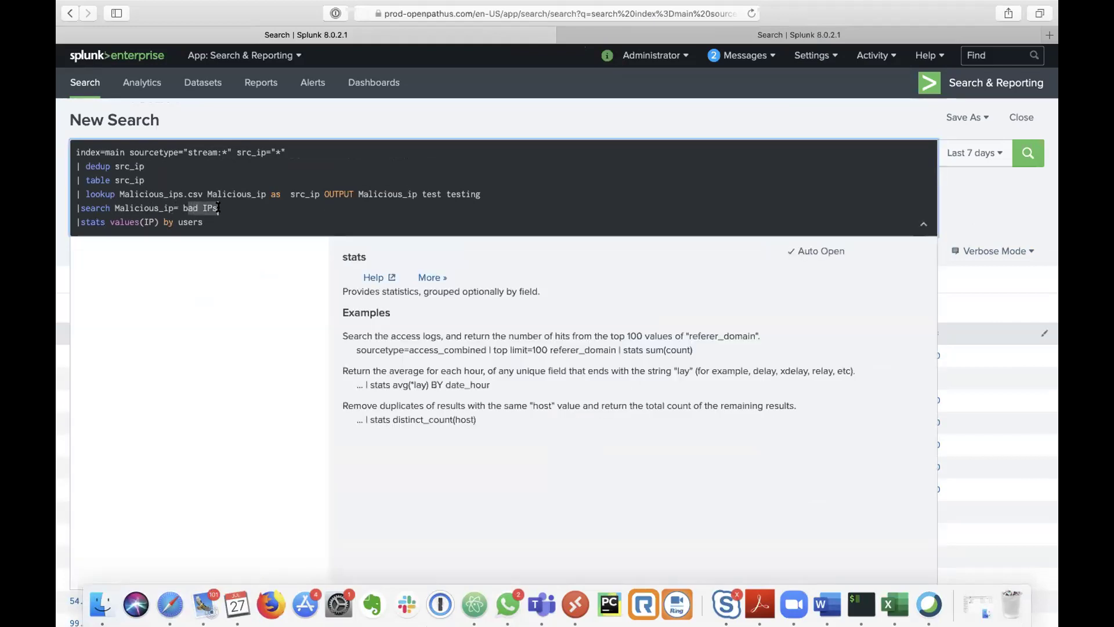
pyautogui.press('BackSpace')
pyautogui.press('BackSpace')
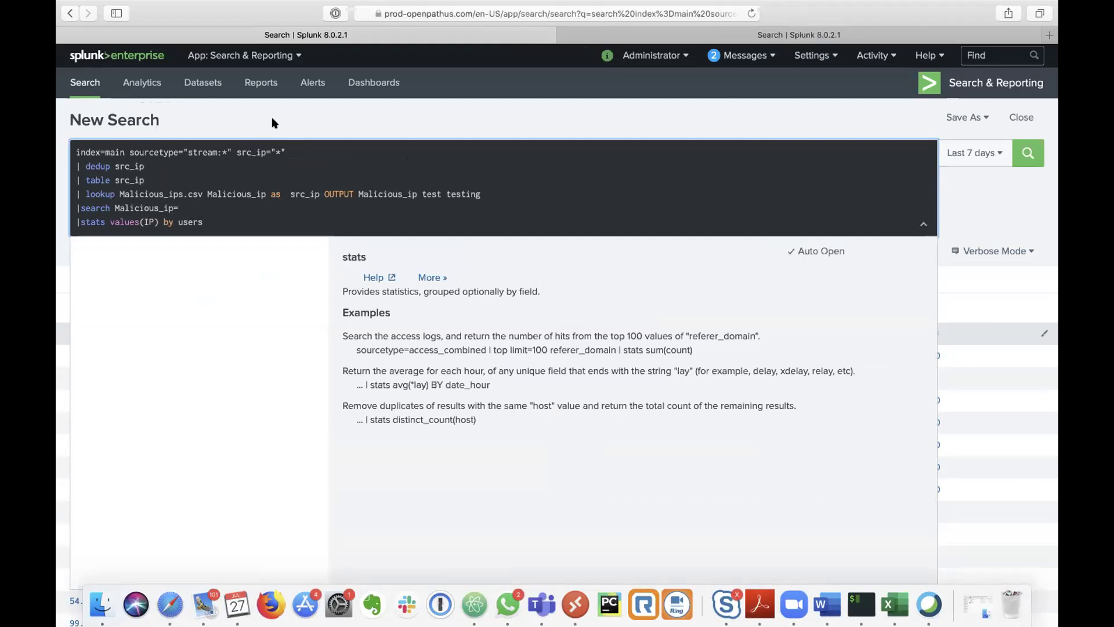
pyautogui.click(274, 123)
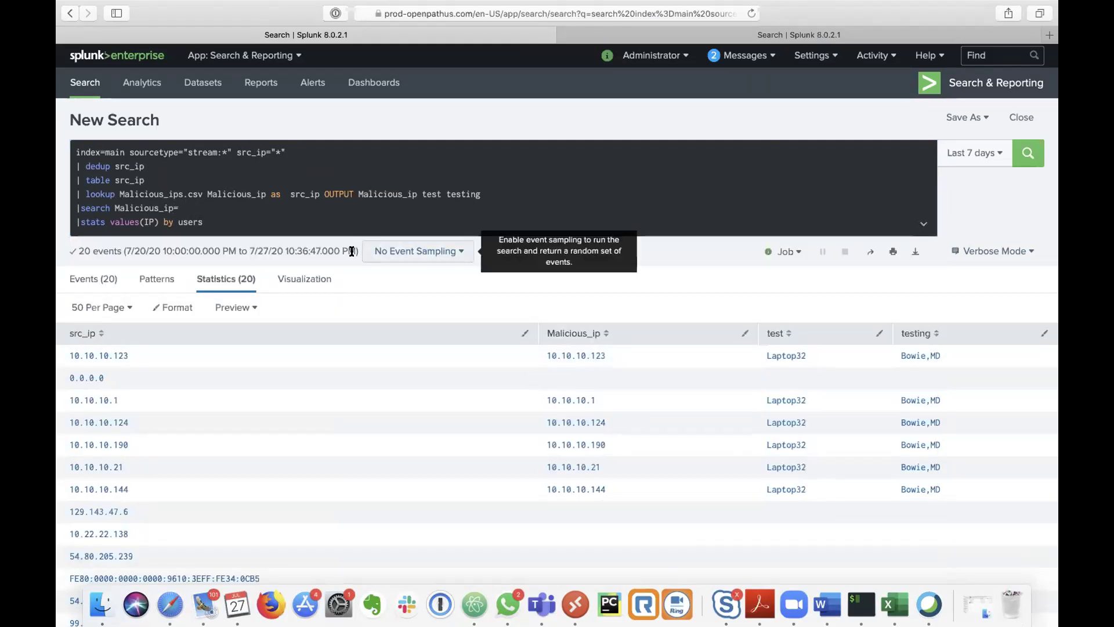
# Step: Filter with '|search Malicious_ip=*', drop the stats line, and run the search
pyautogui.click(284, 209)
pyautogui.write('OR')
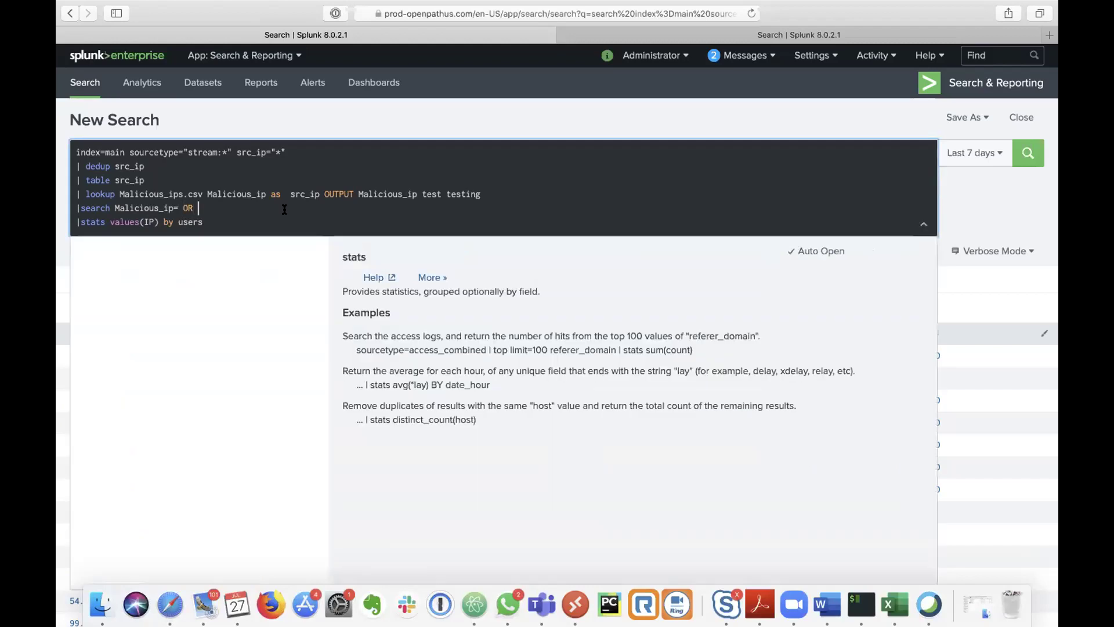
pyautogui.press('super+v')
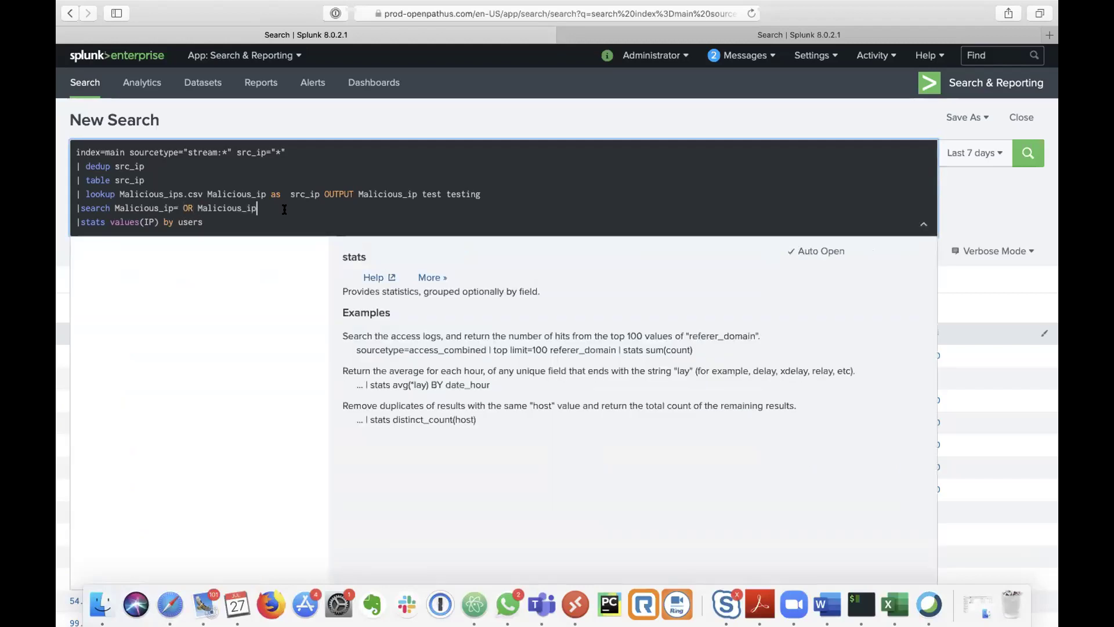
pyautogui.write('=')
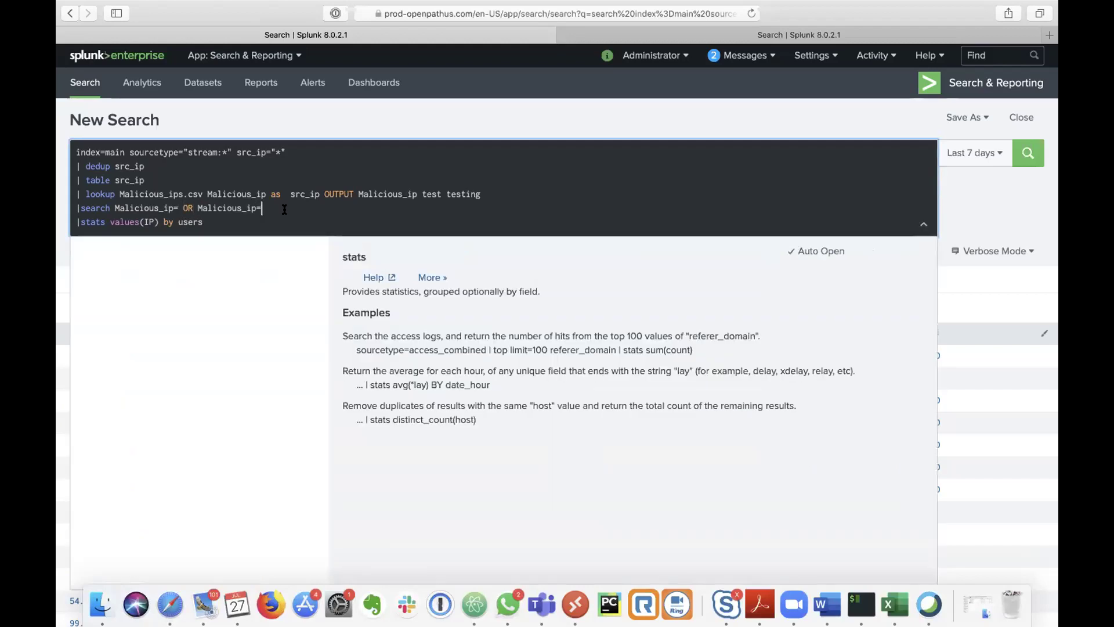
pyautogui.click(238, 194)
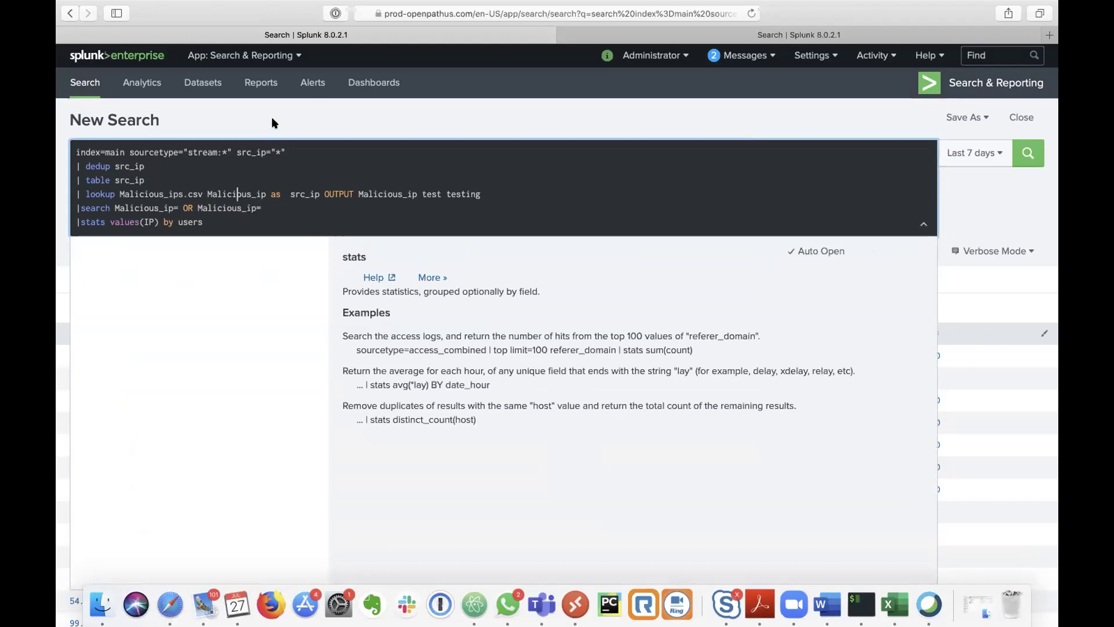
pyautogui.click(274, 123)
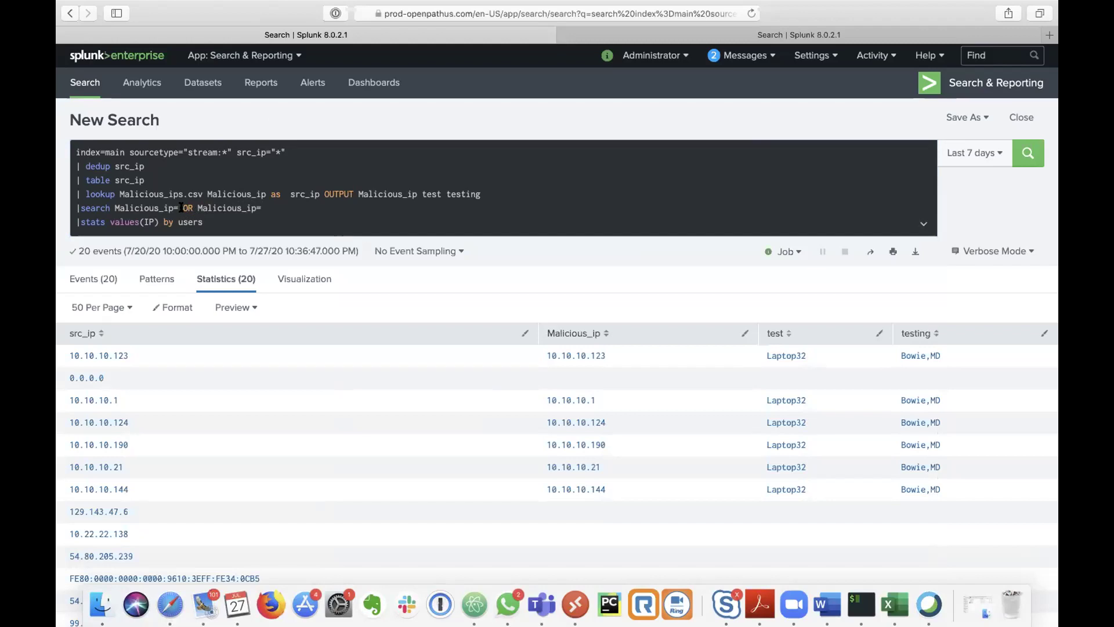
pyautogui.moveTo(180, 207); pyautogui.dragTo(262, 208)
pyautogui.press('BackSpace')
pyautogui.press('BackSpace')
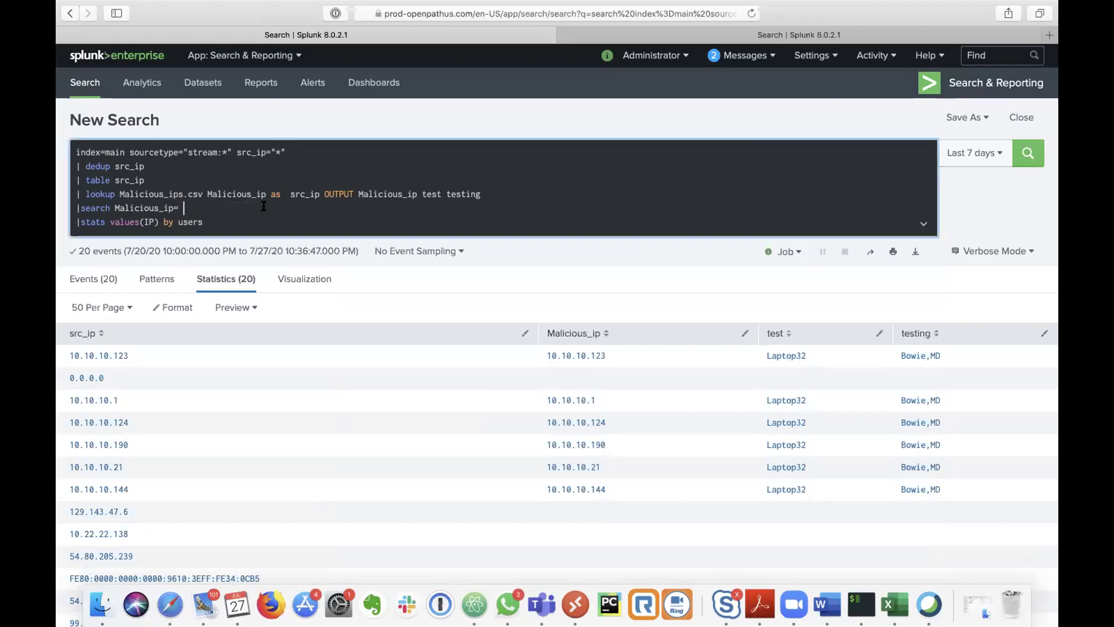
pyautogui.write('*')
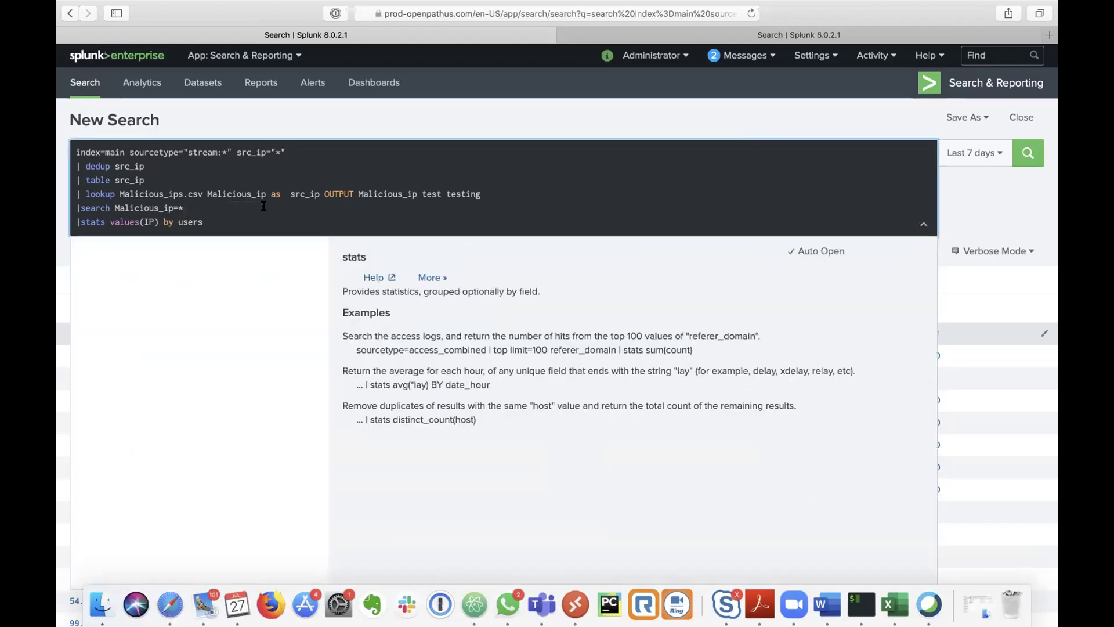
pyautogui.tripleClick(194, 220)
pyautogui.press('super+c')
pyautogui.press('BackSpace')
pyautogui.press('BackSpace')
pyautogui.press('Return')
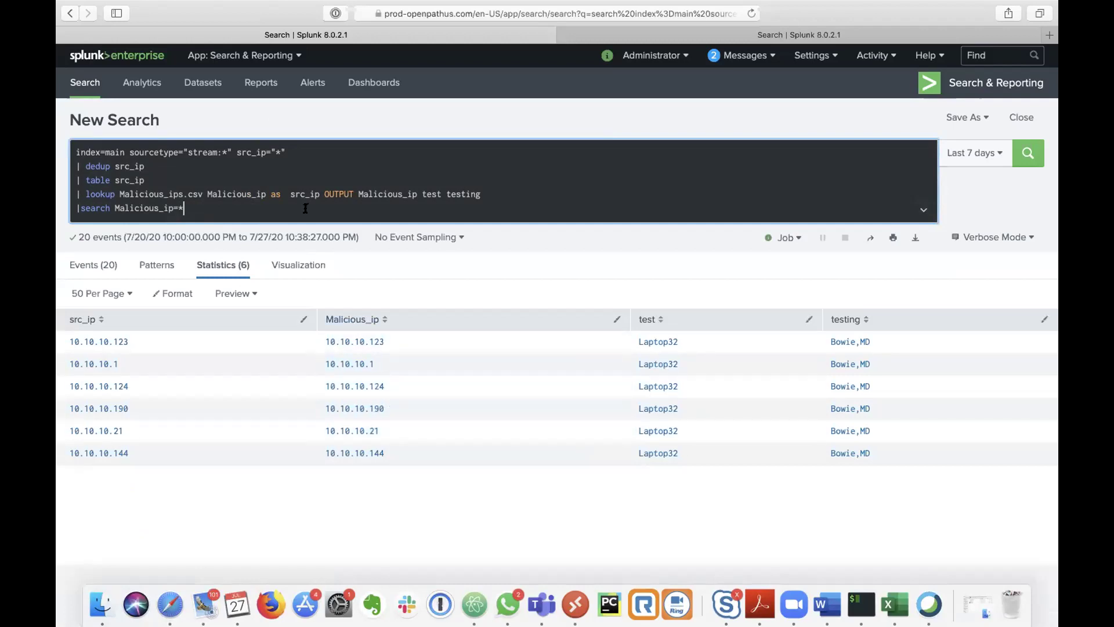
# Step: Add '|stats values(Malicious_ip) by src_ip' and run it, listing the six malicious IPs
pyautogui.hotkey('shift', 'Return')
pyautogui.press('super+v')
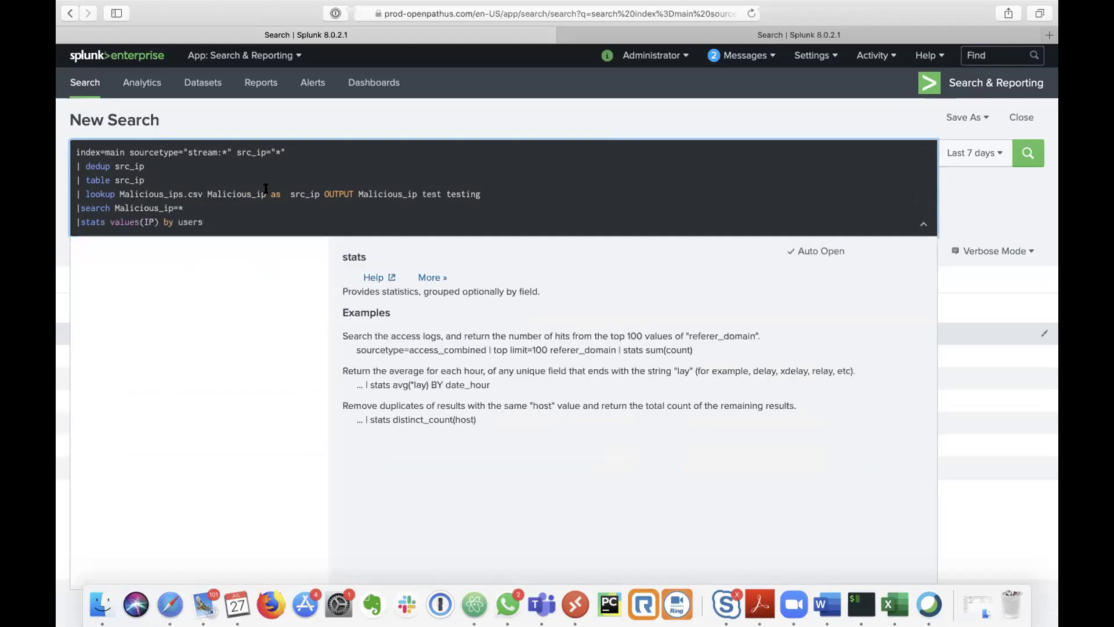
pyautogui.doubleClick(149, 223)
pyautogui.press('BackSpace')
pyautogui.moveTo(173, 207); pyautogui.dragTo(113, 207)
pyautogui.press('super+c')
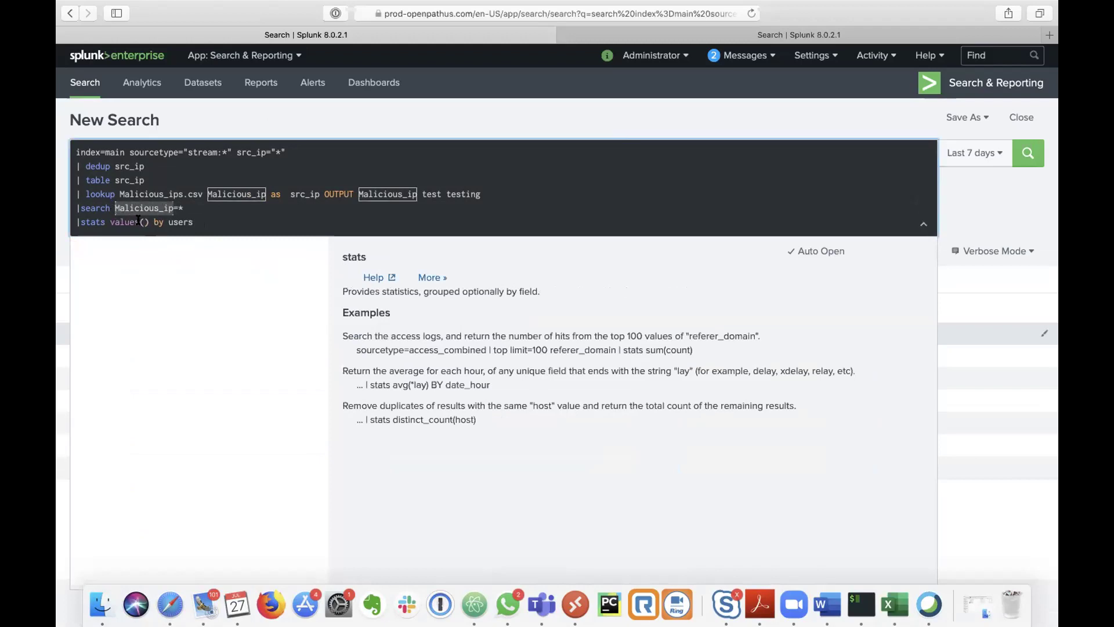
pyautogui.click(140, 221)
pyautogui.press('super+v')
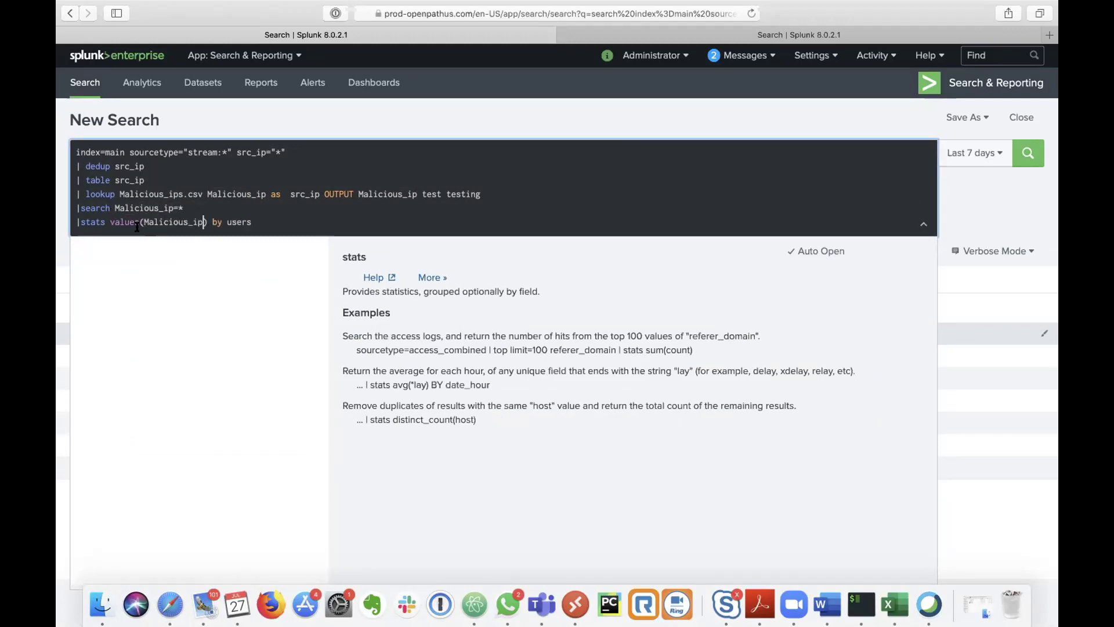
pyautogui.doubleClick(238, 221)
pyautogui.write('src_ip')
pyautogui.press('Return')
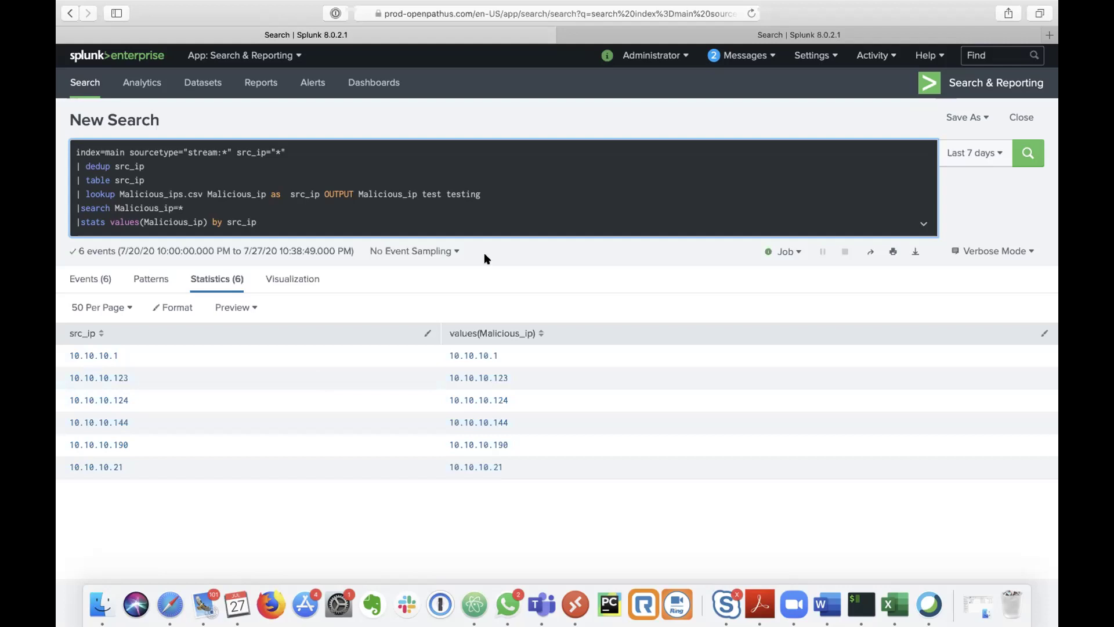
# Step: Scroll the six-IP stats results, then show the overview of all windows and spaces
pyautogui.scroll(-2, 484, 258)
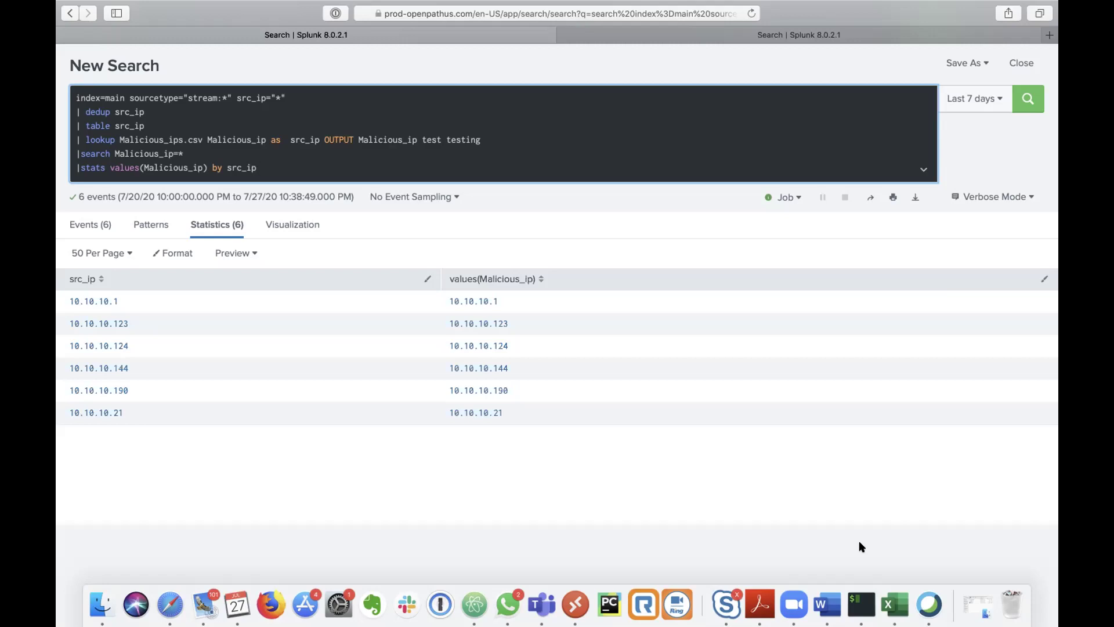
pyautogui.hotkey('ctrl', 'Up')
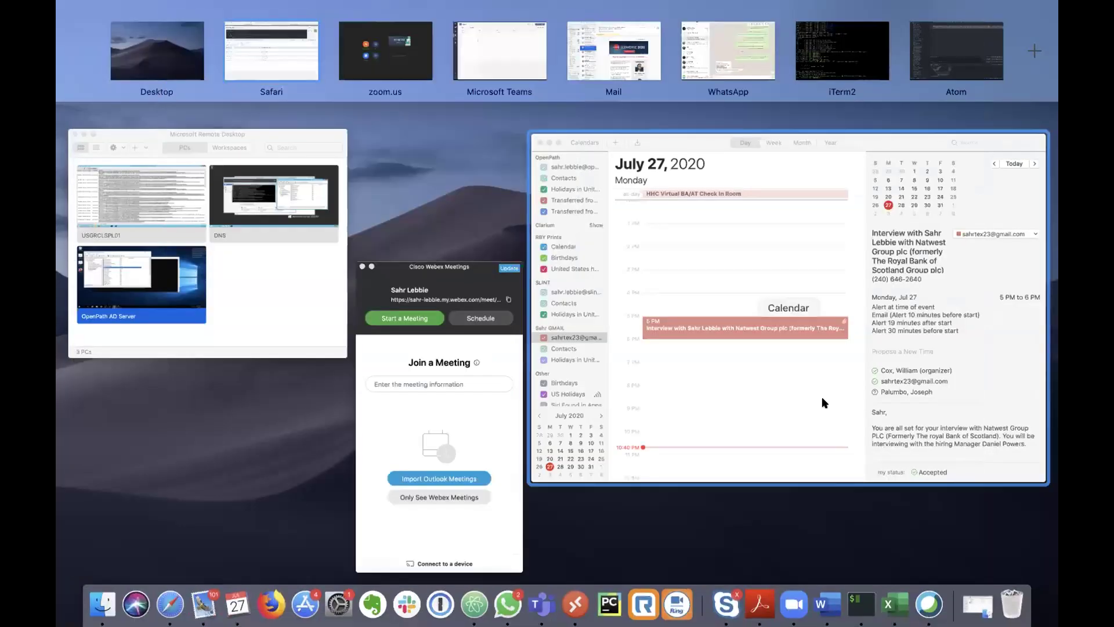
# Step: Scroll up the Splunk Course chat to reread the homework line, then return to Safari's Splunk search
pyautogui.click(747, 71)
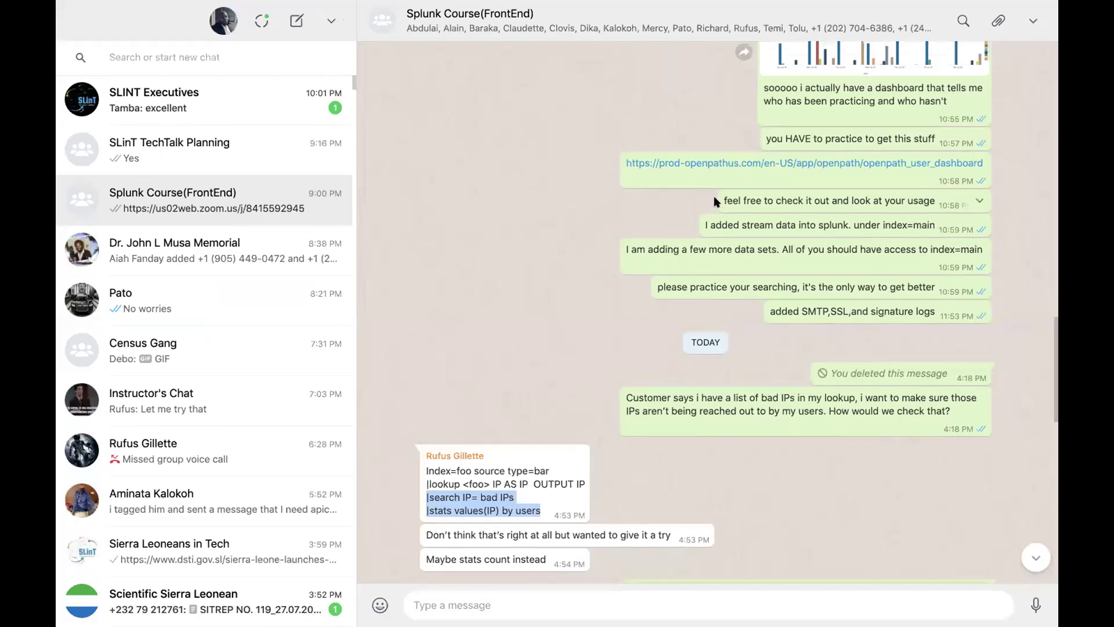
pyautogui.scroll(10, 717, 199)
pyautogui.scroll(3, 715, 199)
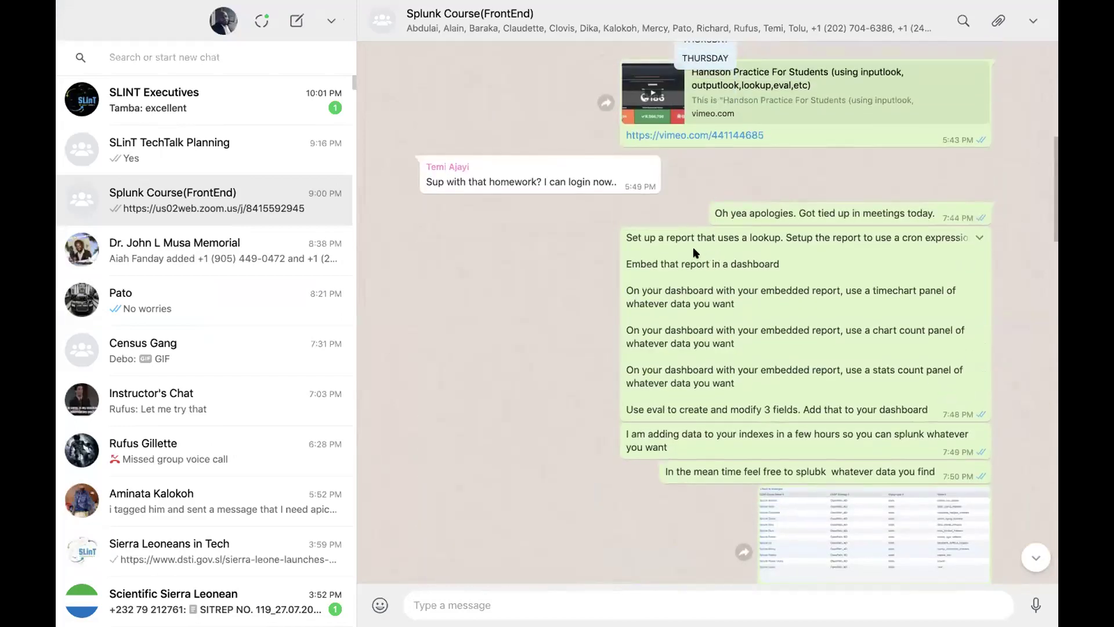
pyautogui.tripleClick(656, 234)
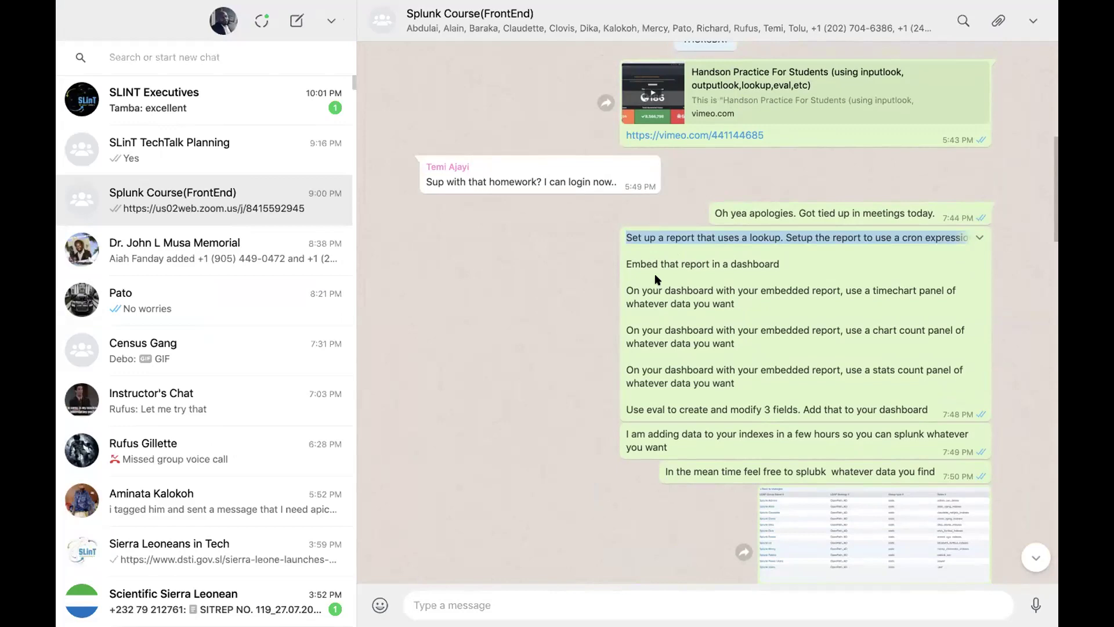
pyautogui.hotkey('ctrl', 'Up')
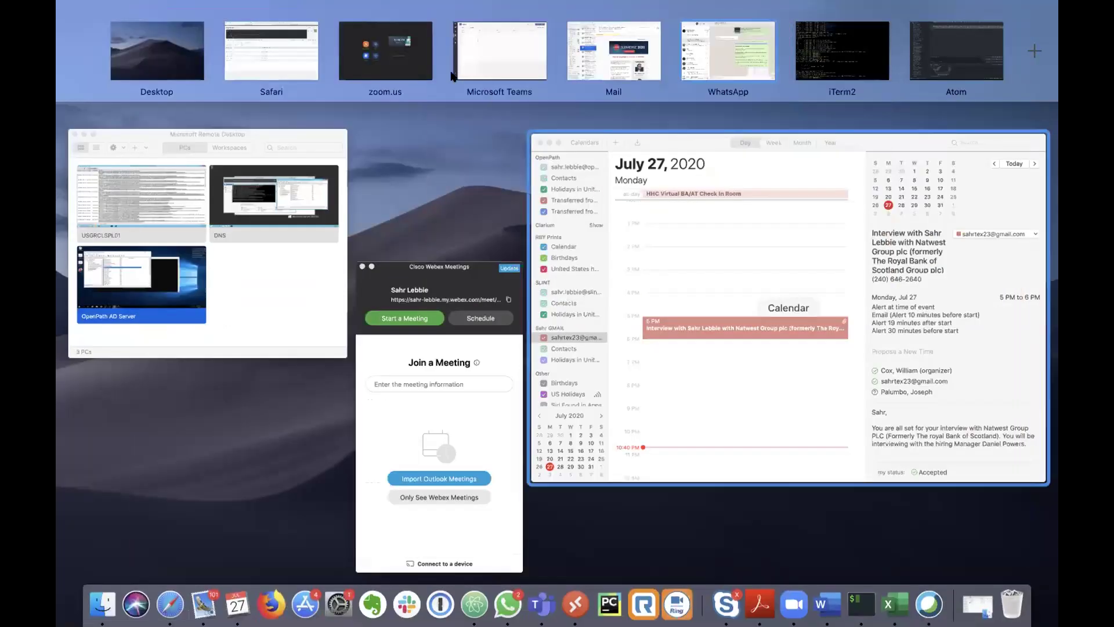
pyautogui.click(281, 61)
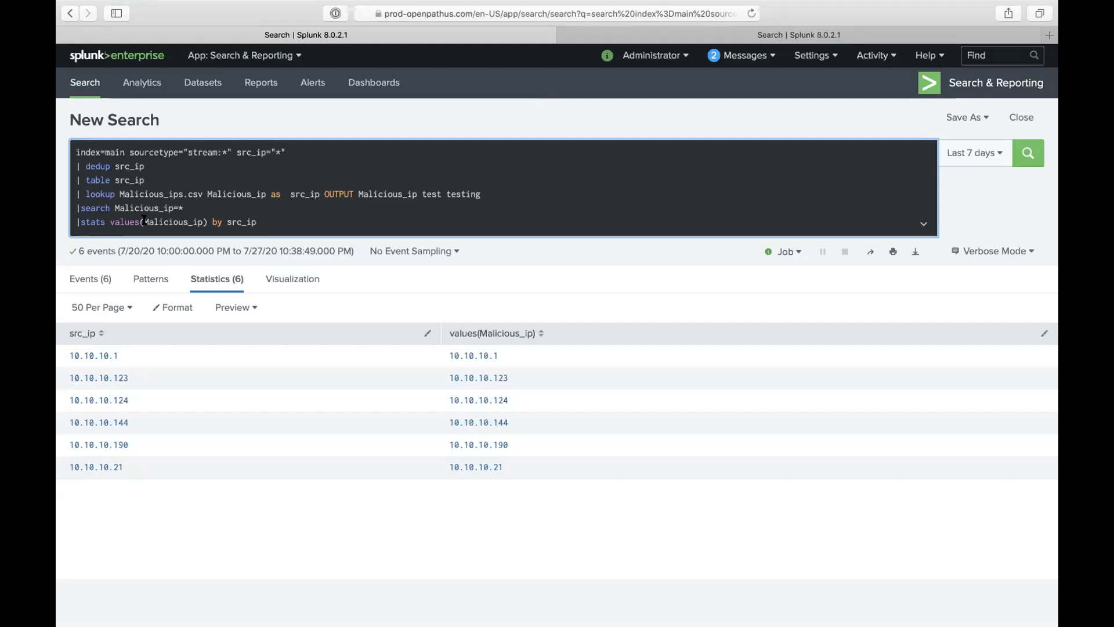
# Step: Replace 'search' with 'where' on line 5 and rerun, then bring the WhatsApp course chat forward
pyautogui.doubleClick(94, 204)
pyautogui.write('where')
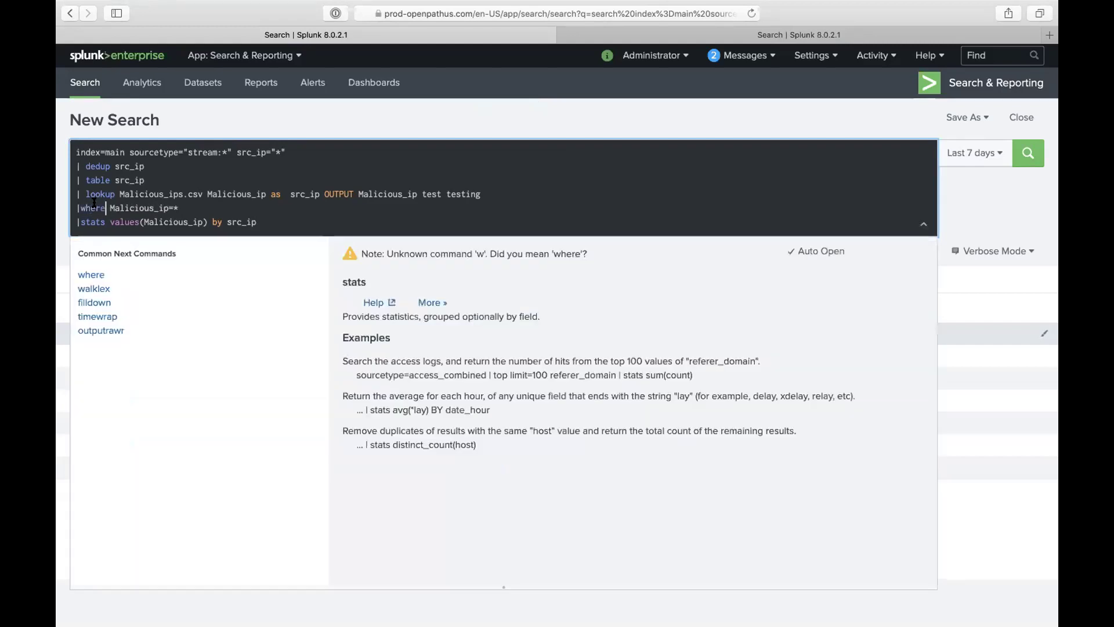
pyautogui.press('Return')
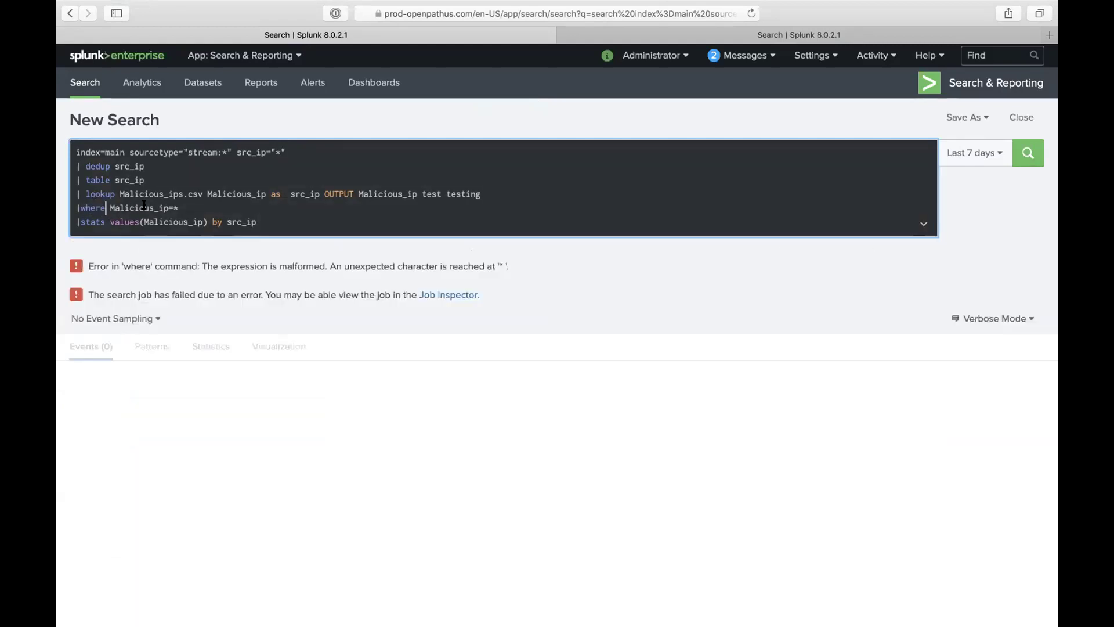
pyautogui.hotkey('ctrl', 'Up')
pyautogui.click(725, 53)
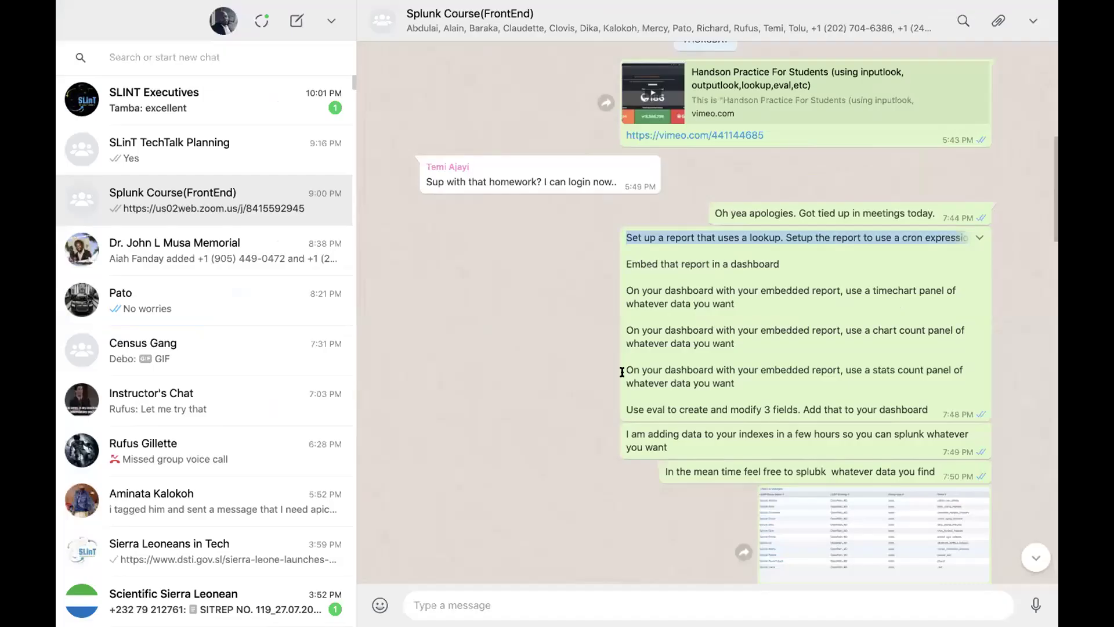
# Step: Highlight the 'ip=bad Ip' condition in the shared lookup query, then show all open windows
pyautogui.scroll(-15, 622, 371)
pyautogui.scroll(3, 622, 371)
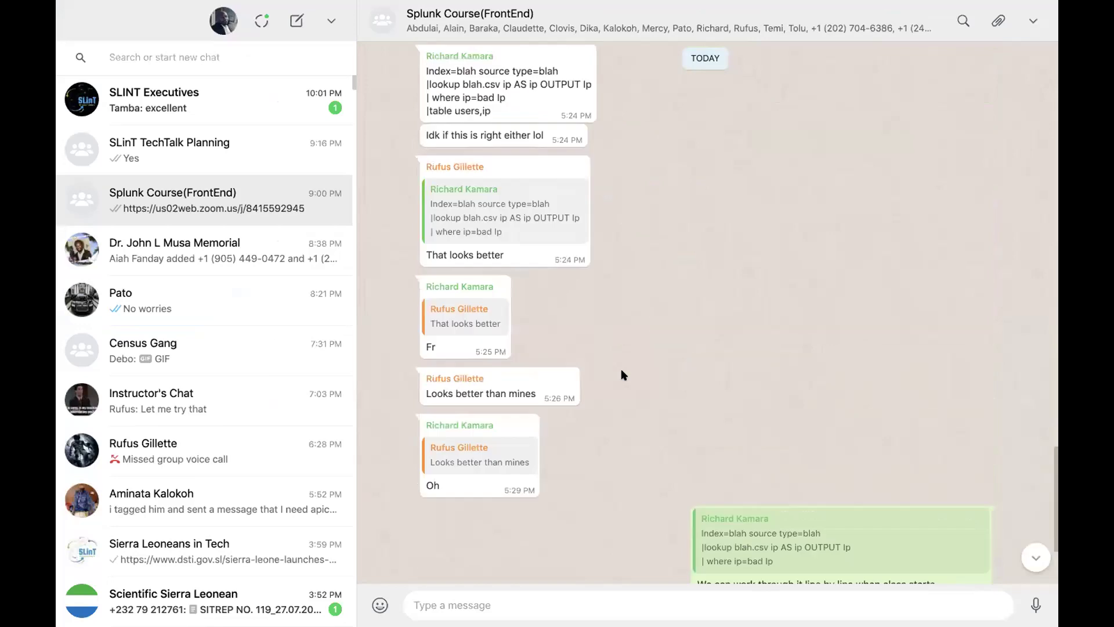
pyautogui.scroll(2, 622, 374)
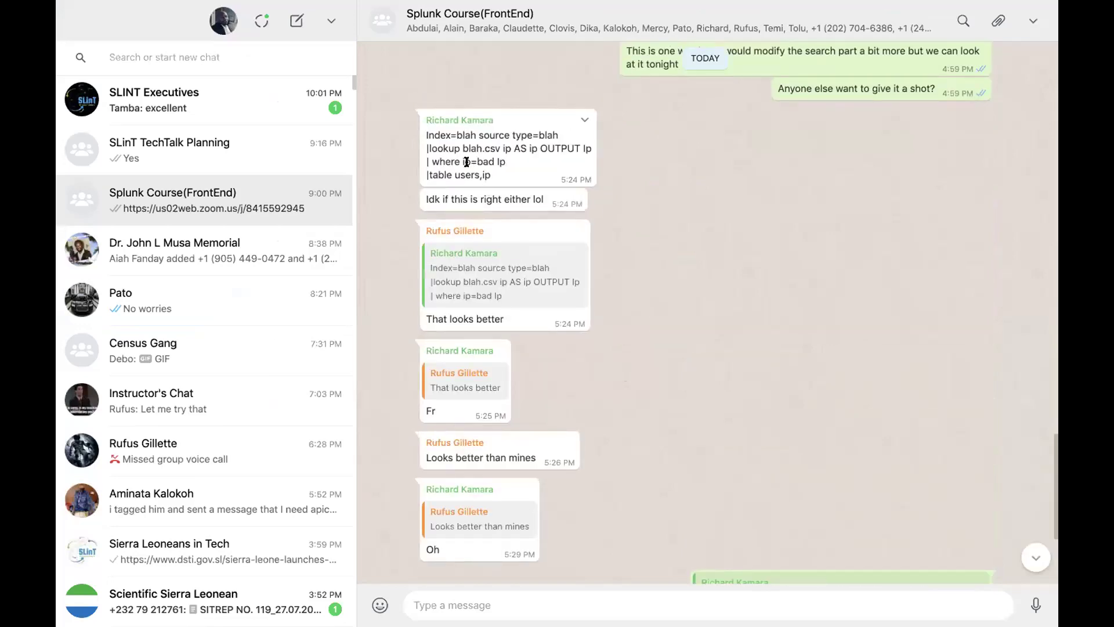
pyautogui.moveTo(460, 162); pyautogui.dragTo(502, 157)
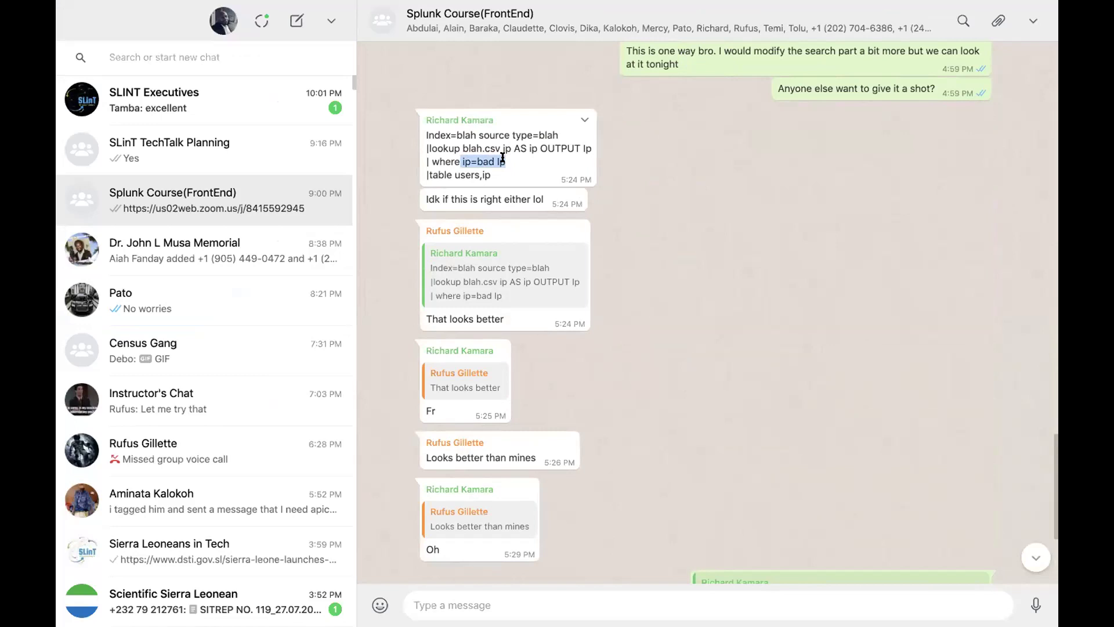
pyautogui.click(501, 163)
pyautogui.moveTo(477, 162)
pyautogui.mouseDown()
pyautogui.moveTo(504, 162)
pyautogui.moveTo(475, 161)
pyautogui.mouseUp()
pyautogui.click(511, 165)
pyautogui.scroll(-5, 537, 190)
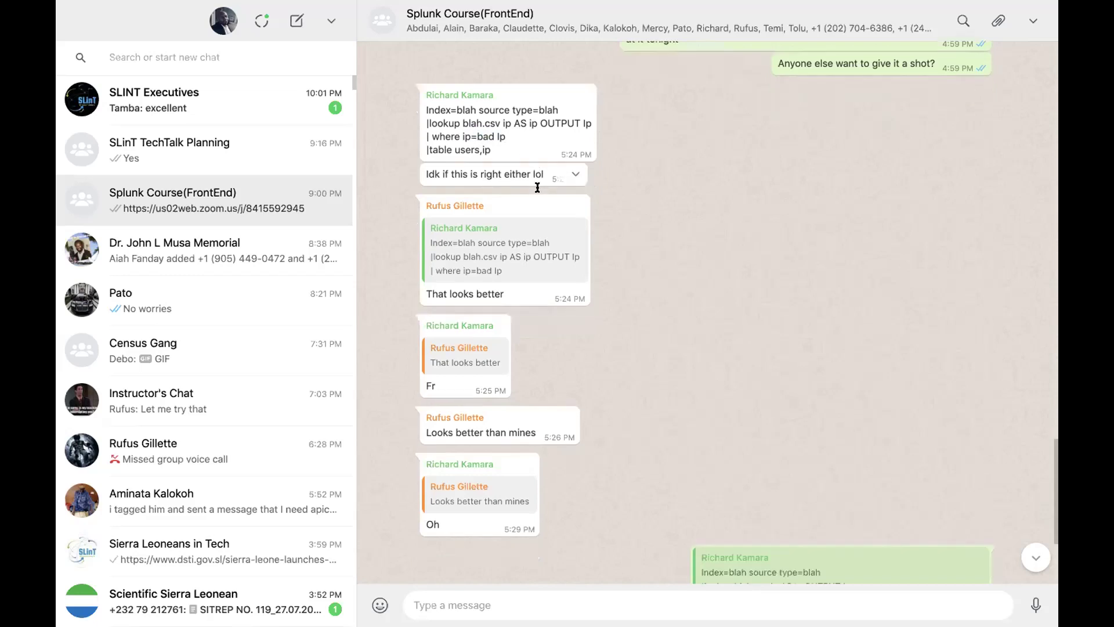
pyautogui.hotkey('ctrl', 'Up')
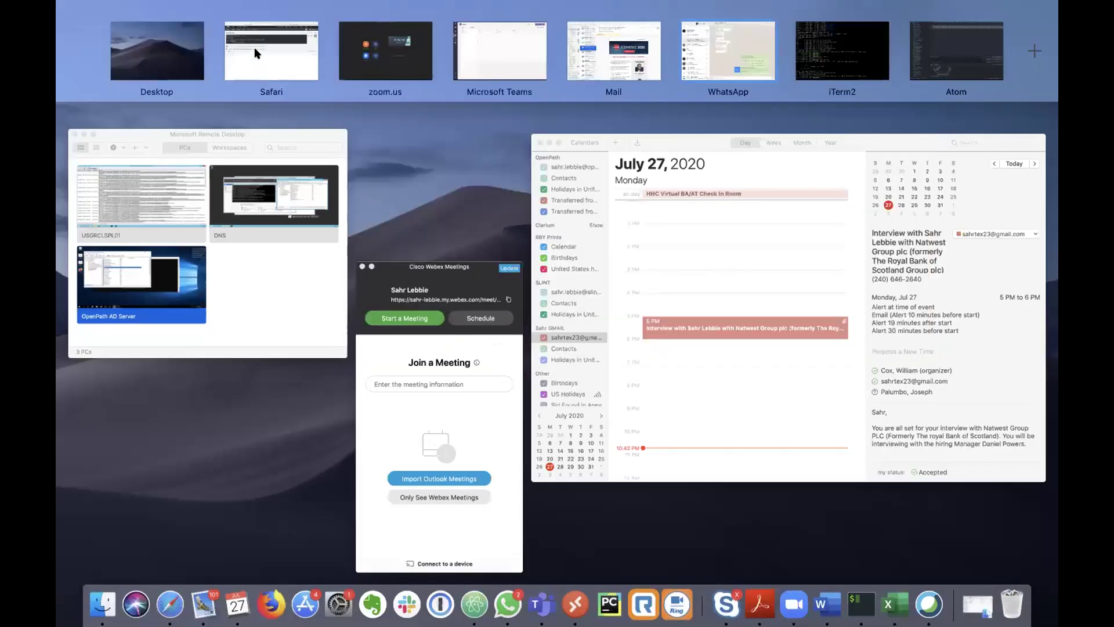
# Step: Back in Safari, change the where line from Malicious_ip=* to Malicious_ip=S*hr
pyautogui.click(254, 47)
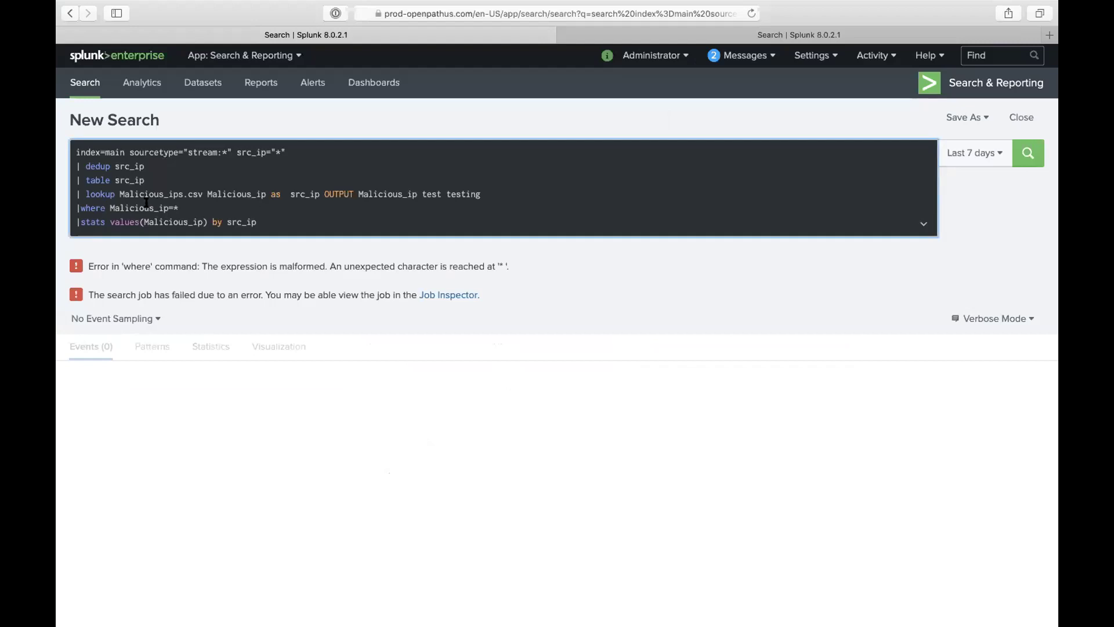
pyautogui.click(95, 223)
pyautogui.tripleClick(95, 223)
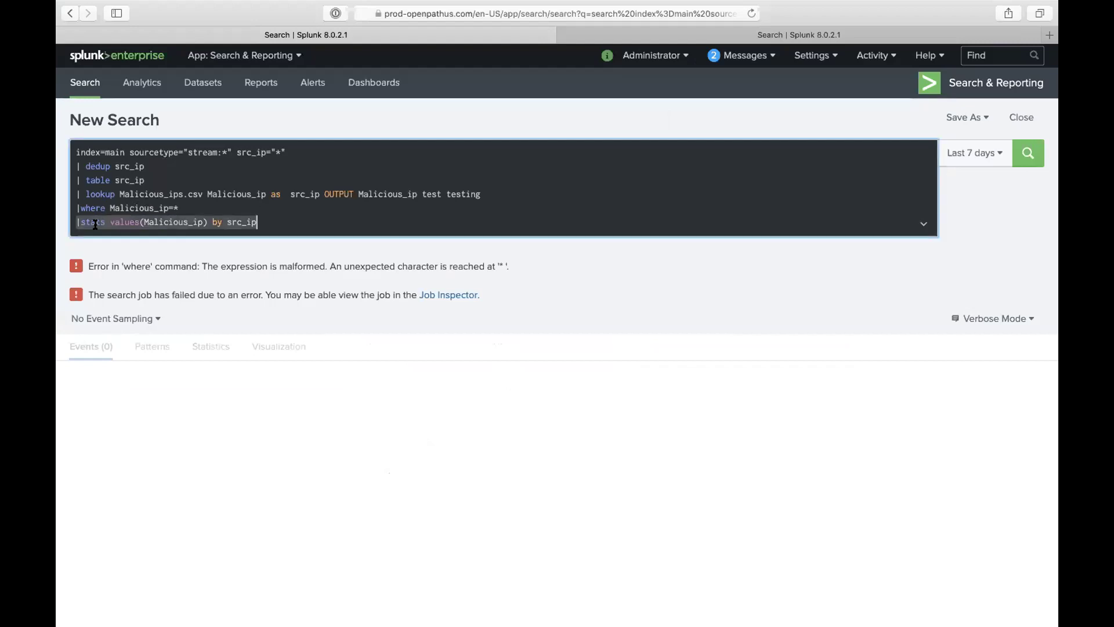
pyautogui.tripleClick(120, 206)
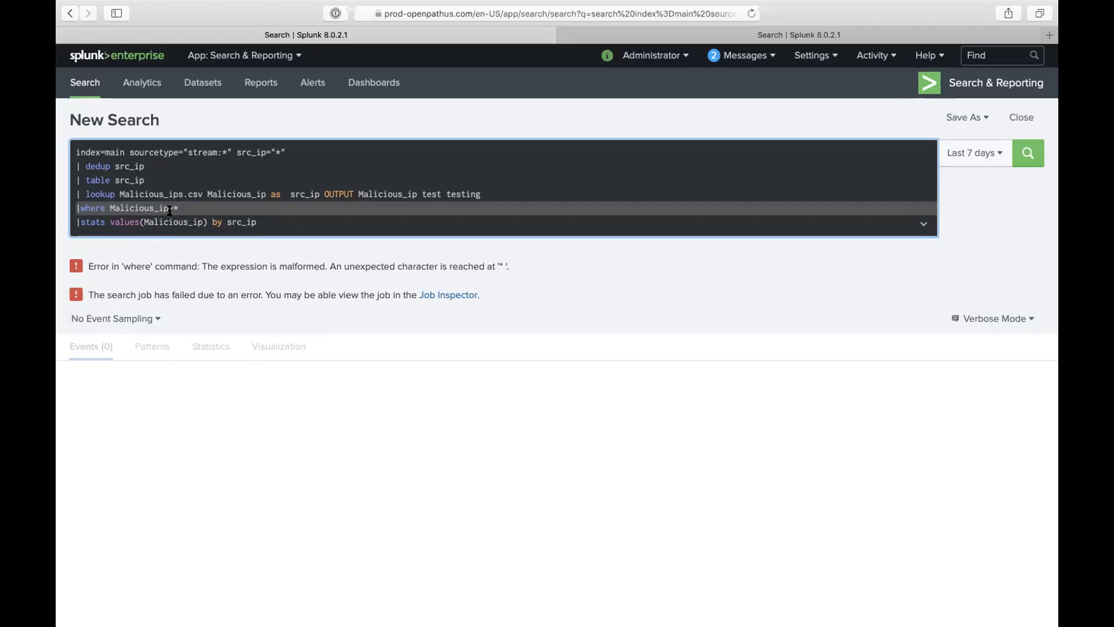
pyautogui.click(173, 209)
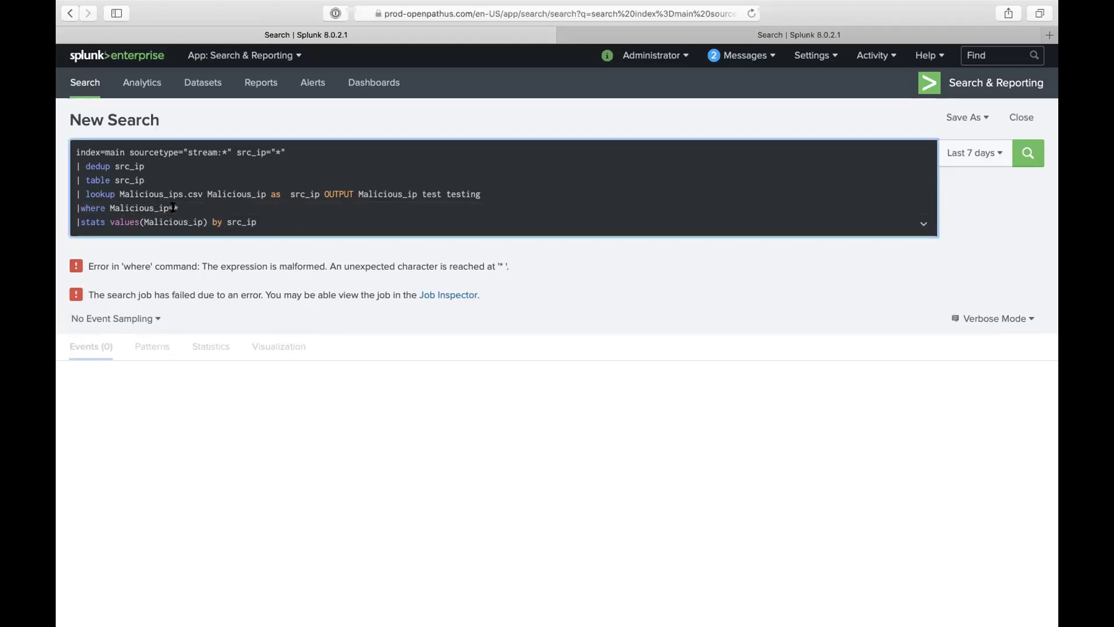
pyautogui.press('Delete')
pyautogui.write('hr')
pyautogui.click(173, 207)
pyautogui.write('S')
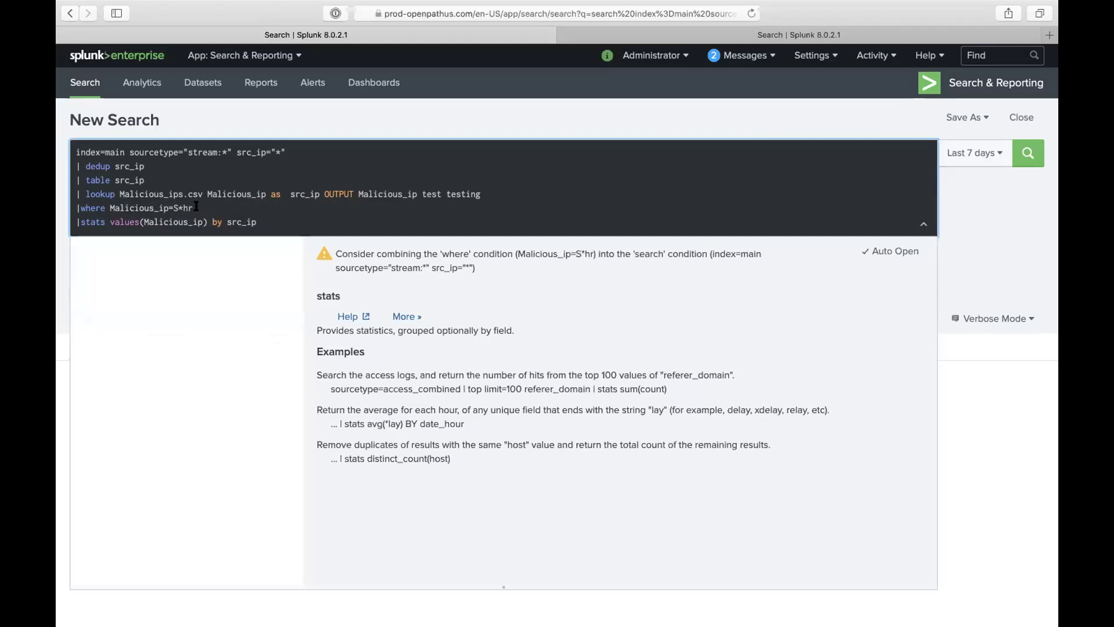
pyautogui.click(197, 208)
# Step: Rewrite the where condition as OR'd Malicious_ip clauses with values 0, 10 and 20
pyautogui.tripleClick(137, 209)
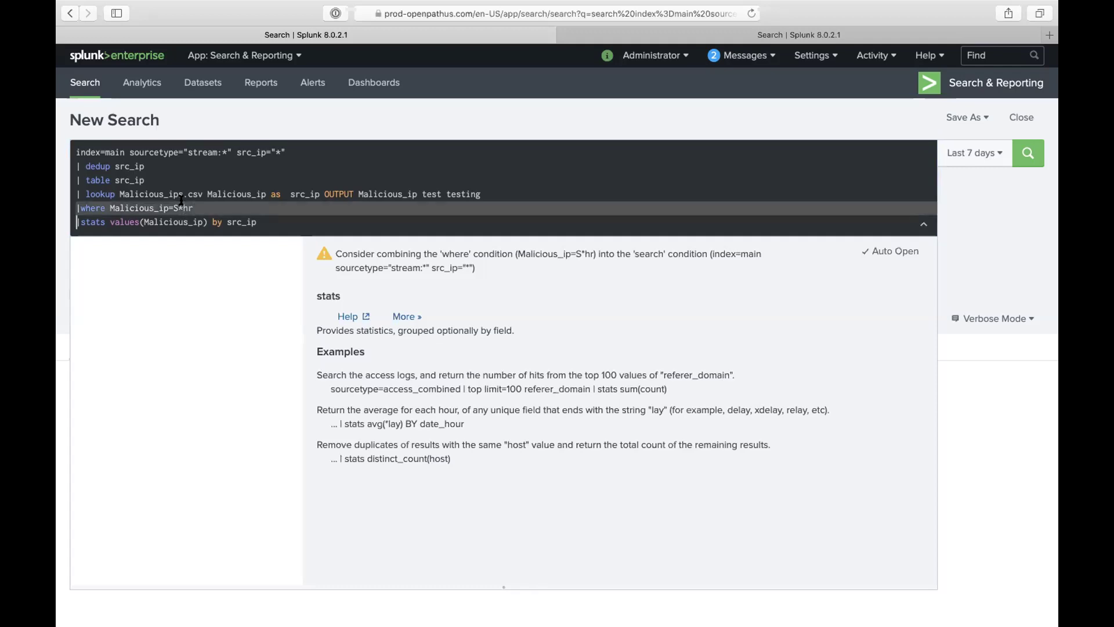
pyautogui.moveTo(173, 208); pyautogui.dragTo(198, 207)
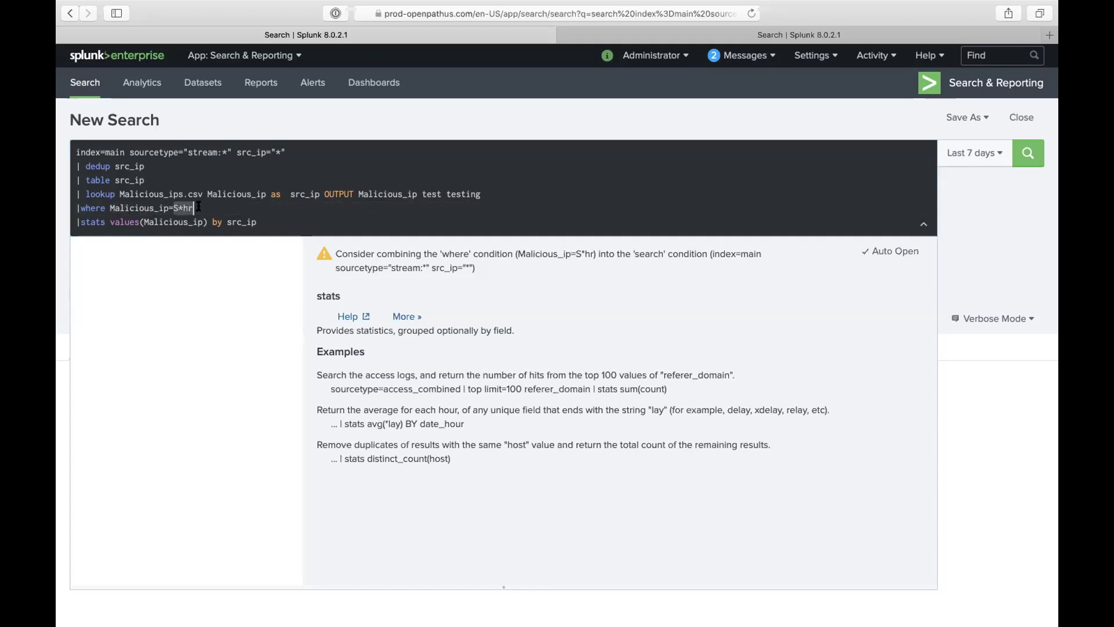
pyautogui.write('0')
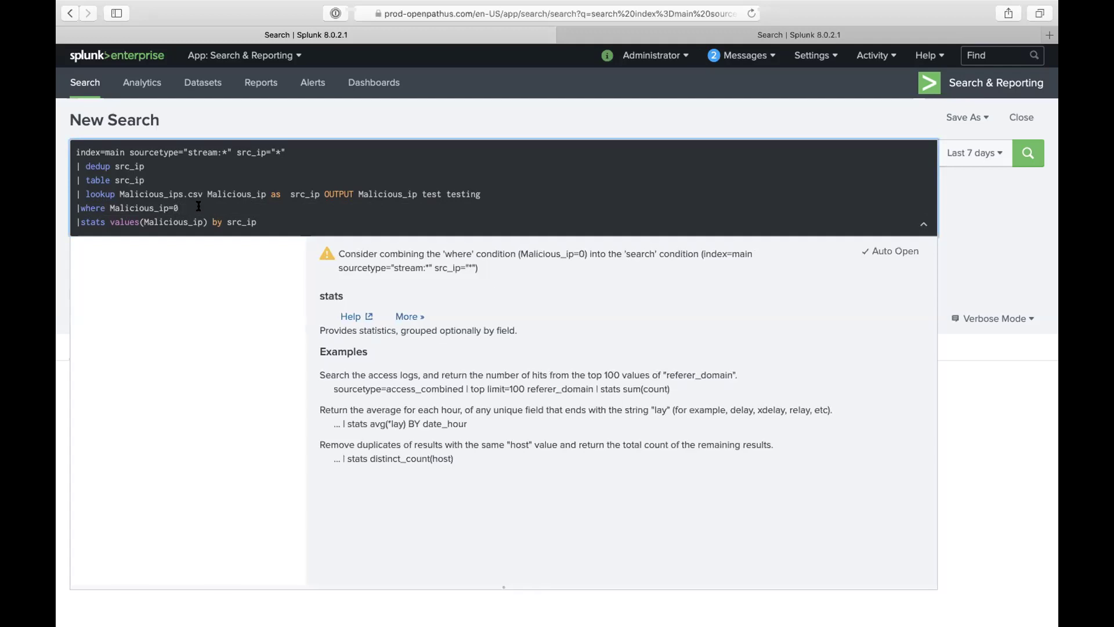
pyautogui.write(' OR')
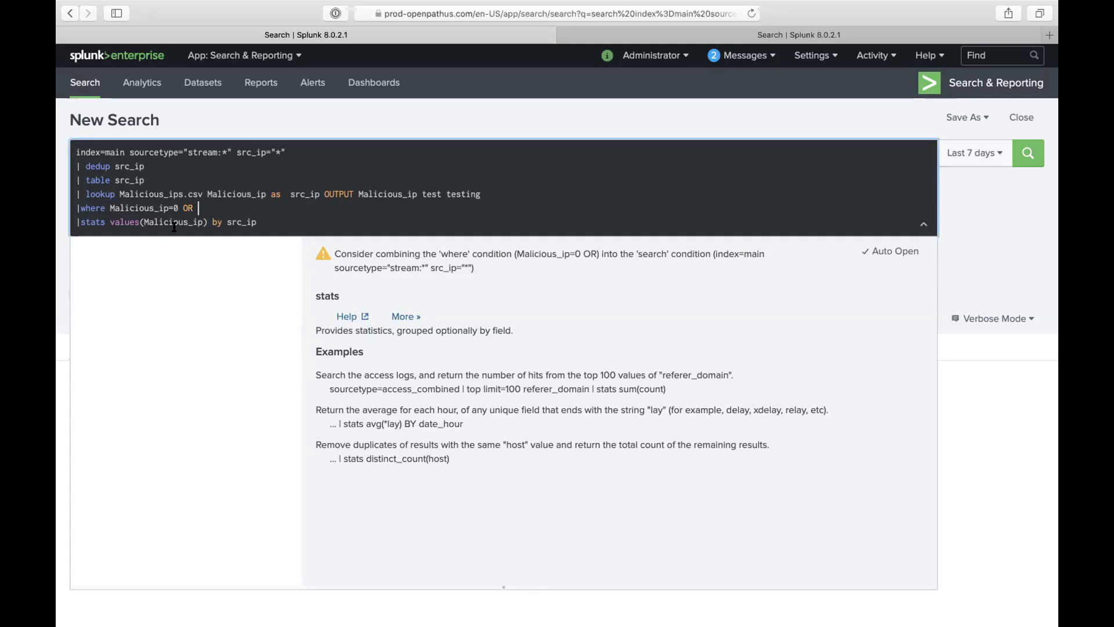
pyautogui.doubleClick(151, 207)
pyautogui.moveTo(178, 208); pyautogui.dragTo(110, 206)
pyautogui.press('super+c')
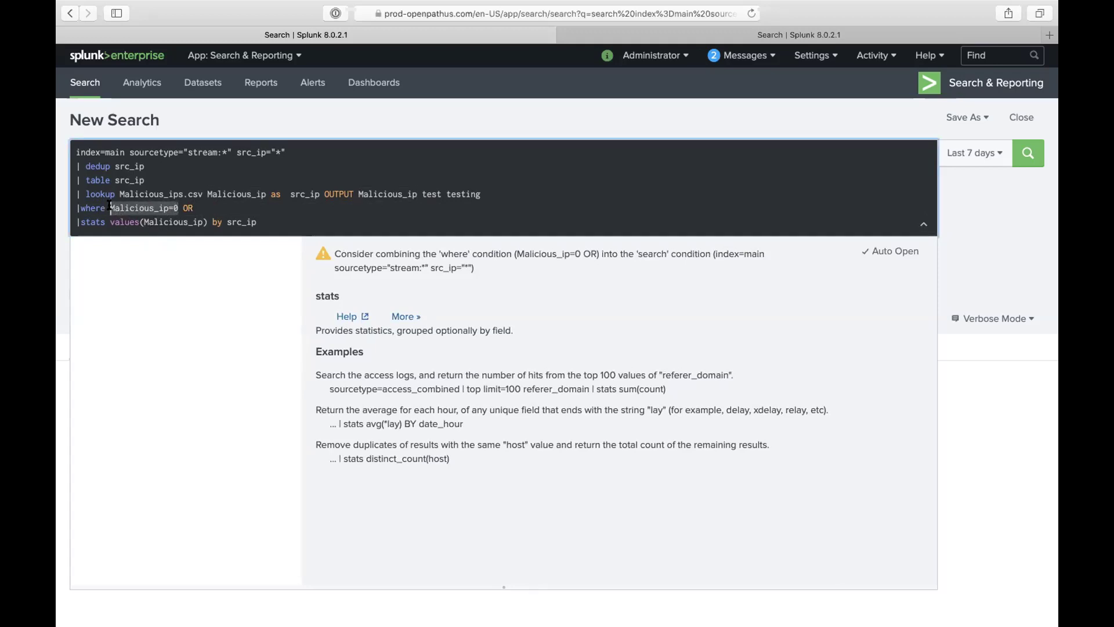
pyautogui.click(206, 208)
pyautogui.press('super+v')
pyautogui.press('BackSpace')
pyautogui.write('10')
pyautogui.write(' OR')
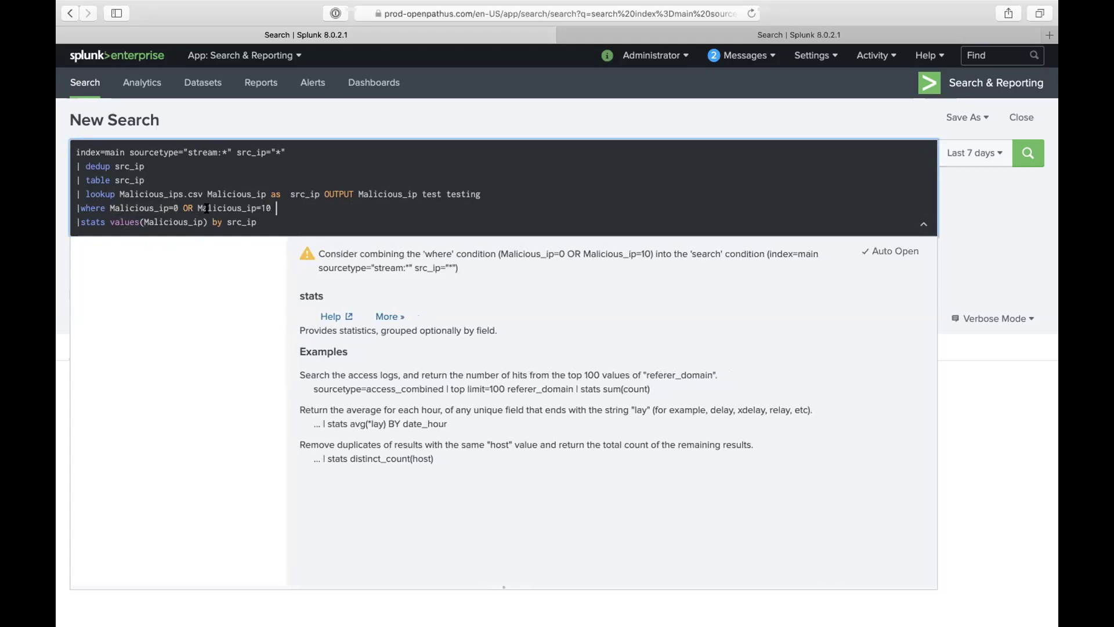
pyautogui.press('super+v')
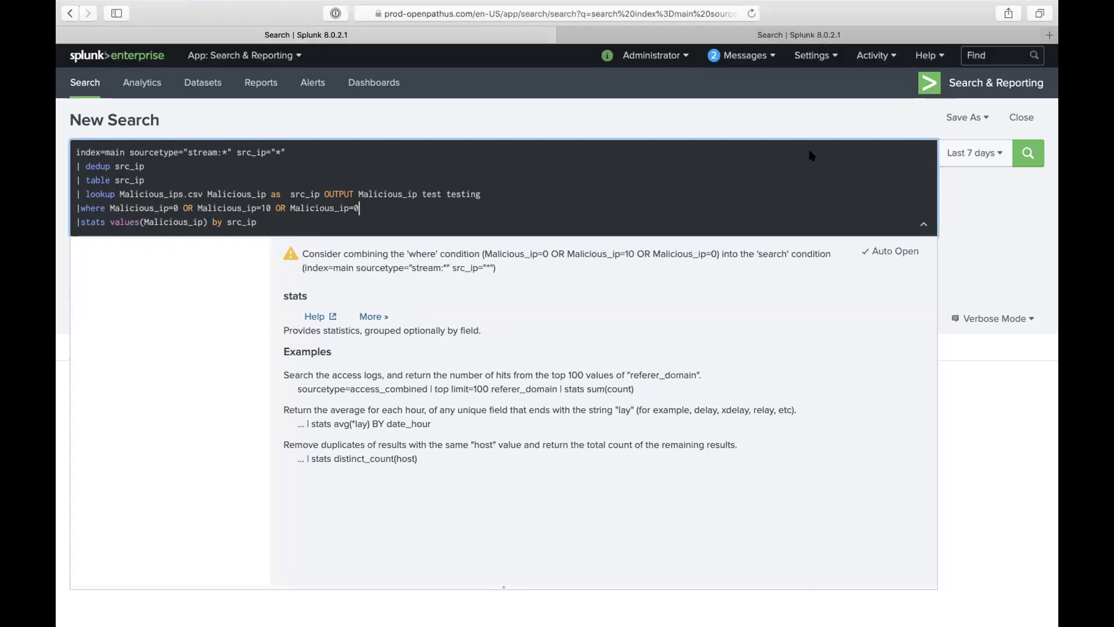
pyautogui.press('Left')
pyautogui.write('2')
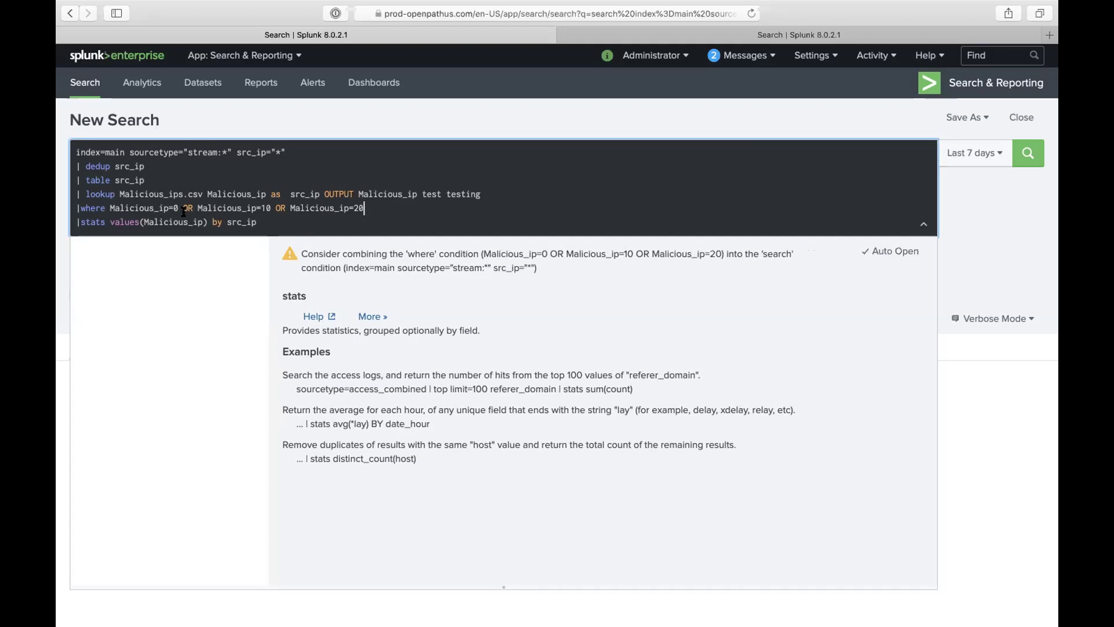
# Step: Change the first clause to Malicious_ip=10*, remove the duplicate clause, and run the search
pyautogui.moveTo(182, 208); pyautogui.dragTo(362, 208)
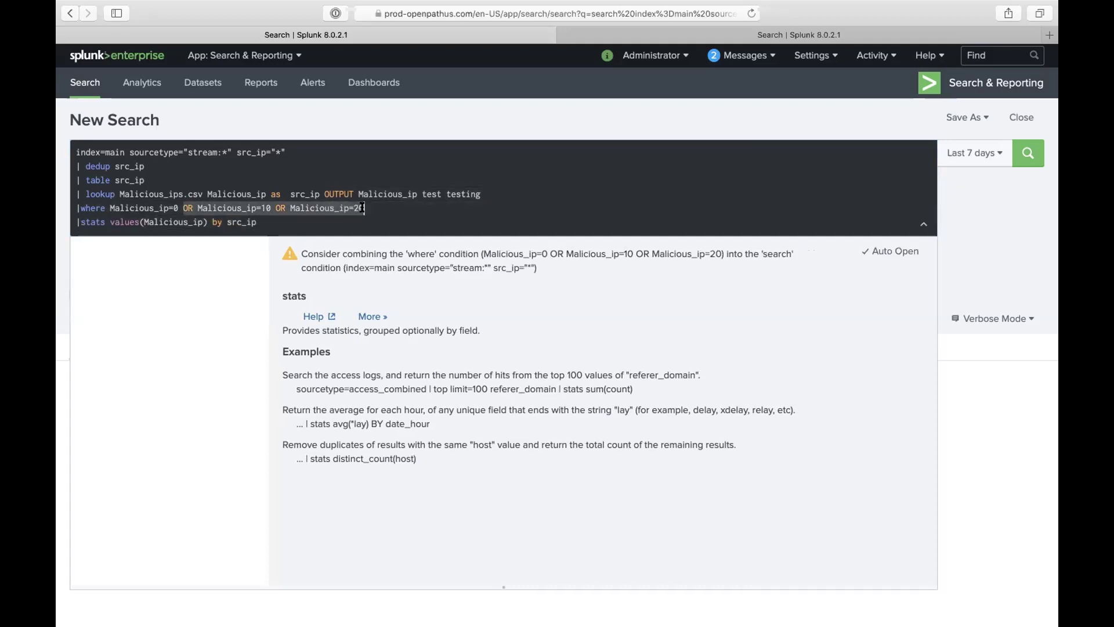
pyautogui.click(180, 208)
pyautogui.write('10')
pyautogui.press('BackSpace')
pyautogui.press('Right')
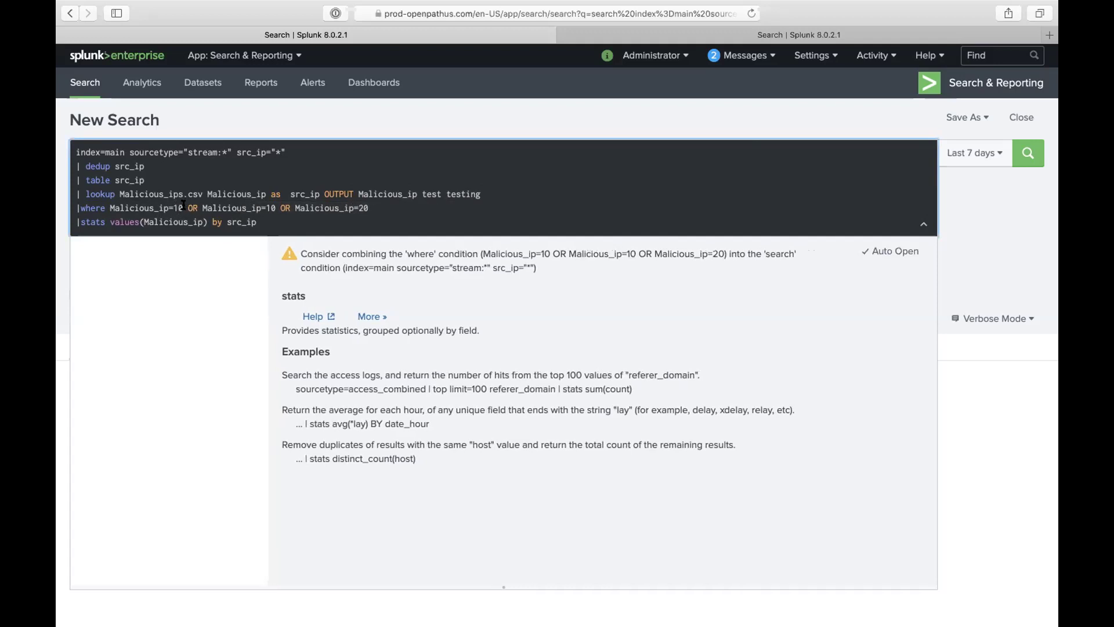
pyautogui.write('*')
pyautogui.tripleClick(220, 221)
pyautogui.press('BackSpace')
pyautogui.press('super+z')
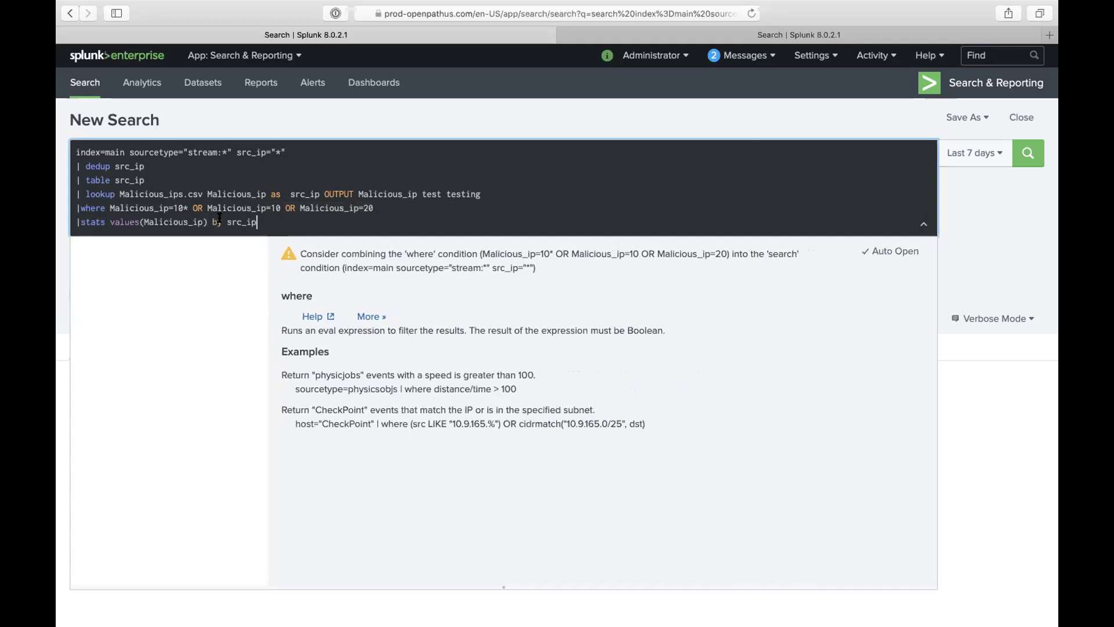
pyautogui.press('BackSpace')
pyautogui.press('BackSpace')
pyautogui.press('BackSpace')
pyautogui.press('BackSpace')
pyautogui.press('BackSpace')
pyautogui.press('BackSpace')
pyautogui.press('BackSpace')
pyautogui.press('BackSpace')
pyautogui.press('BackSpace')
pyautogui.press('BackSpace')
pyautogui.press('BackSpace')
pyautogui.press('BackSpace')
pyautogui.press('BackSpace')
pyautogui.press('BackSpace')
pyautogui.press('BackSpace')
pyautogui.press('BackSpace')
pyautogui.press('BackSpace')
pyautogui.press('BackSpace')
pyautogui.press('BackSpace')
pyautogui.press('Return')
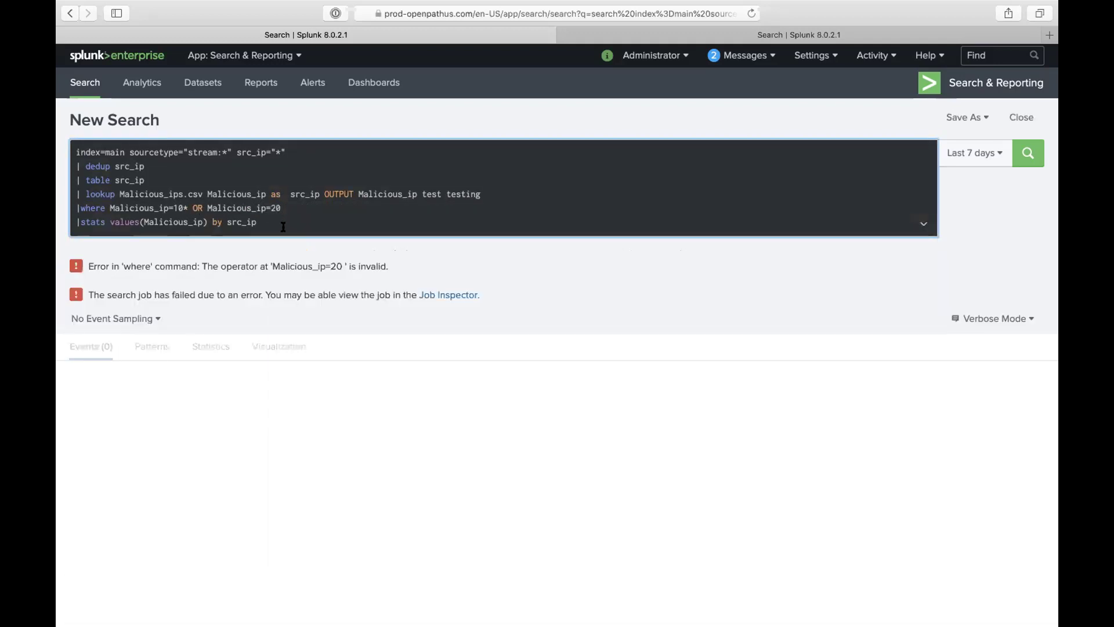
# Step: Make the second value 20* and quote both values as "10*" and "20*", rerunning each time
pyautogui.click(277, 208)
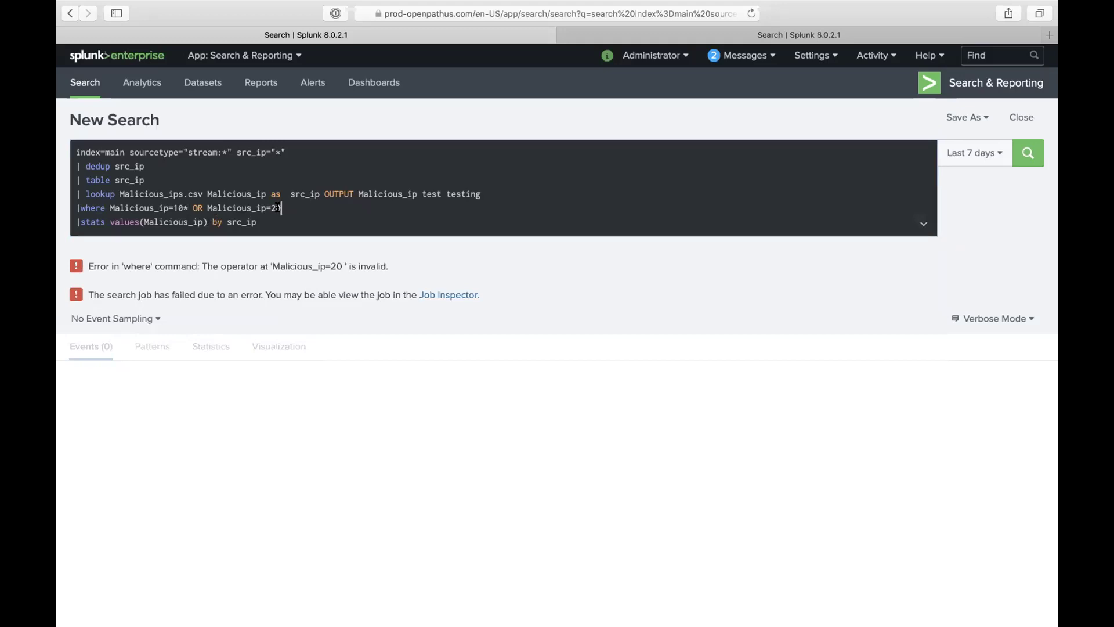
pyautogui.write('*')
pyautogui.press('Return')
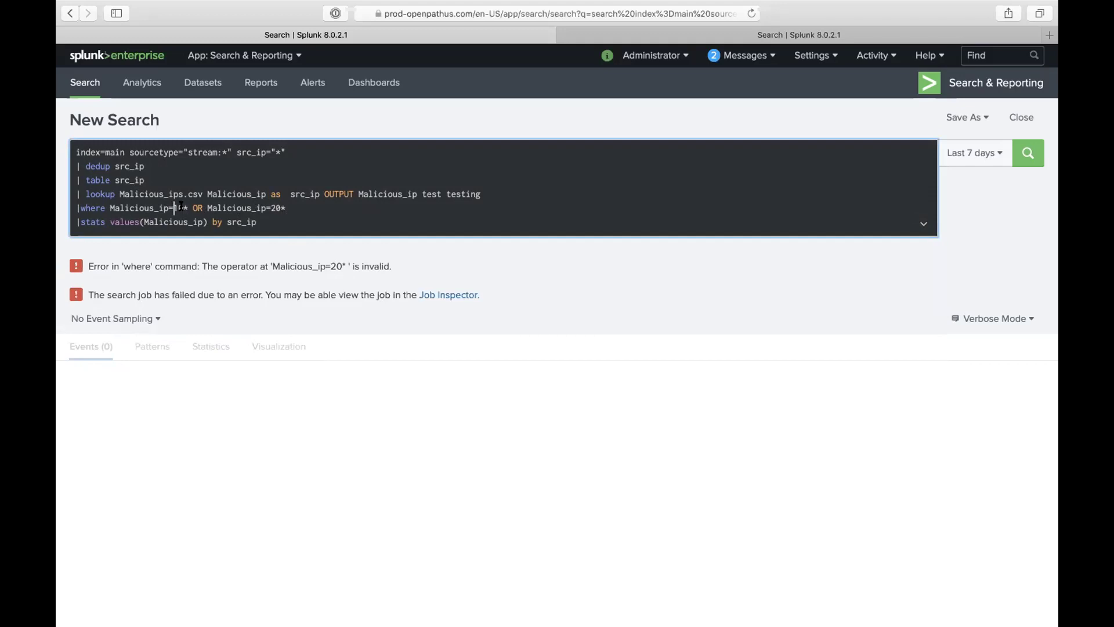
pyautogui.click(174, 207)
pyautogui.write('"10*')
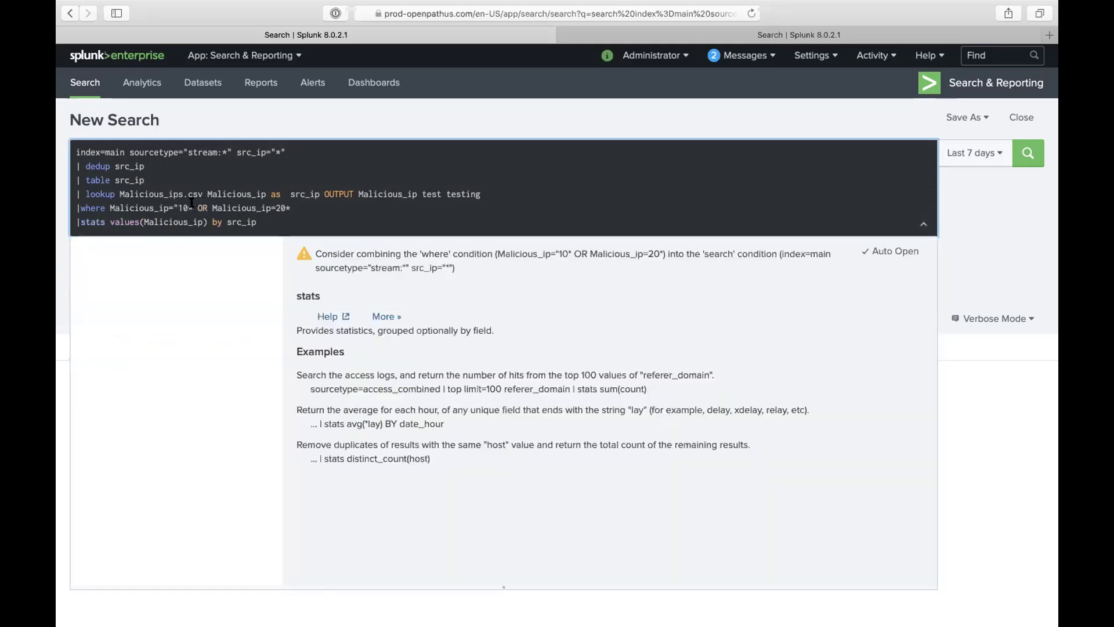
pyautogui.write('"')
pyautogui.press('Return')
pyautogui.click(280, 206)
pyautogui.write('"')
pyautogui.click(303, 200)
pyautogui.write('"')
pyautogui.press('Return')
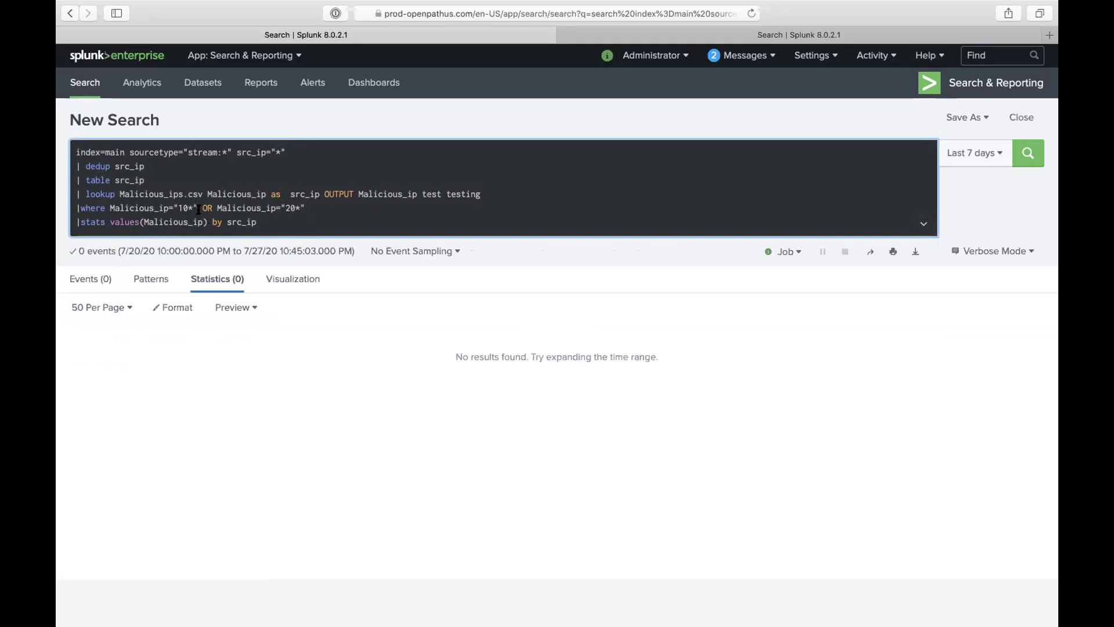
# Step: Replace the where command with search and run, listing six src_ip rows
pyautogui.doubleClick(92, 207)
pyautogui.write('search')
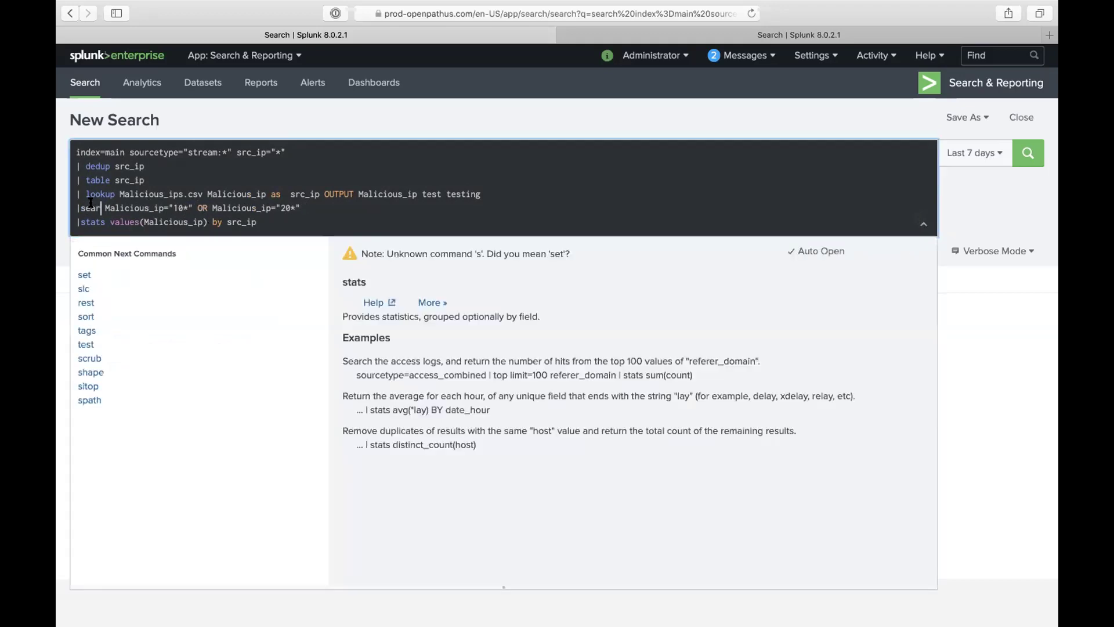
pyautogui.press('Return')
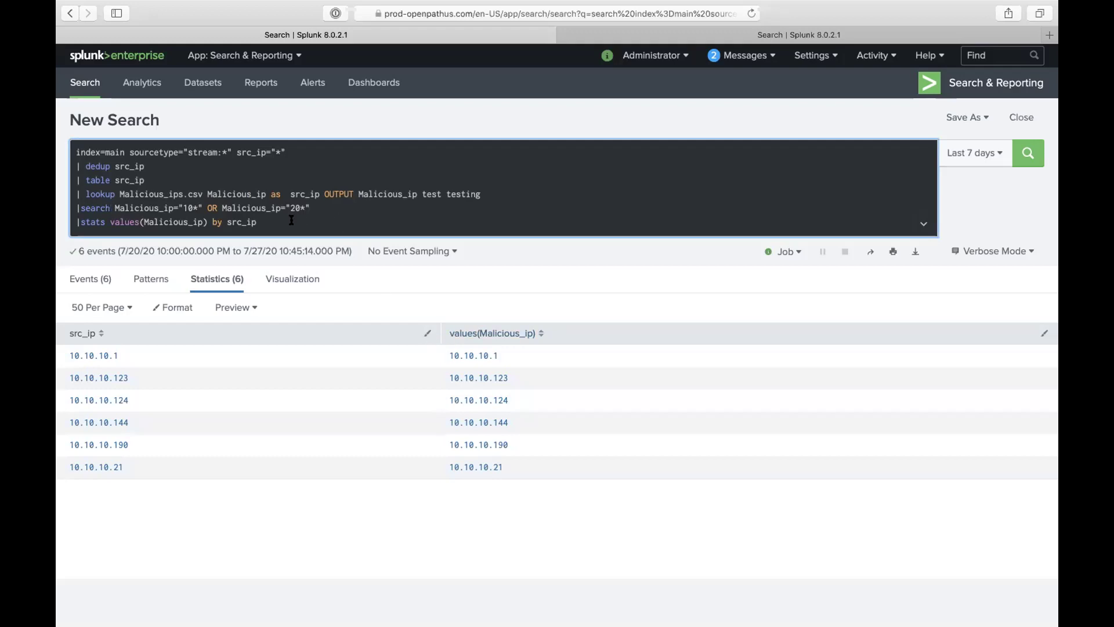
# Step: Delete the extra space before src_ip on the lookup line
pyautogui.click(250, 223)
pyautogui.tripleClick(250, 223)
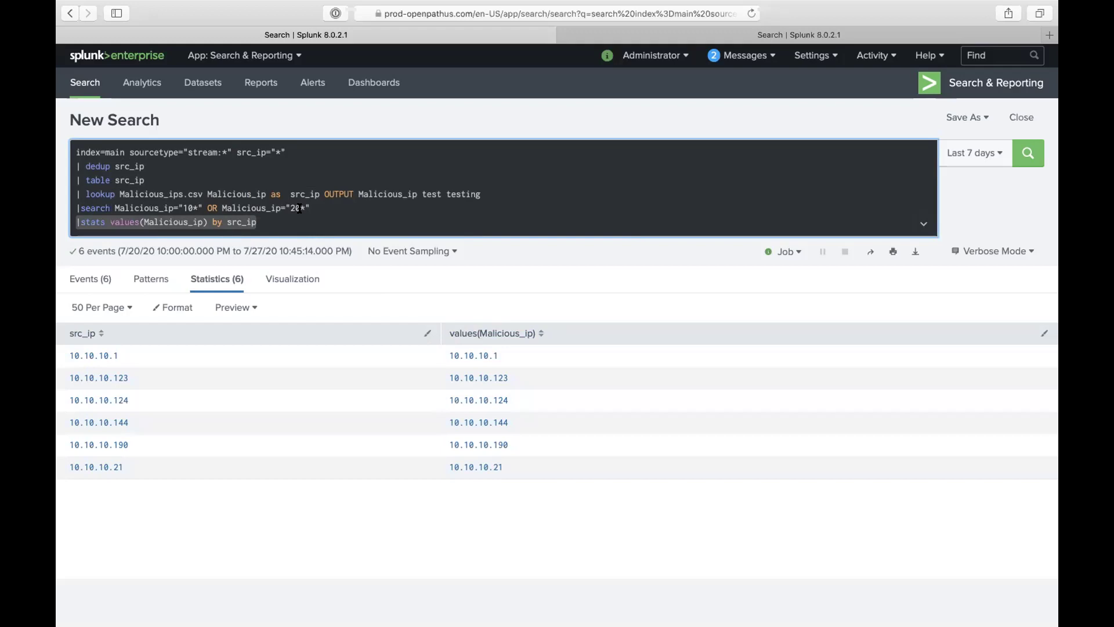
pyautogui.click(279, 193)
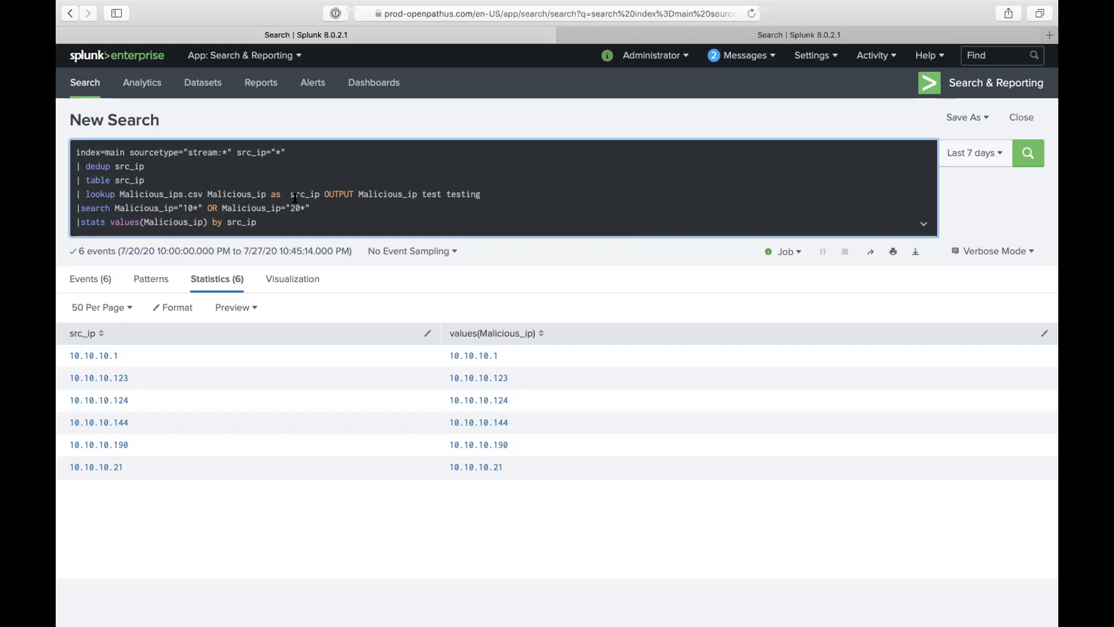
pyautogui.click(291, 195)
pyautogui.press('BackSpace')
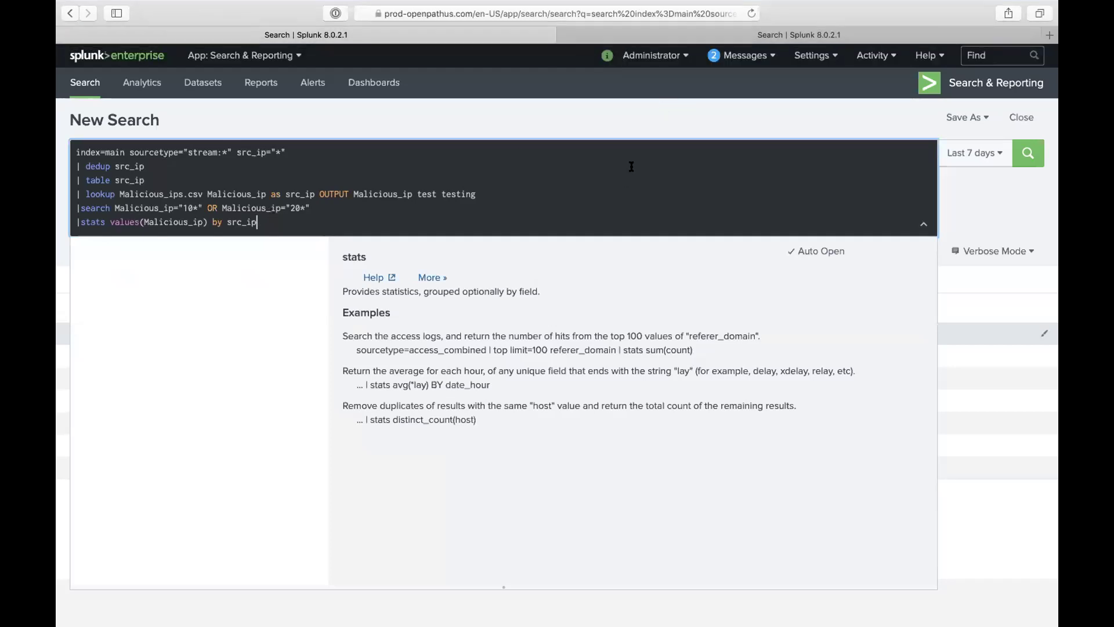
# Step: Leave the finished search and open a new Safari tab beside the Splunk tabs
pyautogui.click(551, 210)
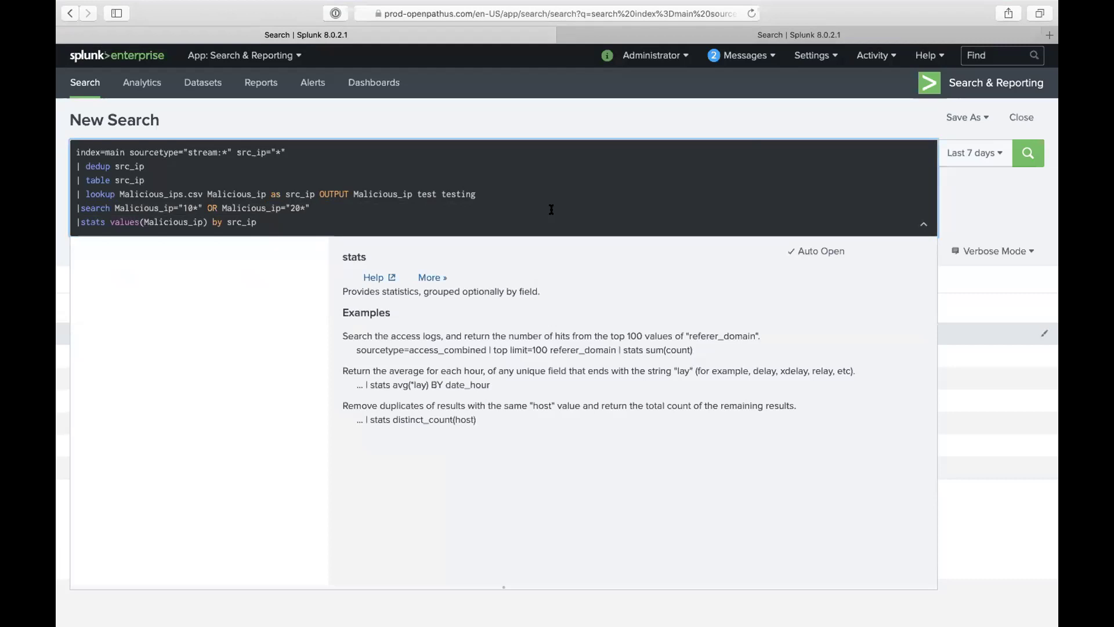
pyautogui.moveTo(519, 5)
pyautogui.press('super+t')
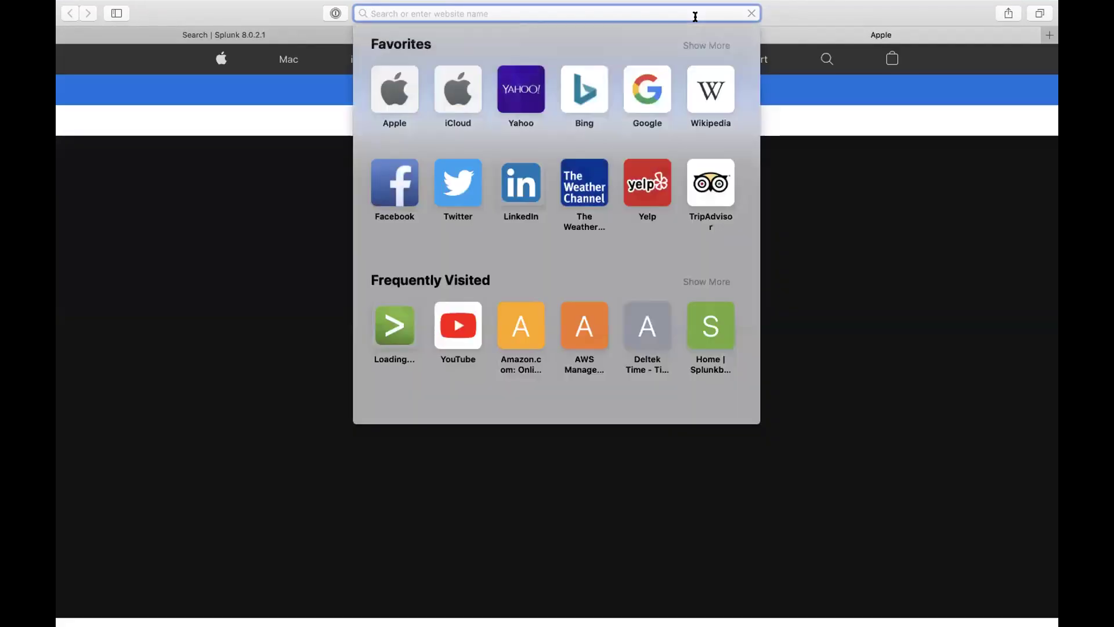
# Step: Go to aws.amazon.com and sign in to the console as an IAM user with saved credentials
pyautogui.write('aws')
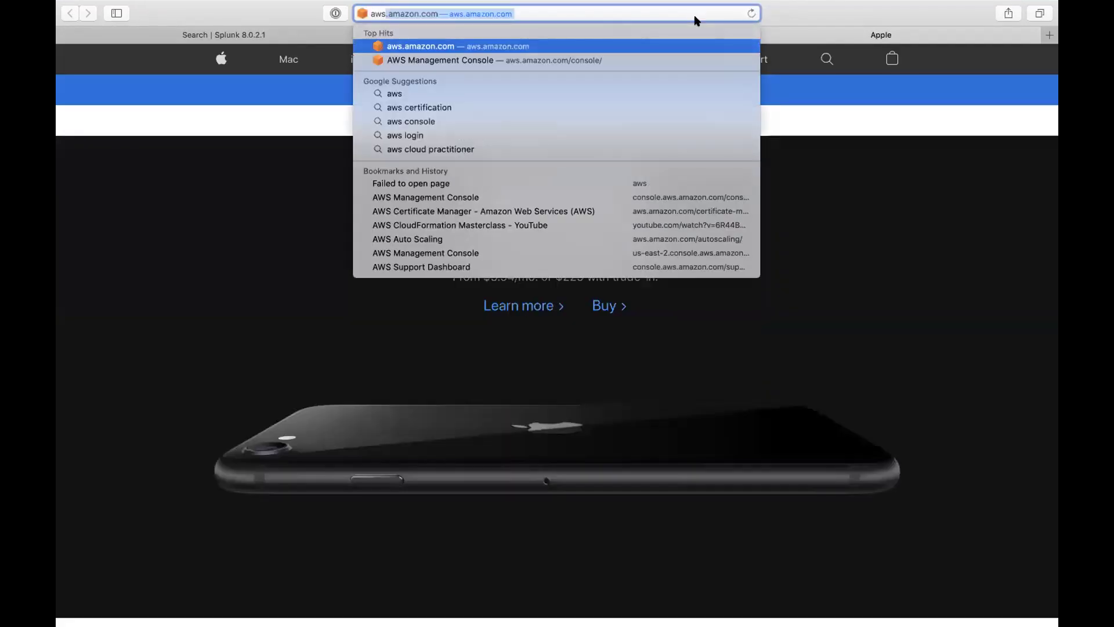
pyautogui.press('Return')
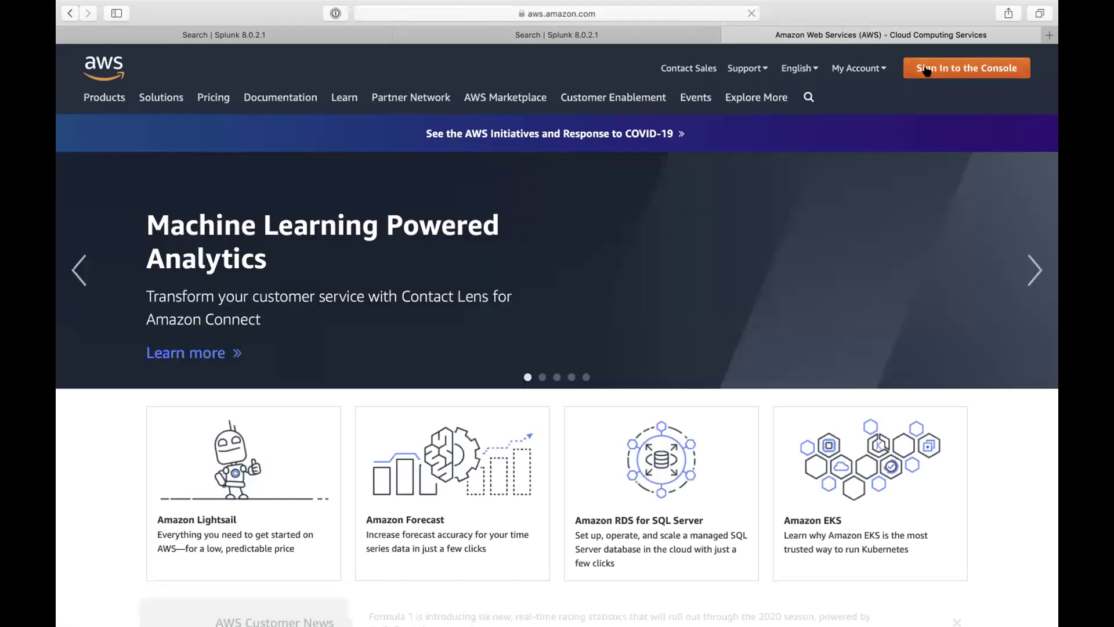
pyautogui.click(926, 70)
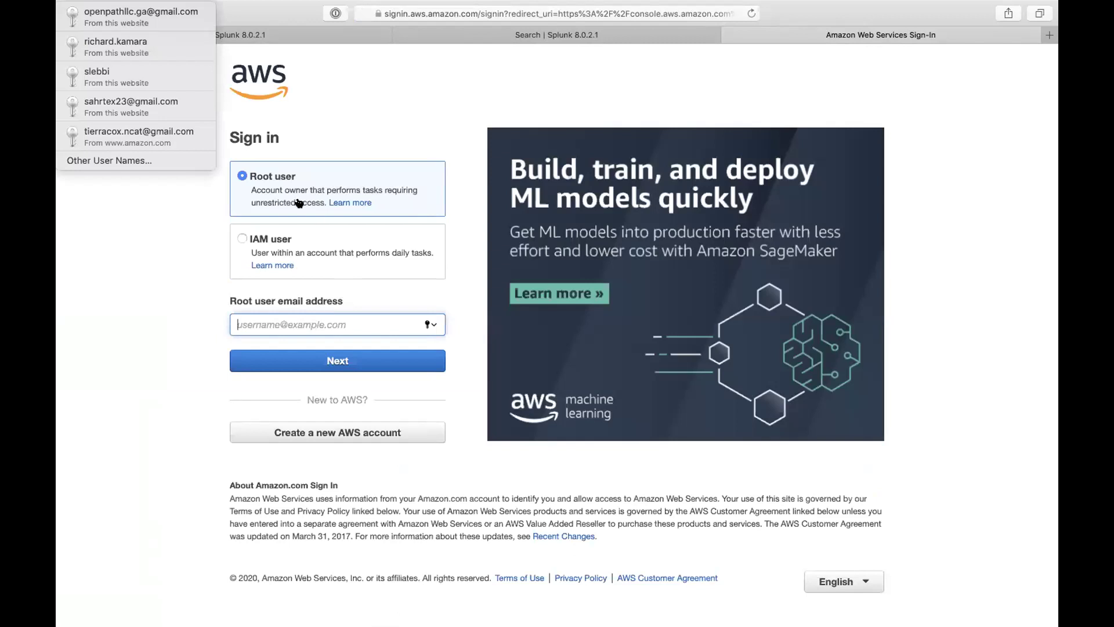
pyautogui.click(175, 54)
pyautogui.click(401, 361)
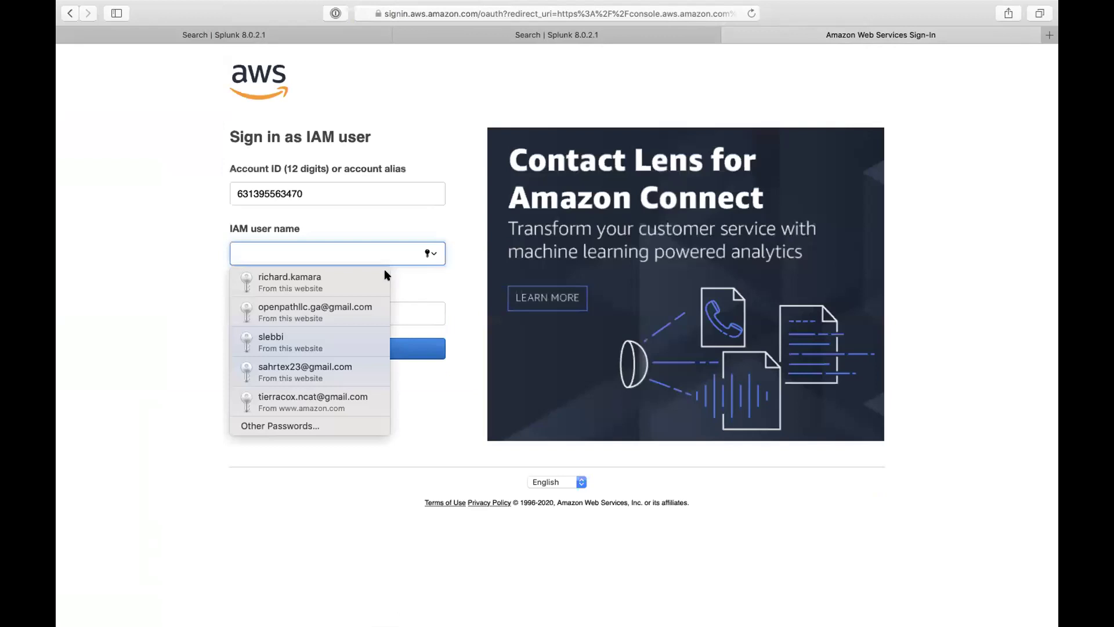
pyautogui.click(348, 279)
pyautogui.click(337, 349)
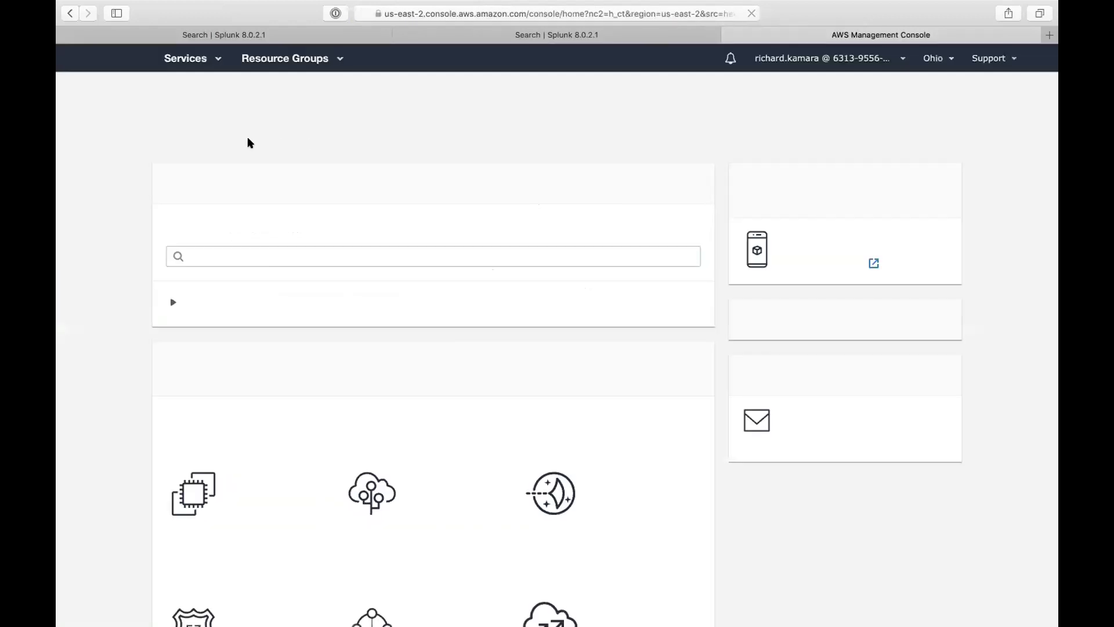
pyautogui.click(198, 65)
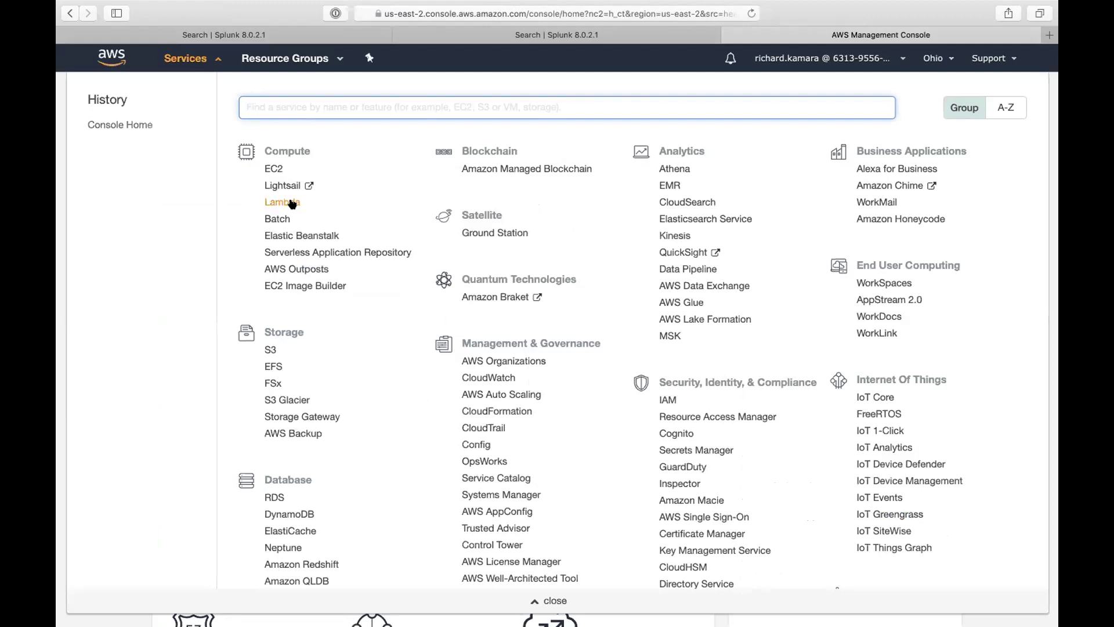
# Step: In EC2 Security Groups, inspect Splunk_SH's seven inbound rules in Ohio and copy its description
pyautogui.click(274, 169)
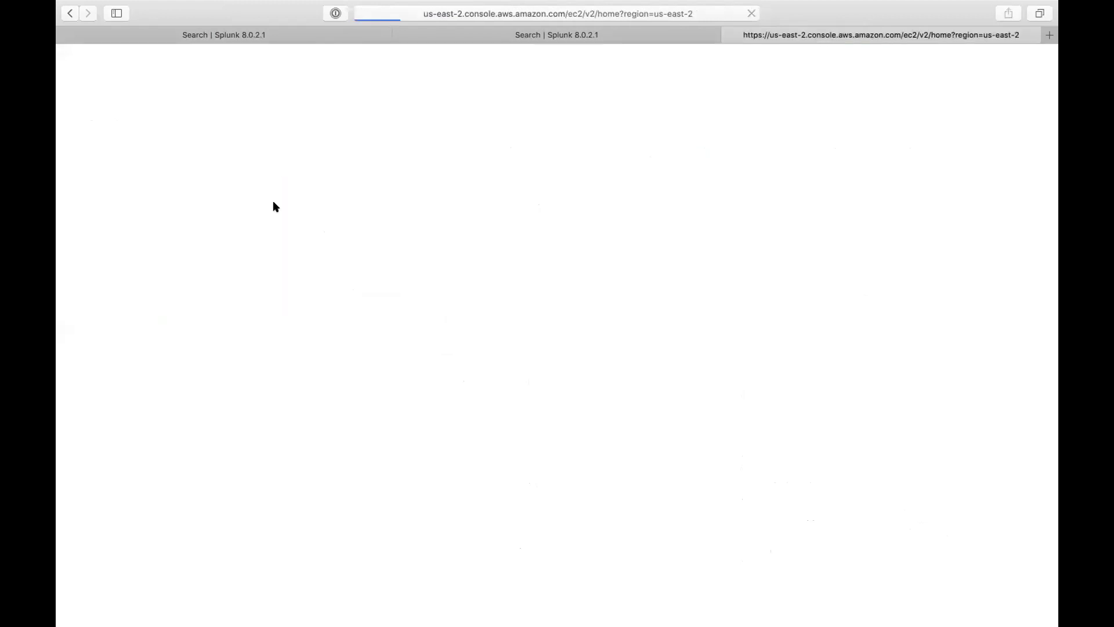
pyautogui.scroll(-2, 129, 483)
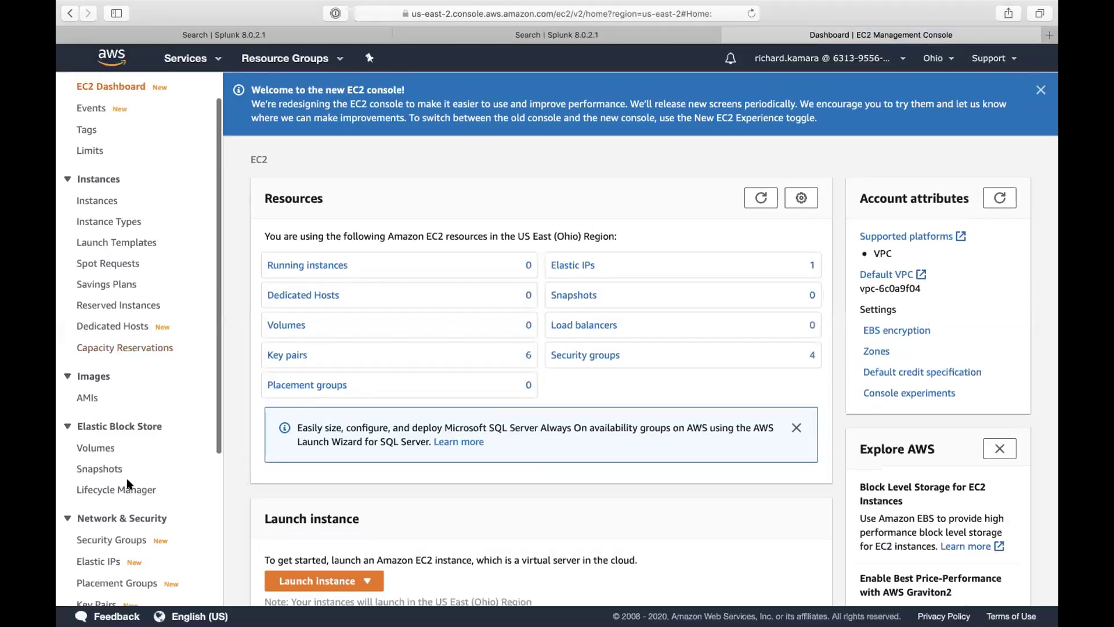
pyautogui.click(94, 539)
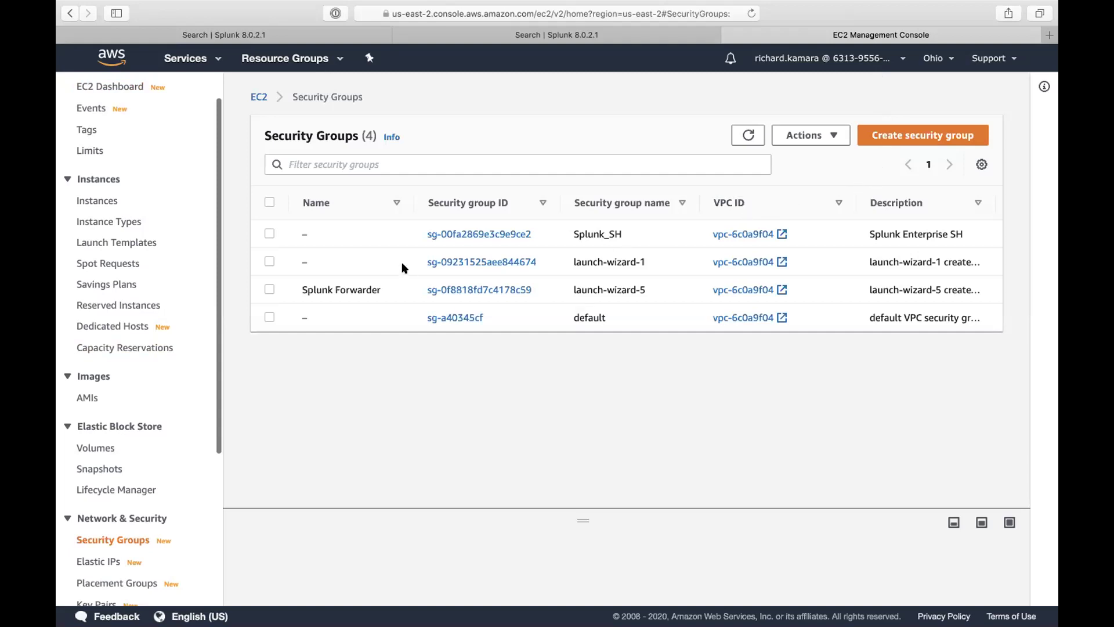
pyautogui.click(470, 234)
pyautogui.scroll(-1, 475, 380)
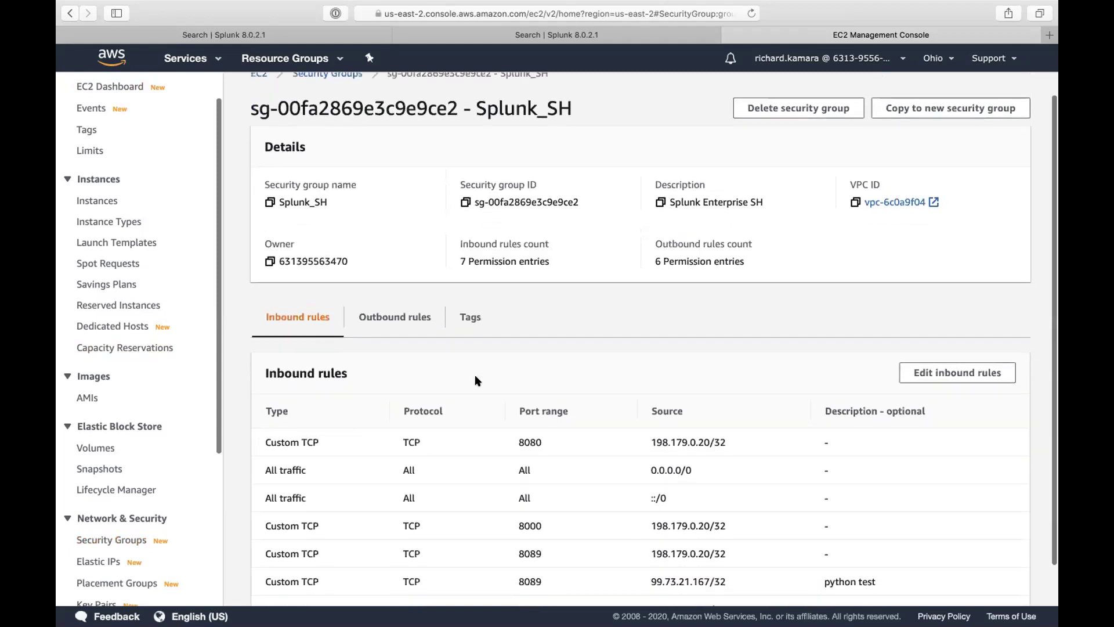
pyautogui.scroll(-2, 475, 380)
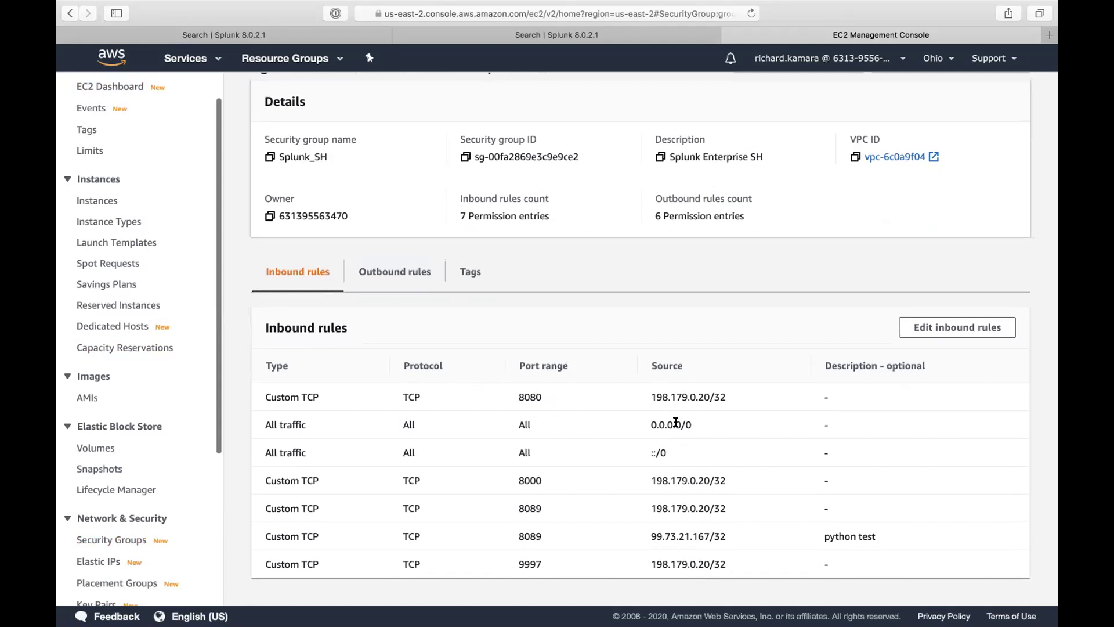
pyautogui.scroll(3, 580, 368)
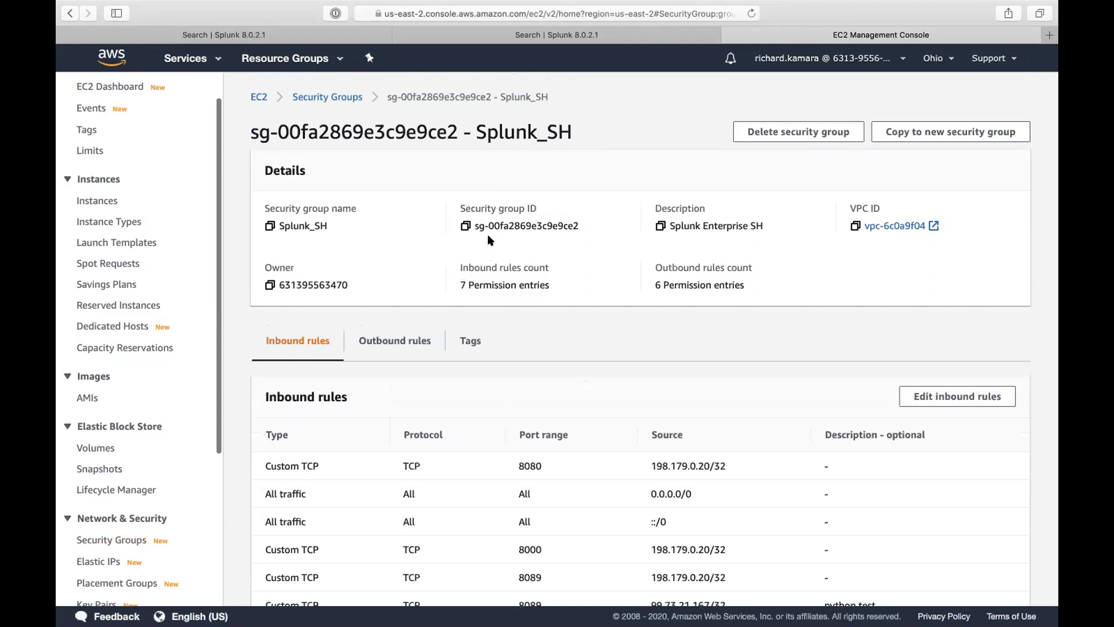
pyautogui.click(660, 226)
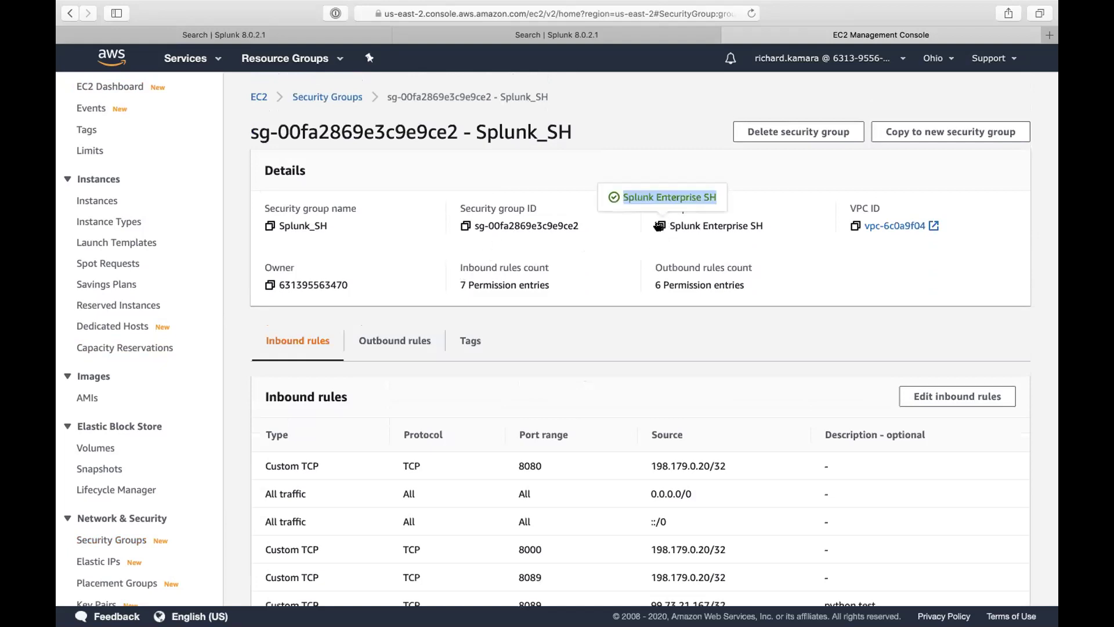
pyautogui.click(102, 87)
# Step: Switch to US East (N. Virginia) and open the Splunk Search Heads group's 13 inbound rules
pyautogui.click(306, 263)
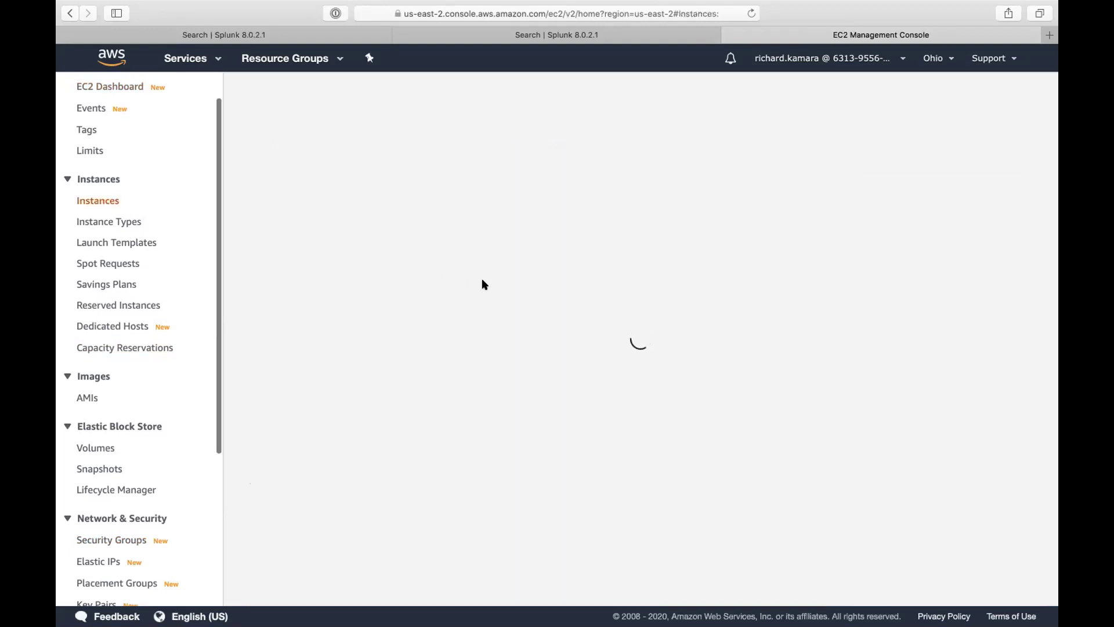
pyautogui.click(940, 61)
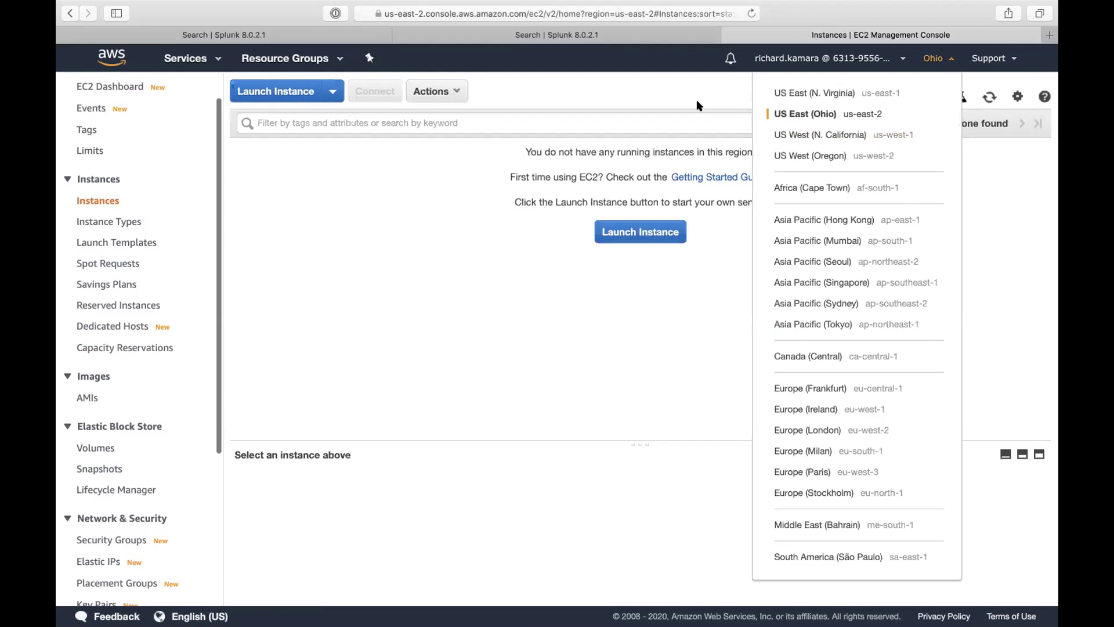
pyautogui.click(838, 95)
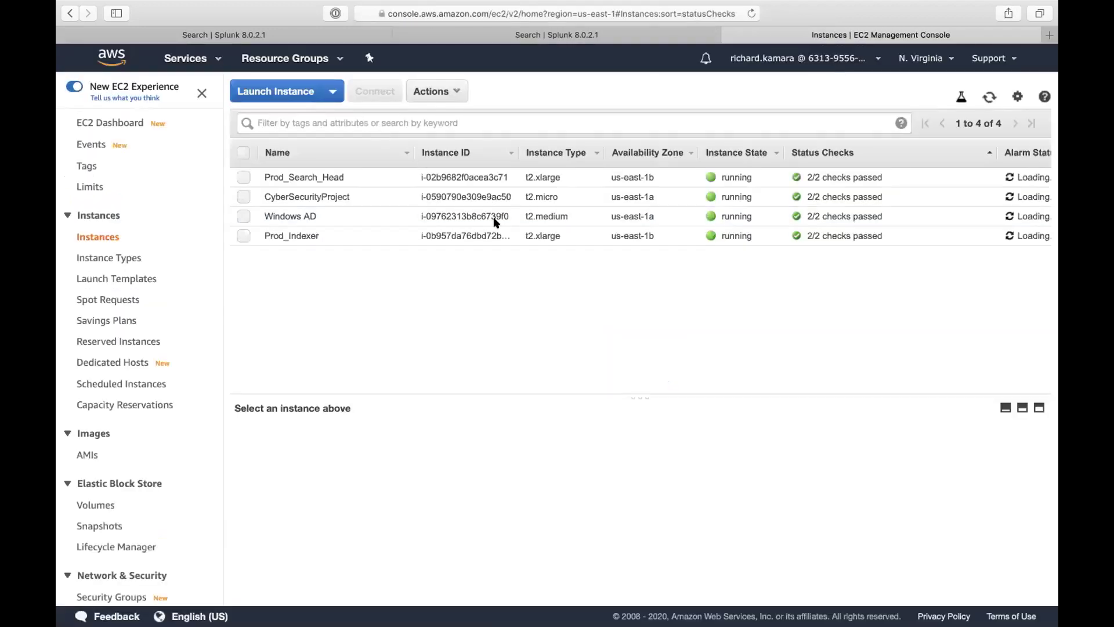
pyautogui.scroll(-5, 113, 455)
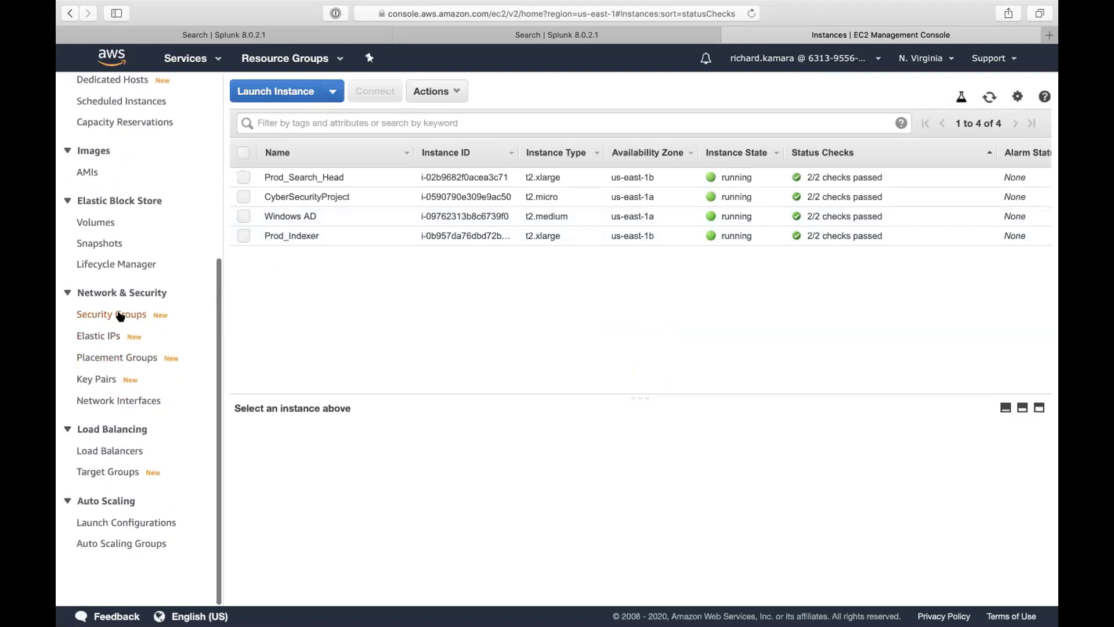
pyautogui.click(119, 316)
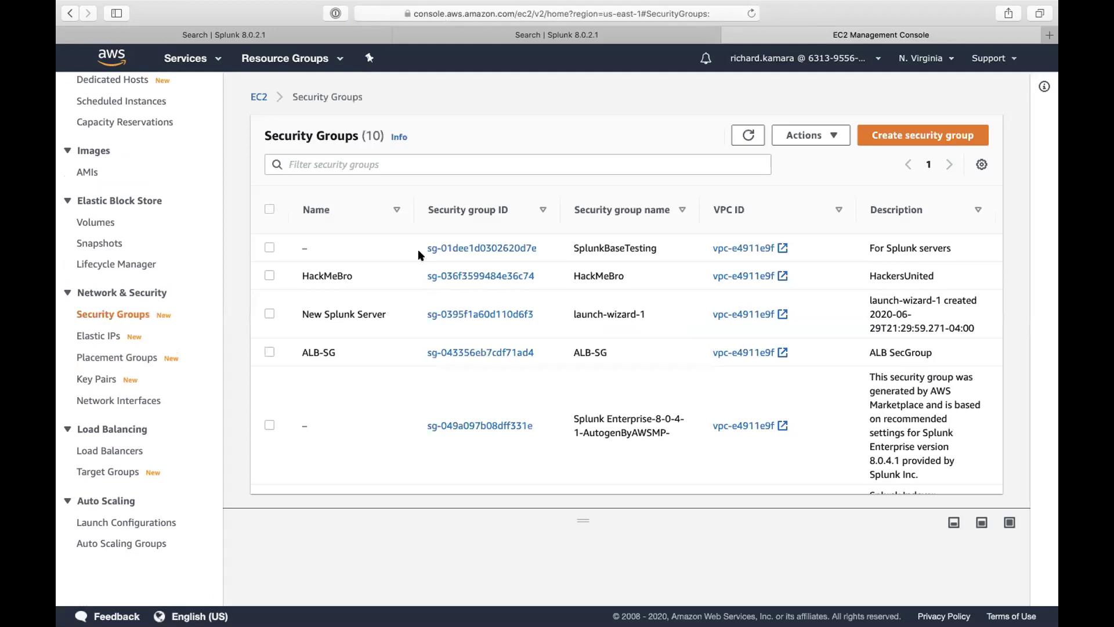
pyautogui.scroll(-5, 551, 438)
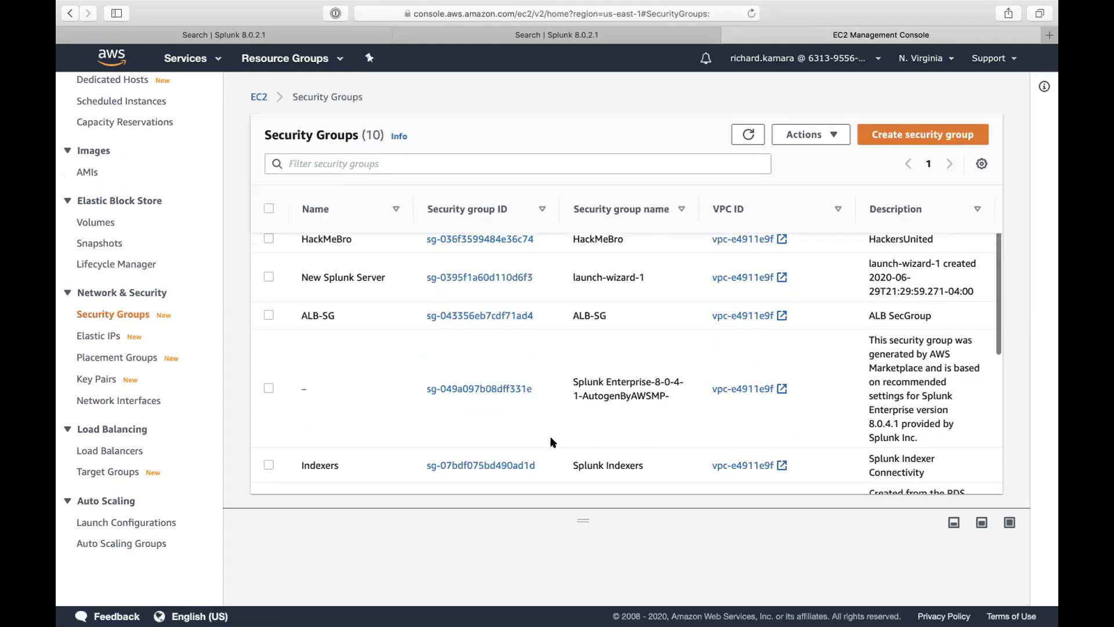
pyautogui.scroll(-3, 550, 441)
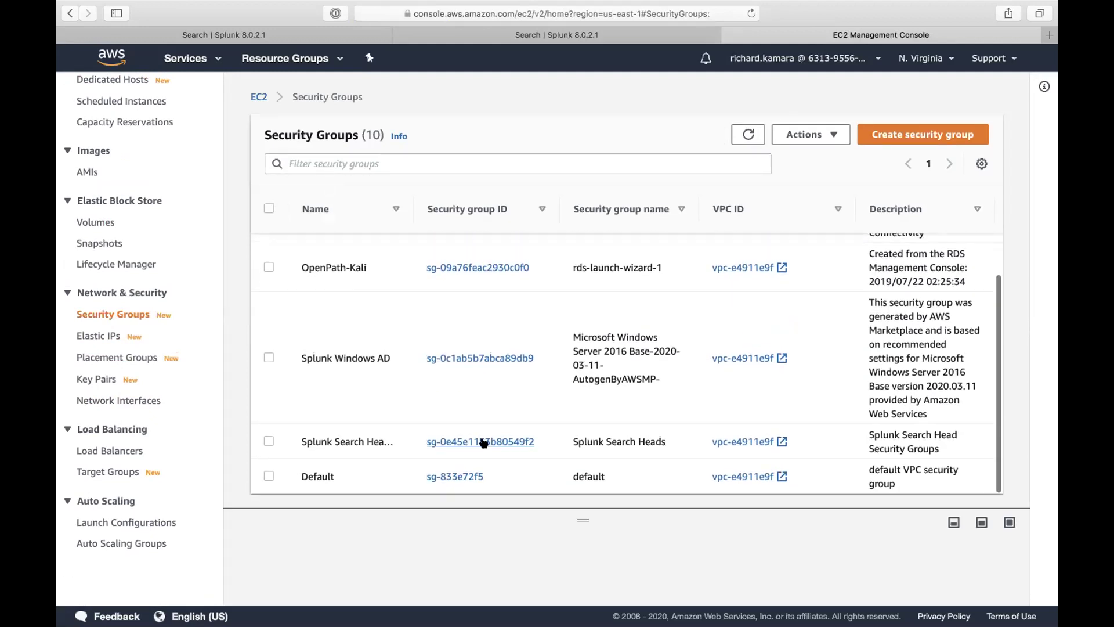
pyautogui.click(452, 444)
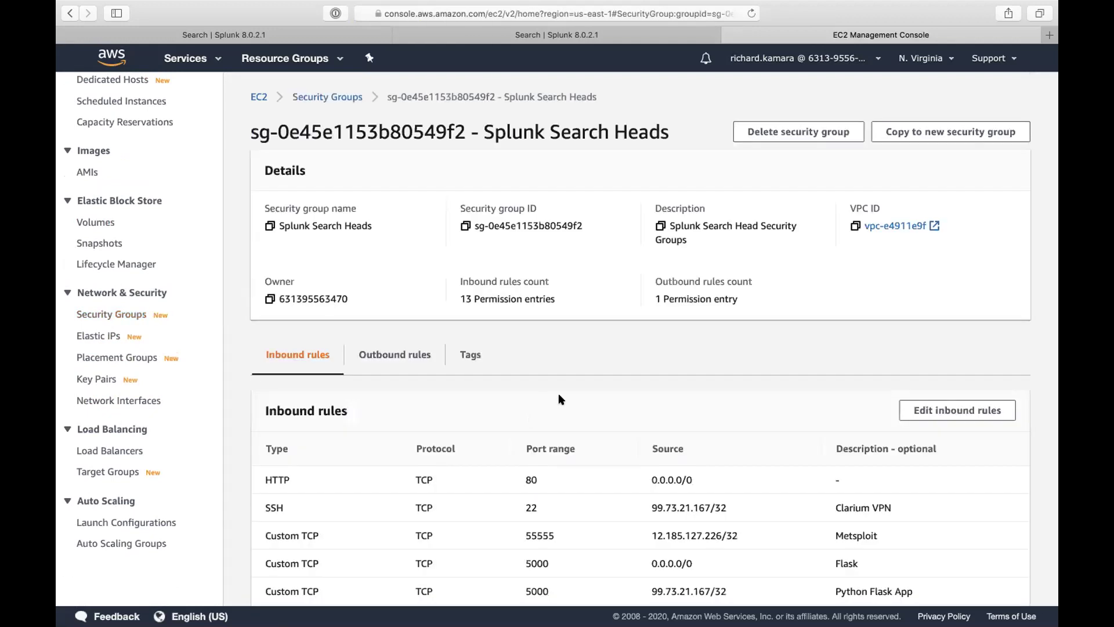
# Step: Add 0.0.0.0/0 as a source on the port 9997 (Richs FWD) inbound rule and save
pyautogui.scroll(-5, 561, 471)
pyautogui.scroll(-3, 561, 473)
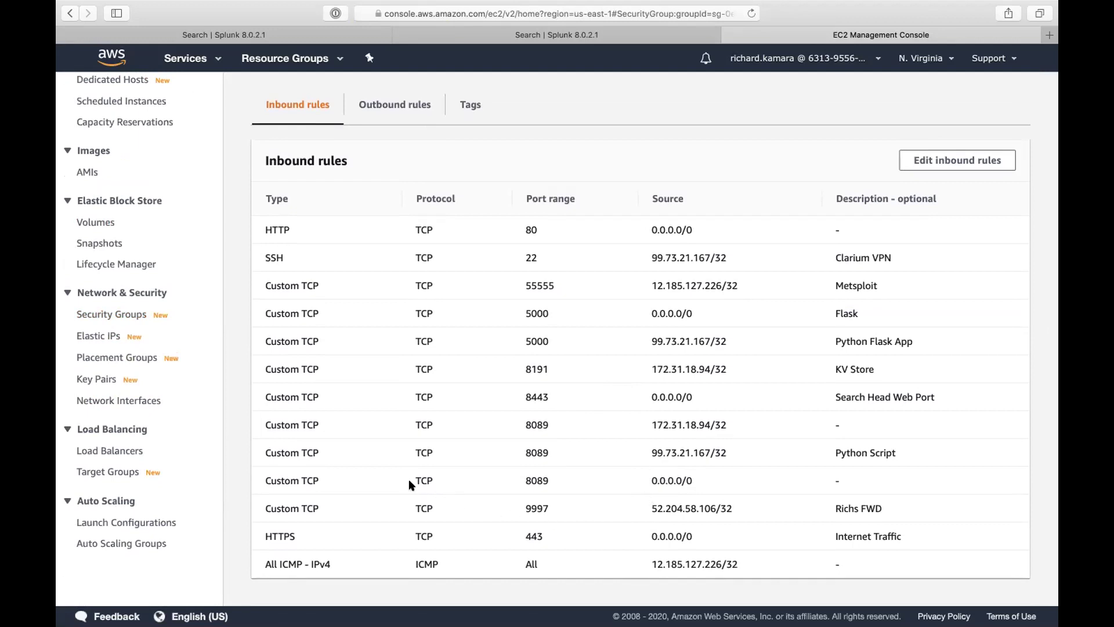
pyautogui.click(942, 171)
pyautogui.scroll(-7, 841, 243)
pyautogui.scroll(-1, 842, 247)
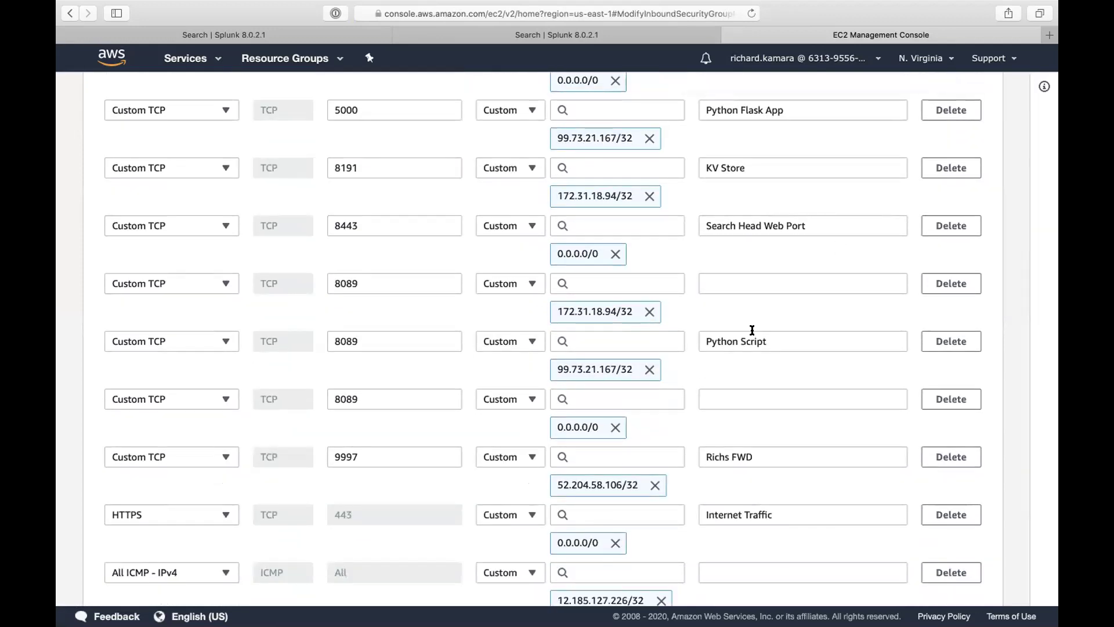
pyautogui.scroll(6, 432, 375)
pyautogui.scroll(-10, 432, 376)
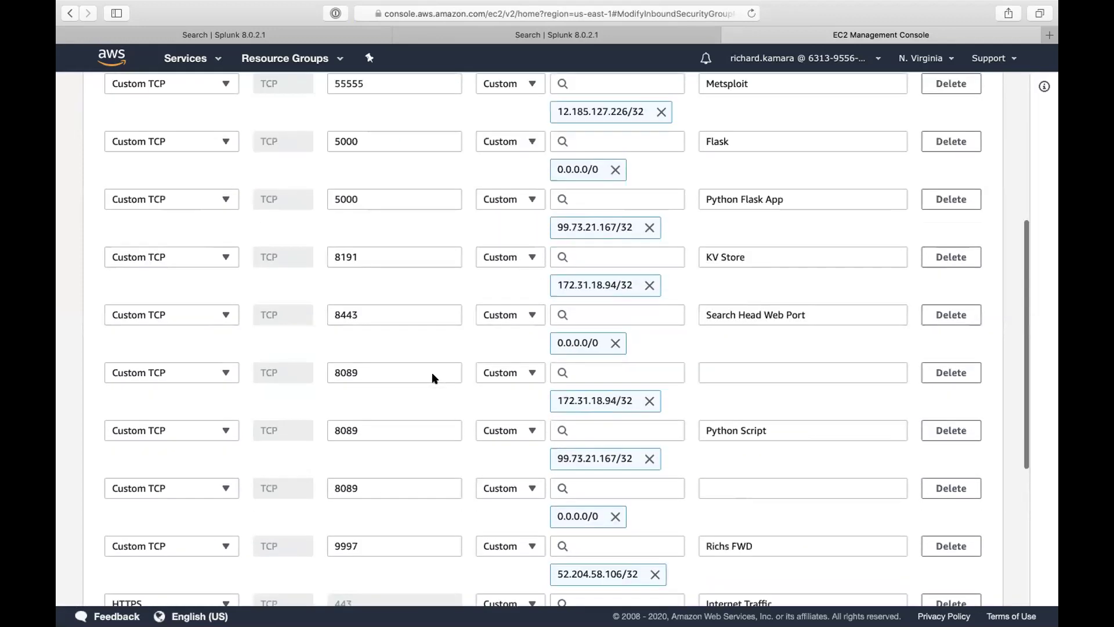
pyautogui.click(621, 309)
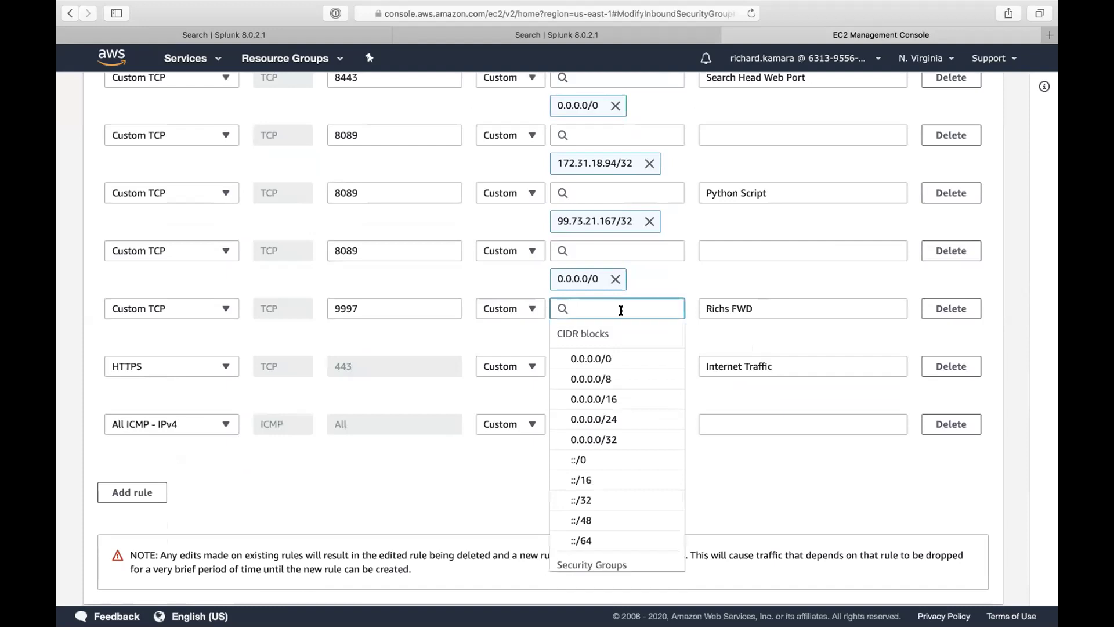
pyautogui.write('0')
pyautogui.click(591, 360)
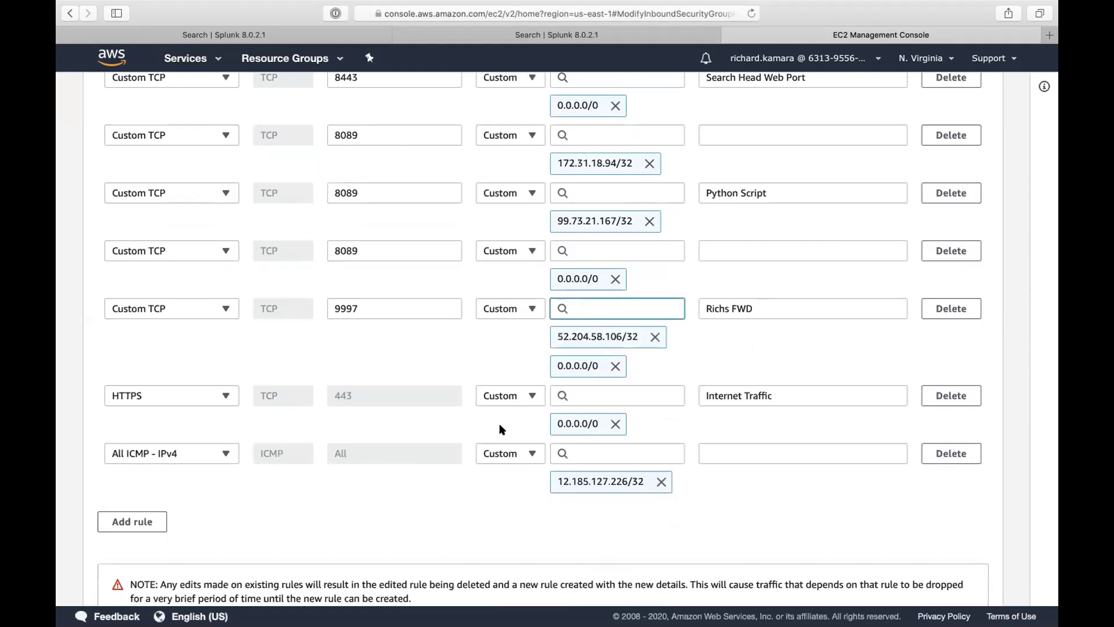
pyautogui.scroll(-3, 427, 498)
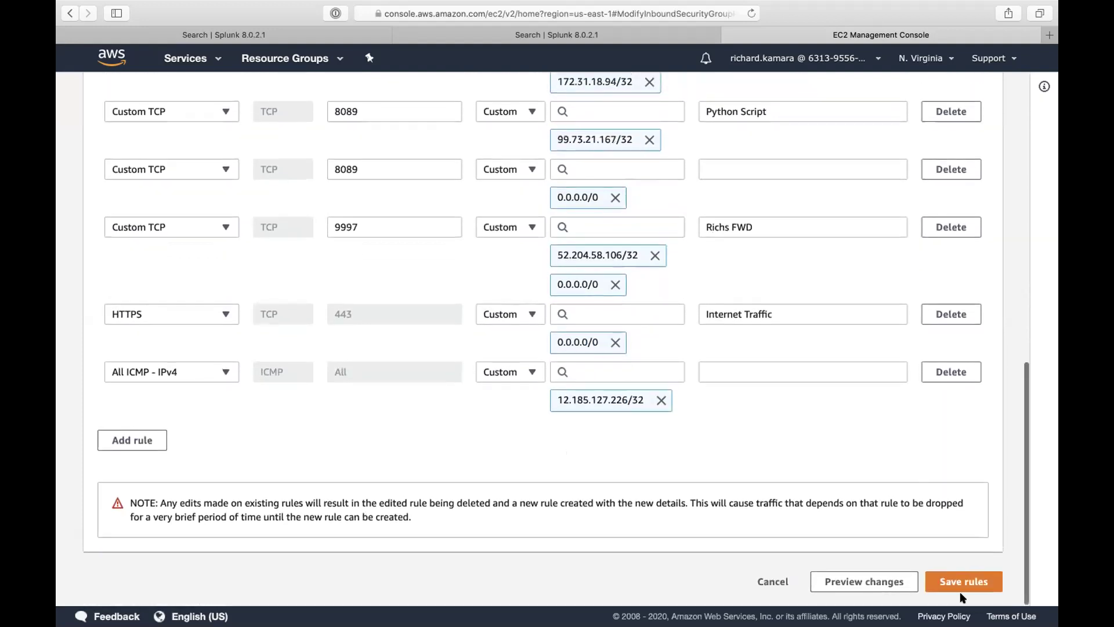
pyautogui.click(962, 583)
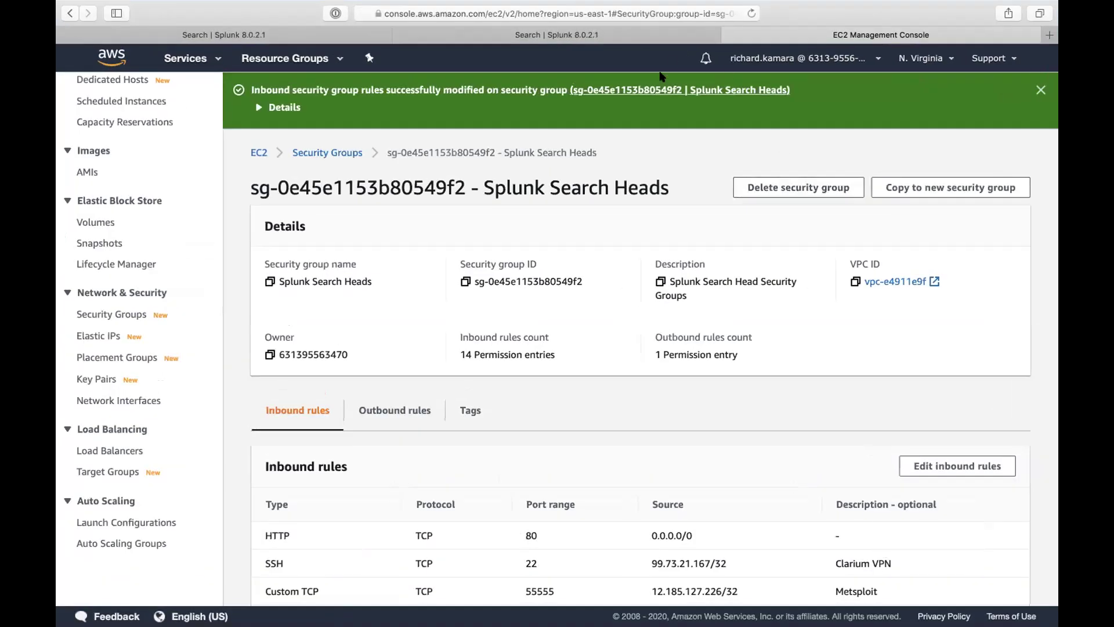
pyautogui.moveTo(599, 6)
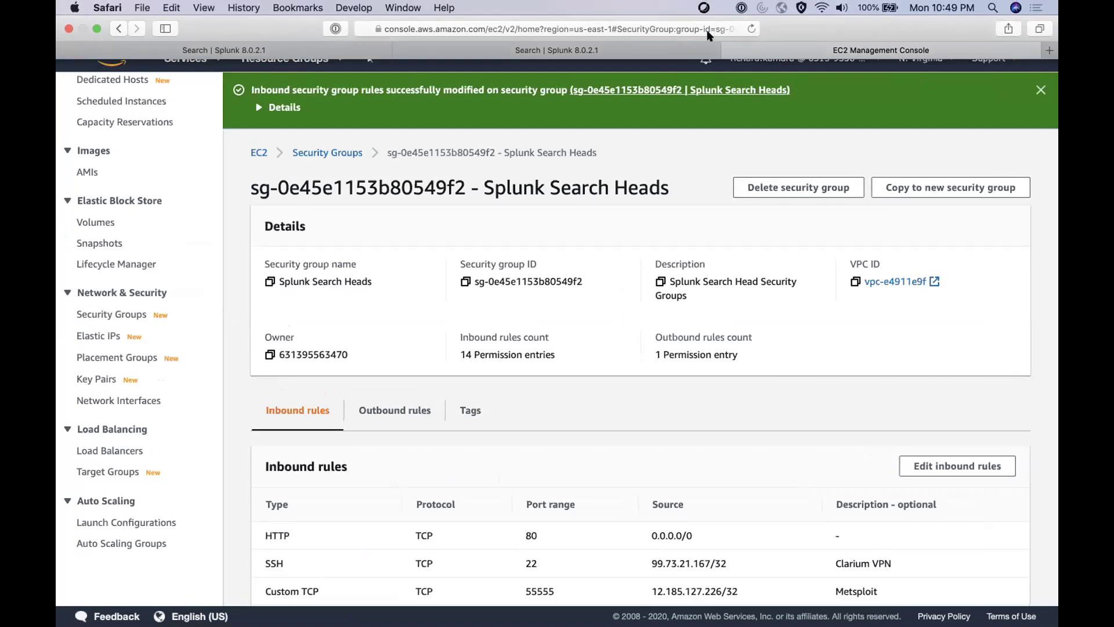
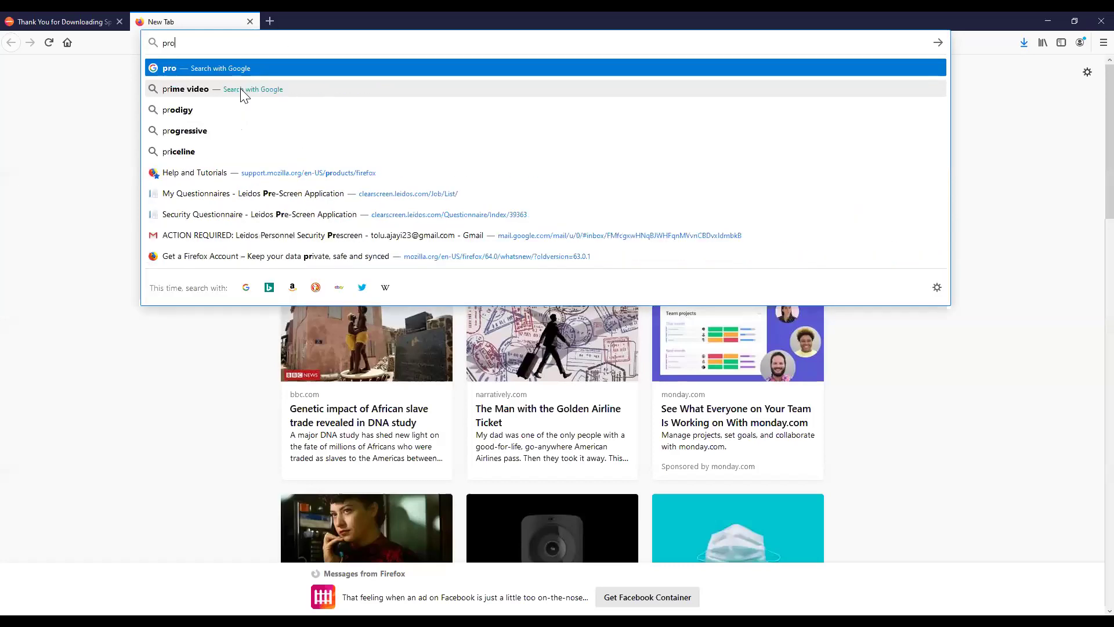
# Step: Load prod-openpathus.com in Firefox and dismiss the username and password prompt
pyautogui.write('openpath')
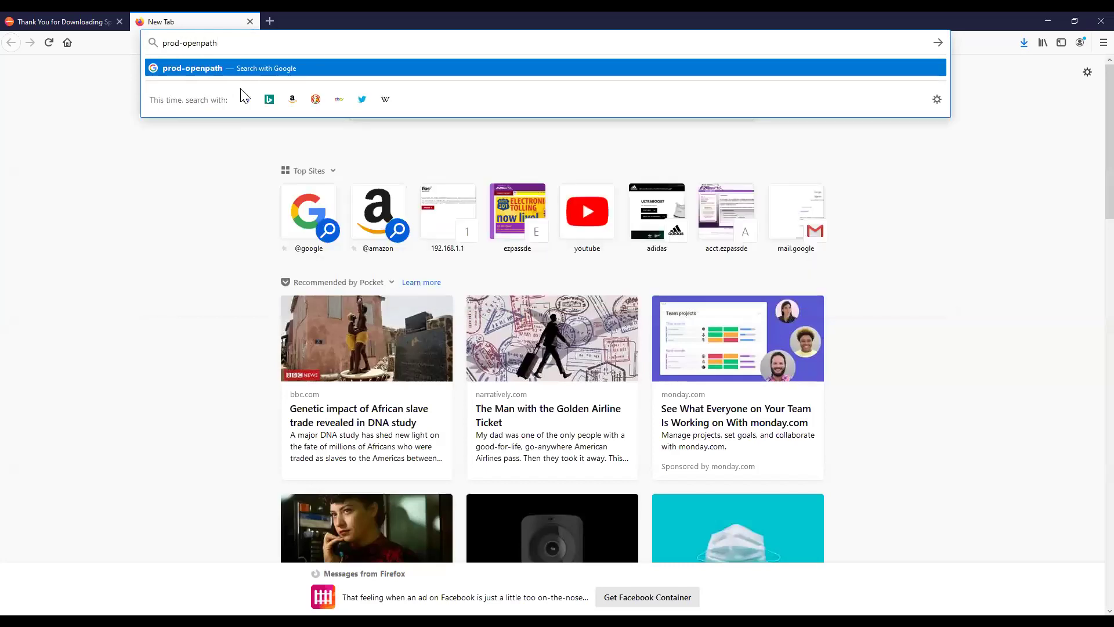
pyautogui.write('us.')
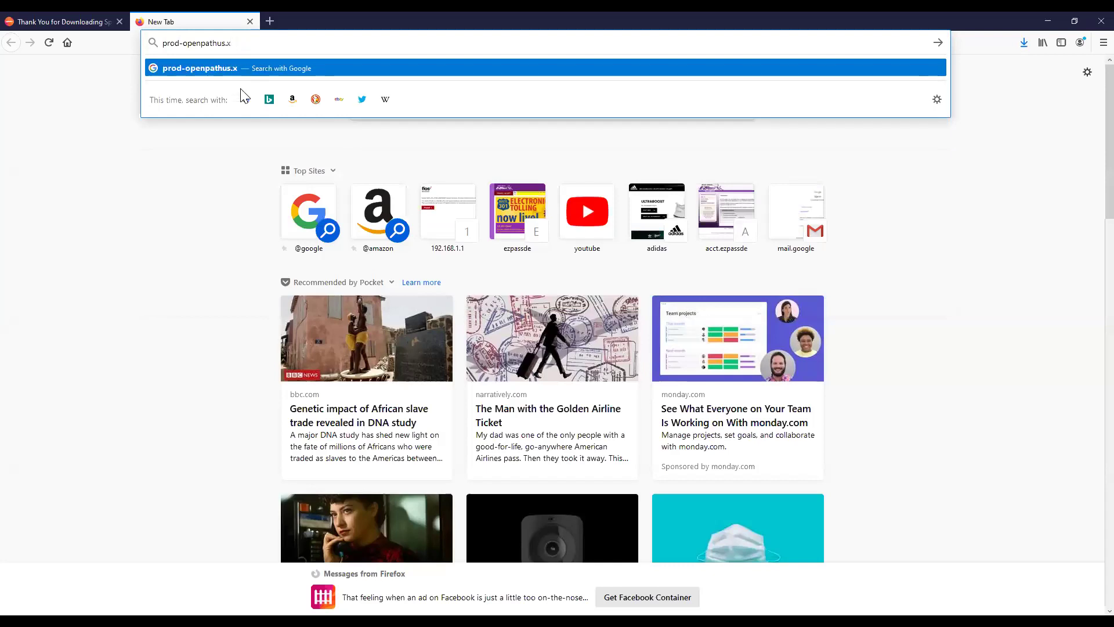
pyautogui.write('com')
pyautogui.press('Return')
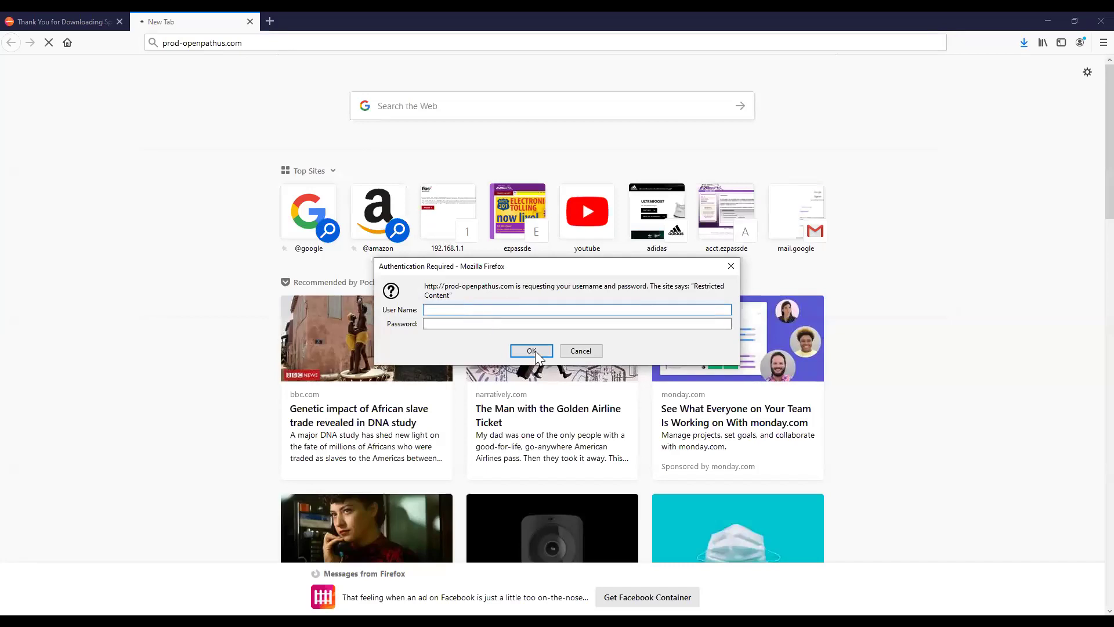
pyautogui.click(568, 349)
pyautogui.click(182, 44)
pyautogui.click(181, 44)
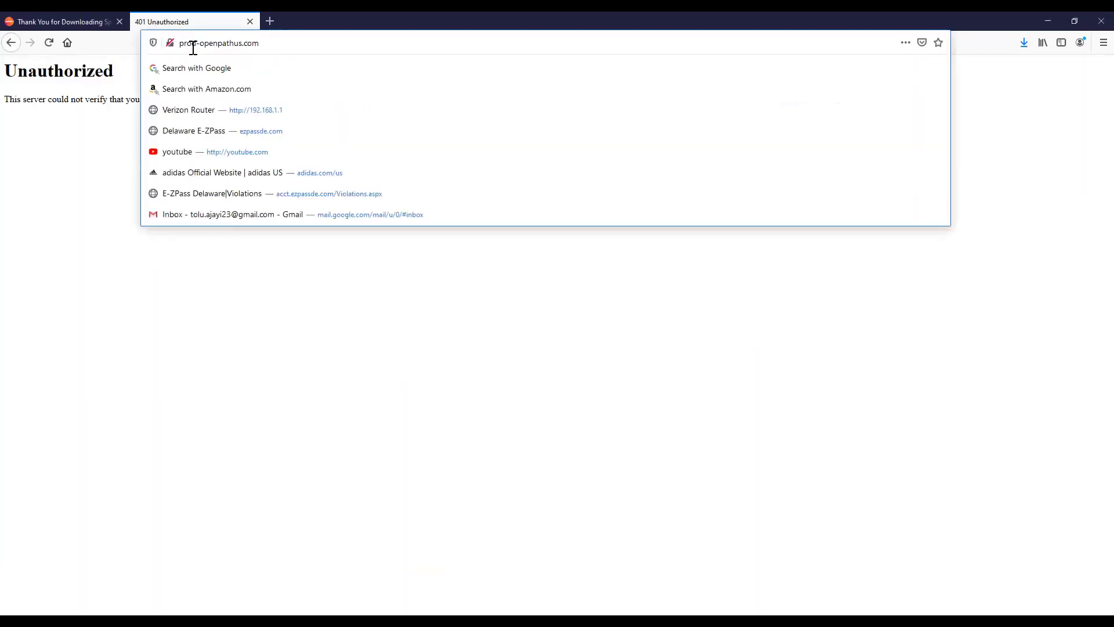
pyautogui.write('https://')
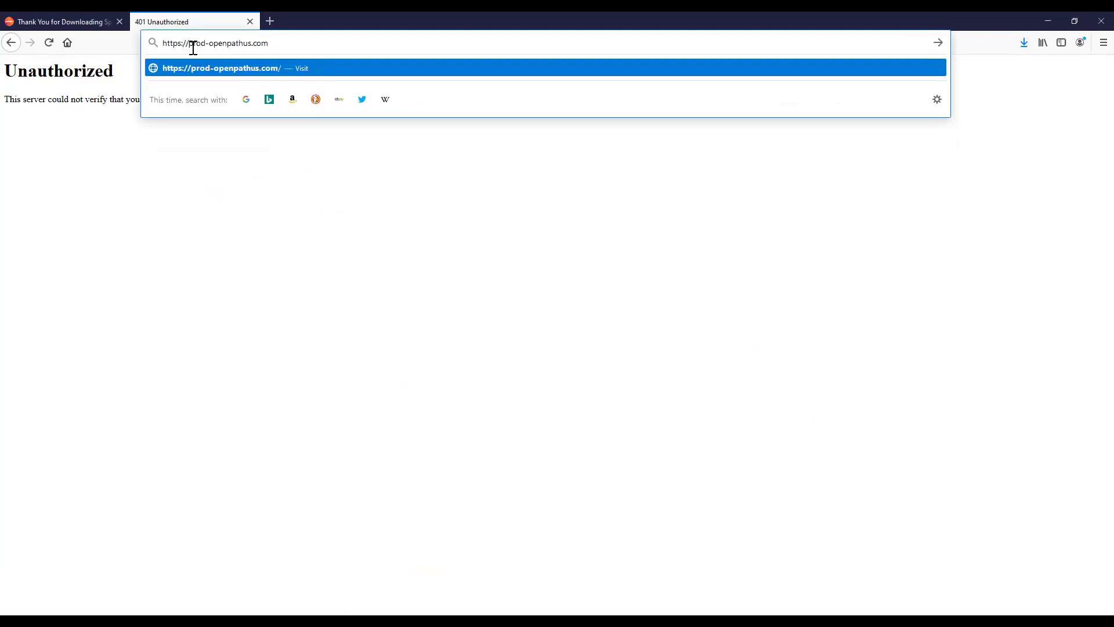
pyautogui.press('Return')
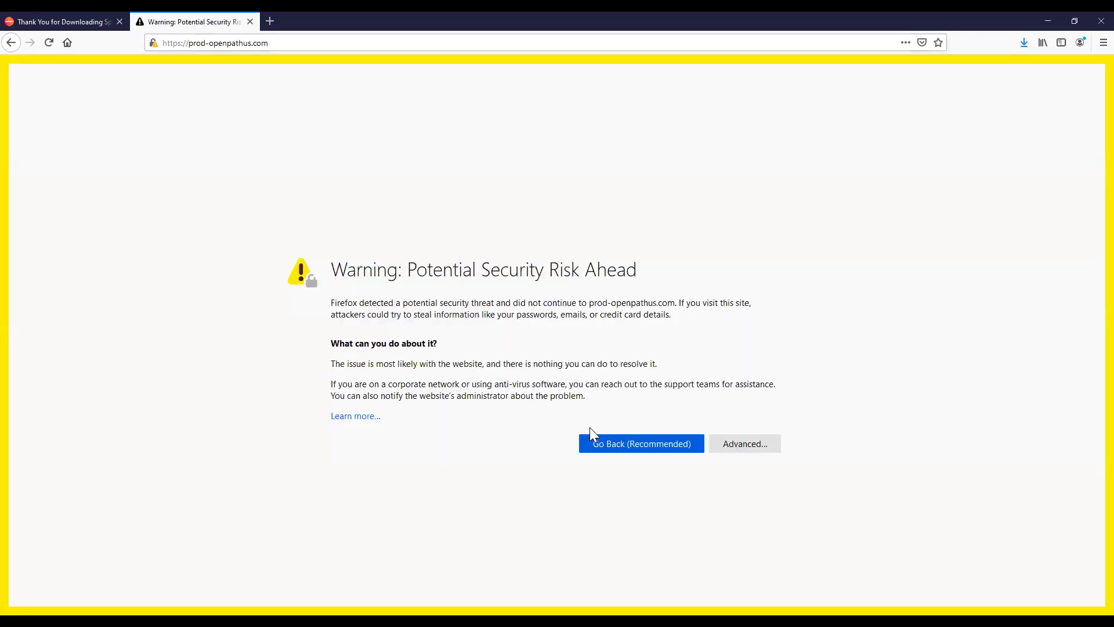
pyautogui.click(741, 450)
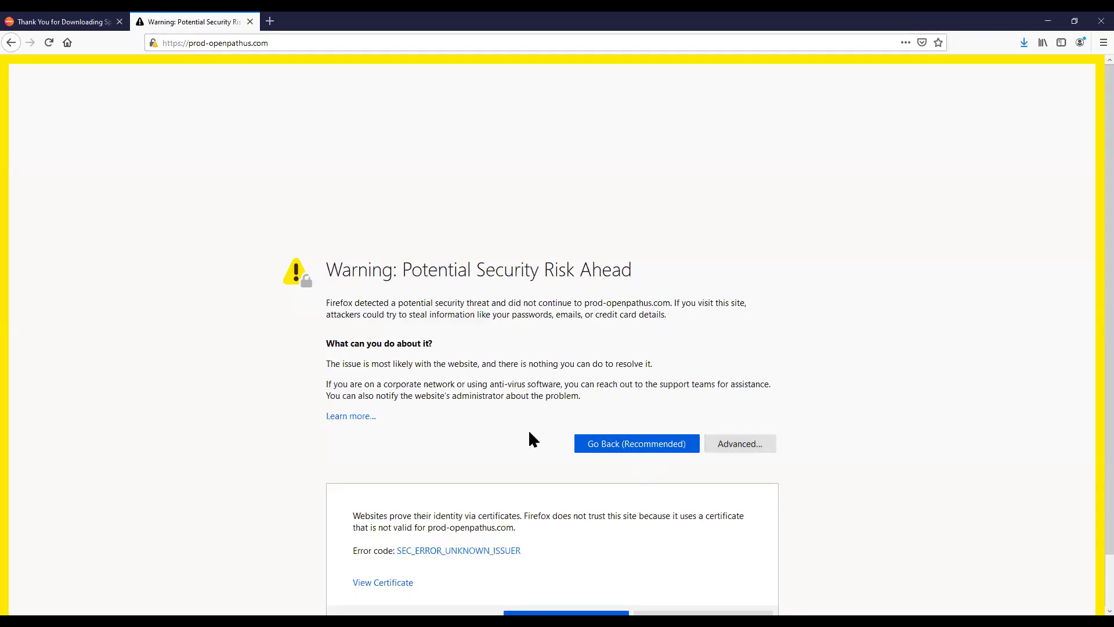
pyautogui.click(662, 563)
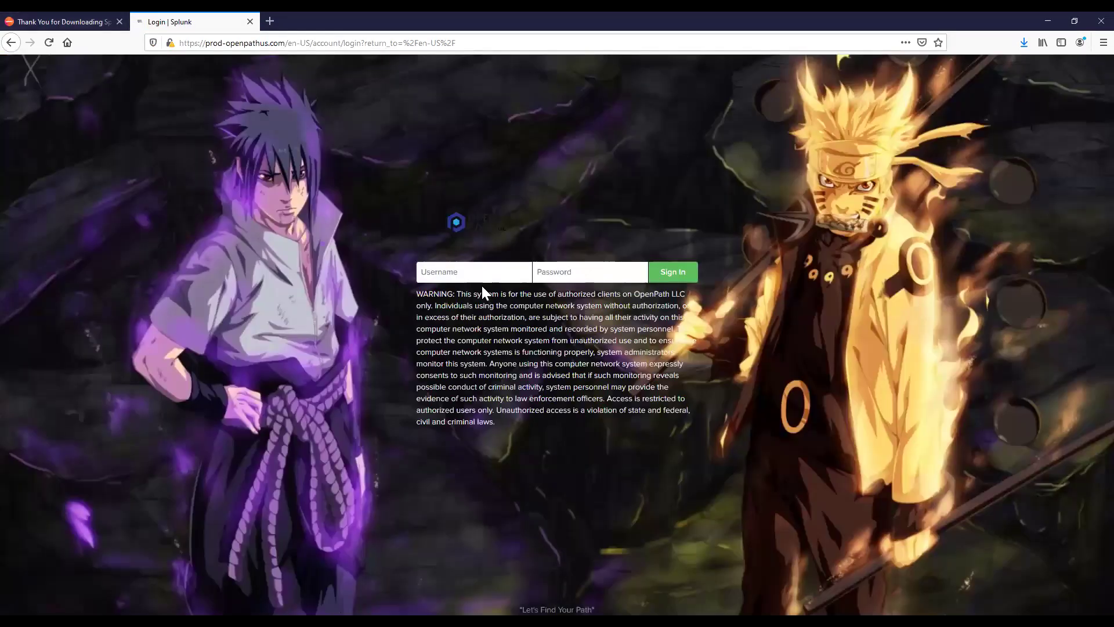
# Step: Sign in with the username and password without saving the login, then switch to Search & Reporting
pyautogui.press('Tab')
pyautogui.write('••••••••••••')
pyautogui.press('Return')
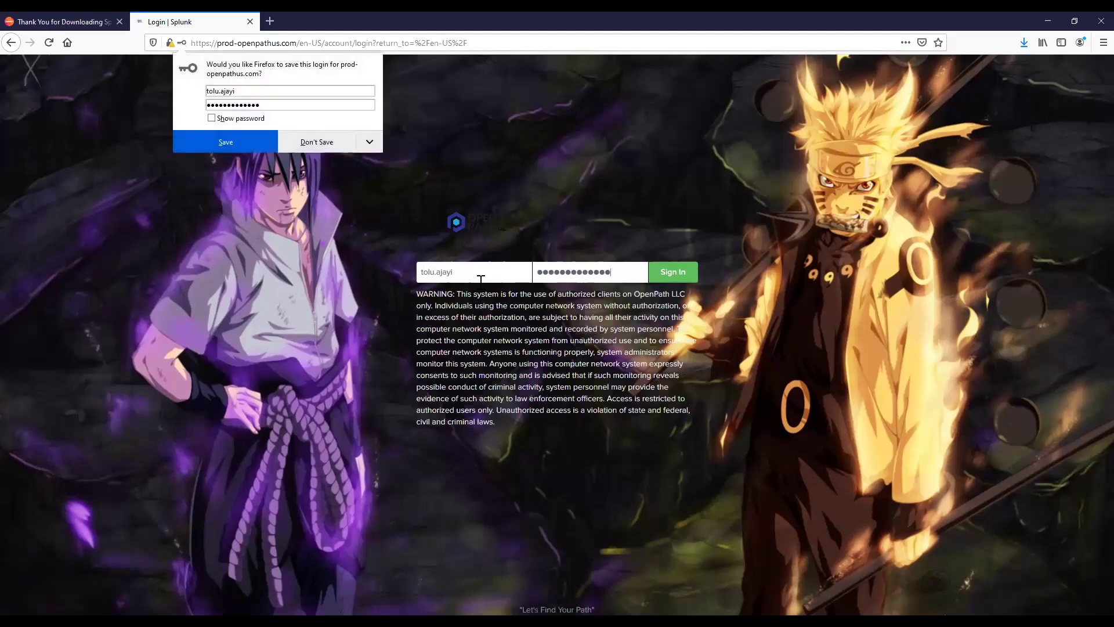
pyautogui.click(337, 139)
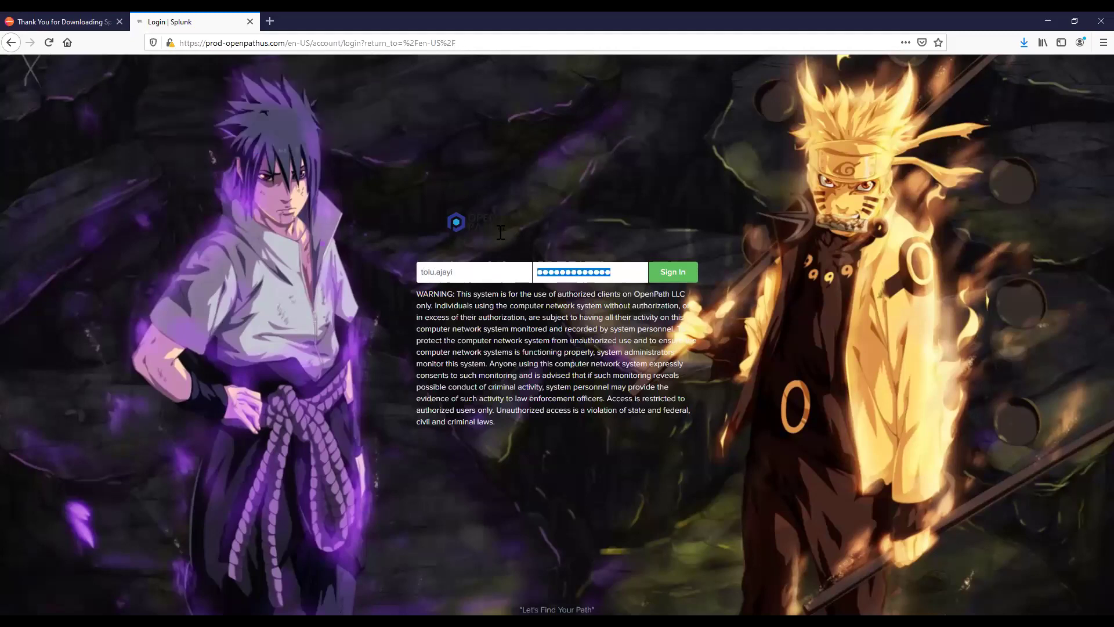
pyautogui.click(668, 279)
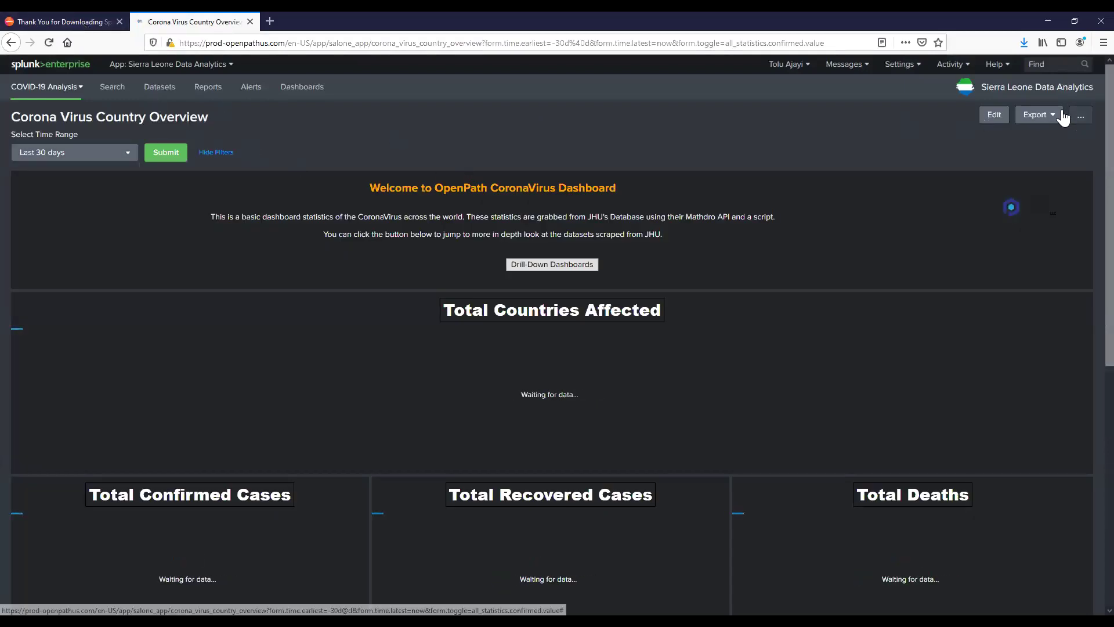
pyautogui.click(226, 65)
pyautogui.click(190, 107)
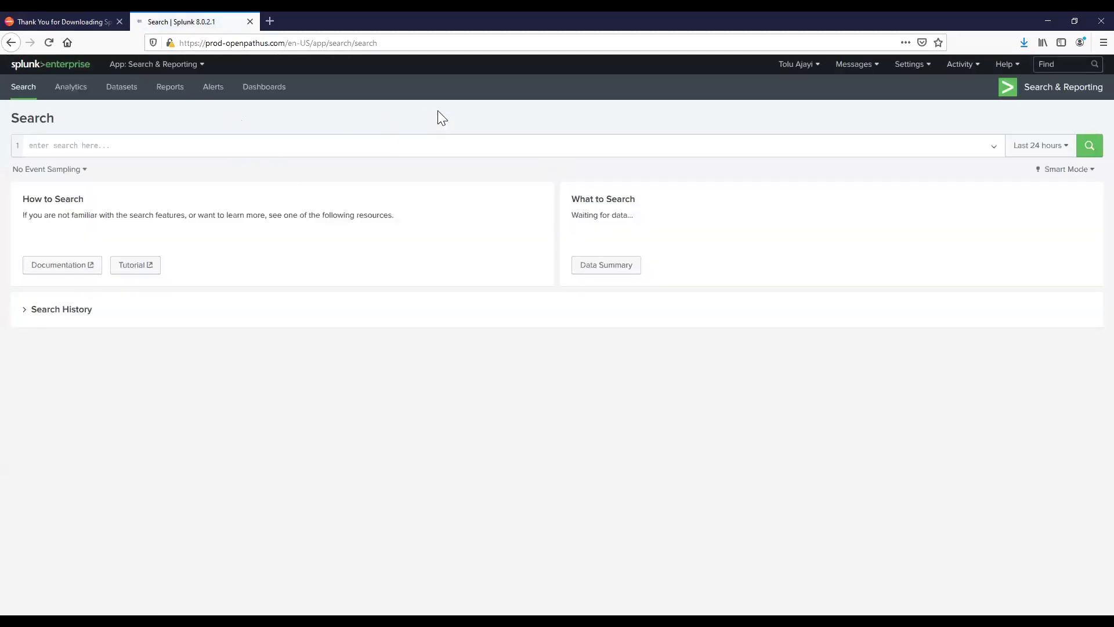
# Step: Compose and run the '| eventcount=index' search, which returns a count of 264340240
pyautogui.click(227, 151)
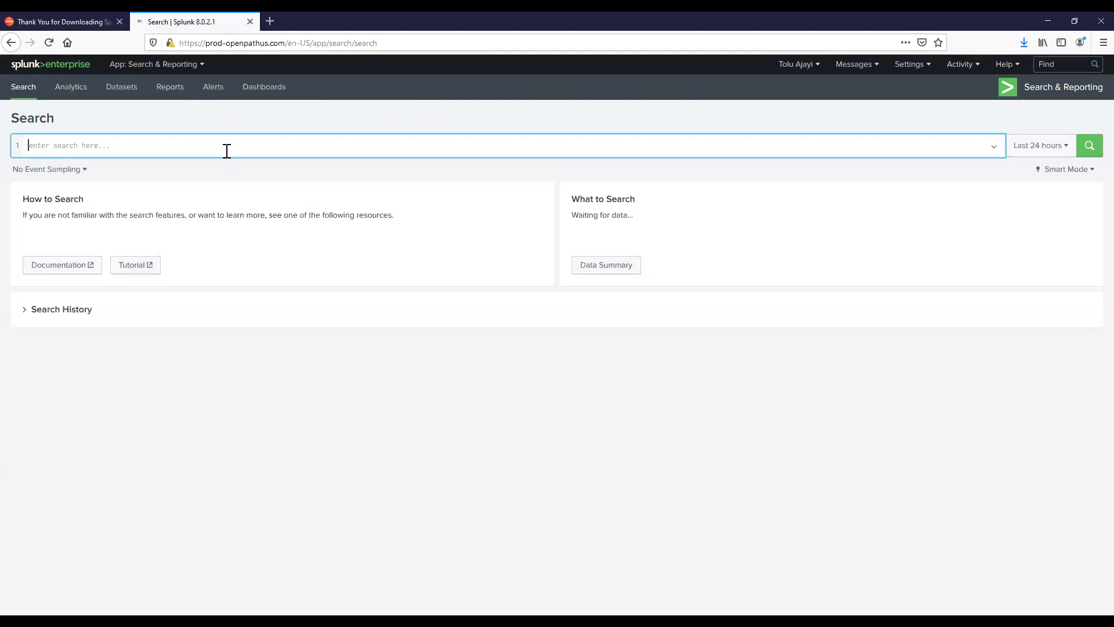
pyautogui.write('index=to')
pyautogui.press('BackSpace')
pyautogui.press('BackSpace')
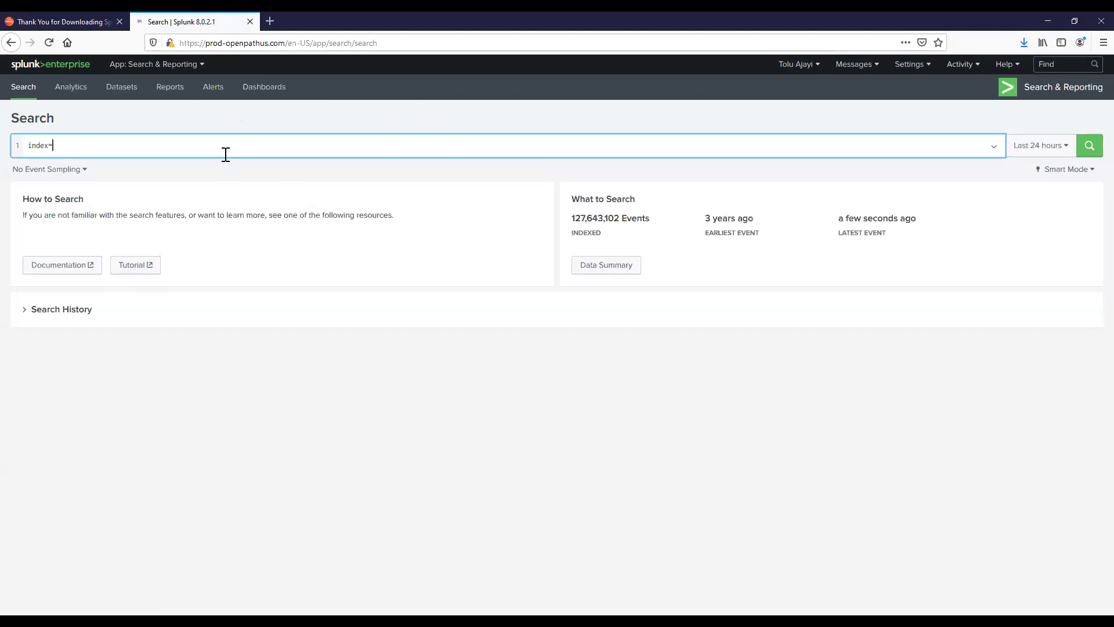
pyautogui.press('BackSpace')
pyautogui.press('BackSpace')
pyautogui.press('BackSpace')
pyautogui.press('BackSpace')
pyautogui.press('BackSpace')
pyautogui.write('| meta')
pyautogui.press('BackSpace')
pyautogui.write('index')
pyautogui.press('BackSpace')
pyautogui.press('BackSpace')
pyautogui.press('BackSpace')
pyautogui.press('BackSpace')
pyautogui.press('BackSpace')
pyautogui.write('eventcount')
pyautogui.hotkey('shift', 'Return')
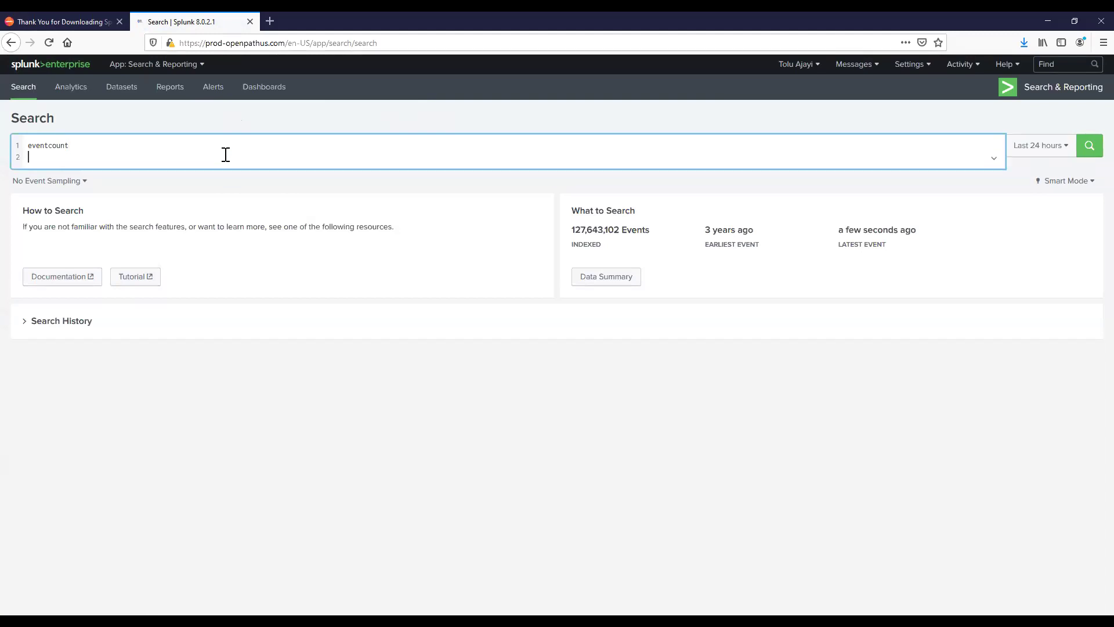
pyautogui.press('BackSpace')
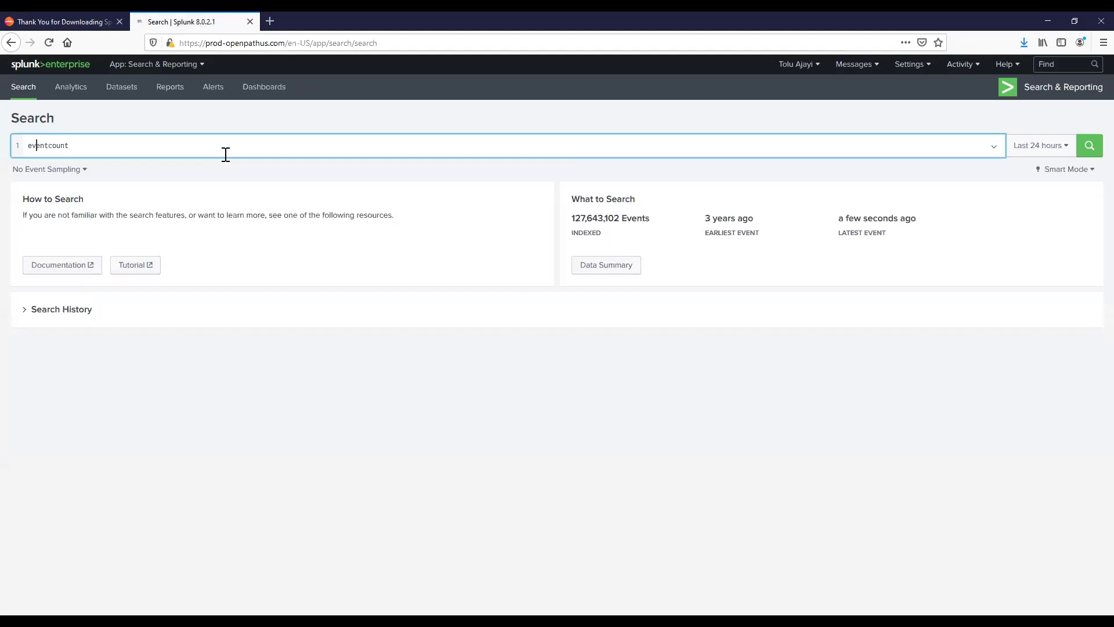
pyautogui.write('| ')
pyautogui.write('index')
pyautogui.press('Return')
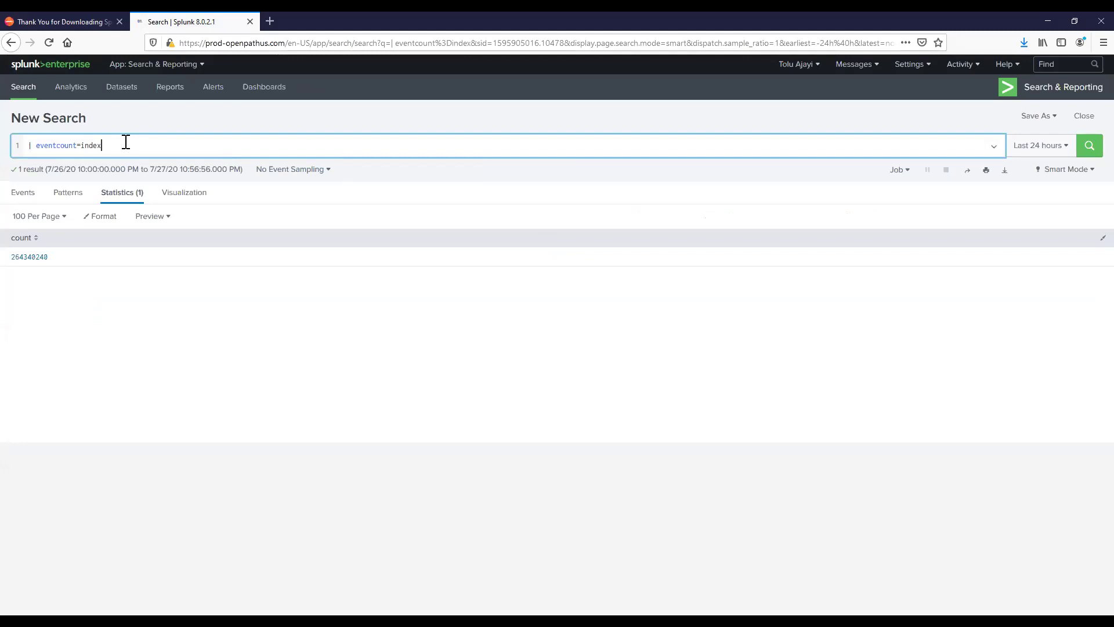
# Step: Rerun the eventcount search restricted to the test index
pyautogui.press('BackSpace')
pyautogui.press('BackSpace')
pyautogui.press('BackSpace')
pyautogui.press('BackSpace')
pyautogui.press('BackSpace')
pyautogui.write('index=tolu_test')
pyautogui.press('Return')
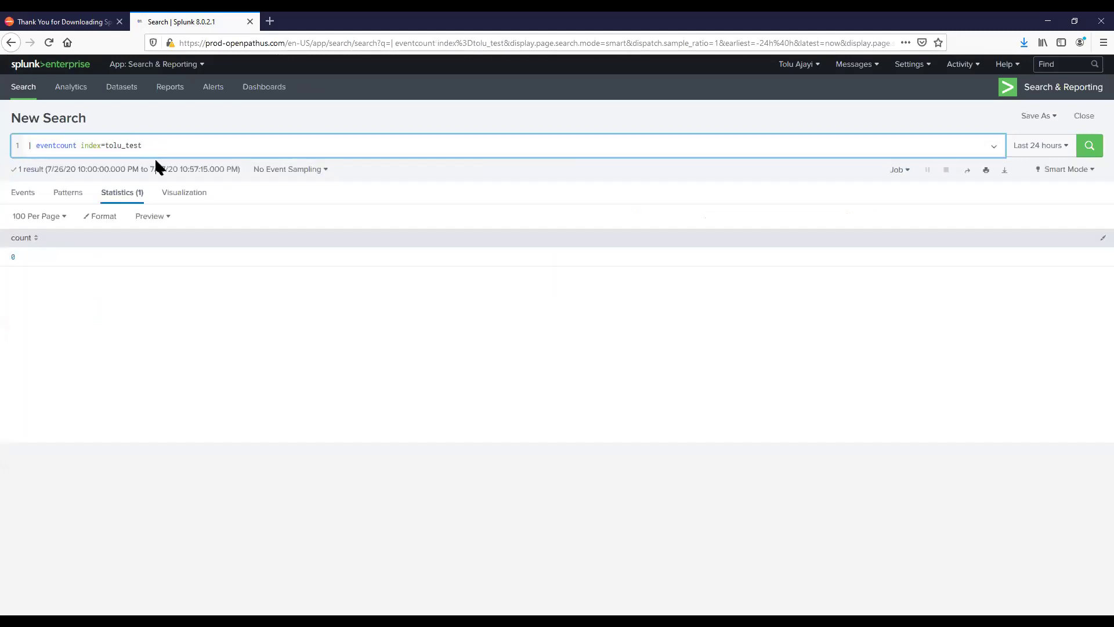
# Step: Replace the _test suffix with a * wildcard and add summarize=false for per-index counts
pyautogui.moveTo(147, 145); pyautogui.dragTo(123, 149)
pyautogui.write('*')
pyautogui.press('Return')
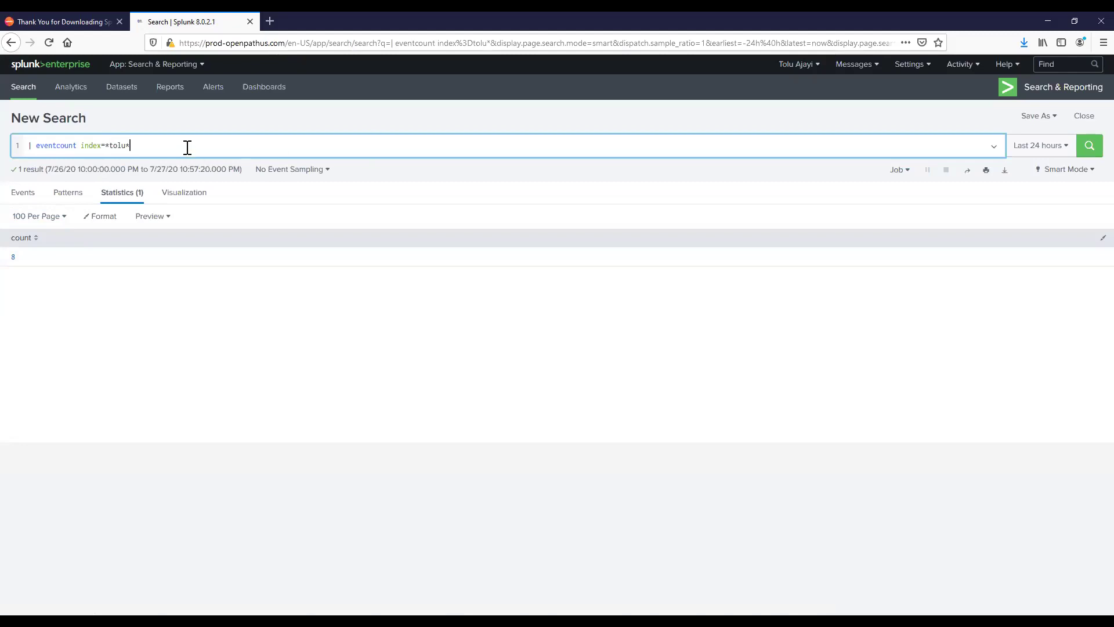
pyautogui.write('summarize=false')
pyautogui.press('Return')
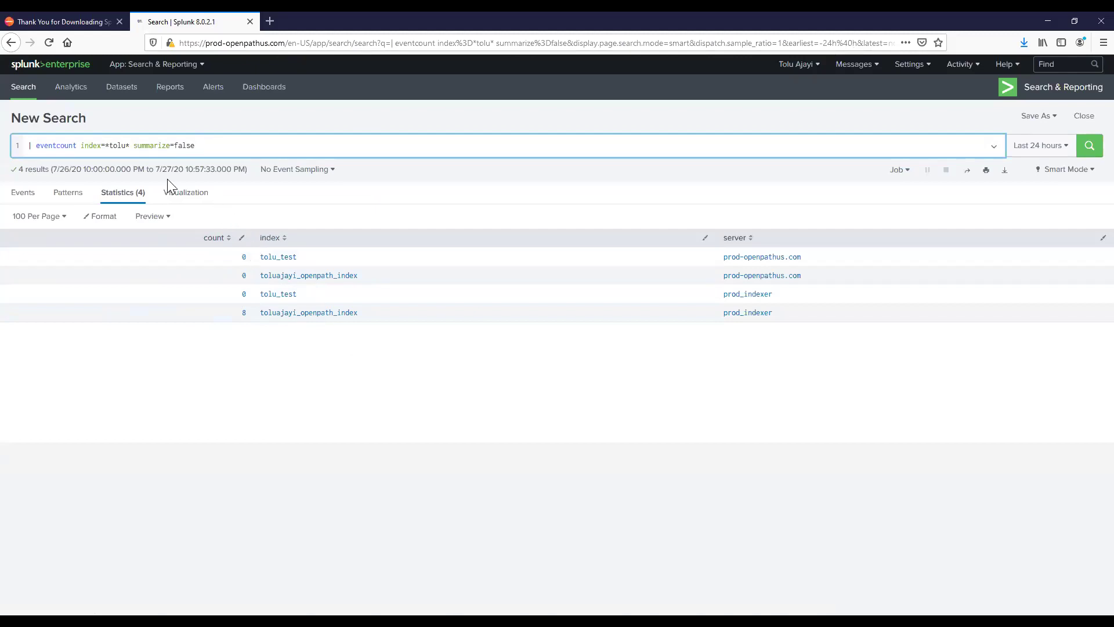
# Step: Review the per-index counts for the four index and server pairs, then return to the download page
pyautogui.click(62, 22)
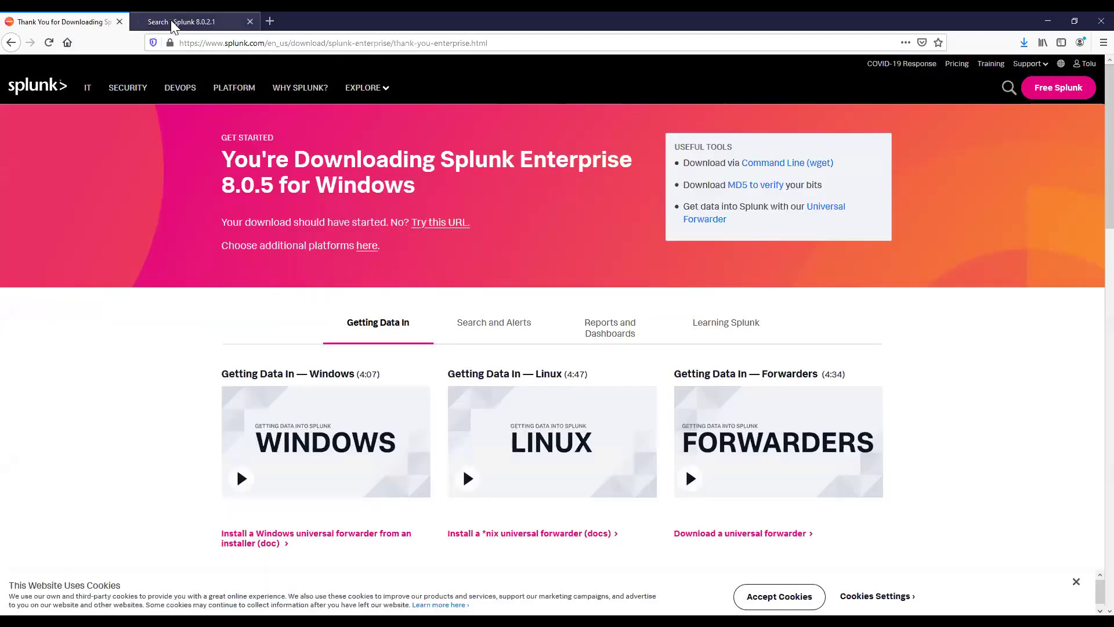
pyautogui.click(170, 21)
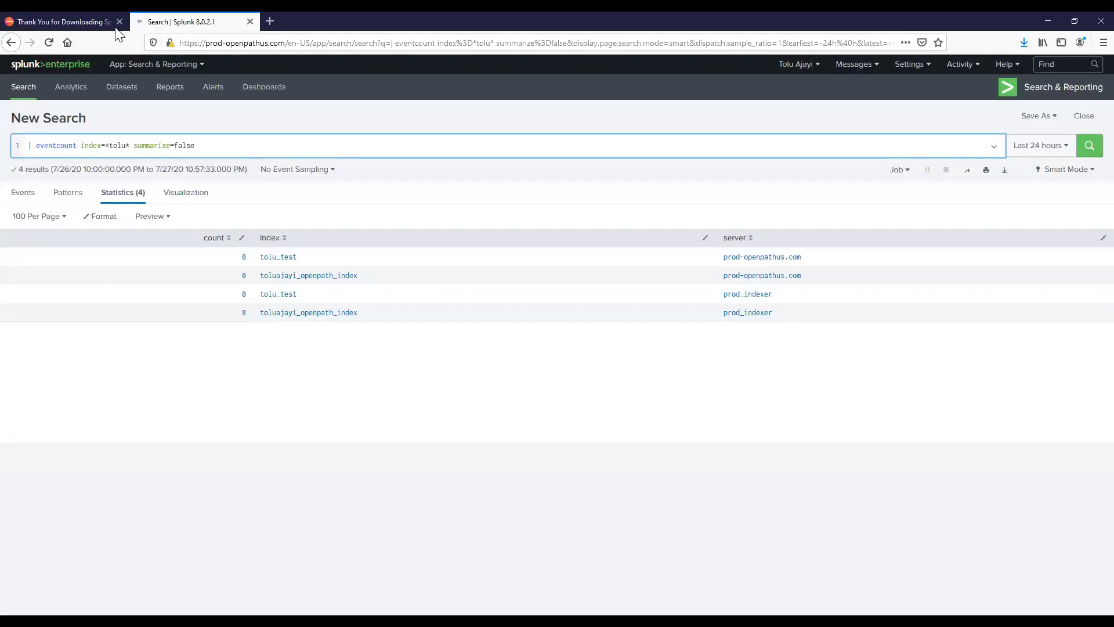
pyautogui.click(58, 21)
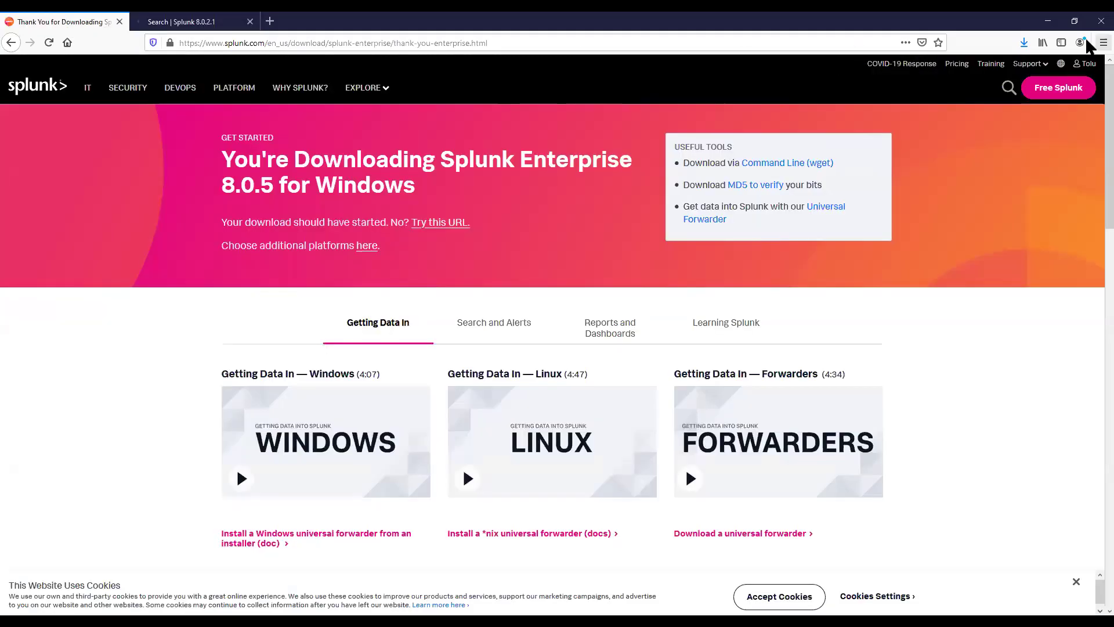
pyautogui.click(1103, 43)
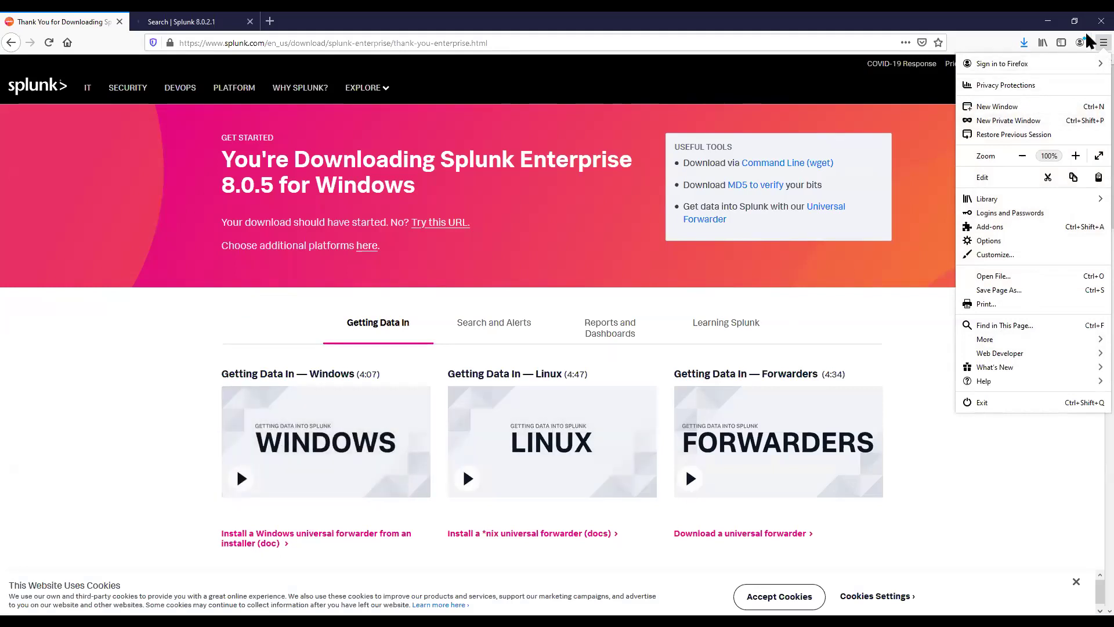
# Step: Run the downloaded splunk-8.0.5 msi installer from Firefox's downloads list and confirm
pyautogui.click(1024, 43)
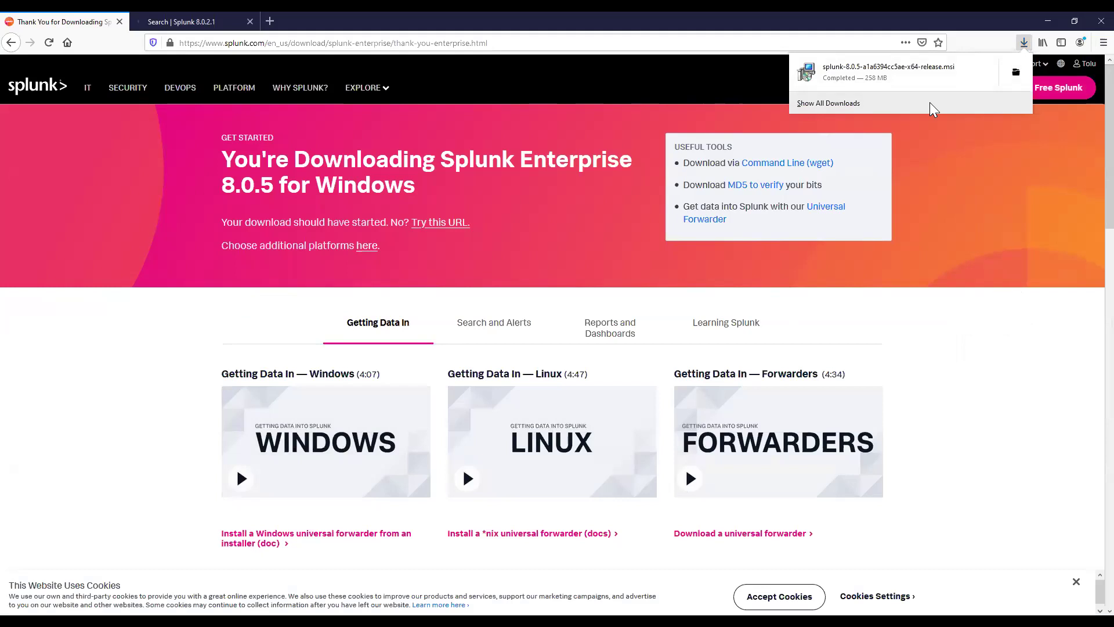
pyautogui.click(887, 86)
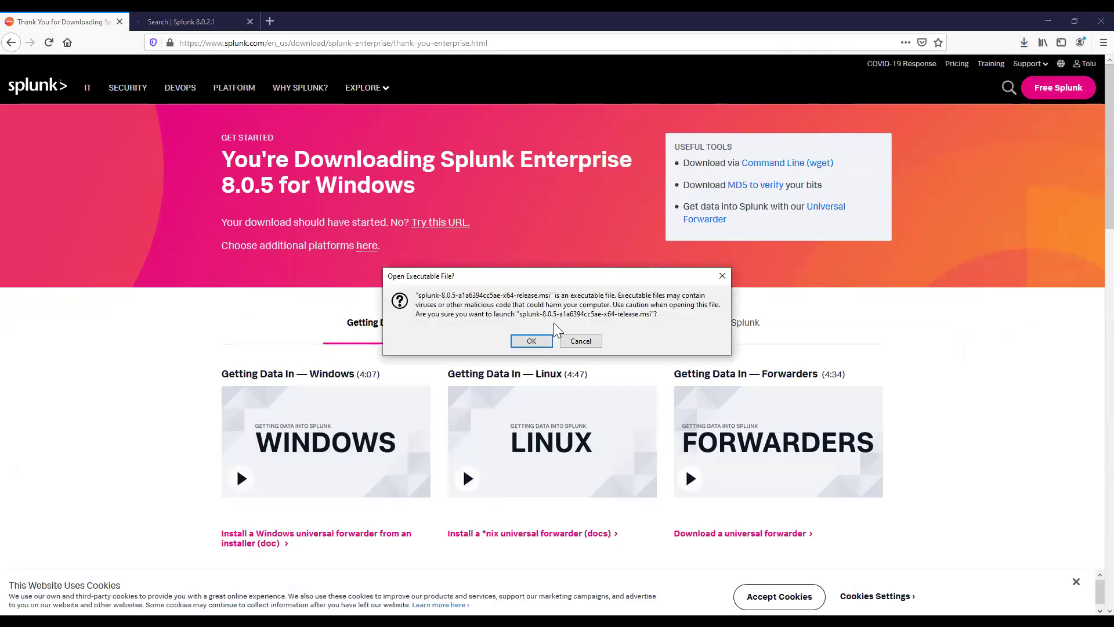
pyautogui.click(531, 341)
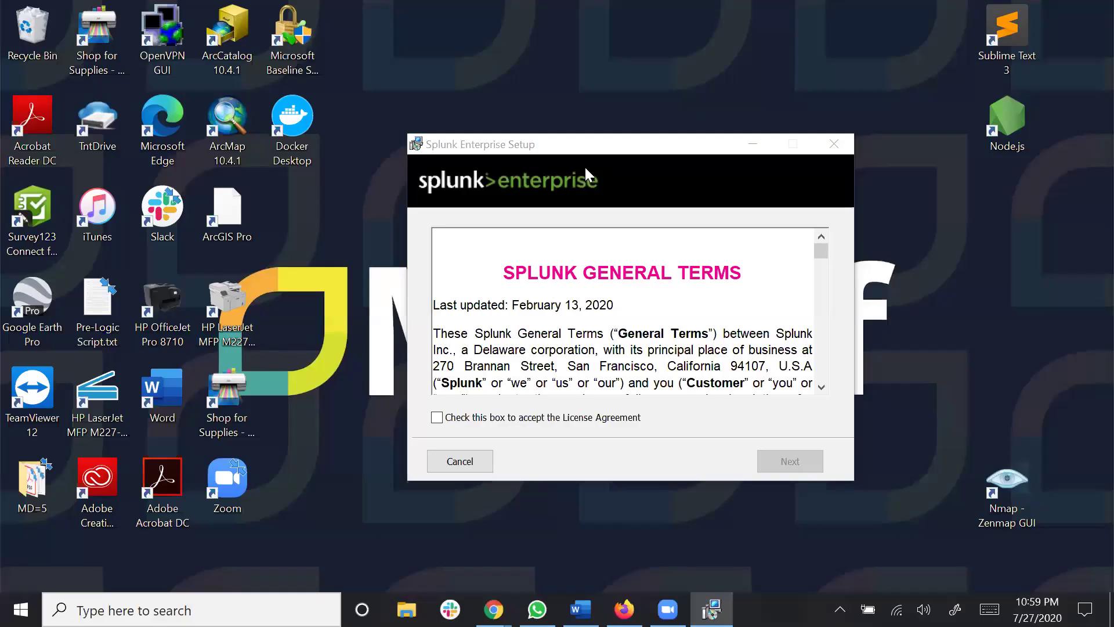
# Step: Accept the Splunk General Terms licence agreement and start the installation
pyautogui.moveTo(620, 142); pyautogui.dragTo(691, 43)
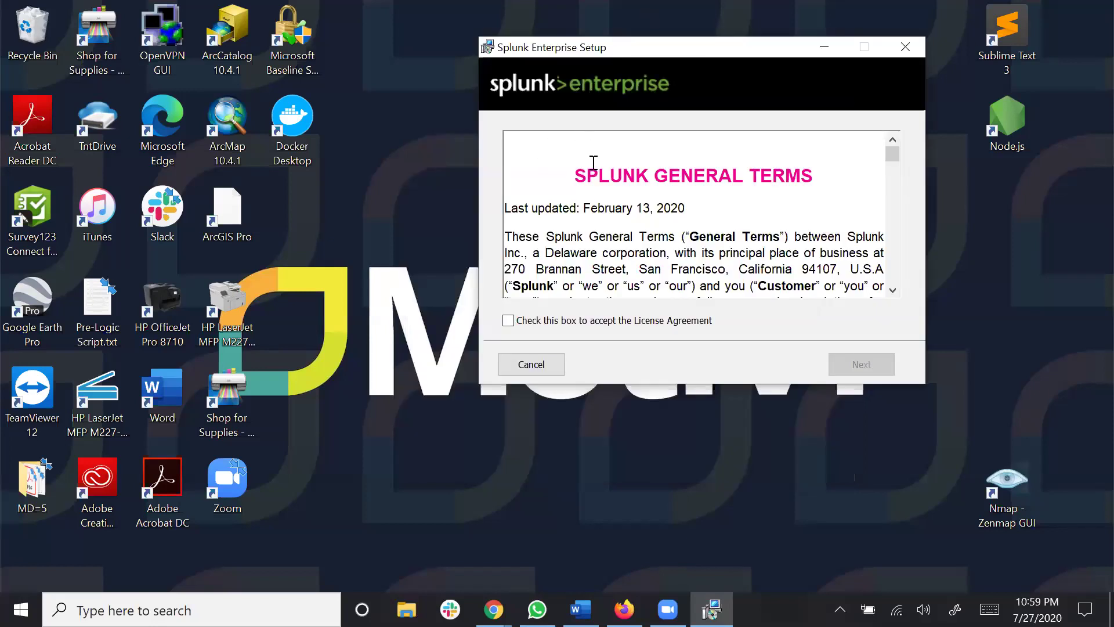
pyautogui.click(508, 320)
pyautogui.moveTo(662, 54); pyautogui.dragTo(608, 69)
pyautogui.click(806, 379)
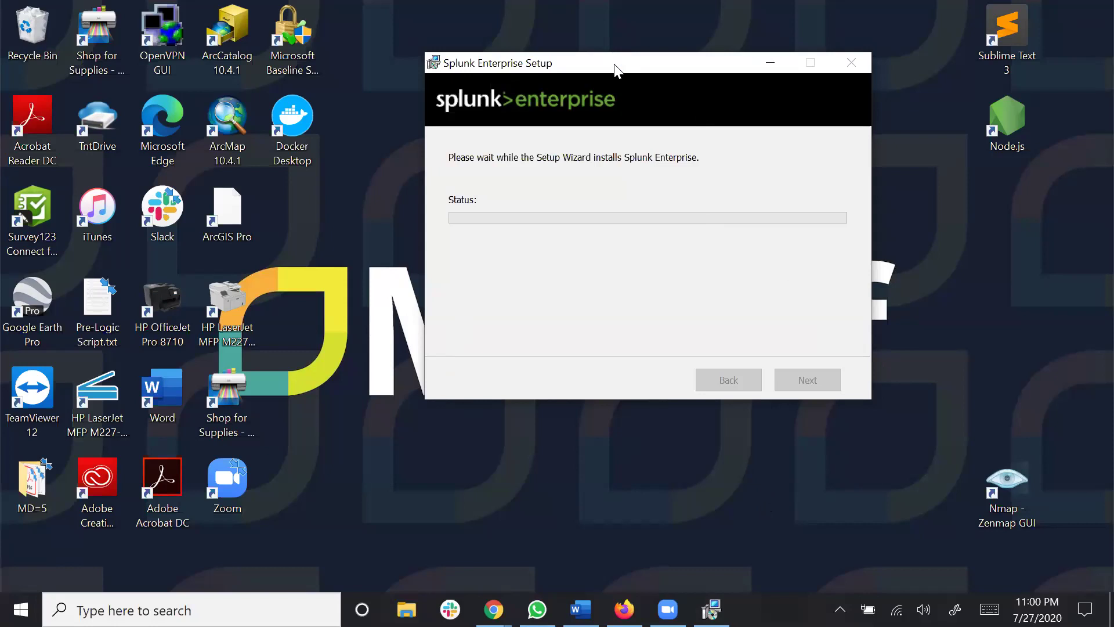
# Step: Keep the setup window in view during installation, then search Windows for 'cmd'
pyautogui.moveTo(615, 68); pyautogui.dragTo(606, 99)
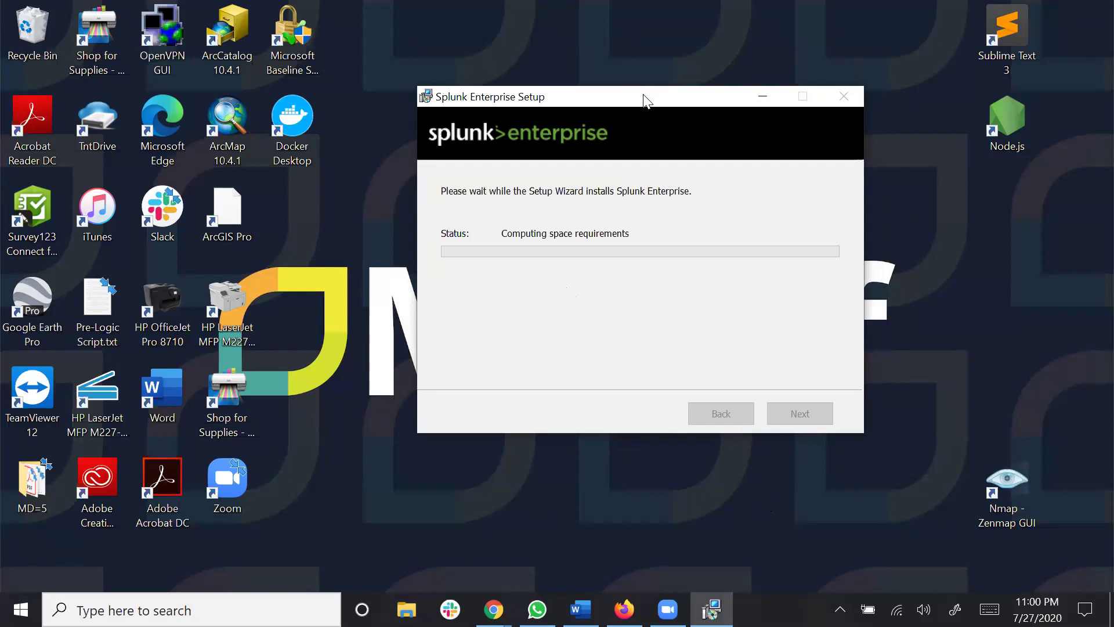
pyautogui.moveTo(645, 101); pyautogui.dragTo(609, 117)
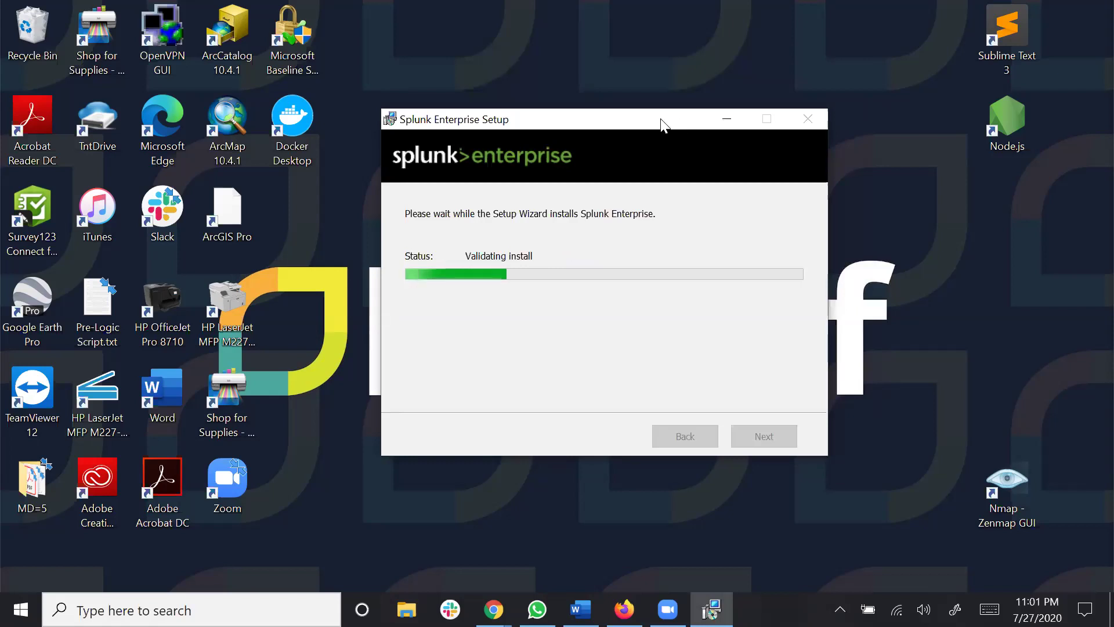
pyautogui.moveTo(662, 123); pyautogui.dragTo(691, 118)
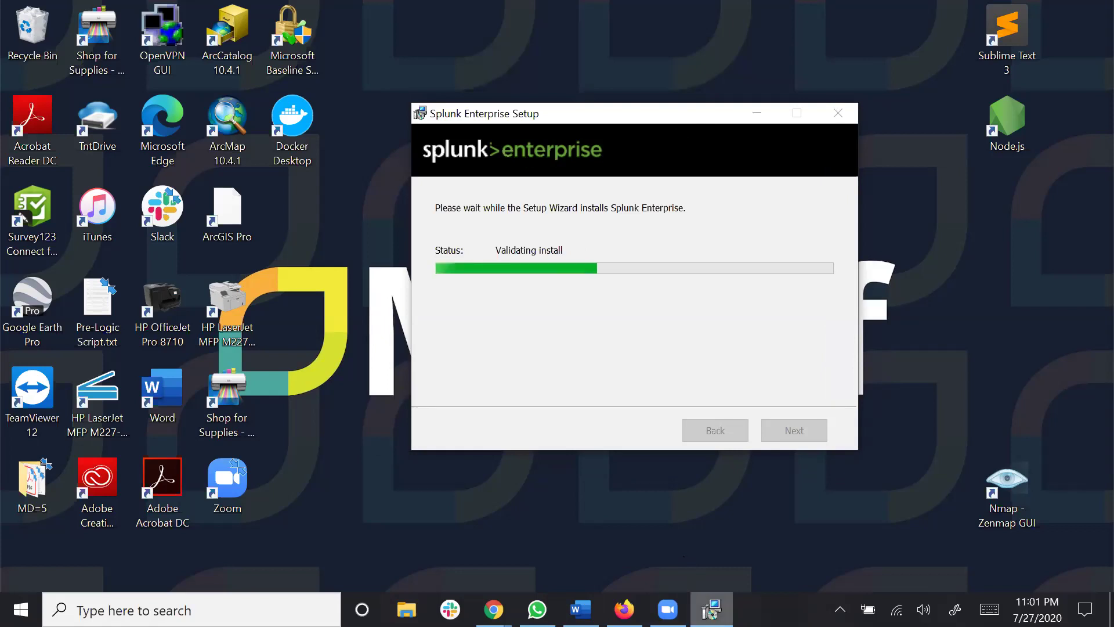
pyautogui.write('cmd')
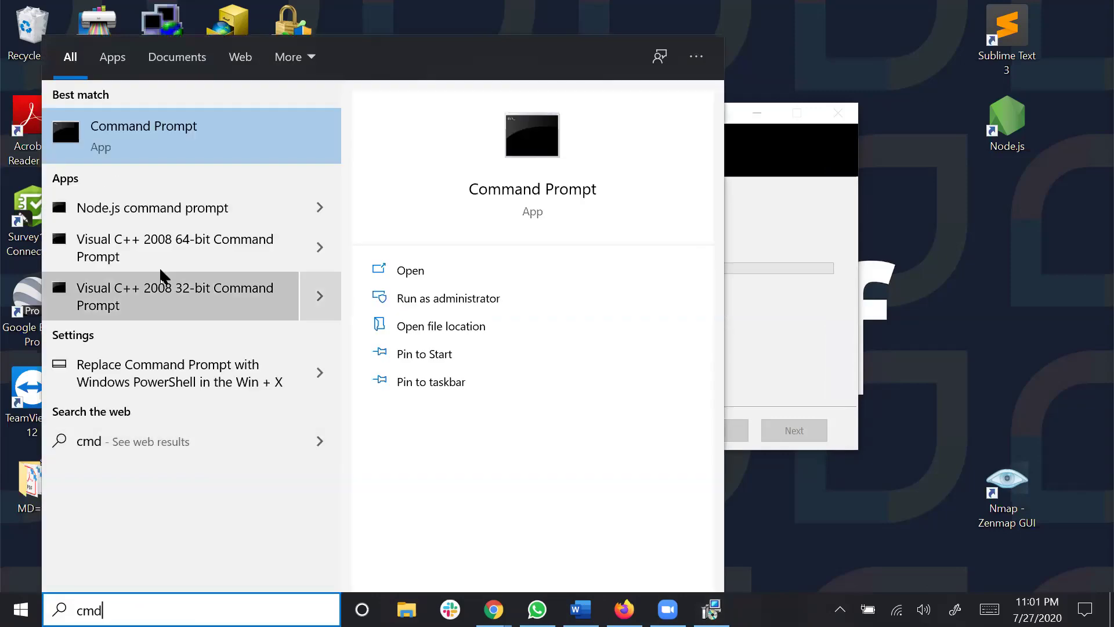
pyautogui.rightClick(164, 158)
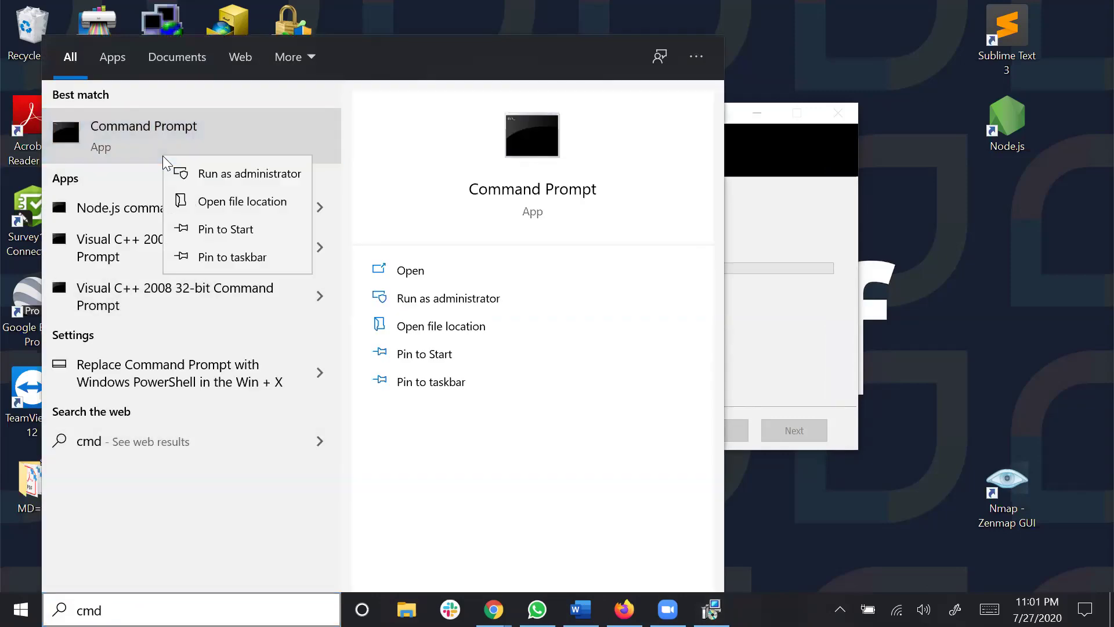
pyautogui.click(211, 173)
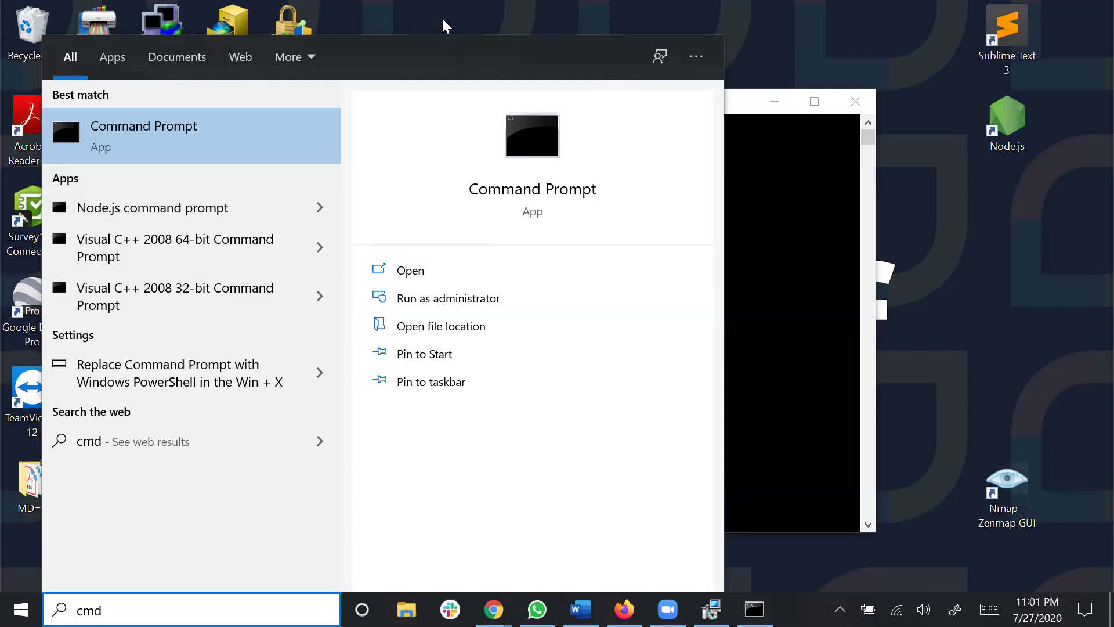
pyautogui.click(440, 9)
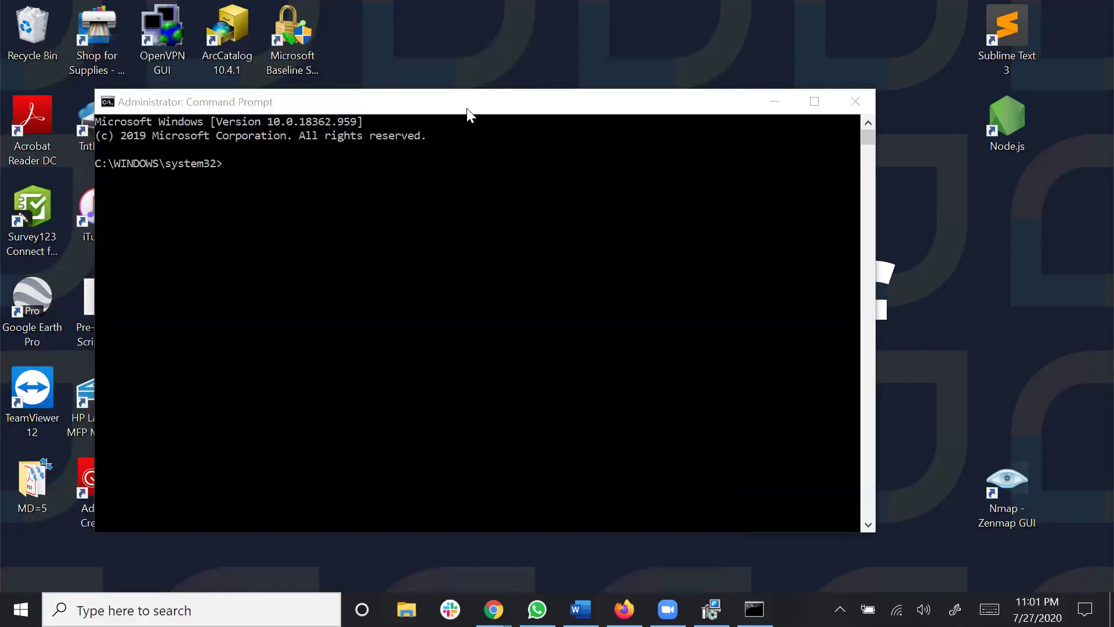
pyautogui.moveTo(473, 103); pyautogui.dragTo(483, 228)
pyautogui.moveTo(529, 119); pyautogui.dragTo(583, 84)
pyautogui.moveTo(441, 220); pyautogui.dragTo(401, 162)
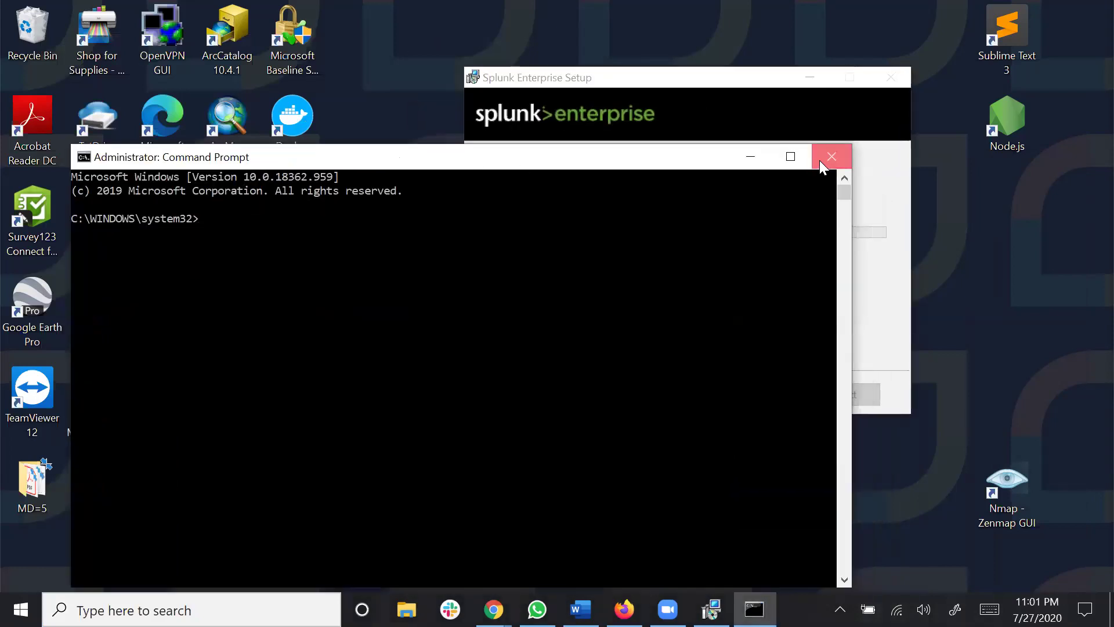
pyautogui.click(831, 157)
pyautogui.moveTo(616, 78); pyautogui.dragTo(561, 74)
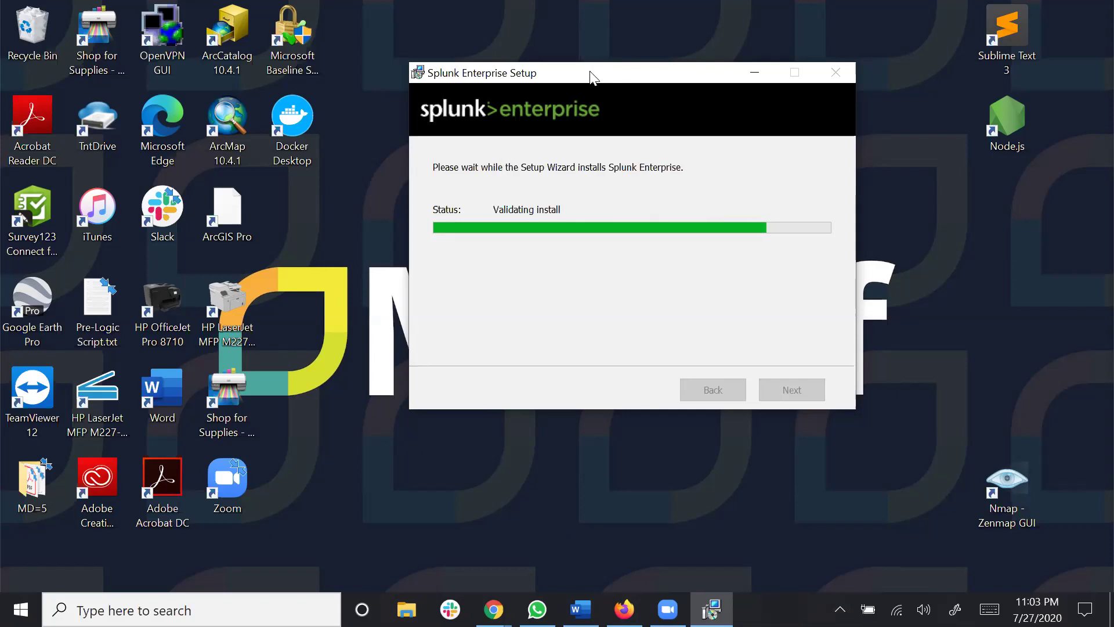
# Step: Move the setup window lower while the install validation progresses to about 85%
pyautogui.moveTo(592, 75); pyautogui.dragTo(581, 135)
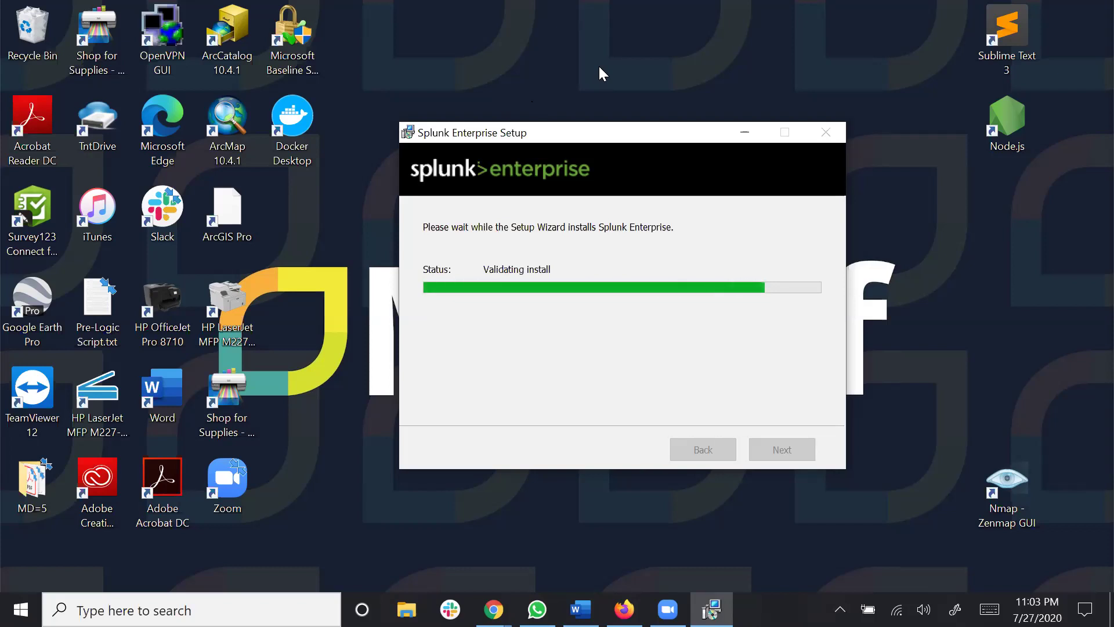
pyautogui.click(667, 609)
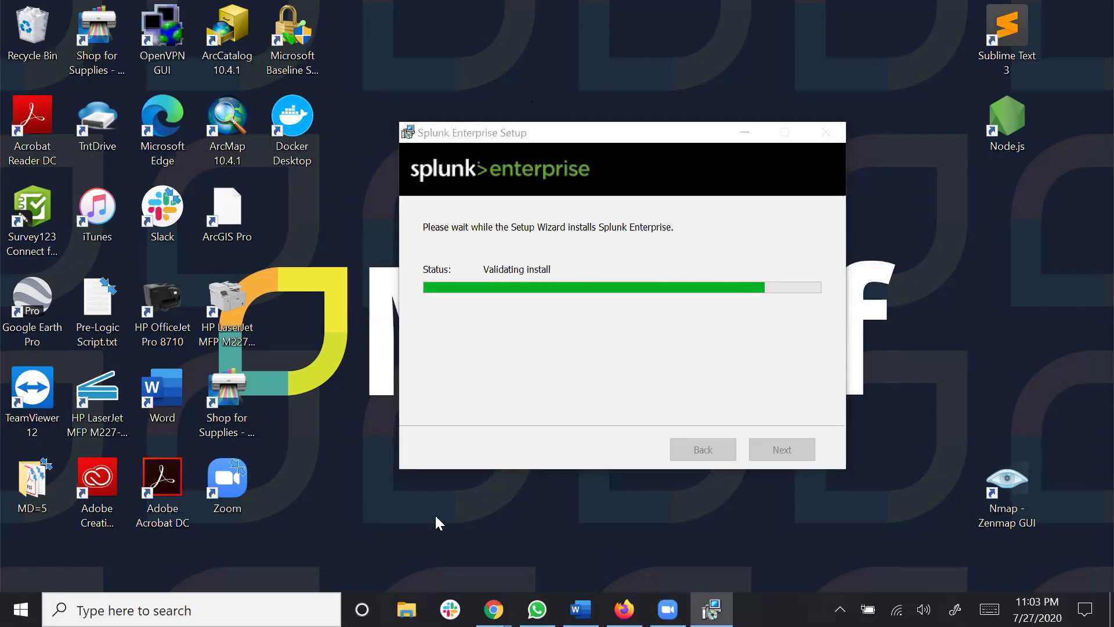
pyautogui.moveTo(668, 609)
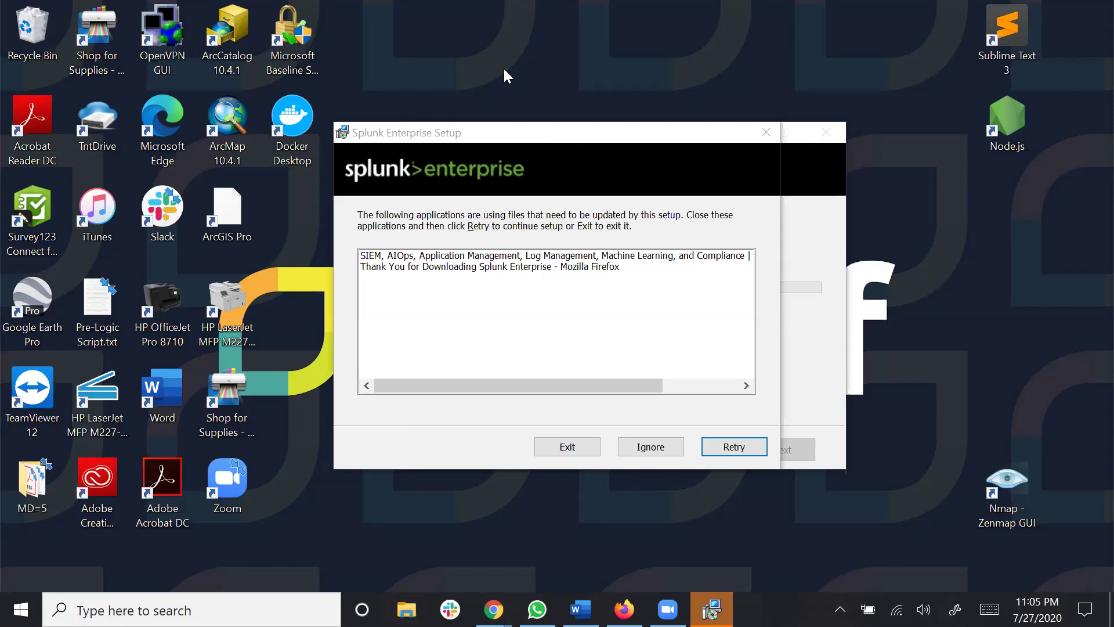
# Step: Choose Ignore in the files-in-use dialog so setup continues without closing Firefox
pyautogui.click(628, 448)
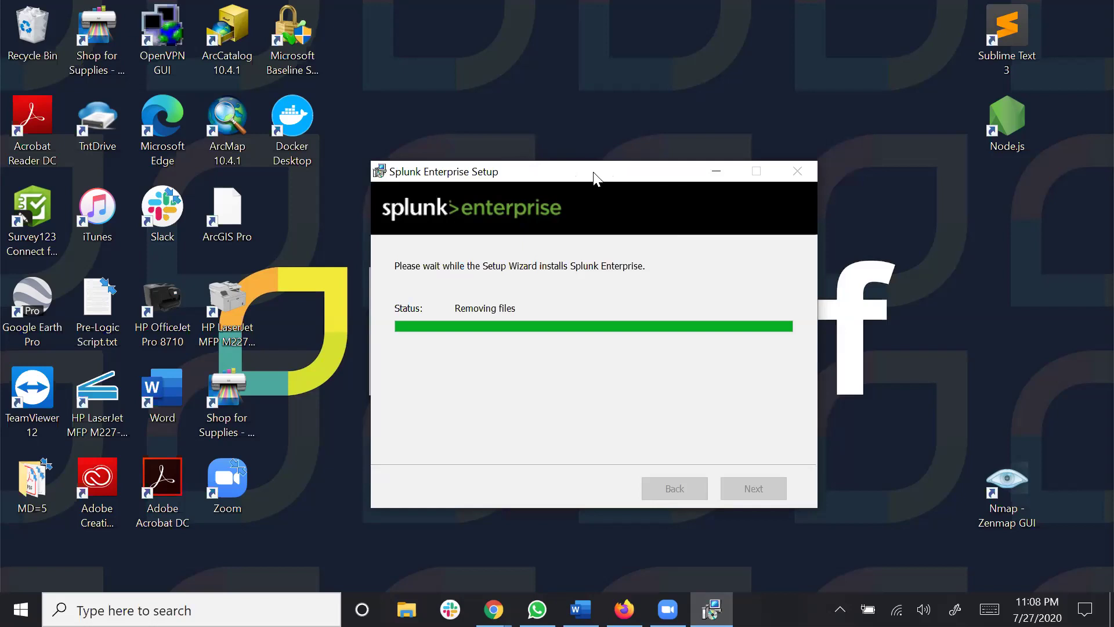
pyautogui.moveTo(593, 174); pyautogui.dragTo(631, 170)
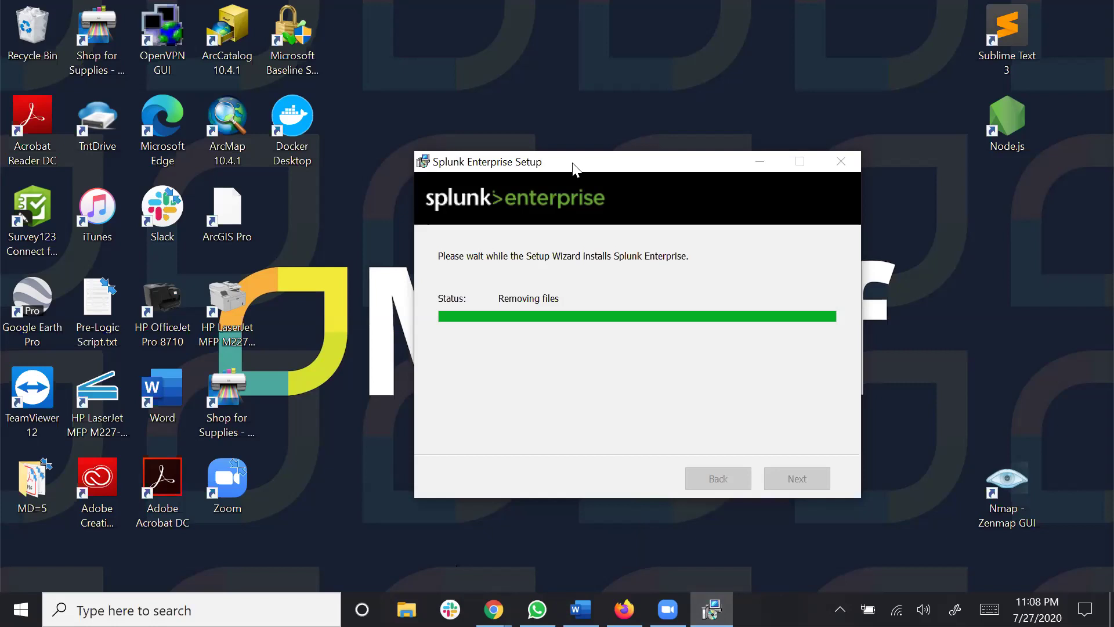
pyautogui.moveTo(561, 168); pyautogui.dragTo(525, 146)
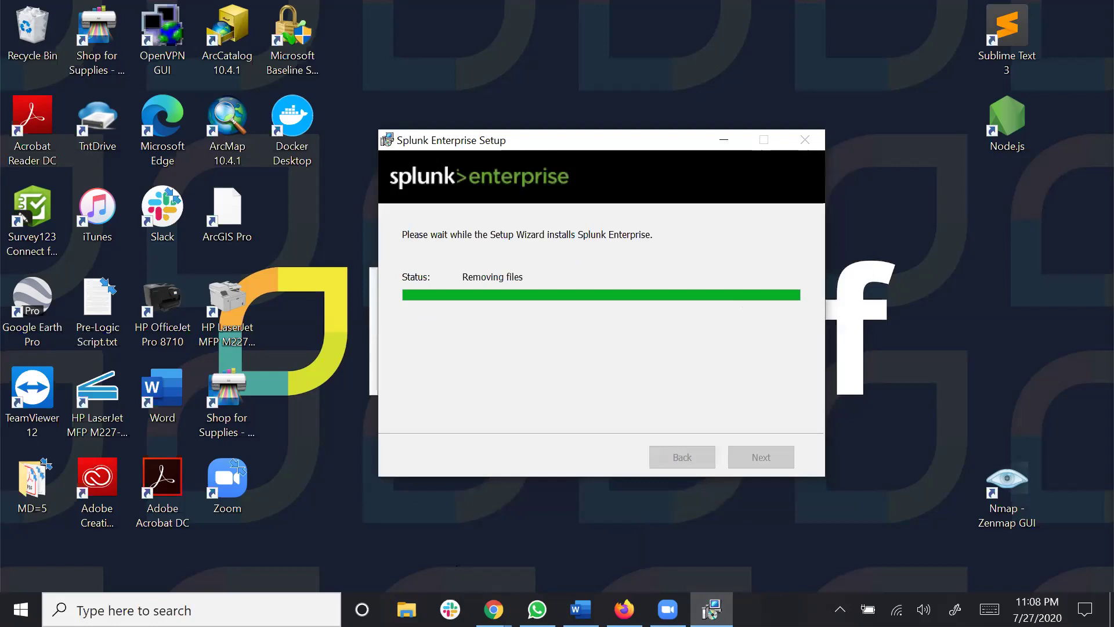
pyautogui.moveTo(654, 145); pyautogui.dragTo(718, 177)
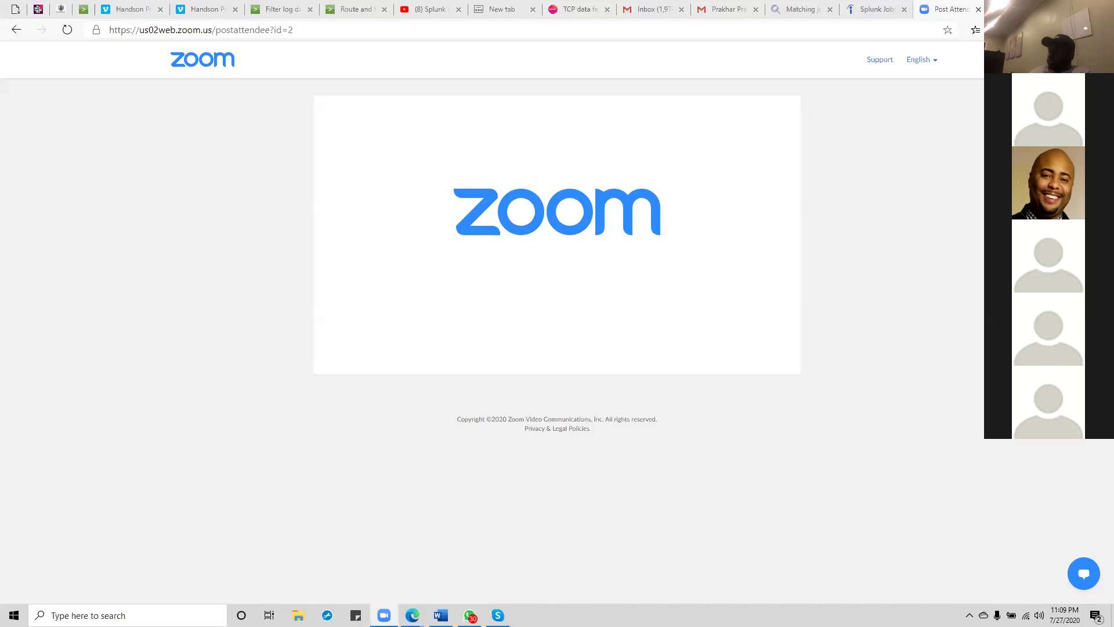
# Step: Browse to C:\Program Files\SplunkUniversalForwarder\etc\system\local and open inputs.conf
pyautogui.press('super')
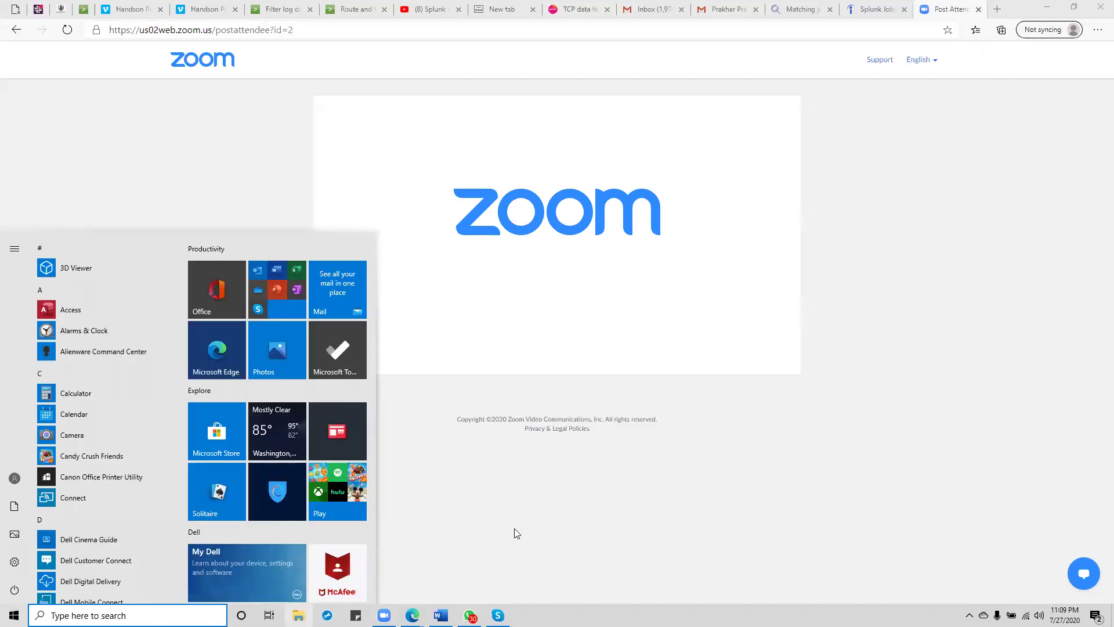
pyautogui.click(298, 615)
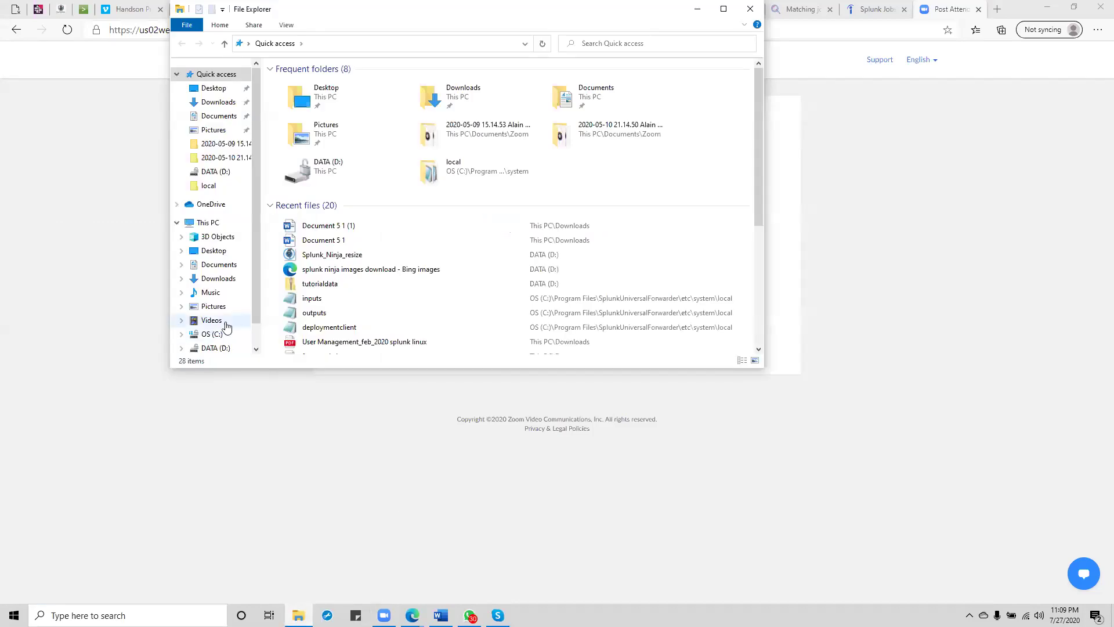
pyautogui.click(213, 335)
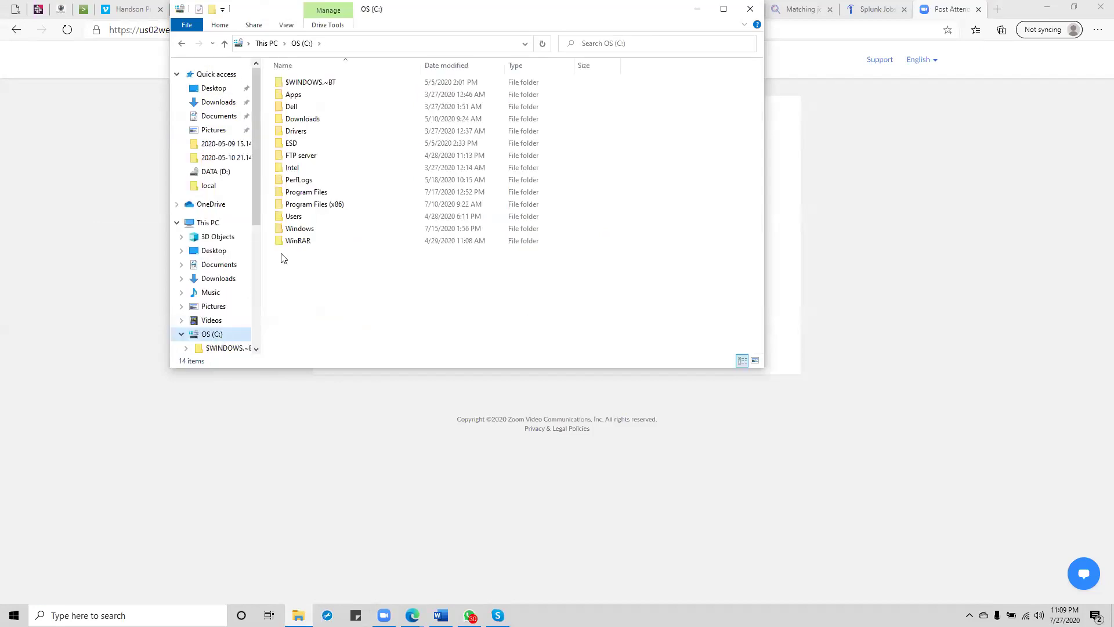
pyautogui.doubleClick(308, 196)
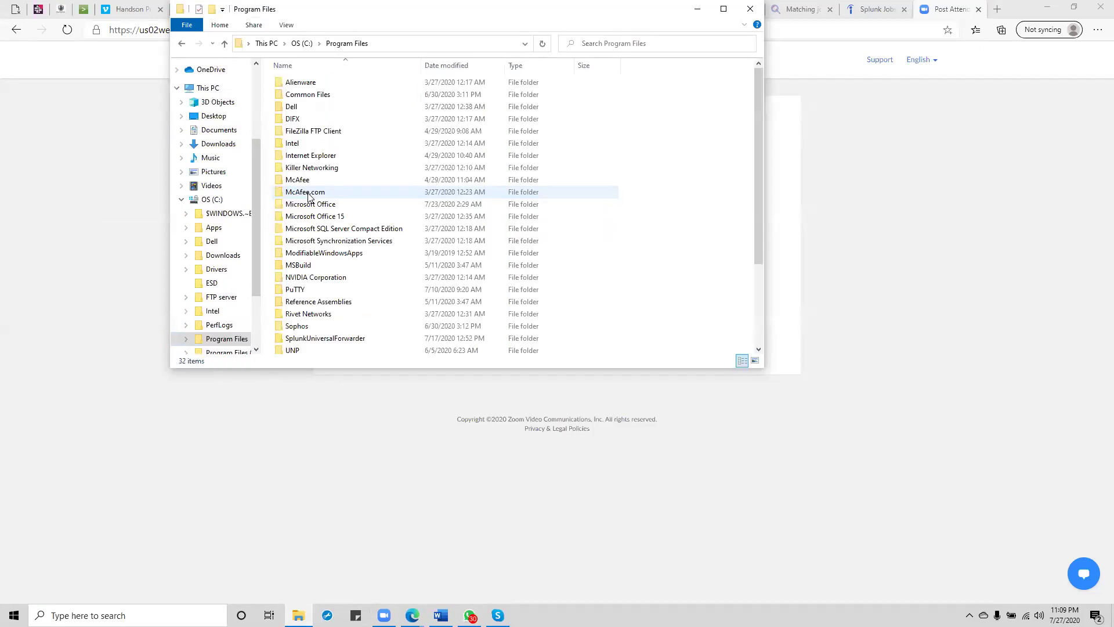
pyautogui.doubleClick(329, 340)
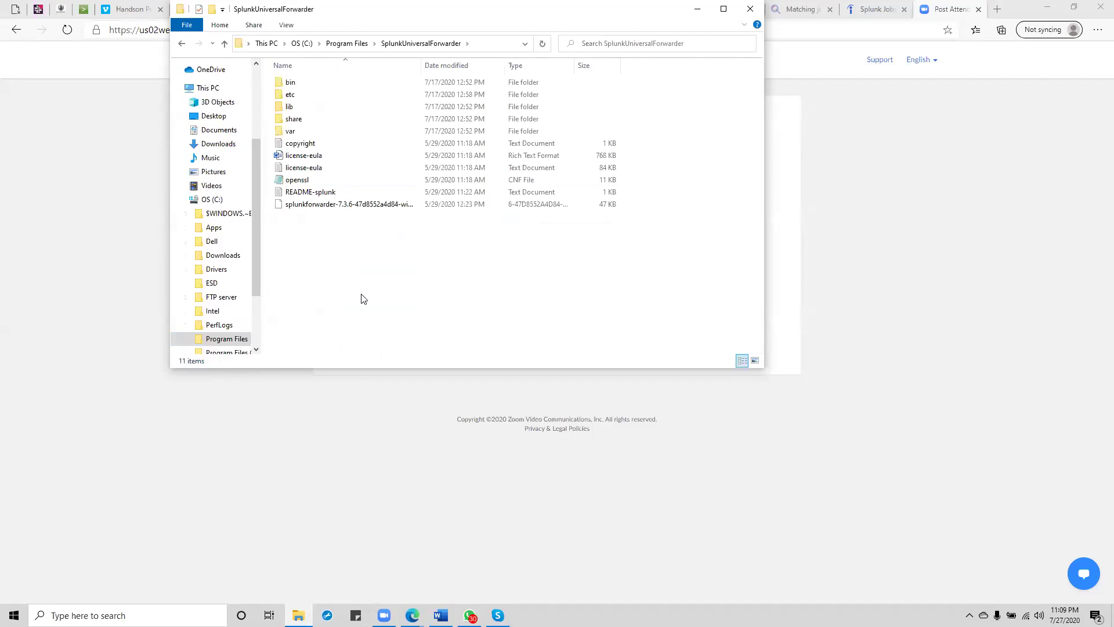
pyautogui.doubleClick(290, 94)
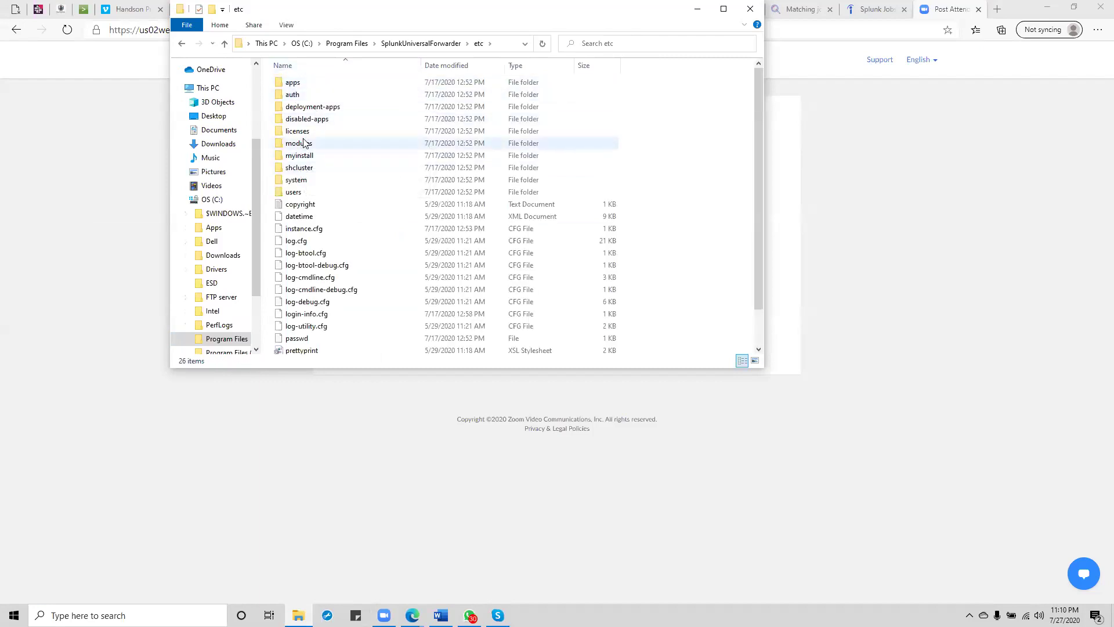
pyautogui.doubleClick(300, 184)
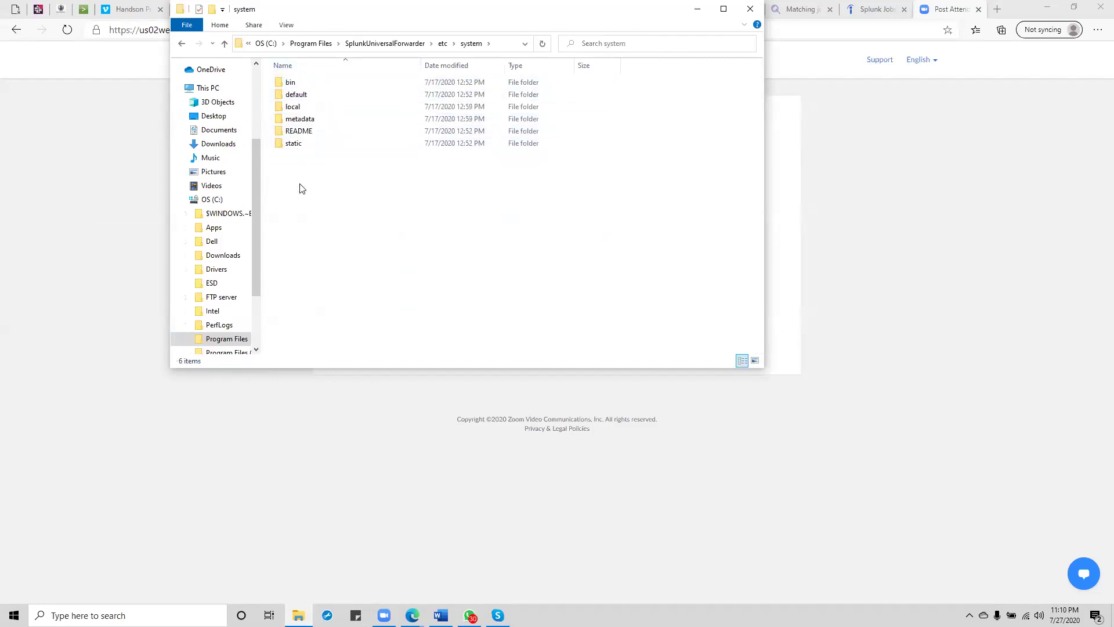
pyautogui.doubleClick(295, 107)
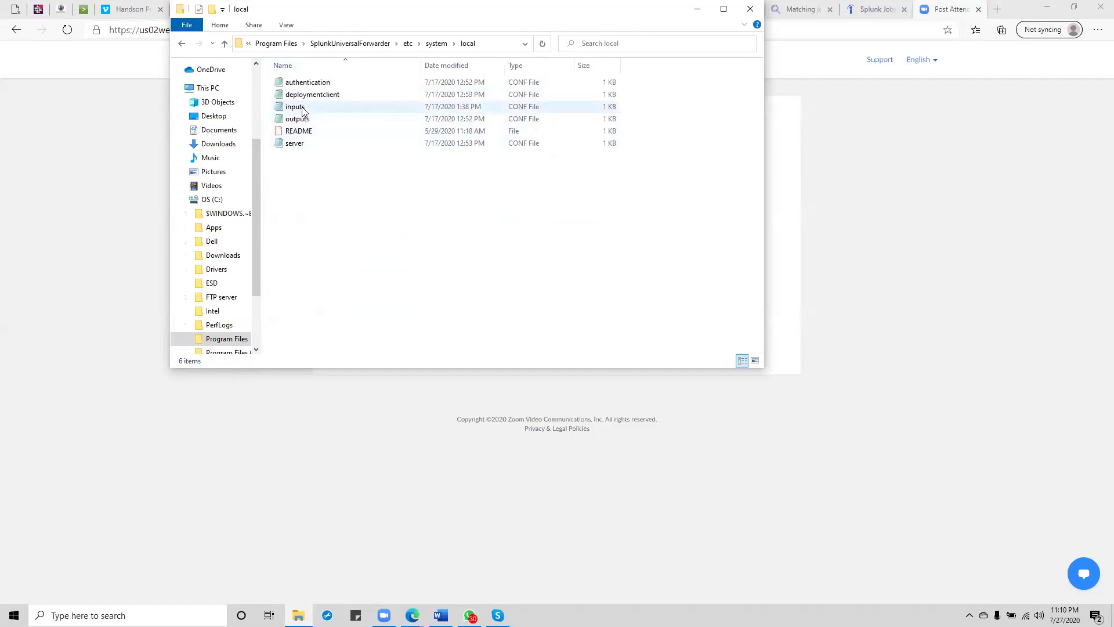
pyautogui.doubleClick(301, 109)
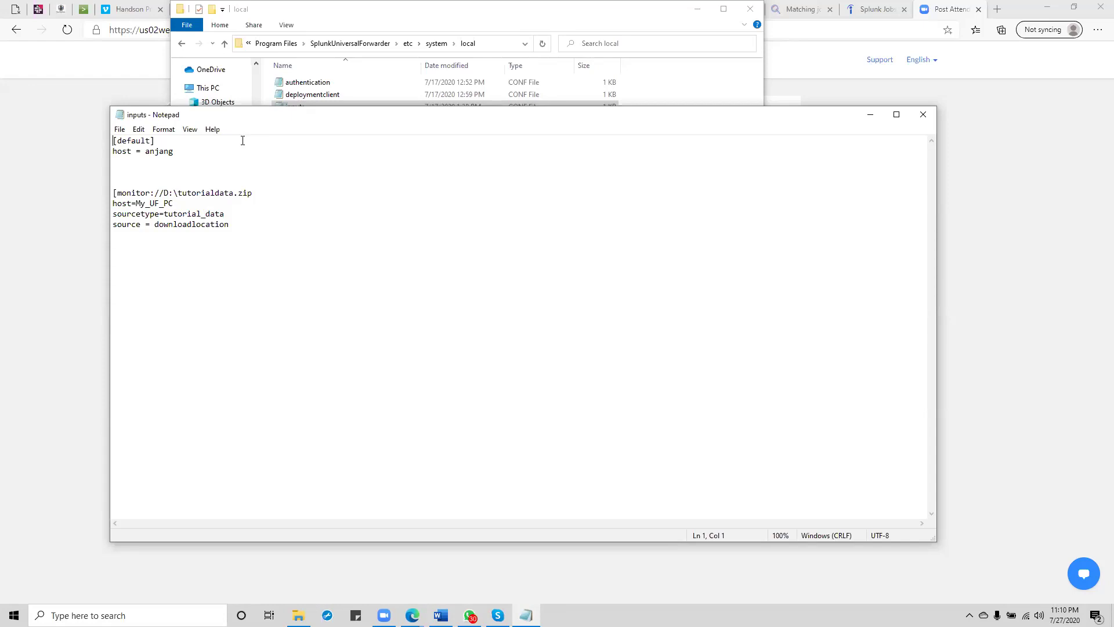
# Step: Close inputs.conf after reviewing its D:\tutorialdata.zip monitor stanza
pyautogui.click(930, 121)
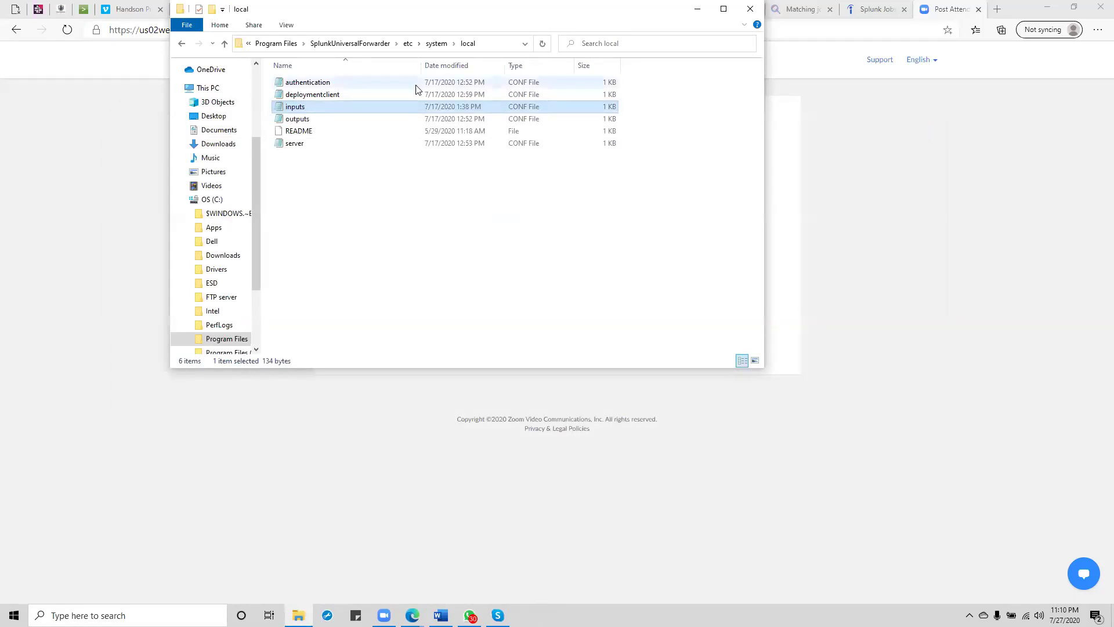
# Step: Change deploymentclient.conf's targetUri to 100.25.210.228:8089, then save and close it
pyautogui.doubleClick(337, 94)
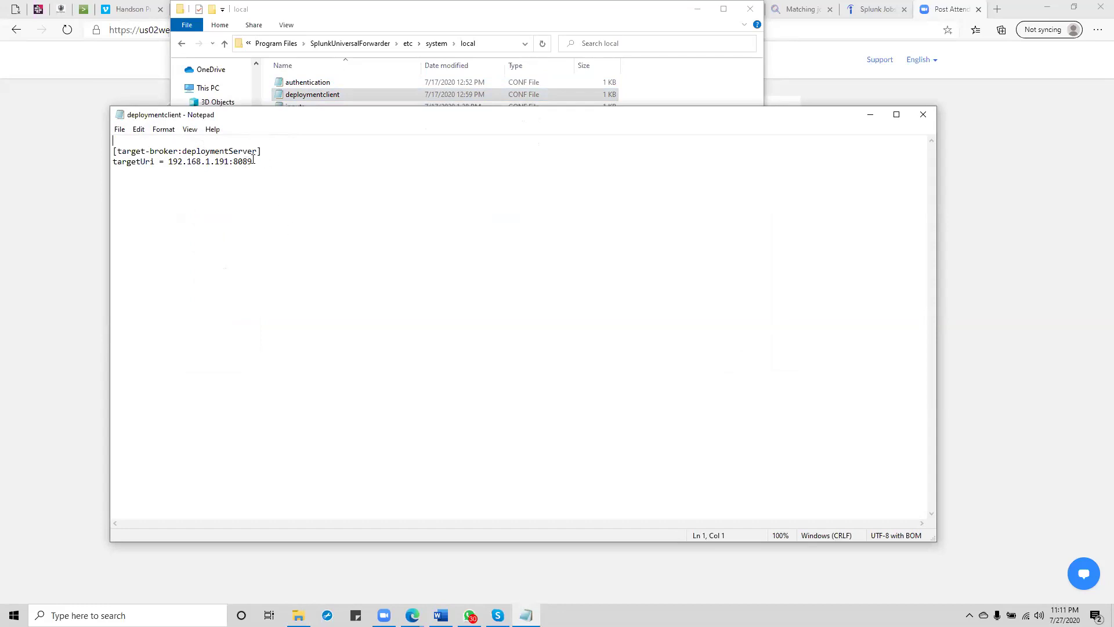
pyautogui.click(229, 162)
pyautogui.press('BackSpace')
pyautogui.press('BackSpace')
pyautogui.press('BackSpace')
pyautogui.press('BackSpace')
pyautogui.press('BackSpace')
pyautogui.press('BackSpace')
pyautogui.press('BackSpace')
pyautogui.press('BackSpace')
pyautogui.press('BackSpace')
pyautogui.press('BackSpace')
pyautogui.press('BackSpace')
pyautogui.press('BackSpace')
pyautogui.press('BackSpace')
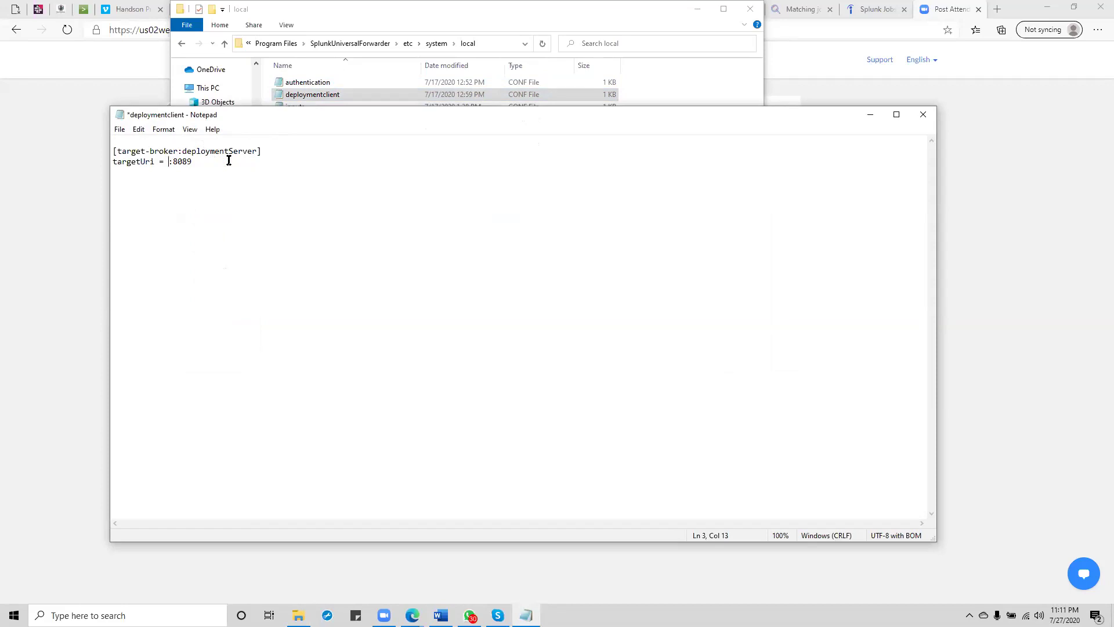
pyautogui.write('100.25.210.228')
pyautogui.click(120, 130)
pyautogui.click(132, 181)
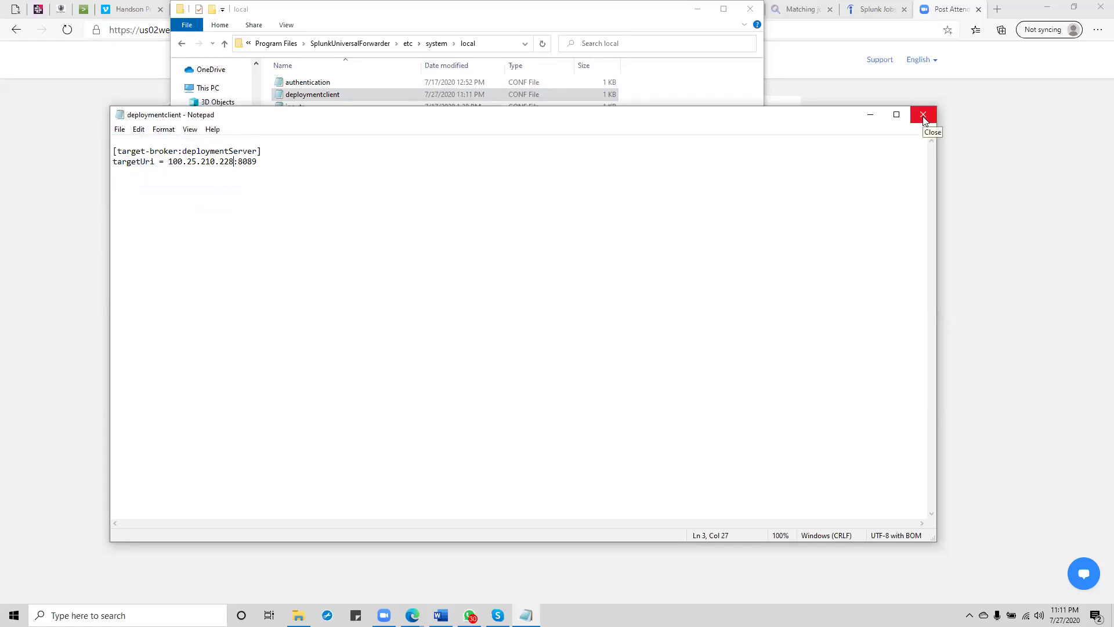
pyautogui.click(922, 116)
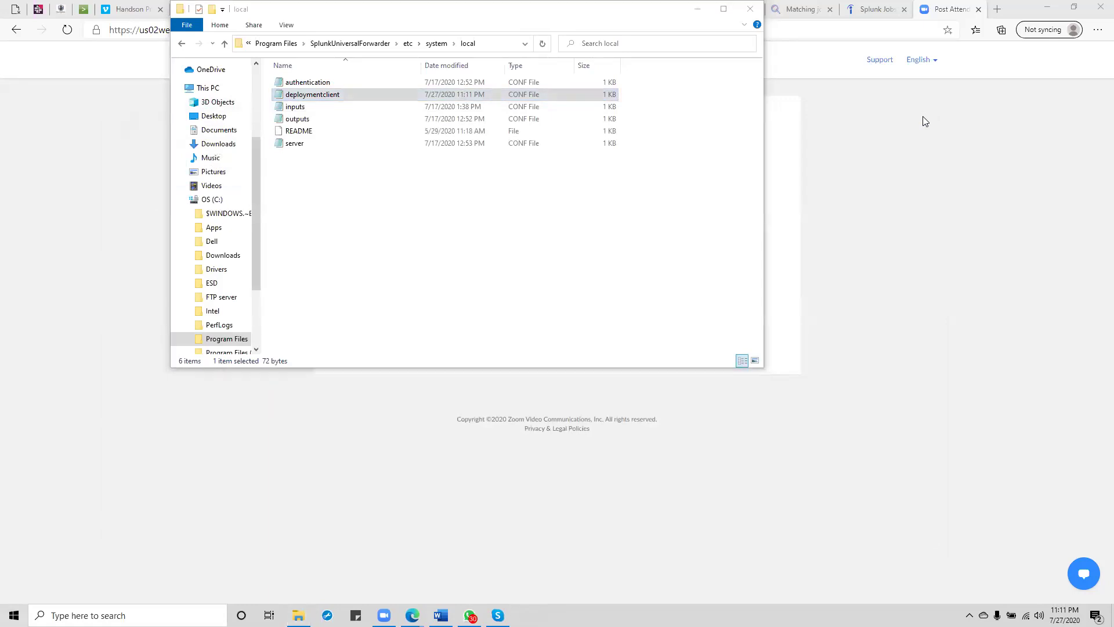
# Step: Open an administrator Command Prompt, run 'cd ..' to reach C:\Windows, then minimize it
pyautogui.press('super')
pyautogui.write('cm')
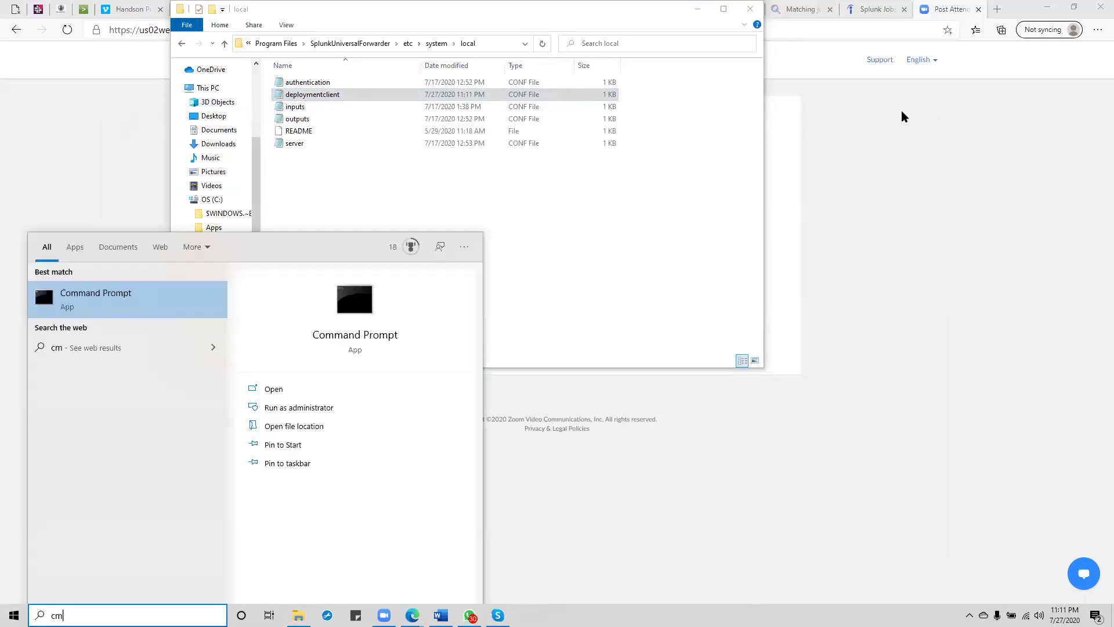
pyautogui.click(298, 413)
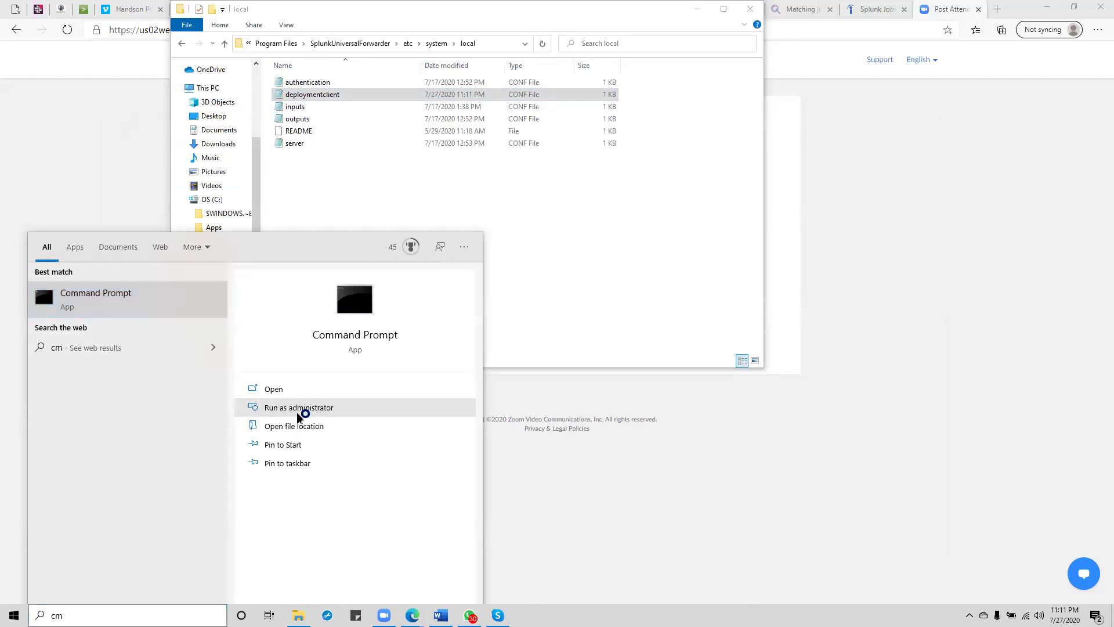
pyautogui.click(388, 177)
pyautogui.write('cd ..')
pyautogui.press('Return')
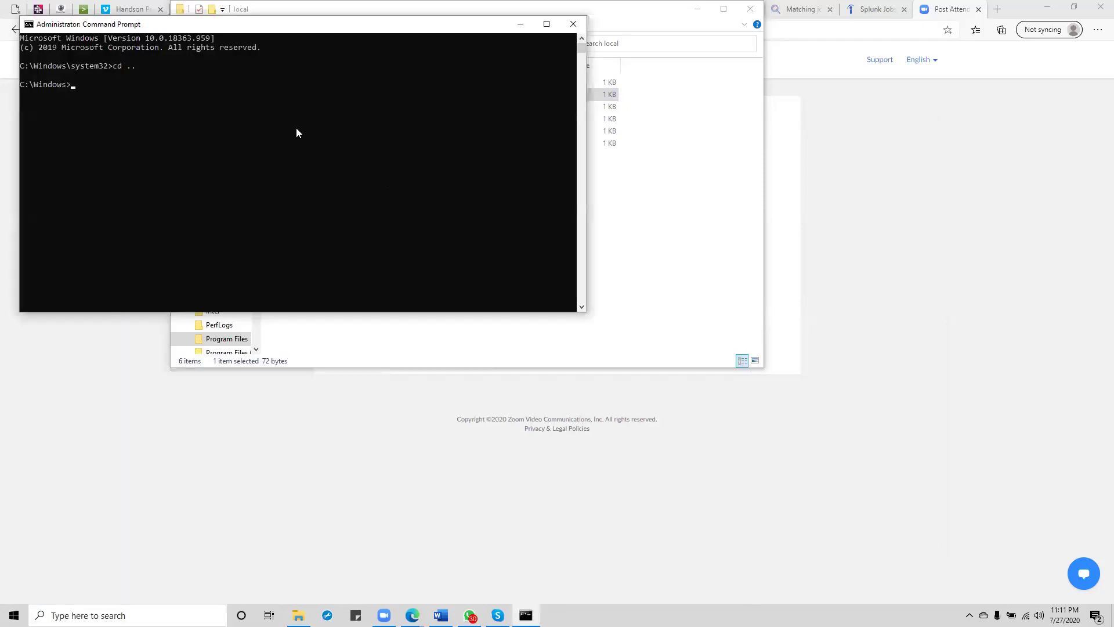
pyautogui.write('cd')
pyautogui.click(519, 26)
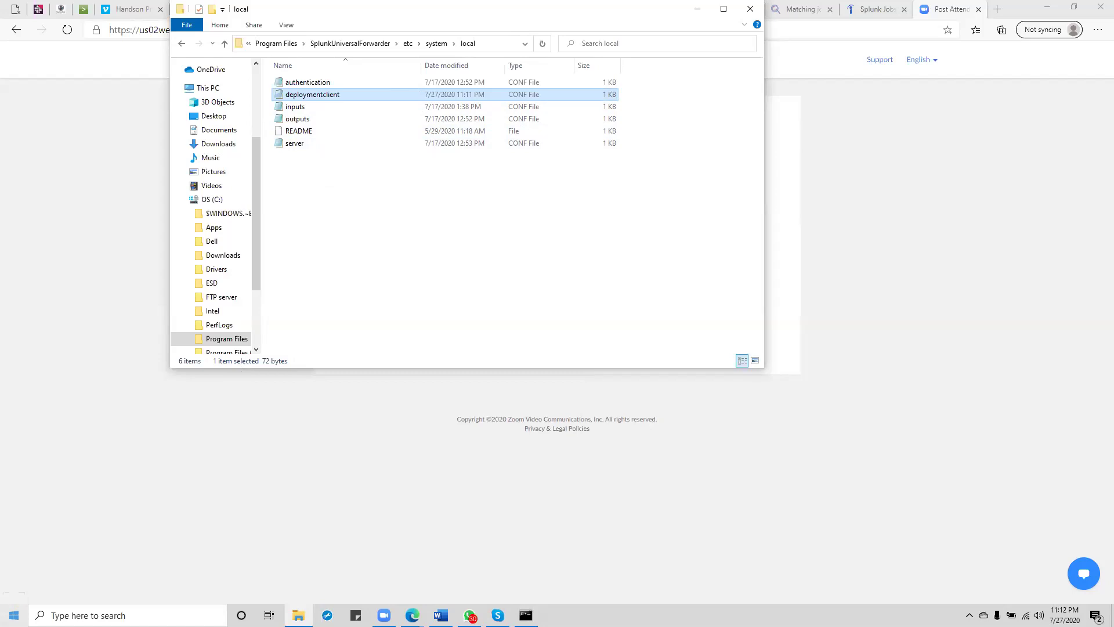
# Step: Launch the Services app and maximize its window
pyautogui.click(127, 615)
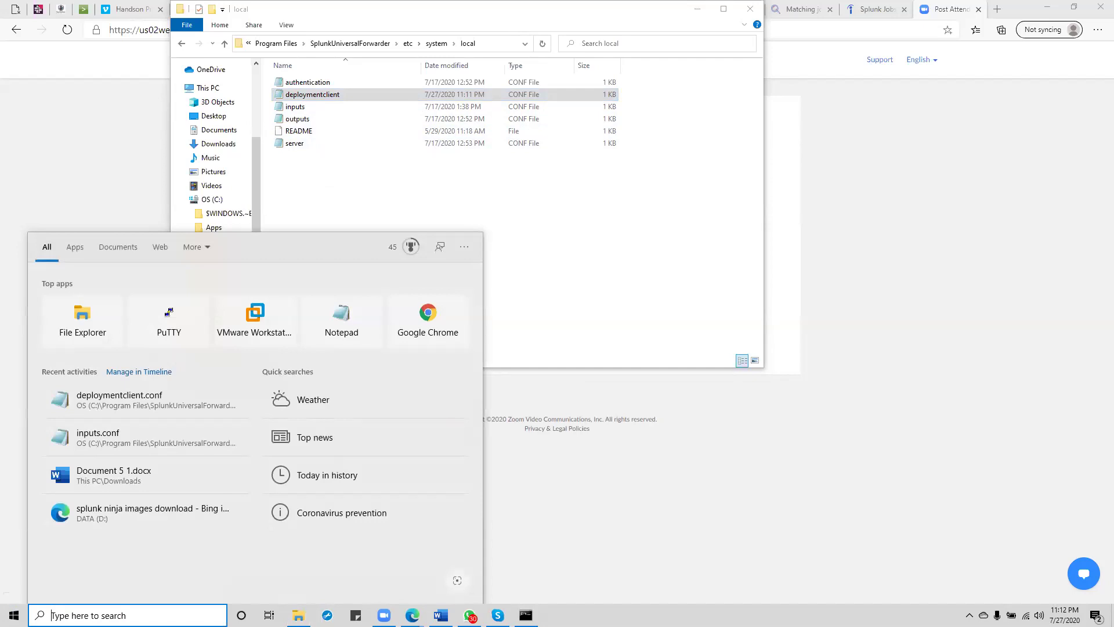
pyautogui.write('serv')
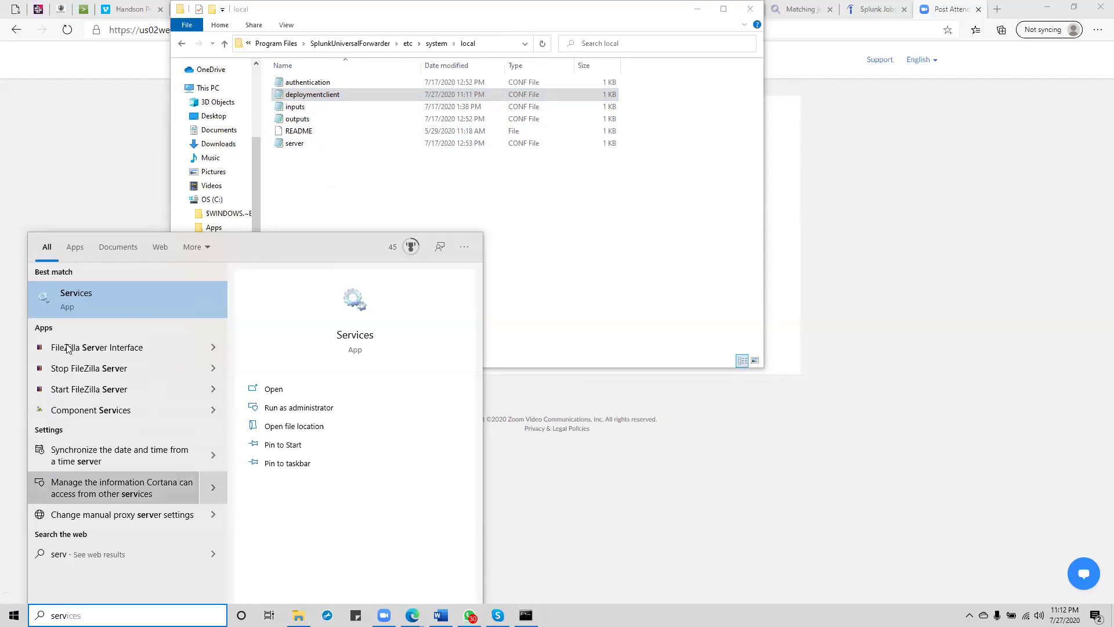
pyautogui.click(88, 297)
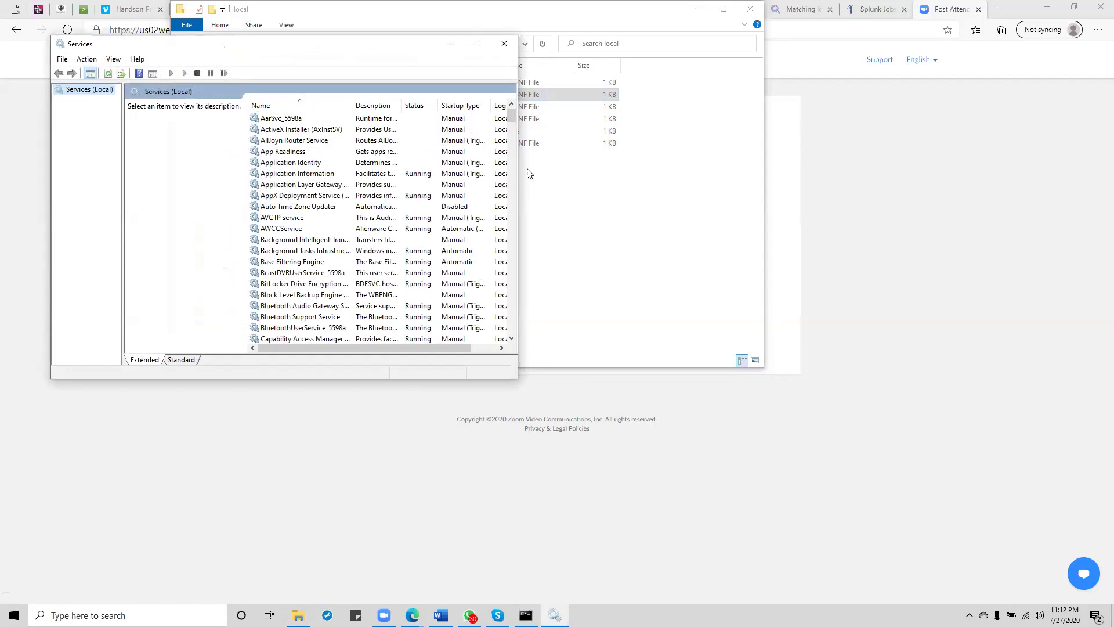
pyautogui.click(477, 43)
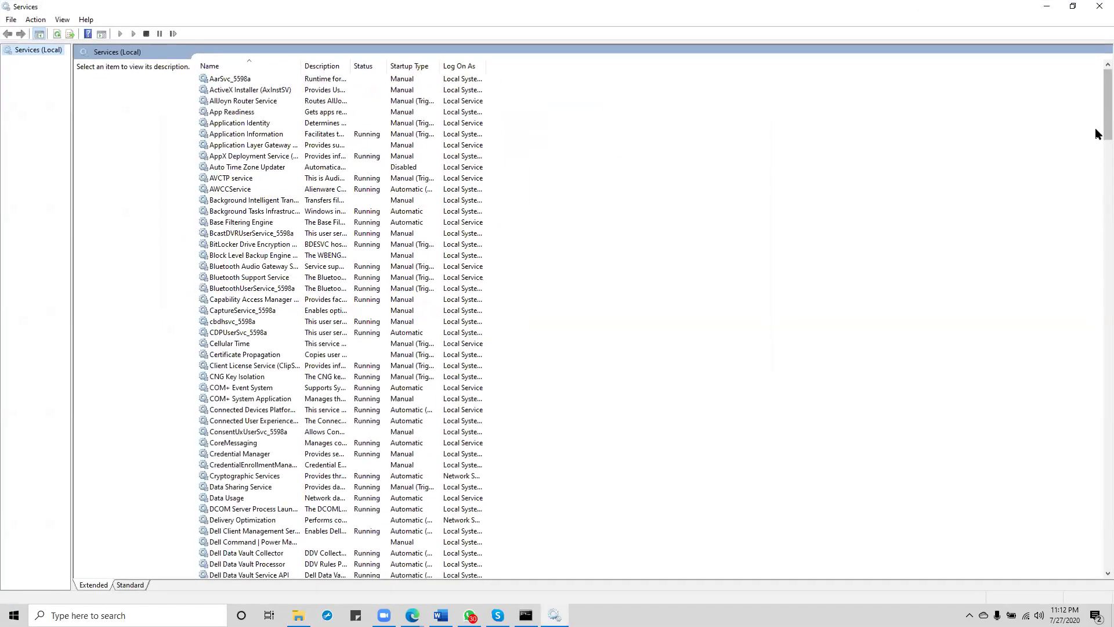
pyautogui.moveTo(1104, 129); pyautogui.dragTo(1062, 82)
# Step: Find the SplunkForwarder Service in the list and restart it
pyautogui.click(235, 232)
pyautogui.press('s')
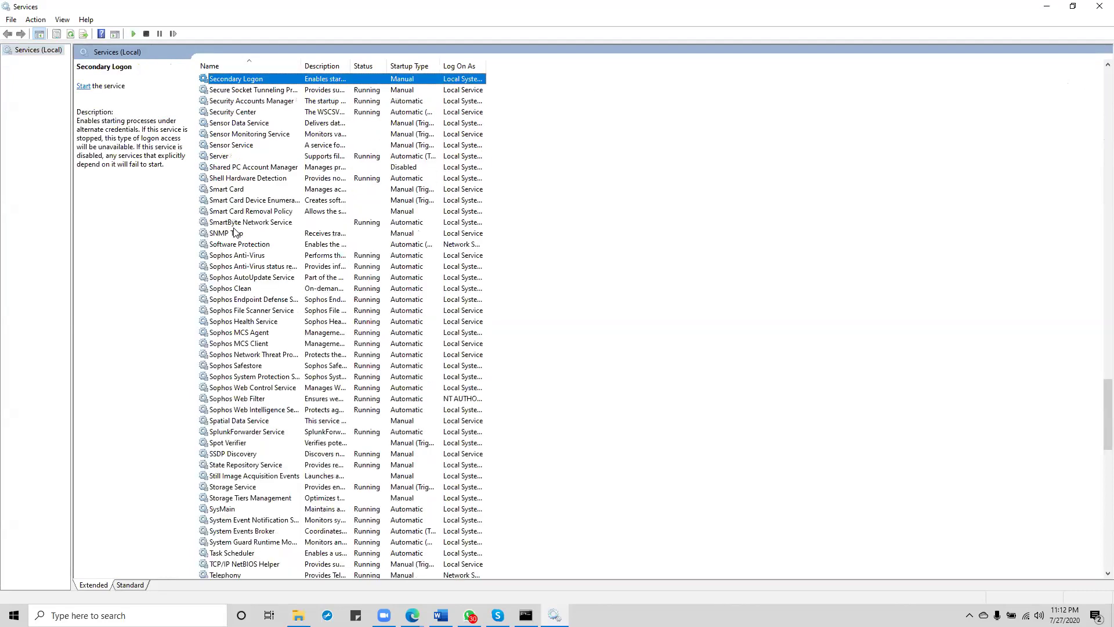
pyautogui.press('p')
pyautogui.press('l')
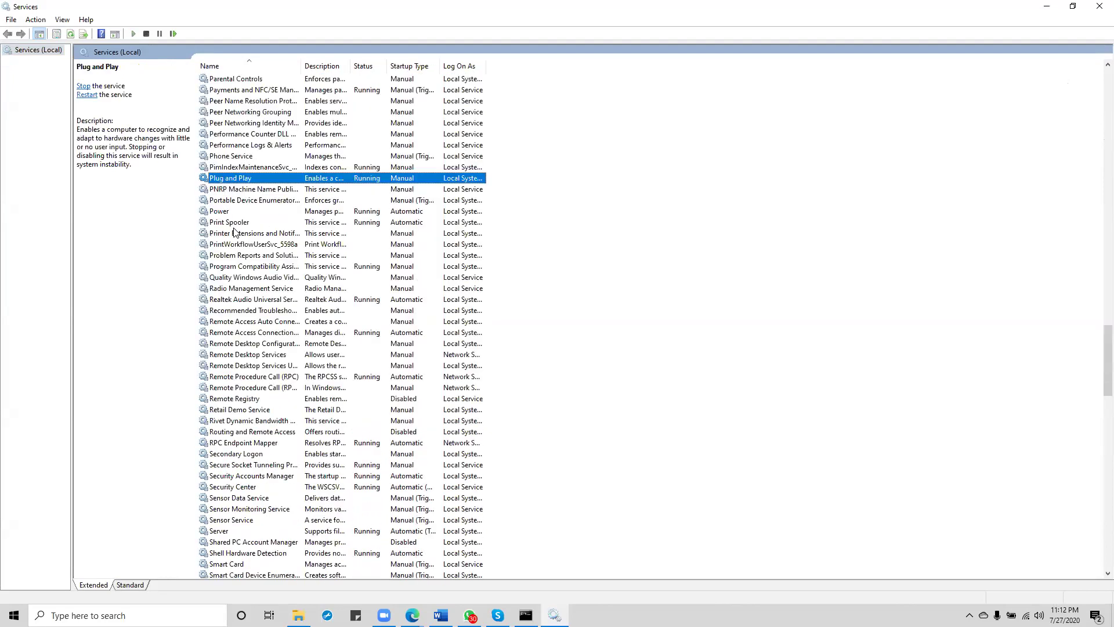
pyautogui.press('u')
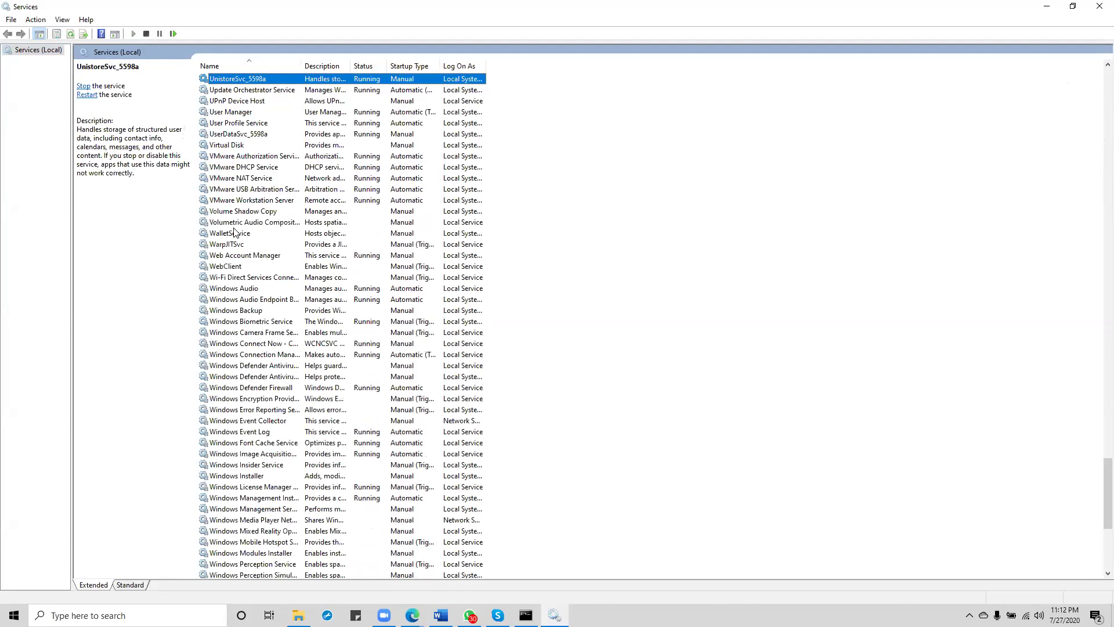
pyautogui.press('s')
pyautogui.press('p')
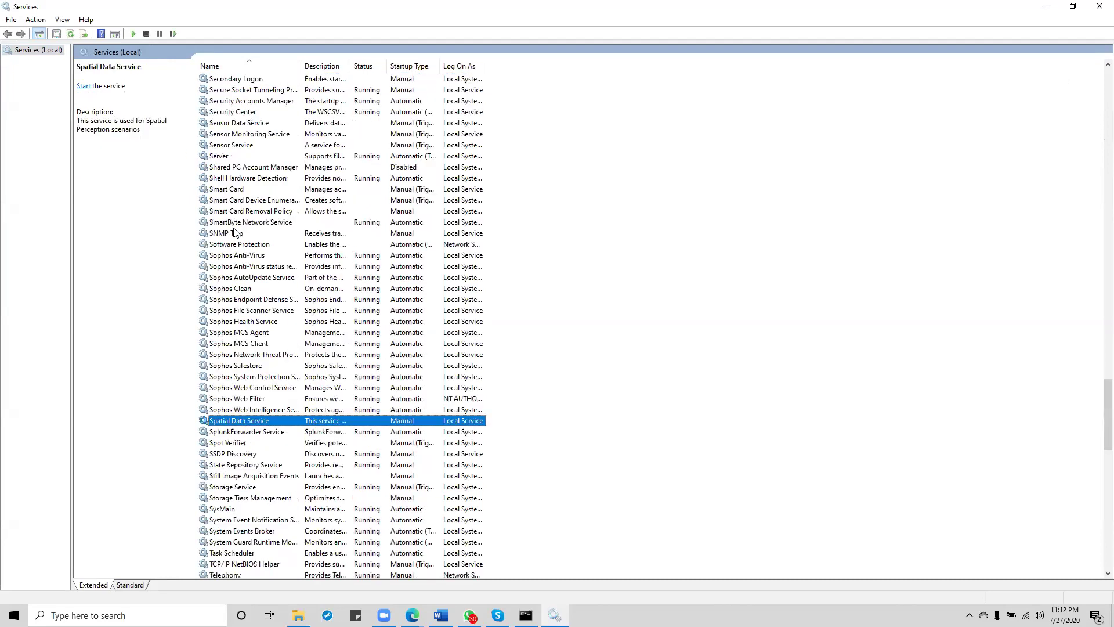
pyautogui.press('l')
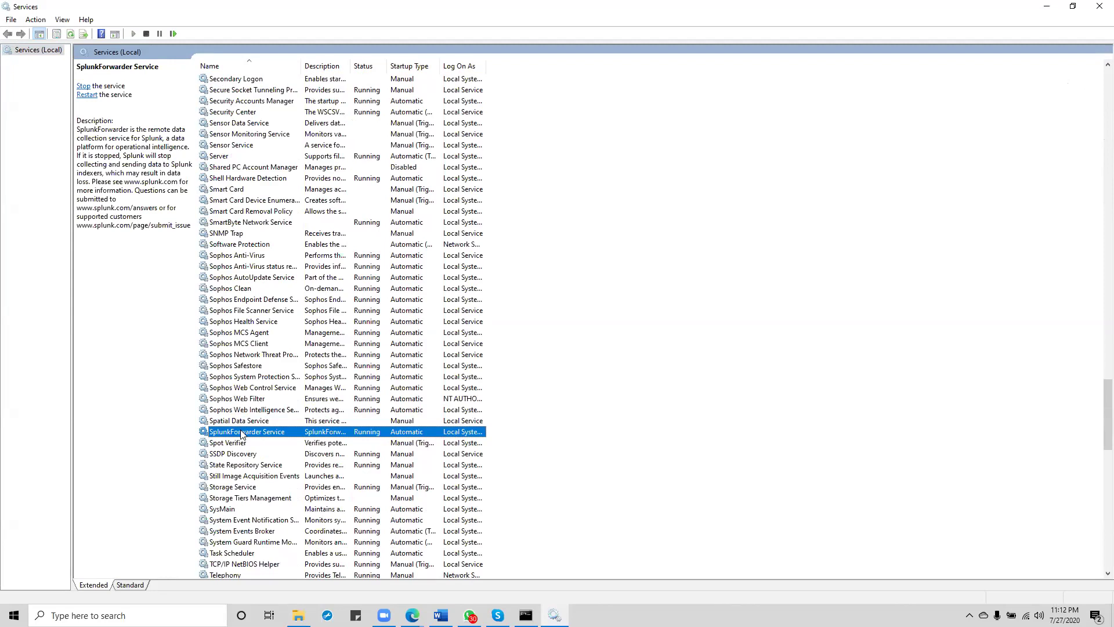
pyautogui.rightClick(242, 435)
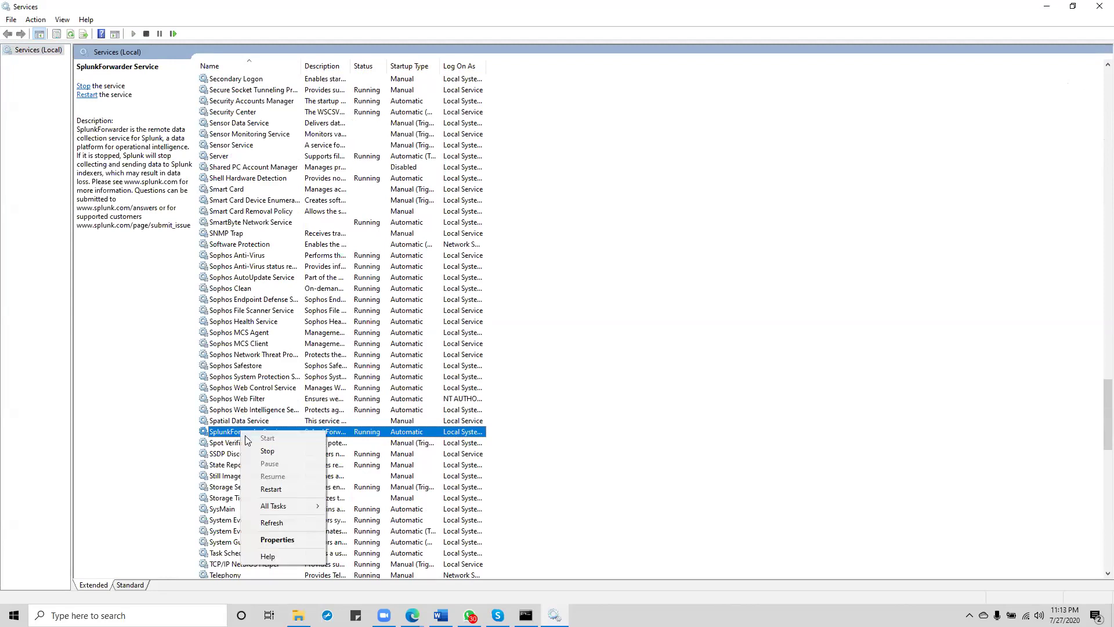
pyautogui.click(283, 493)
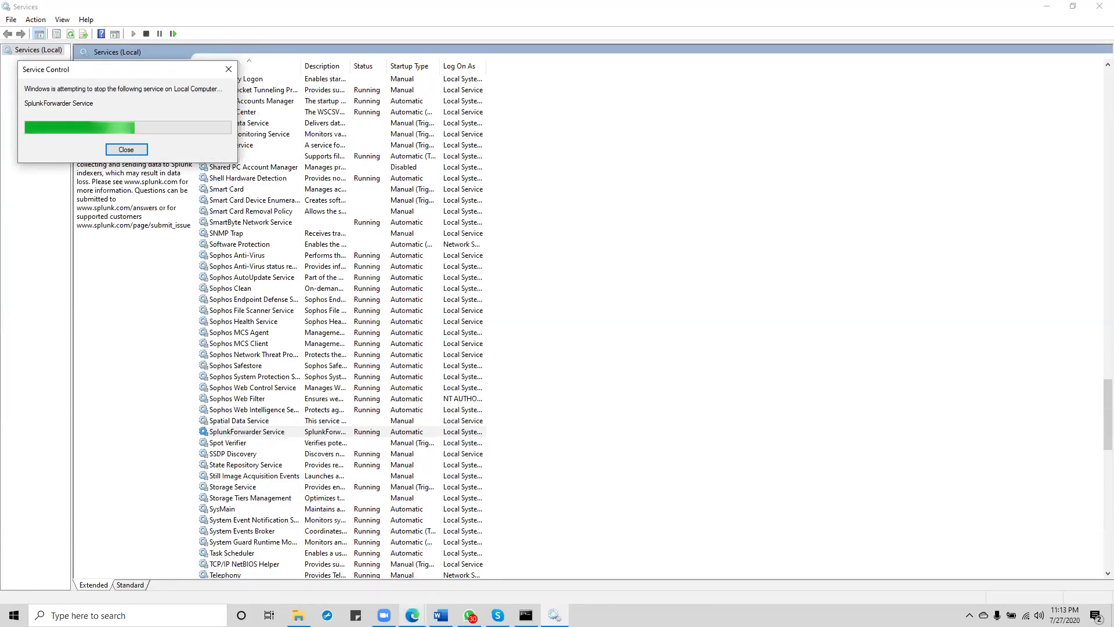
pyautogui.click(412, 615)
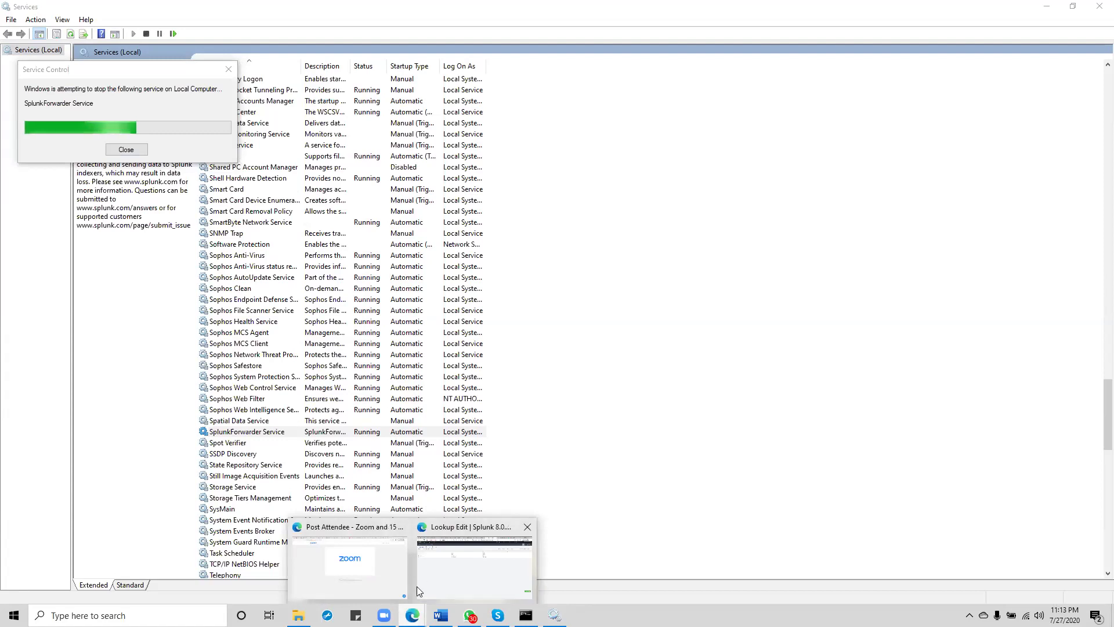
# Step: In the Edge window, close the leftover Search and prices changes tabs
pyautogui.moveTo(443, 585)
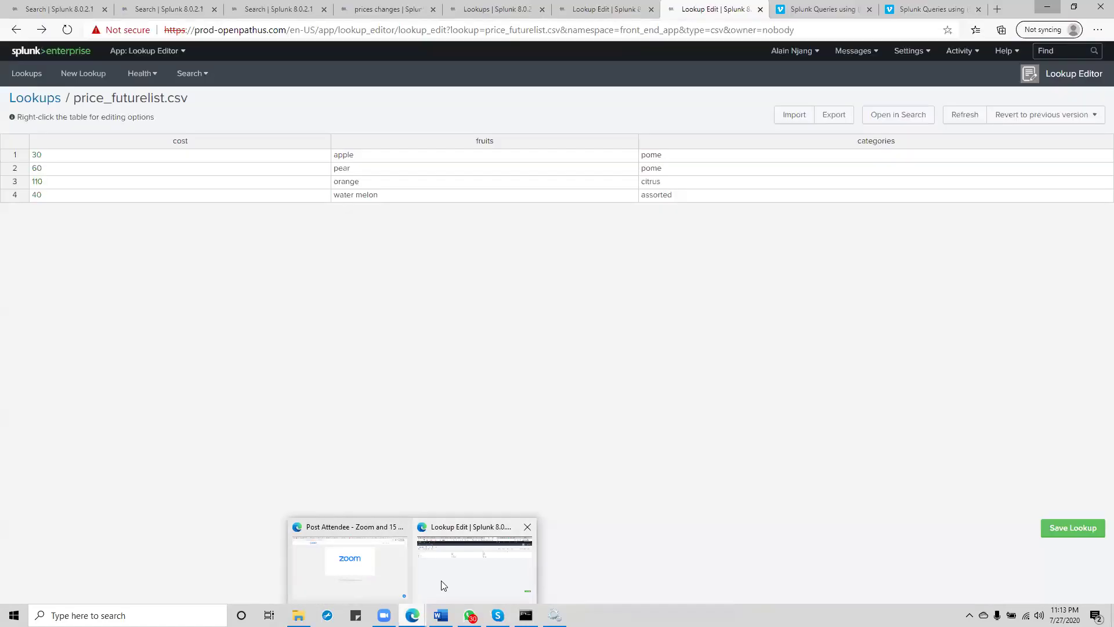
pyautogui.click(443, 585)
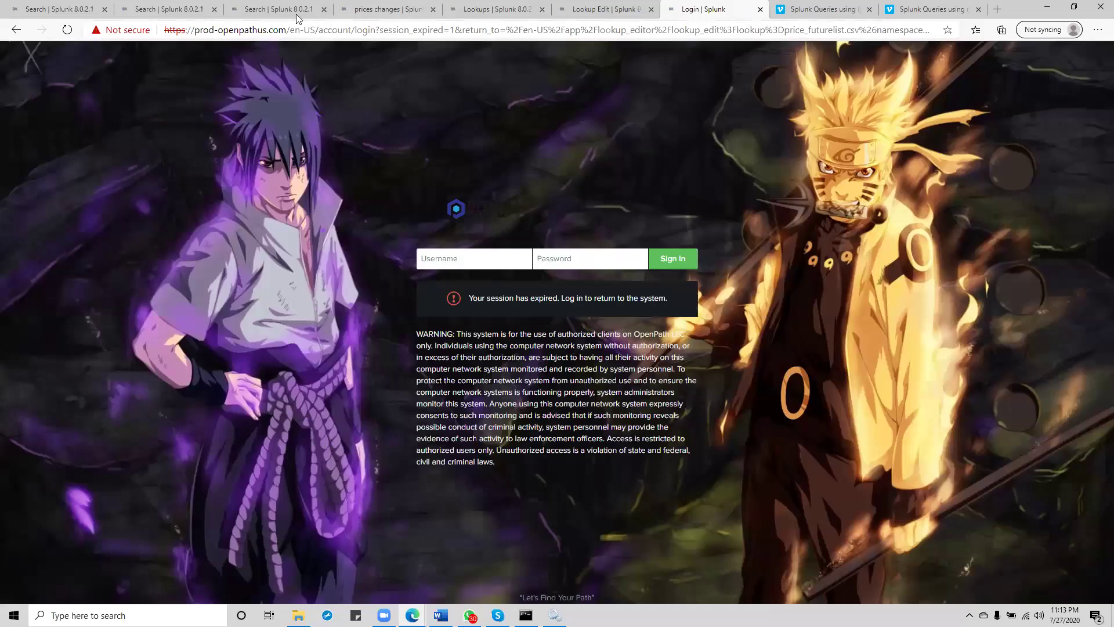
pyautogui.click(215, 10)
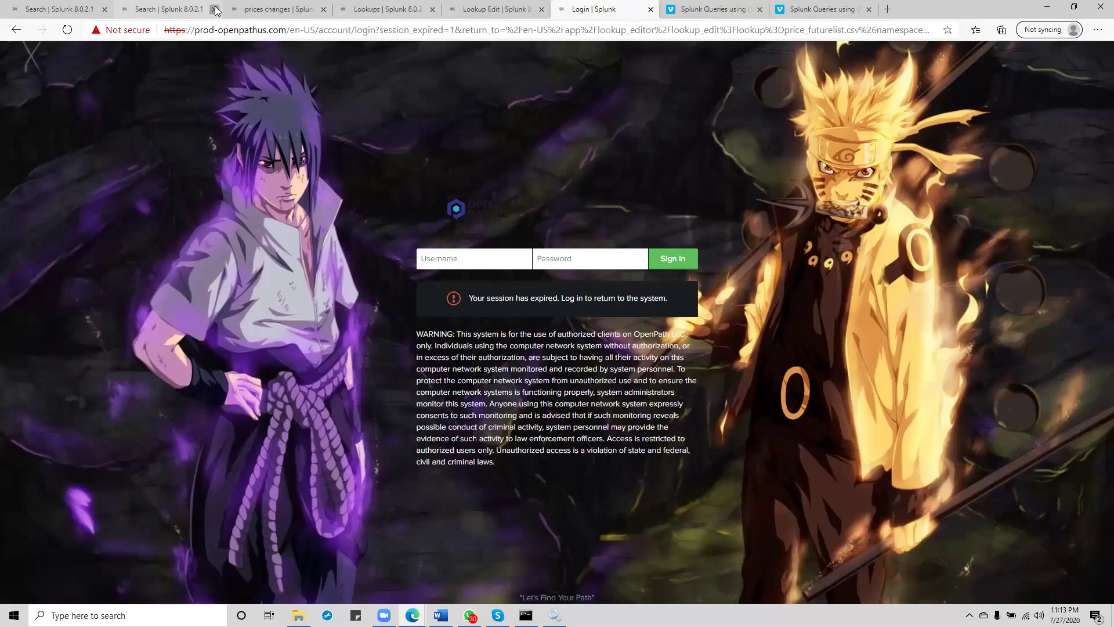
pyautogui.click(215, 9)
pyautogui.click(214, 10)
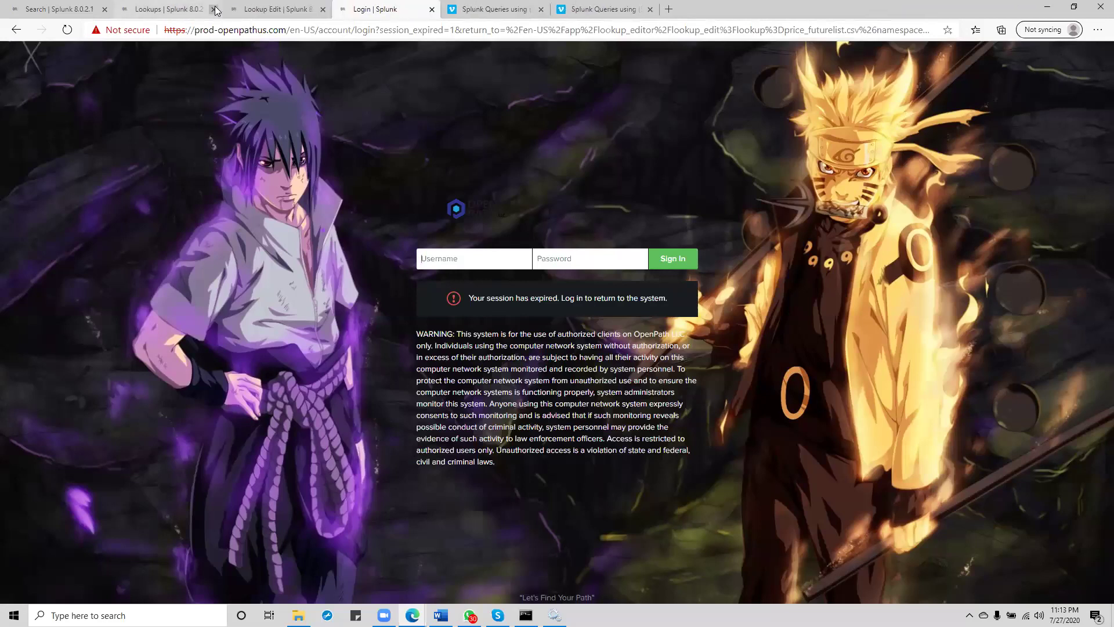
pyautogui.click(105, 10)
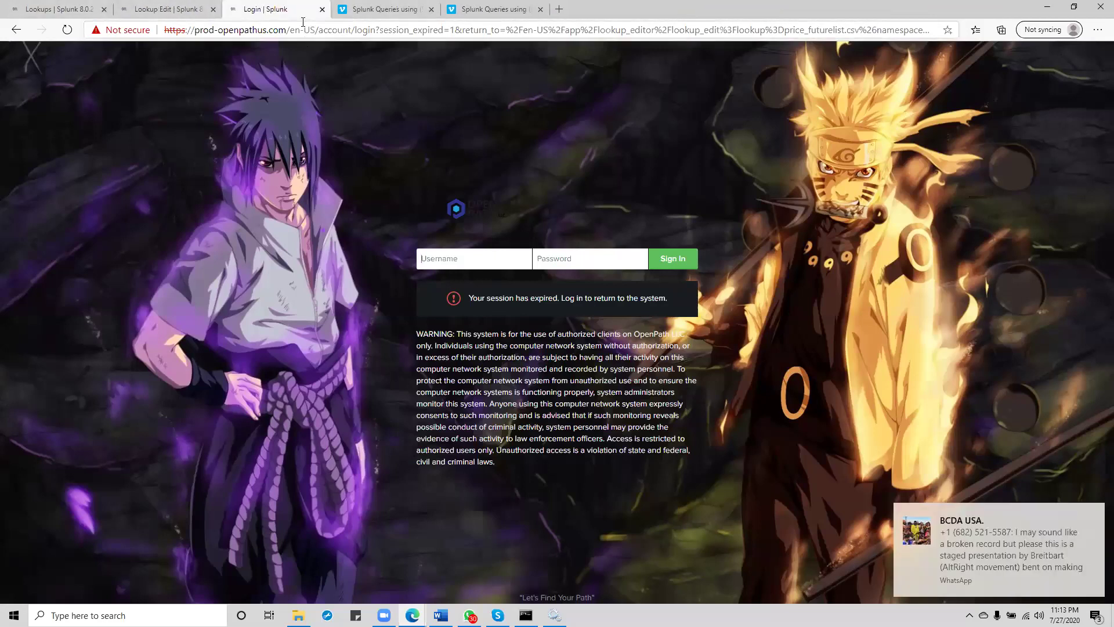
# Step: Close the expired Login tab and reload the price_futurelist.csv lookup editor page
pyautogui.click(322, 10)
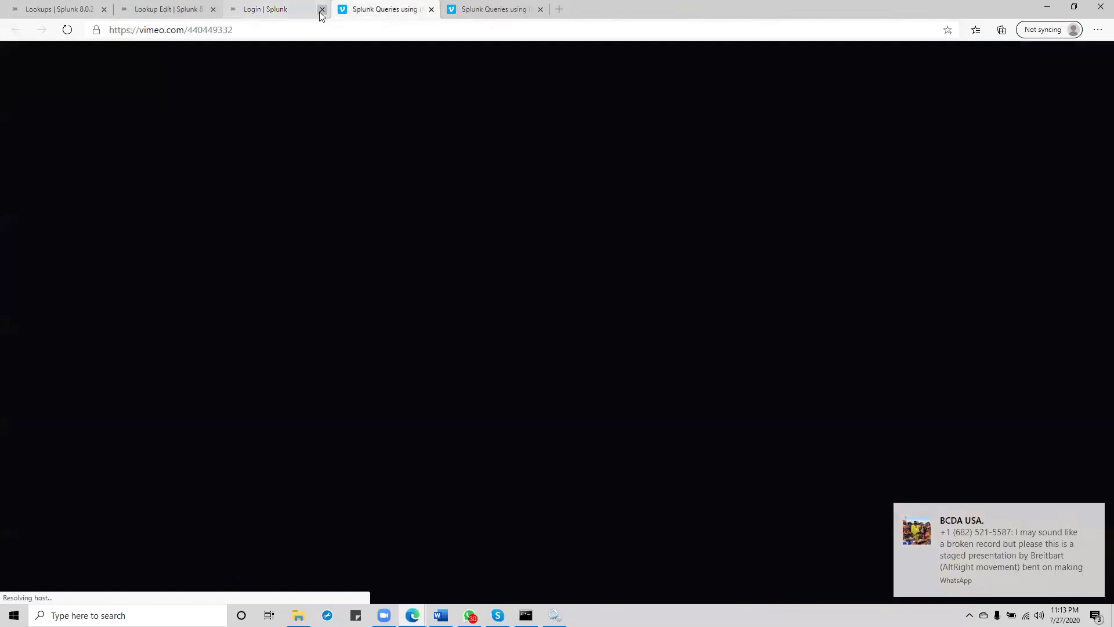
pyautogui.click(161, 10)
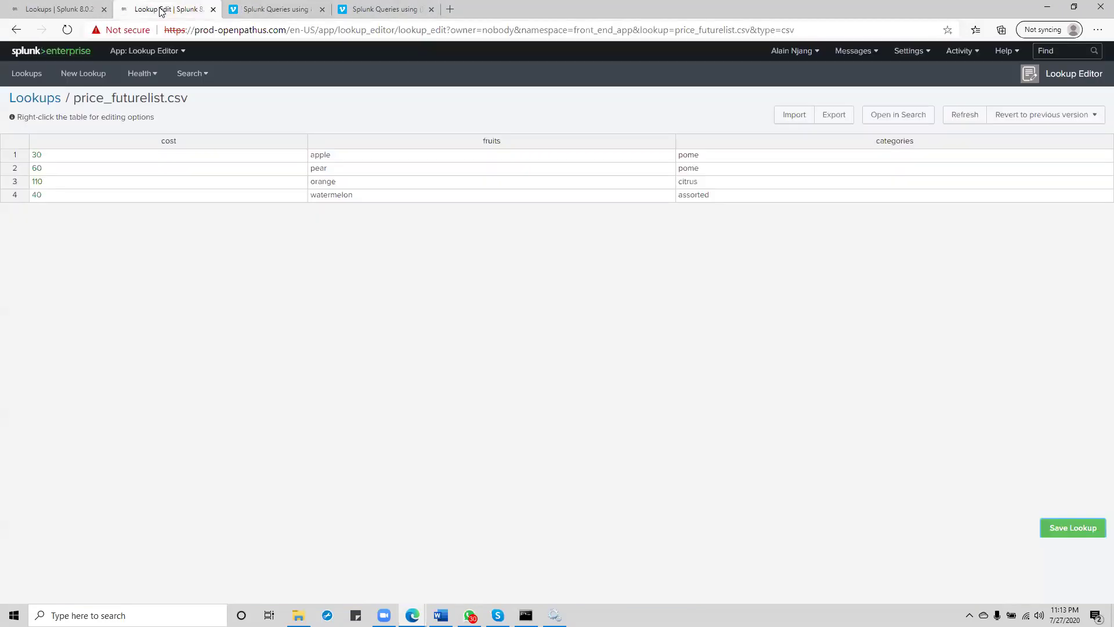
pyautogui.click(68, 29)
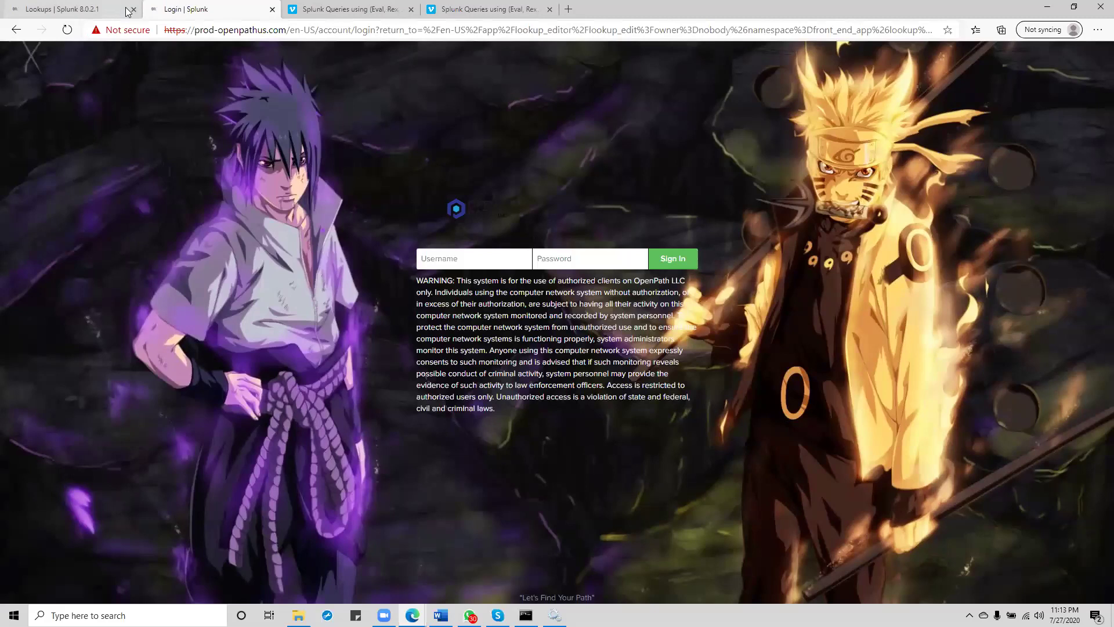
# Step: Close the Lookups tab and enter the account username on the Splunk login page
pyautogui.click(133, 10)
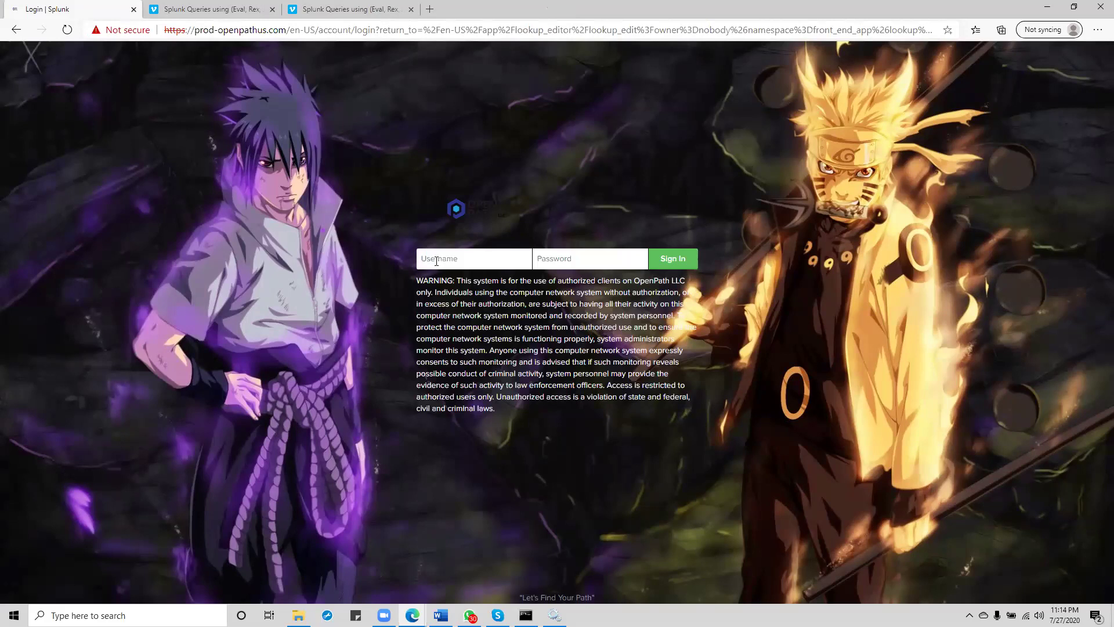
pyautogui.click(597, 259)
pyautogui.moveTo(469, 615)
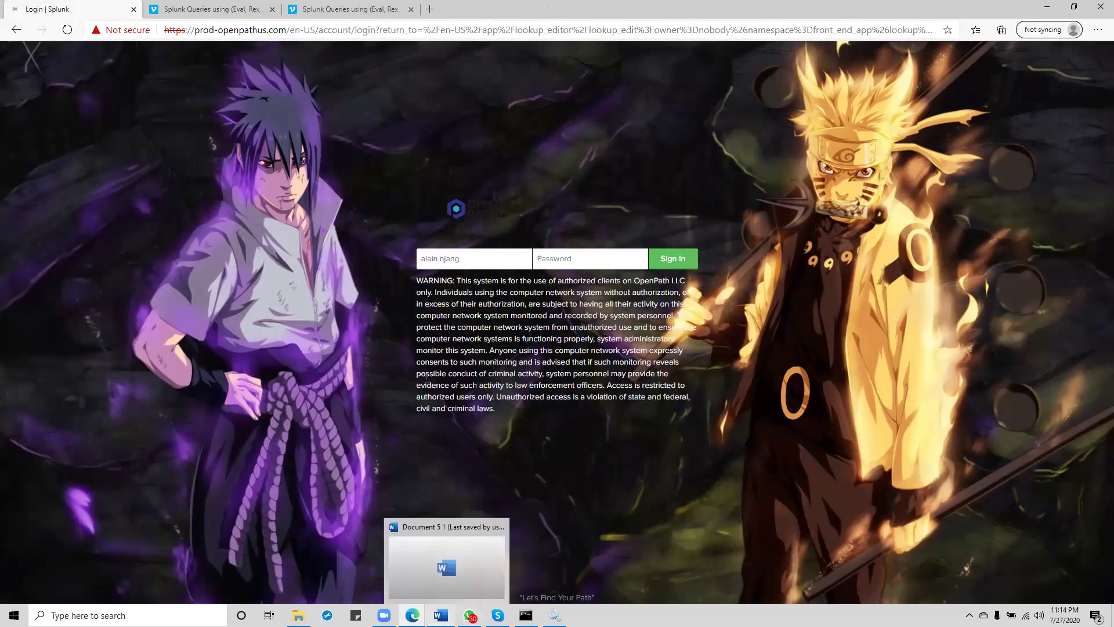
pyautogui.moveTo(384, 615)
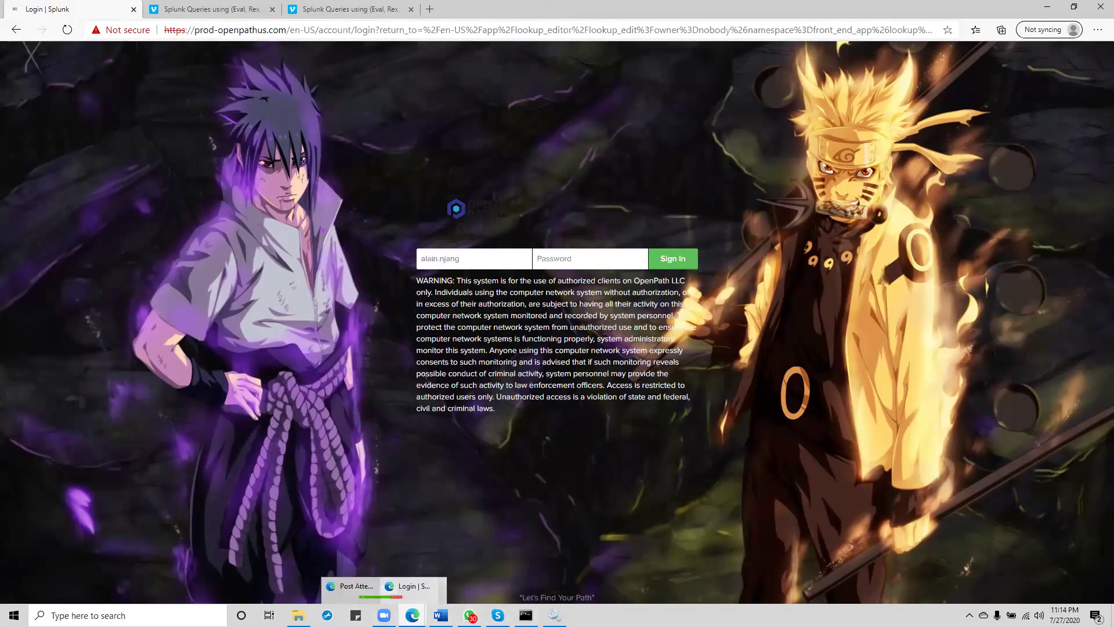
# Step: Open a new untitled Notepad document, minimize it, and close WhatsApp
pyautogui.press('super')
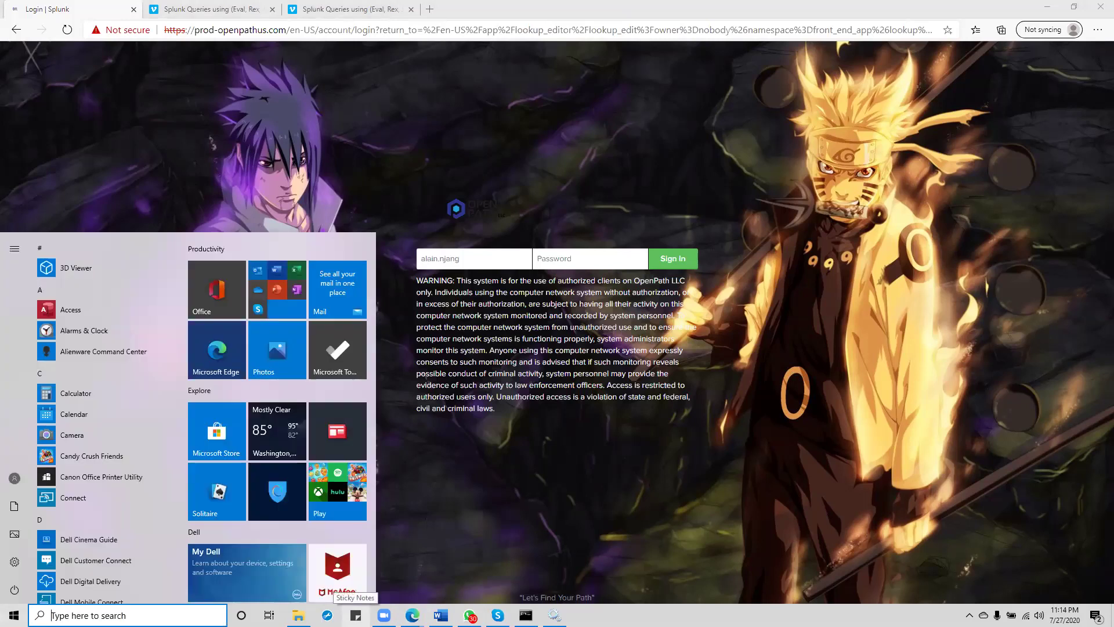
pyautogui.write('not')
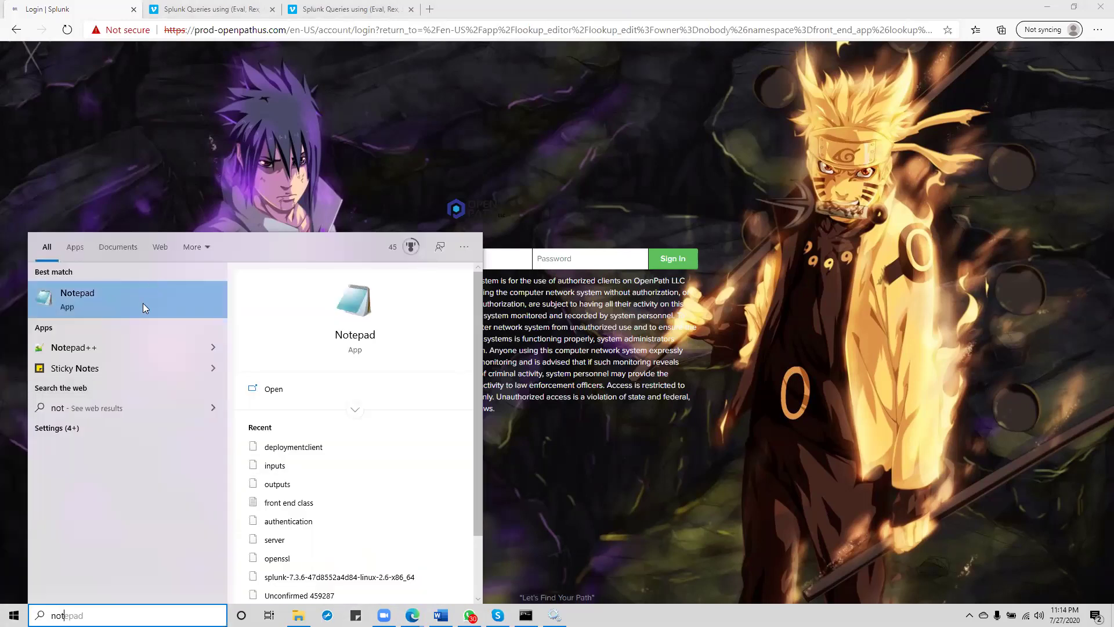
pyautogui.click(143, 306)
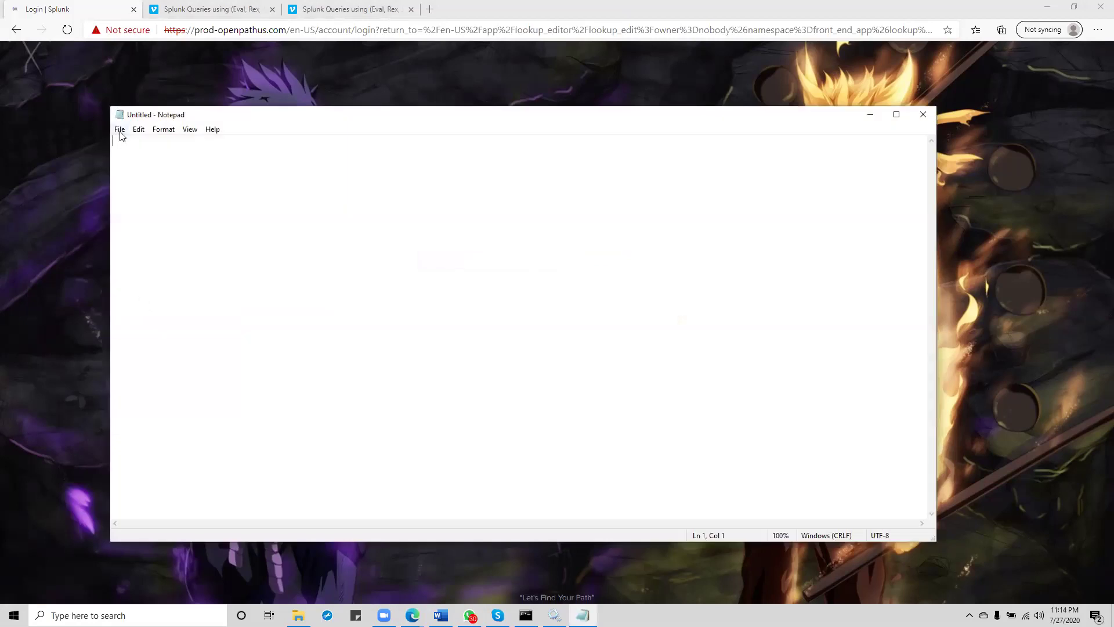
pyautogui.click(119, 131)
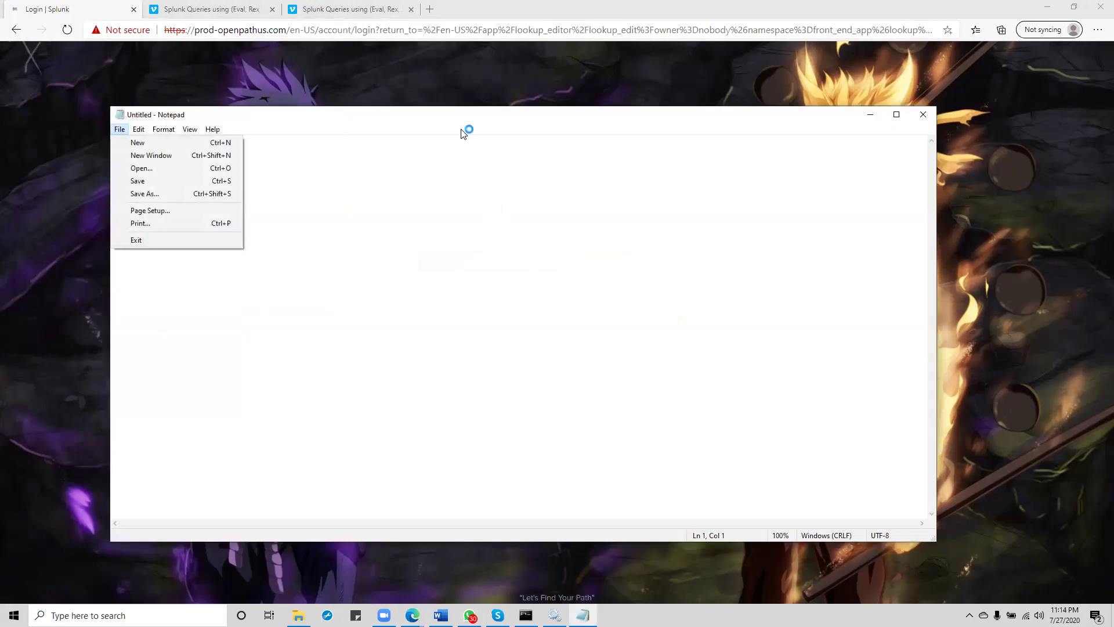
pyautogui.click(871, 115)
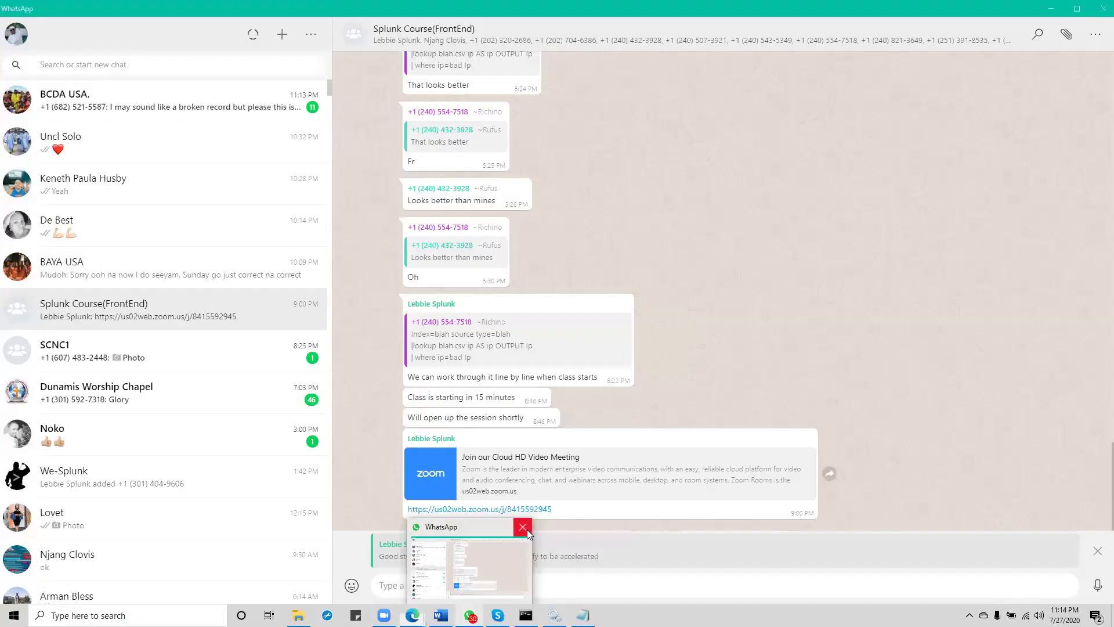
pyautogui.click(527, 527)
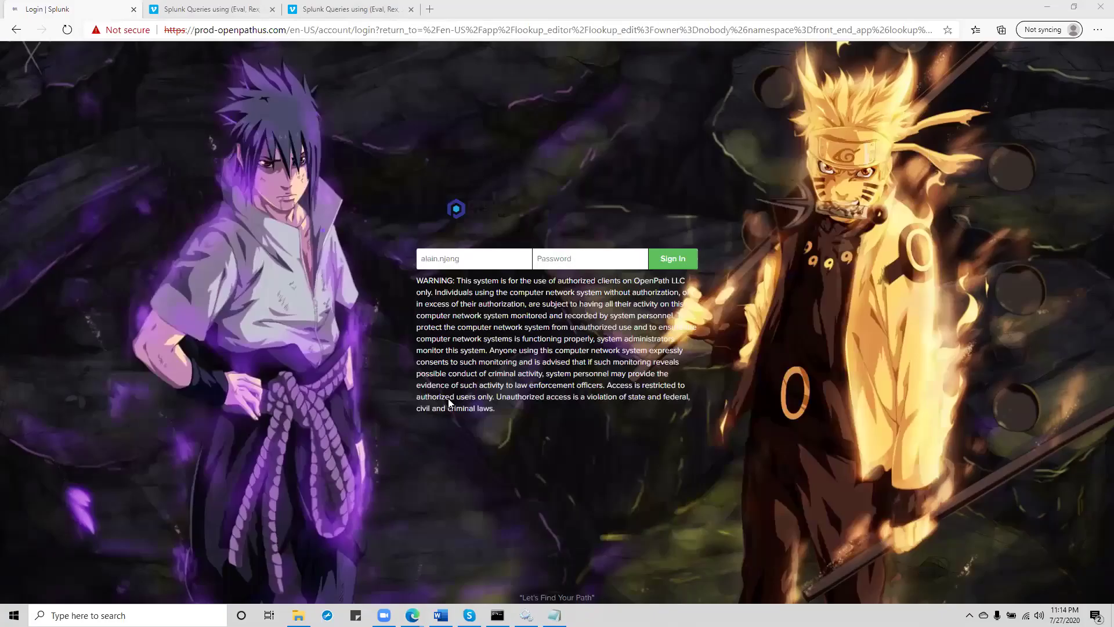
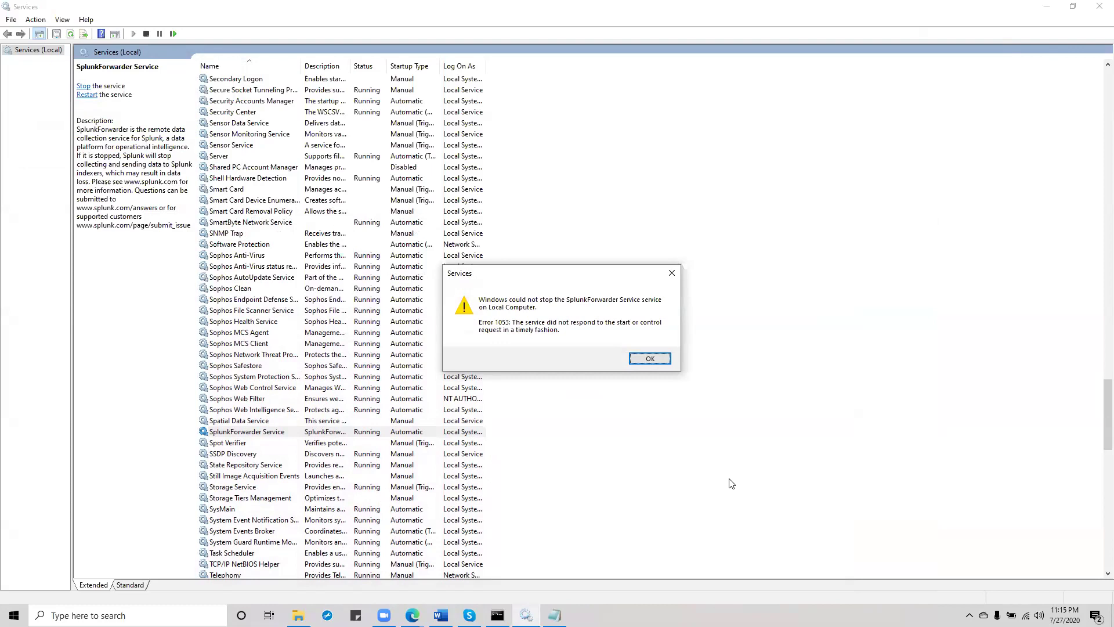
# Step: Dismiss Error 1053, start the SplunkForwarder Service again, and bring up Task View
pyautogui.click(657, 360)
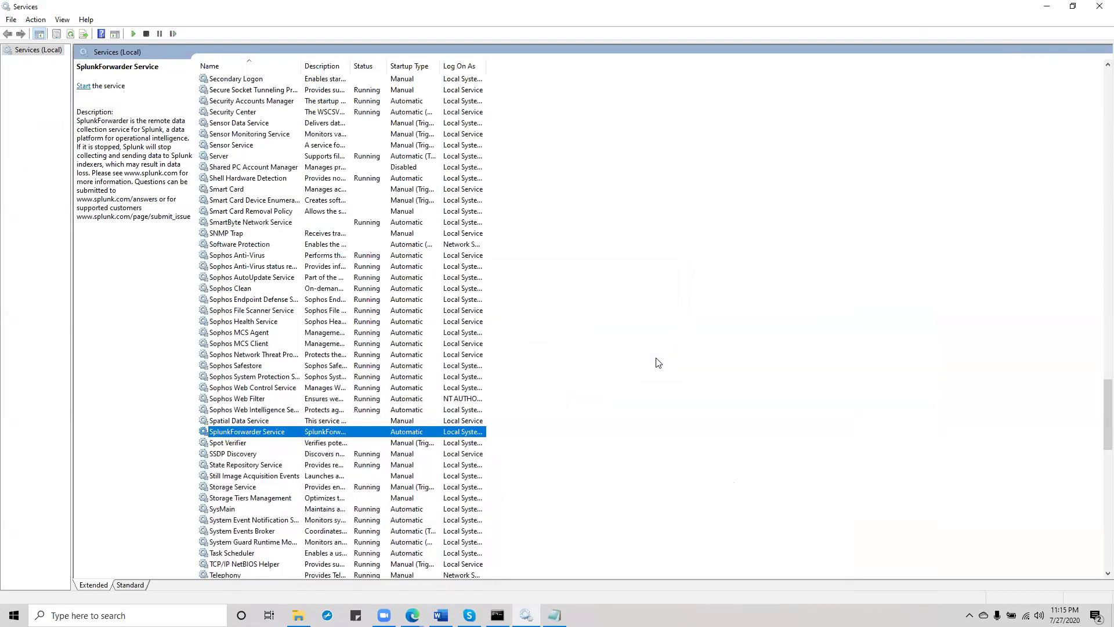
pyautogui.rightClick(376, 435)
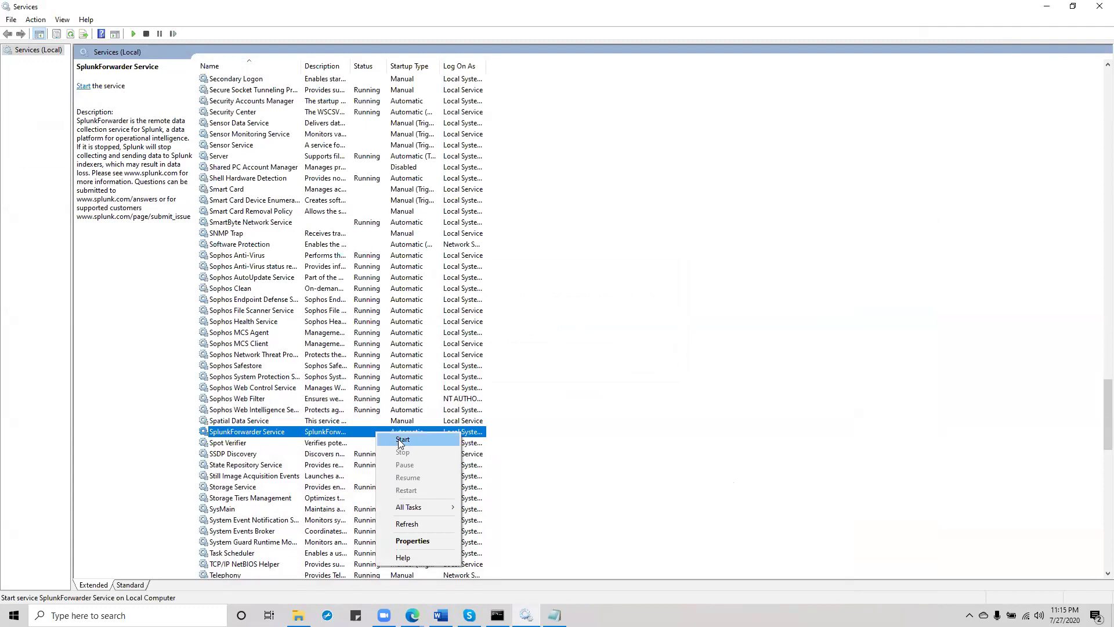
pyautogui.click(400, 441)
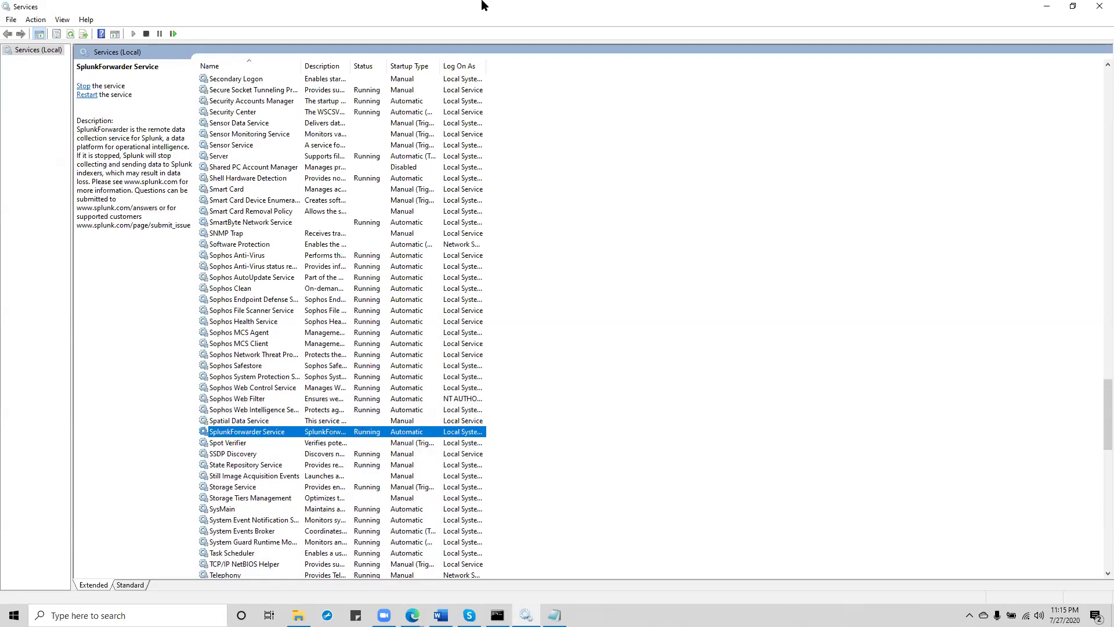
pyautogui.click(941, 132)
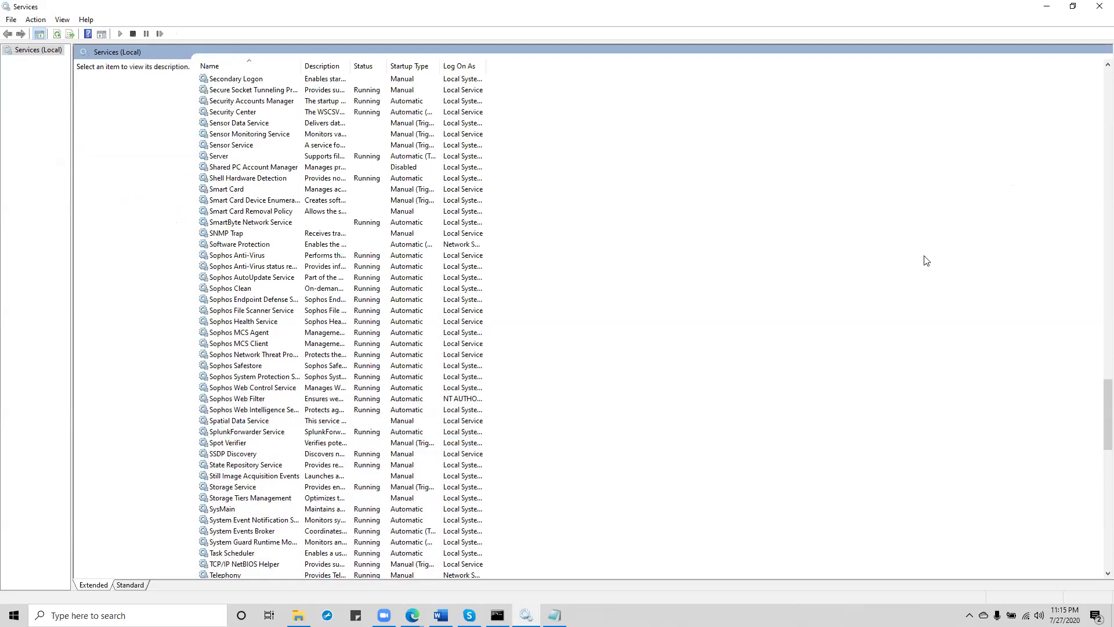
pyautogui.press('super+Tab')
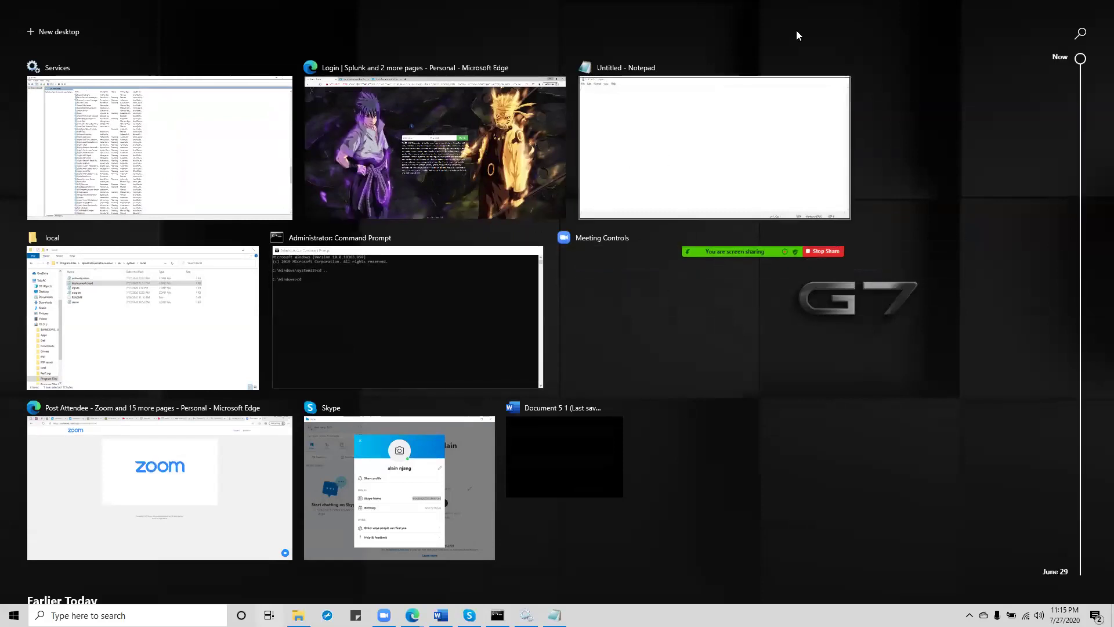
# Step: Leave Task View and launch WhatsApp from its desktop shortcut
pyautogui.click(1012, 87)
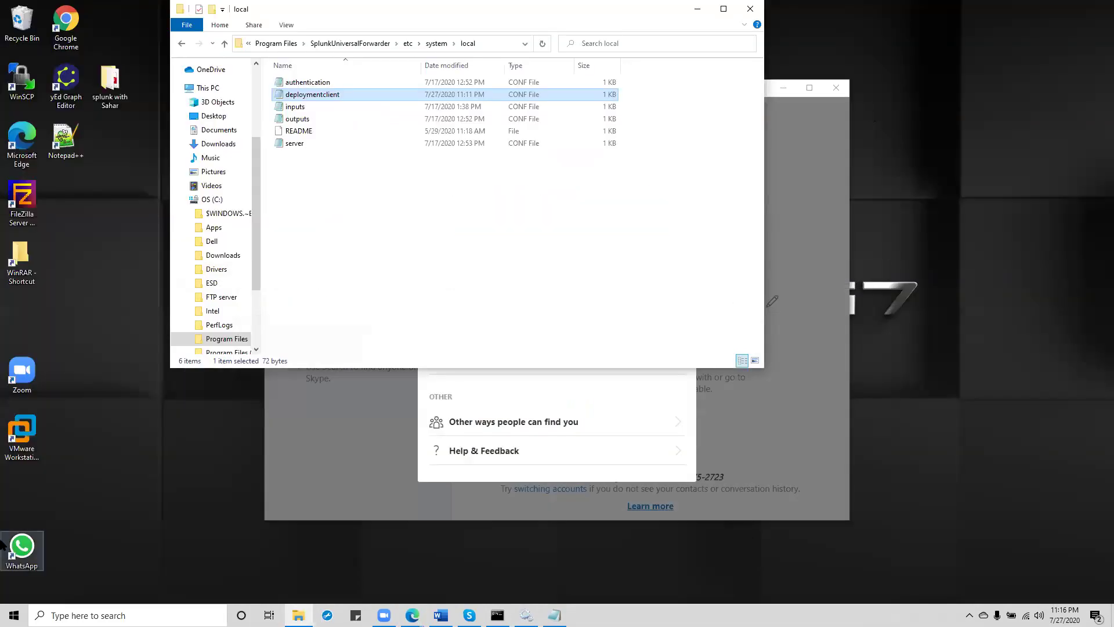
pyautogui.click(19, 548)
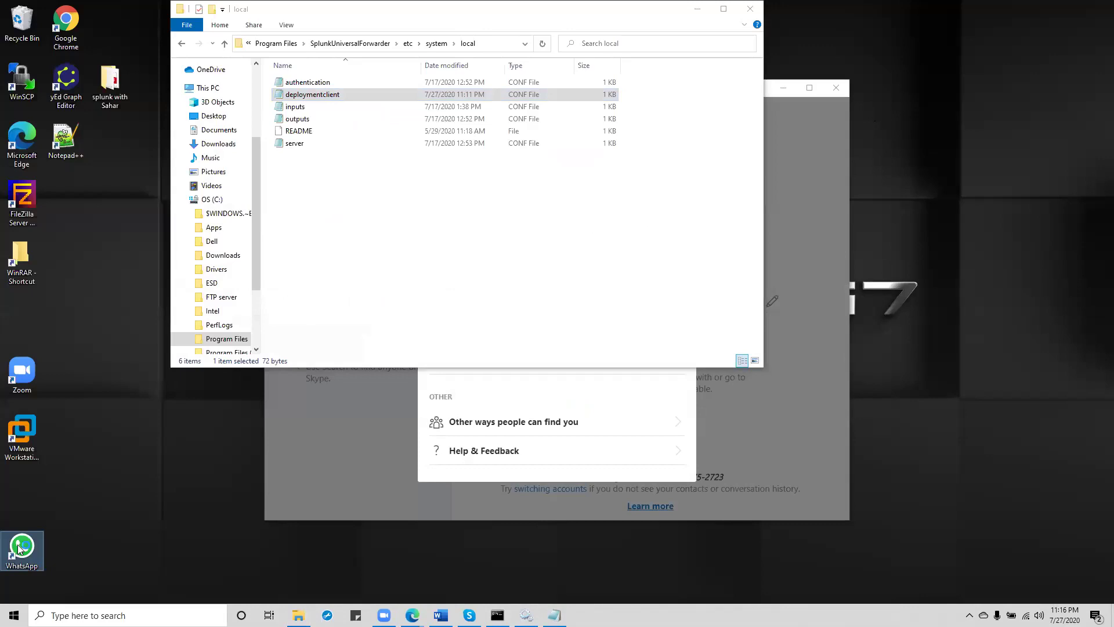
pyautogui.doubleClick(19, 548)
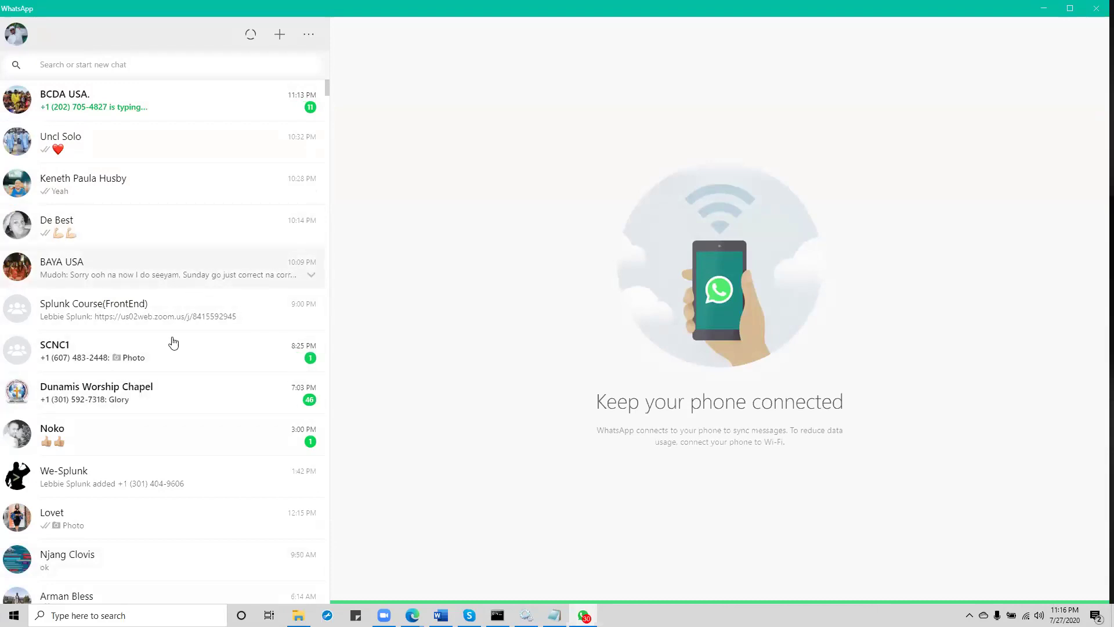
# Step: Search WhatsApp chats for 'splun' and open the Splunk contact's conversation
pyautogui.moveTo(326, 94); pyautogui.dragTo(332, 116)
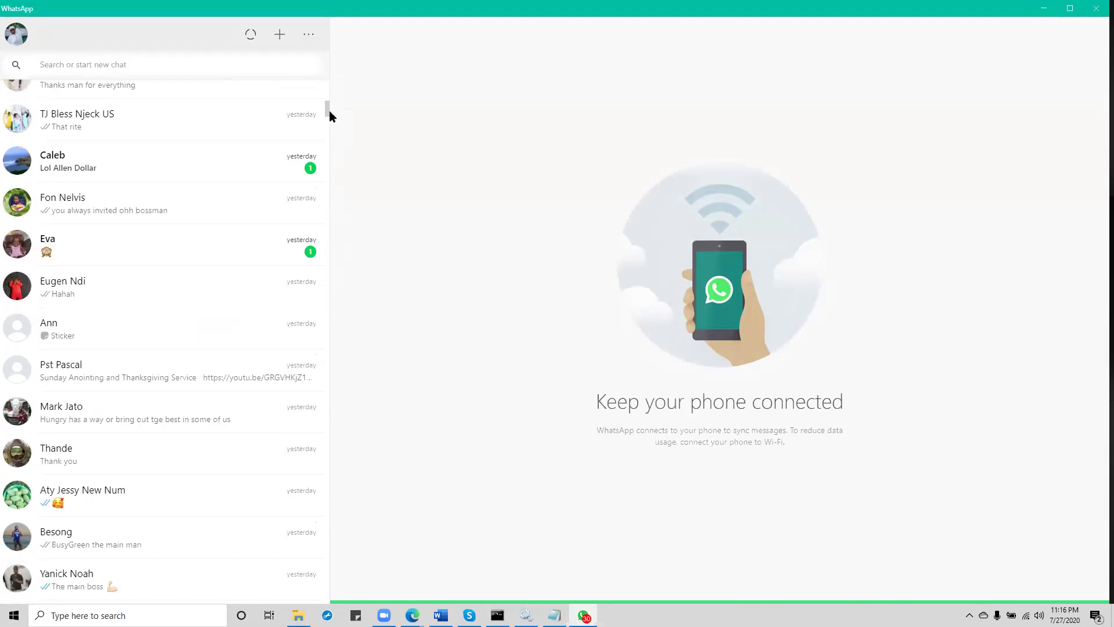
pyautogui.click(116, 67)
pyautogui.write('spli')
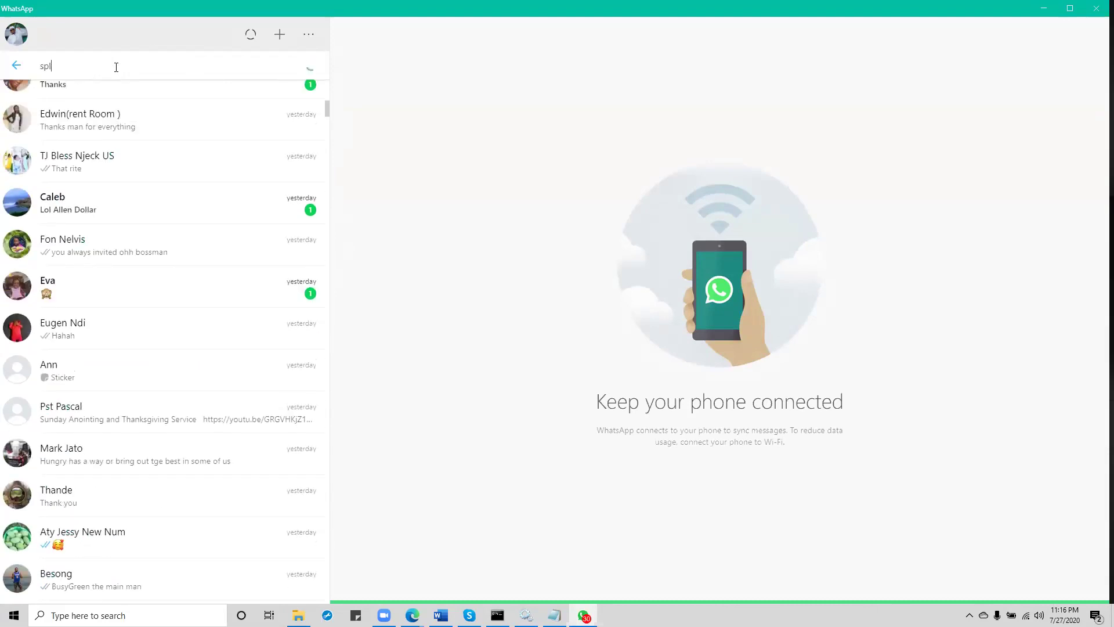
pyautogui.press('BackSpace')
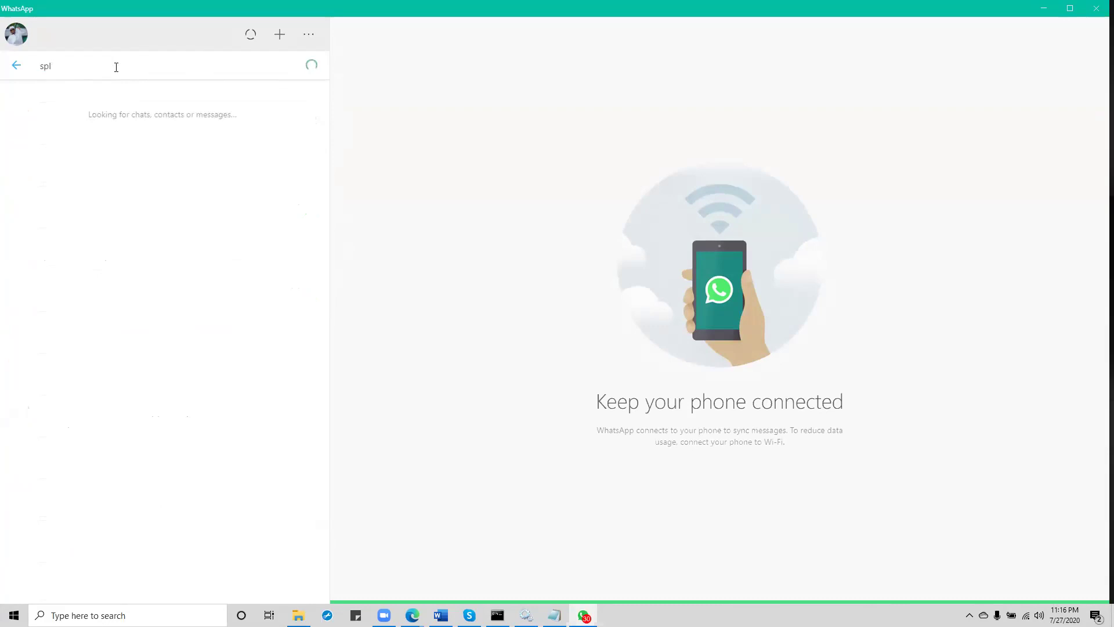
pyautogui.write('un')
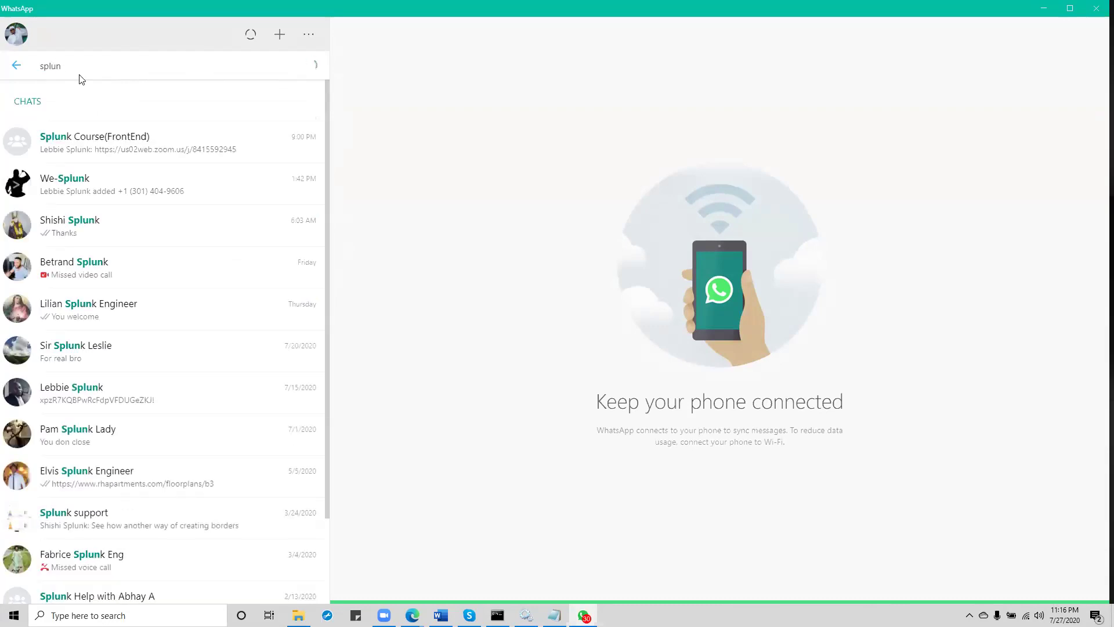
pyautogui.click(142, 401)
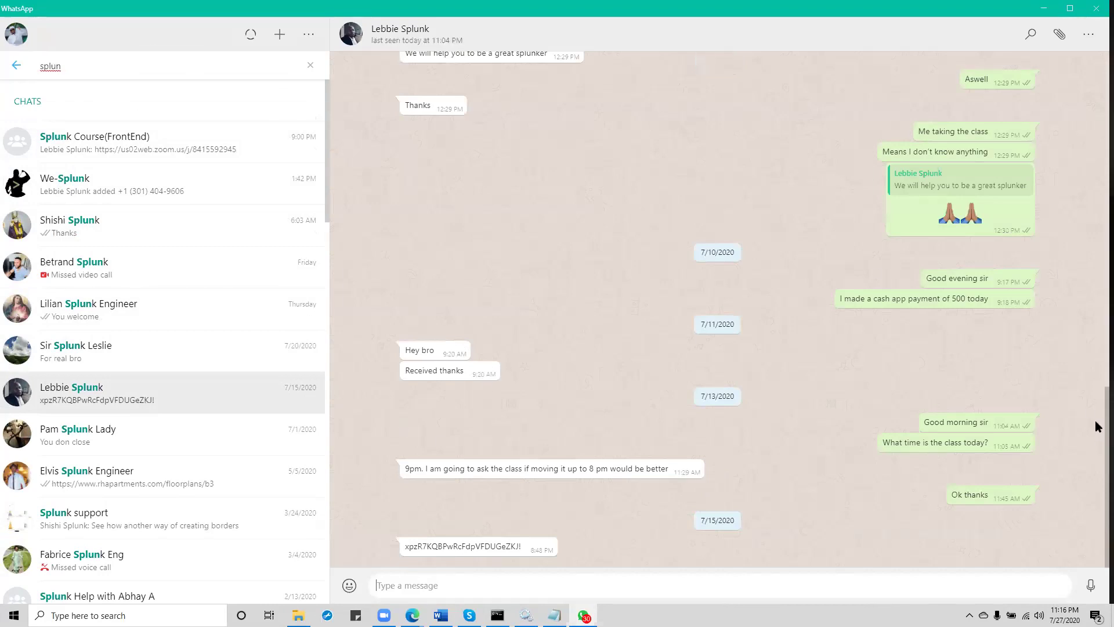
# Step: Copy the code from the latest message and paste it into the empty Notepad document
pyautogui.scroll(1, 1095, 418)
pyautogui.scroll(5, 1095, 406)
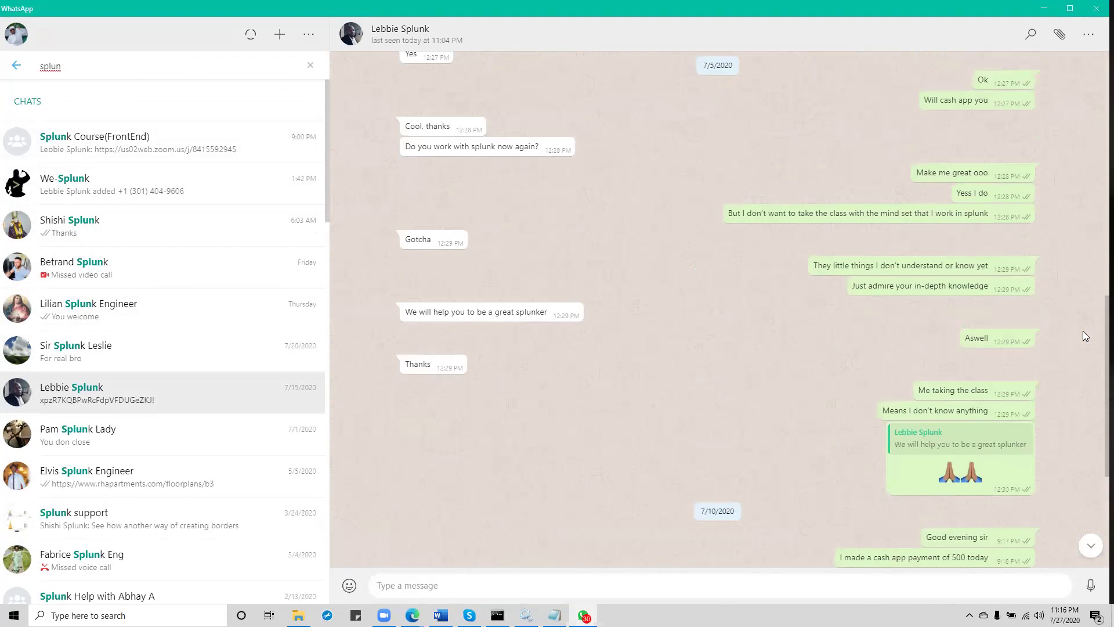
pyautogui.scroll(-6, 1074, 373)
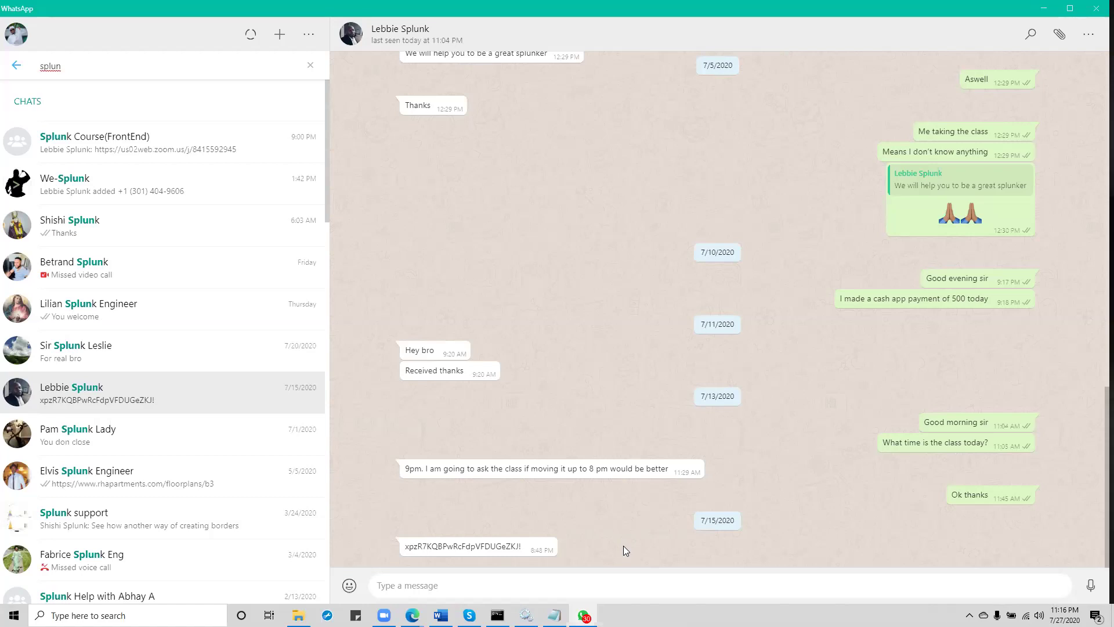
pyautogui.moveTo(405, 547); pyautogui.dragTo(529, 546)
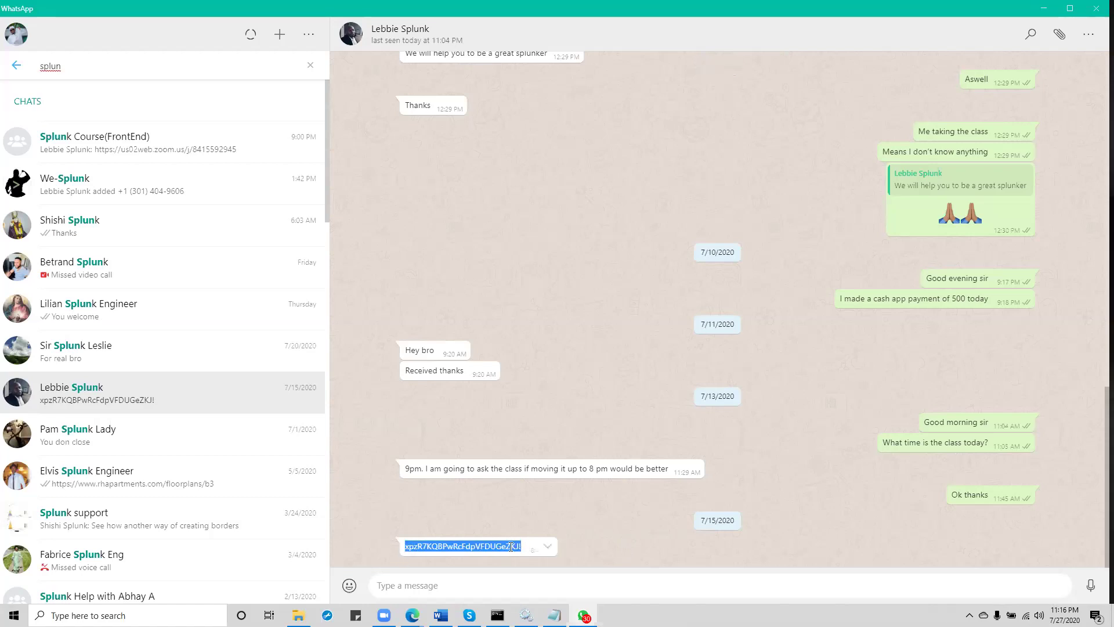
pyautogui.rightClick(505, 546)
pyautogui.click(554, 615)
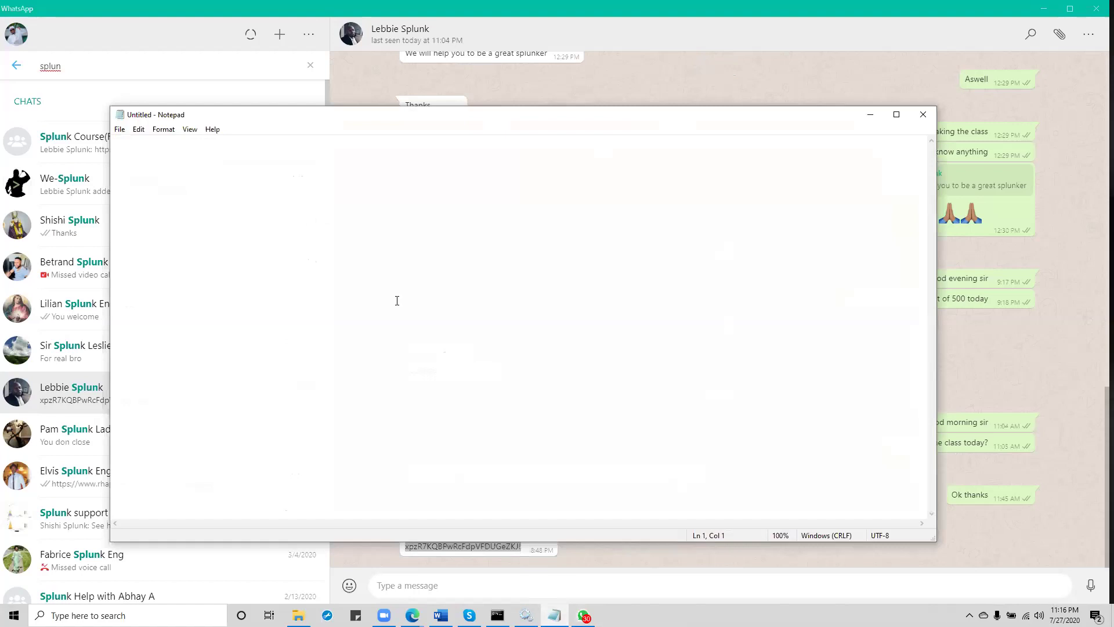
pyautogui.rightClick(228, 192)
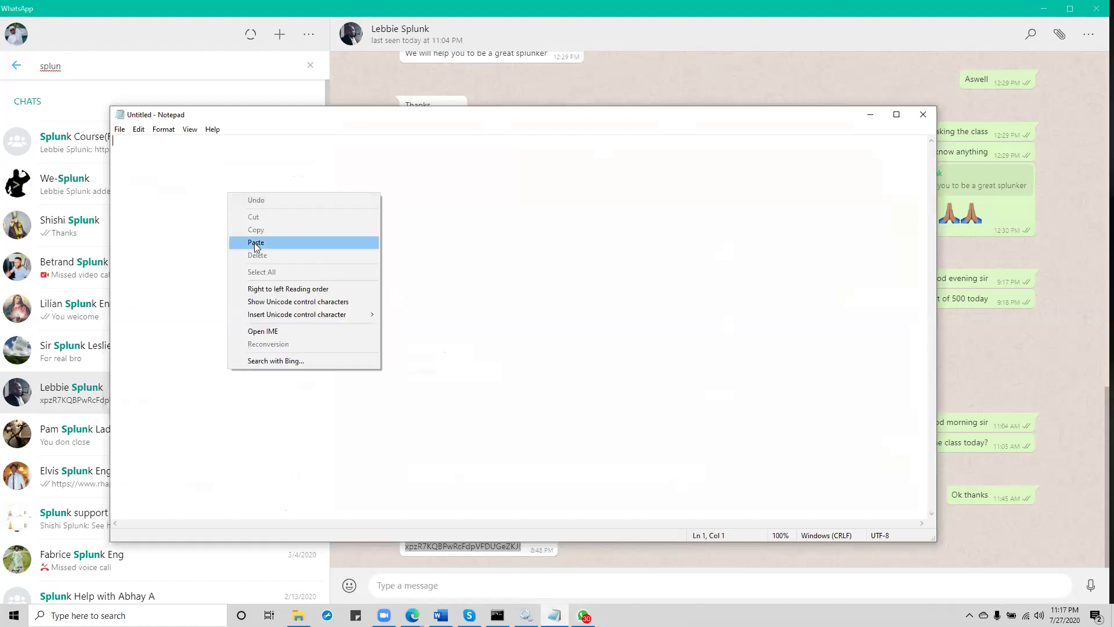
pyautogui.click(256, 242)
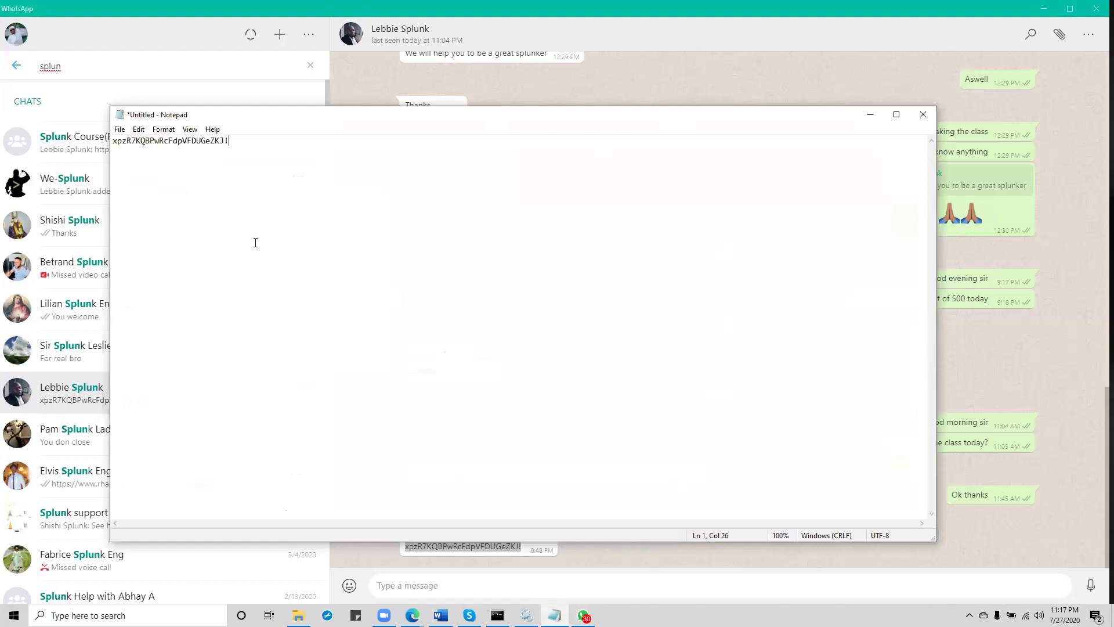
# Step: Cycle through the open windows back to the Splunk login page in the browser
pyautogui.click(709, 32)
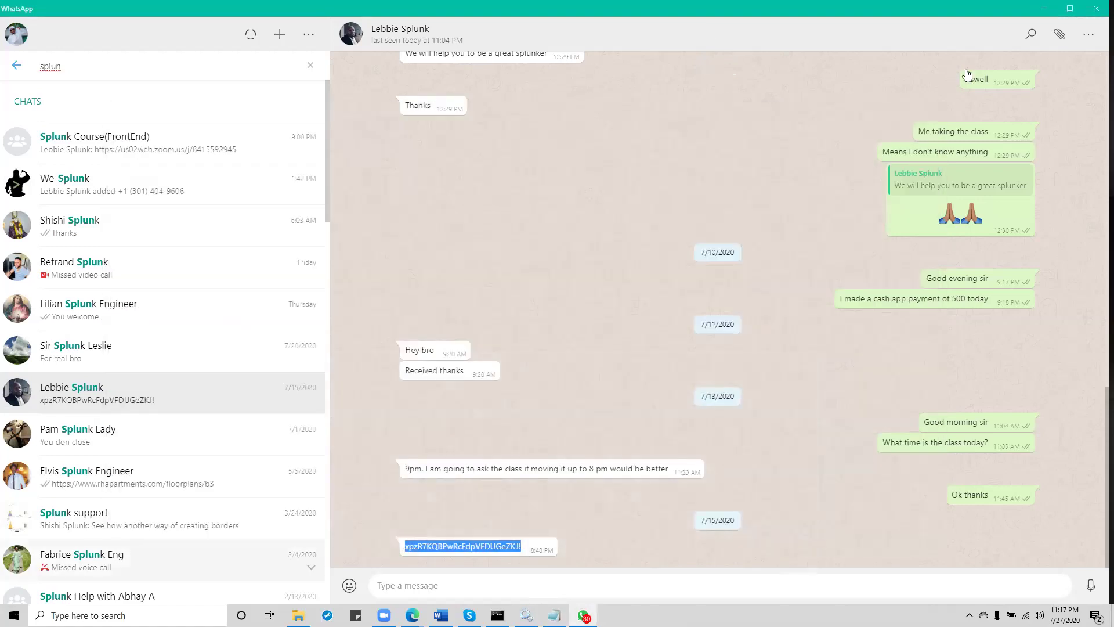
pyautogui.hotkey('alt', 'Tab')
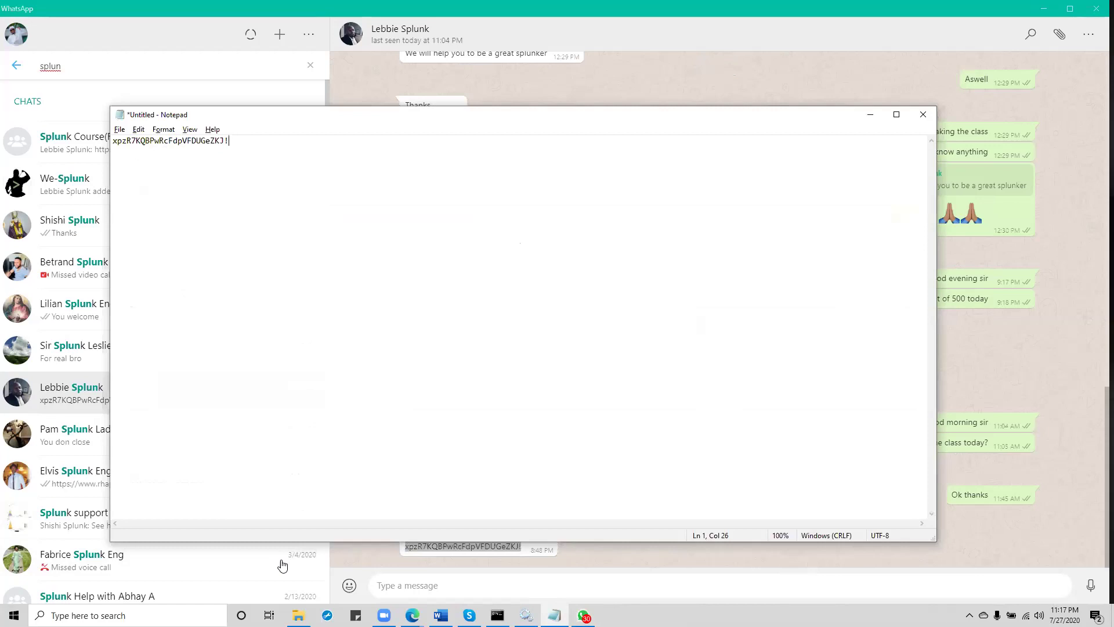
pyautogui.hotkey('alt', 'Tab')
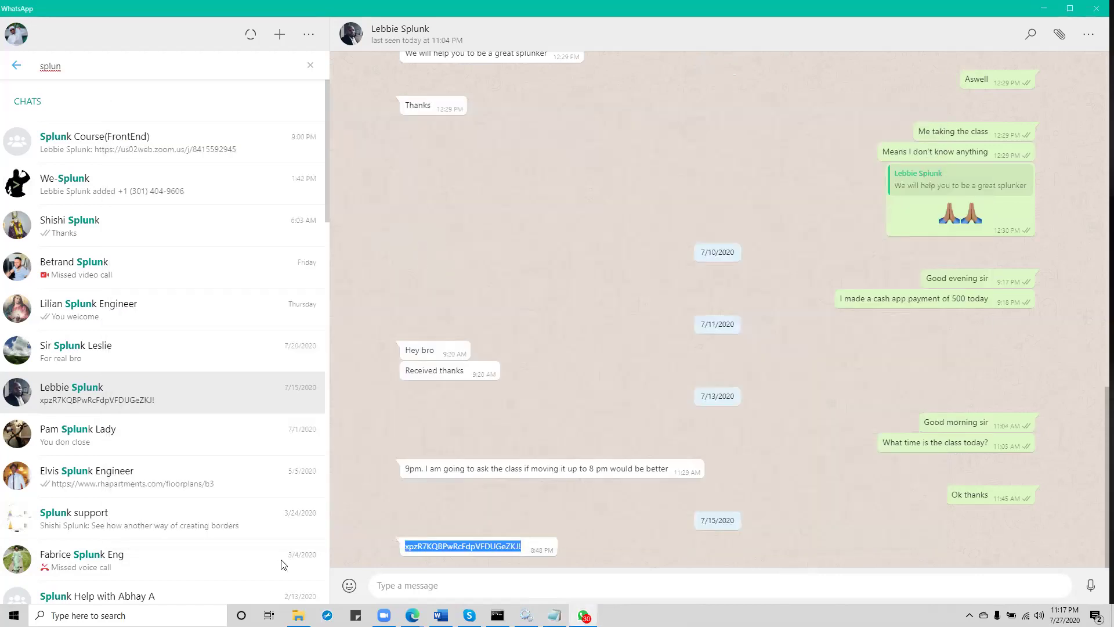
pyautogui.hotkey('alt', 'Tab')
pyautogui.hotkey('alt', 'Tab')
pyautogui.hotkey('alt', 'Tab')
pyautogui.hotkey('alt', 'Tab')
pyautogui.hotkey('alt', 'Tab')
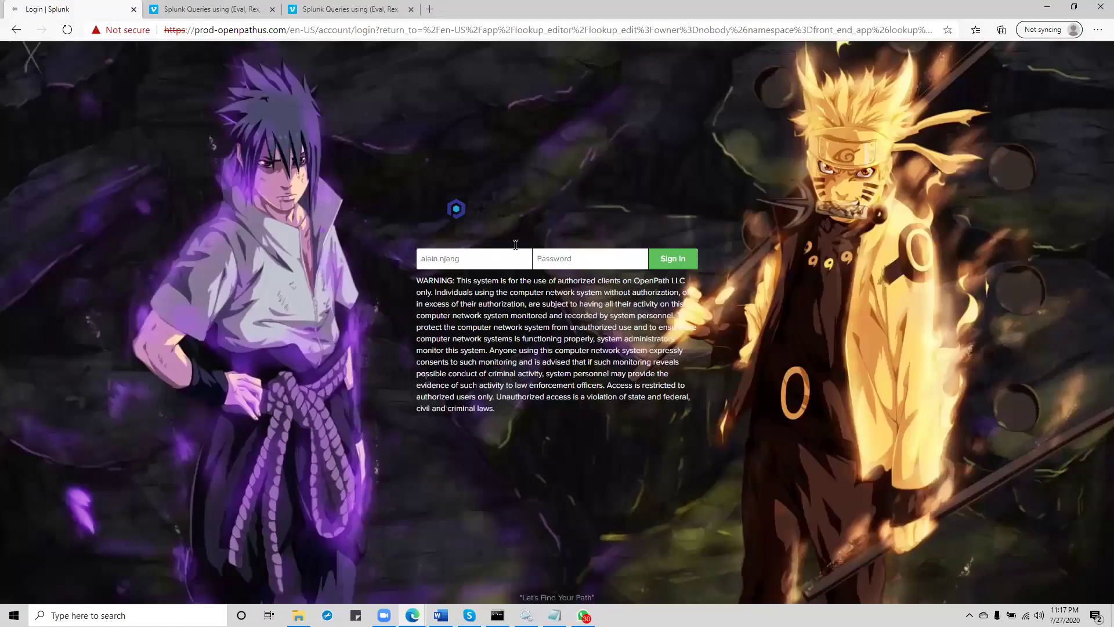
# Step: Paste the copied password into the Password field and sign in to Splunk
pyautogui.rightClick(581, 267)
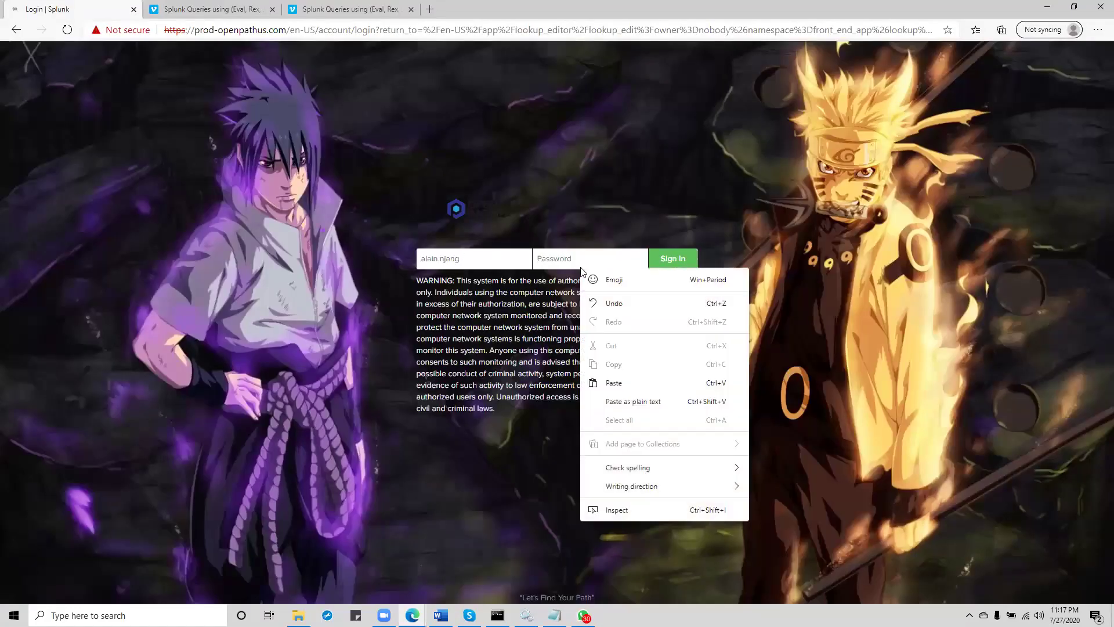
pyautogui.click(615, 384)
pyautogui.click(674, 260)
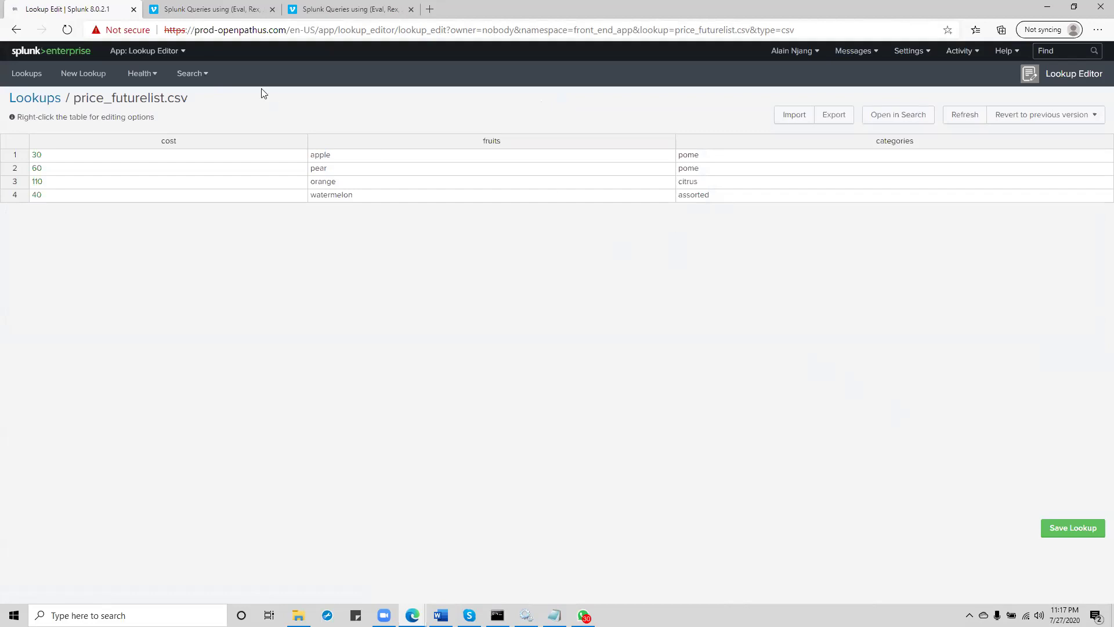
# Step: Open Settings > Searches, reports, and alerts to view the 'prices changes' report
pyautogui.click(899, 53)
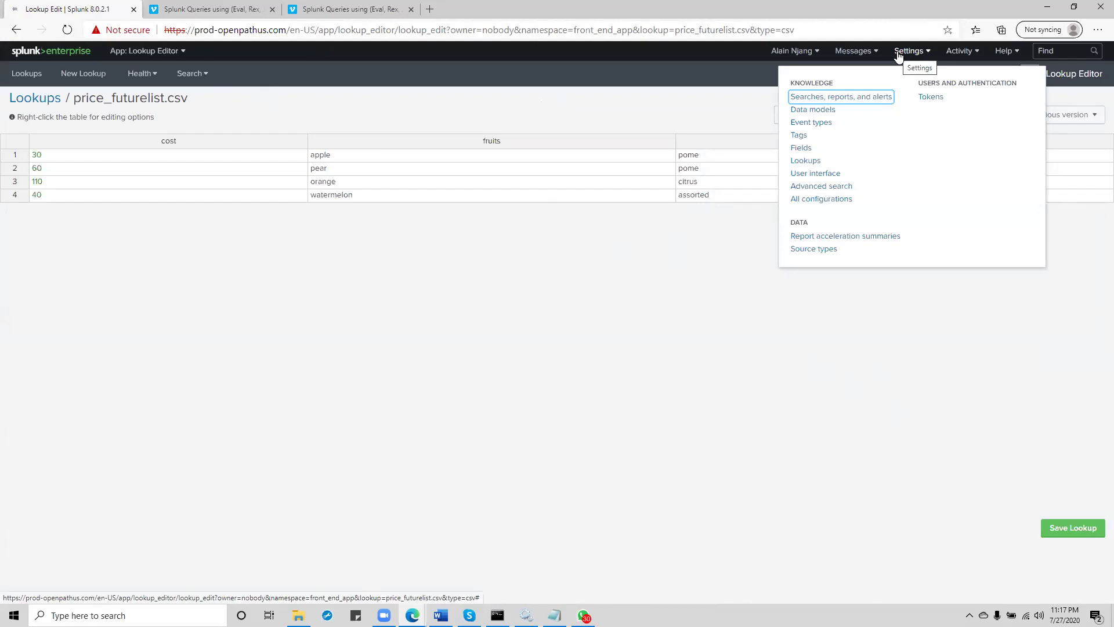
pyautogui.click(849, 99)
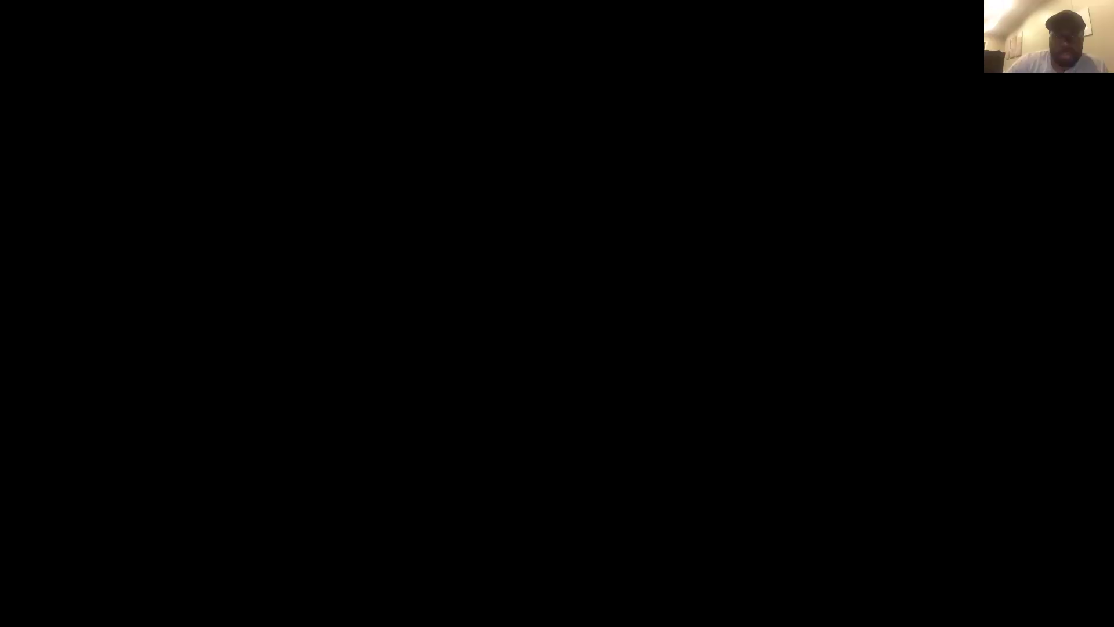
# Step: Switch to the browser and open Settings > Forwarder management
pyautogui.hotkey('ctrl', 'Up')
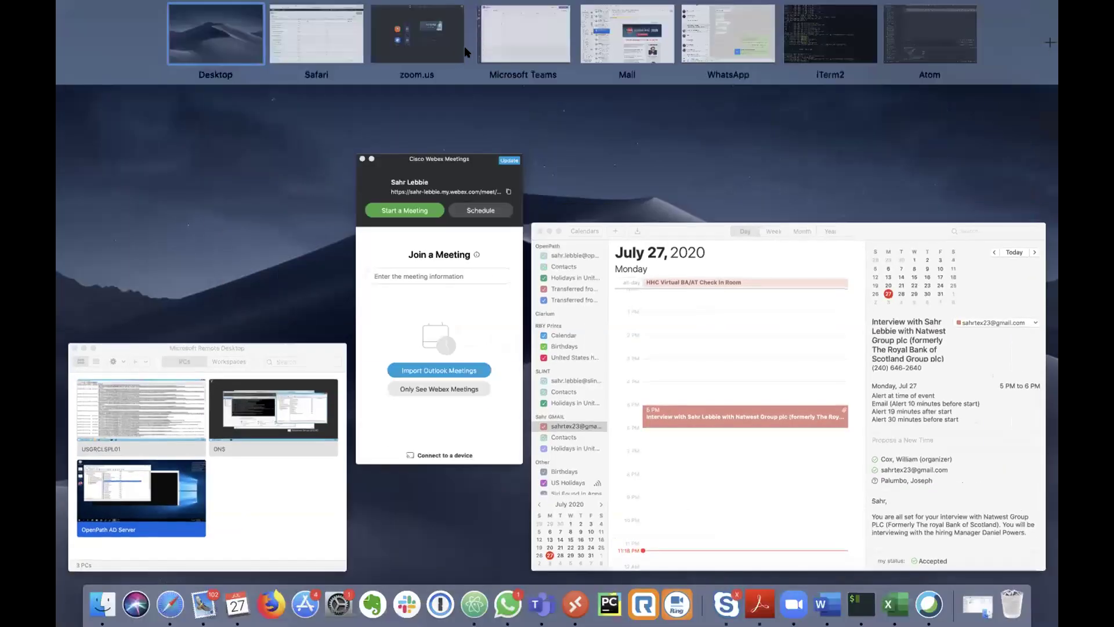
pyautogui.click(313, 51)
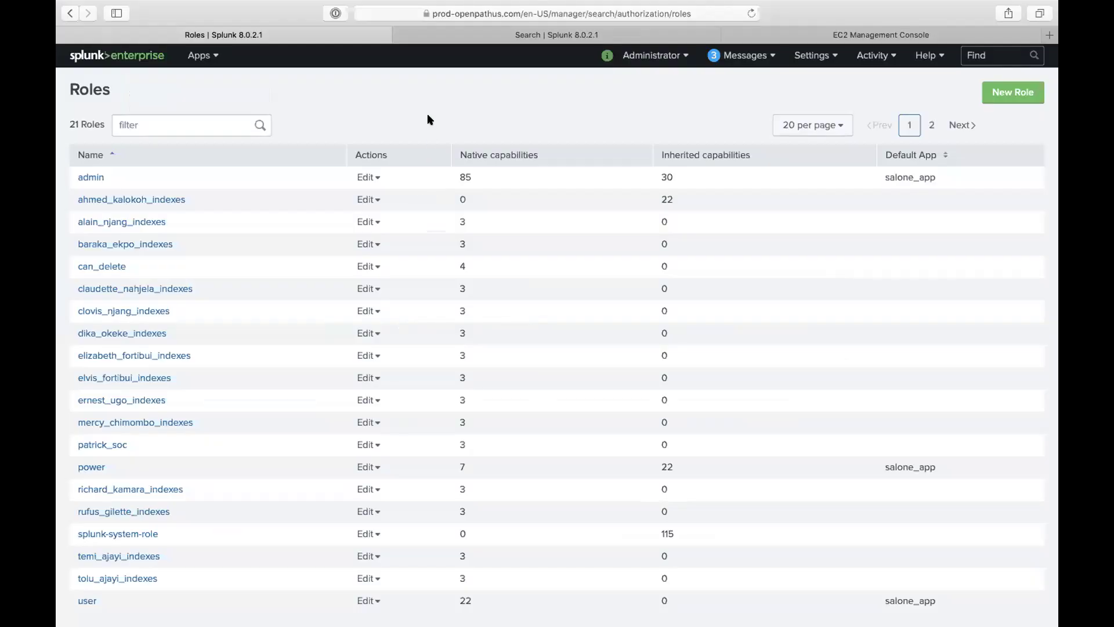
pyautogui.click(812, 58)
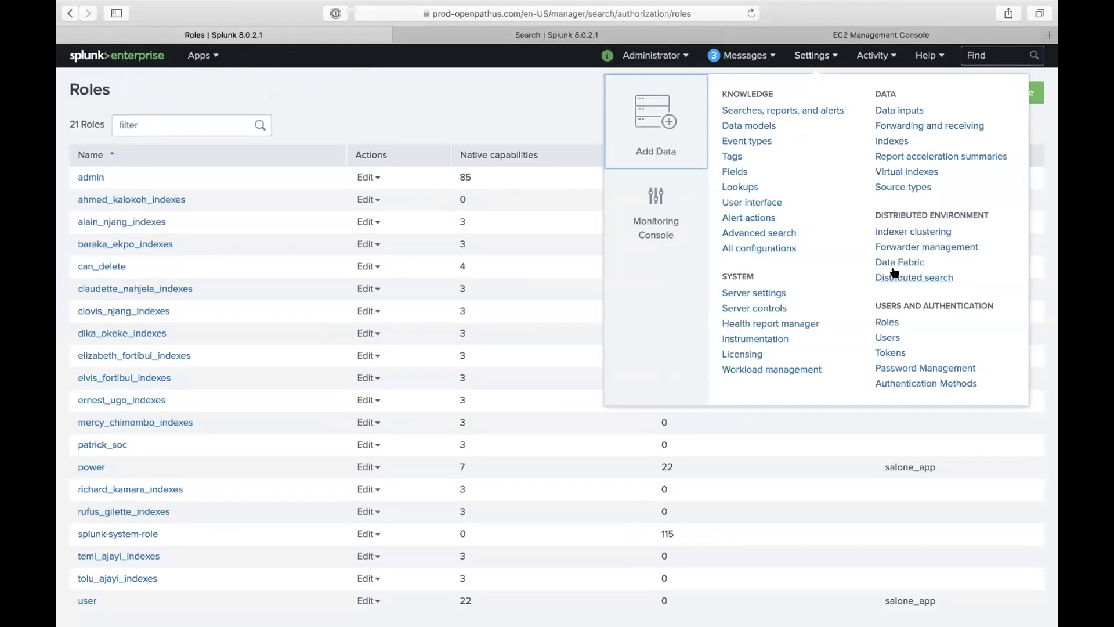
pyautogui.click(913, 246)
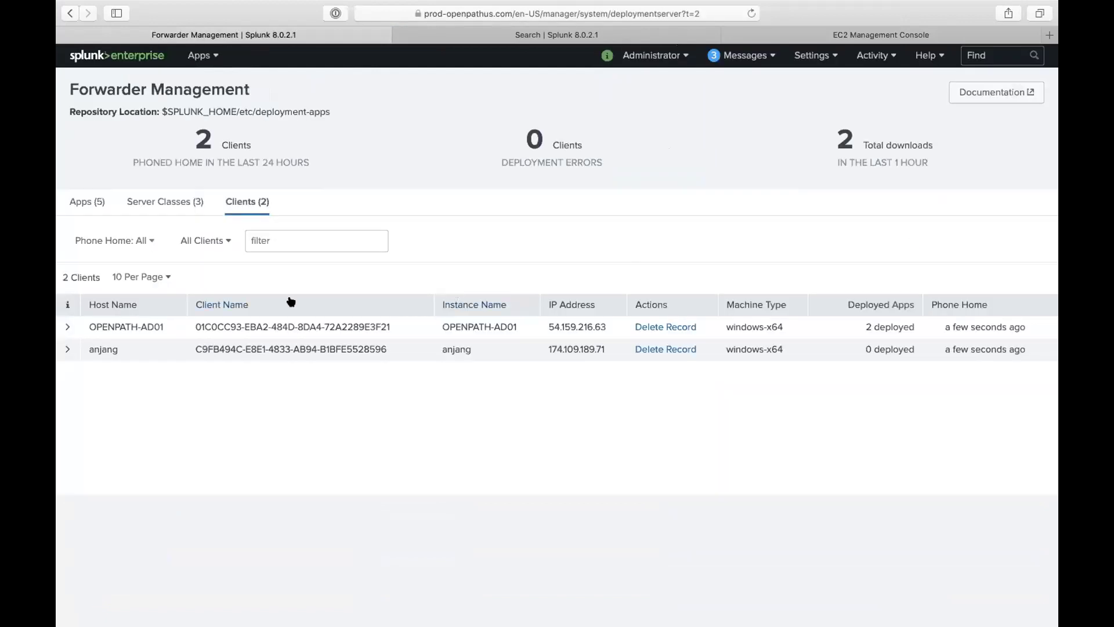
# Step: Highlight the second client's host name, IP address, last phone-home time and 0 deployed apps
pyautogui.moveTo(118, 346); pyautogui.dragTo(79, 346)
pyautogui.moveTo(548, 346); pyautogui.dragTo(611, 351)
pyautogui.moveTo(939, 346); pyautogui.dragTo(1023, 368)
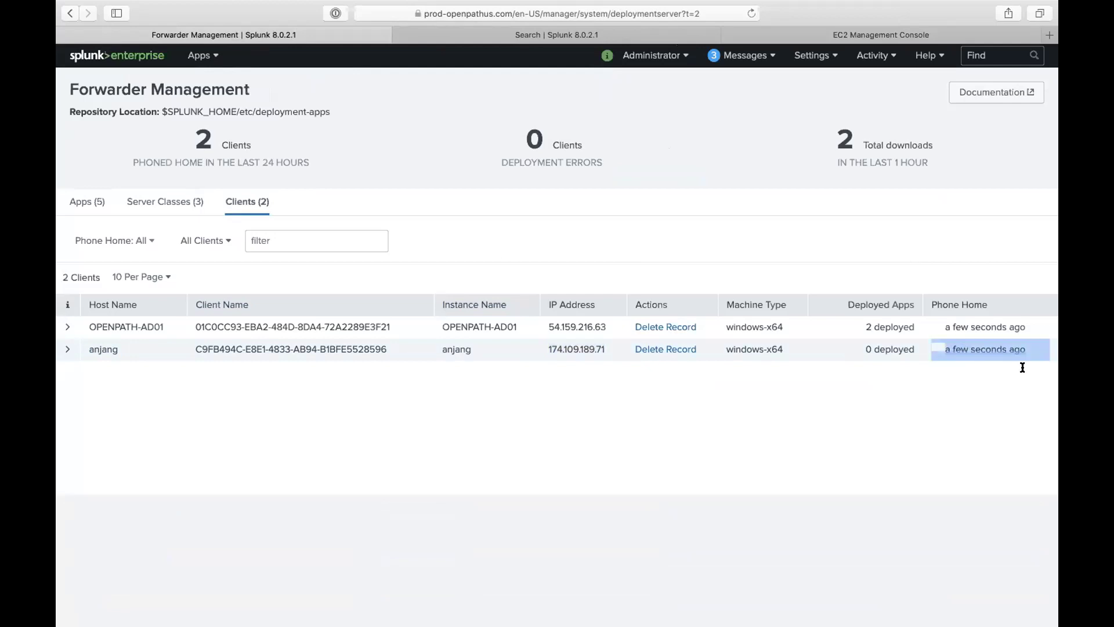
pyautogui.moveTo(858, 347); pyautogui.dragTo(916, 341)
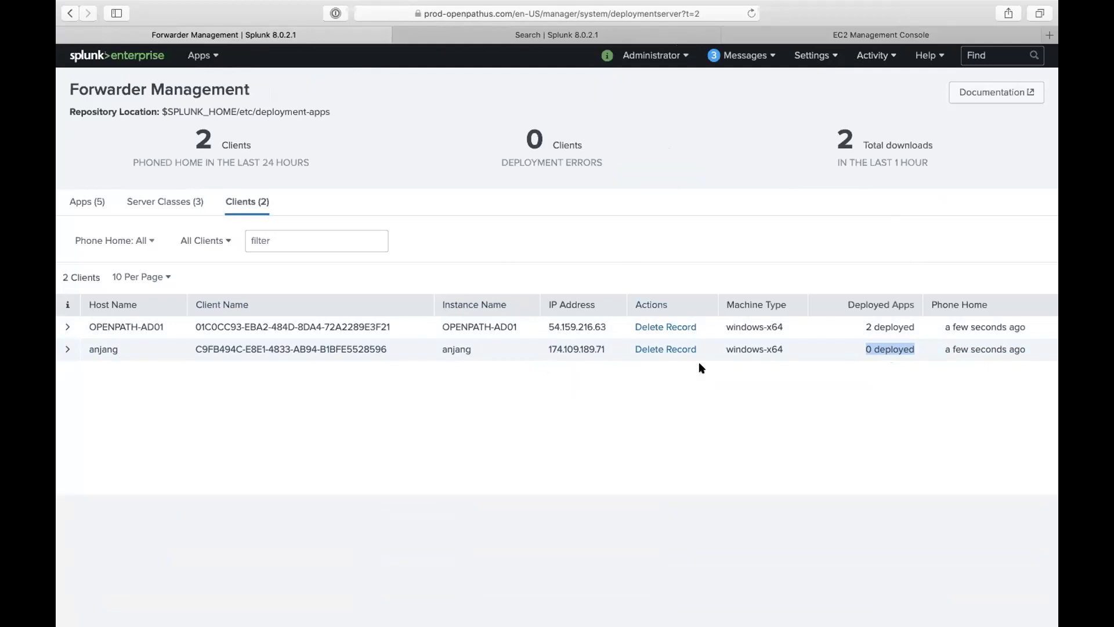
# Step: Check the Server Classes and Apps tabs, then return to the Clients list
pyautogui.click(163, 210)
pyautogui.click(88, 203)
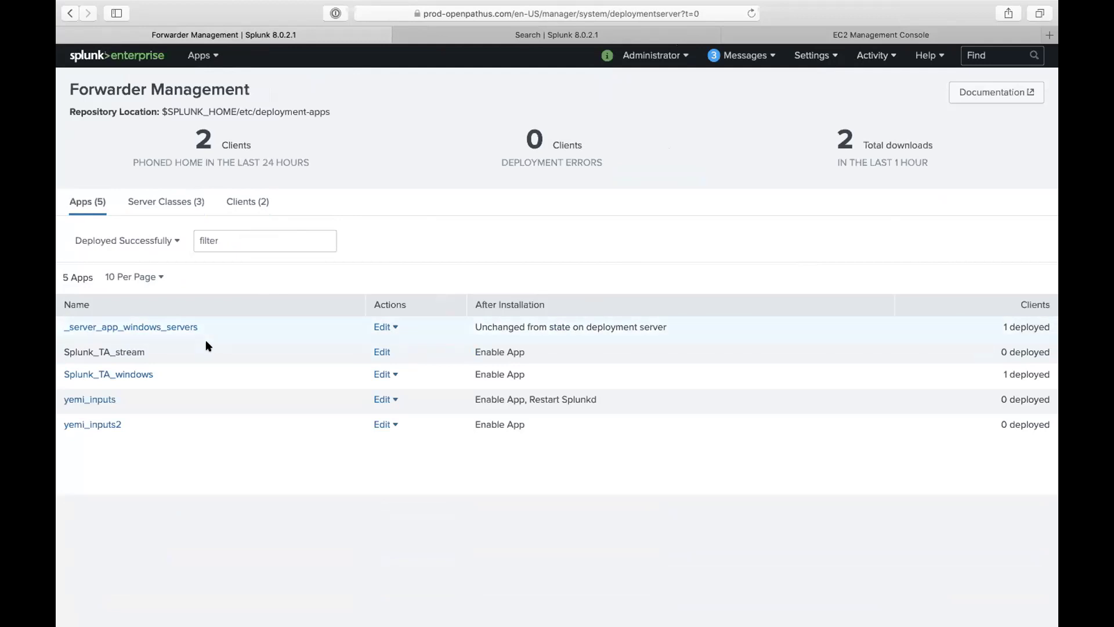
pyautogui.click(253, 208)
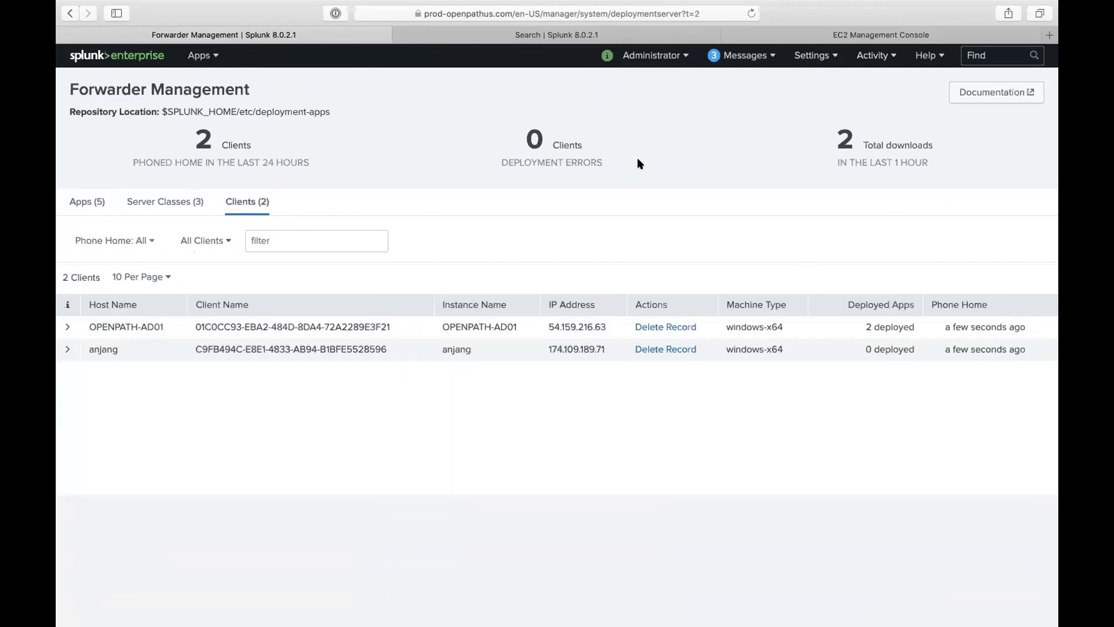
pyautogui.click(826, 59)
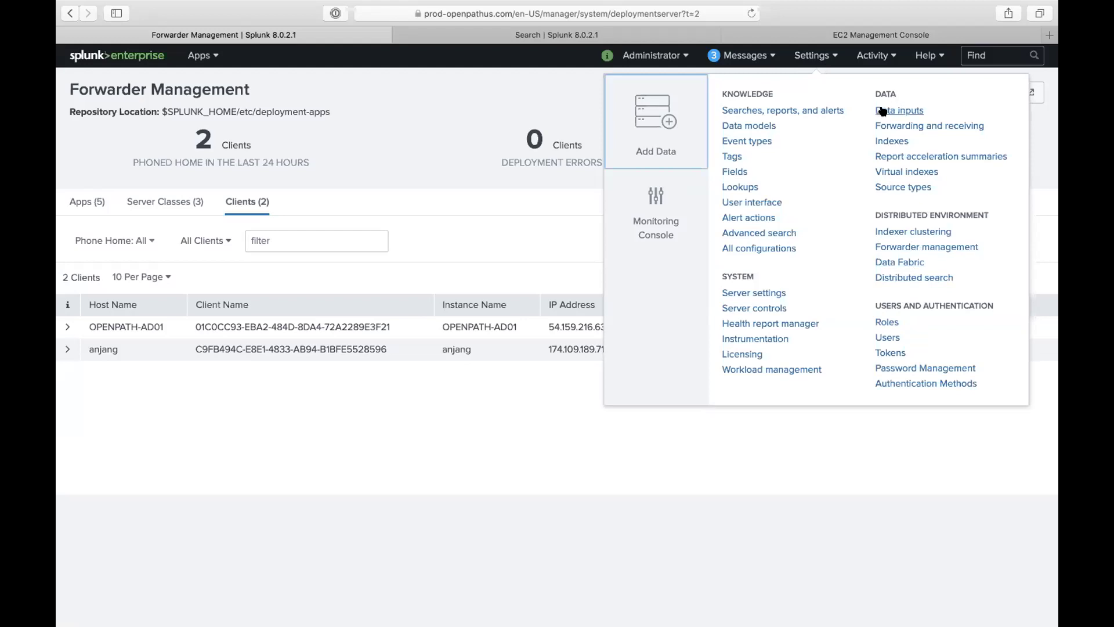
# Step: Add a forwarded Windows Event Logs input for the second host under new server class 'student_windows_logs'
pyautogui.click(898, 110)
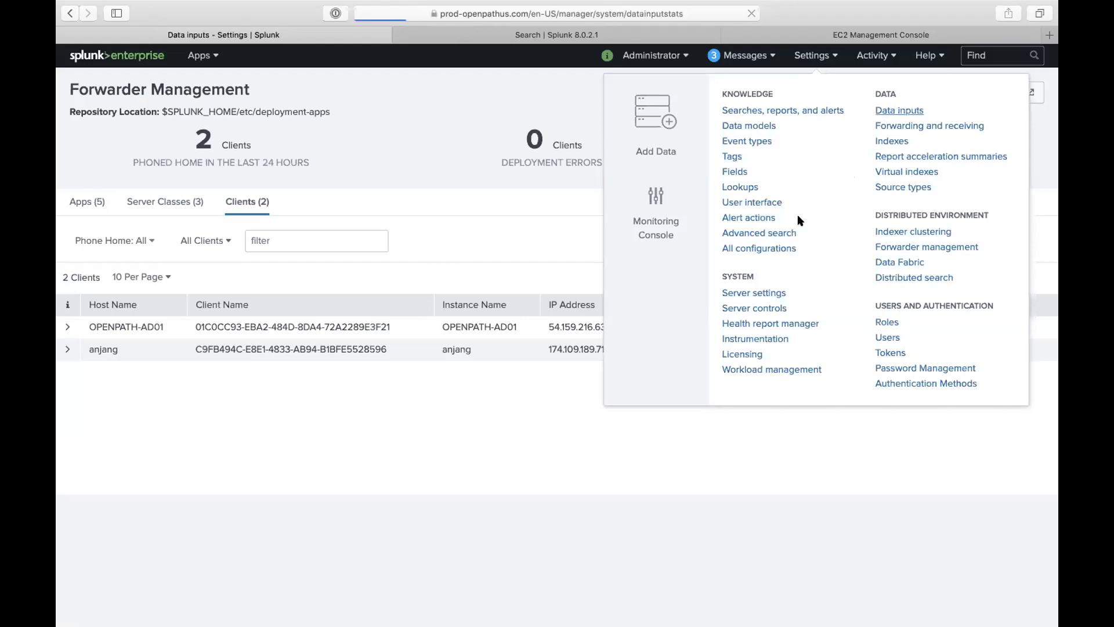
pyautogui.scroll(-20, 471, 374)
pyautogui.scroll(-1, 471, 376)
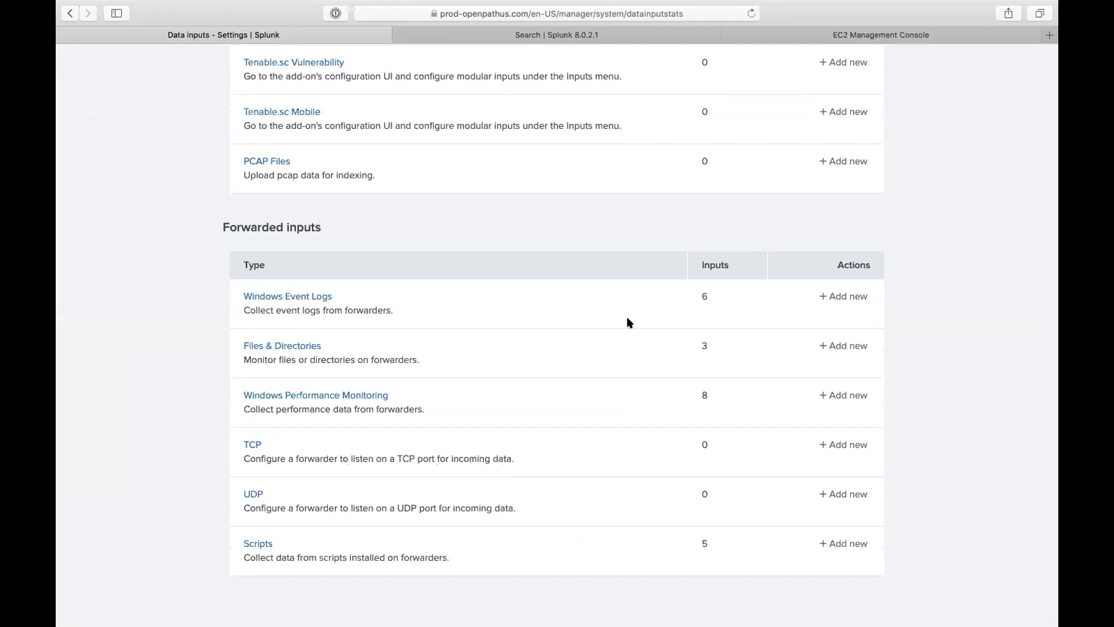
pyautogui.click(843, 299)
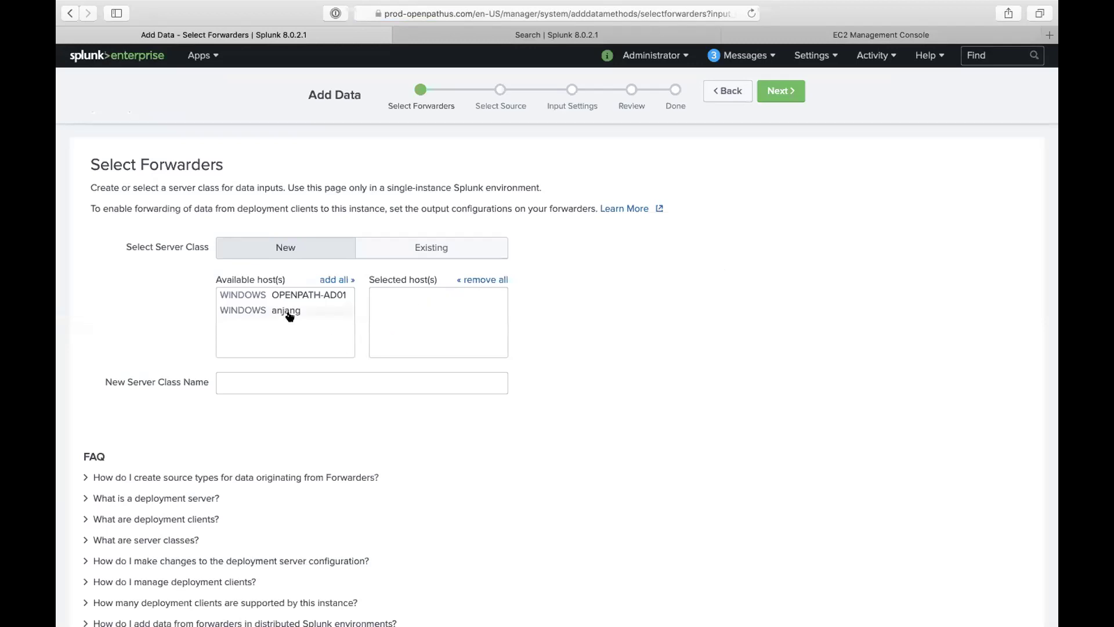
pyautogui.click(289, 315)
pyautogui.click(320, 375)
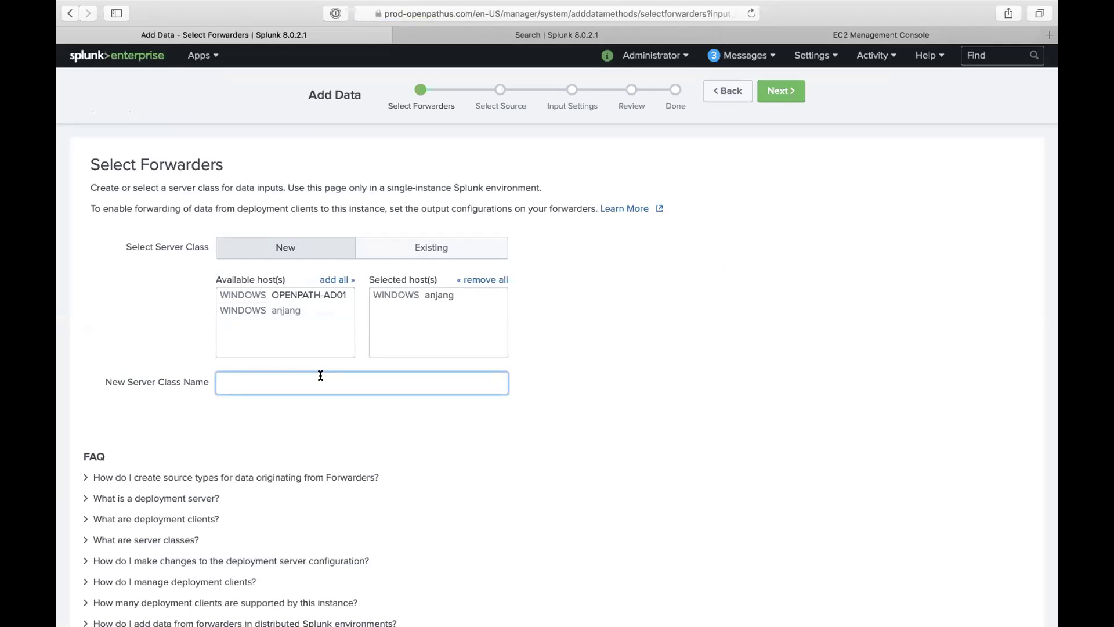
pyautogui.write('student_windows_logs')
# Step: Select the Application, Security and System event logs and continue to Input Settings
pyautogui.click(783, 96)
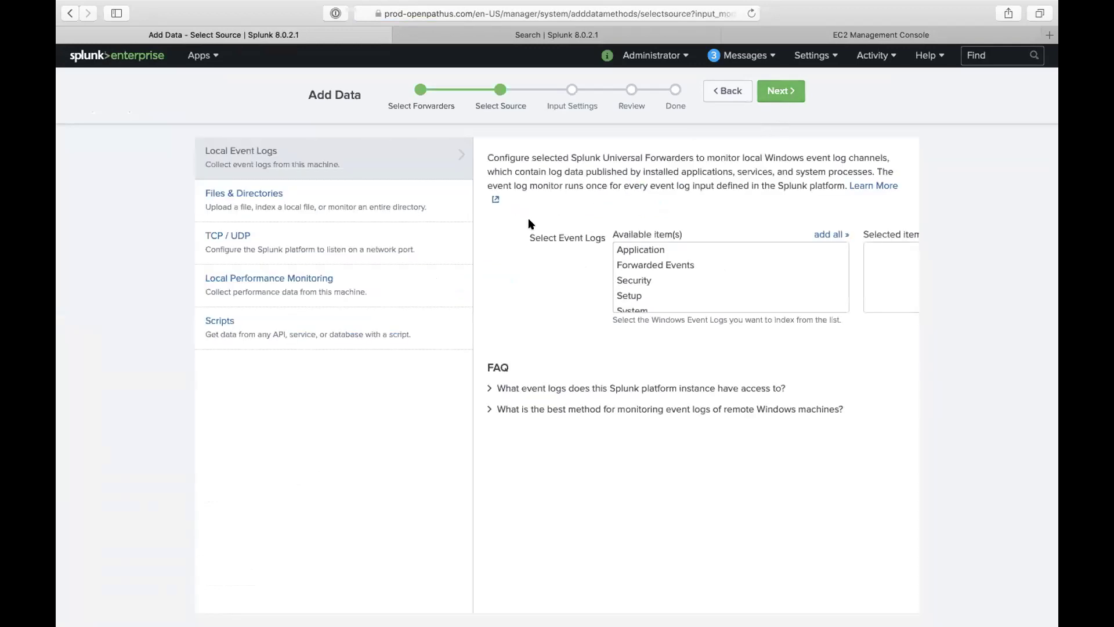
pyautogui.hscroll(5, 668, 281)
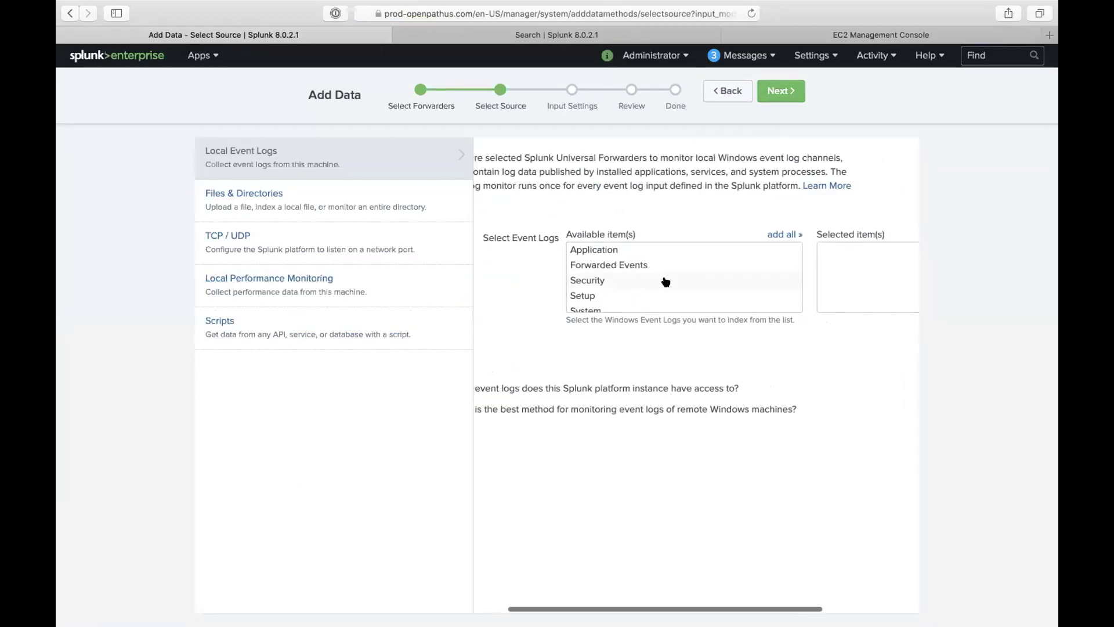
pyautogui.click(568, 249)
pyautogui.click(556, 280)
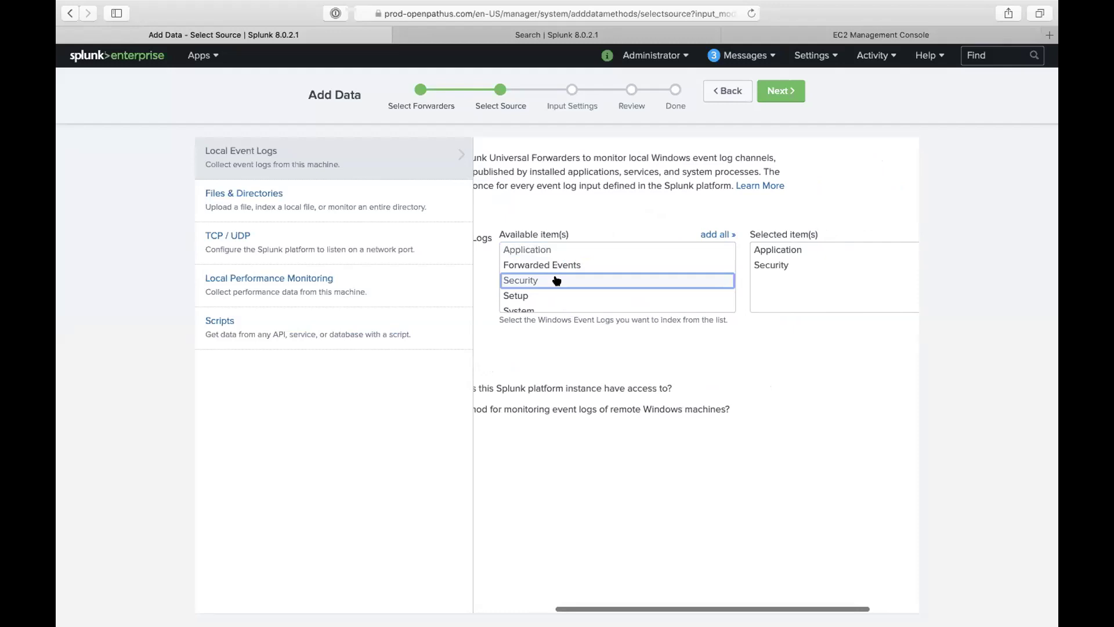
pyautogui.scroll(-1, 543, 287)
pyautogui.click(542, 304)
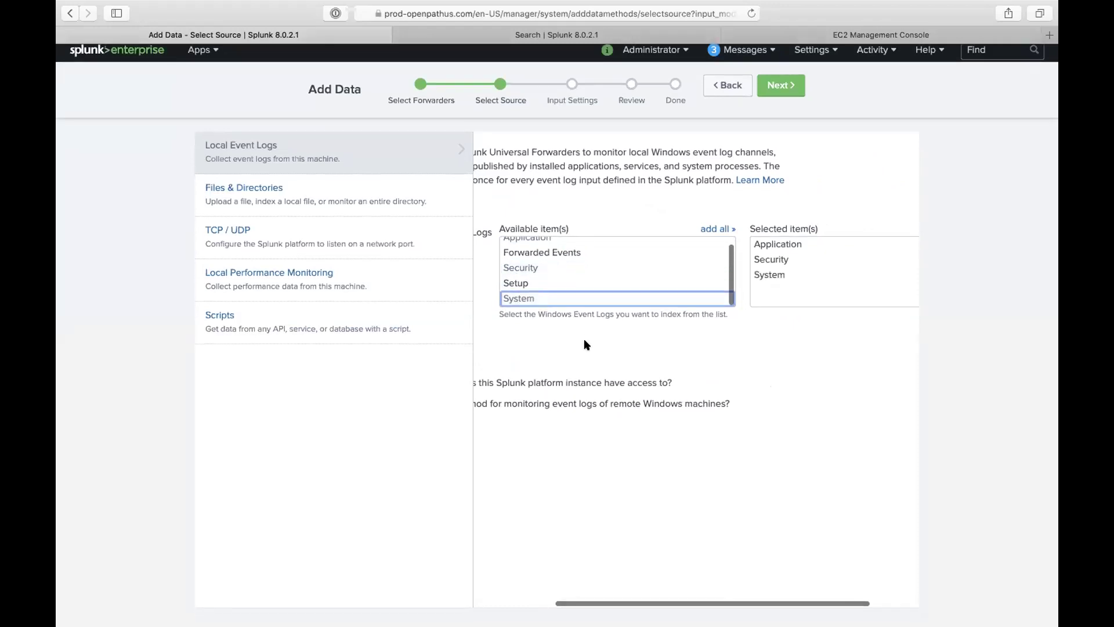
pyautogui.hscroll(-5, 589, 359)
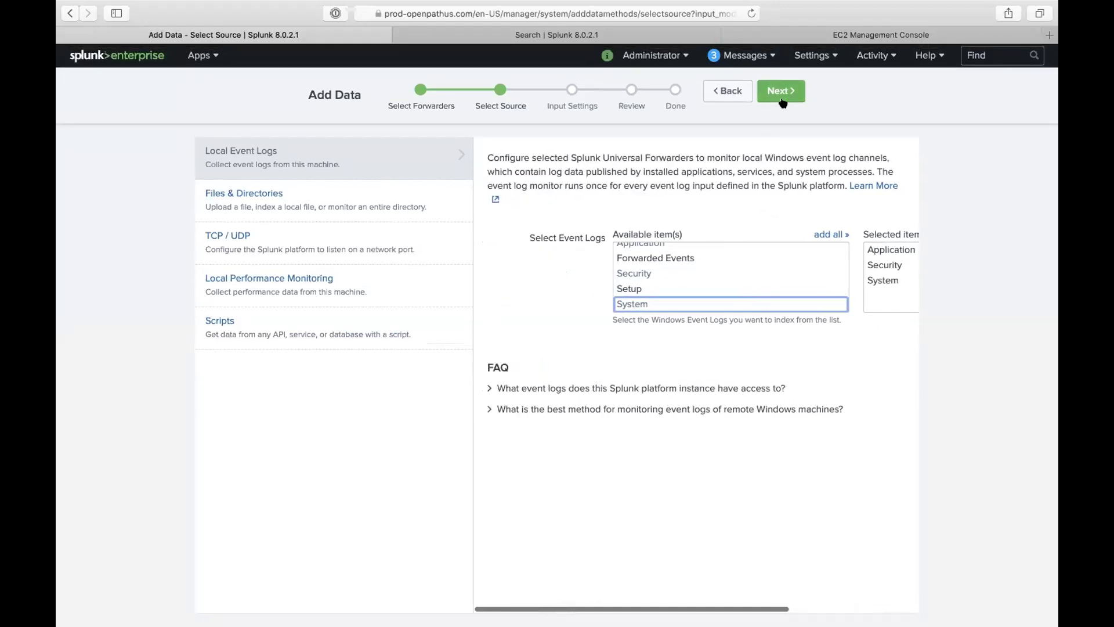
pyautogui.click(780, 93)
pyautogui.click(667, 259)
pyautogui.scroll(-2, 567, 360)
pyautogui.scroll(1, 632, 369)
# Step: Open the Create a new index form from the Input Settings index list
pyautogui.scroll(-5, 631, 370)
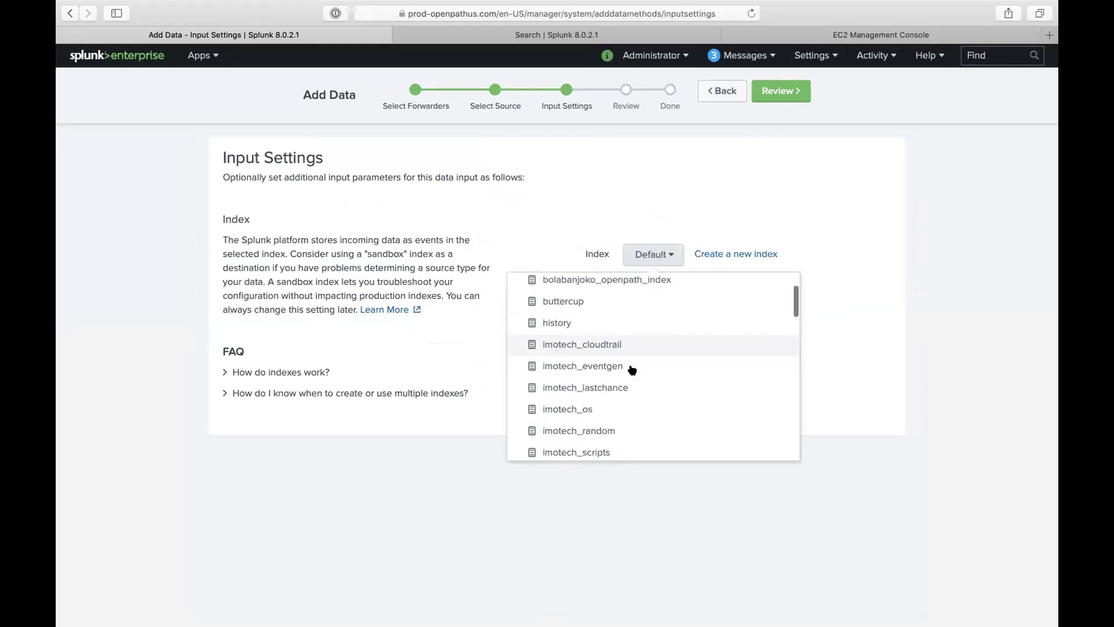
pyautogui.scroll(5, 632, 370)
pyautogui.press('Down')
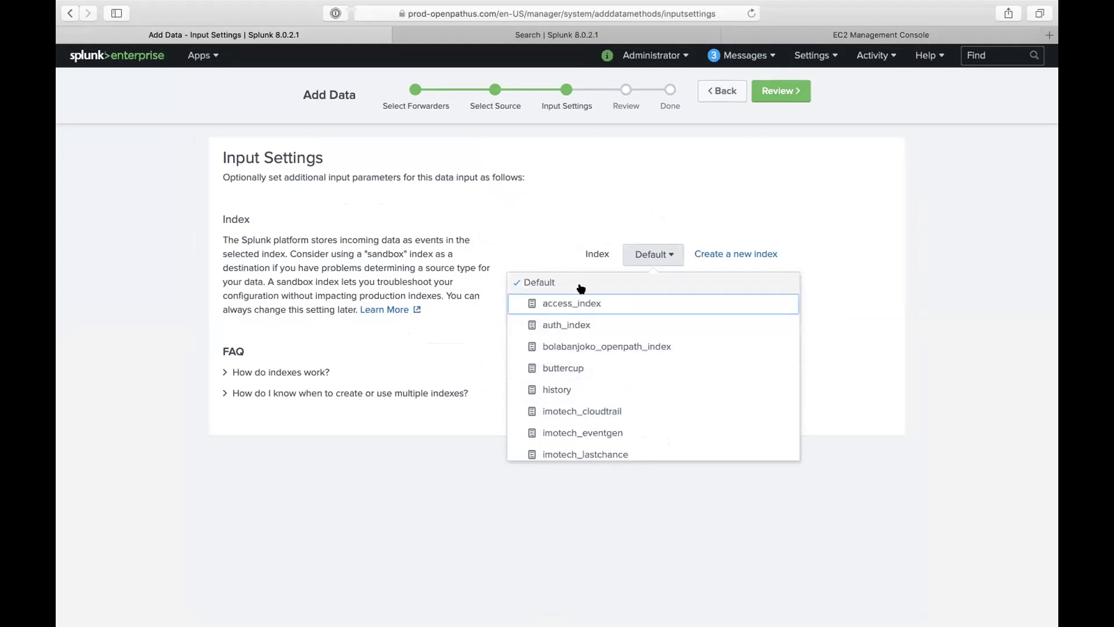
pyautogui.click(699, 255)
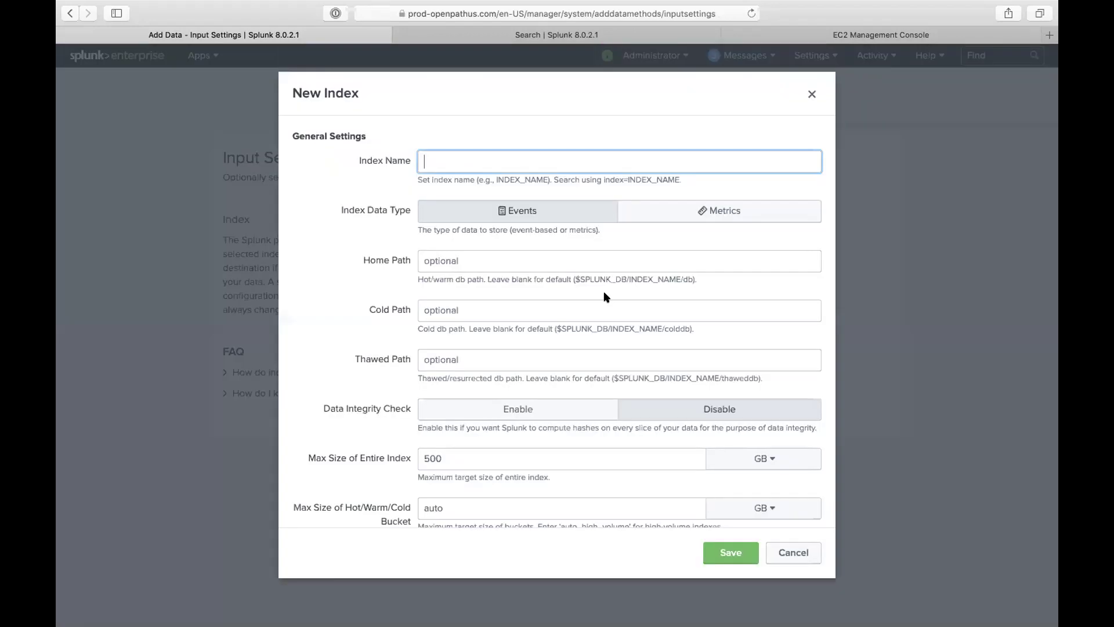
# Step: Check existing *alain* indexes with an eventcount search, then name the new index 'alain_index'
pyautogui.click(528, 37)
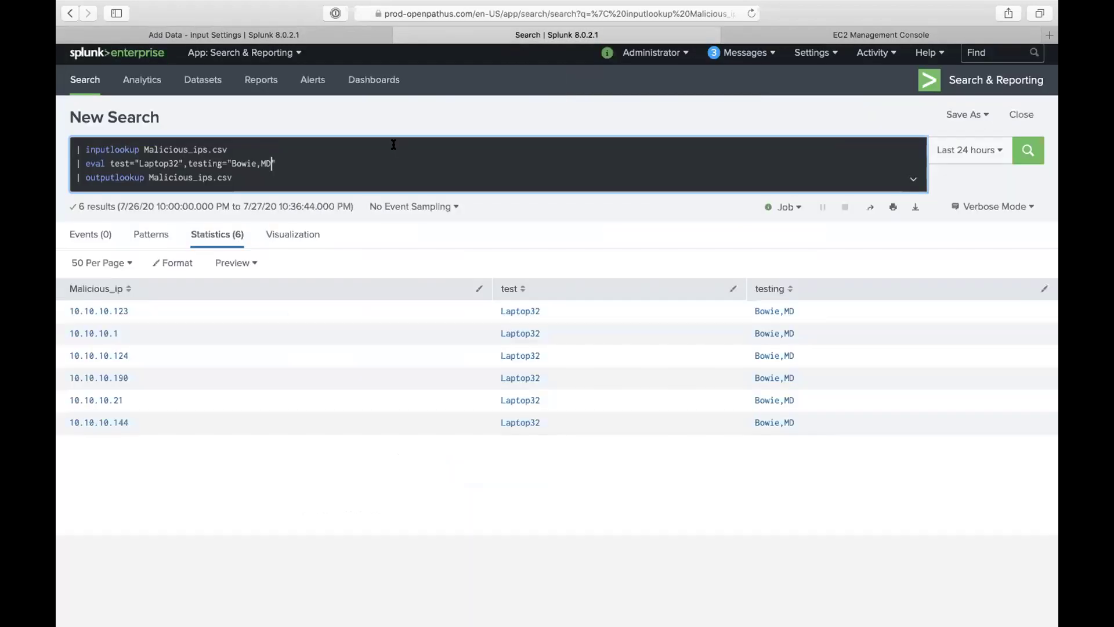
pyautogui.press('super+a')
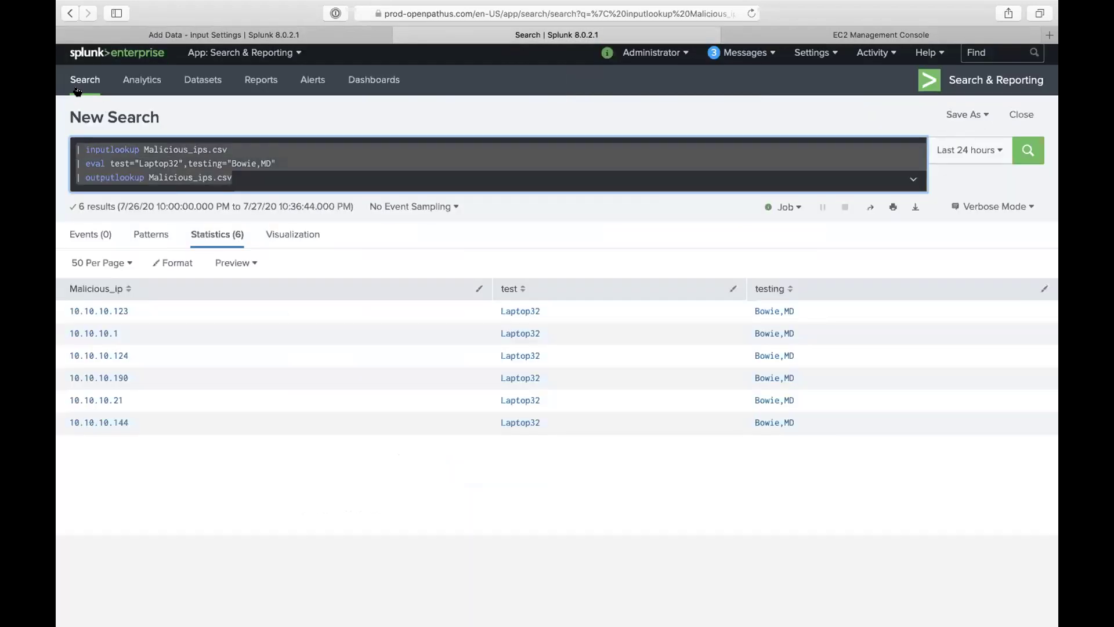
pyautogui.write('| eventcount')
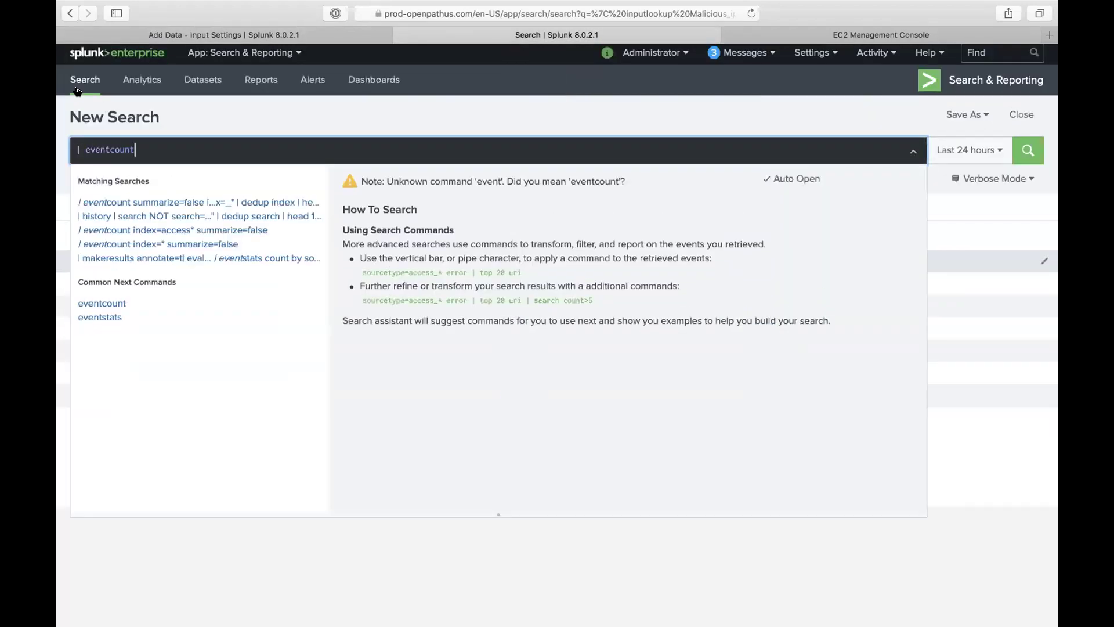
pyautogui.write(' index=')
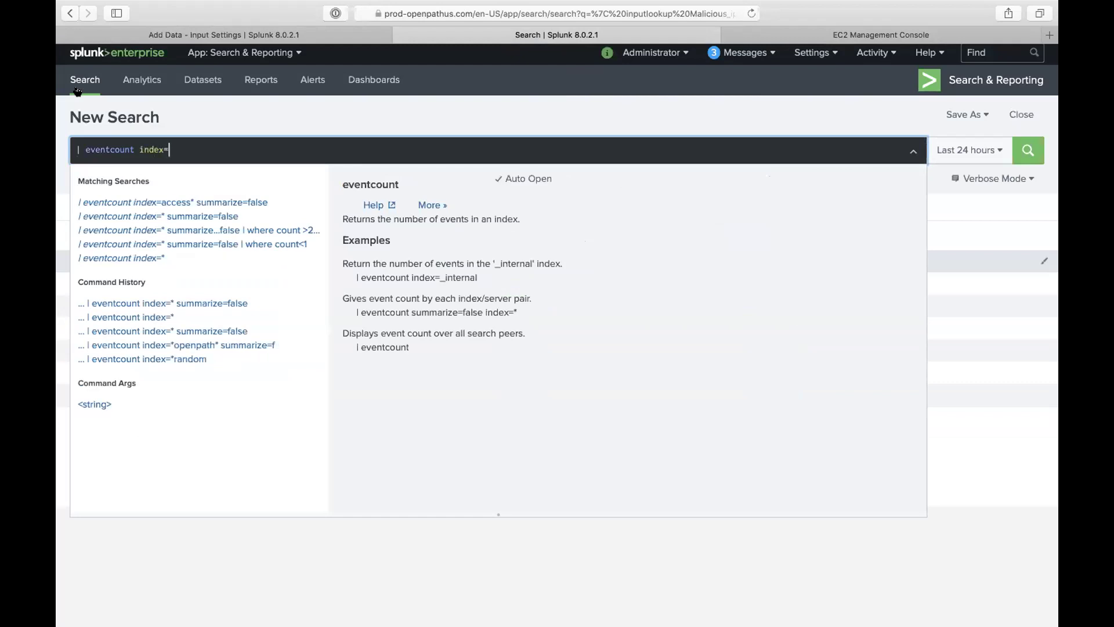
pyautogui.write('*alain')
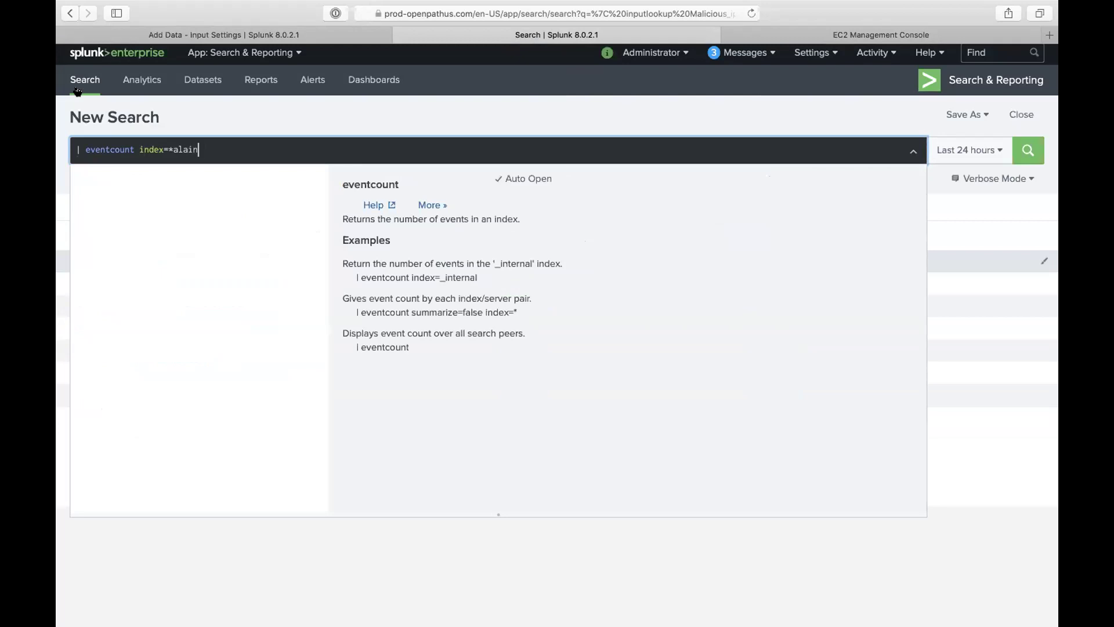
pyautogui.write('* sum')
pyautogui.click(90, 202)
pyautogui.write('f')
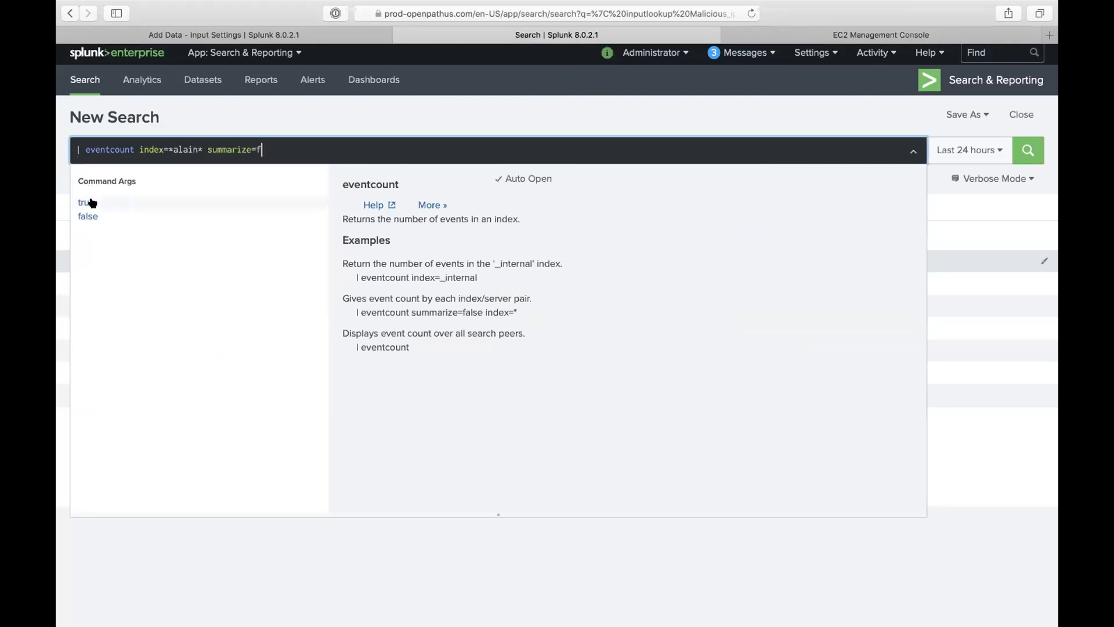
pyautogui.press('Return')
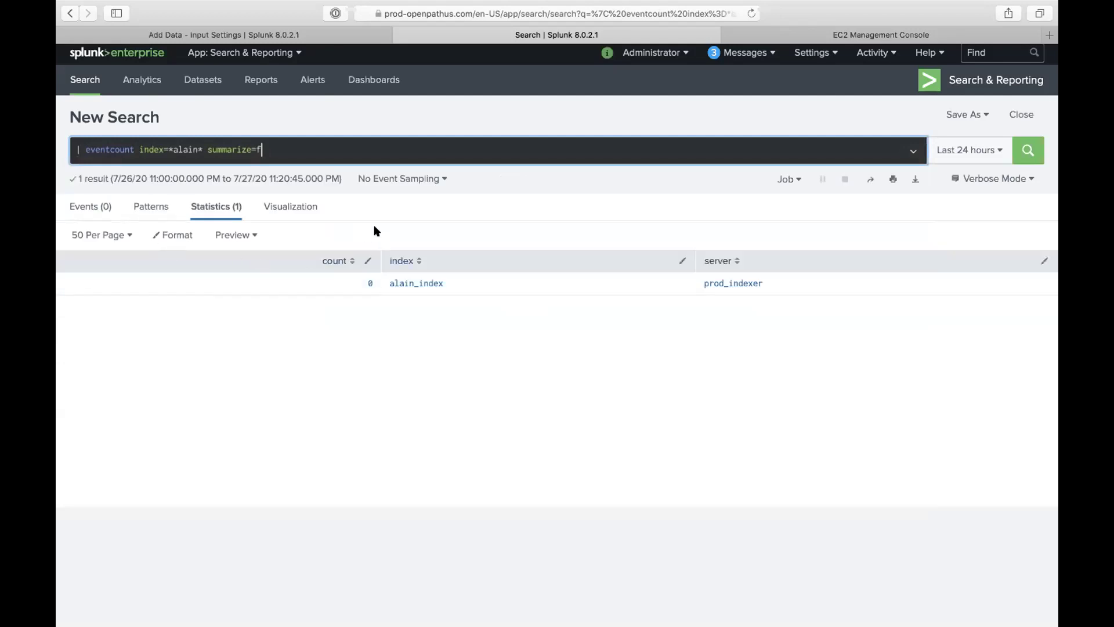
pyautogui.click(341, 36)
pyautogui.write('alain_index')
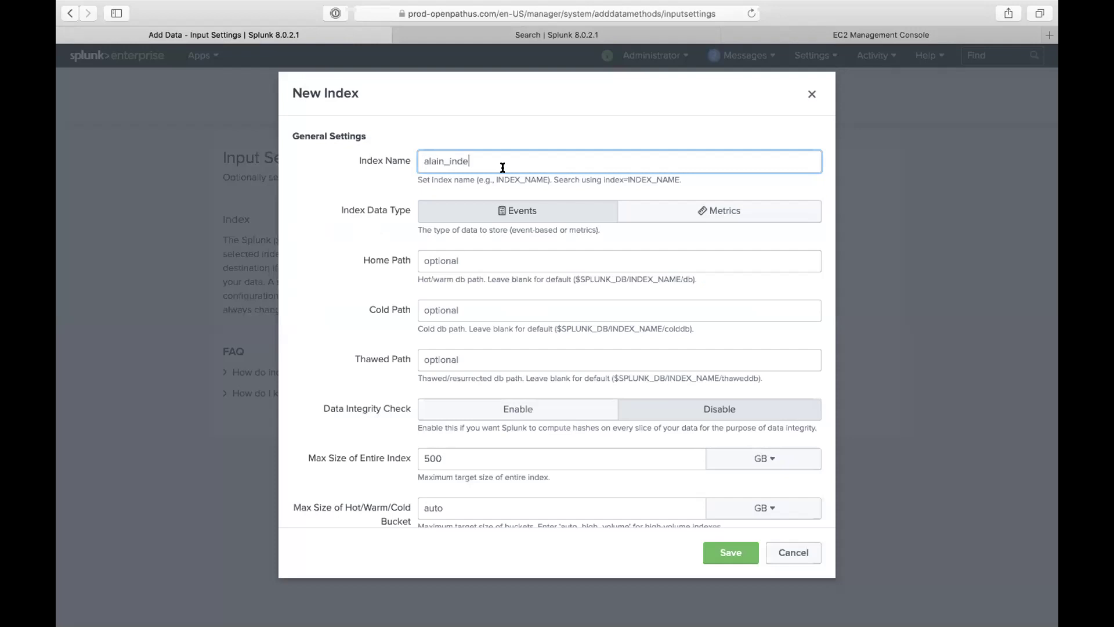
# Step: Save alain_index, review and submit the event logs input, and start searching its data
pyautogui.click(733, 551)
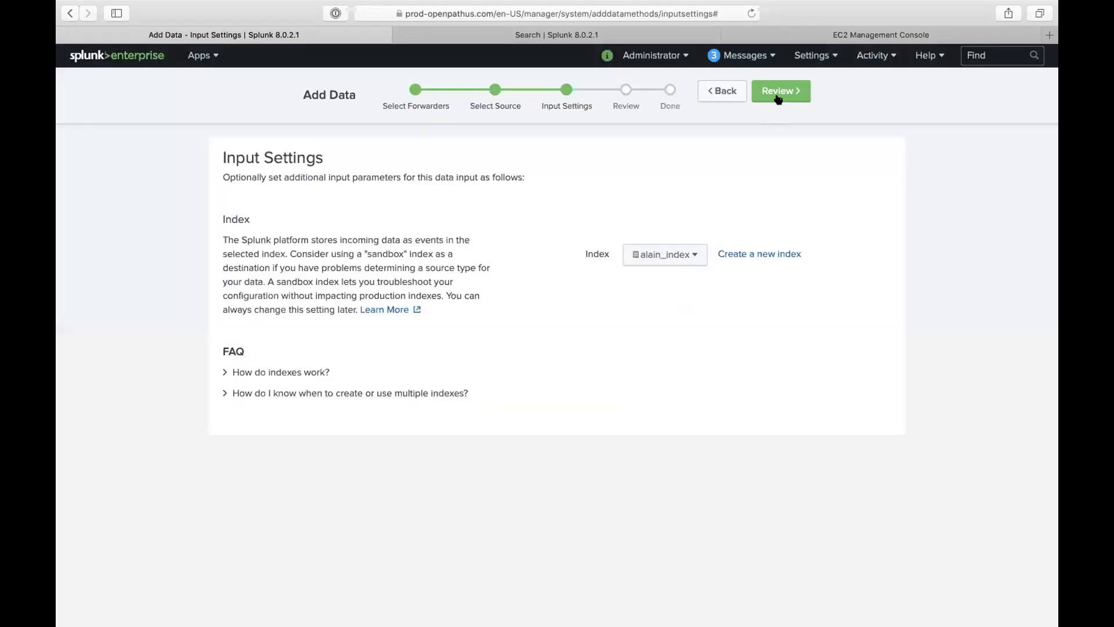
pyautogui.click(778, 98)
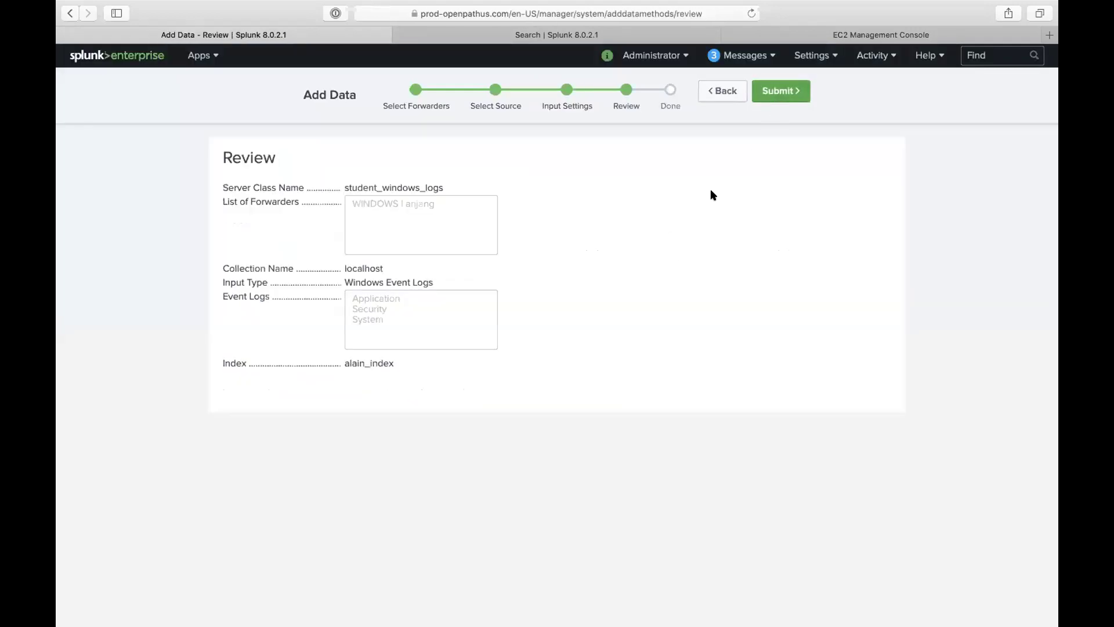
pyautogui.click(793, 91)
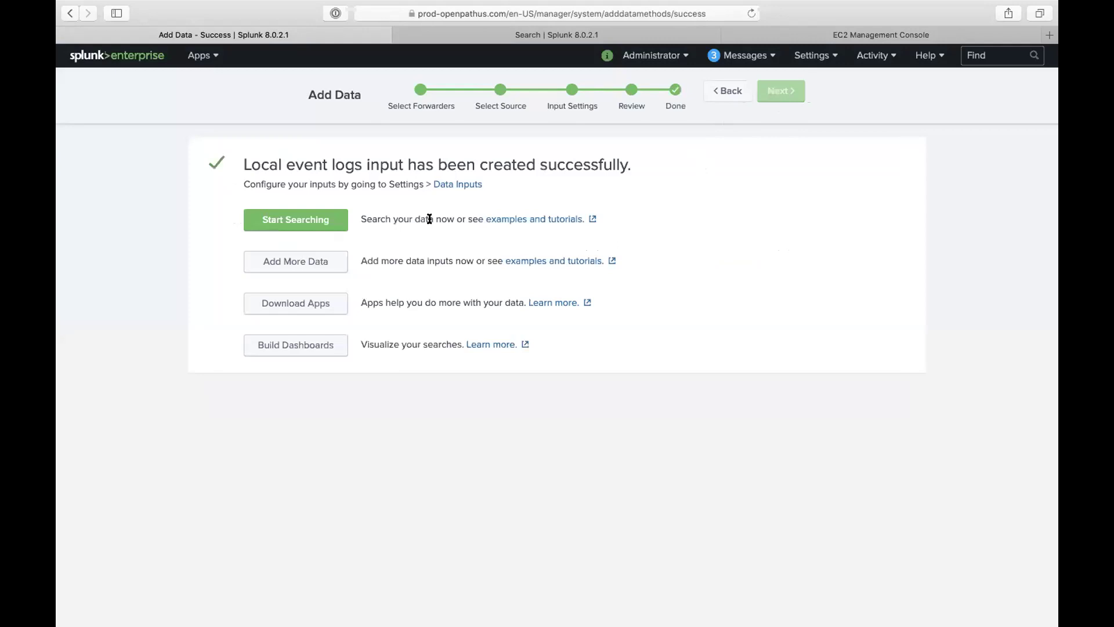
pyautogui.click(335, 226)
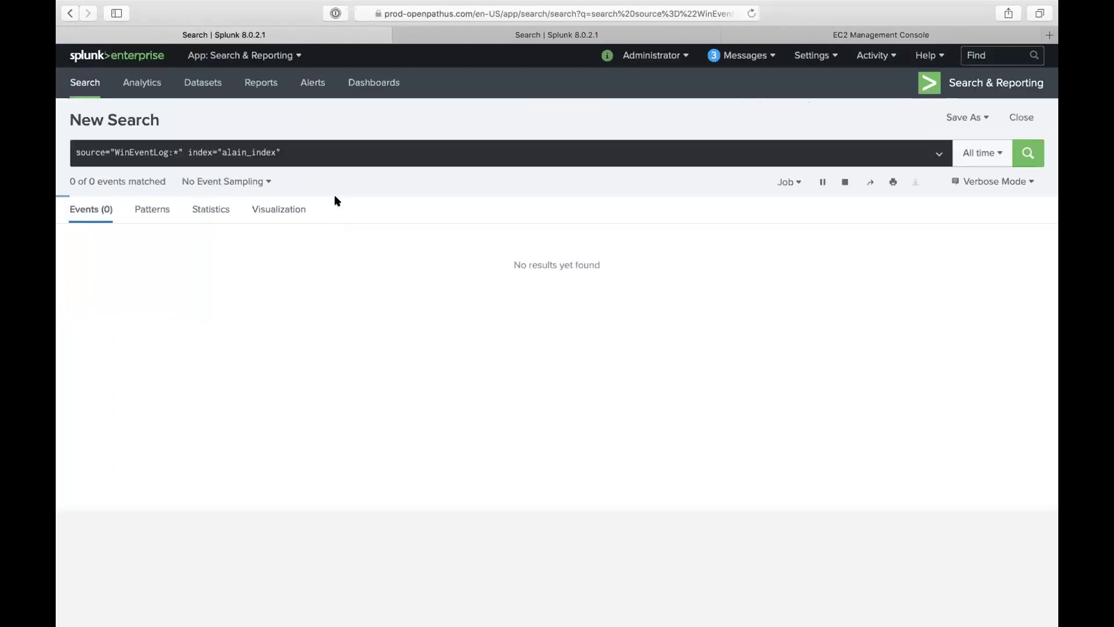
# Step: Rerun the alain_index event log search, then replace it with a suggested eventcount query
pyautogui.click(1023, 153)
pyautogui.tripleClick(80, 152)
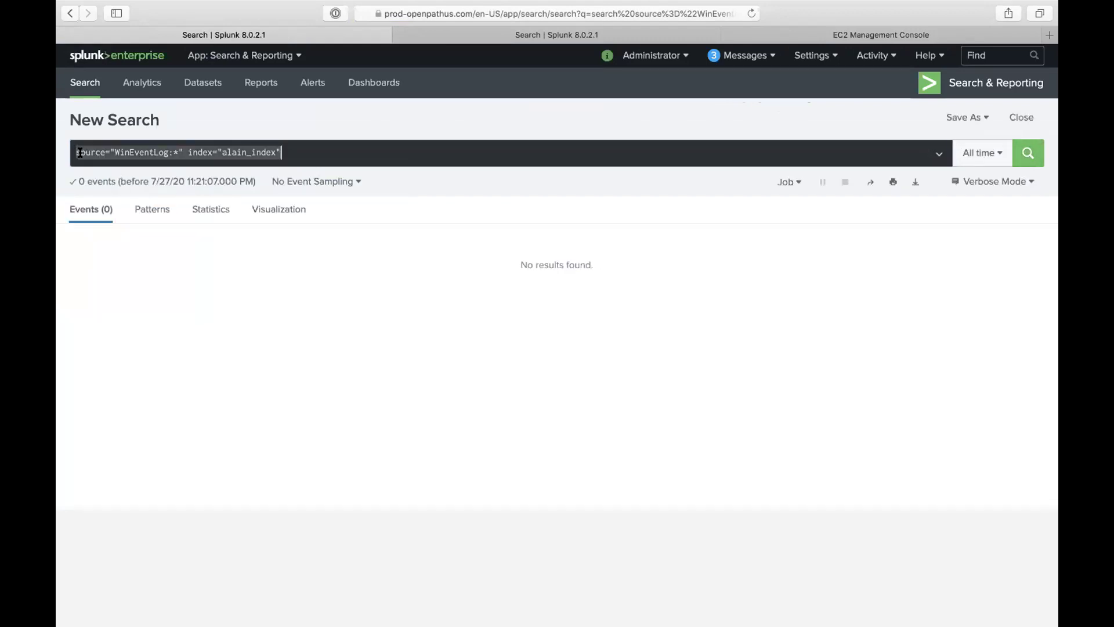
pyautogui.write('| event')
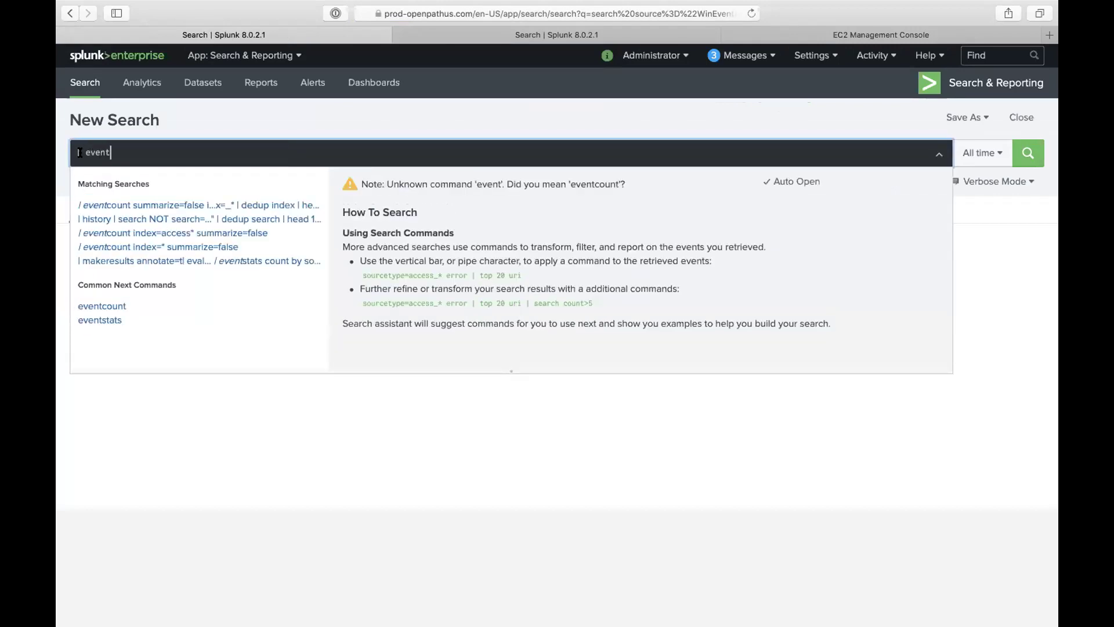
pyautogui.click(123, 209)
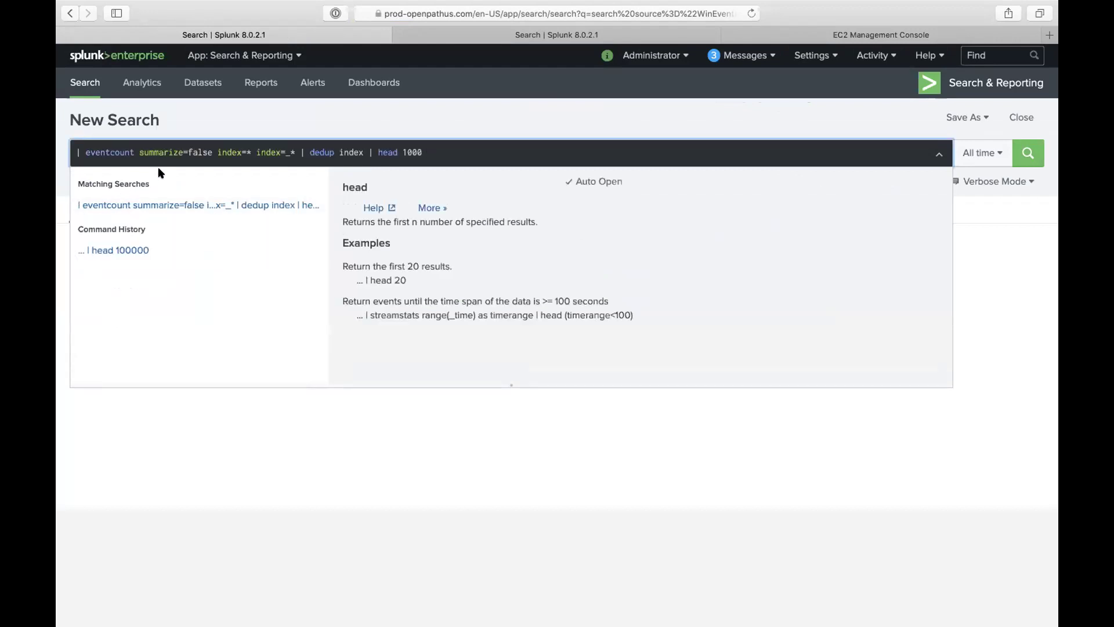
pyautogui.moveTo(186, 152); pyautogui.dragTo(404, 162)
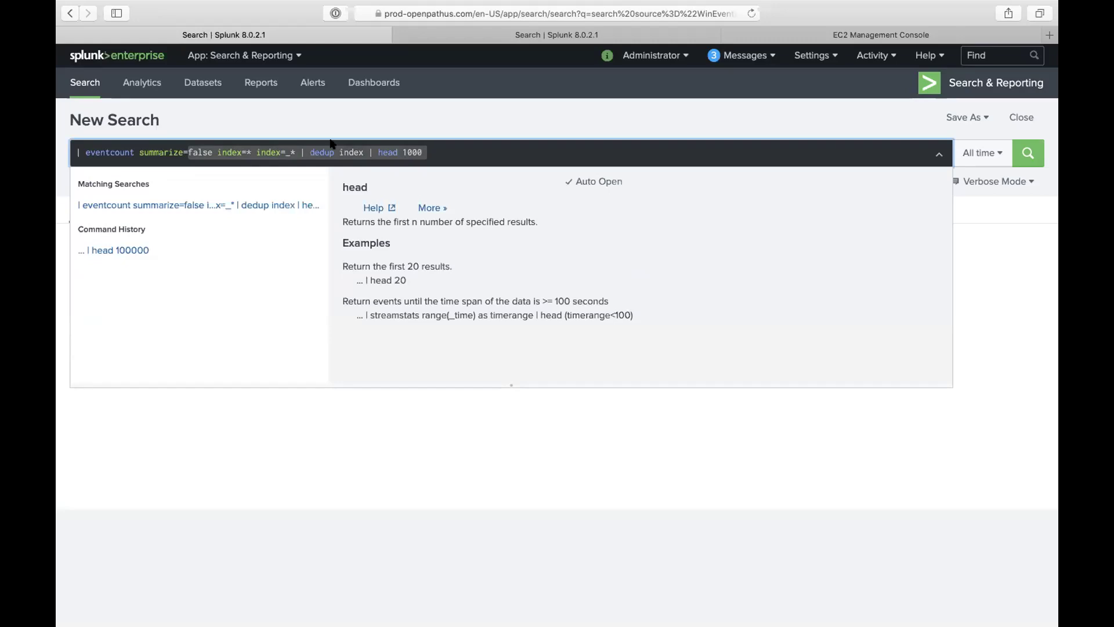
# Step: Replace the query with '| metadata type=sourcetypes index=' from history, targeting alain_index
pyautogui.tripleClick(215, 157)
pyautogui.write('| meta')
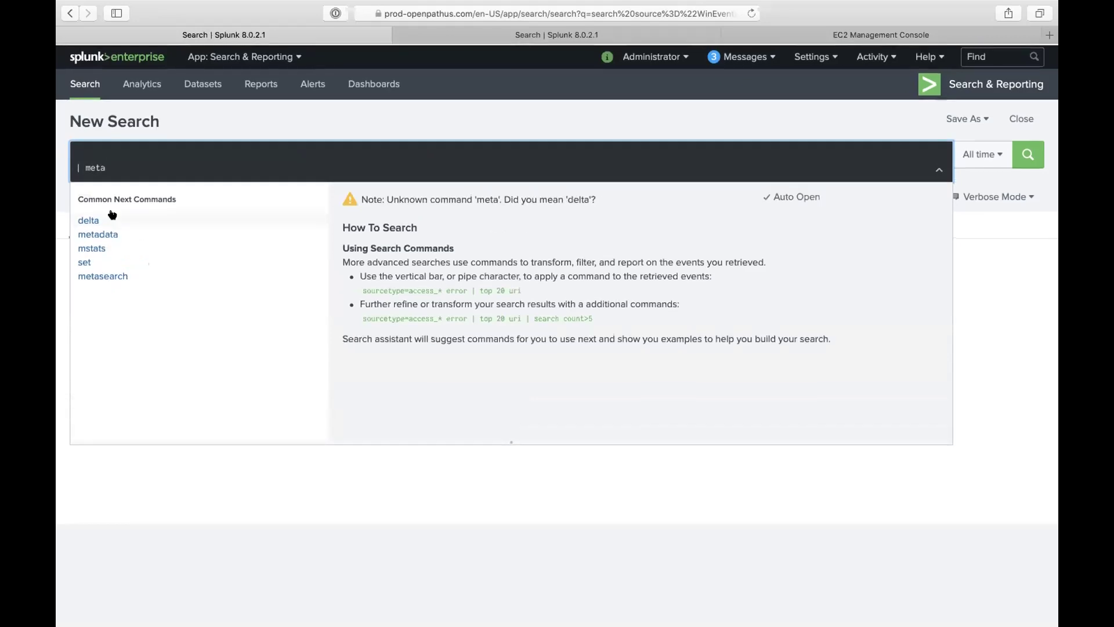
pyautogui.click(110, 235)
pyautogui.write('typ')
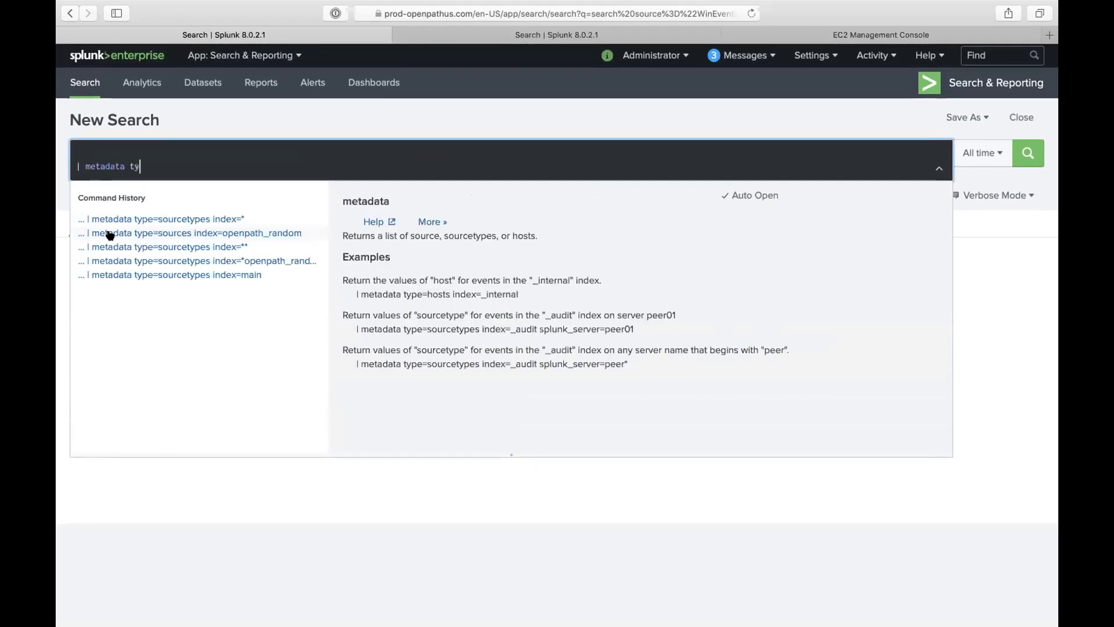
pyautogui.click(157, 218)
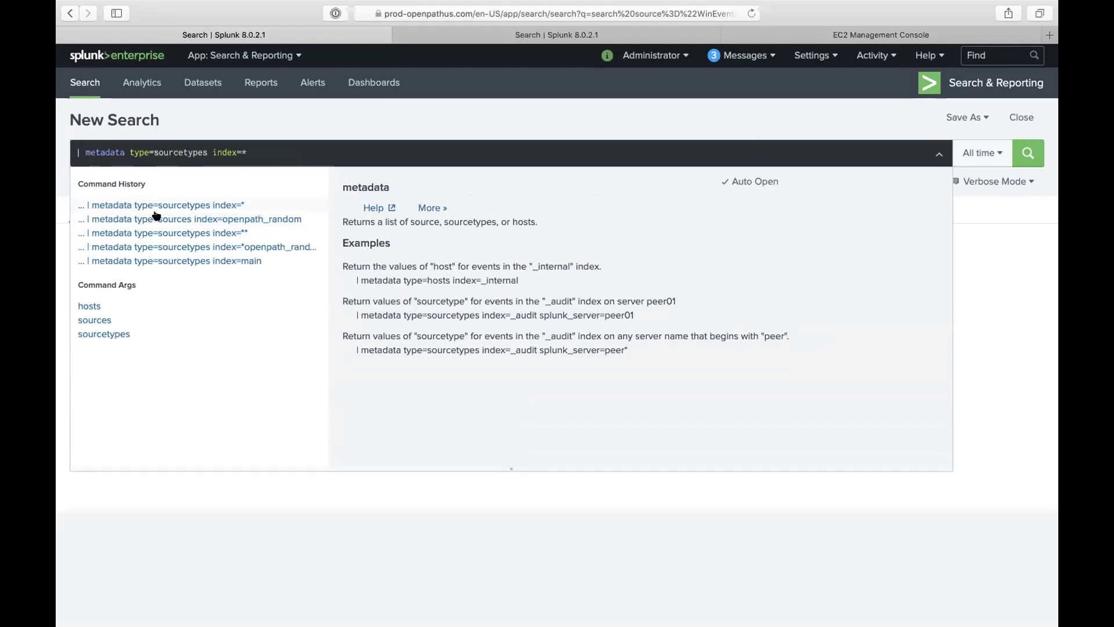
pyautogui.press('BackSpace')
pyautogui.write('admin_index')
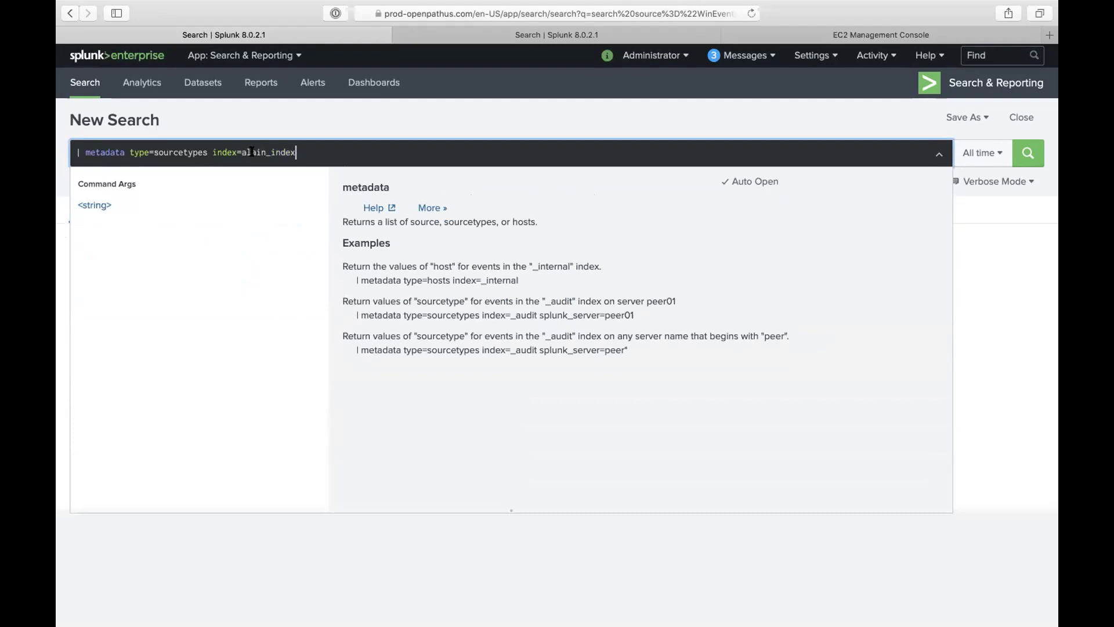
# Step: Run '| metadata type=sourcetypes index=alain_index' over All time (real-time); no results appear
pyautogui.press('Return')
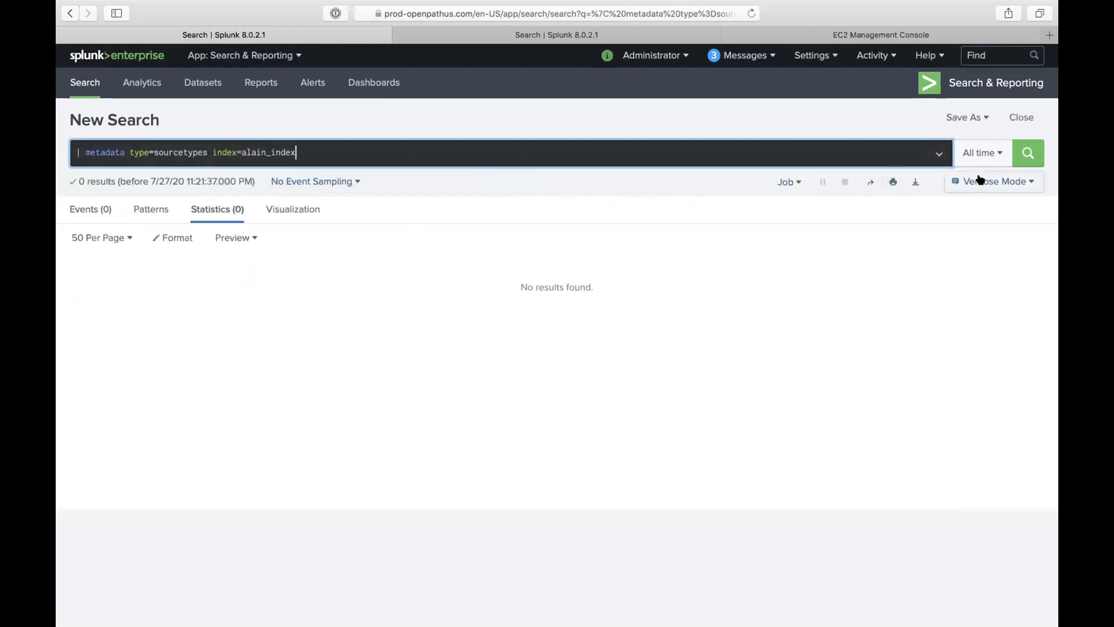
pyautogui.click(970, 154)
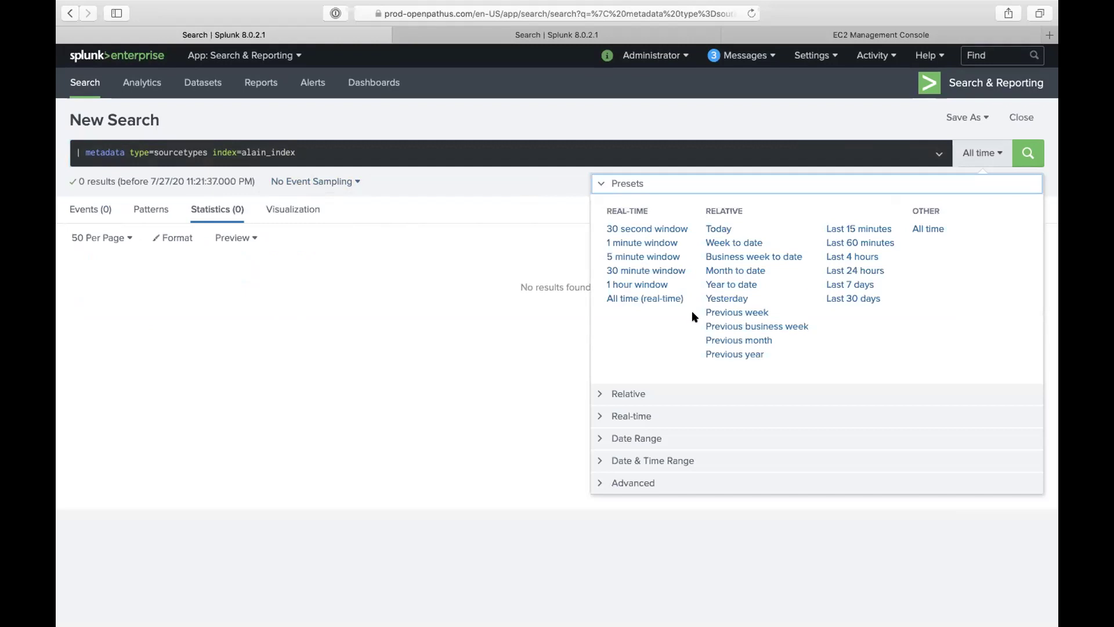
pyautogui.click(665, 300)
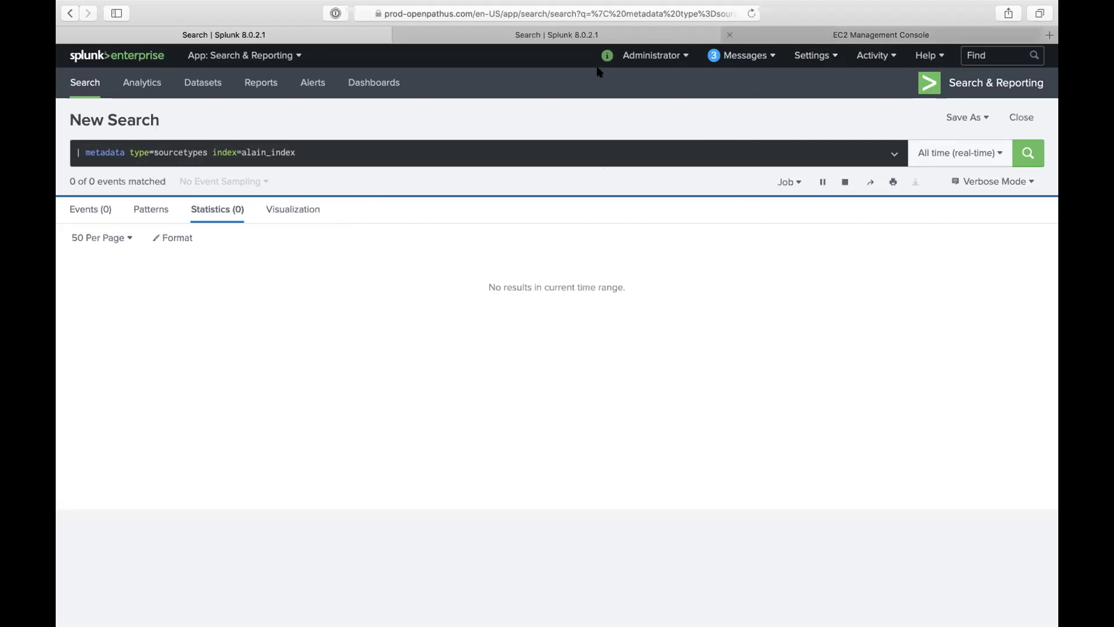
# Step: Review Forwarder management's client list and the deployment apps list
pyautogui.click(606, 38)
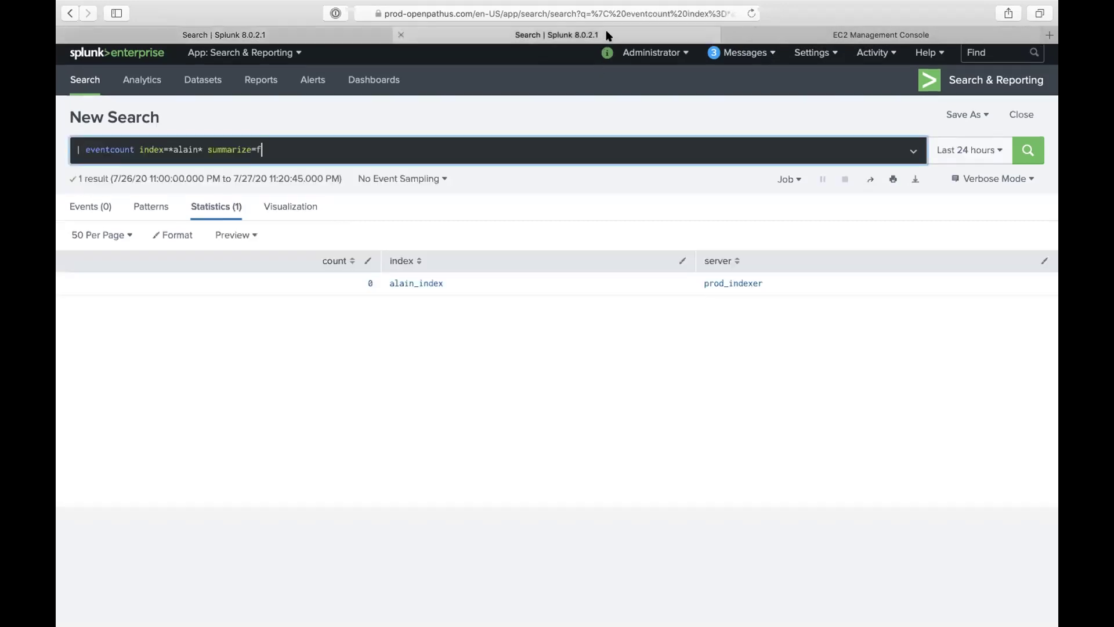
pyautogui.click(813, 54)
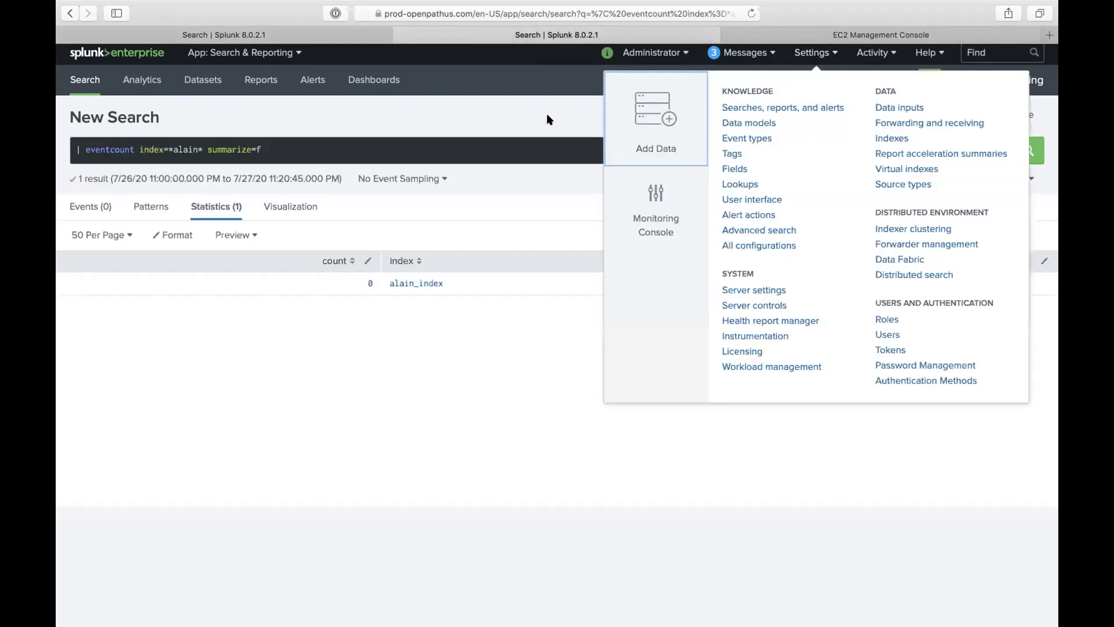
pyautogui.click(888, 244)
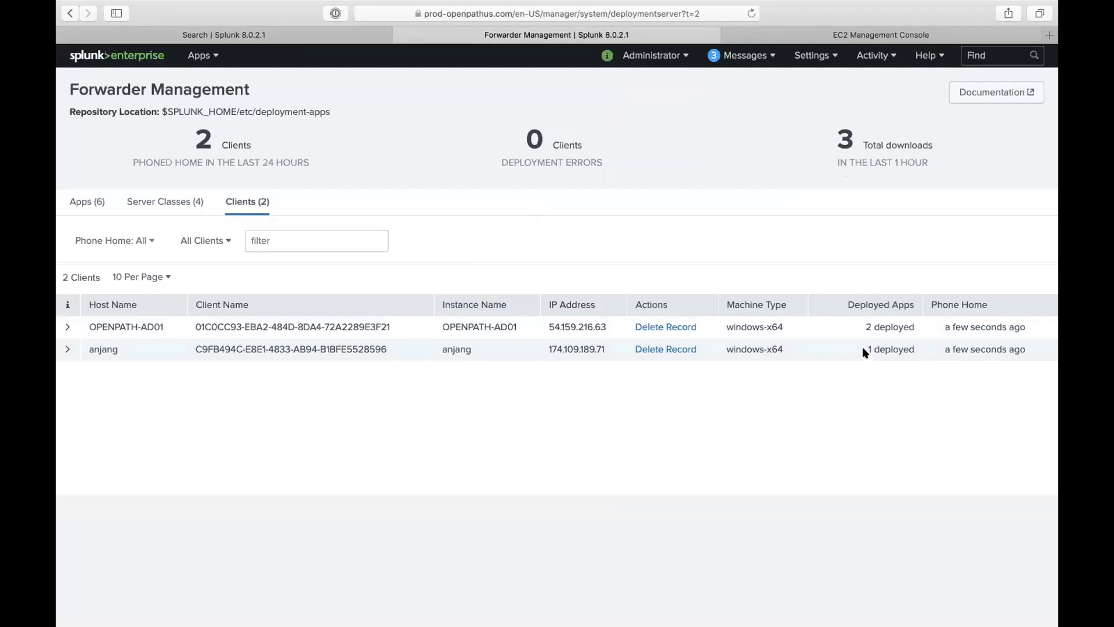
pyautogui.moveTo(866, 349); pyautogui.dragTo(909, 345)
pyautogui.click(93, 210)
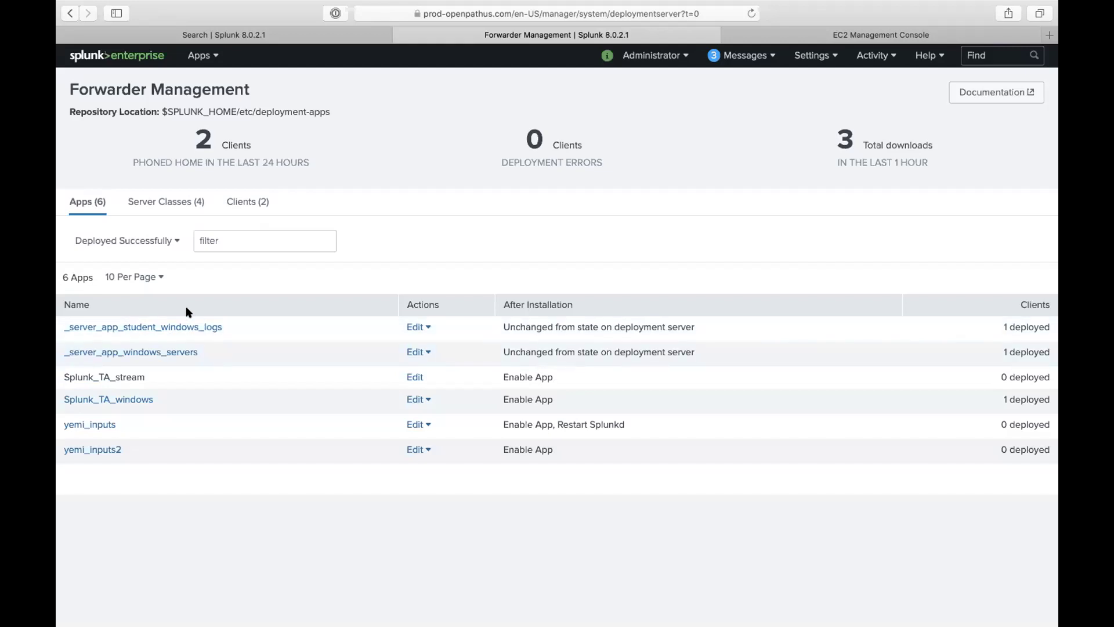
# Step: Open the student_windows_logs server class and expand its client's deployed app details
pyautogui.click(145, 209)
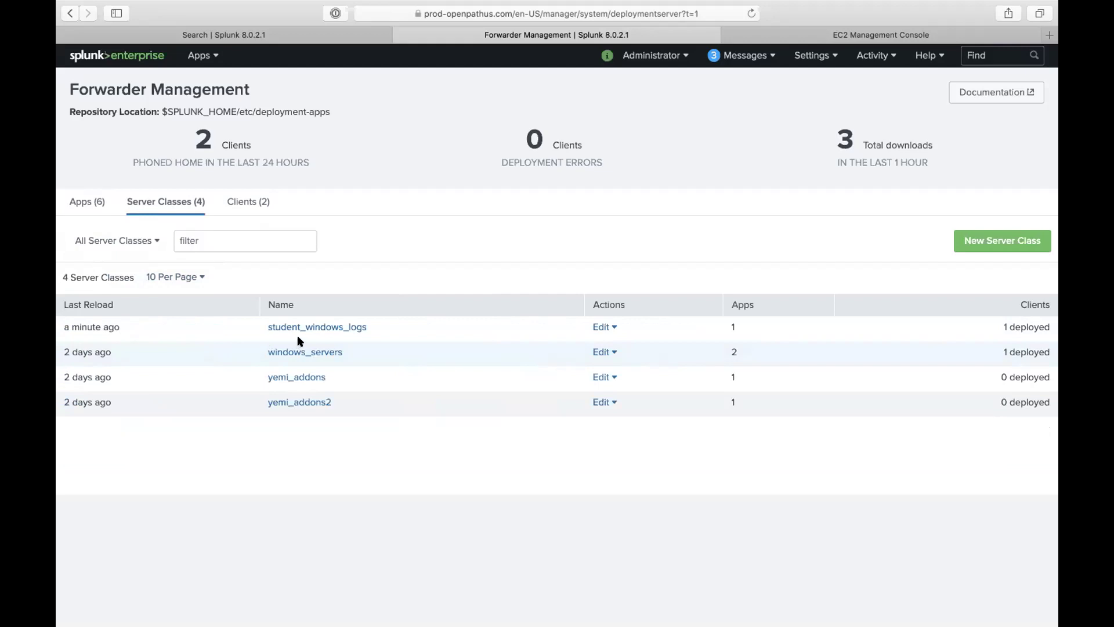
pyautogui.click(311, 328)
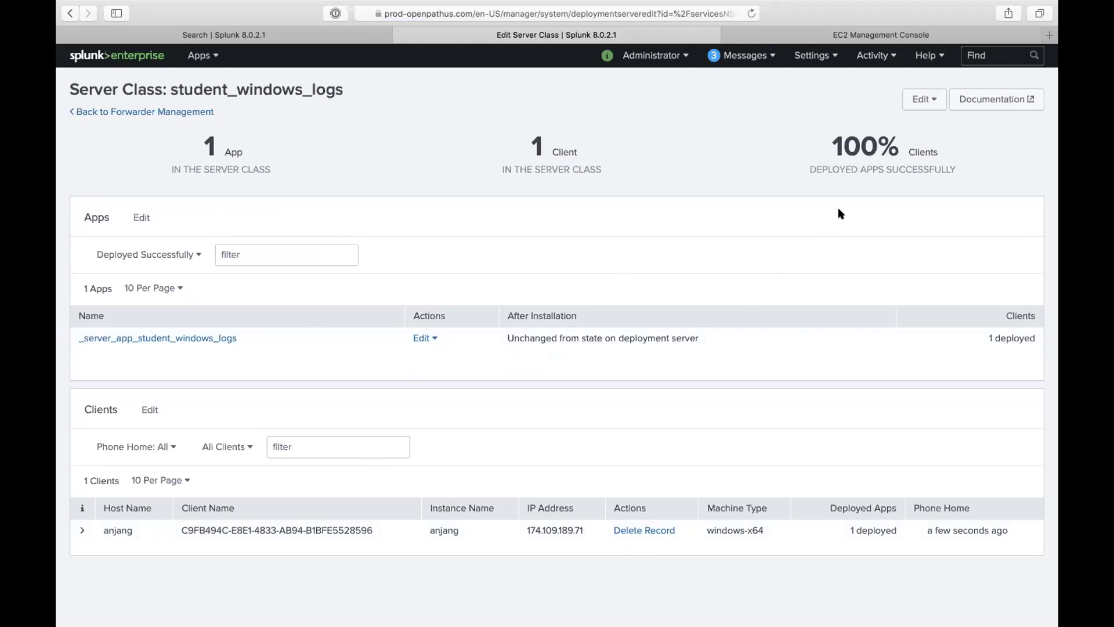
pyautogui.moveTo(830, 152); pyautogui.dragTo(871, 161)
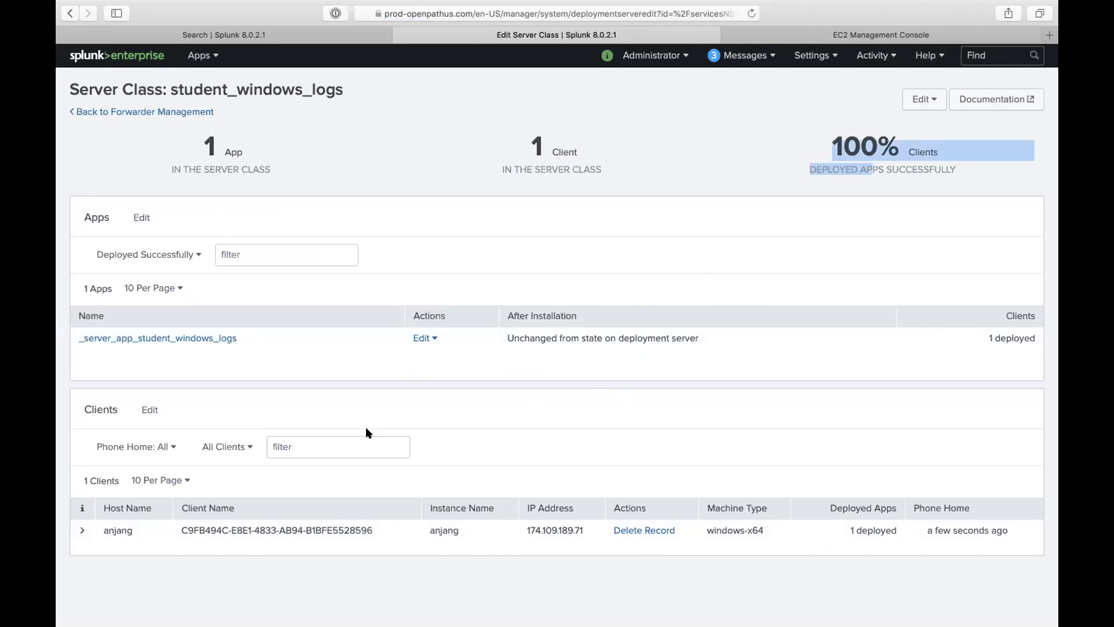
pyautogui.click(82, 530)
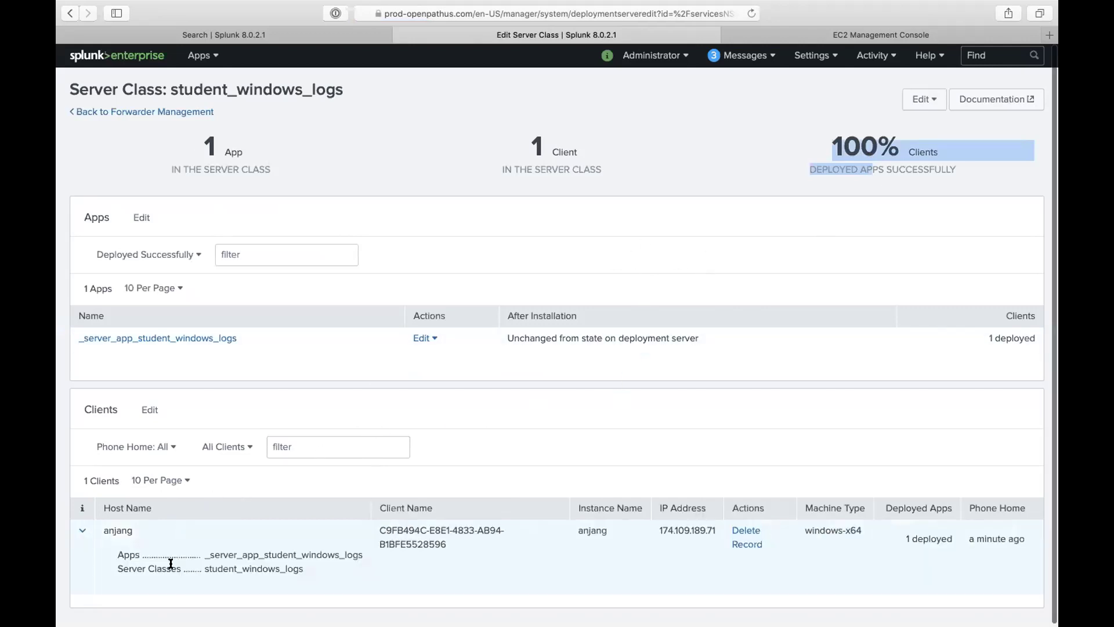
pyautogui.click(326, 41)
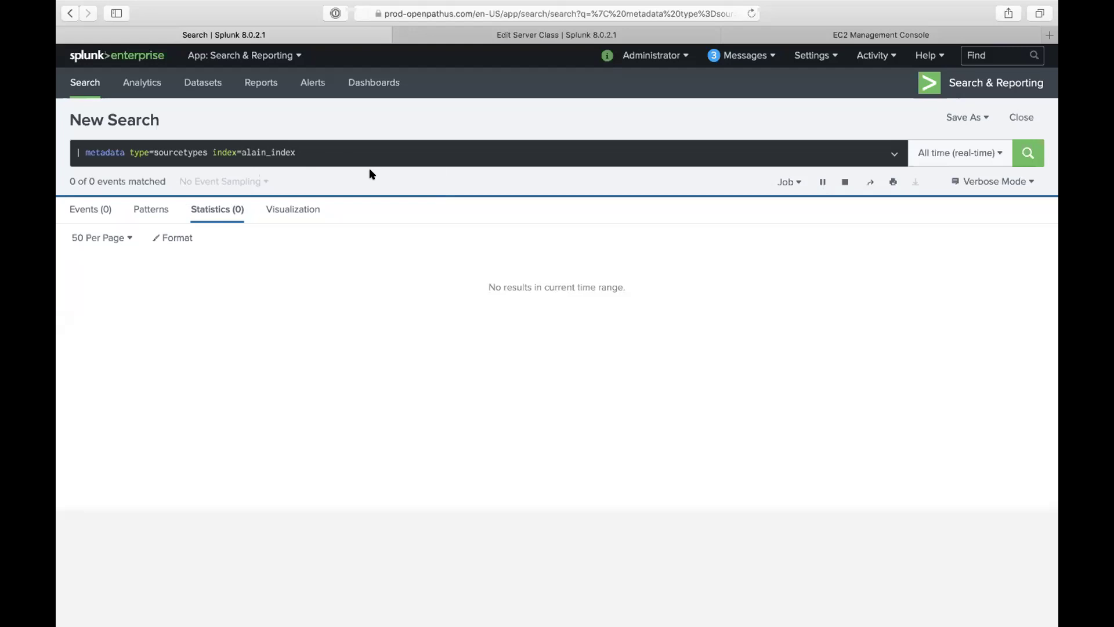
# Step: Stop the real-time search, open search in a new tab, and close the server class tab
pyautogui.moveTo(510, 3)
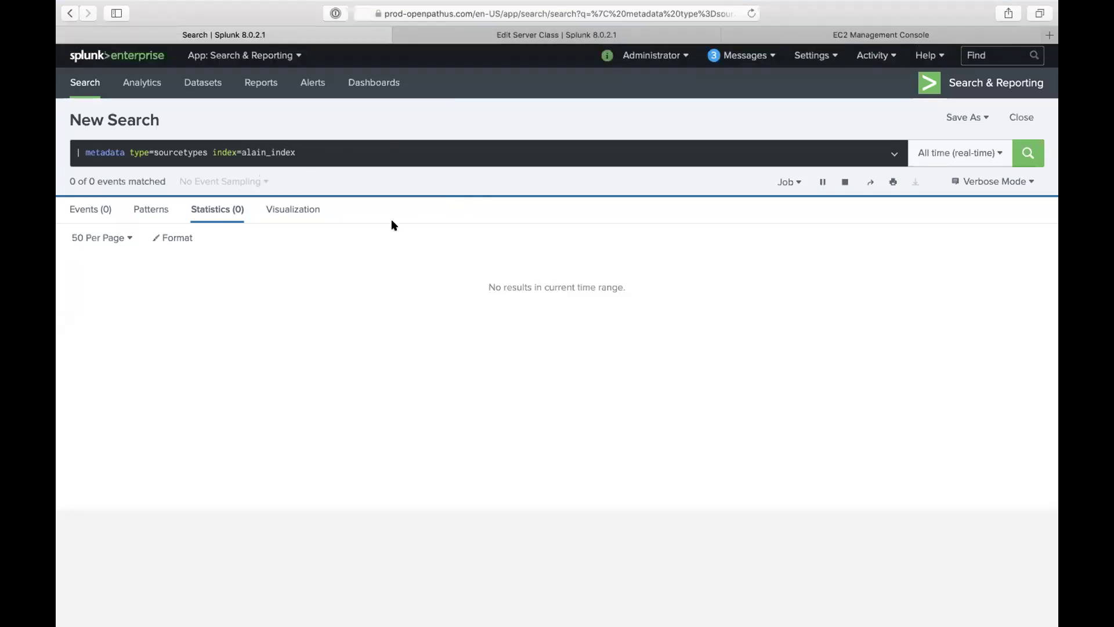
pyautogui.click(204, 153)
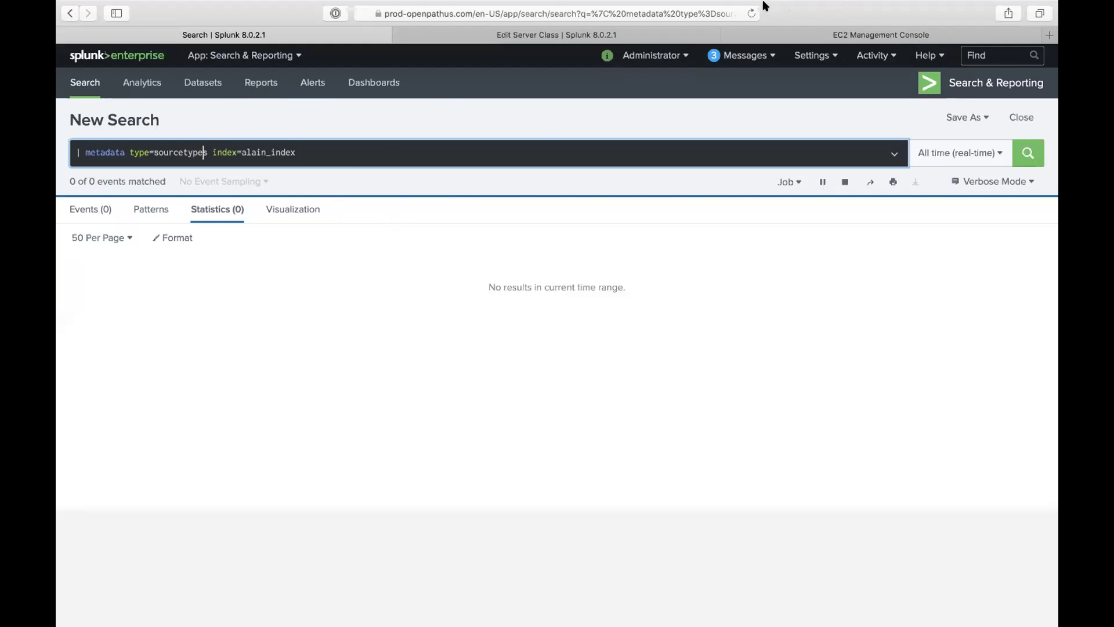
pyautogui.moveTo(762, 2)
pyautogui.click(845, 181)
pyautogui.rightClick(1026, 149)
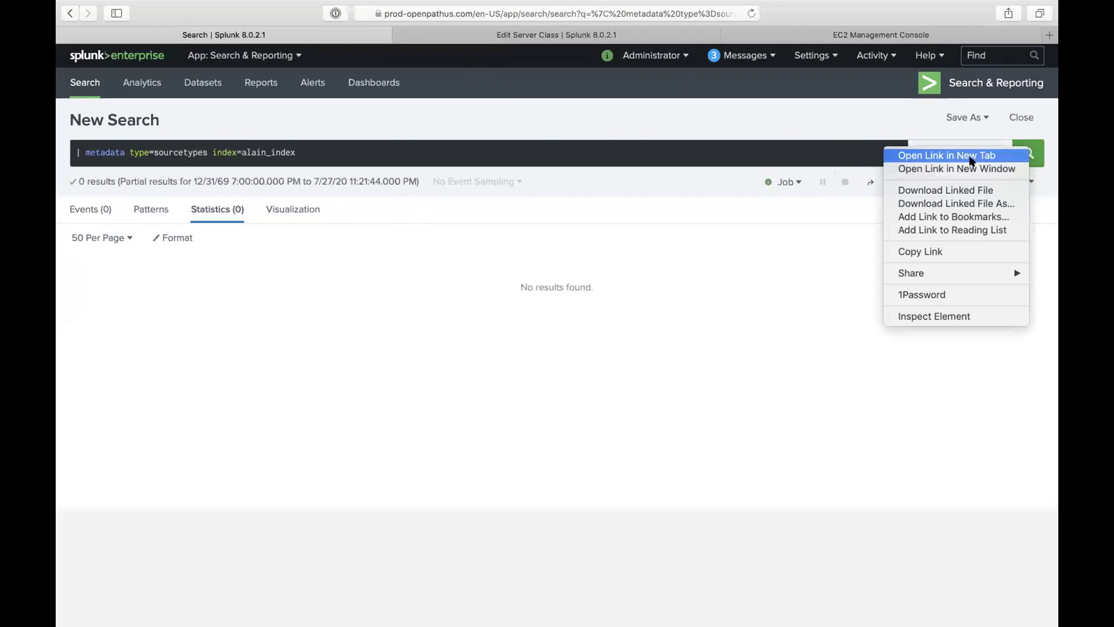
pyautogui.click(972, 161)
pyautogui.click(448, 35)
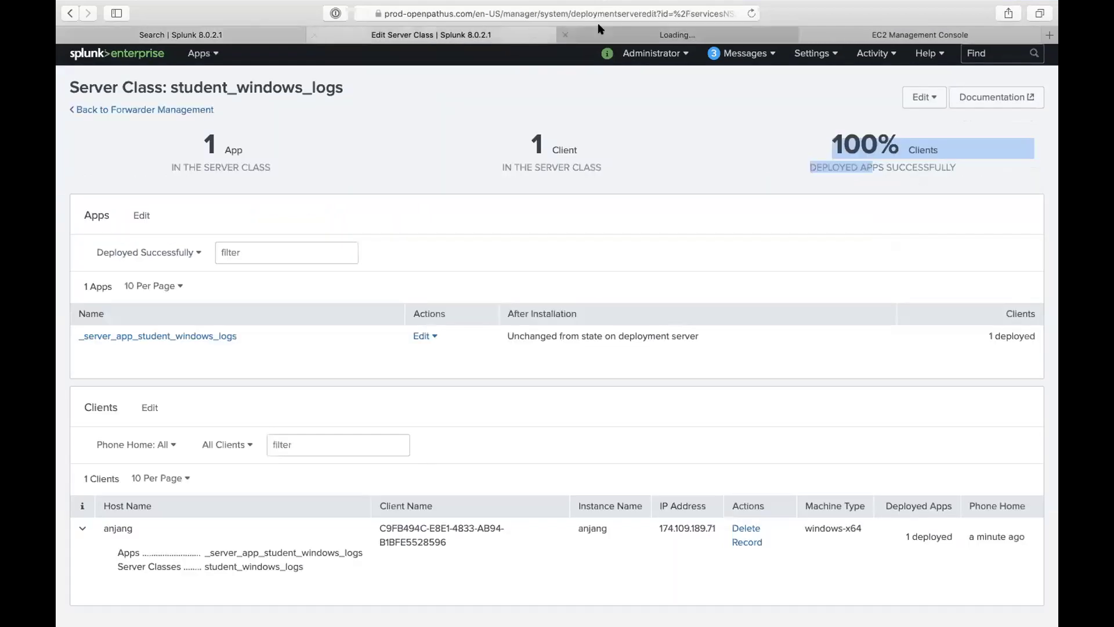
pyautogui.click(600, 29)
pyautogui.click(315, 35)
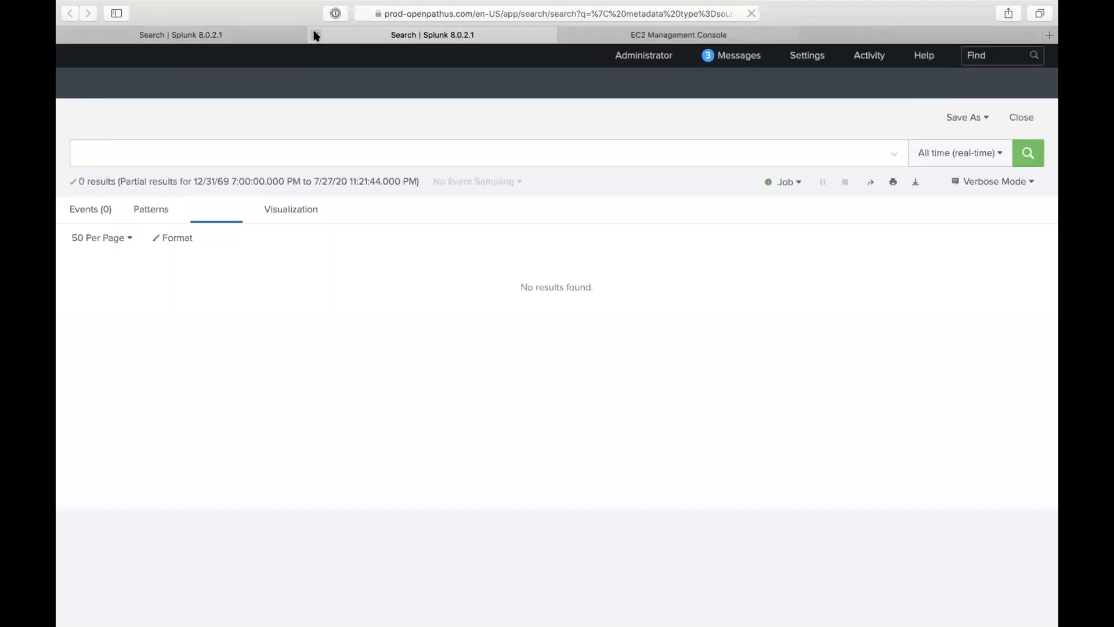
# Step: Search 'index=_internal alain' over the last 15 minutes
pyautogui.tripleClick(136, 152)
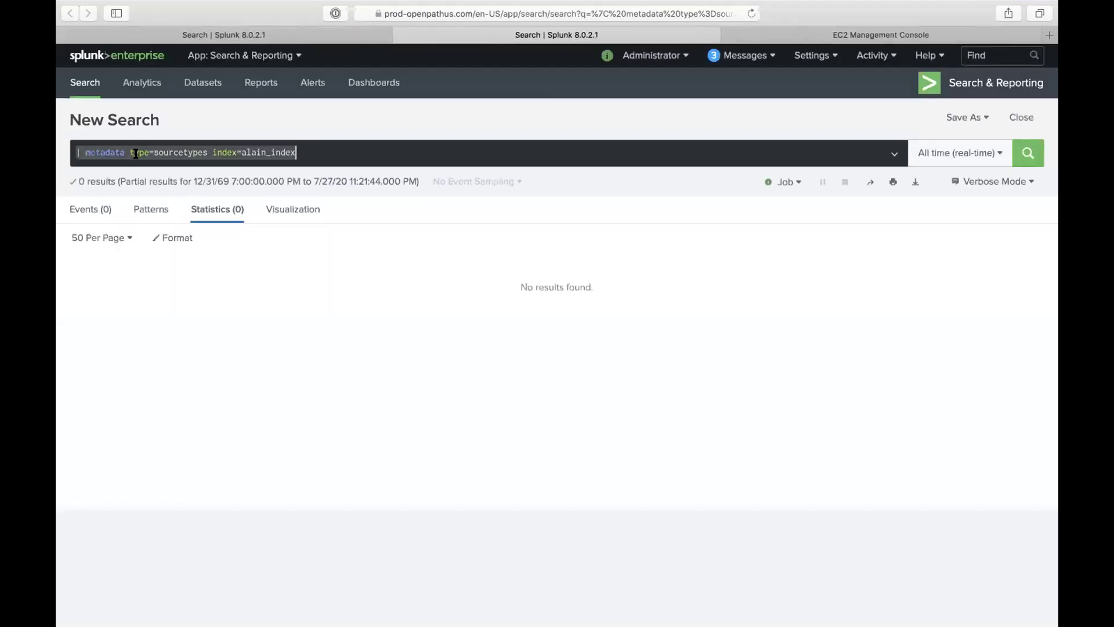
pyautogui.write('index=')
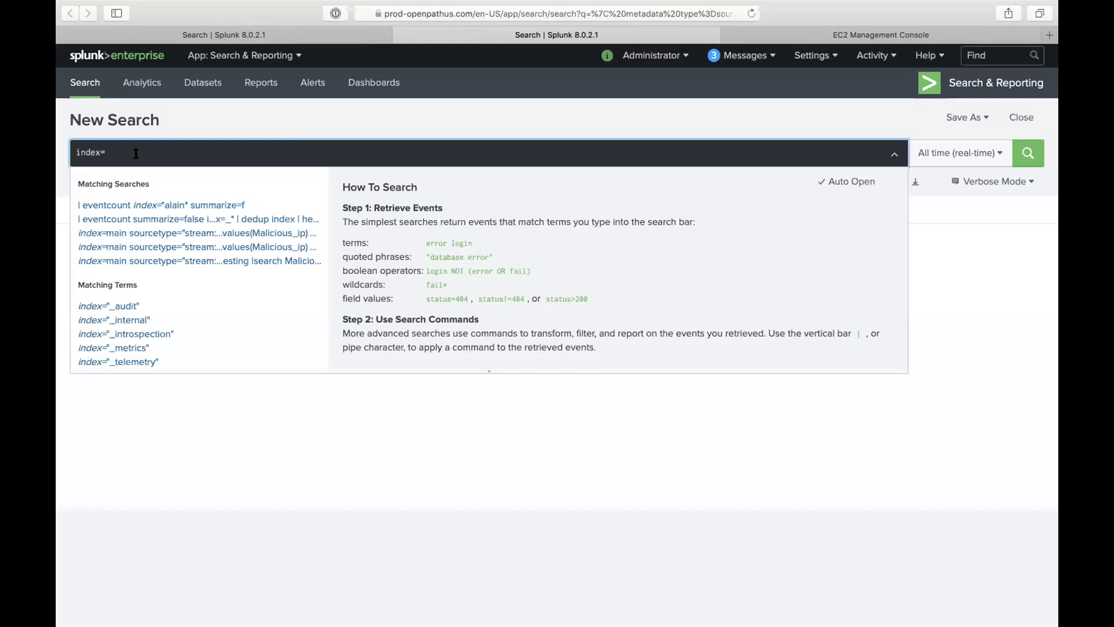
pyautogui.write('_internal llain')
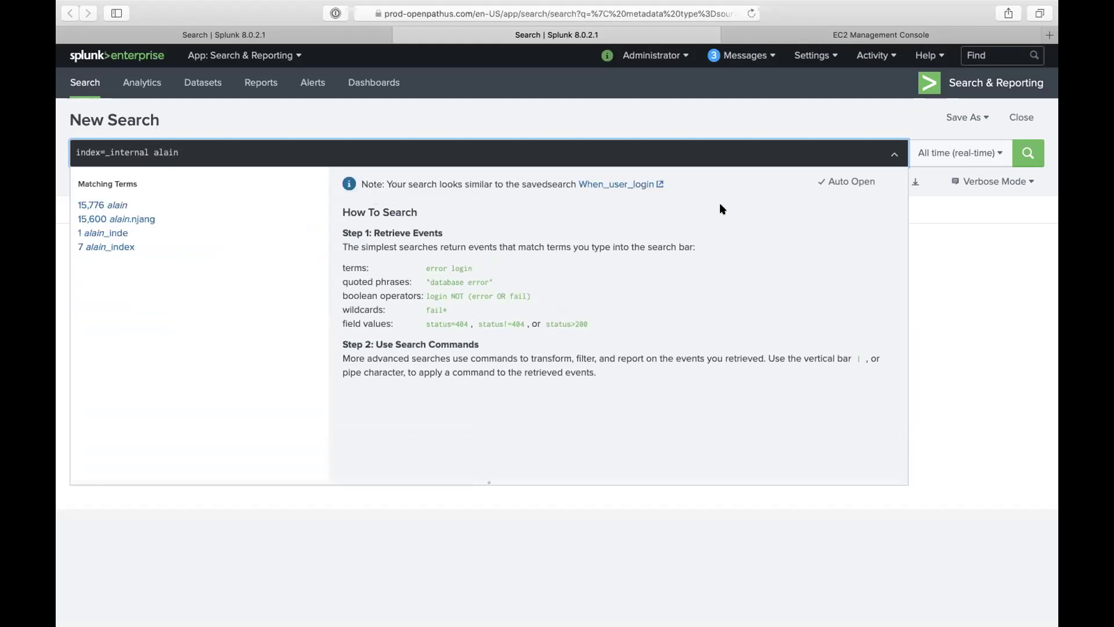
pyautogui.click(936, 154)
pyautogui.click(865, 228)
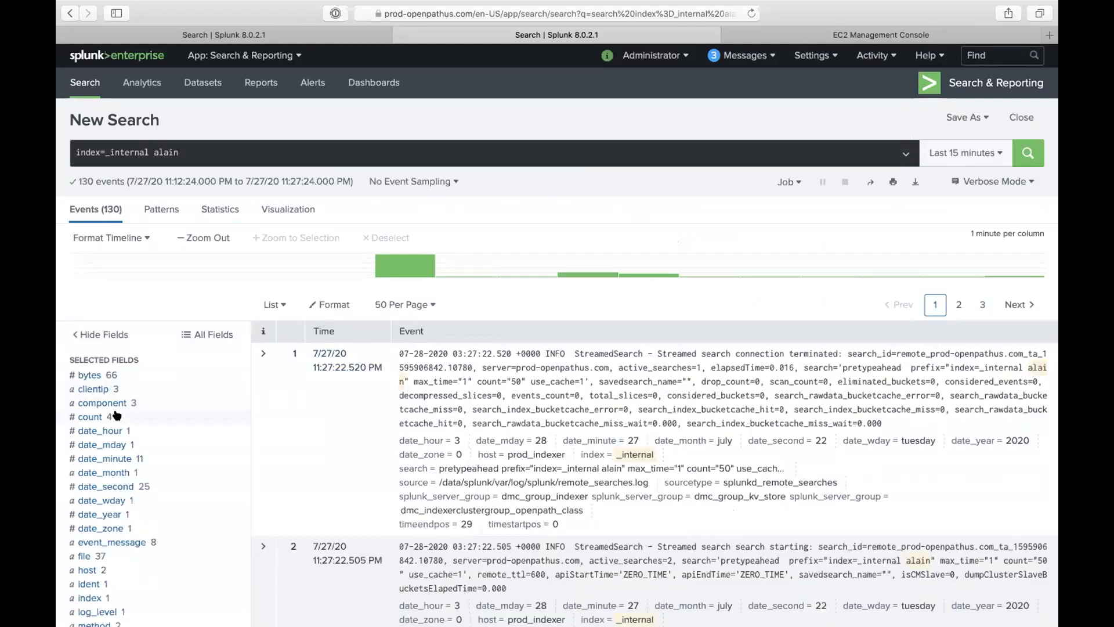
# Step: Filter the results to the splunkd.log source and review the 8 alain_index events
pyautogui.click(115, 544)
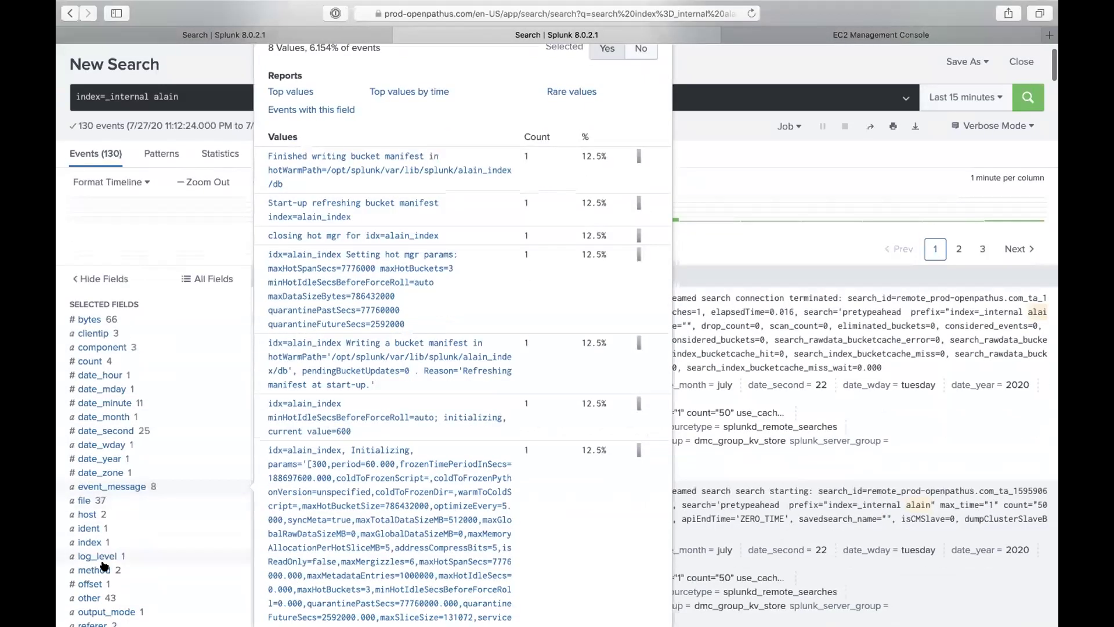
pyautogui.scroll(-5, 103, 580)
pyautogui.click(112, 536)
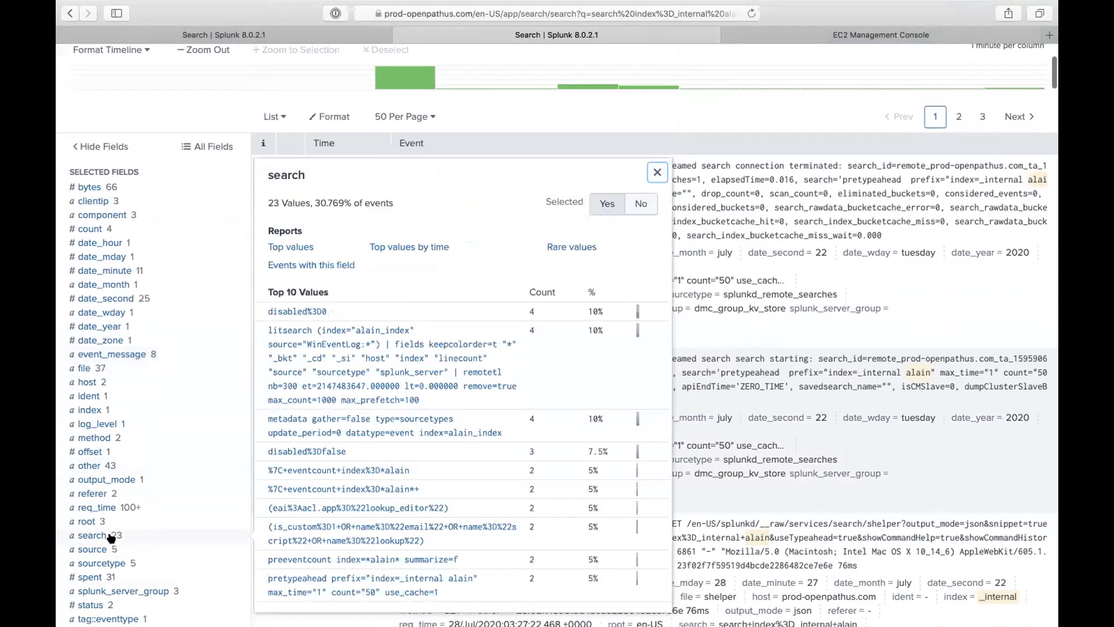
pyautogui.click(109, 553)
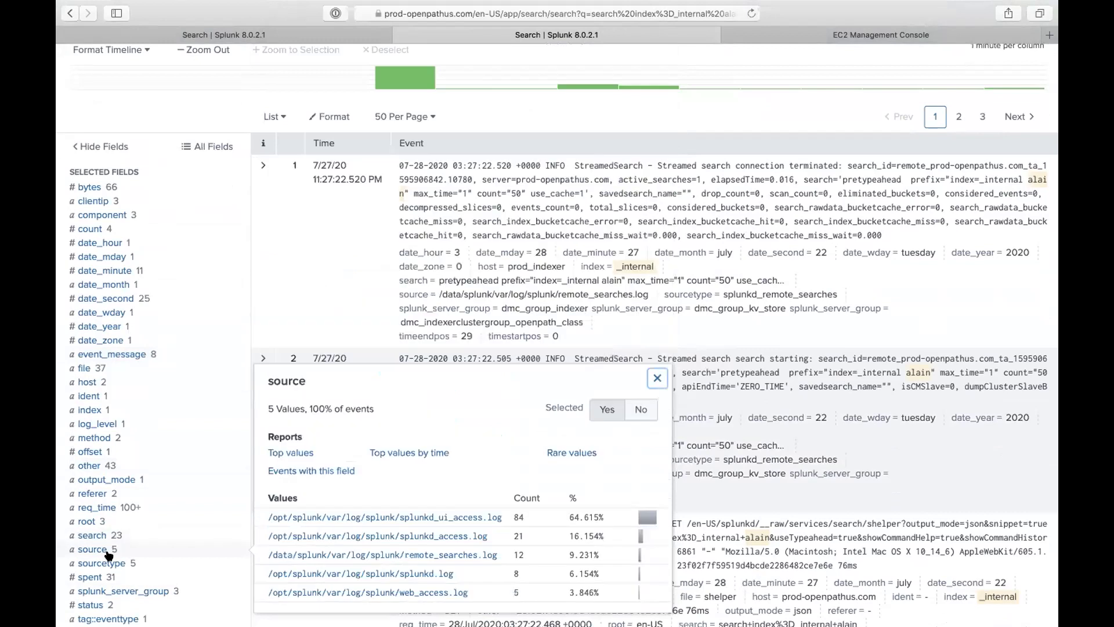
pyautogui.click(390, 575)
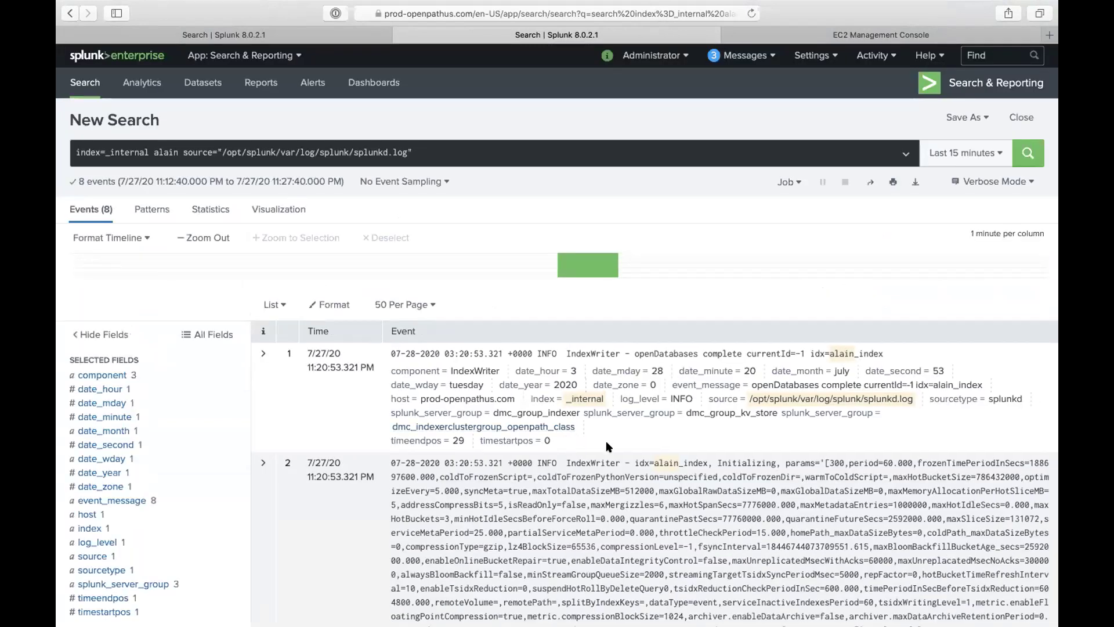
pyautogui.scroll(-3, 606, 440)
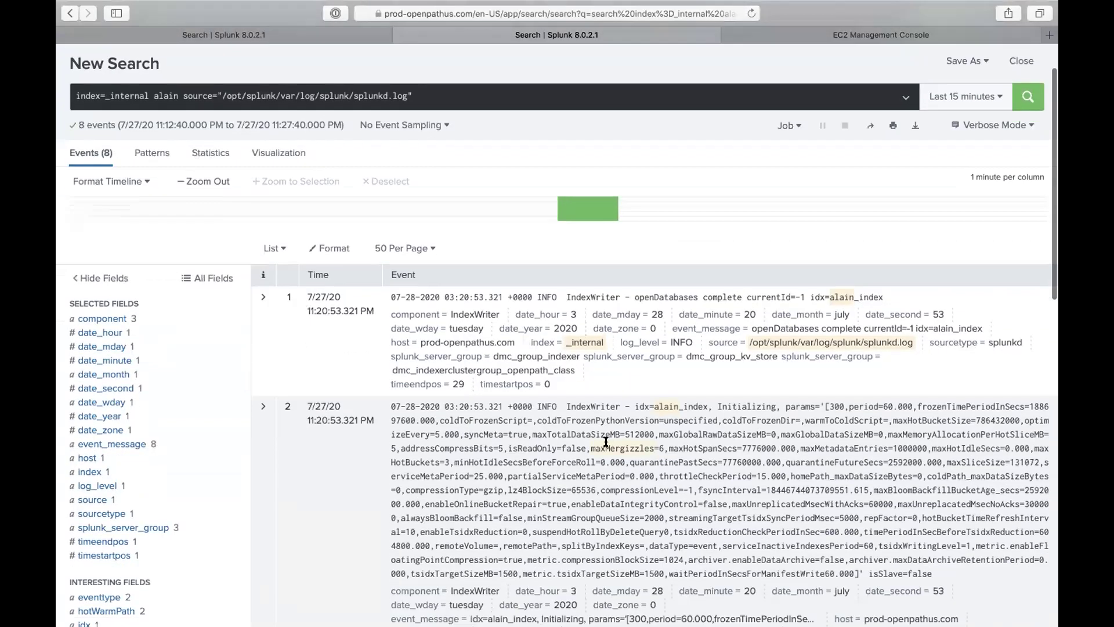
pyautogui.scroll(-8, 604, 442)
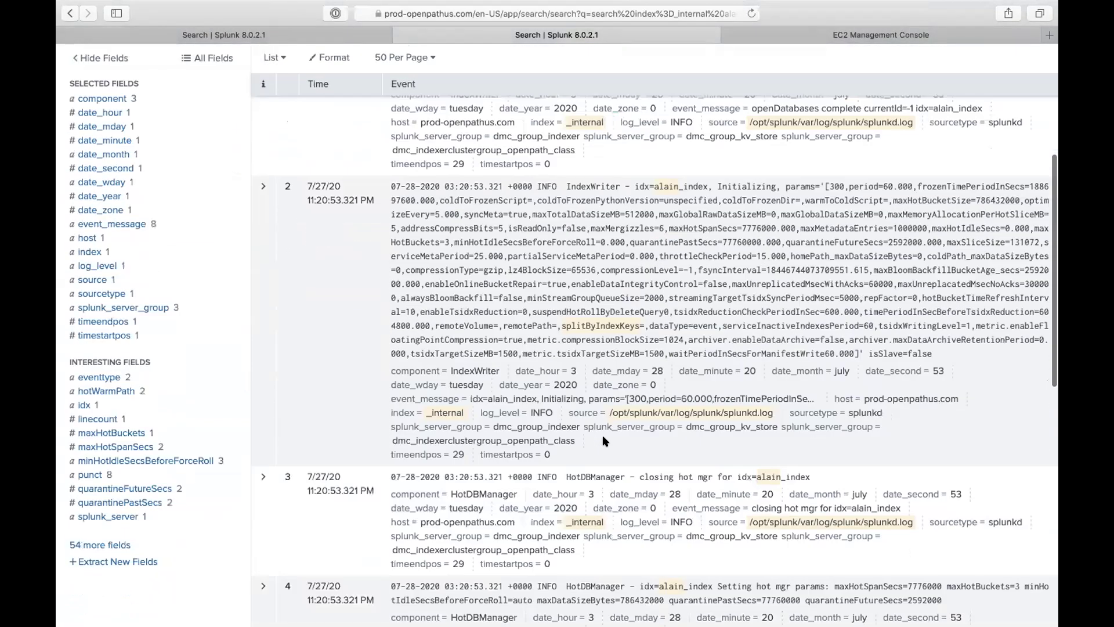
pyautogui.scroll(-9, 627, 509)
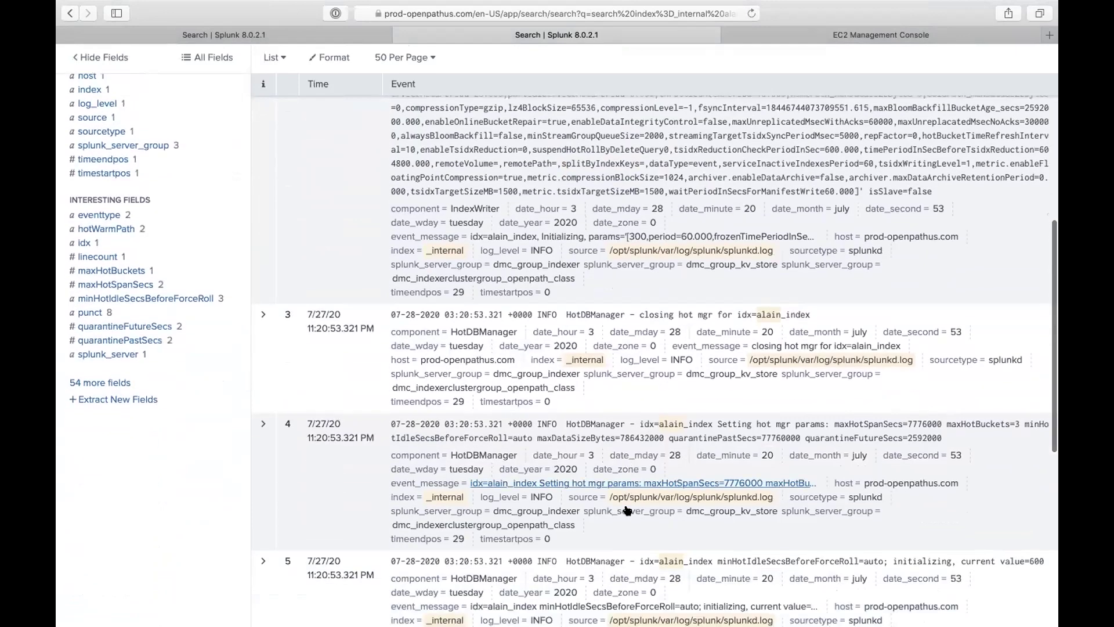
pyautogui.scroll(-10, 628, 503)
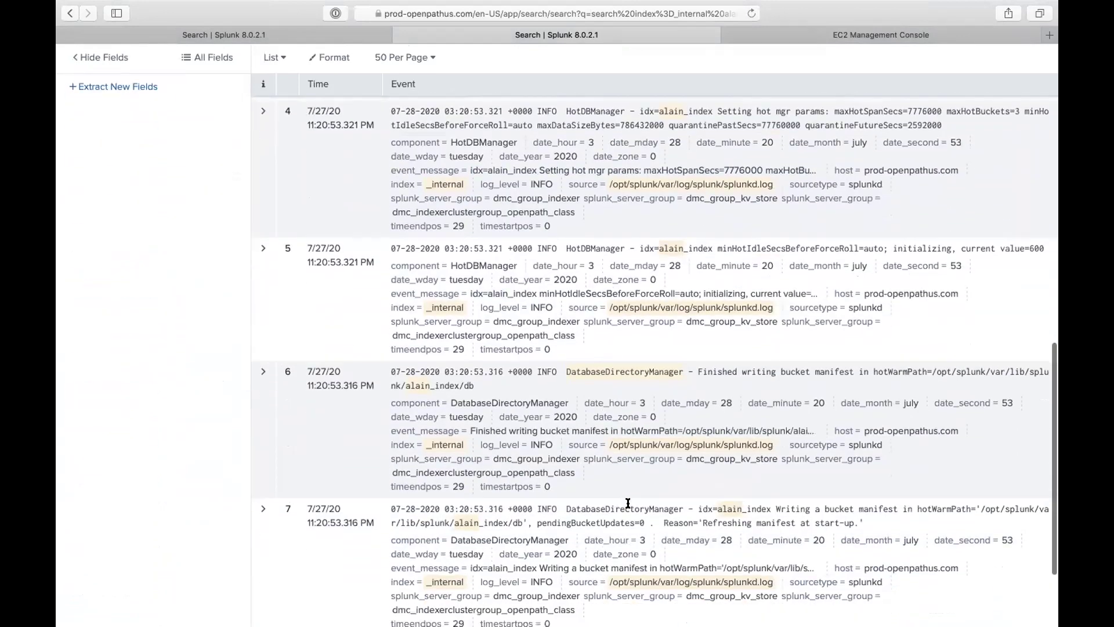
pyautogui.scroll(20, 625, 499)
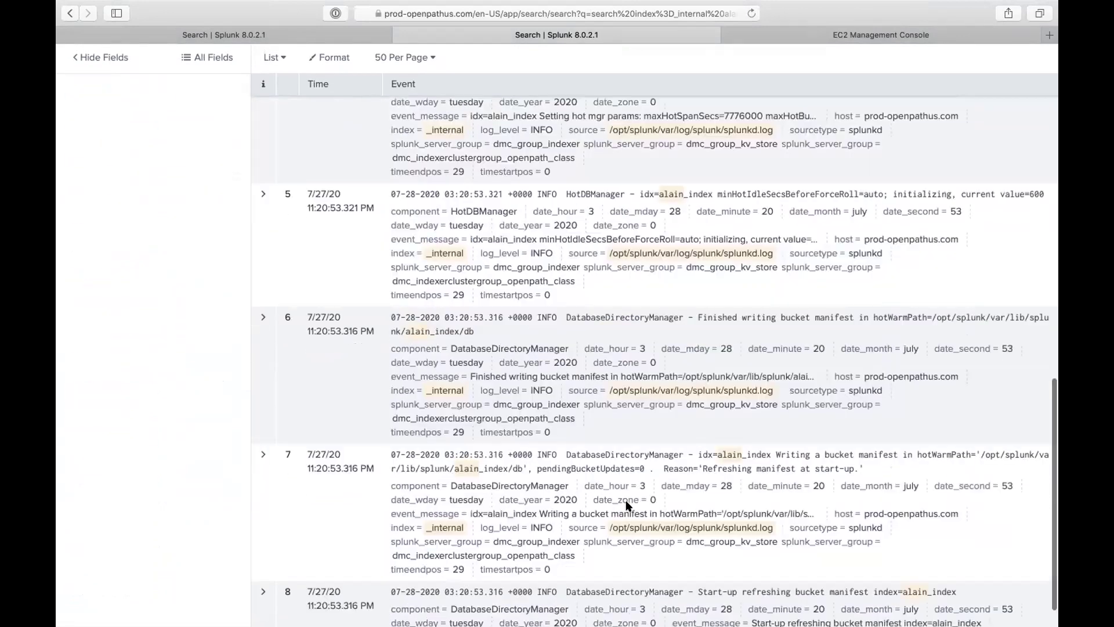
pyautogui.moveTo(185, 152); pyautogui.dragTo(439, 217)
# Step: Change the source filter to source=*metrics* and rerun; 0 events are returned
pyautogui.write('sou')
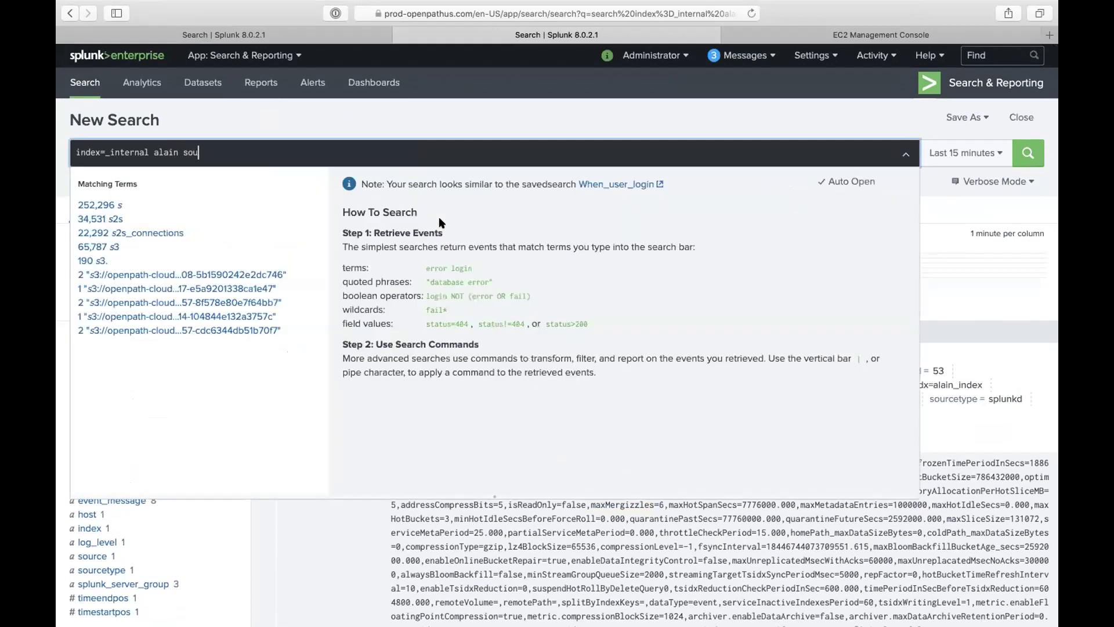
pyautogui.write('rce=*m')
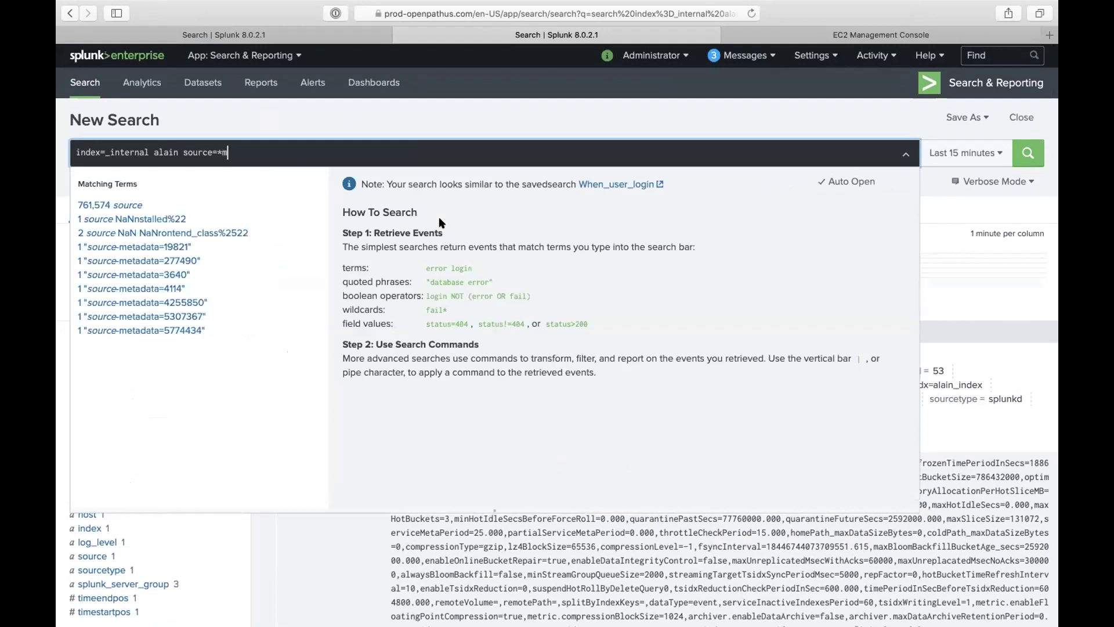
pyautogui.write('etrics*')
pyautogui.press('Return')
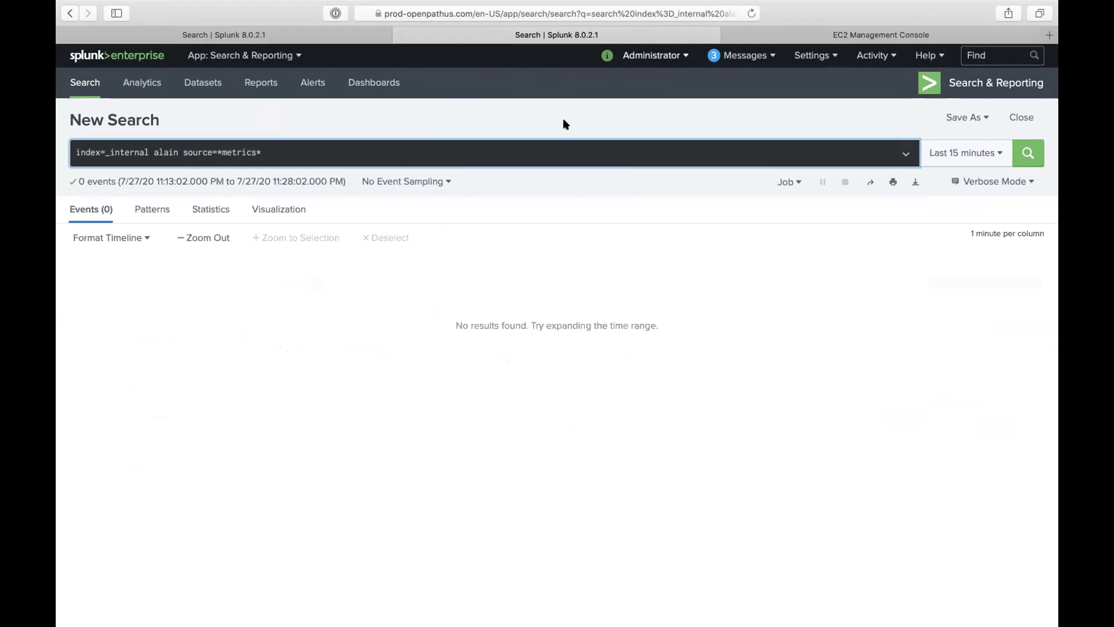
pyautogui.click(732, 60)
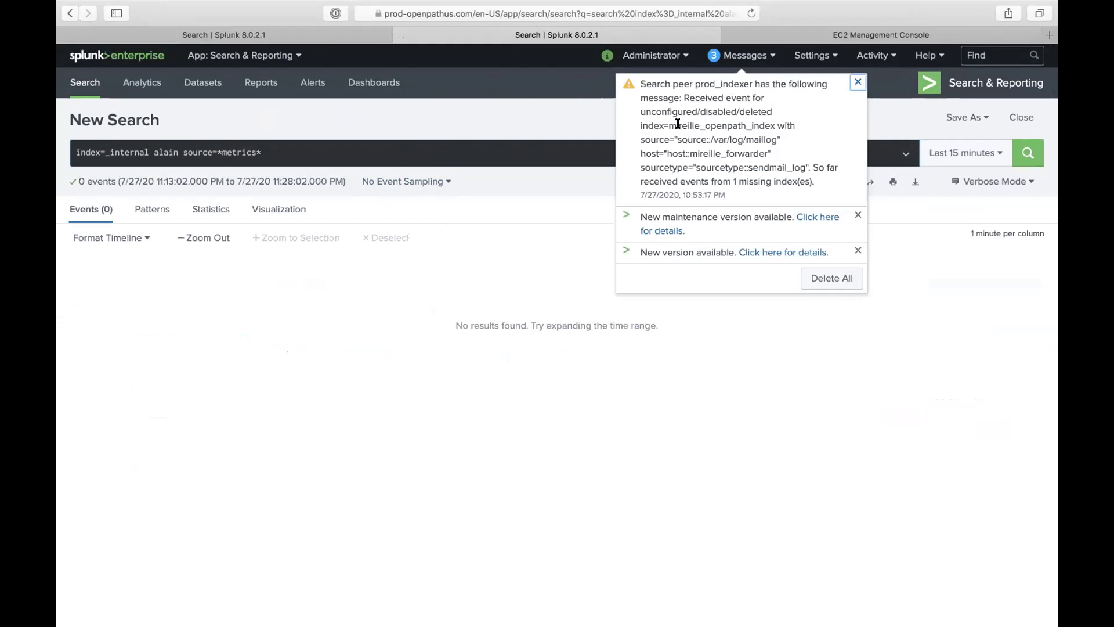
# Step: Note the unconfigured index in the indexer warning, then check EC2 inbound rules for ports 8089 and 9997
pyautogui.moveTo(666, 123); pyautogui.dragTo(783, 123)
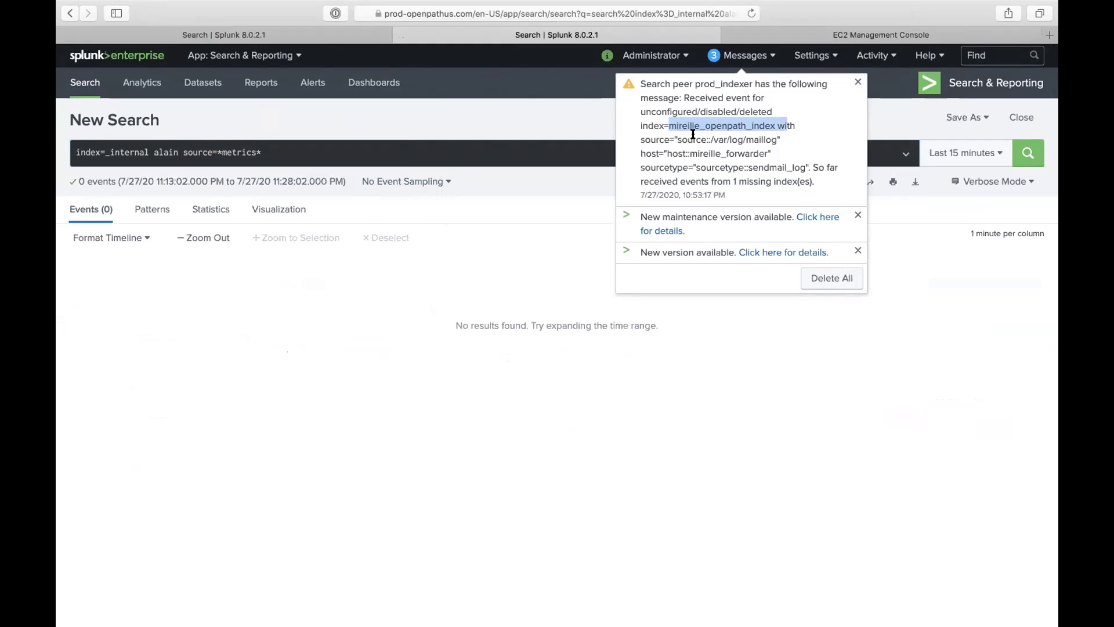
pyautogui.click(798, 36)
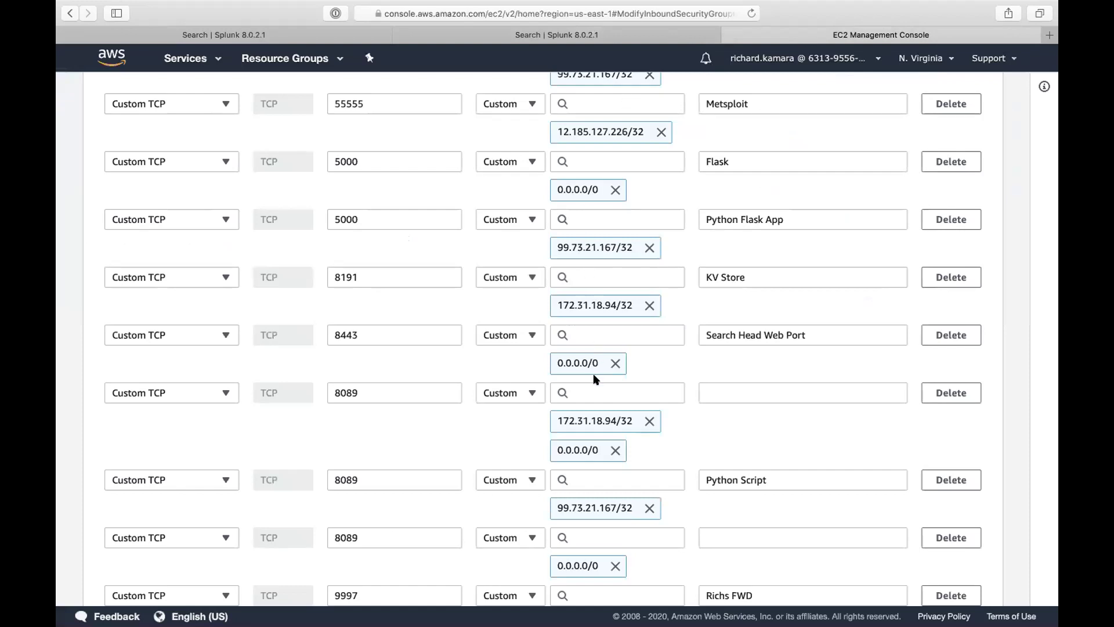
pyautogui.scroll(1, 604, 348)
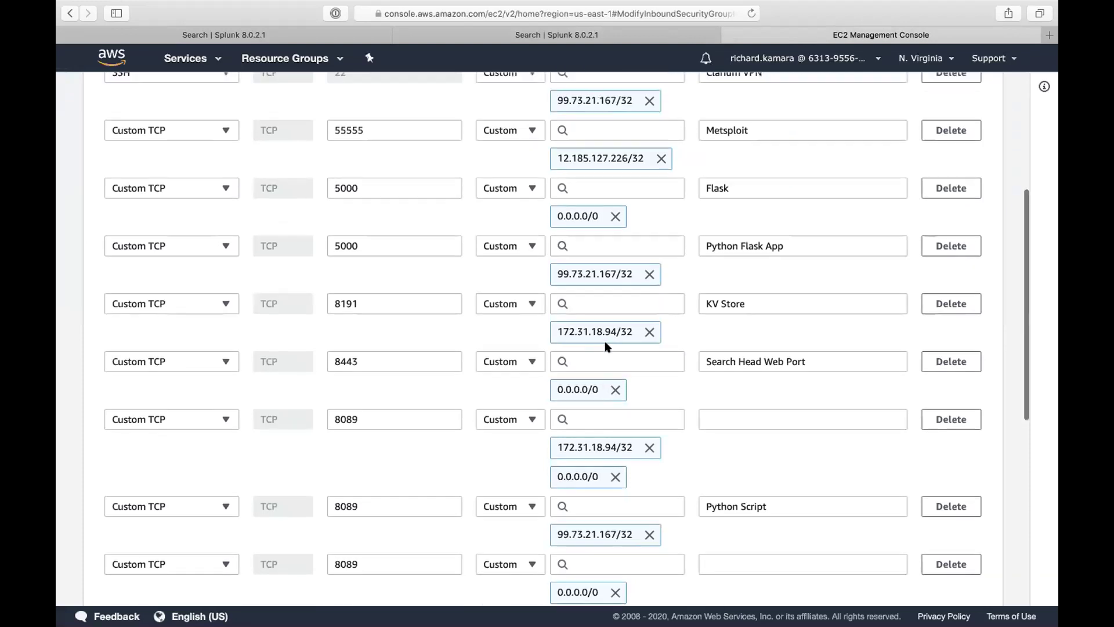
pyautogui.scroll(-2, 592, 423)
pyautogui.scroll(-2, 593, 435)
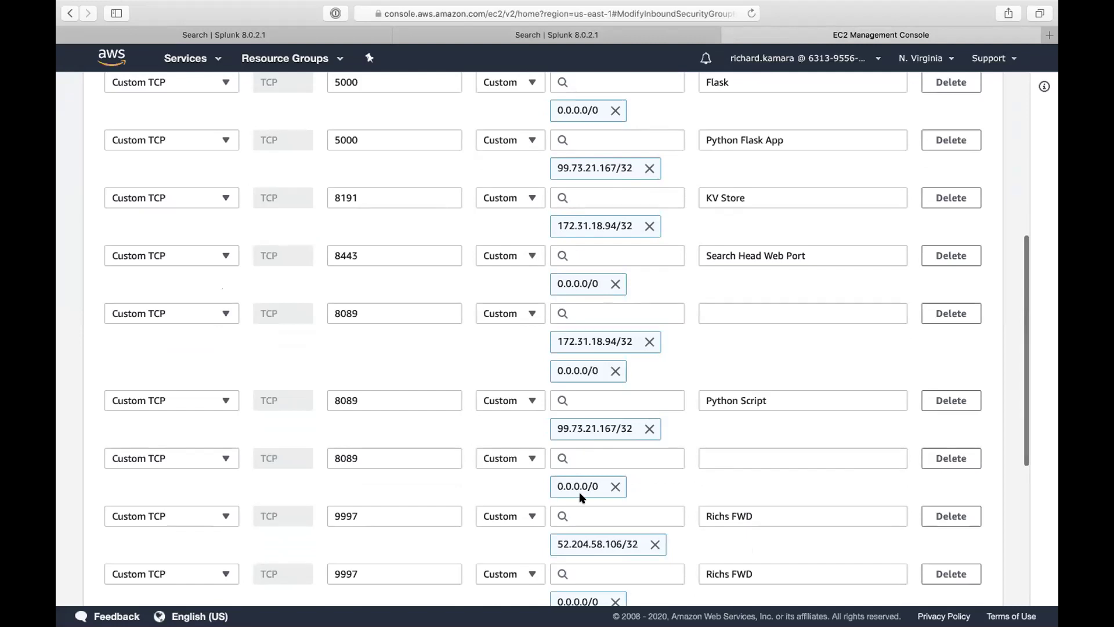
pyautogui.click(583, 34)
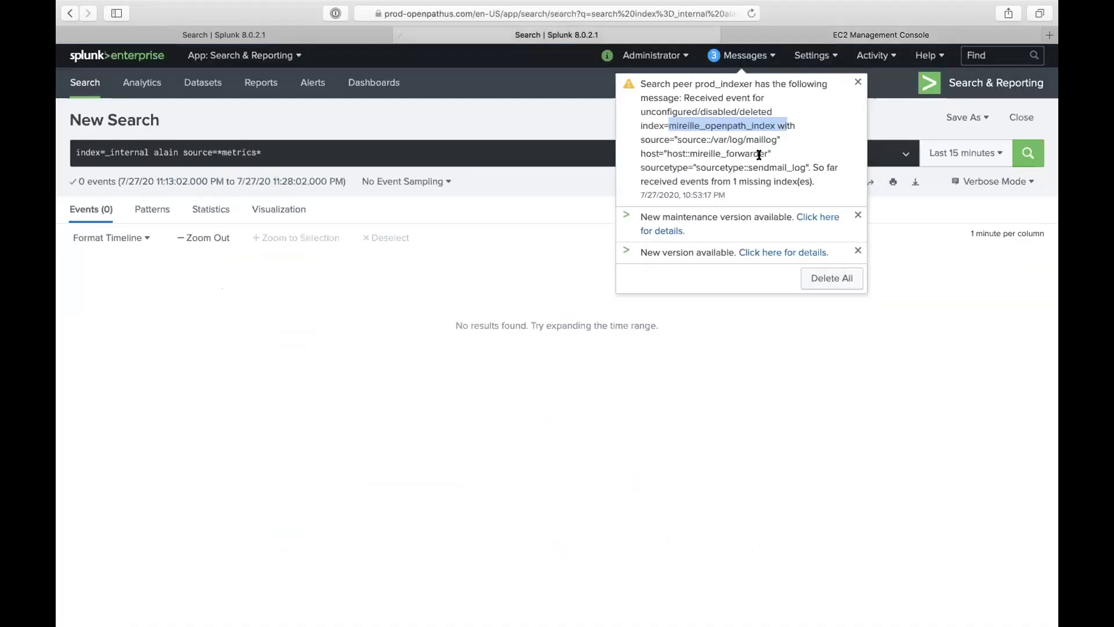
pyautogui.click(808, 58)
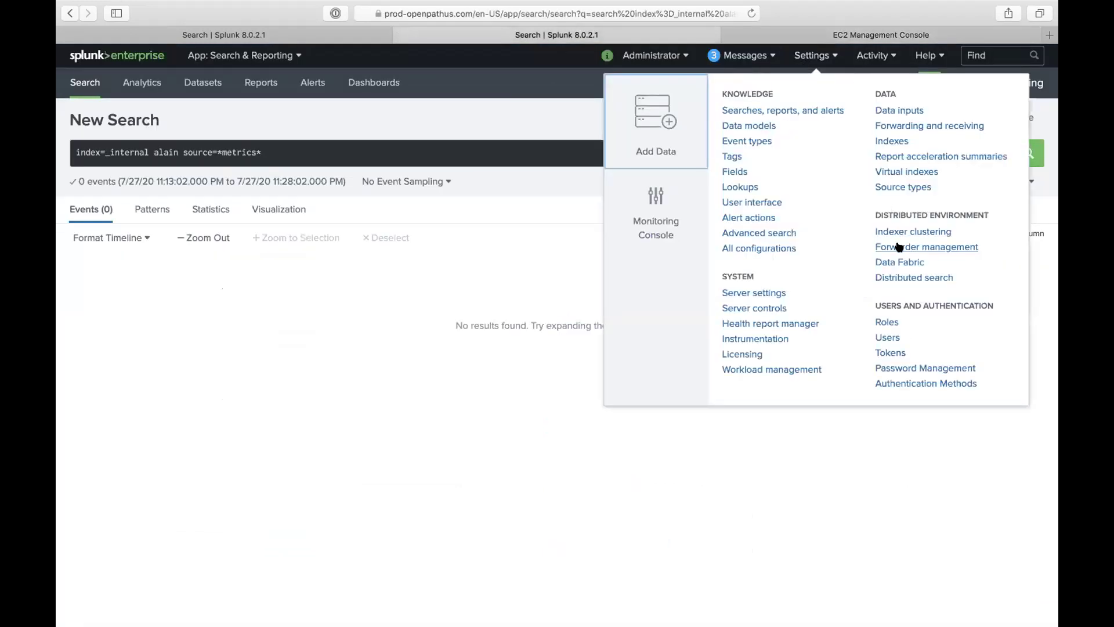
pyautogui.click(925, 317)
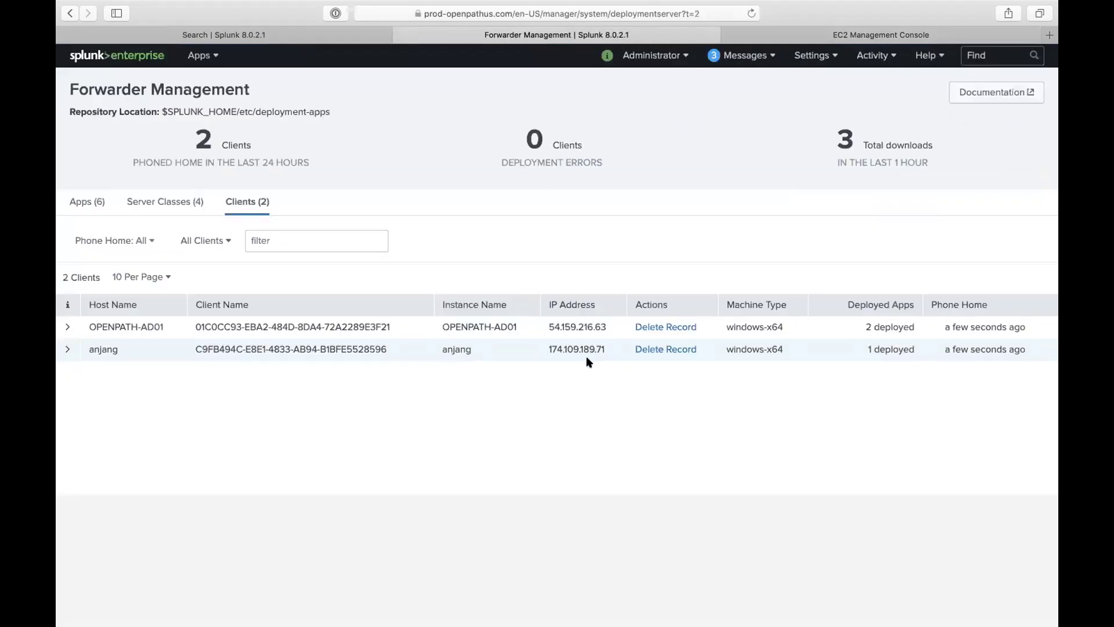
pyautogui.moveTo(608, 350); pyautogui.dragTo(542, 350)
pyautogui.press('super+c')
pyautogui.hotkey('ctrl', 'Up')
# Step: Ping 174.109.189.71 from the terminal; the pings time out
pyautogui.click(836, 51)
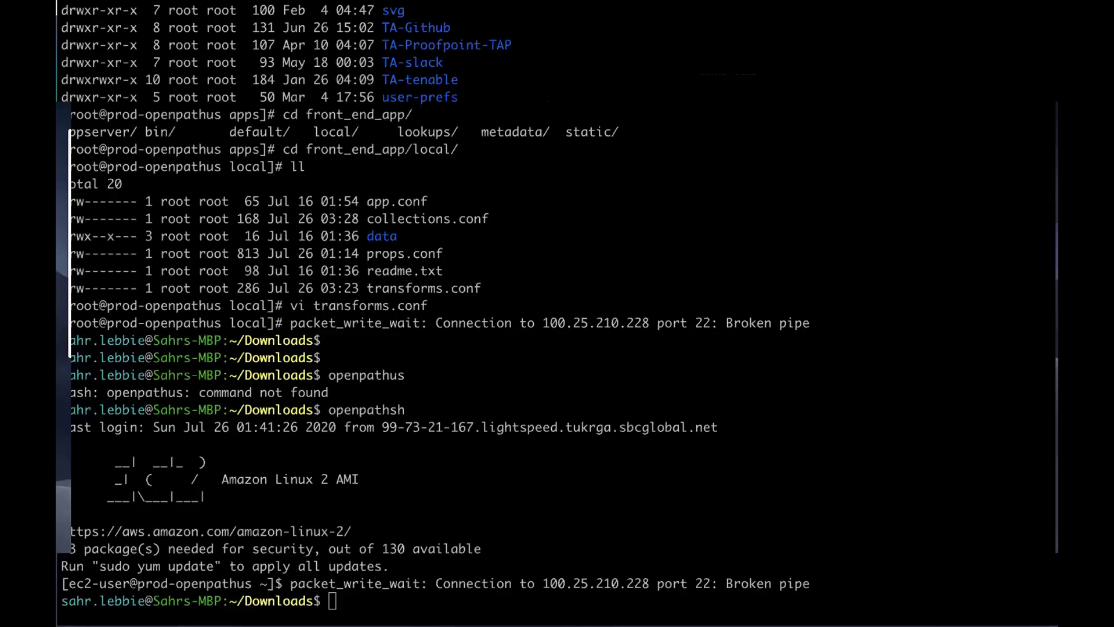
pyautogui.write('ping 174.109.189.71')
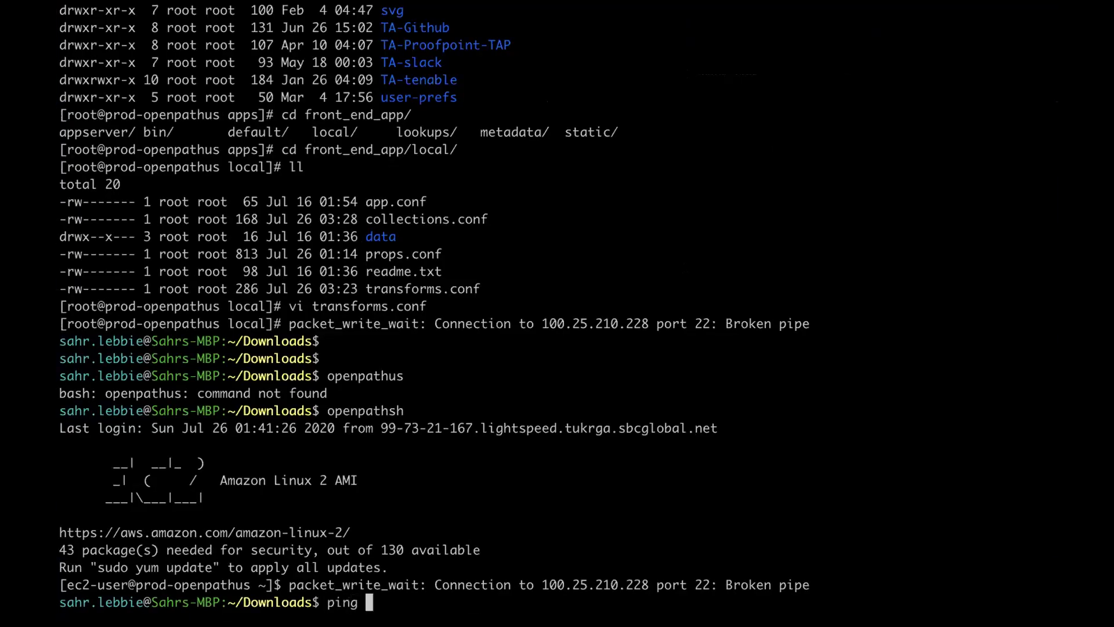
pyautogui.press('super+v')
pyautogui.press('Return')
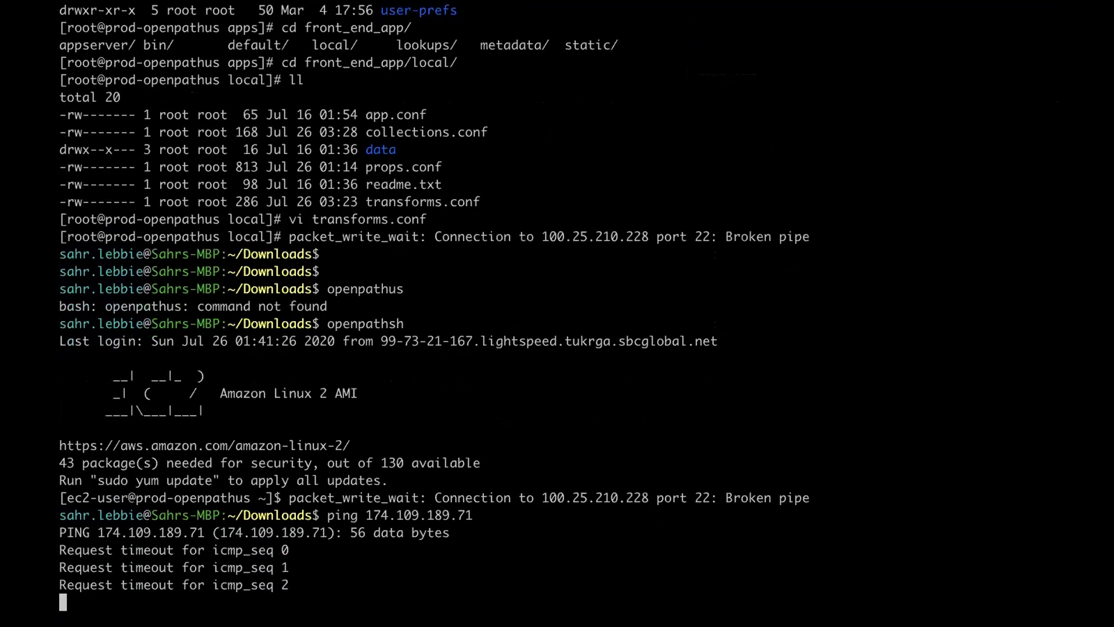
pyautogui.hotkey('ctrl', 'c')
pyautogui.press('Return')
pyautogui.press('Return')
# Step: Reconnect to the prod server with openpathsh and ping 174.109.189.71 again
pyautogui.write('o')
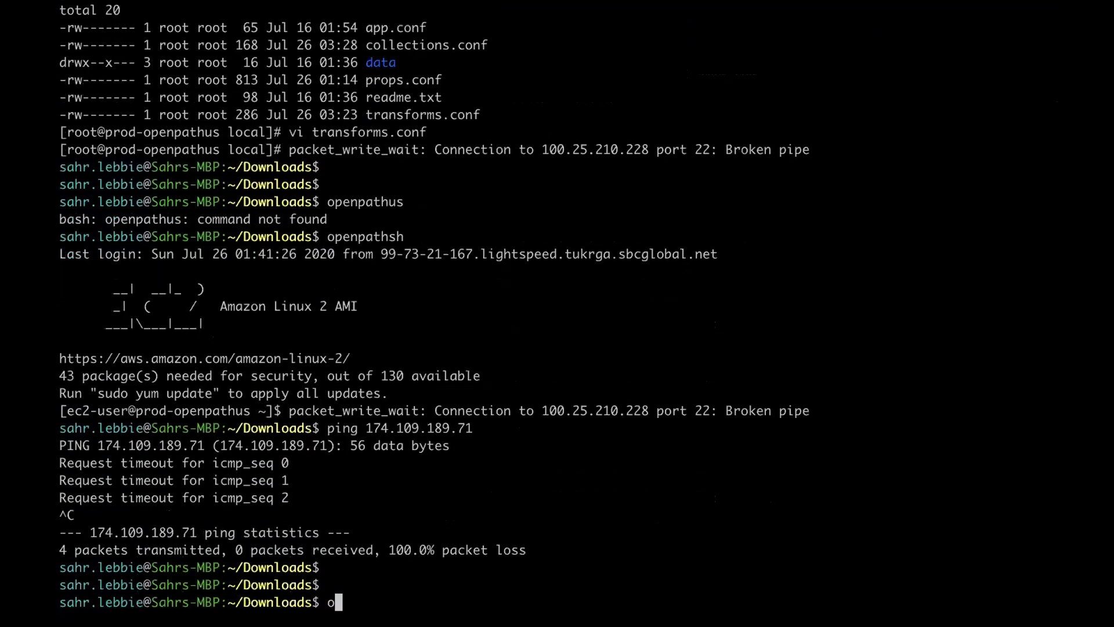
pyautogui.write('penpathshs')
pyautogui.press('Return')
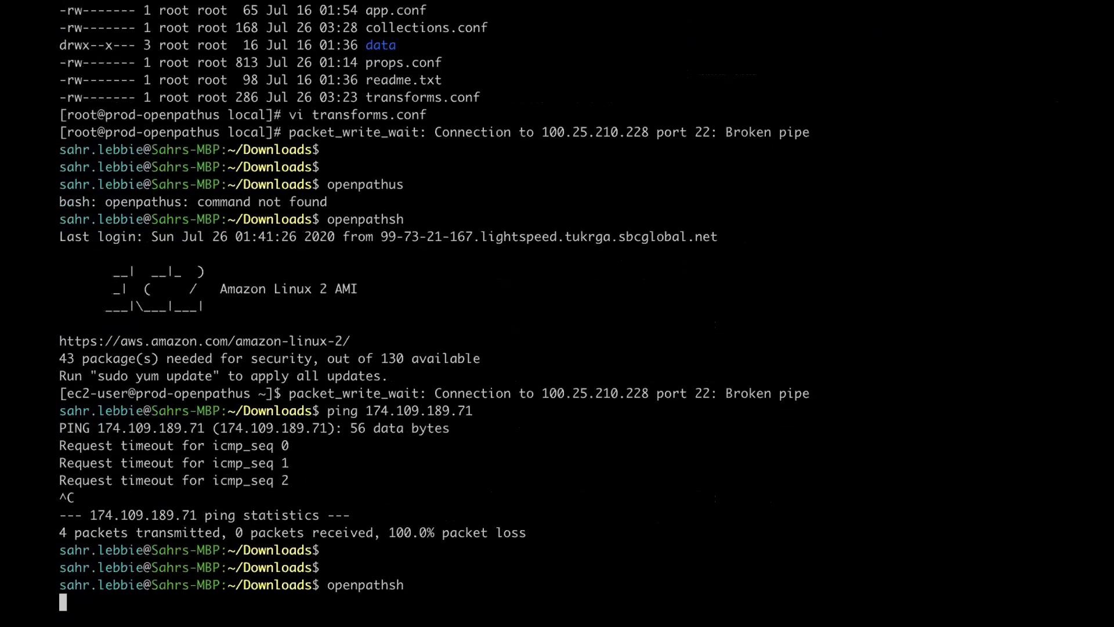
pyautogui.write('ping')
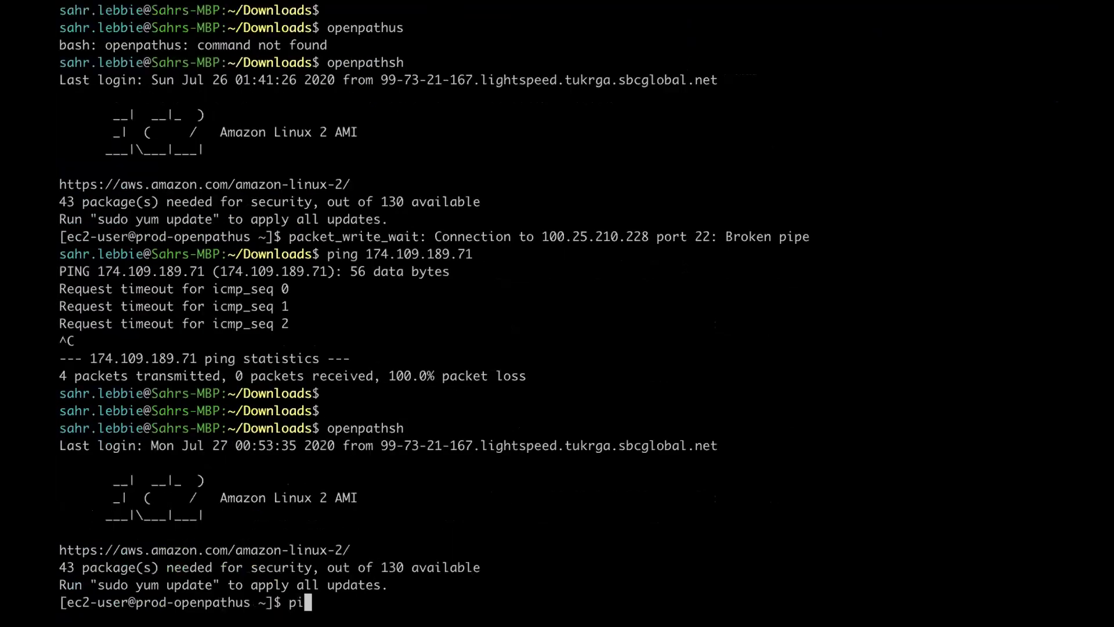
pyautogui.press('super+v')
pyautogui.press('Return')
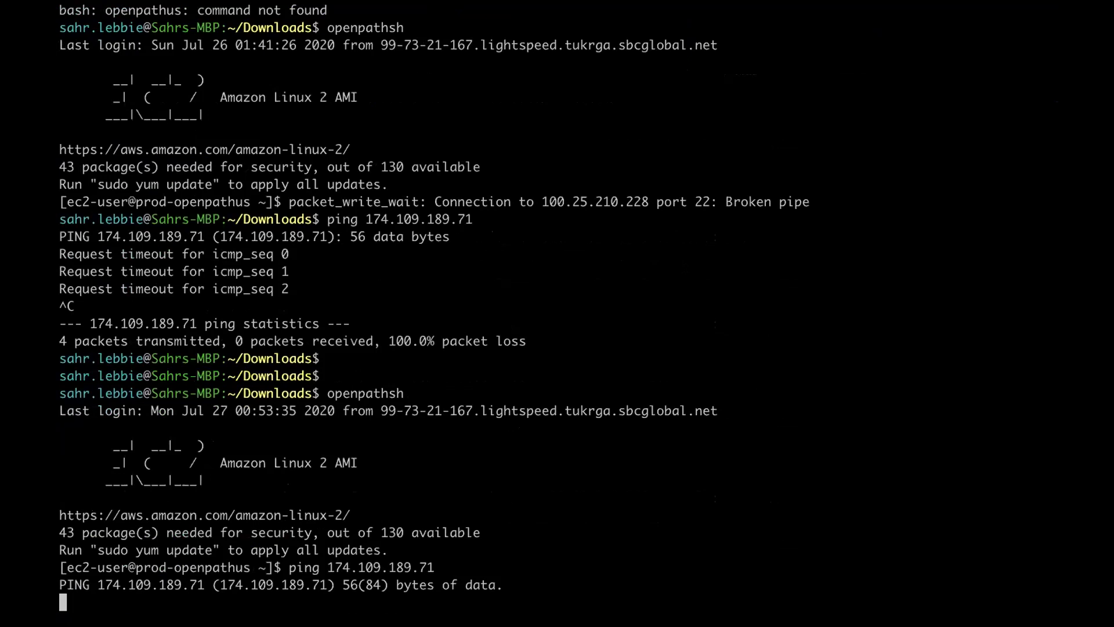
pyautogui.hotkey('ctrl', 'c')
pyautogui.hotkey('ctrl', 'c')
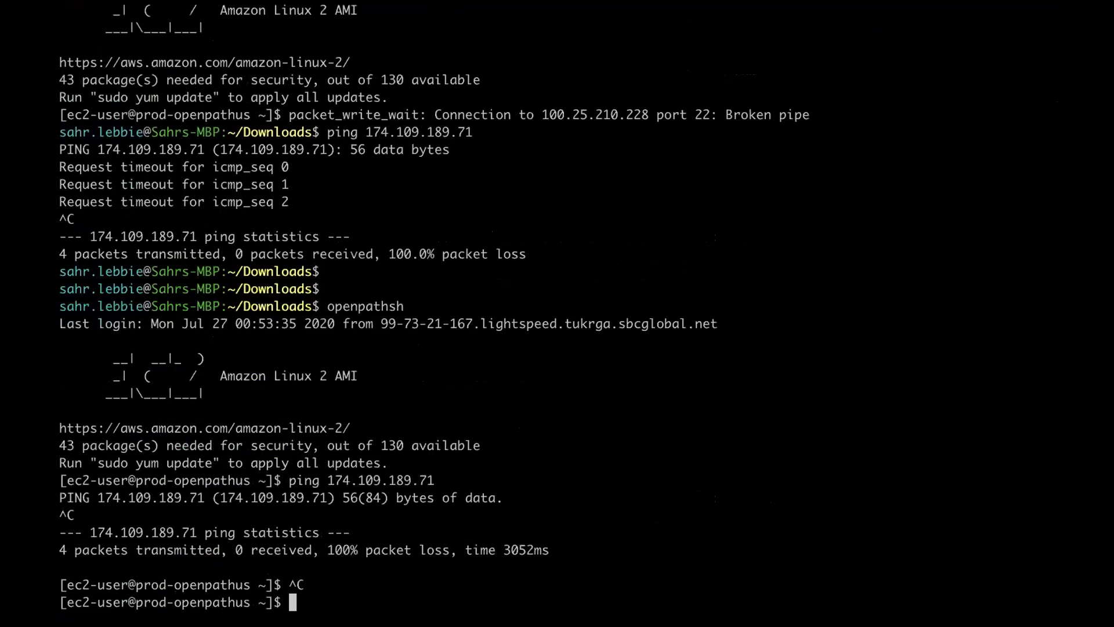
# Step: Telnet to 174.109.189.71 on ports 9997 and 8089; neither connection succeeds
pyautogui.write('telnet')
pyautogui.press('super+v')
pyautogui.write('9997')
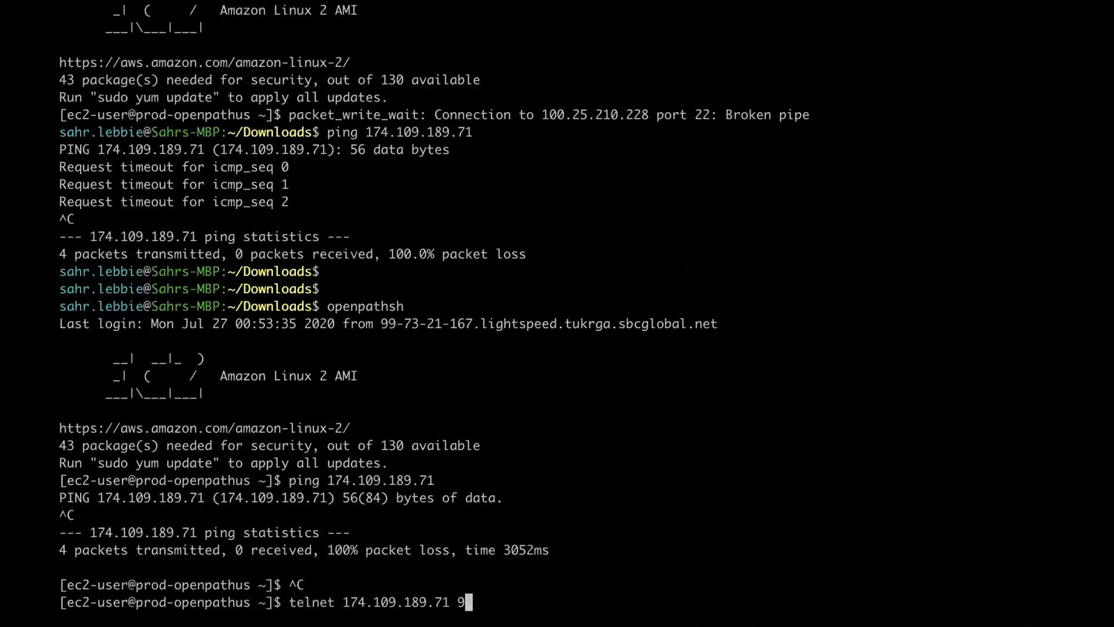
pyautogui.press('Return')
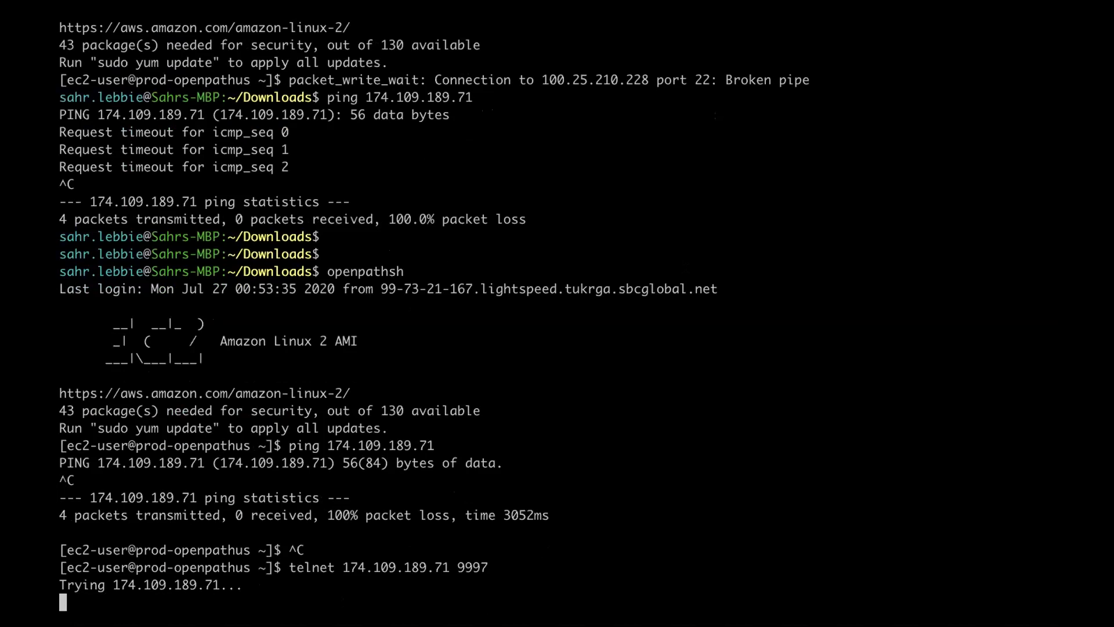
pyautogui.hotkey('ctrl', 'c')
pyautogui.hotkey('ctrl', 'c')
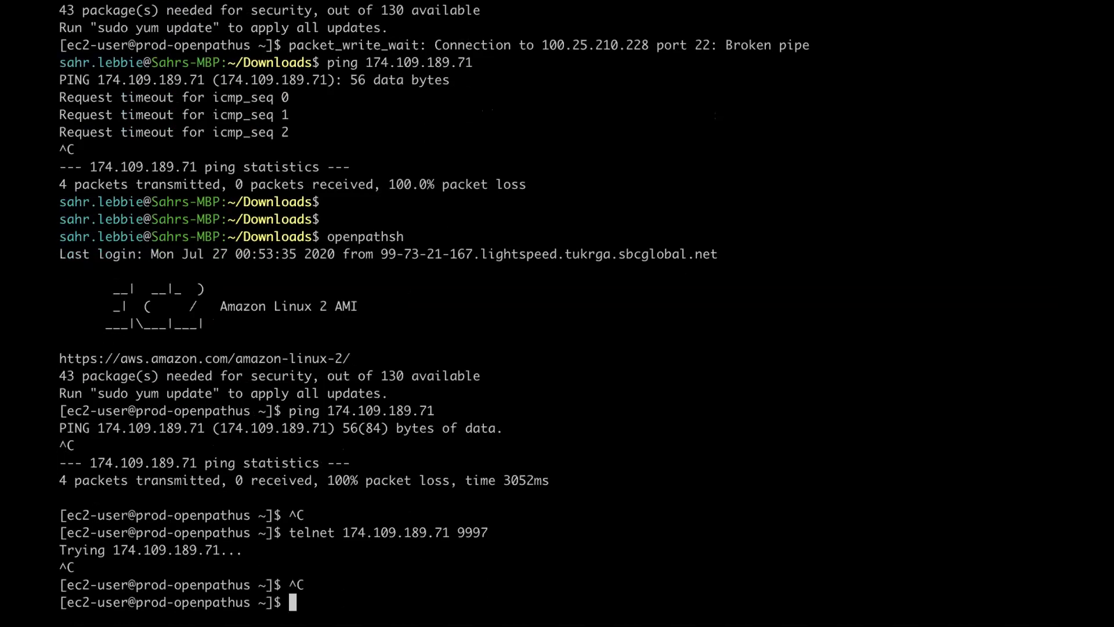
pyautogui.press('Up')
pyautogui.press('BackSpace')
pyautogui.press('BackSpace')
pyautogui.press('BackSpace')
pyautogui.press('BackSpace')
pyautogui.write('8089')
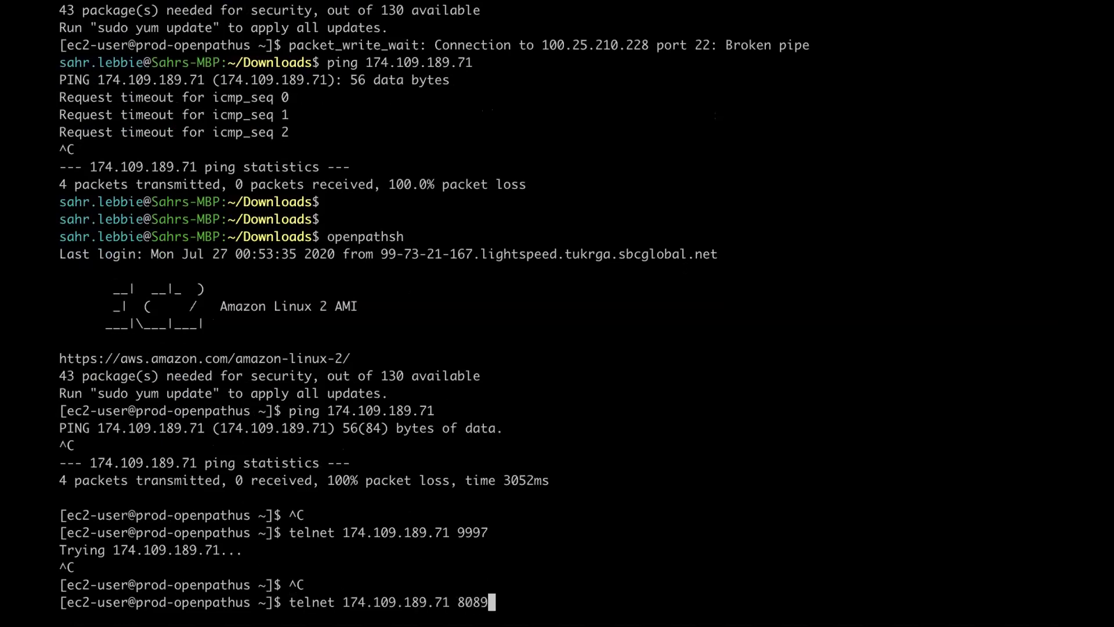
pyautogui.press('Return')
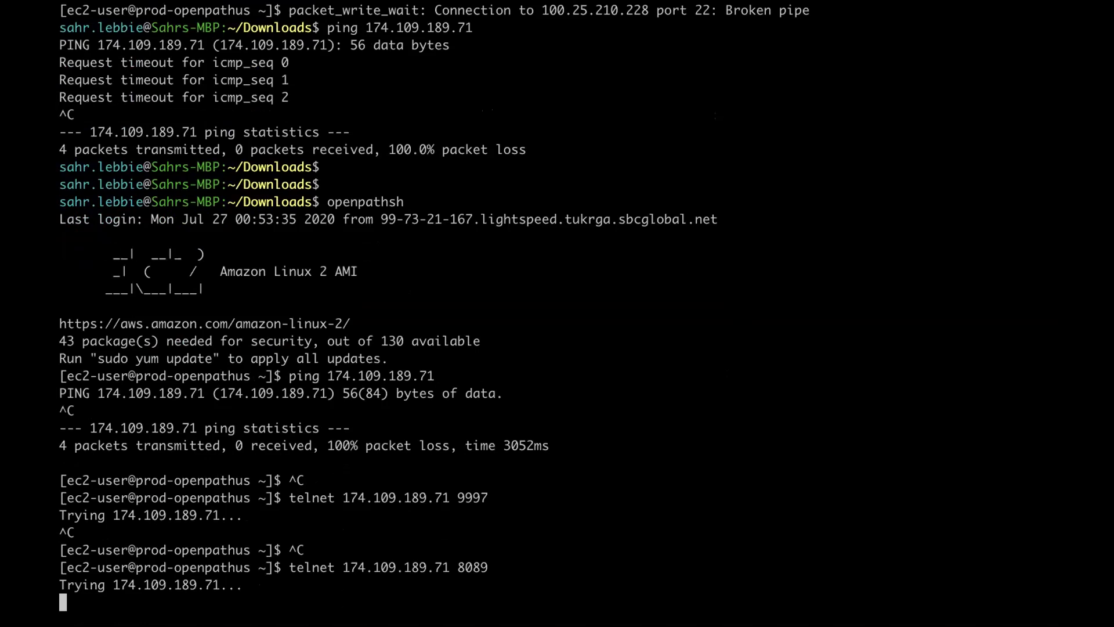
pyautogui.hotkey('ctrl', 'c')
pyautogui.hotkey('ctrl', 'Up')
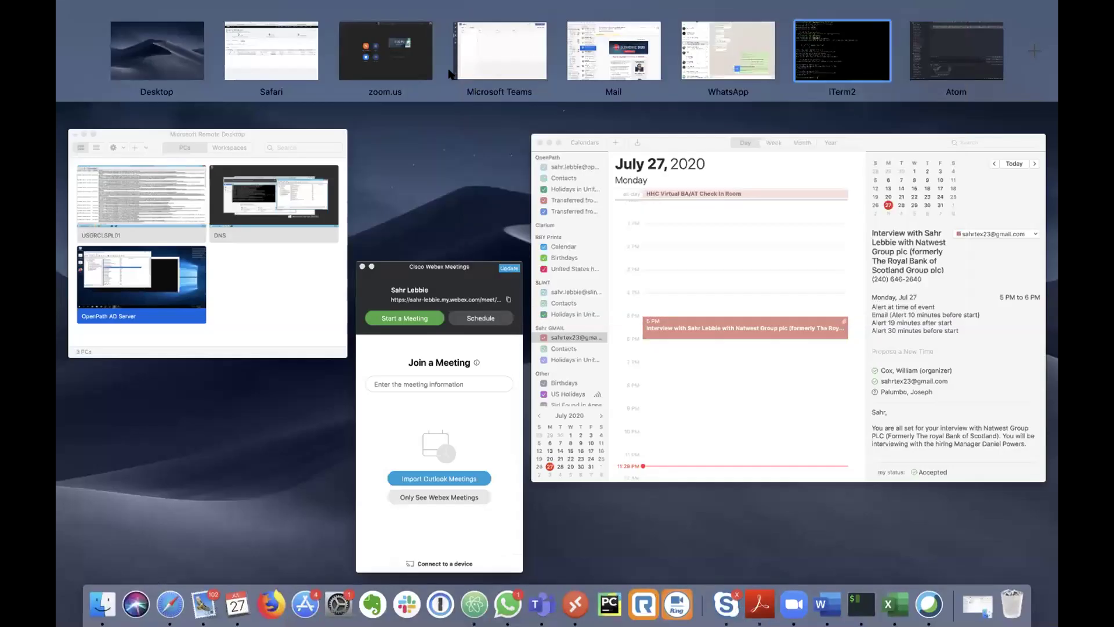
# Step: Switch to the Remote Desktop session showing SplunkForwarder Service running in Windows Services
pyautogui.click(286, 58)
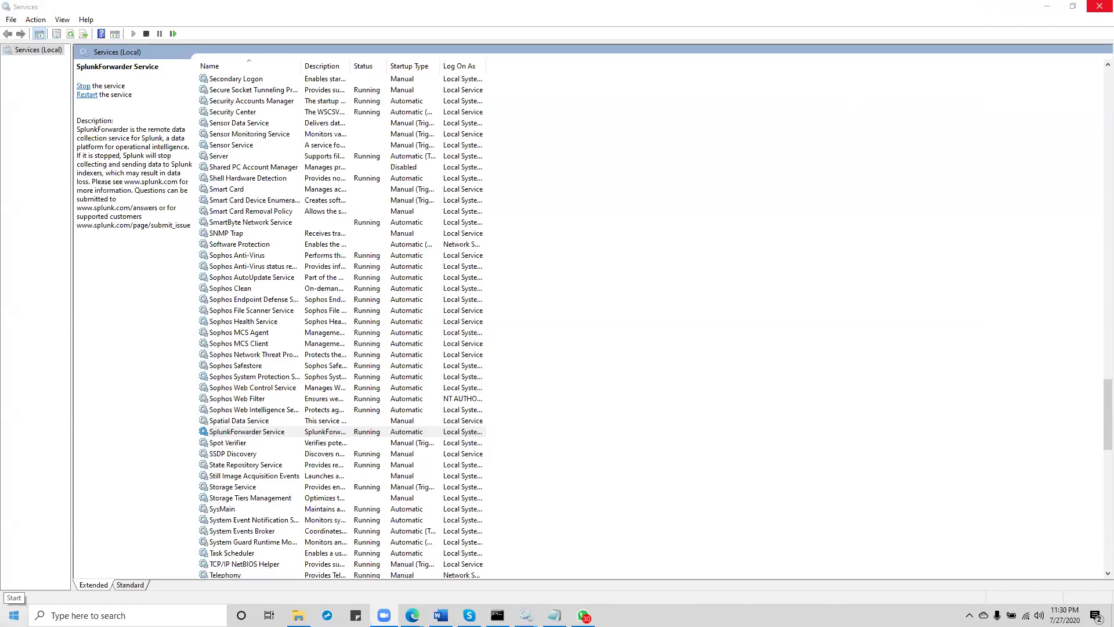
# Step: Turn Windows Defender Firewall off for both private and public networks
pyautogui.click(14, 615)
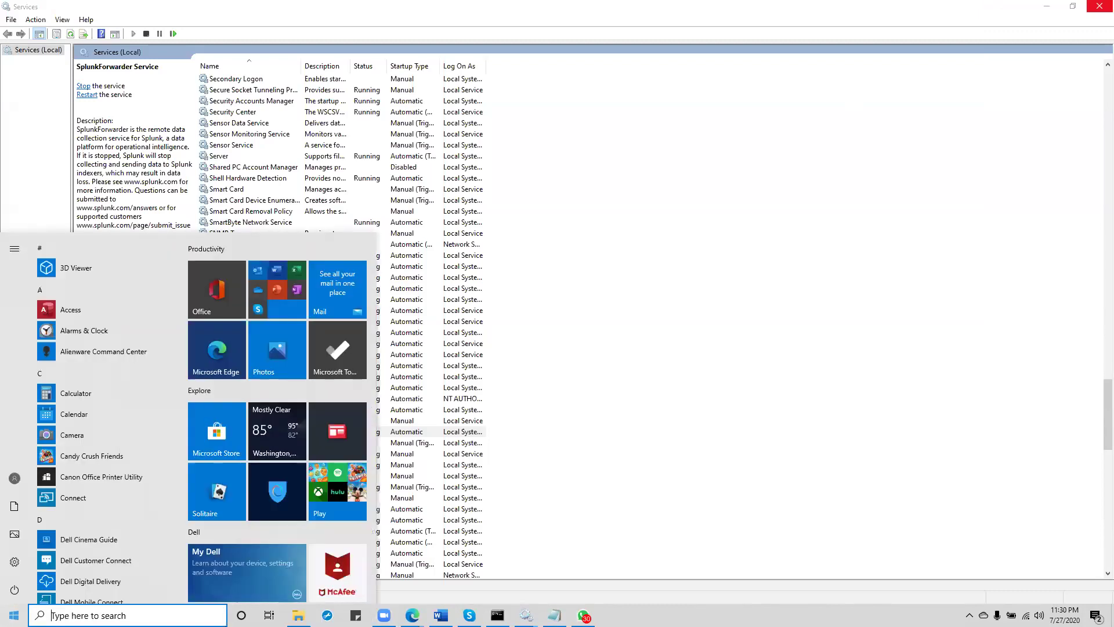
pyautogui.write('fir')
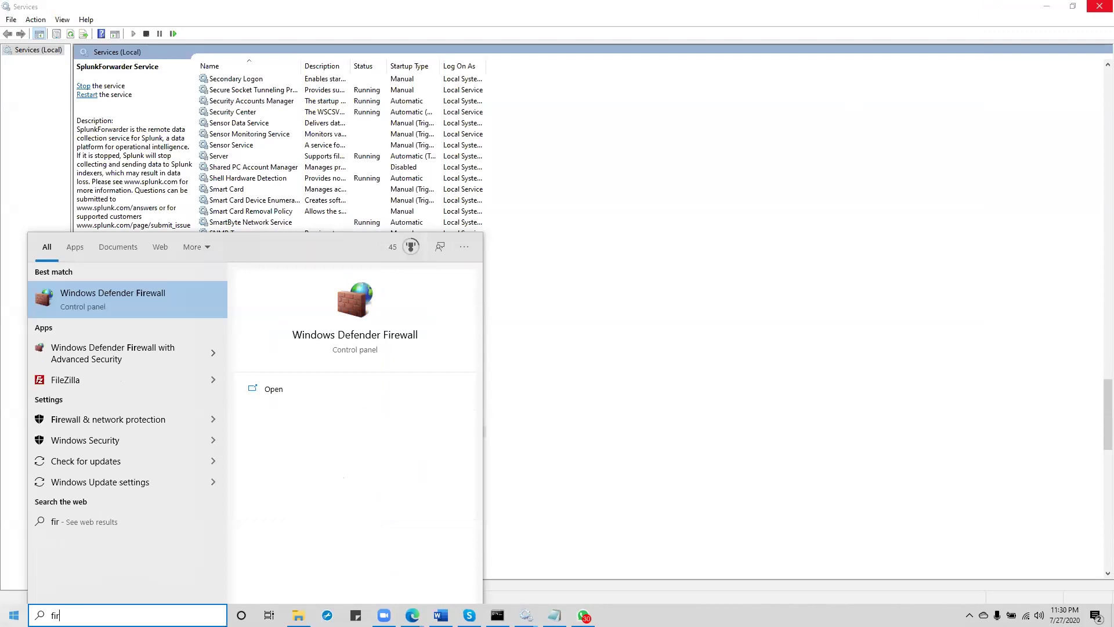
pyautogui.click(147, 290)
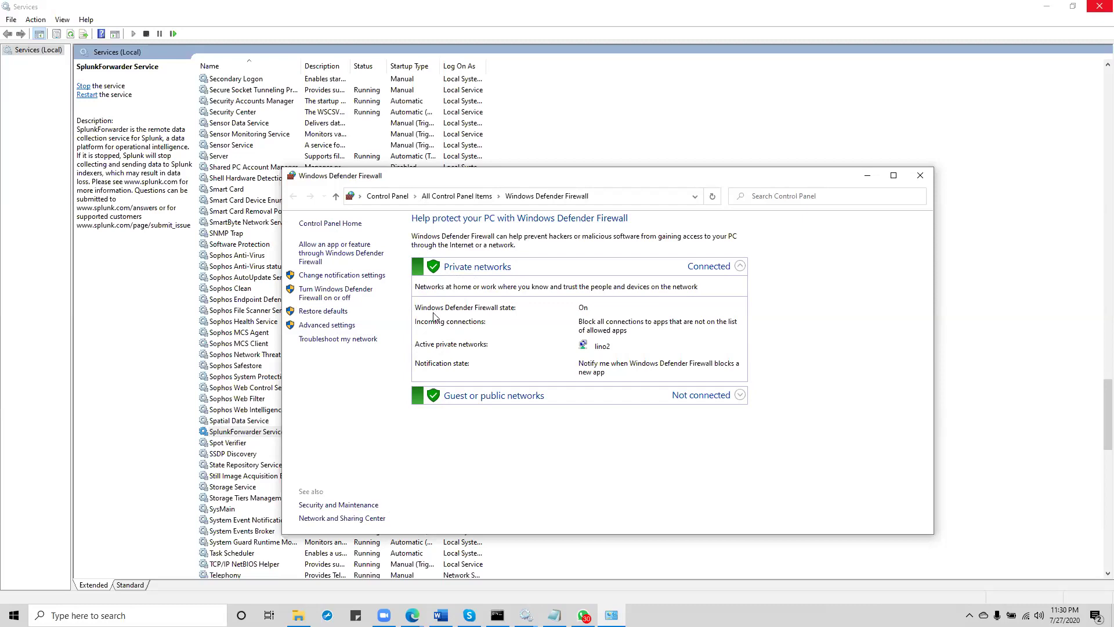
pyautogui.click(344, 296)
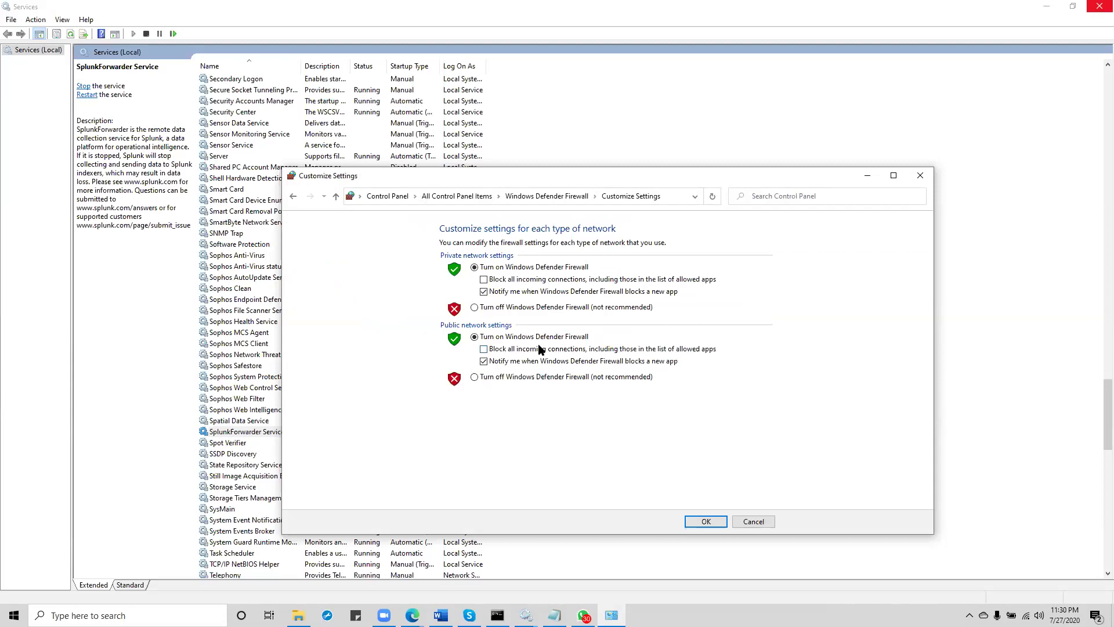
pyautogui.click(475, 308)
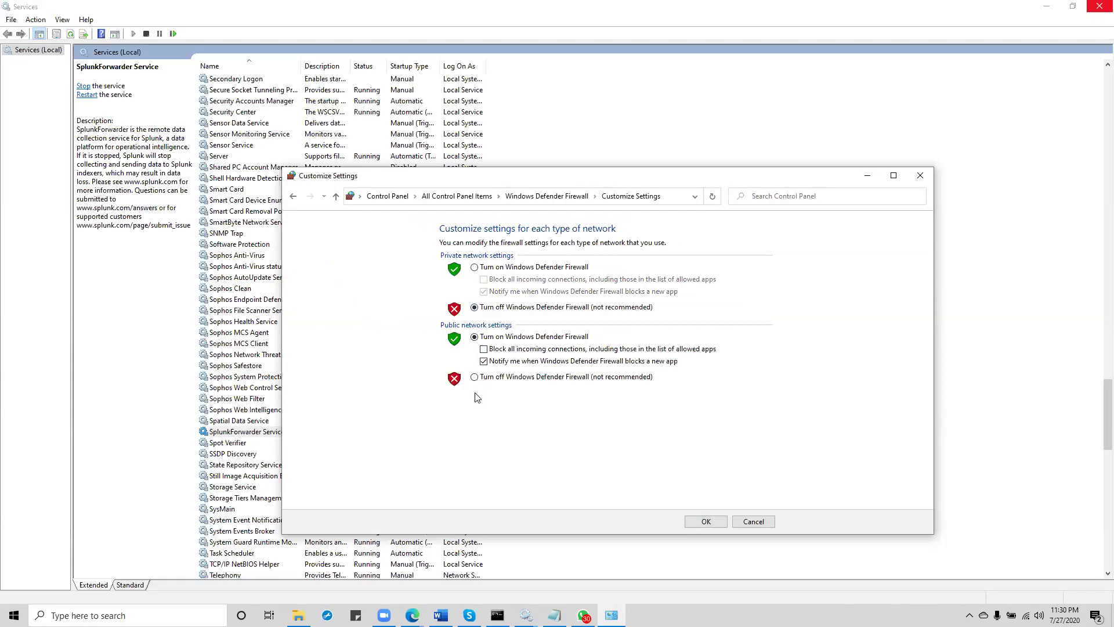
pyautogui.click(474, 378)
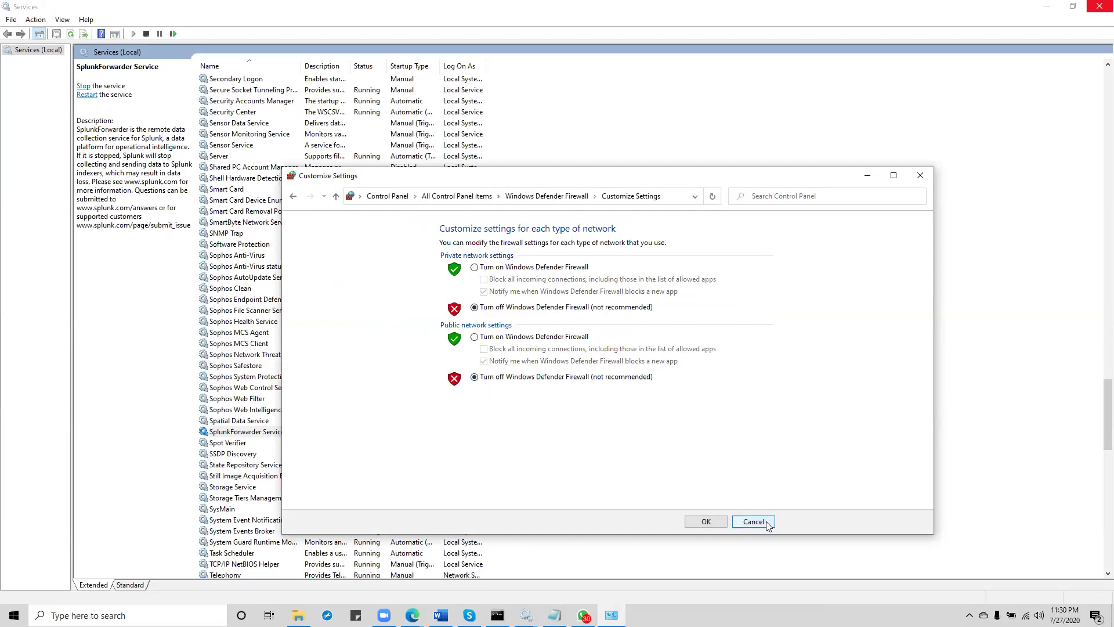
pyautogui.click(710, 521)
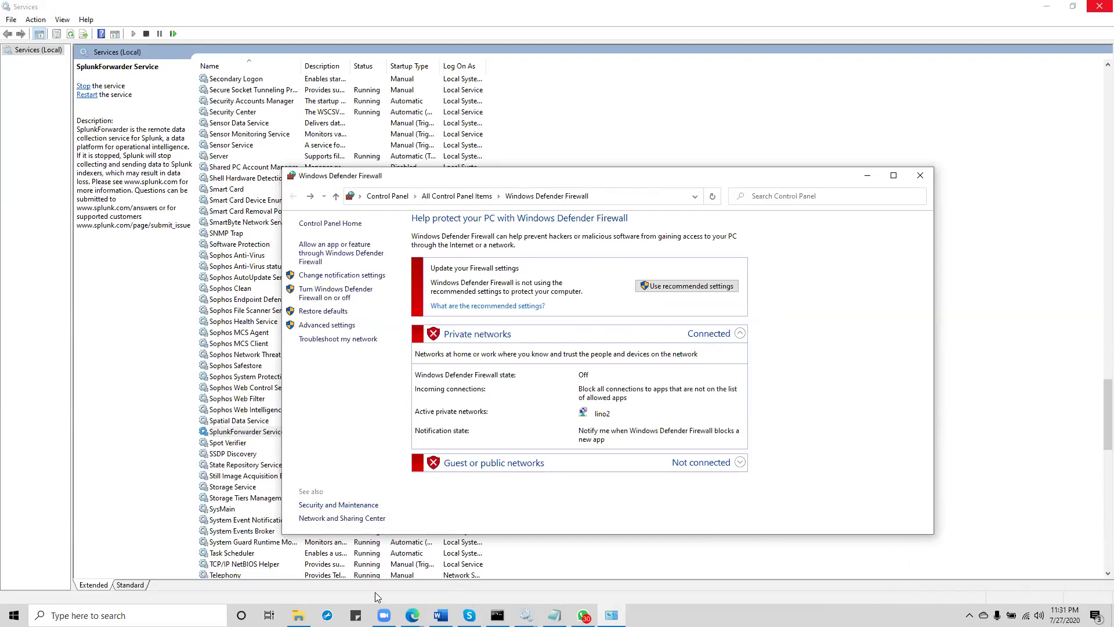
pyautogui.press('super+Tab')
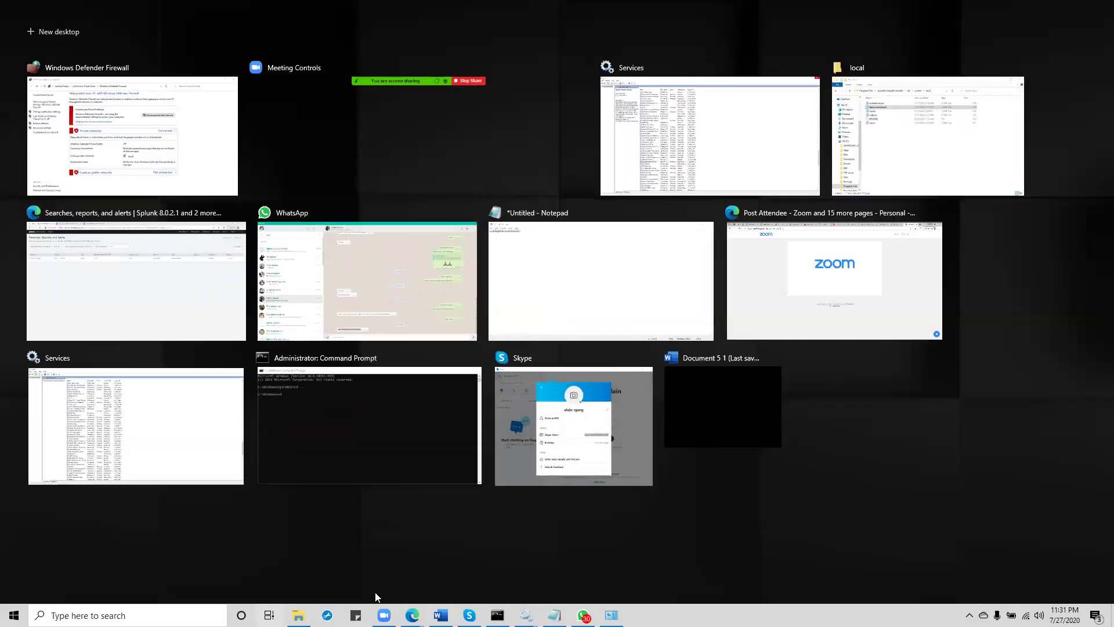
# Step: Stop the SplunkForwarder Service, dismiss error 1053, start it again, then switch to the admin Command Prompt
pyautogui.click(724, 150)
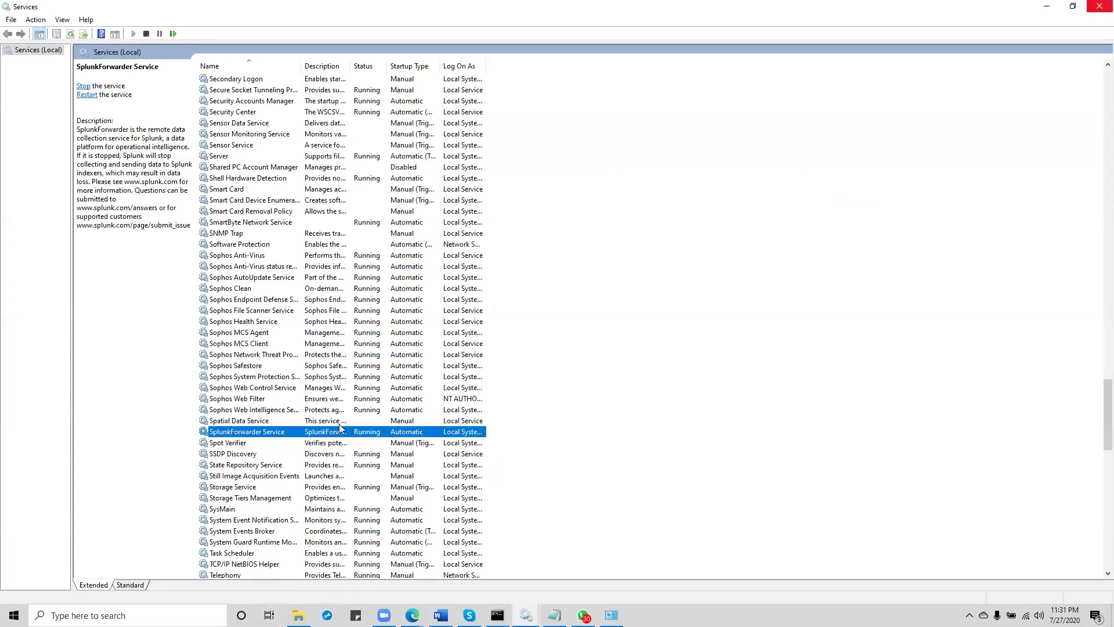
pyautogui.rightClick(341, 433)
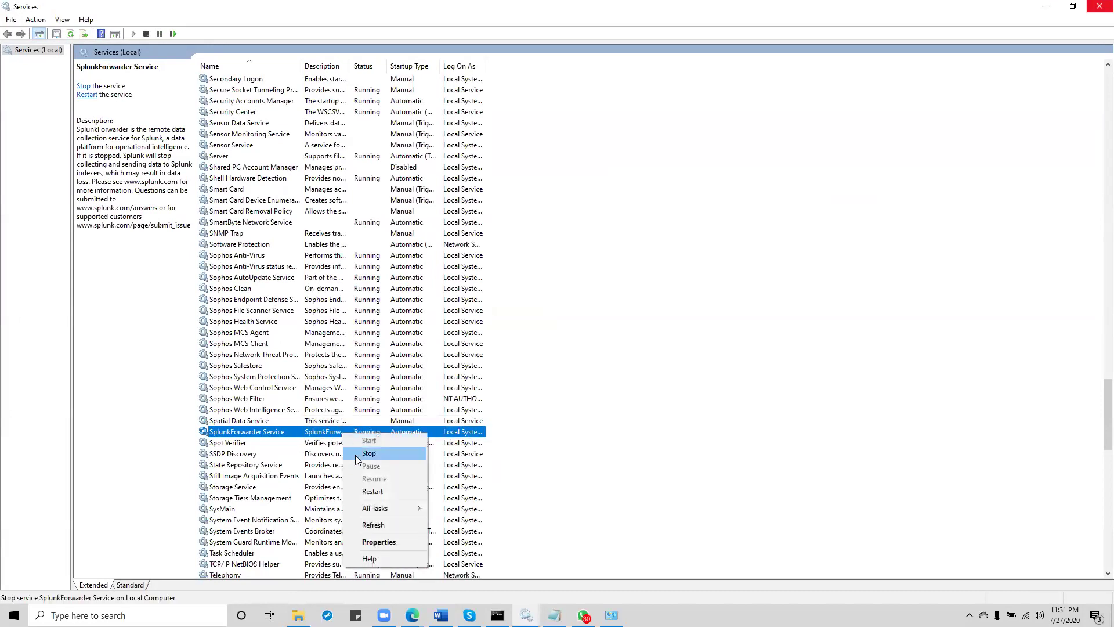
pyautogui.click(377, 454)
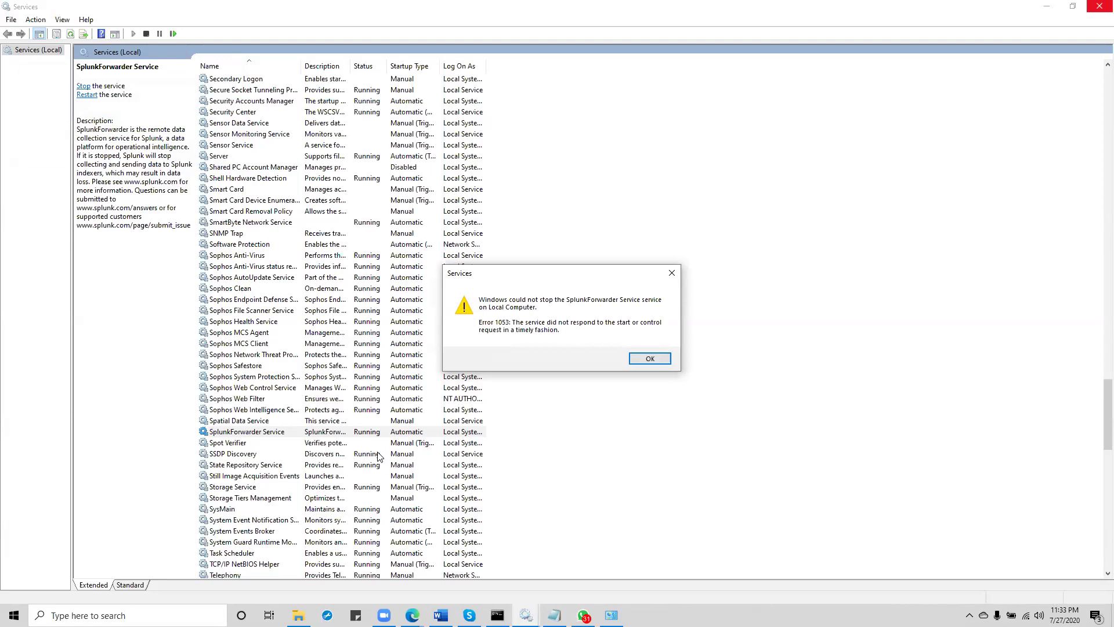
pyautogui.click(649, 359)
pyautogui.rightClick(358, 433)
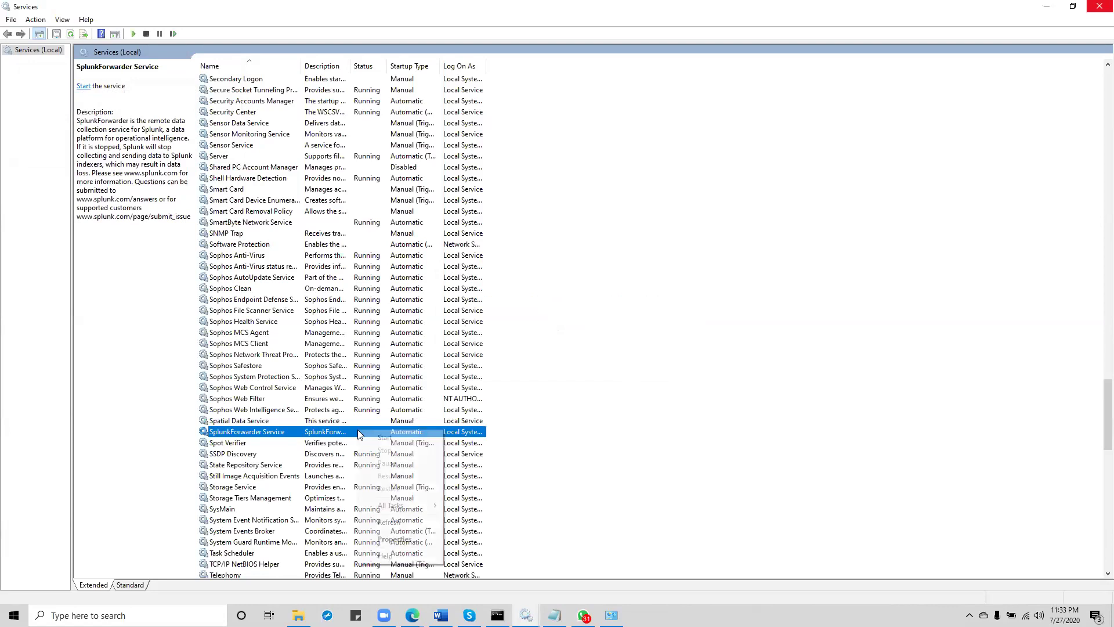
pyautogui.click(396, 438)
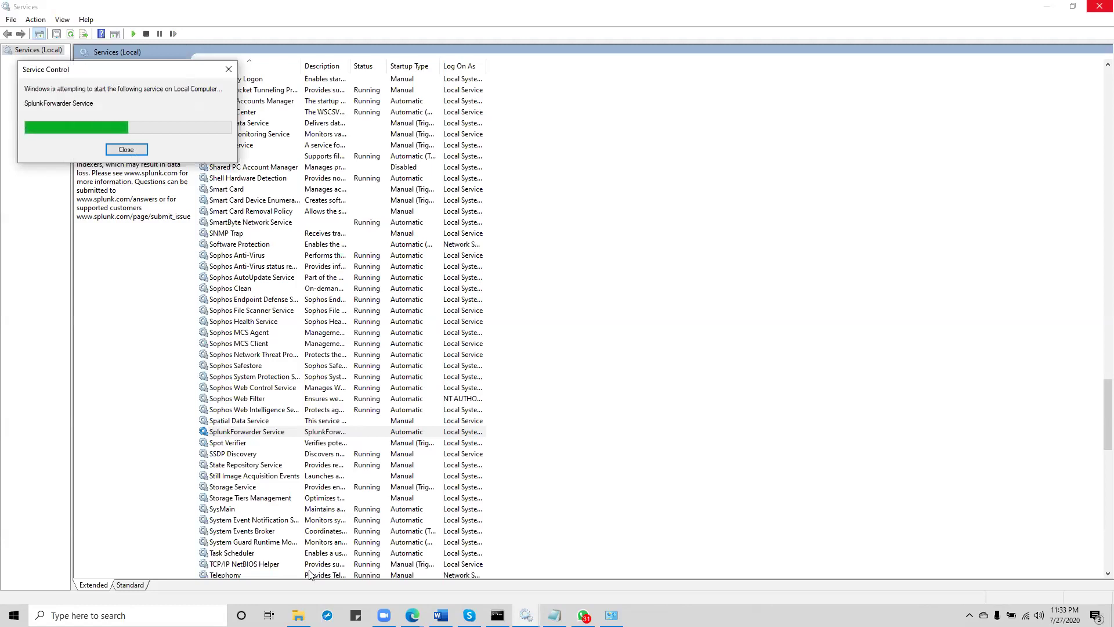
pyautogui.hotkey('alt', 'Tab')
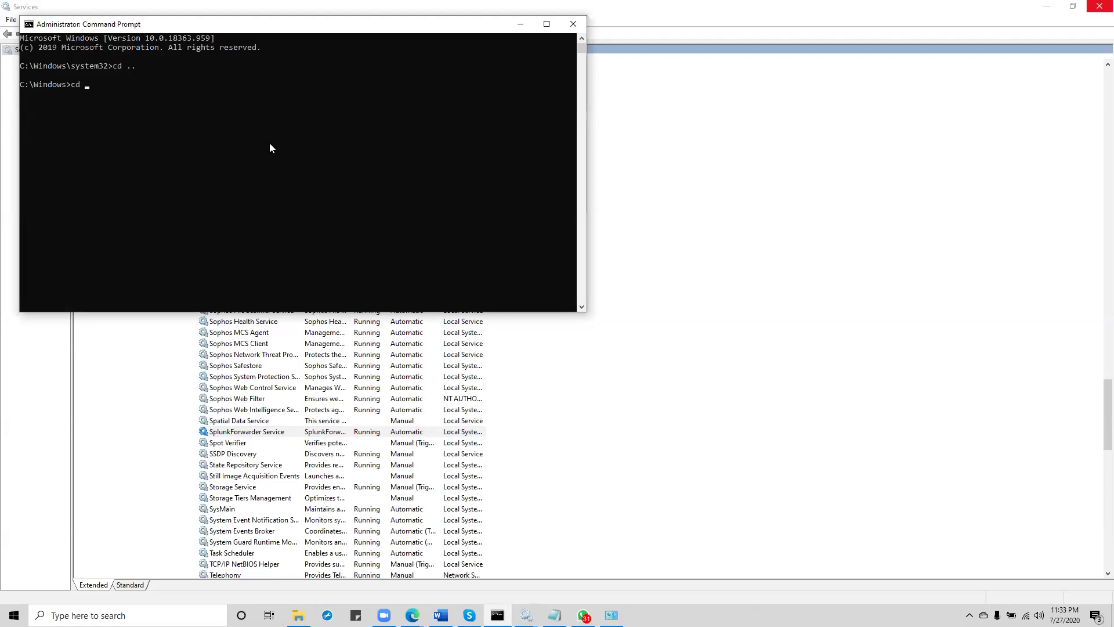
# Step: Run netstat -tl at the C:\Windows prompt and maximize the console window
pyautogui.press('BackSpace')
pyautogui.press('BackSpace')
pyautogui.write('netstat')
pyautogui.write('-tl')
pyautogui.press('Return')
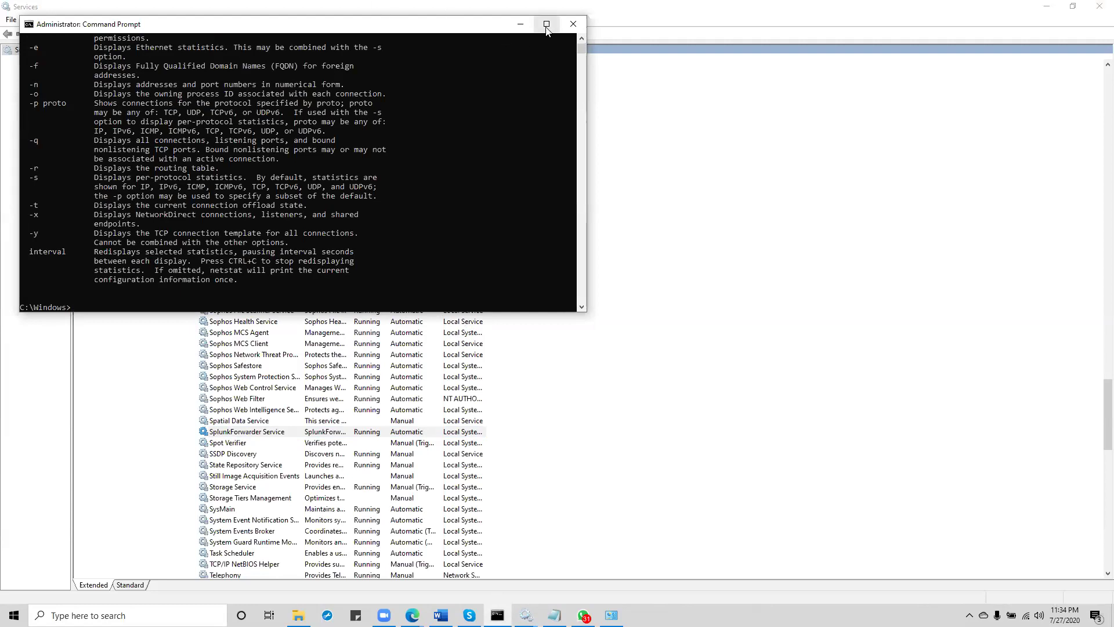
pyautogui.click(547, 24)
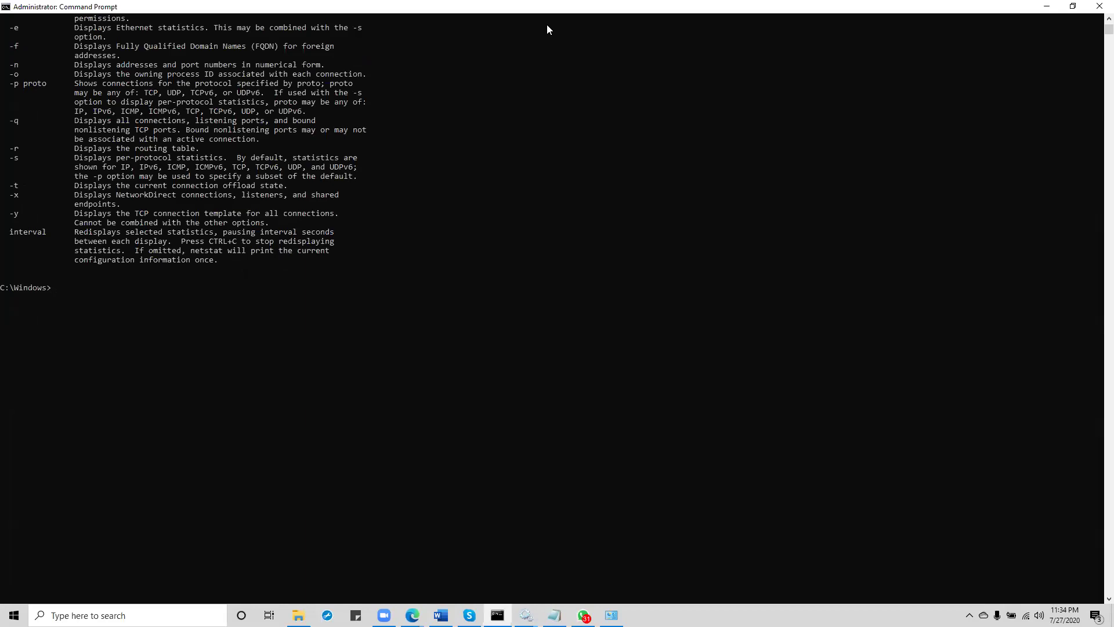
# Step: Rerun netstat with the -l option, which returns only netstat's usage help
pyautogui.write('l')
pyautogui.write('l')
pyautogui.press('BackSpace')
pyautogui.press('BackSpace')
pyautogui.press('BackSpace')
pyautogui.press('Up')
pyautogui.press('Return')
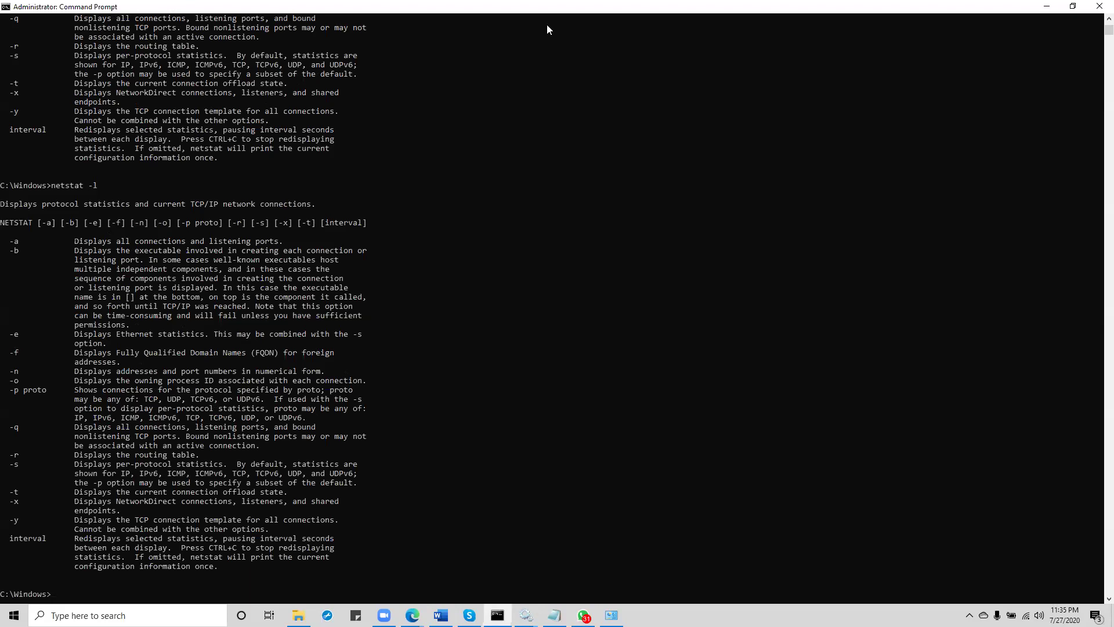
pyautogui.press('Up')
# Step: Run netstat -an and scroll through the listed TCP and UDP endpoints
pyautogui.write('an')
pyautogui.press('Return')
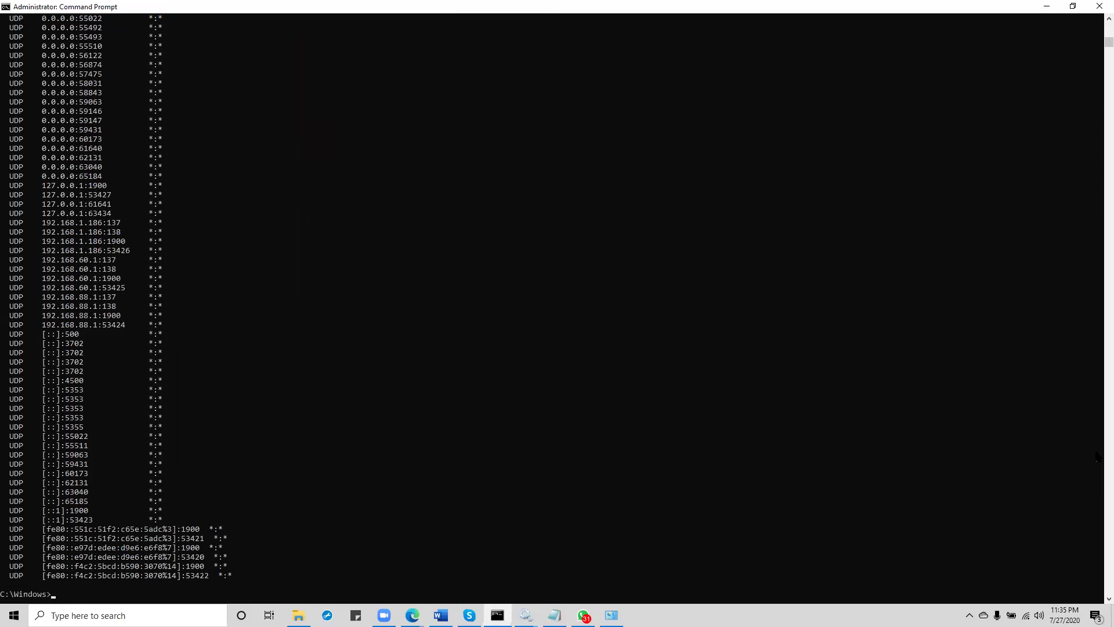
pyautogui.moveTo(1109, 42); pyautogui.dragTo(1098, 5)
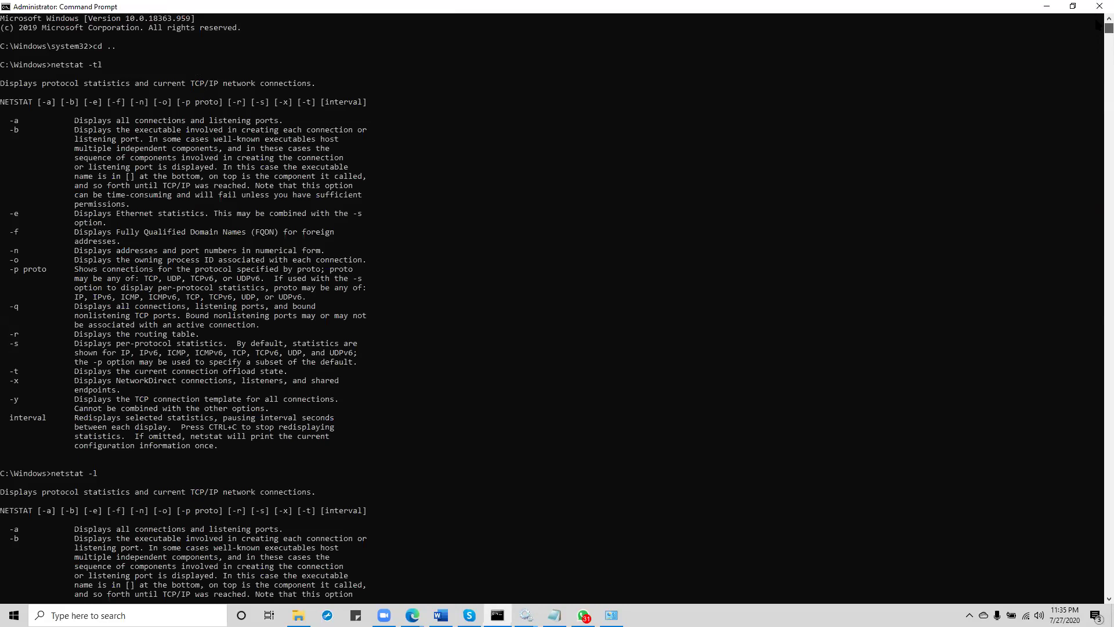
pyautogui.scroll(-15, 1097, 24)
pyautogui.scroll(-10, 1098, 34)
pyautogui.scroll(3, 1098, 35)
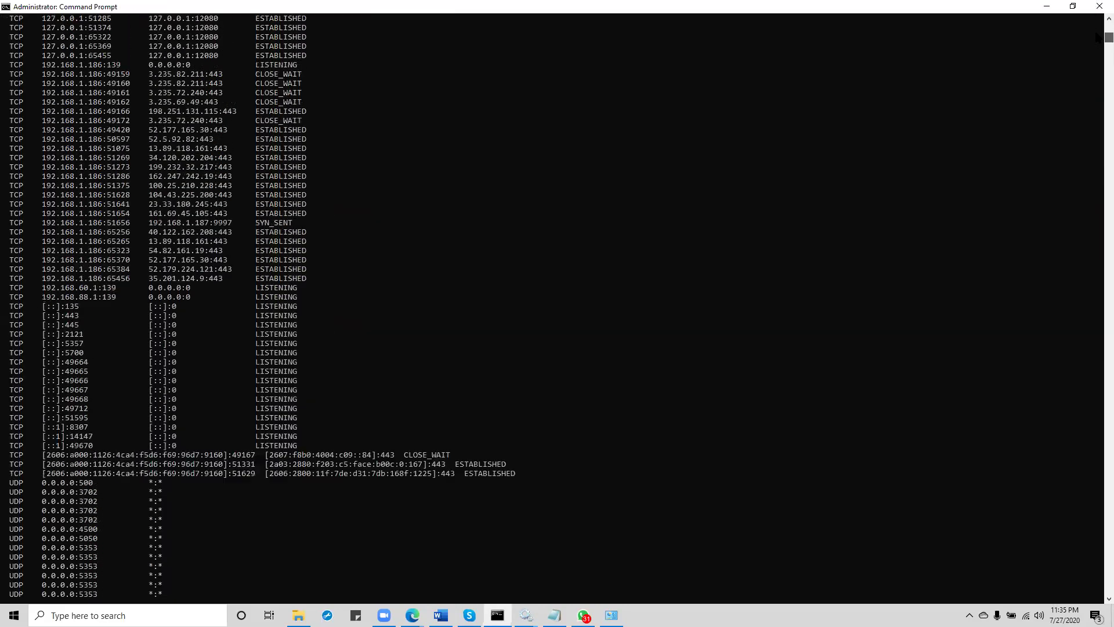
pyautogui.scroll(9, 1097, 36)
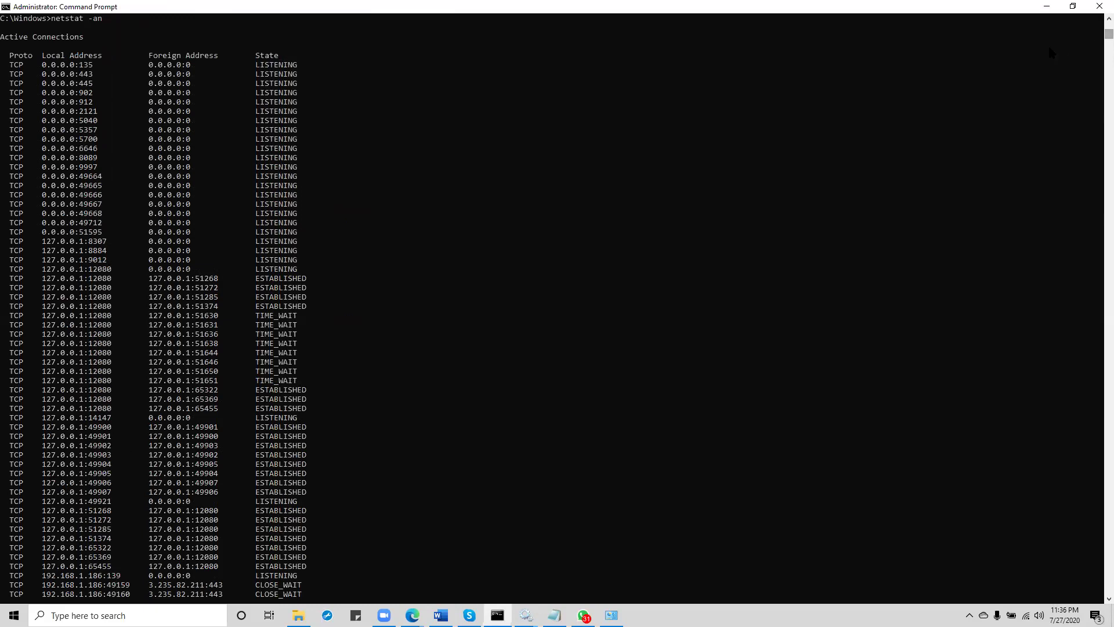
pyautogui.moveTo(1097, 42); pyautogui.dragTo(1097, 52)
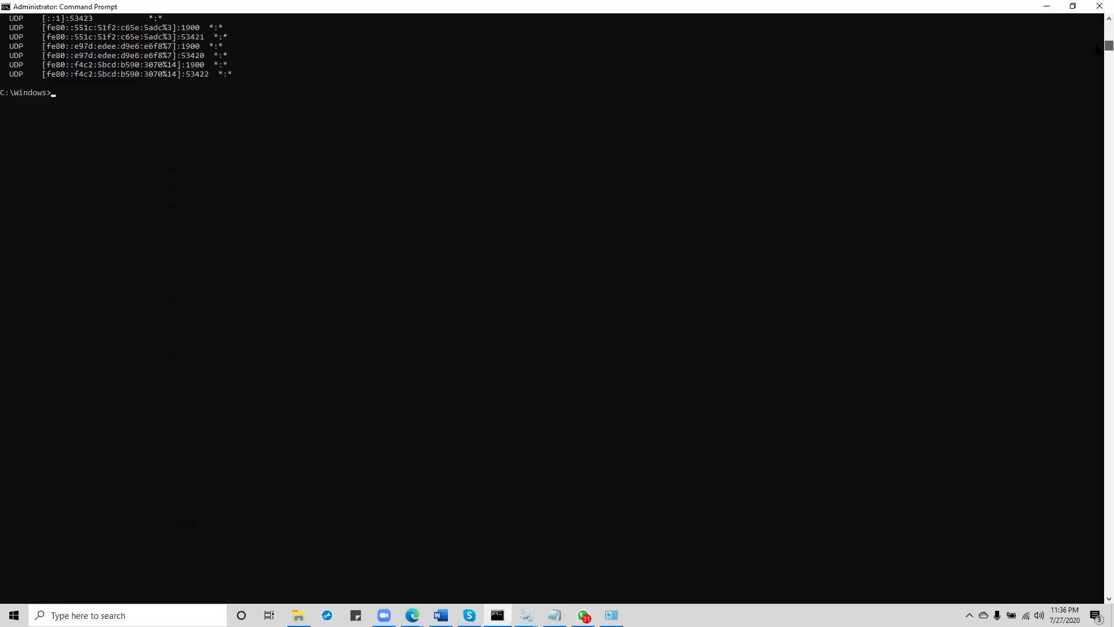
pyautogui.click(184, 129)
# Step: Filter netstat -an with findstr for ports 8089 and 9997, showing both LISTENING plus a SYN_SENT
pyautogui.press('Up')
pyautogui.write('| findstr 8089')
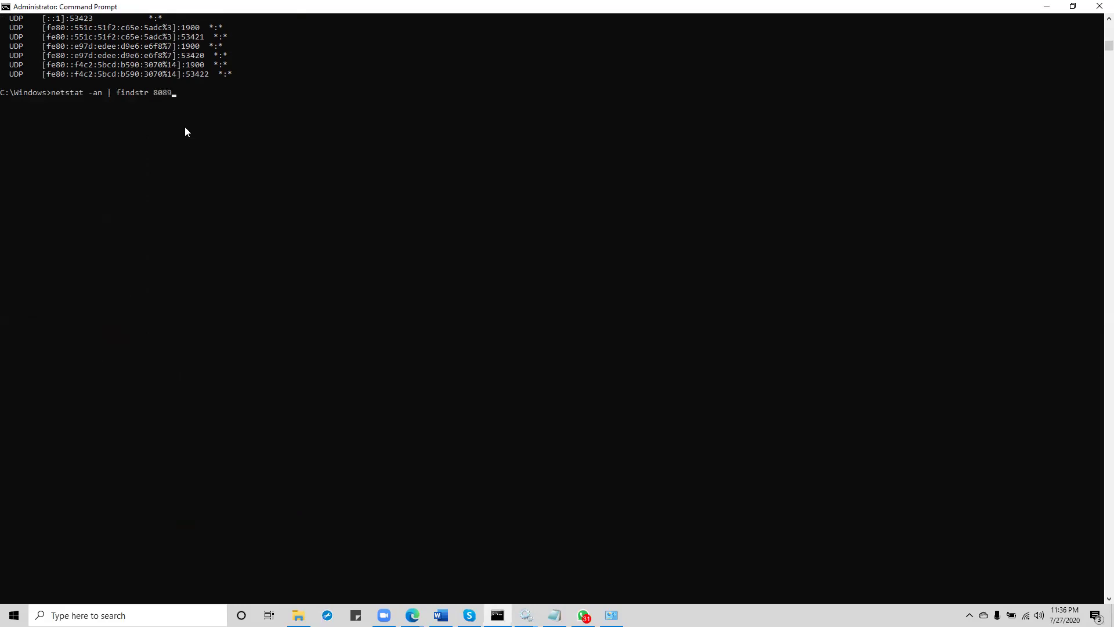
pyautogui.press('Return')
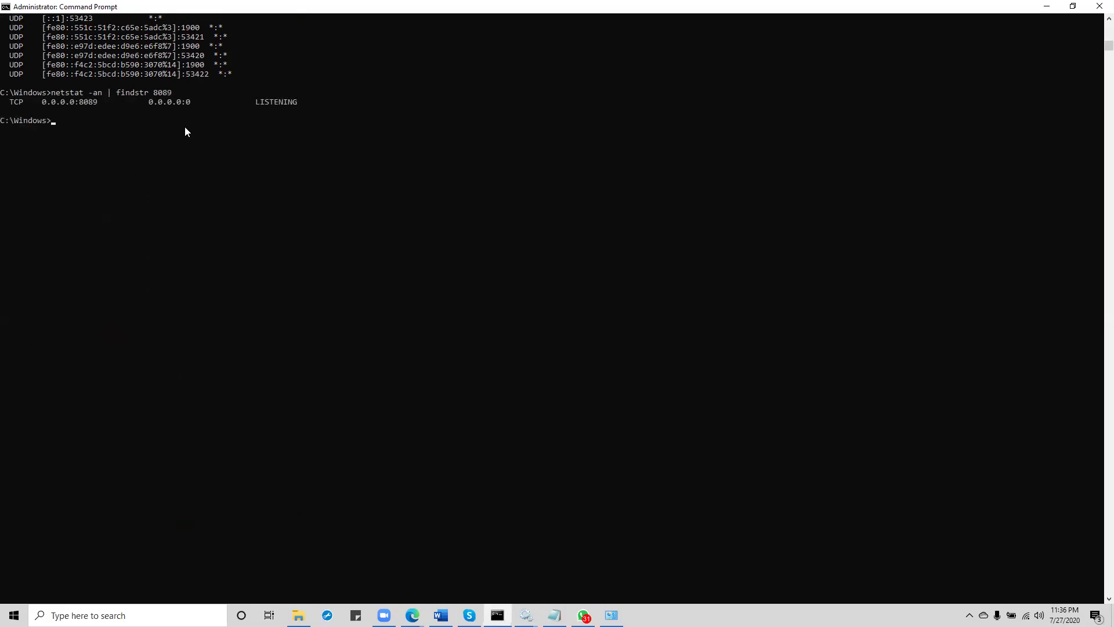
pyautogui.press('Up')
pyautogui.press('Return')
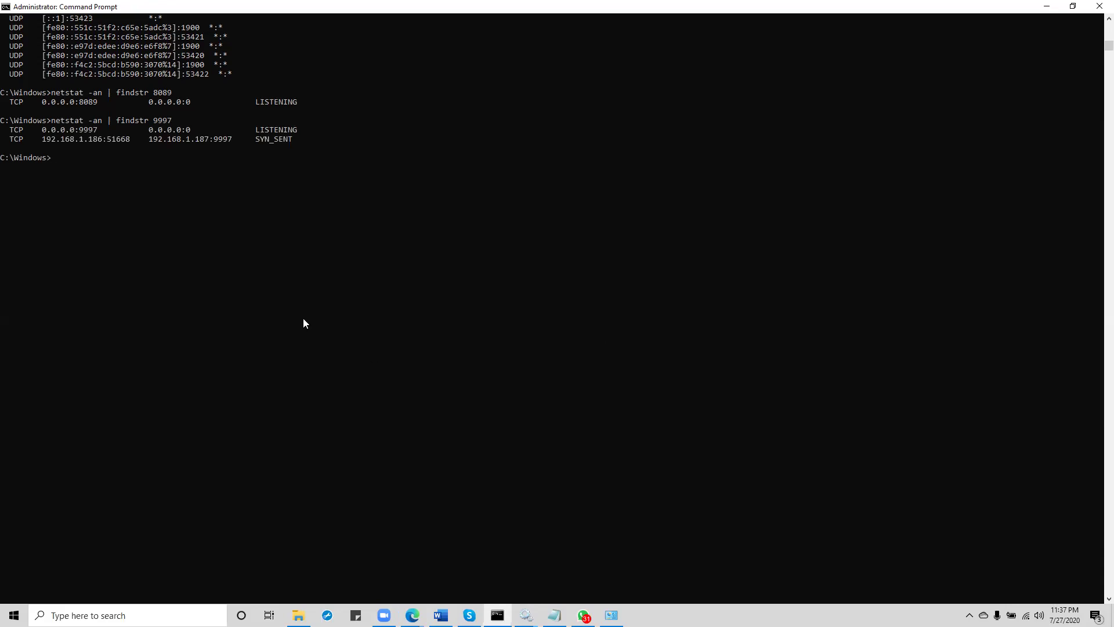
pyautogui.moveTo(652, 554); pyautogui.dragTo(998, 587)
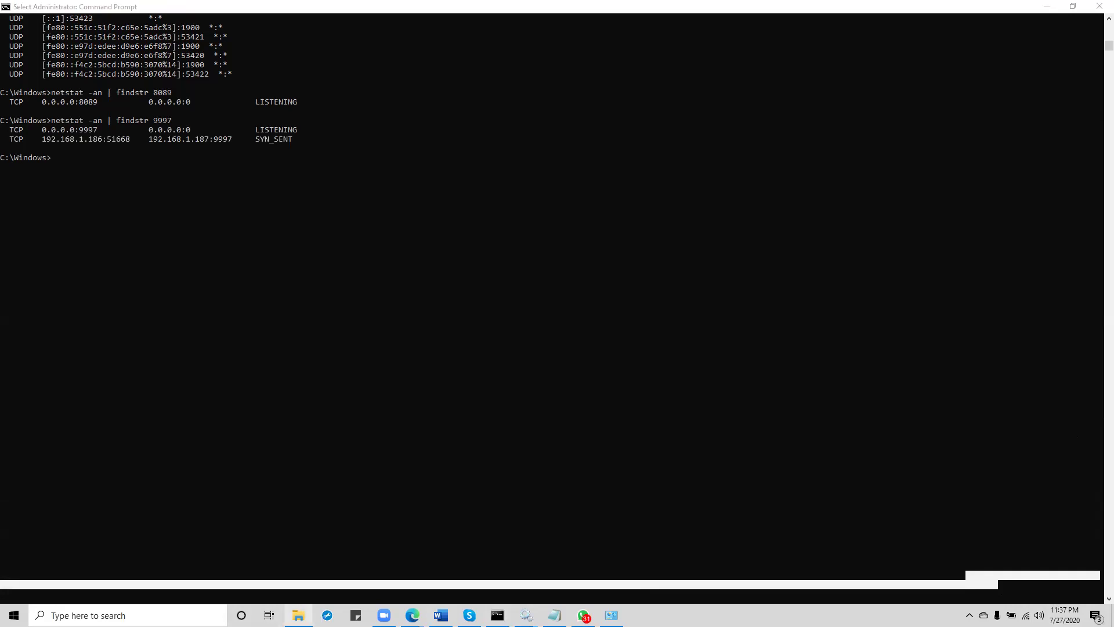
# Step: Browse to apps\_server_app_student_windows_logs\local and open the inputs file in Notepad
pyautogui.click(299, 615)
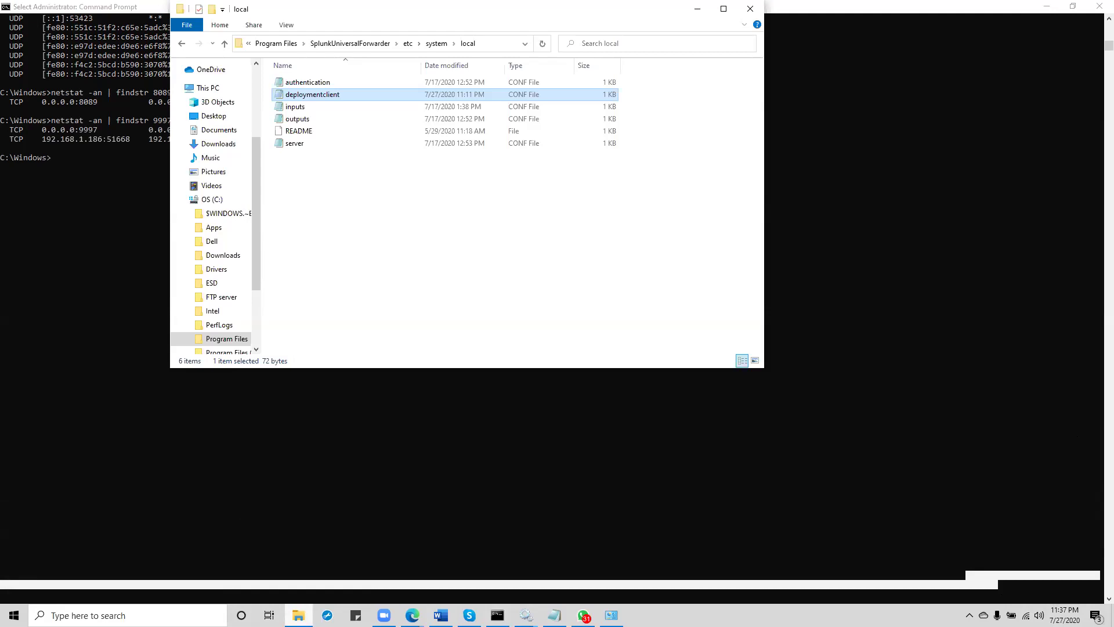
pyautogui.click(181, 44)
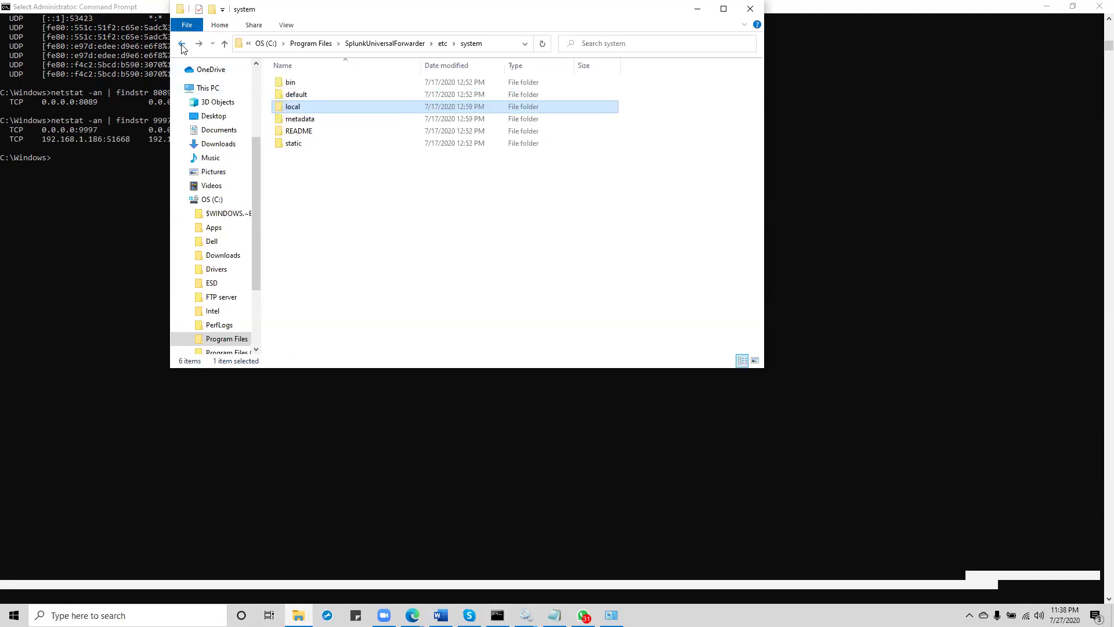
pyautogui.click(182, 45)
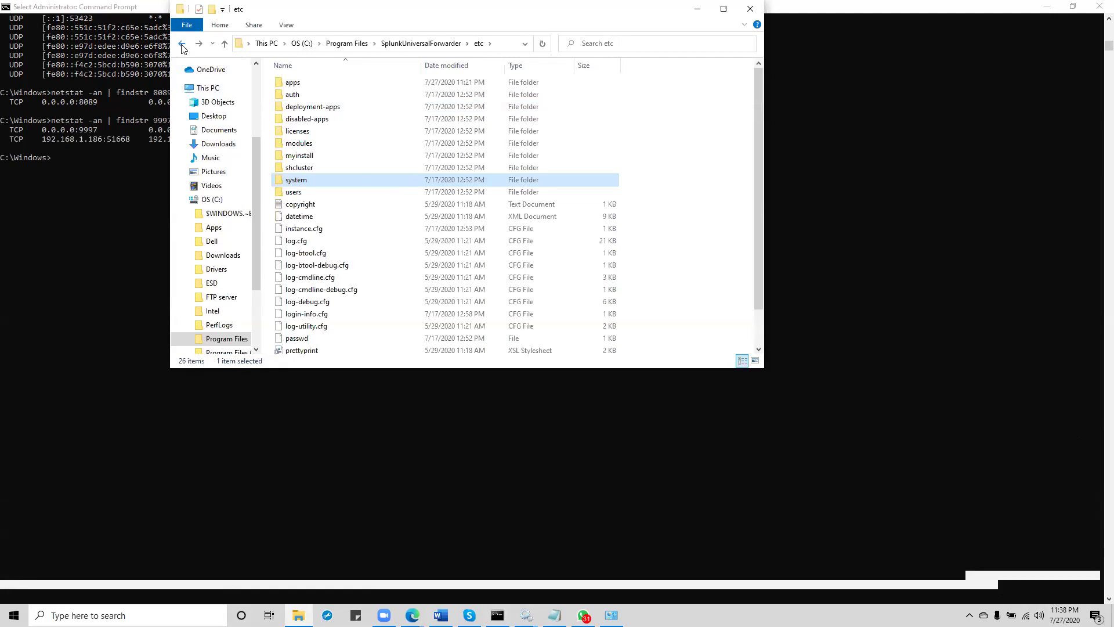
pyautogui.doubleClick(294, 83)
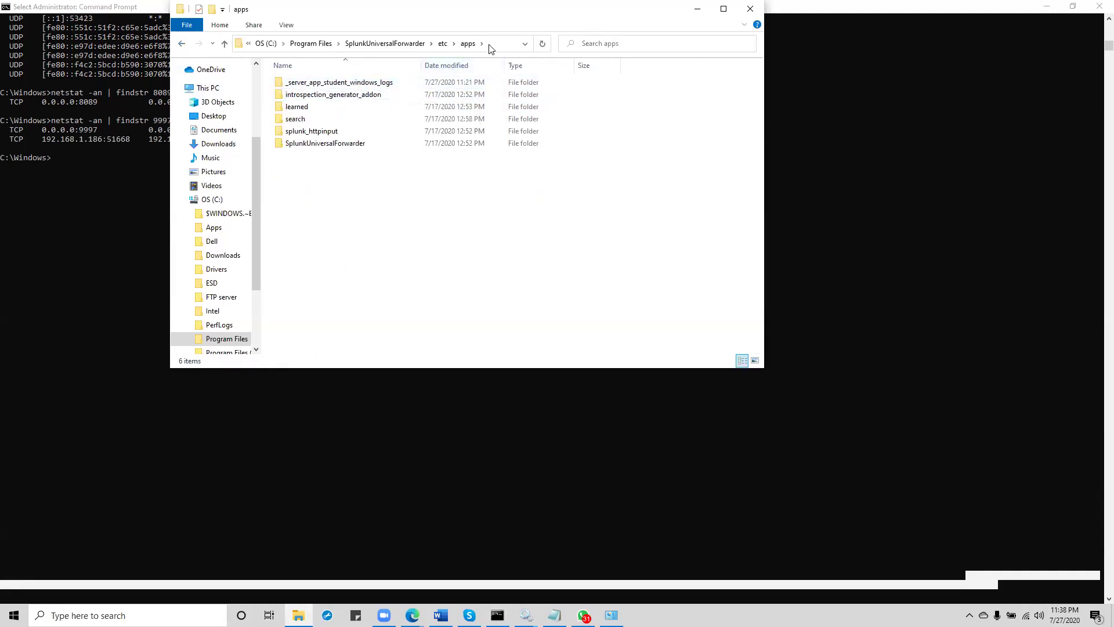
pyautogui.doubleClick(340, 85)
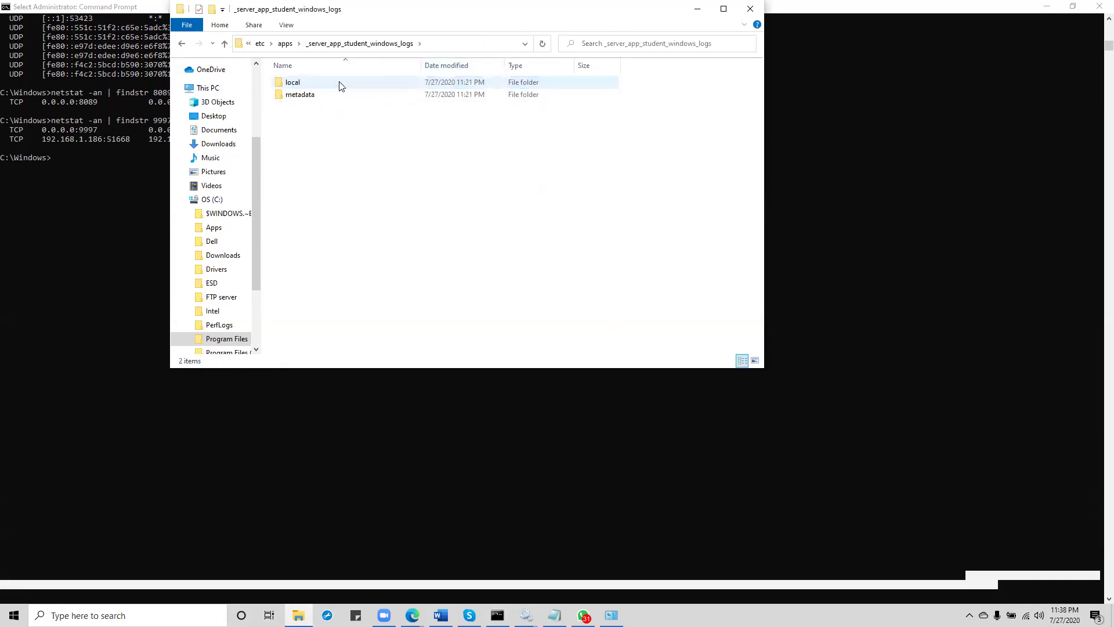
pyautogui.click(180, 45)
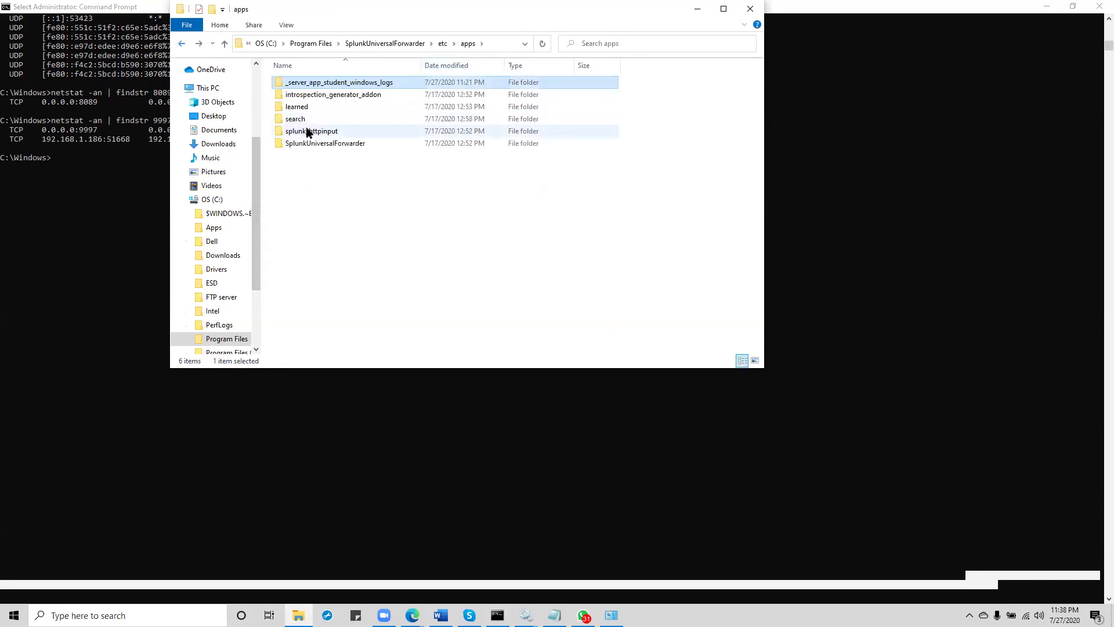
pyautogui.doubleClick(333, 85)
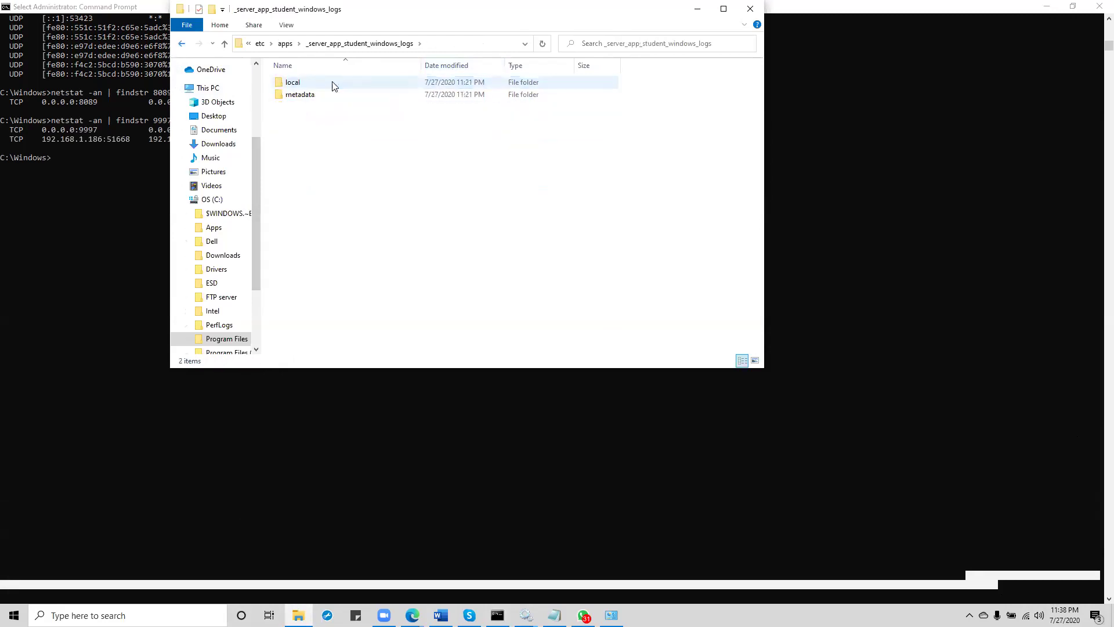
pyautogui.doubleClick(296, 82)
pyautogui.click(300, 95)
pyautogui.doubleClick(299, 94)
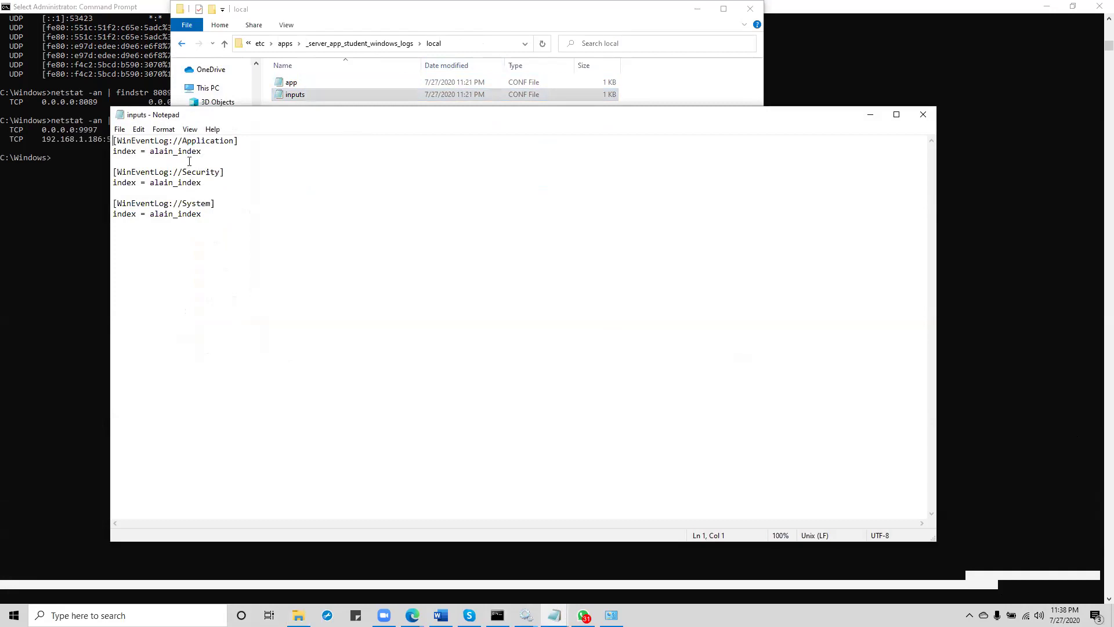
# Step: Add a 'disabled = false' line under the Application, Security and System event log stanzas
pyautogui.click(219, 151)
pyautogui.press('Return')
pyautogui.write('disab')
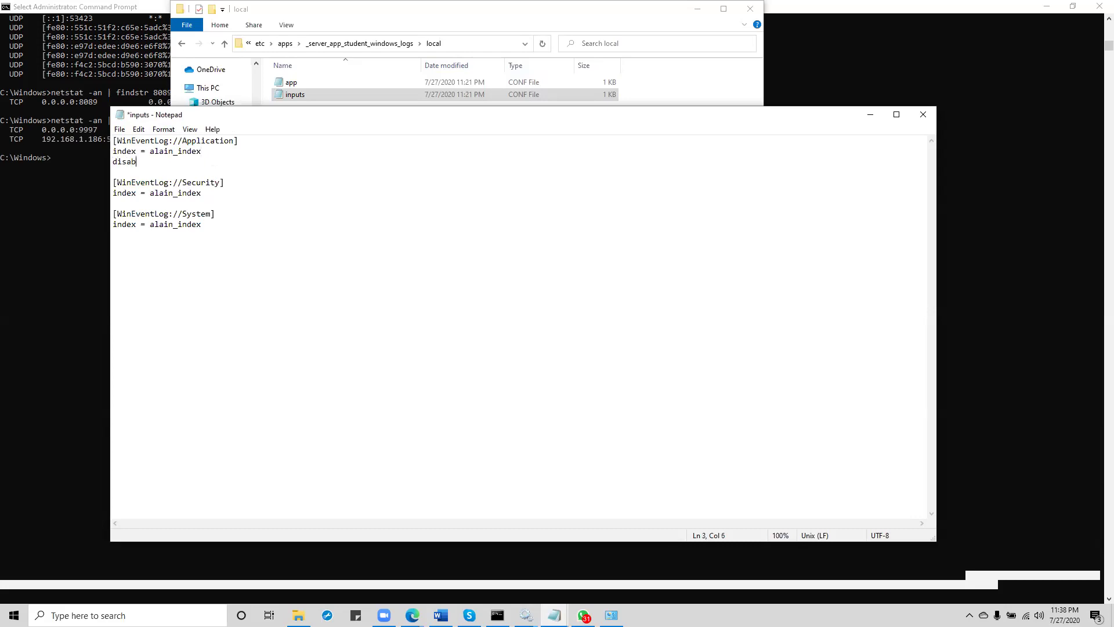
pyautogui.write('led = false')
pyautogui.click(199, 195)
pyautogui.press('Return')
pyautogui.write('d')
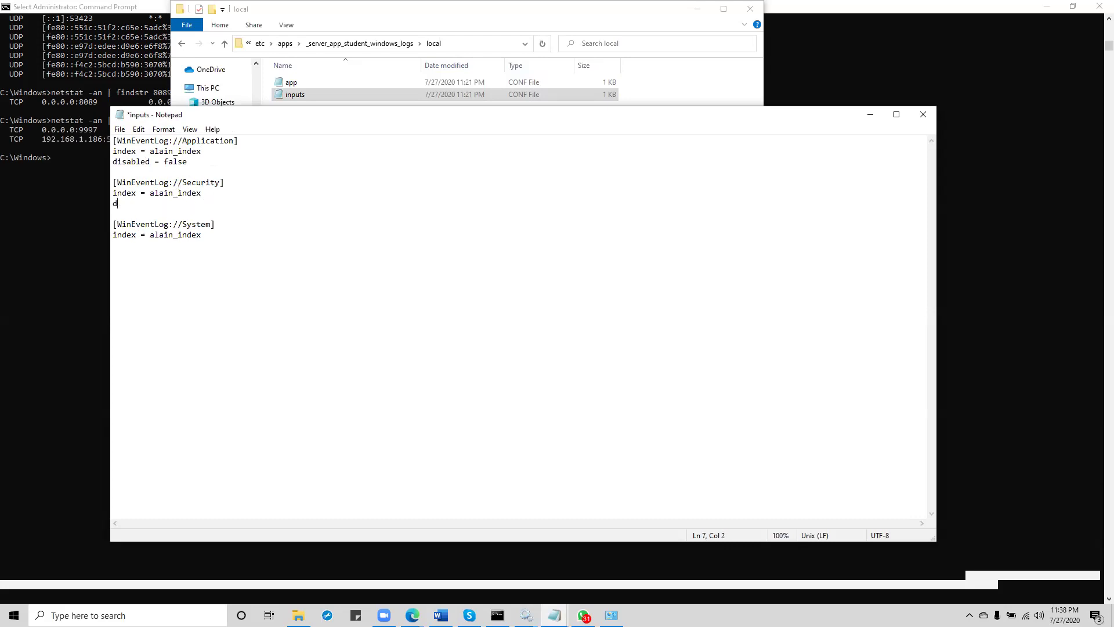
pyautogui.write('isabled = false')
pyautogui.click(218, 240)
pyautogui.write('disabled =false')
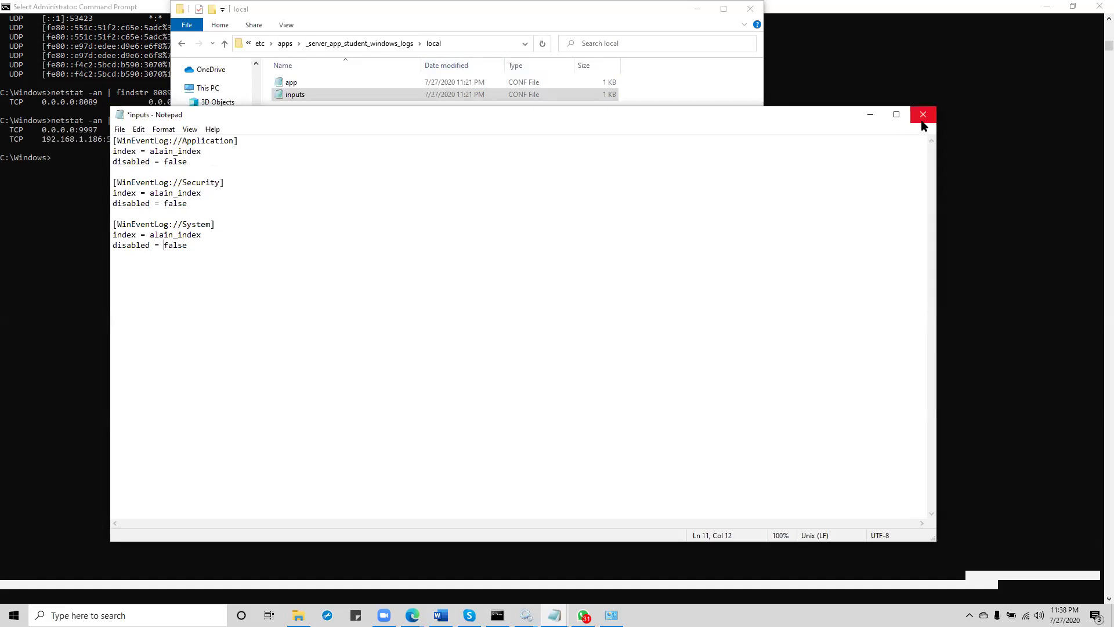
# Step: Copy all the configuration text, then close Notepad, saving the changes to inputs.conf
pyautogui.moveTo(207, 247); pyautogui.dragTo(113, 139)
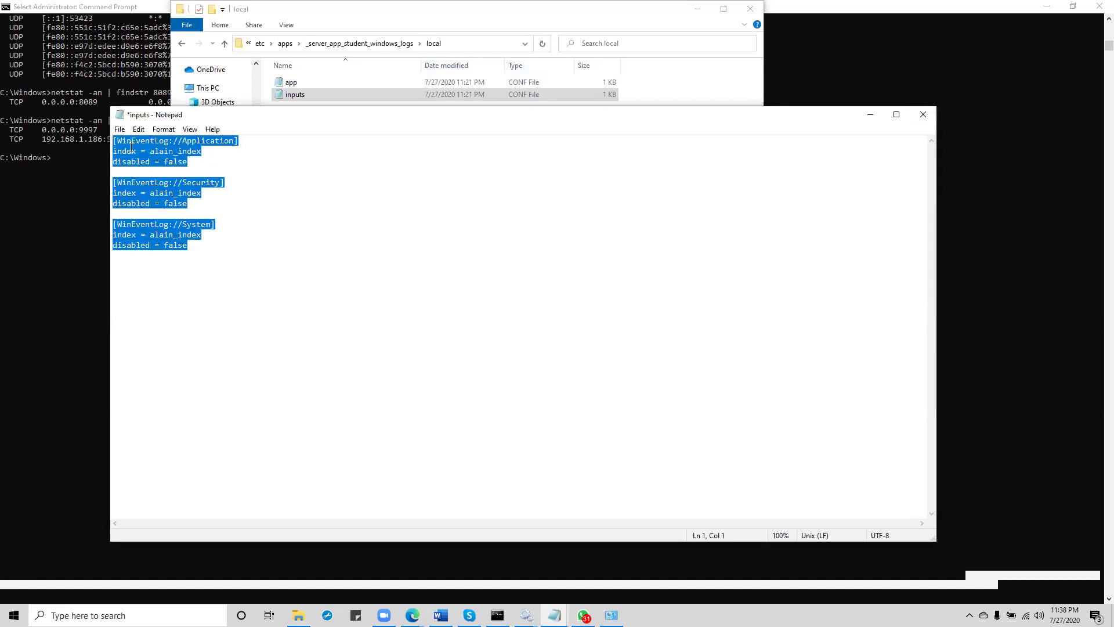
pyautogui.rightClick(132, 147)
pyautogui.click(166, 182)
pyautogui.click(922, 115)
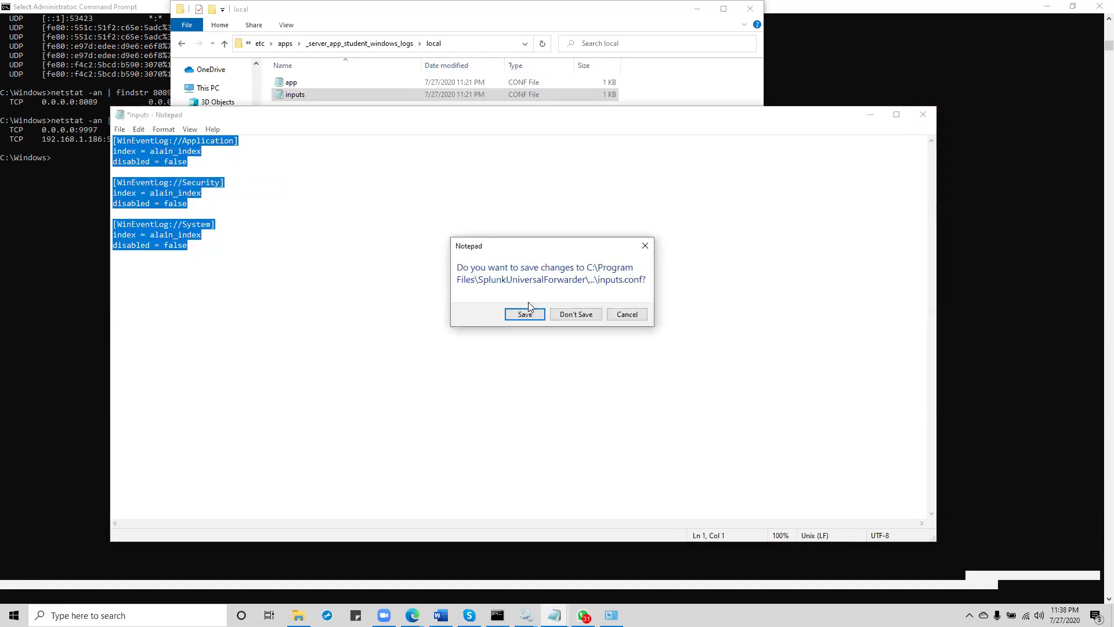
pyautogui.click(529, 314)
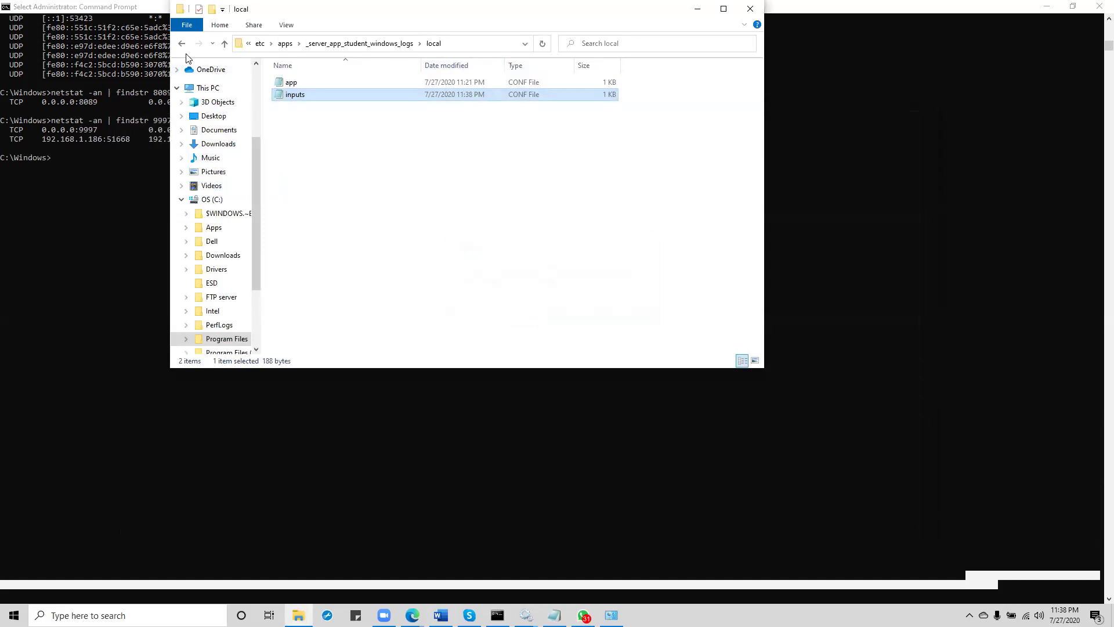
pyautogui.click(182, 45)
# Step: Reopen _server_app_student_windows_logs from apps, then show Windows Services with SplunkForwarder Running
pyautogui.click(183, 45)
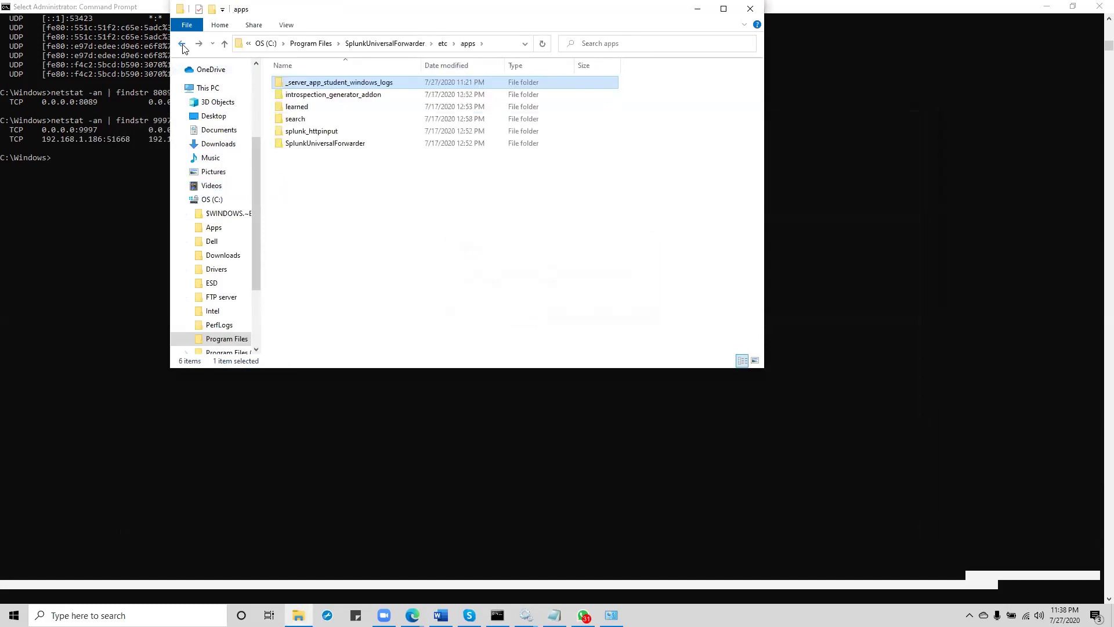
pyautogui.doubleClick(349, 82)
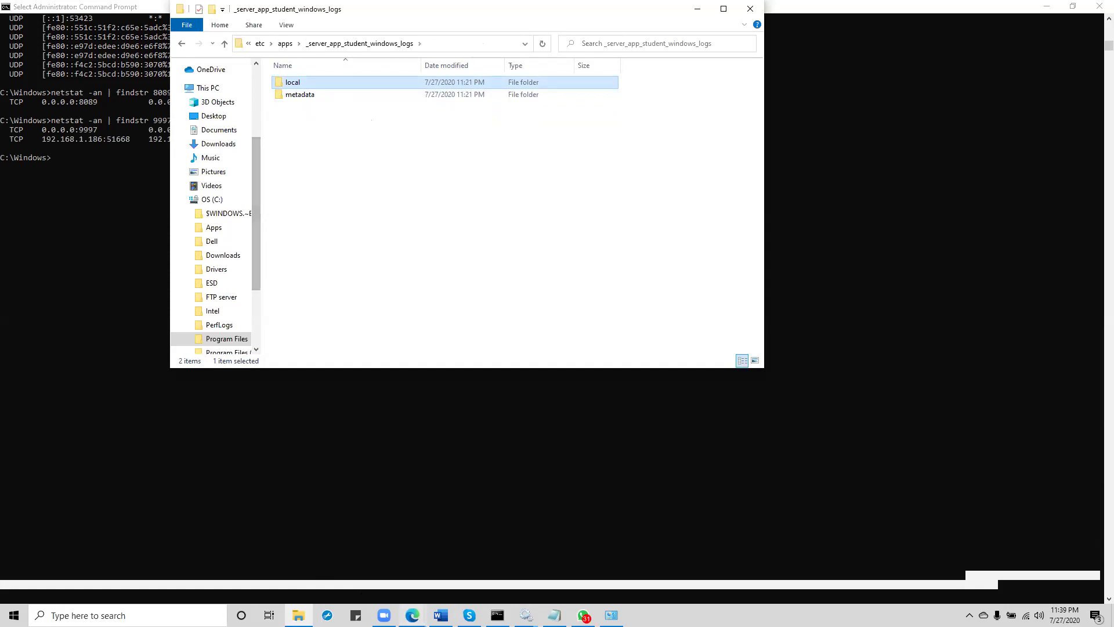
pyautogui.click(526, 615)
pyautogui.click(485, 567)
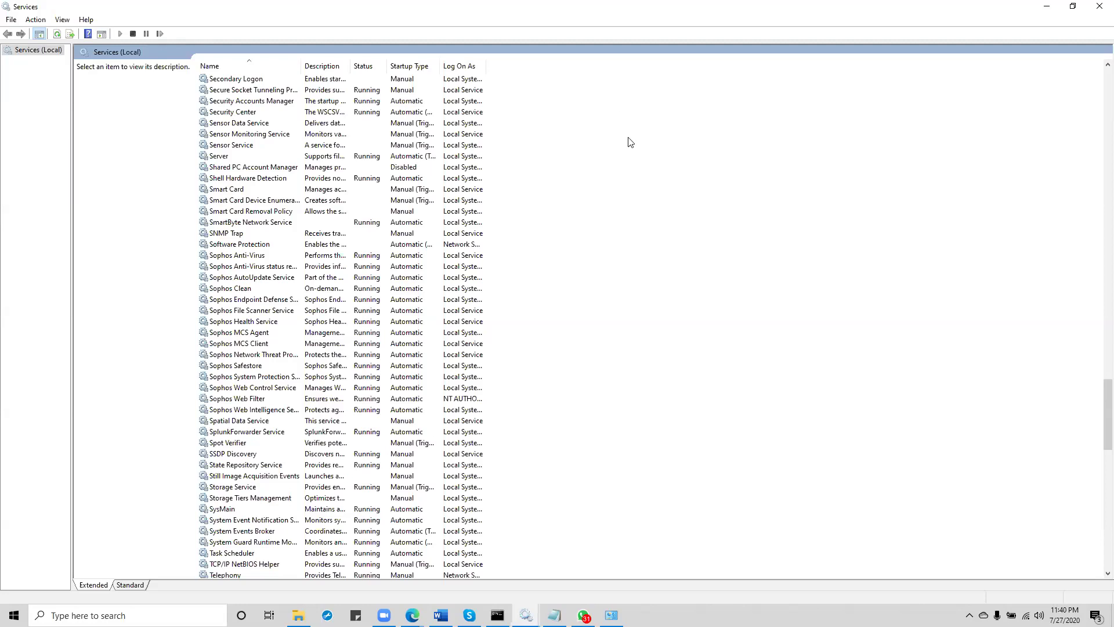
# Step: Go up from the apps folder to SplunkUniversalForwarder and open var\log\splunk\splunkd in Notepad
pyautogui.click(299, 615)
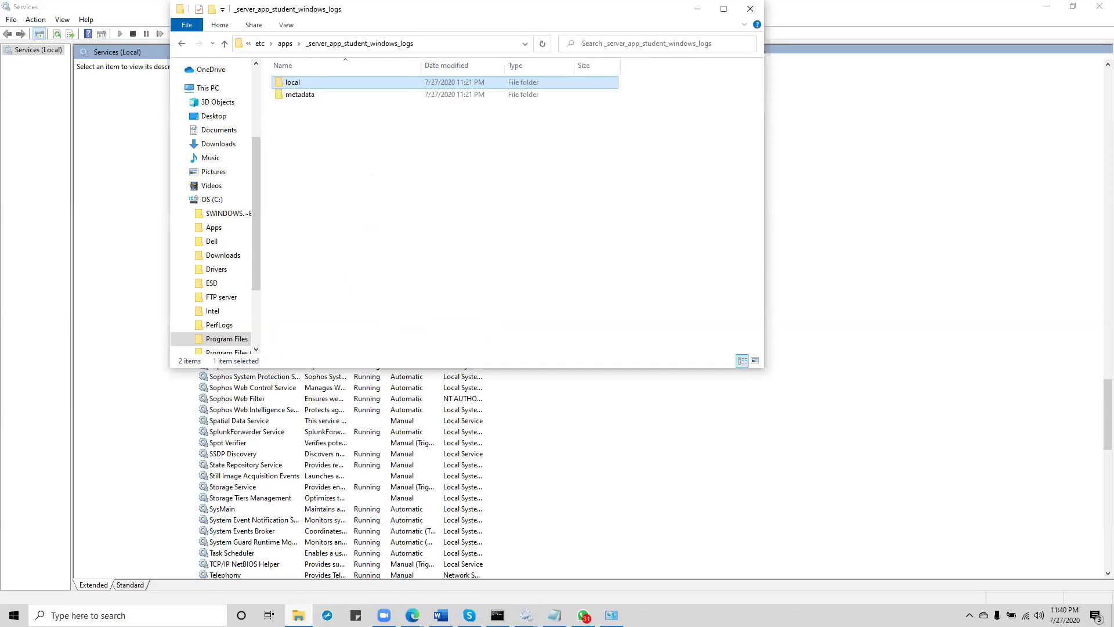
pyautogui.click(183, 45)
pyautogui.click(183, 45)
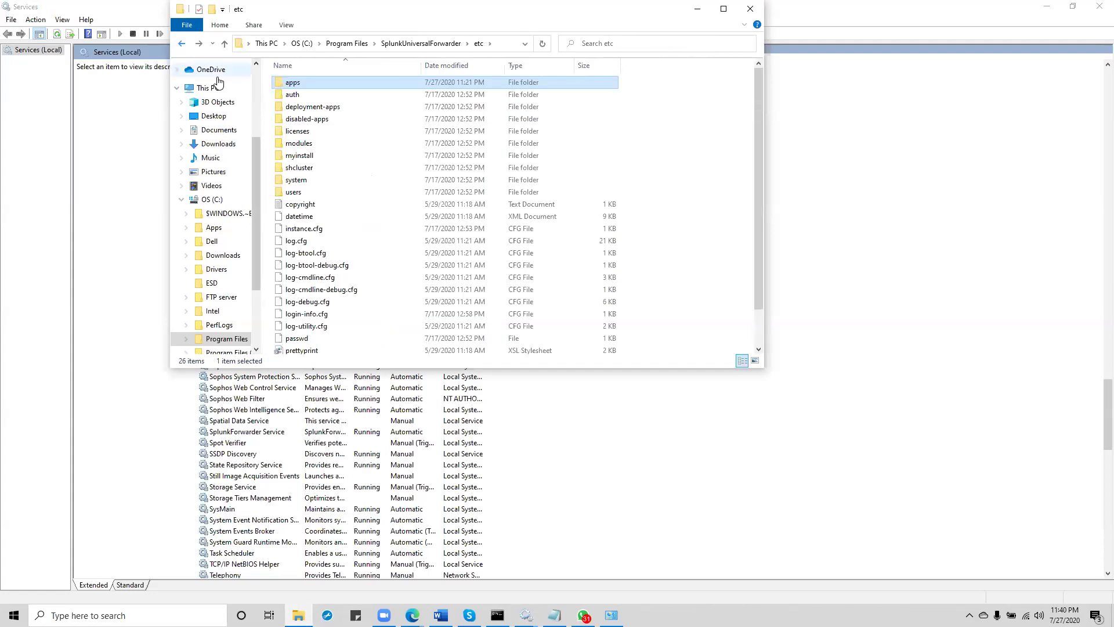
pyautogui.click(181, 47)
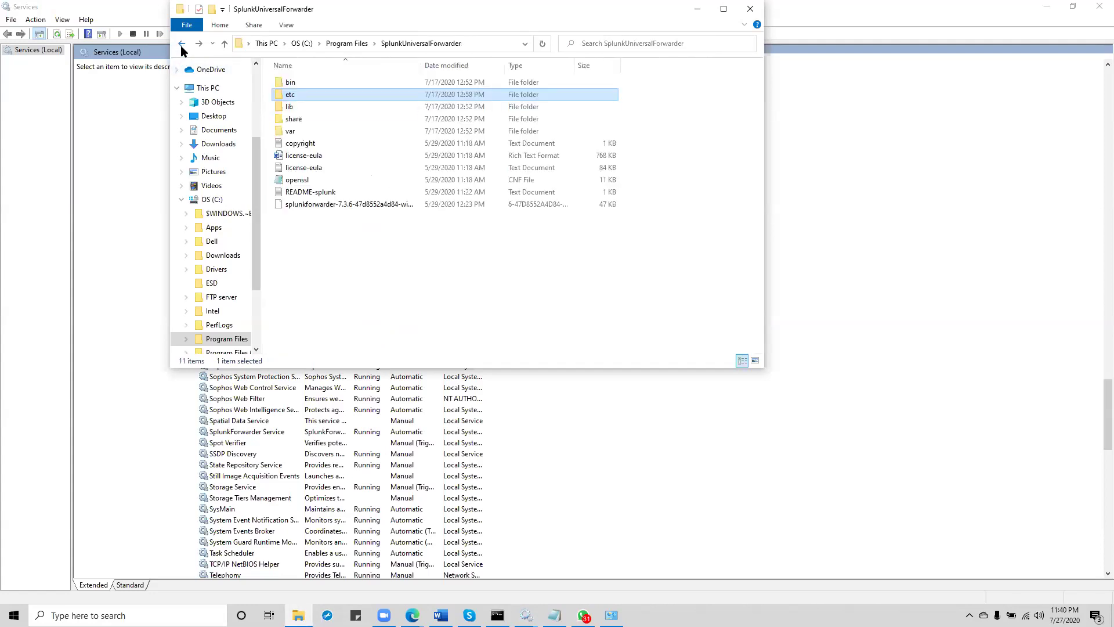
pyautogui.doubleClick(291, 131)
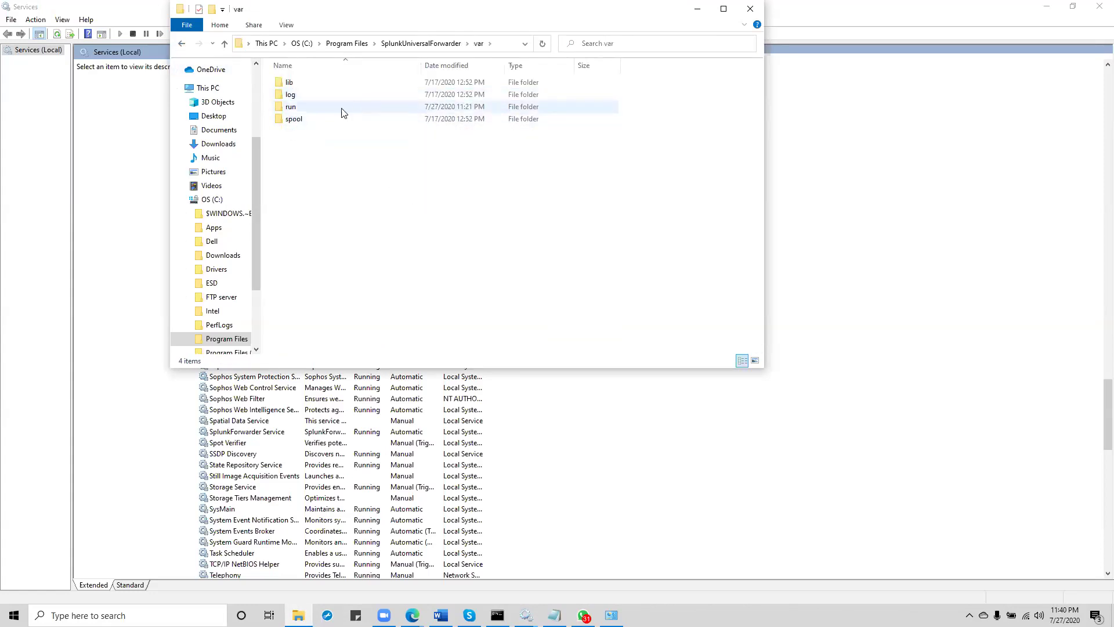
pyautogui.doubleClick(290, 96)
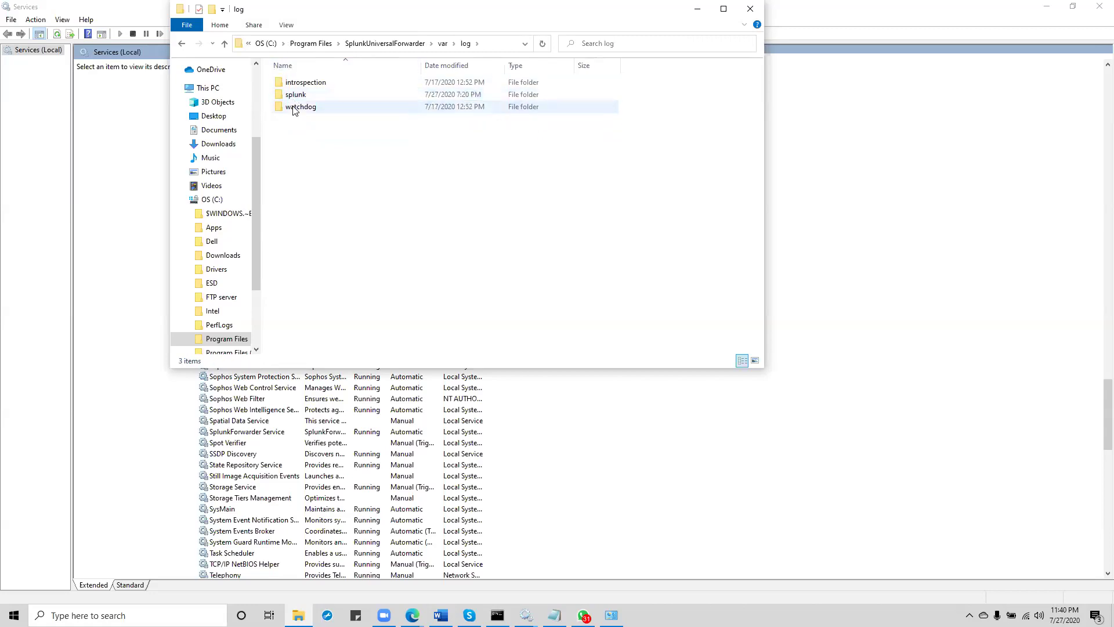
pyautogui.doubleClick(297, 96)
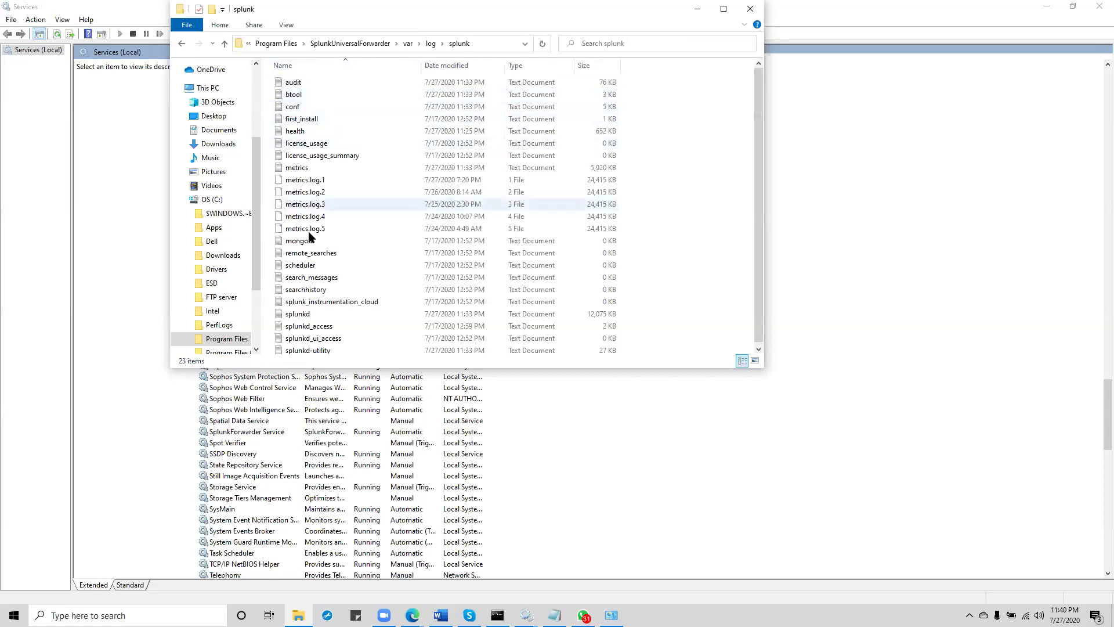
pyautogui.doubleClick(300, 314)
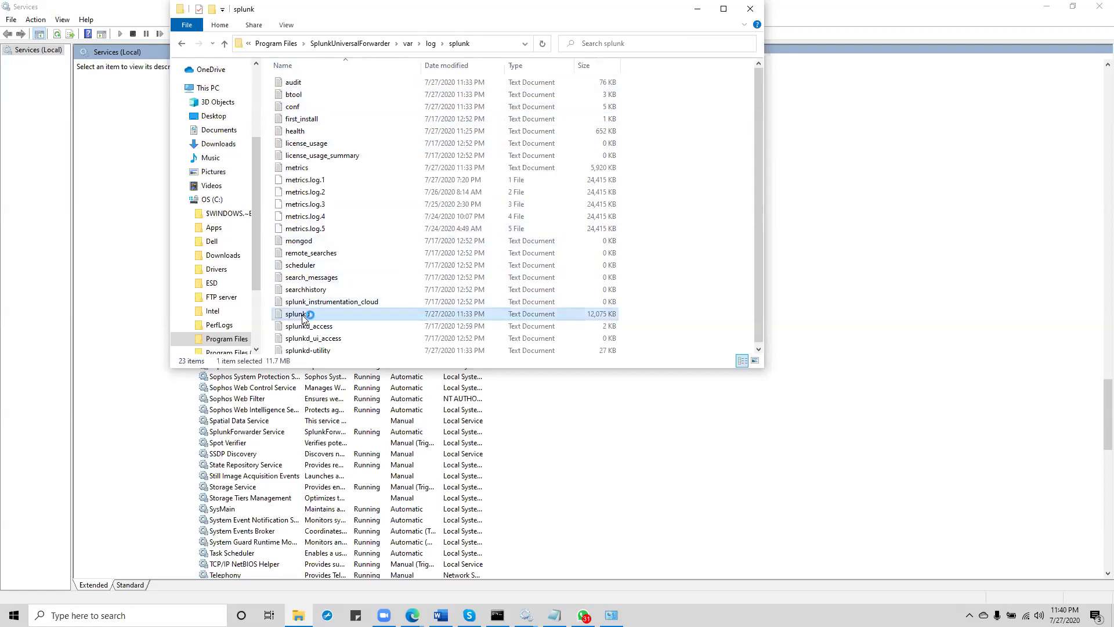
# Step: Scroll to the end of the splunkd log and highlight the timed-out connection to 192.168.1.187:9997
pyautogui.moveTo(931, 154); pyautogui.dragTo(931, 486)
pyautogui.moveTo(927, 536); pyautogui.dragTo(930, 513)
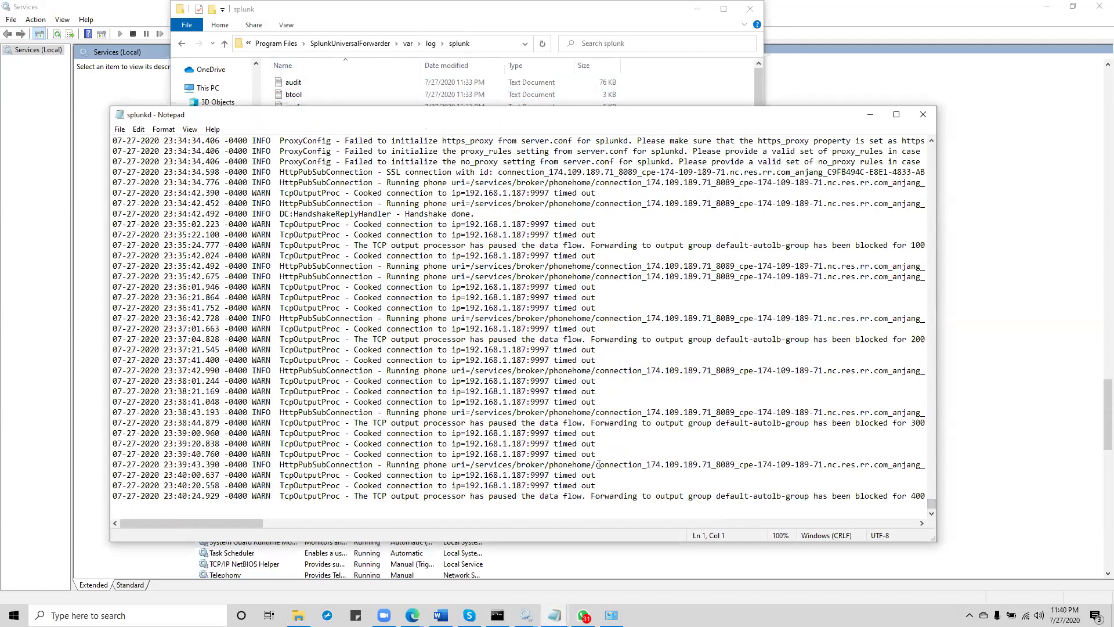
pyautogui.moveTo(597, 454); pyautogui.dragTo(473, 453)
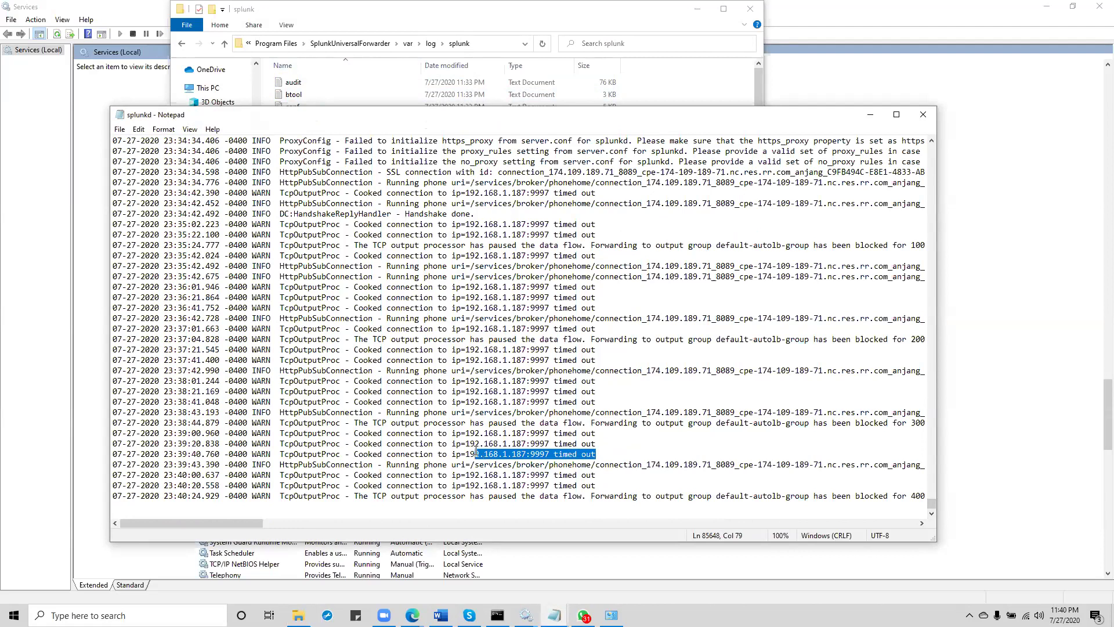
pyautogui.click(389, 94)
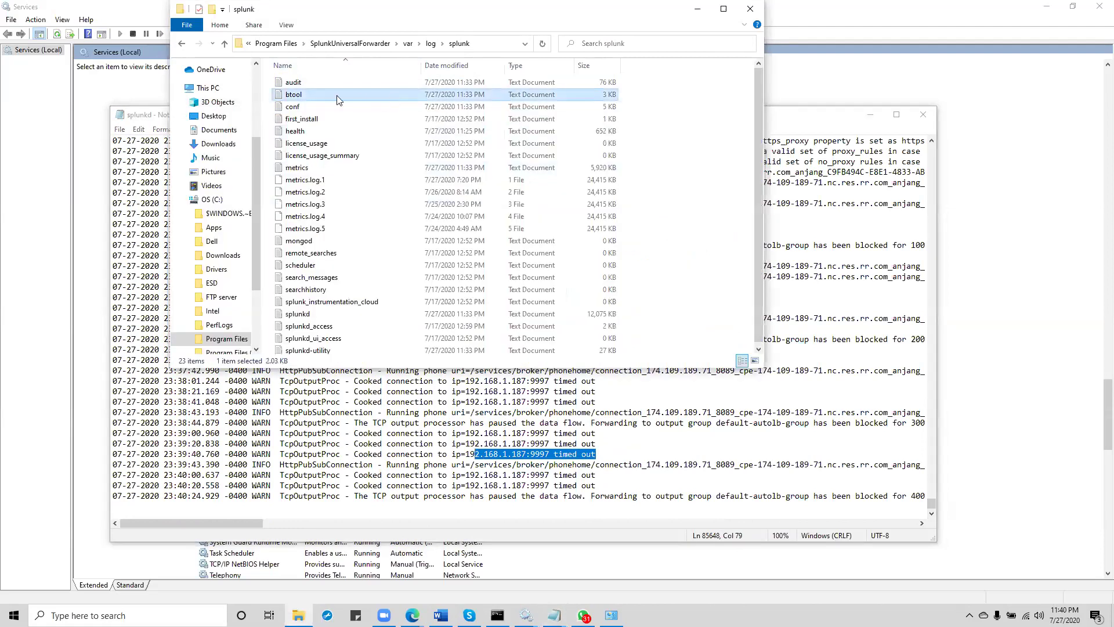
# Step: Go from the log folder to etc\system\local and open outputs.conf in Notepad
pyautogui.click(181, 44)
pyautogui.click(181, 44)
pyautogui.click(181, 45)
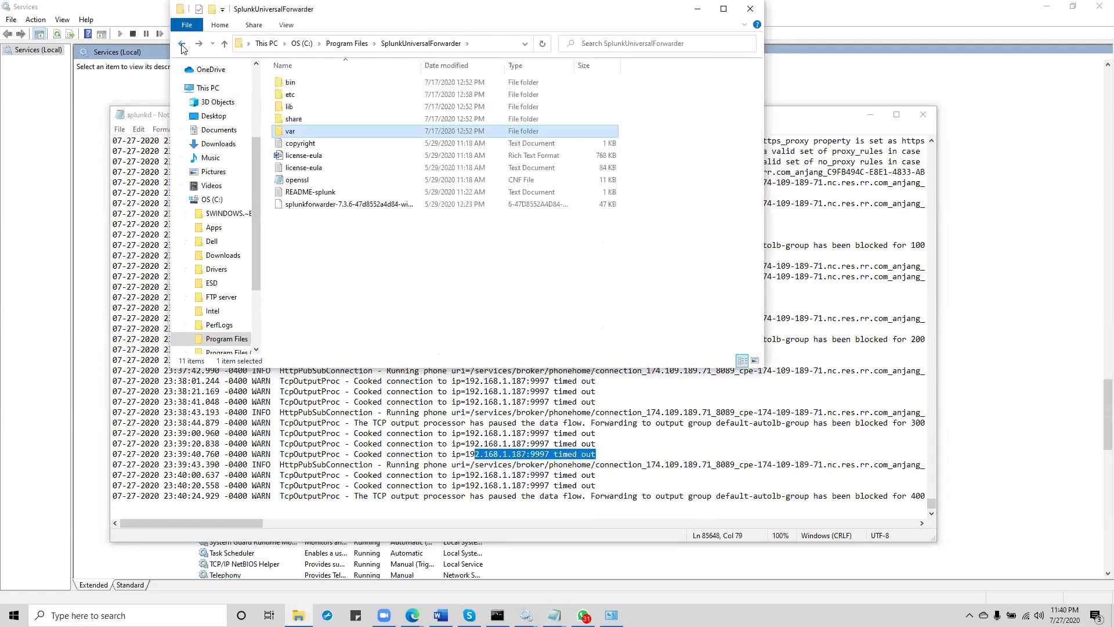
pyautogui.doubleClick(295, 96)
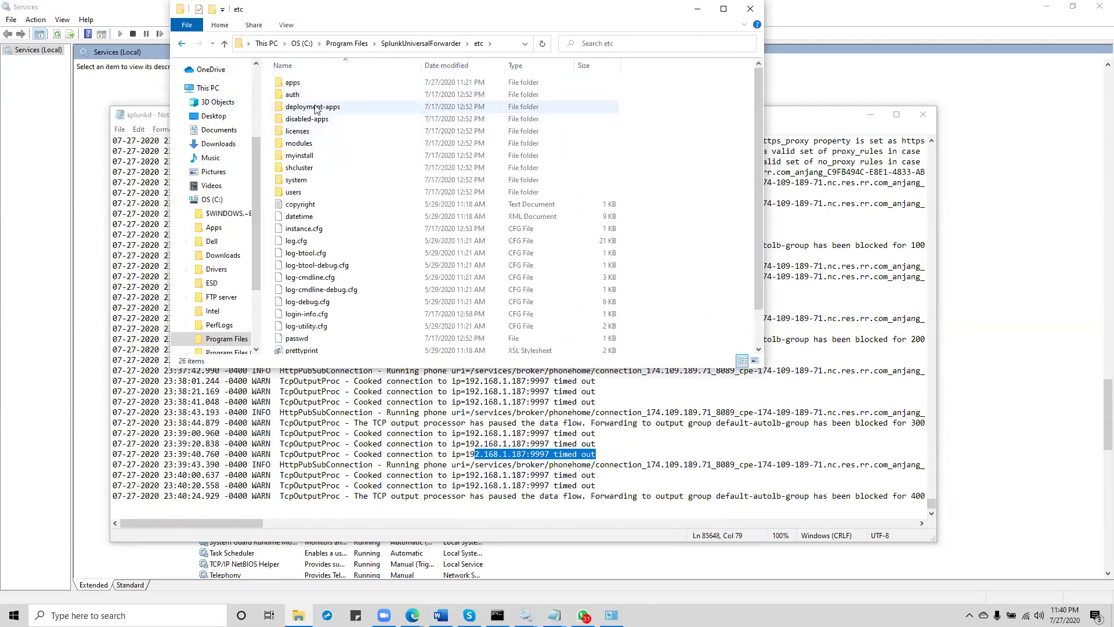
pyautogui.doubleClick(301, 181)
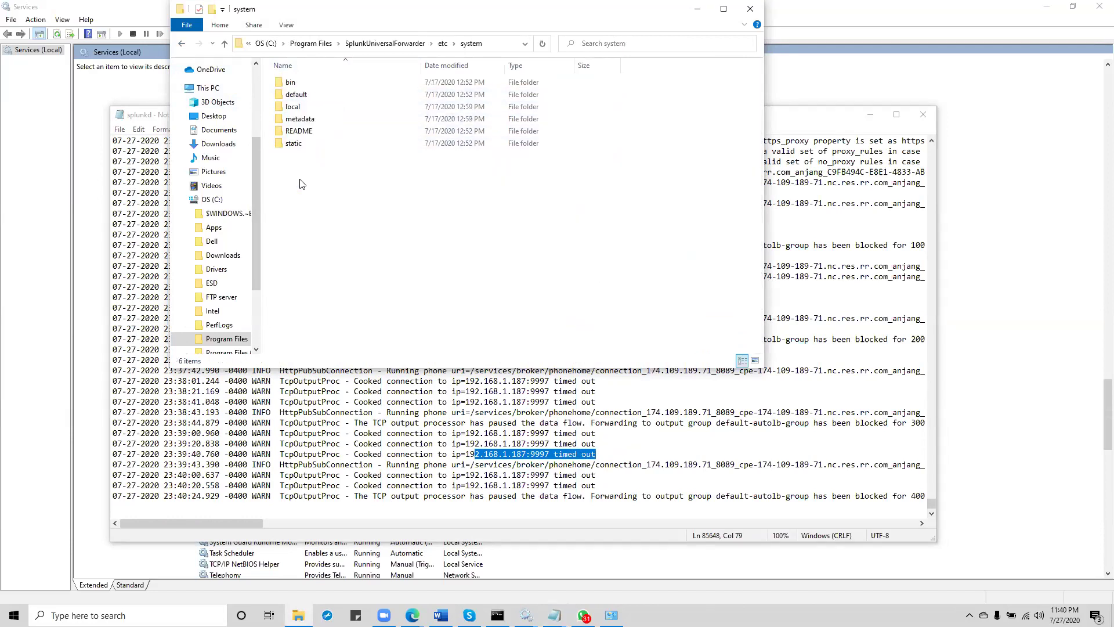
pyautogui.doubleClick(293, 106)
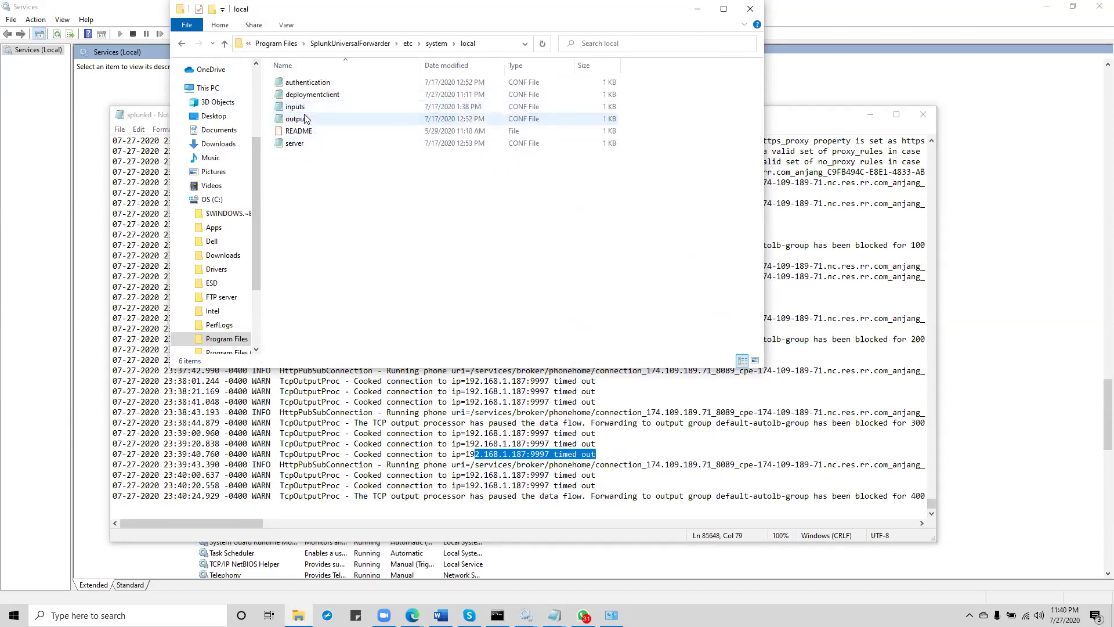
pyautogui.doubleClick(303, 119)
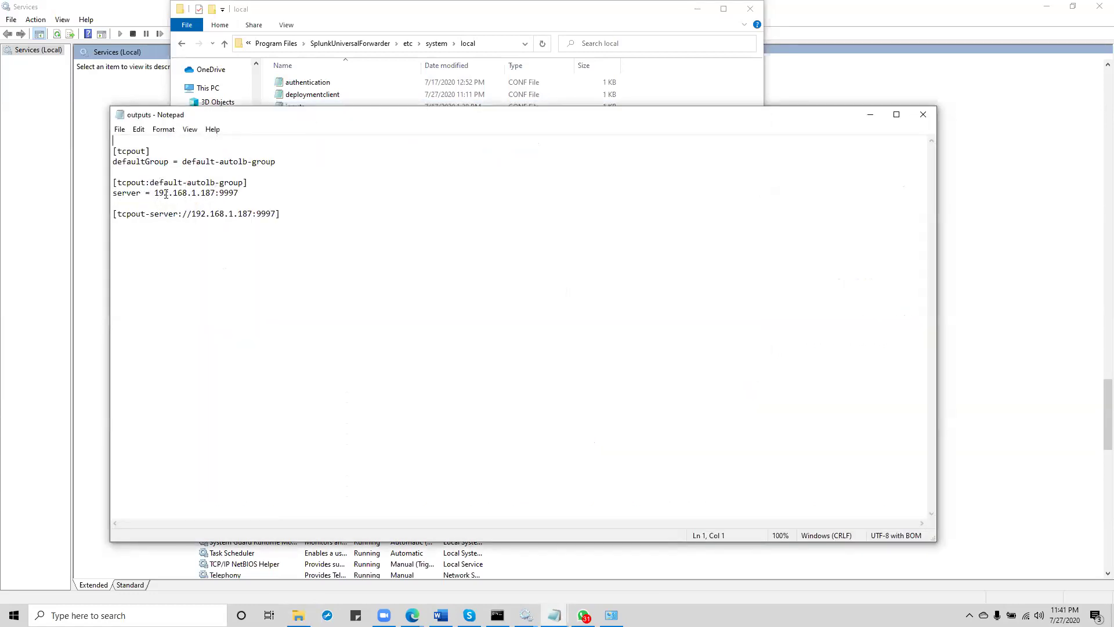
# Step: Copy the deployment server address 100.25.210.228:8089 from deploymentclient.conf, then reopen outputs.conf
pyautogui.click(318, 95)
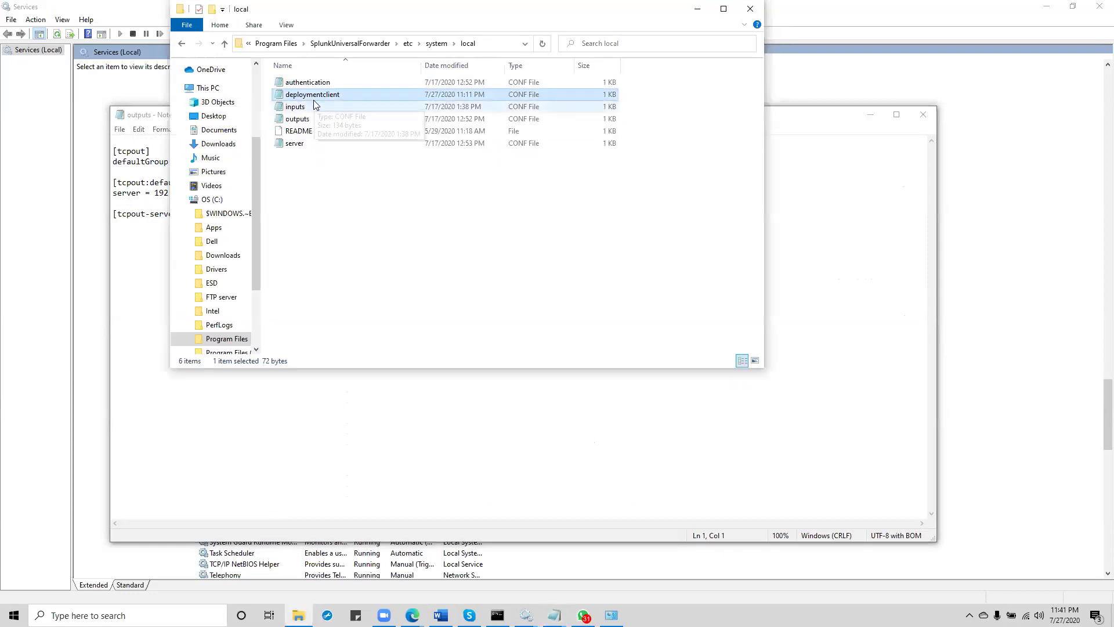
pyautogui.moveTo(165, 162); pyautogui.dragTo(262, 163)
pyautogui.hotkey('ctrl', 'c')
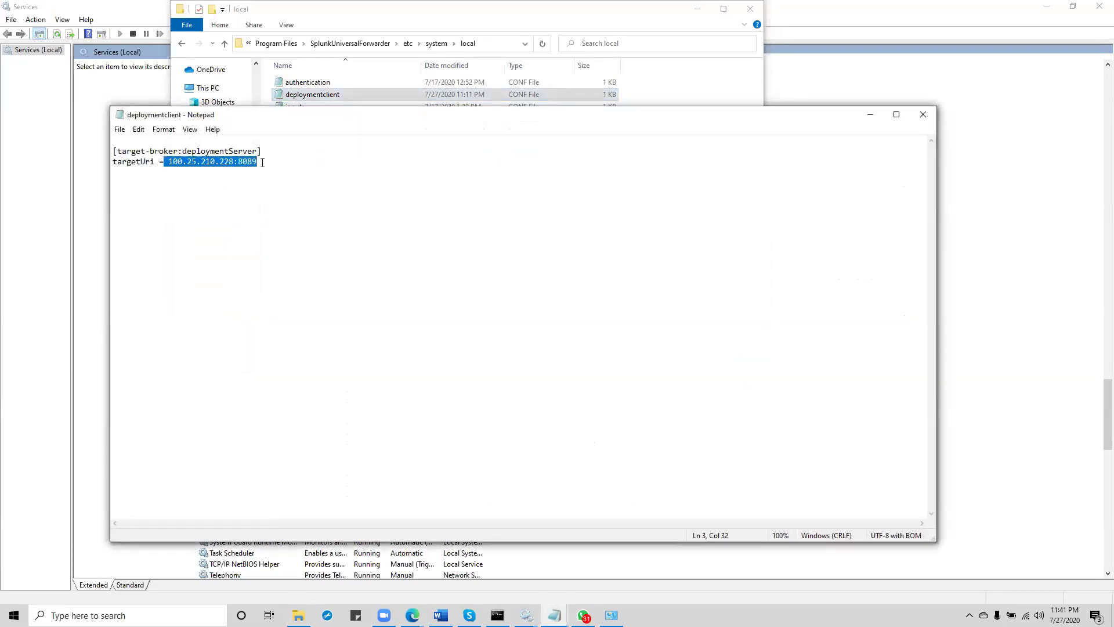
pyautogui.click(339, 86)
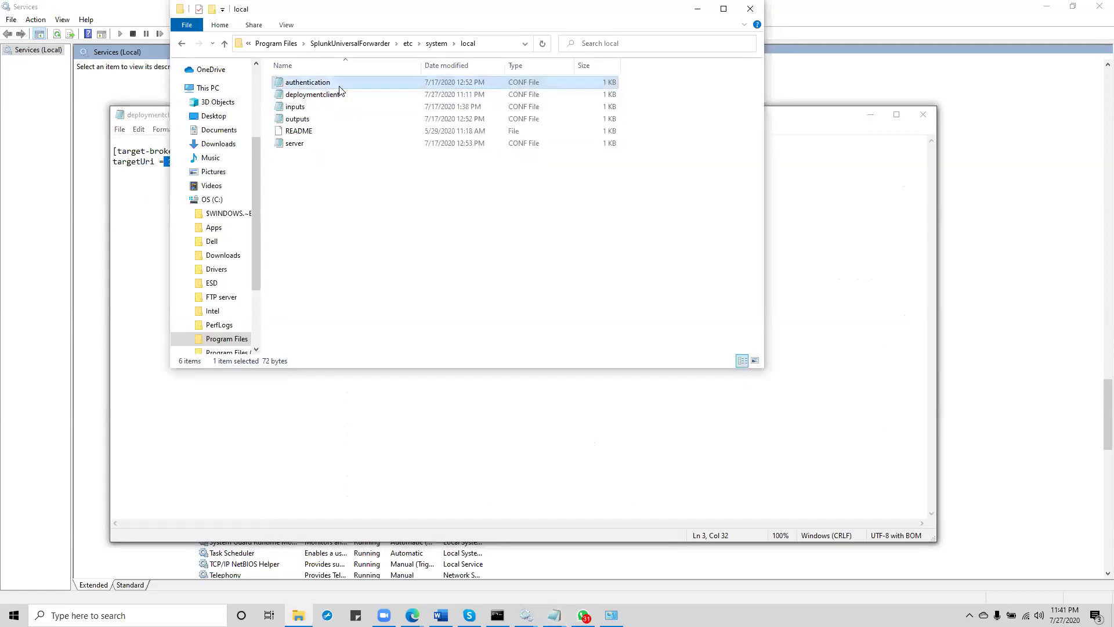
pyautogui.doubleClick(304, 121)
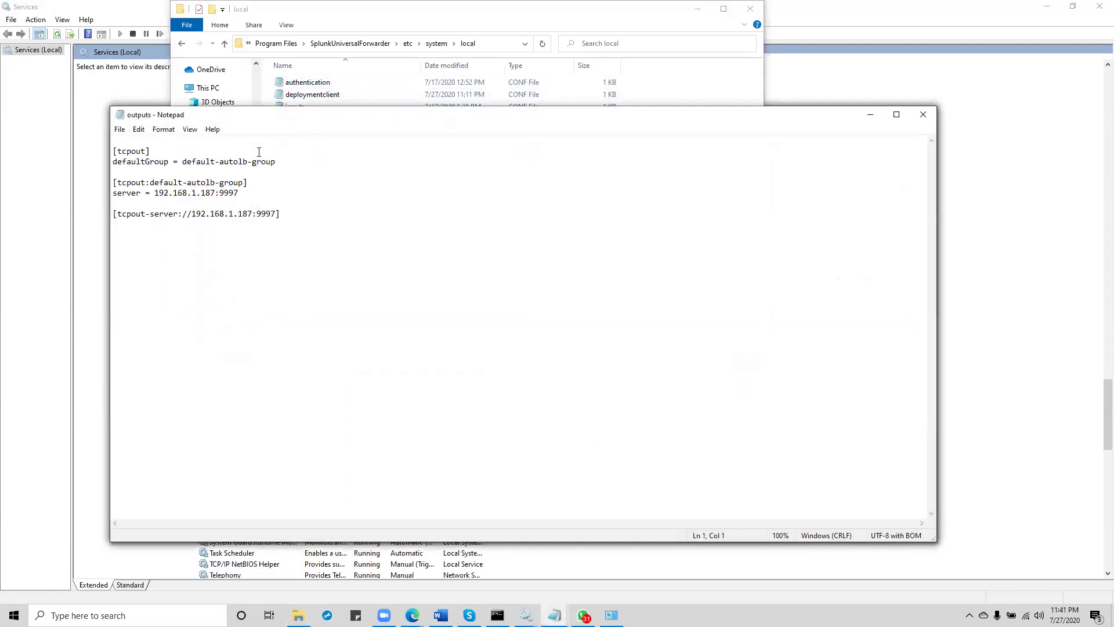
# Step: Add 100.25.210.228:9997 as a second forwarding server on the outputs.conf server line
pyautogui.click(154, 204)
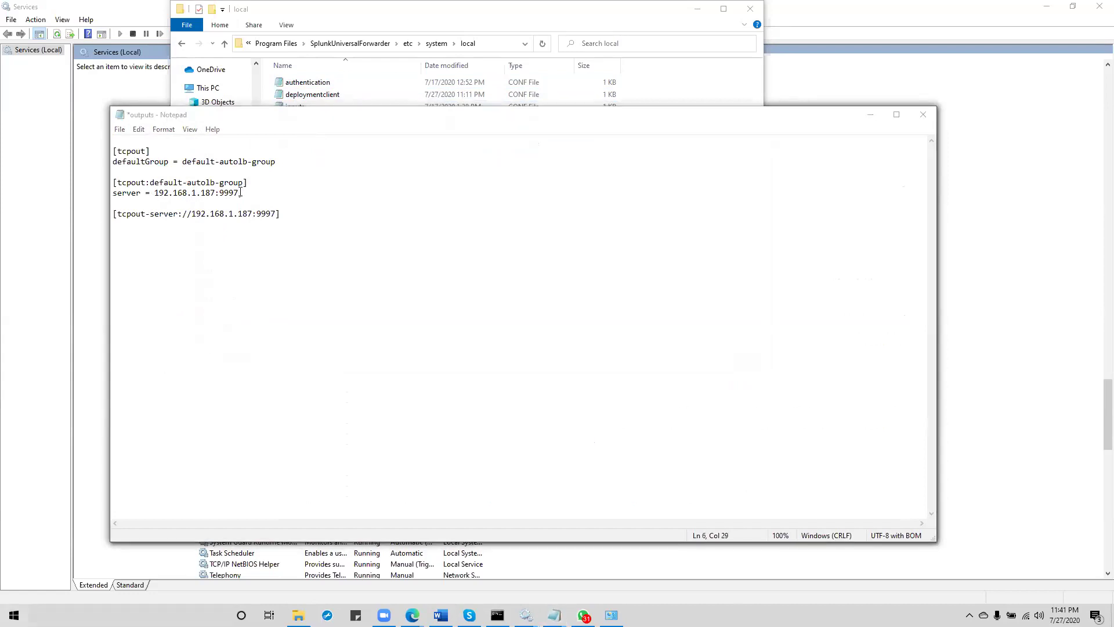
pyautogui.press('super')
pyautogui.hotkey('ctrl', 'v')
pyautogui.click(248, 194)
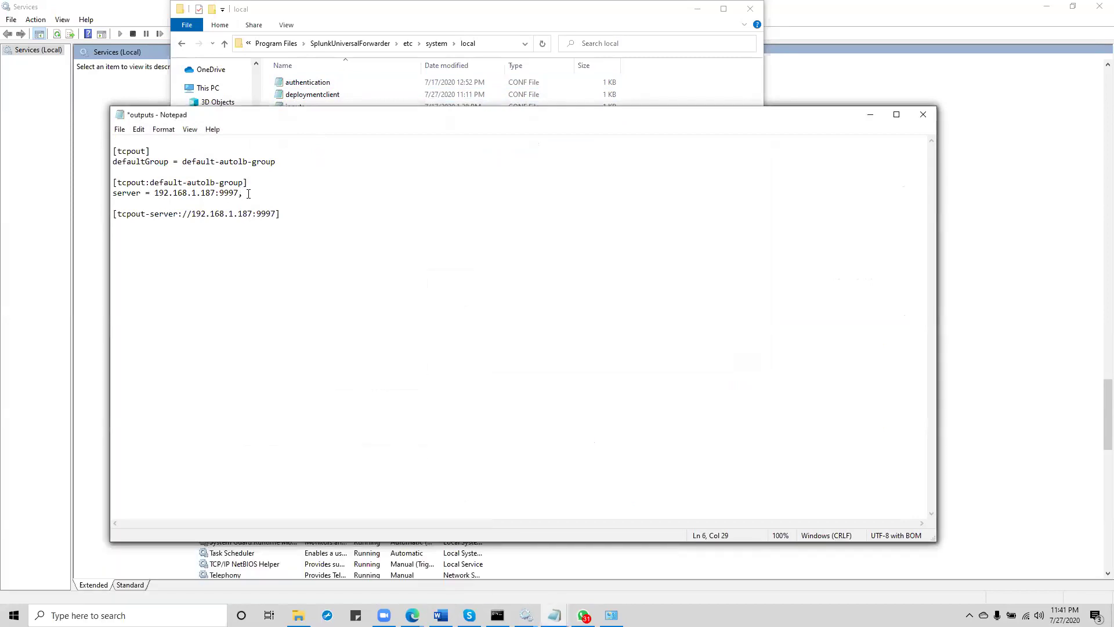
pyautogui.hotkey('ctrl', 'v')
pyautogui.press('BackSpace')
pyautogui.press('BackSpace')
pyautogui.press('BackSpace')
pyautogui.press('BackSpace')
pyautogui.write('9997')
pyautogui.click(276, 215)
pyautogui.write(']')
# Step: Duplicate the tcpout-server stanza for 100.25.210.228:9997, then save and close outputs.conf
pyautogui.moveTo(280, 214); pyautogui.dragTo(99, 206)
pyautogui.hotkey('ctrl', 'c')
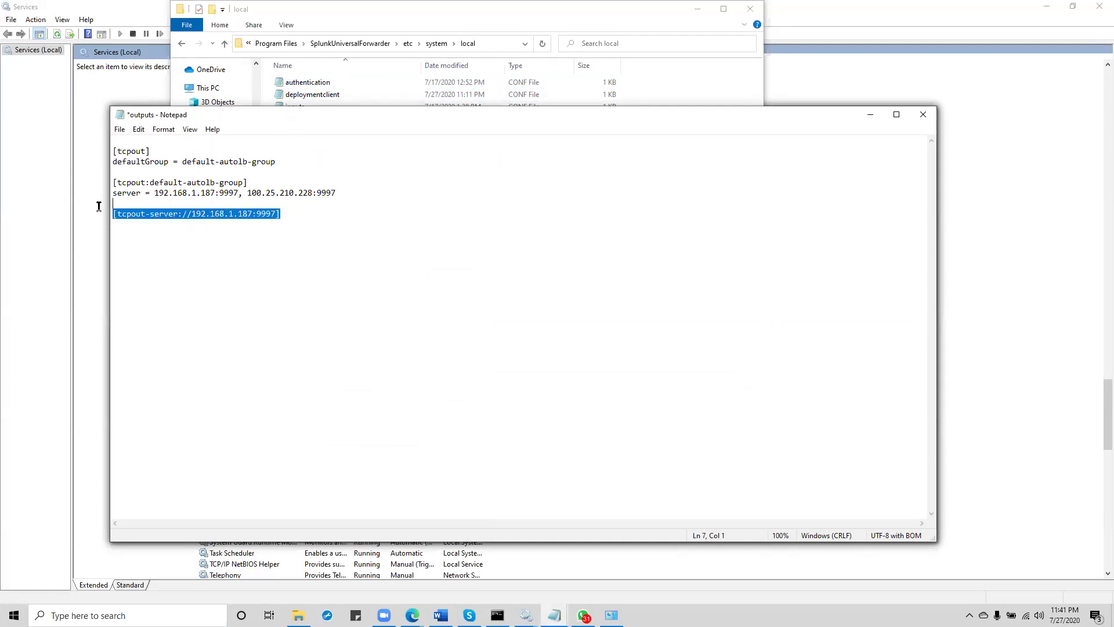
pyautogui.click(150, 236)
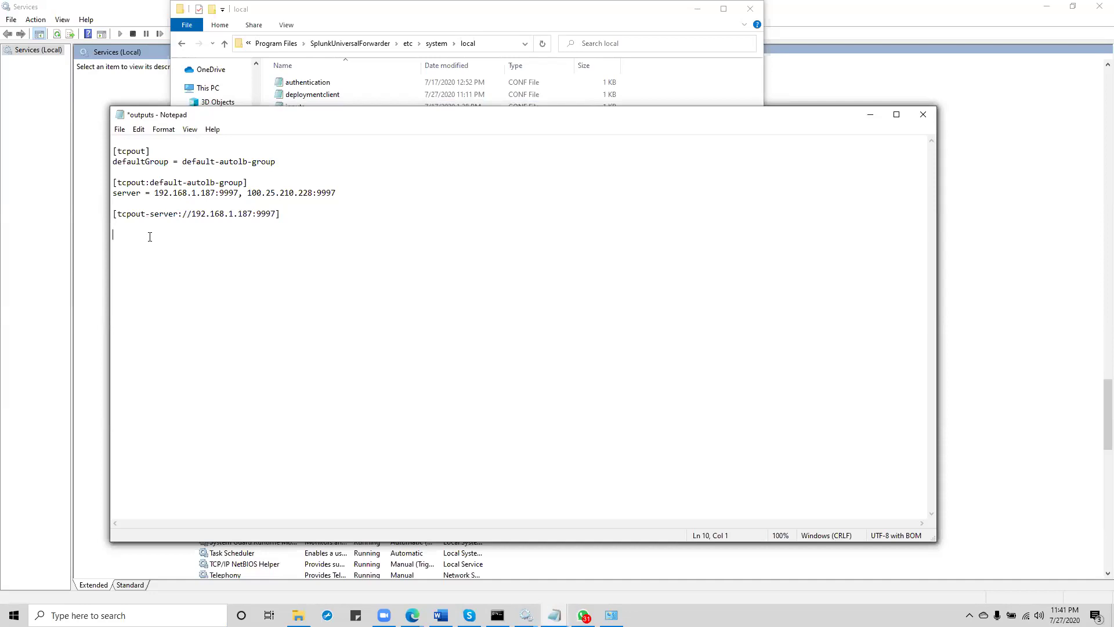
pyautogui.hotkey('ctrl', 'v')
pyautogui.moveTo(337, 194); pyautogui.dragTo(250, 198)
pyautogui.hotkey('ctrl', 'c')
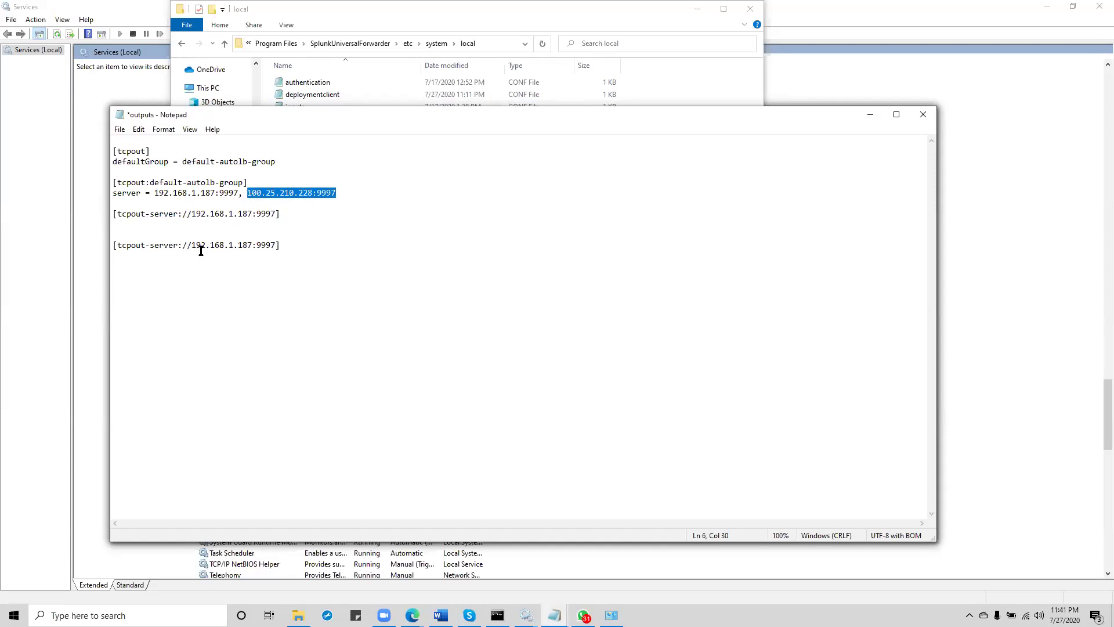
pyautogui.moveTo(191, 245); pyautogui.dragTo(275, 241)
pyautogui.hotkey('ctrl', 'v')
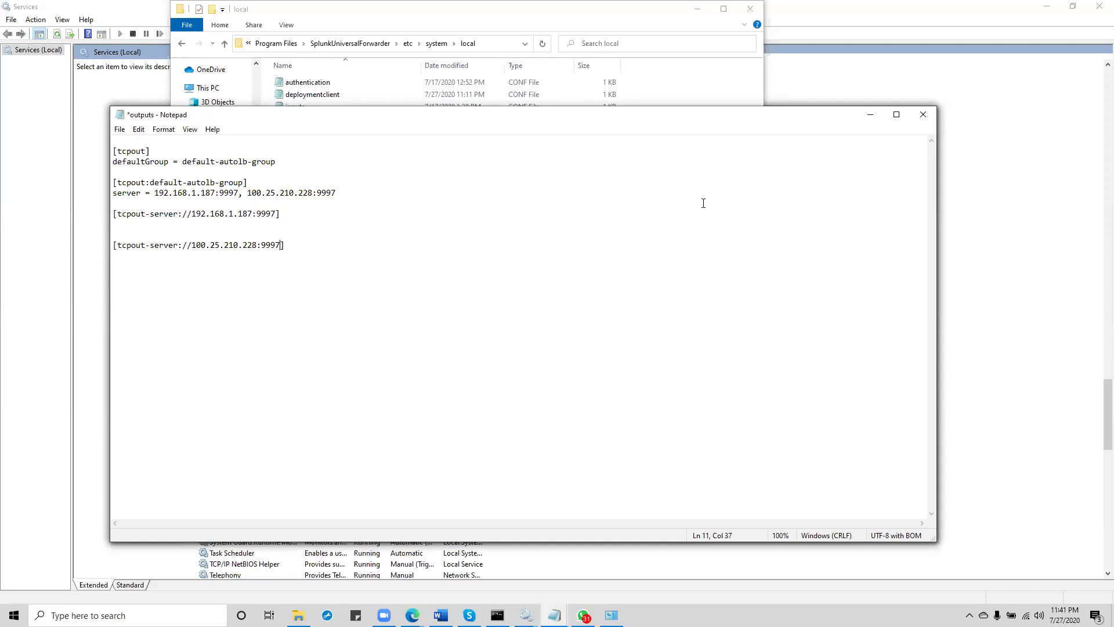
pyautogui.click(923, 116)
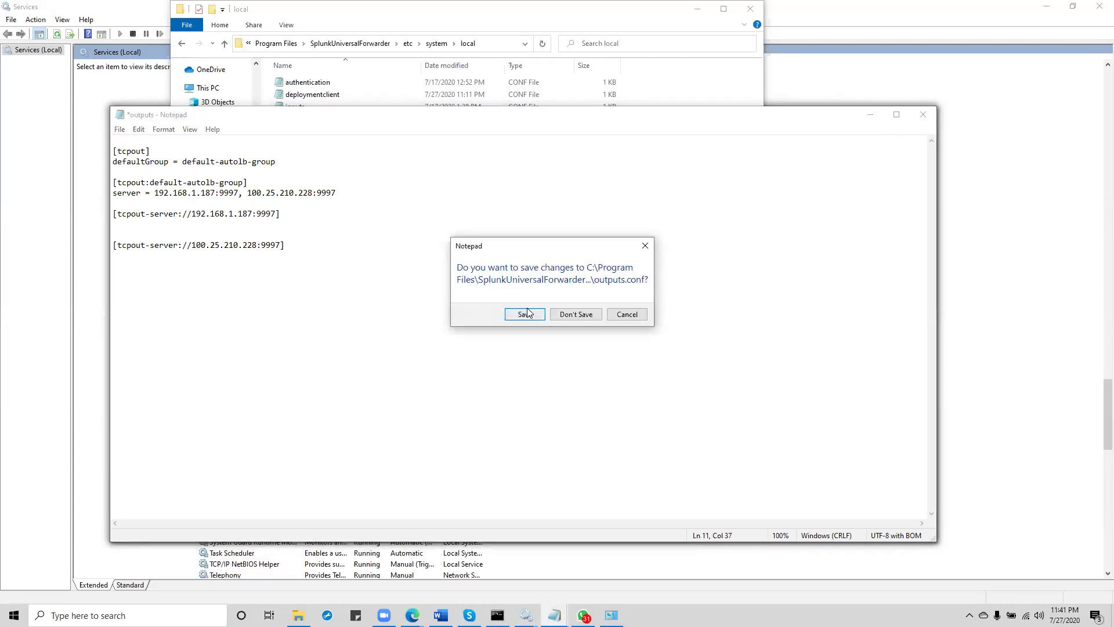
pyautogui.click(525, 314)
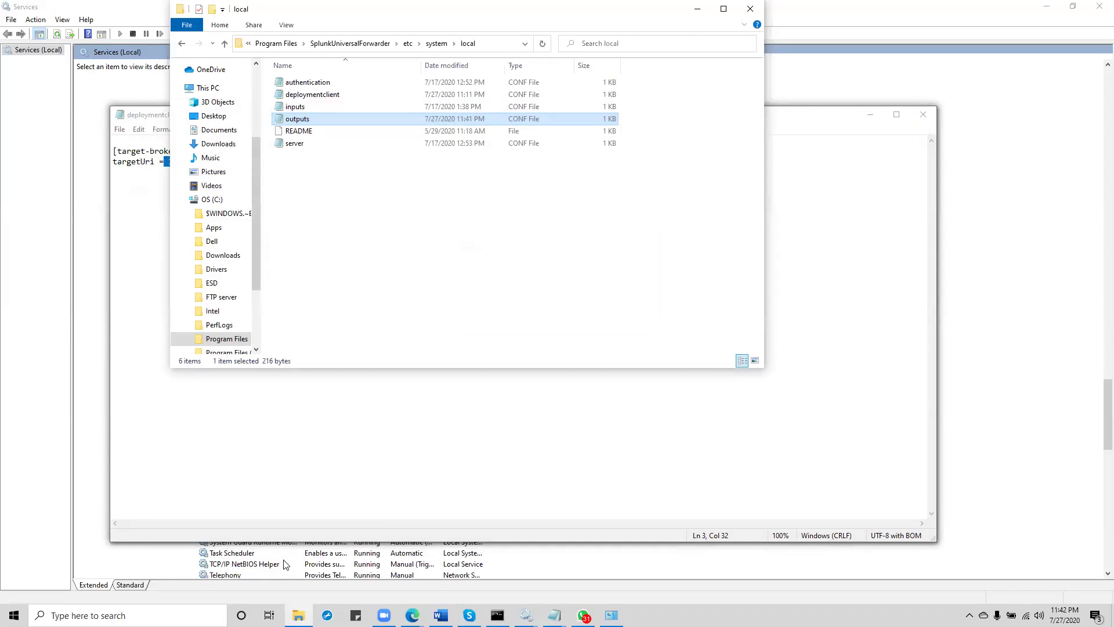
# Step: Stop the SplunkForwarder Service in Services and return to the etc\system\local folder
pyautogui.click(269, 615)
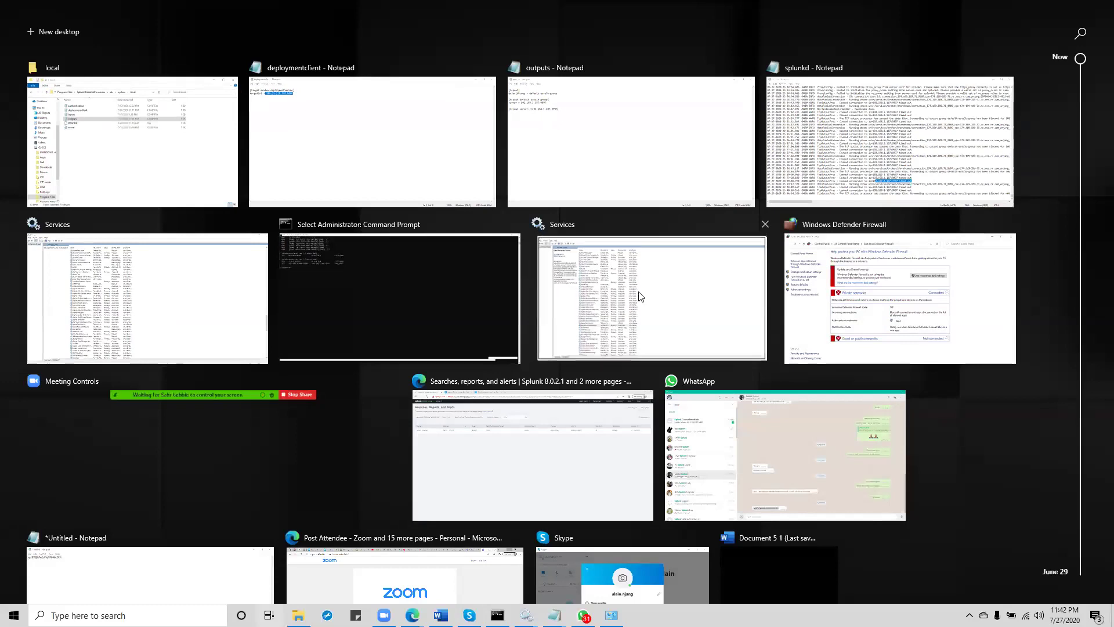
pyautogui.click(608, 297)
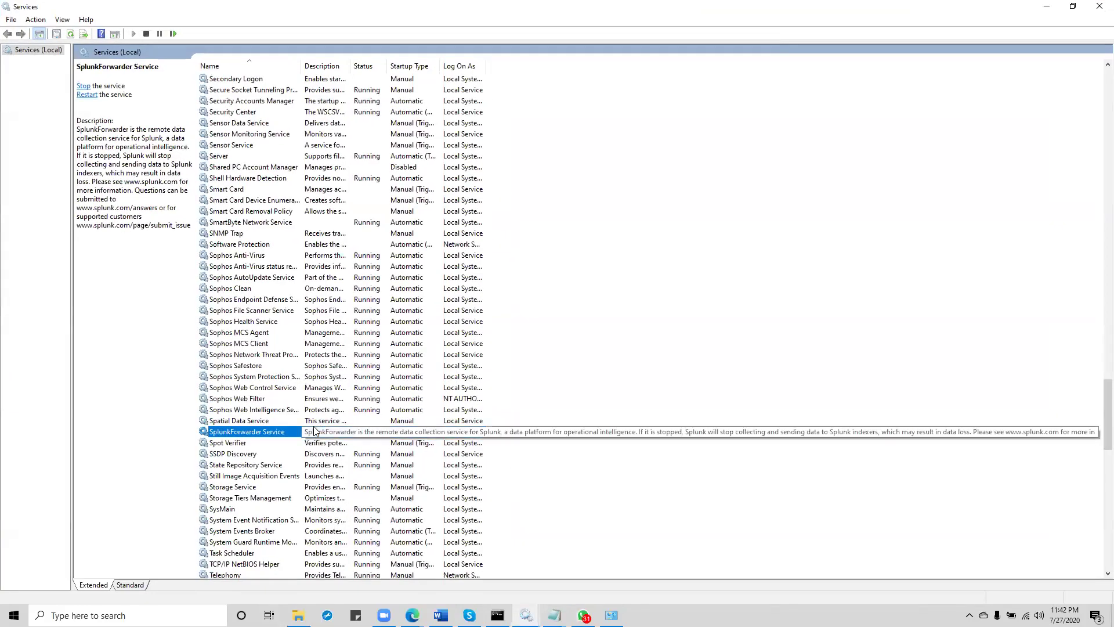
pyautogui.rightClick(296, 436)
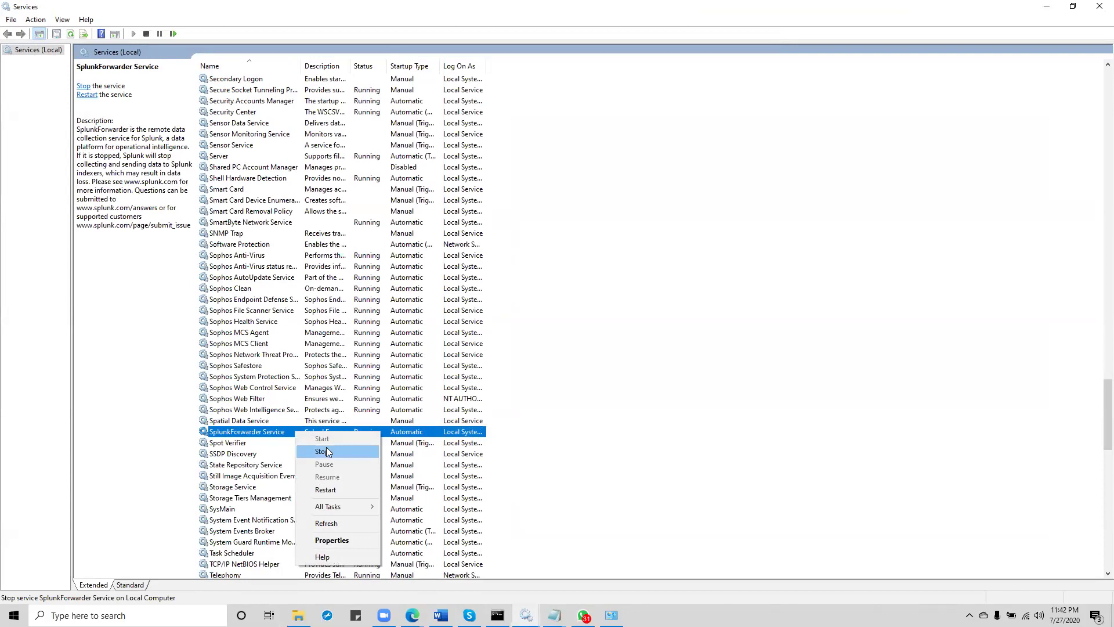
pyautogui.click(326, 452)
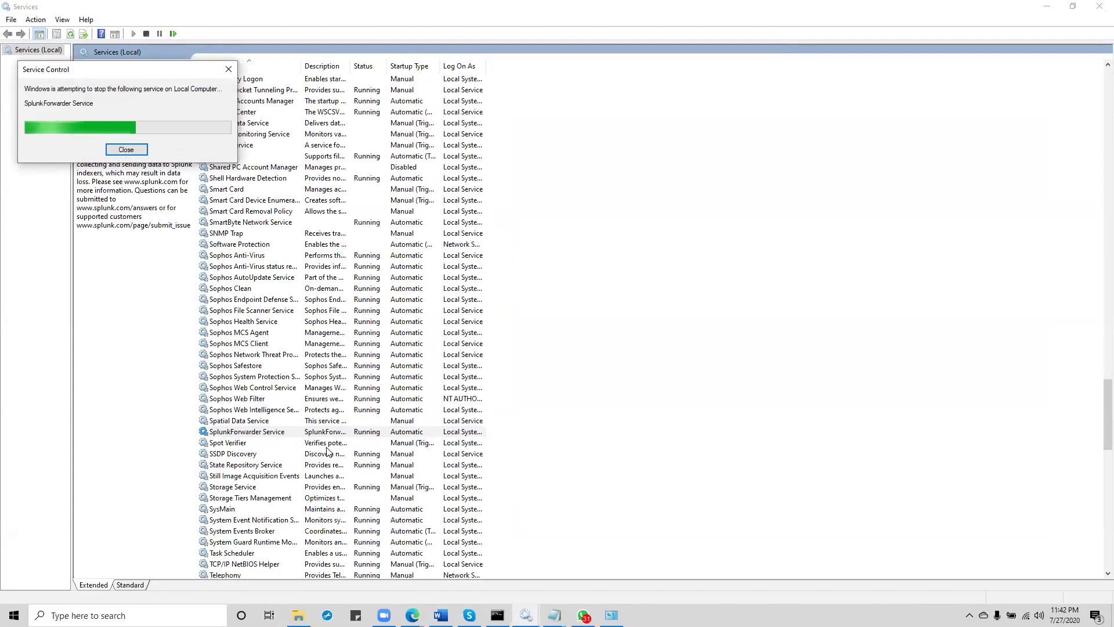
pyautogui.hotkey('alt', 'Tab')
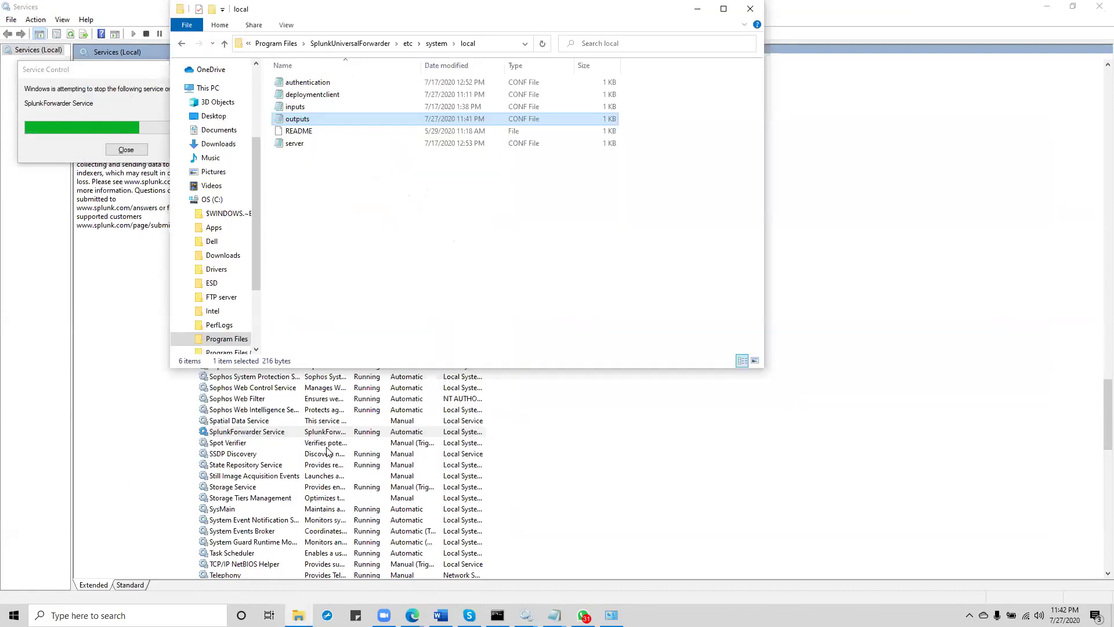
# Step: Open deploymentclient.conf in Notepad and copy both of its configuration lines
pyautogui.click(326, 96)
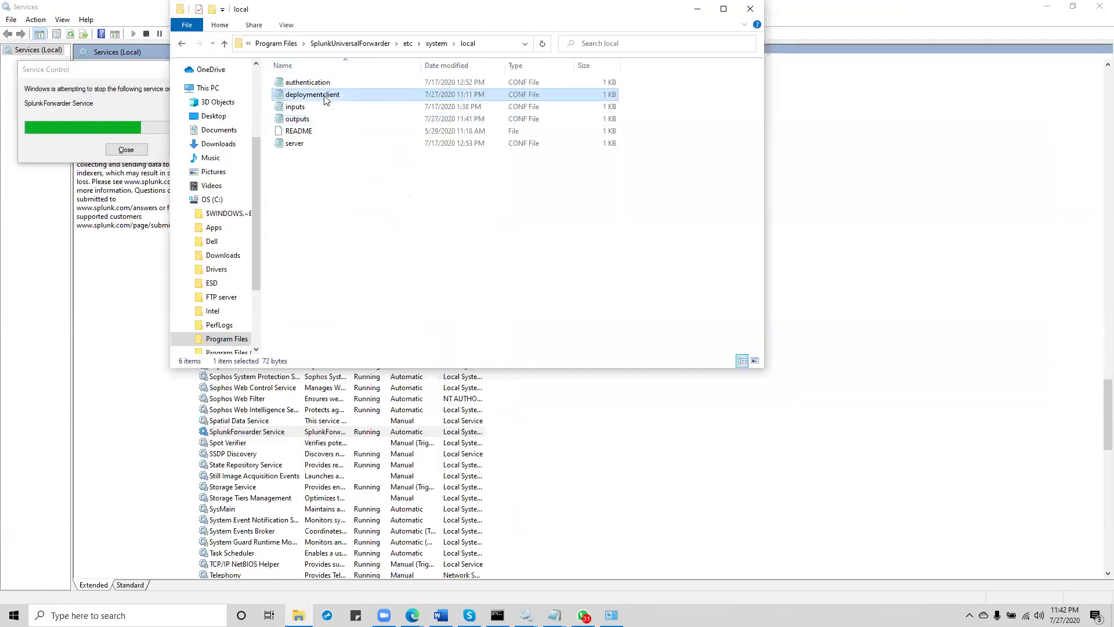
pyautogui.doubleClick(326, 97)
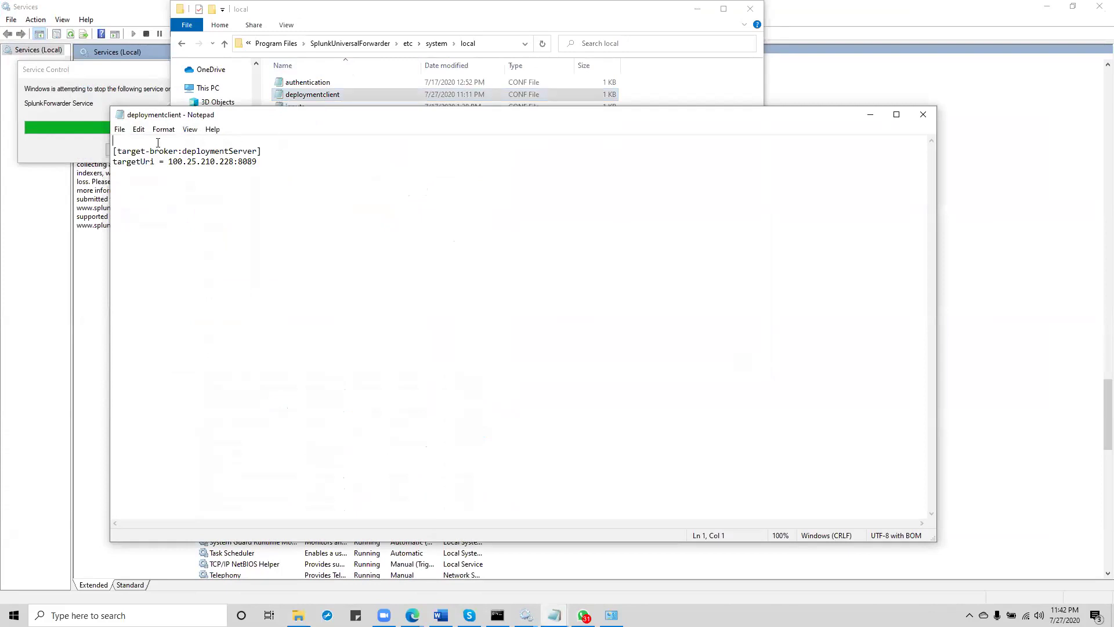
pyautogui.moveTo(114, 151); pyautogui.dragTo(268, 162)
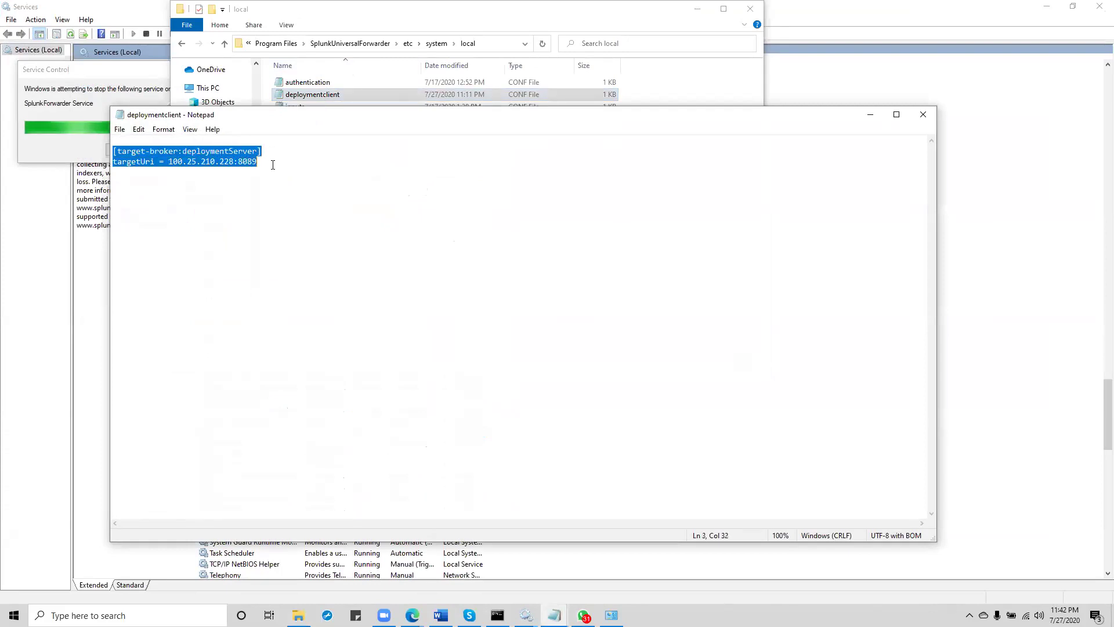
pyautogui.rightClick(217, 153)
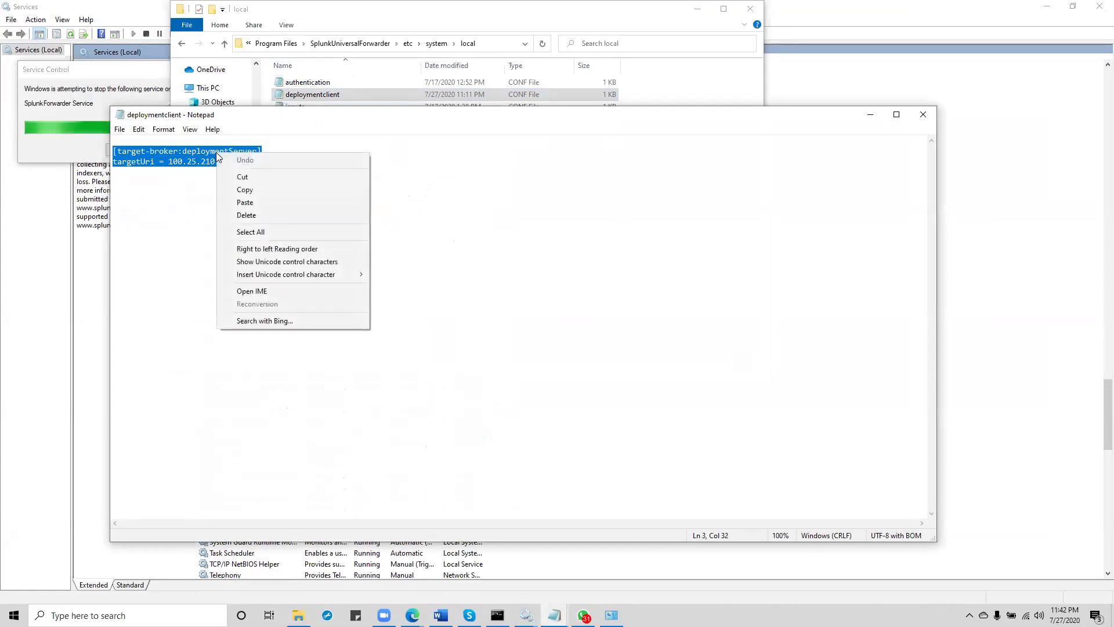
pyautogui.click(247, 189)
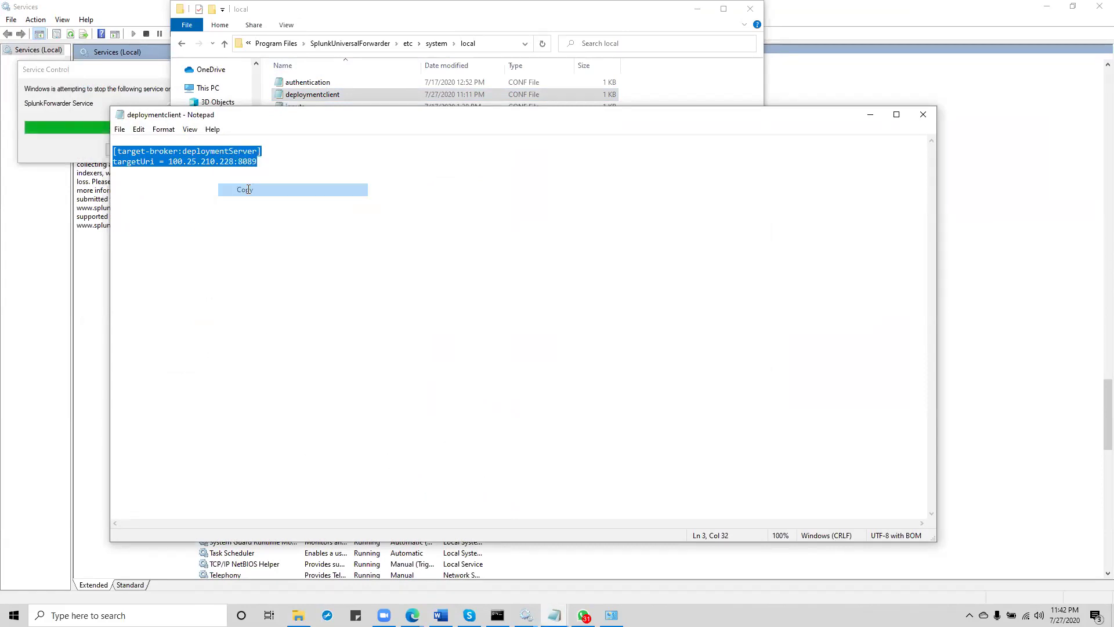
pyautogui.click(583, 614)
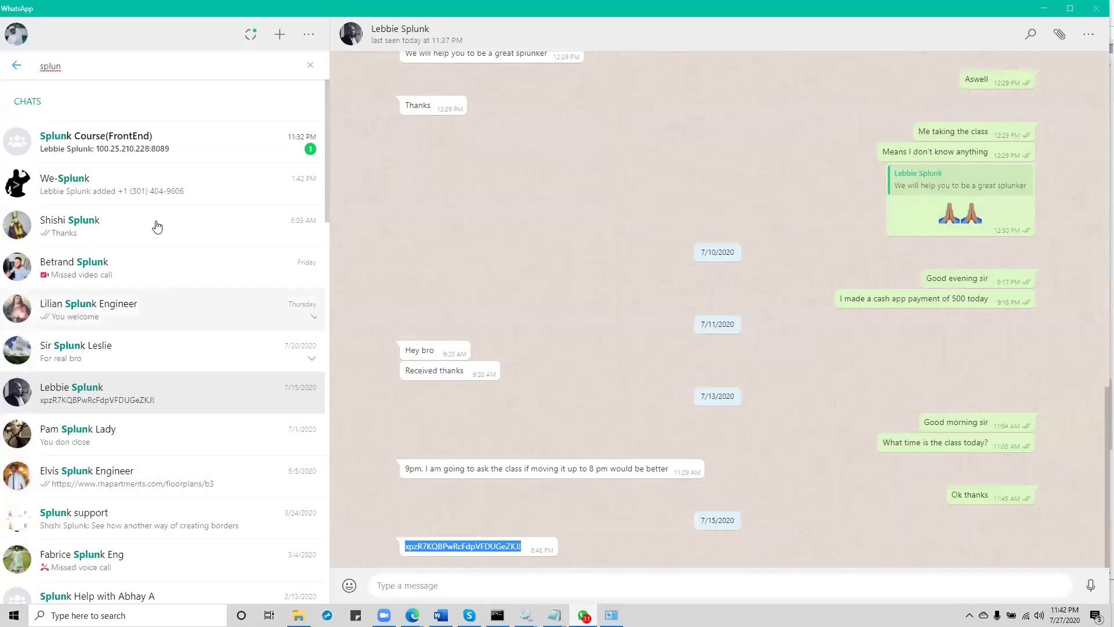
# Step: Send the copied targetUri config, then 'deploymentclient.conf', to the Splunk Course(FrontEnd) chat
pyautogui.click(146, 142)
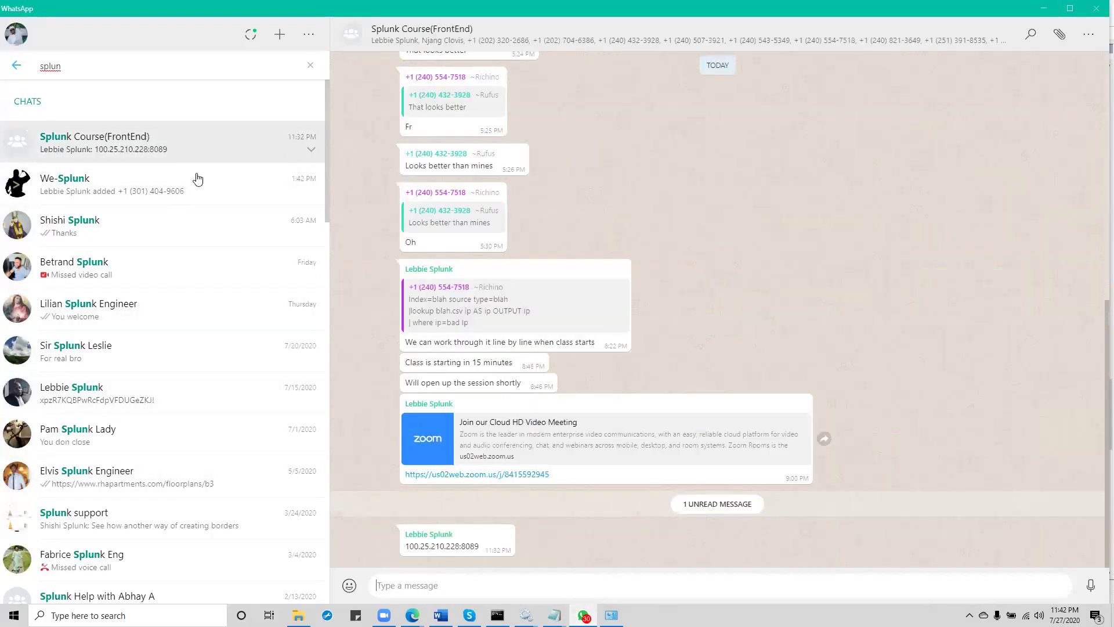
pyautogui.rightClick(463, 583)
pyautogui.click(485, 533)
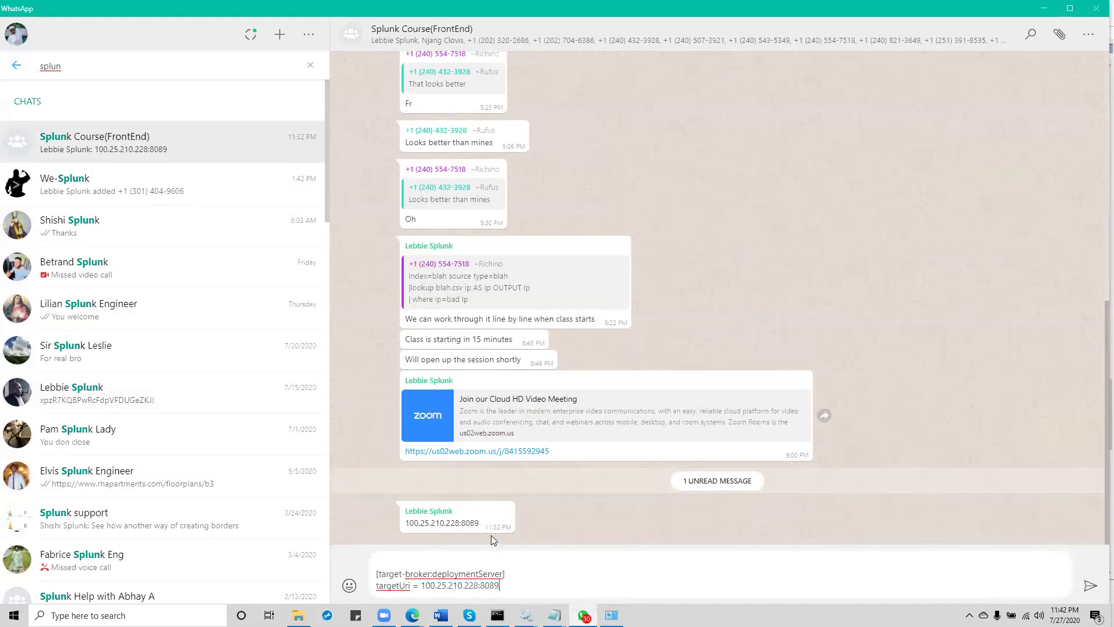
pyautogui.click(1088, 587)
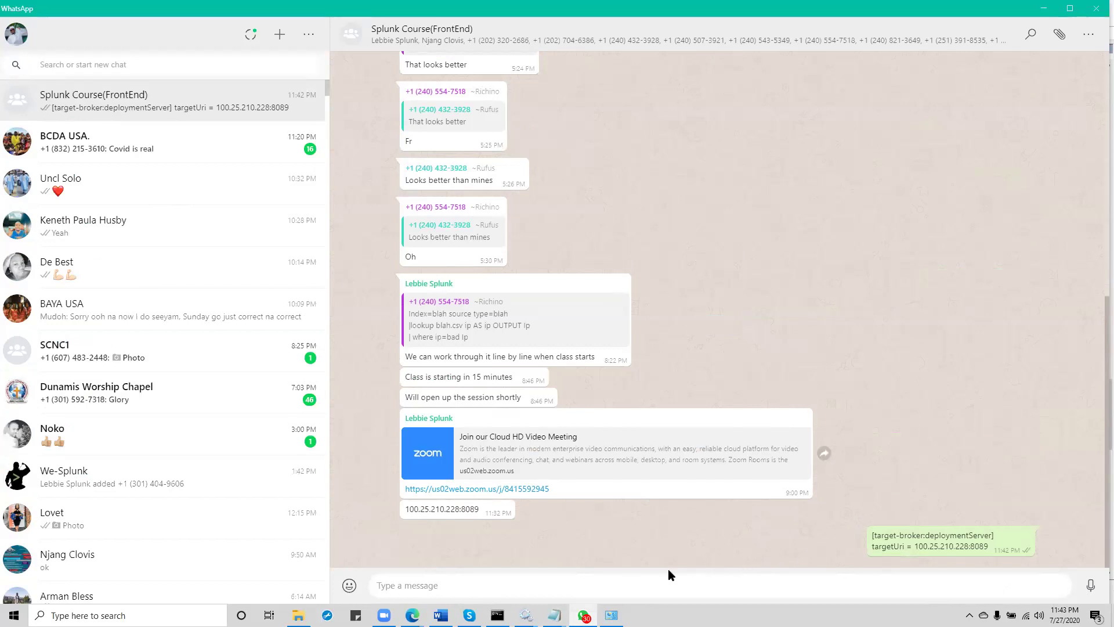
pyautogui.write('deploymentclient.conf')
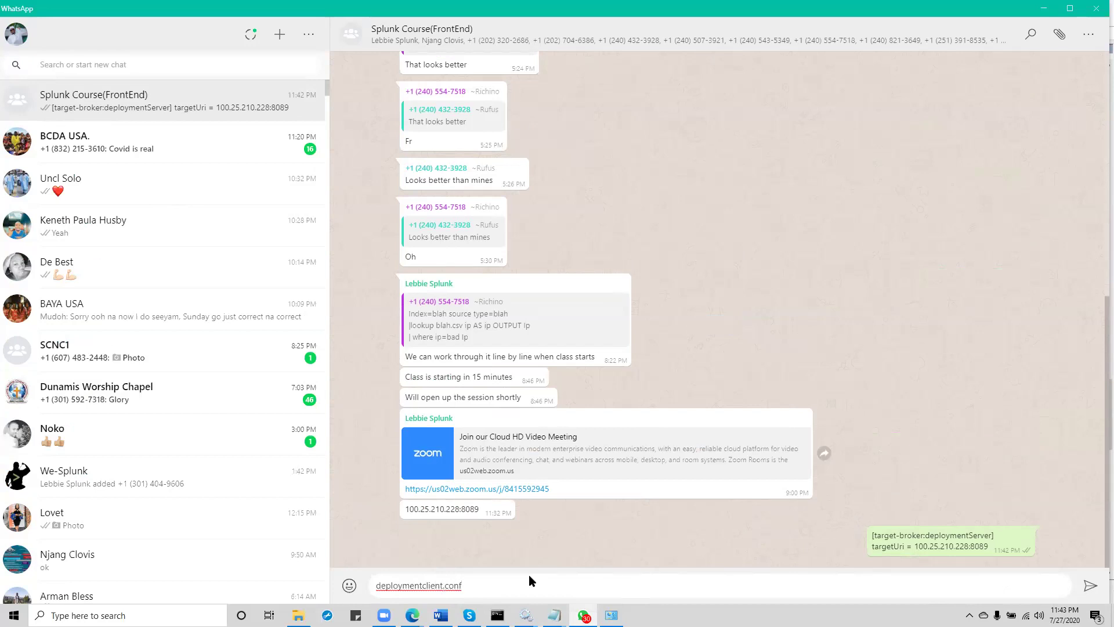
pyautogui.press('Return')
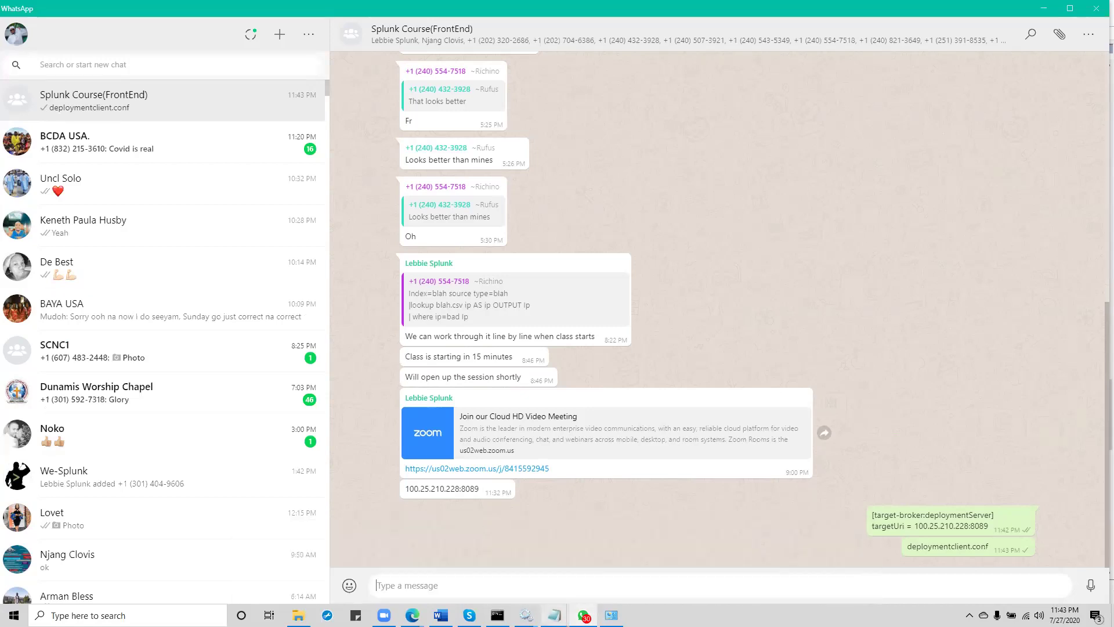
pyautogui.click(269, 615)
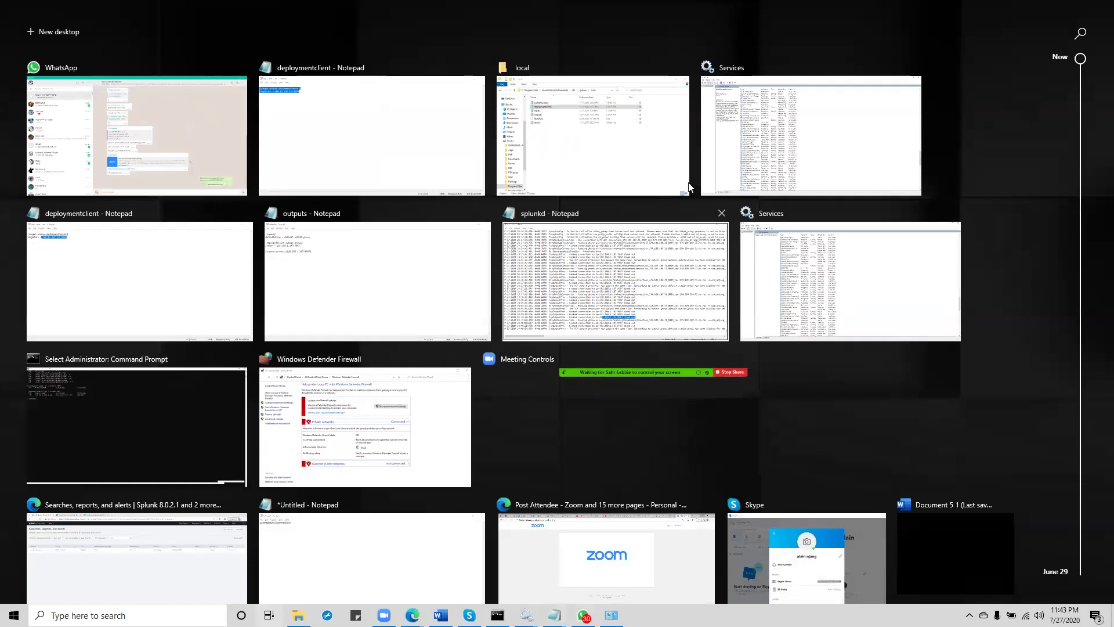
# Step: Dismiss the Error 1053 dialog and start SplunkForwarder Service so it shows Running
pyautogui.click(767, 148)
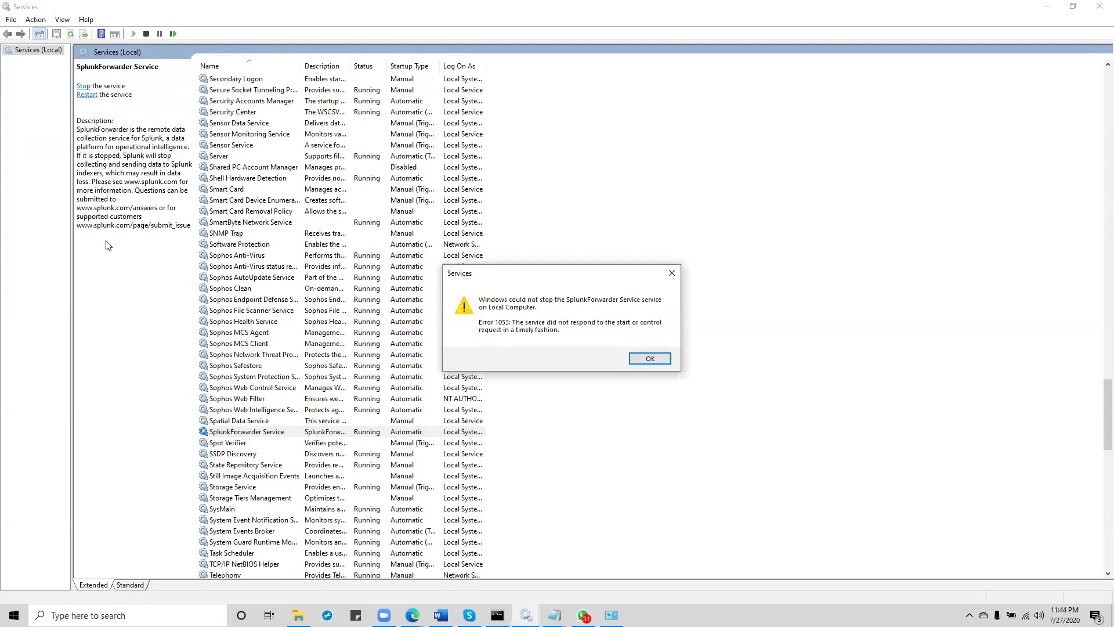
pyautogui.click(650, 358)
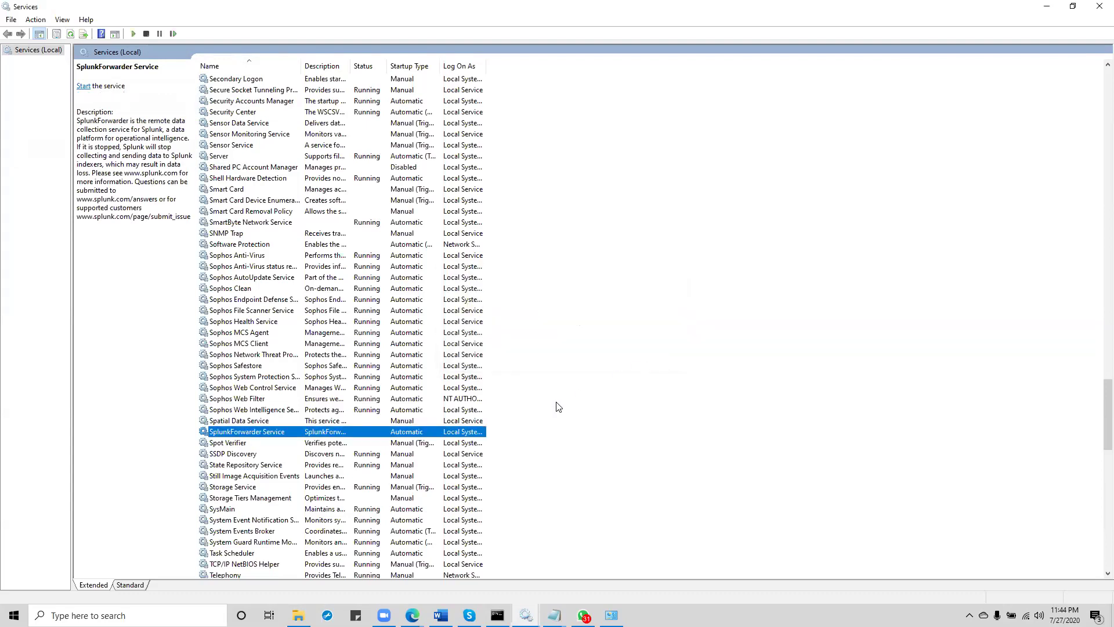
pyautogui.rightClick(397, 436)
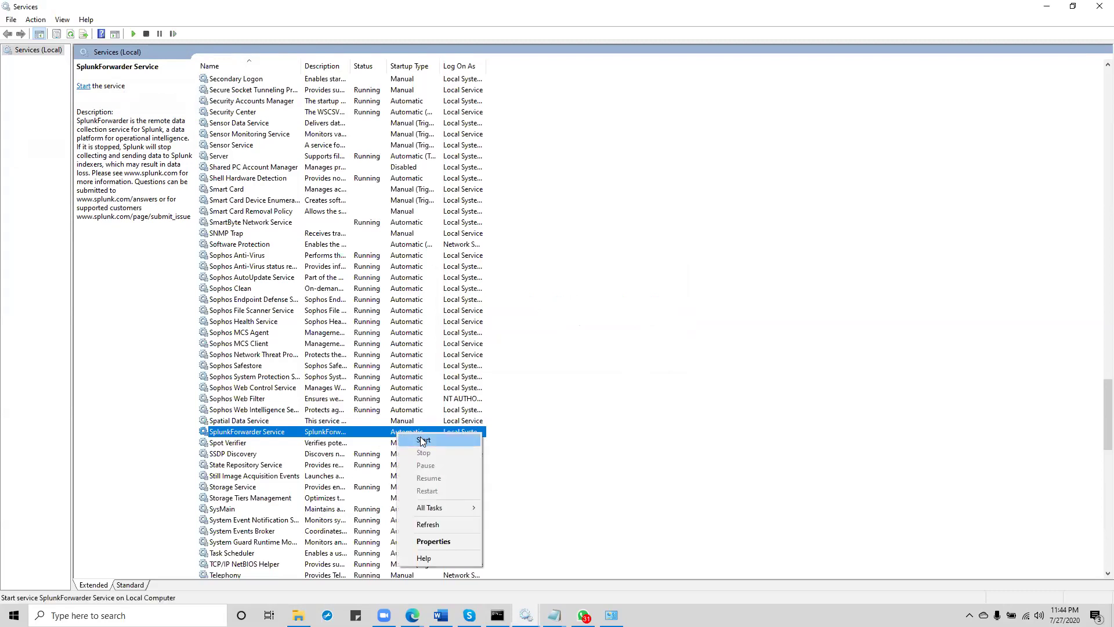
pyautogui.click(423, 441)
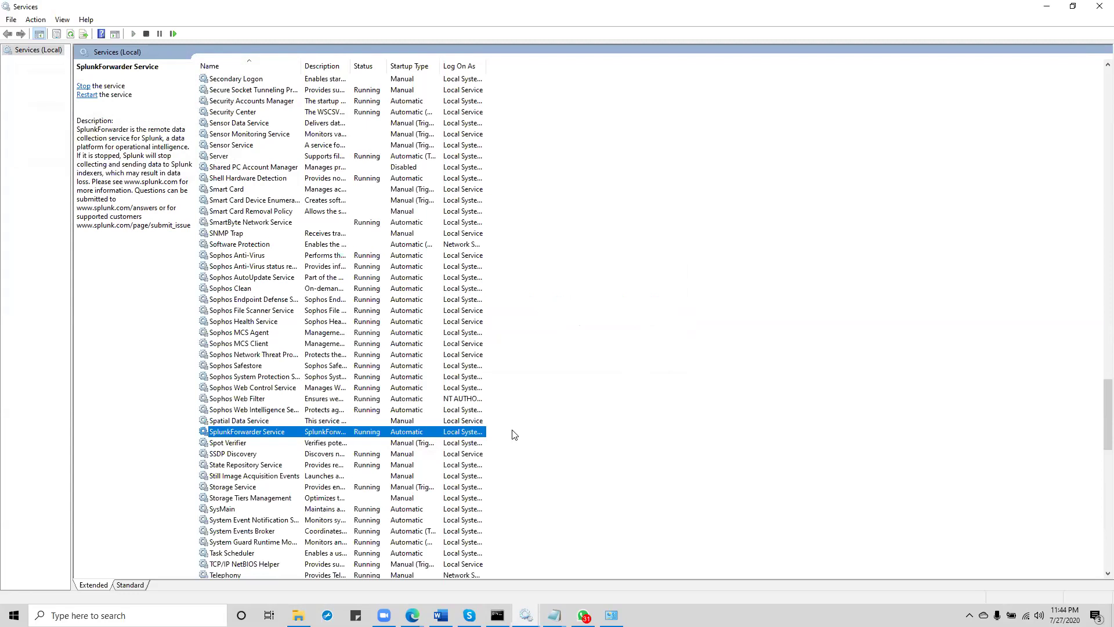
# Step: Browse from etc\system\local to SplunkUniversalForwarder\var\log\splunk and open splunkd in Notepad
pyautogui.click(298, 615)
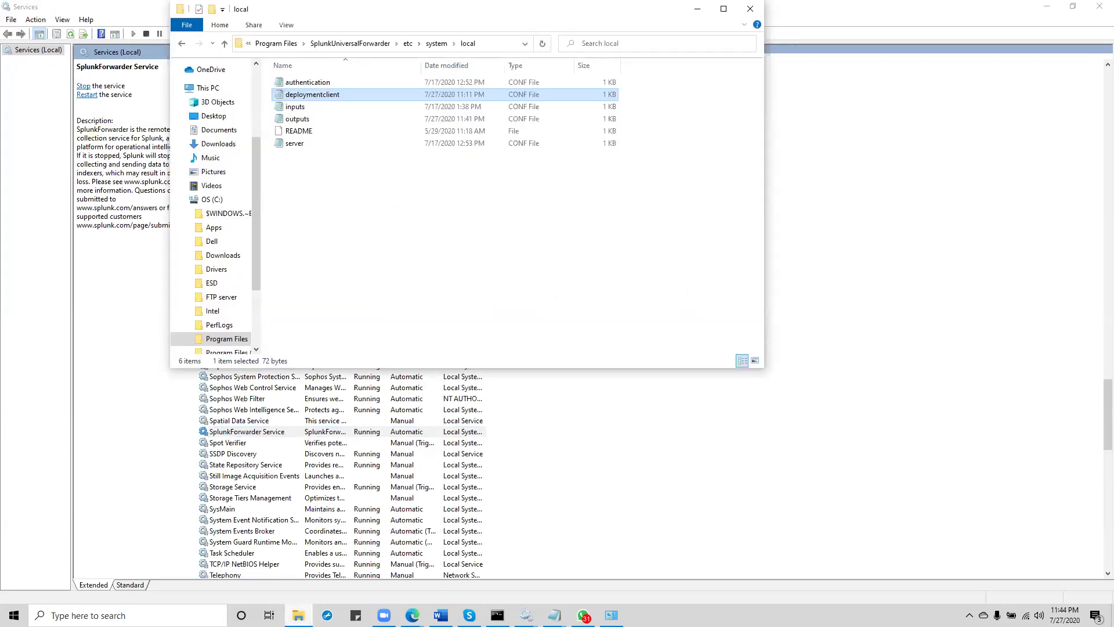
pyautogui.click(409, 44)
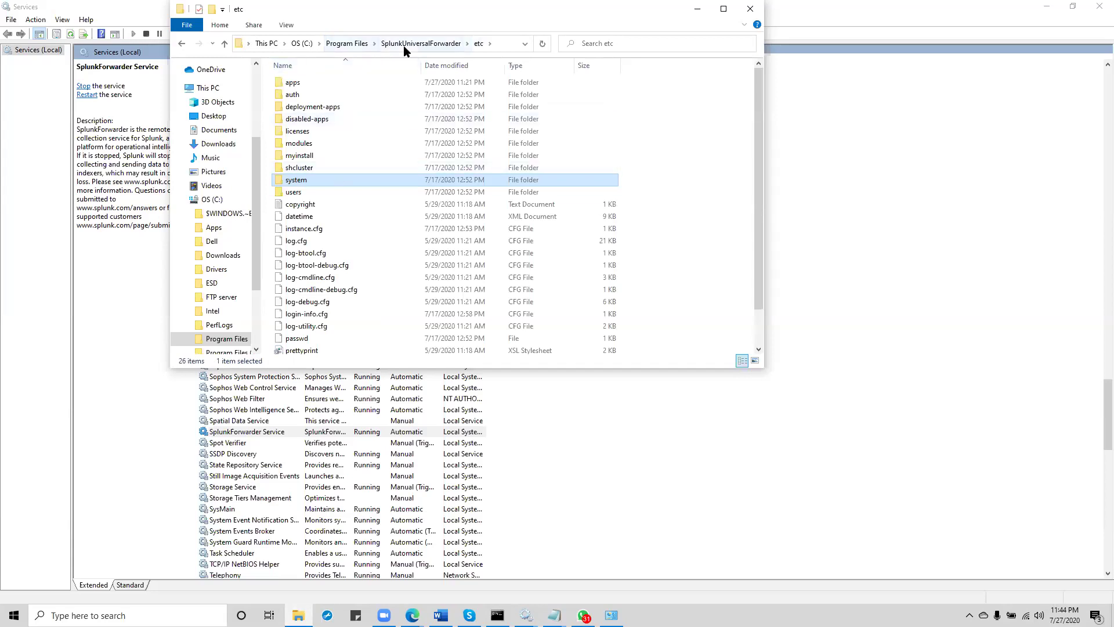
pyautogui.click(403, 44)
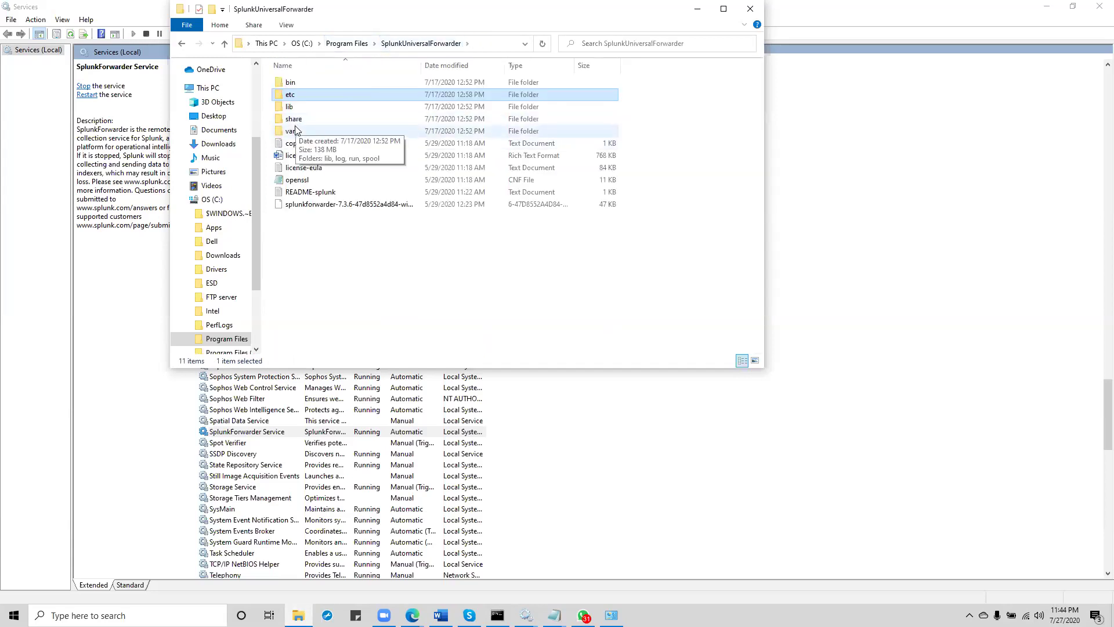
pyautogui.doubleClick(296, 130)
pyautogui.doubleClick(292, 96)
pyautogui.click(294, 97)
pyautogui.doubleClick(294, 98)
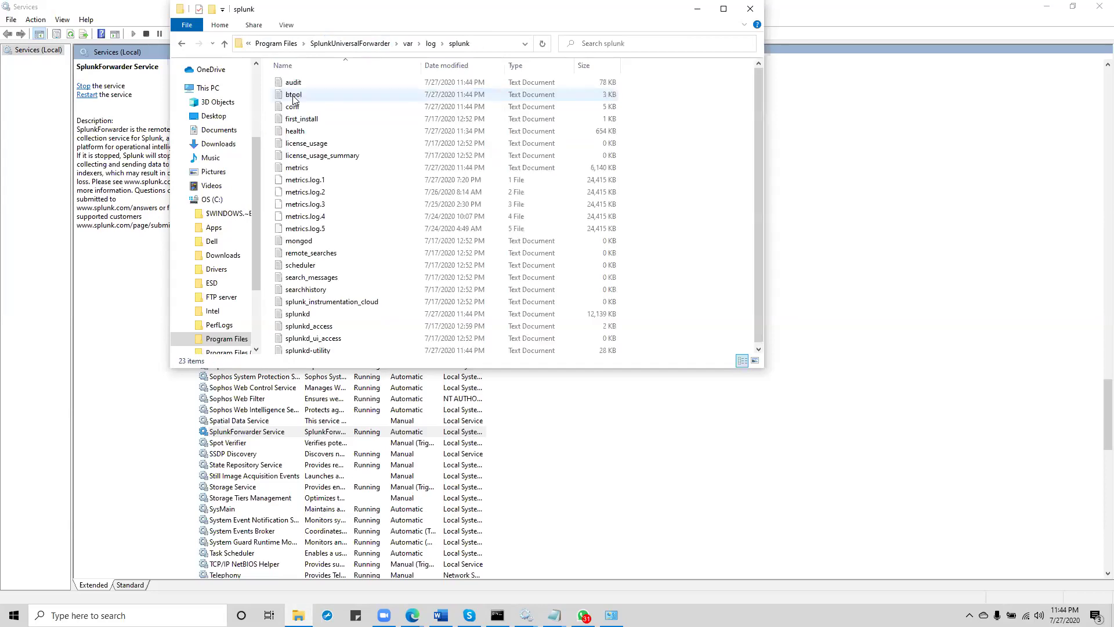
pyautogui.doubleClick(298, 313)
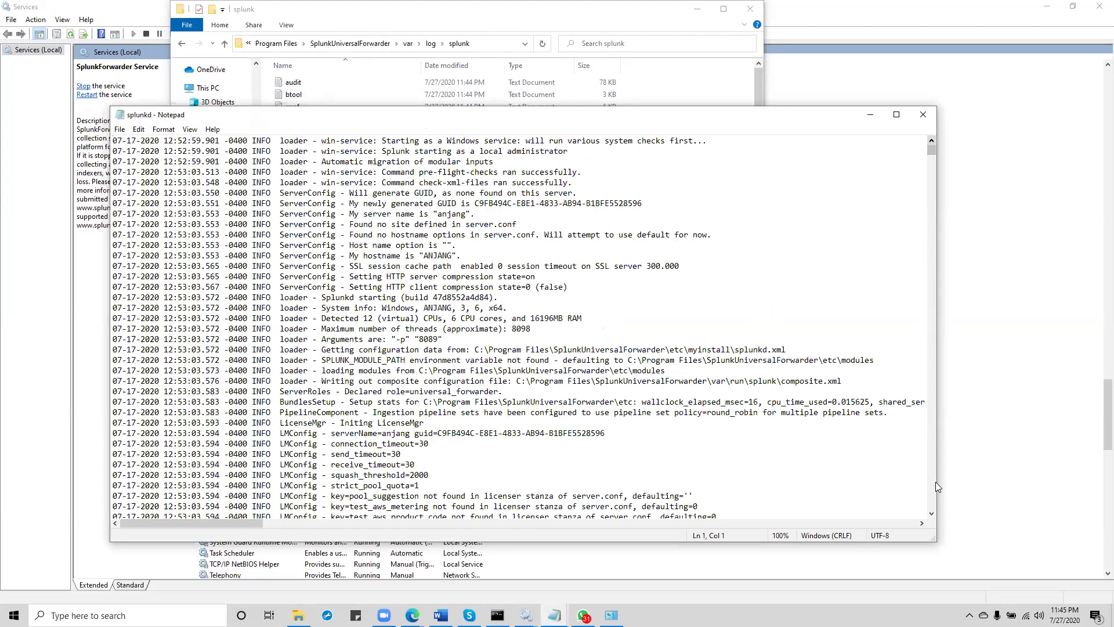
# Step: Scroll to the end of splunkd.log and highlight 'Connected to idx=100.25.210.228:9997'
pyautogui.moveTo(930, 152); pyautogui.dragTo(882, 525)
pyautogui.moveTo(931, 152); pyautogui.dragTo(935, 507)
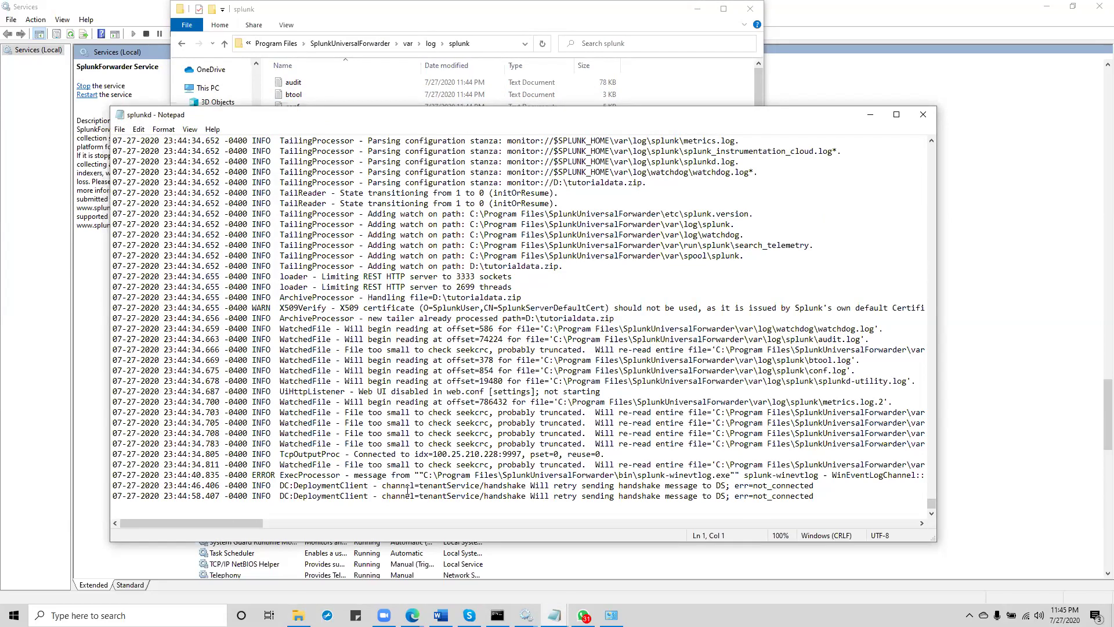
pyautogui.moveTo(424, 453); pyautogui.dragTo(519, 454)
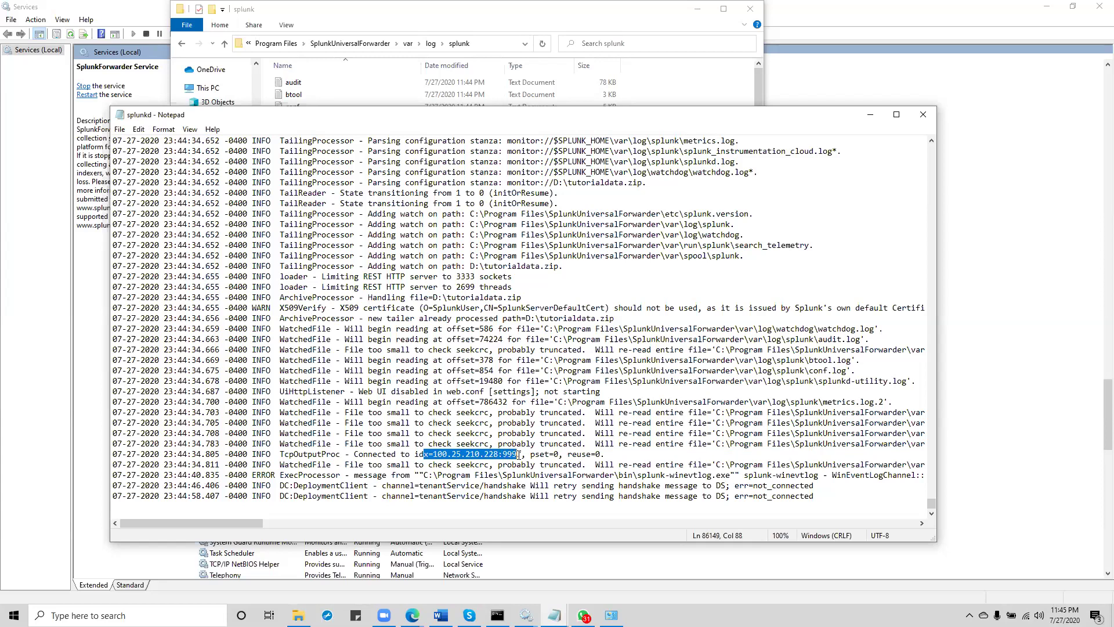
pyautogui.doubleClick(378, 455)
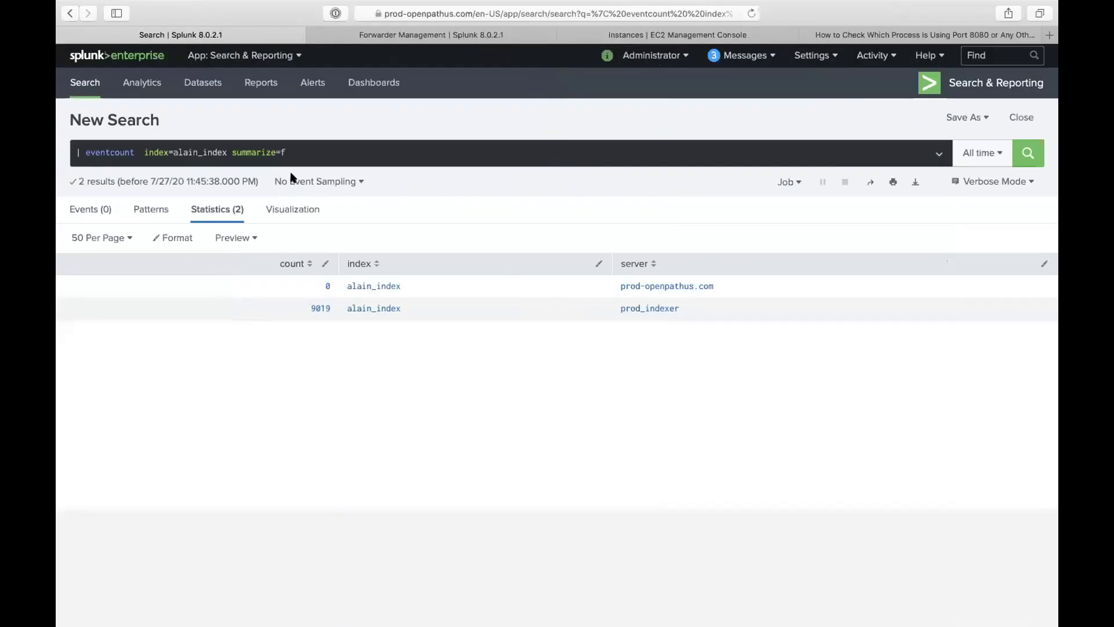
pyautogui.click(305, 164)
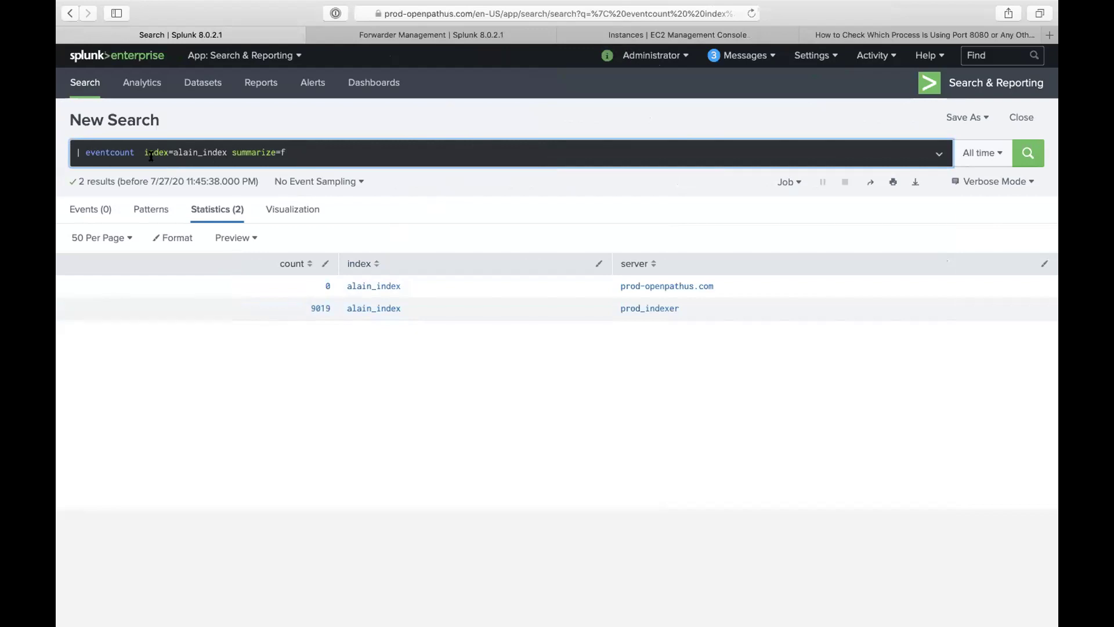
# Step: Remove '| eventcount' and 'summarize=f' and run the plain index=alain_index search
pyautogui.moveTo(144, 152); pyautogui.dragTo(58, 110)
pyautogui.press('BackSpace')
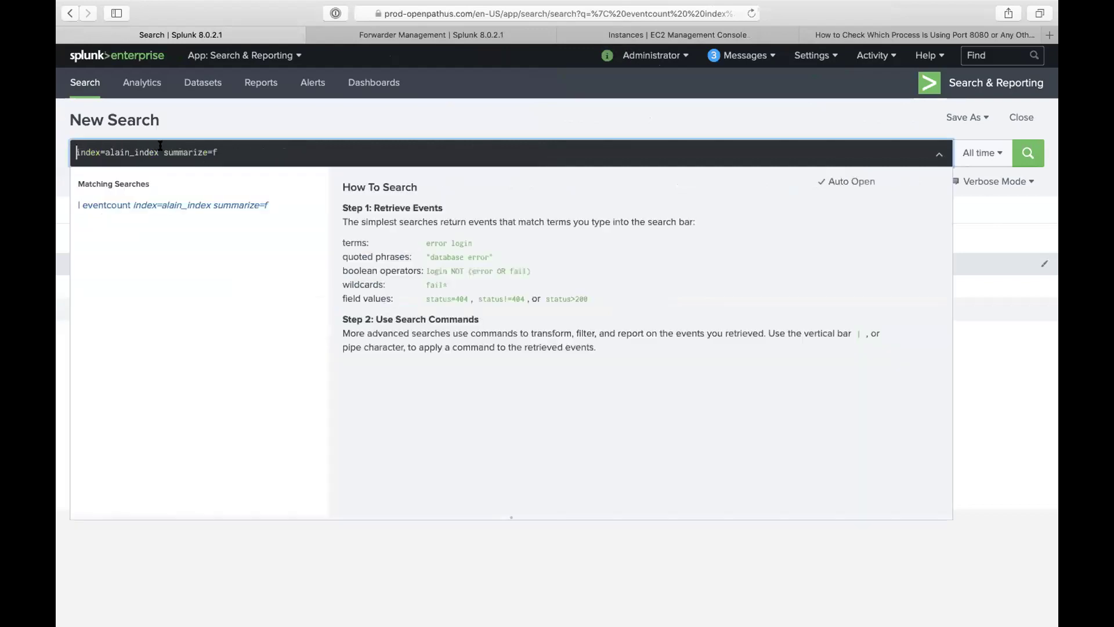
pyautogui.press('BackSpace')
pyautogui.press('Return')
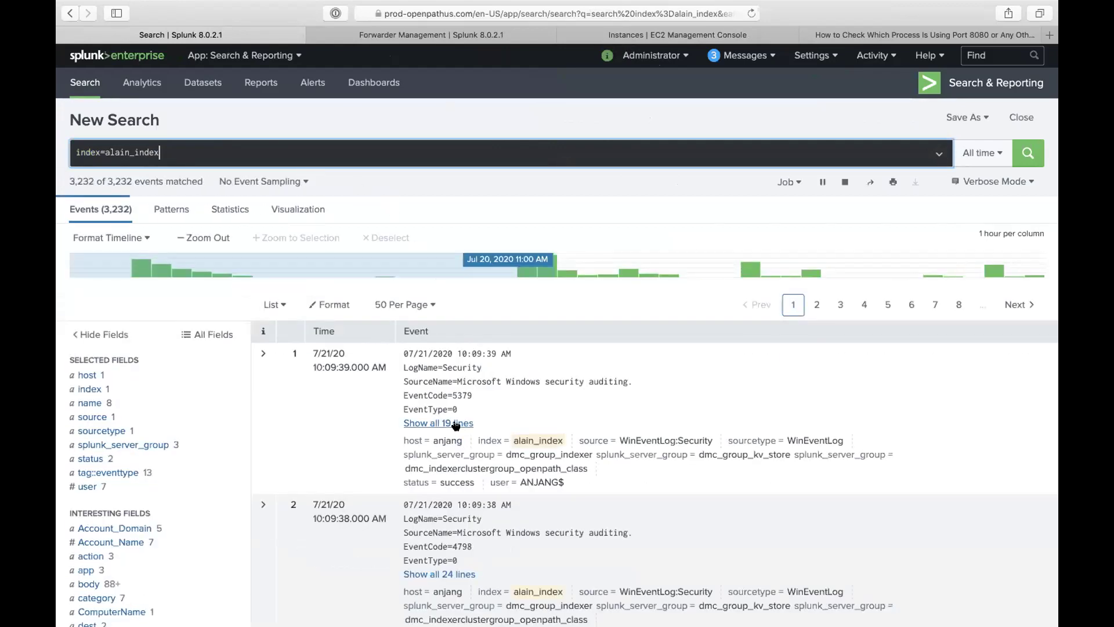
# Step: Expand the first two events and view the Account_Name and EventCode value summaries
pyautogui.click(455, 423)
pyautogui.scroll(-5, 485, 476)
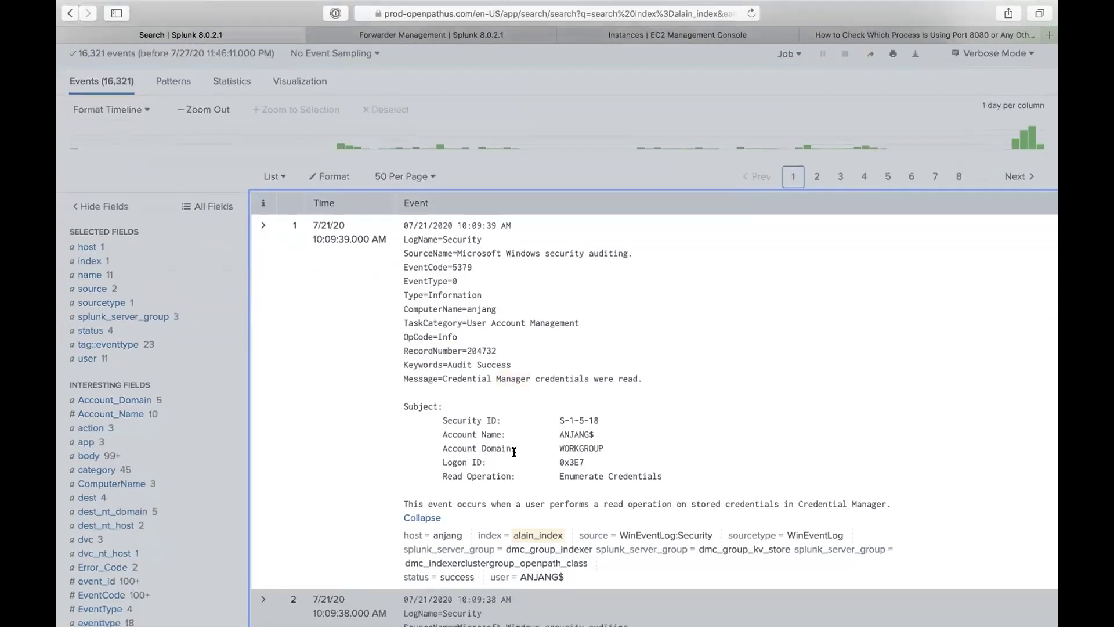
pyautogui.scroll(-4, 548, 497)
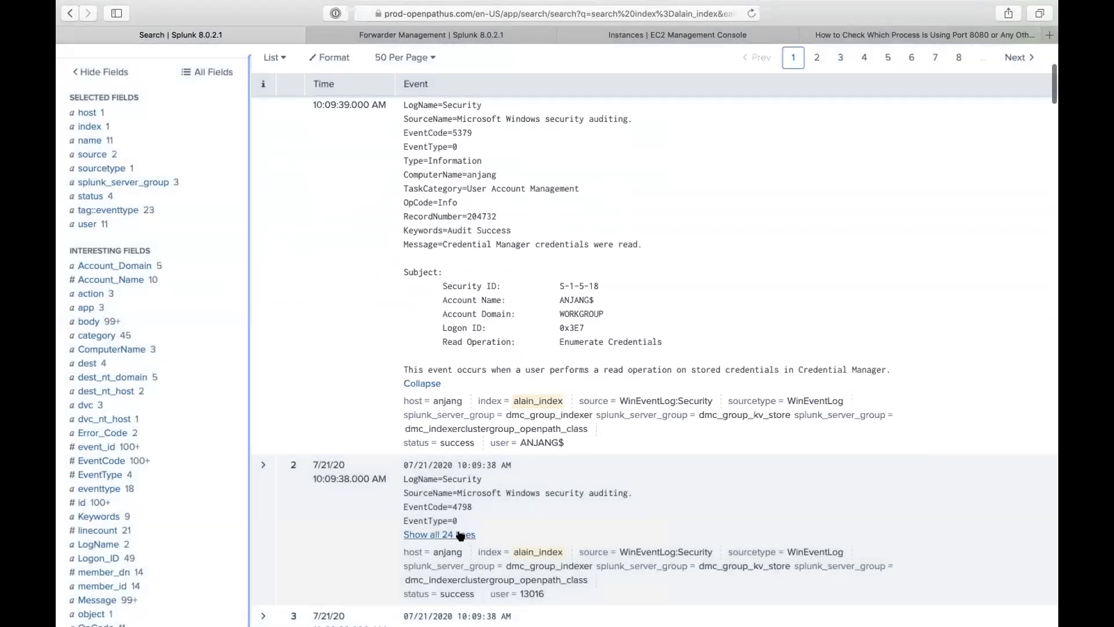
pyautogui.click(458, 534)
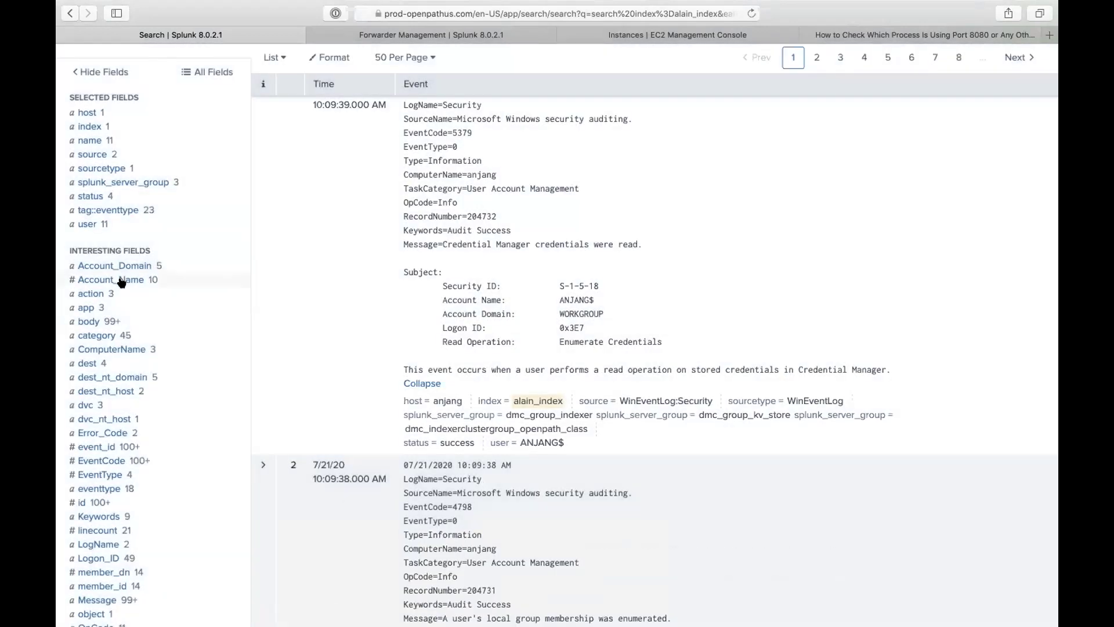
pyautogui.click(119, 279)
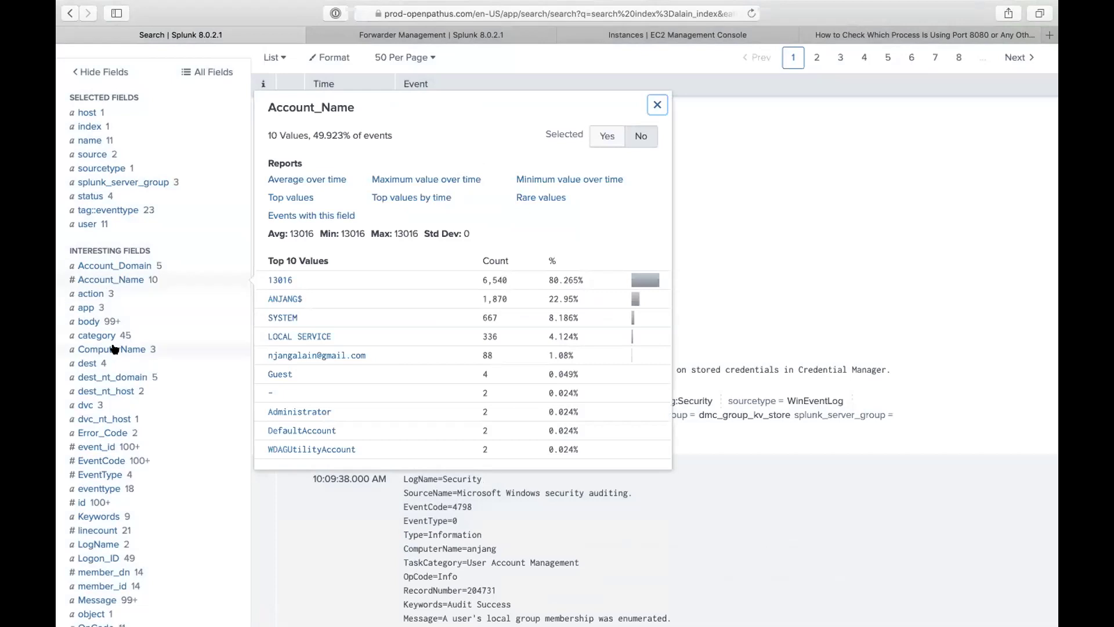
pyautogui.click(119, 460)
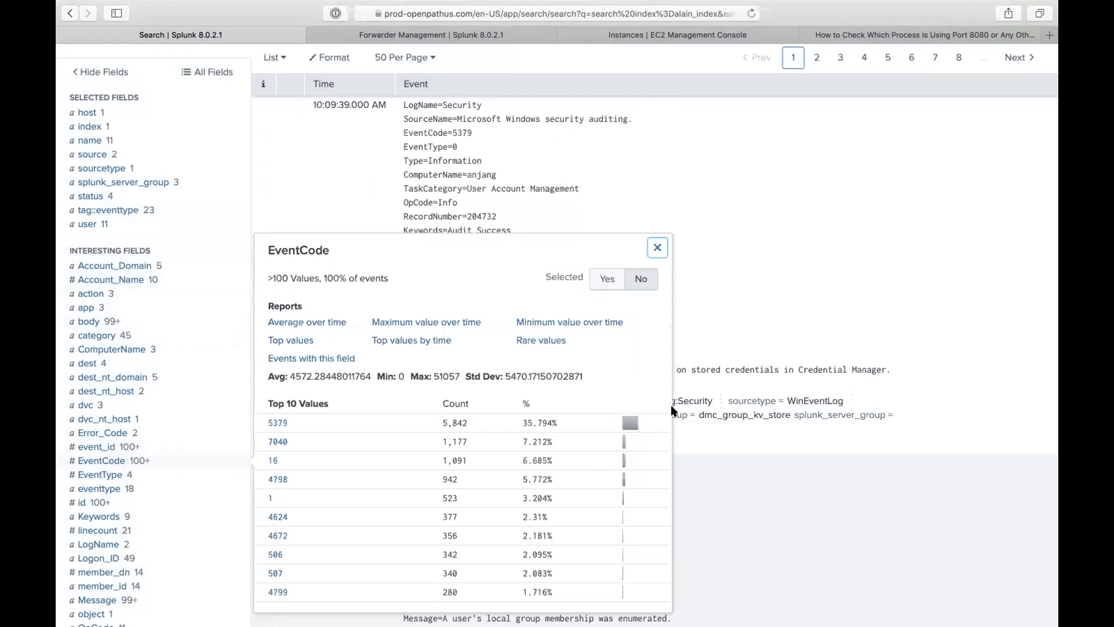
pyautogui.click(728, 356)
# Step: Expand the third and fourth events to show all their lines
pyautogui.scroll(-8, 625, 479)
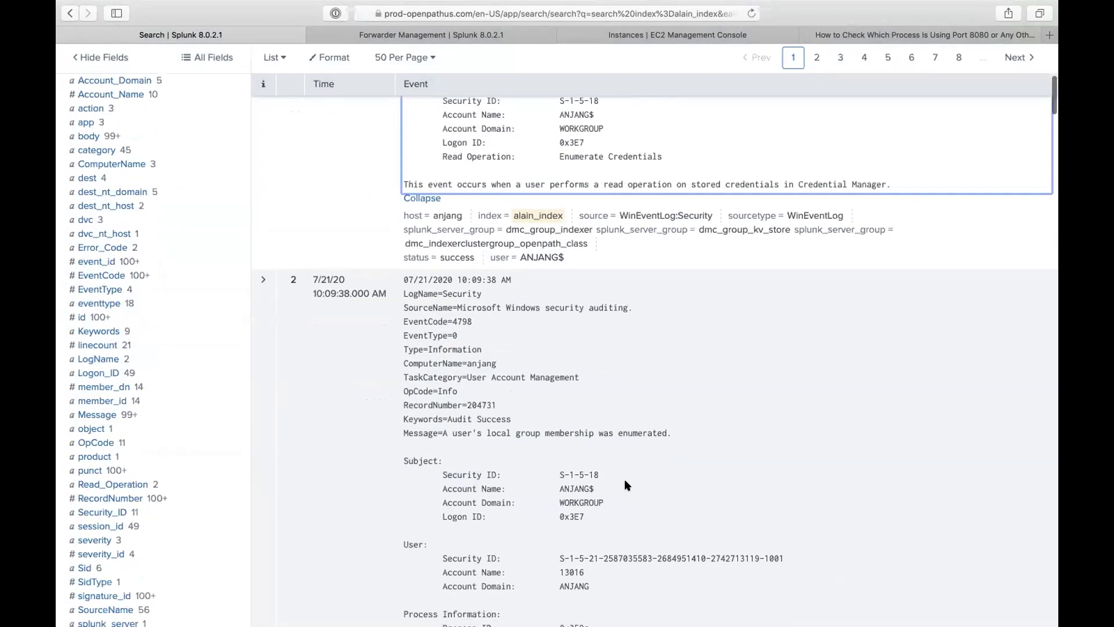
pyautogui.click(441, 538)
pyautogui.scroll(-2, 526, 534)
pyautogui.scroll(-9, 526, 531)
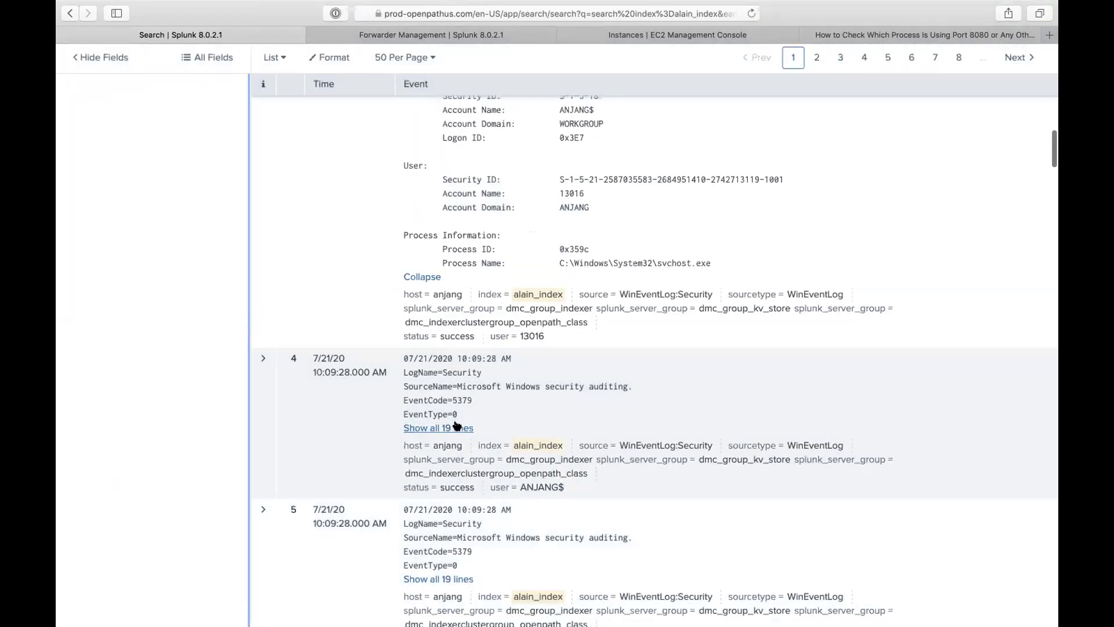
pyautogui.click(463, 426)
pyautogui.scroll(15, 522, 177)
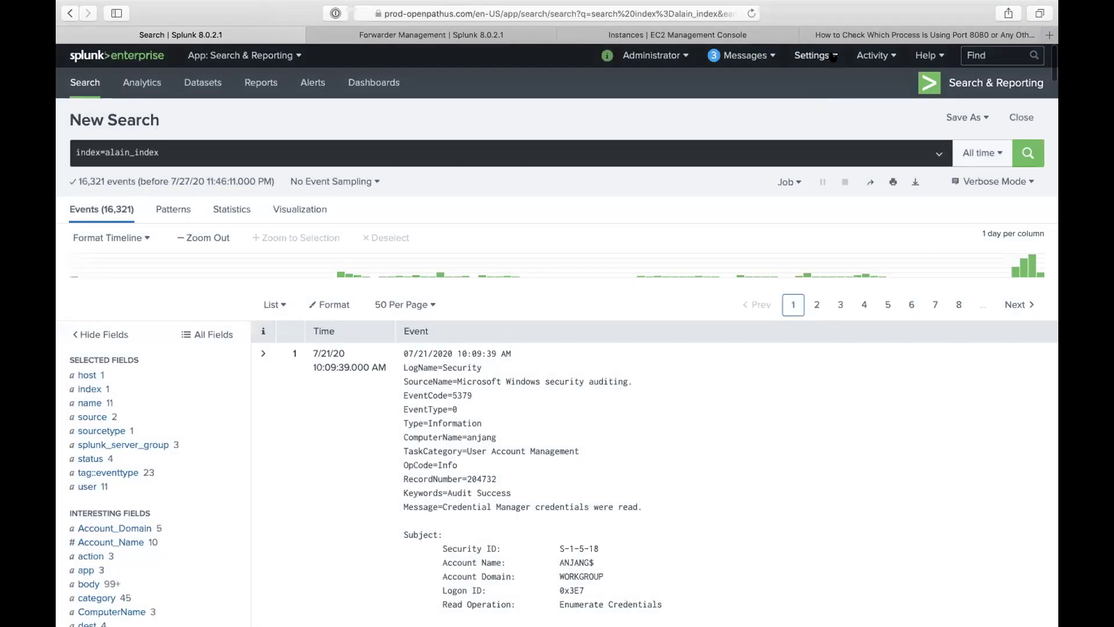
pyautogui.click(832, 57)
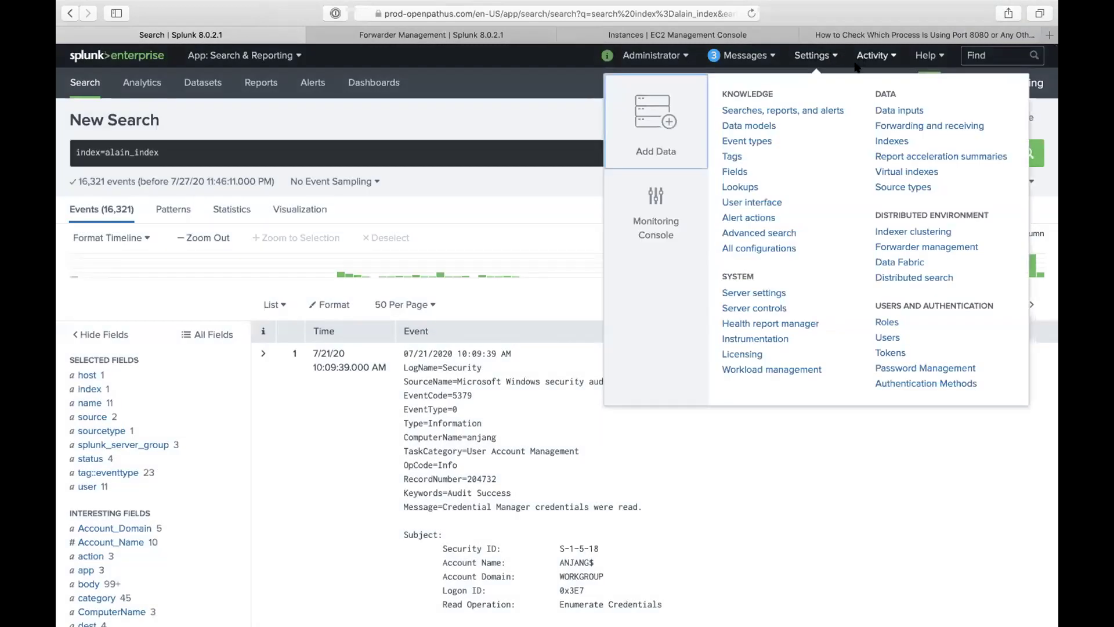
# Step: Confirm _server_app_student_windows_logs is deployed to its one client, reviewing its edit form without saving
pyautogui.click(884, 248)
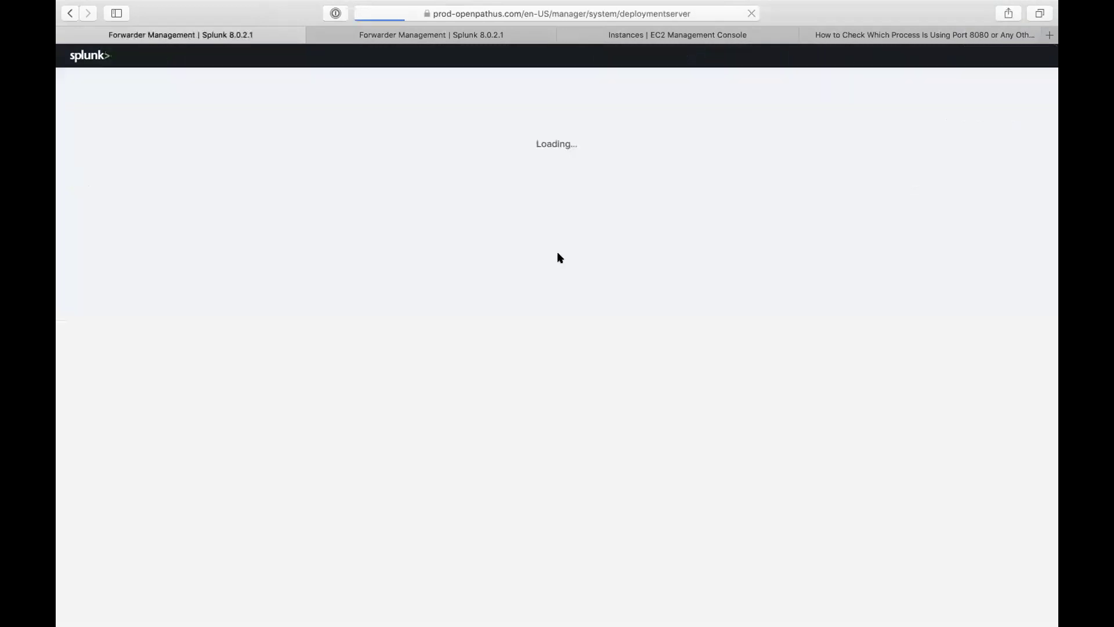
pyautogui.click(93, 201)
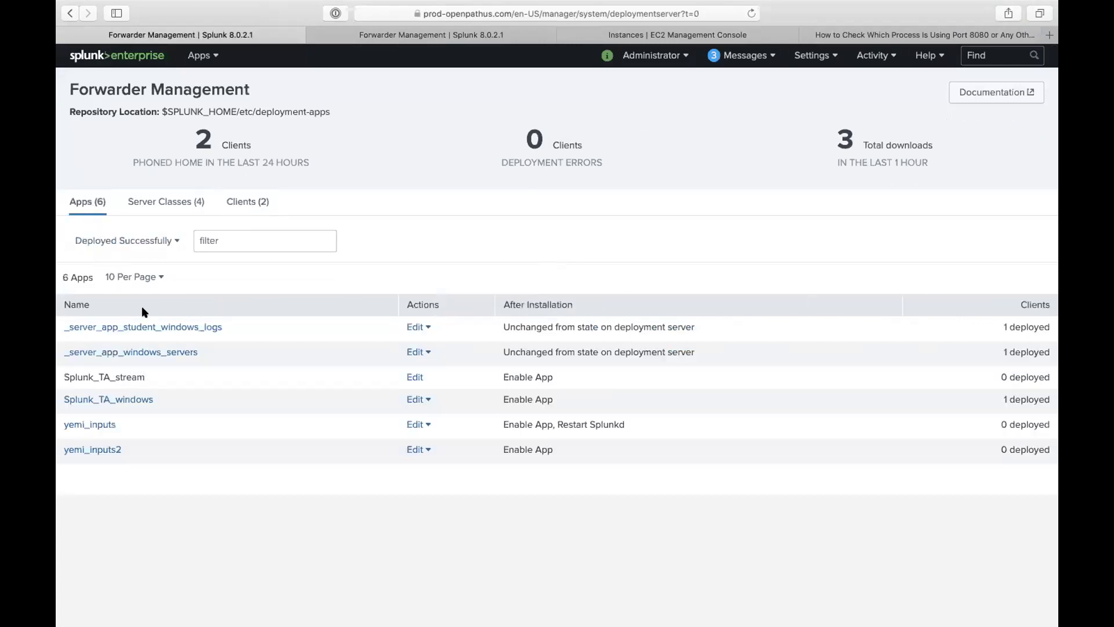
pyautogui.click(179, 326)
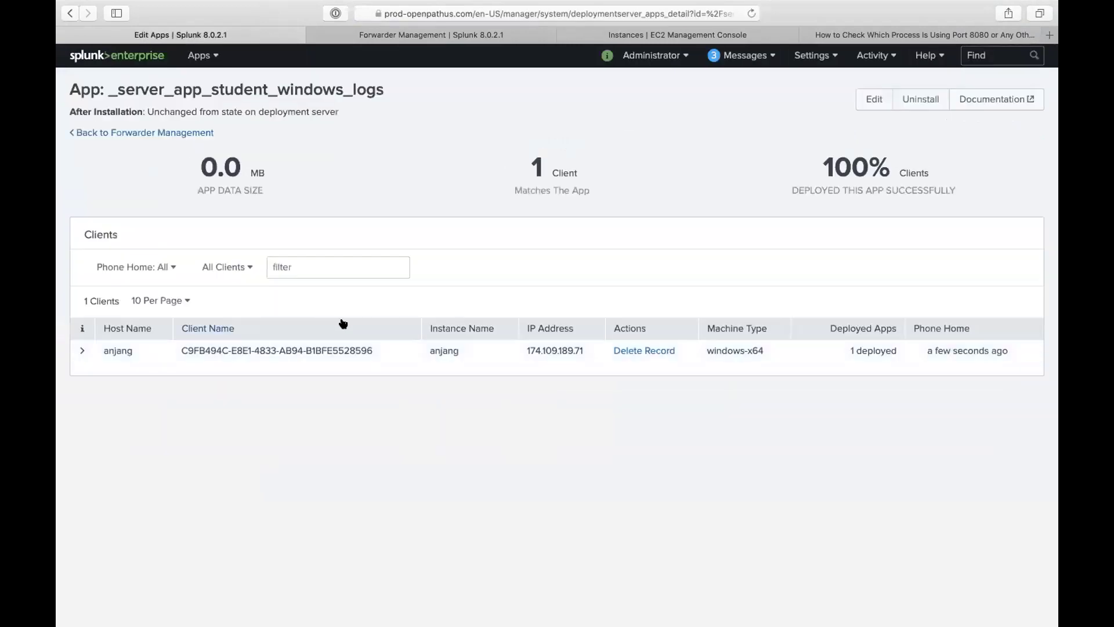
pyautogui.click(82, 351)
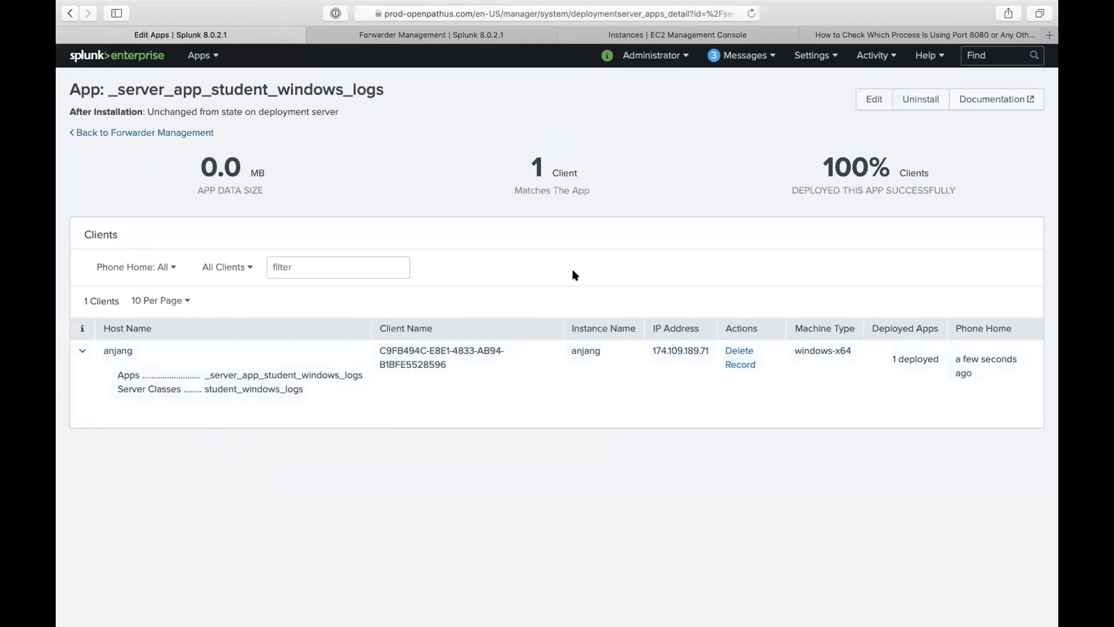
pyautogui.click(874, 99)
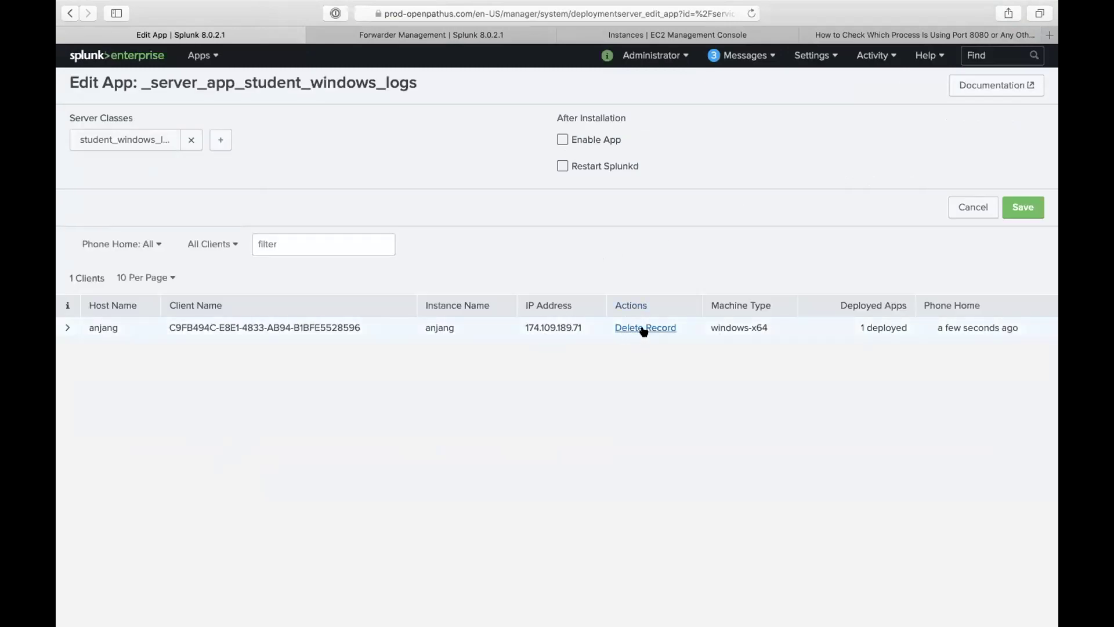
pyautogui.click(954, 211)
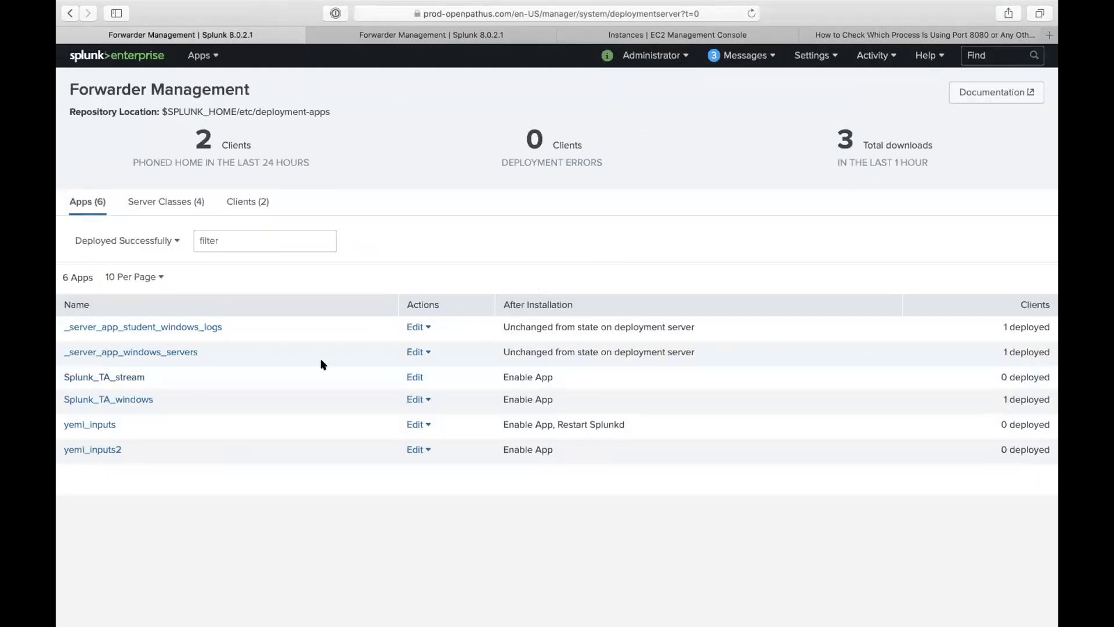
pyautogui.click(205, 57)
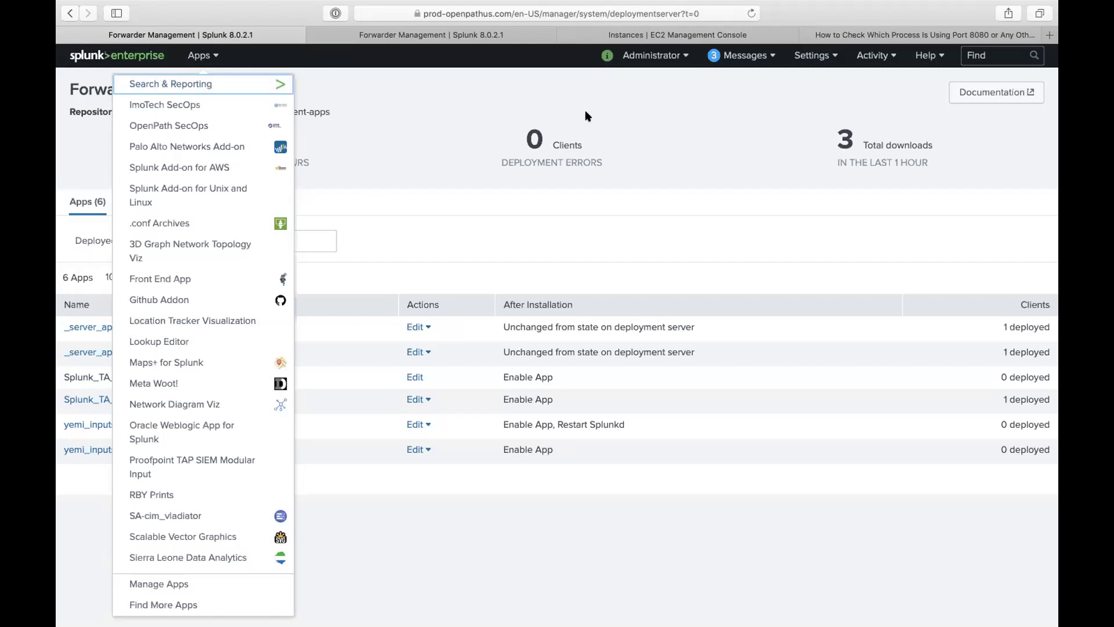
pyautogui.click(595, 186)
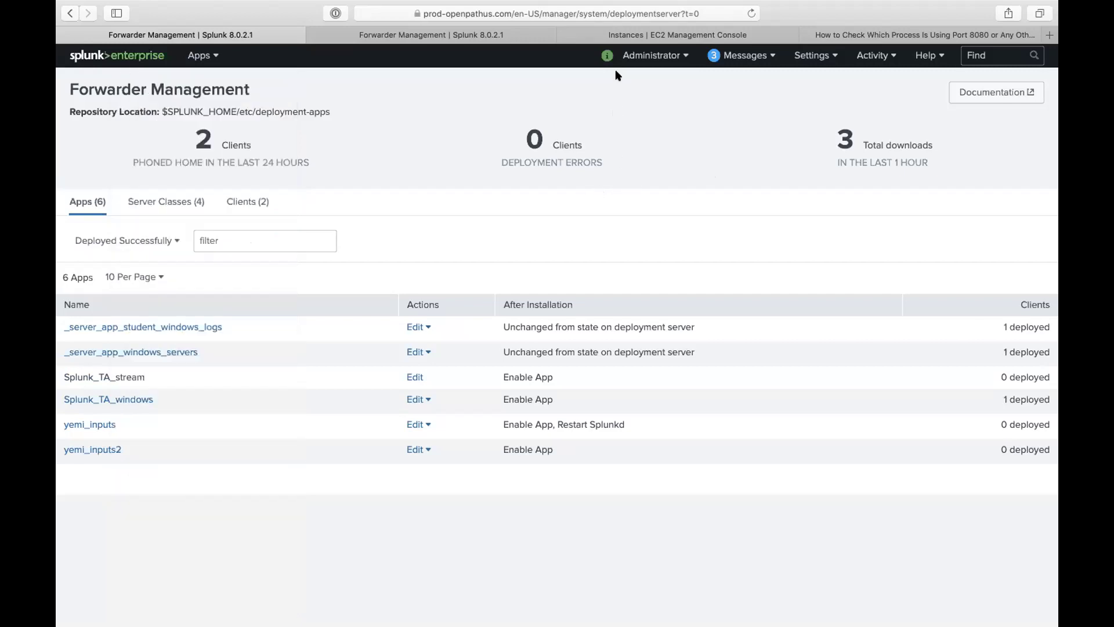
pyautogui.moveTo(623, 3)
pyautogui.moveTo(517, 1)
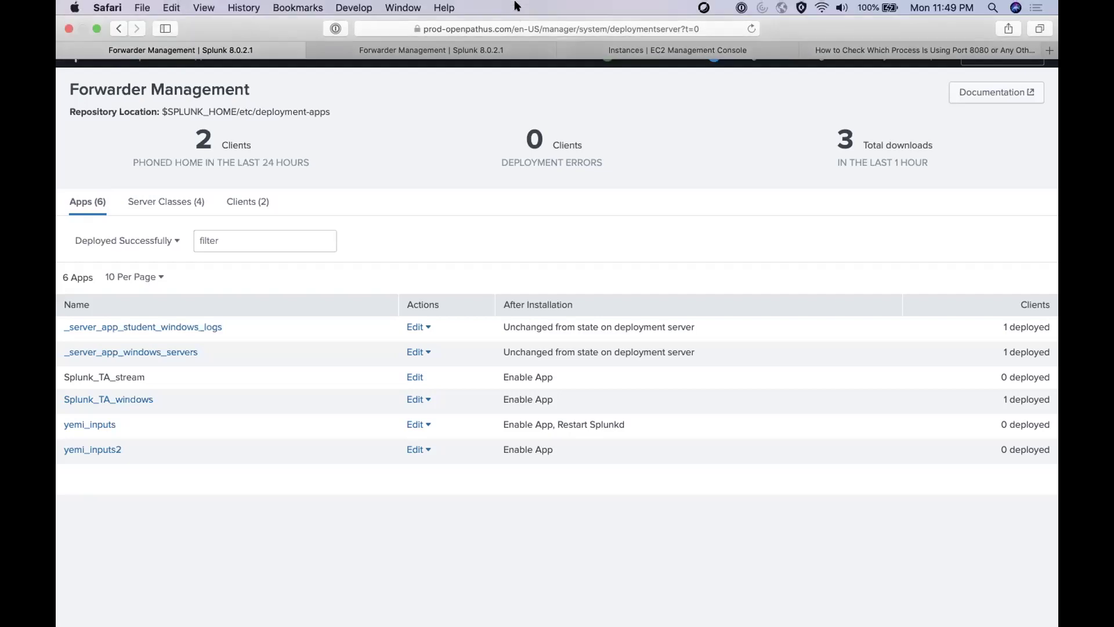